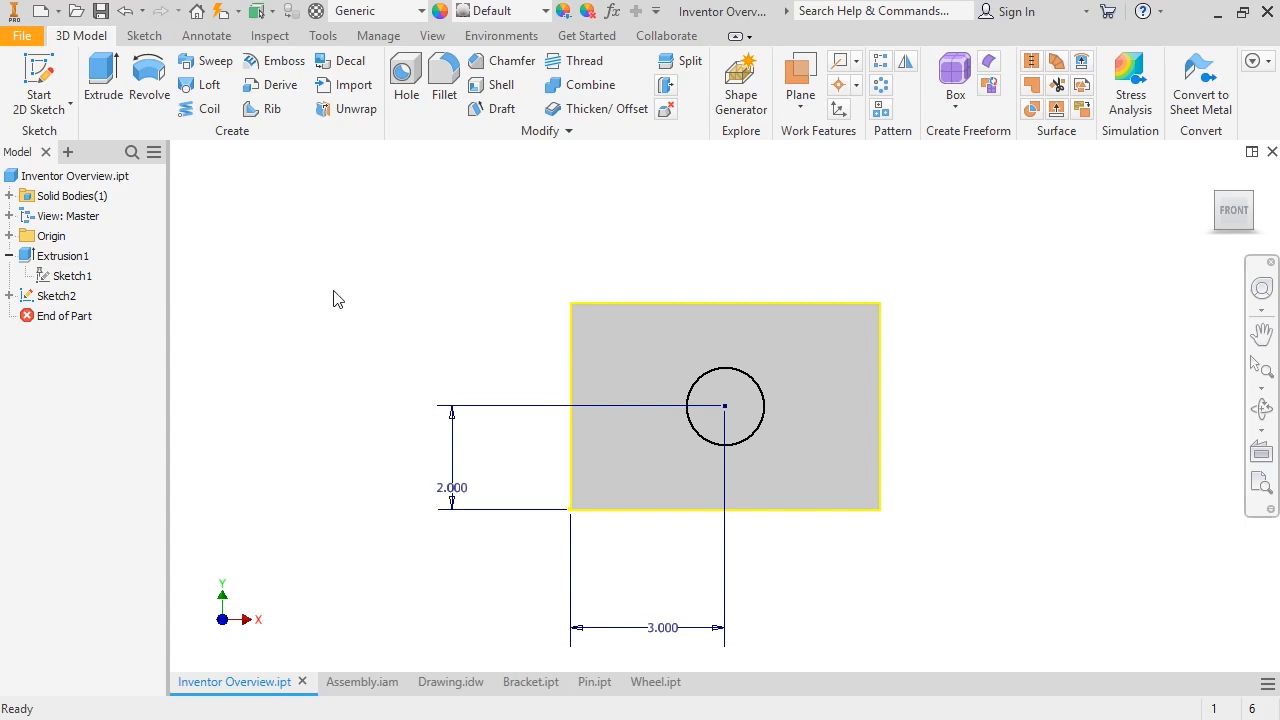
Open Sketch1 of Extrusion1 for editing and set the rectangle's height to 7 in.
left_click(46, 278)
double_click(46, 278)
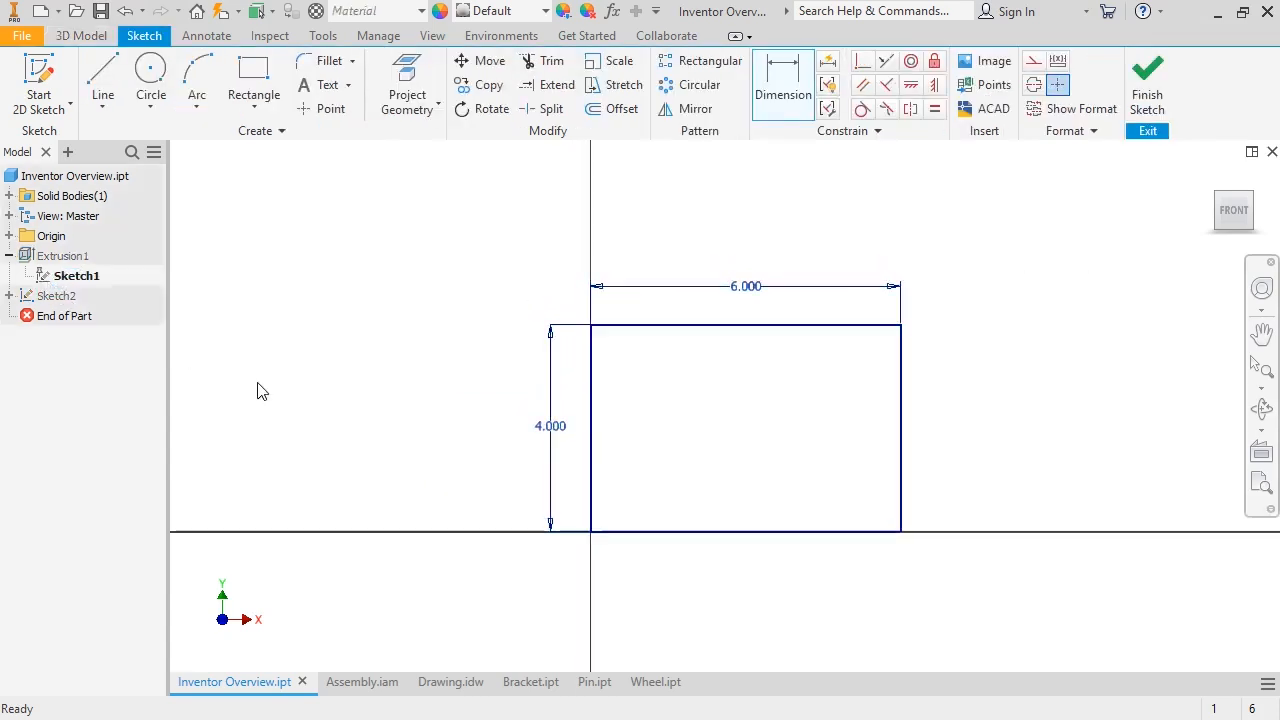
double_click(555, 437)
type("7")
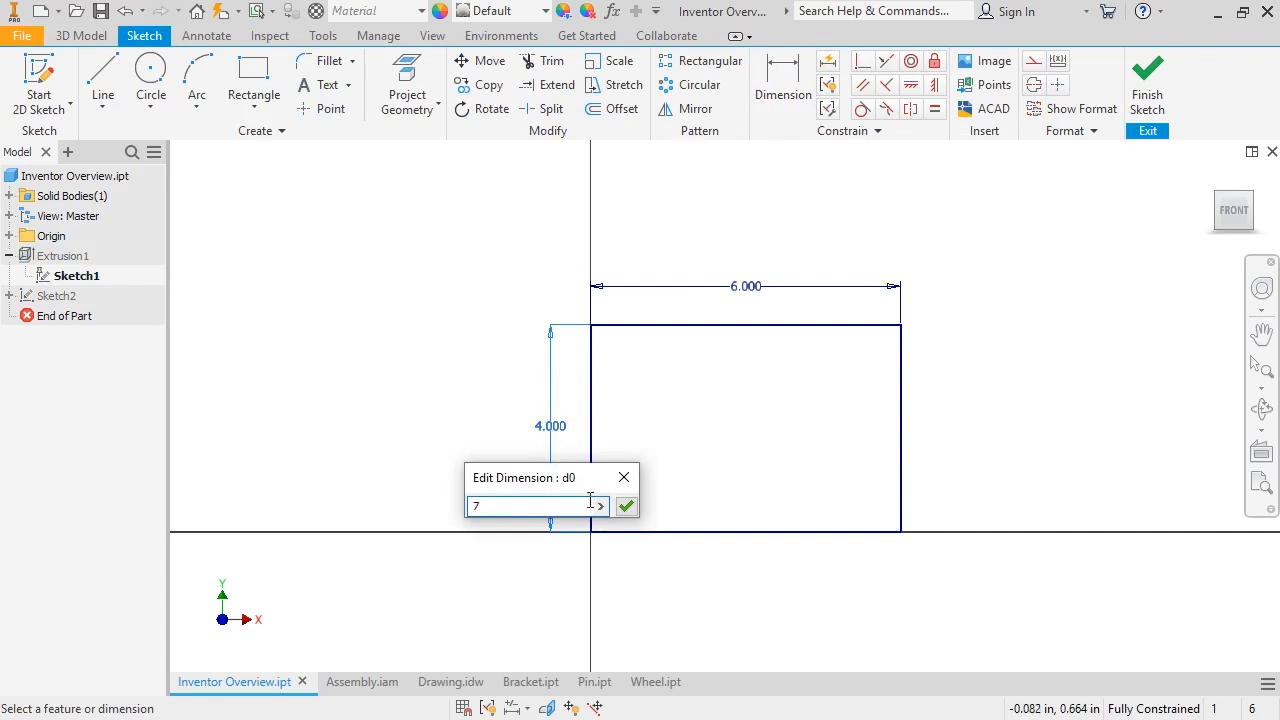
left_click(624, 506)
middle_click(690, 341)
middle_click(690, 341)
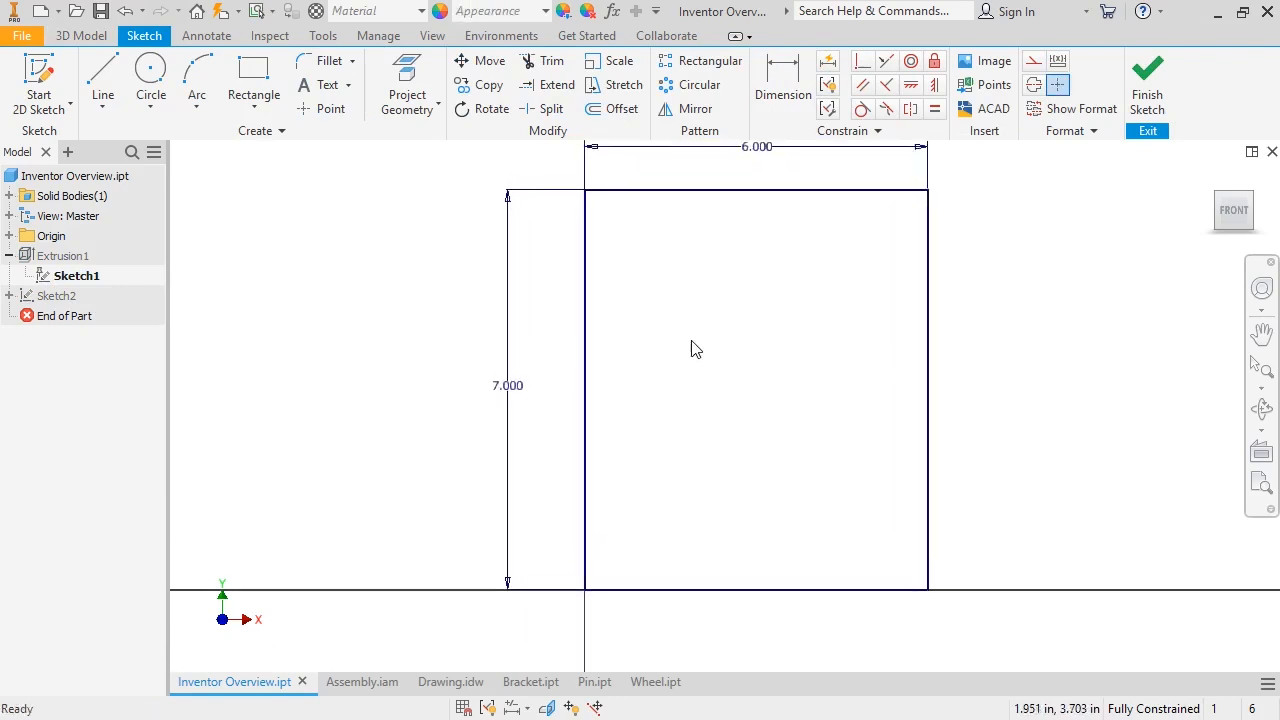
Set the rectangle's width to 8 in, finish the sketch and view the part isometrically.
double_click(766, 173)
type("8")
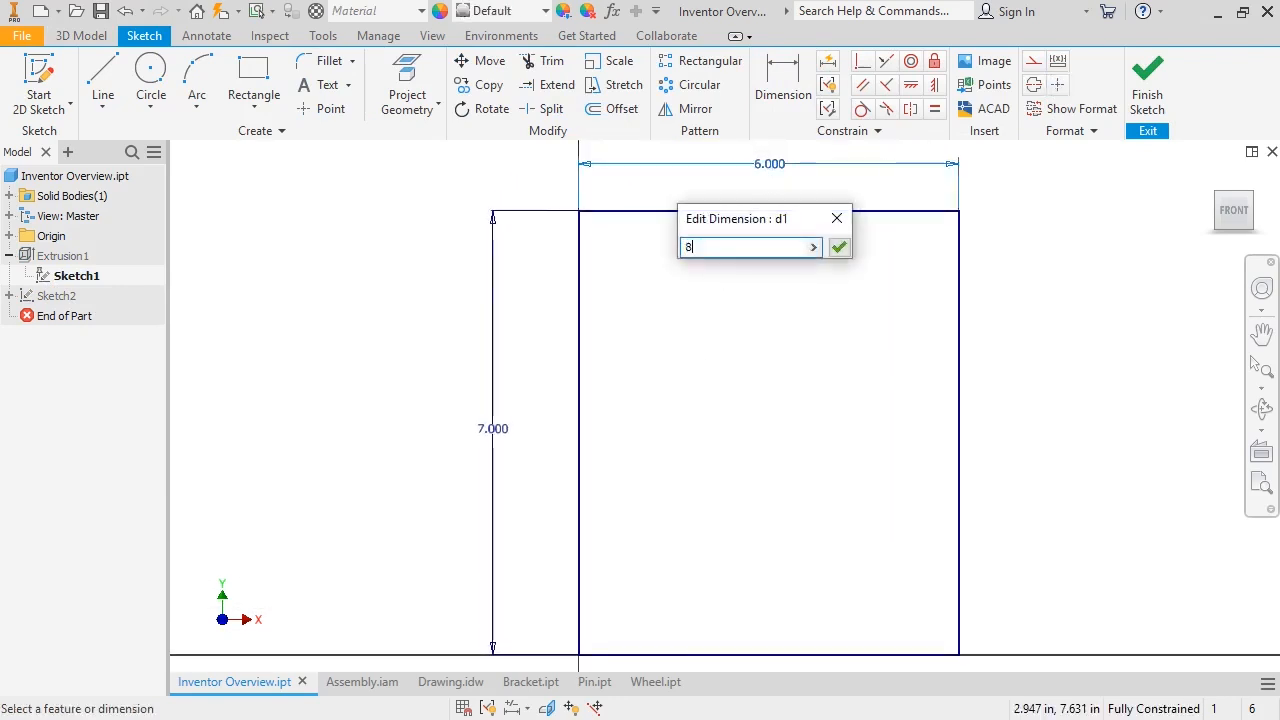
left_click(841, 251)
left_click(1147, 85)
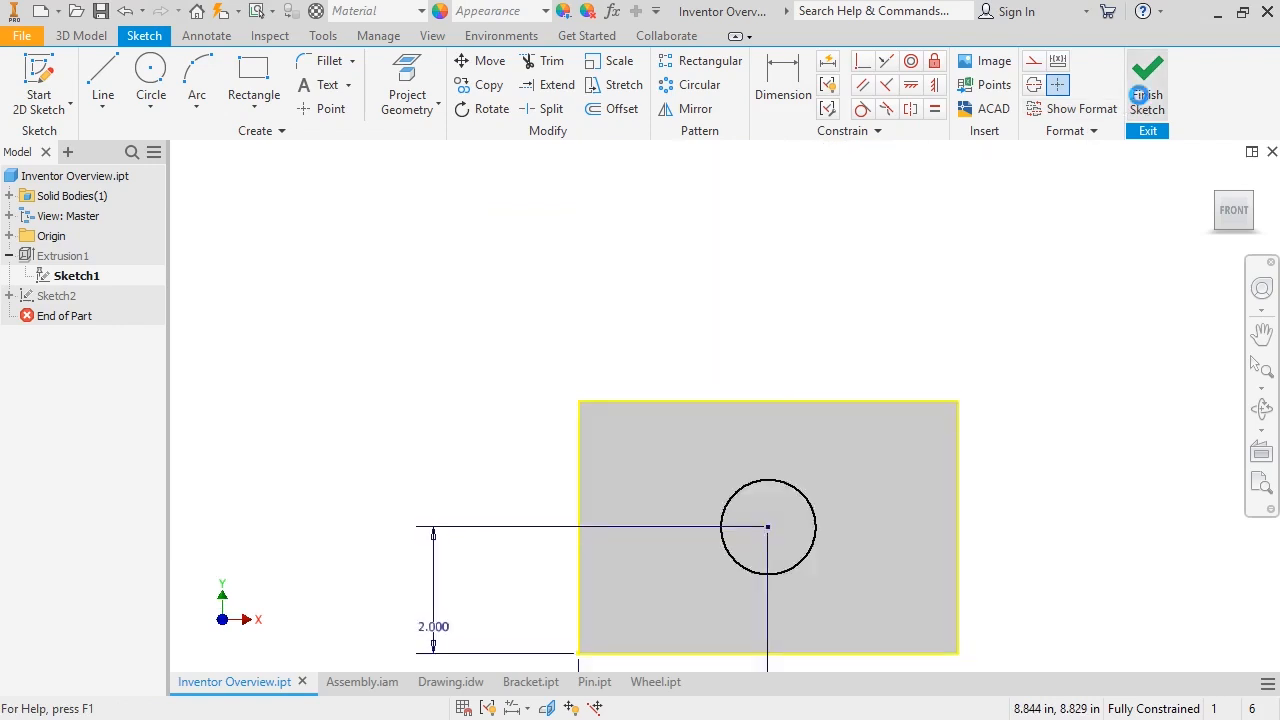
left_click(1211, 181)
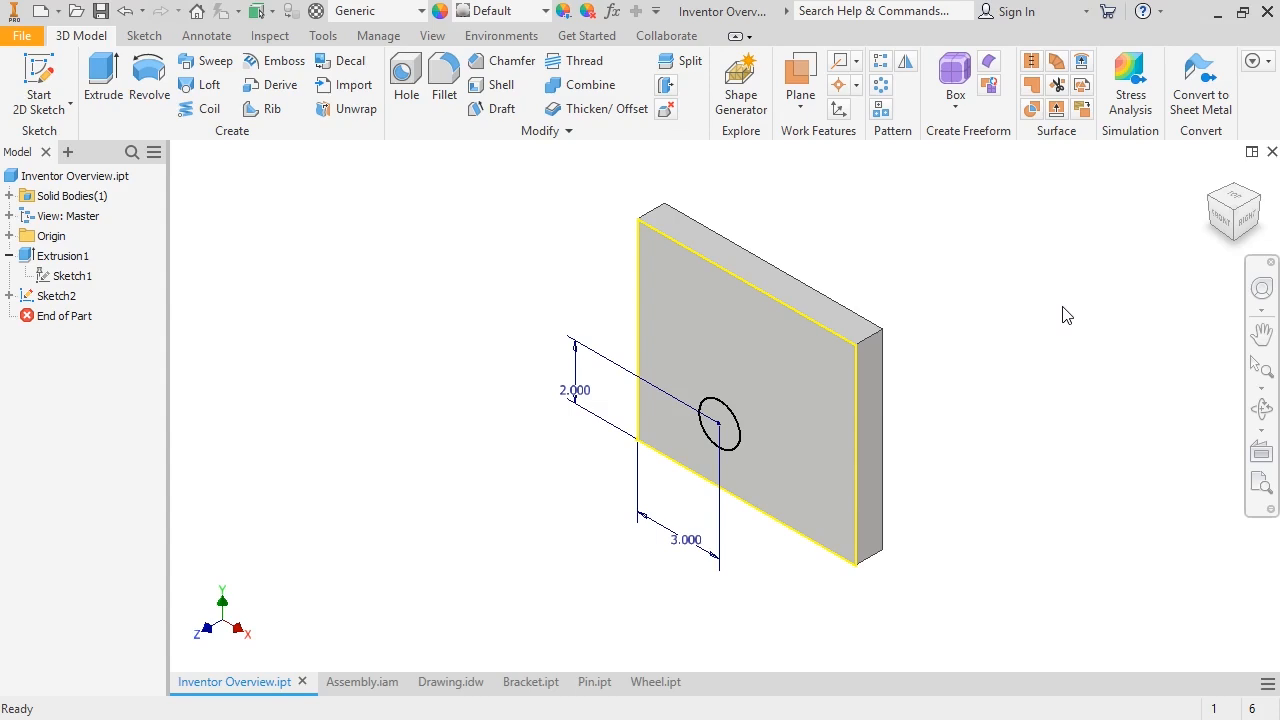
Open Sketch2 for editing and delete the circle's vertical and horizontal position dimensions.
left_click(45, 296)
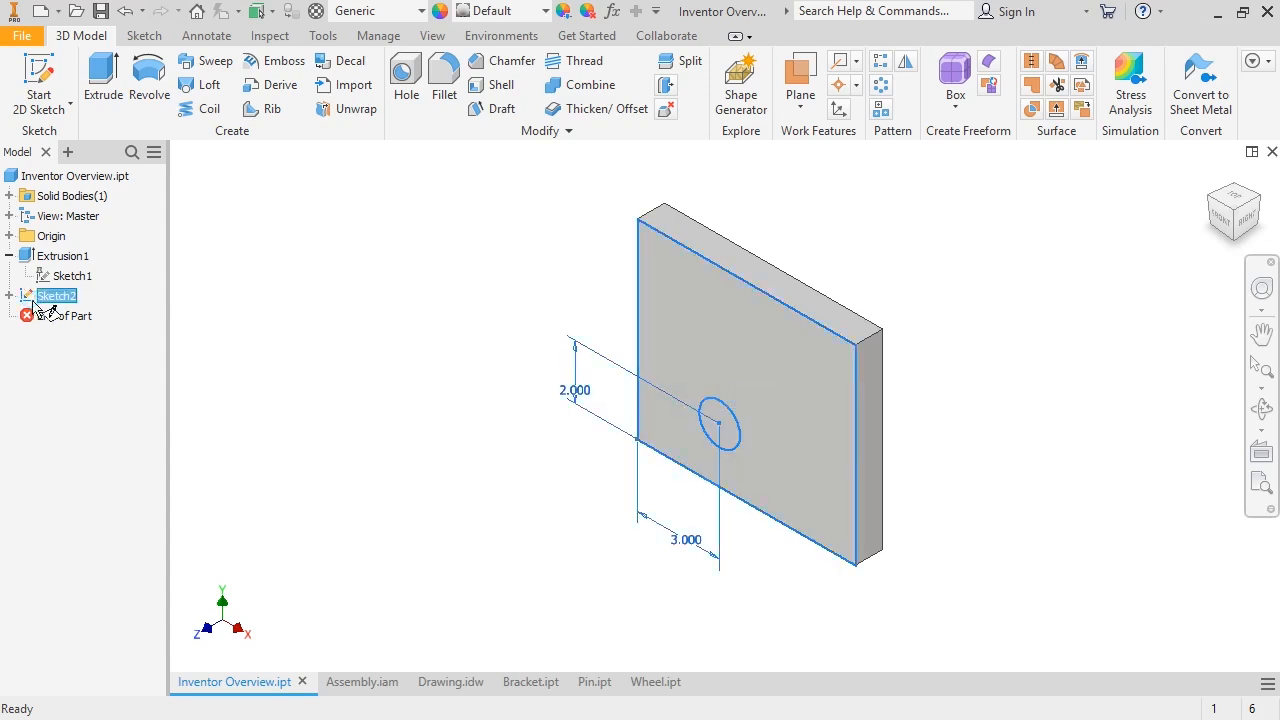
double_click(40, 298)
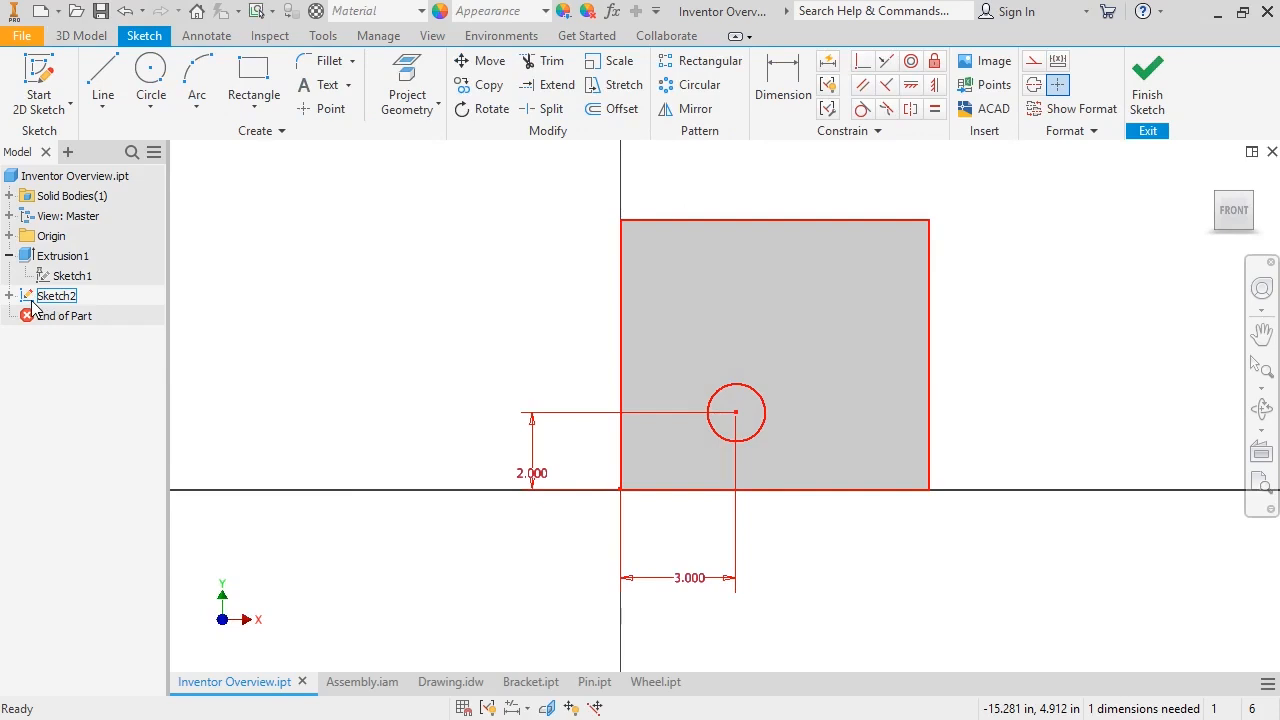
left_click(532, 472)
key("Delete")
left_click(665, 580)
key("Delete")
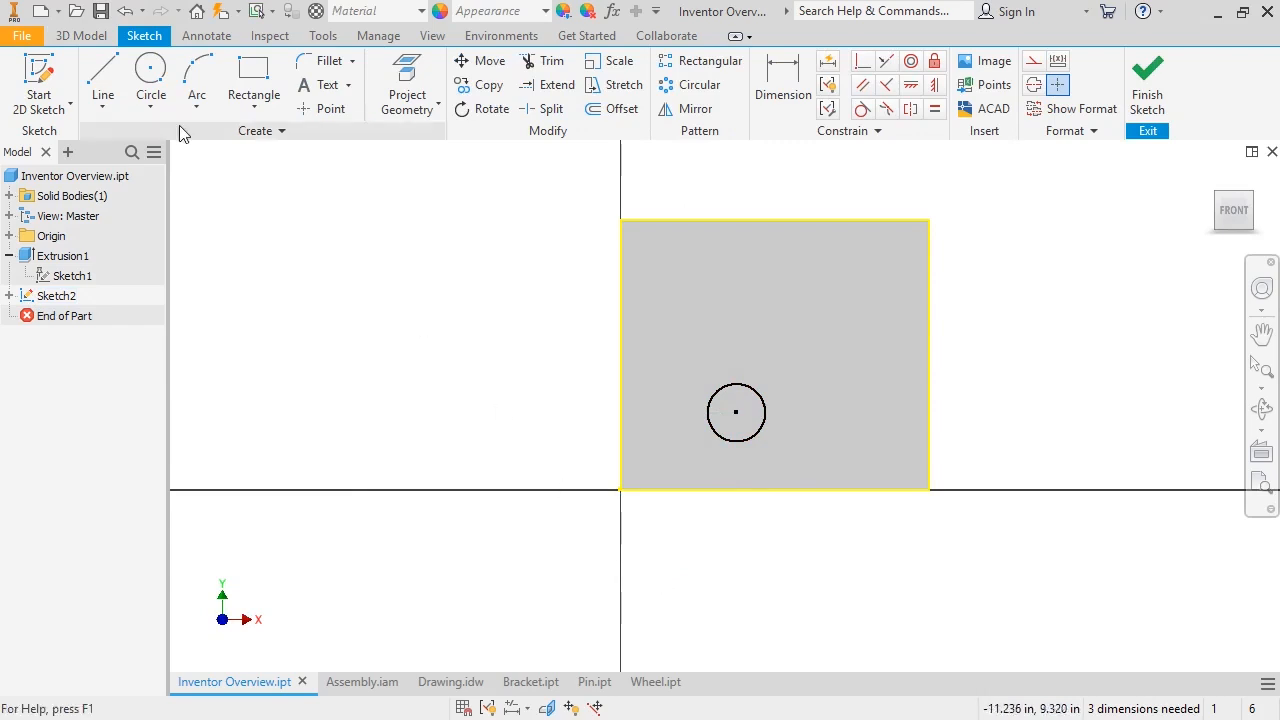
Draw a diagonal construction line from the face's lower-left to upper-right corner, move the circle's center to its midpoint, and finish the sketch.
left_click(112, 95)
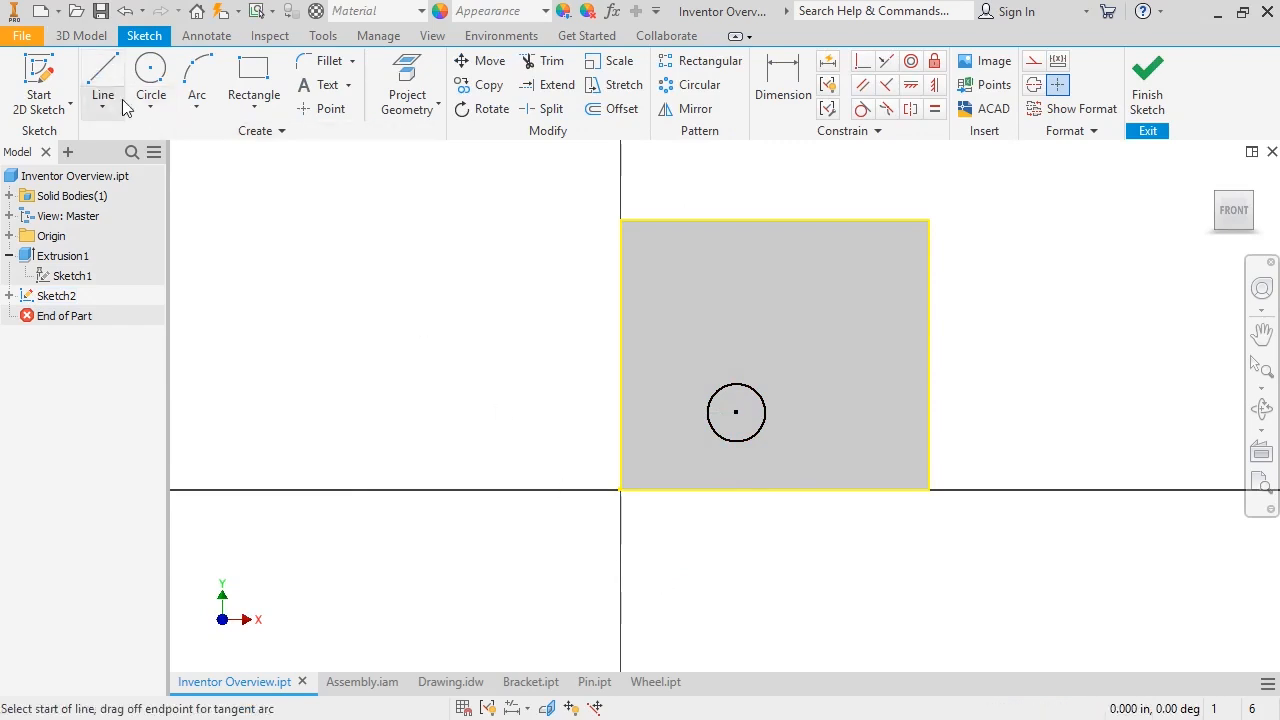
left_click(620, 489)
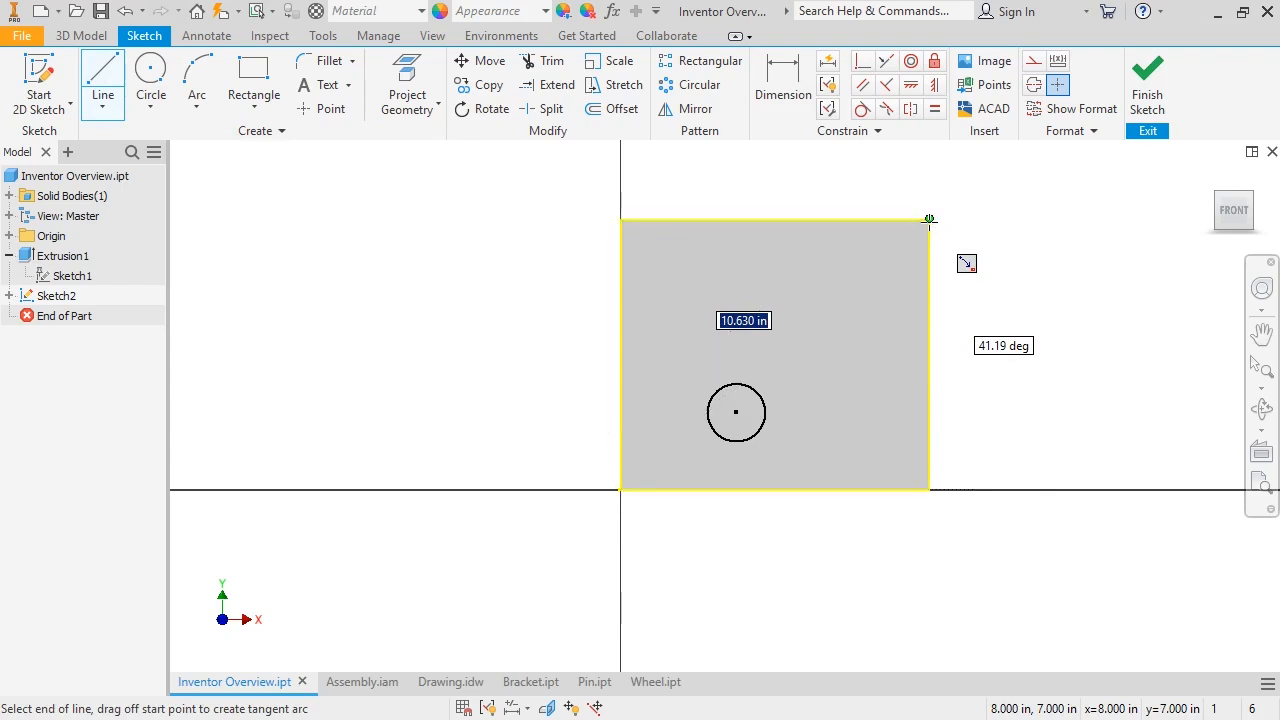
left_click(929, 219)
key("Escape")
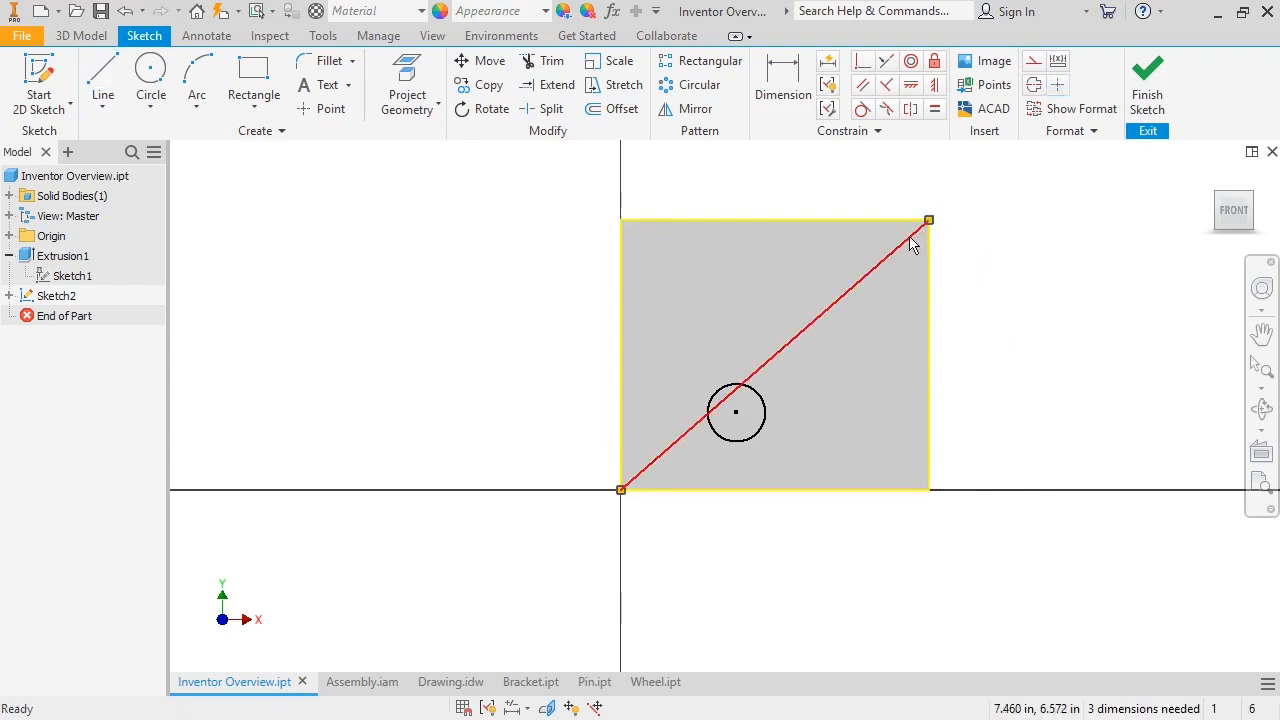
left_click(1033, 63)
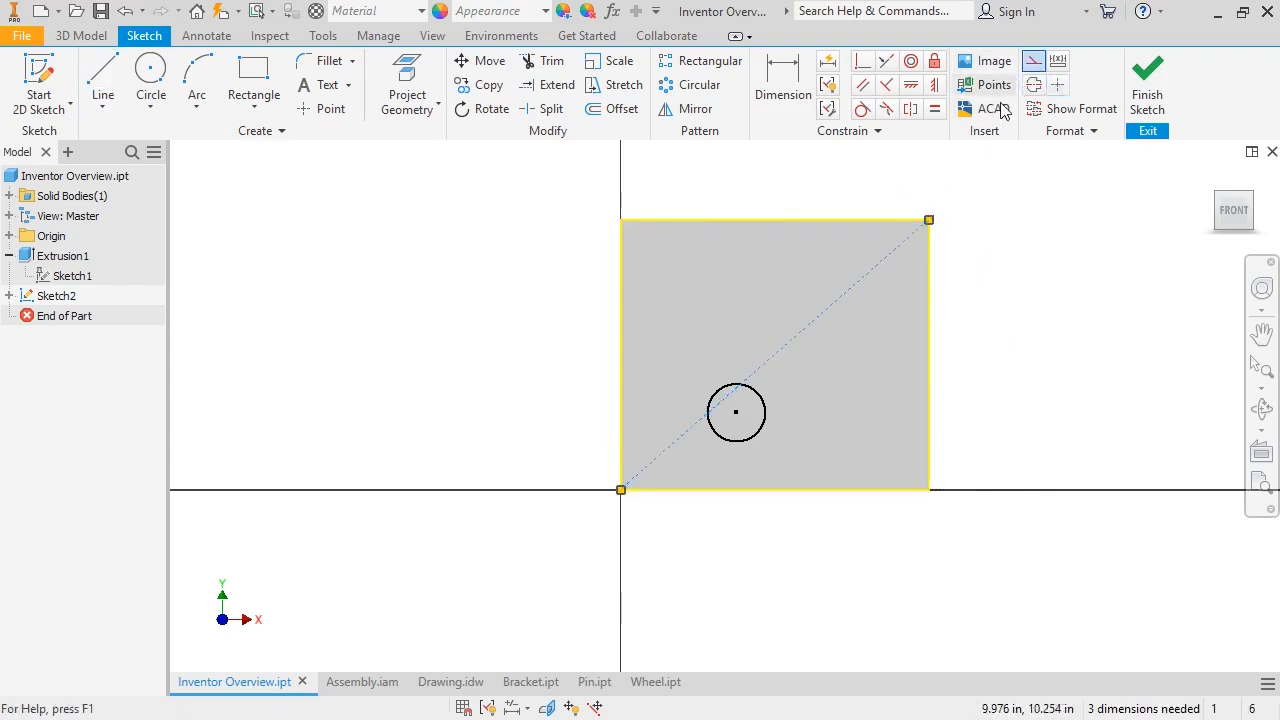
mouse_move(737, 413)
left_mouse_down()
mouse_move(743, 369)
mouse_move(775, 356)
left_mouse_up()
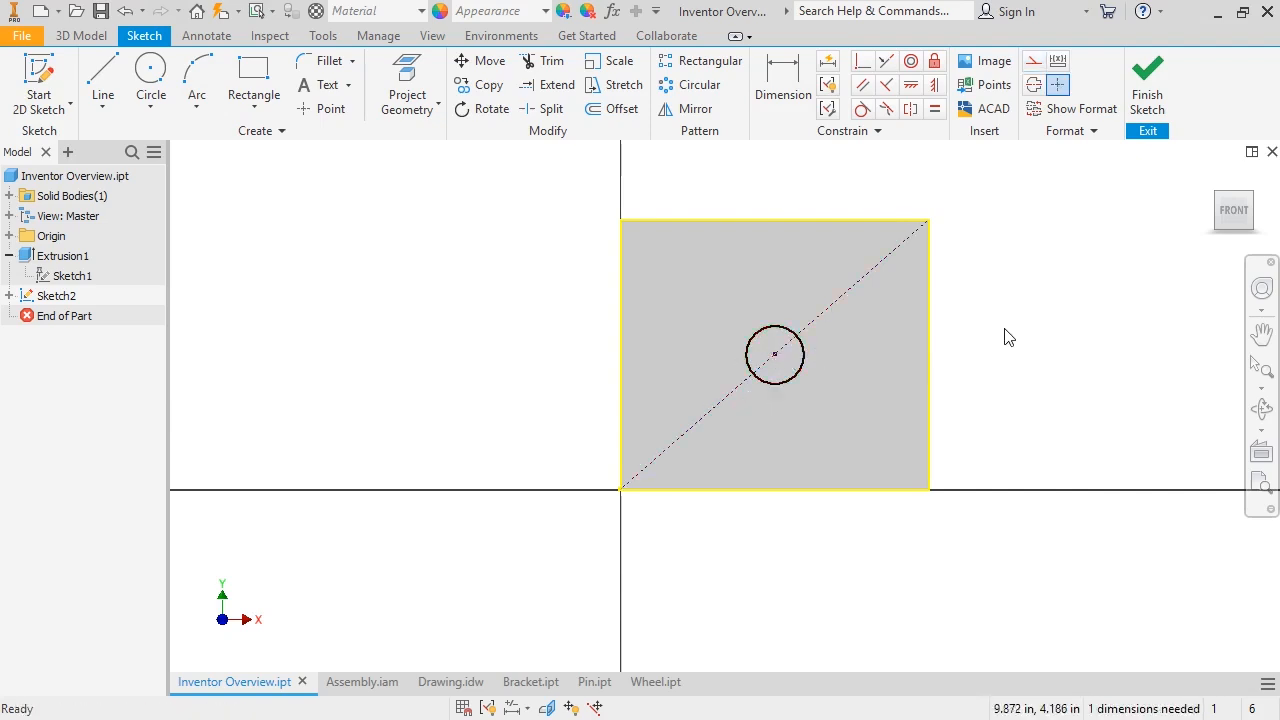
left_click(1148, 98)
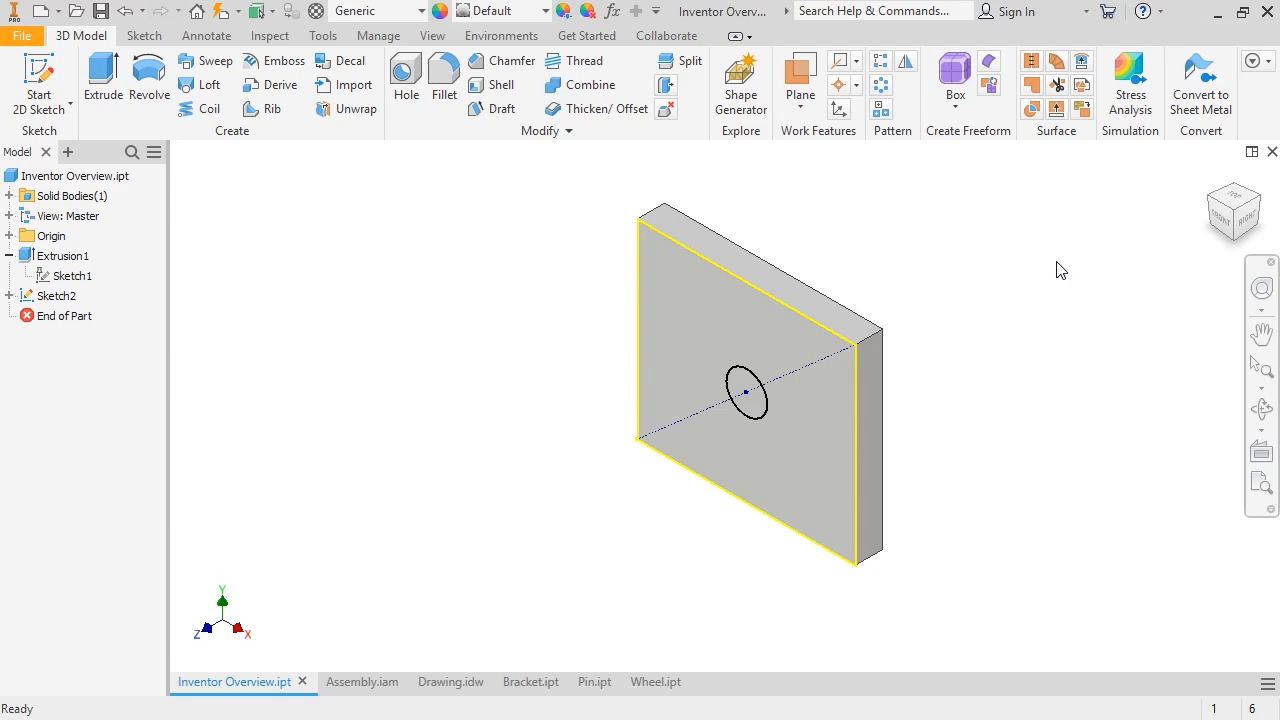
In Bracket.ipt, edit Sketch2 of Extrusion2, set the arc center's height above the base to 75 mm, and finish the sketch.
left_click(531, 683)
left_click(9, 276)
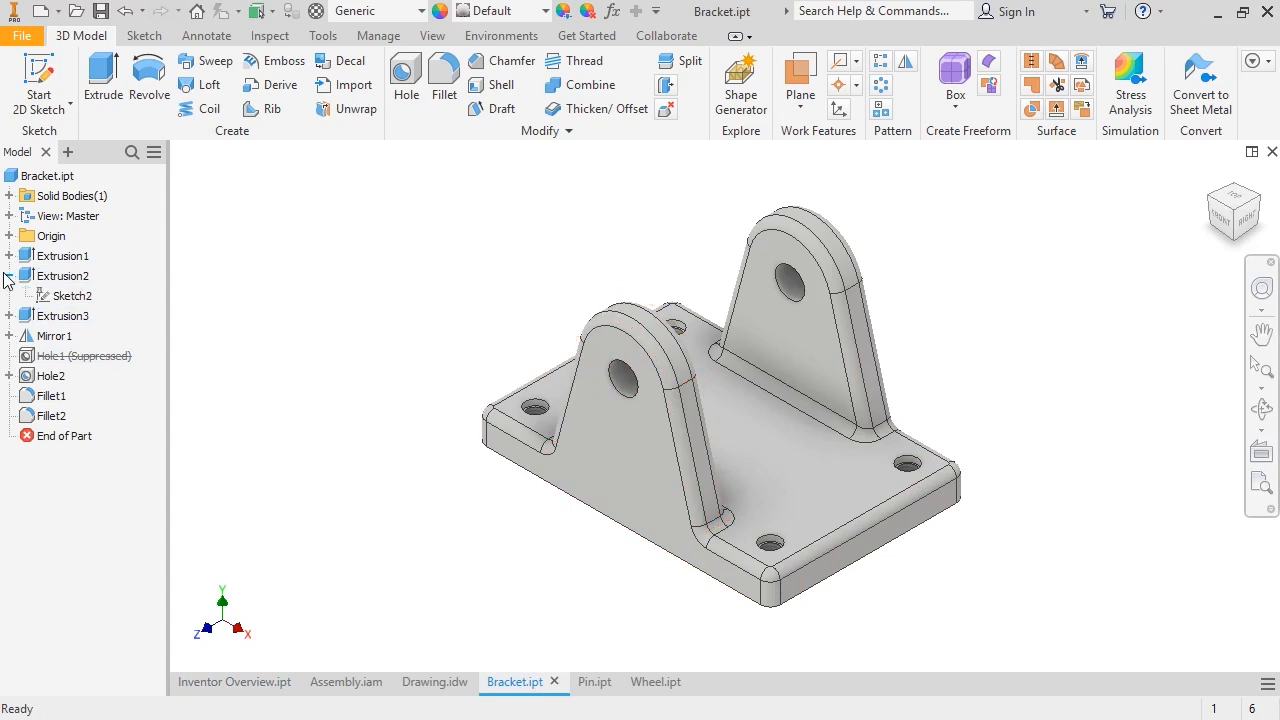
double_click(46, 296)
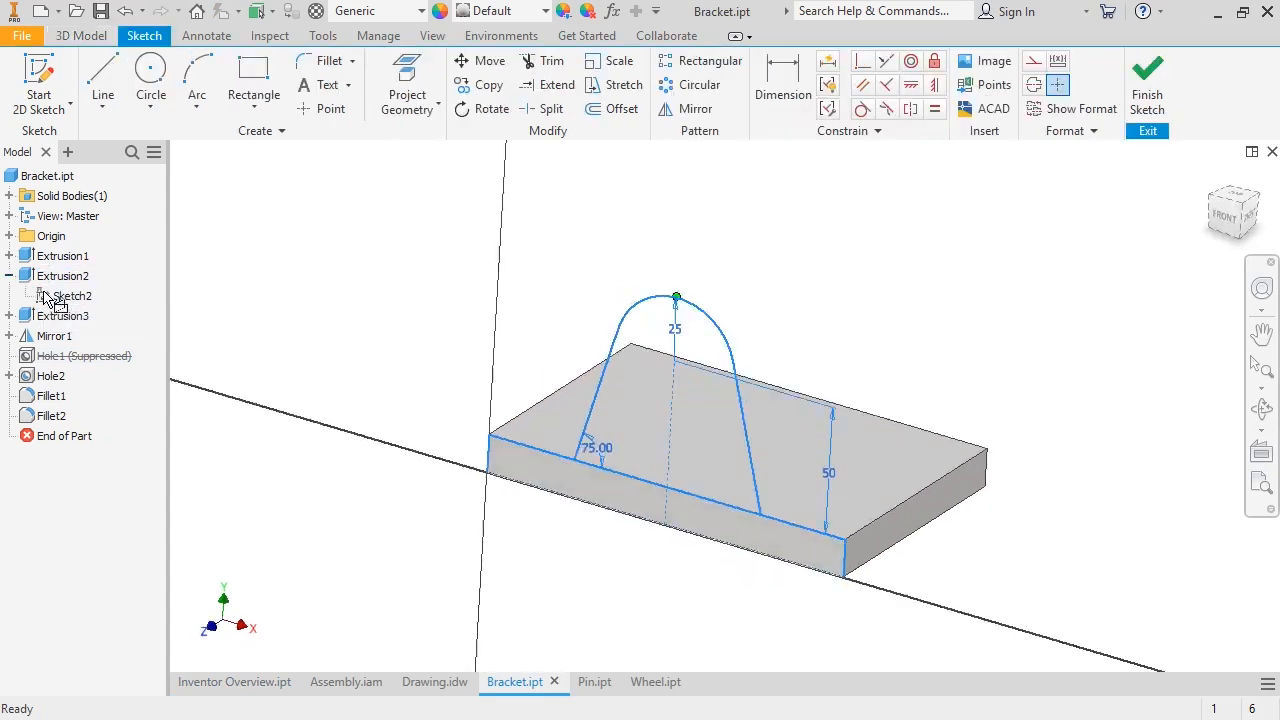
double_click(909, 423)
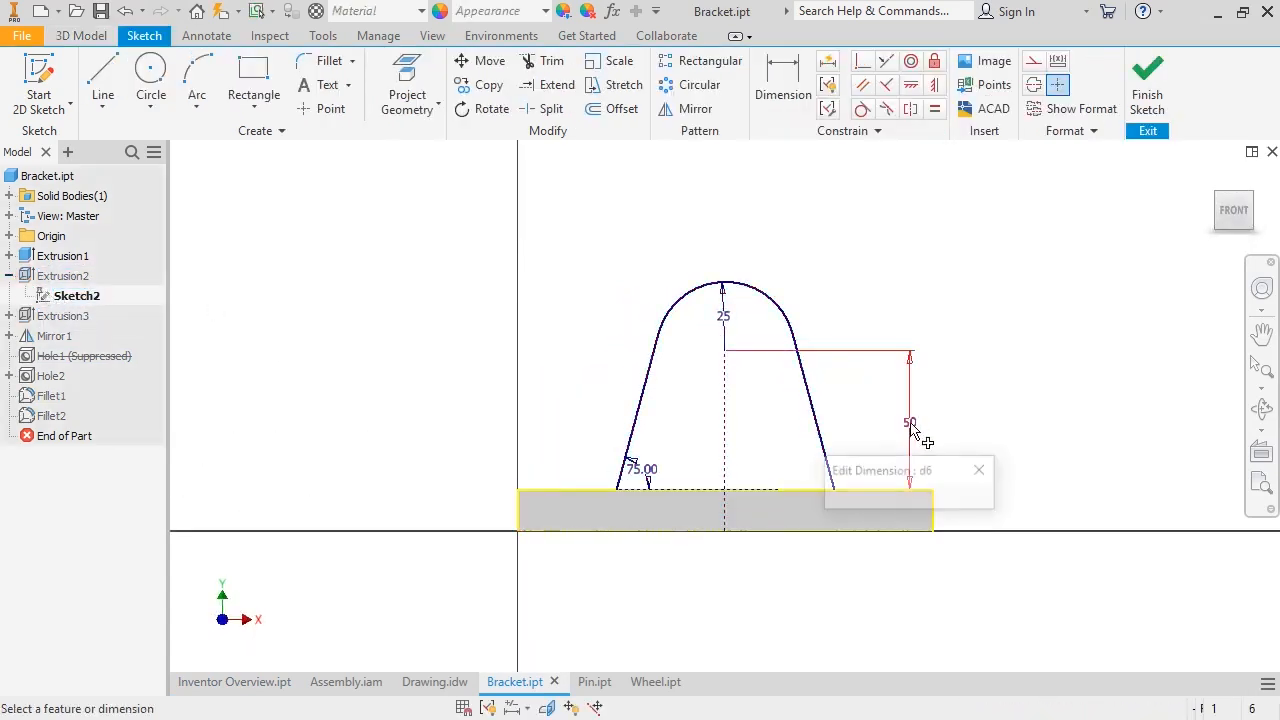
type("75")
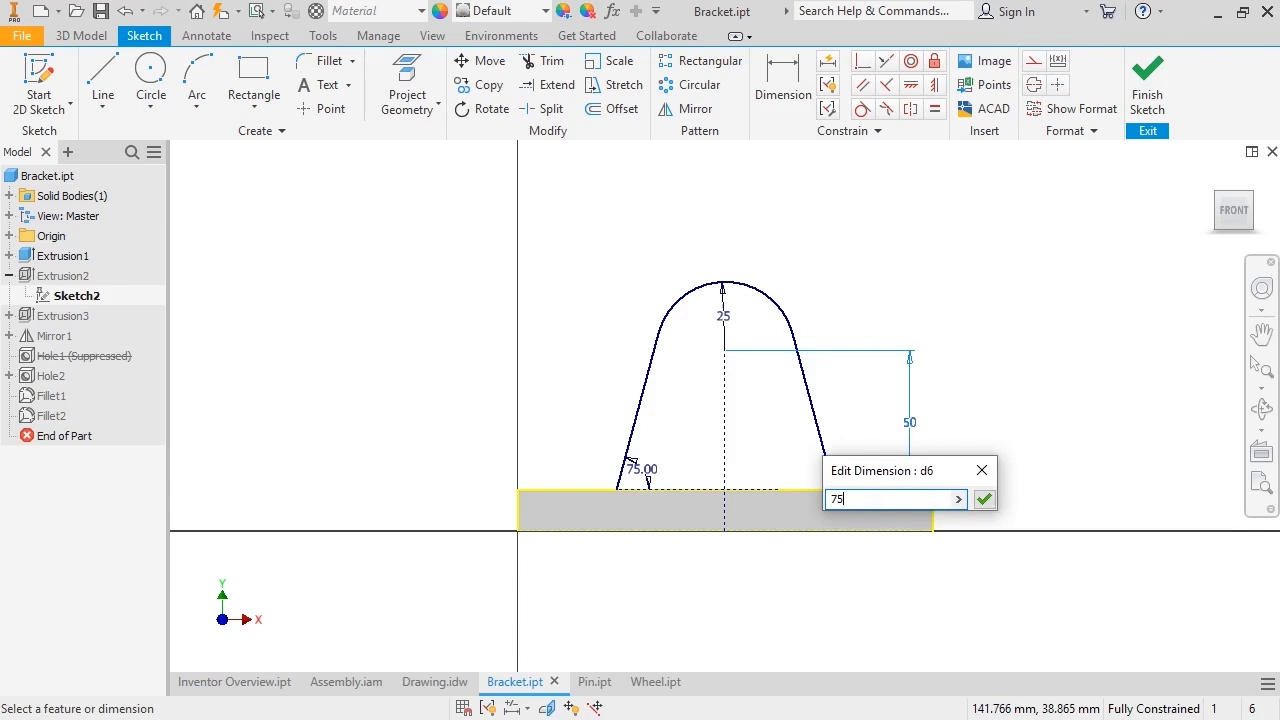
left_click(984, 498)
left_click(1142, 90)
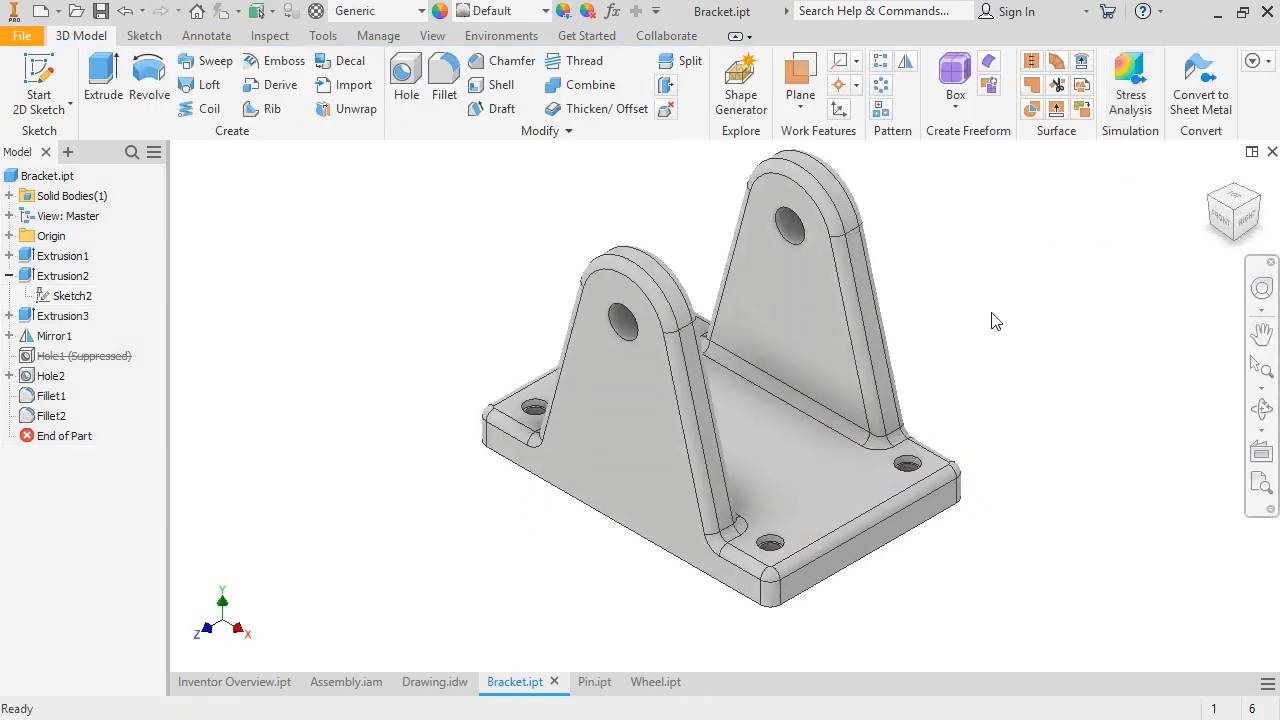
Check the modified bracket in Assembly.iam and open Drawing.idw.
left_click(346, 682)
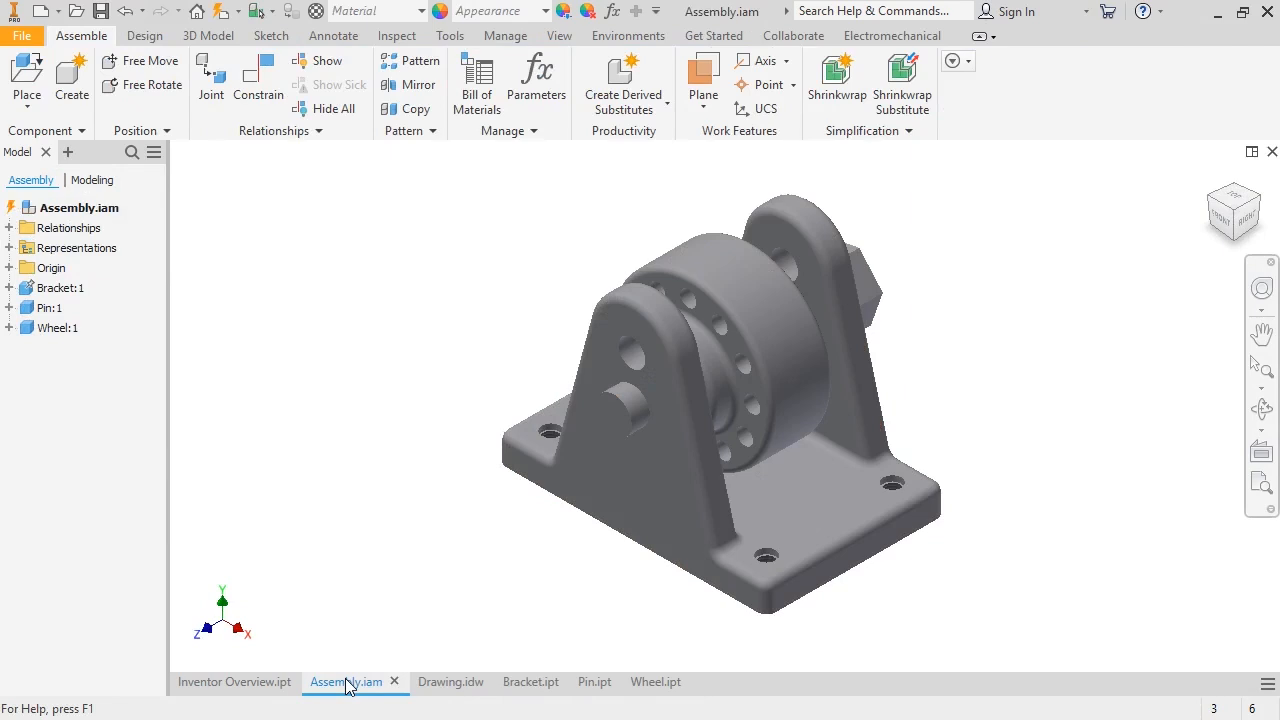
left_click(444, 683)
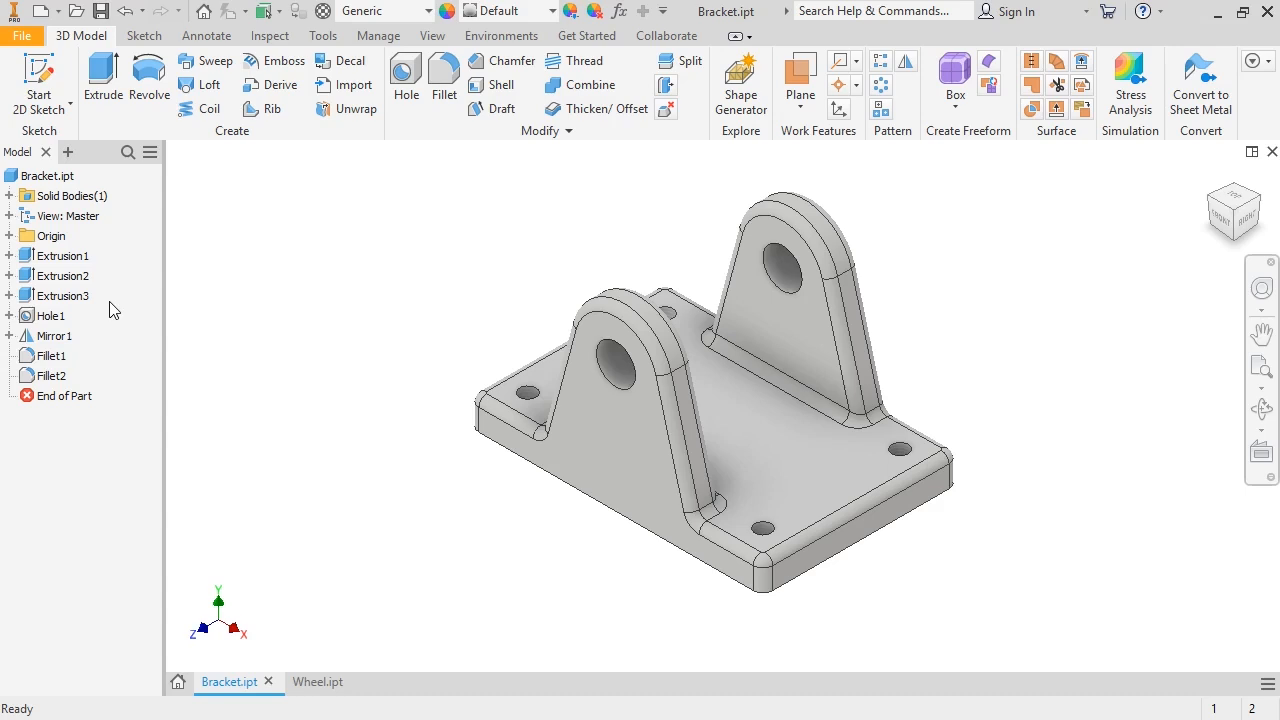
Expand Extrusion1 and the Origin folder in the model tree, and look through the annotation and inspection tools.
left_click(9, 256)
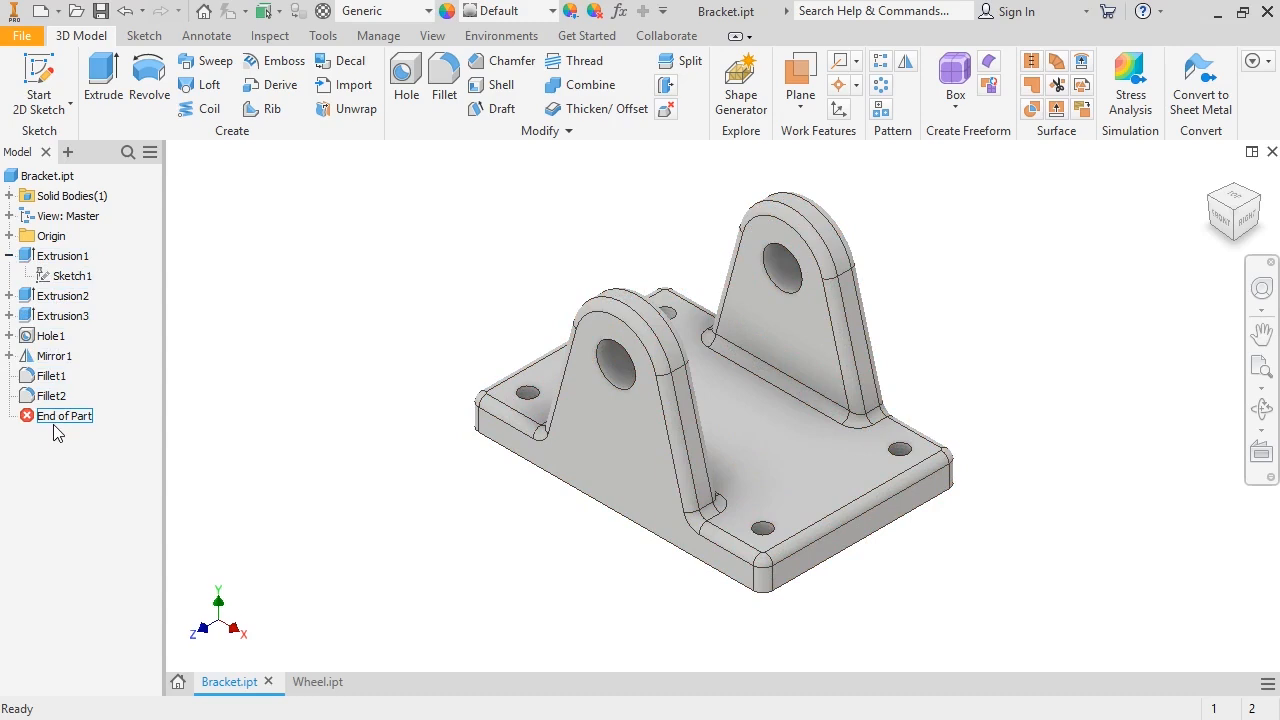
left_click(9, 236)
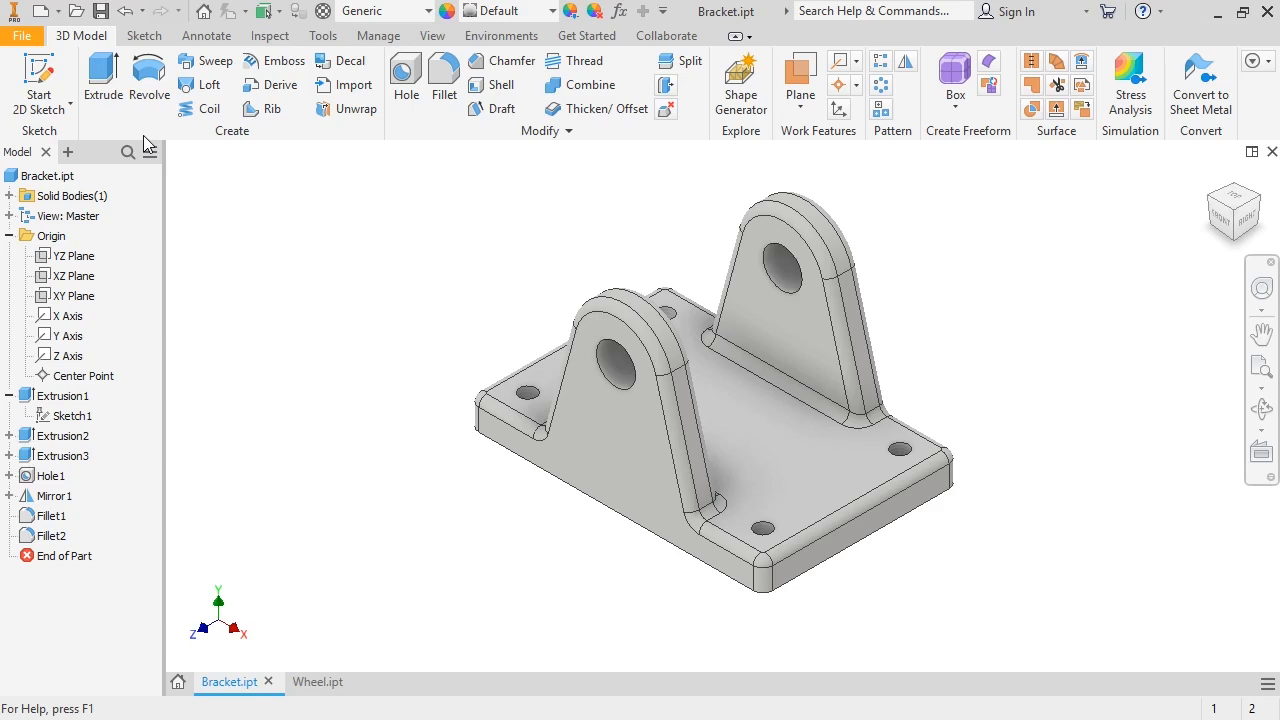
left_click(163, 37)
left_click(180, 37)
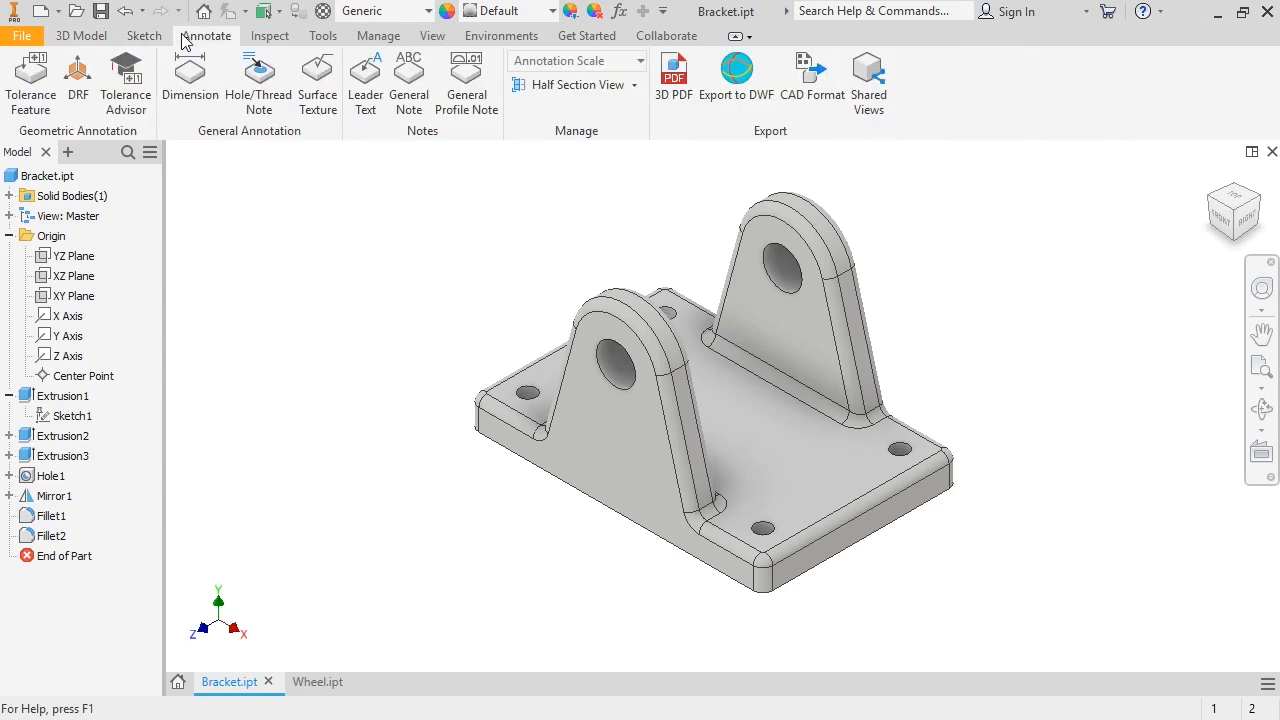
left_click(268, 36)
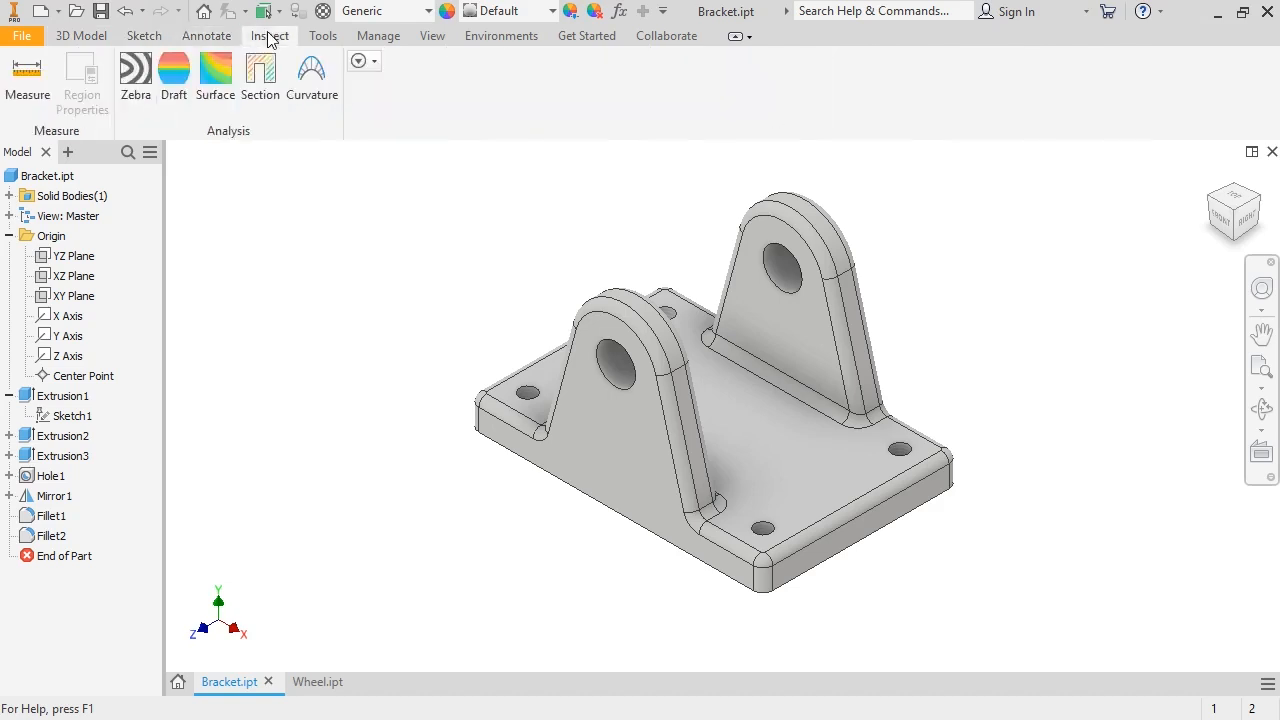
left_click(82, 37)
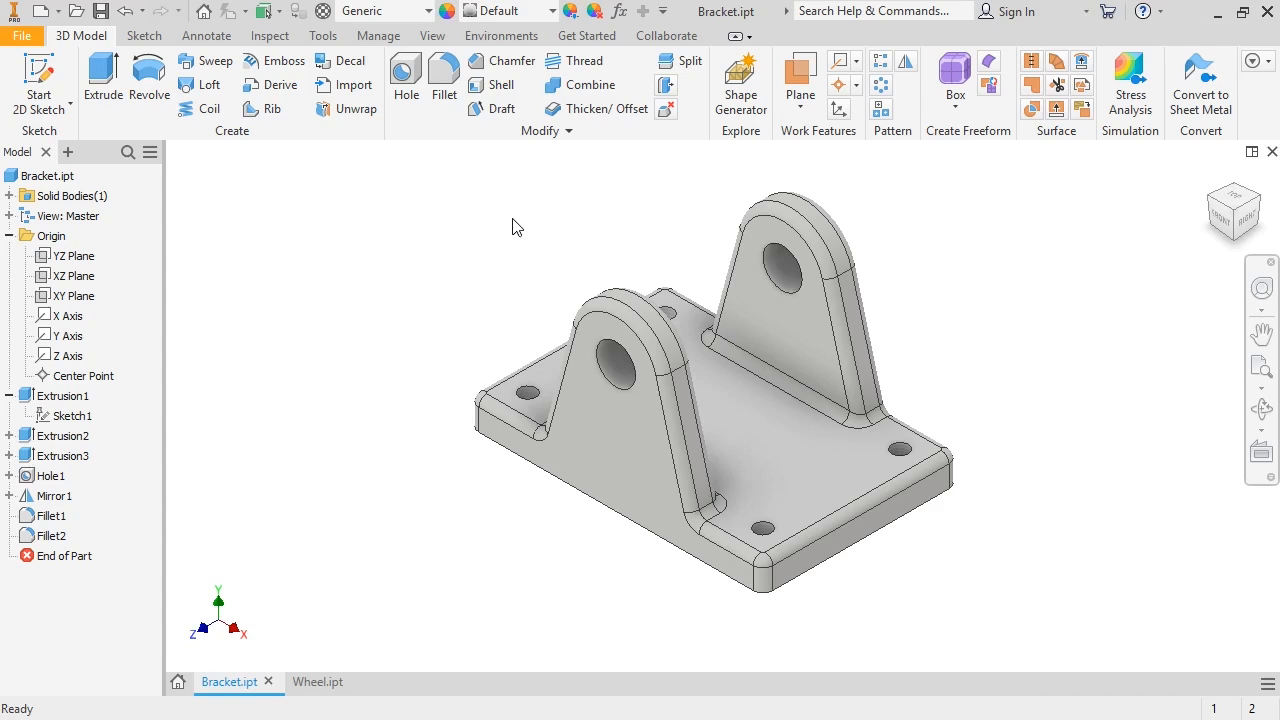
Start a 2D sketch on the bracket base's top face and draw a center point circle near the upper-left mounting hole.
left_click(40, 85)
left_click(789, 418)
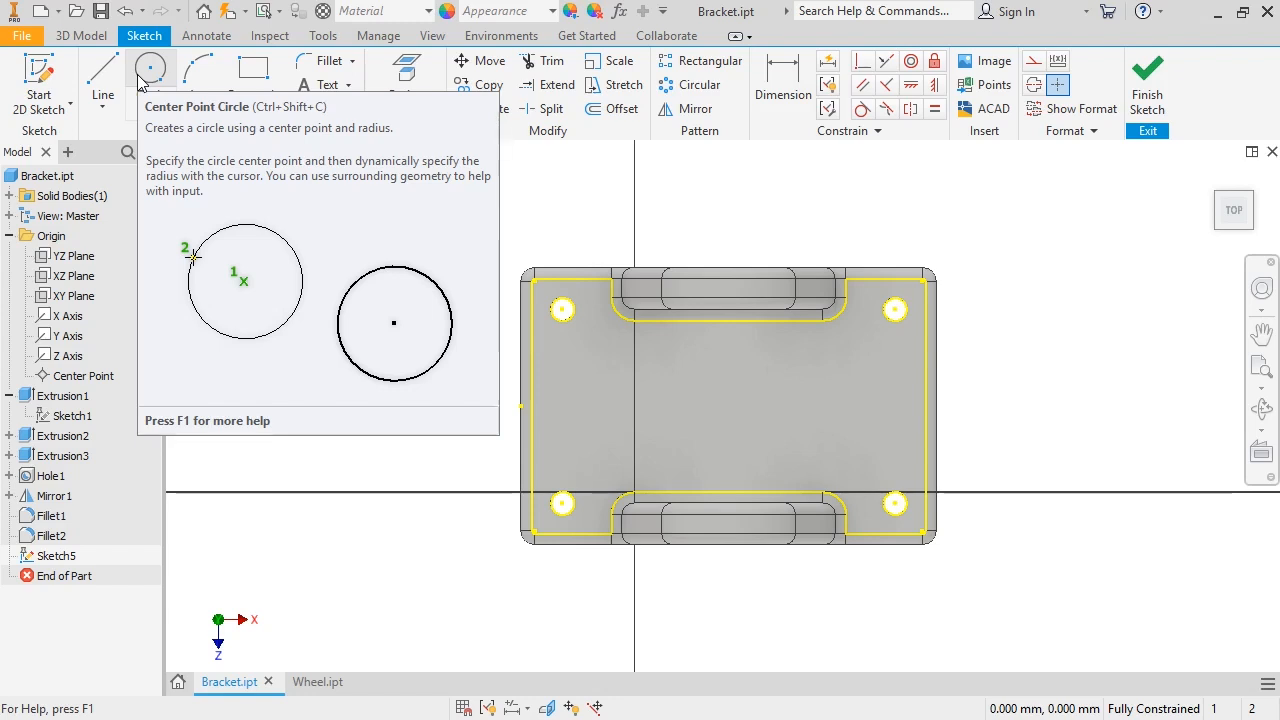
left_click(143, 78)
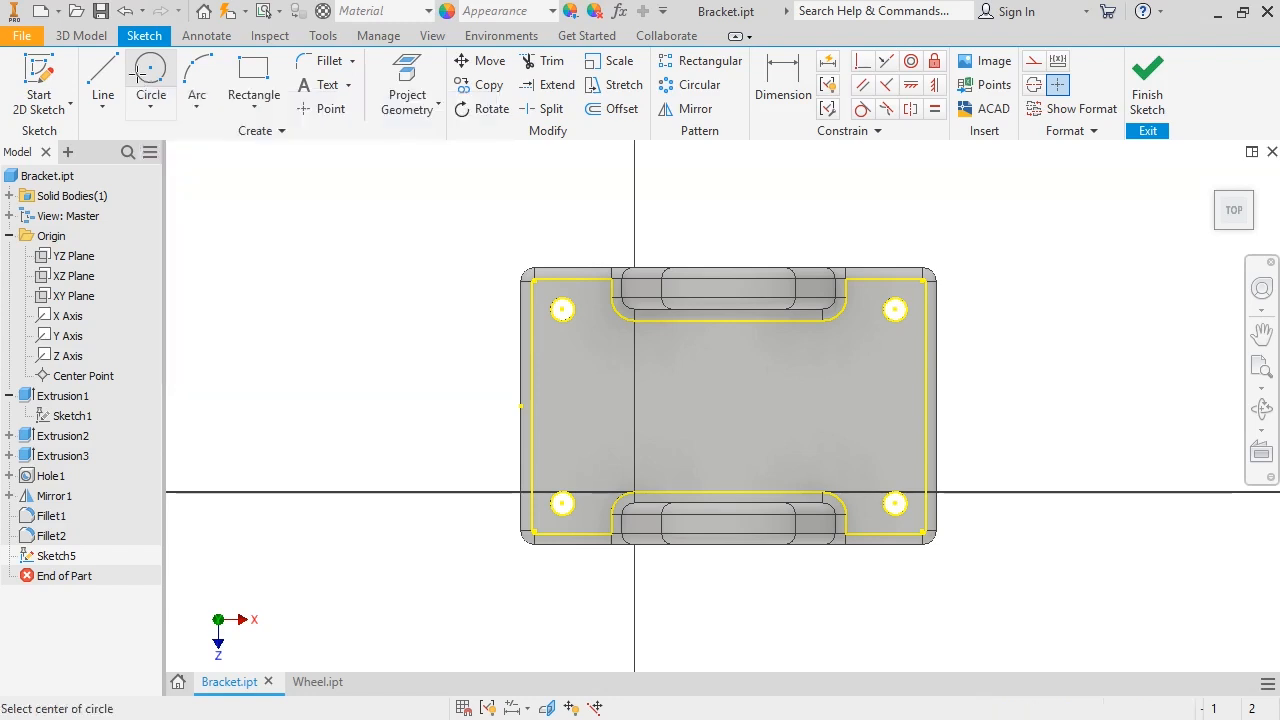
left_click(620, 376)
left_click(668, 378)
key("Escape")
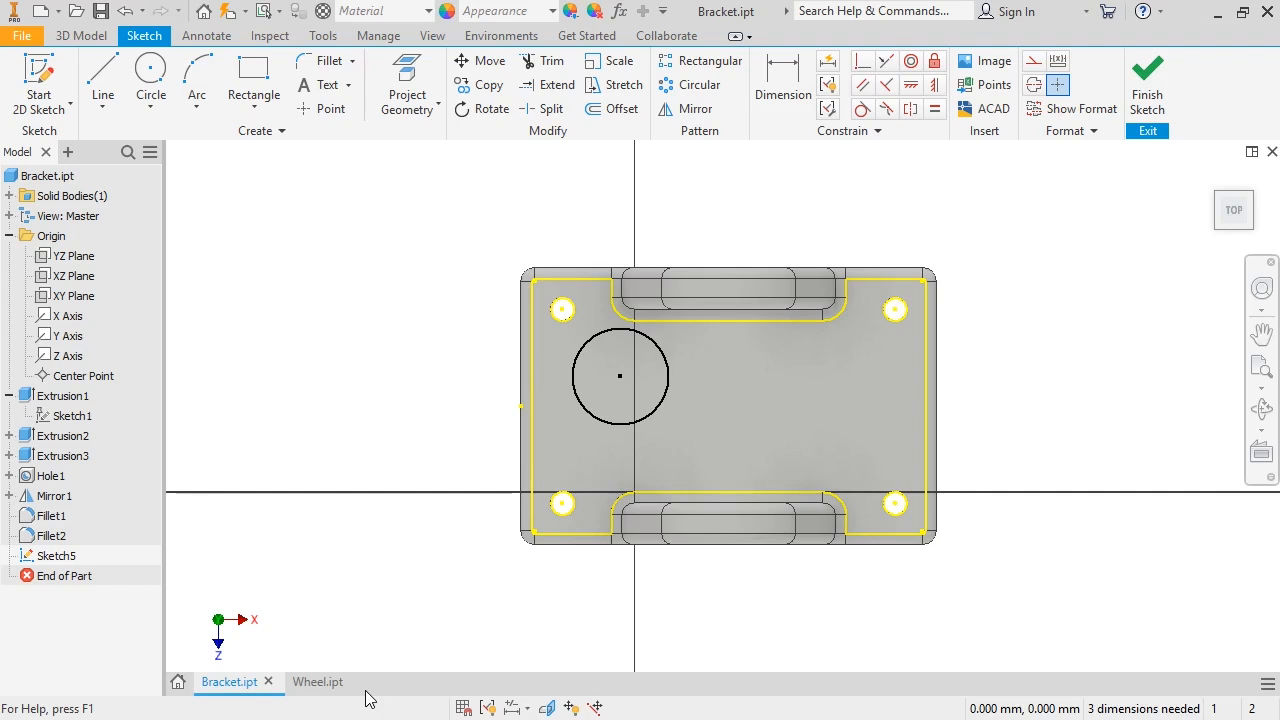
View the Wheel.ipt document and return to Bracket.ipt.
left_click(320, 682)
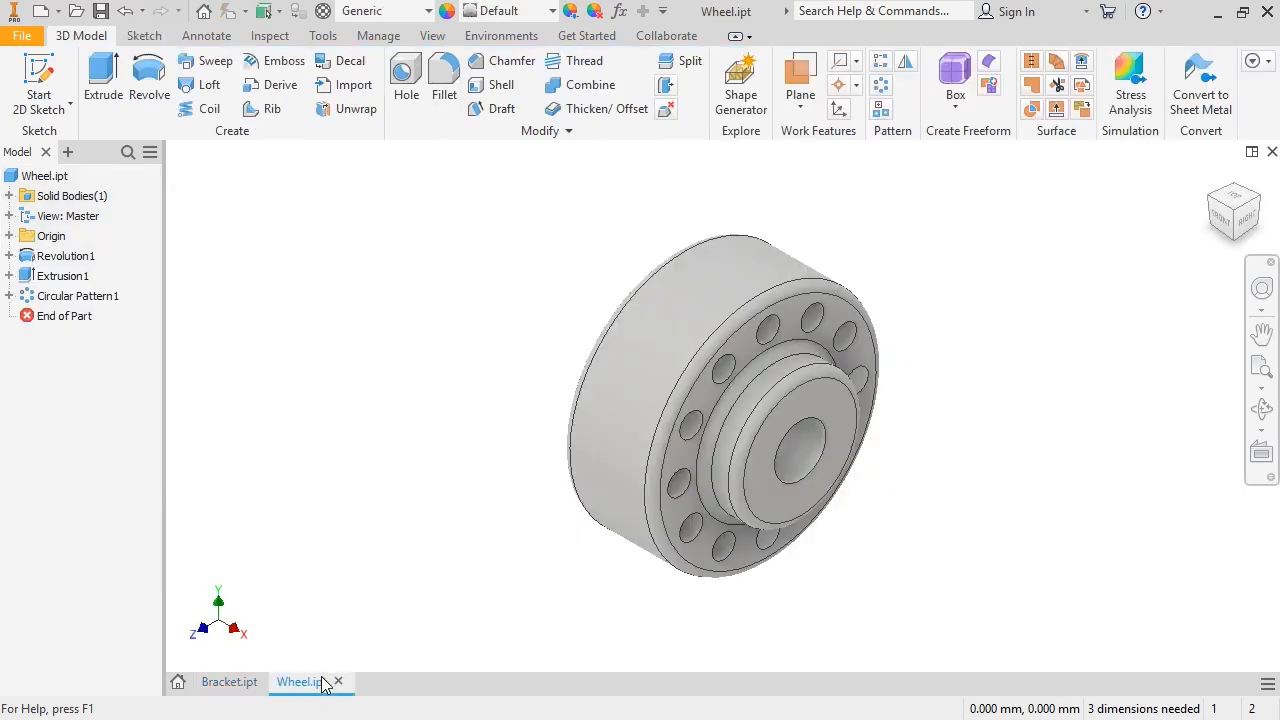
left_click(229, 682)
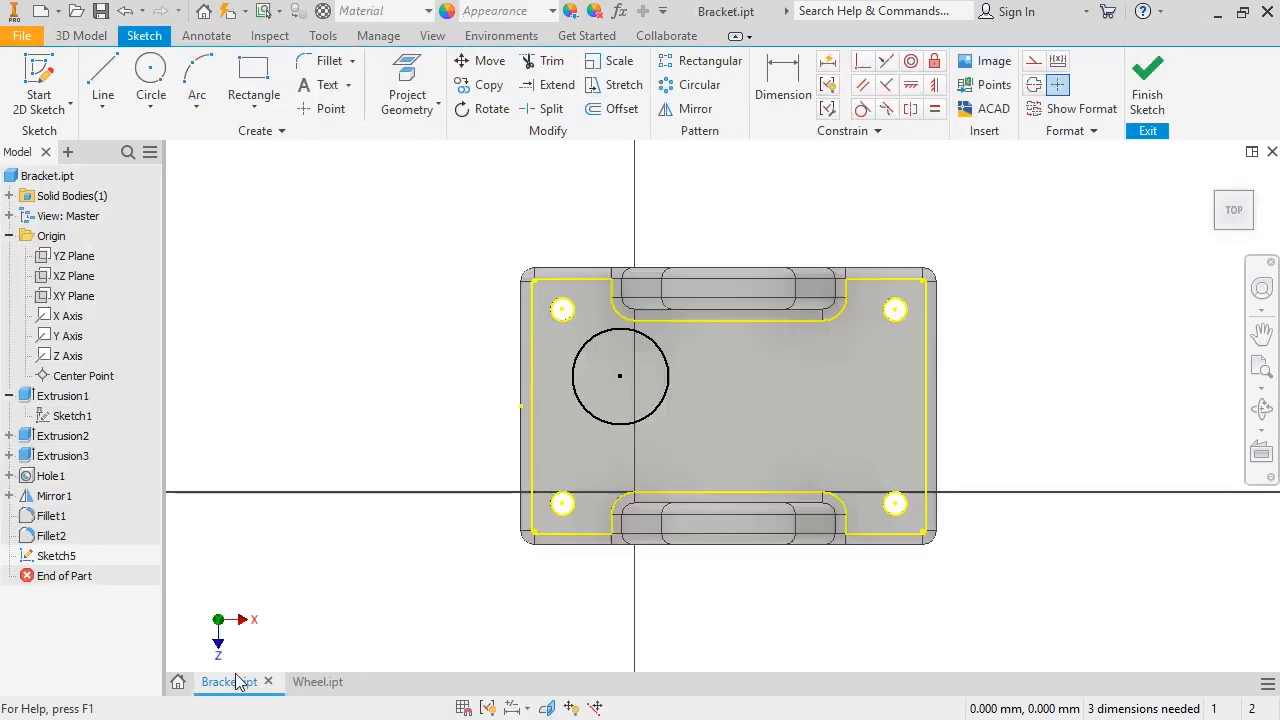
Tile the open documents horizontally, and rearrange them with the Arrange layout.
left_click(1266, 685)
left_click(1175, 482)
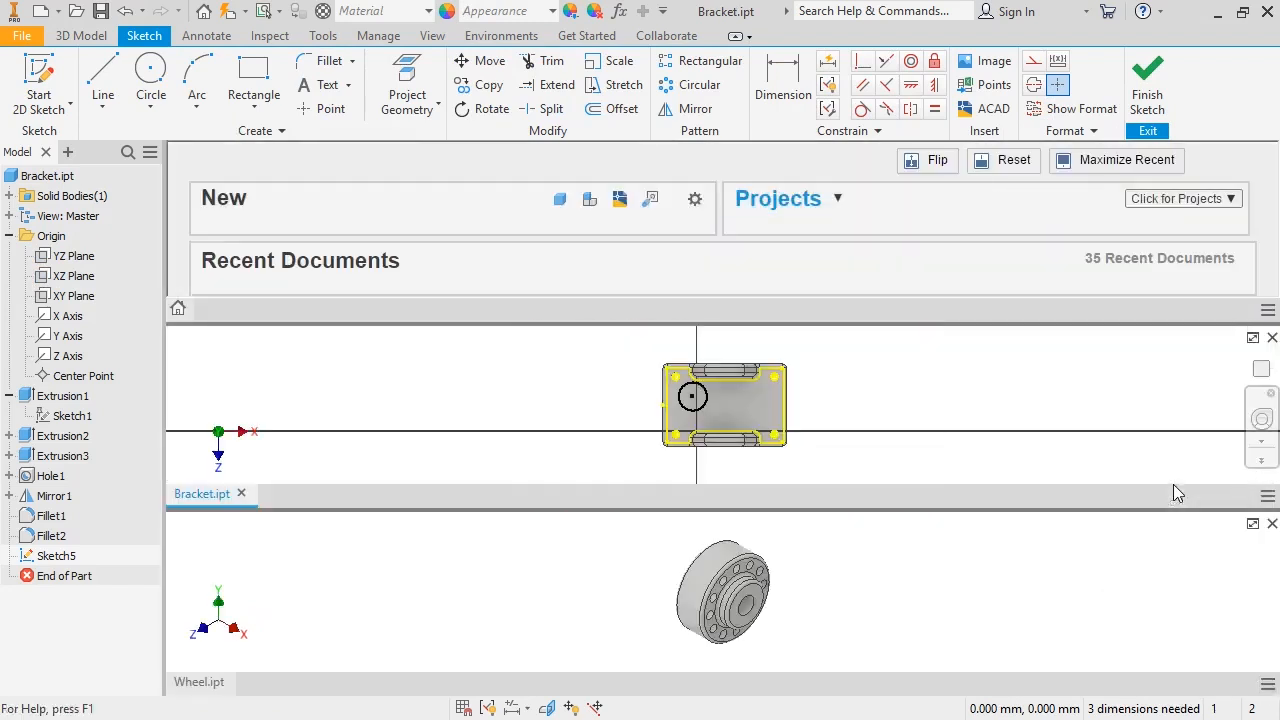
left_click(1267, 690)
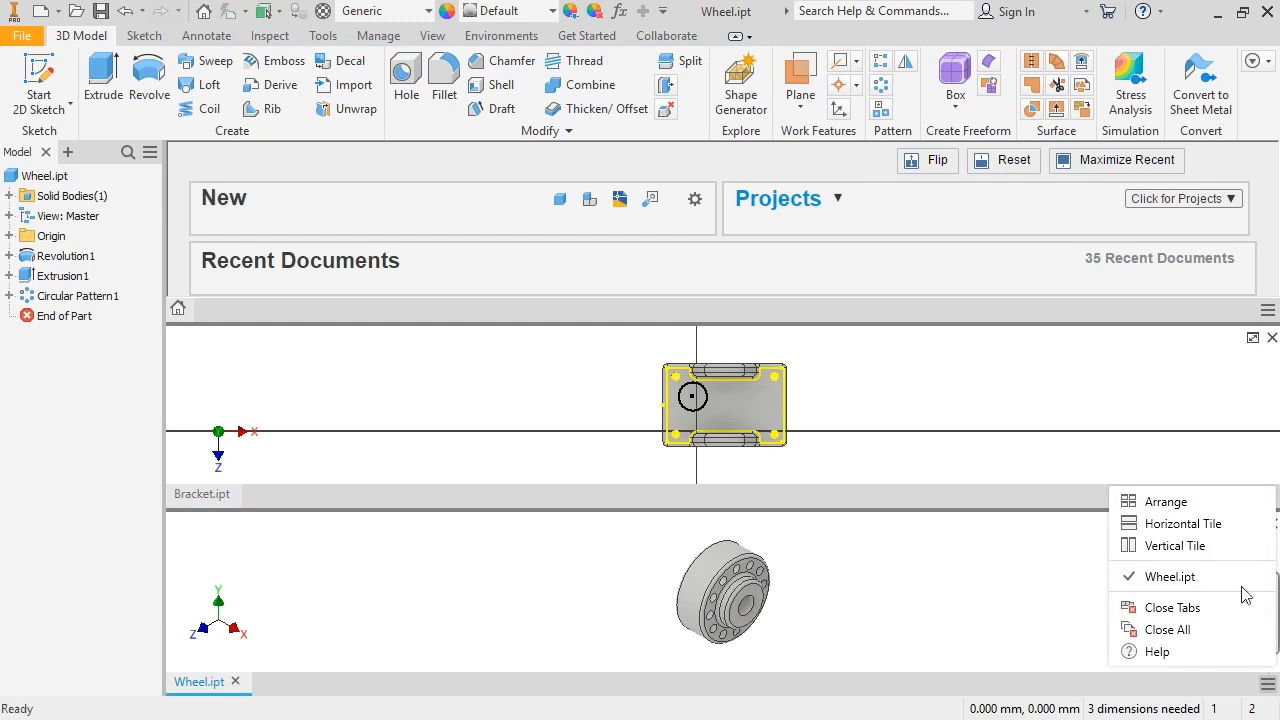
left_click(1216, 500)
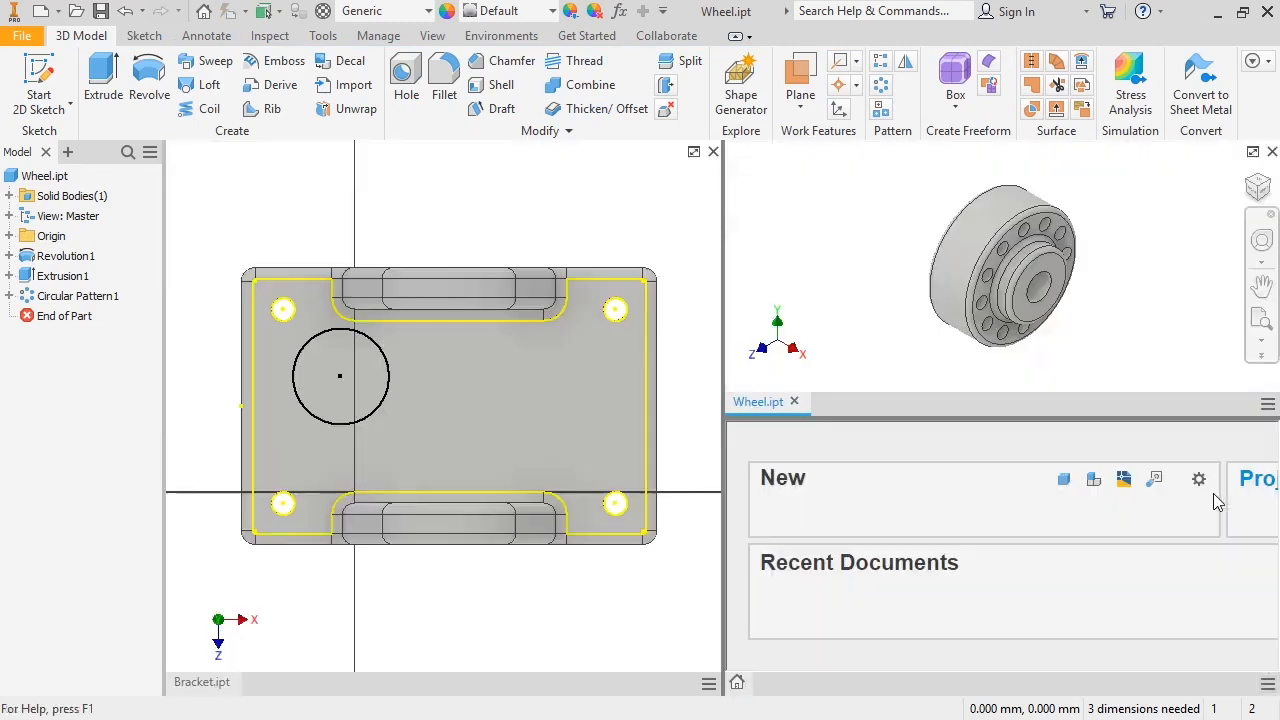
Maximize the Bracket.ipt document window and look through the context commands available in the active sketch.
double_click(201, 682)
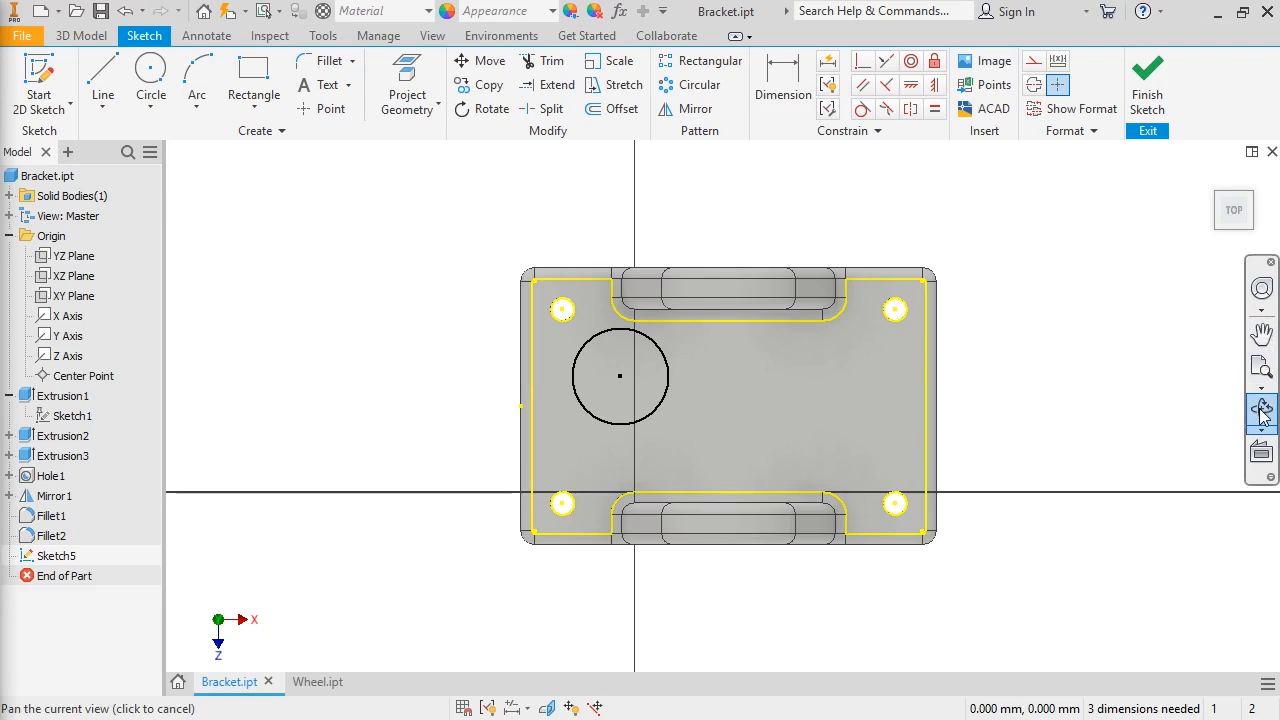
right_click(289, 305)
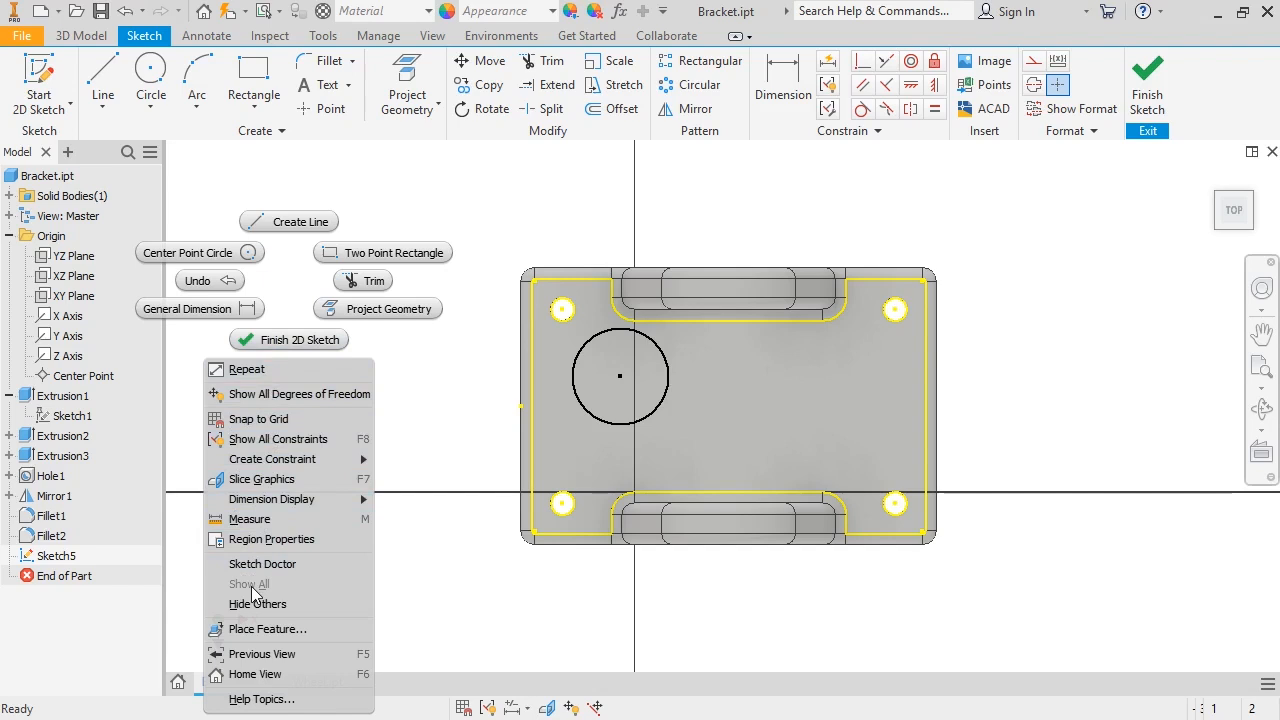
left_click(380, 577)
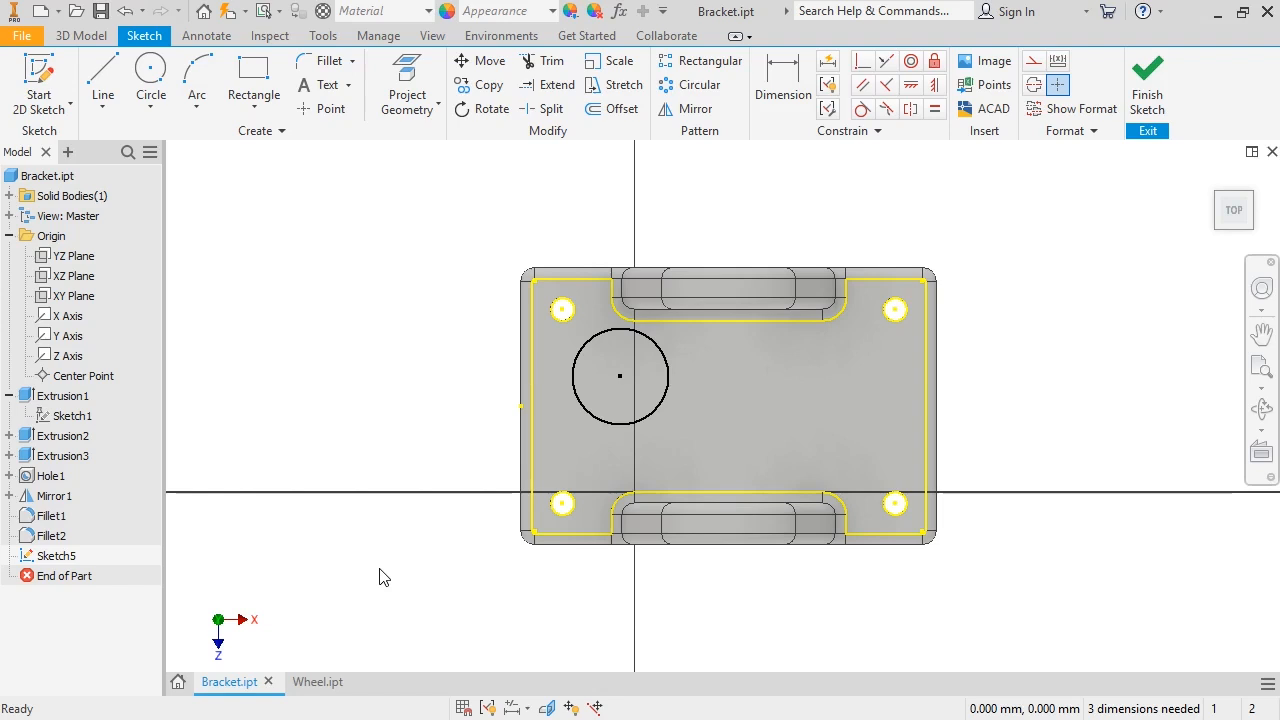
Review the Colors settings in the Application Options, and close them without changes.
left_click(333, 38)
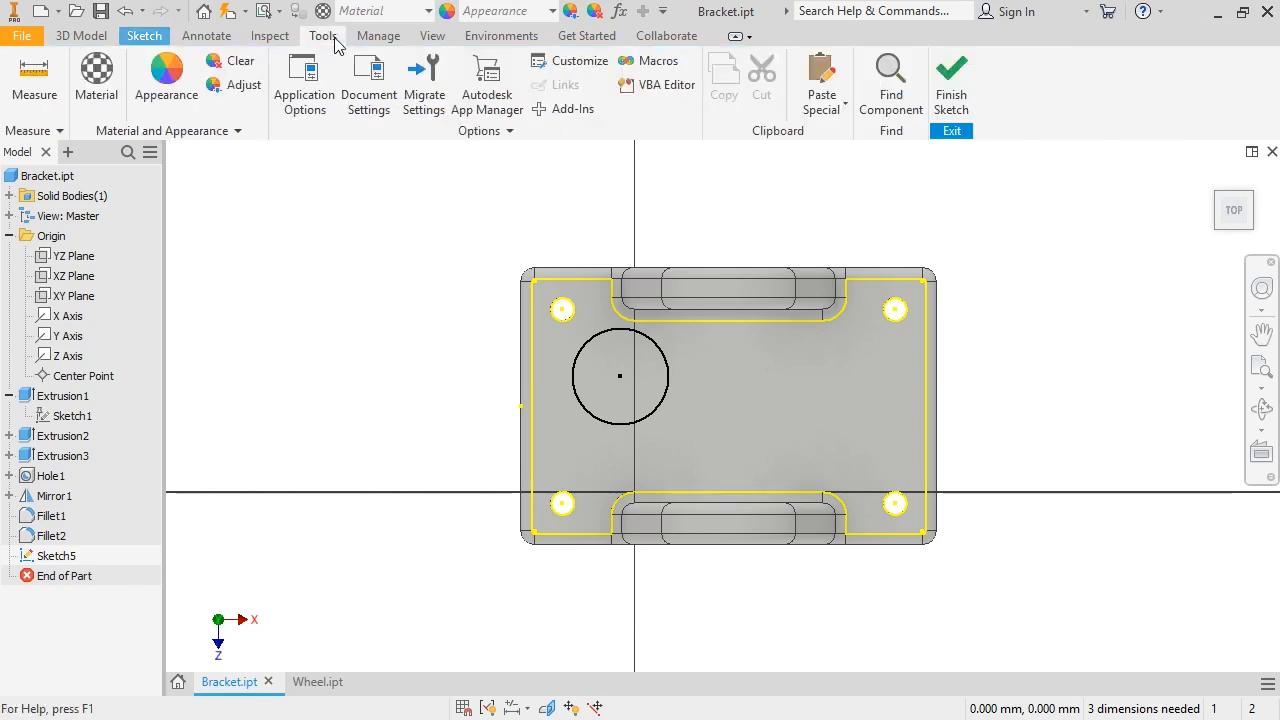
left_click(310, 100)
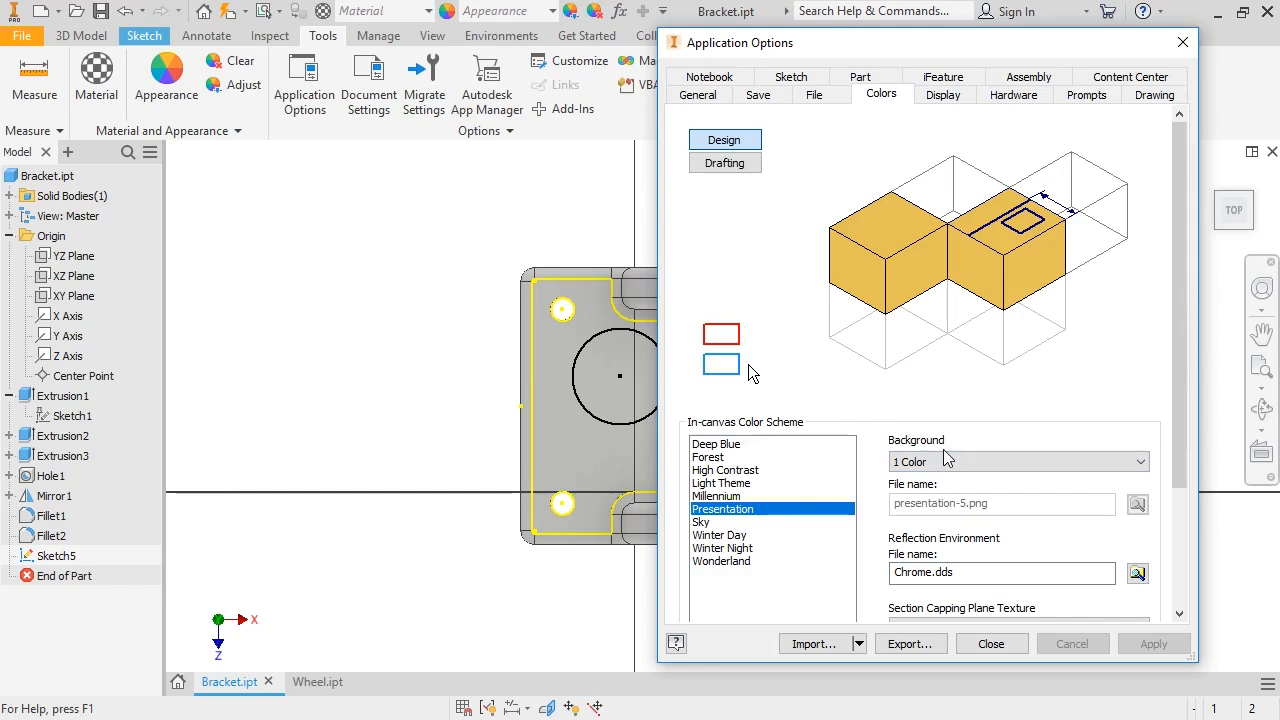
left_click(990, 644)
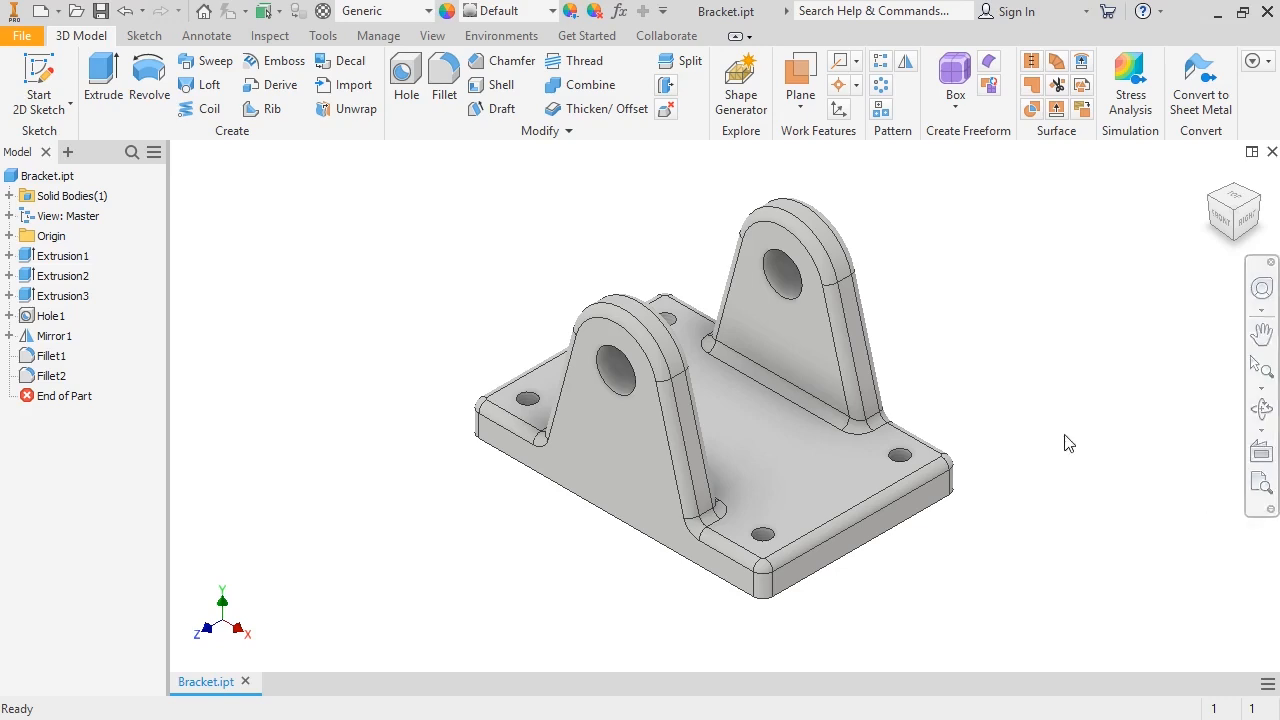
Pan the bracket across the view, and zoom in and out on the whole part.
middle_click_drag(921, 395, 921, 395)
middle_click_drag(921, 395, 840, 403)
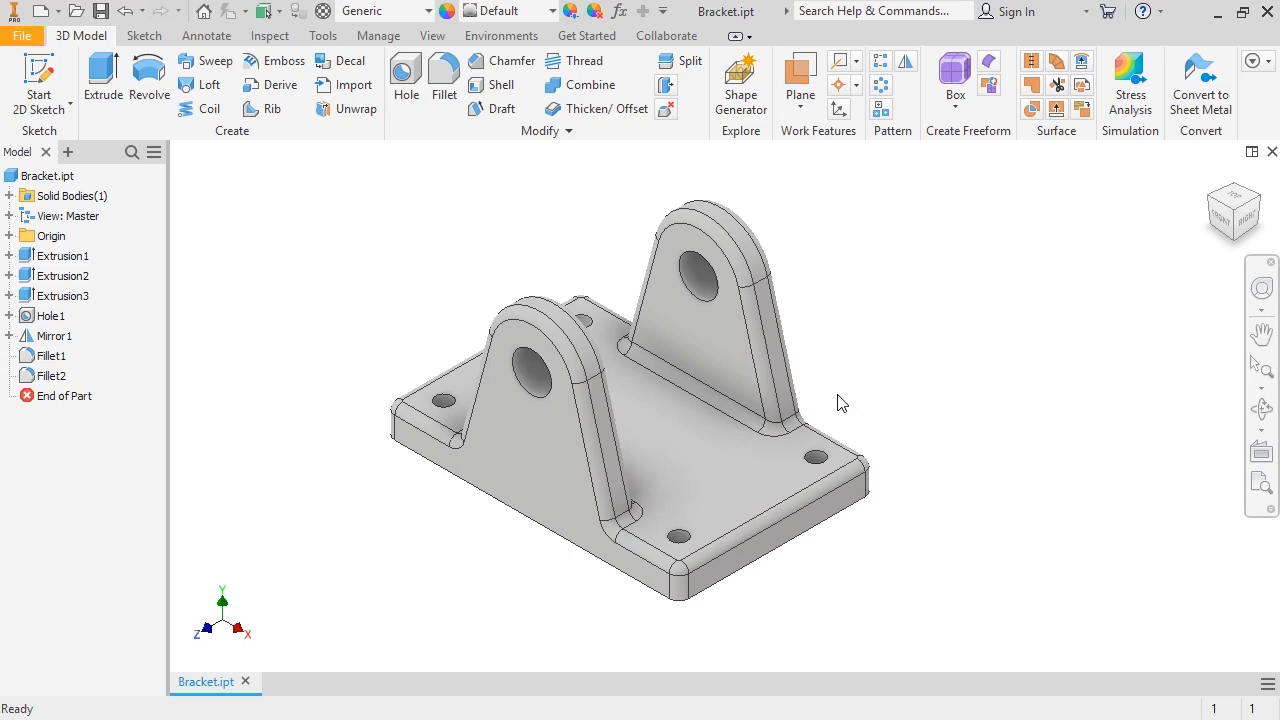
scroll(820, 462, "down", 8)
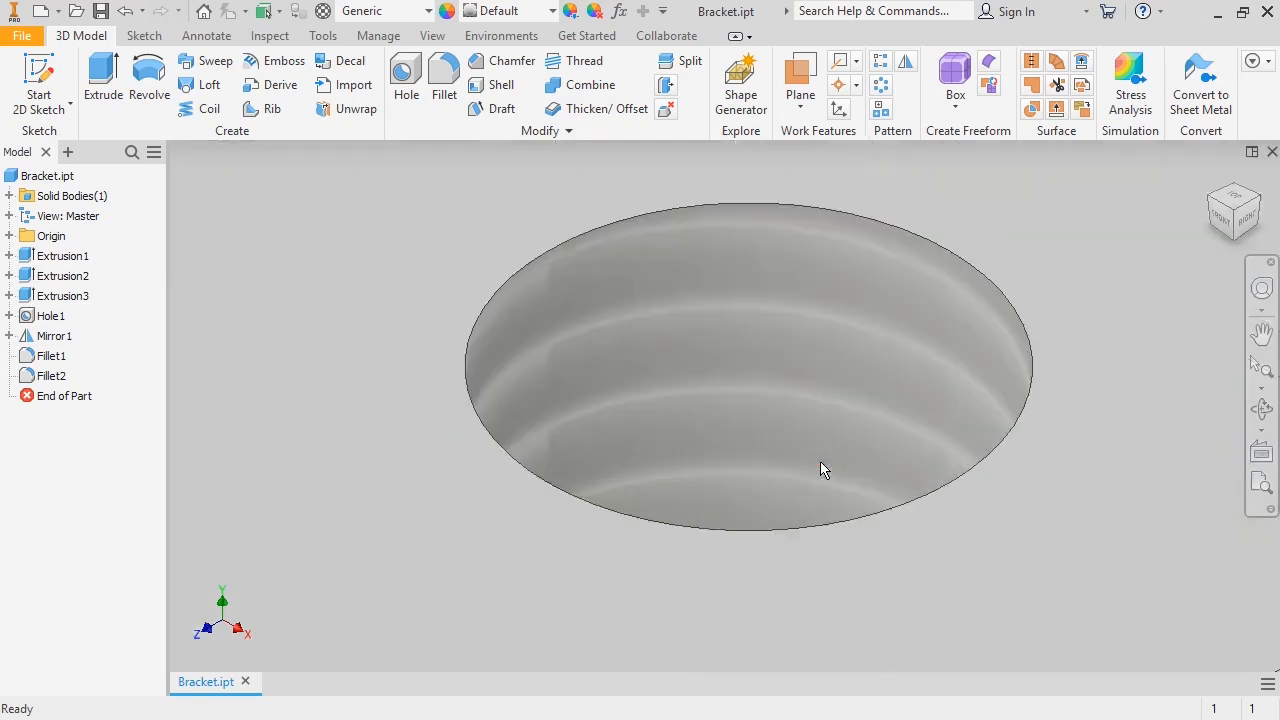
scroll(820, 470, "up", 8)
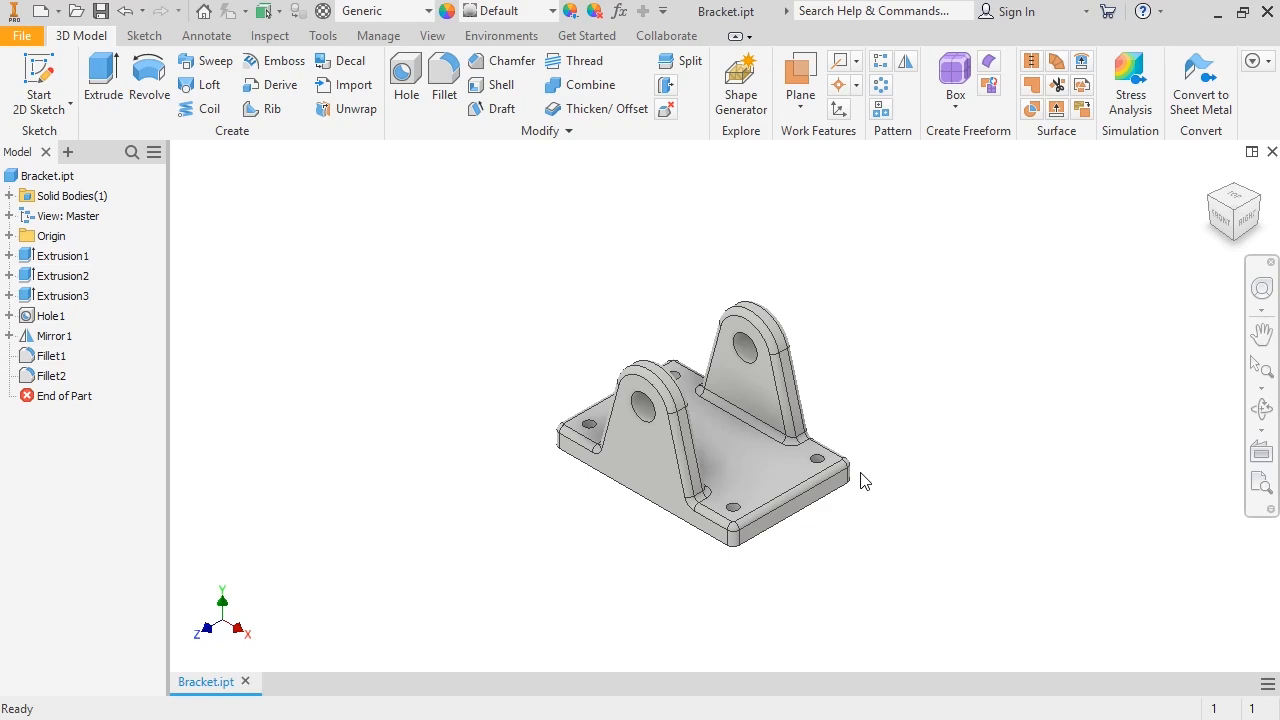
scroll(864, 481, "down", 10)
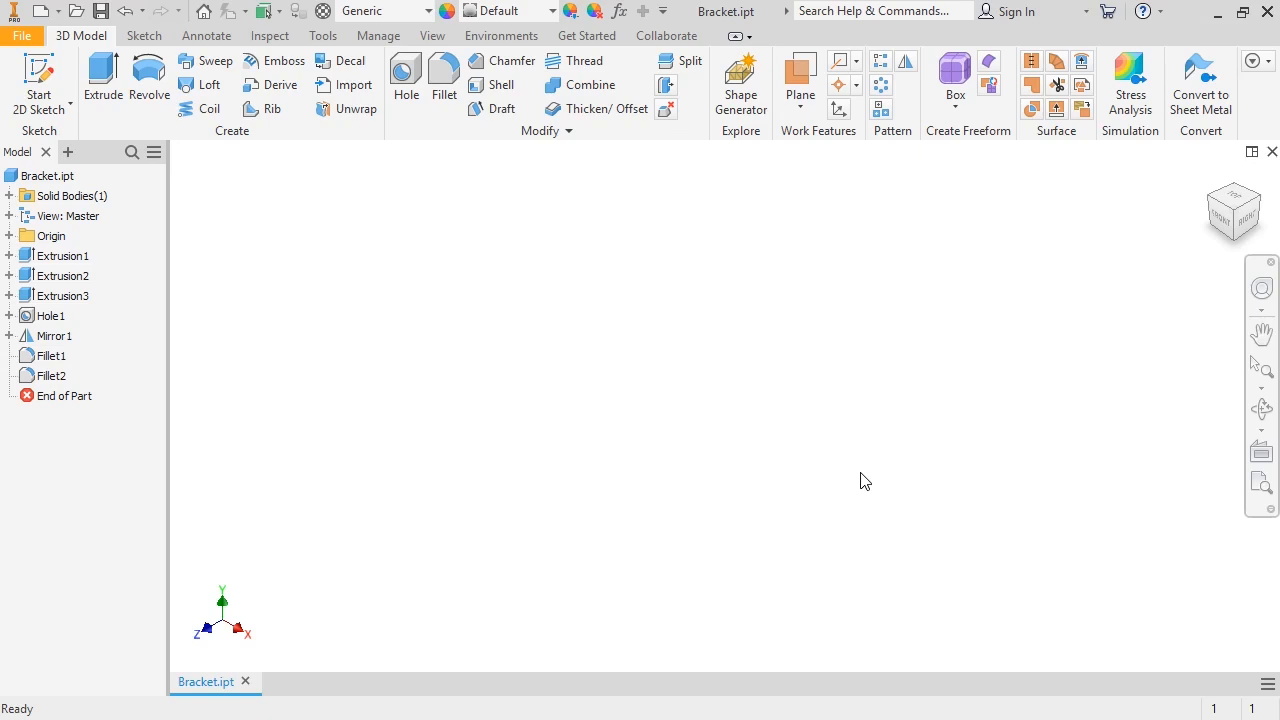
scroll(865, 481, "up", 10)
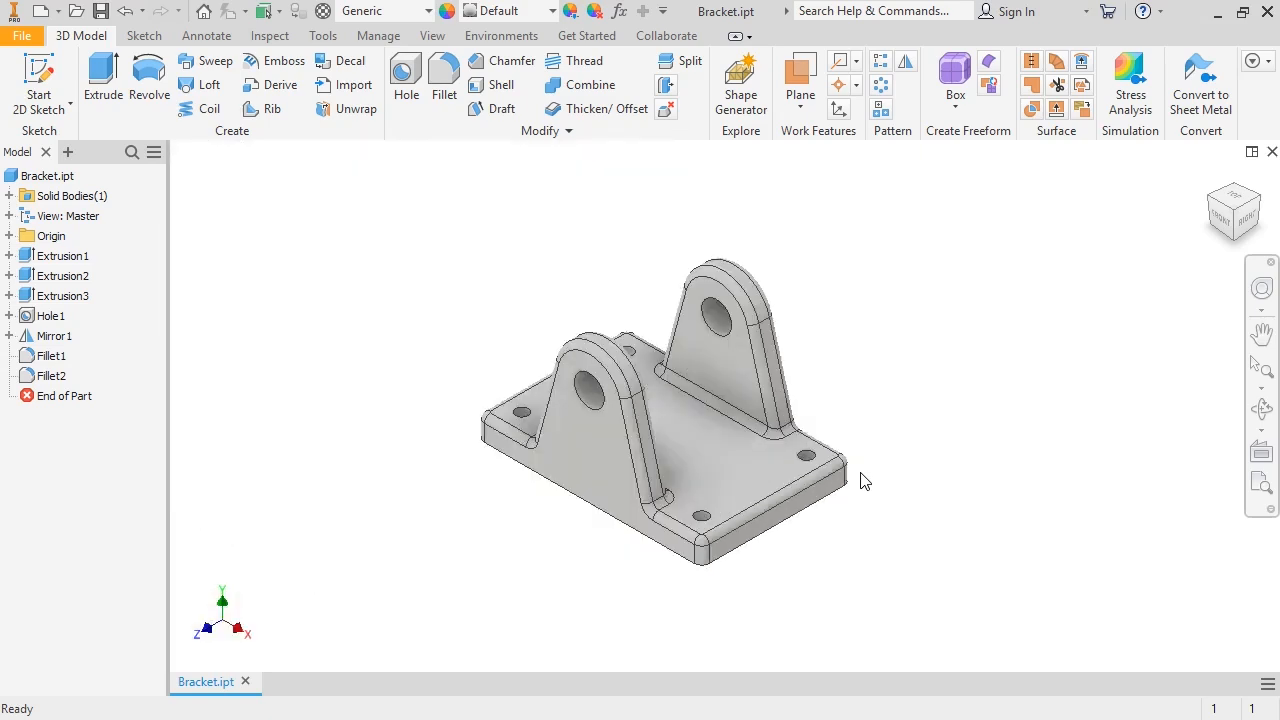
Zoom in on the rounded corner of the base beside the mounting hole, and return to the whole bracket.
scroll(857, 477, "down", 5)
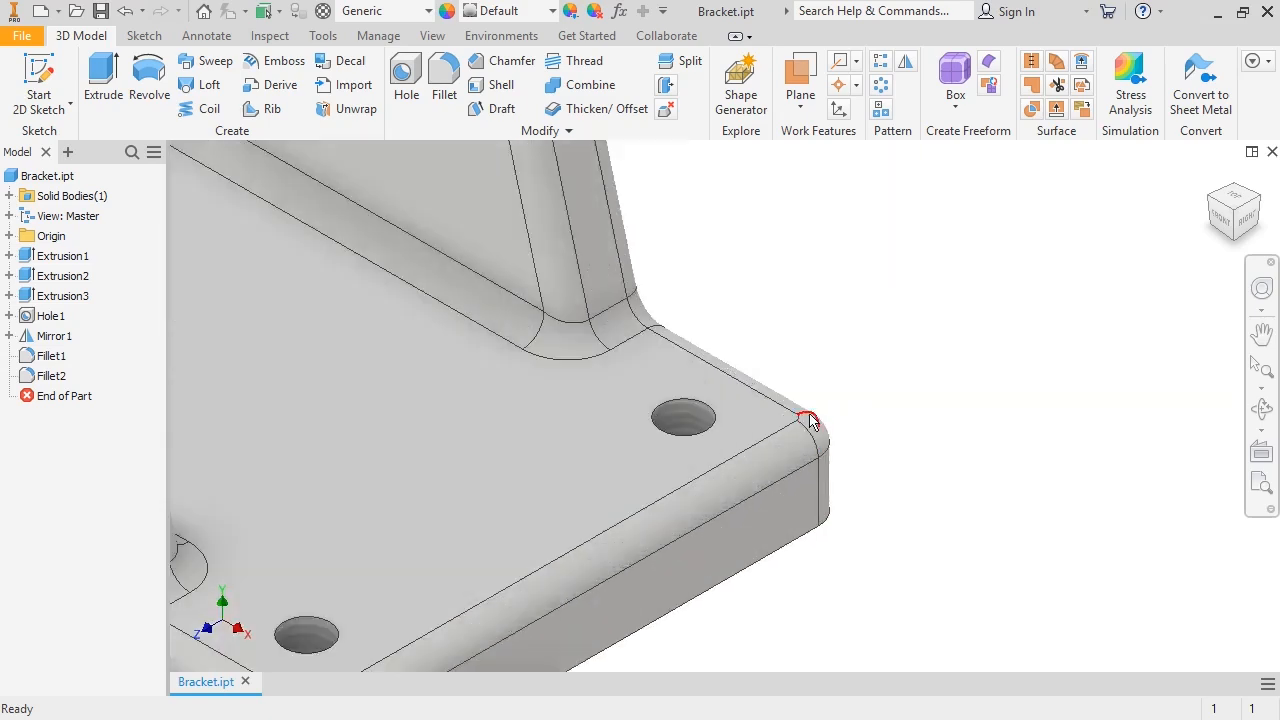
scroll(806, 422, "down", 4)
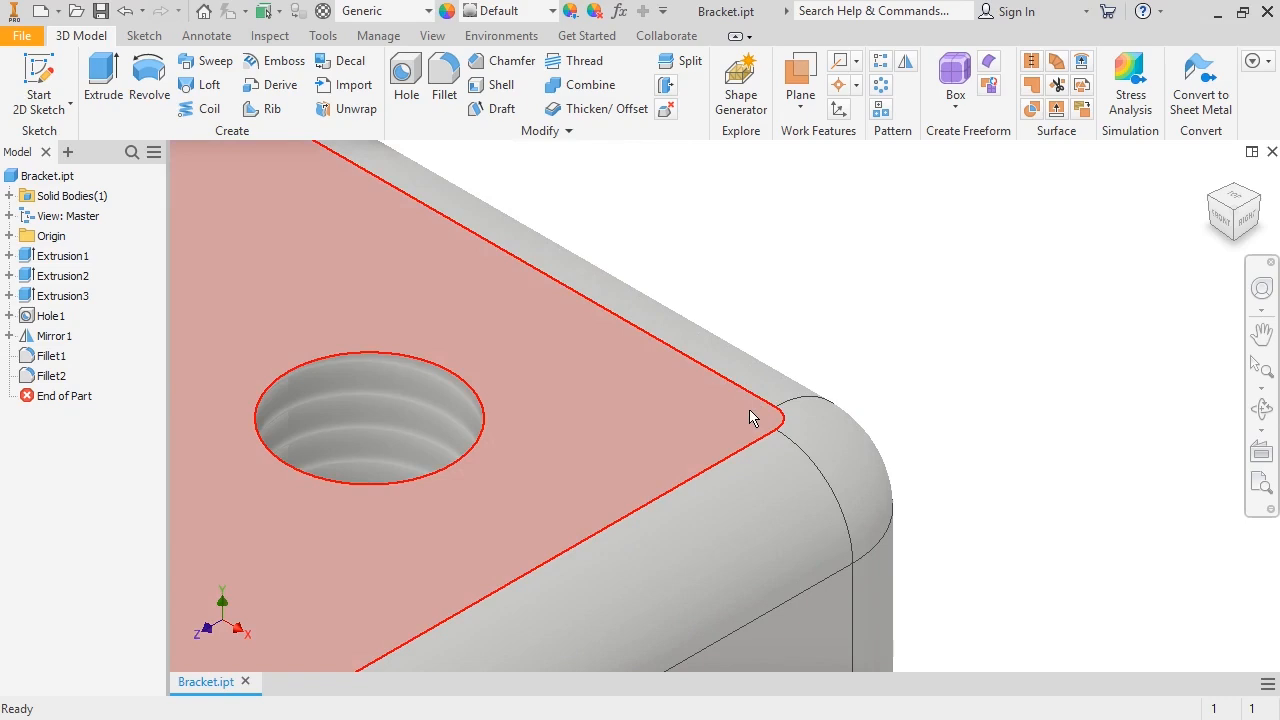
scroll(752, 418, "down", 3)
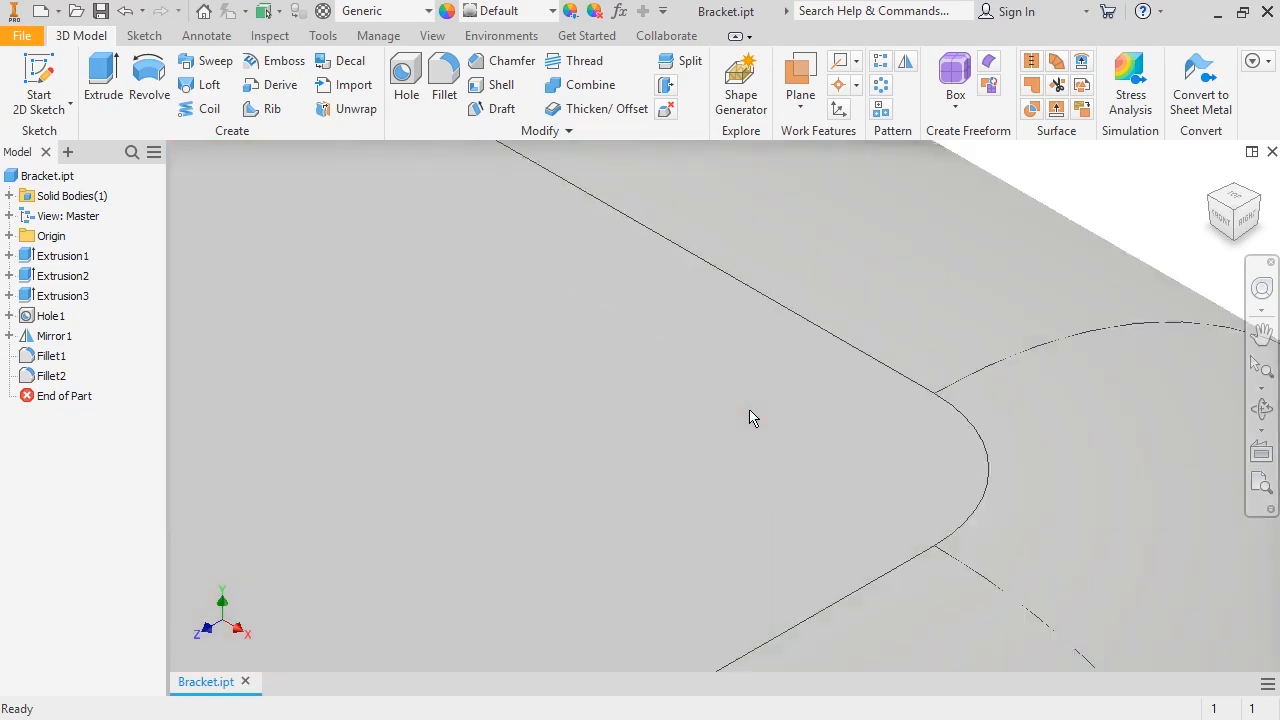
scroll(752, 418, "up", 10)
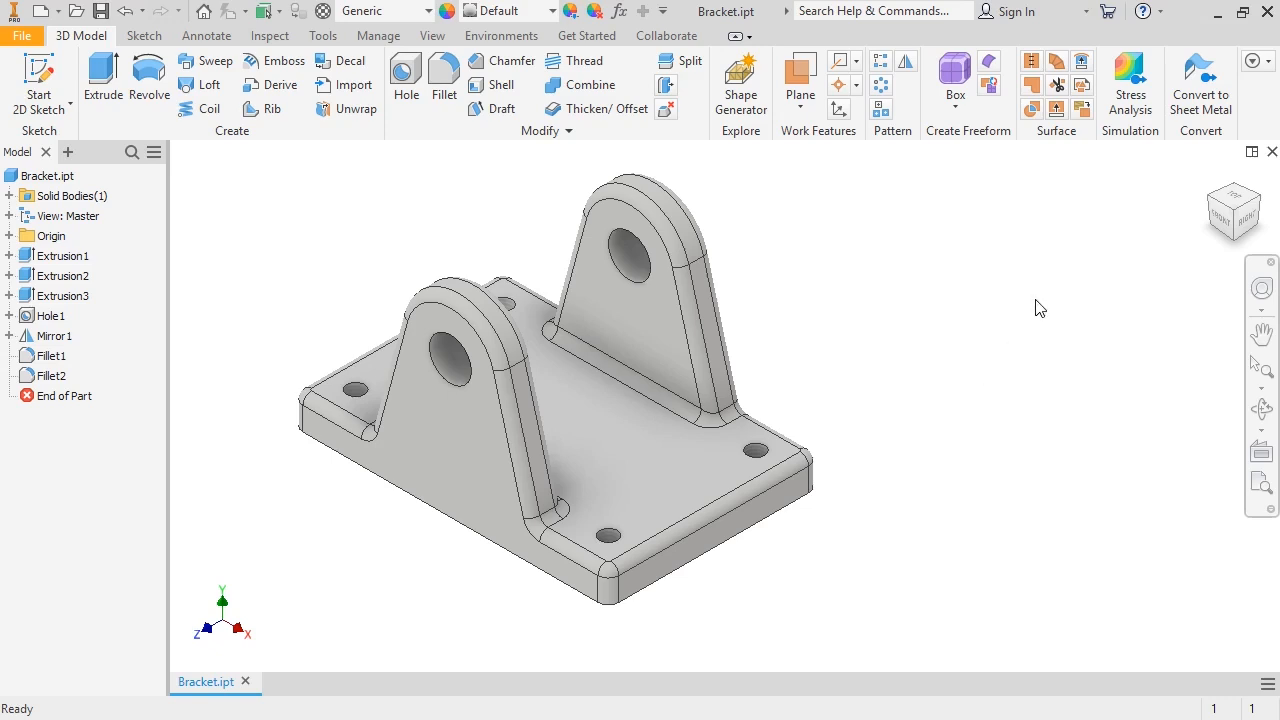
scroll(1105, 234, "down", 5)
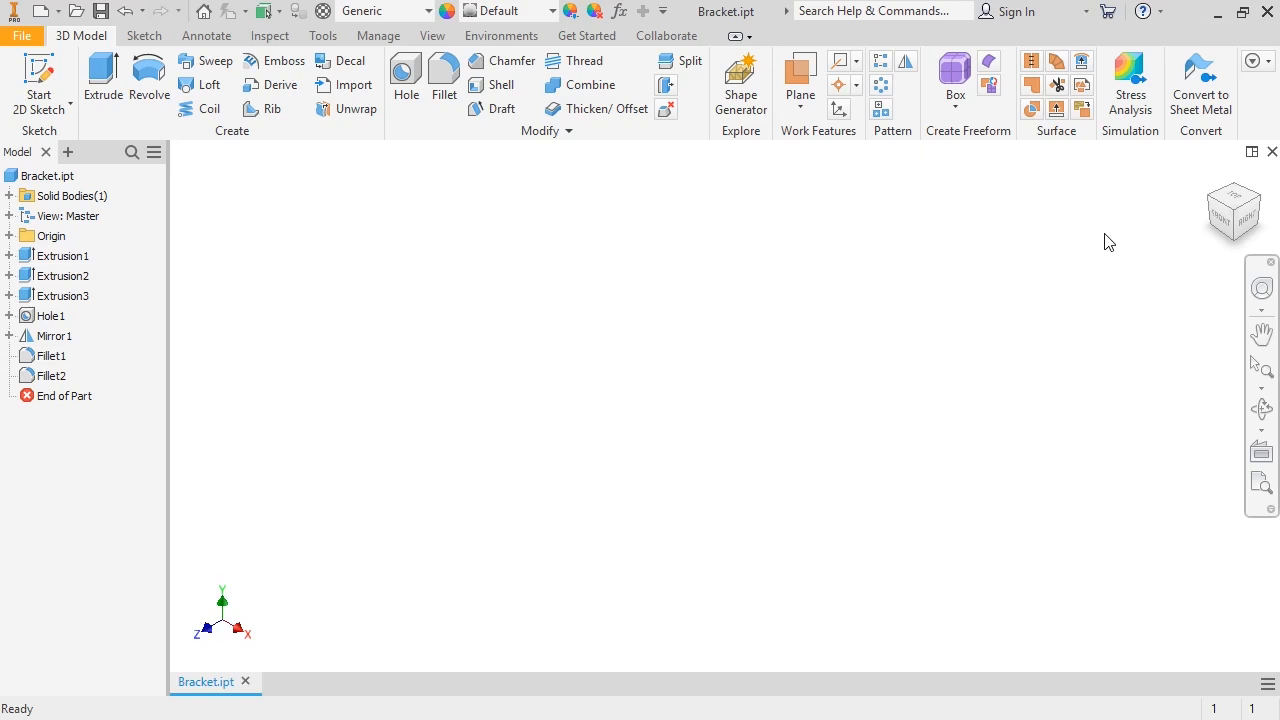
scroll(1105, 240, "up", 5)
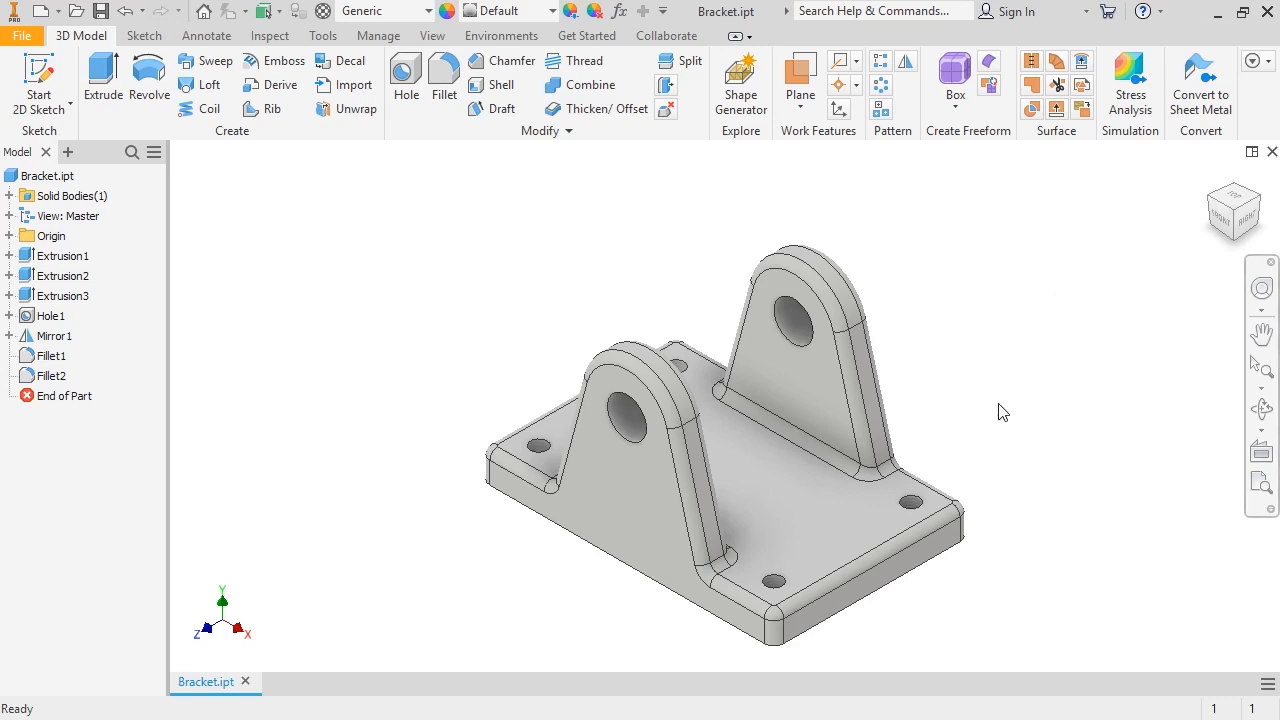
Examine the rear lug's hole and sloped edge up close, and bring the full bracket back into view.
middle_click_drag(973, 435, 955, 388)
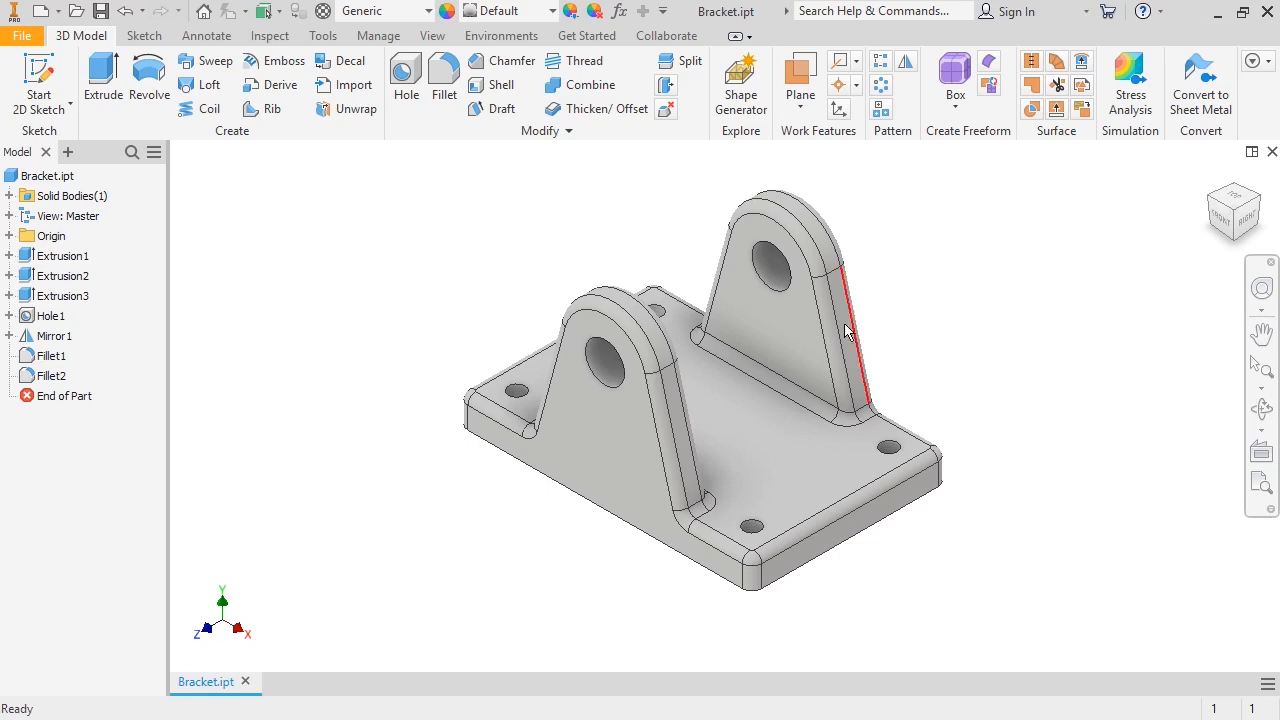
scroll(777, 283, "up", 5)
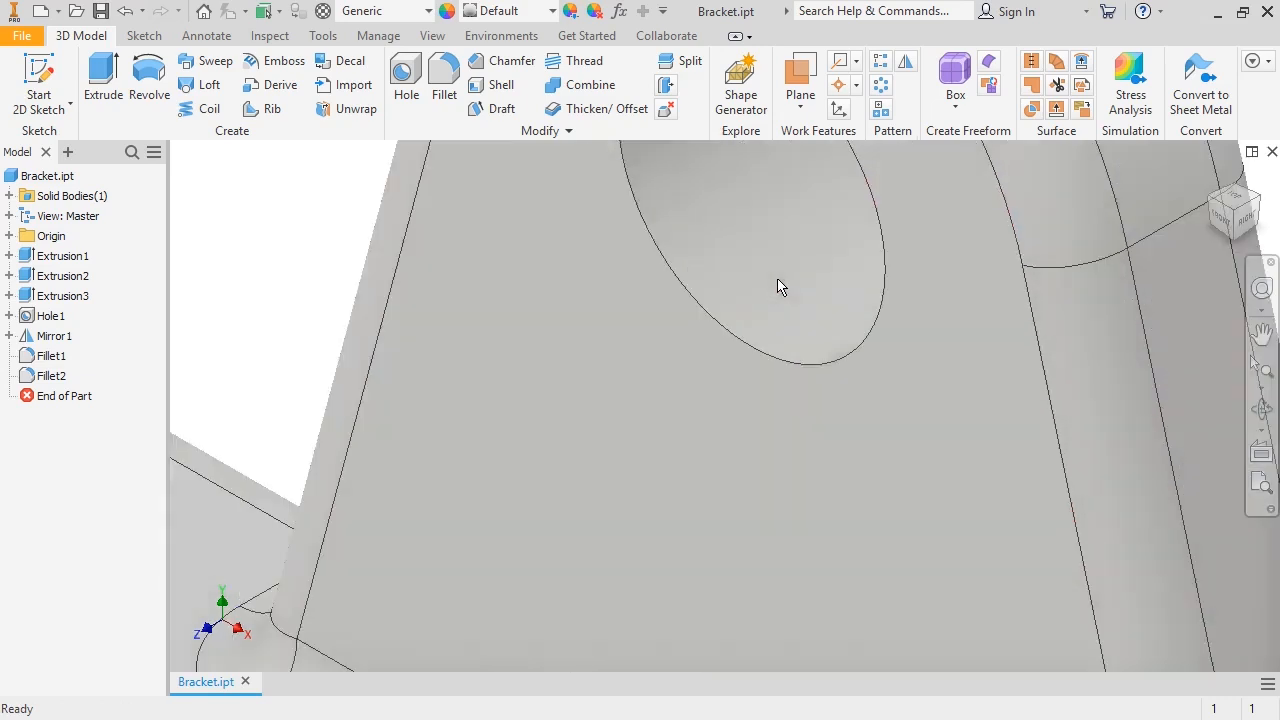
scroll(316, 441, "up", 5)
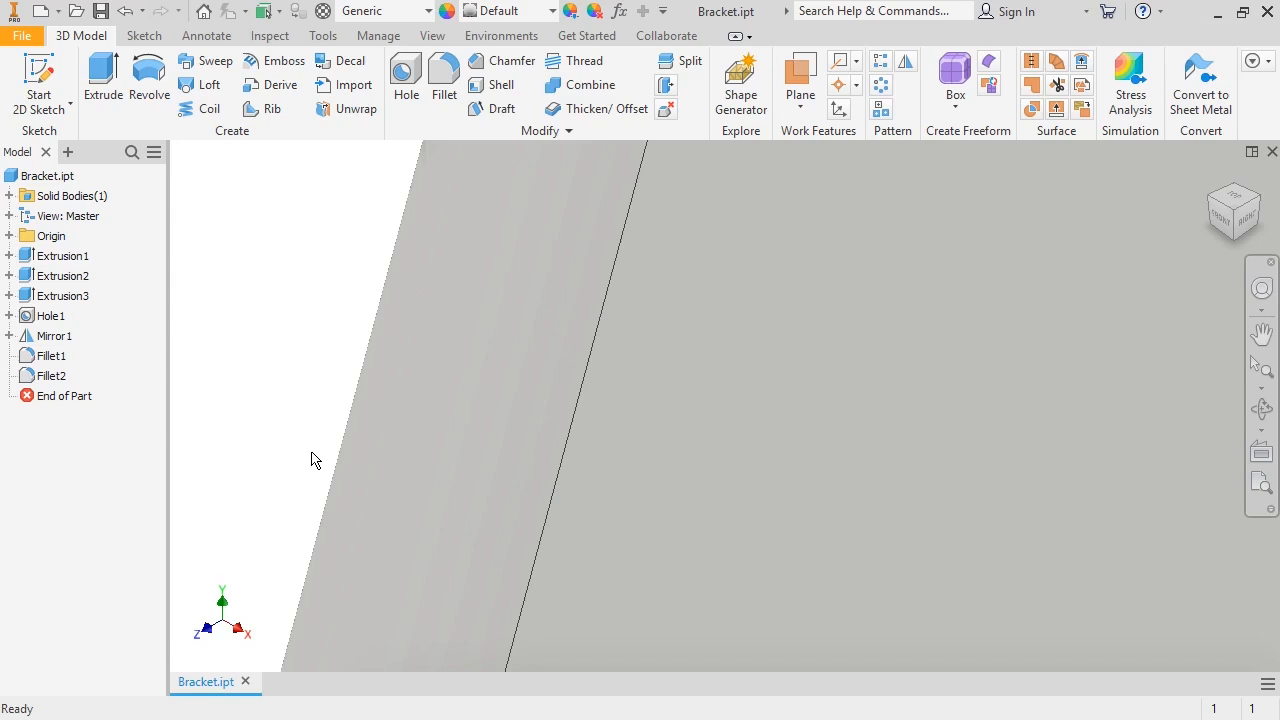
scroll(313, 459, "down", 5)
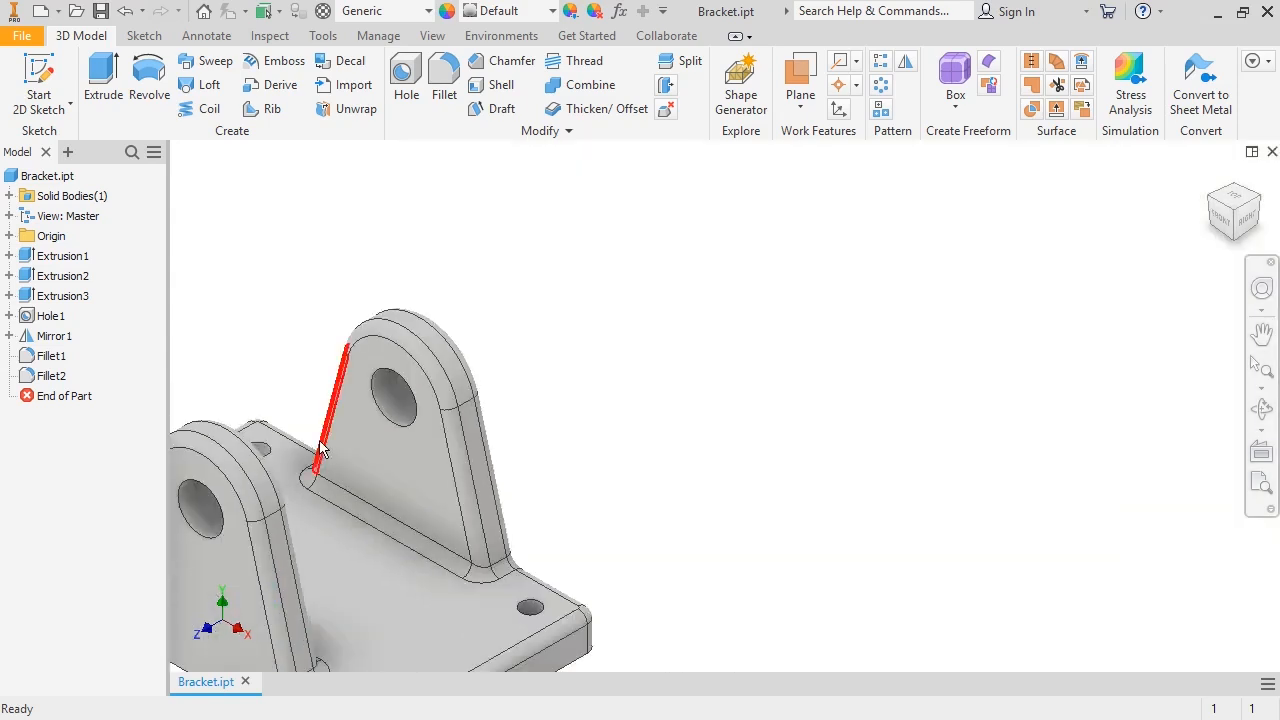
scroll(558, 441, "down", 10)
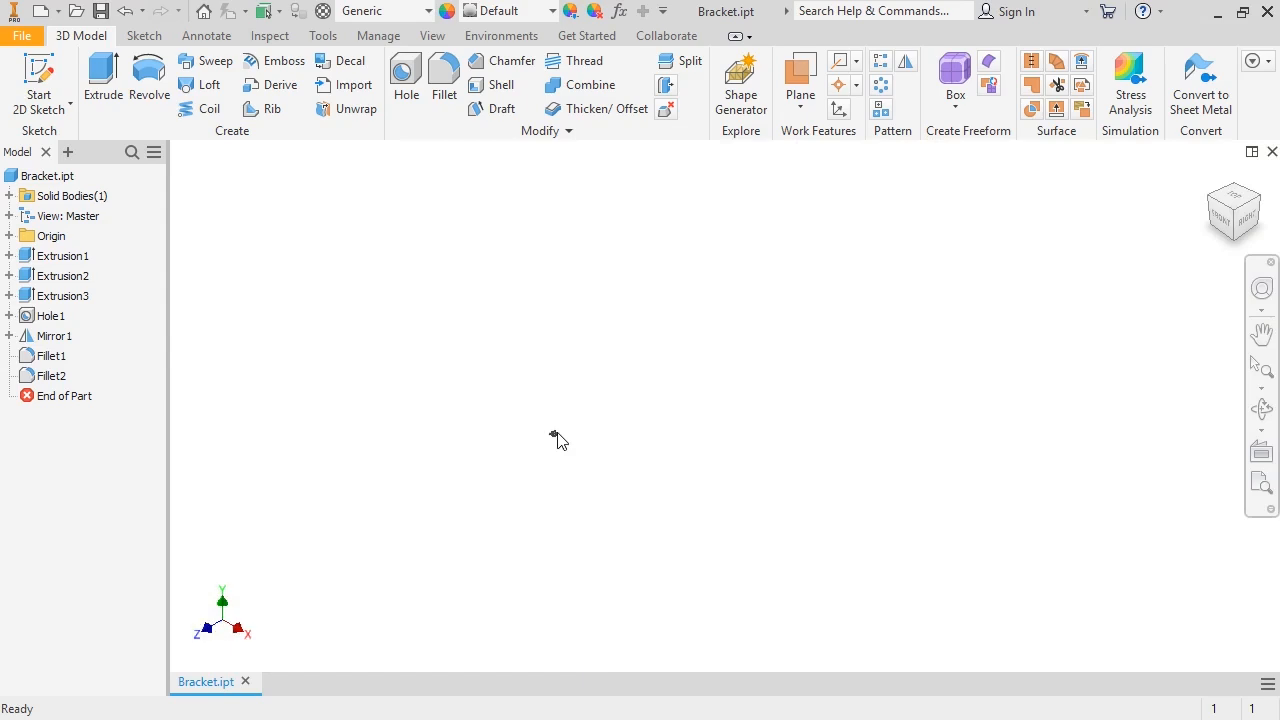
scroll(558, 441, "up", 10)
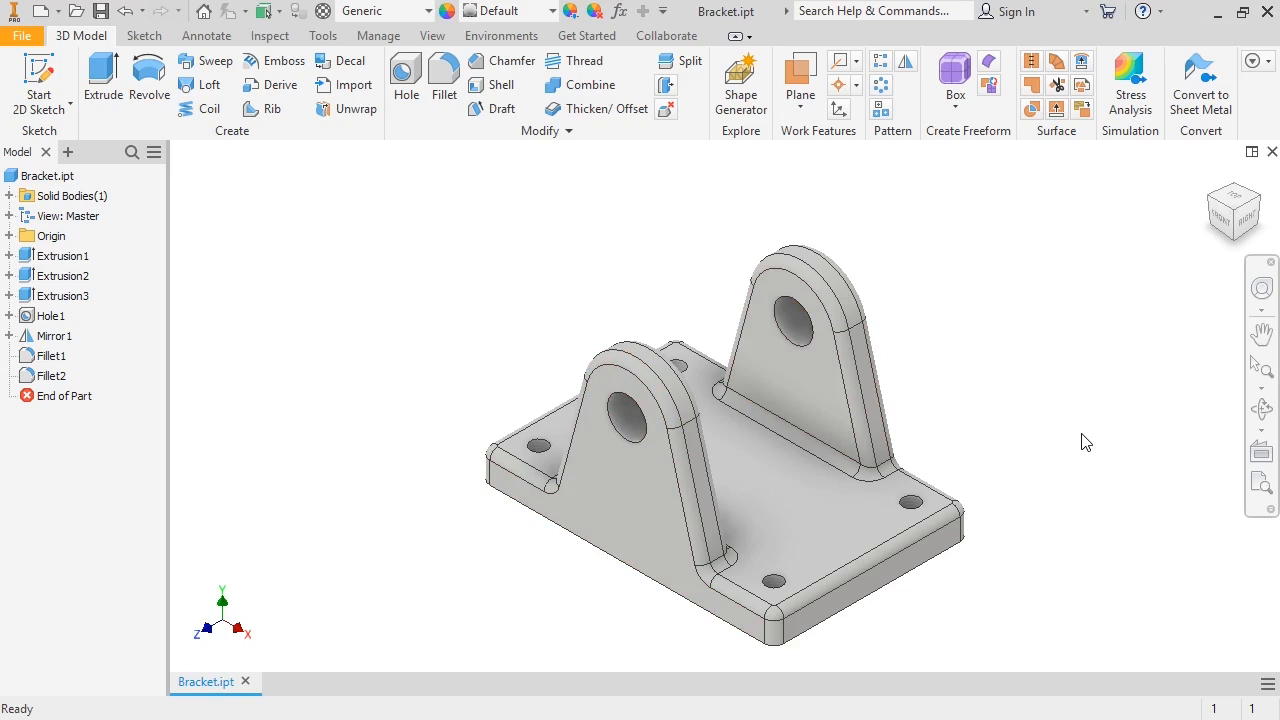
Orbit the bracket freely to inspect it from the back and the right side.
key("F4")
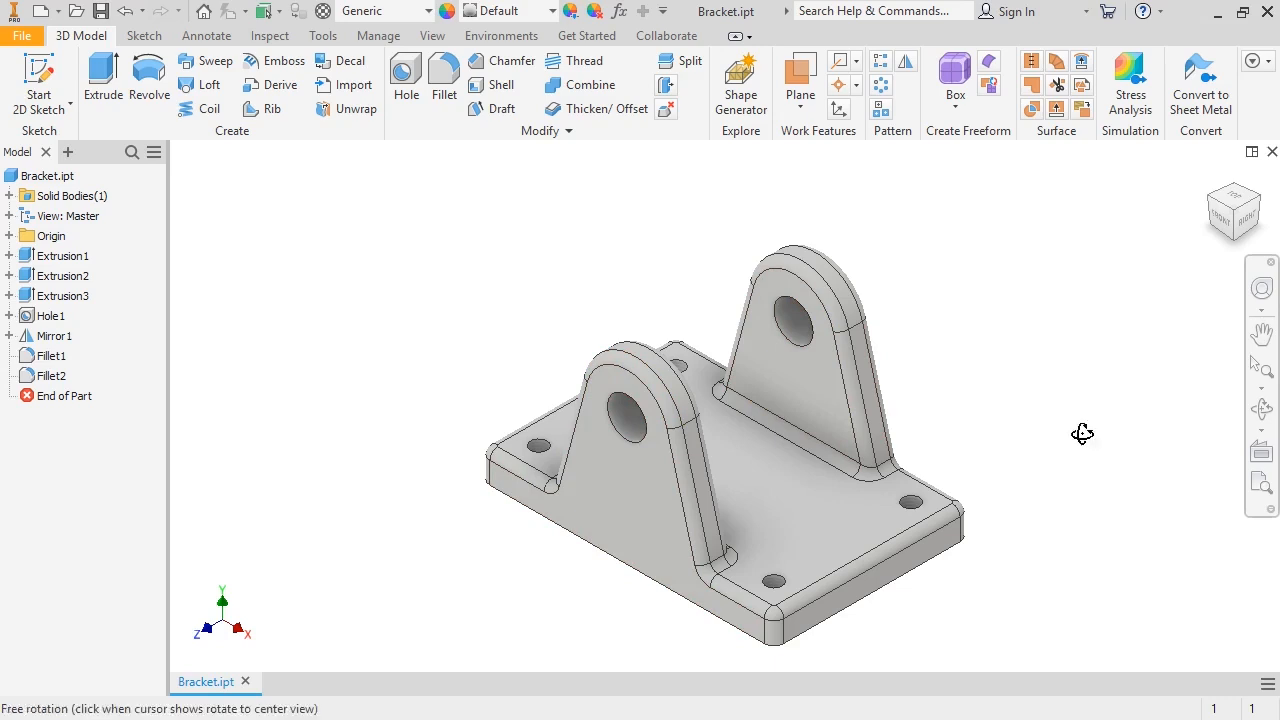
left_click_drag(1080, 431, 709, 374)
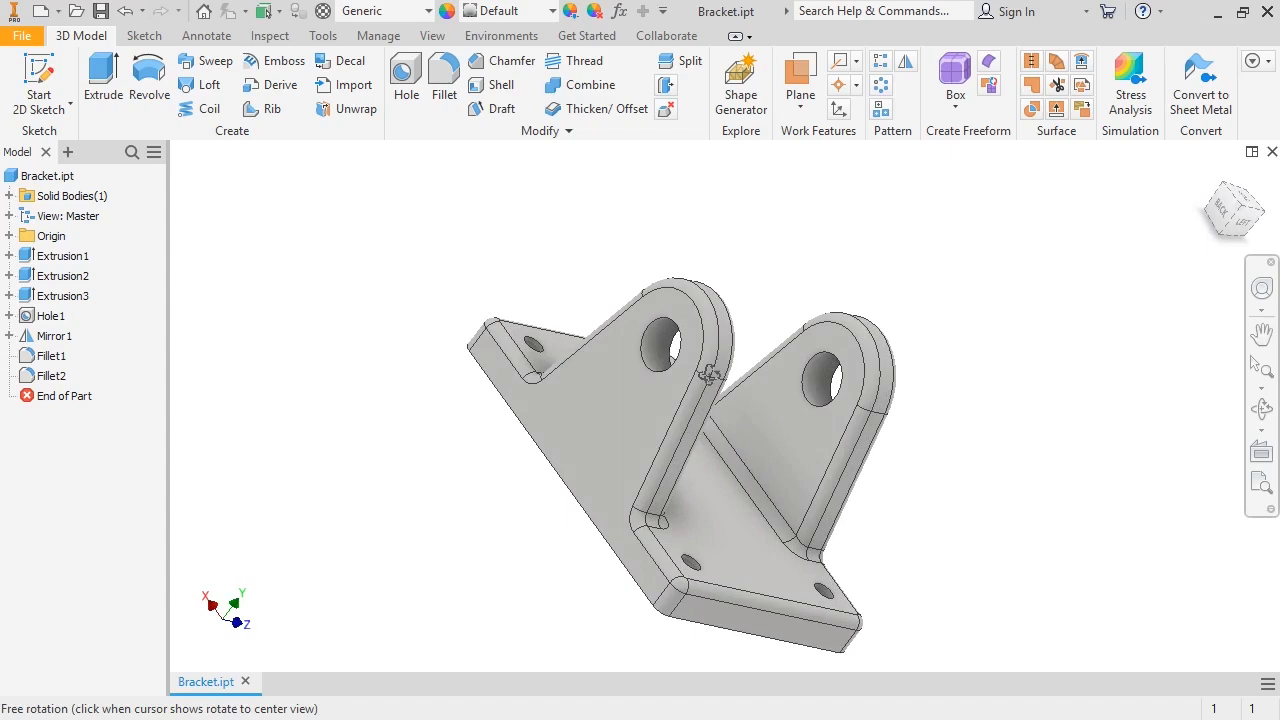
left_click_drag(709, 374, 965, 373)
key("Escape")
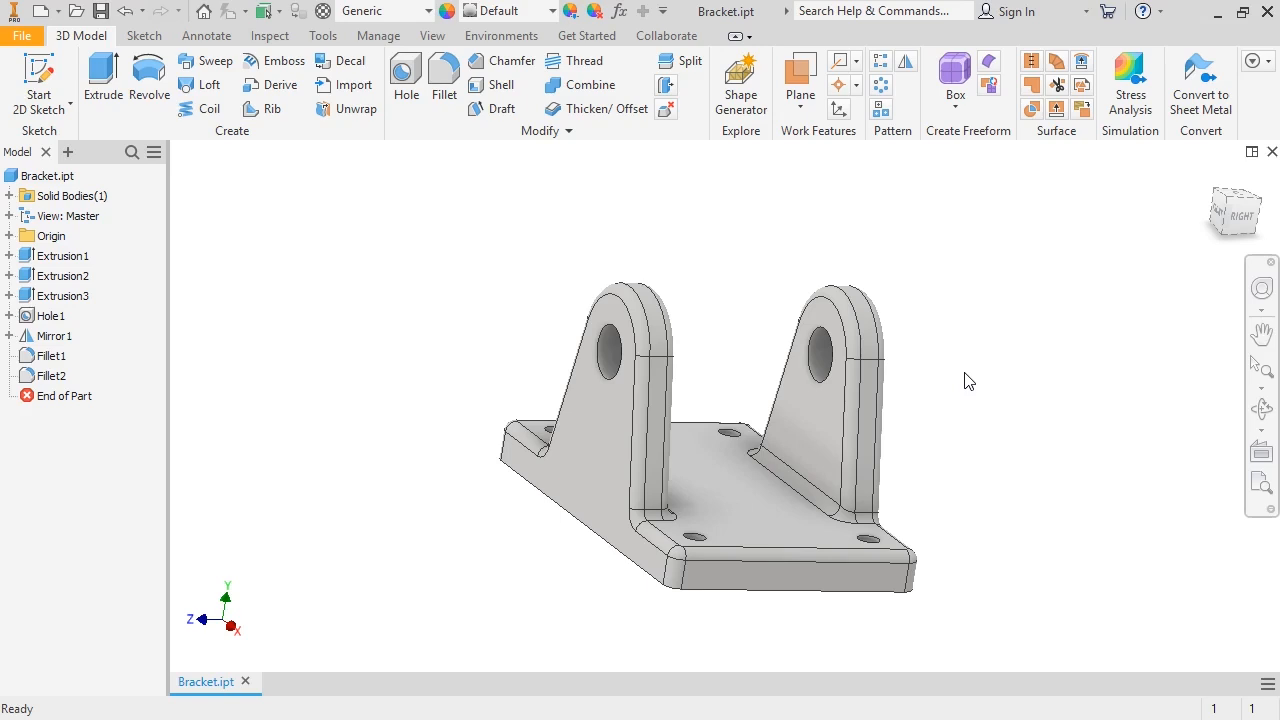
mouse_move(965, 373)
middle_mouse_down("shift")
mouse_move(980, 274)
mouse_move(974, 451)
mouse_move(974, 364)
middle_mouse_up("shift")
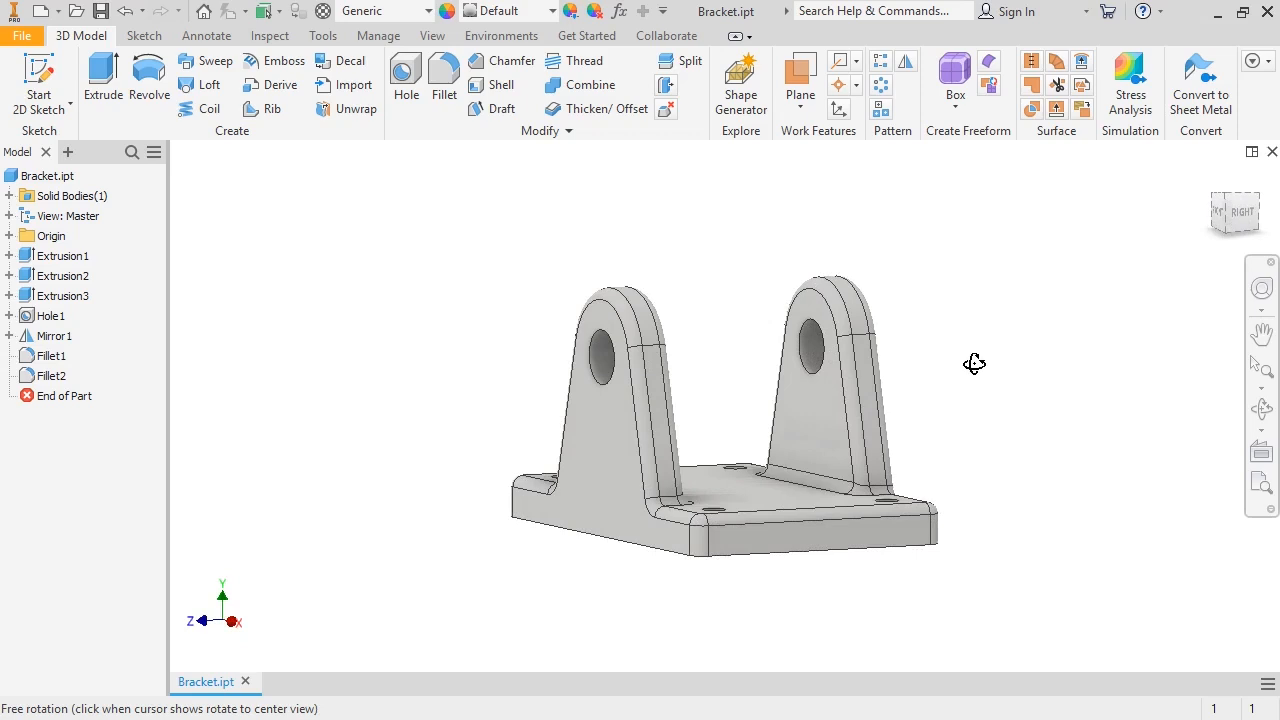
middle_click_drag(974, 364, 977, 370, "shift")
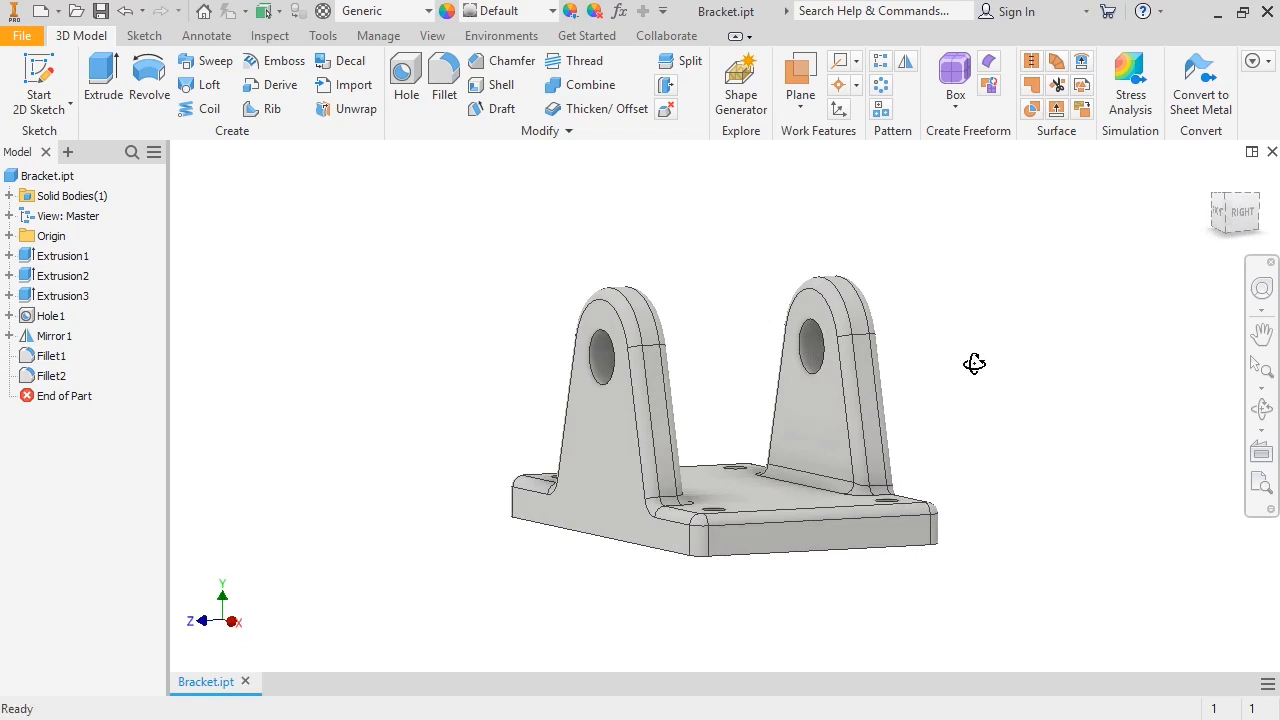
middle_click_drag(974, 364, 523, 396, "shift")
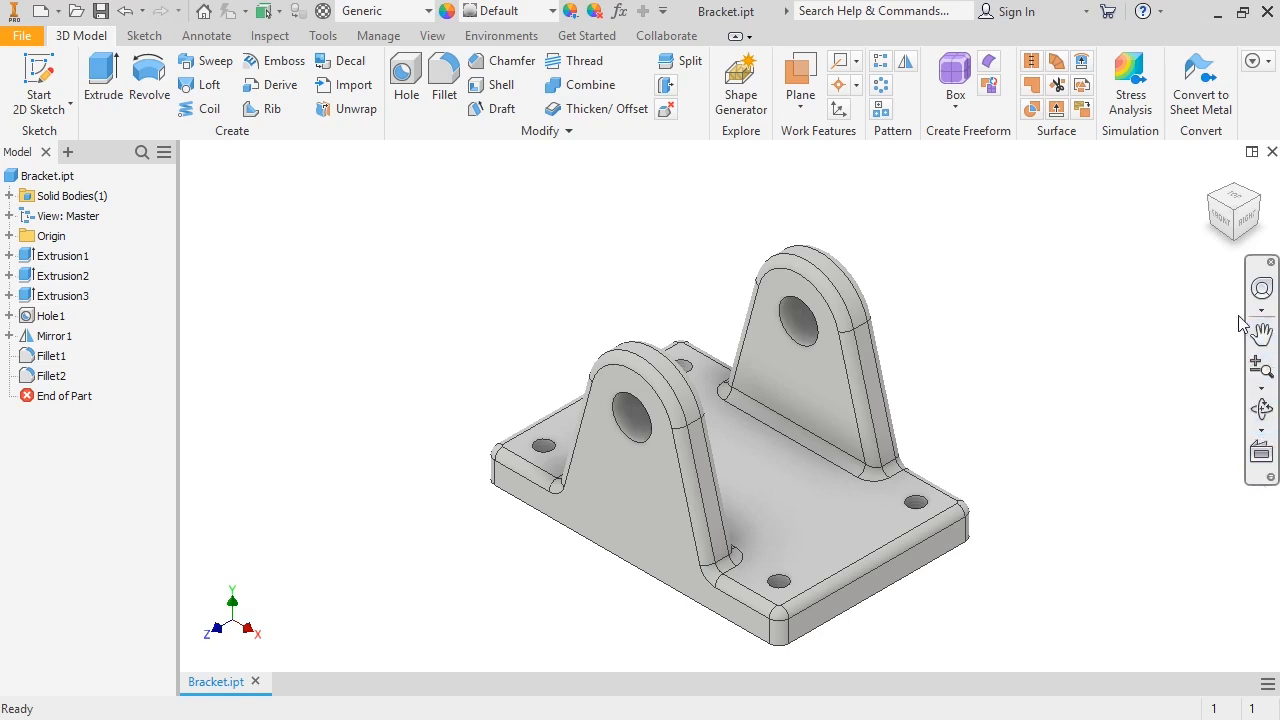
View the bracket from the front, left and bottom, roll the bottom view, and rotate to an angled view between the lugs.
left_click(1222, 224)
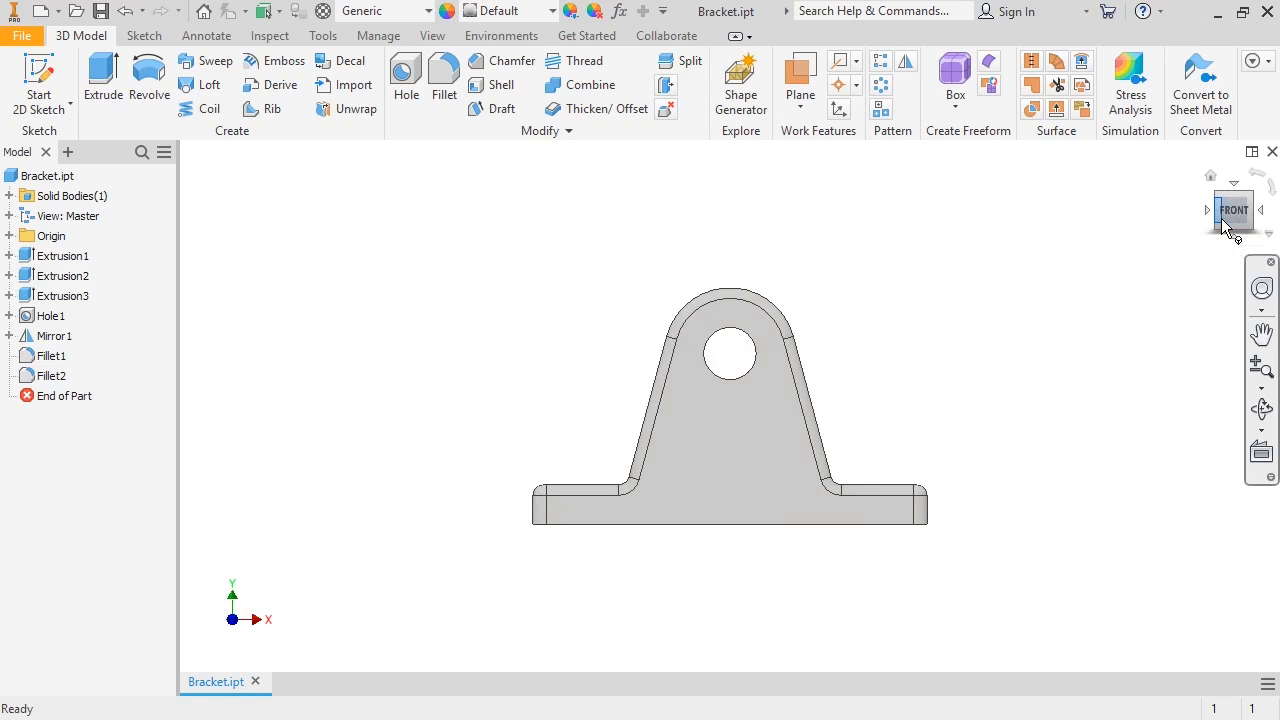
left_click(1208, 210)
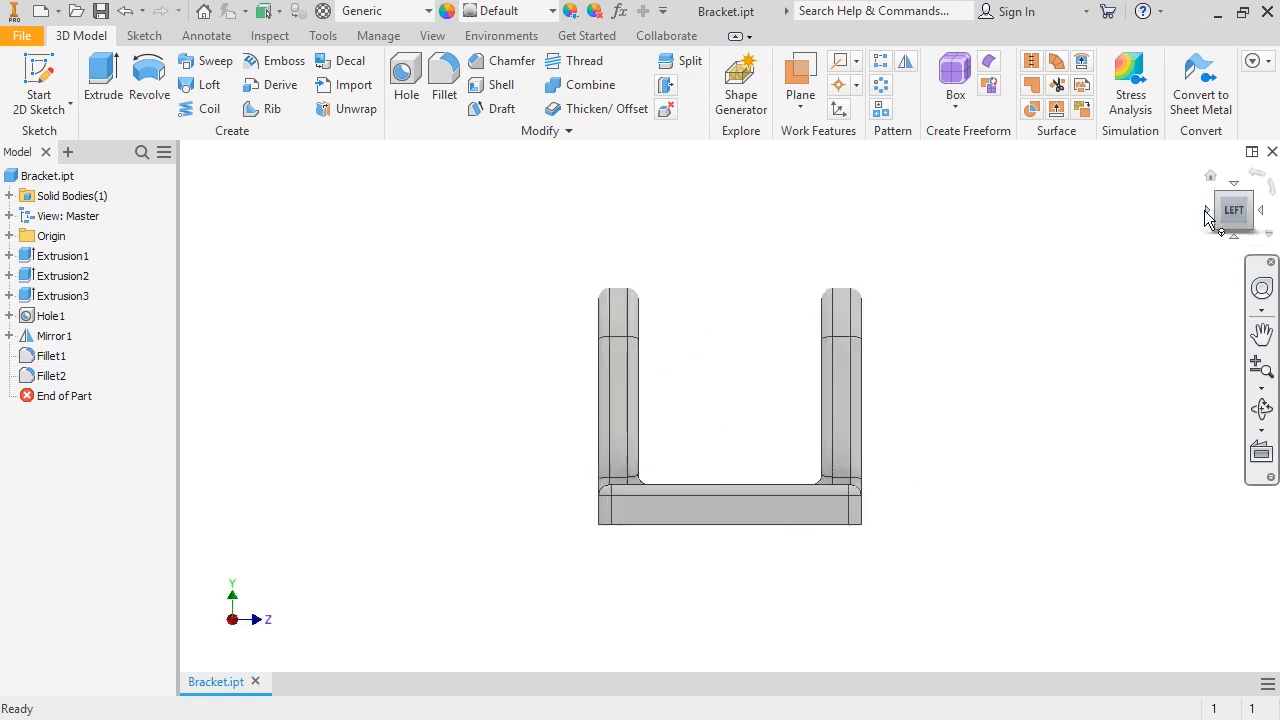
left_click(1232, 244)
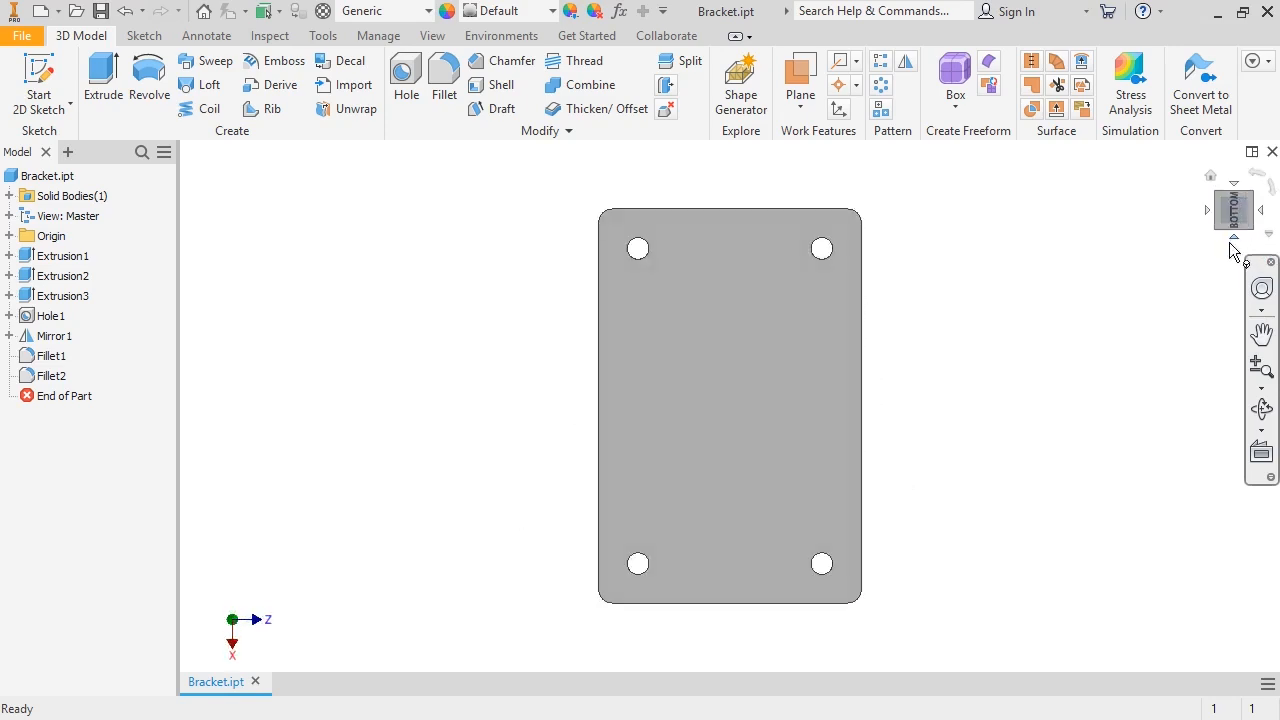
left_click(1262, 180)
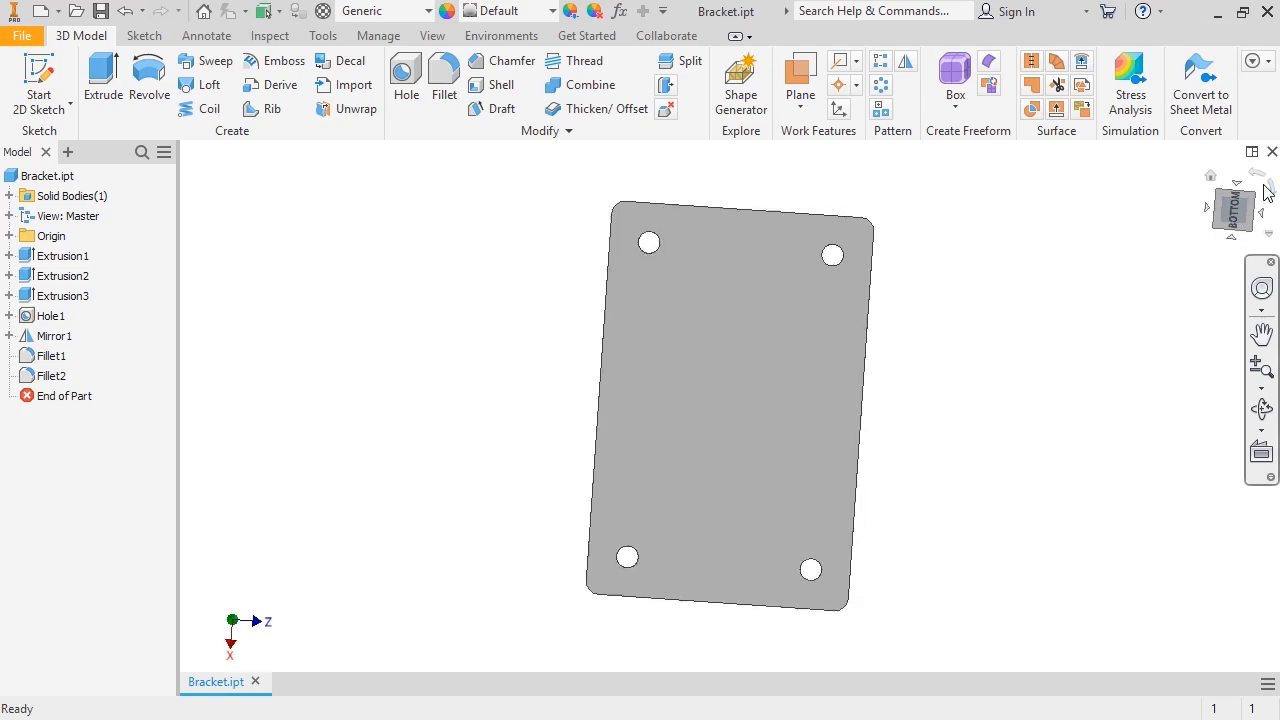
left_click(1262, 180)
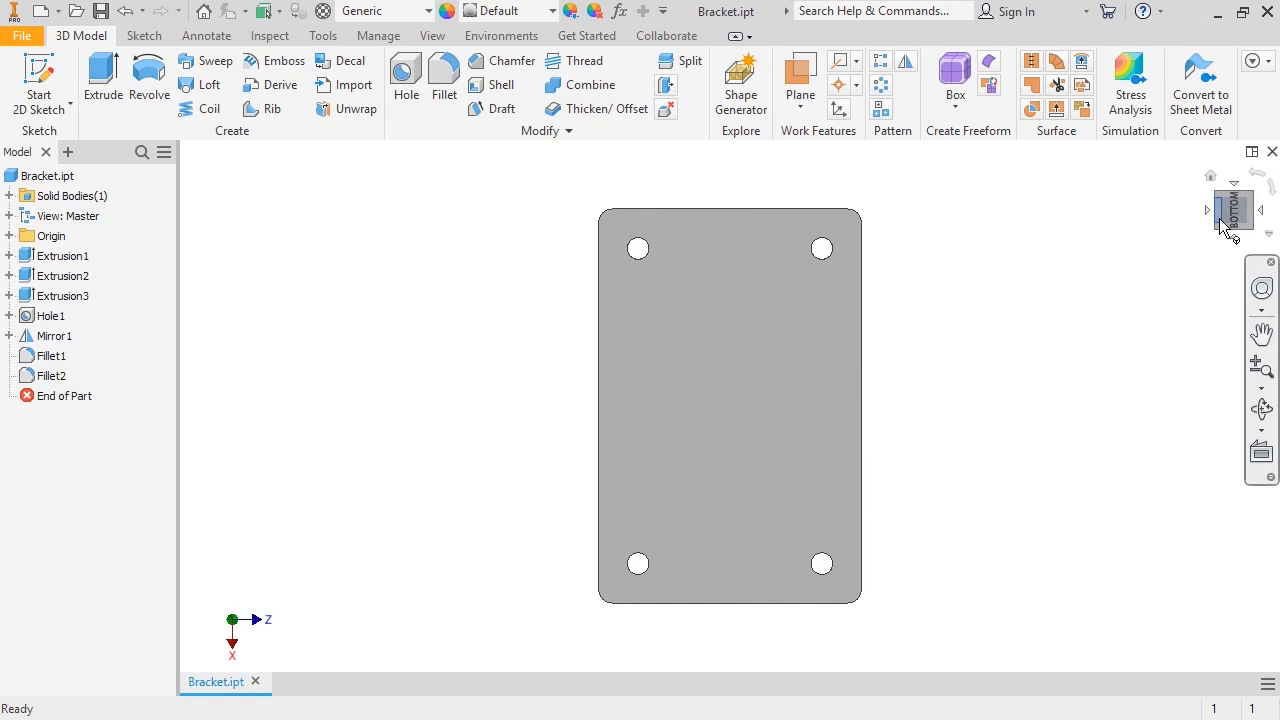
mouse_move(1220, 223)
left_mouse_down()
mouse_move(1235, 172)
mouse_move(1182, 308)
left_mouse_up()
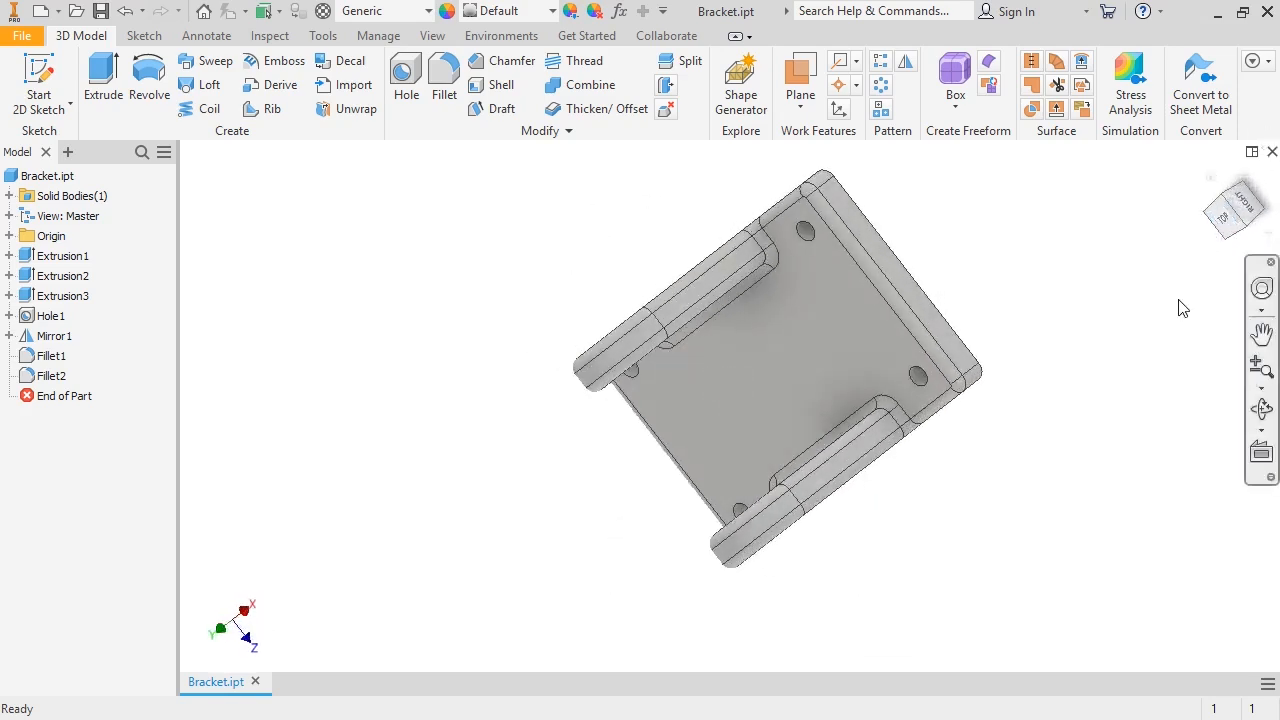
View the bracket from its top-right edge and its top-front-right corner, and restore the home view.
left_click(1237, 210)
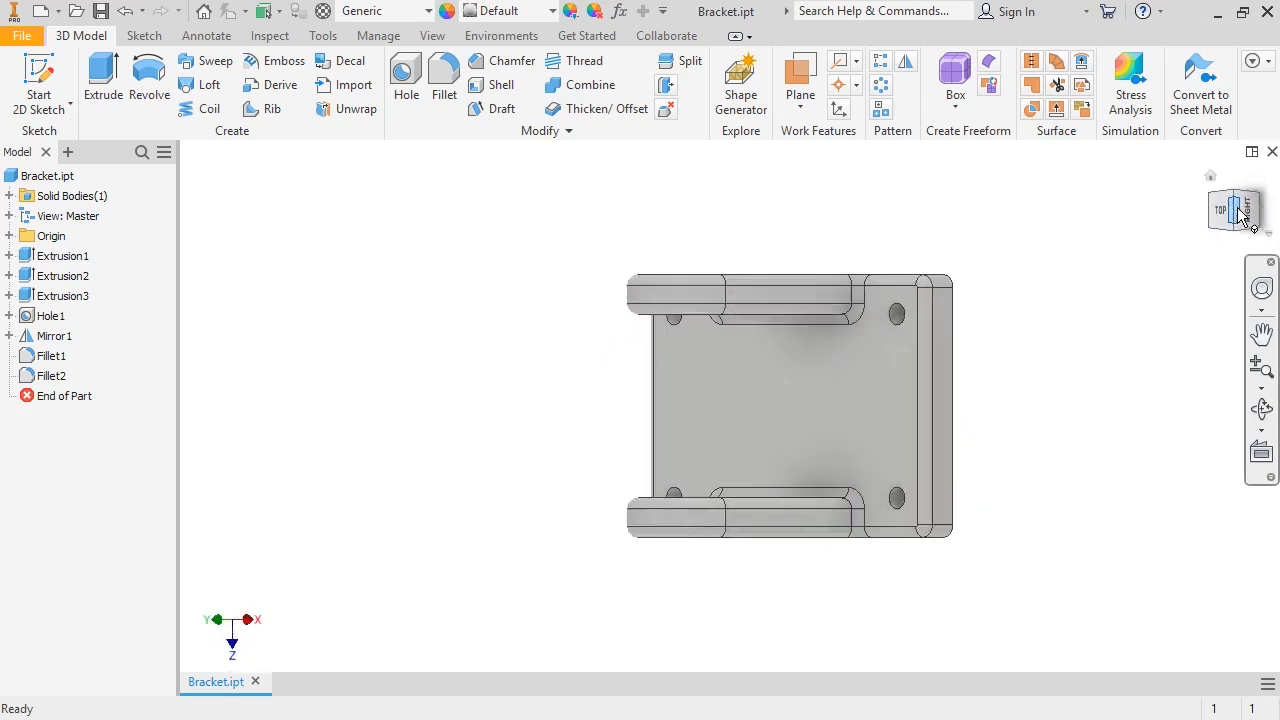
left_click(1239, 233)
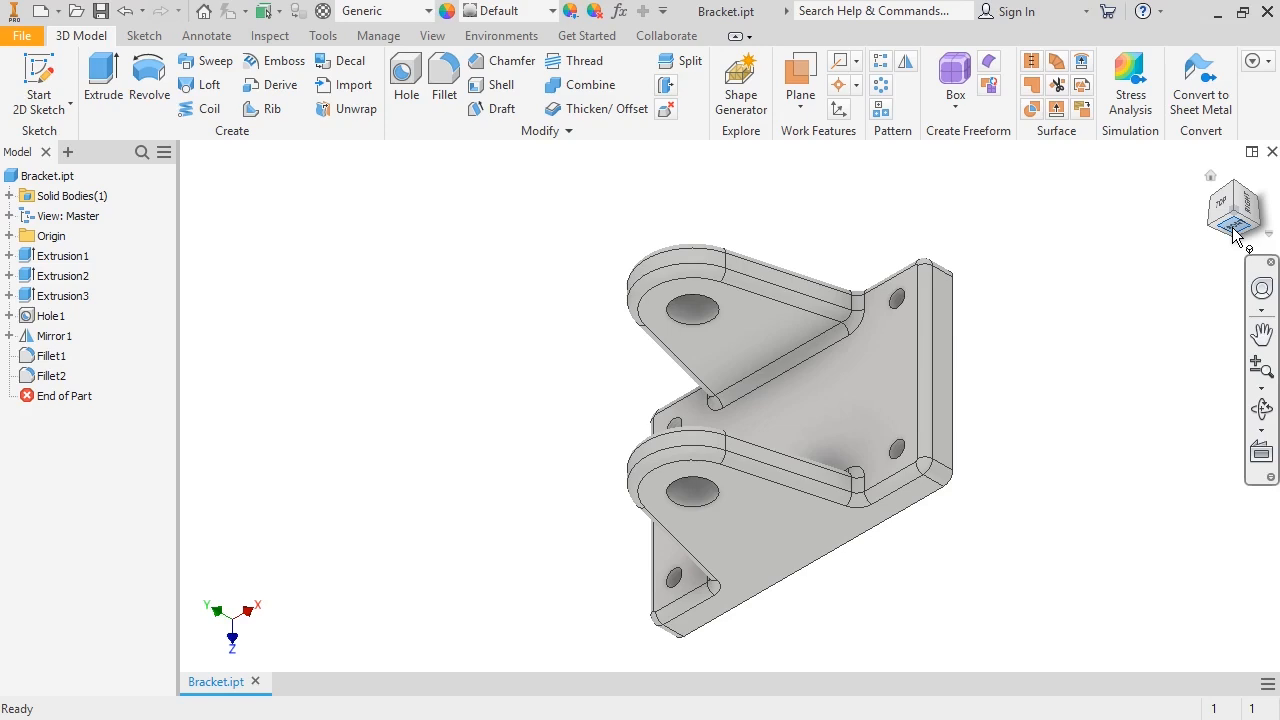
left_click(1210, 175)
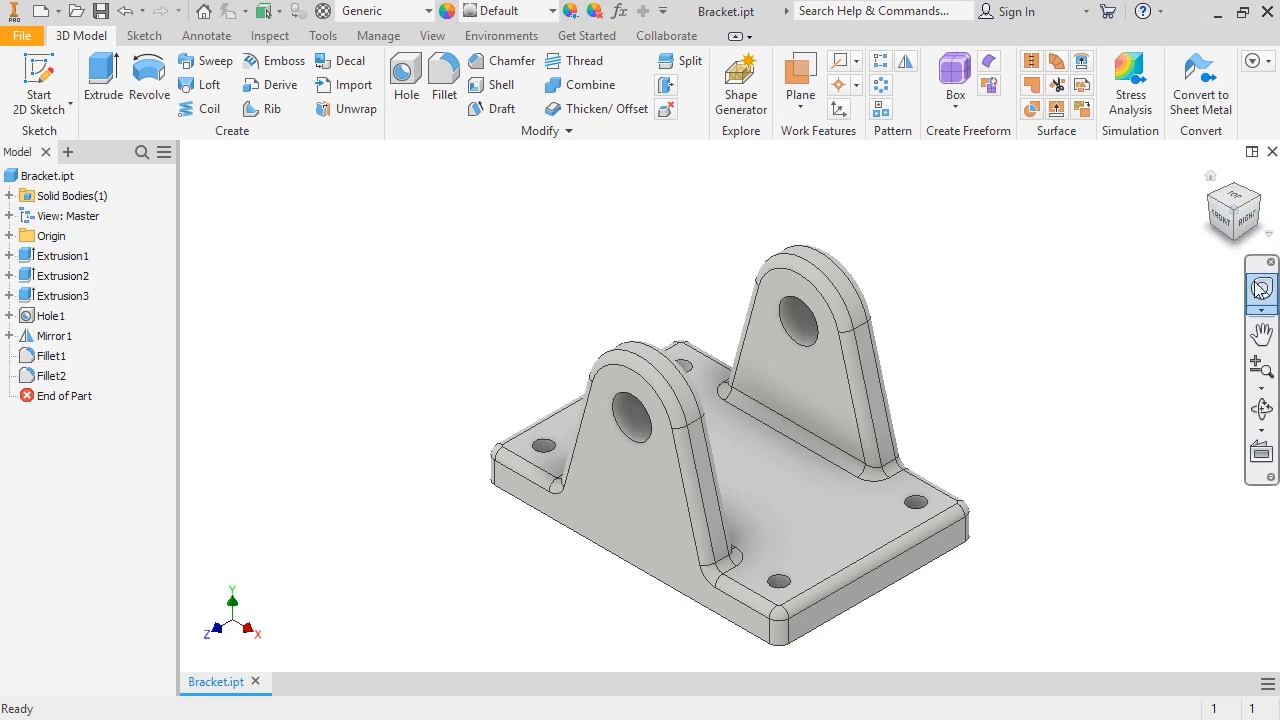
Pan the view to shift the bracket up and to the left, and end panning.
left_click(1261, 335)
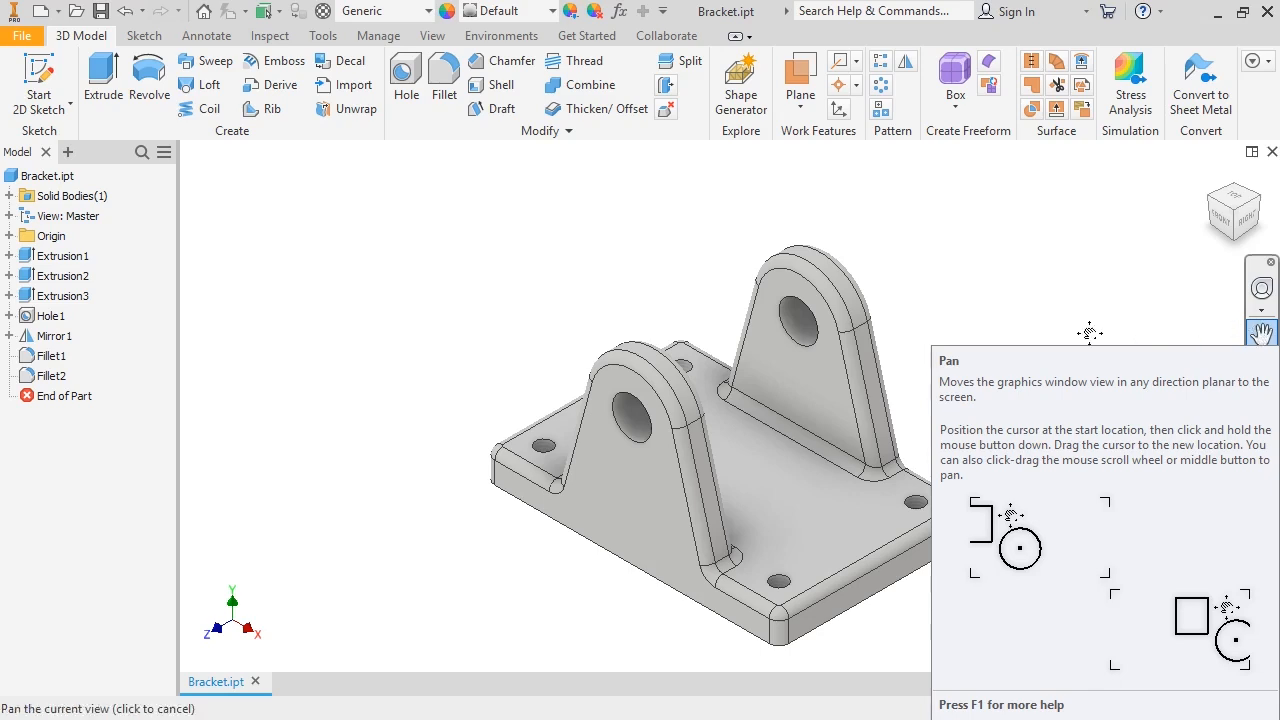
left_click_drag(838, 394, 682, 290)
key("Escape")
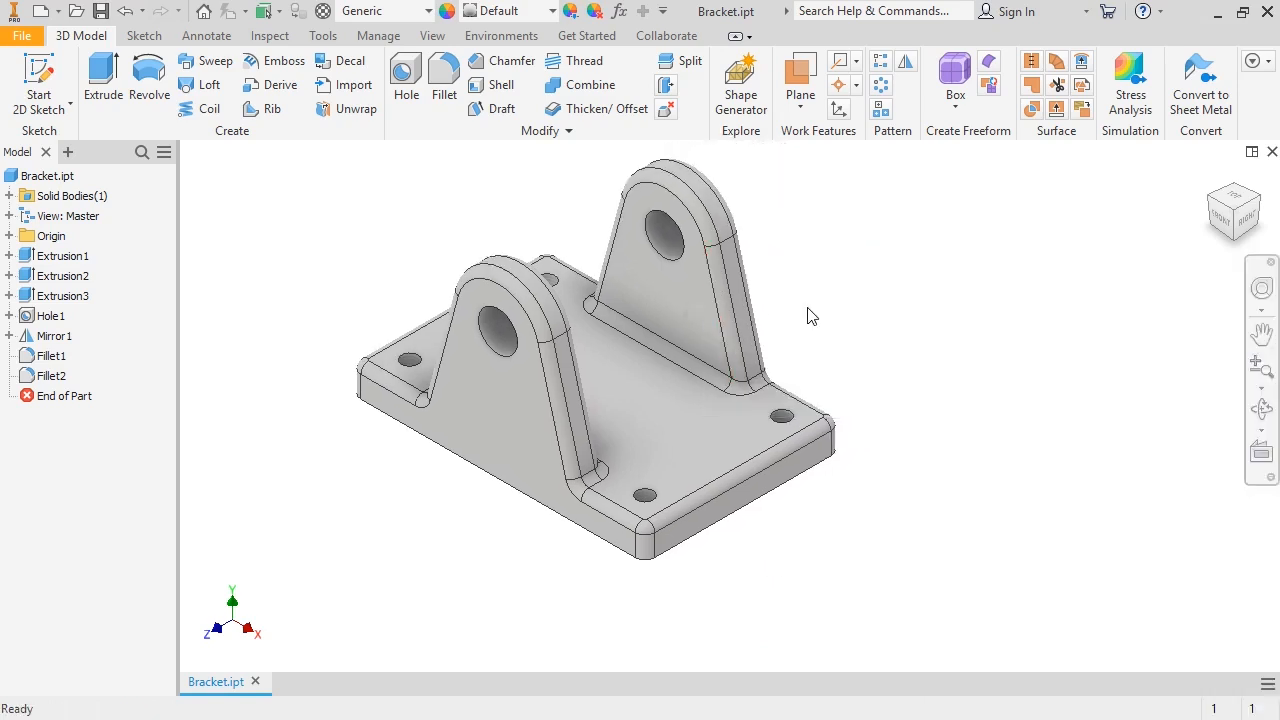
Zoom to the selected face of the rear lug with Zoom Selected, and return to the home view.
left_click(1259, 388)
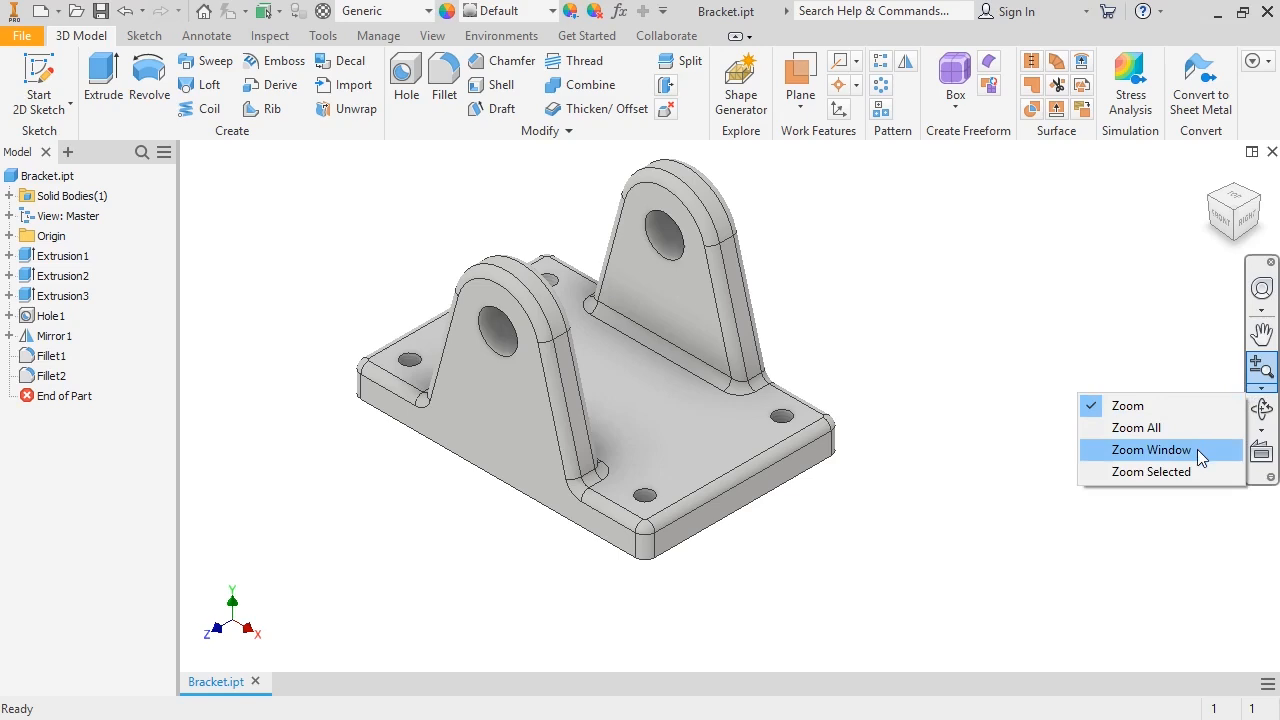
left_click(1204, 475)
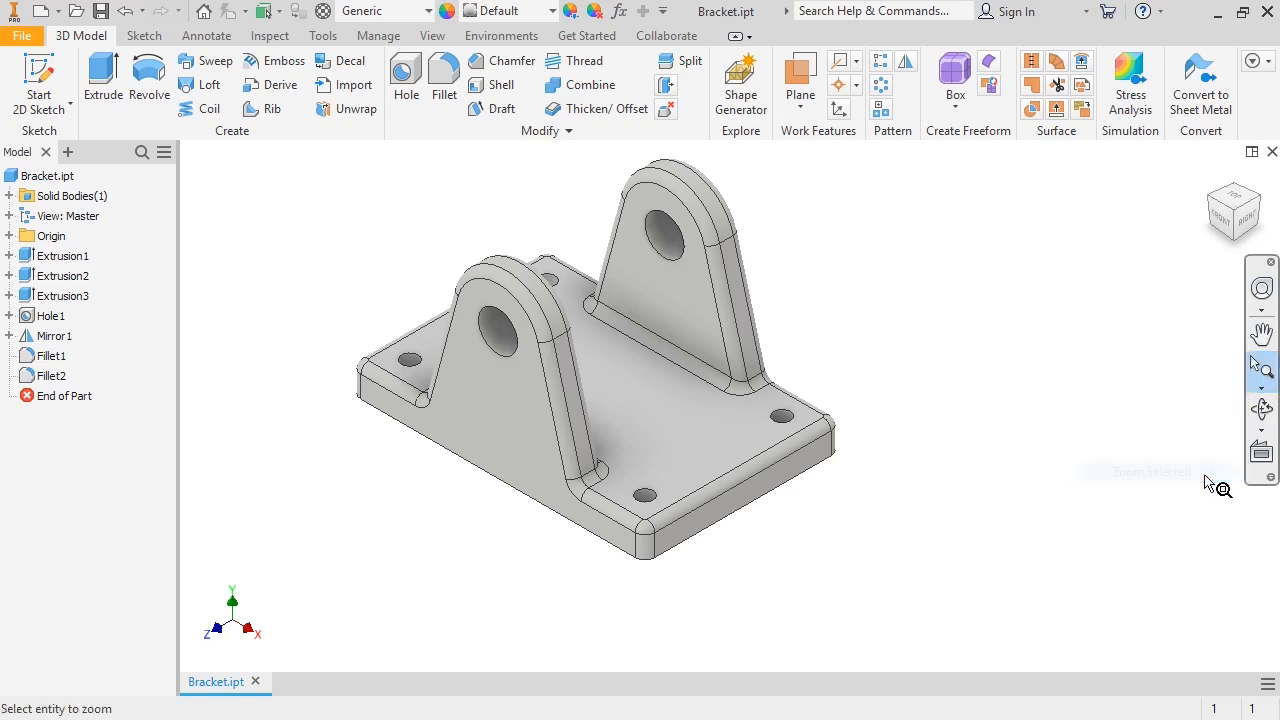
left_click(695, 317)
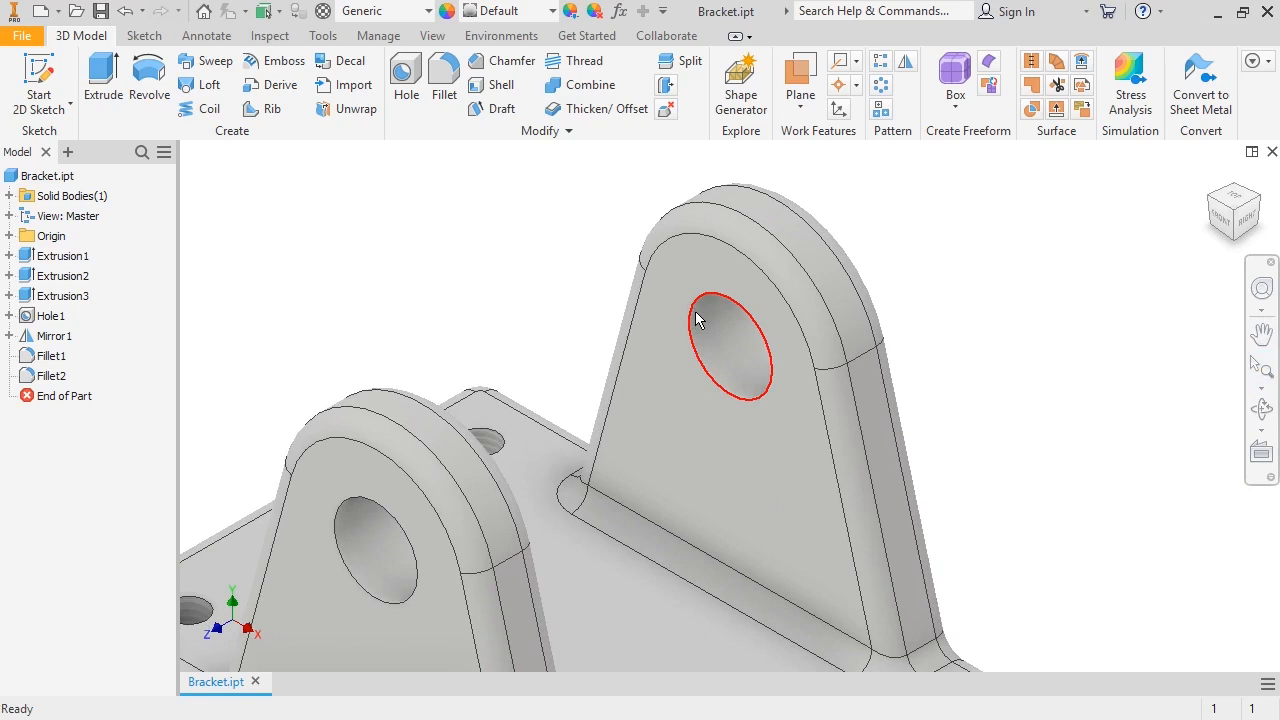
left_click(1212, 178)
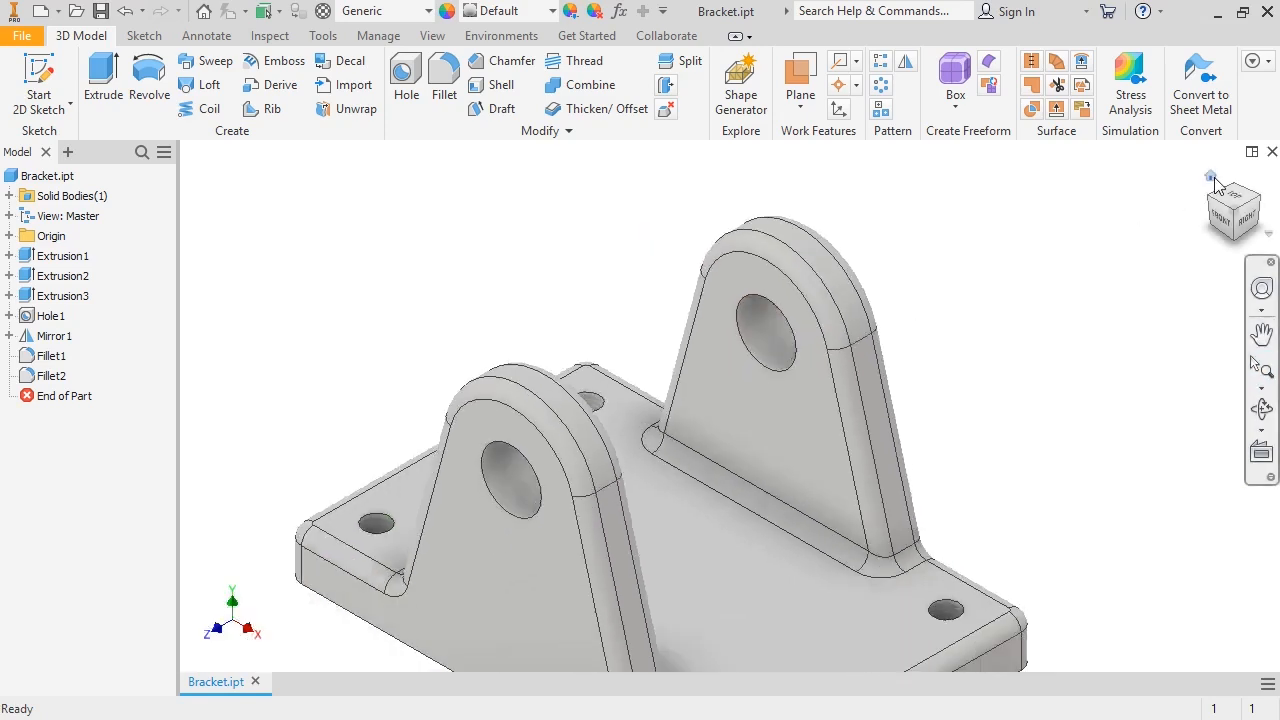
Use Free Orbit to rotate the bracket freely, about the vertical and horizontal axes, and about the screen normal, and restore the home view.
left_click(1260, 410)
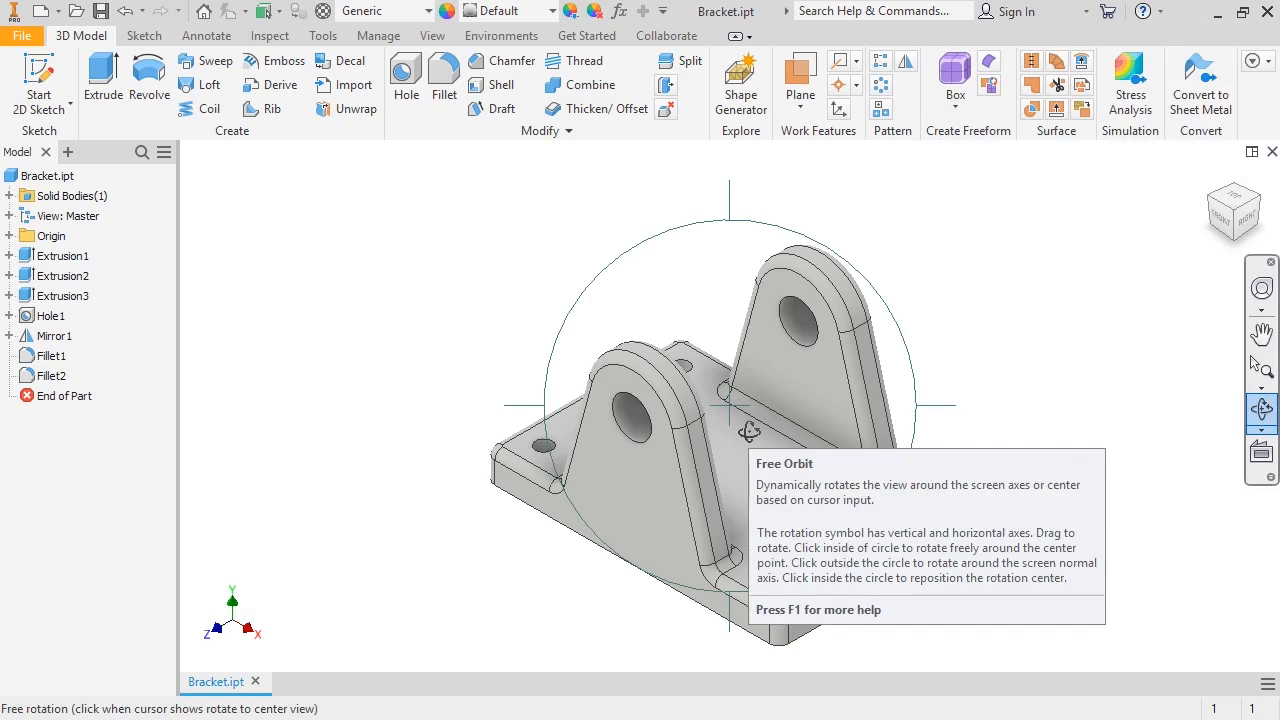
left_click(749, 432)
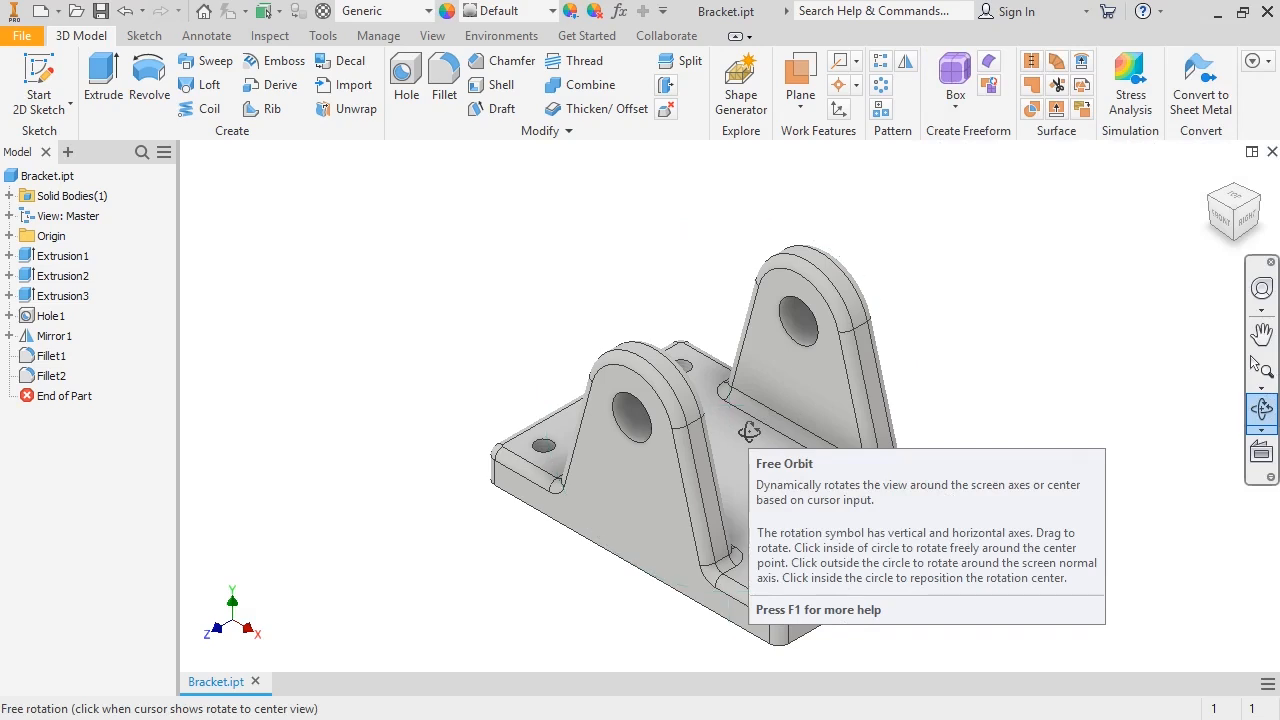
left_click_drag(749, 432, 577, 286)
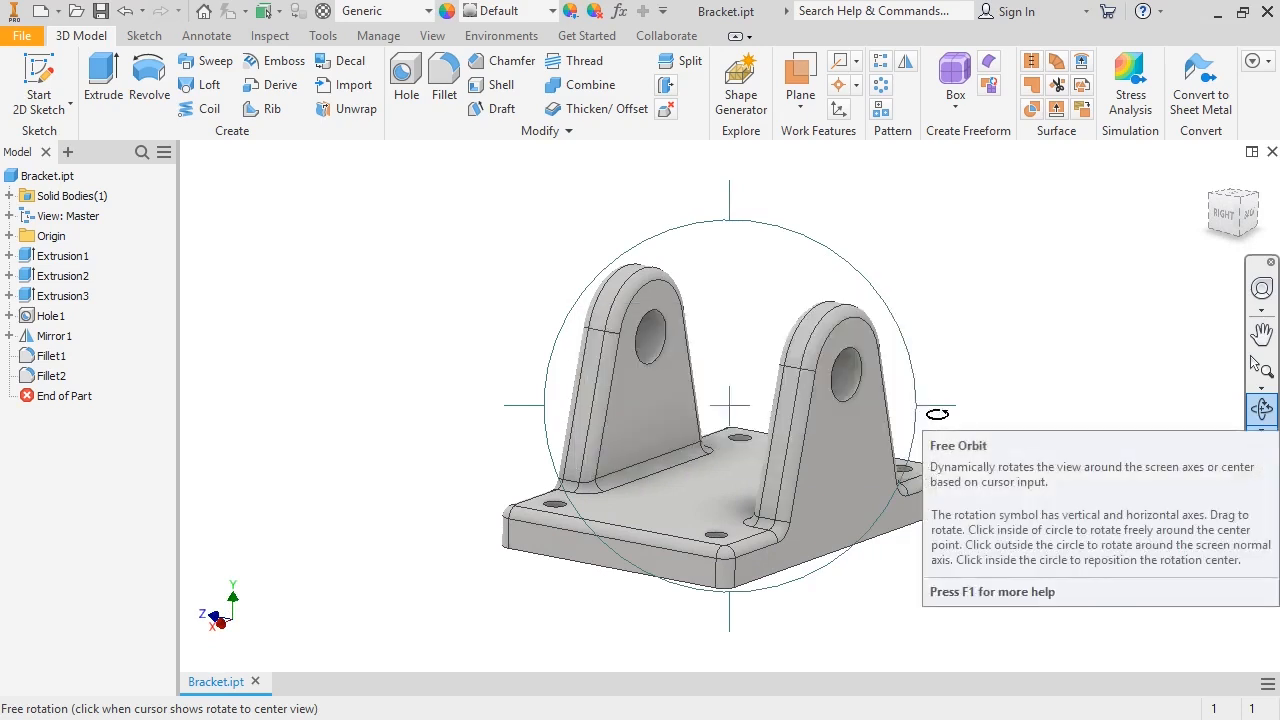
left_click_drag(937, 413, 955, 585)
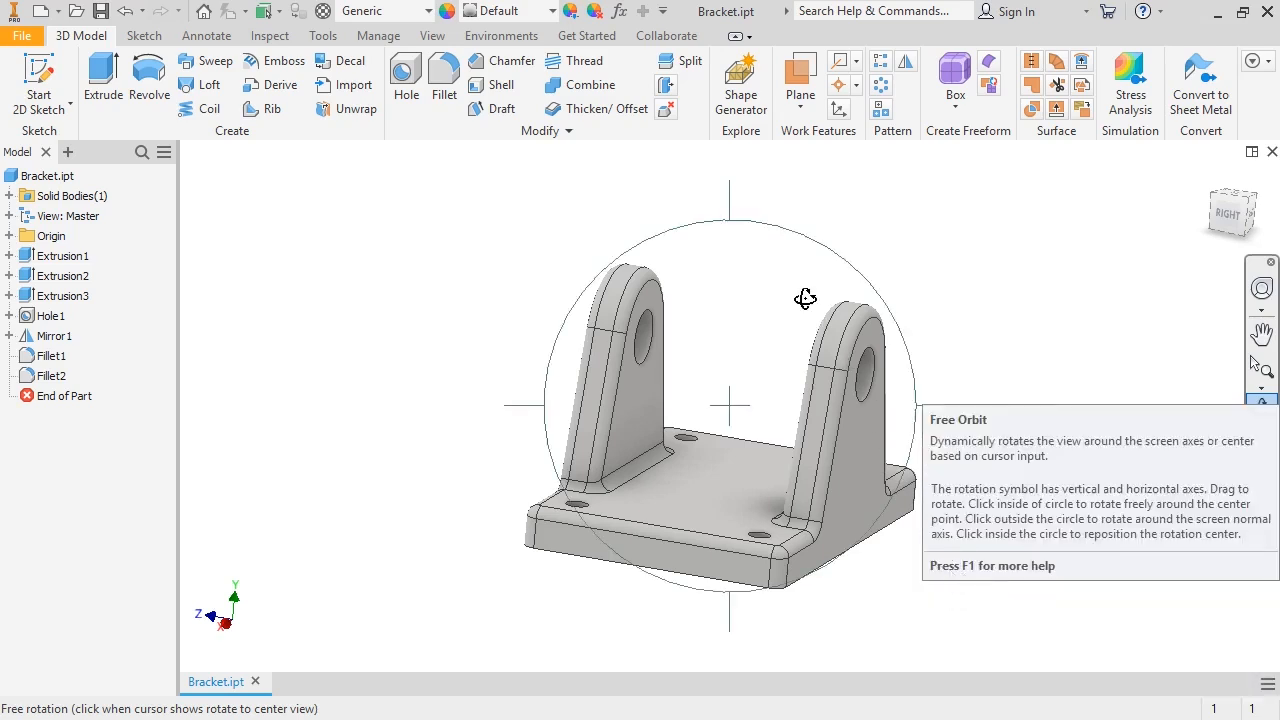
left_click_drag(729, 206, 980, 235)
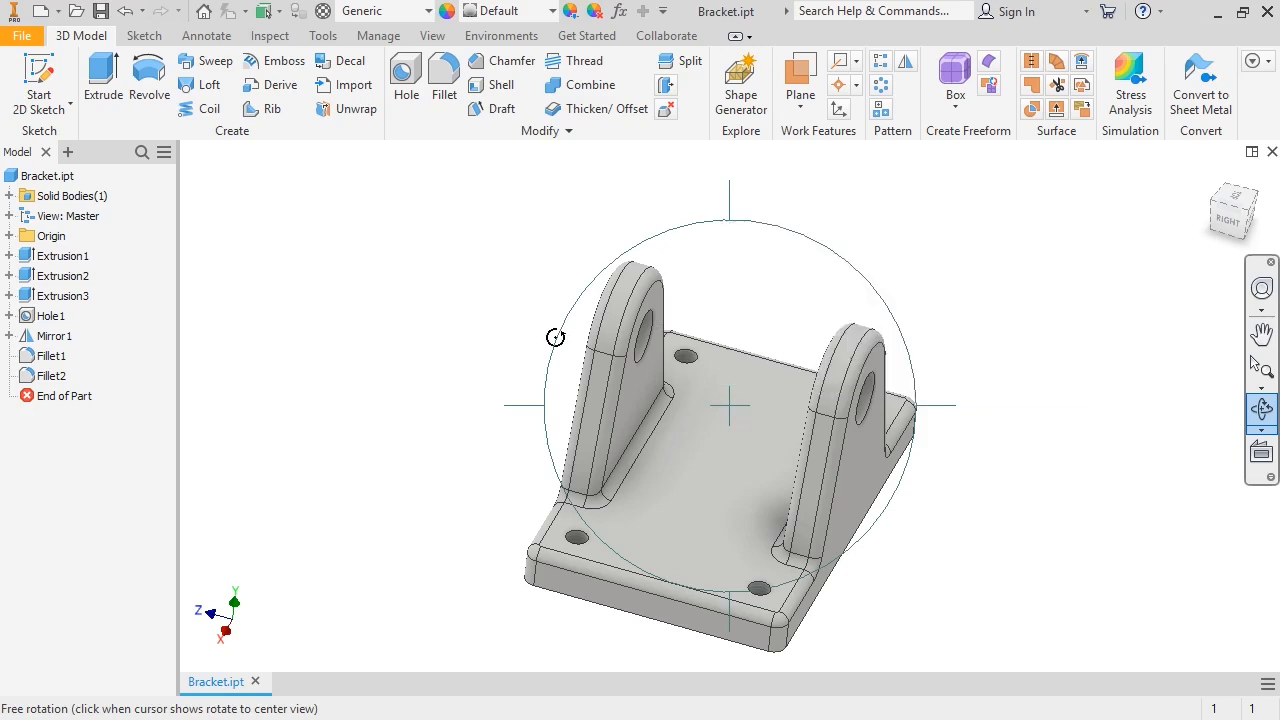
left_click_drag(555, 337, 574, 394)
key("Escape")
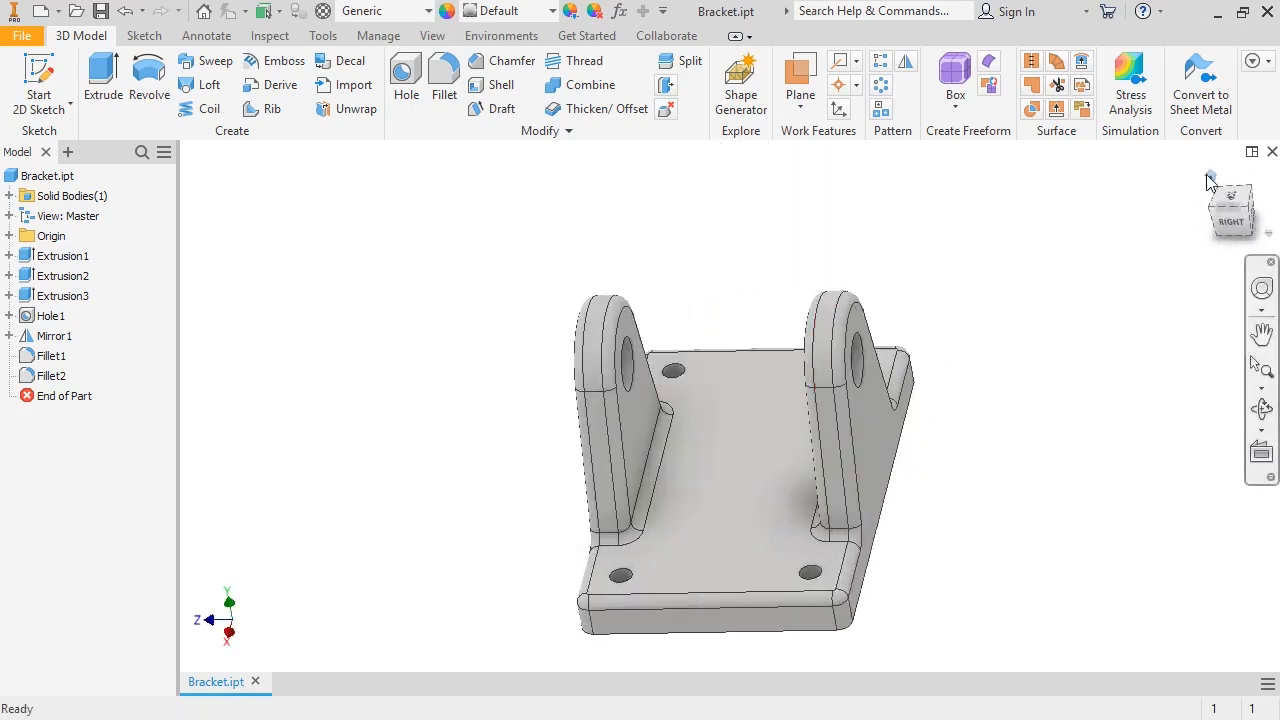
left_click(1209, 177)
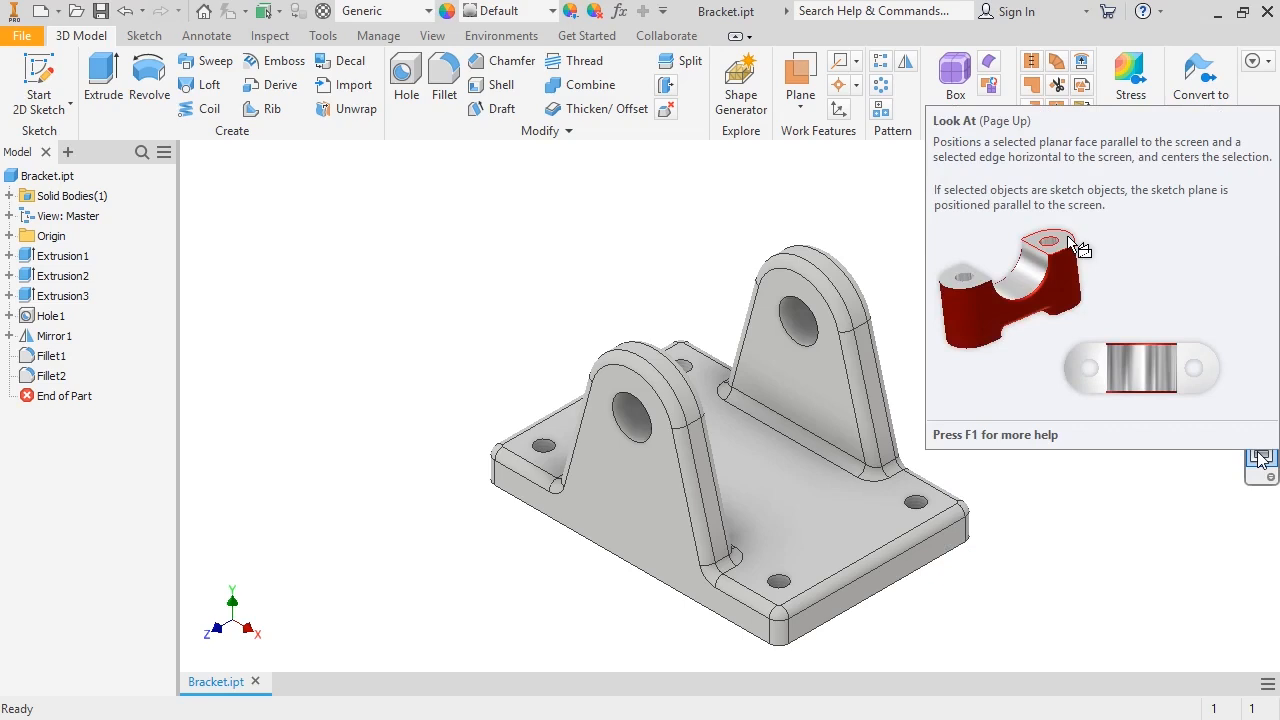
Use Look At to face the rear lug's sloped side and the base plate's top face squarely.
left_click(1261, 457)
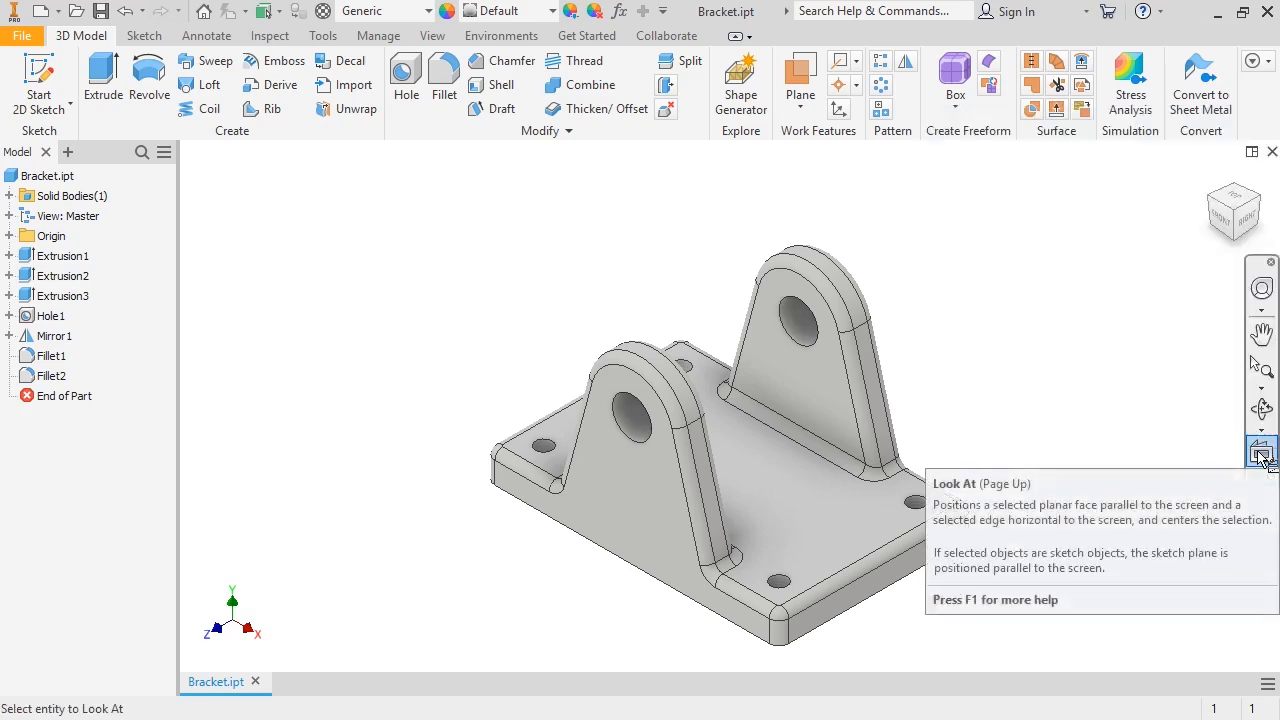
left_click(884, 433)
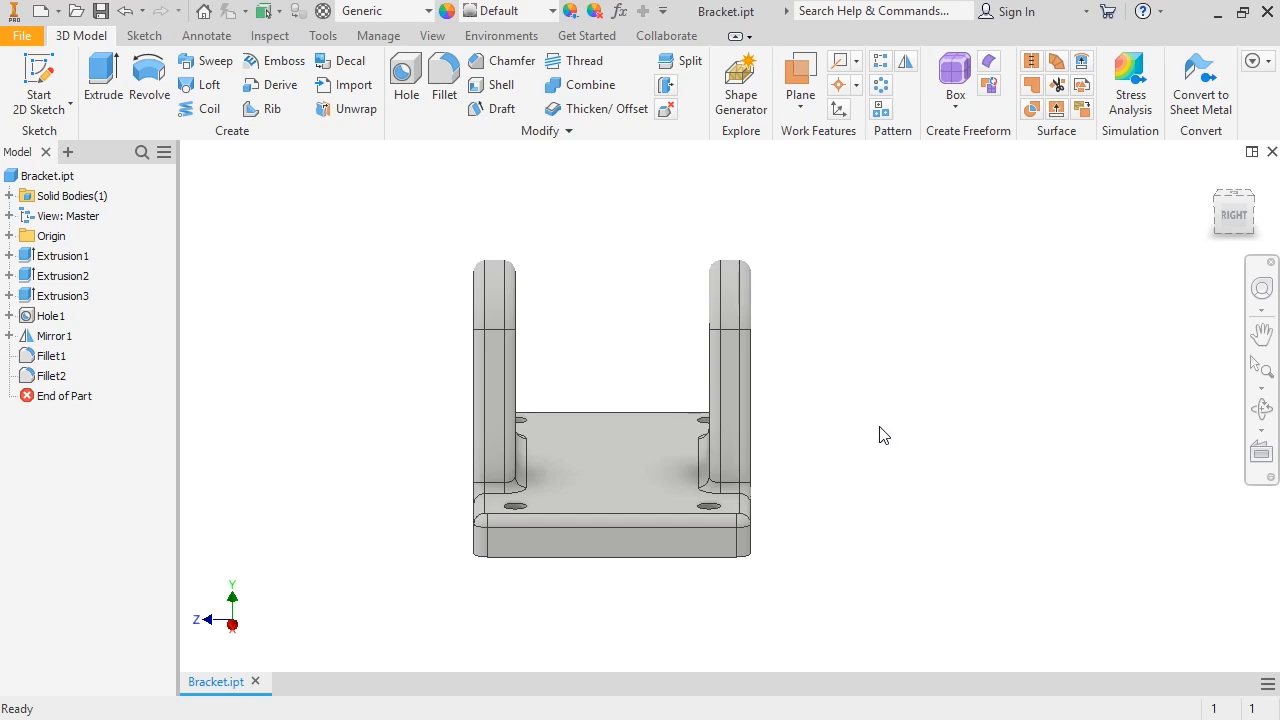
right_click(655, 448)
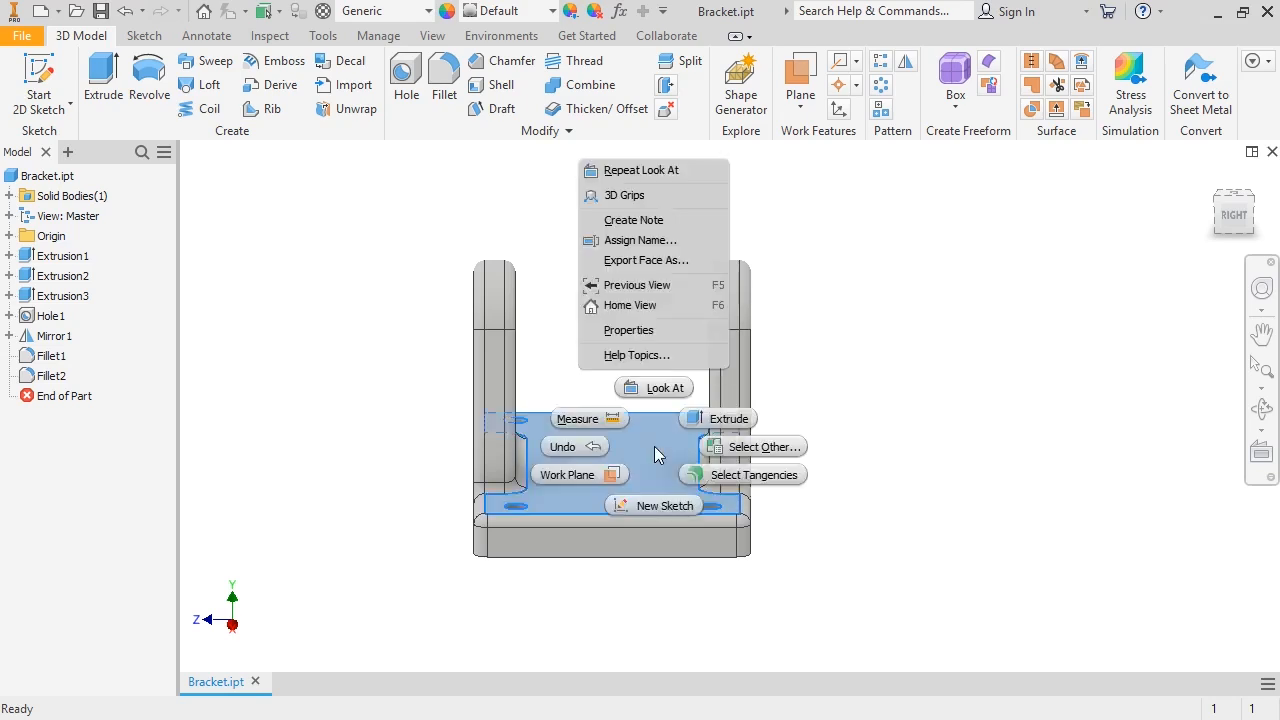
left_click(661, 387)
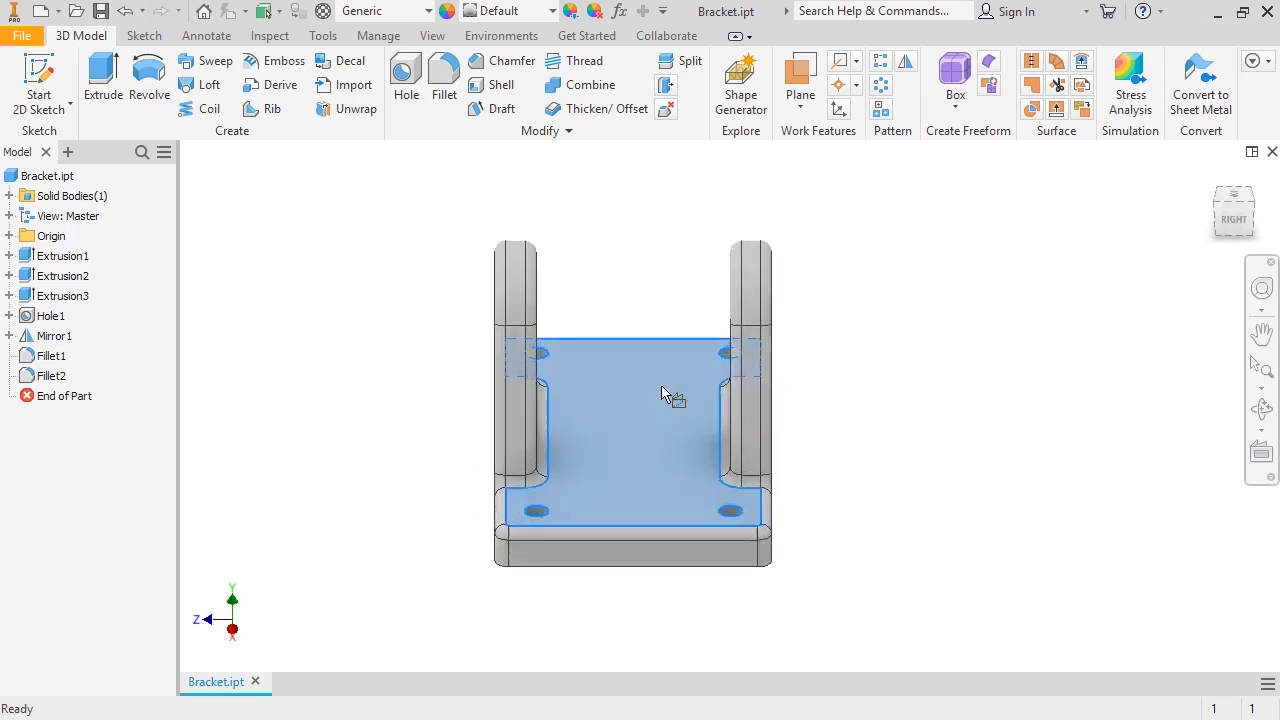
Add the Zoom All command to the navigation bar and return the bracket to the home view.
left_click(1269, 481)
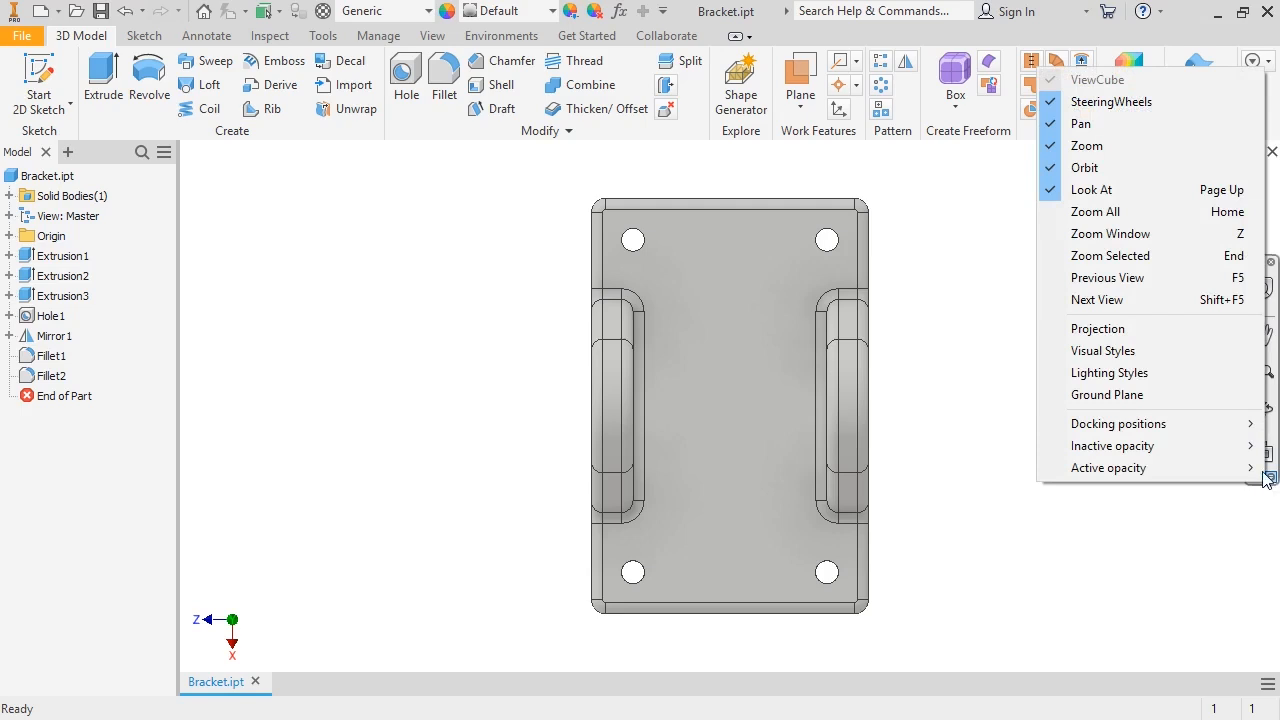
left_click(1187, 214)
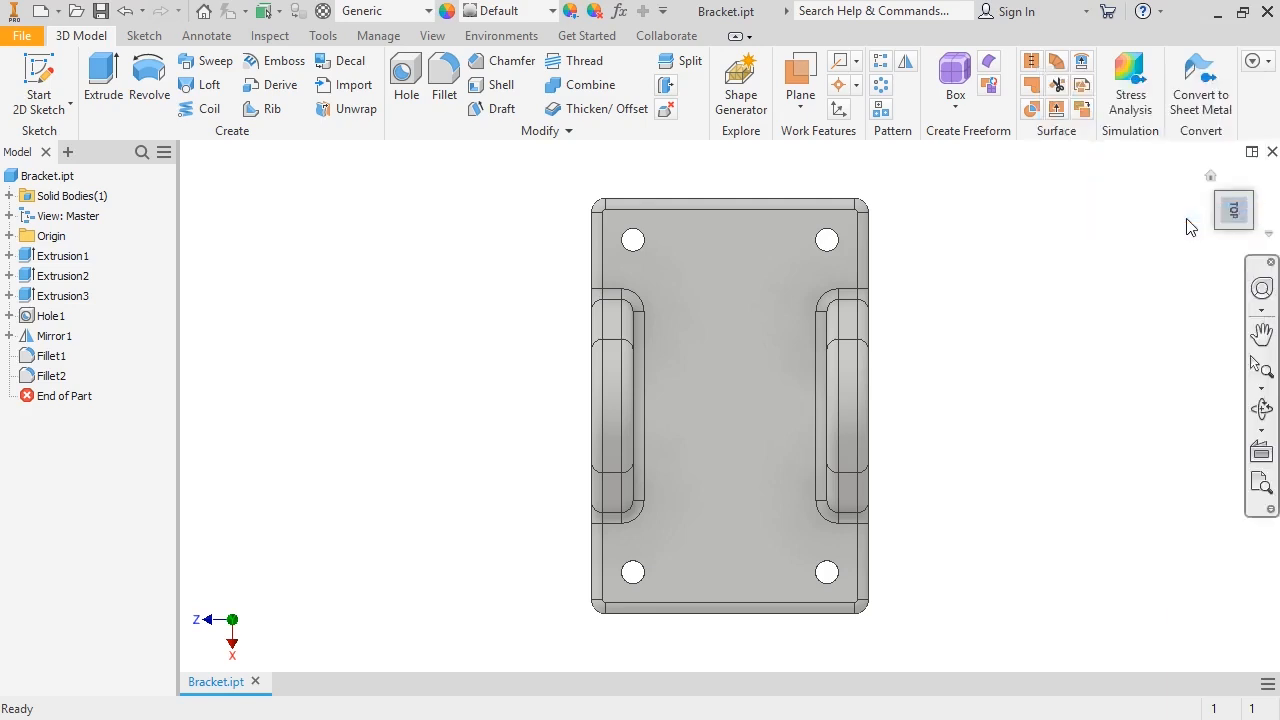
left_click(1269, 510)
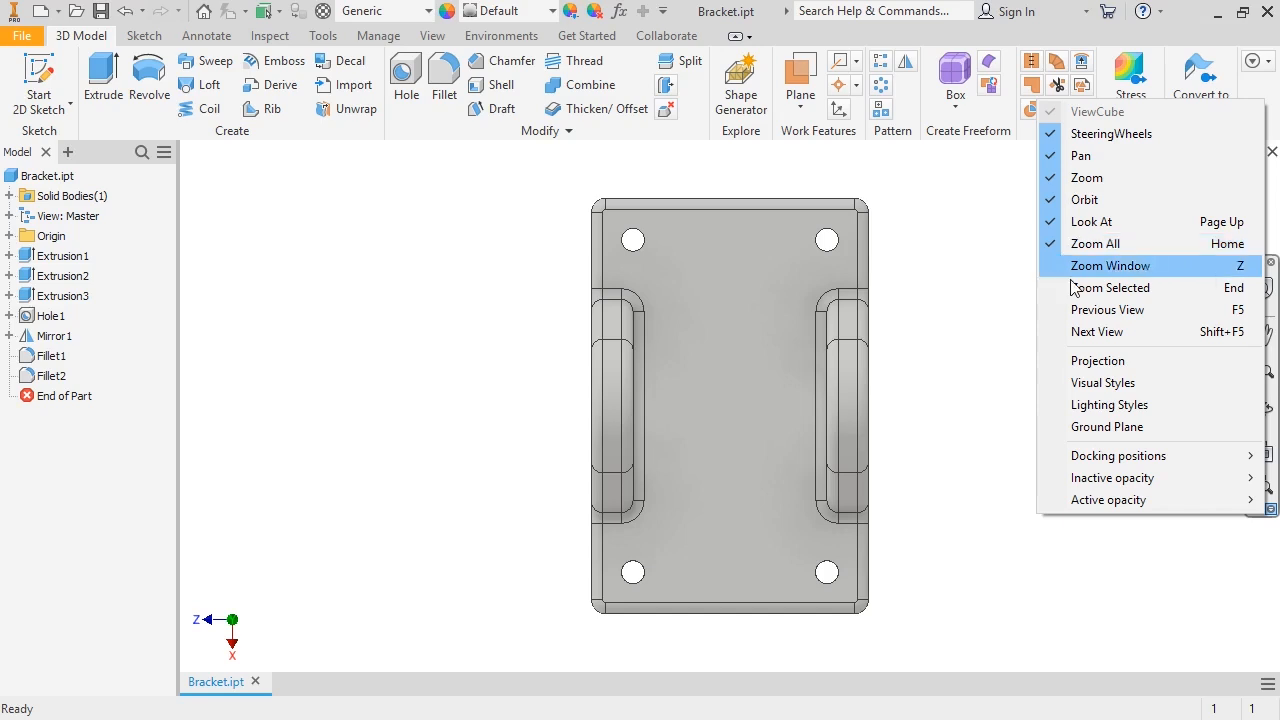
left_click(992, 306)
left_click(1211, 178)
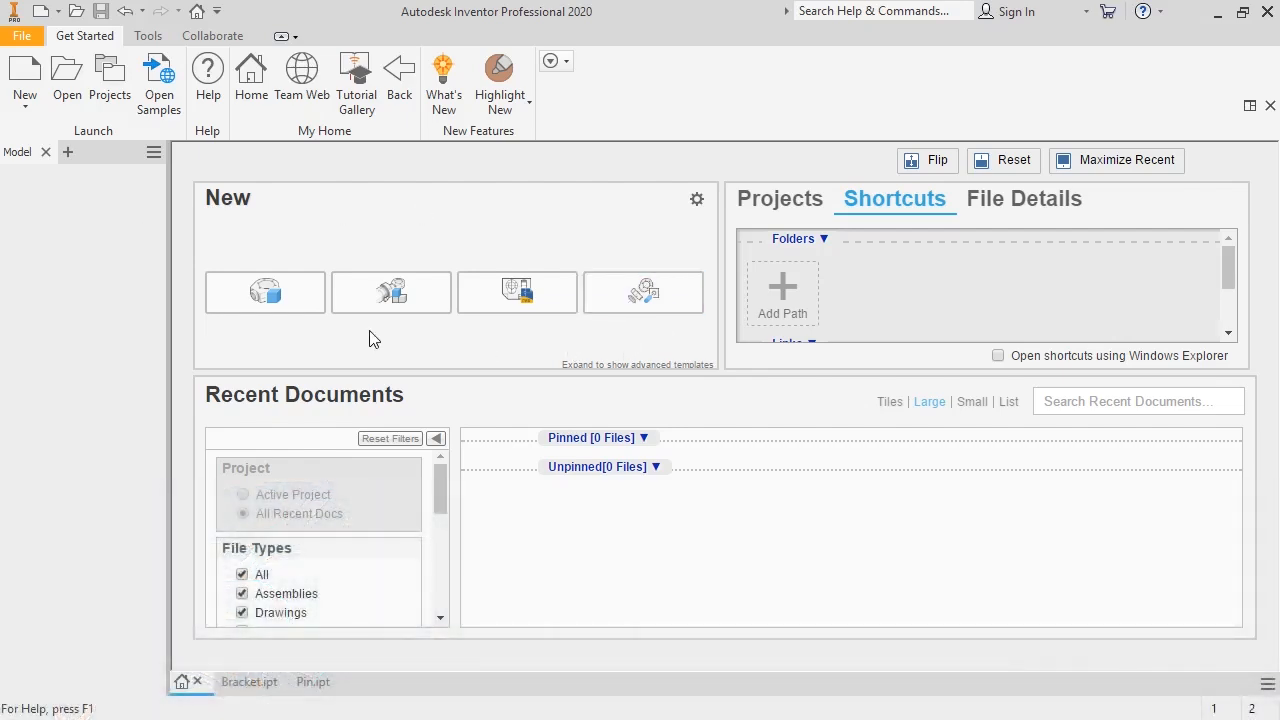
Create a new part from the en-US Standard.ipt template and start a 2D sketch on the XY plane.
left_click(36, 16)
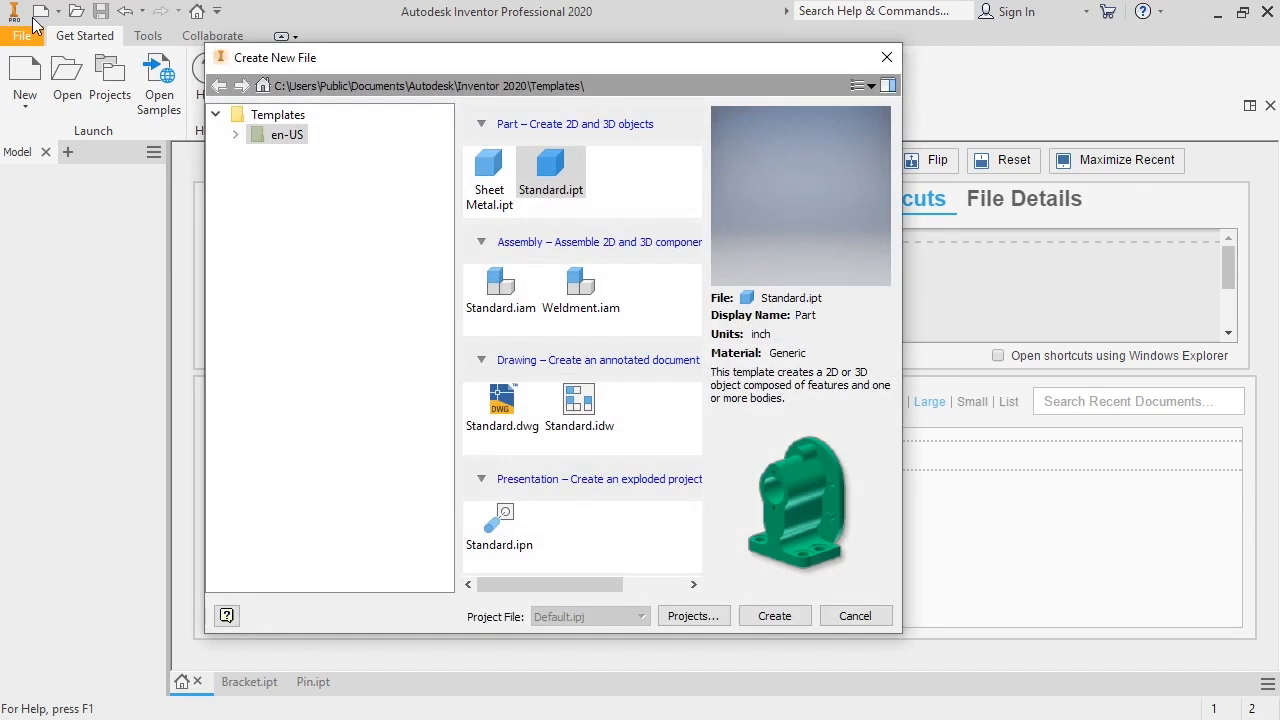
left_click(235, 135)
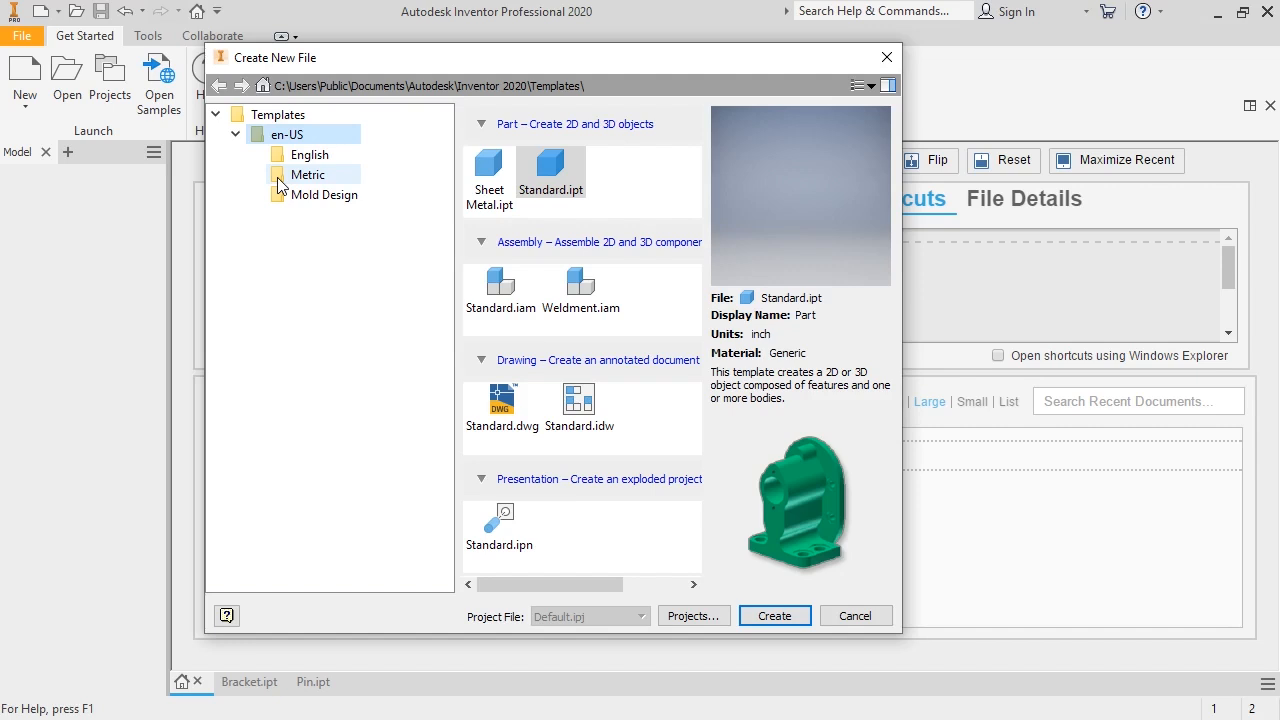
left_click(542, 190)
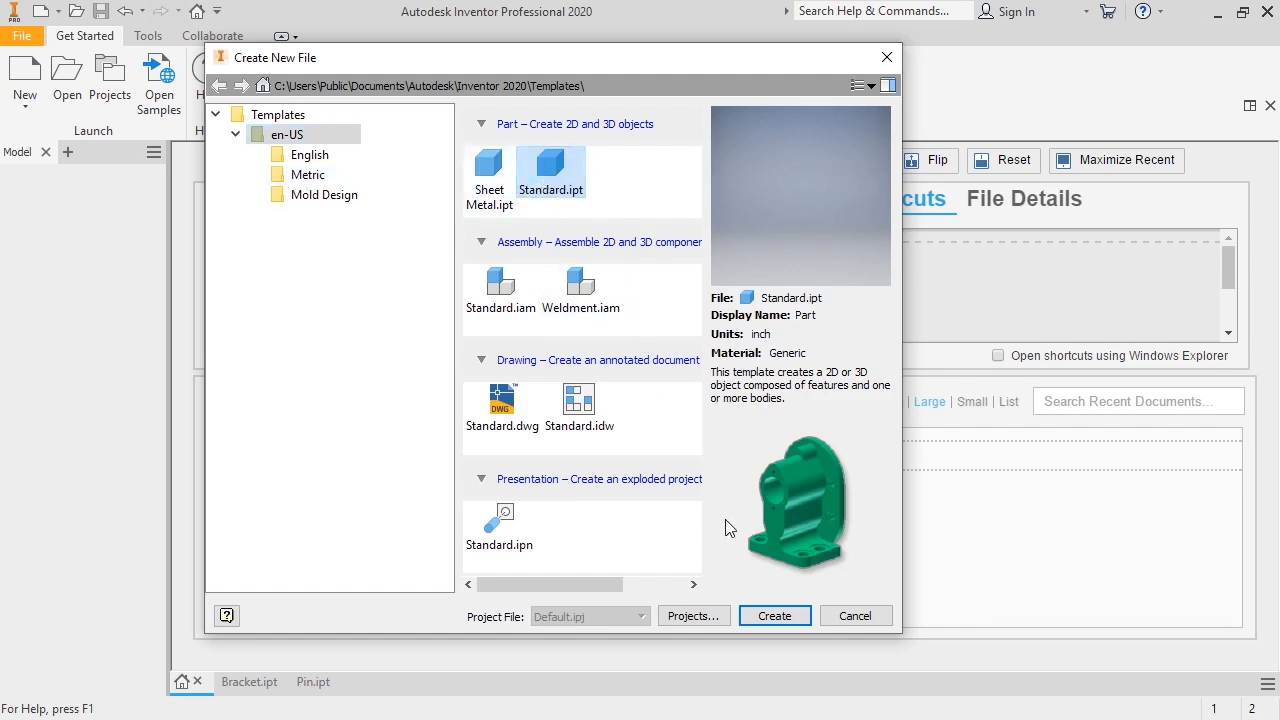
left_click(766, 617)
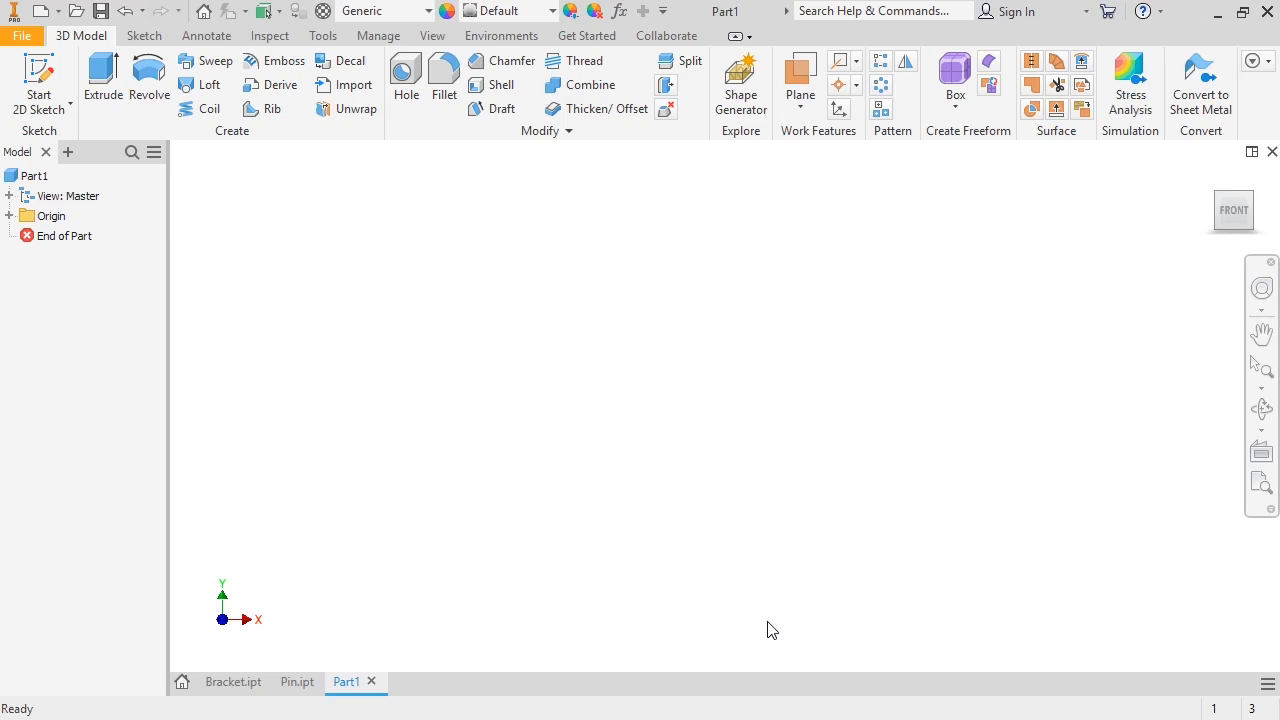
left_click(46, 78)
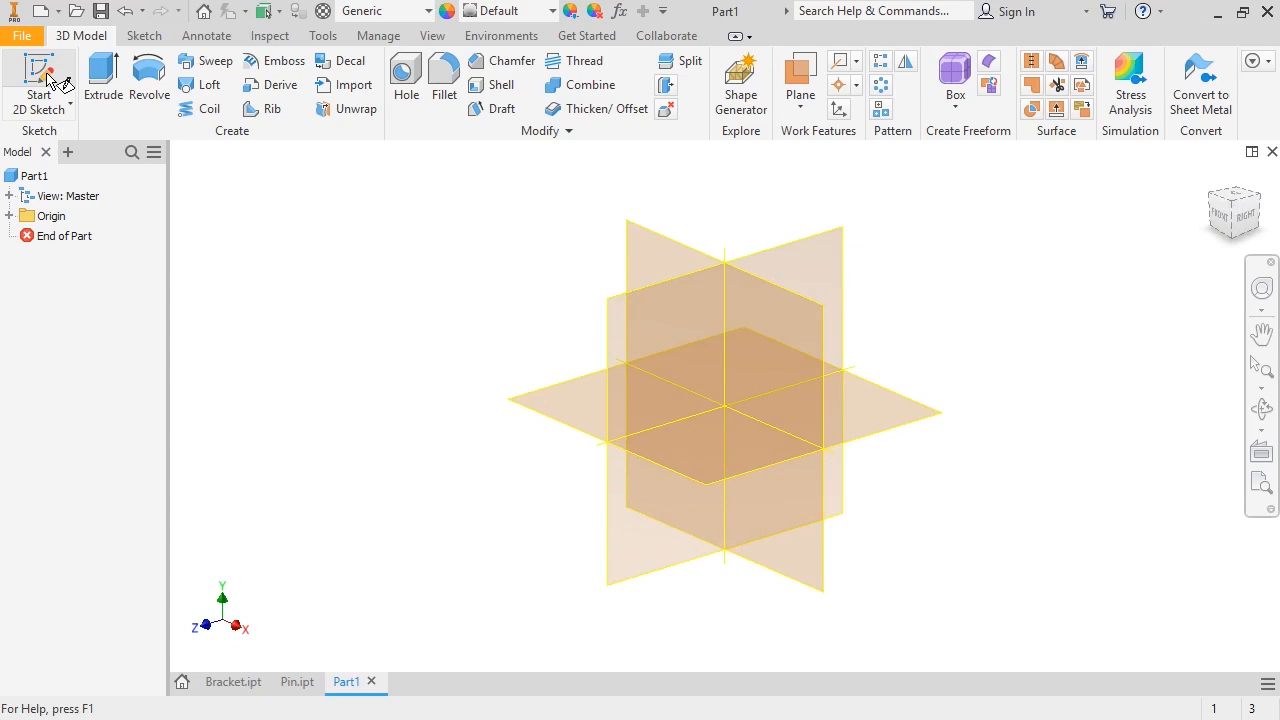
left_click(621, 263)
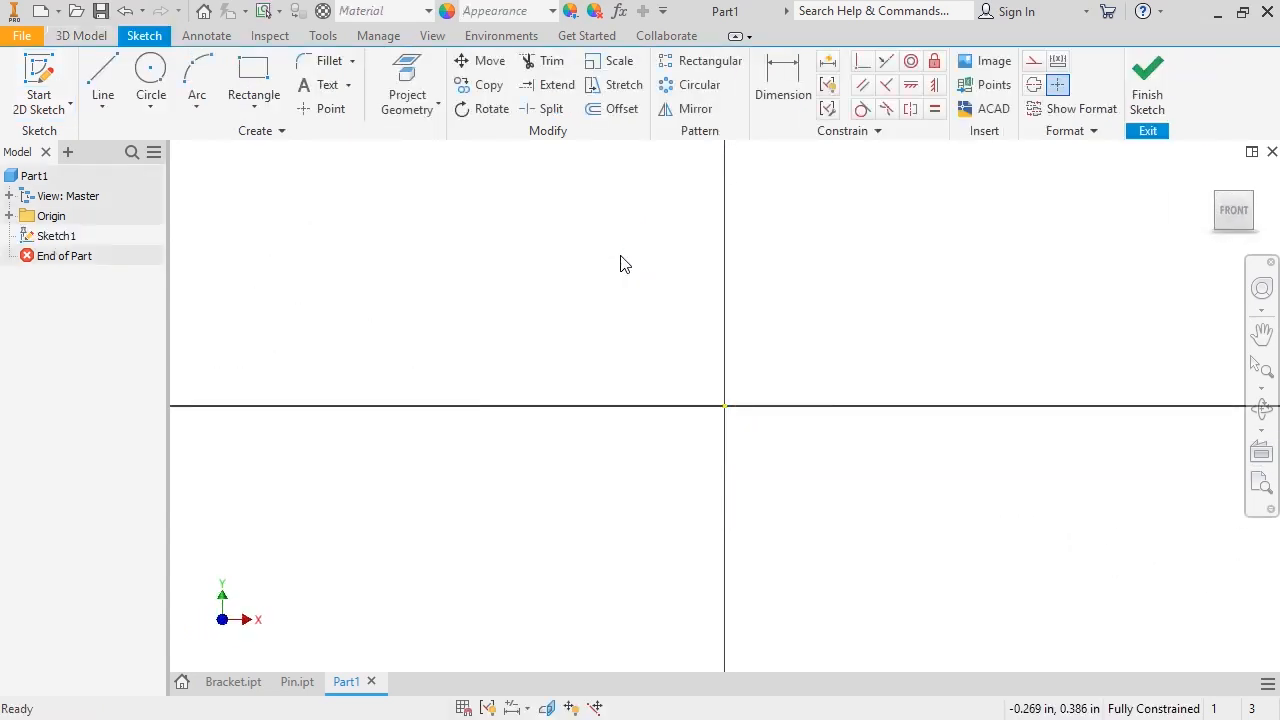
left_click(103, 88)
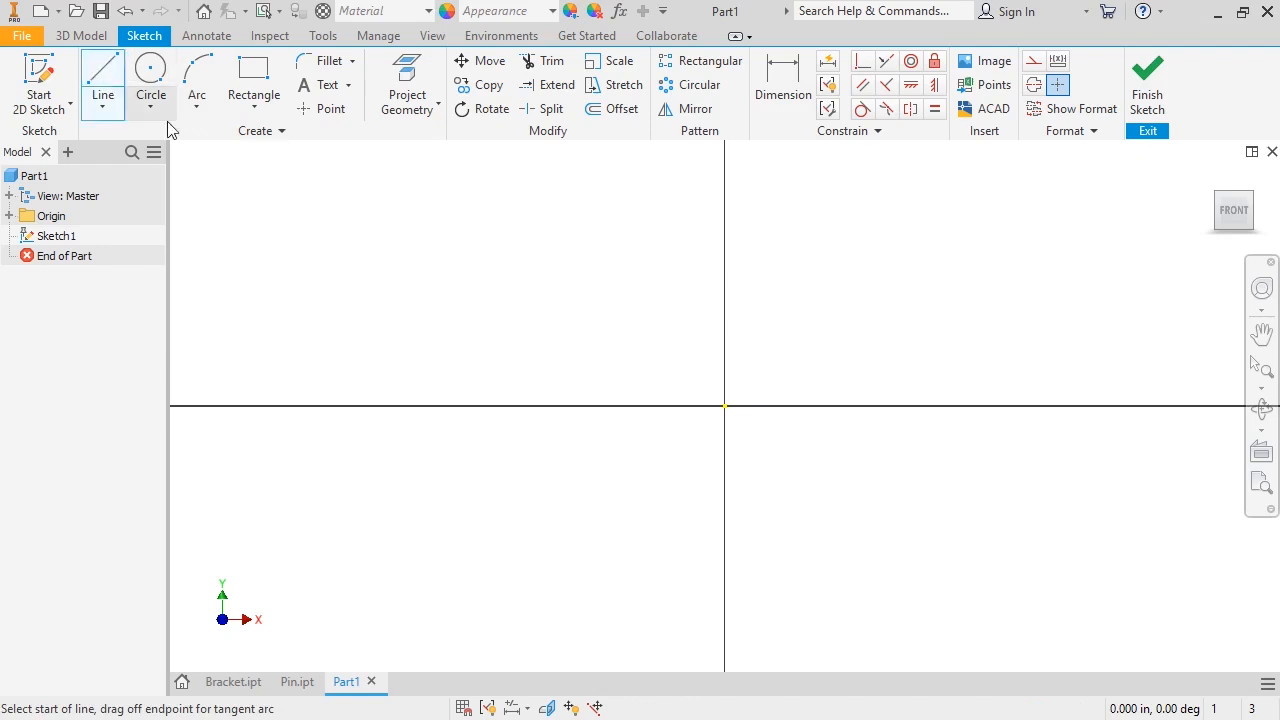
left_click(725, 407)
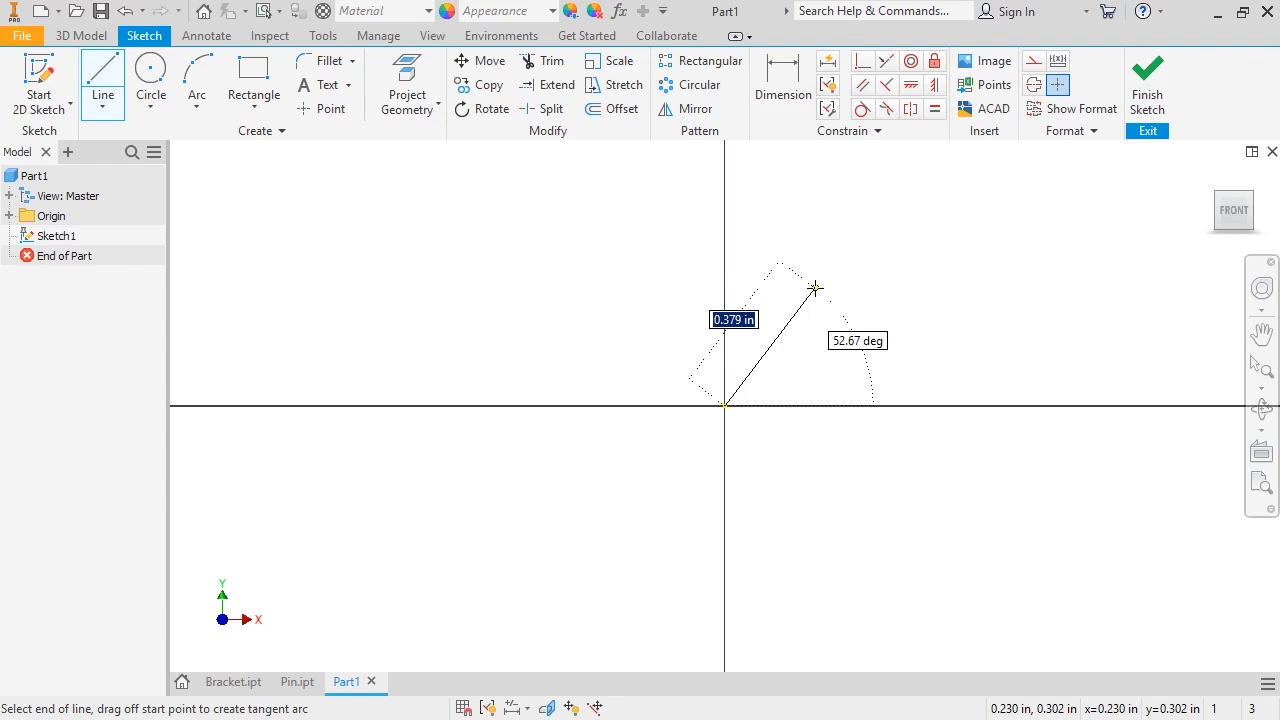
key("Escape")
Set the part's document units to millimeter for length and gram for mass.
left_click(320, 36)
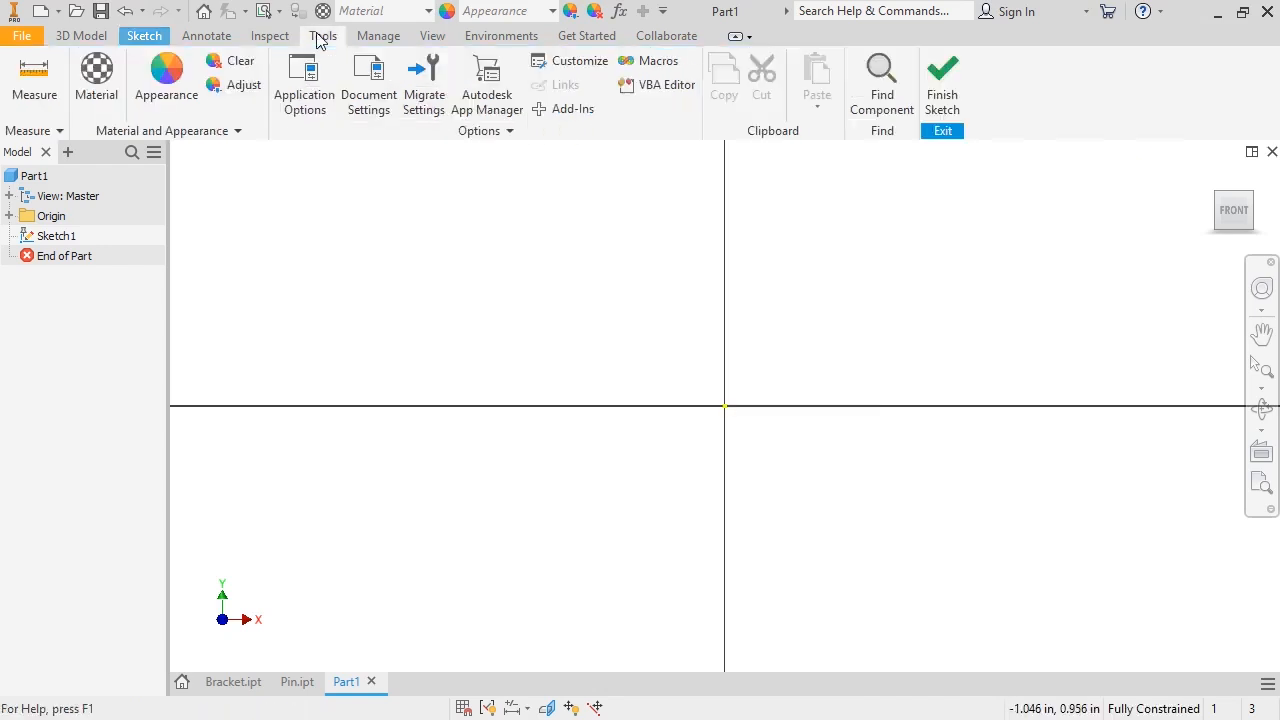
left_click(368, 88)
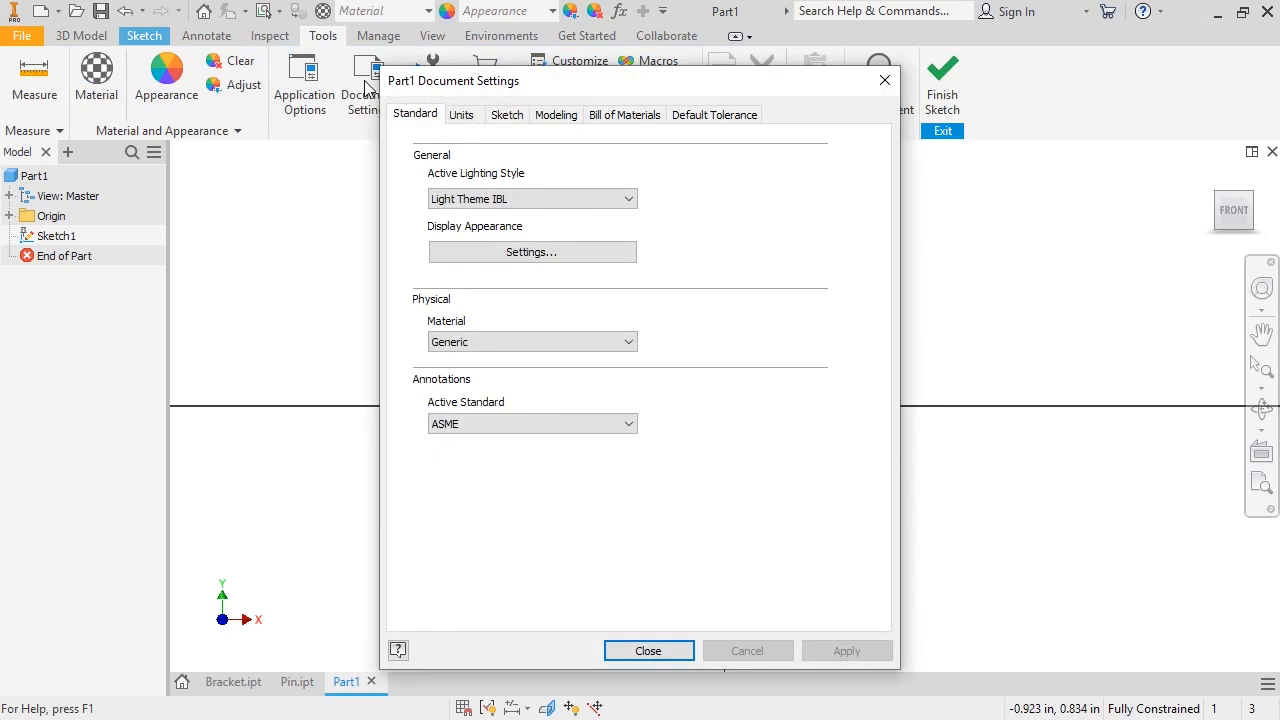
left_click(462, 116)
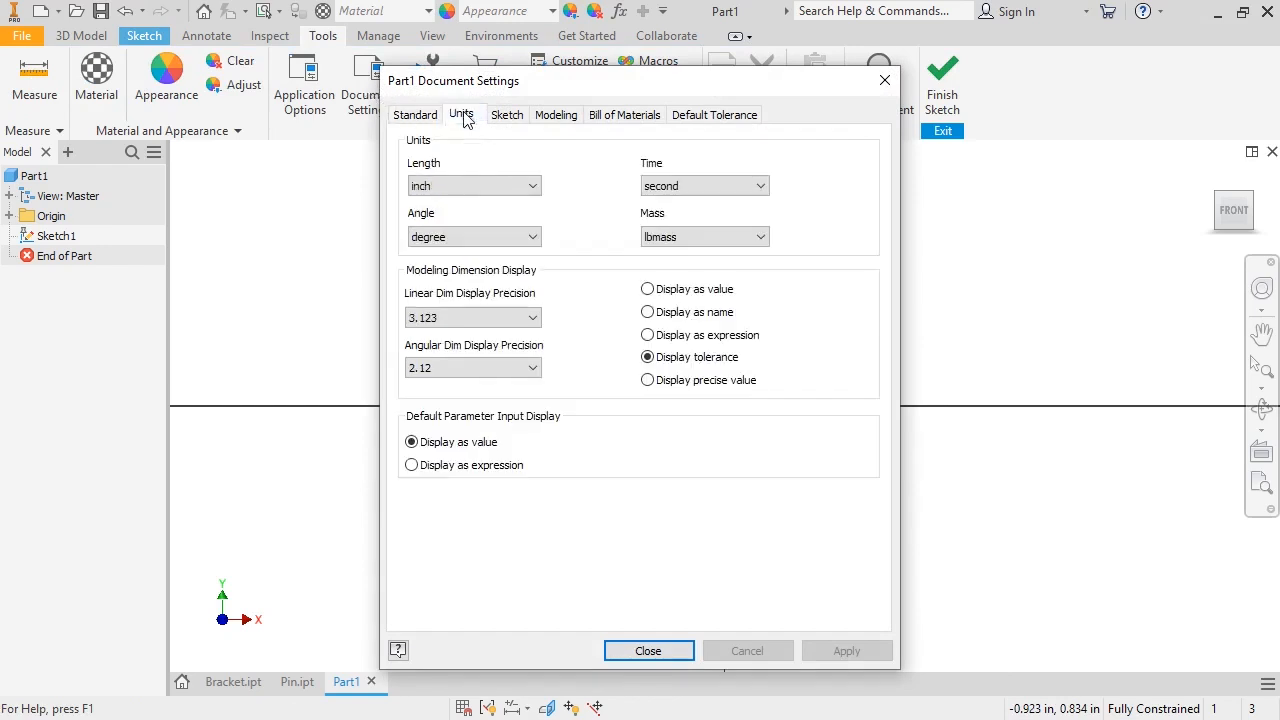
left_click(463, 186)
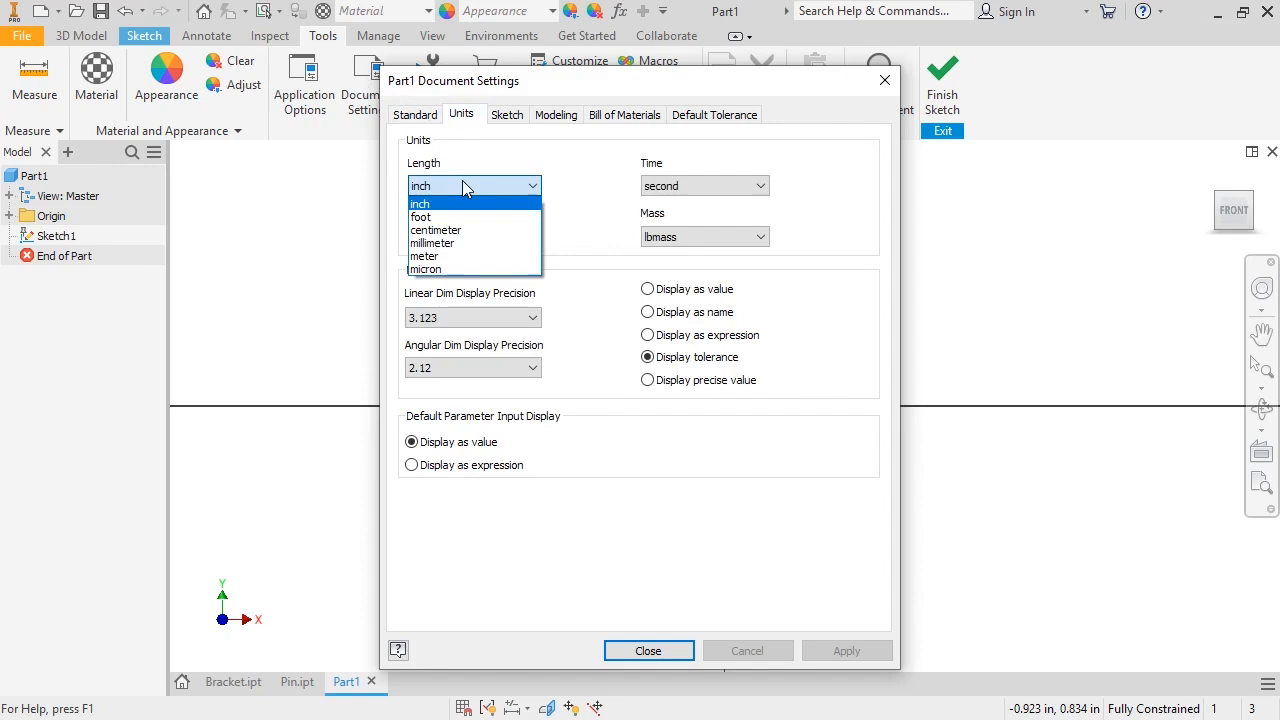
left_click(453, 243)
left_click(740, 237)
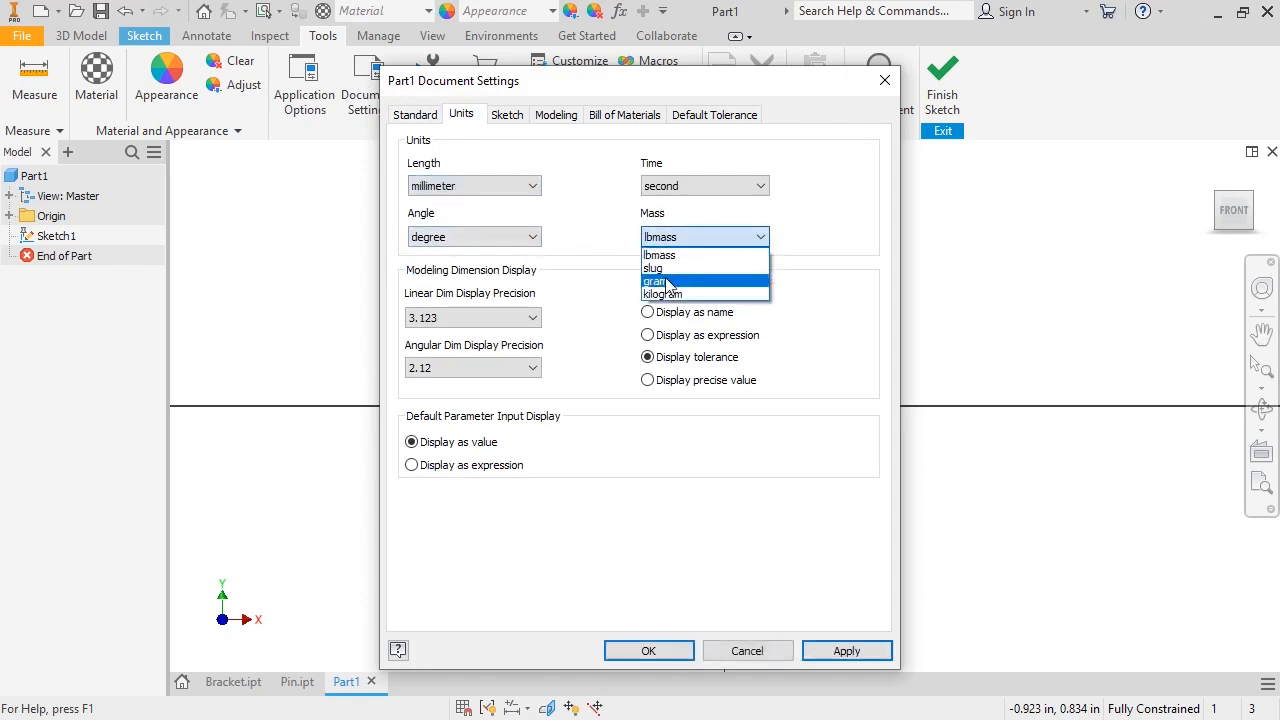
left_click(668, 278)
left_click(822, 648)
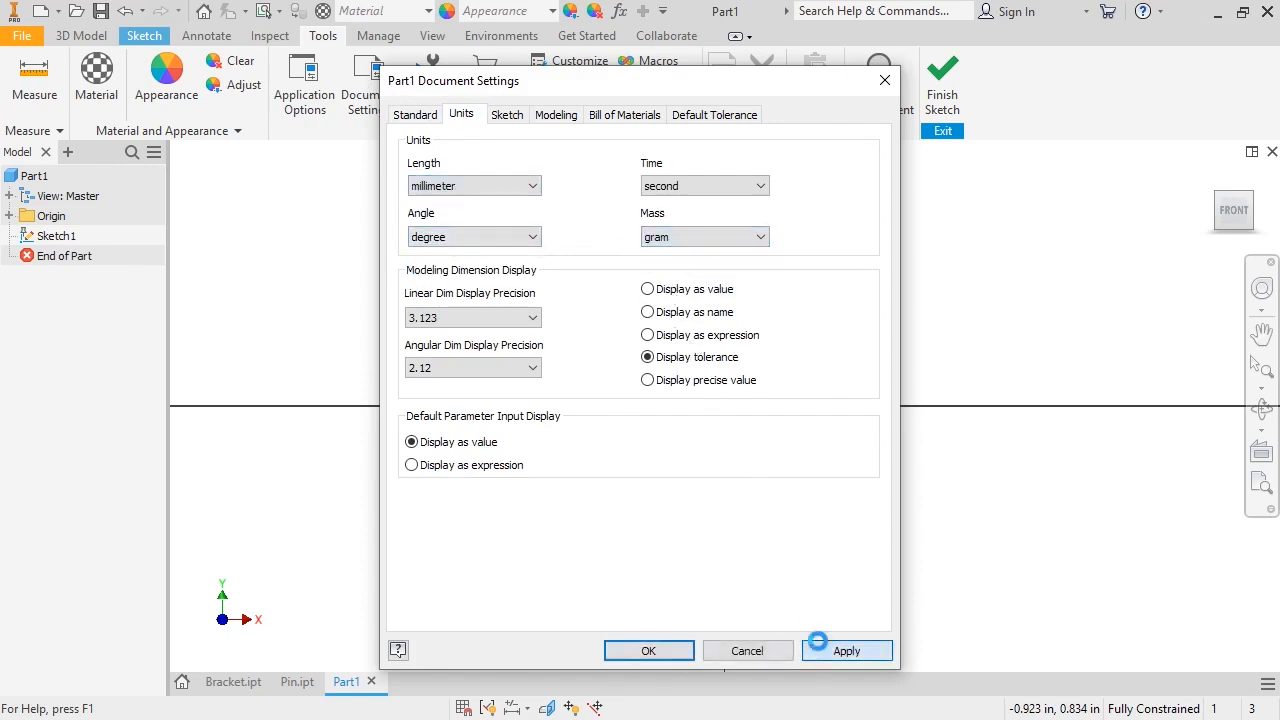
left_click(649, 651)
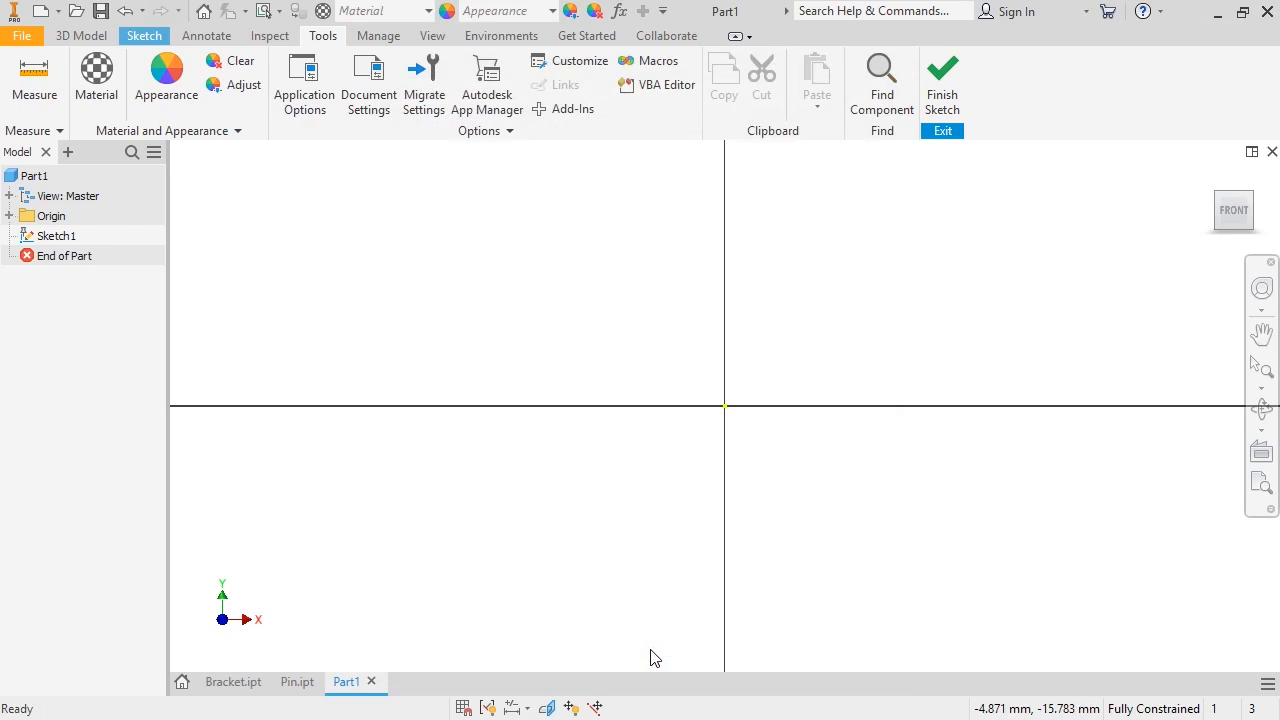
Preview a line from the sketch origin to check the length unit, and leave it undrawn.
left_click(140, 38)
left_click(103, 80)
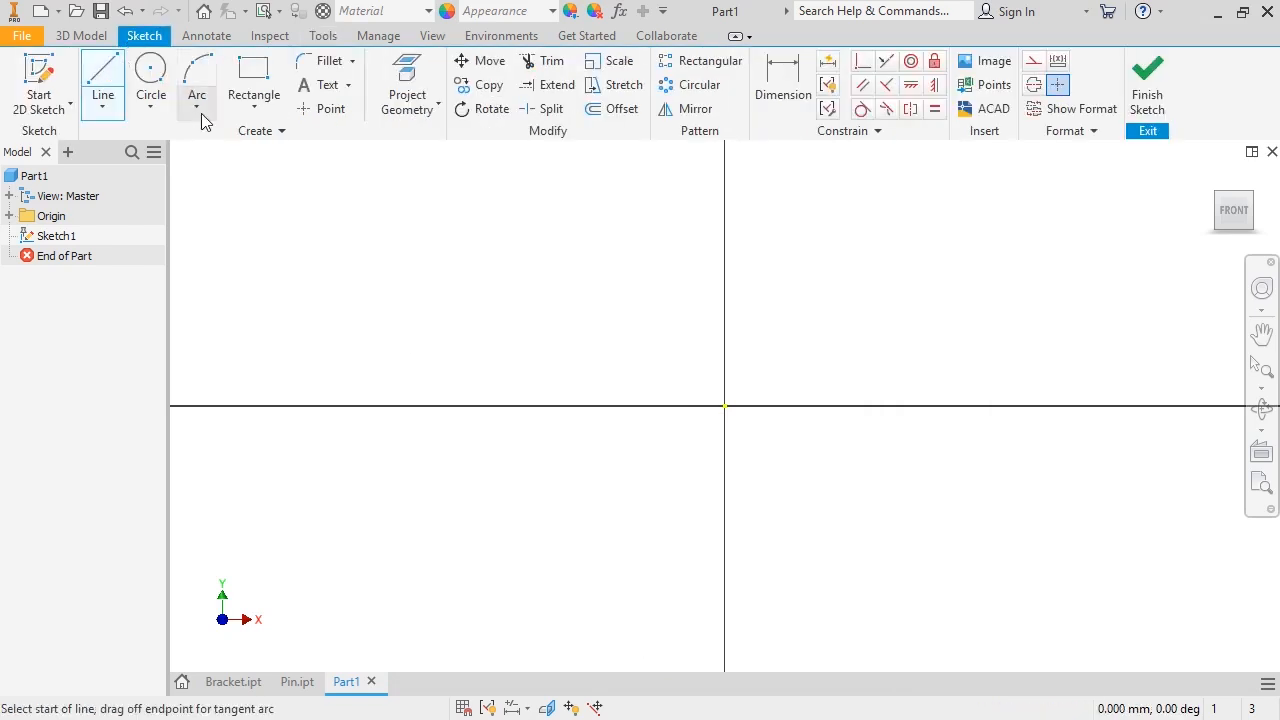
left_click(724, 406)
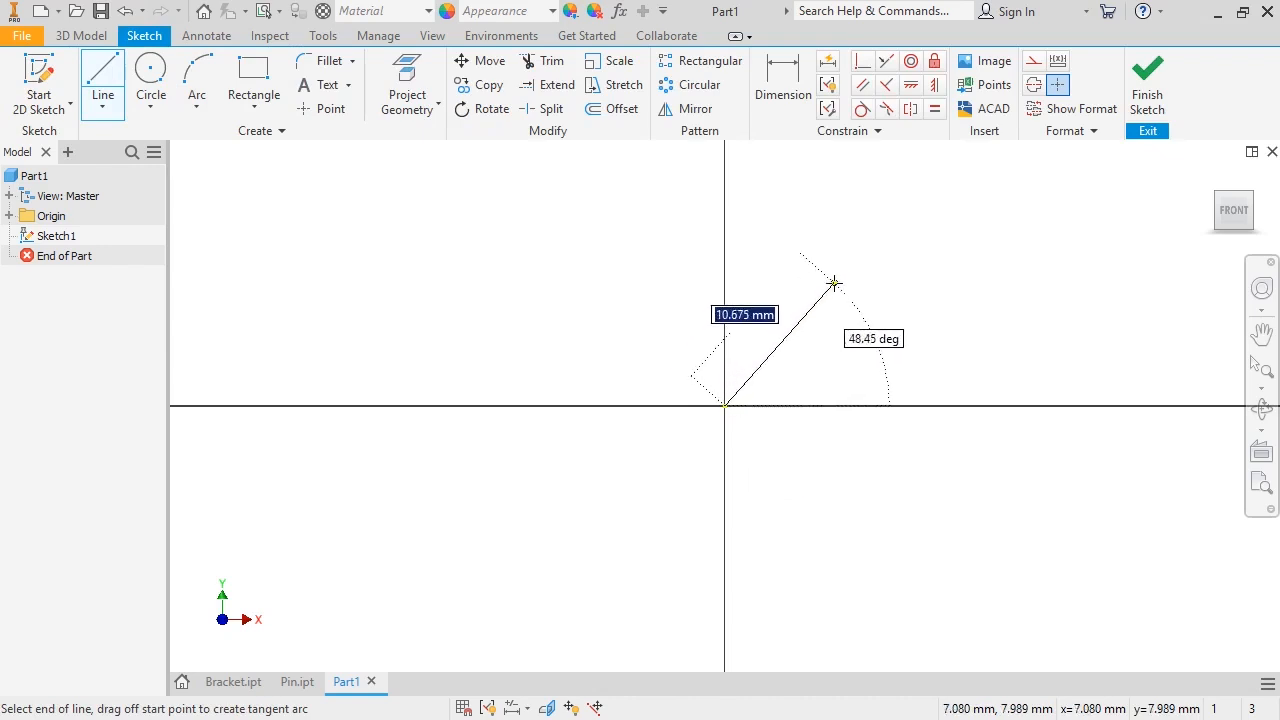
key("Escape")
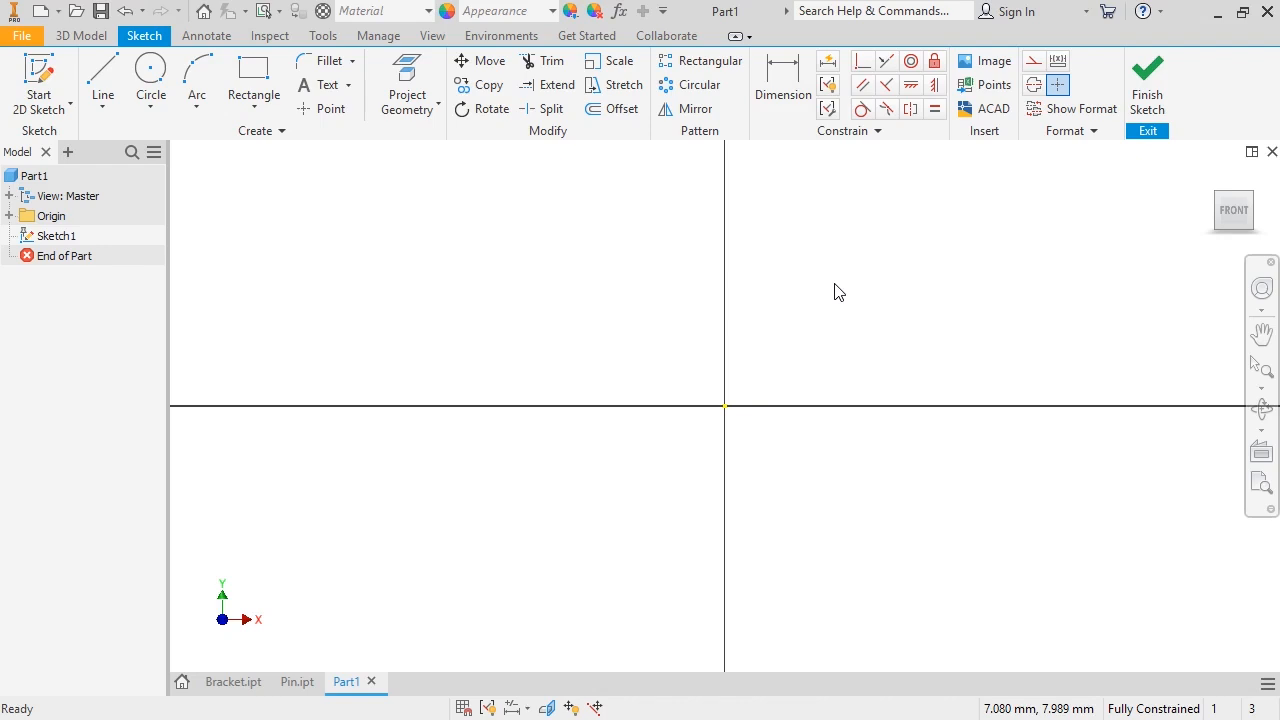
Switch to Pin.ipt and expand Extrusion1 and Extrusion2 to examine the sketch beneath each feature.
left_click(297, 682)
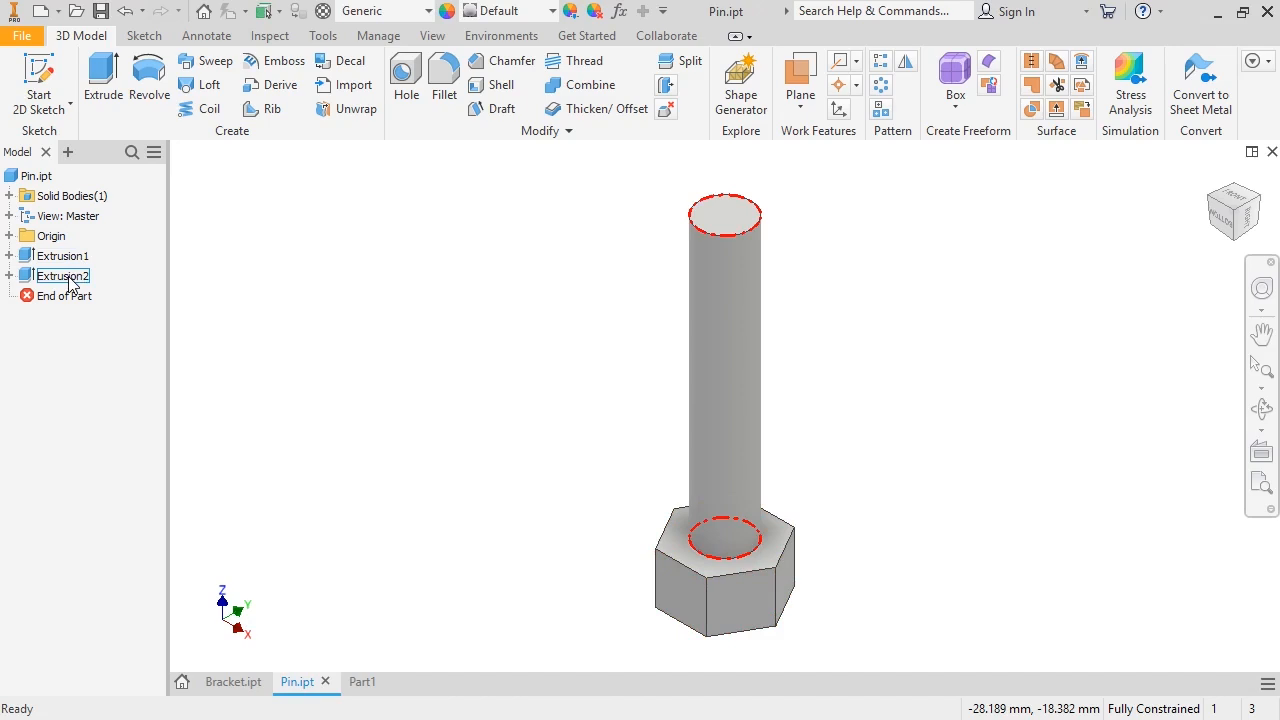
left_click(9, 256)
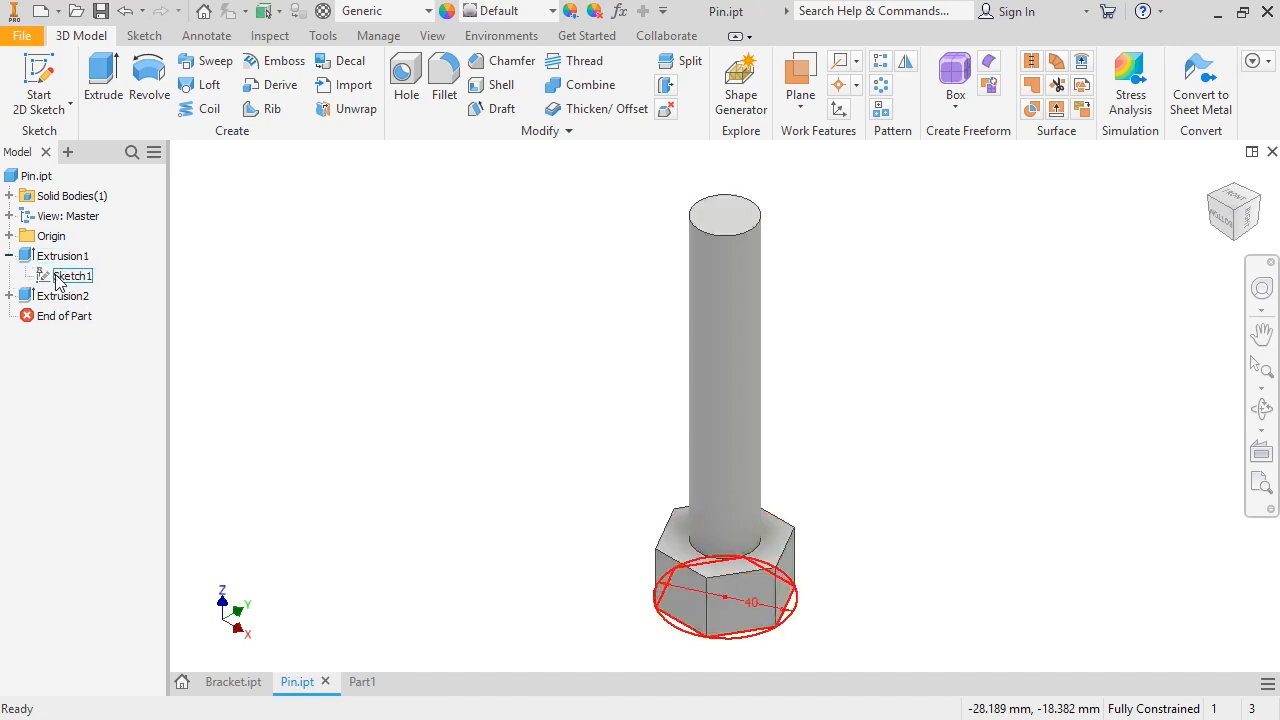
left_click(9, 296)
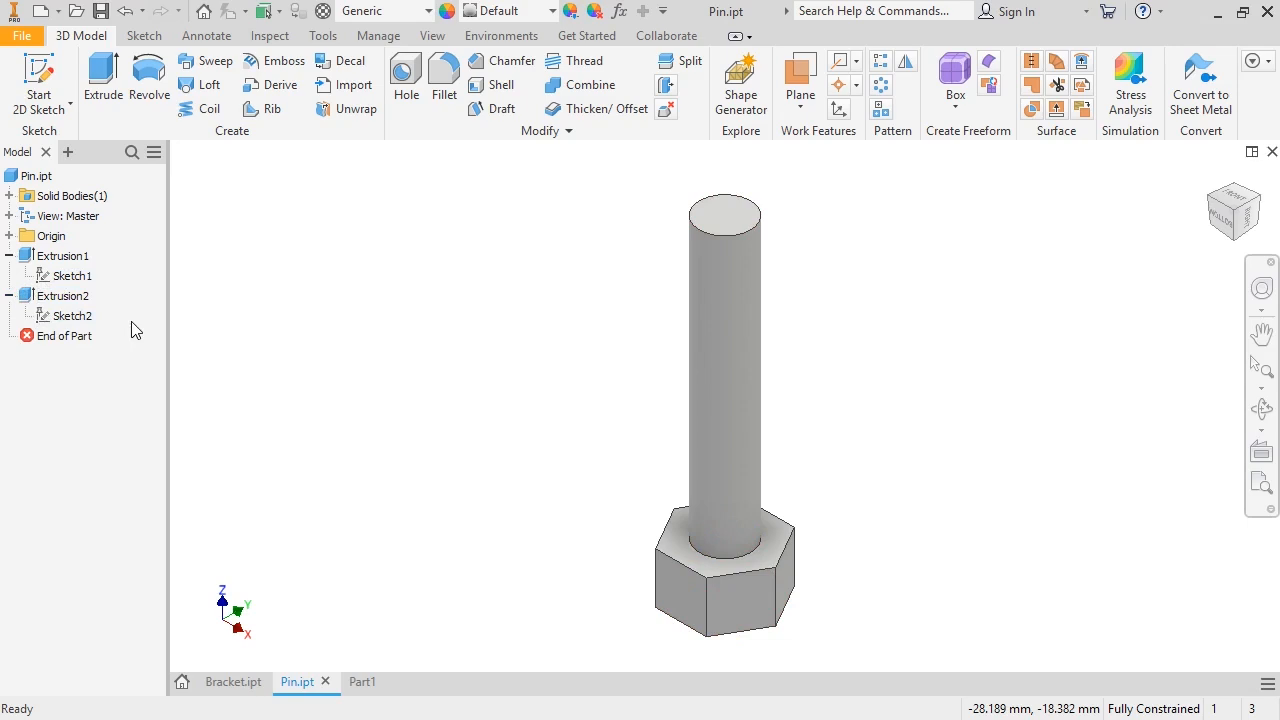
In Bracket.ipt, roll the End of Part marker back to directly below Extrusion3.
left_click(216, 687)
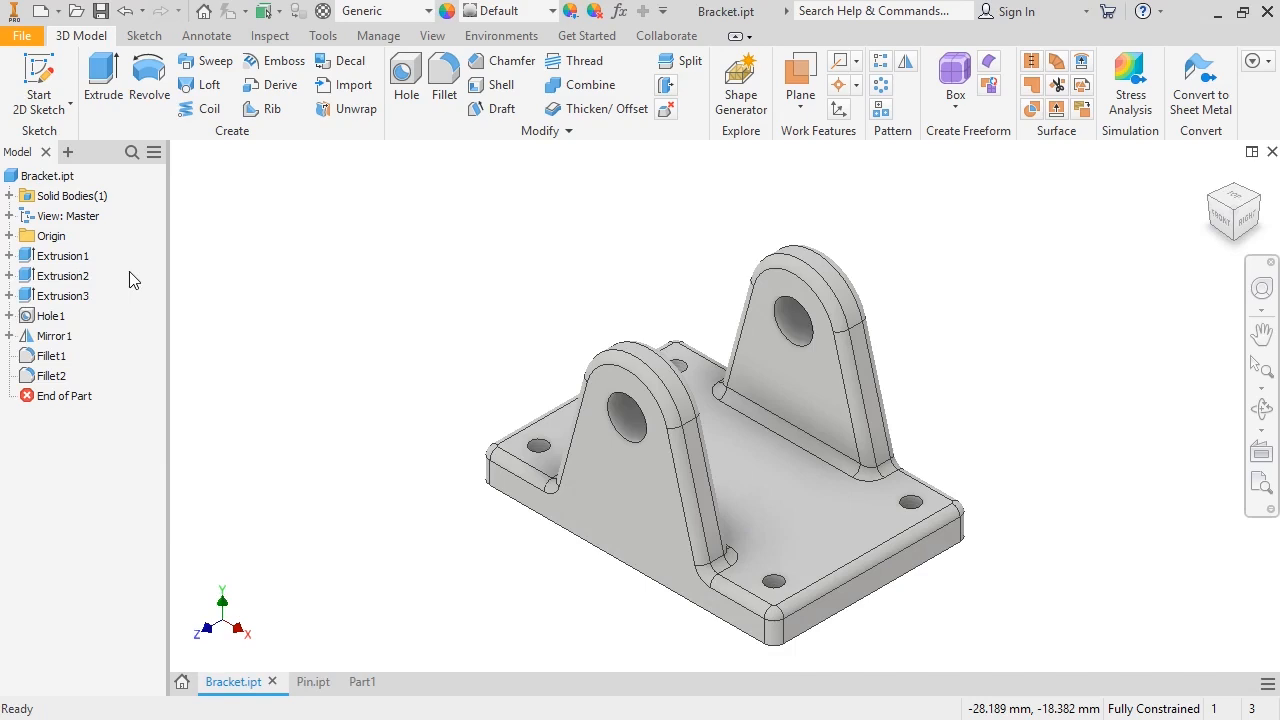
double_click(78, 396)
left_click_drag(74, 400, 80, 324)
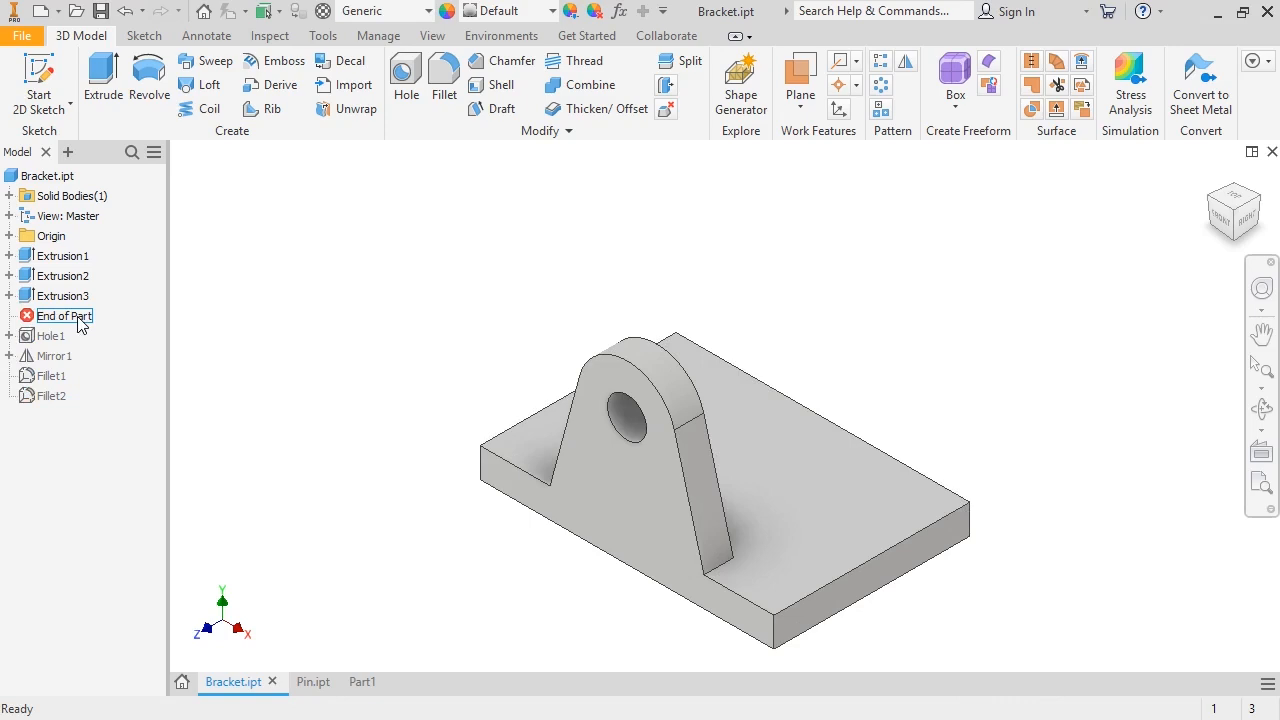
Examine the sketch beneath the bracket's Extrusion1 in the model, and return to Part1.
left_click(9, 256)
left_click(56, 276)
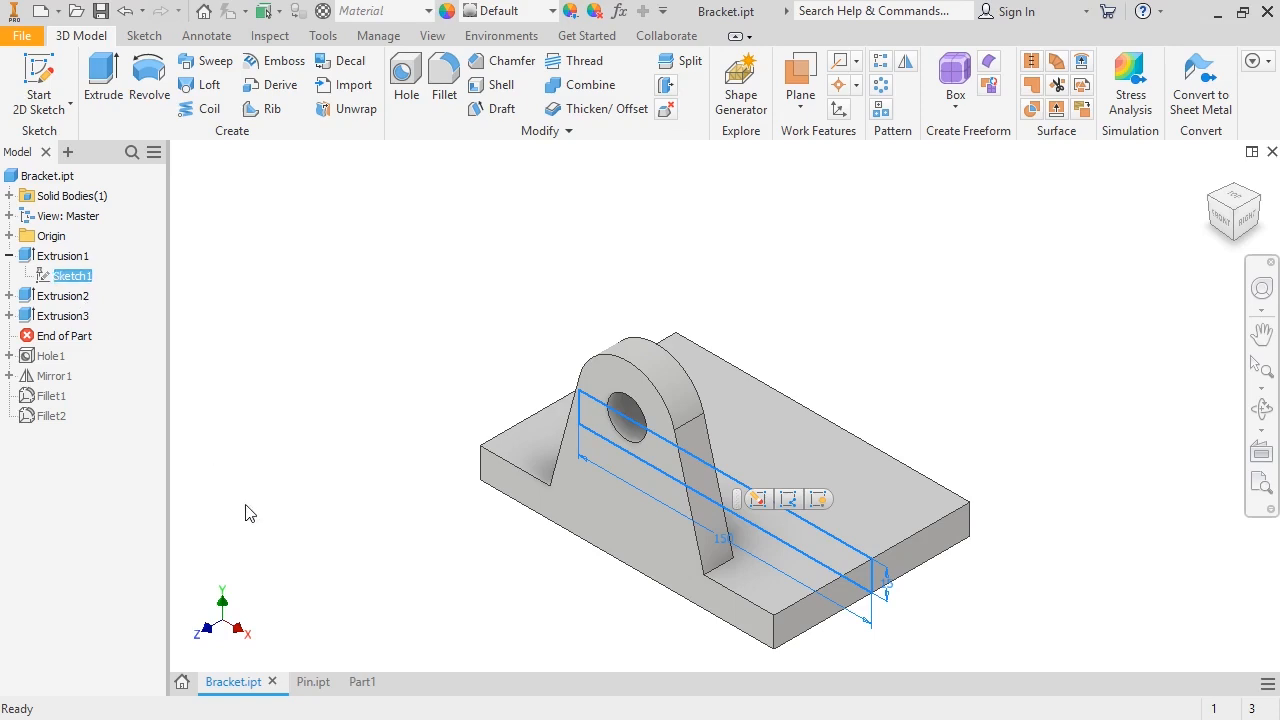
left_click(362, 688)
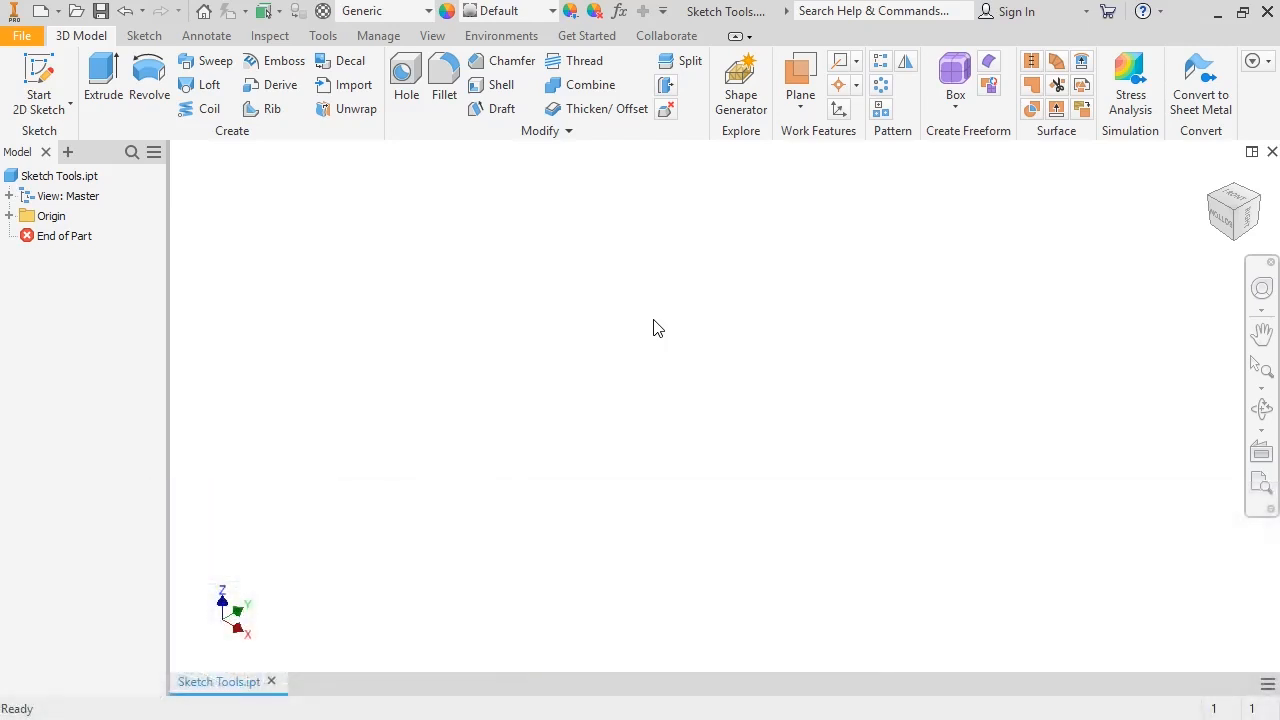
Start a 2D sketch on the XY plane of Sketch Tools.ipt.
left_click(42, 75)
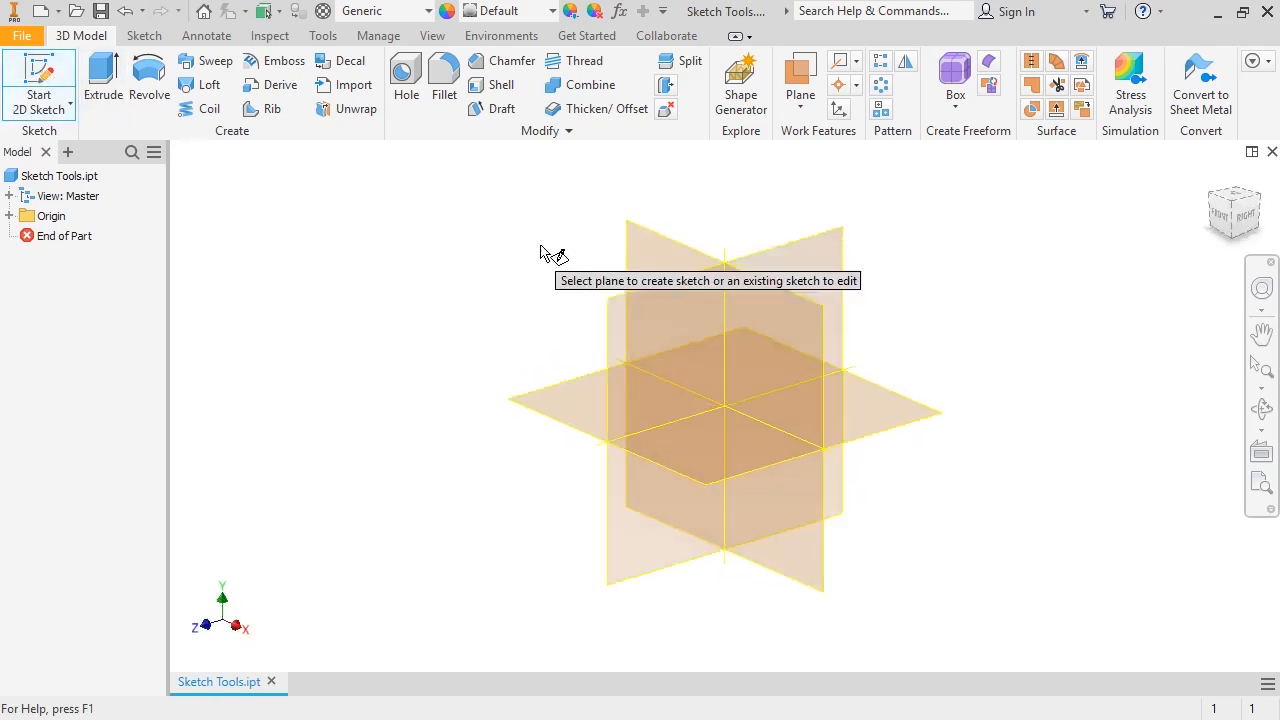
left_click(659, 277)
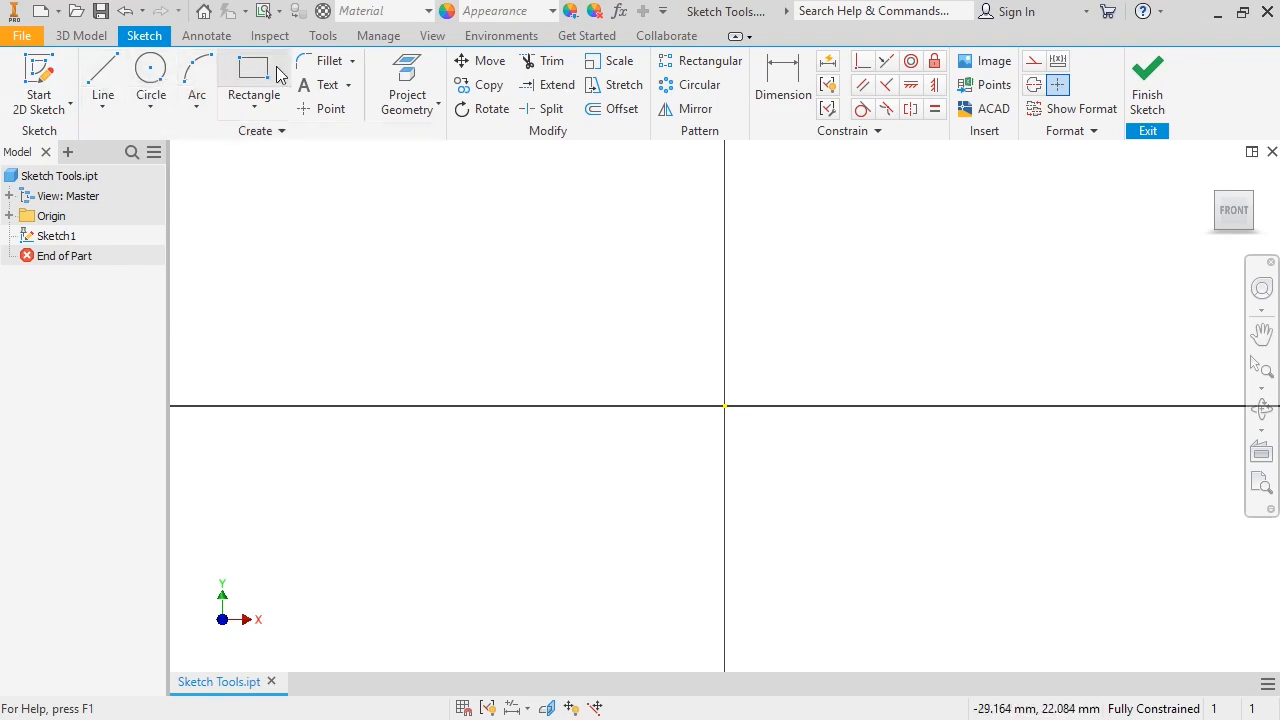
Review the available variants of the Line, Circle, Arc and Rectangle sketch tools.
left_click(104, 106)
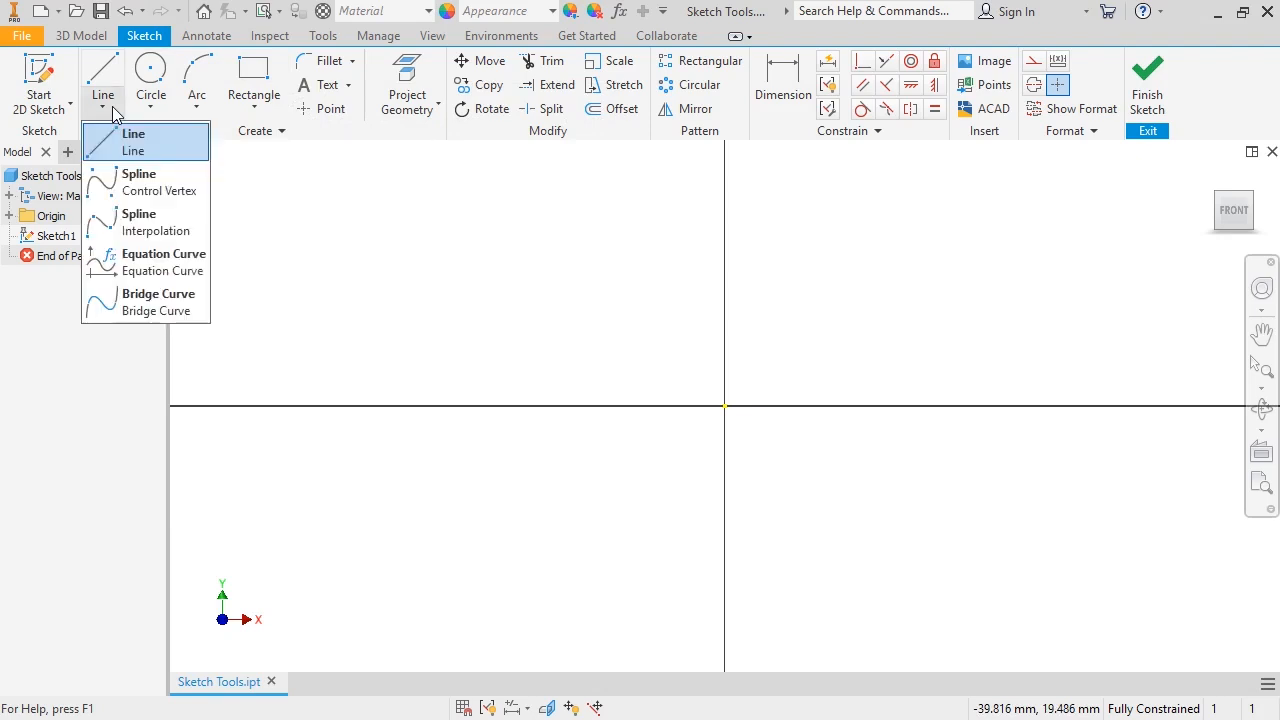
left_click(148, 106)
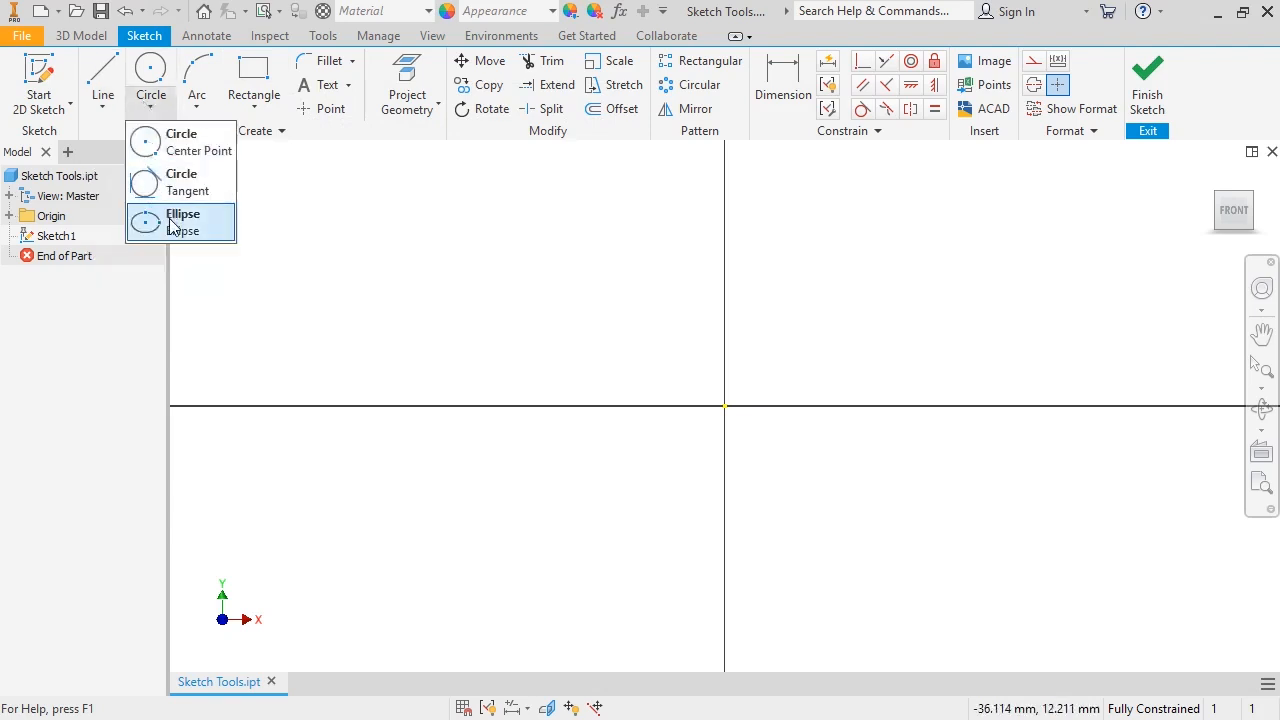
left_click(150, 104)
left_click(196, 106)
left_click(239, 114)
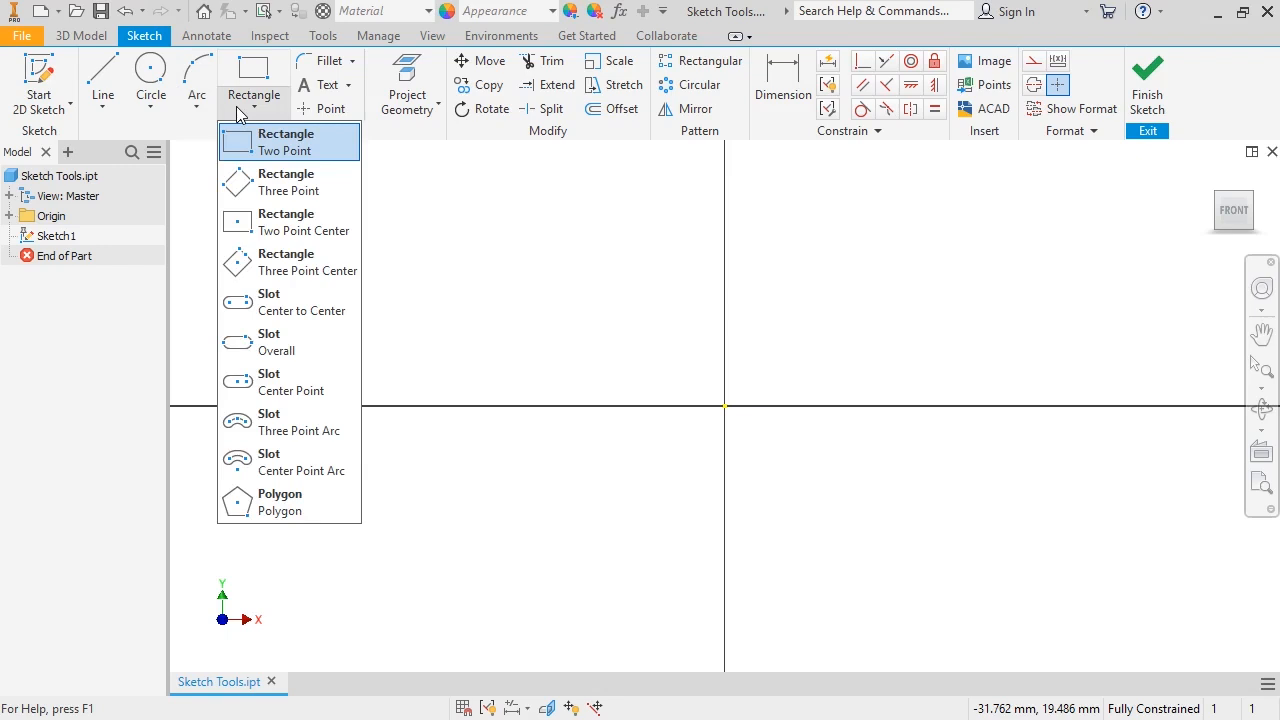
left_click(238, 112)
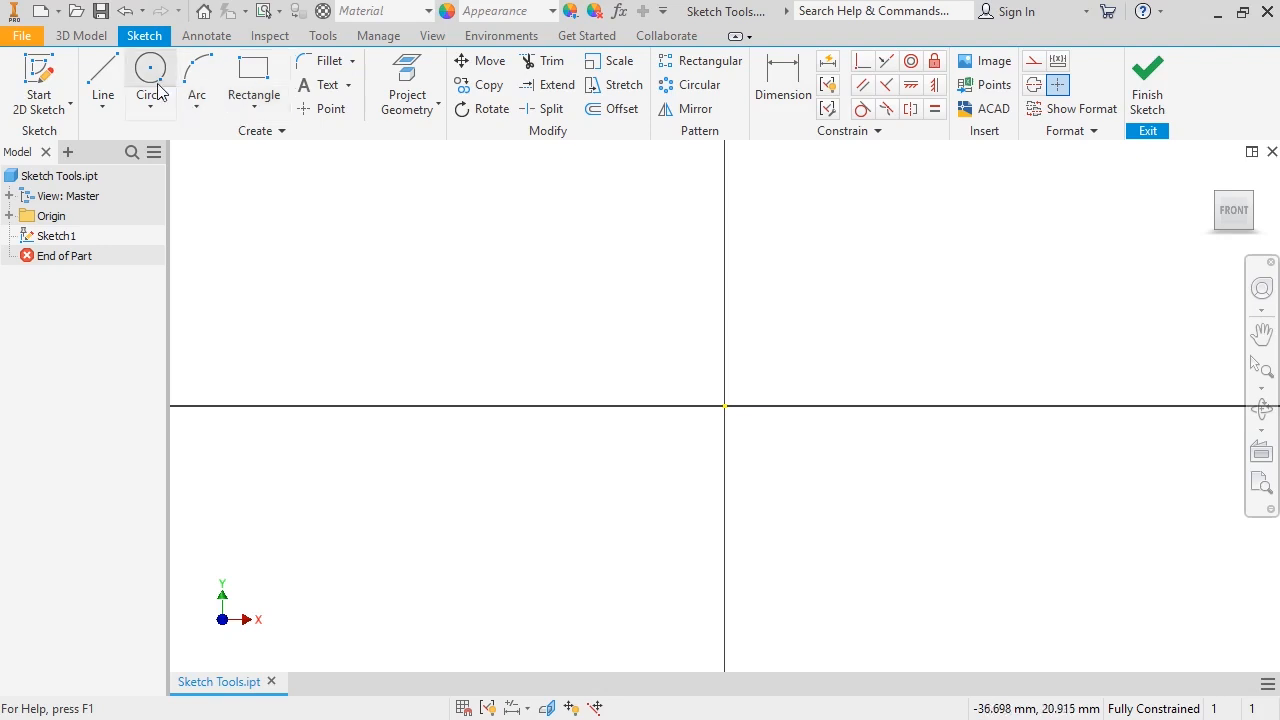
Draw a line 30 mm long at 60 degrees to the horizontal, starting just above and left of the origin.
left_click(106, 70)
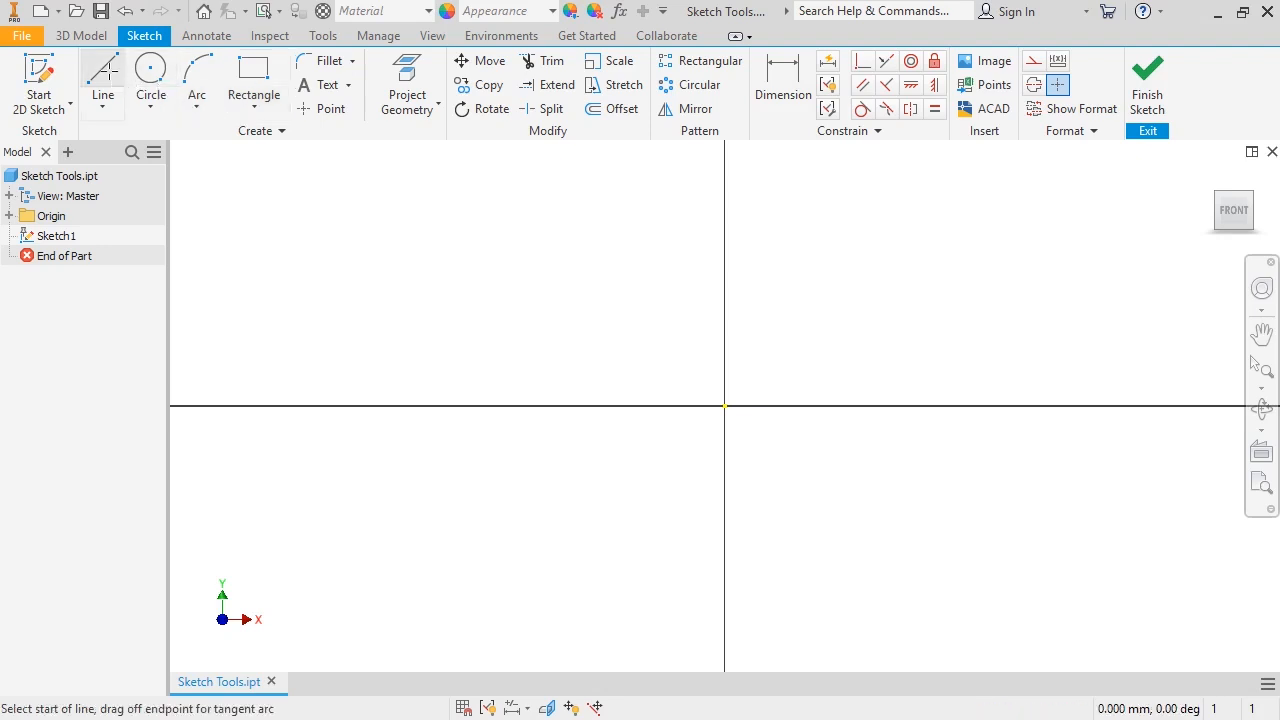
left_click(668, 365)
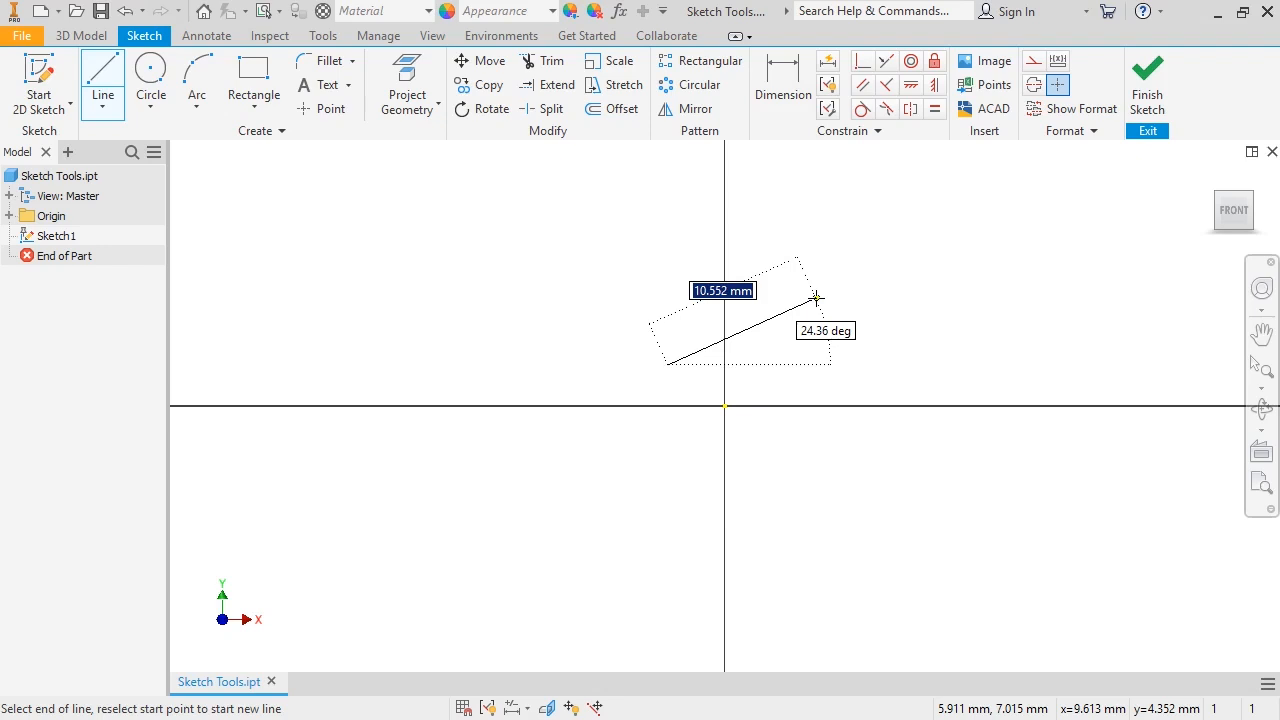
type("30")
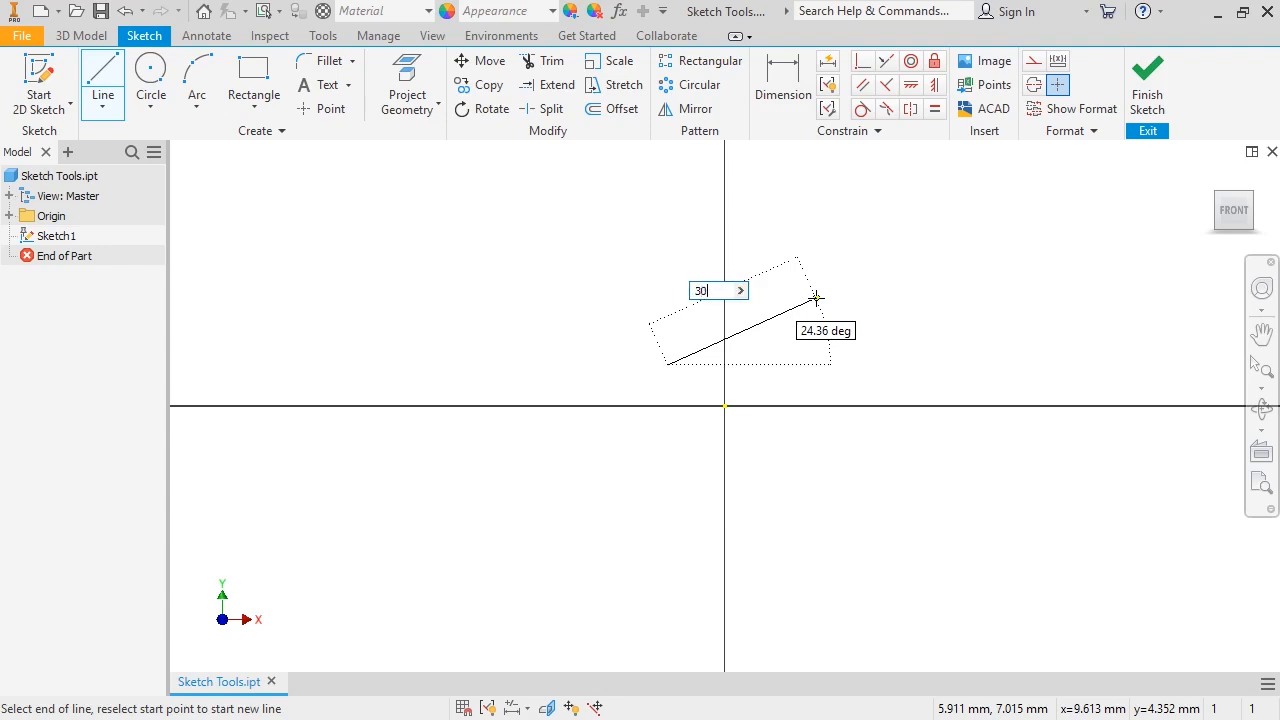
key("Tab")
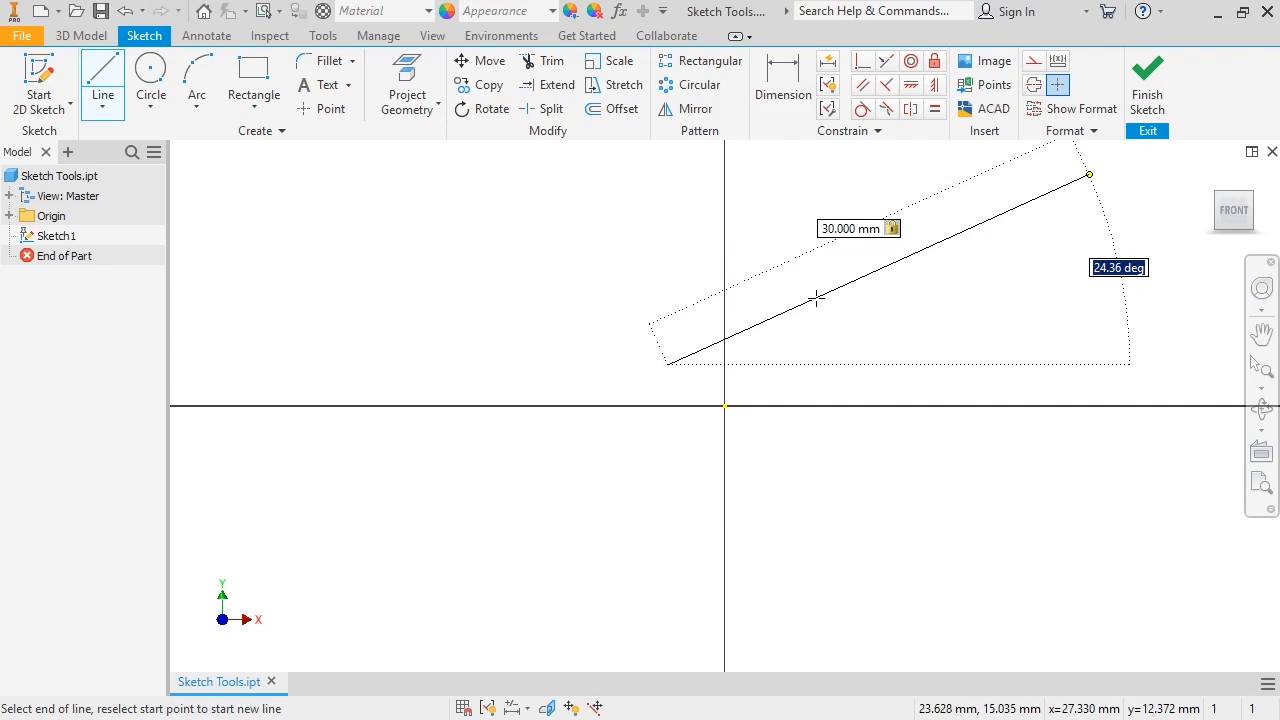
type("60")
key("Return")
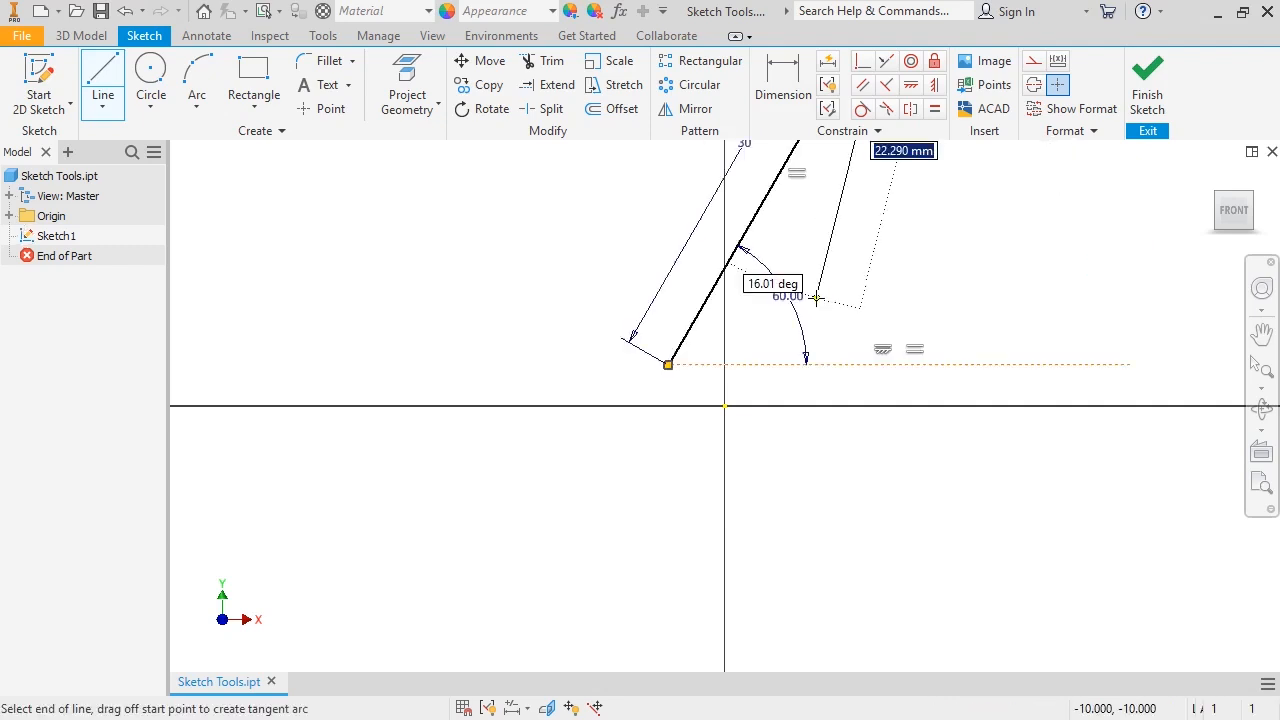
Continue from the line's upper end with a 30 mm line at 120 degrees to the first, and end the Line command.
scroll(816, 298, "down", 3)
middle_click_drag(816, 298, 835, 565)
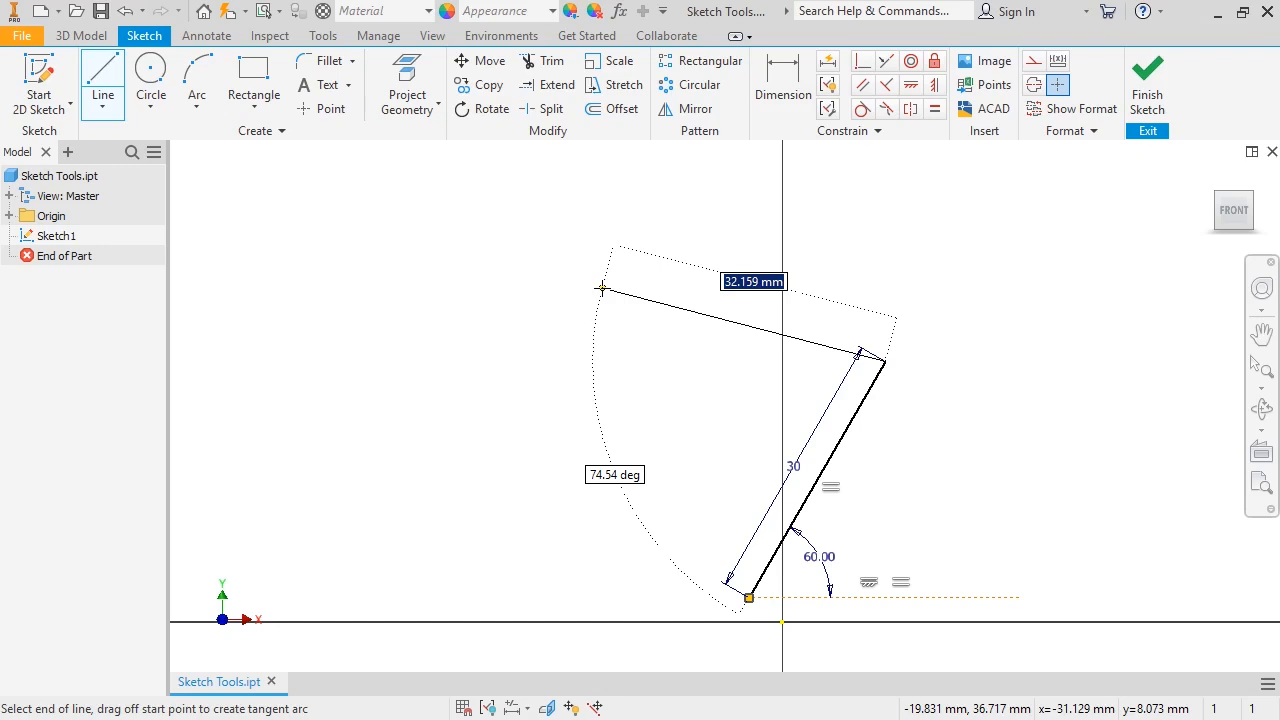
type("30")
key("Tab")
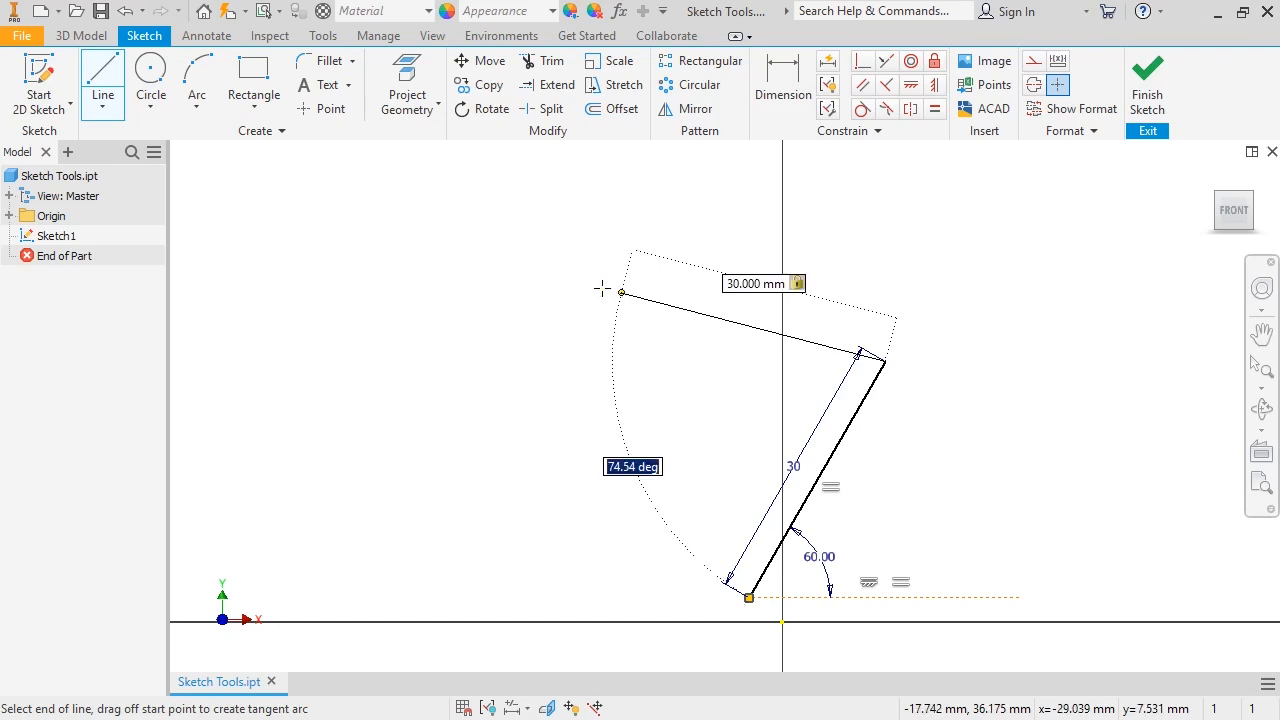
type("120")
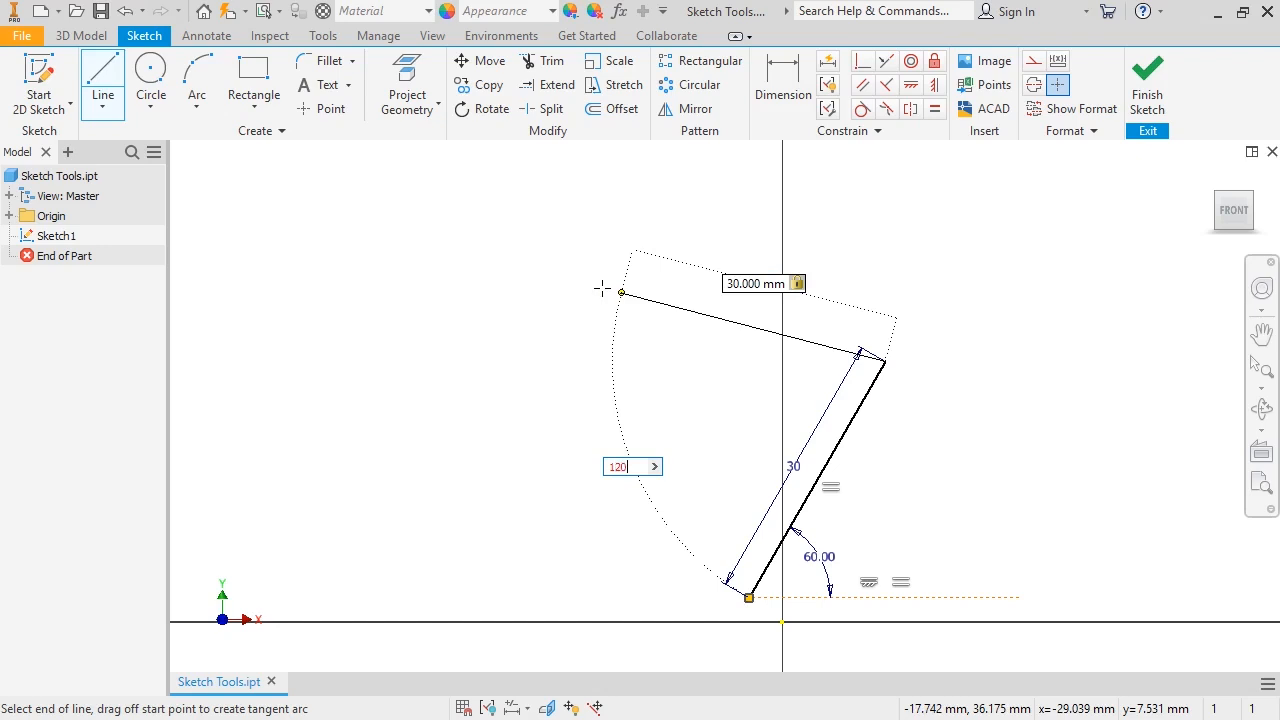
key("Return")
middle_click_drag(600, 289, 689, 349)
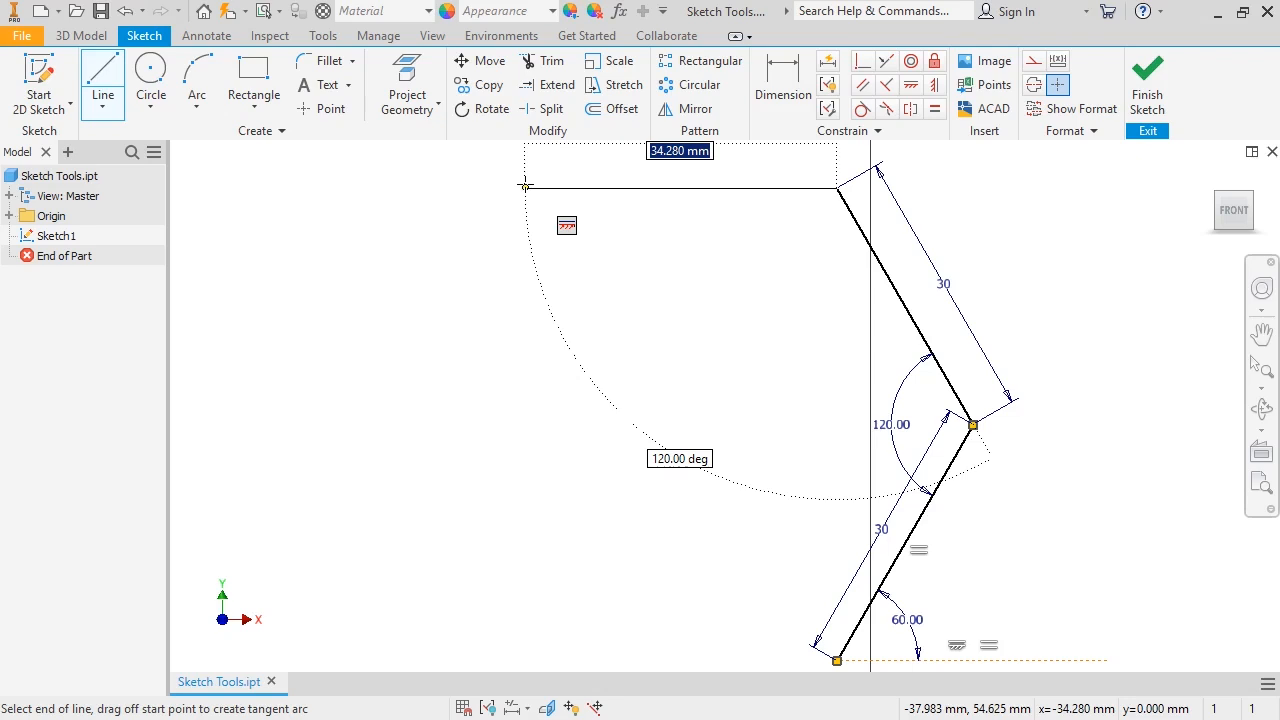
right_click(524, 186)
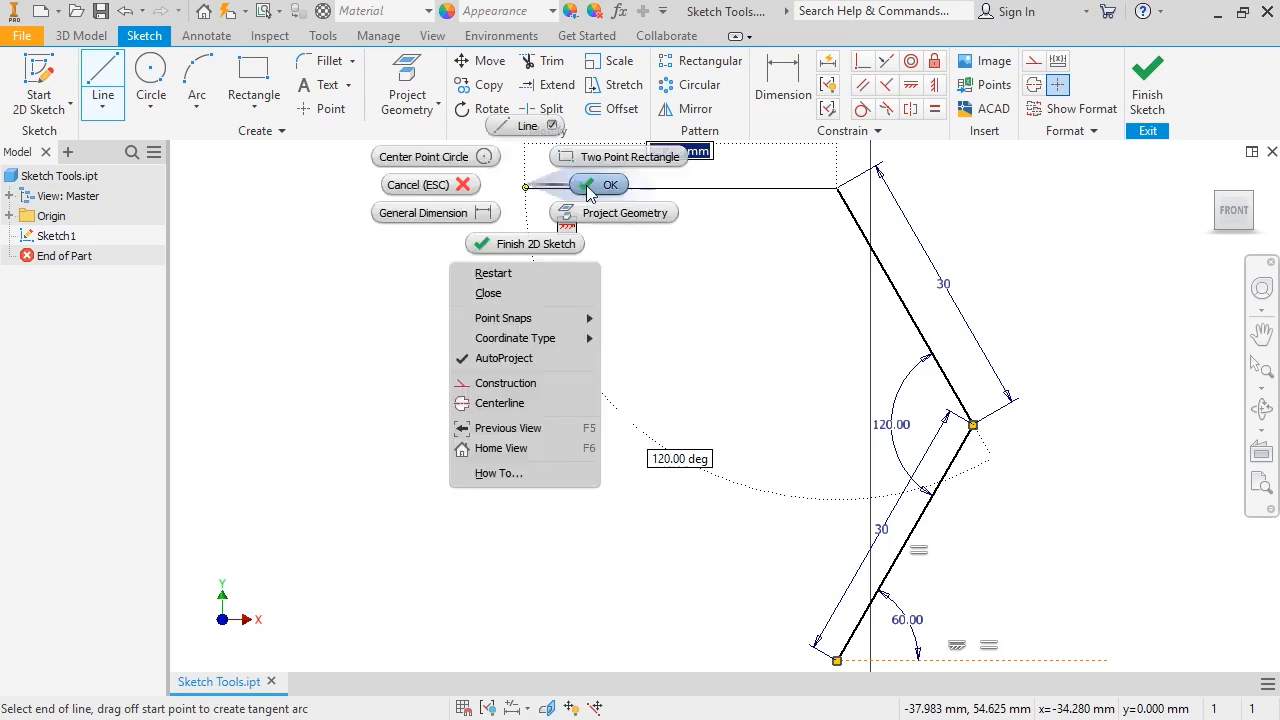
left_click(524, 187)
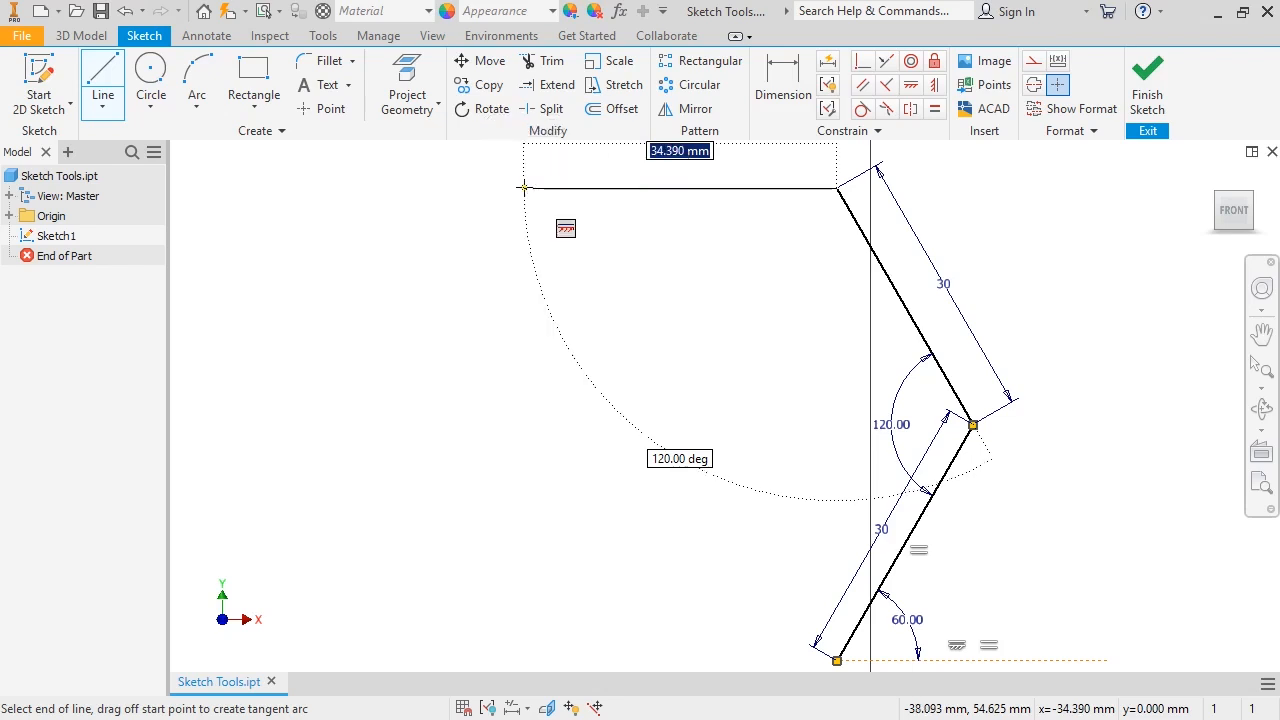
key("Escape")
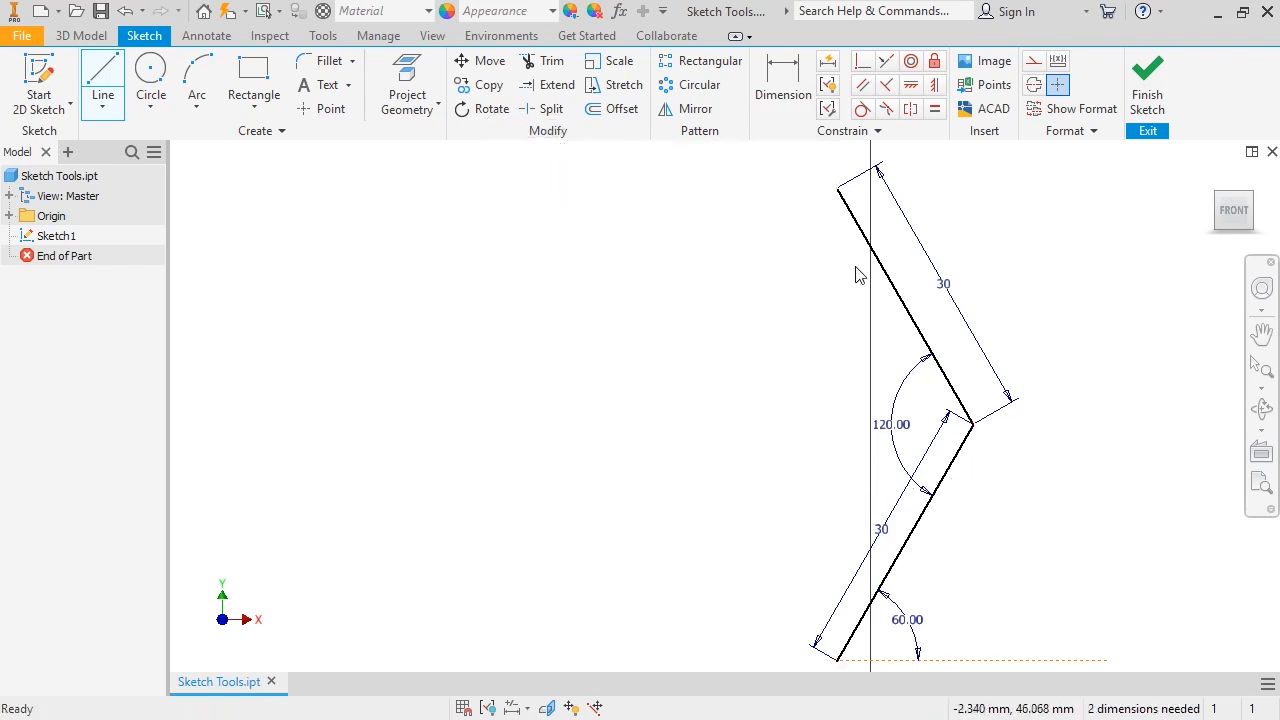
Delete both 30 mm lines from the sketch.
left_click(898, 290)
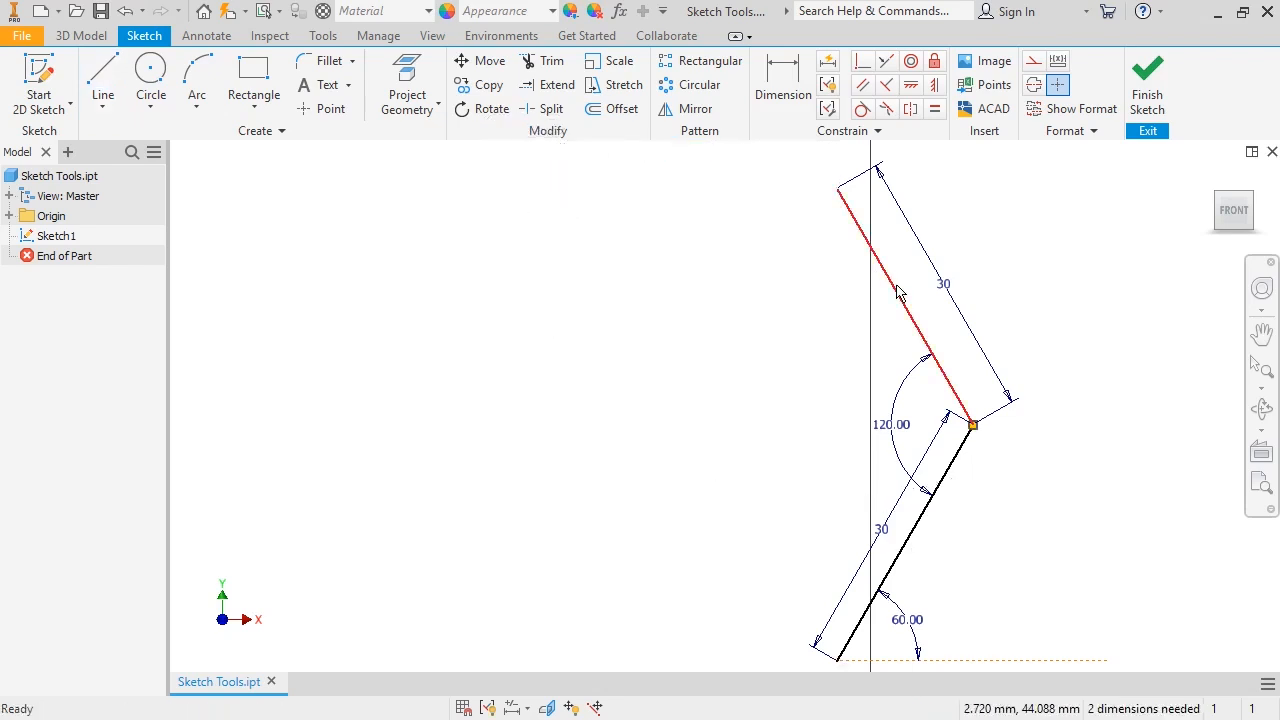
key("Delete")
left_click(962, 446)
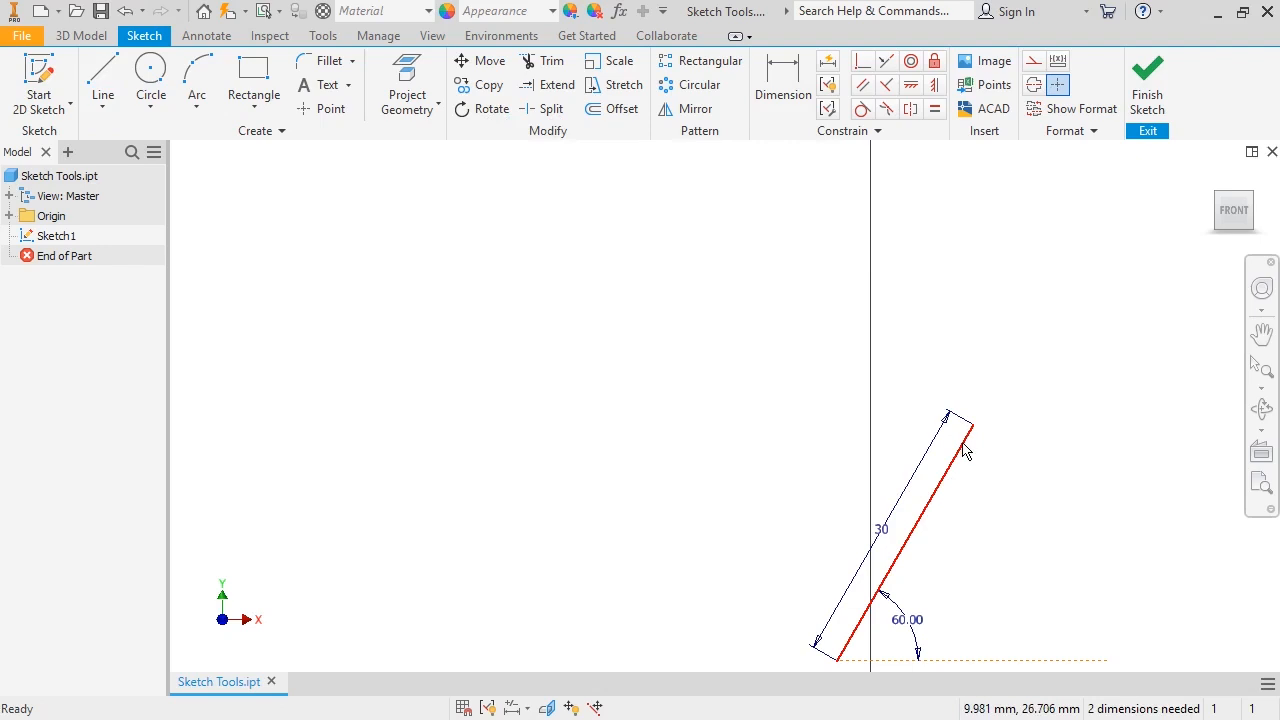
key("Delete")
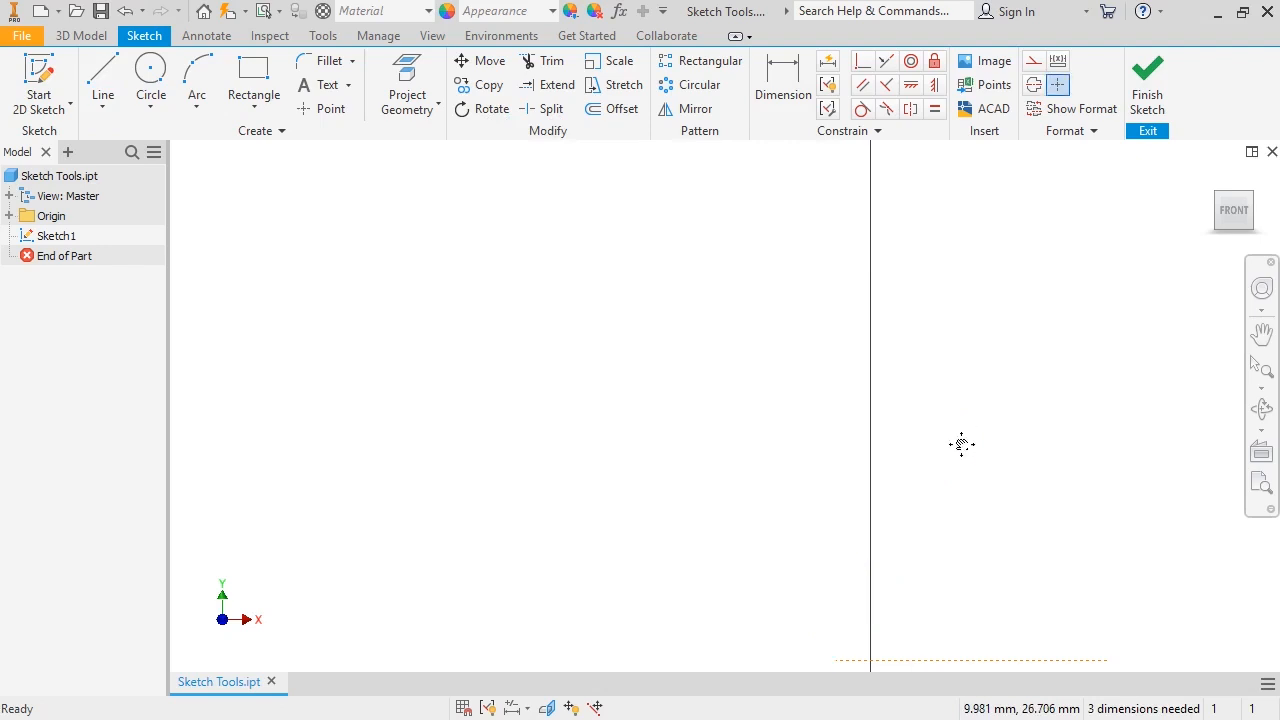
Draw an inscribed six-sided polygon centred above and to the right of the origin.
middle_click_drag(960, 443, 867, 296)
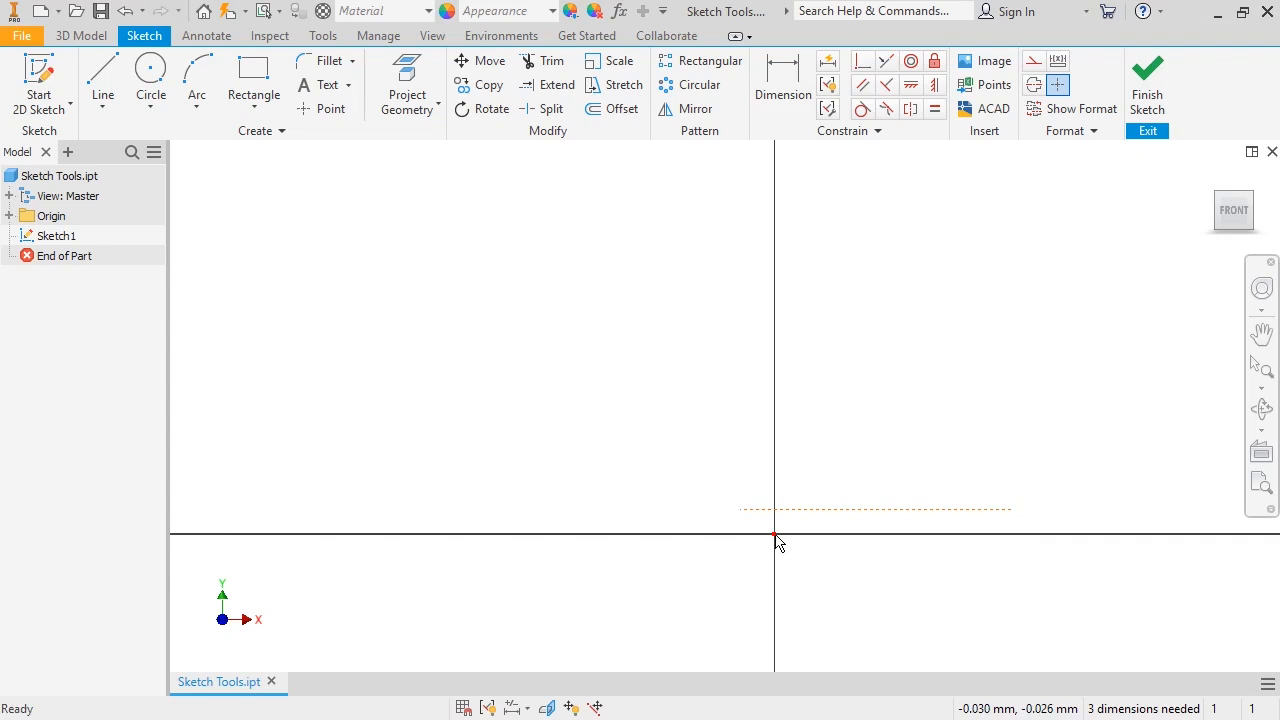
left_click(255, 110)
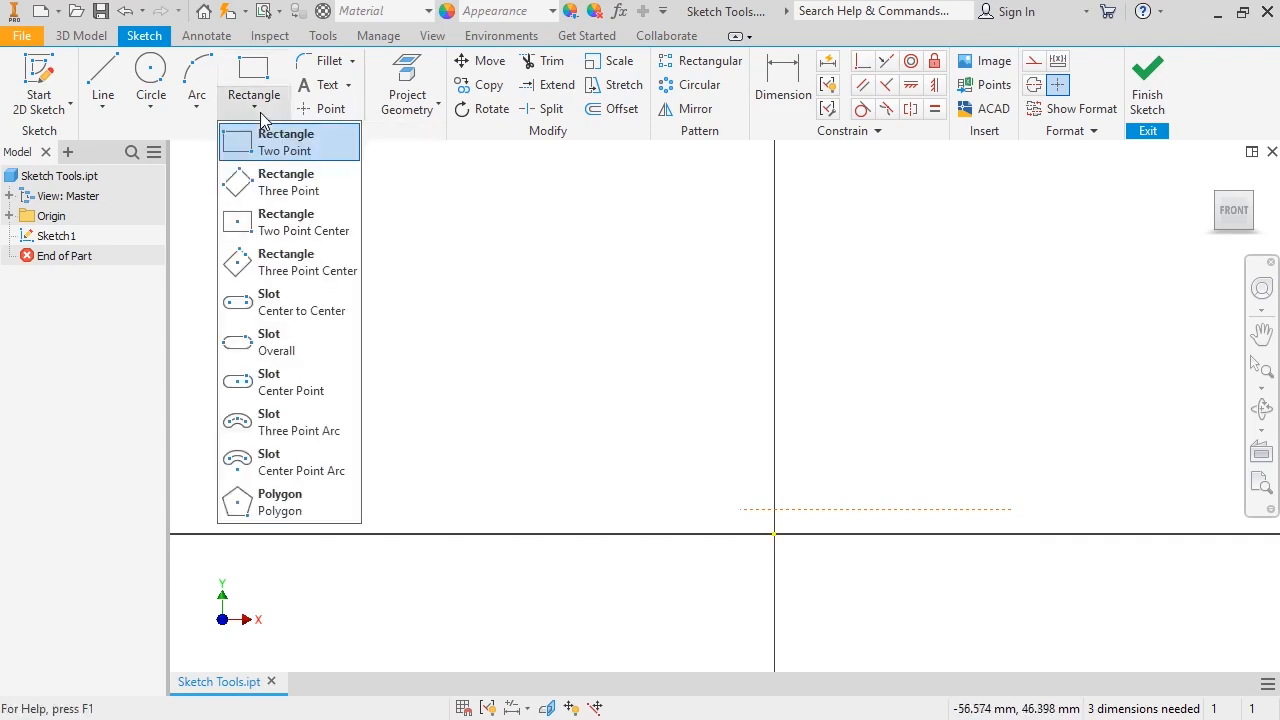
left_click(277, 505)
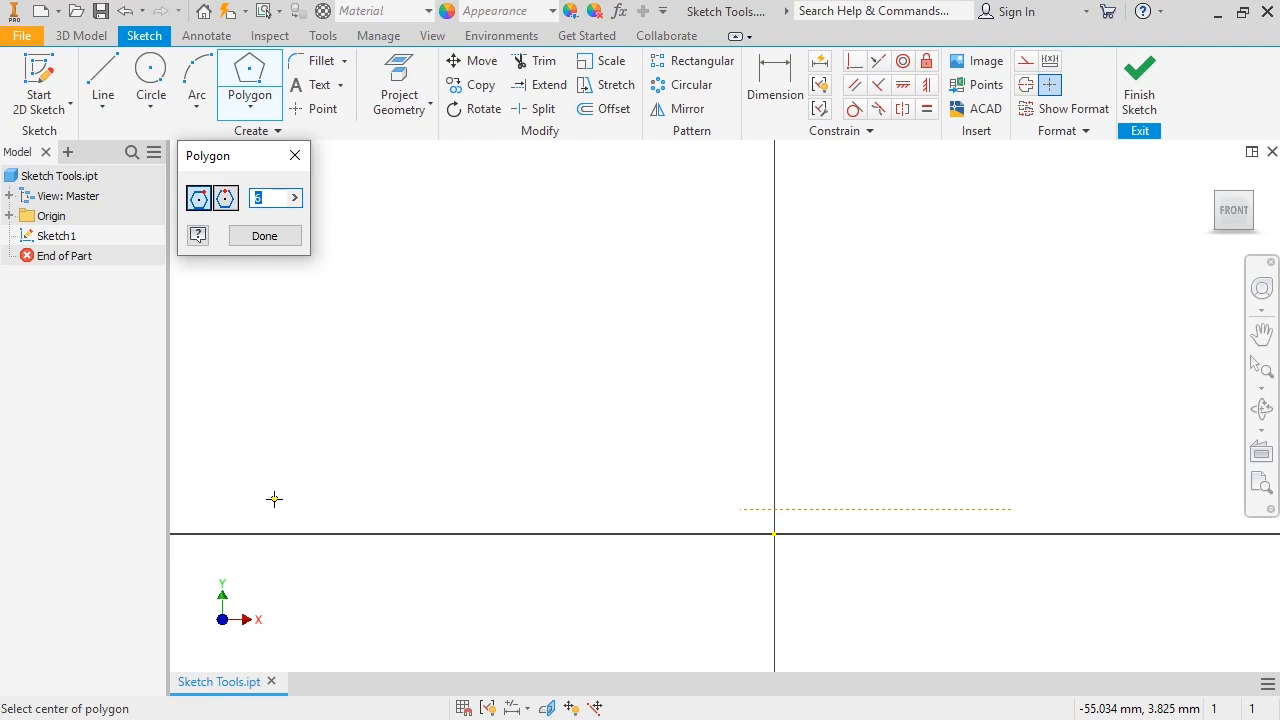
left_click(197, 200)
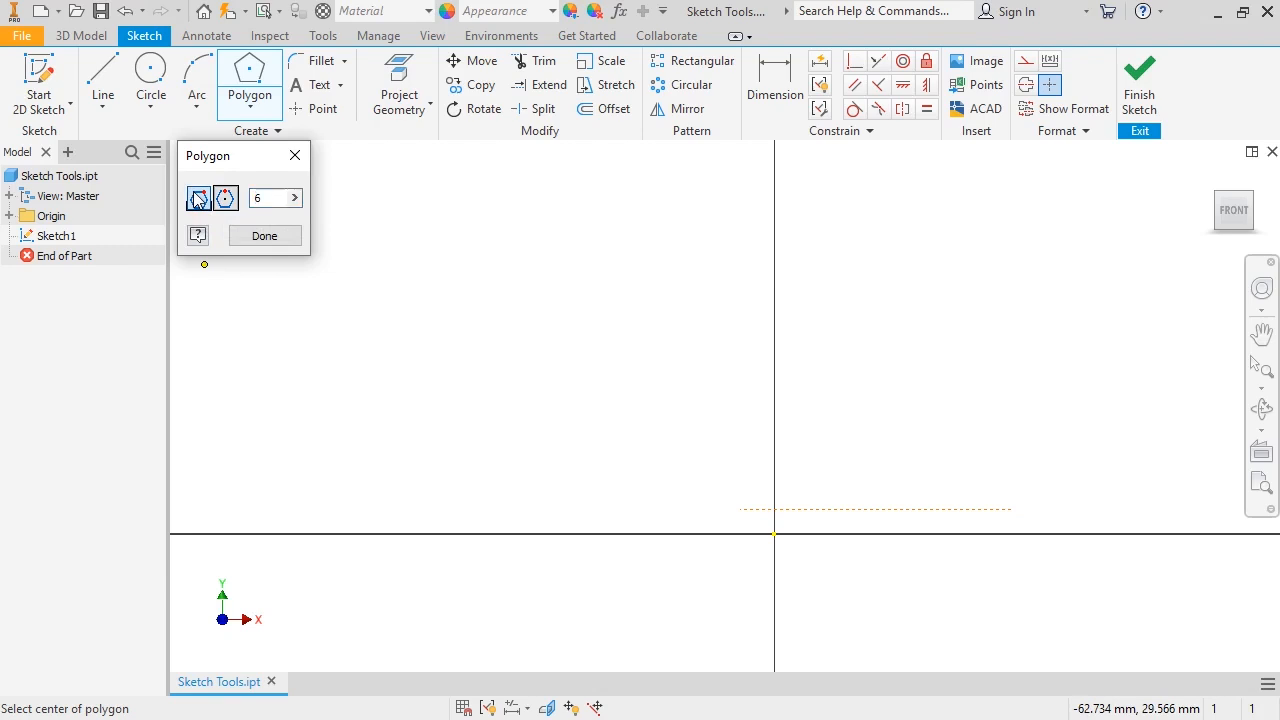
left_click(915, 433)
left_click(965, 331)
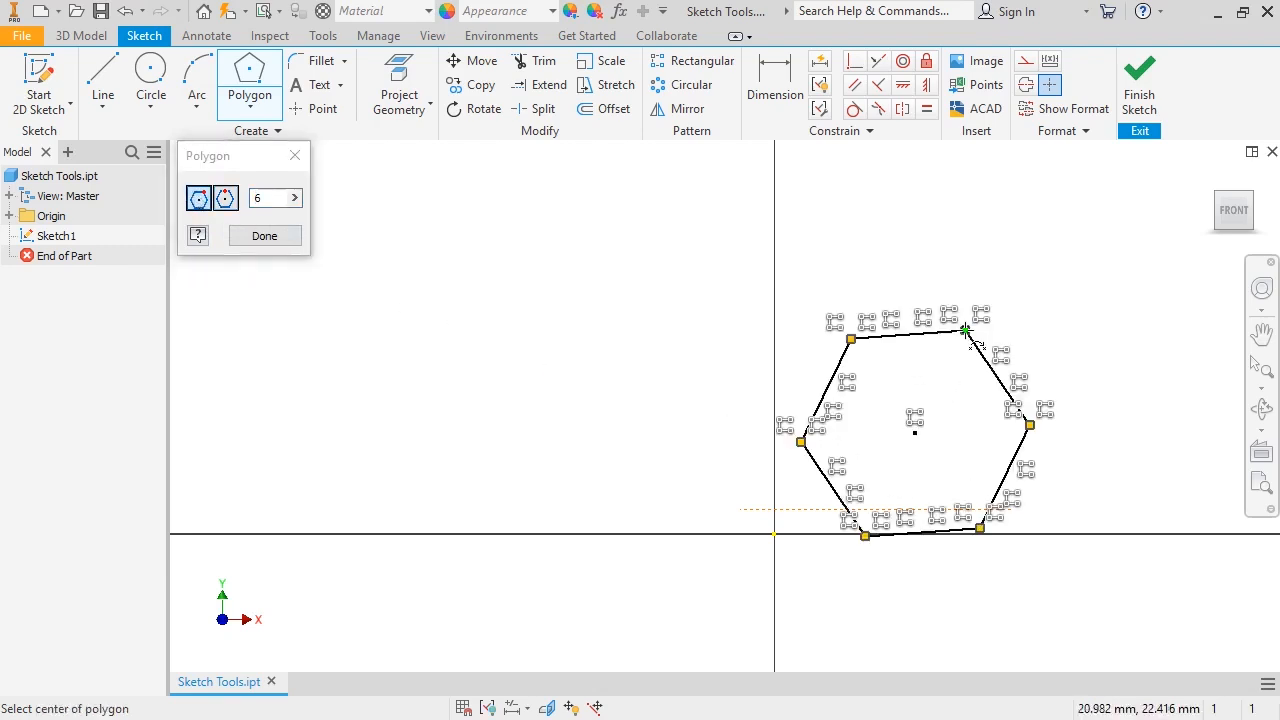
Draw a circumscribed six-sided polygon above and to the left of the origin, and end the Polygon command.
left_click(225, 200)
left_click(526, 450)
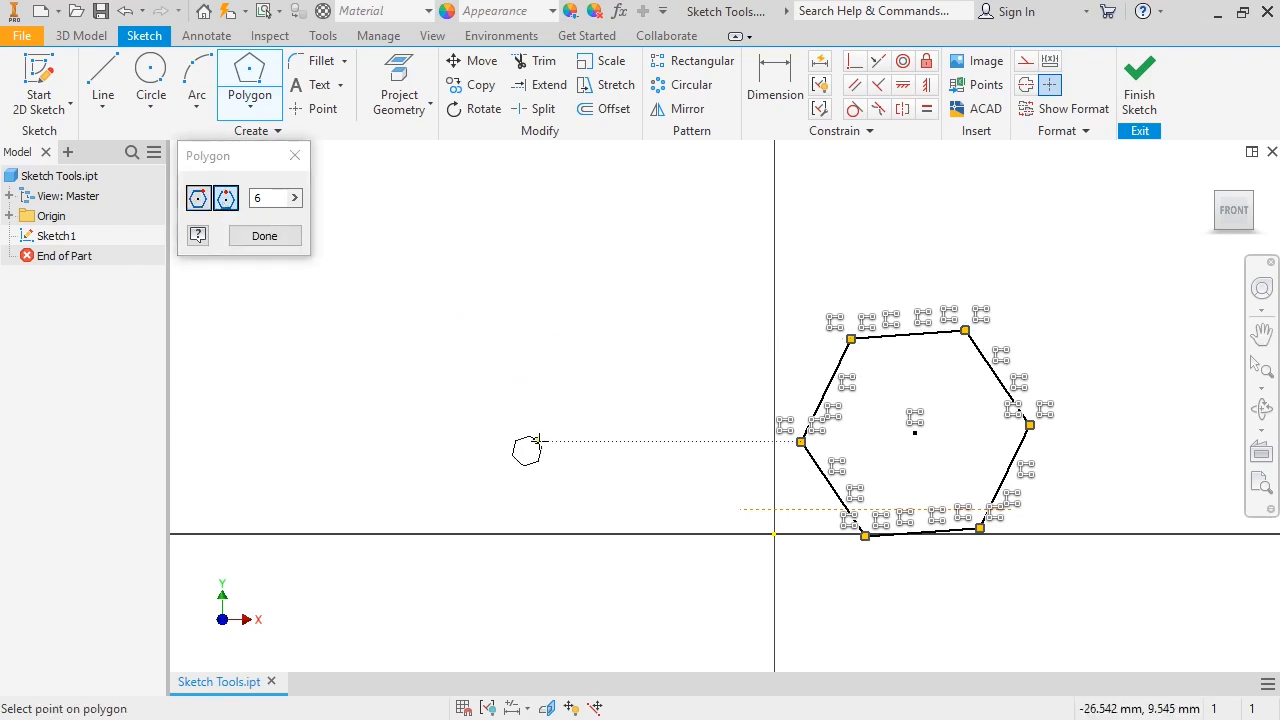
left_click(619, 396)
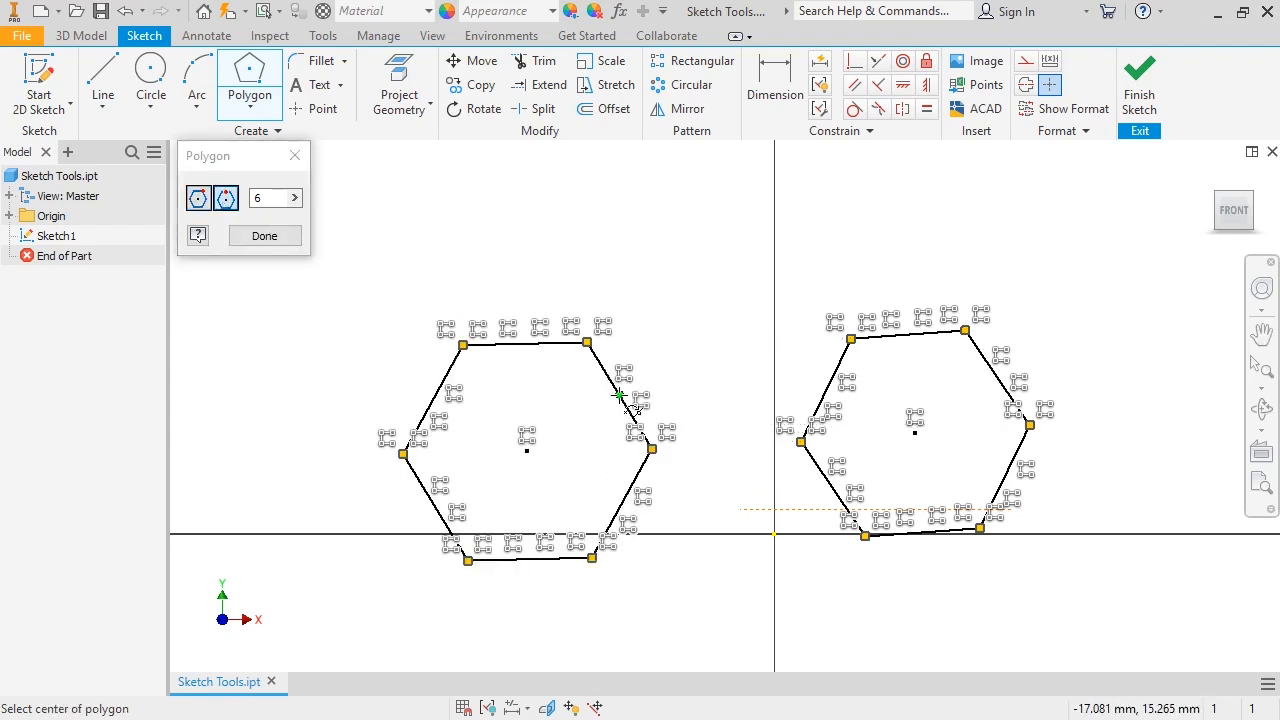
left_click(294, 156)
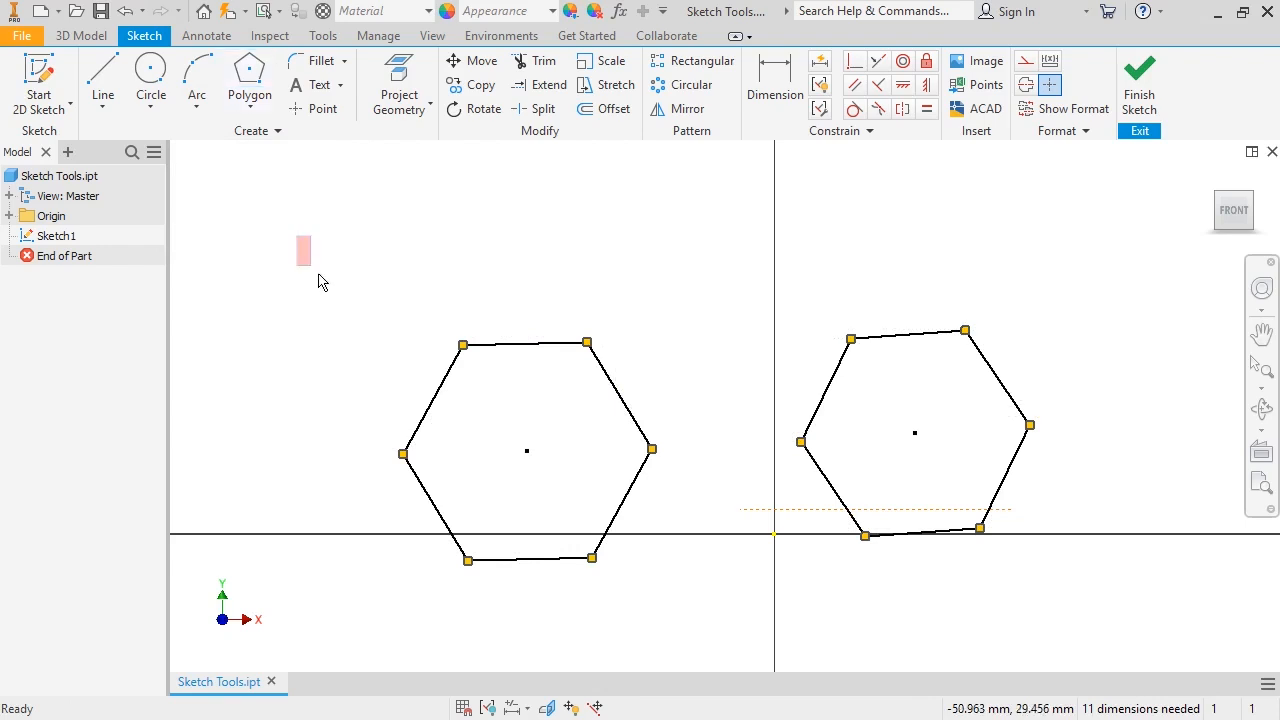
Delete both hexagons together with the leftover dashed horizontal line.
mouse_move(318, 281)
left_mouse_down()
mouse_move(891, 603)
mouse_move(1040, 643)
left_mouse_up()
key("Delete")
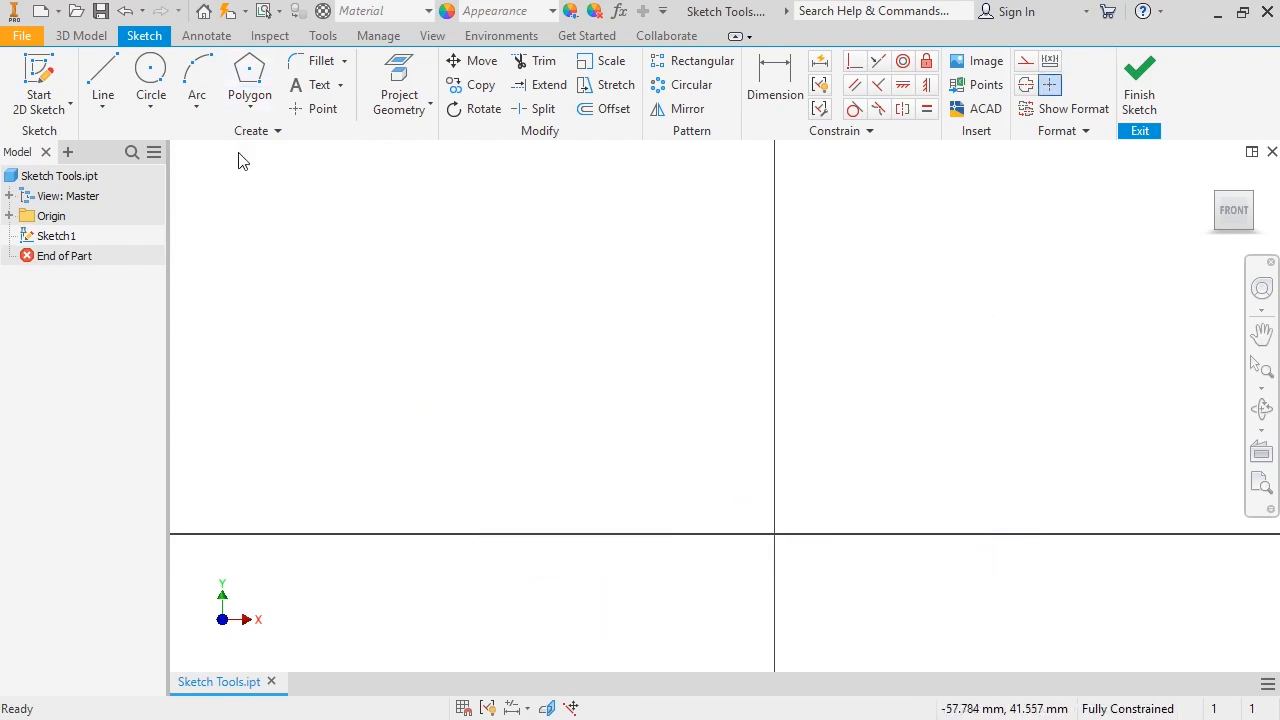
Draw a circle about 15 mm in radius centred on the origin, and end the Circle command.
left_click(151, 72)
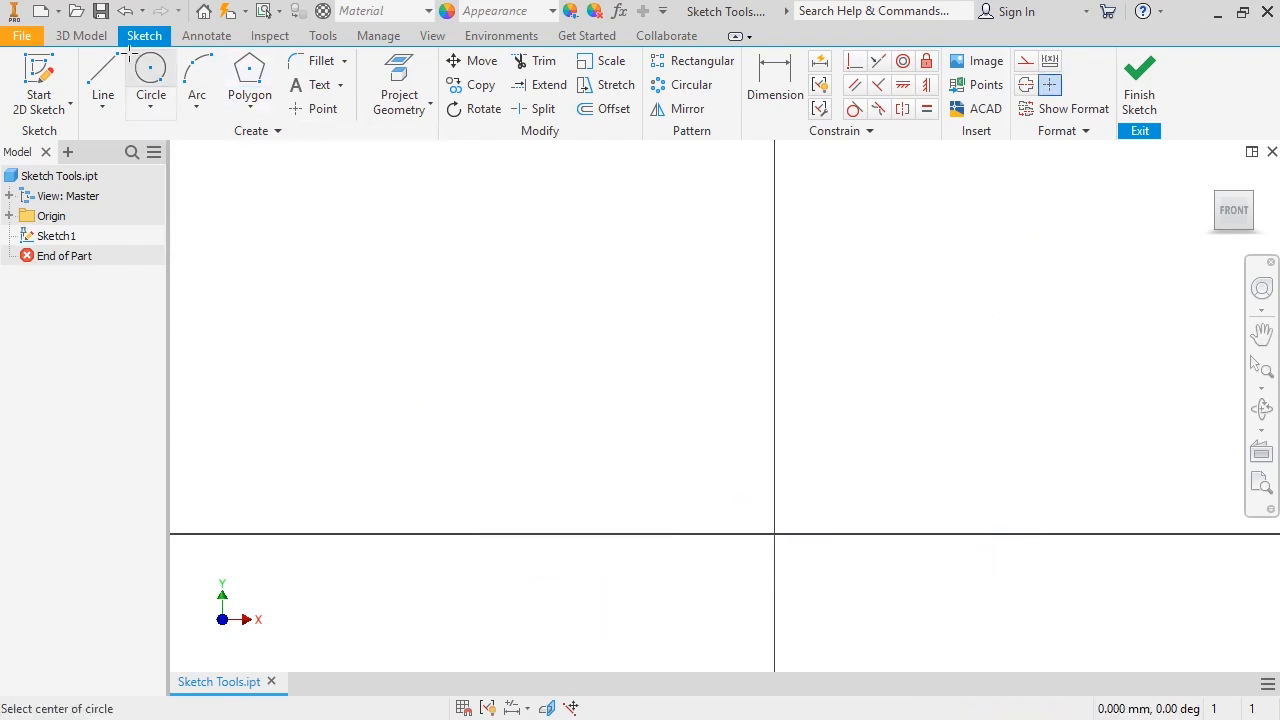
left_click(774, 534)
left_click(860, 426)
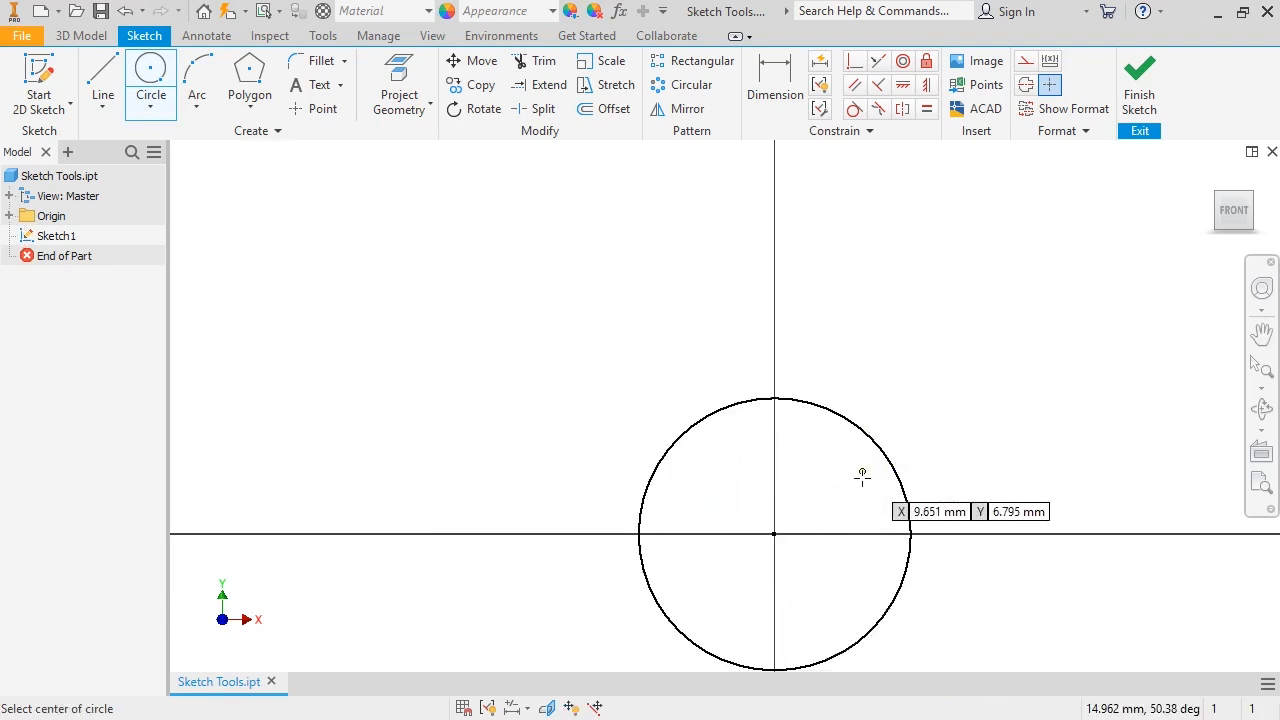
middle_click_drag(857, 583, 846, 480)
key("Escape")
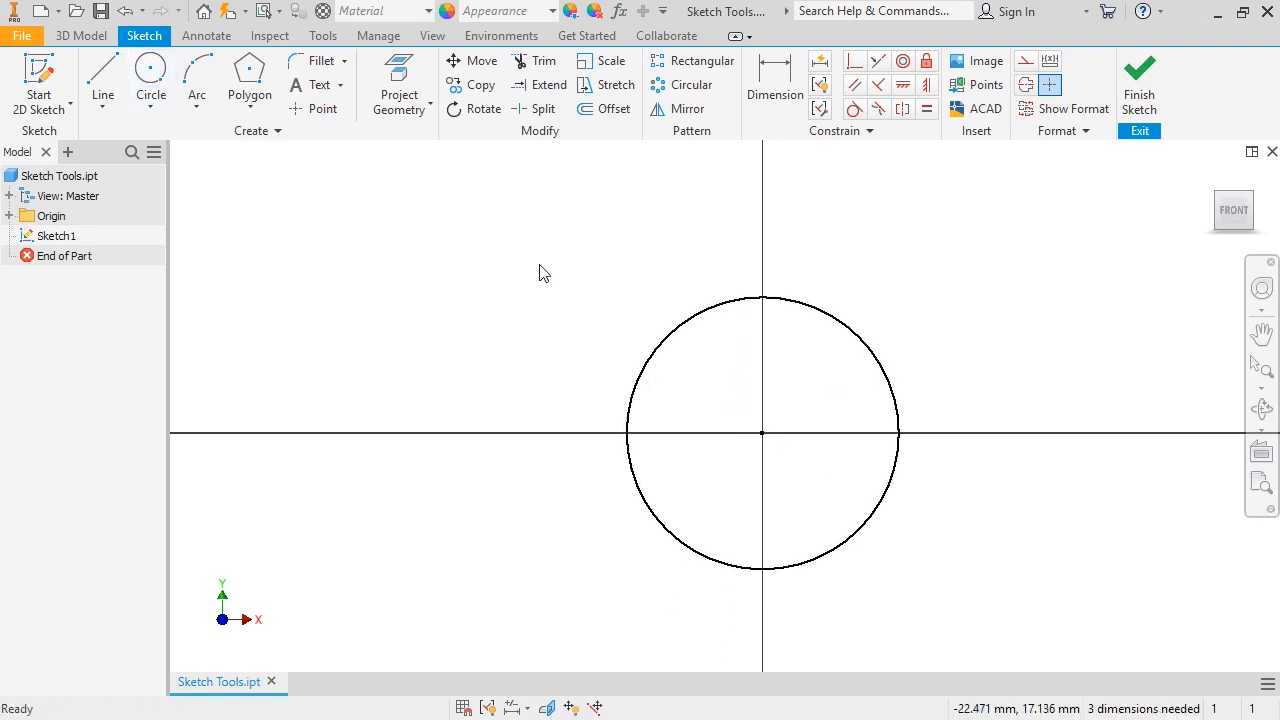
Try a circumscribed six-sided polygon centred on the origin and sized to the circle.
left_click(249, 112)
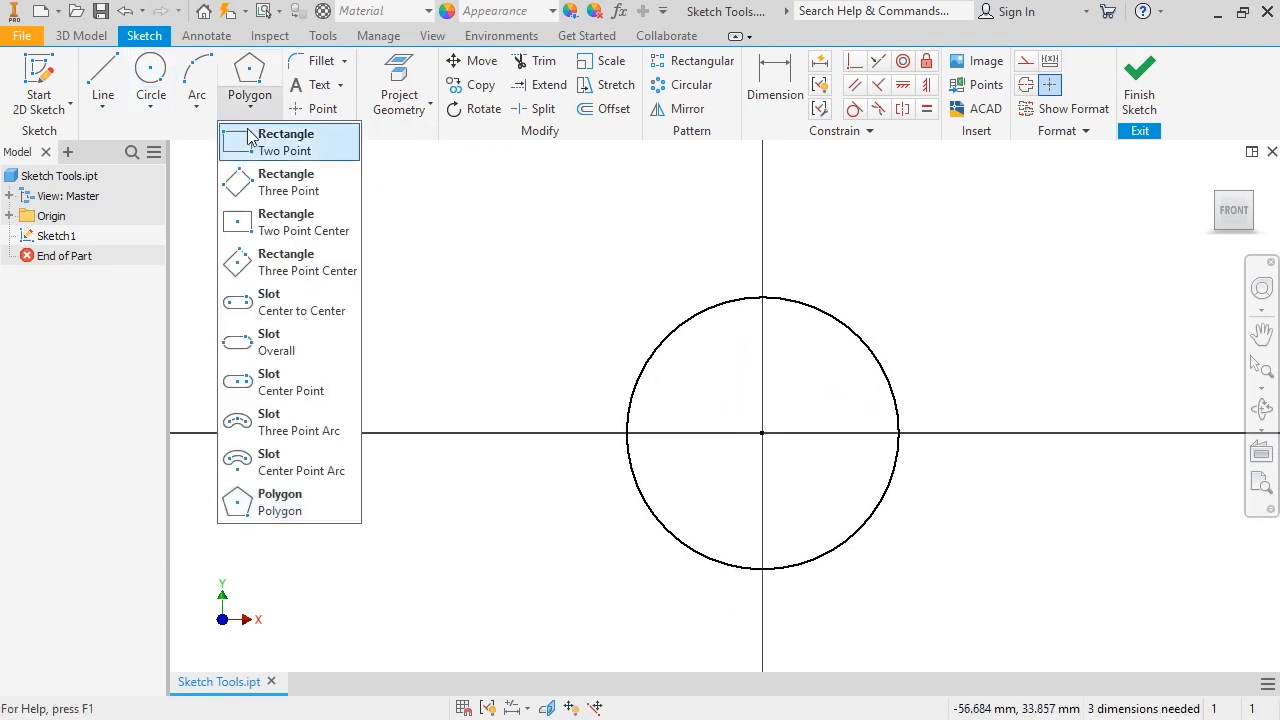
left_click(284, 500)
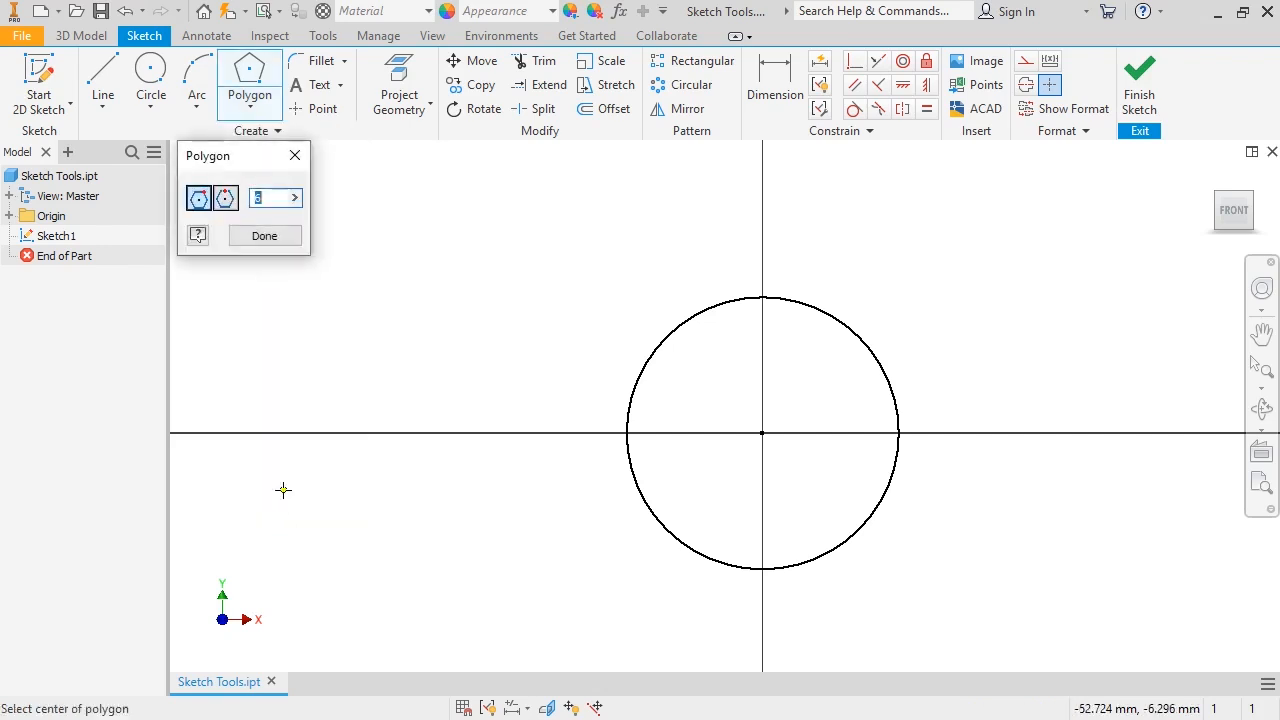
left_click(224, 200)
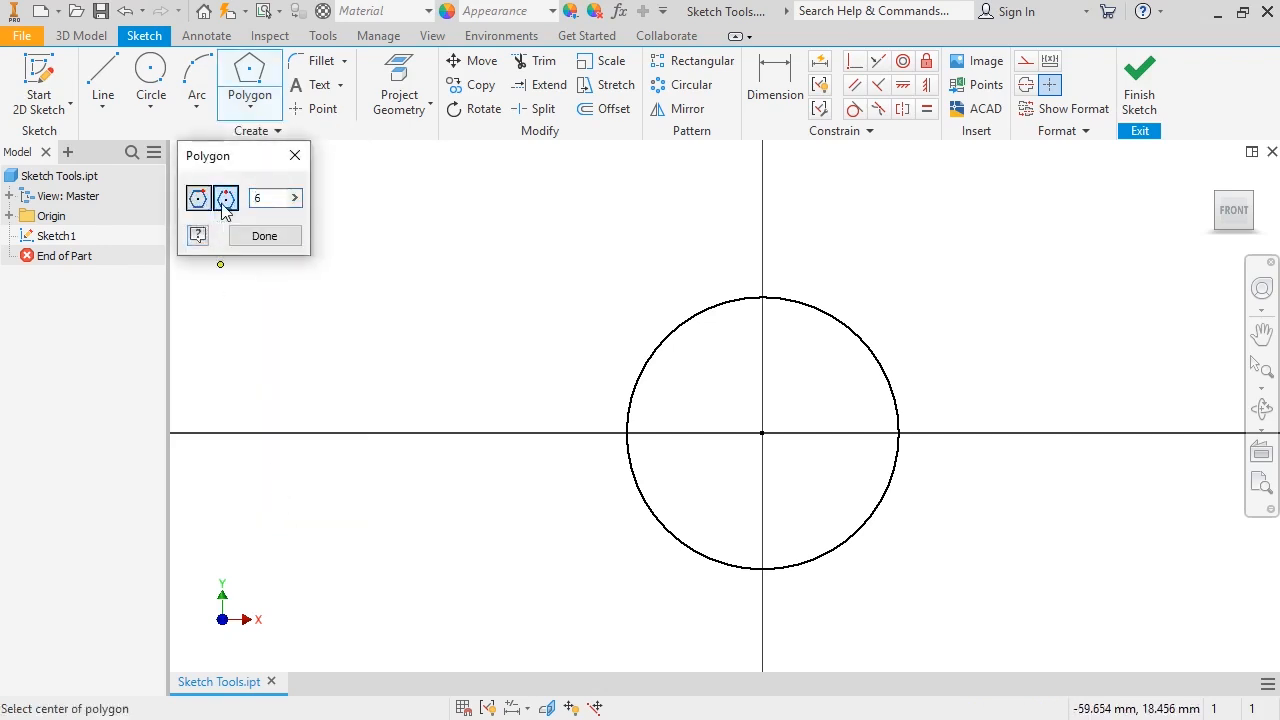
left_click(763, 433)
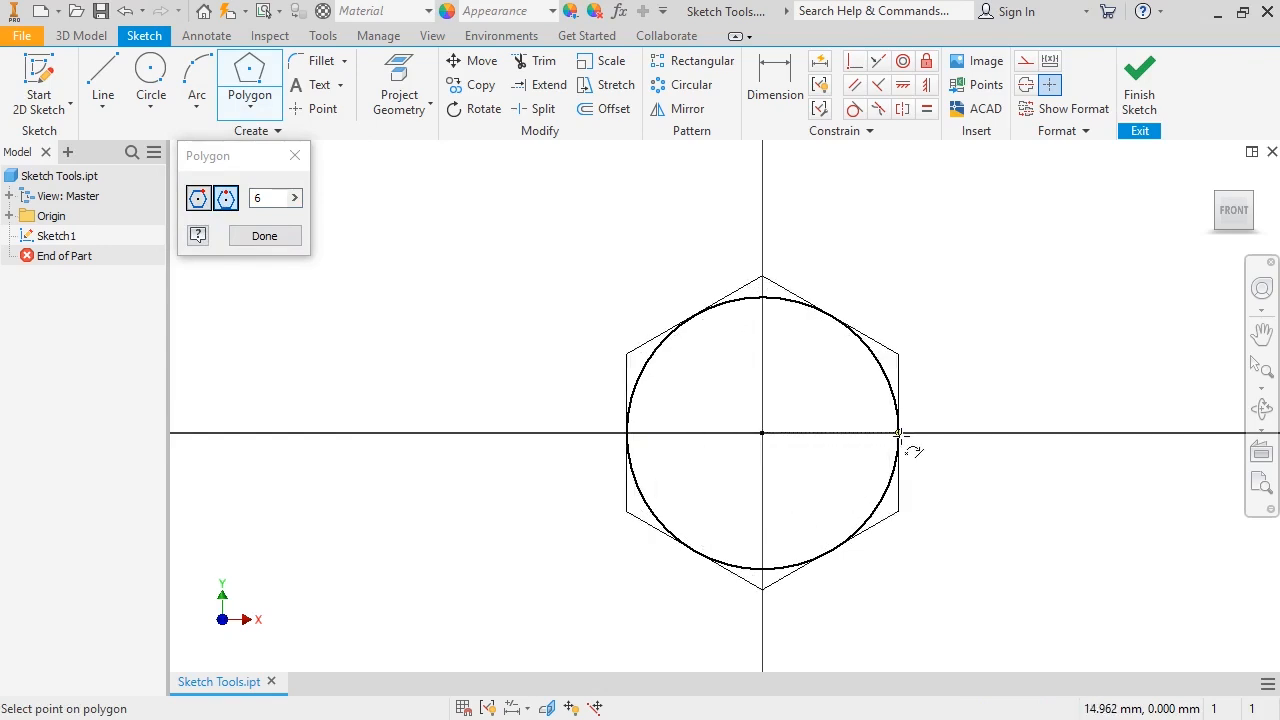
key("Escape")
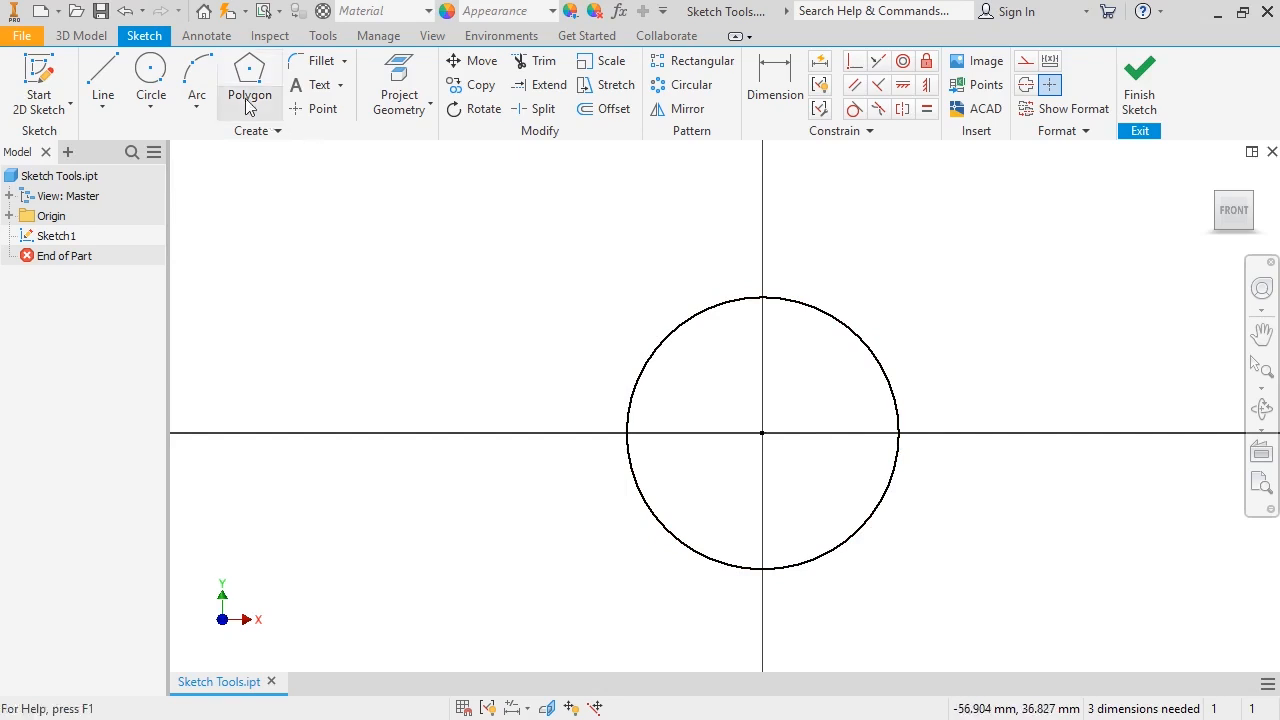
Draw an inscribed polygon with 6 sides centred on the origin, with one vertex where the circle crosses the positive X axis.
left_click(250, 106)
left_click(275, 502)
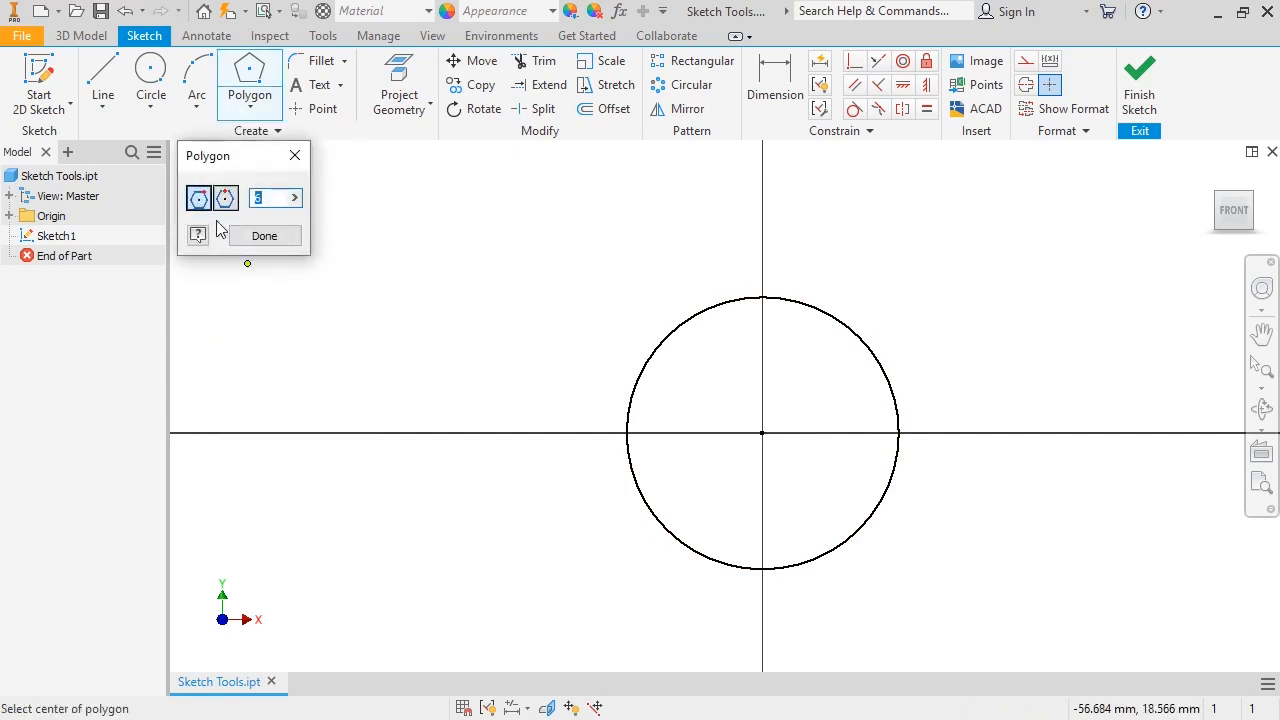
type("6")
left_click(762, 433)
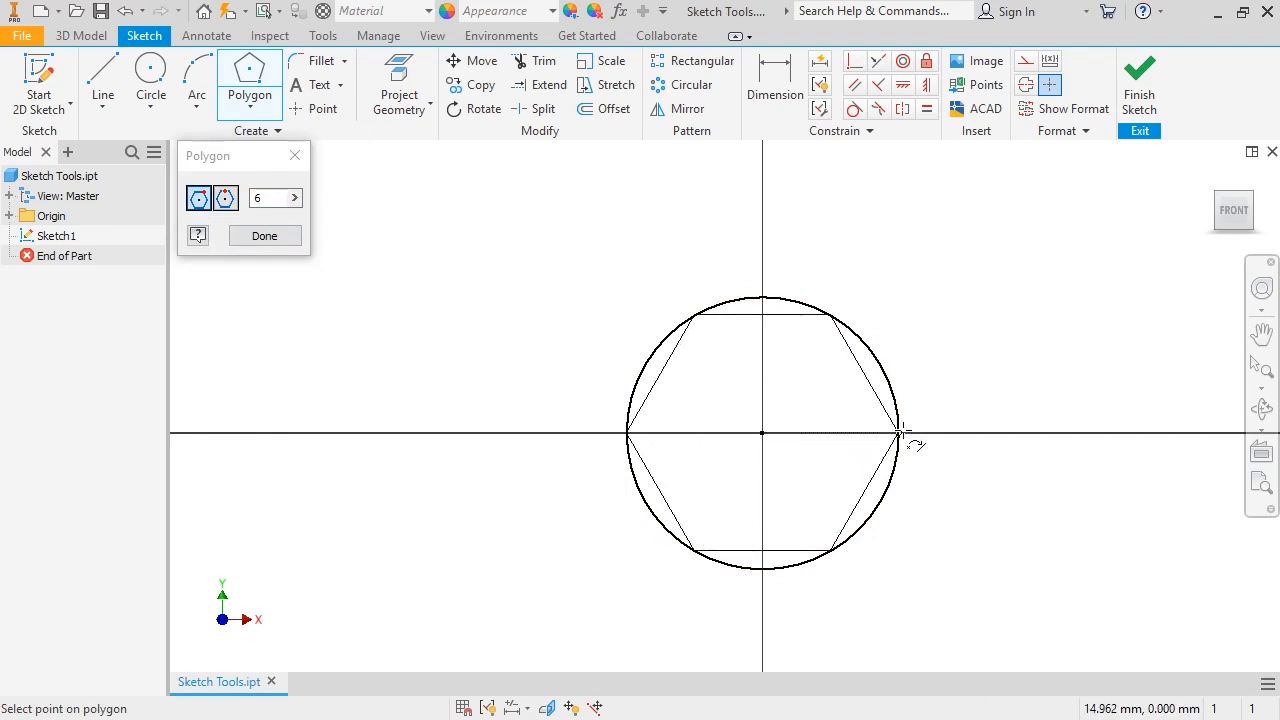
left_click(899, 433)
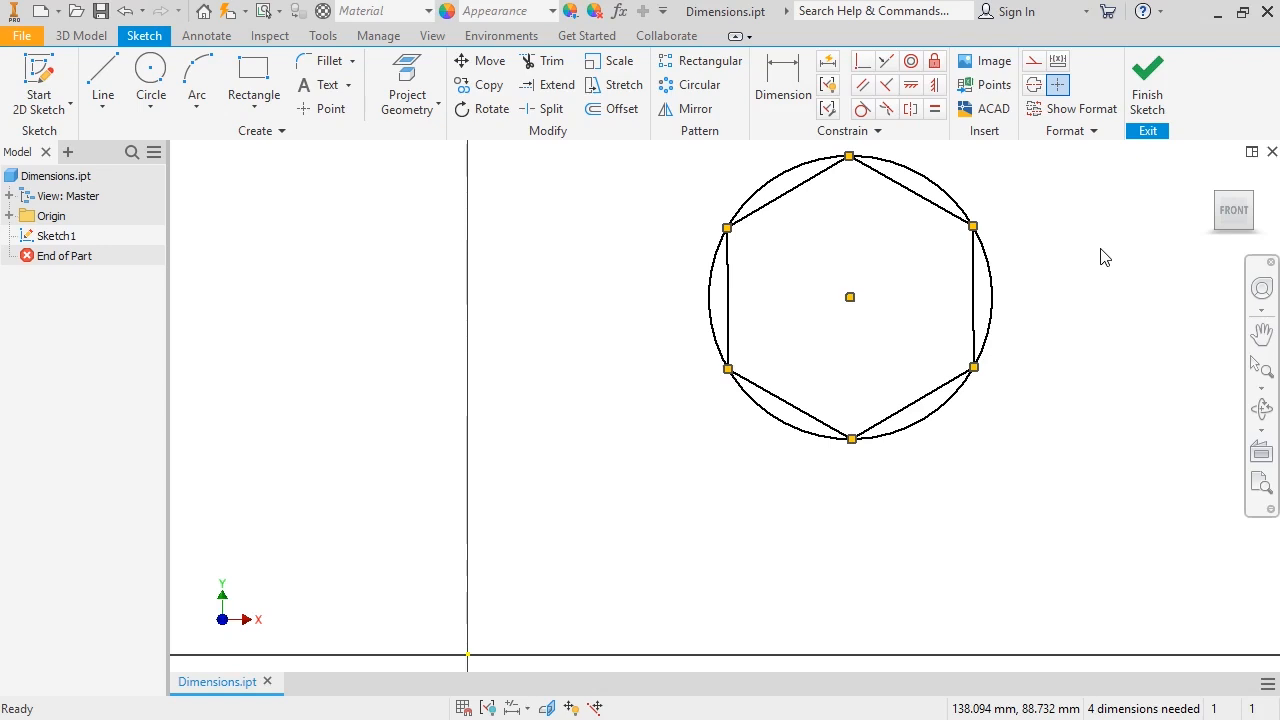
In Dimensions.ipt, freely shift and resize the undimensioned circle with its inscribed hexagon using the circle's edge and centre.
mouse_move(992, 296)
left_mouse_down()
mouse_move(1040, 307)
mouse_move(1008, 260)
mouse_move(1006, 314)
mouse_move(991, 297)
left_mouse_up()
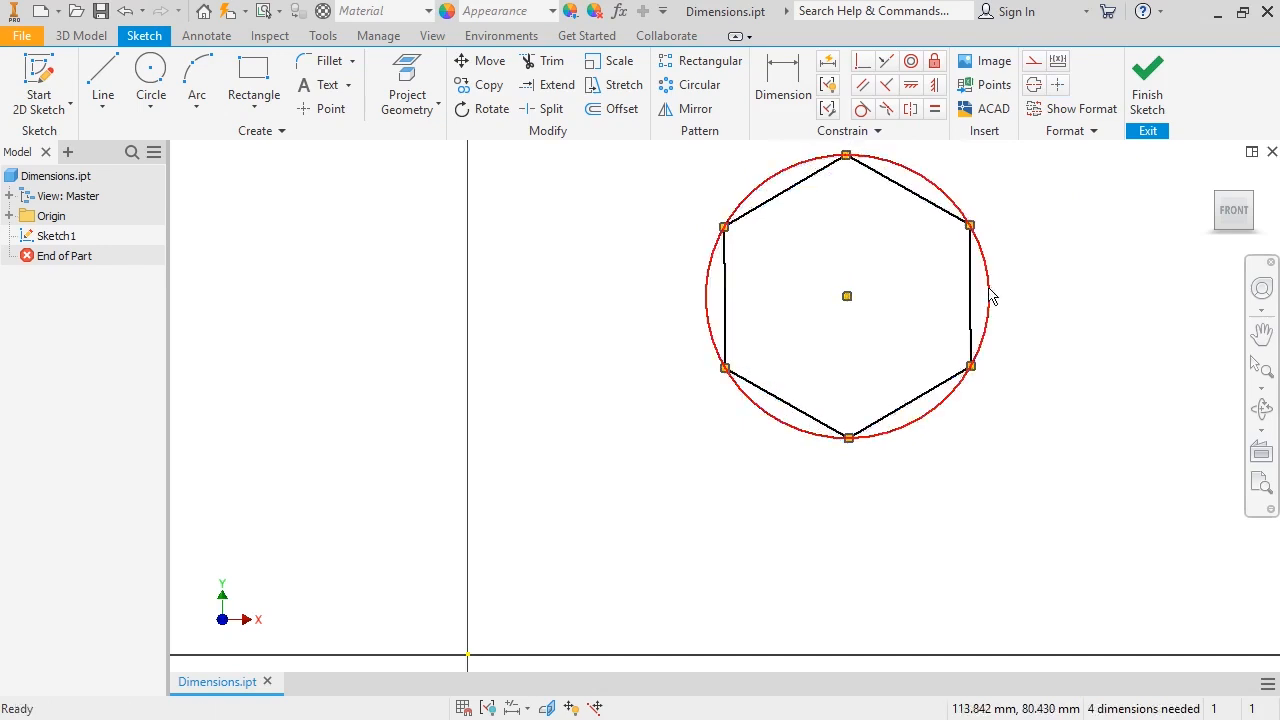
mouse_move(856, 305)
left_mouse_down()
mouse_move(943, 329)
mouse_move(1000, 320)
mouse_move(849, 303)
mouse_move(853, 313)
left_mouse_up()
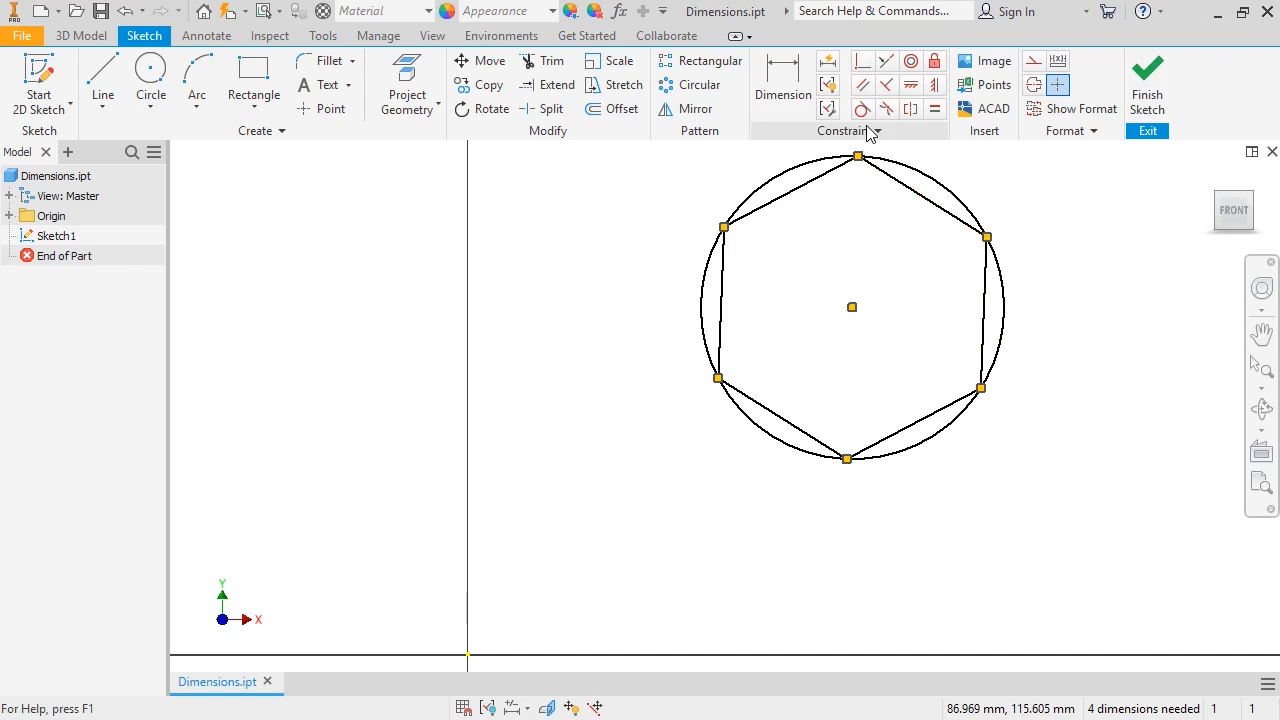
Dimension the circle's diameter as 60 mm, and shift the circle with its hexagon slightly by the centre point.
left_click(785, 105)
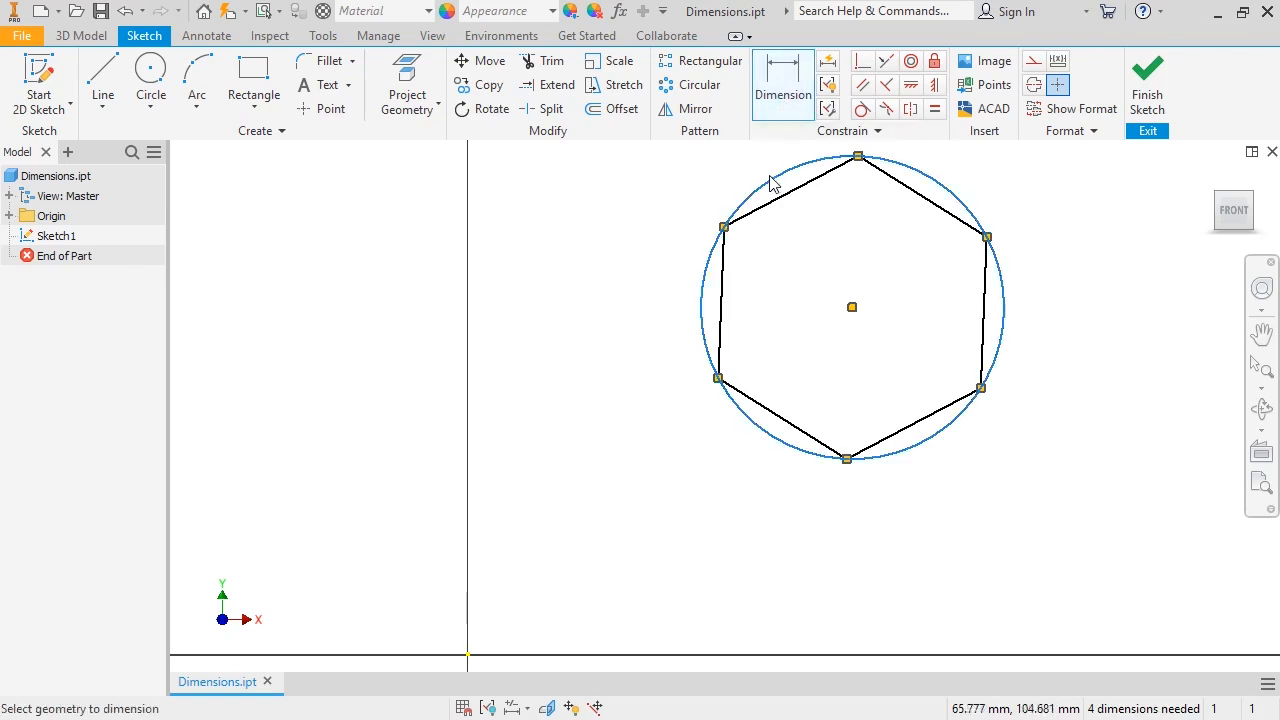
left_click(771, 183)
left_click(729, 183)
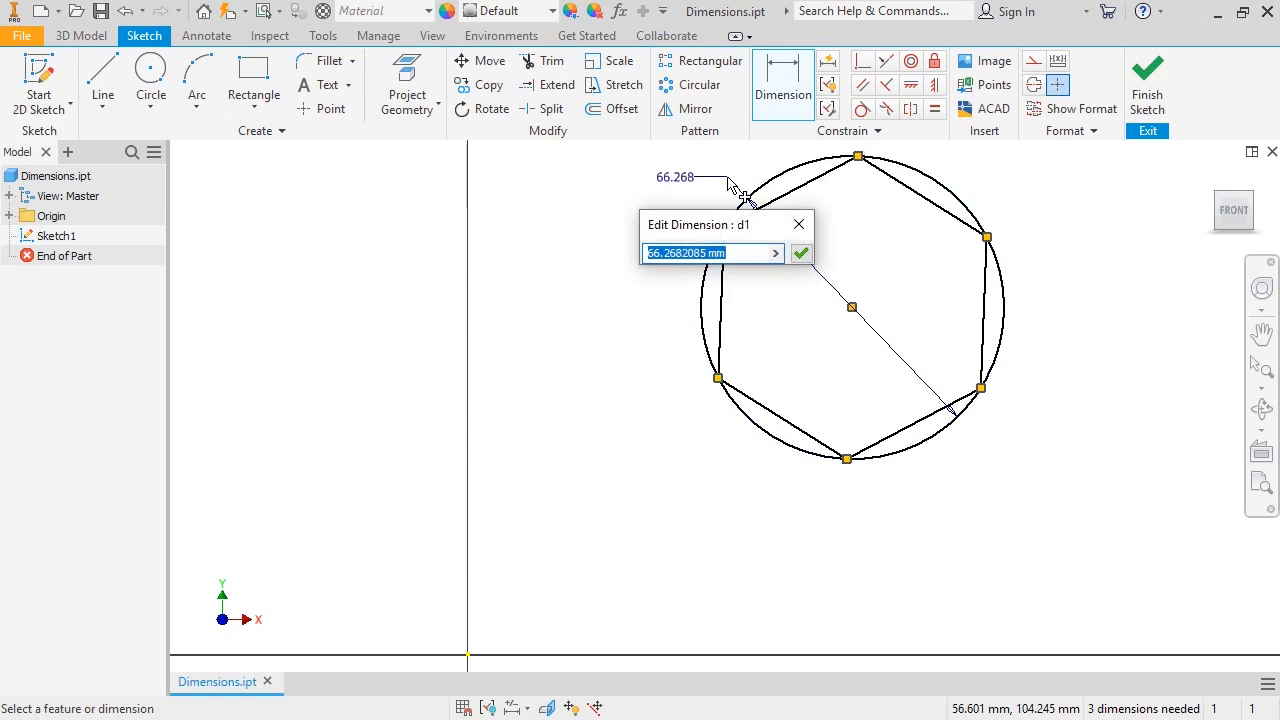
type("60")
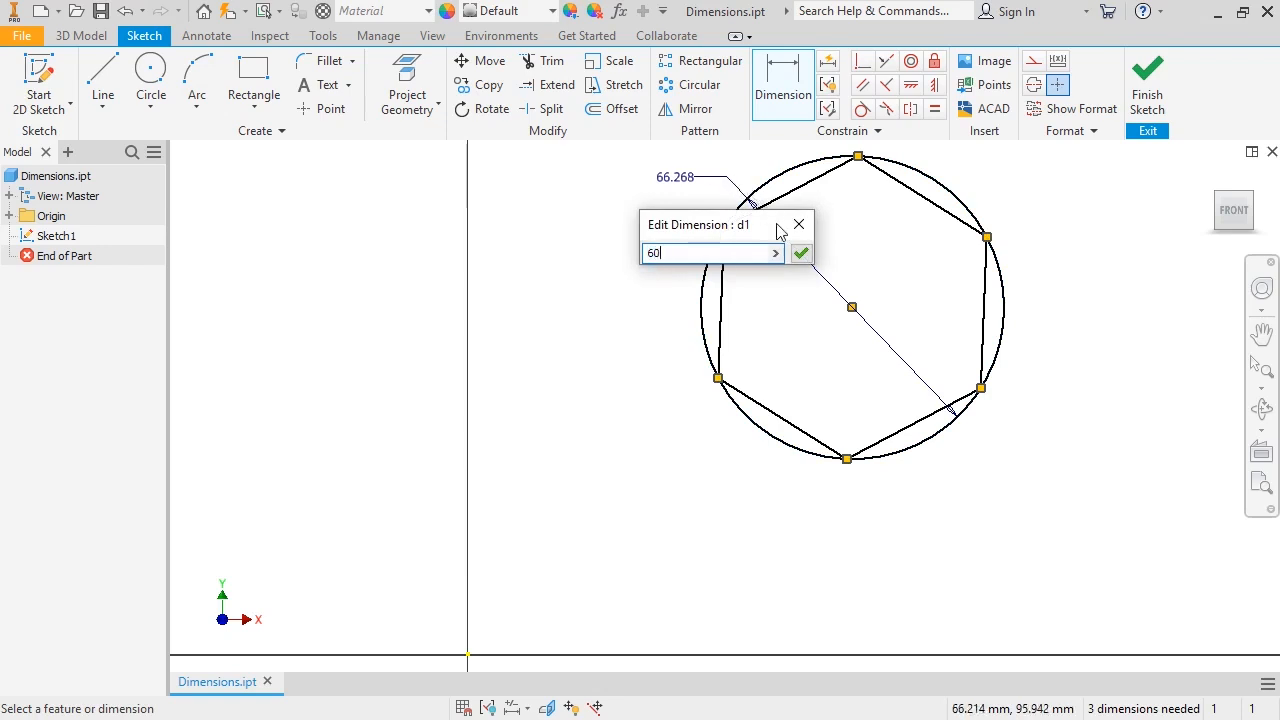
left_click(800, 253)
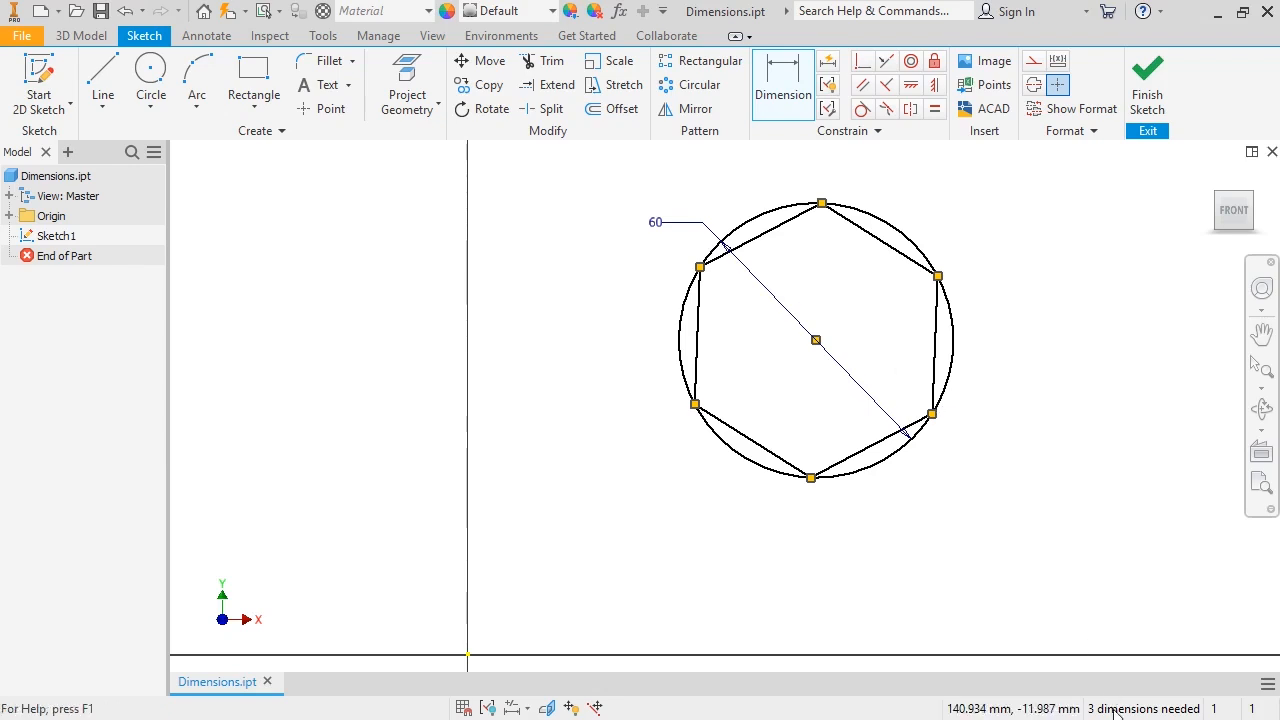
key("Escape")
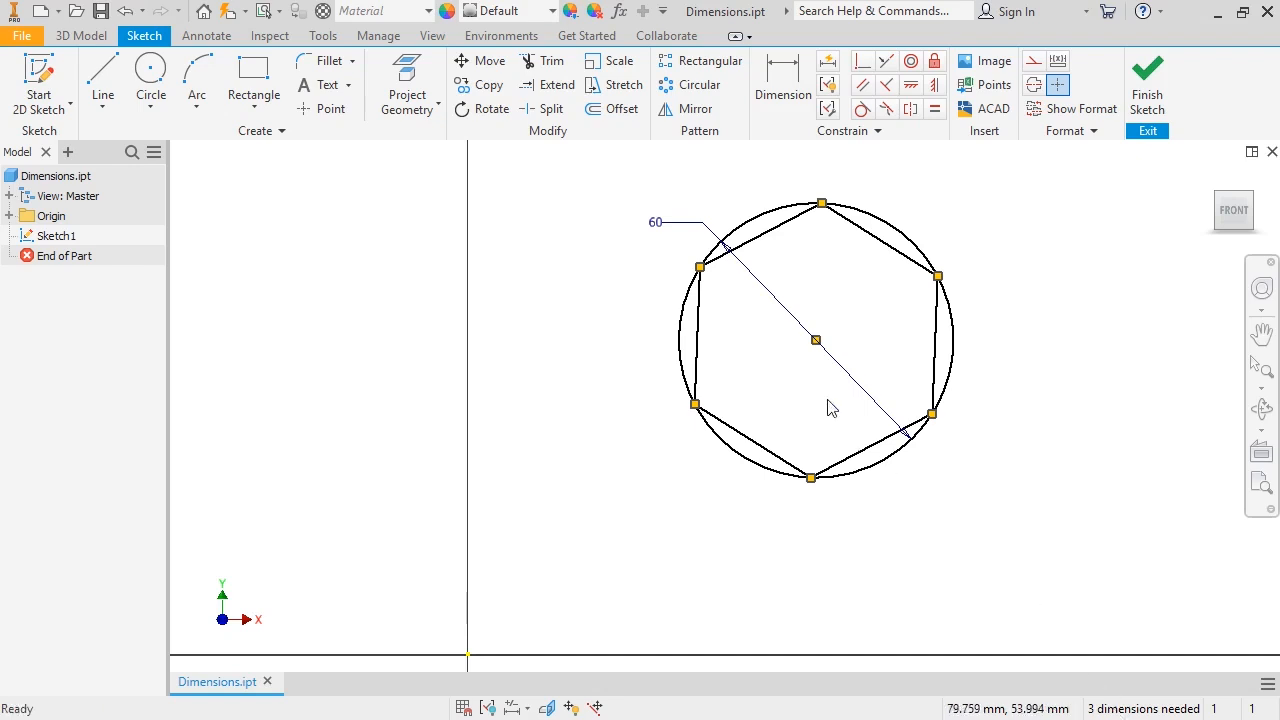
mouse_move(816, 340)
left_mouse_down()
mouse_move(1014, 350)
mouse_move(631, 314)
mouse_move(789, 249)
mouse_move(846, 283)
mouse_move(861, 405)
mouse_move(840, 391)
mouse_move(830, 338)
left_mouse_up()
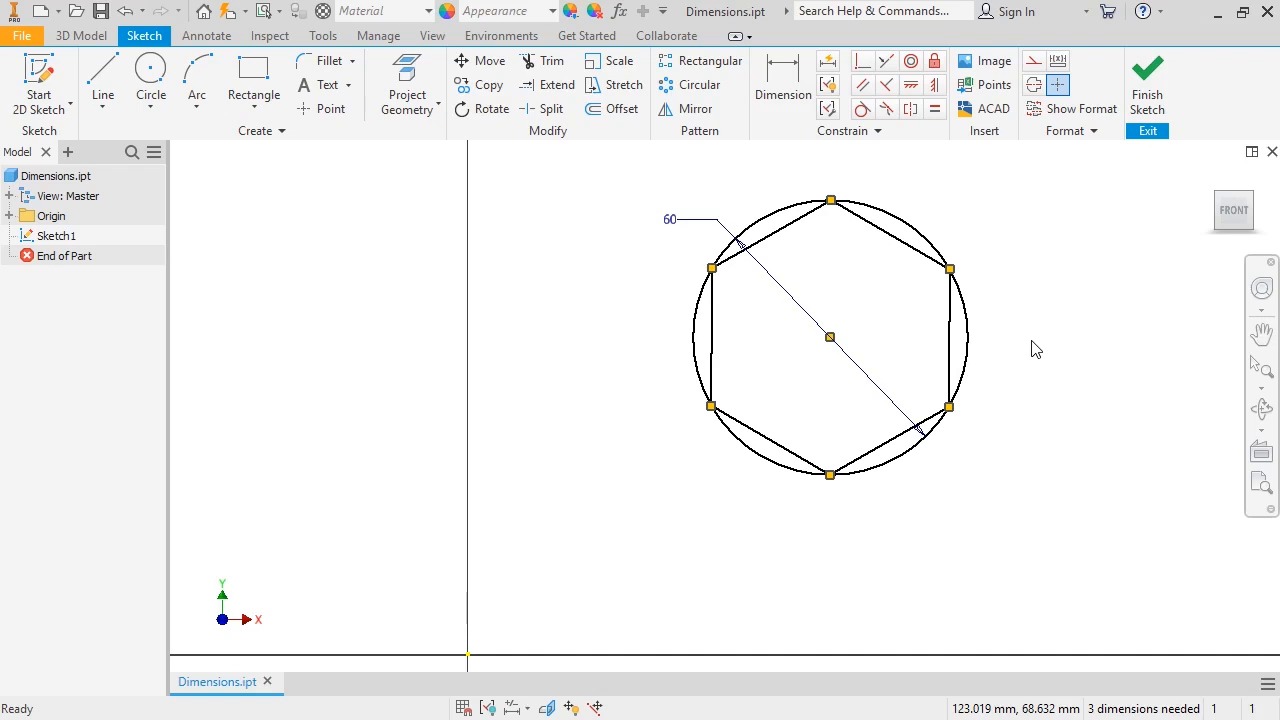
Add an aligned 80 mm dimension between the hexagon's lowest vertex and the origin, and nudge the circle by its centre point.
key("d")
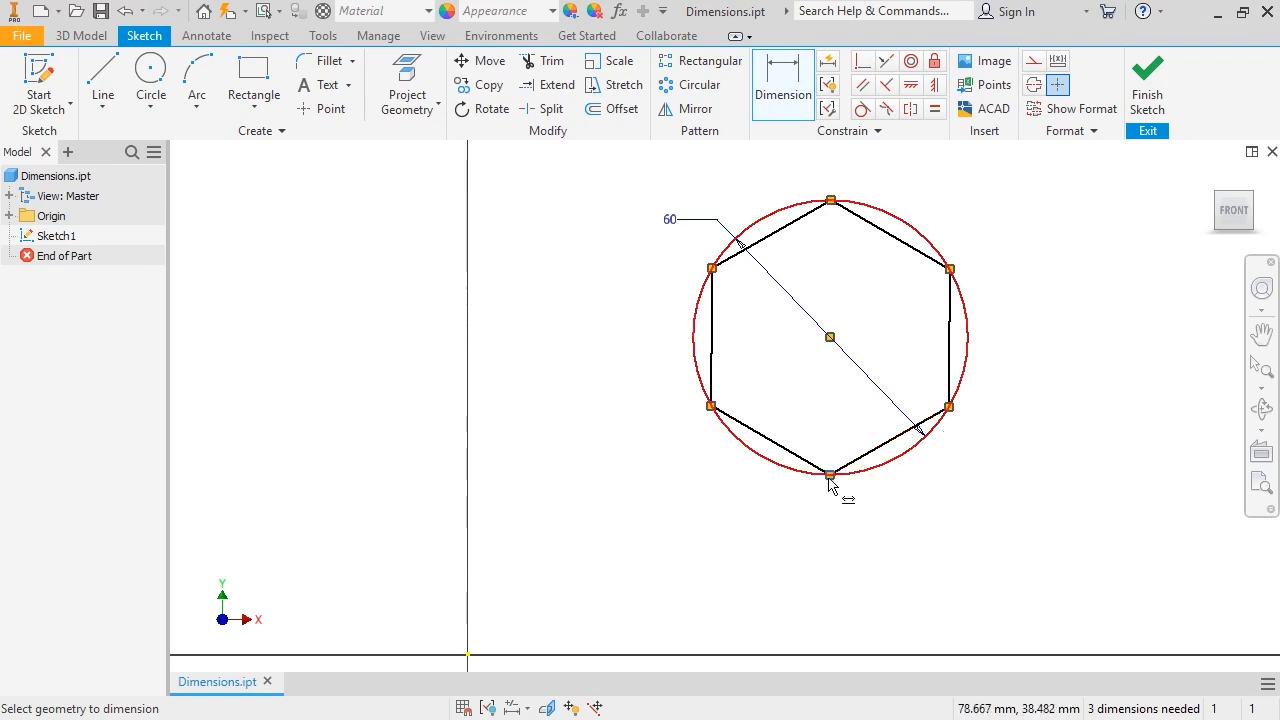
left_click(468, 655)
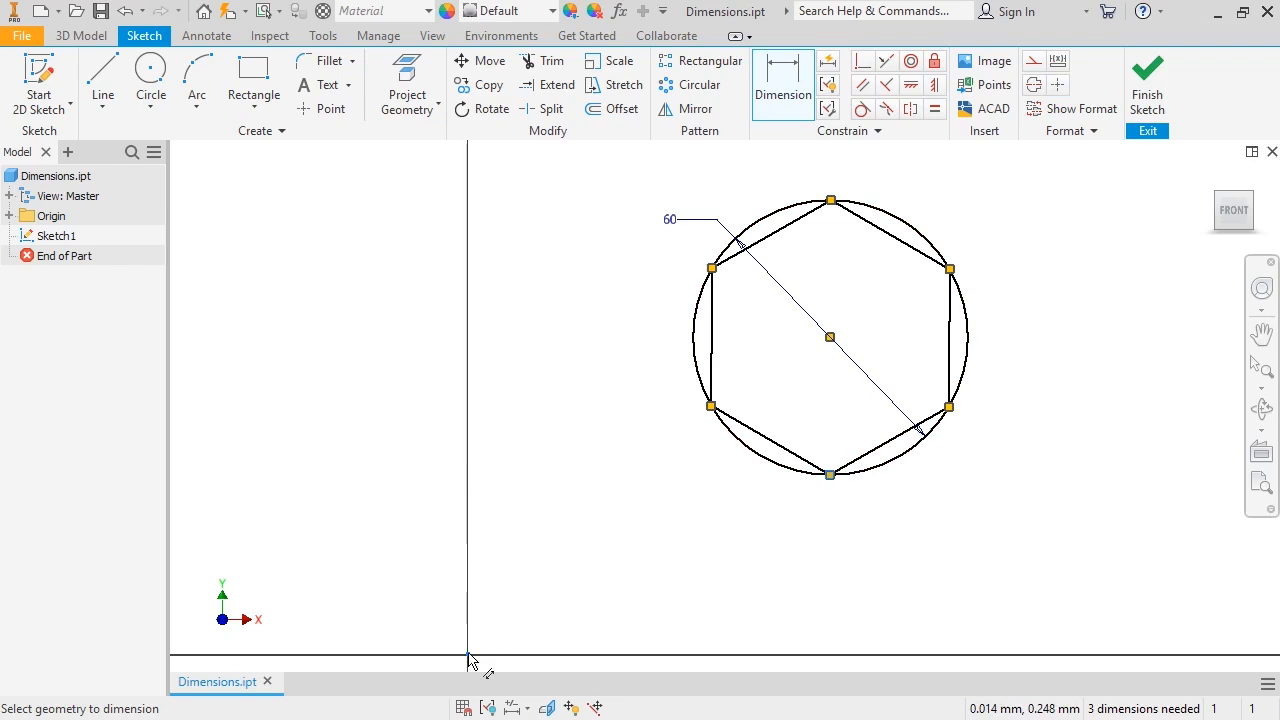
left_click(469, 656)
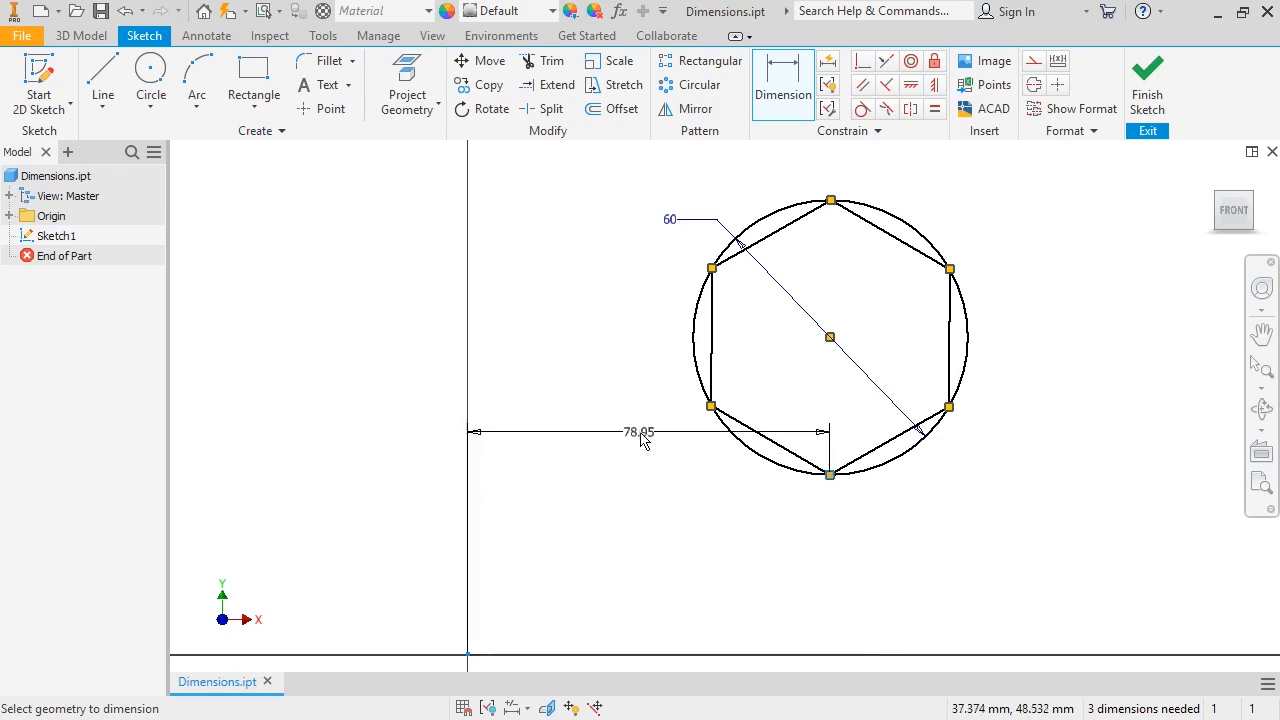
key("Escape")
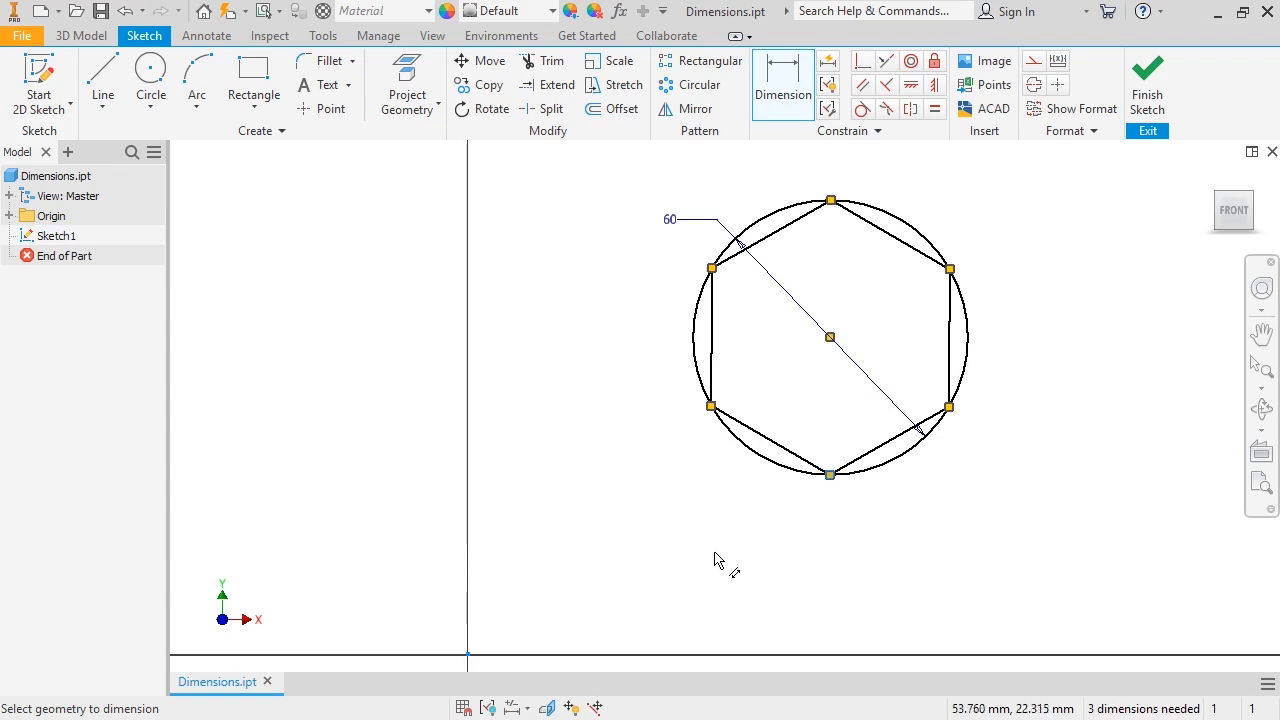
right_click(715, 560)
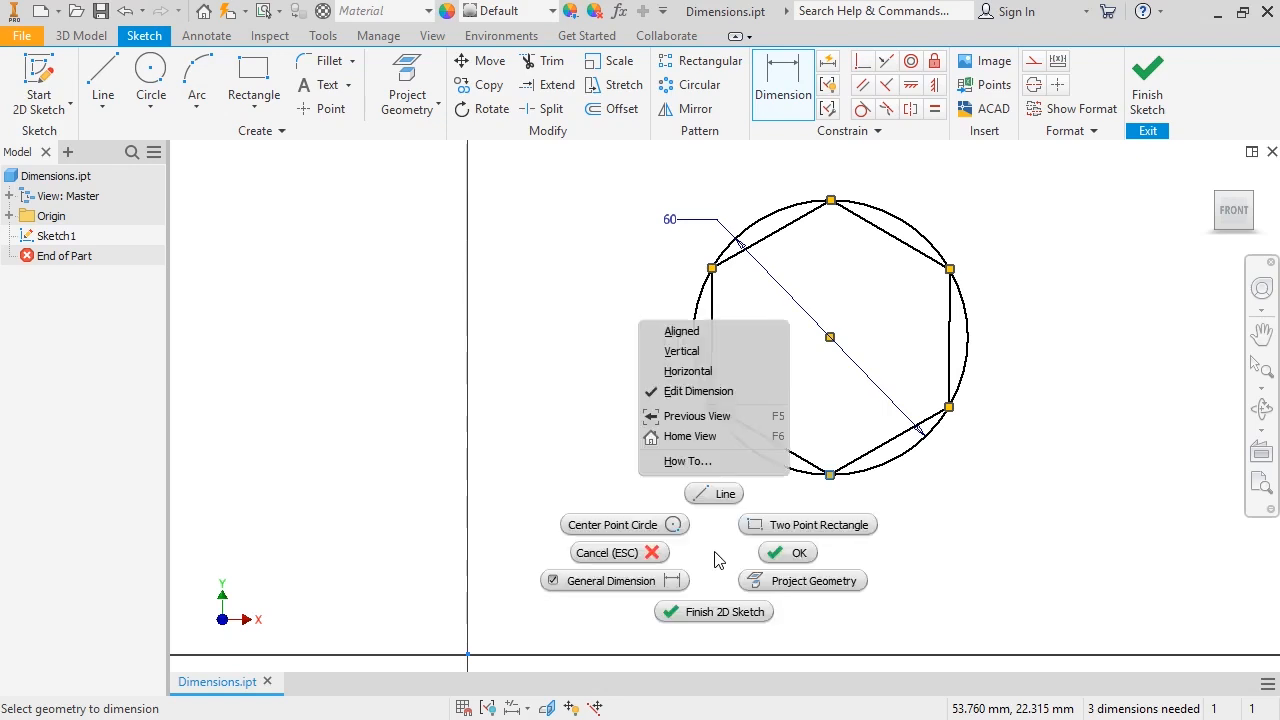
left_click(707, 332)
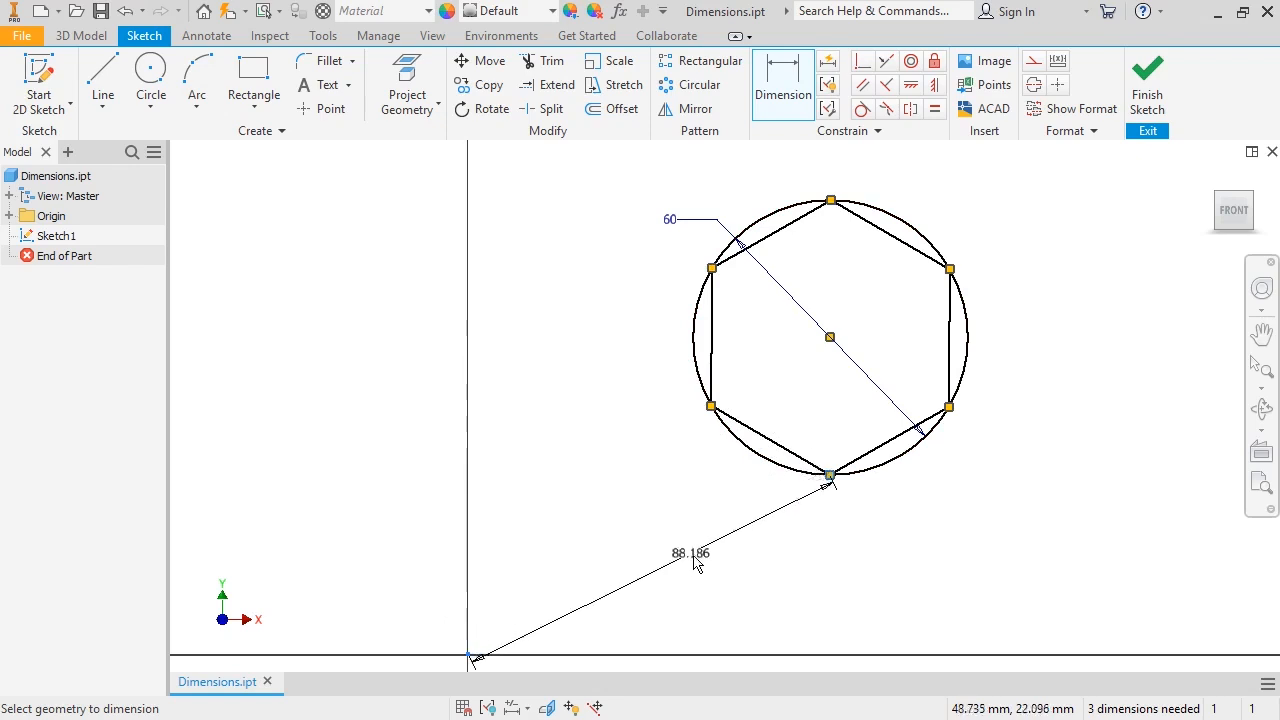
left_click(719, 585)
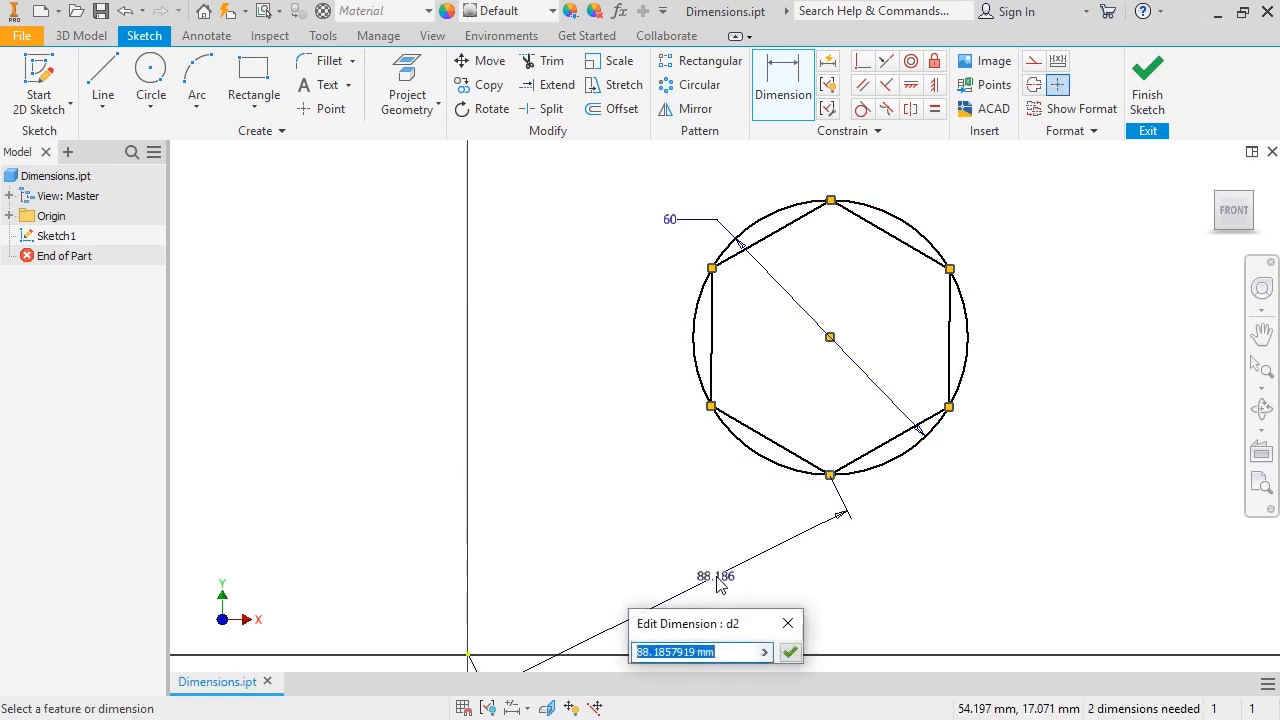
type("80")
key("Return")
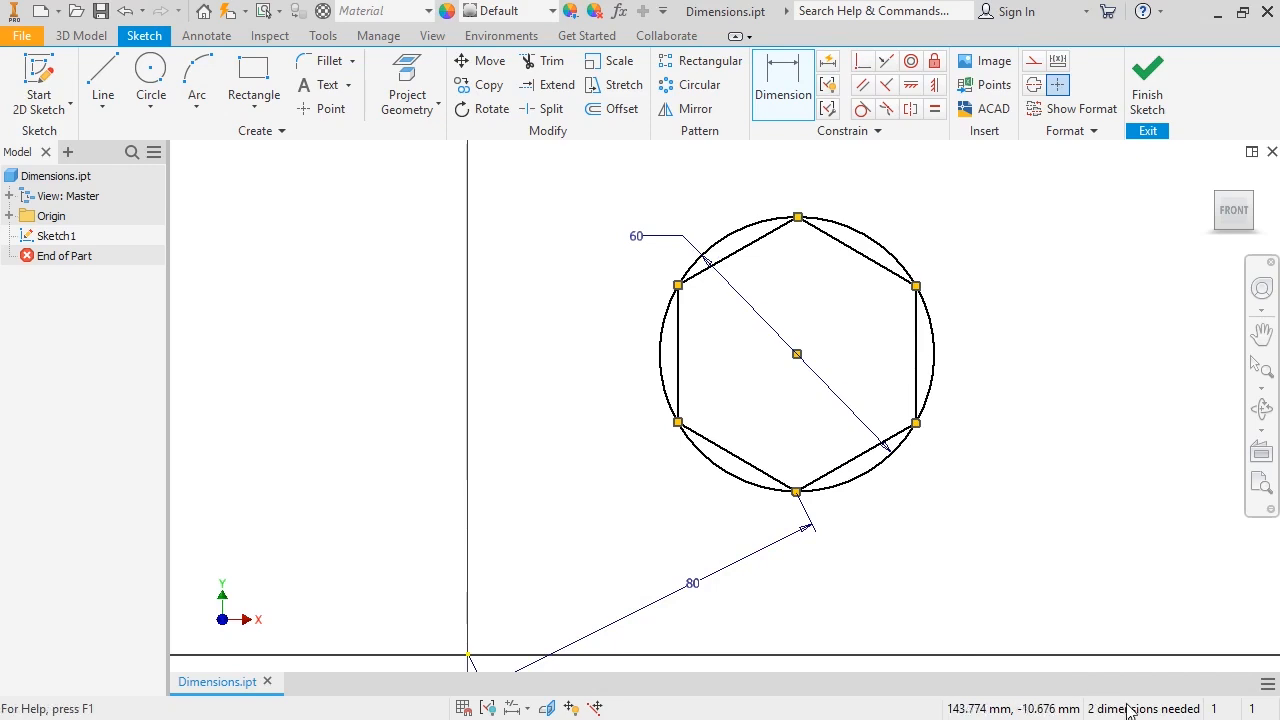
key("Escape")
mouse_move(797, 354)
left_mouse_down()
mouse_move(978, 350)
mouse_move(840, 337)
mouse_move(835, 310)
mouse_move(817, 335)
mouse_move(807, 440)
mouse_move(705, 372)
mouse_move(625, 372)
mouse_move(825, 365)
mouse_move(796, 358)
left_mouse_up()
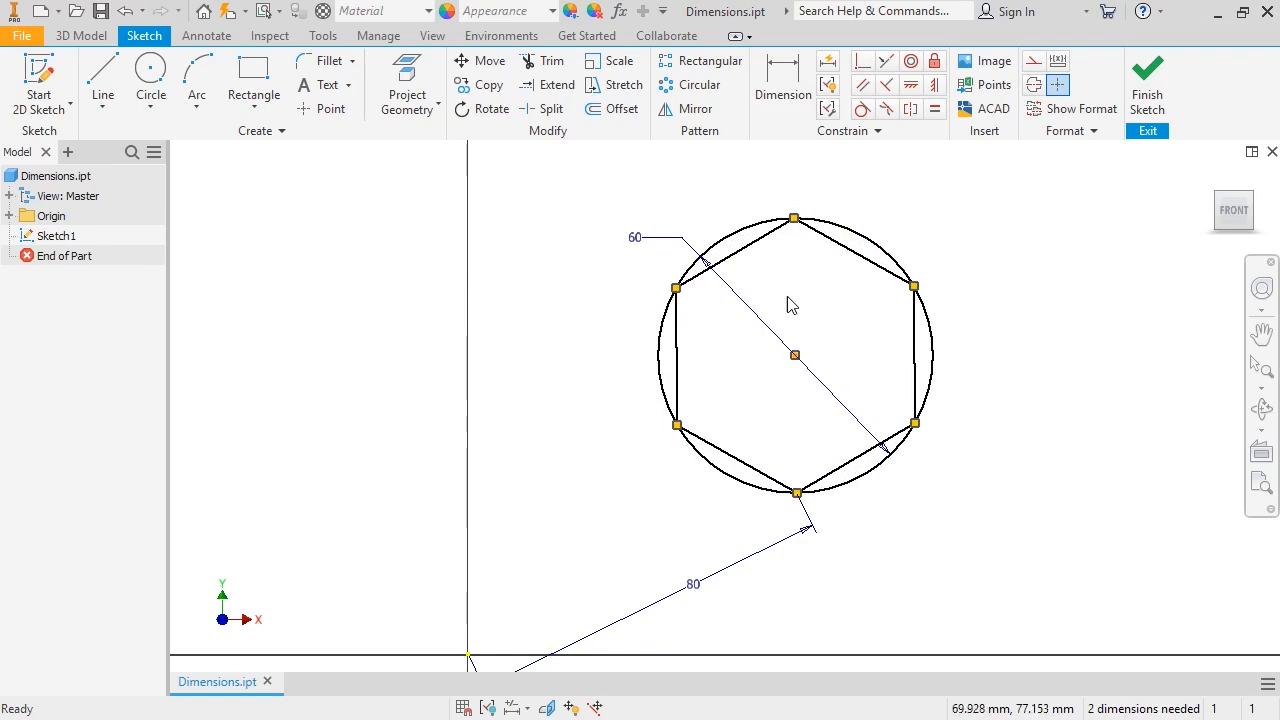
Dimension the hexagon's lower-left vertex horizontally and vertically from the origin, accepting the proposed values.
left_click(782, 100)
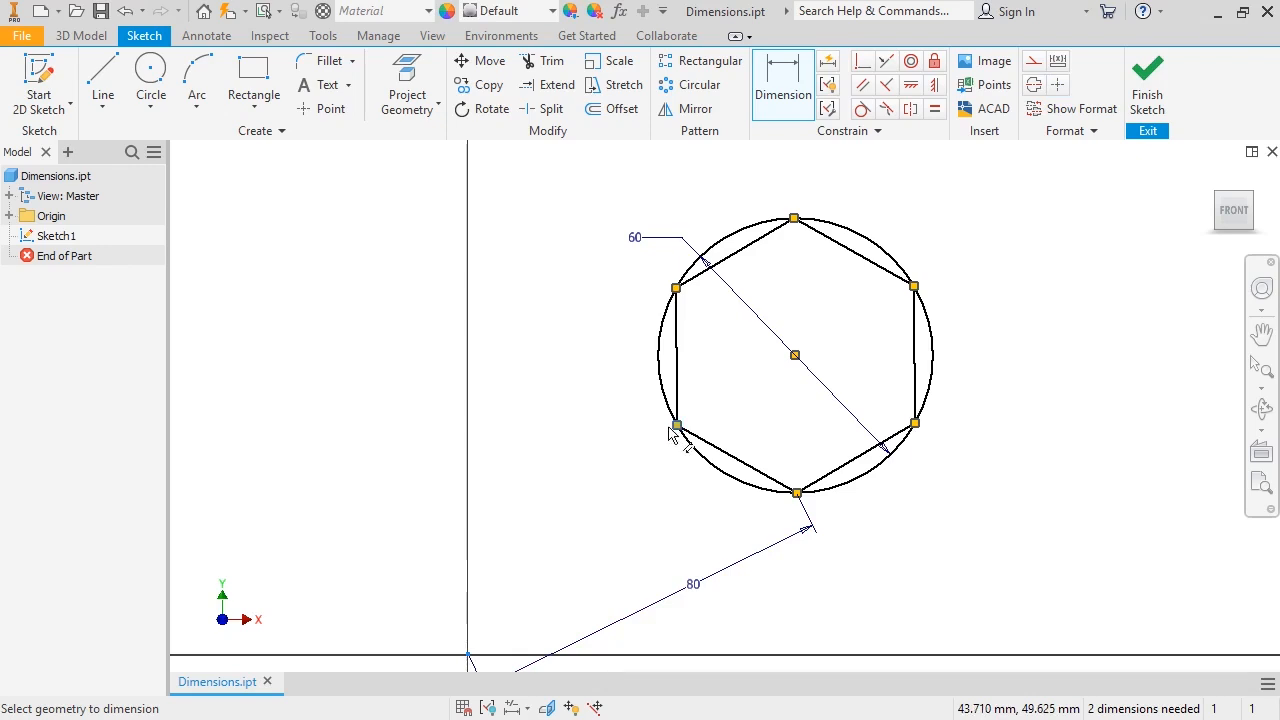
left_click(563, 387)
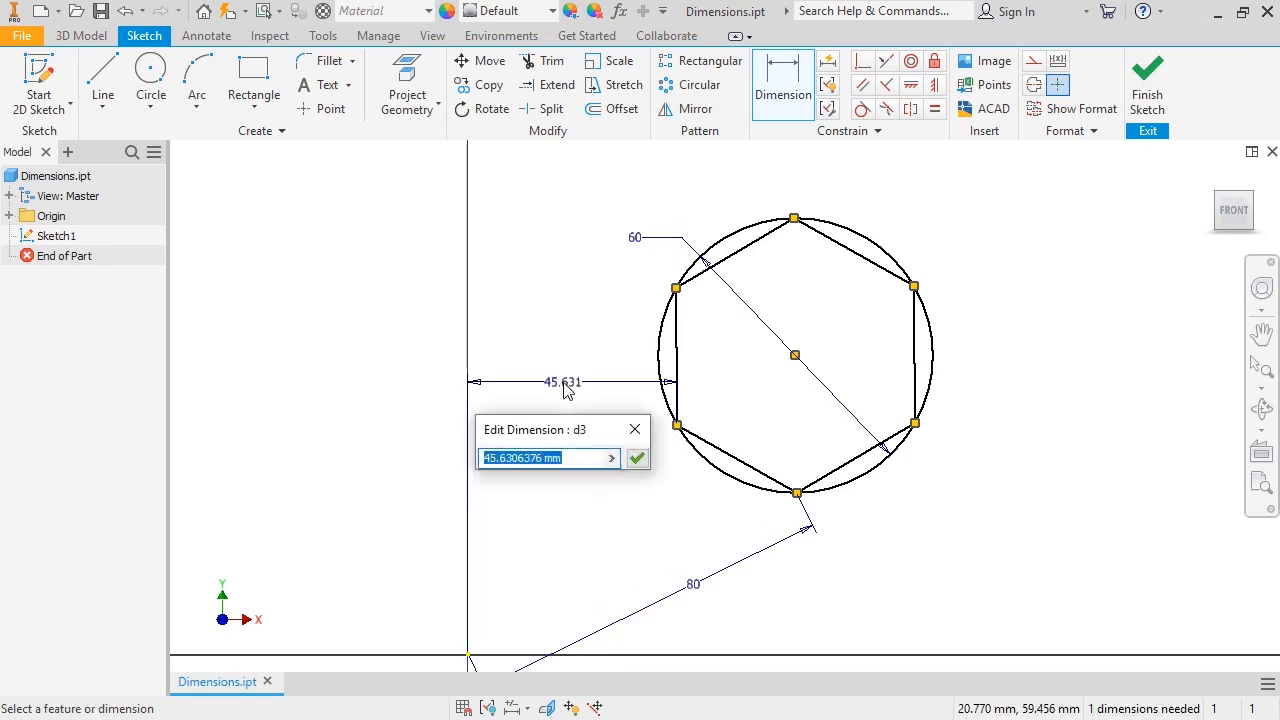
left_click(638, 458)
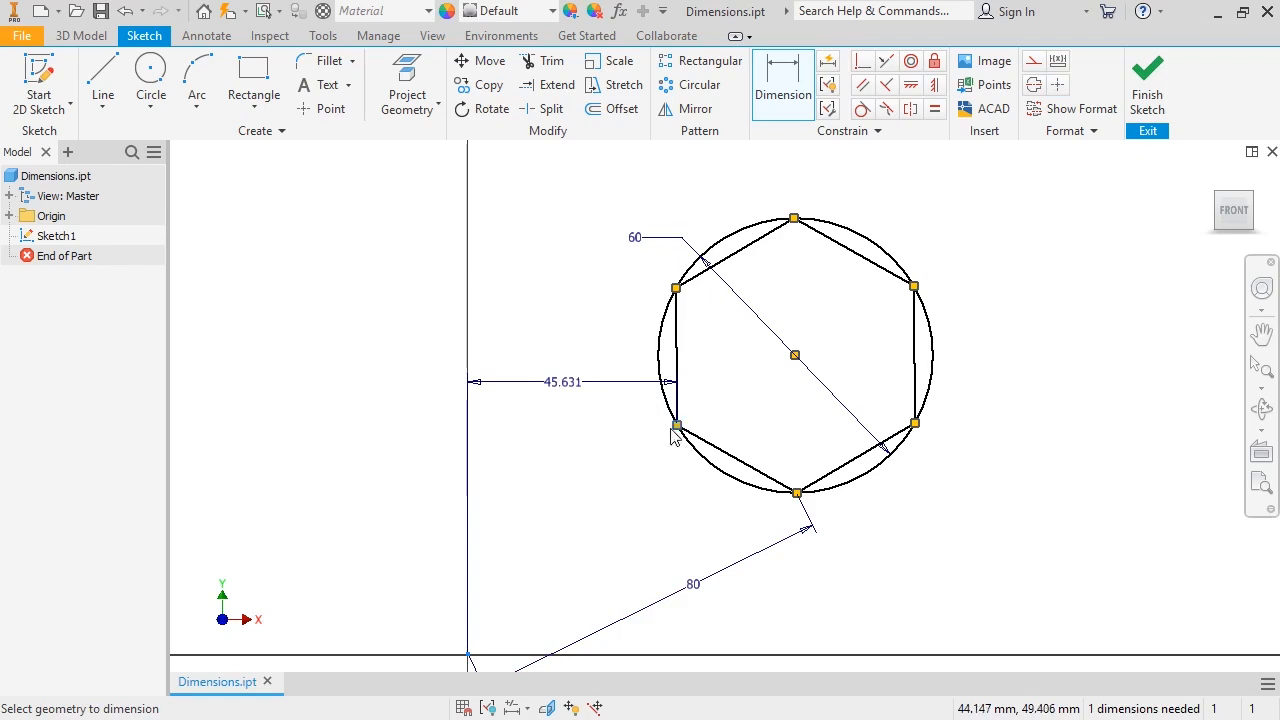
left_click(386, 533)
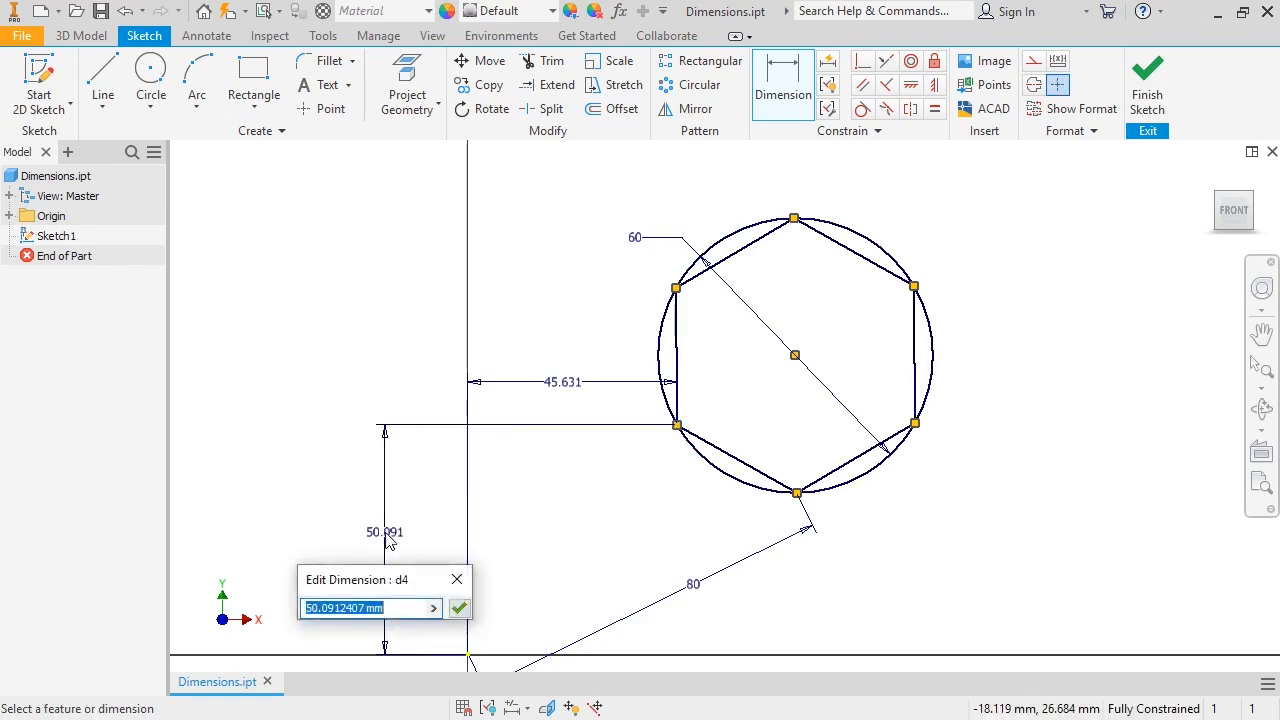
left_click(459, 608)
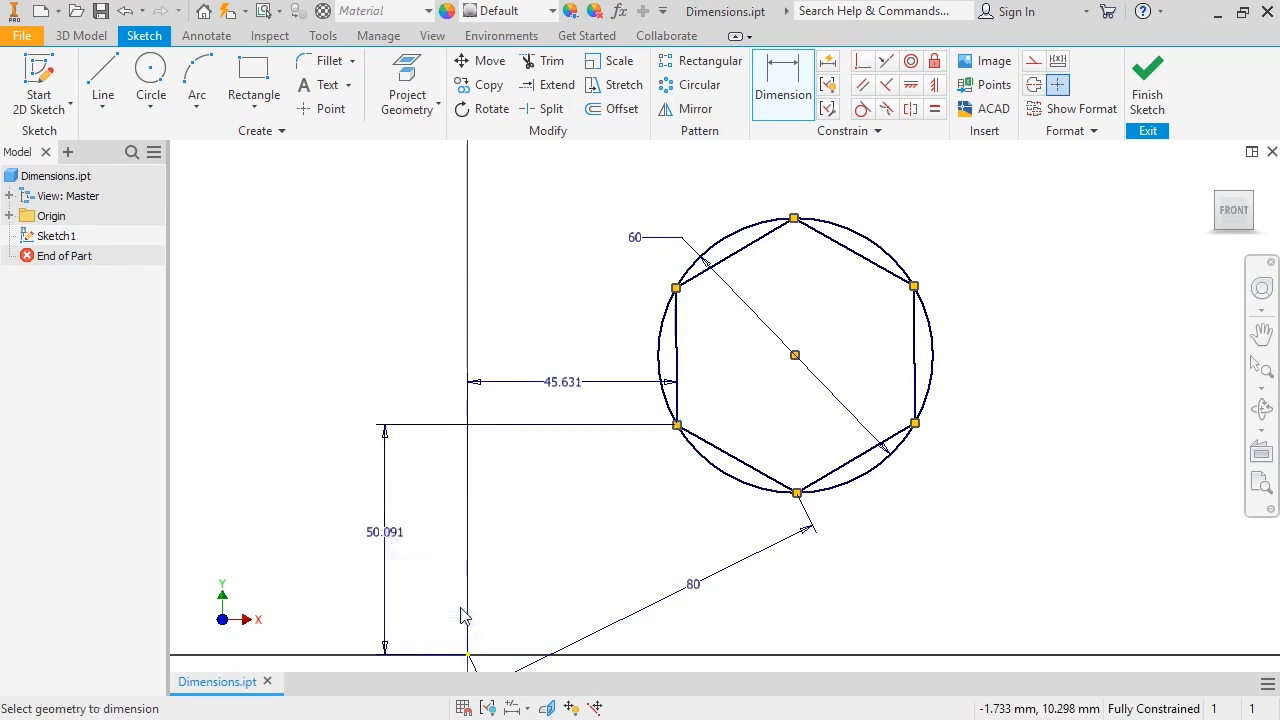
key("Escape")
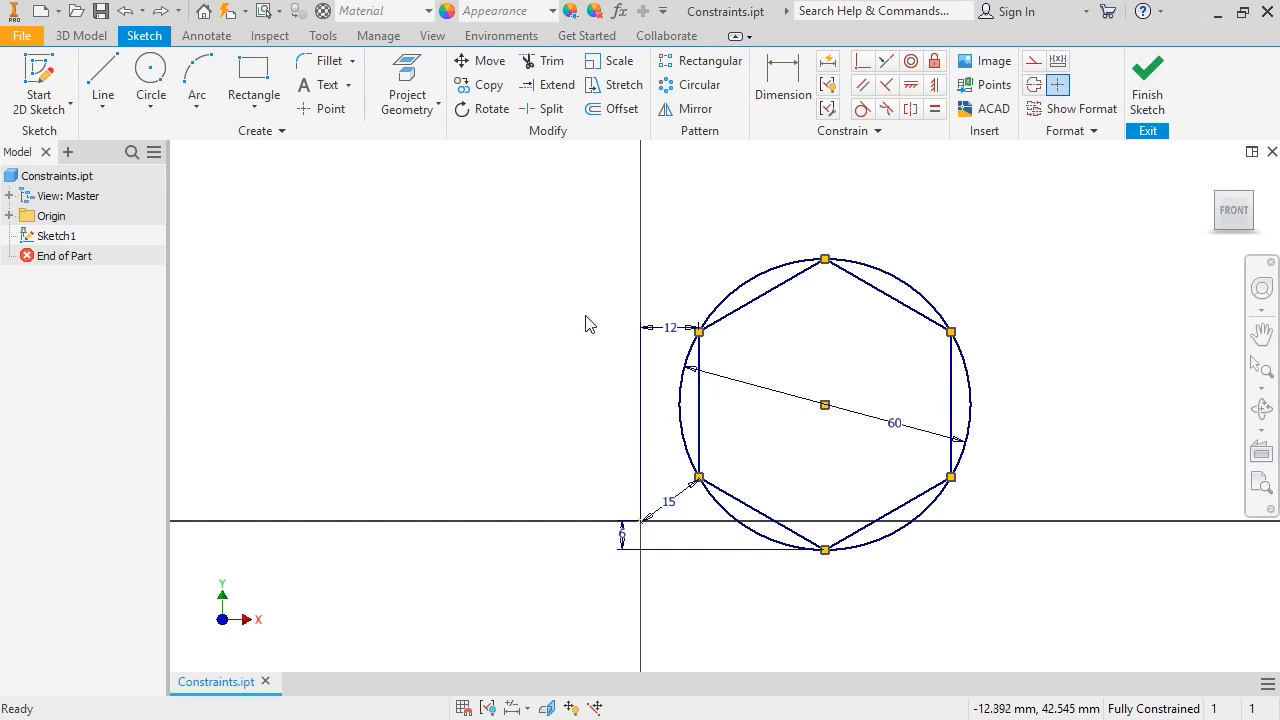
In Constraints.ipt, delete all four sketch dimensions: the circle's diameter and the three distances between the hexagon and the origin.
left_click(641, 327)
key("Delete")
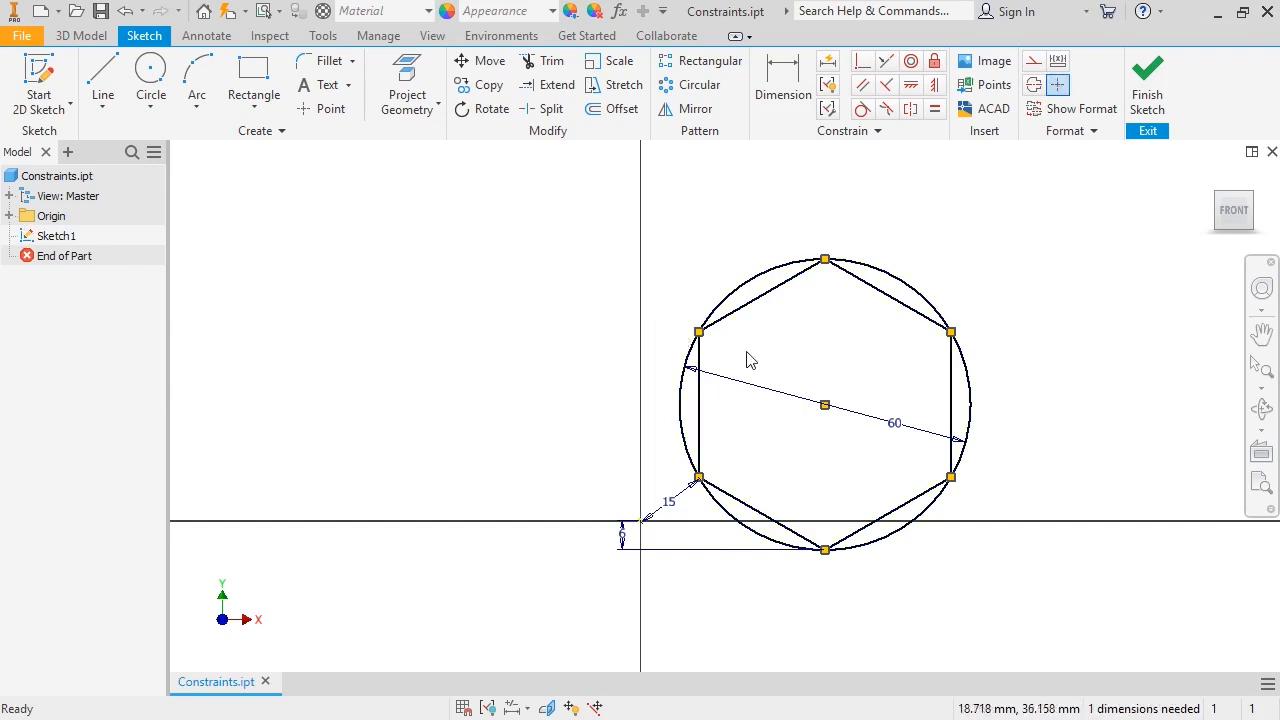
left_click(895, 424)
key("Delete")
left_click(670, 510)
key("Delete")
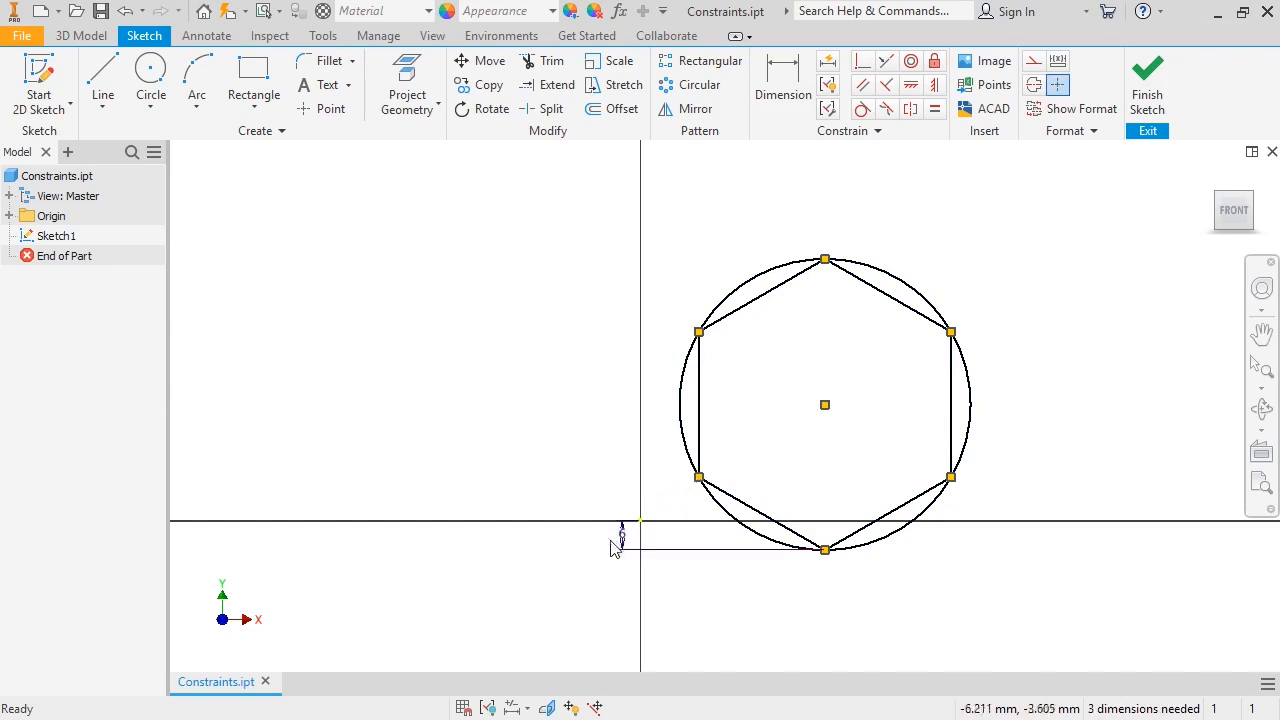
left_click(622, 530)
key("Delete")
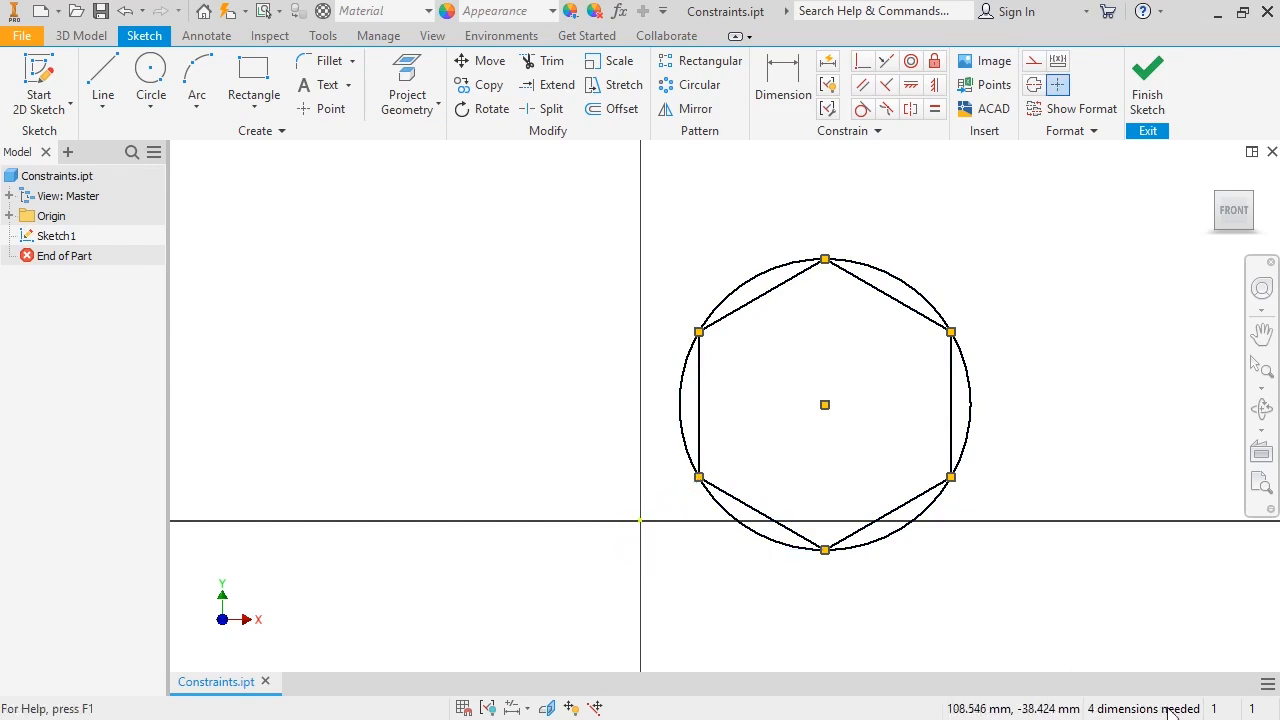
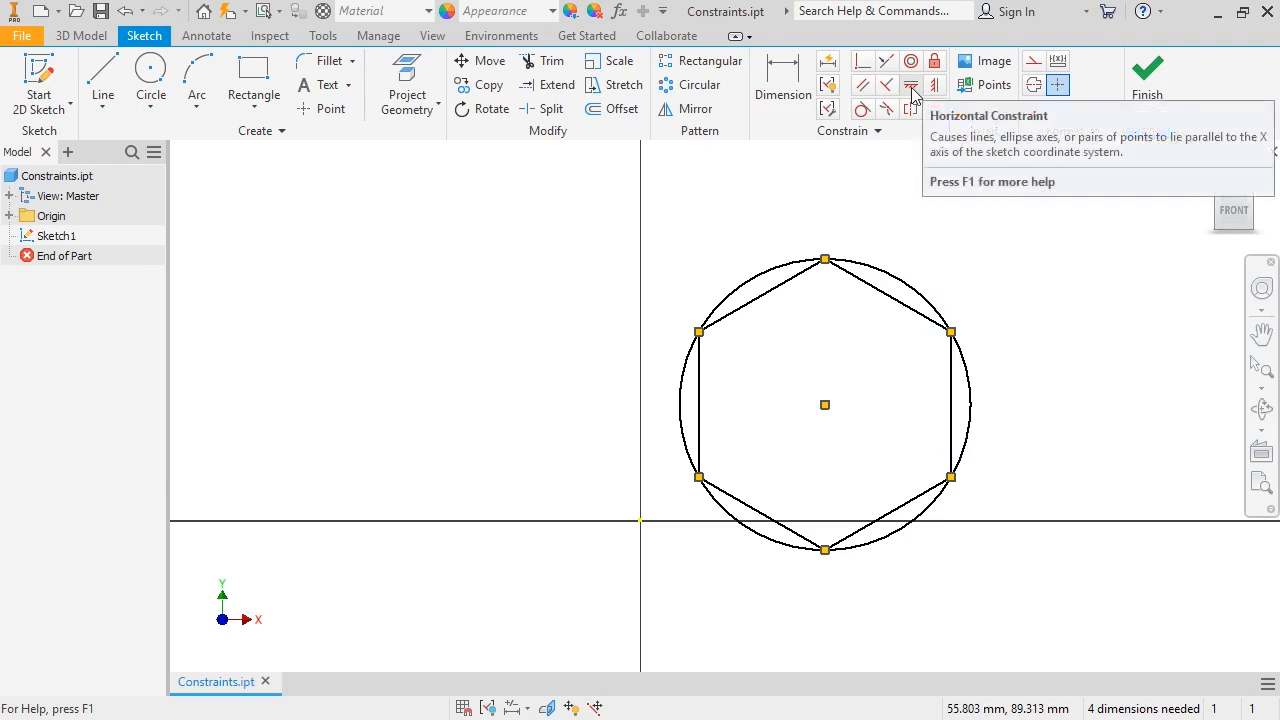
Apply a Horizontal constraint to the hexagon's upper-right side.
left_click(912, 90)
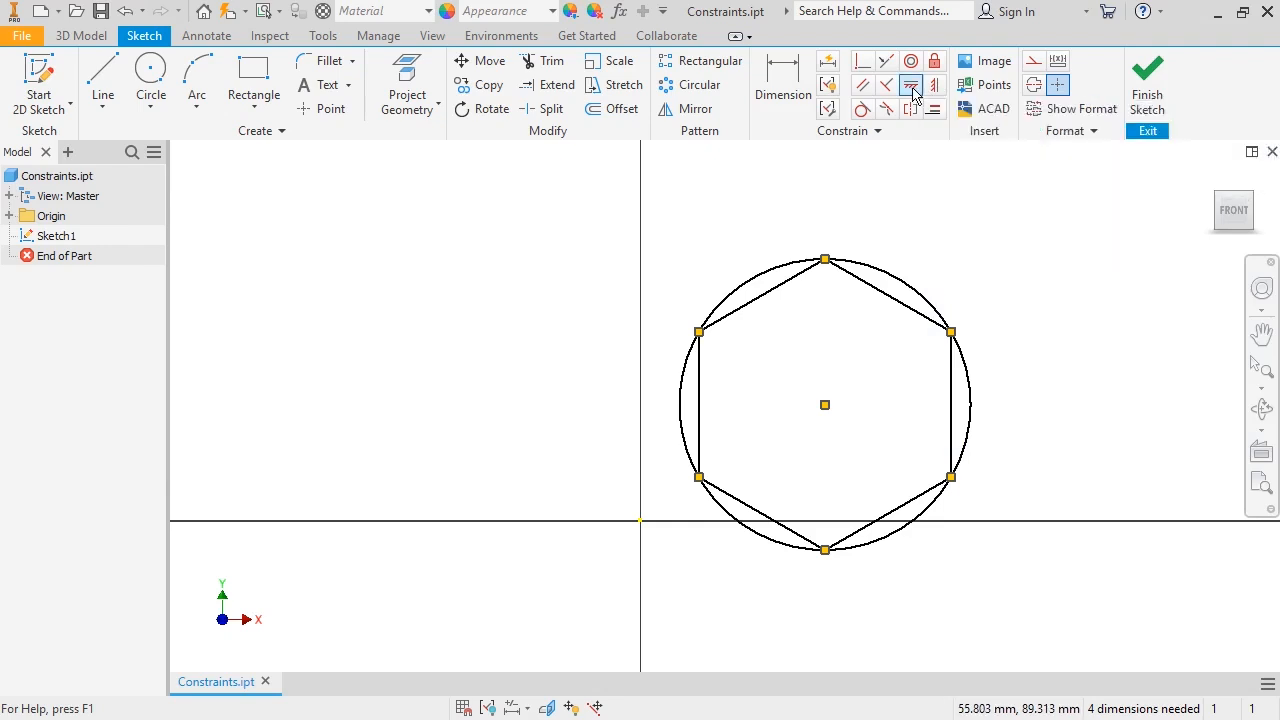
left_click(871, 286)
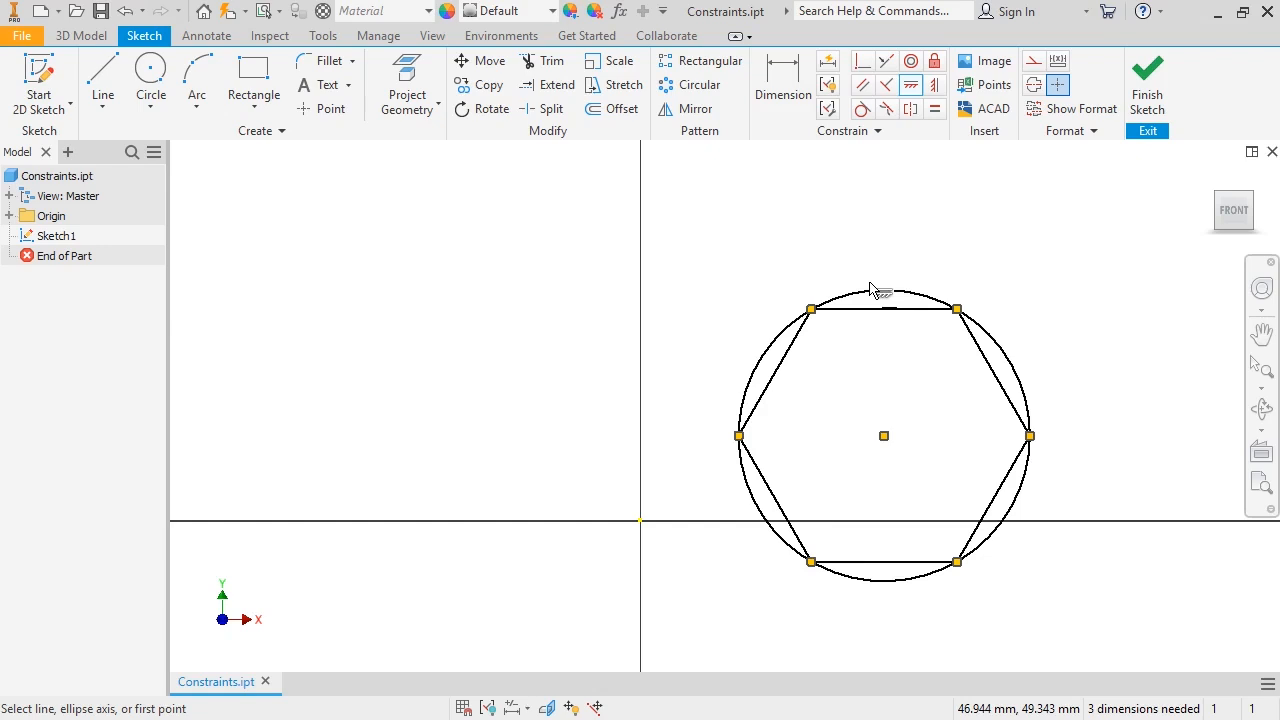
key("Escape")
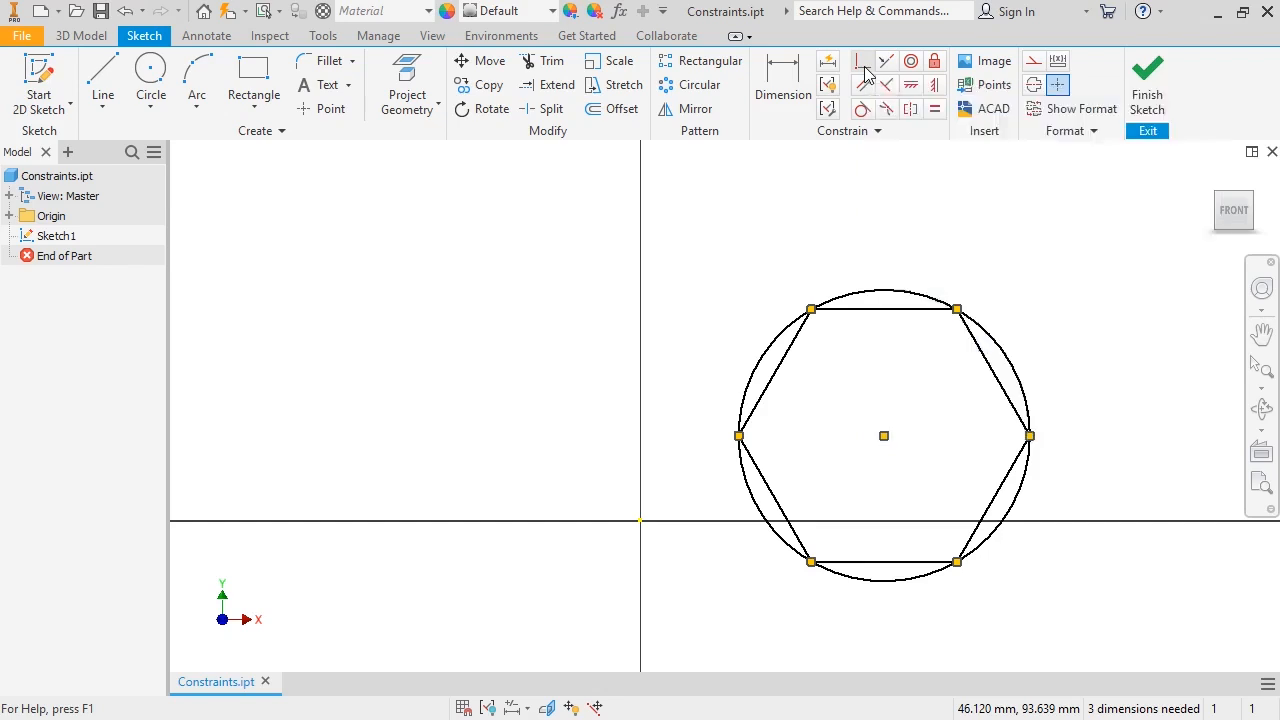
Apply a Coincident constraint between the circle's centre point and the sketch origin.
left_click(866, 66)
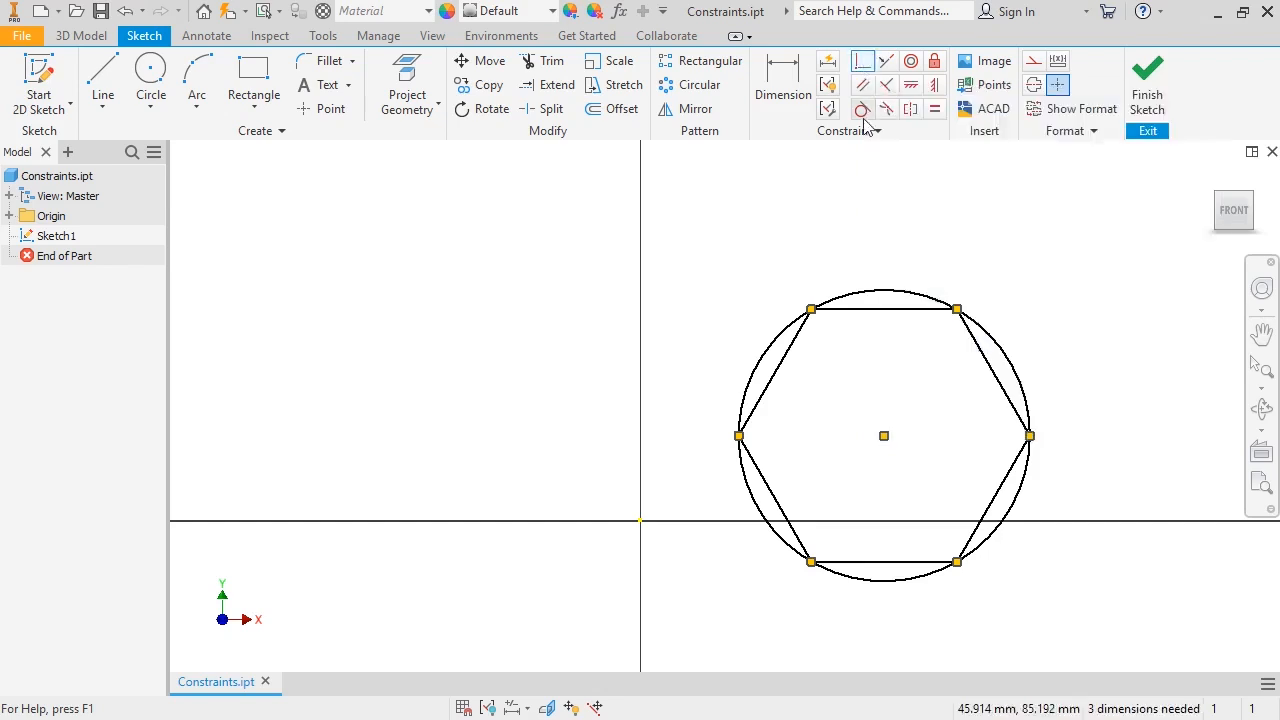
left_click(884, 437)
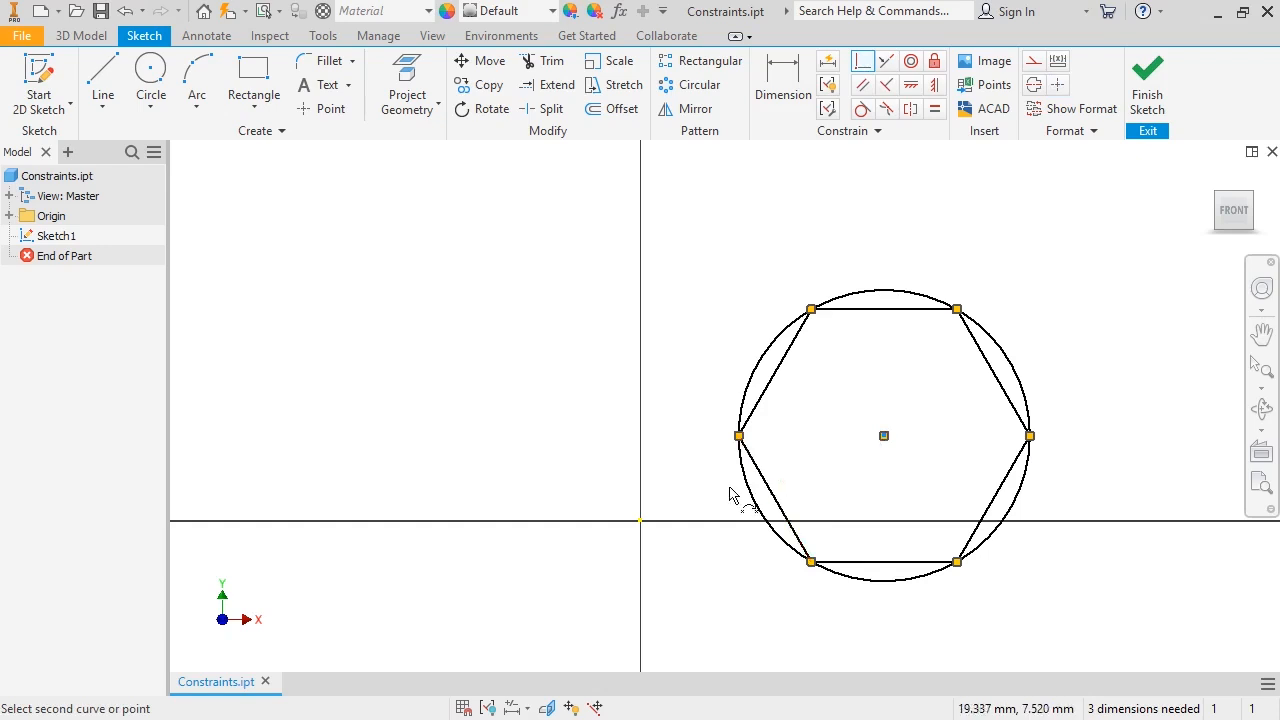
left_click(641, 521)
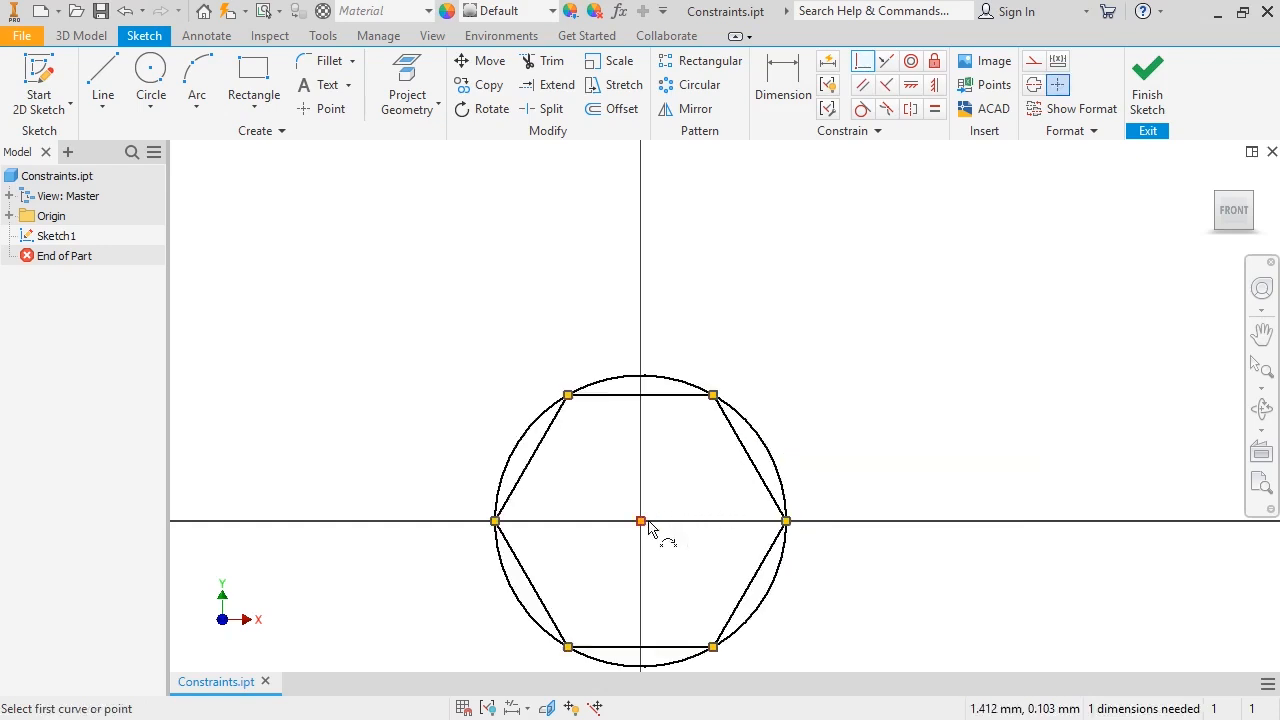
key("Home")
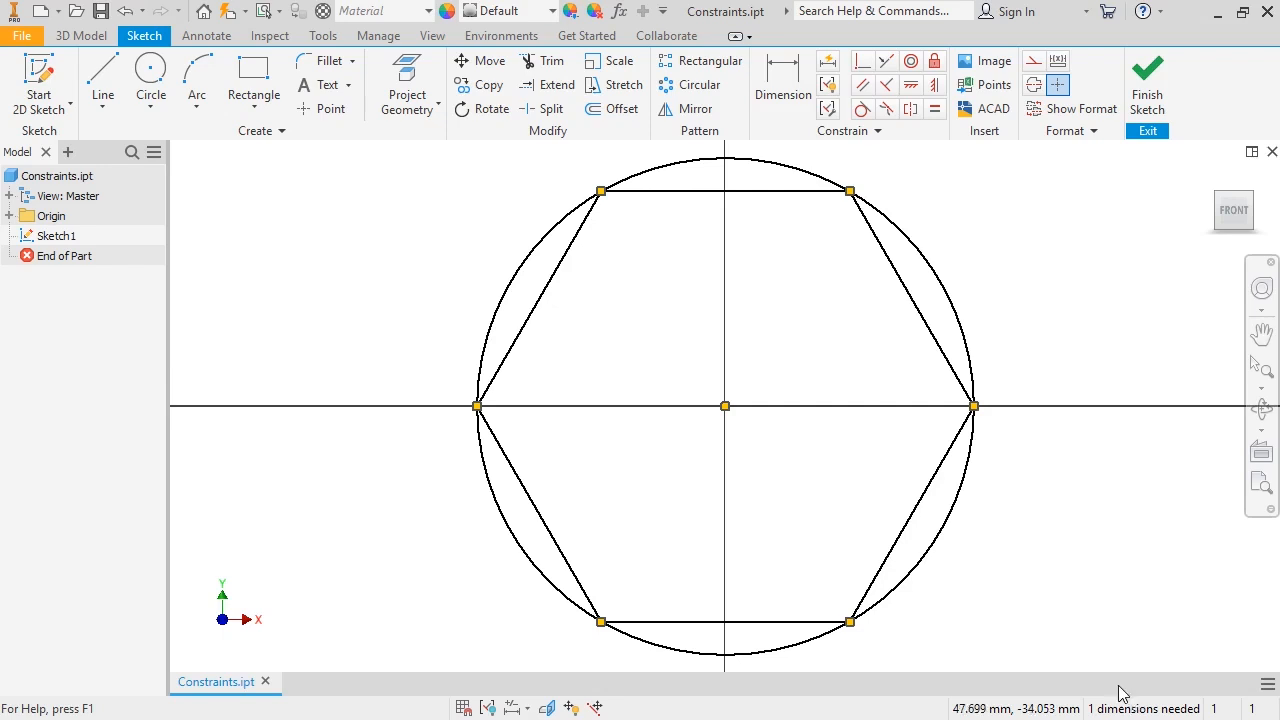
left_click(403, 68)
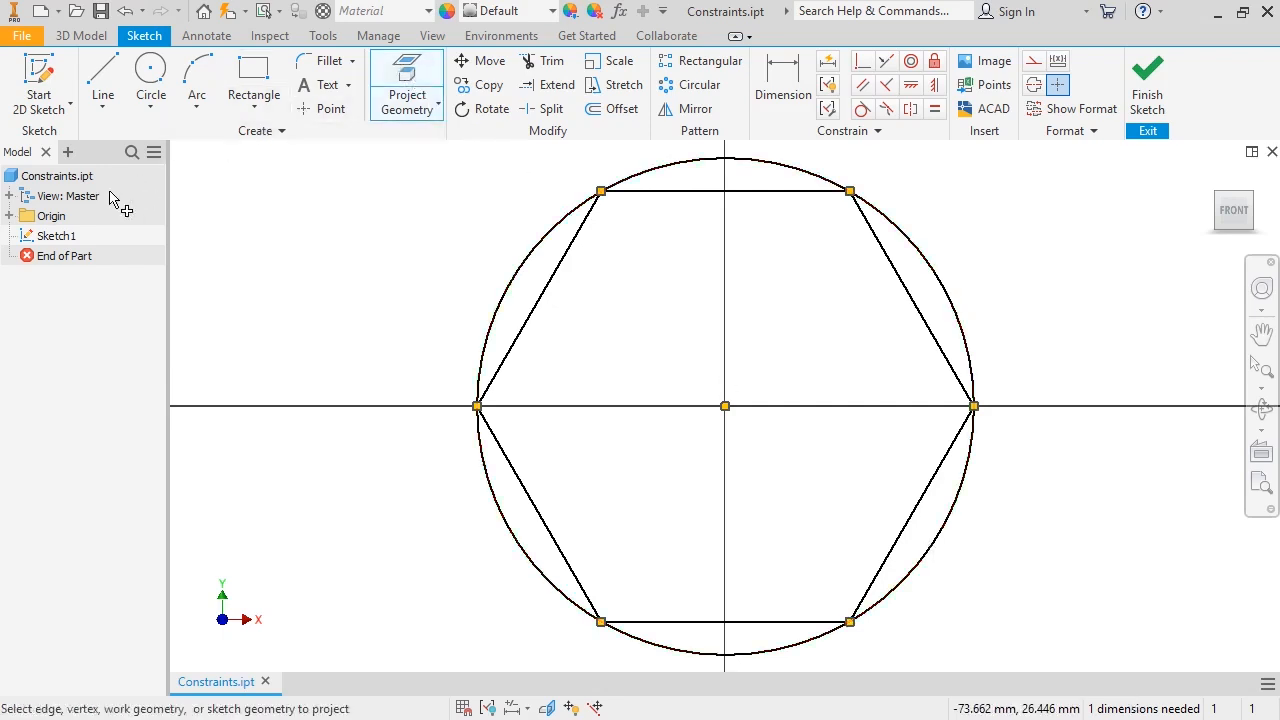
left_click(10, 216)
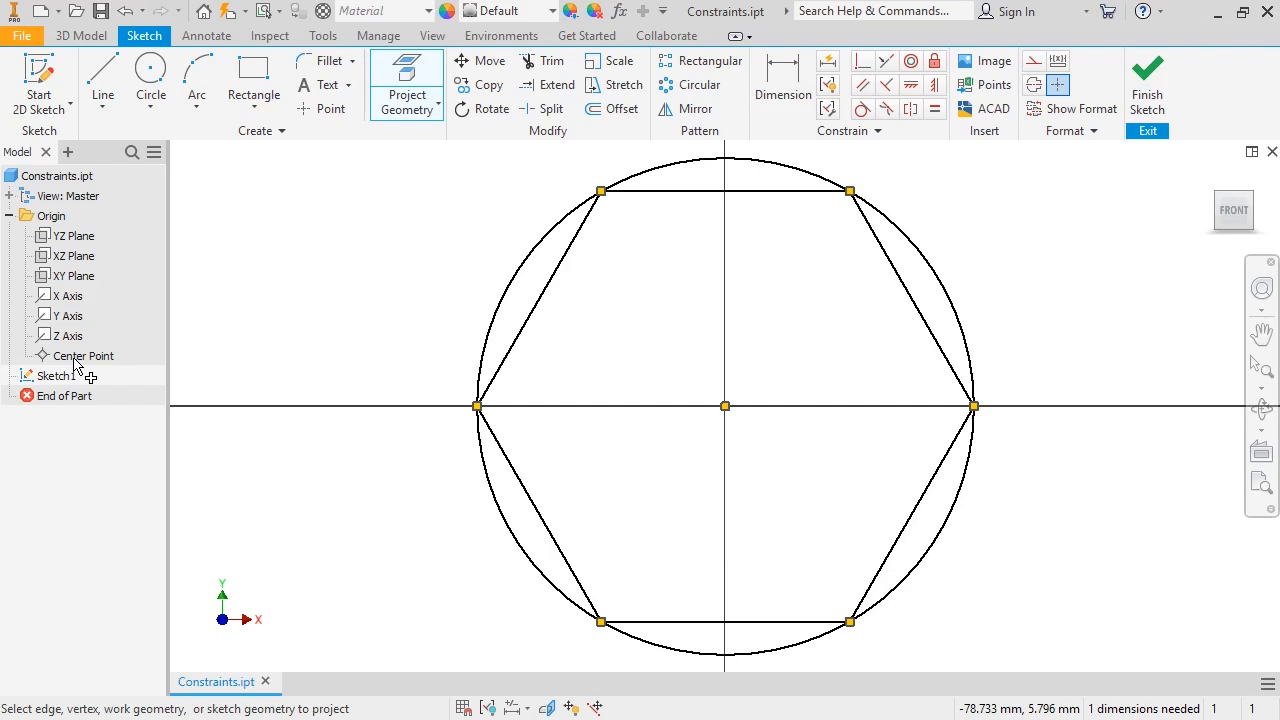
key("Escape")
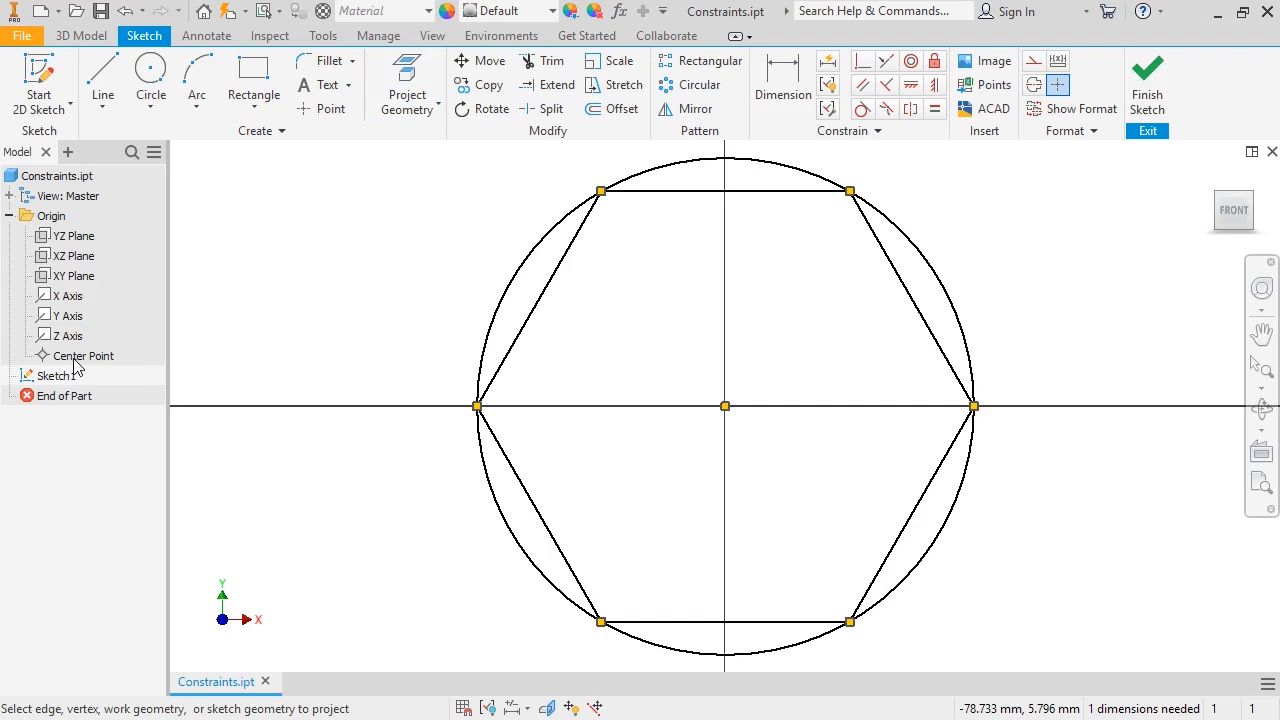
Toggle the display of all sketch constraints and spread out the overlapping constraint symbols at the circle's centre.
key("F8")
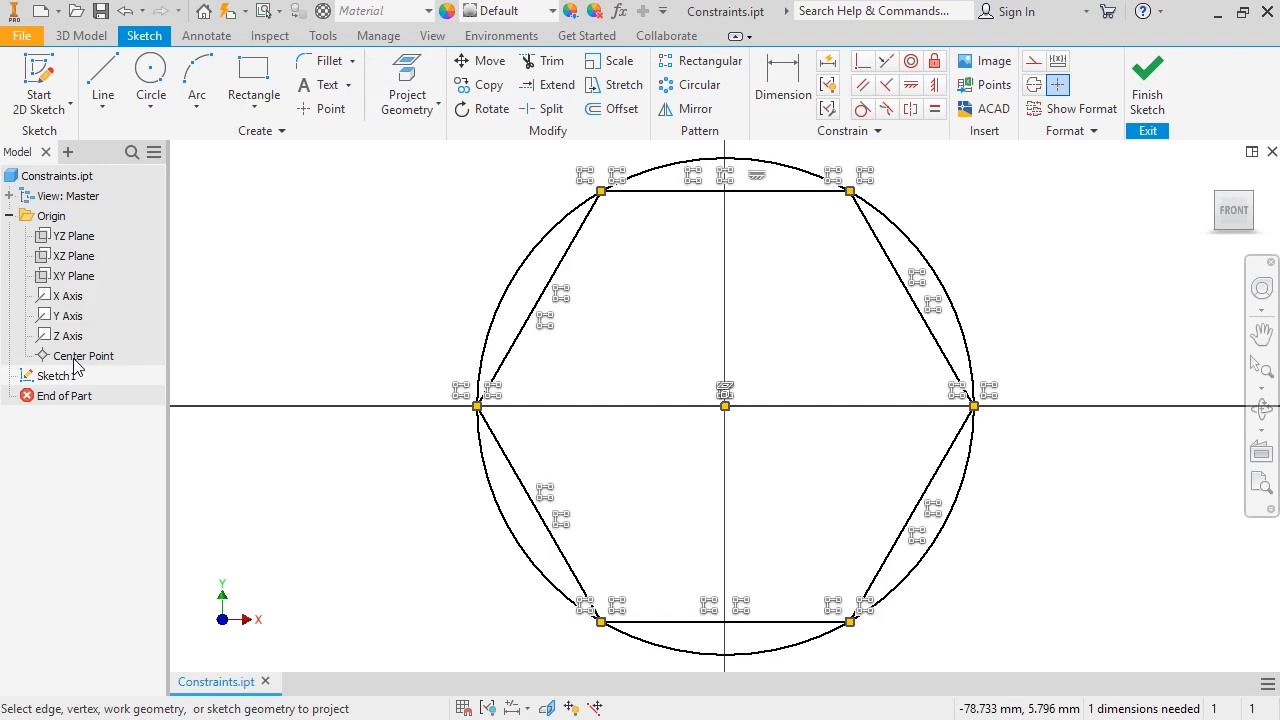
key("F9")
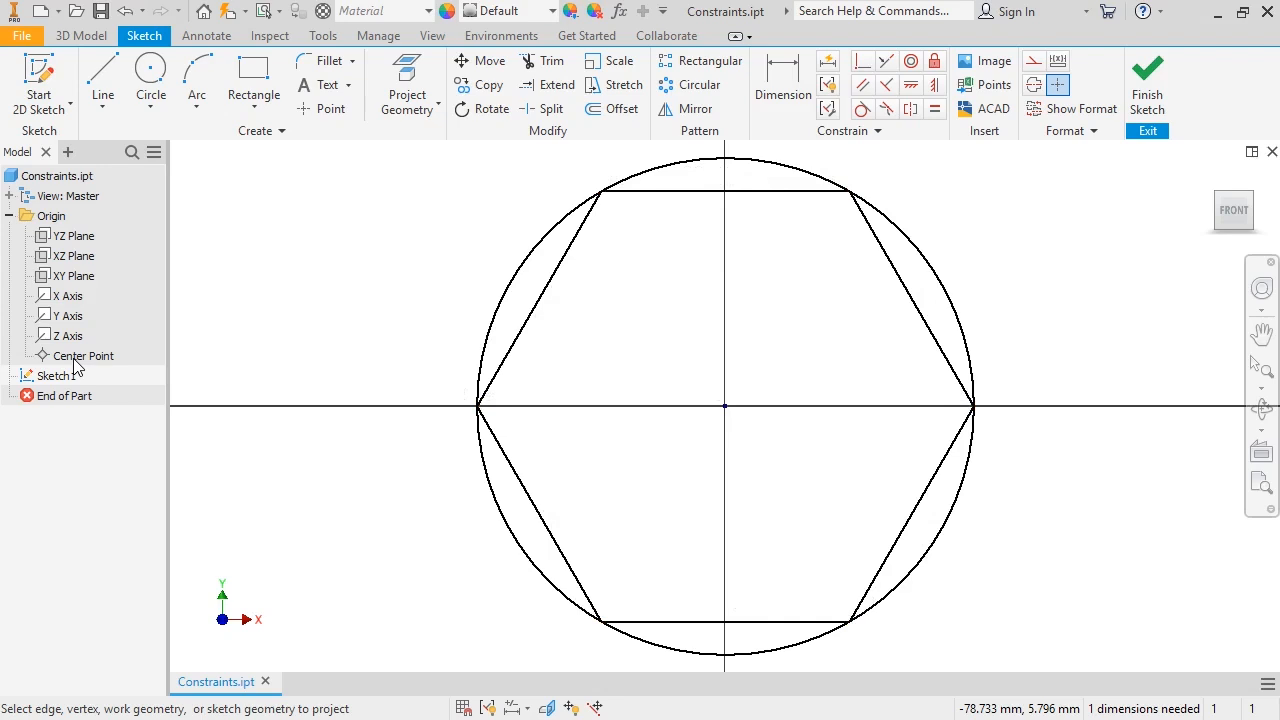
key("F8")
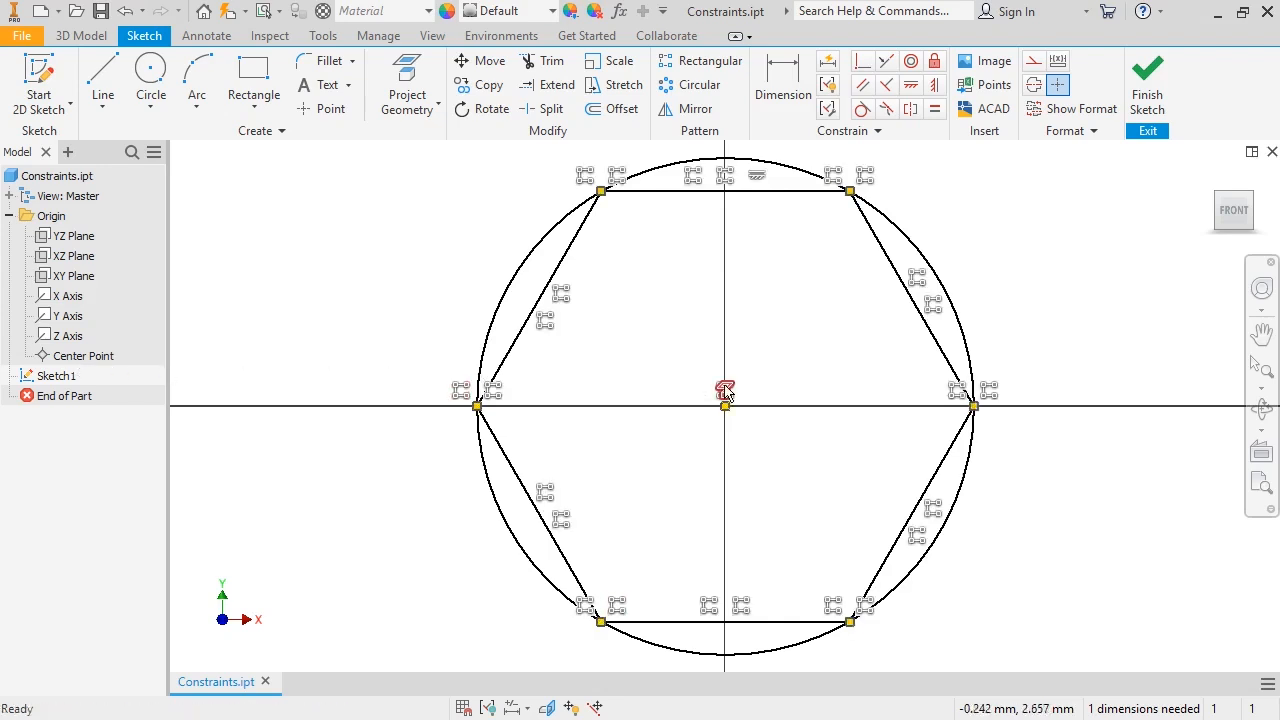
left_click_drag(725, 390, 672, 338)
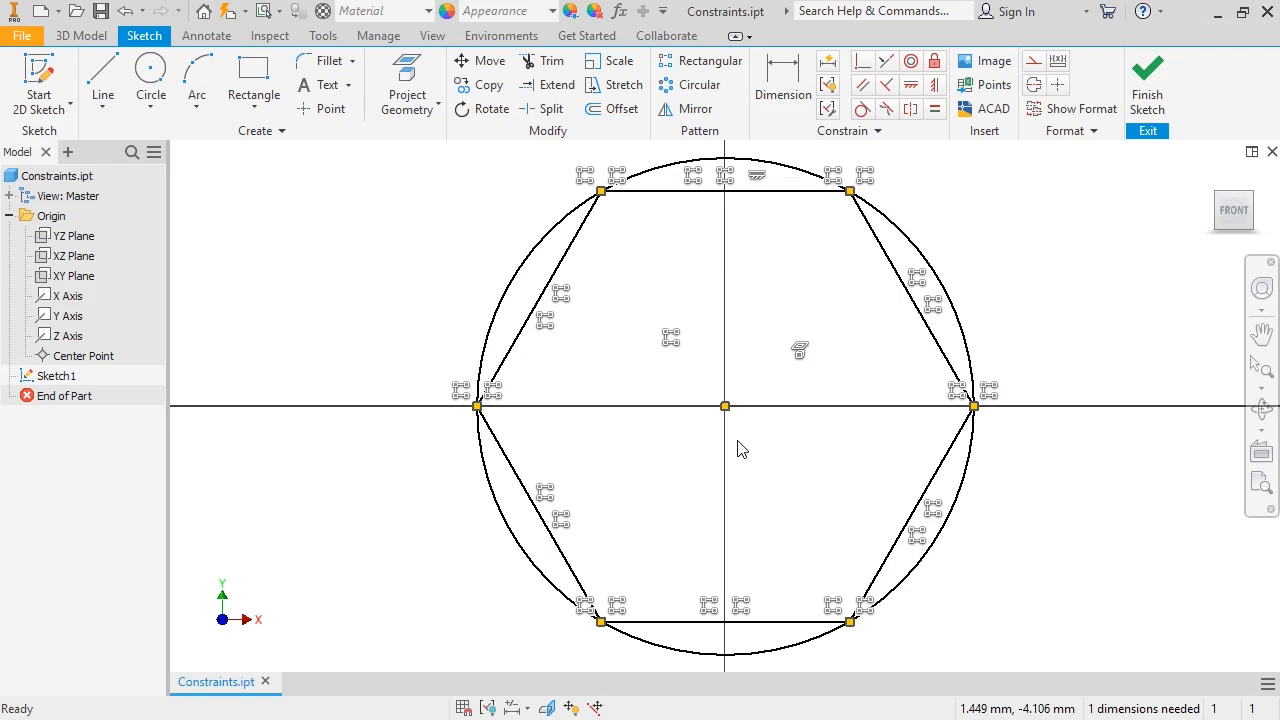
Undo the Coincident constraint between the circle's centre and the origin.
key("ctrl+z")
key("ctrl+z")
key("ctrl+z")
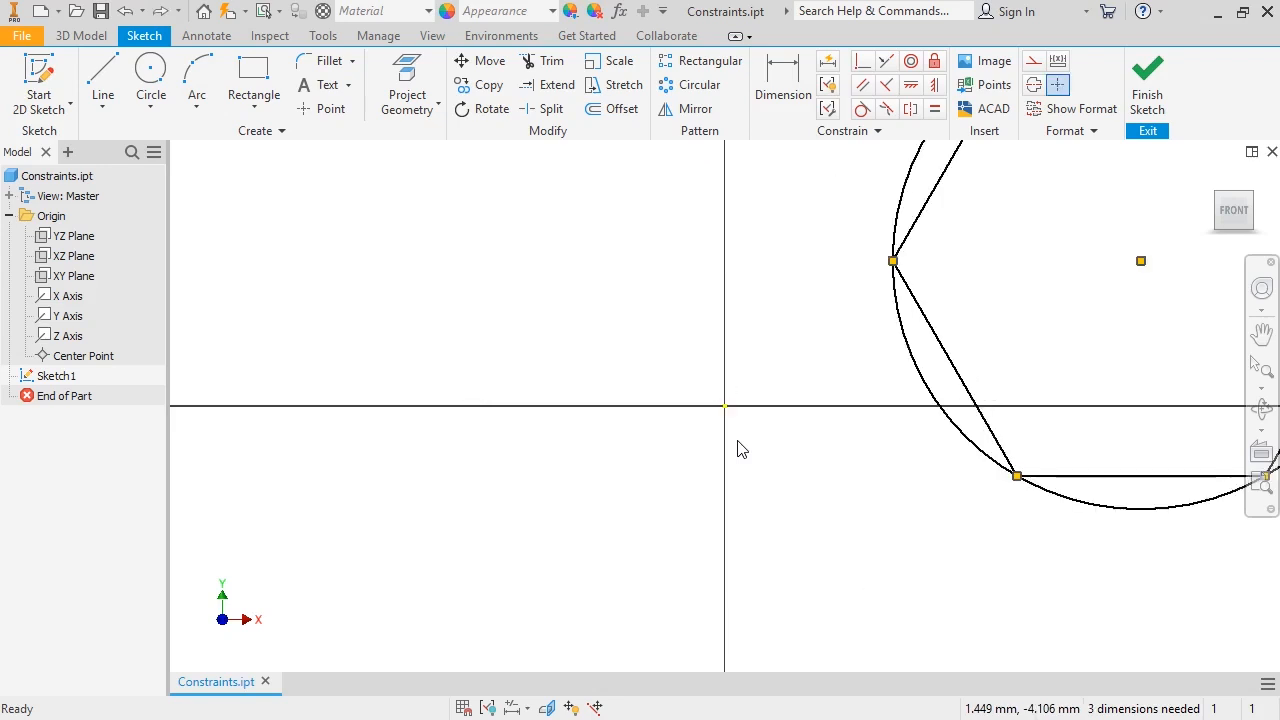
scroll(737, 449, "up", 2)
scroll(737, 447, "down", 5)
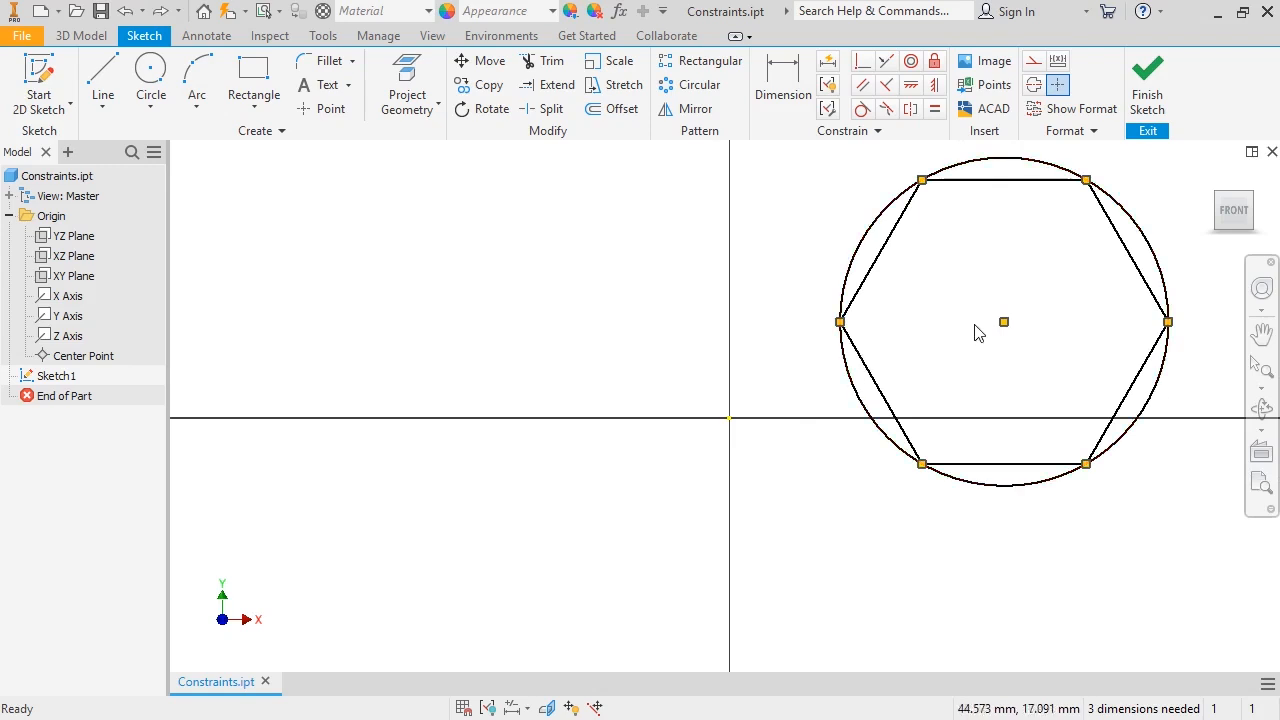
Move the circle with its inscribed hexagon so that its centre point lands on the sketch origin.
left_click_drag(1004, 321, 729, 418)
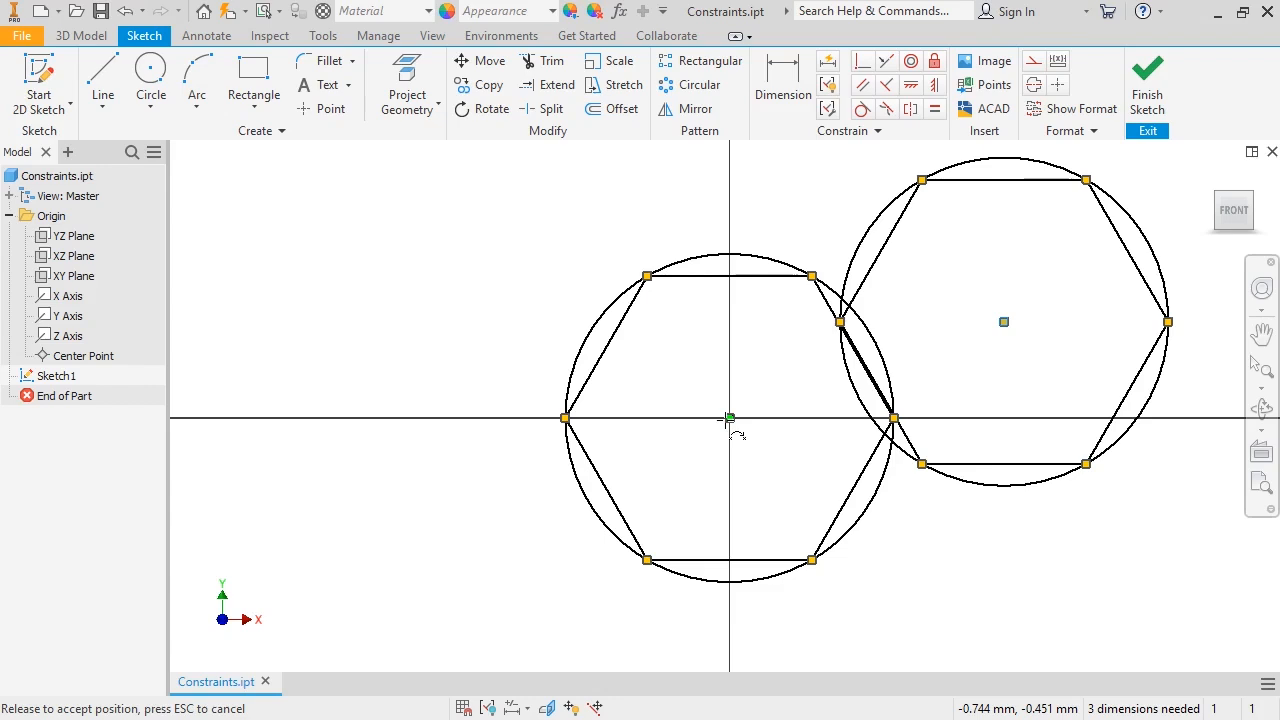
left_click_drag(729, 418, 729, 418)
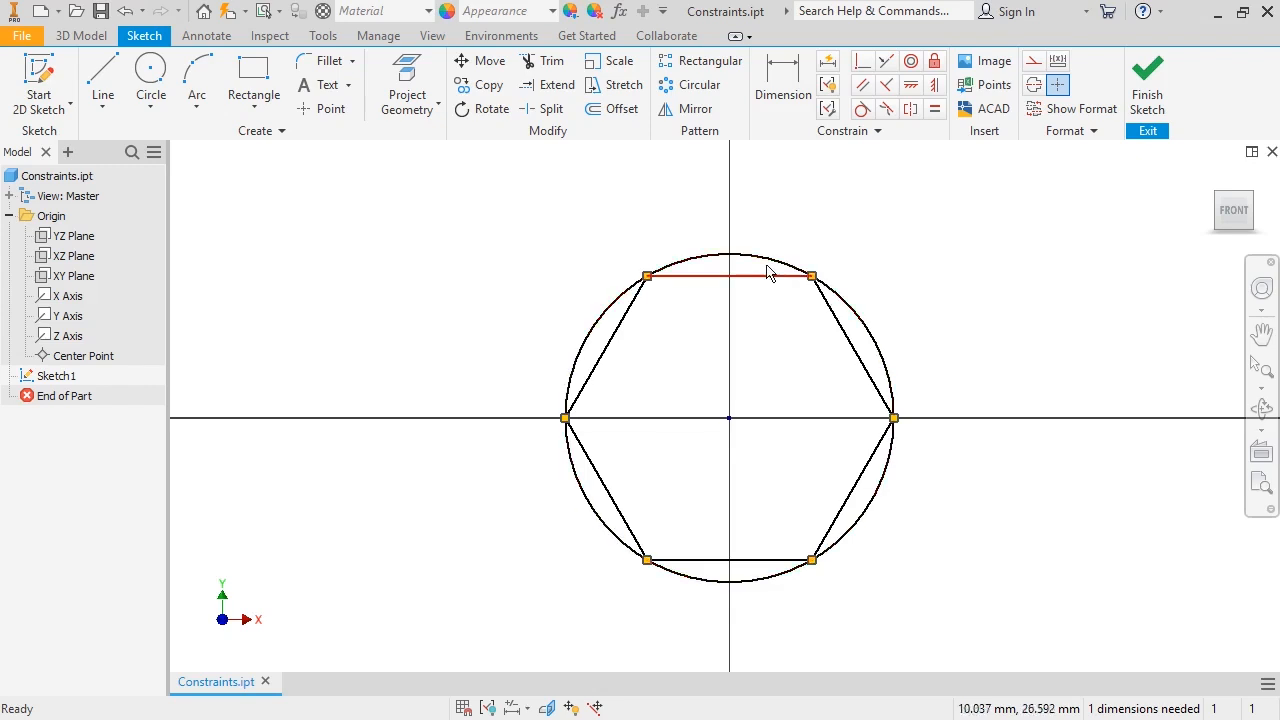
Sketch a vertical line away from the circle with an inferred Vertical constraint, and undo it.
left_click(104, 80)
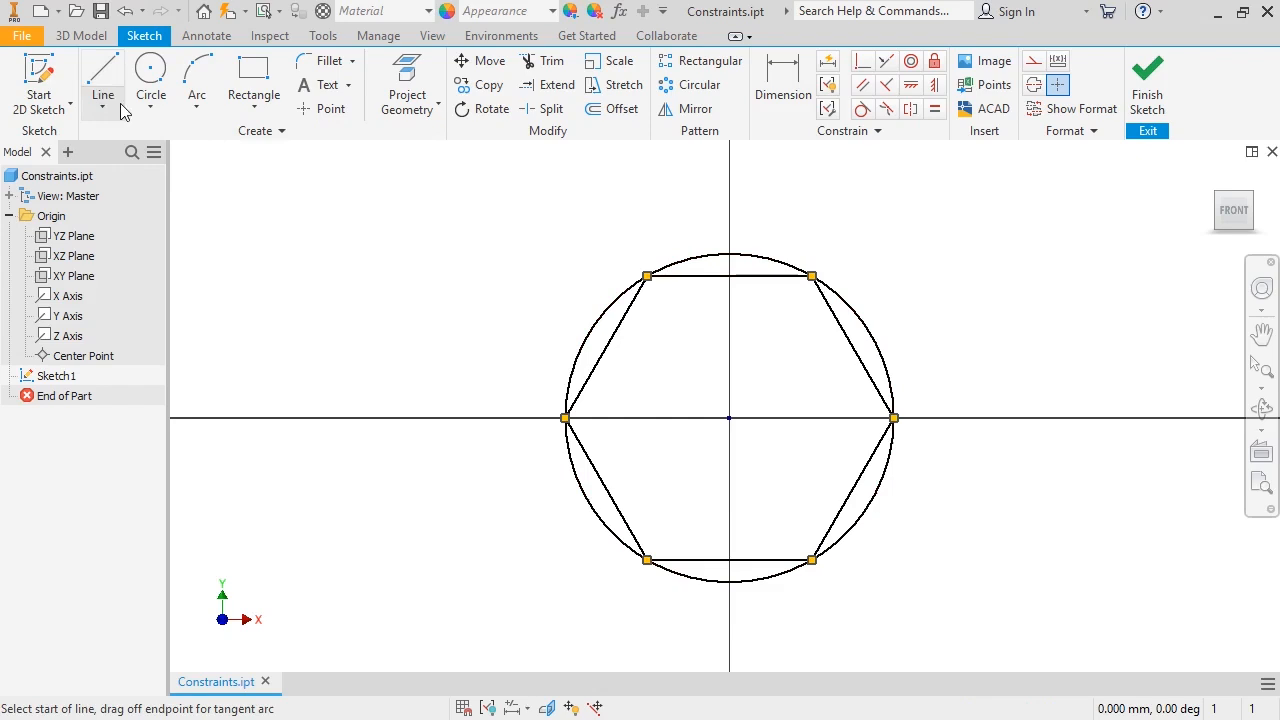
left_click(250, 251)
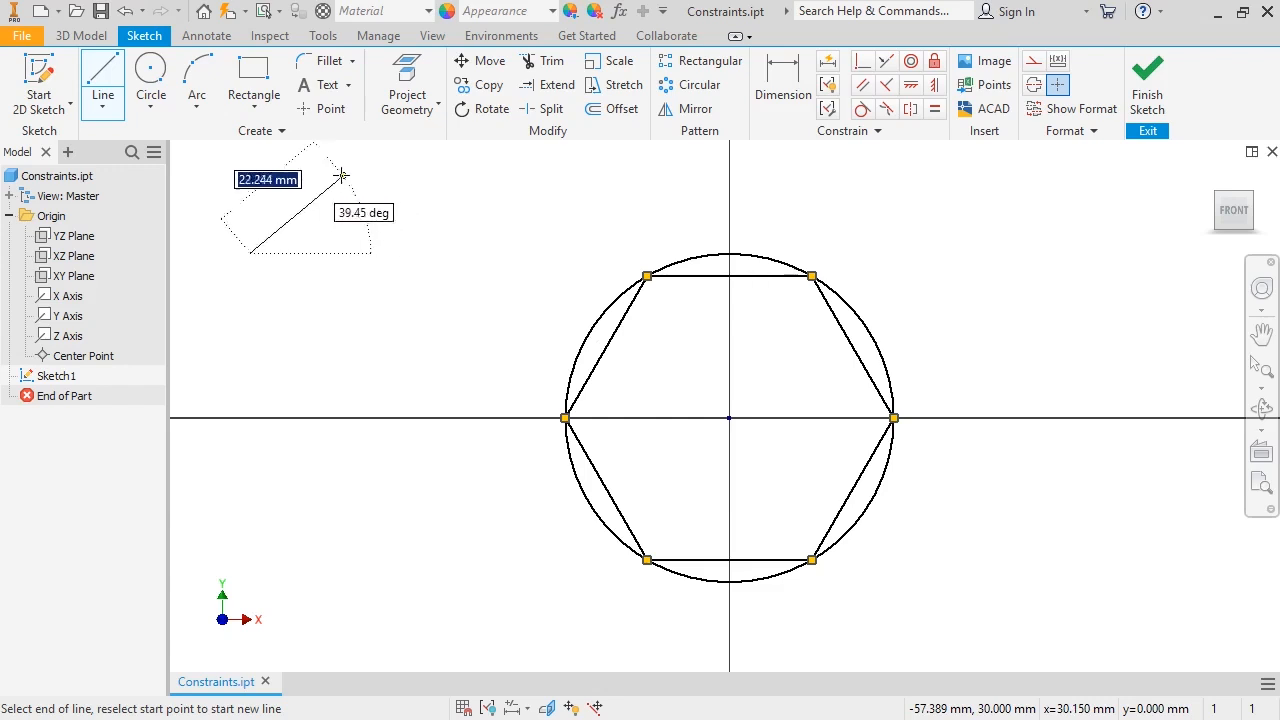
left_click(250, 150)
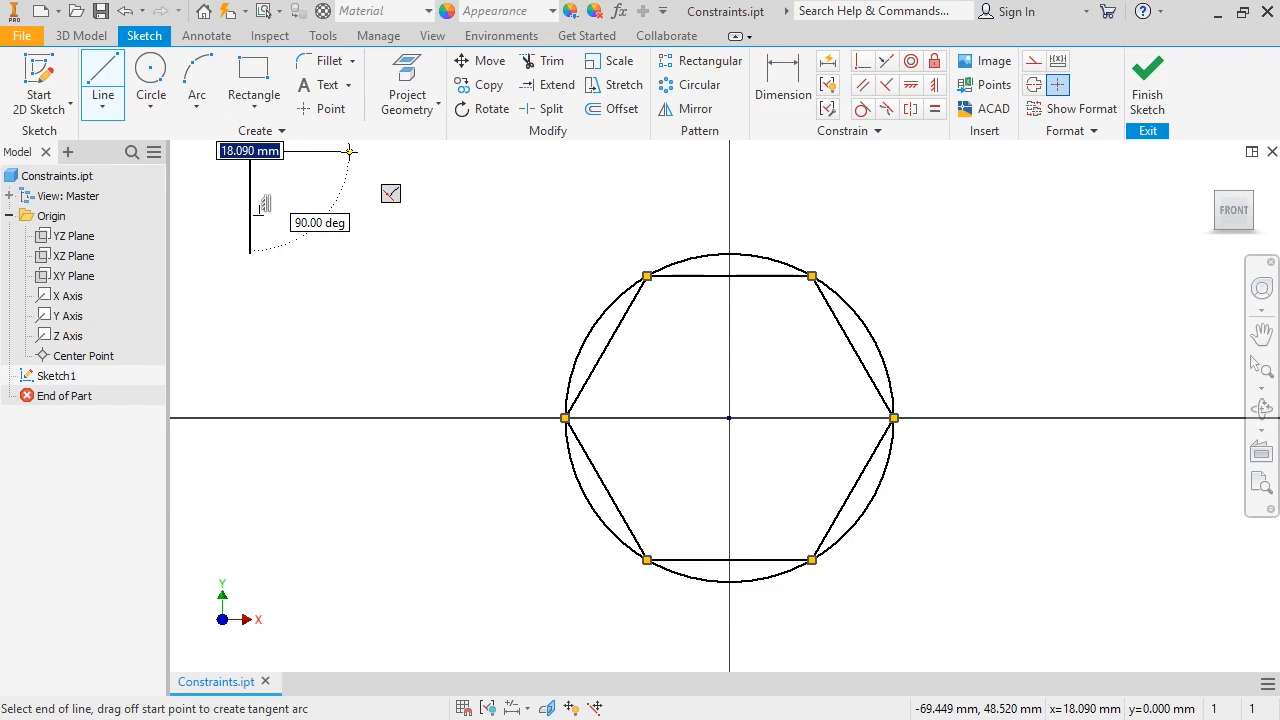
key("Escape")
key("ctrl+z")
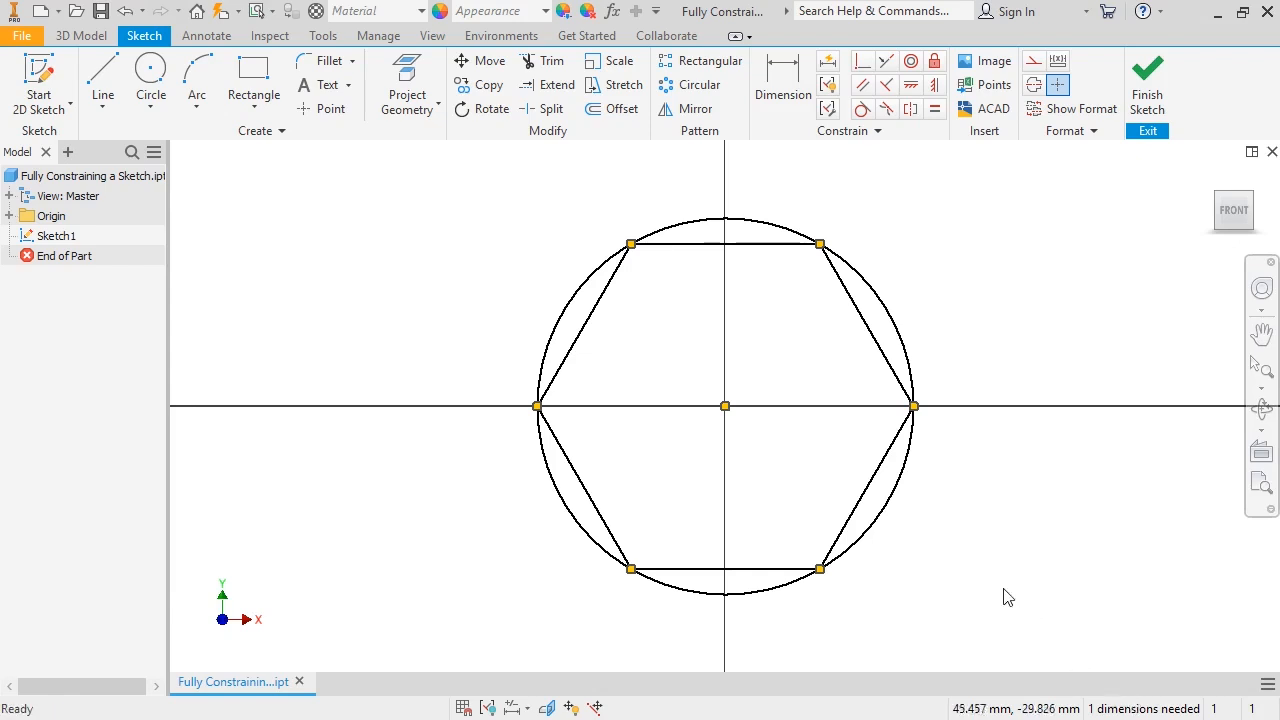
Resize the circle around the hexagon to about 64 mm in diameter and show all degrees of freedom.
left_click_drag(886, 526, 820, 474)
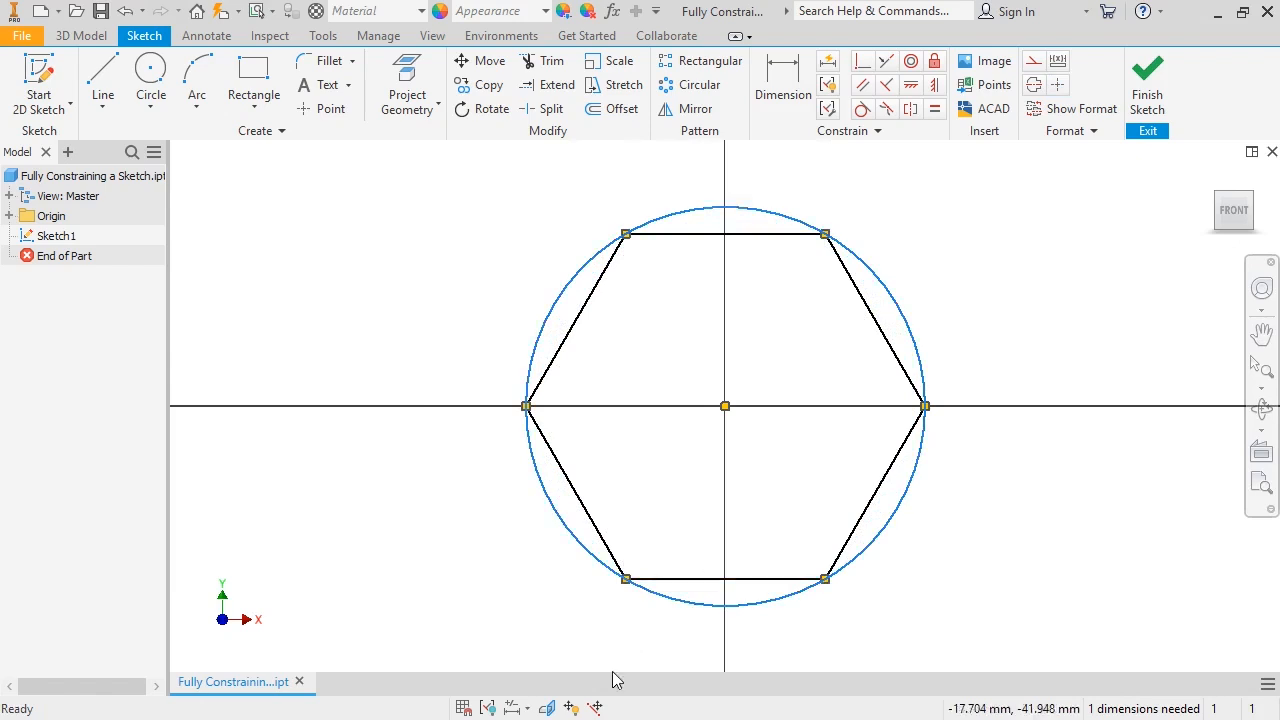
left_click(571, 708)
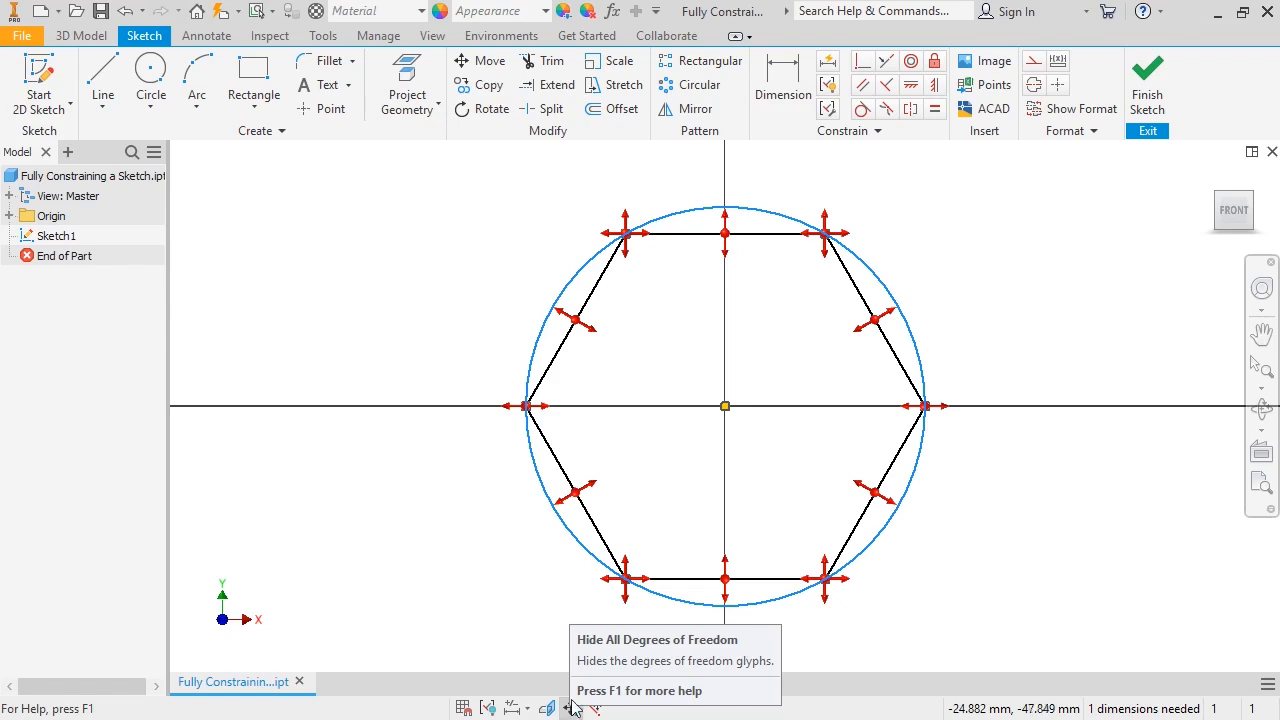
Dimension the circle's diameter and set it to 60 mm.
left_click(777, 104)
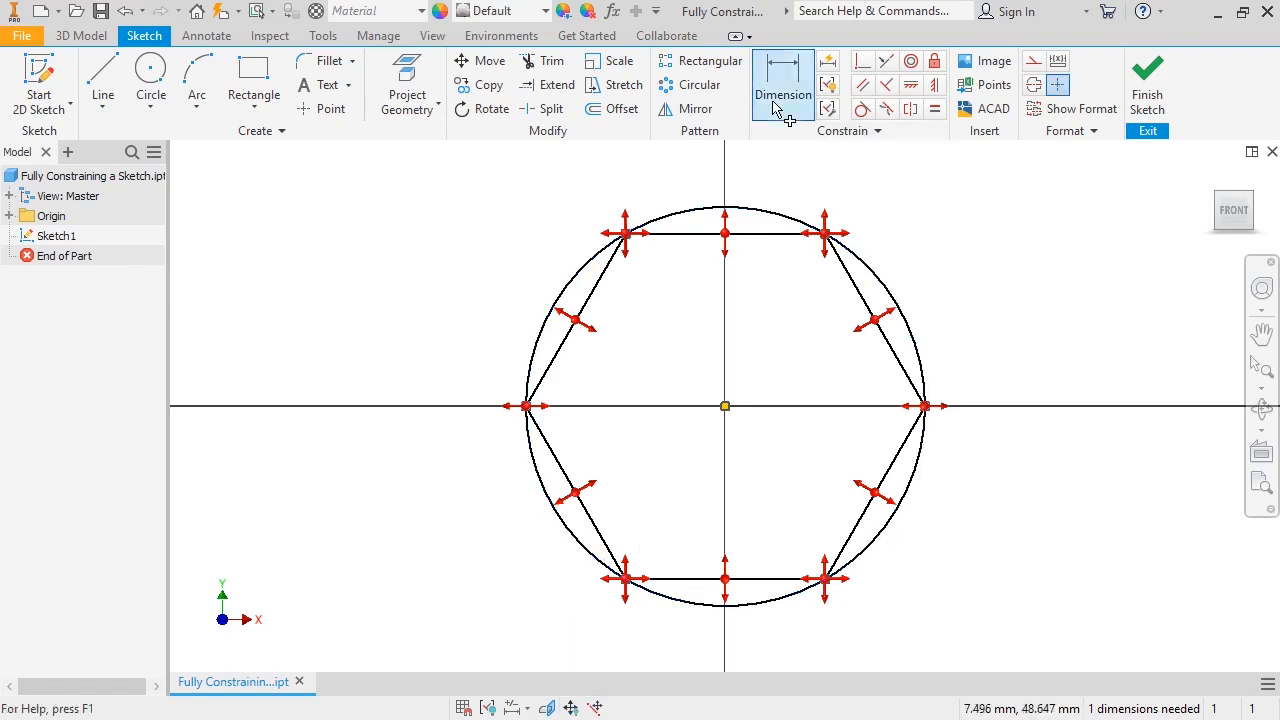
left_click(860, 272)
left_click(1033, 277)
type("60")
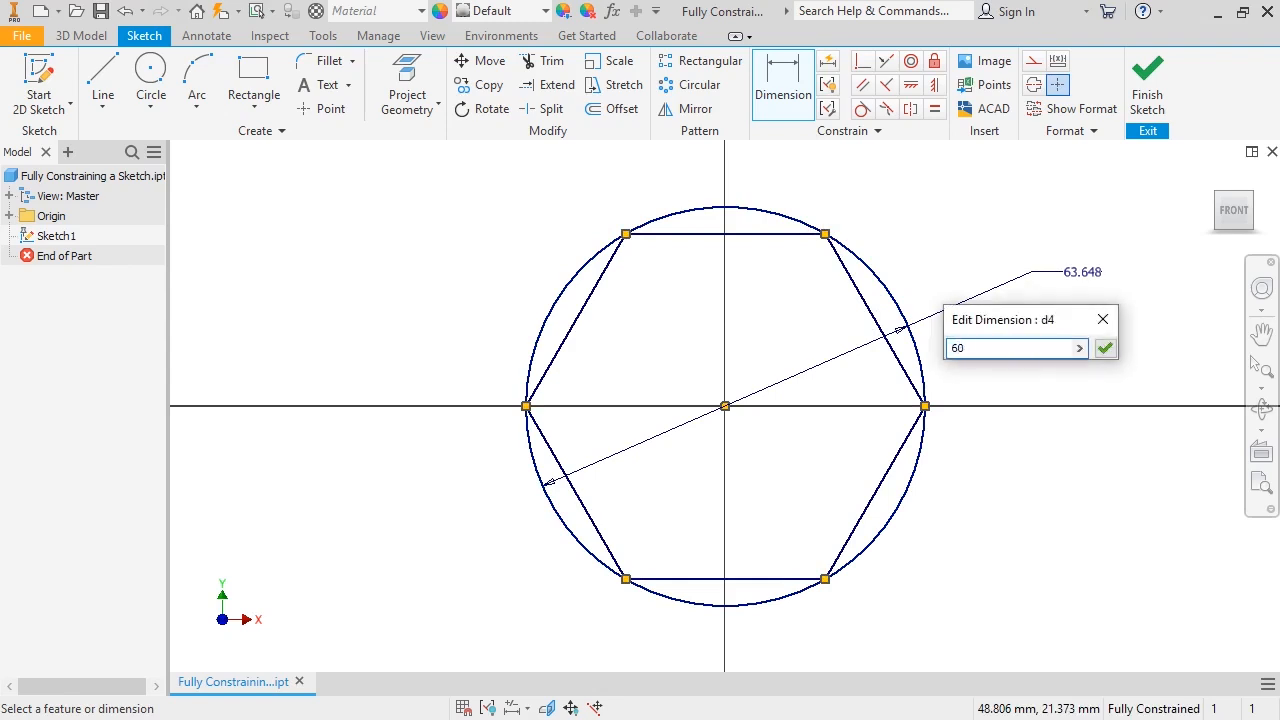
left_click(1104, 348)
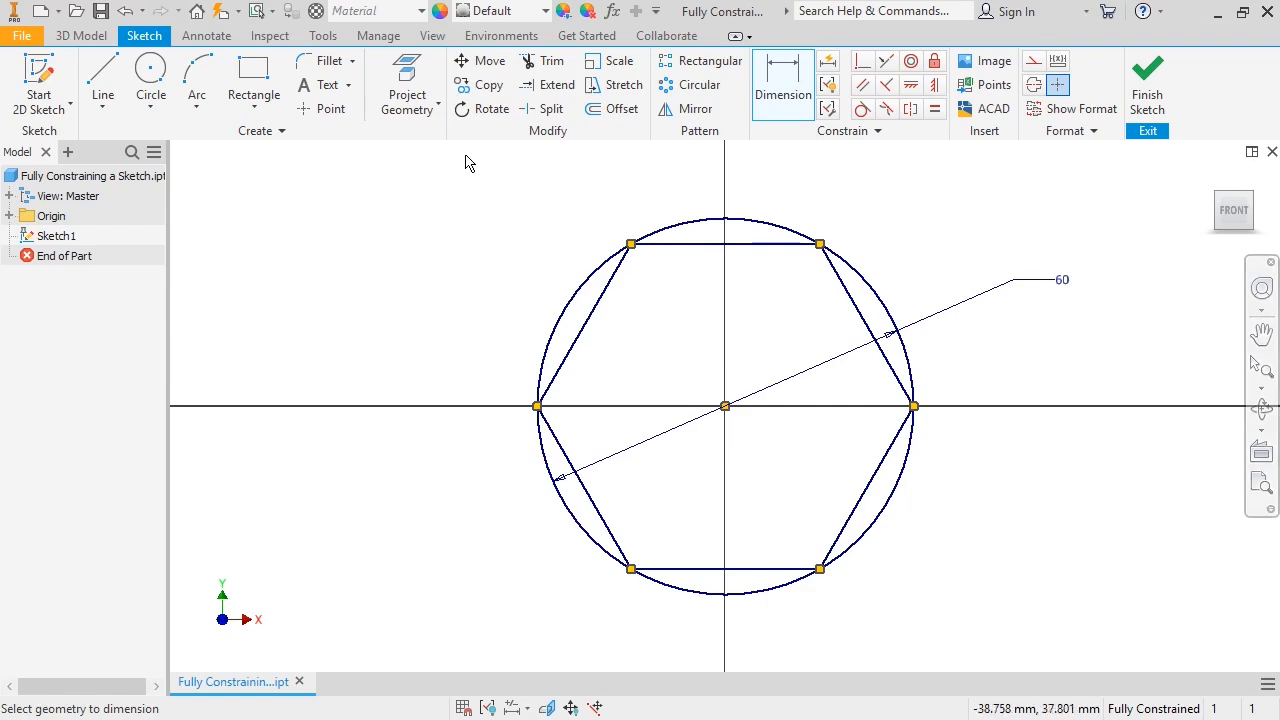
Examine the colour options in Application Options and the editor for customizing colour schemes, leaving the Presentation scheme selected.
left_click(324, 37)
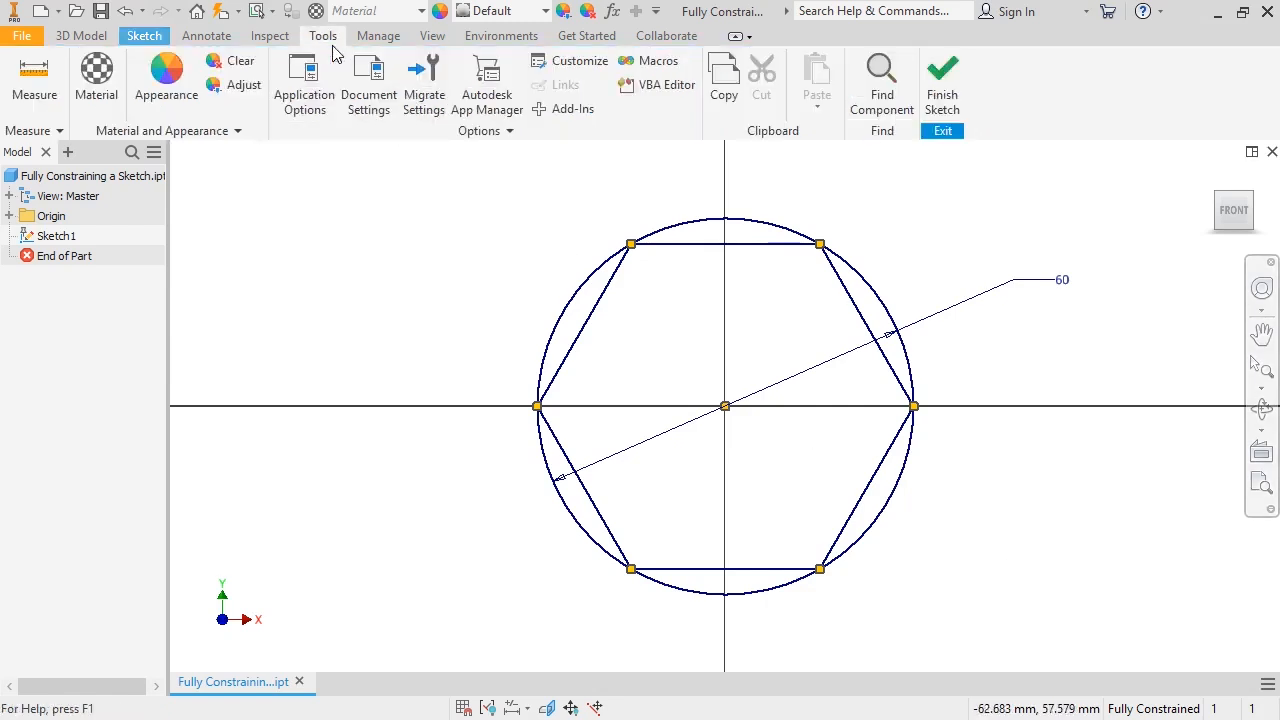
left_click(312, 94)
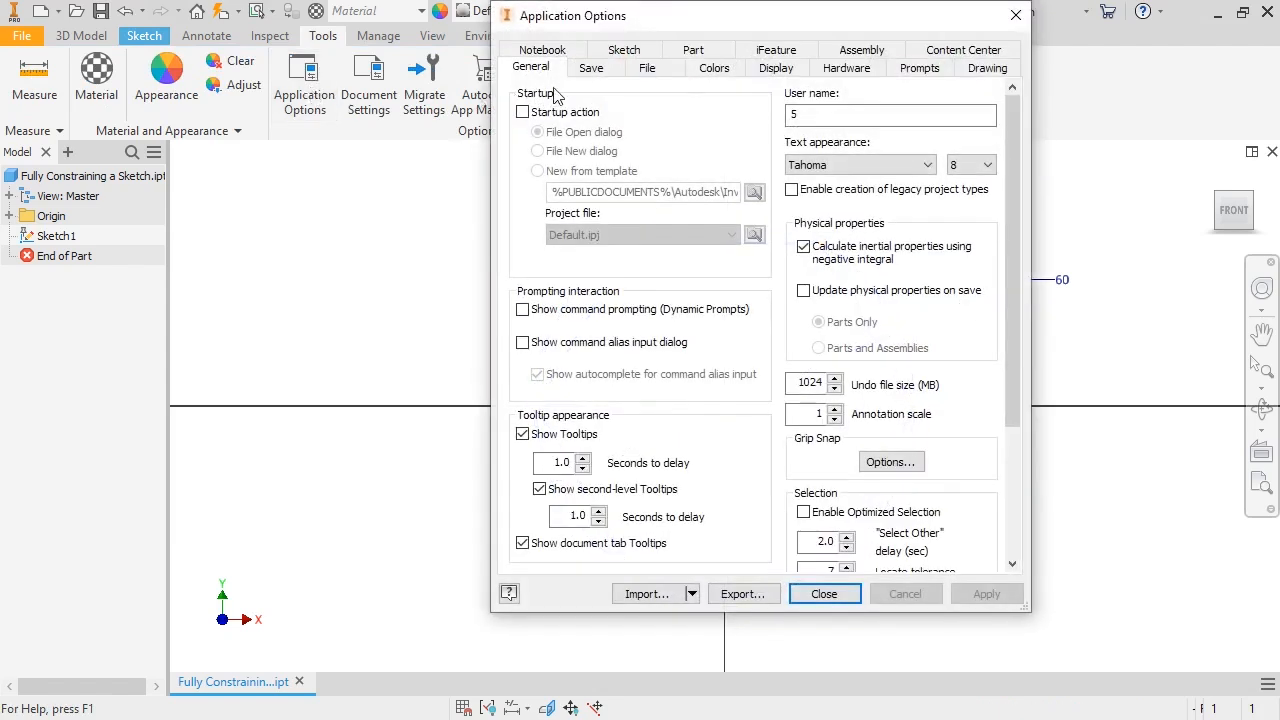
left_click(694, 70)
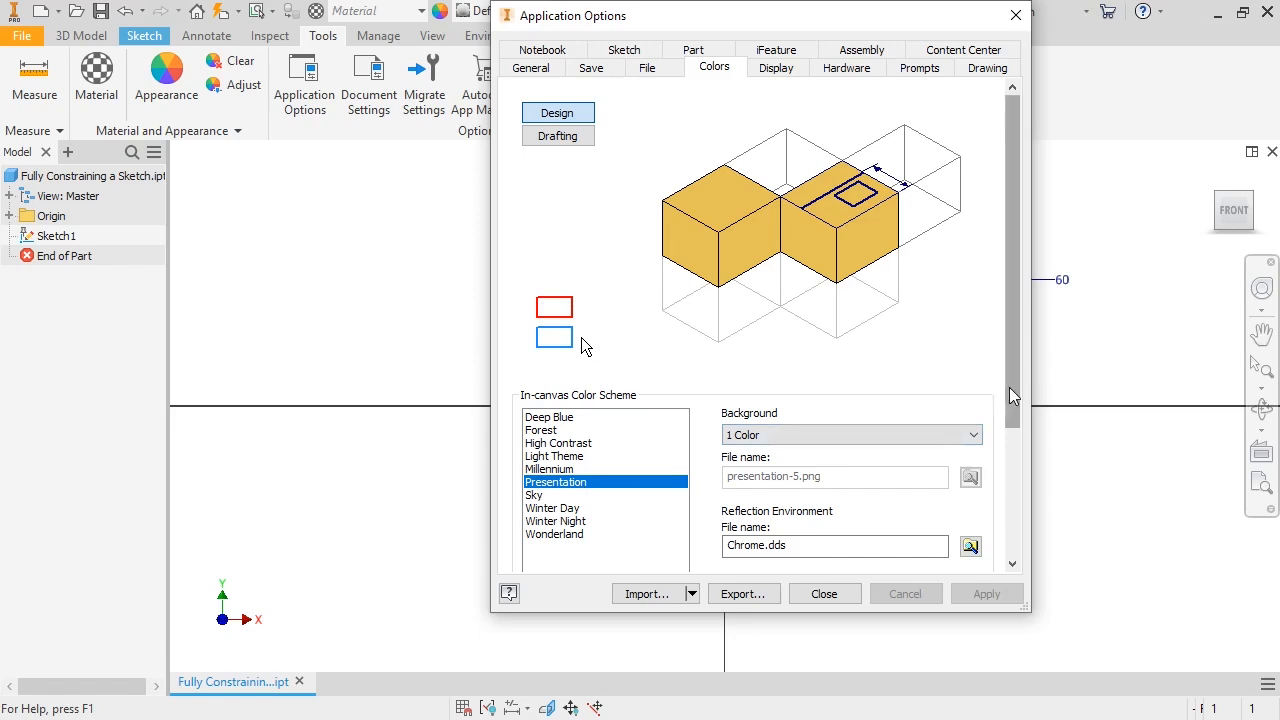
left_click_drag(1009, 387, 1011, 529)
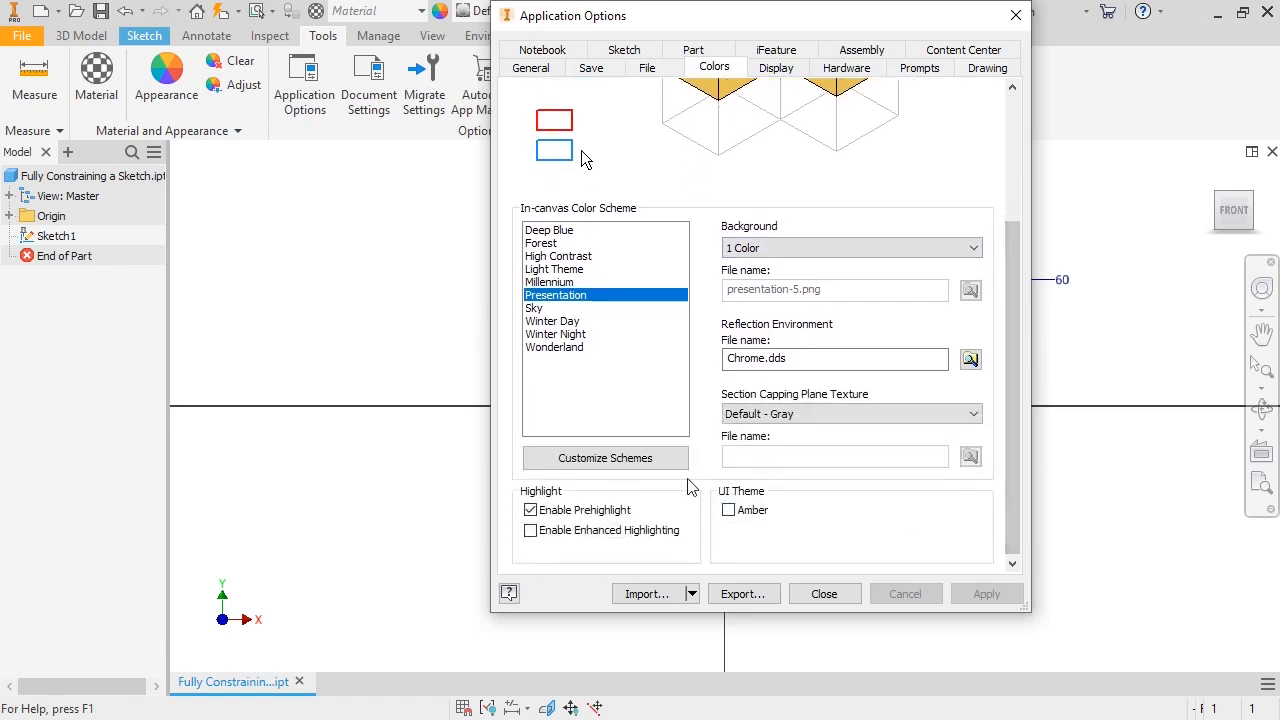
left_click(628, 468)
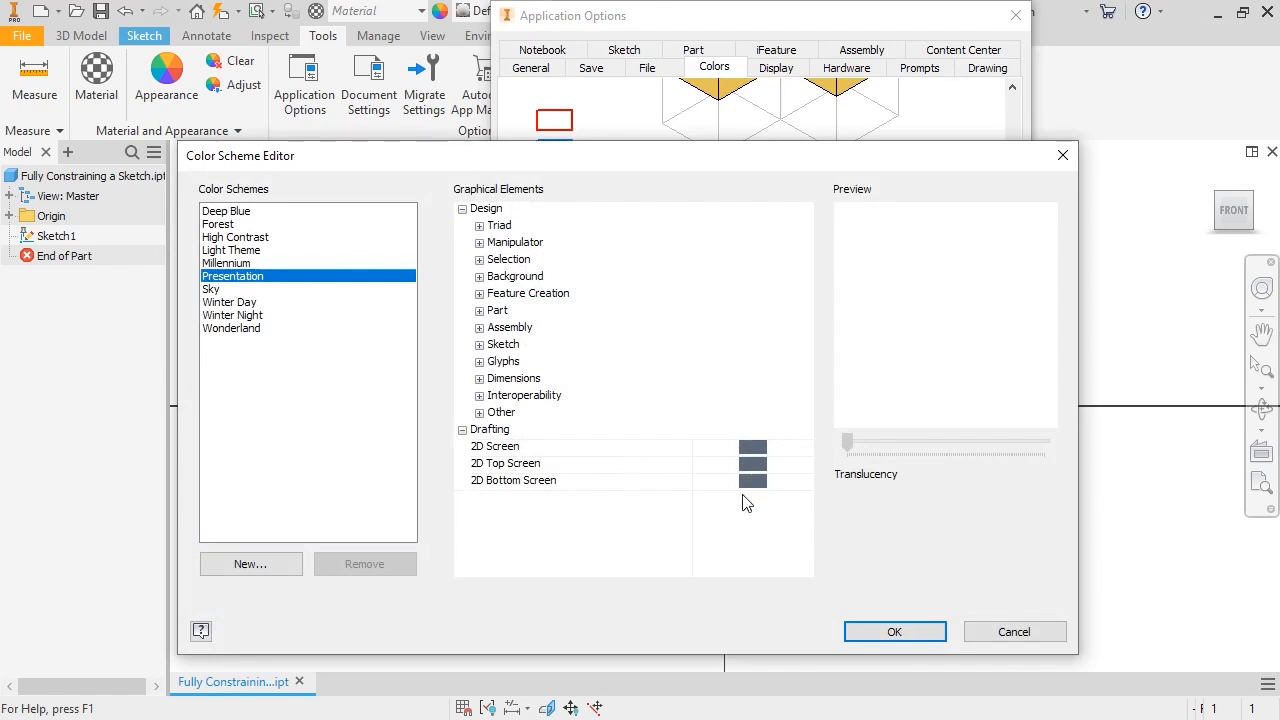
left_click(896, 634)
left_click(824, 594)
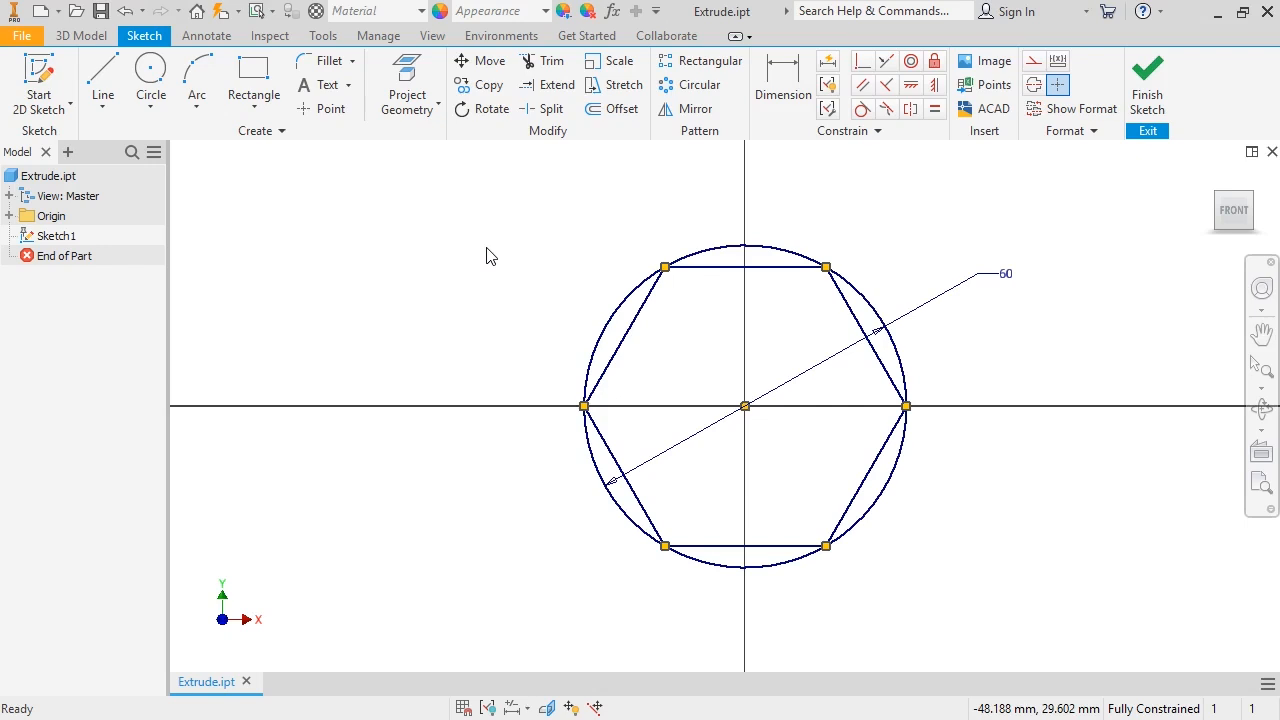
Start an extrusion of the region inside the hexagon and stretch its distance to 54 mm in an isometric view.
left_click(80, 40)
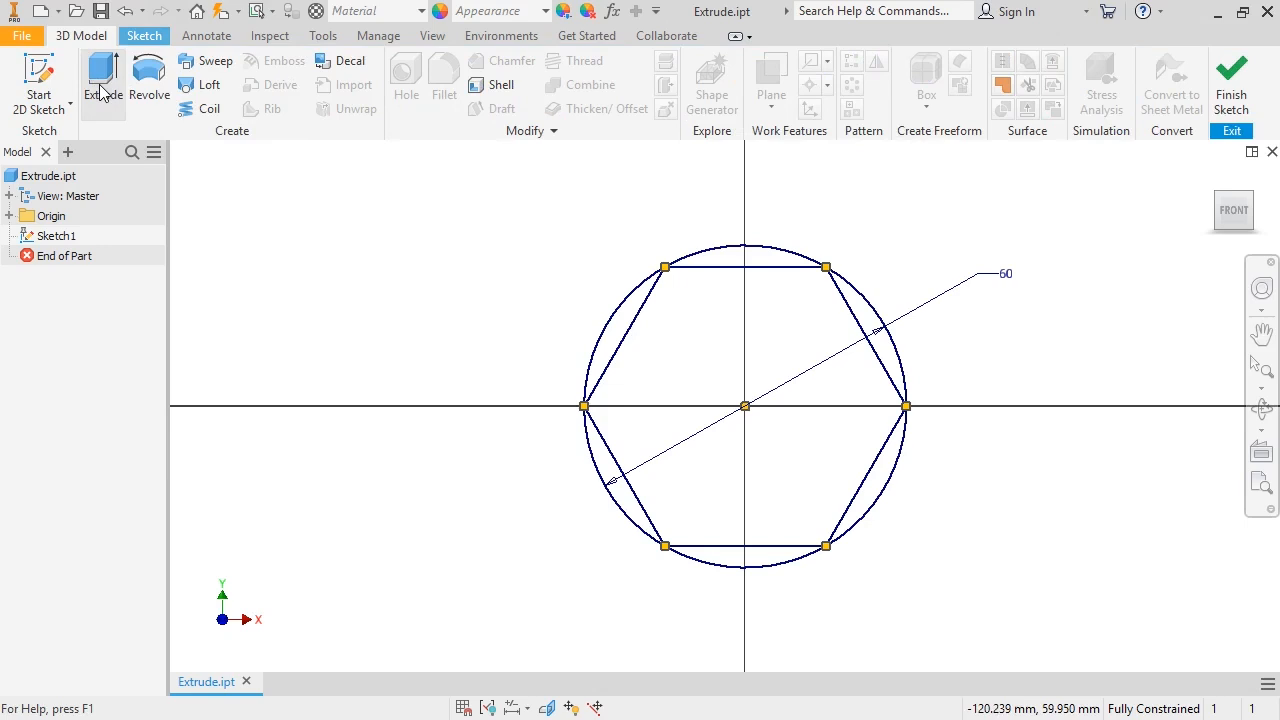
left_click(100, 92)
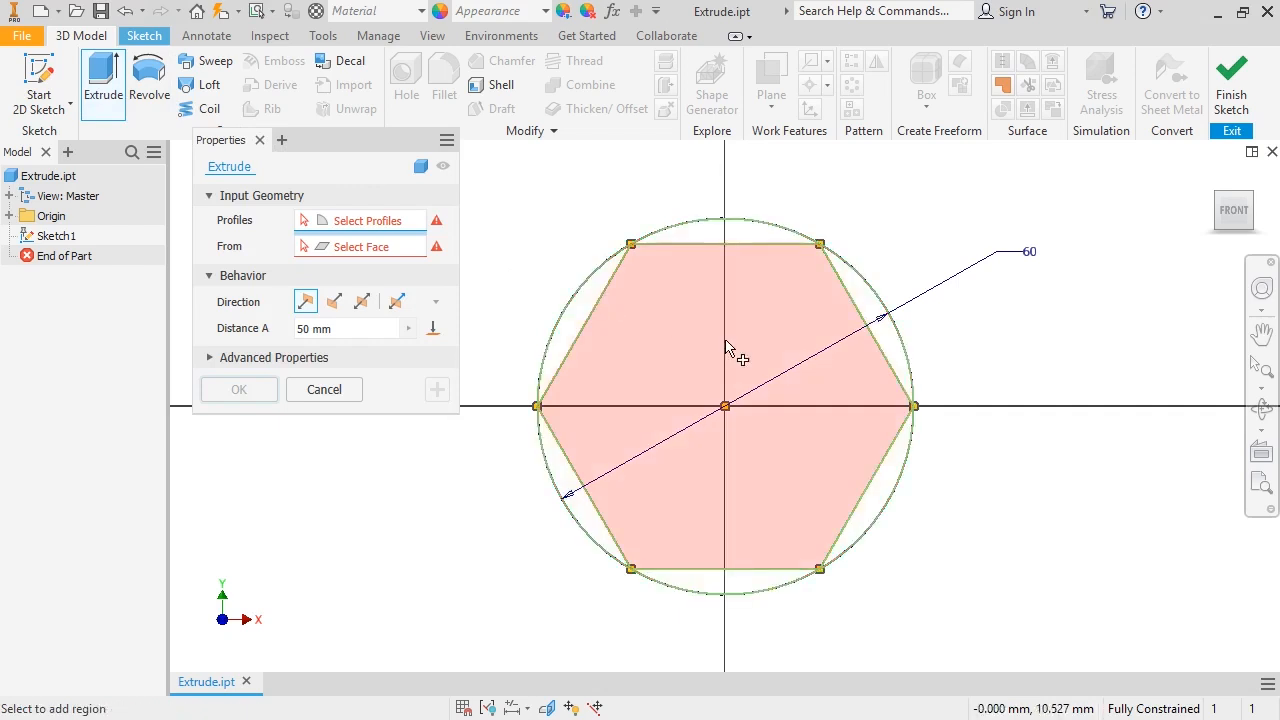
left_click(727, 347)
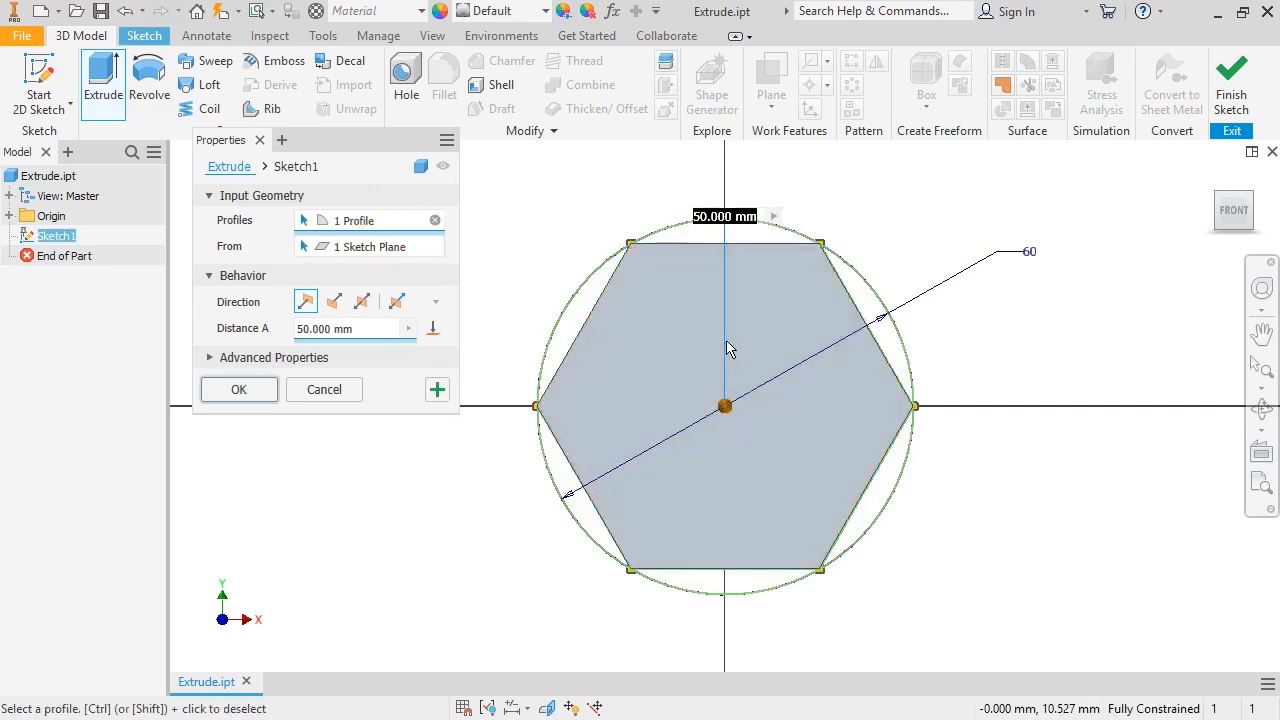
left_click(1212, 184)
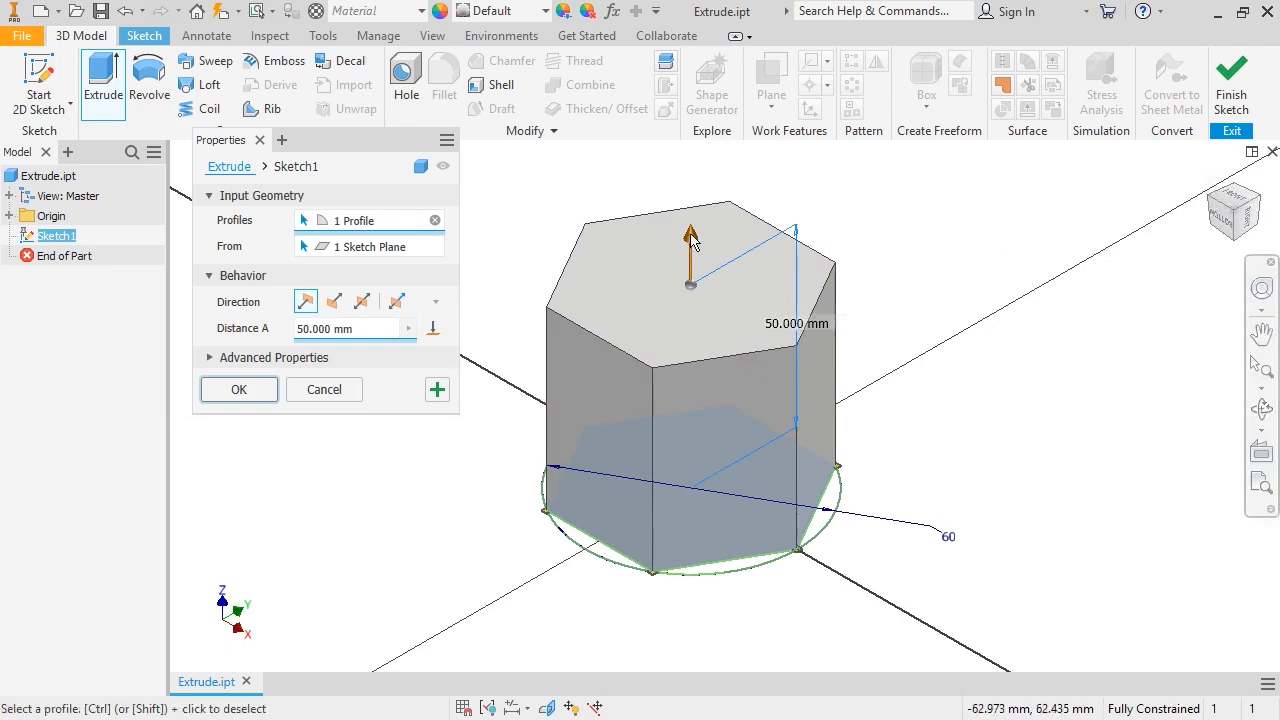
mouse_move(690, 237)
left_mouse_down()
mouse_move(694, 371)
mouse_move(690, 236)
left_mouse_up()
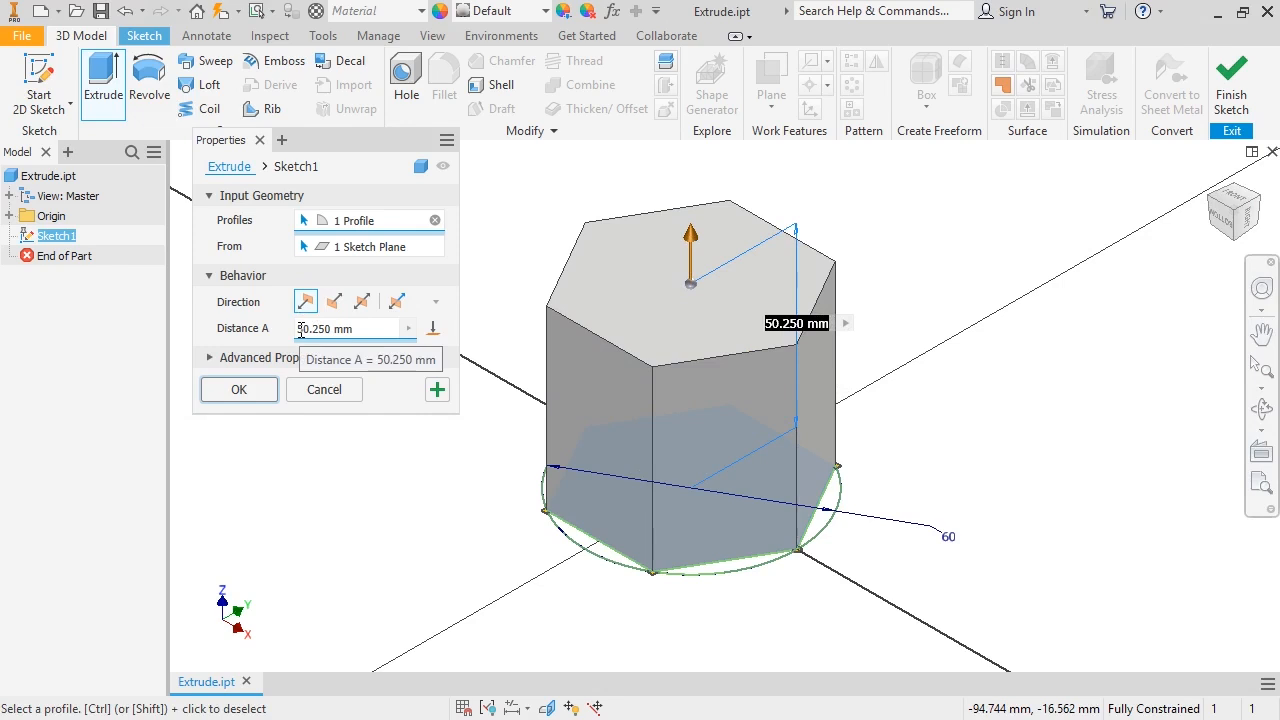
left_click_drag(692, 239, 697, 192)
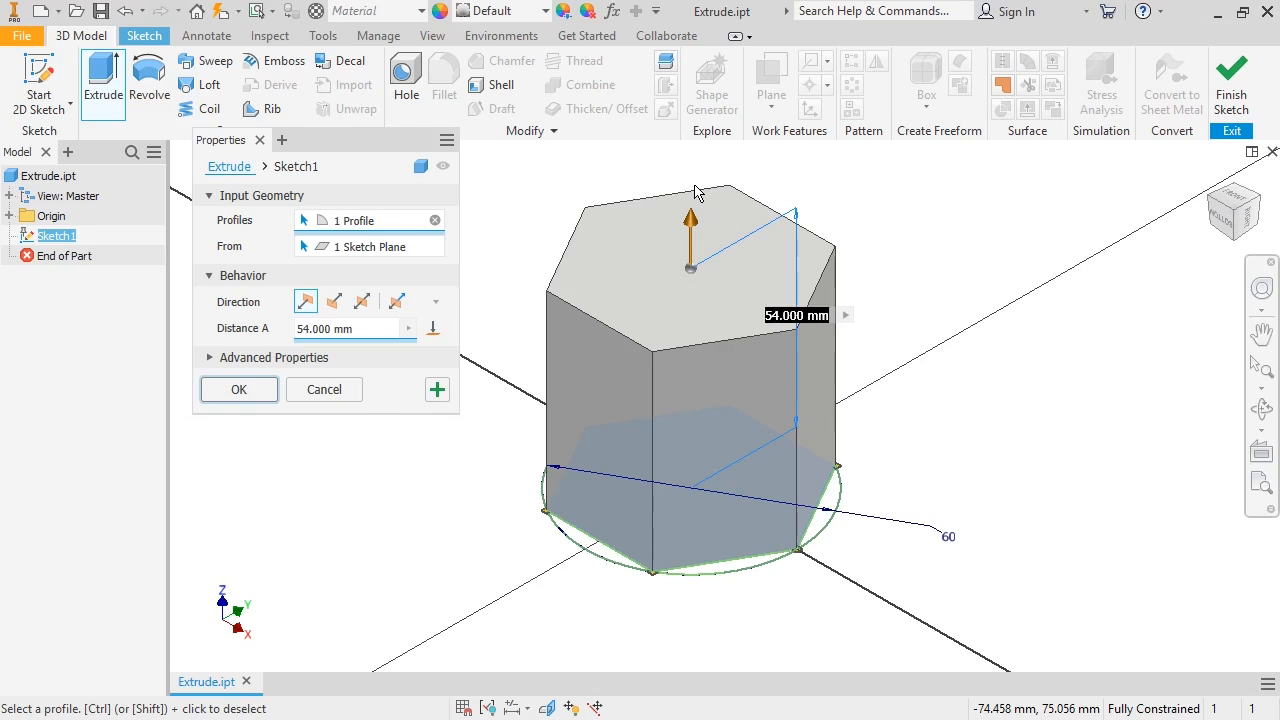
Preview the hexagon's extrusion with the Flipped, Symmetric and Asymmetric directions.
left_click(335, 302)
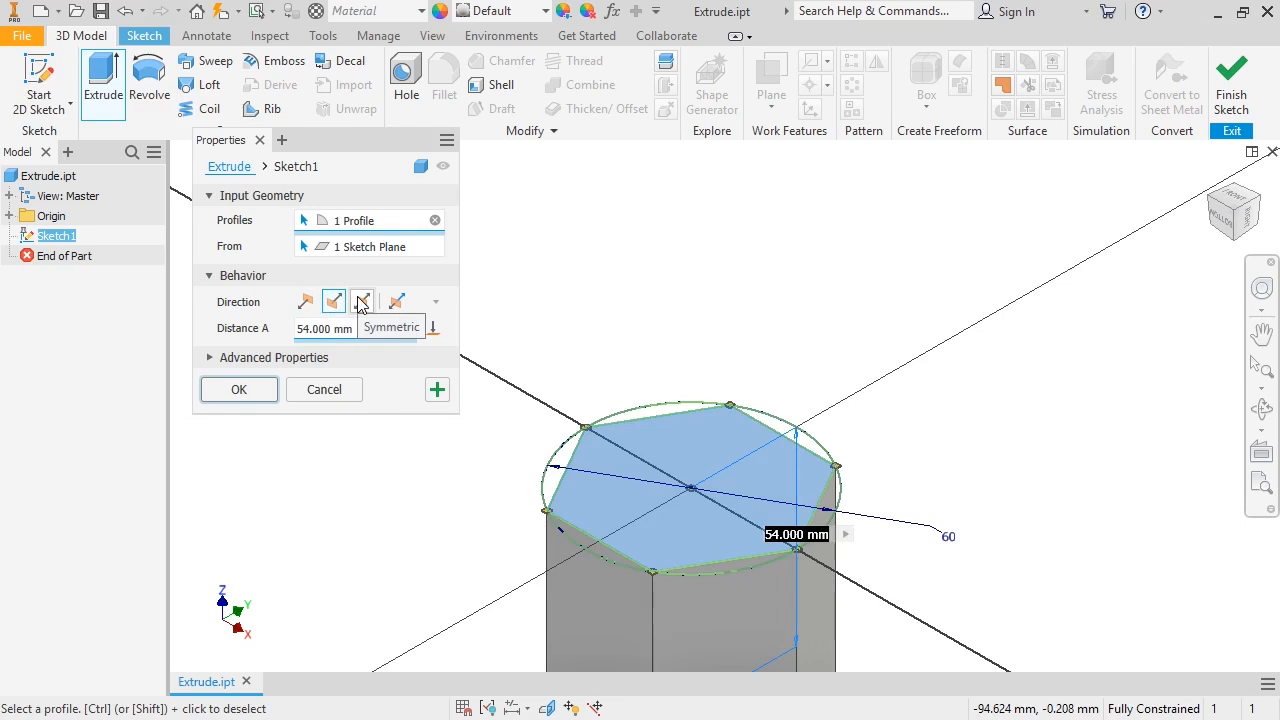
left_click(361, 302)
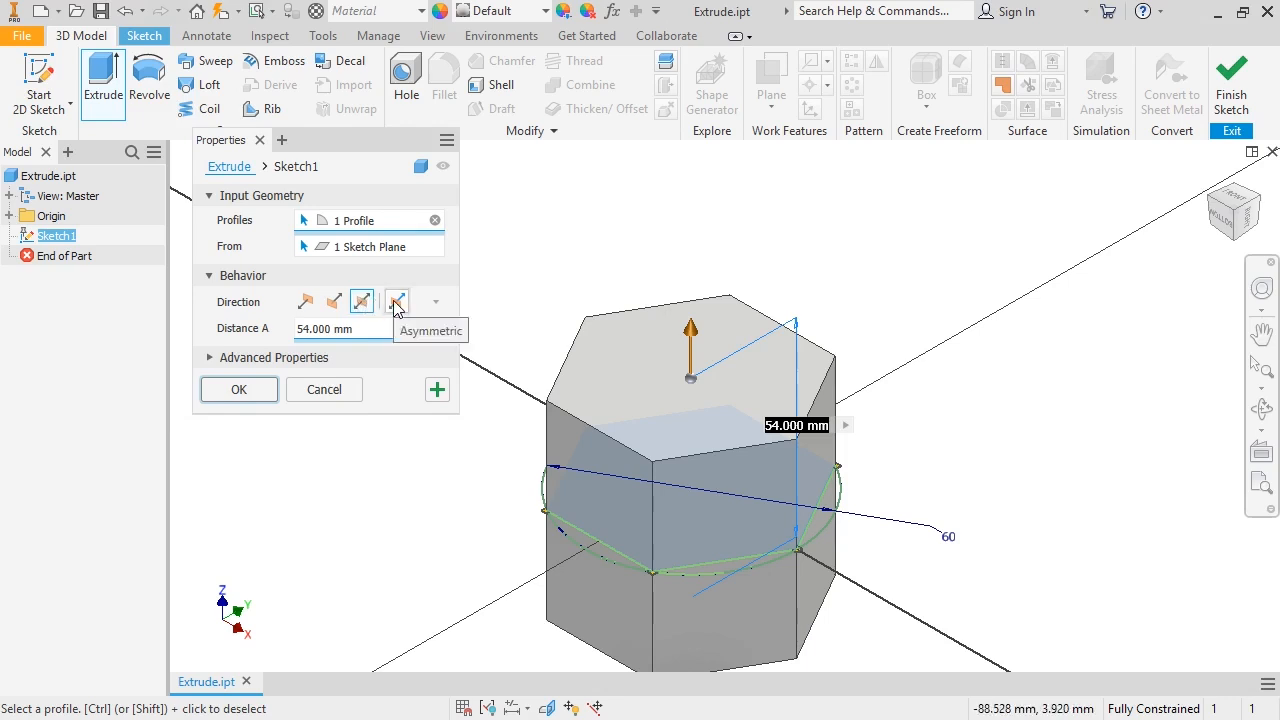
left_click(395, 303)
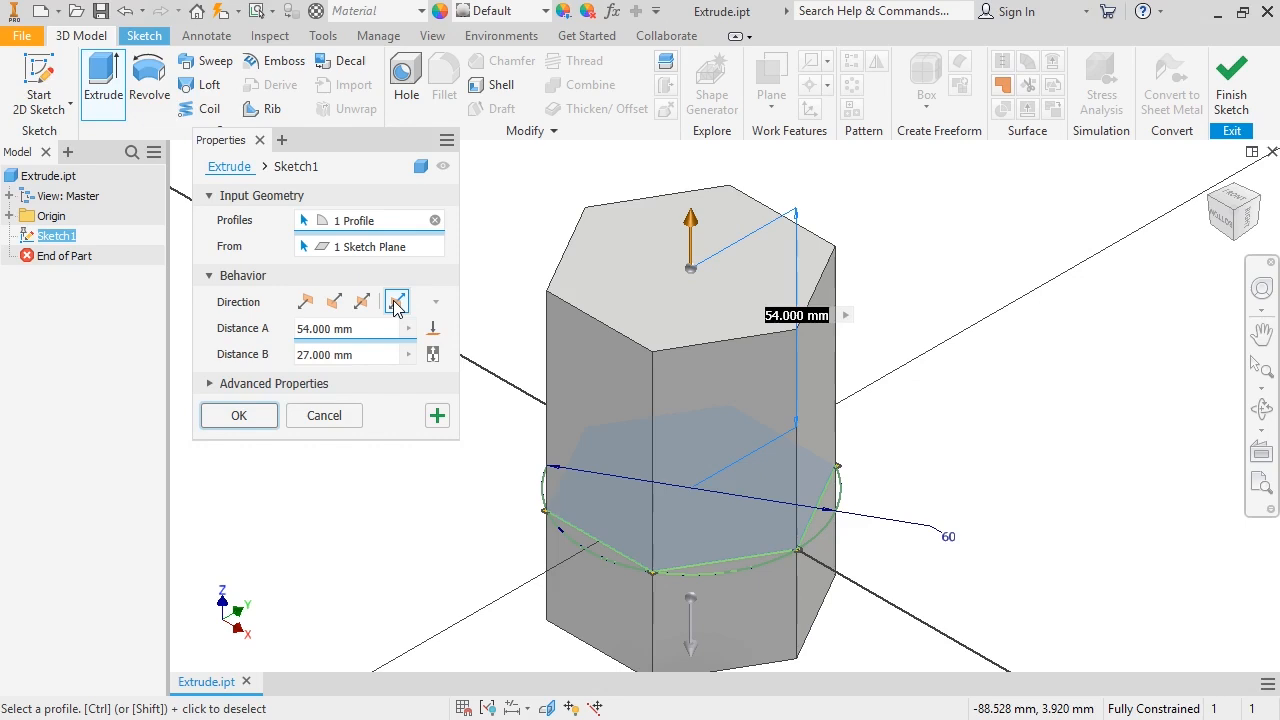
Return the hexagon's extrusion to the default direction and complete it with a distance of 50 mm.
left_click(306, 301)
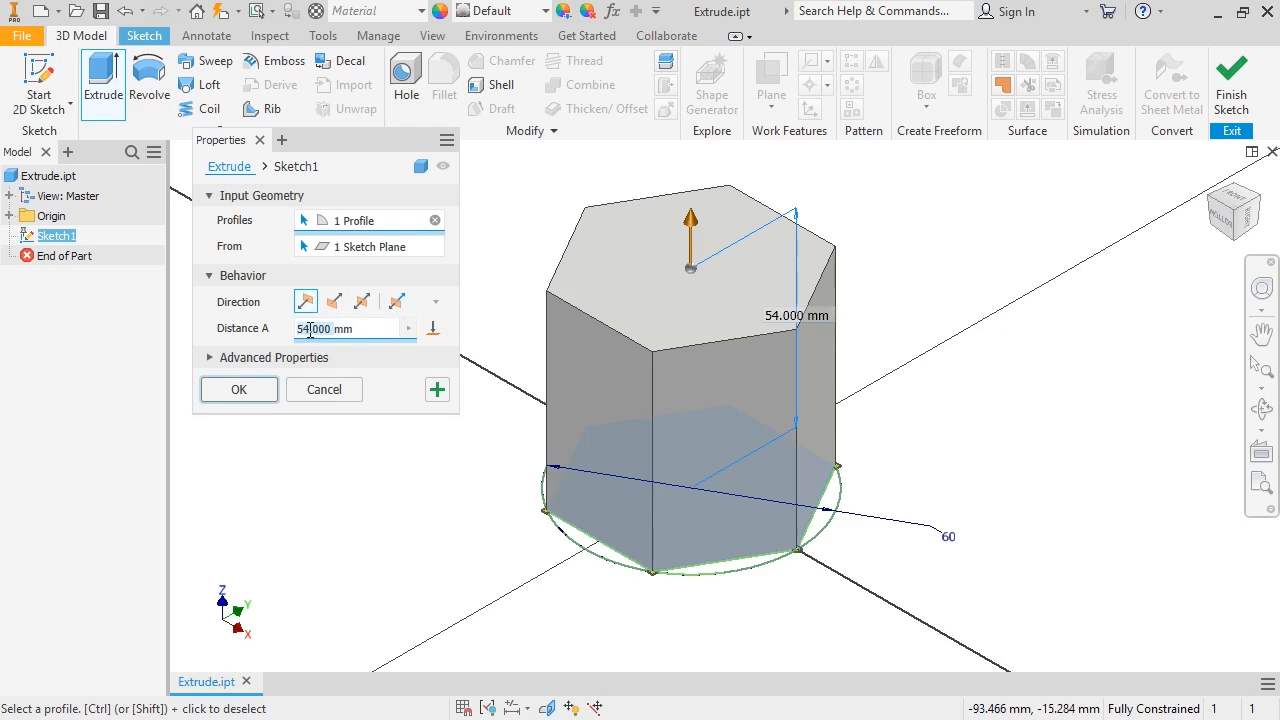
type("50mm")
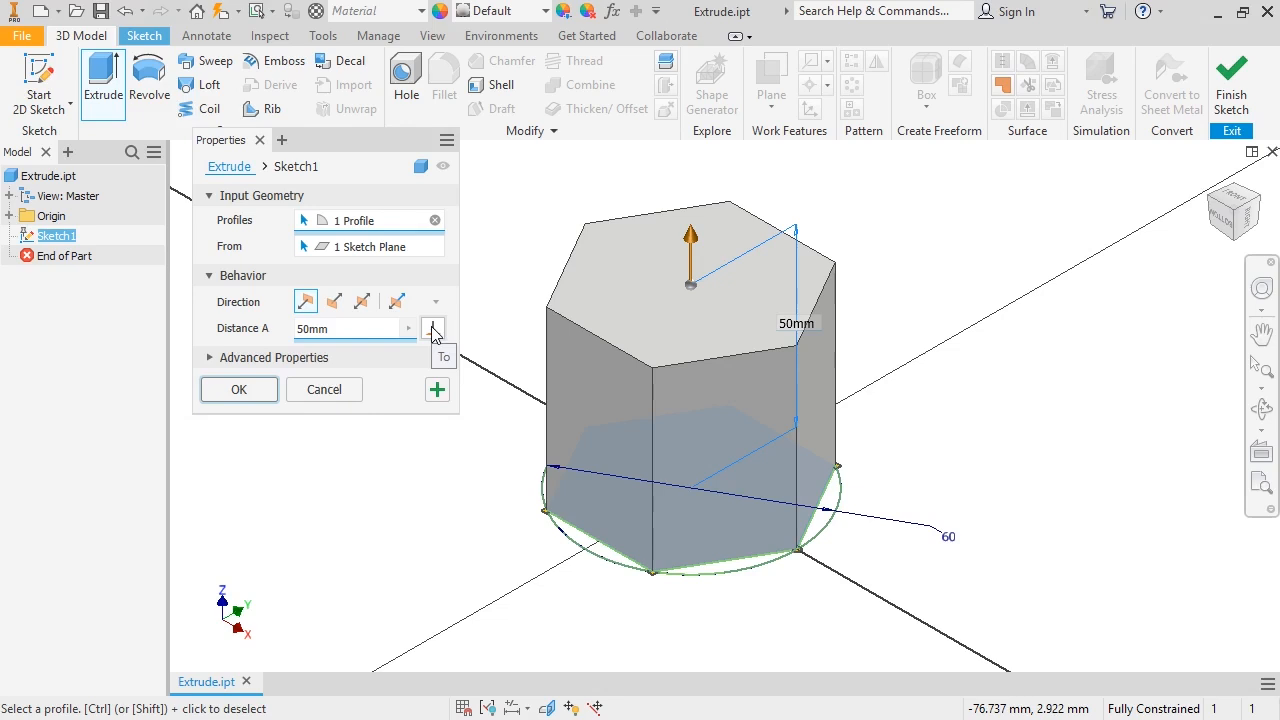
left_click(239, 389)
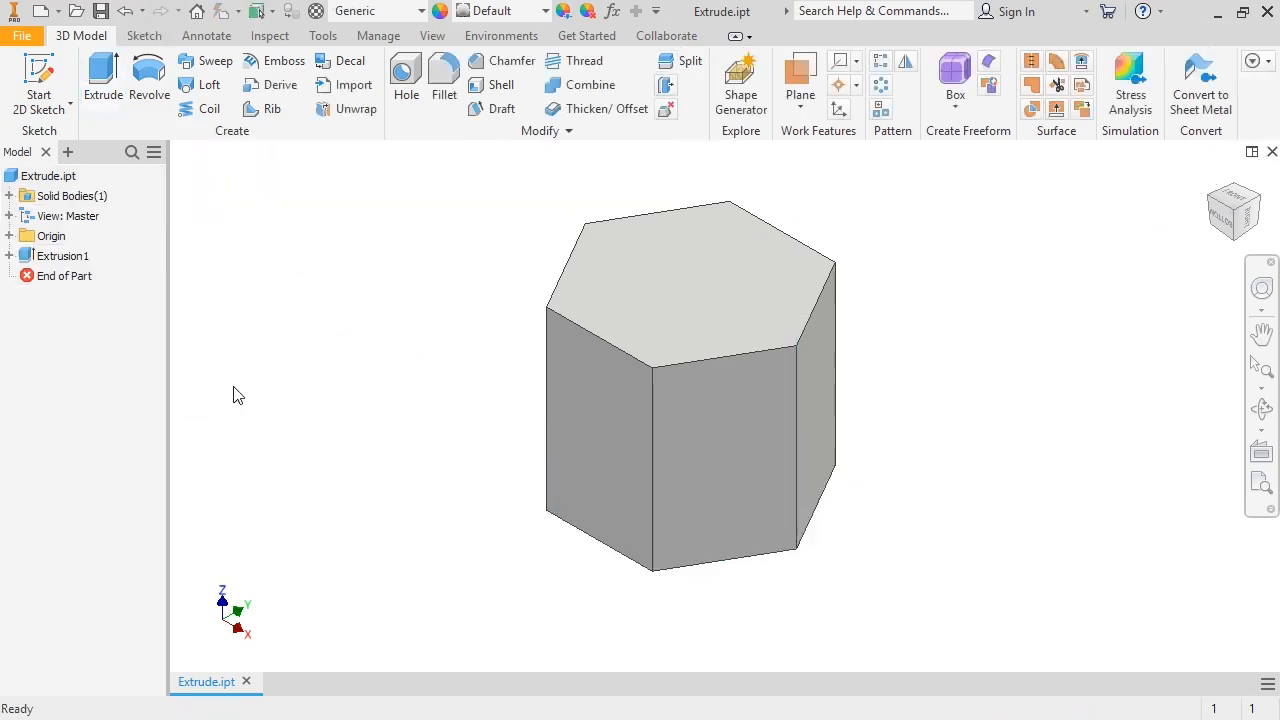
Expand the extrusion feature and the solid body in the model tree to examine what they contain.
left_click(9, 256)
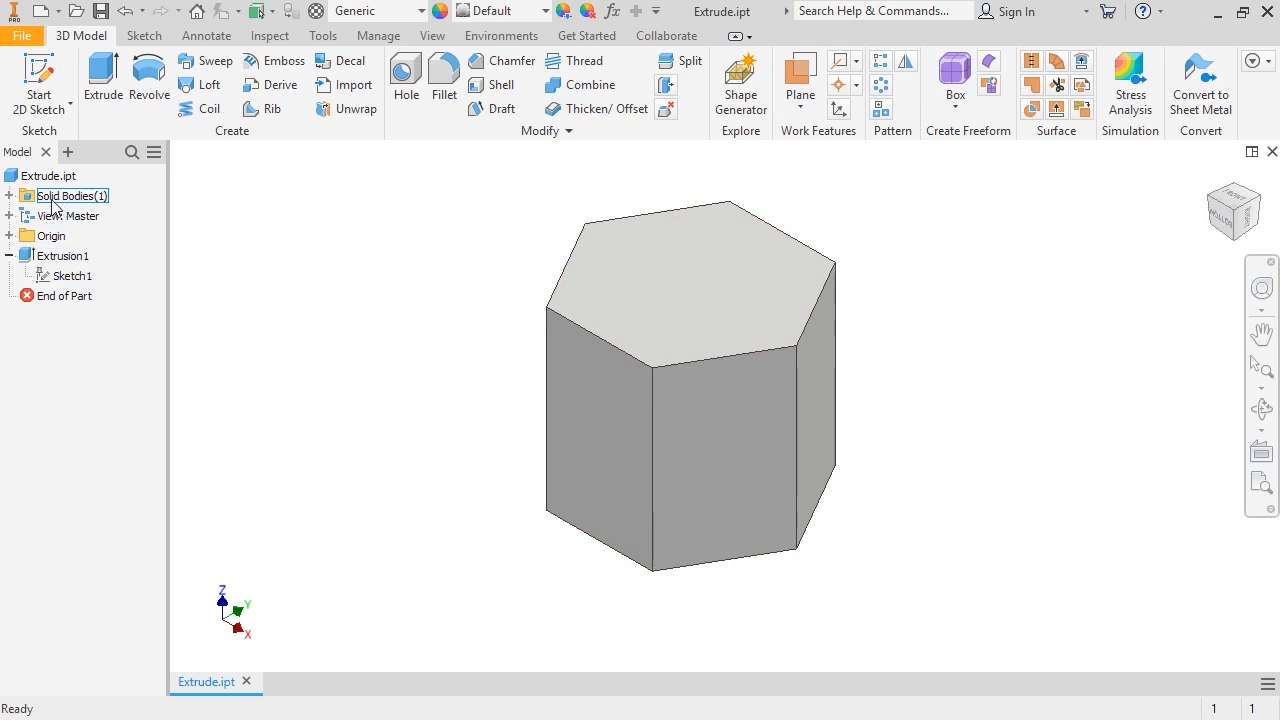
left_click(9, 197)
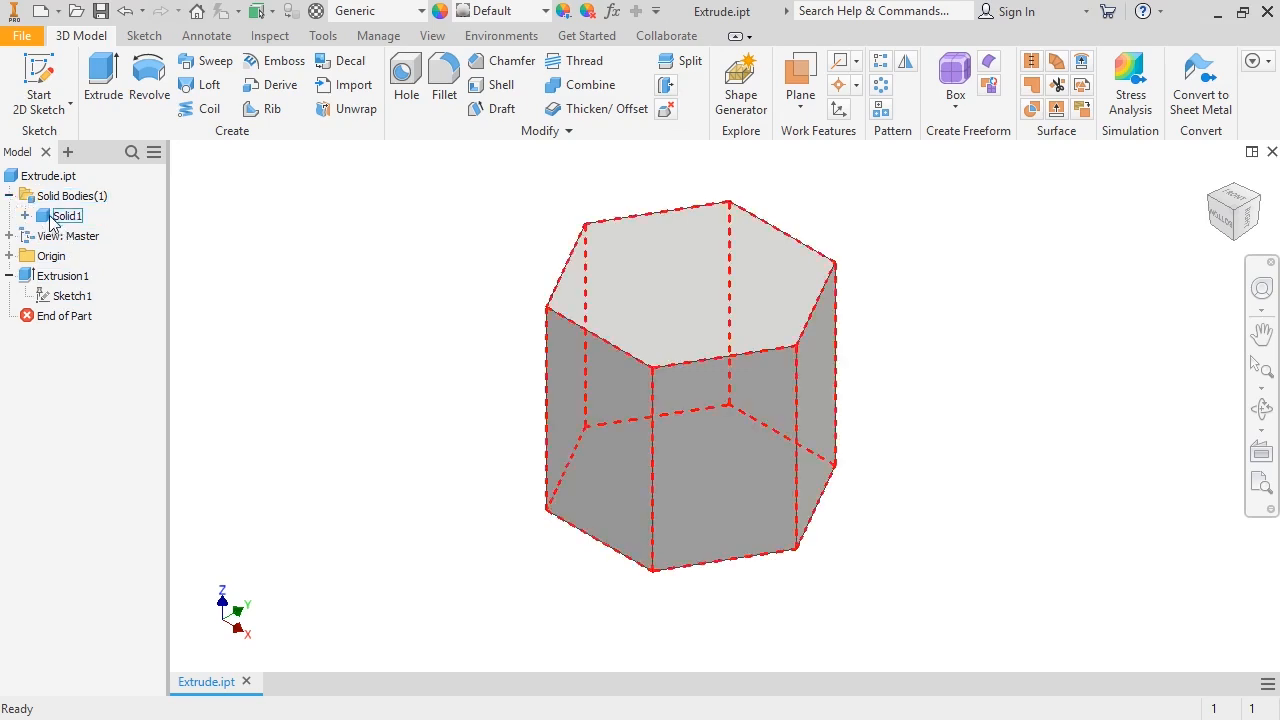
left_click(24, 215)
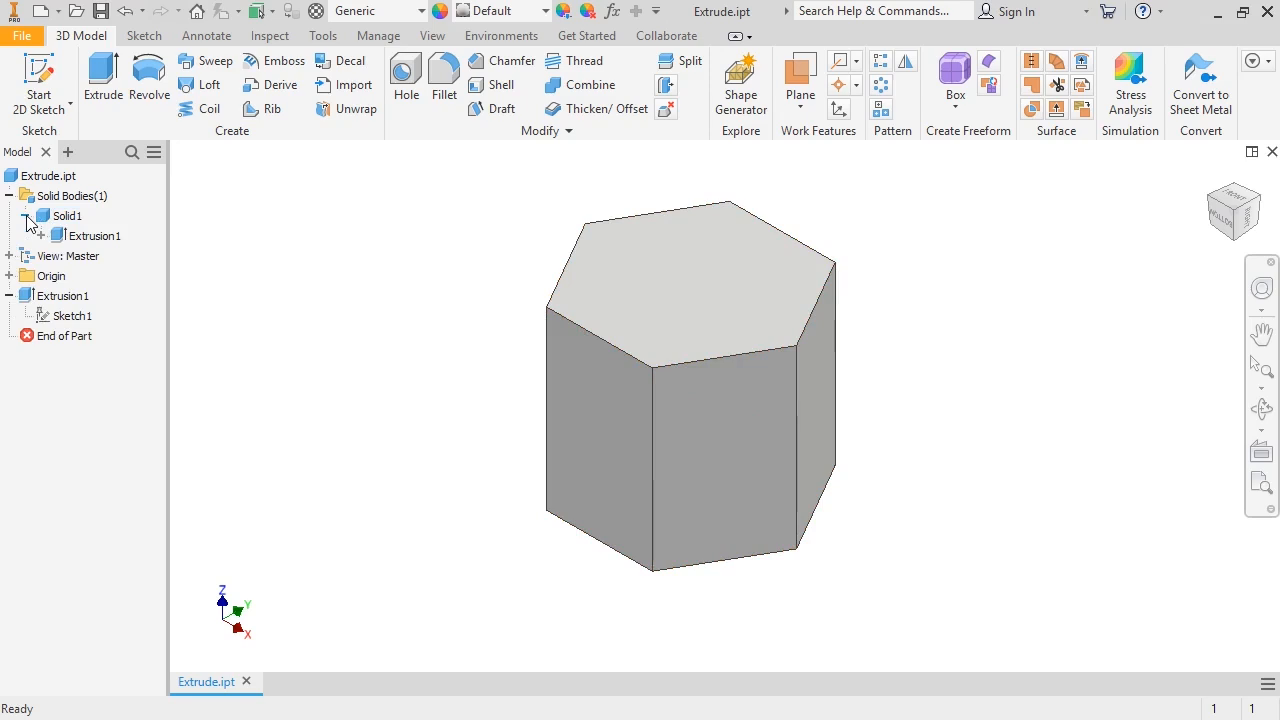
left_click(42, 236)
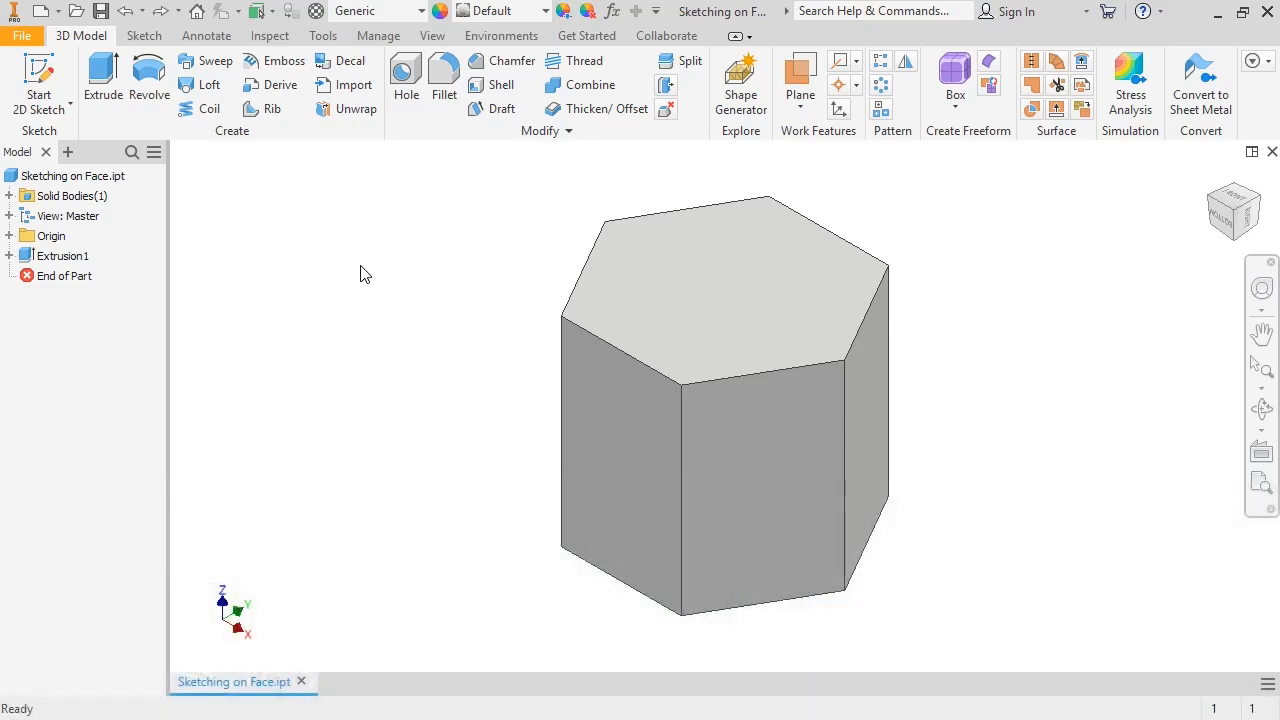
Start a new 2D sketch on the upper hexagonal face of the solid.
left_click(40, 88)
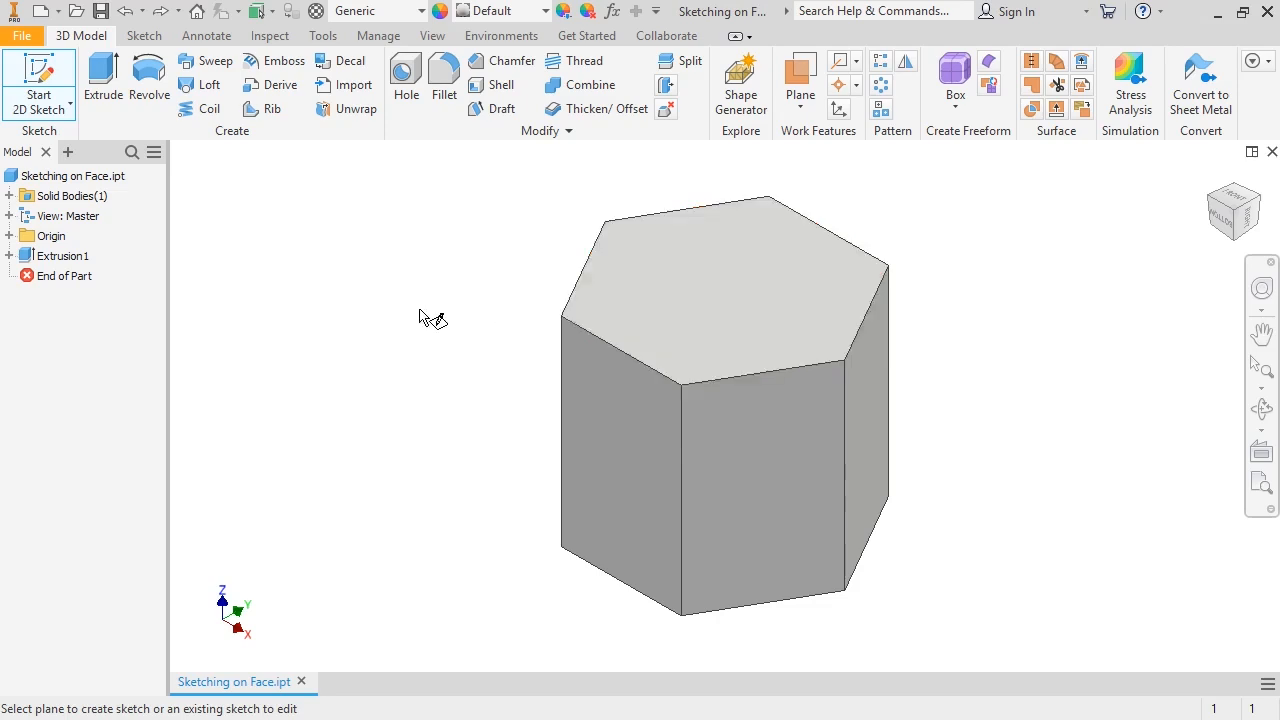
left_click(9, 237)
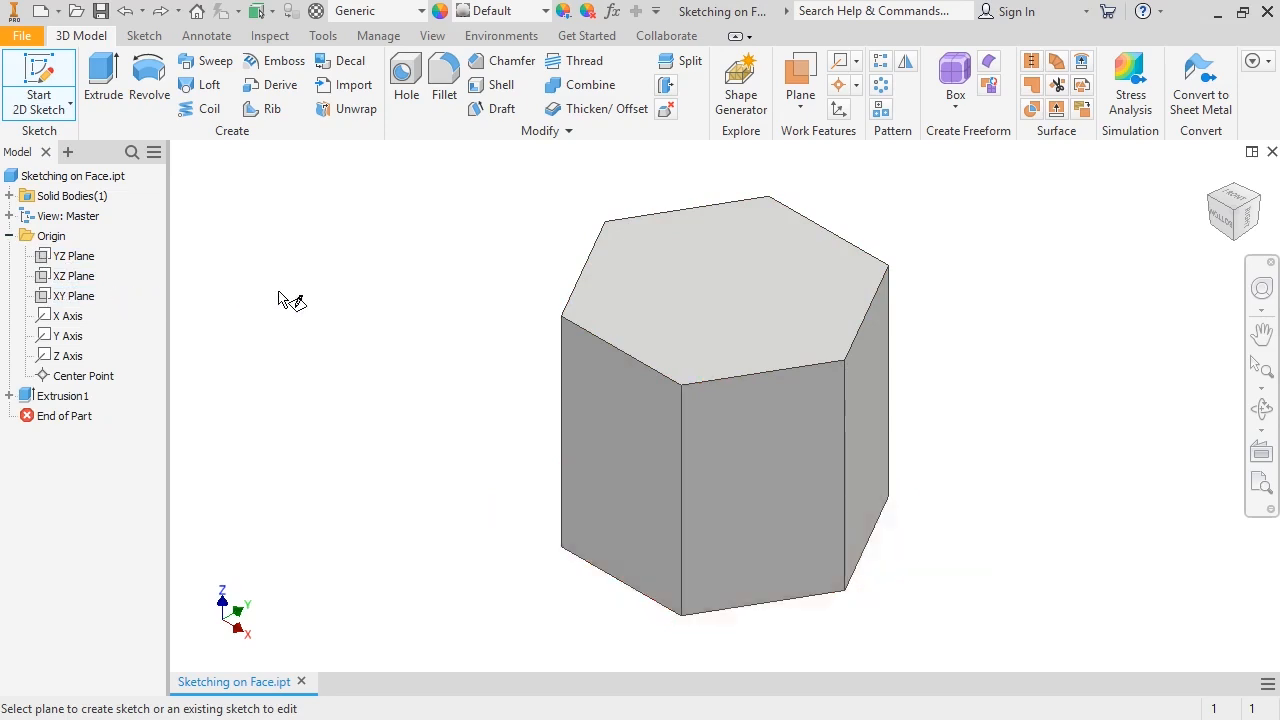
left_click(703, 291)
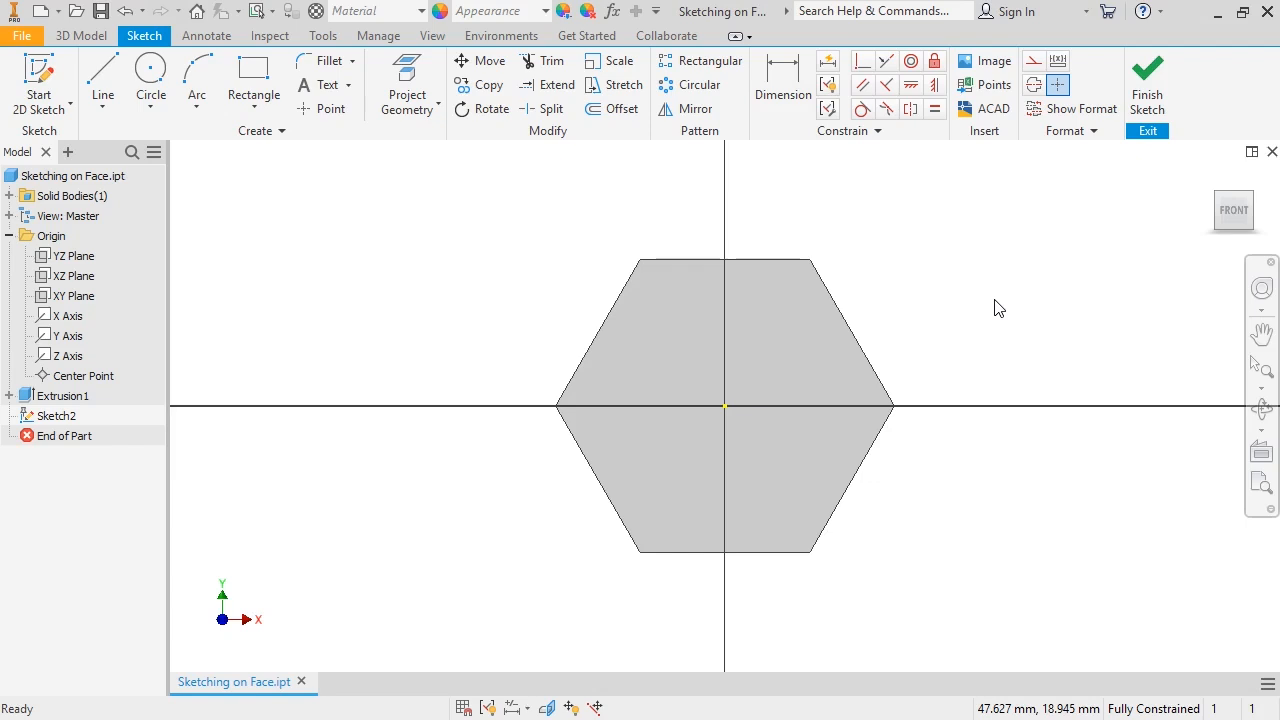
Draw a two-point rectangle on the sketch plane outside the hexagonal face, above the horizontal axis, and inspect it against the solid.
left_click(258, 85)
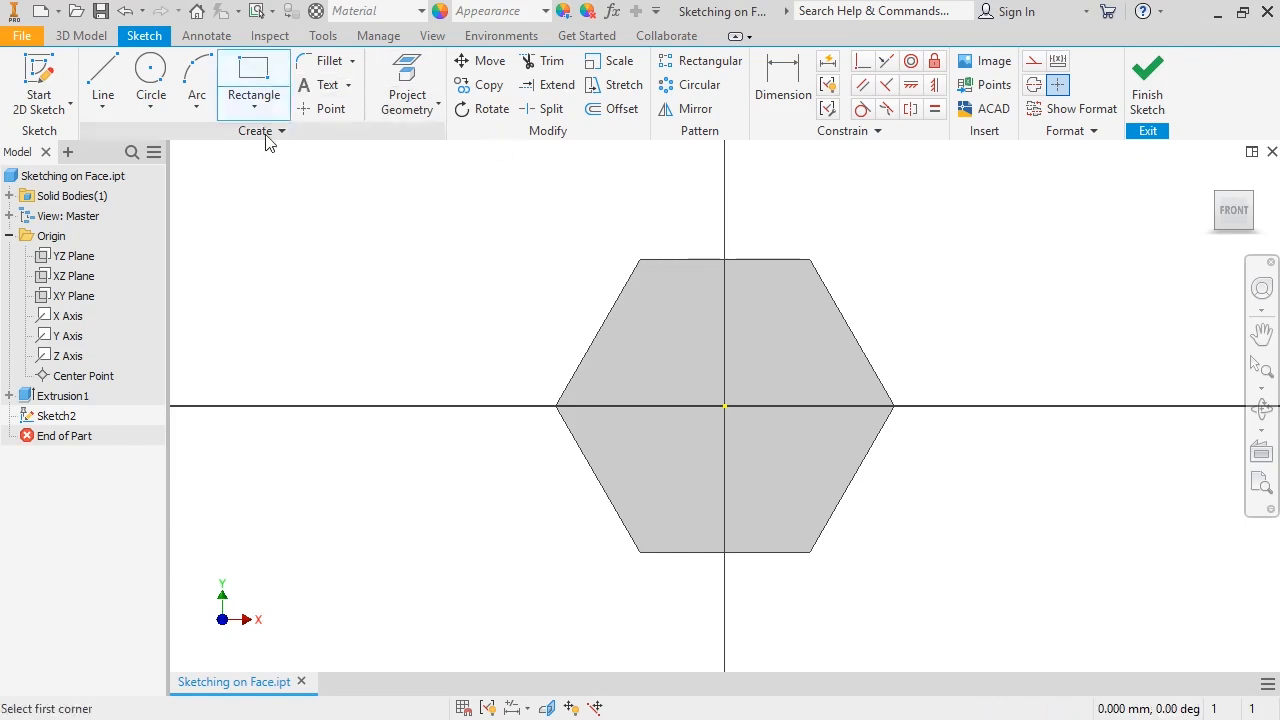
left_click(252, 340)
left_click(502, 210)
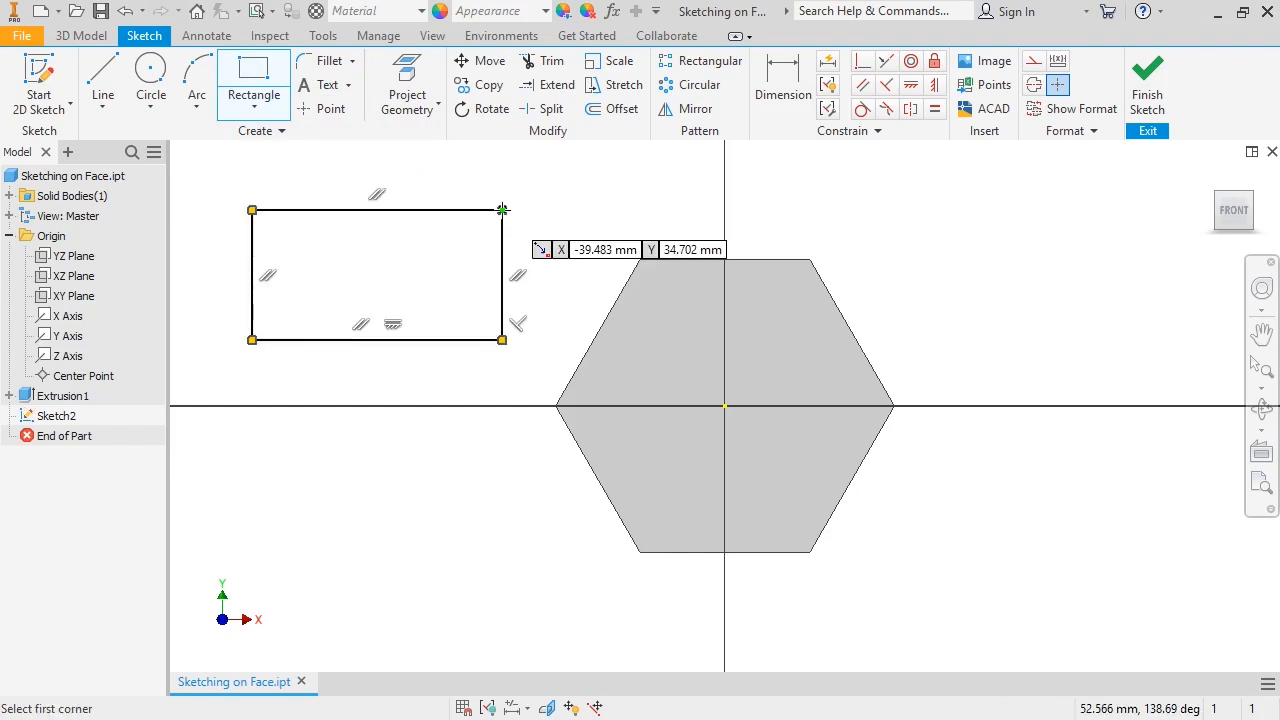
key("Escape")
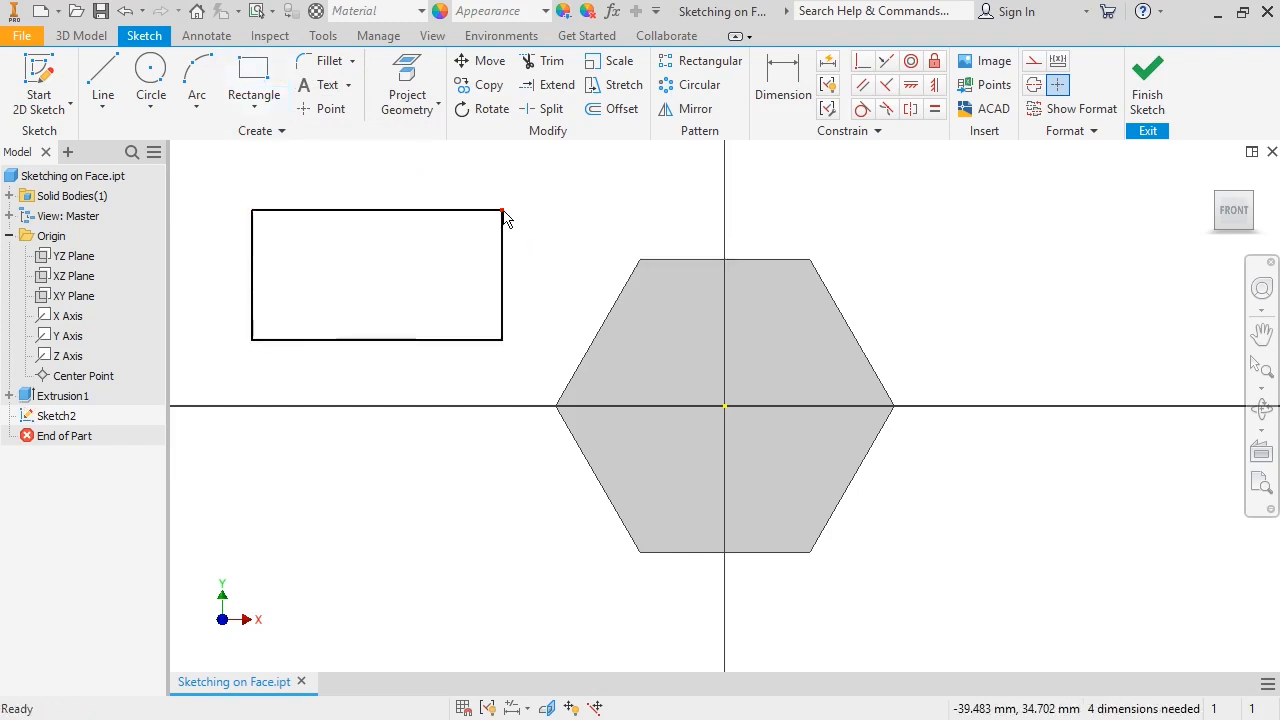
mouse_move(526, 494)
middle_mouse_down("shift")
mouse_move(564, 405)
mouse_move(526, 400)
mouse_move(506, 420)
mouse_move(581, 469)
middle_mouse_up("shift")
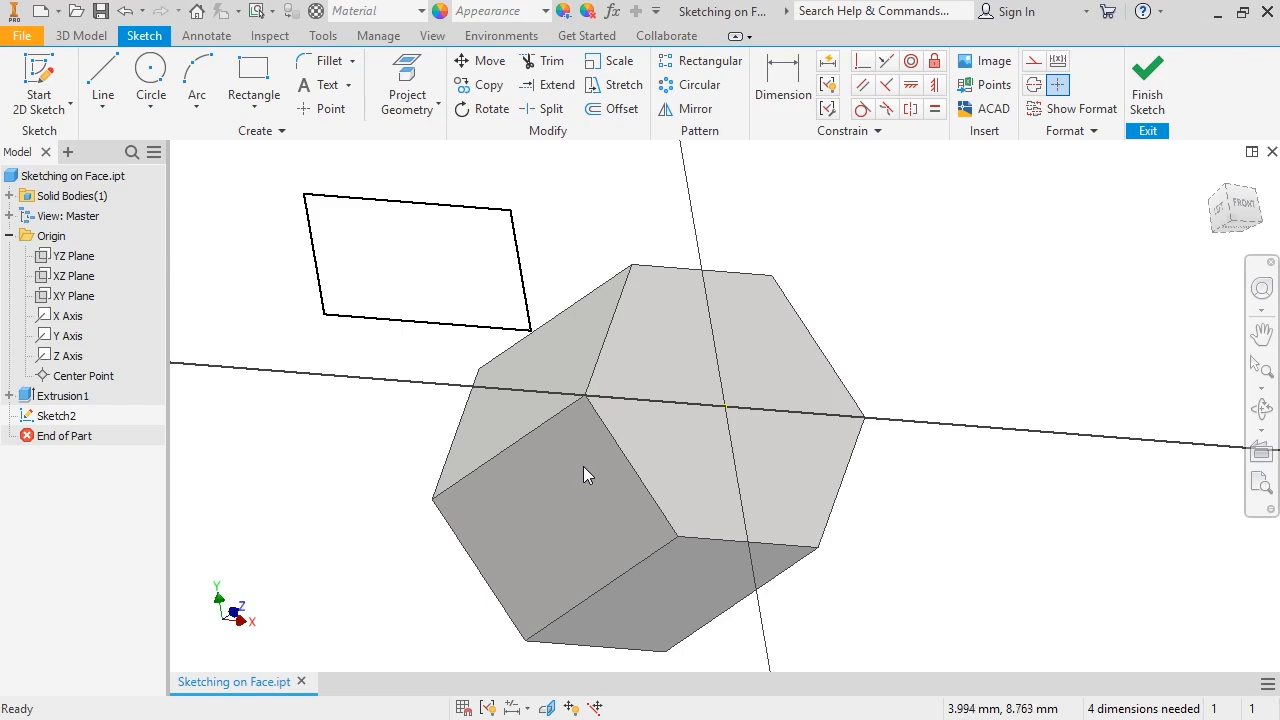
left_click(1241, 208)
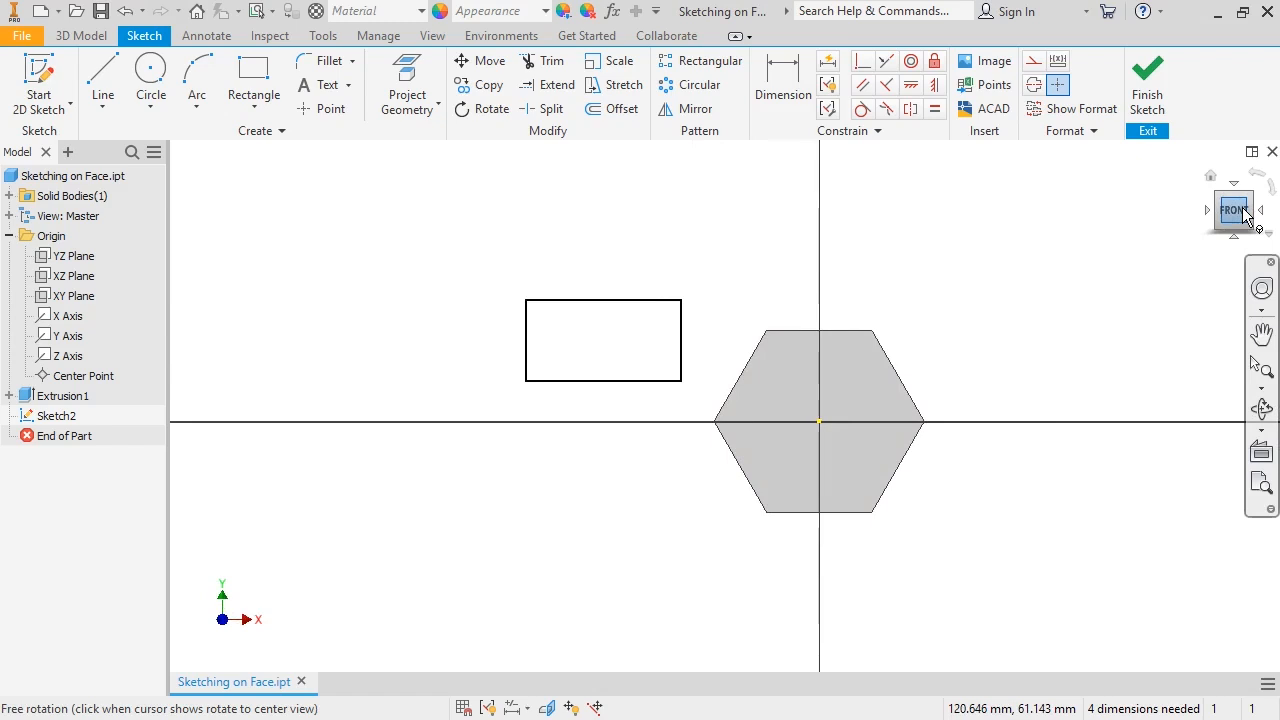
Delete the entire rectangle beside the hexagonal face.
left_click_drag(732, 262, 454, 423)
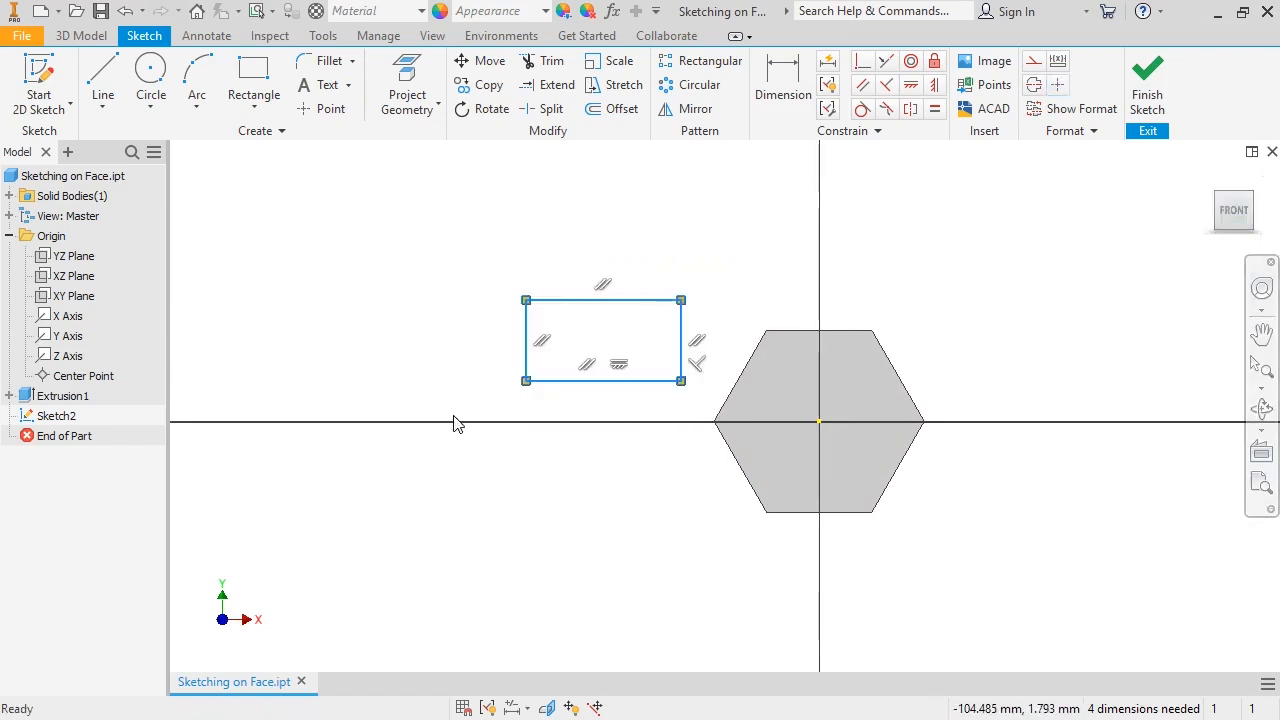
key("Delete")
key("Home")
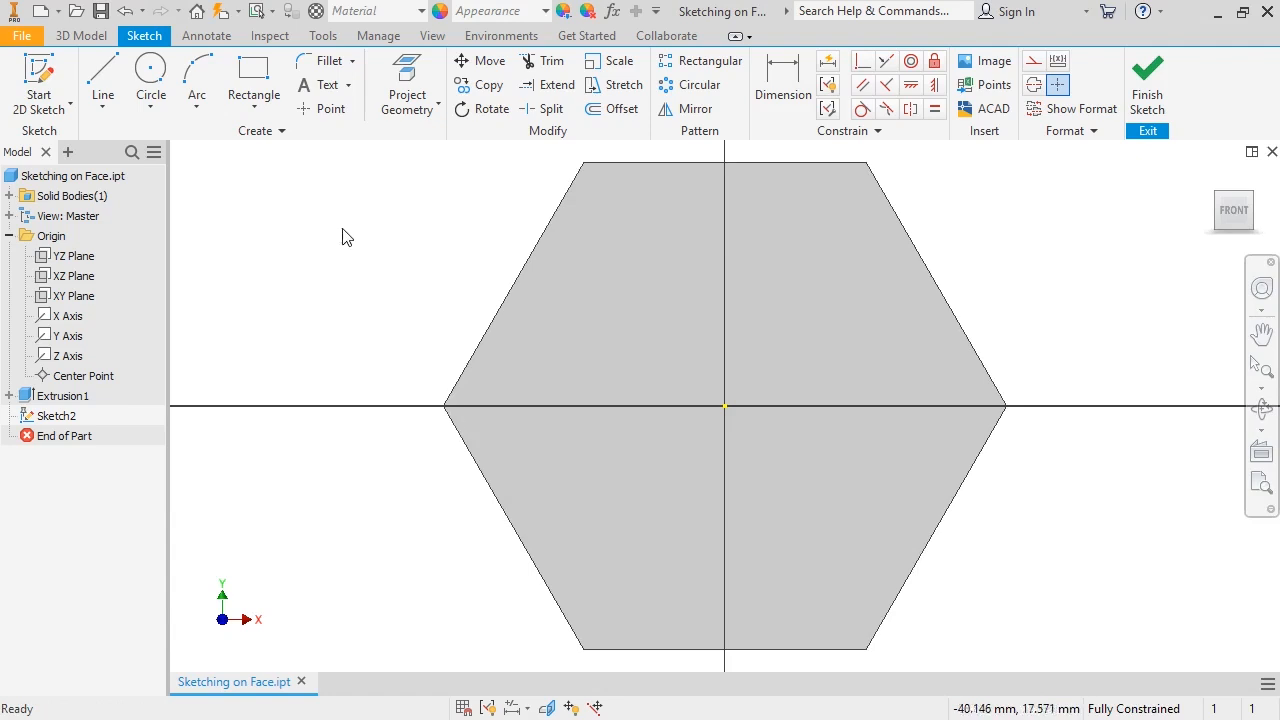
Sketch a circle about 37 mm in diameter centred on the origin of the hexagonal face.
left_click(168, 78)
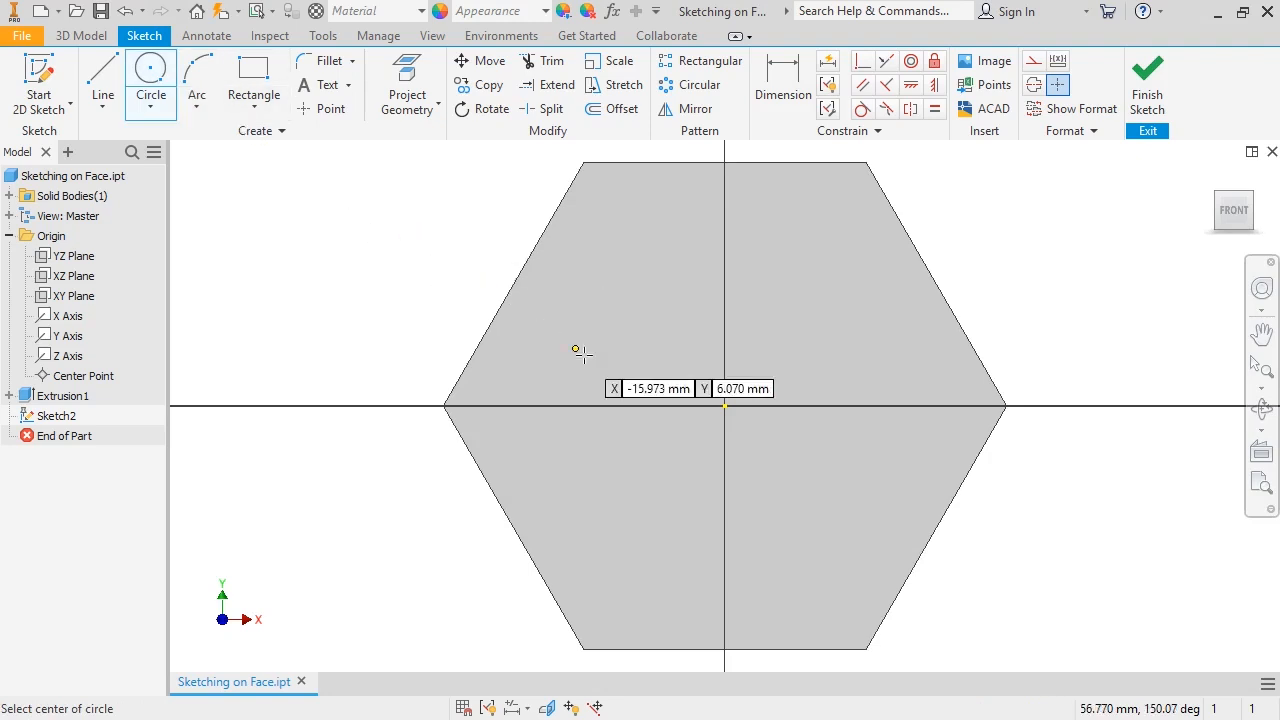
left_click(725, 406)
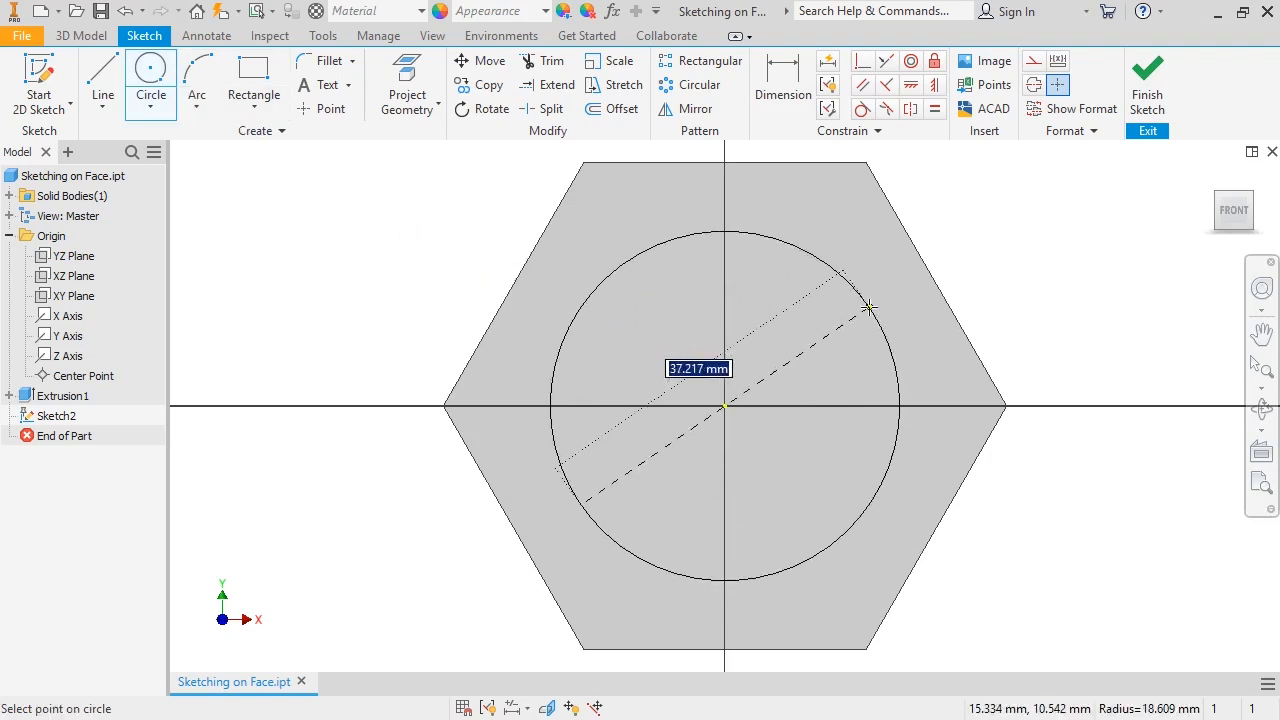
left_click(870, 316)
key("Escape")
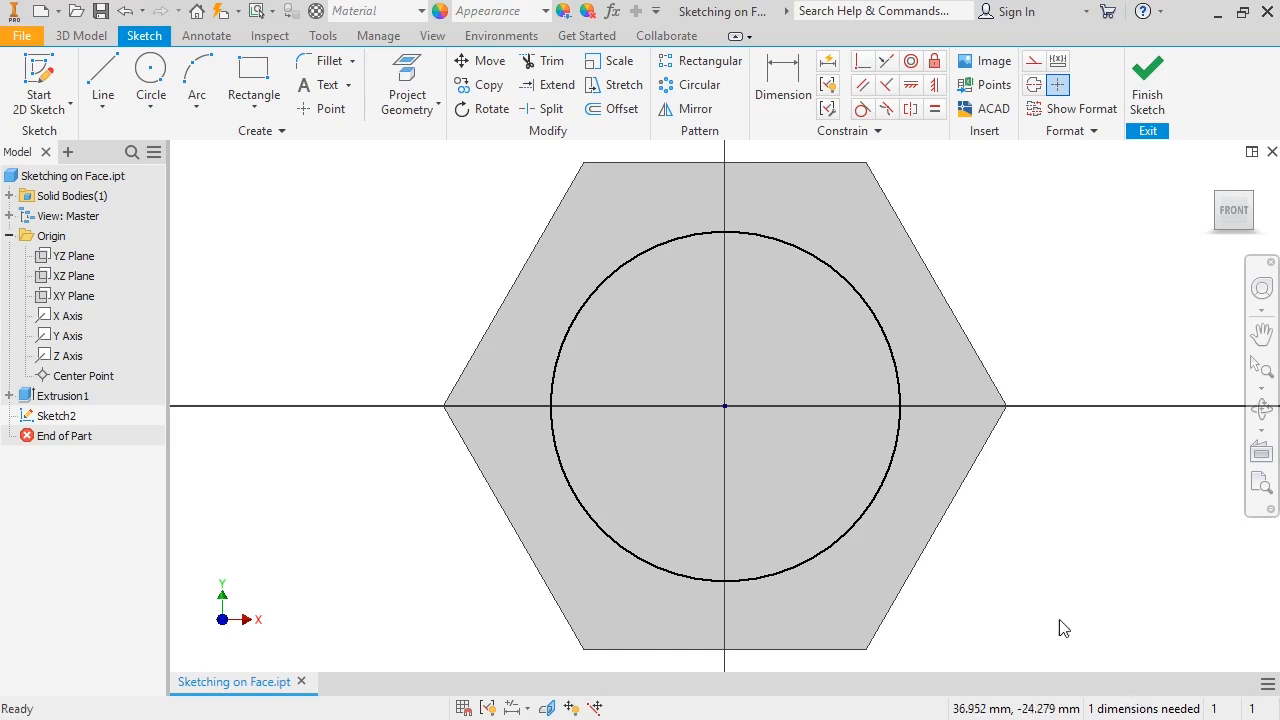
Dimension the circle's diameter and set it to 30 mm.
left_click(776, 94)
left_click(793, 248)
left_click(1020, 250)
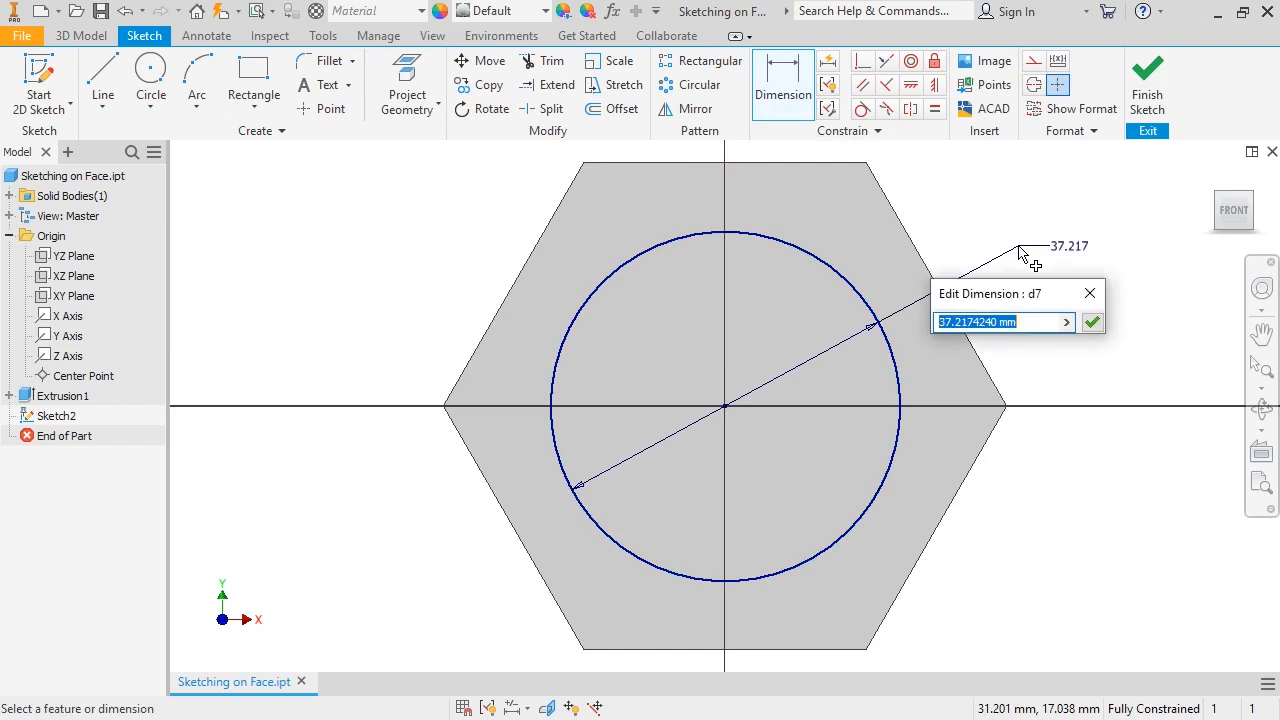
type("30")
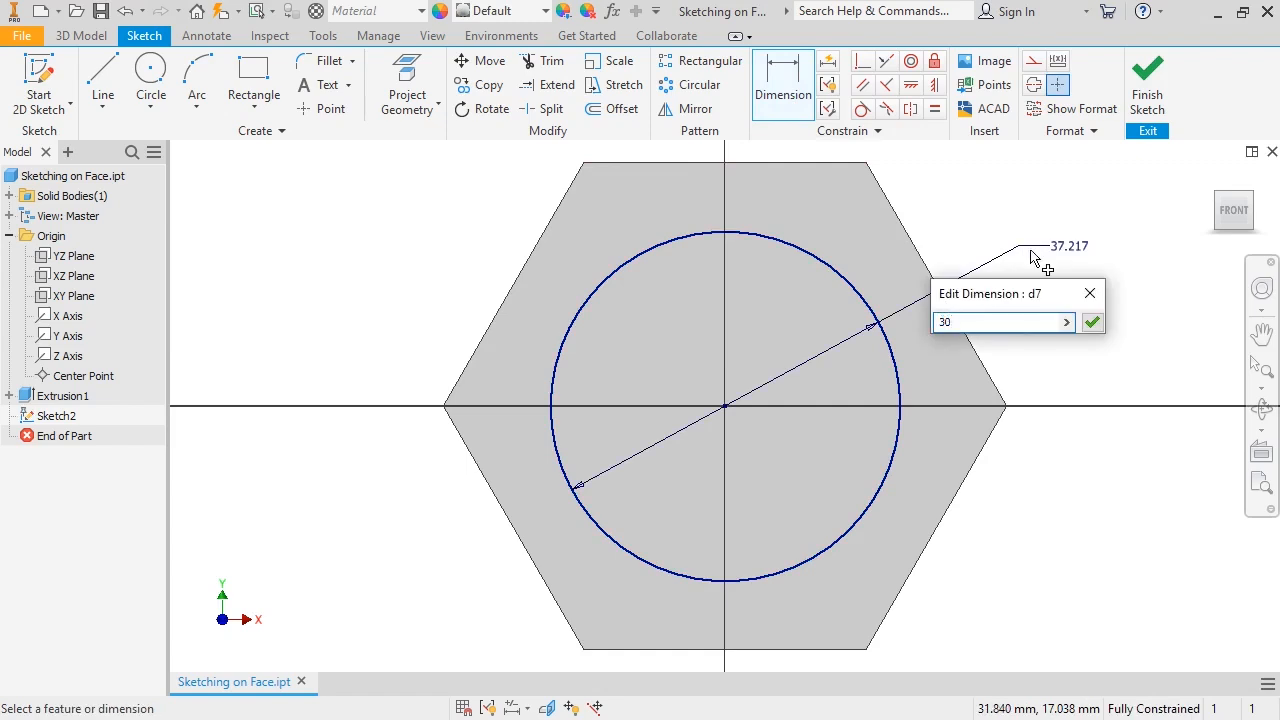
left_click(1091, 321)
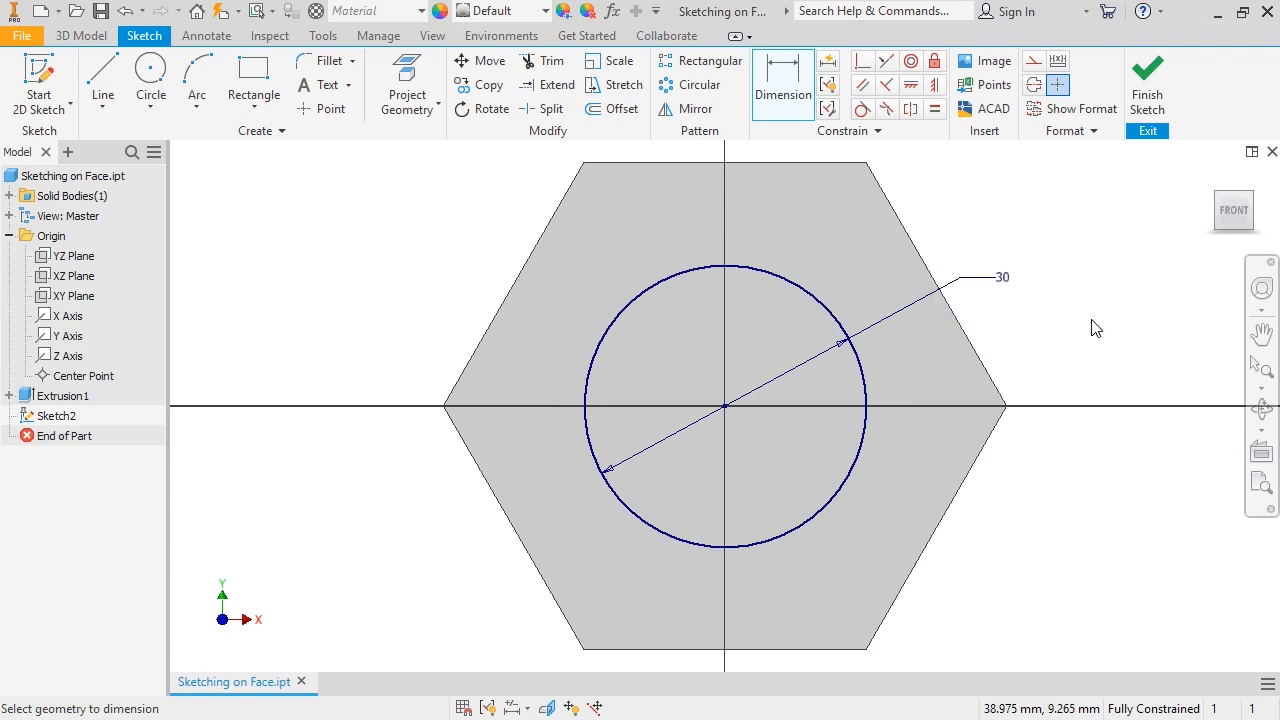
Extrude the circle outward from the hexagonal face by about 73 mm, joined to the solid in the default direction.
left_click(81, 35)
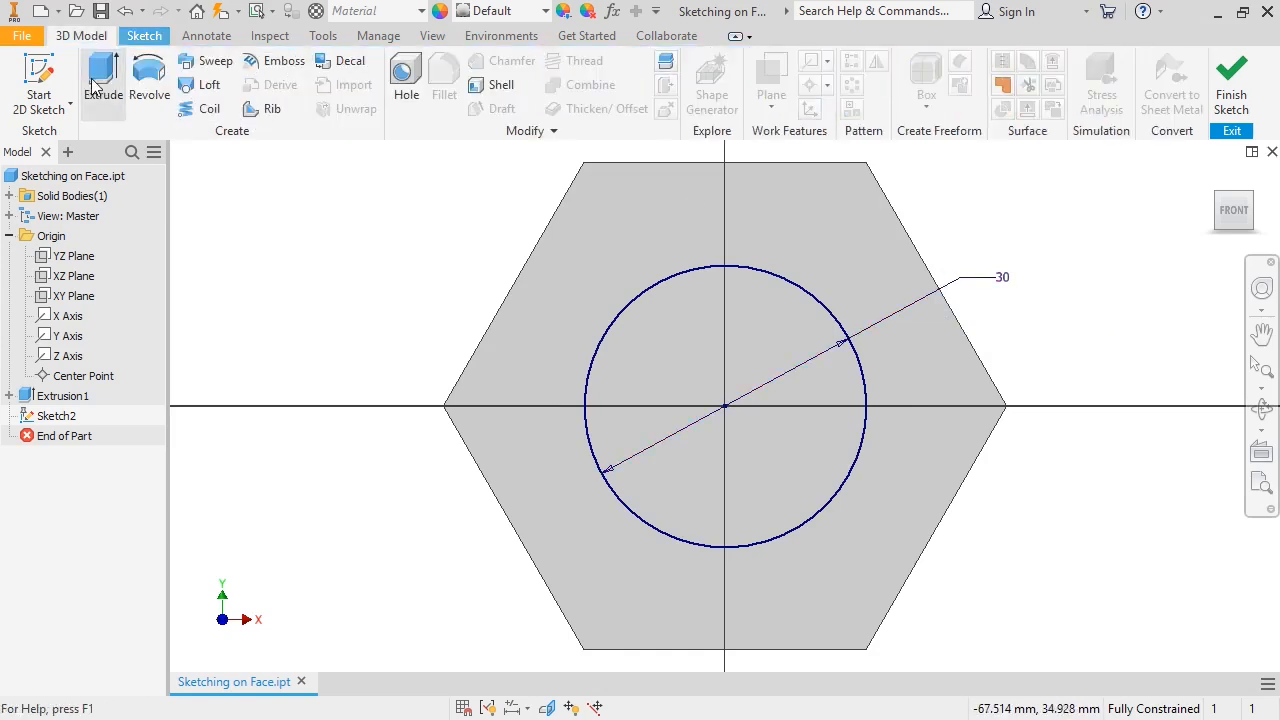
left_click(92, 85)
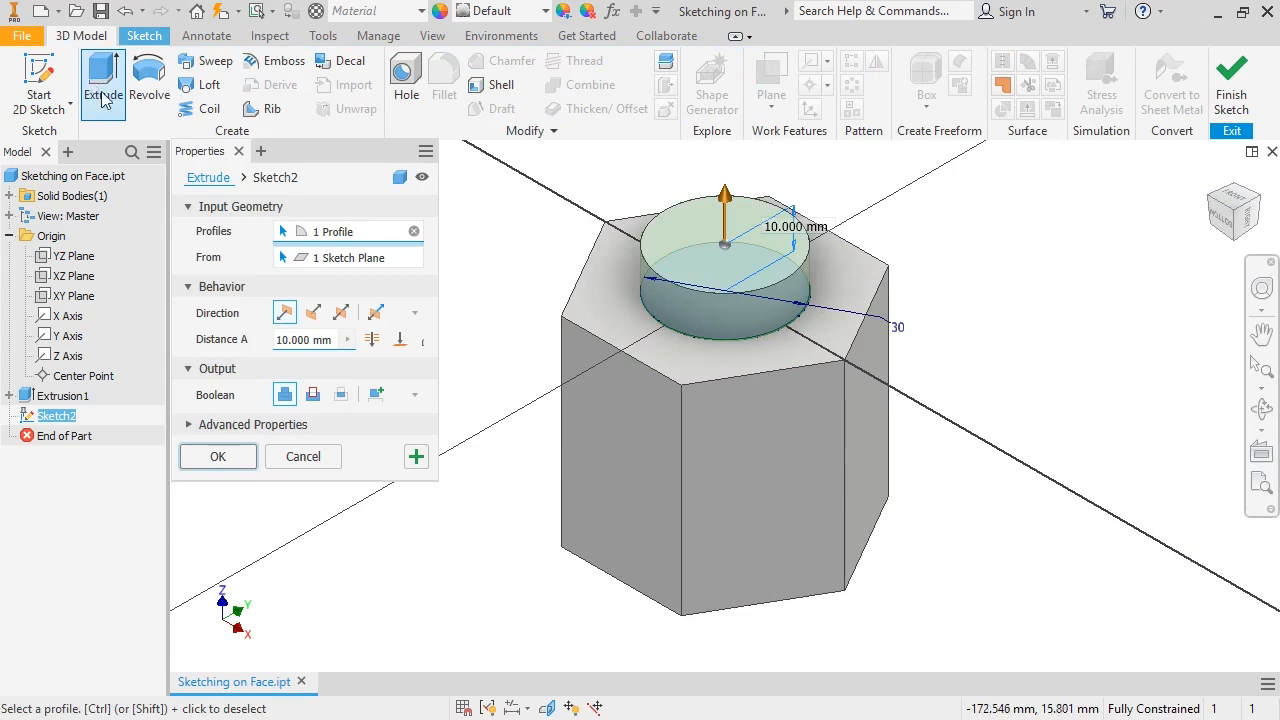
left_click(284, 315)
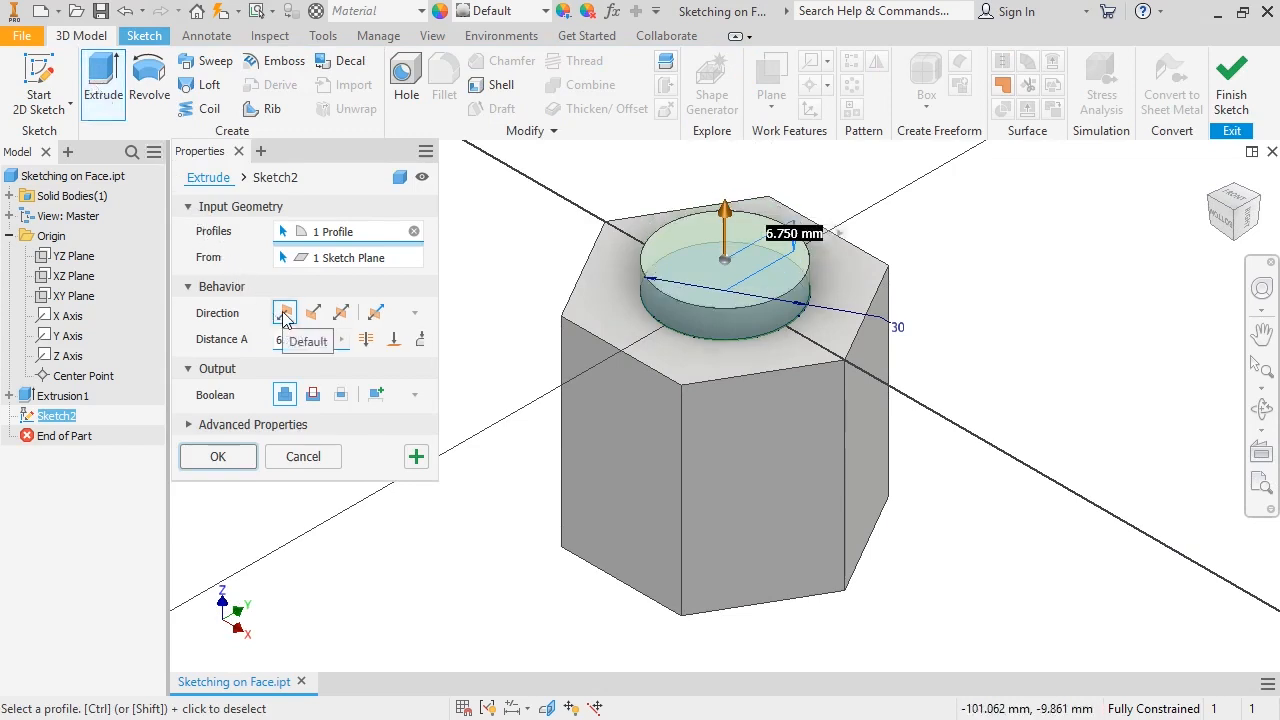
scroll(741, 349, "down", 5)
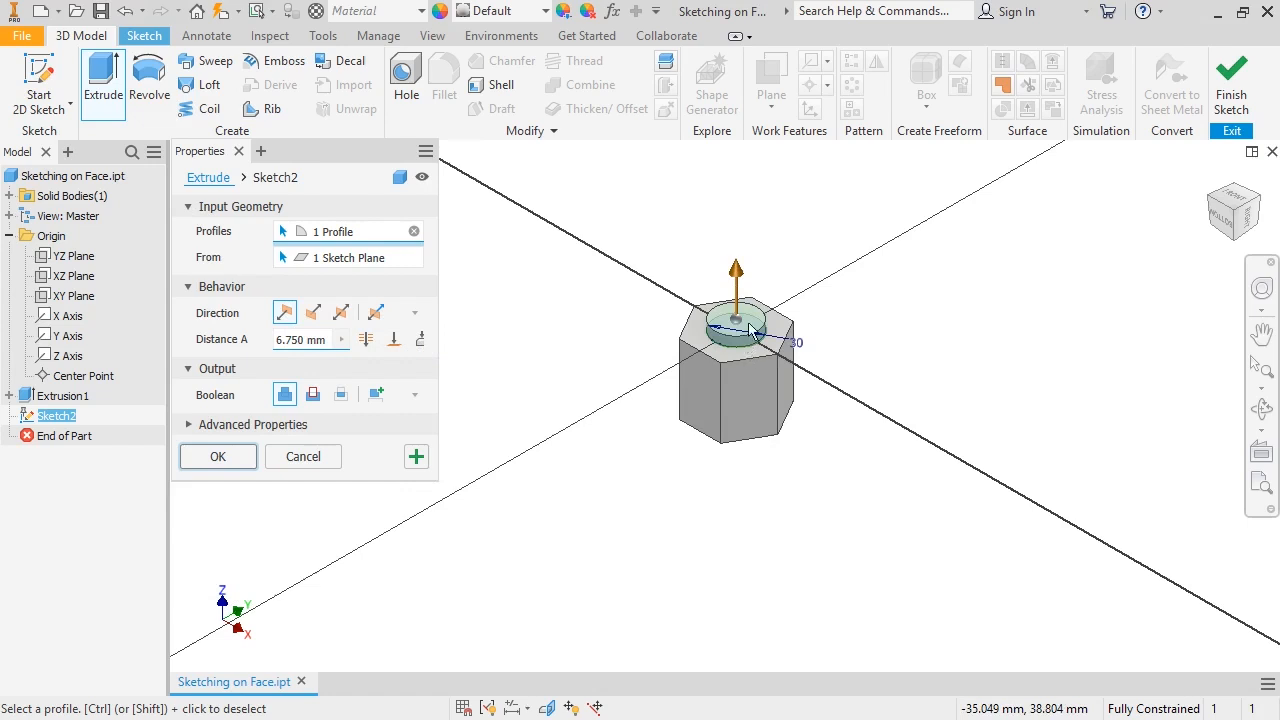
left_click_drag(741, 279, 736, 172)
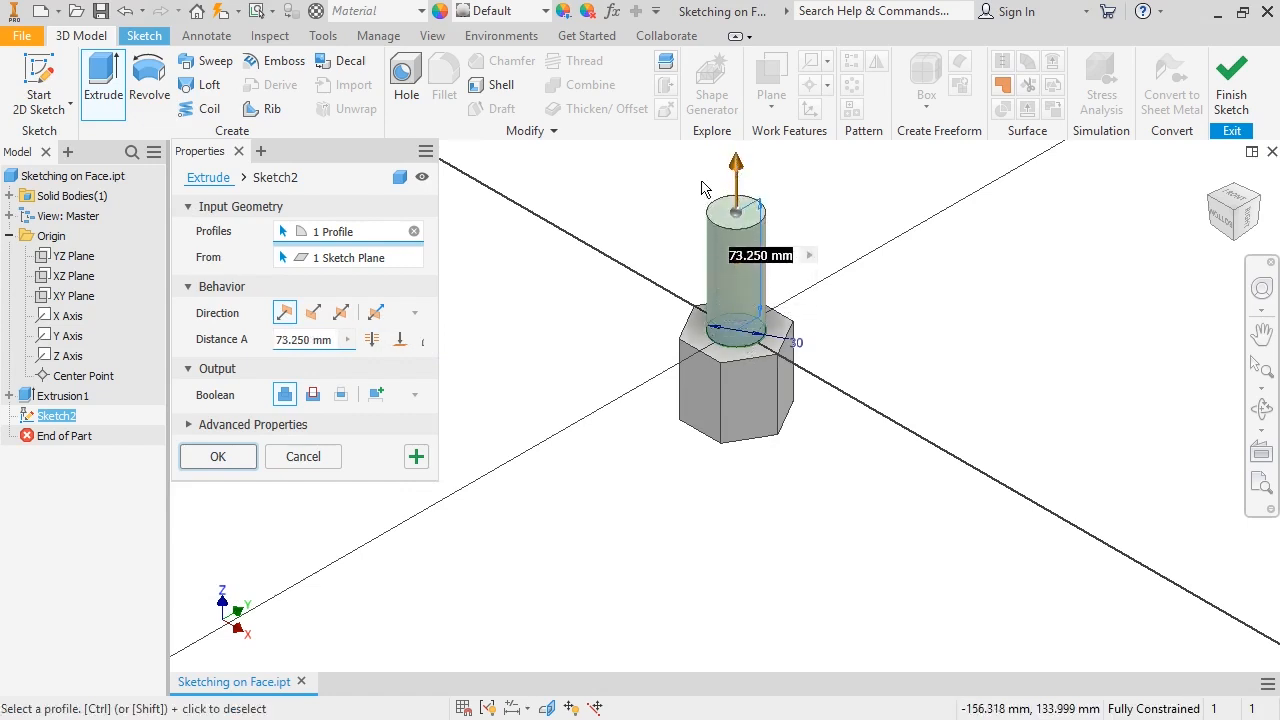
left_click(218, 455)
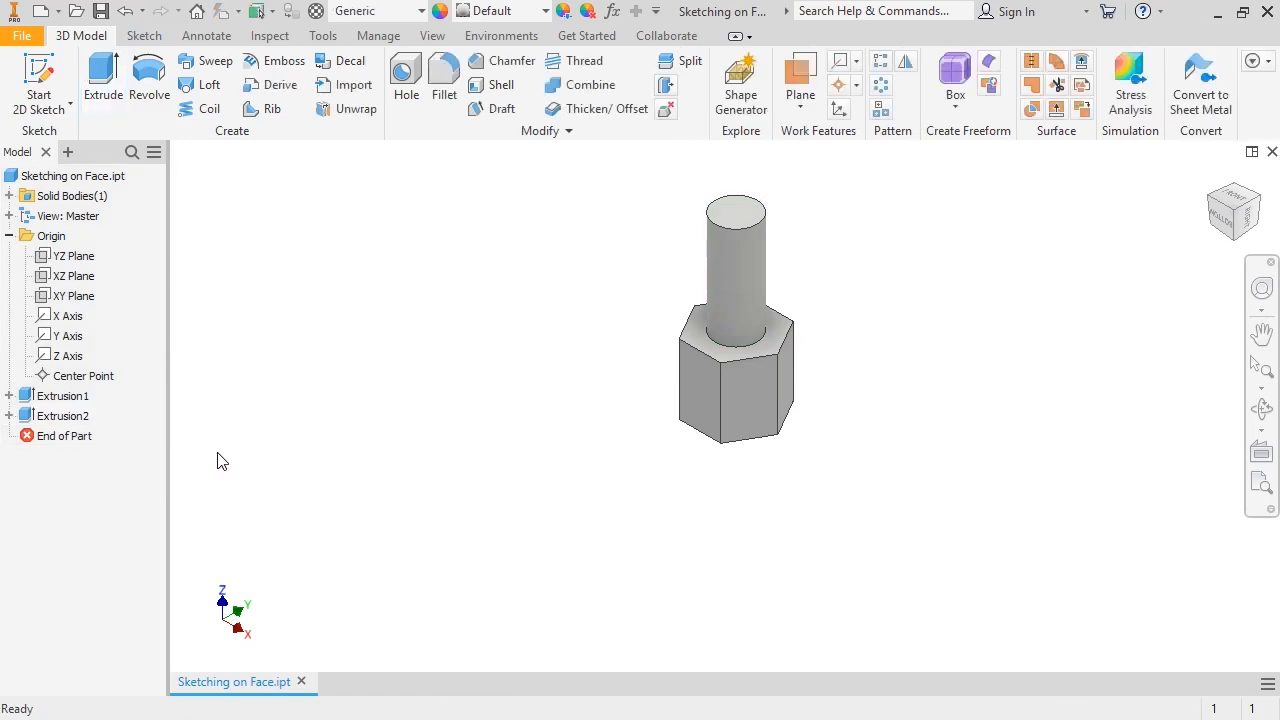
key("F6")
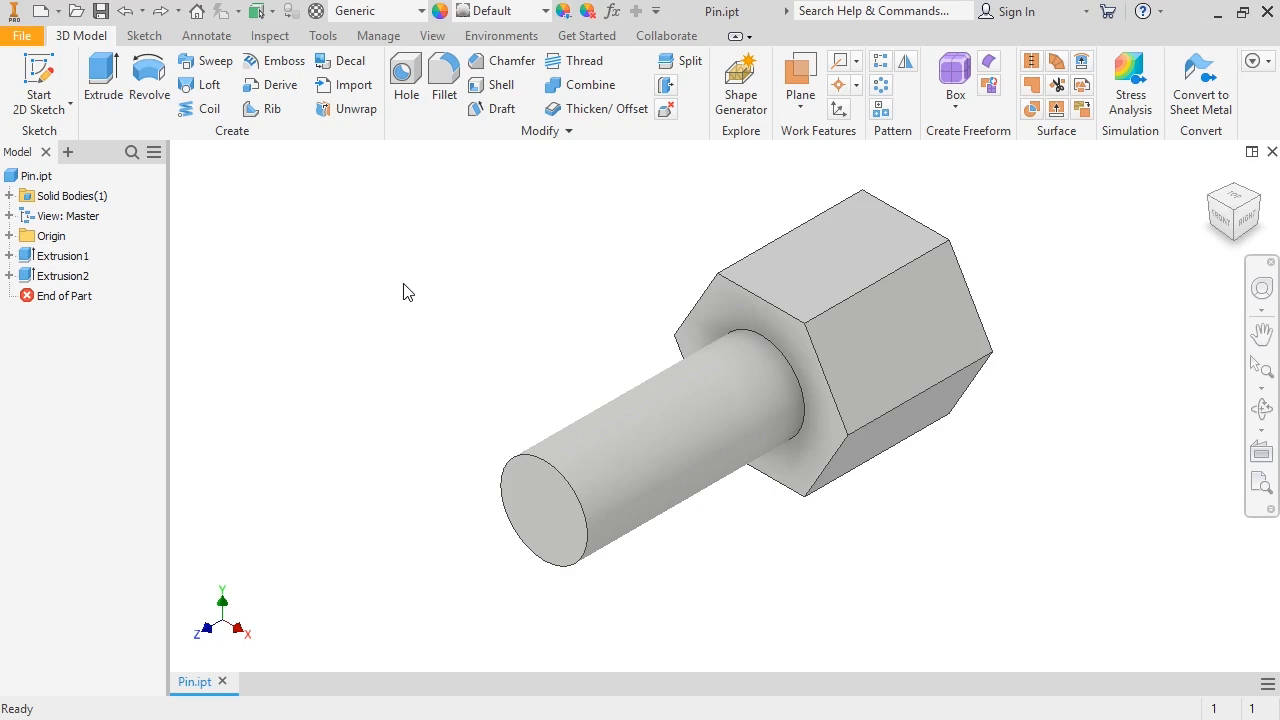
Open Sketch1 under the hexagon's Extrusion1 in Pin.ipt for editing.
left_click(10, 256)
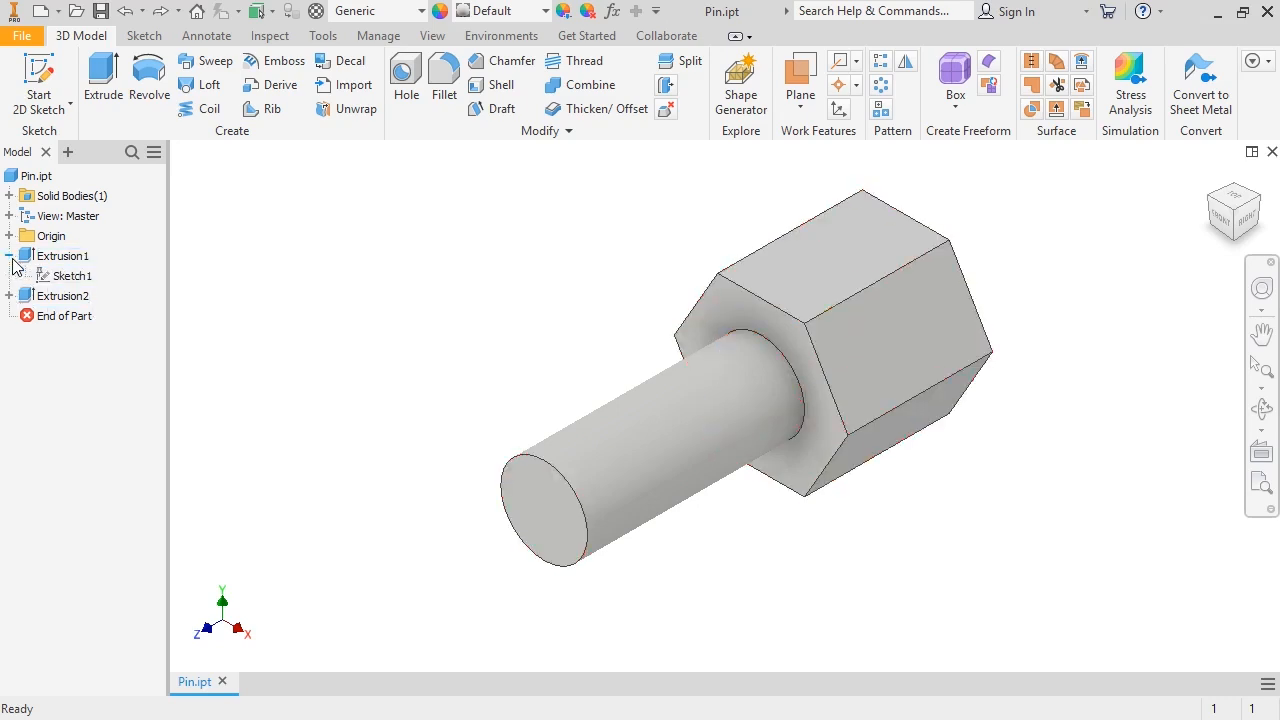
right_click(76, 285)
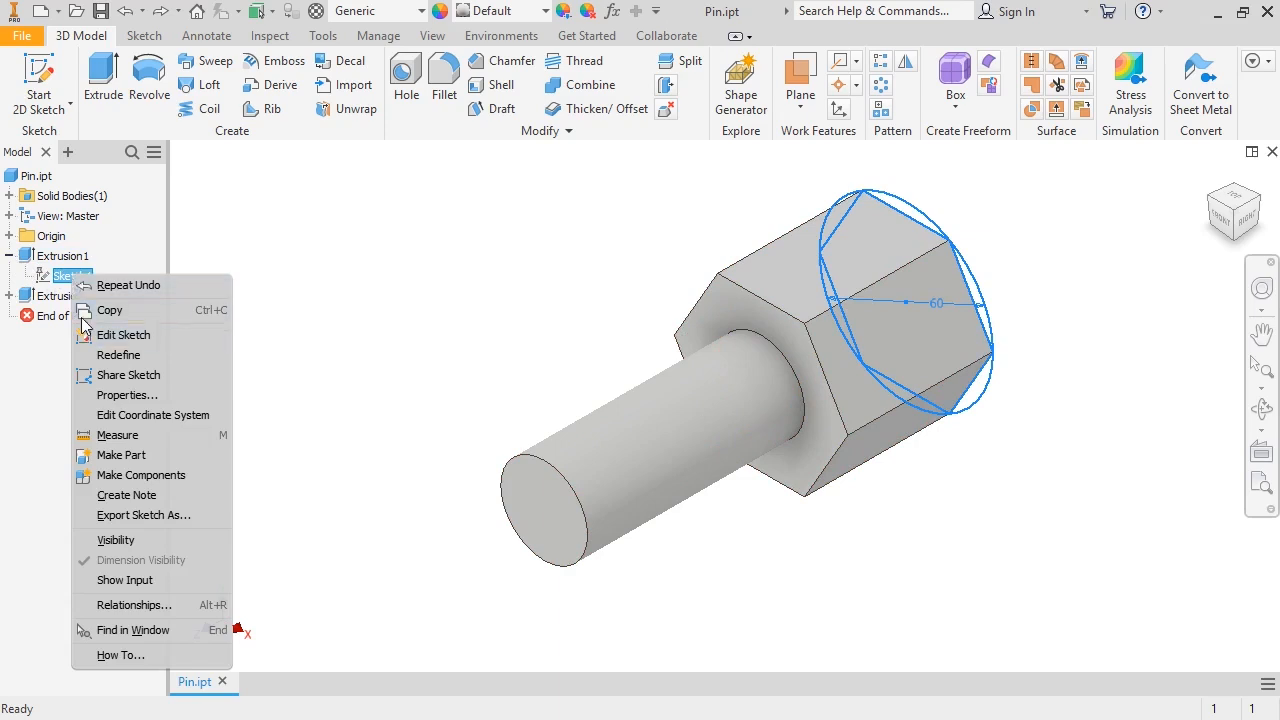
left_click(47, 287)
double_click(47, 287)
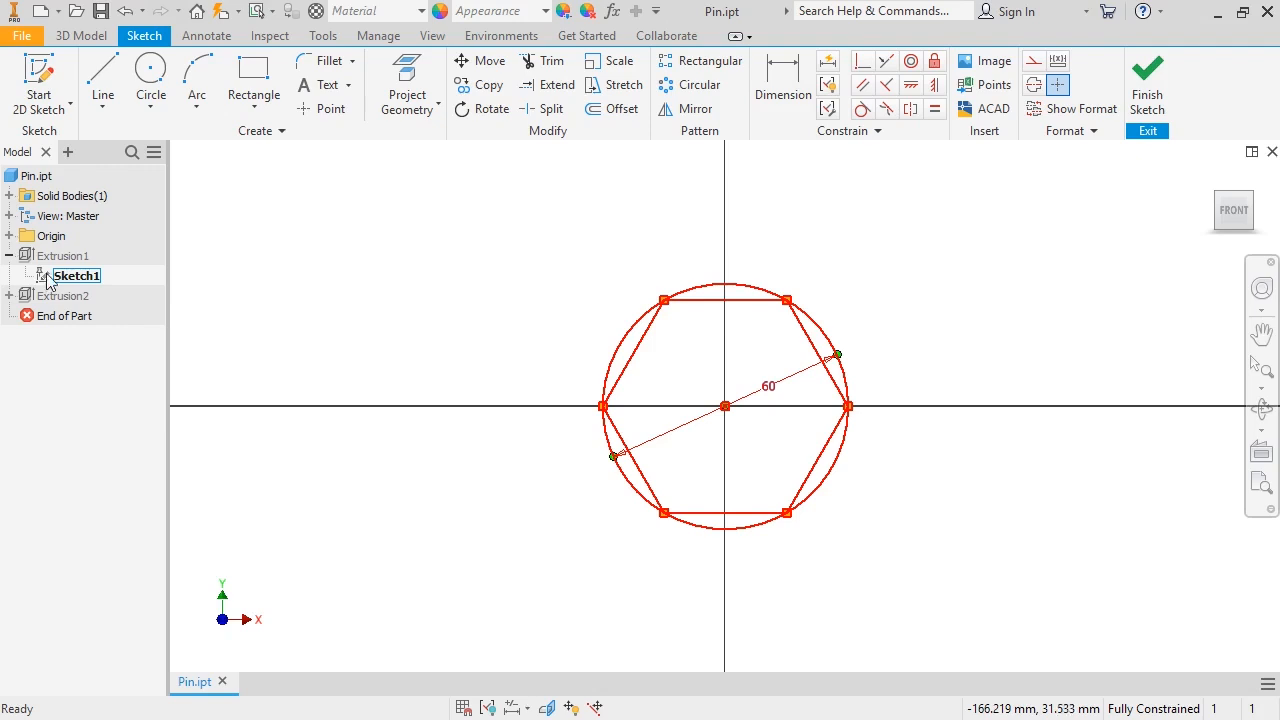
Draw two lines from the hexagon's upper corners meeting at a peak above the circle, and finish the sketch.
left_click(102, 78)
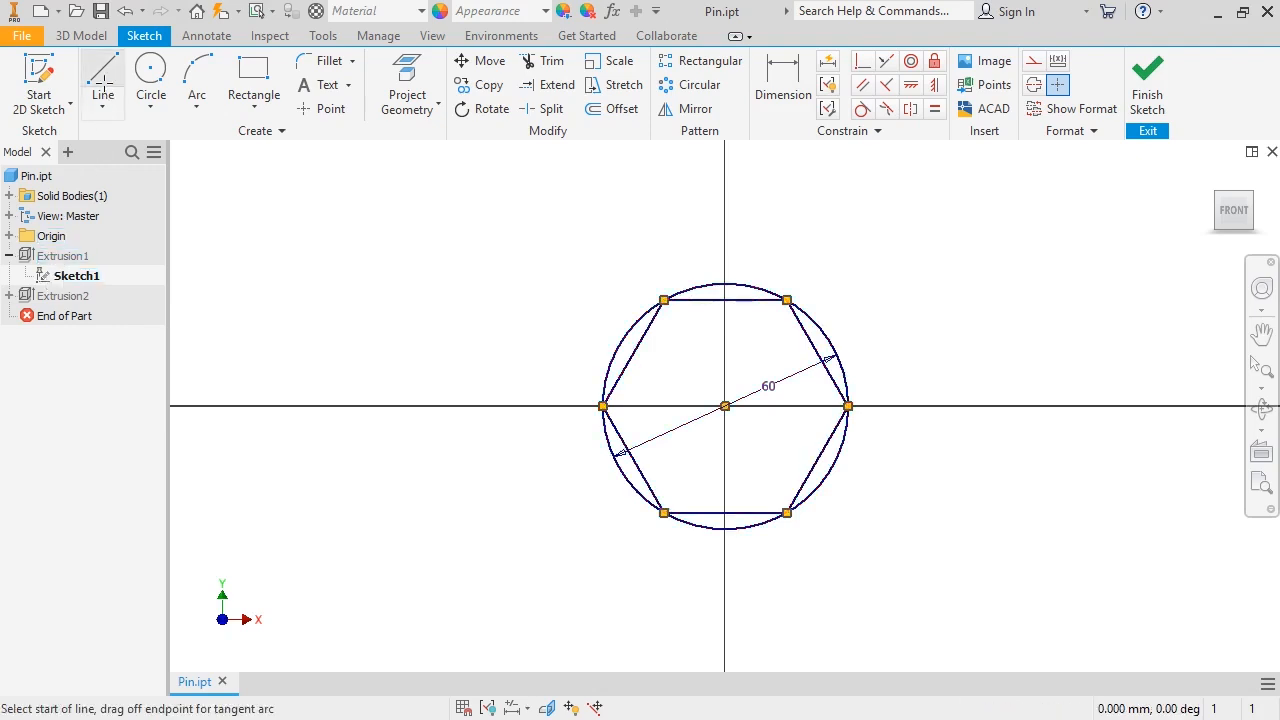
left_click(664, 300)
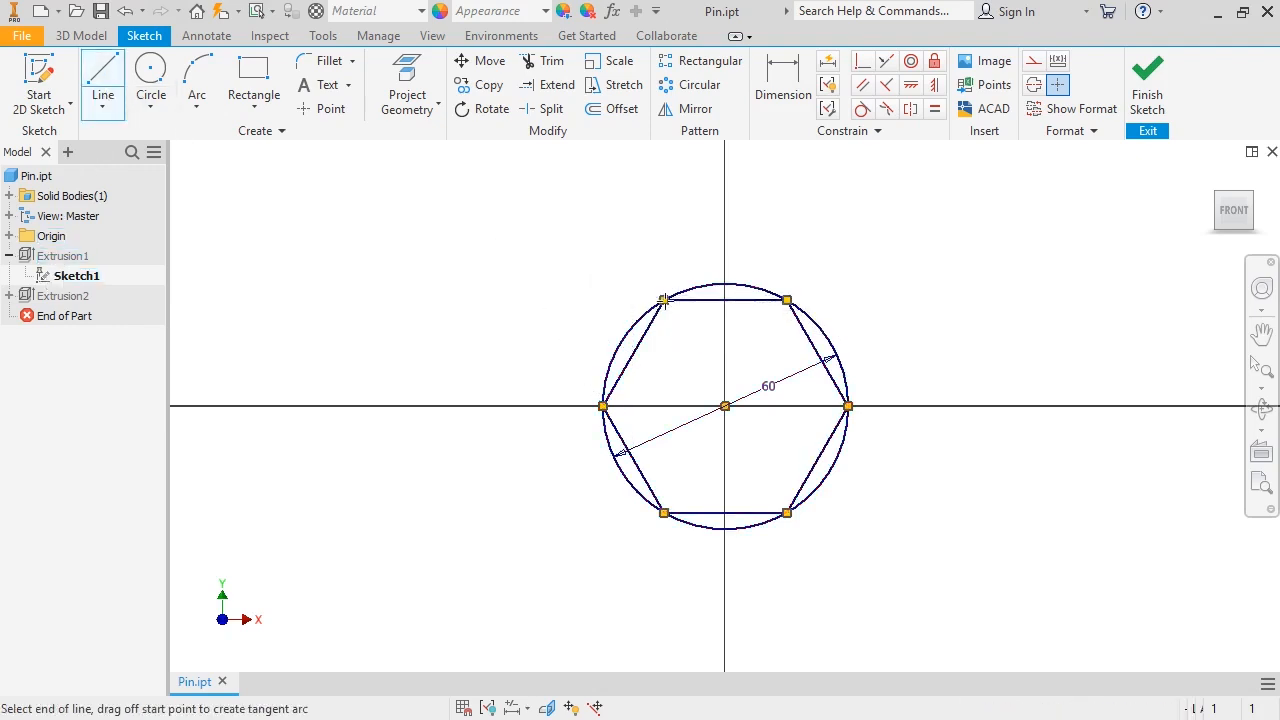
left_click(725, 205)
double_click(787, 300)
key("Escape")
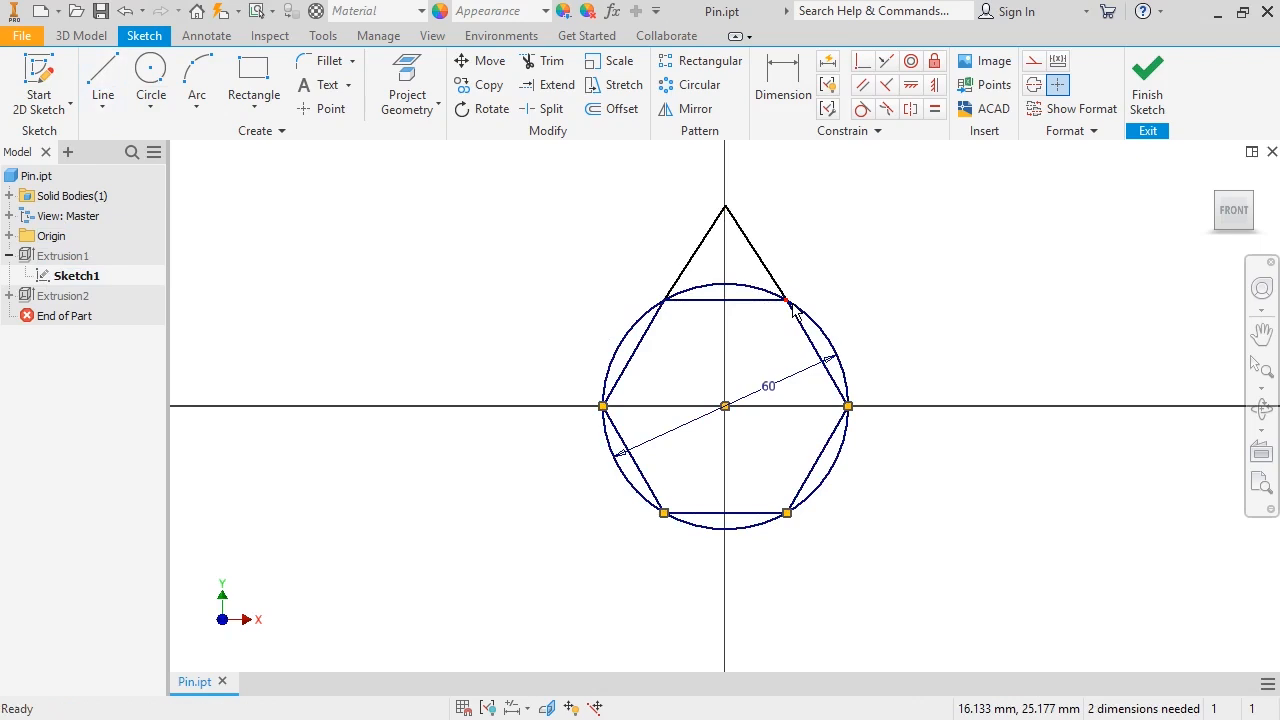
left_click(1142, 97)
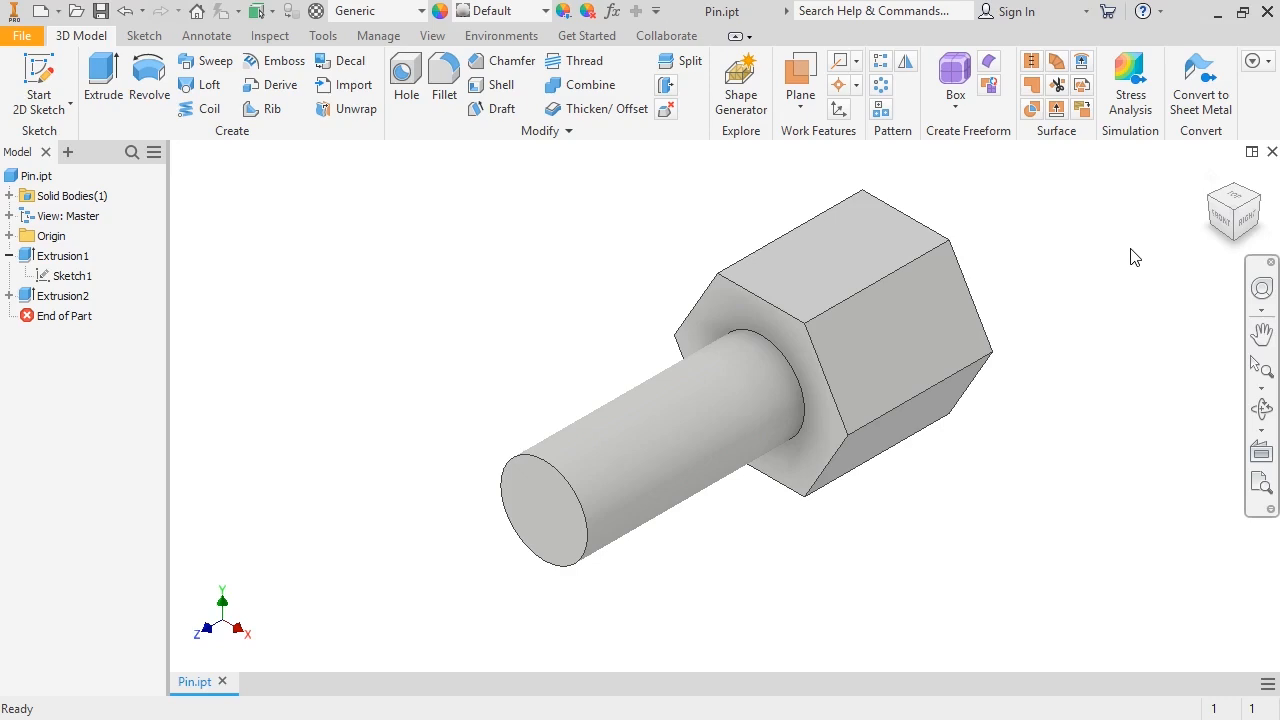
Add the peaked sketch region above the hexagon as a second profile of Extrusion1 and undo that change.
right_click(59, 259)
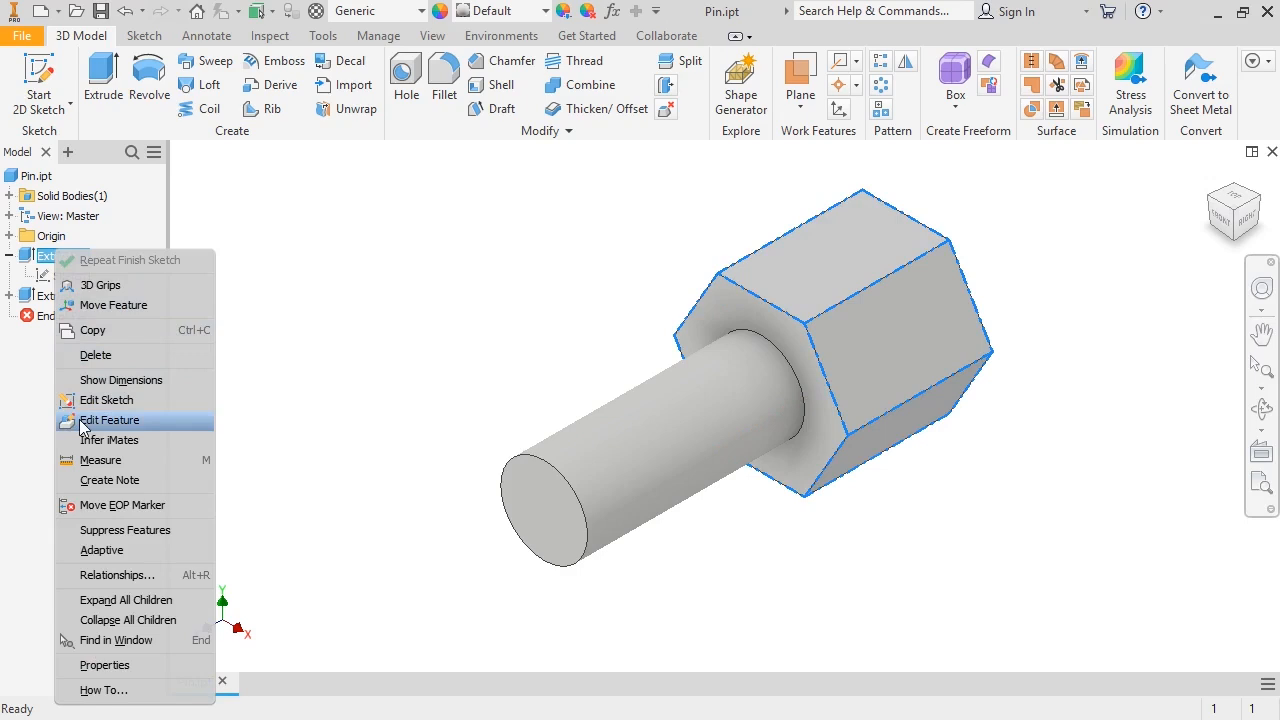
left_click(27, 261)
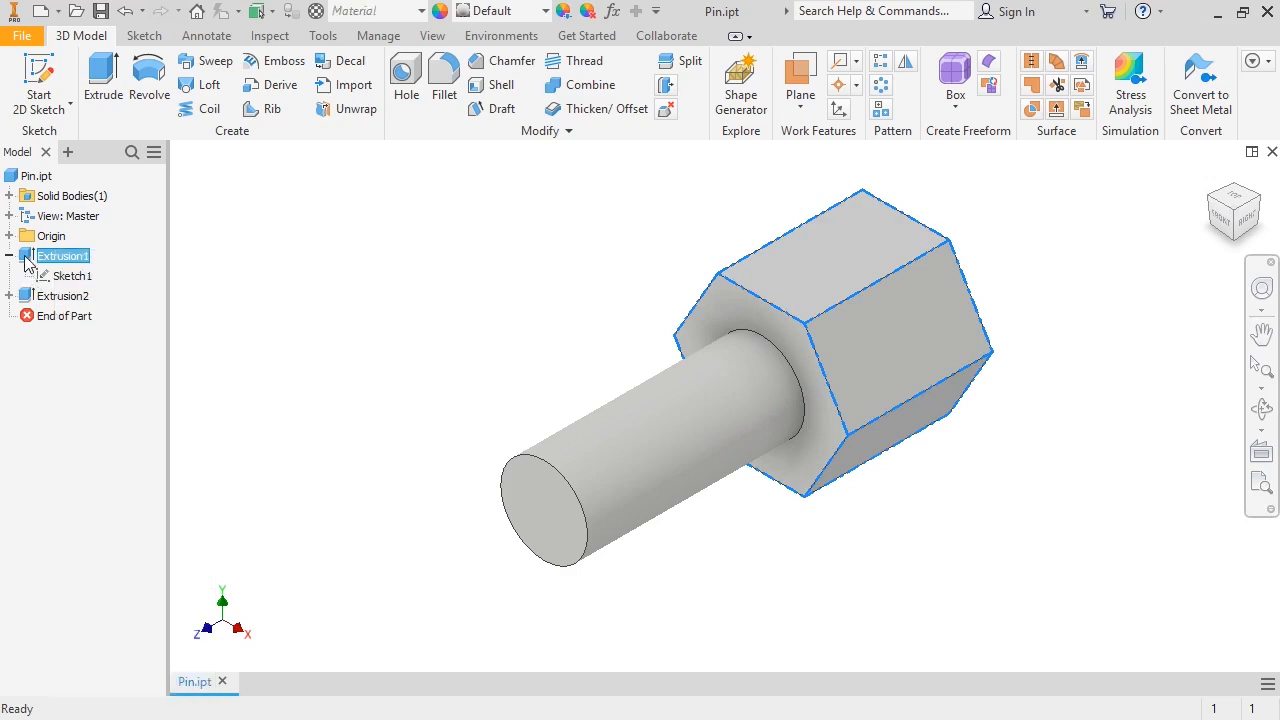
double_click(27, 259)
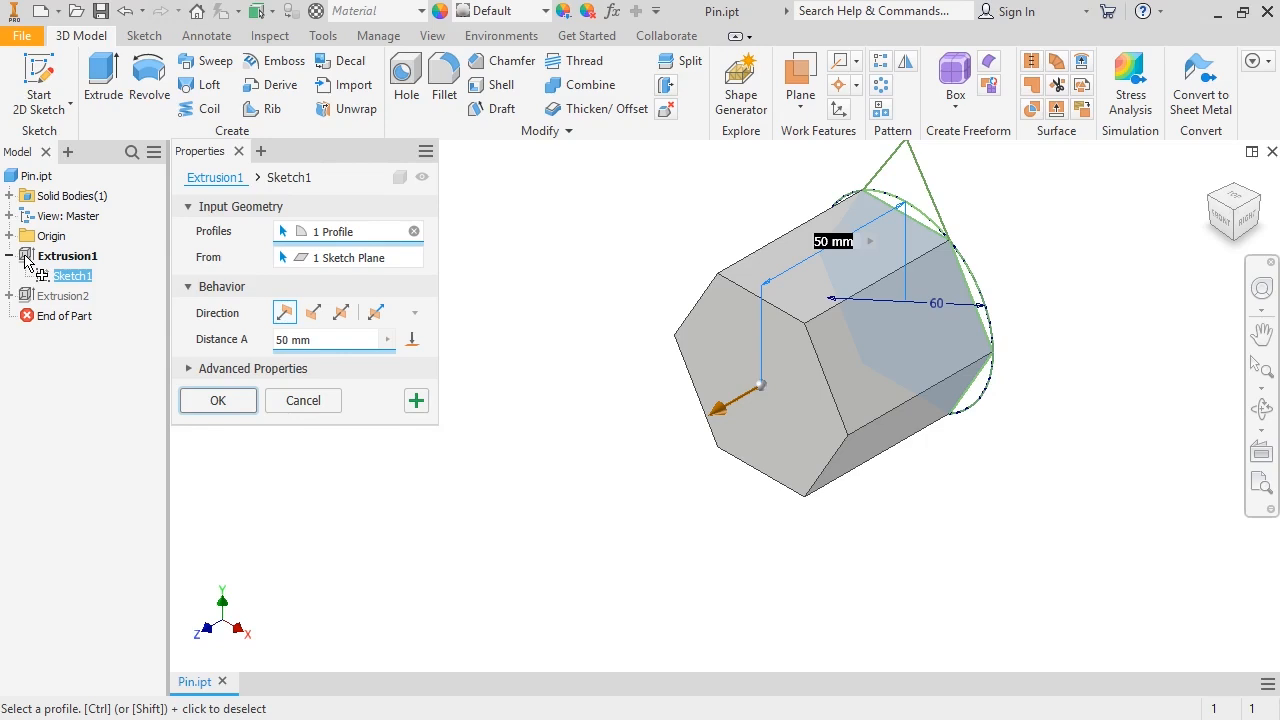
left_click(893, 189)
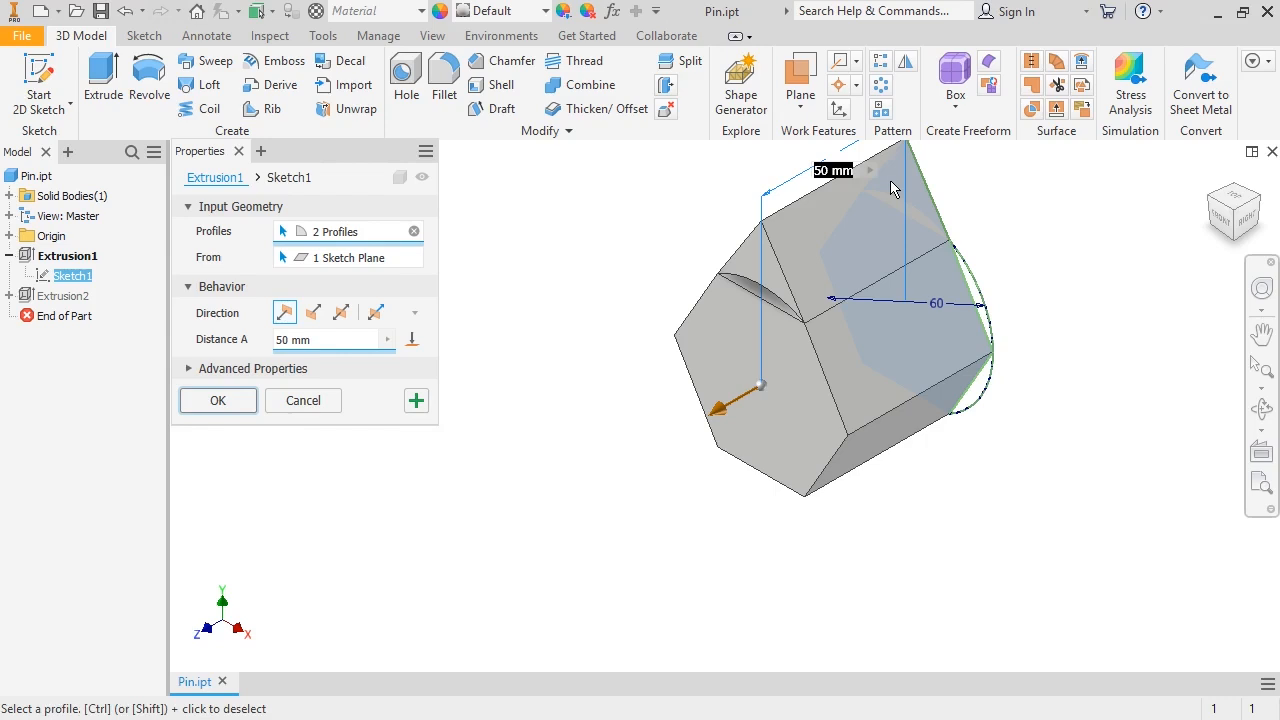
left_click(968, 284)
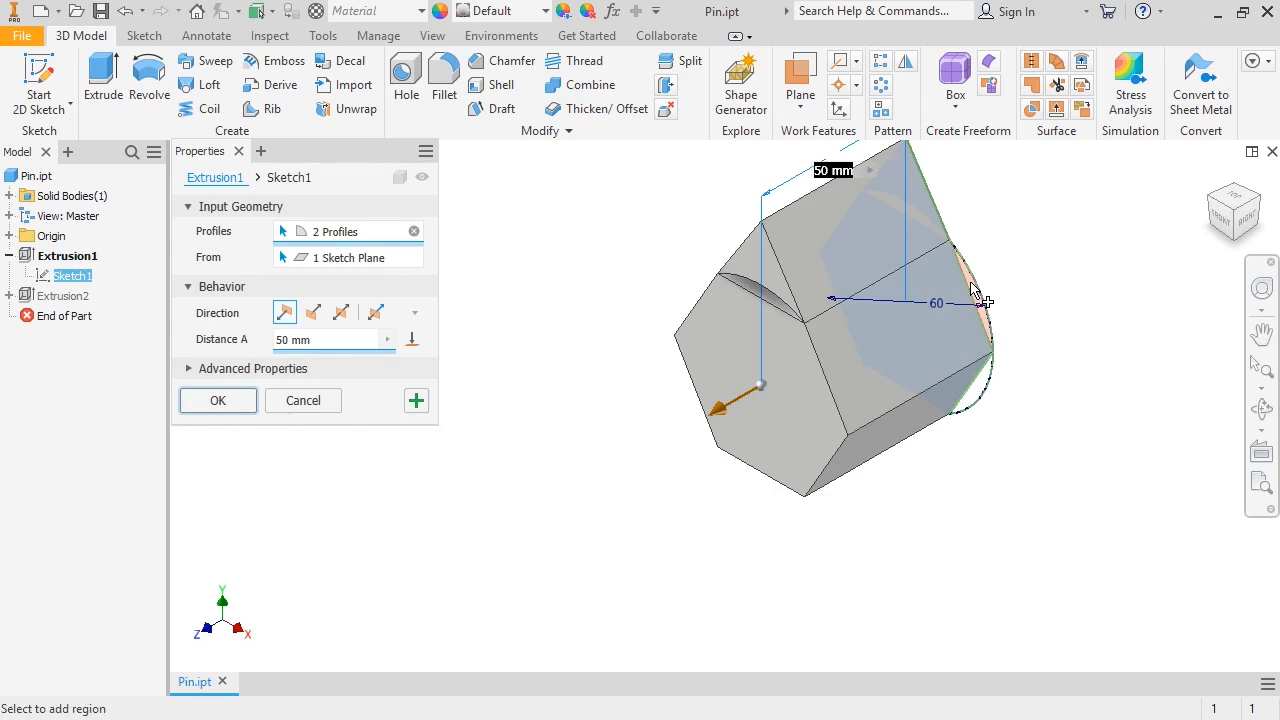
left_click(218, 400)
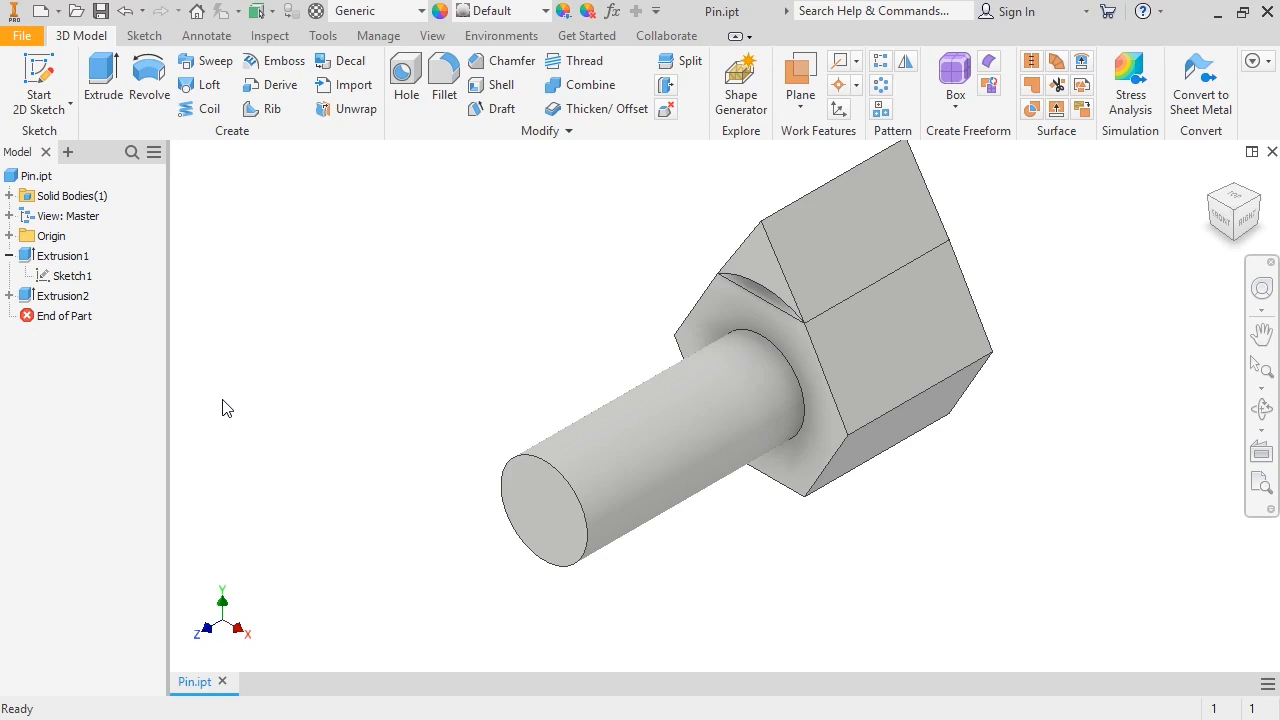
left_click(125, 11)
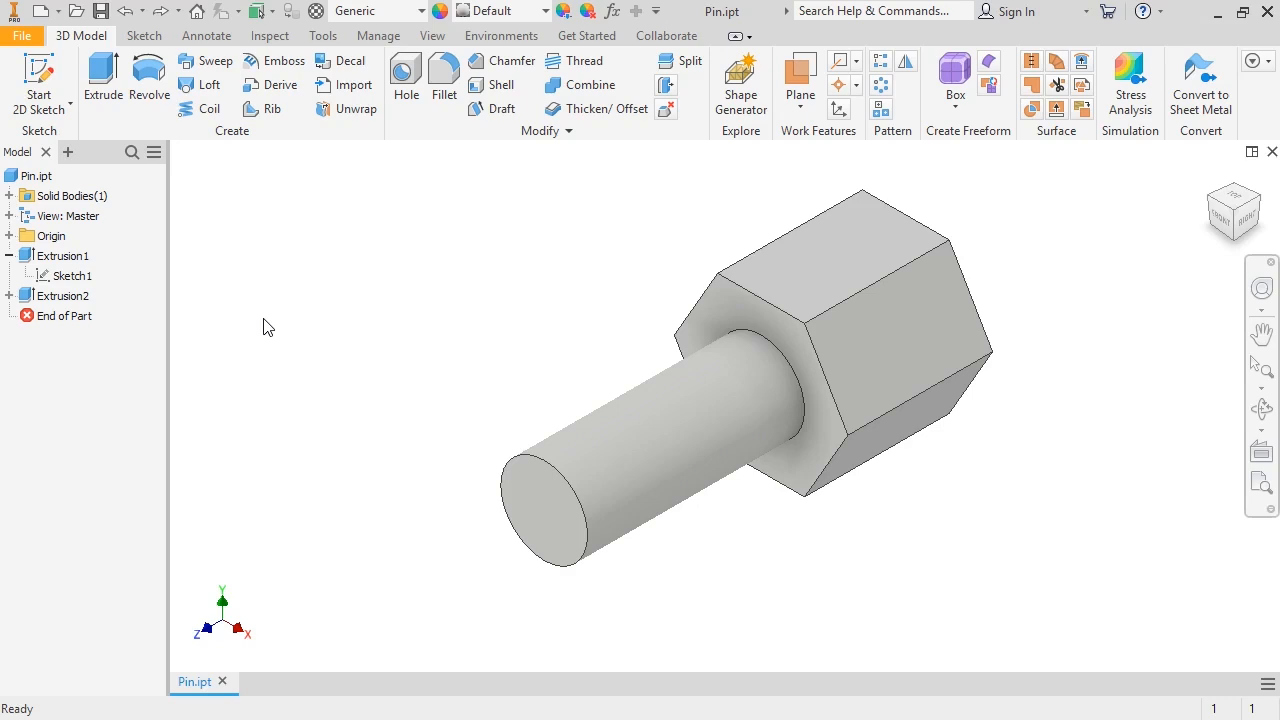
Using the cylinder's temporarily shown sketch dimension, set its diameter to 20 mm and update the part.
left_click(648, 443)
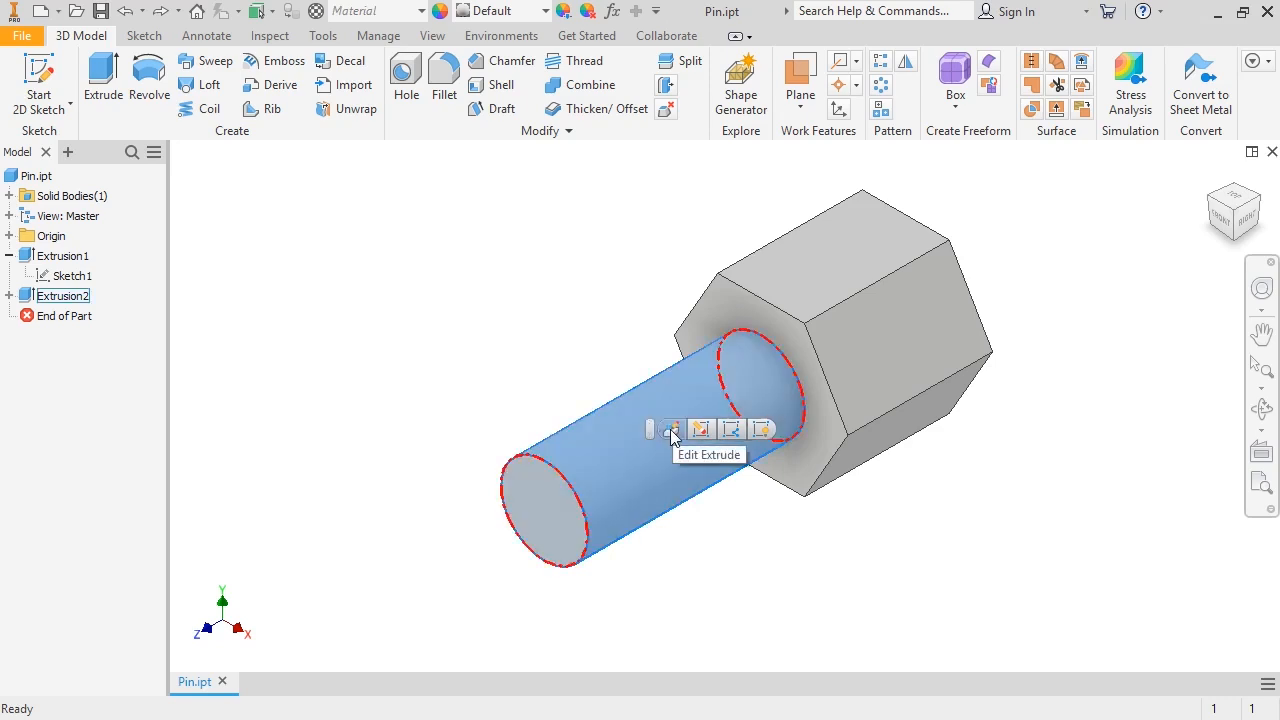
left_click(760, 430)
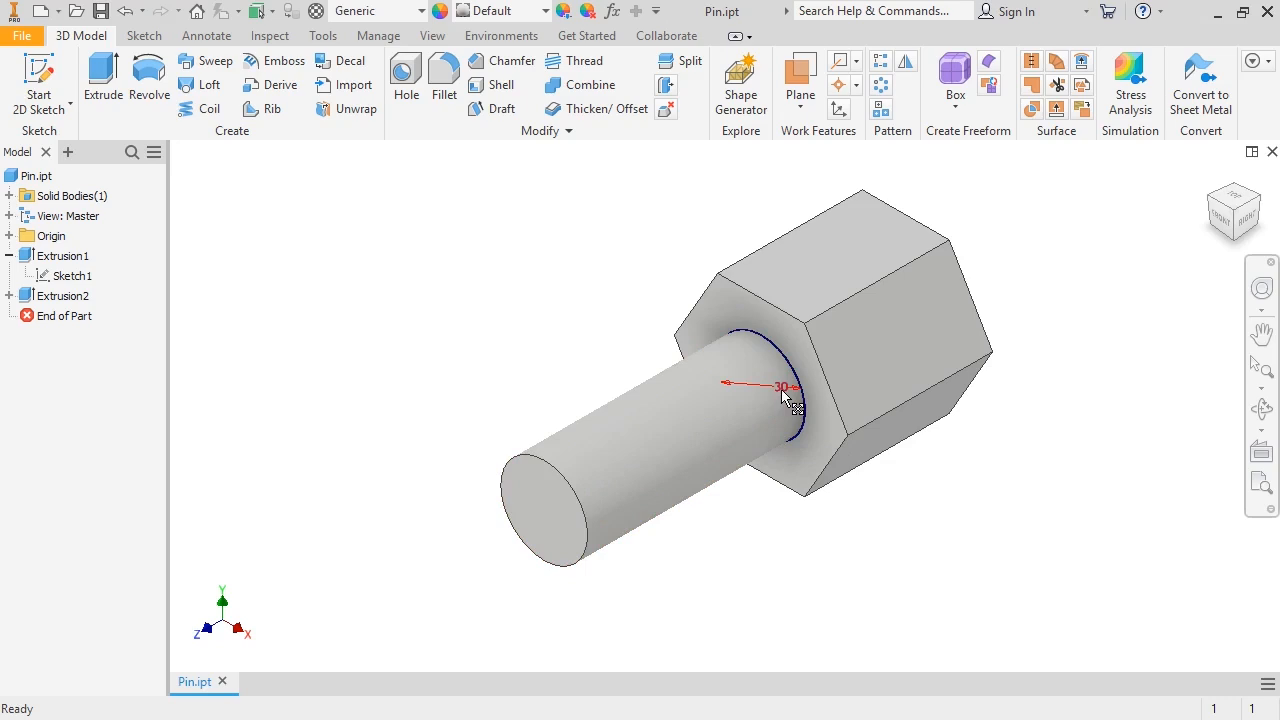
double_click(782, 390)
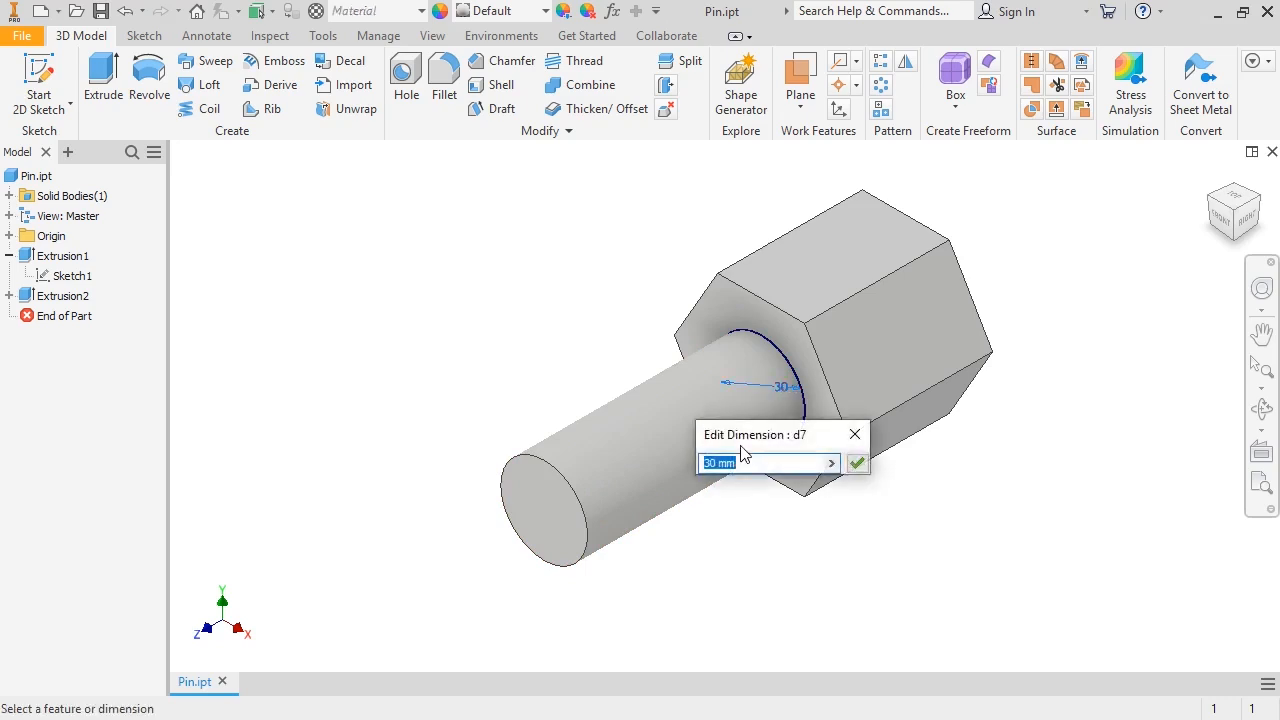
type("20")
left_click(857, 463)
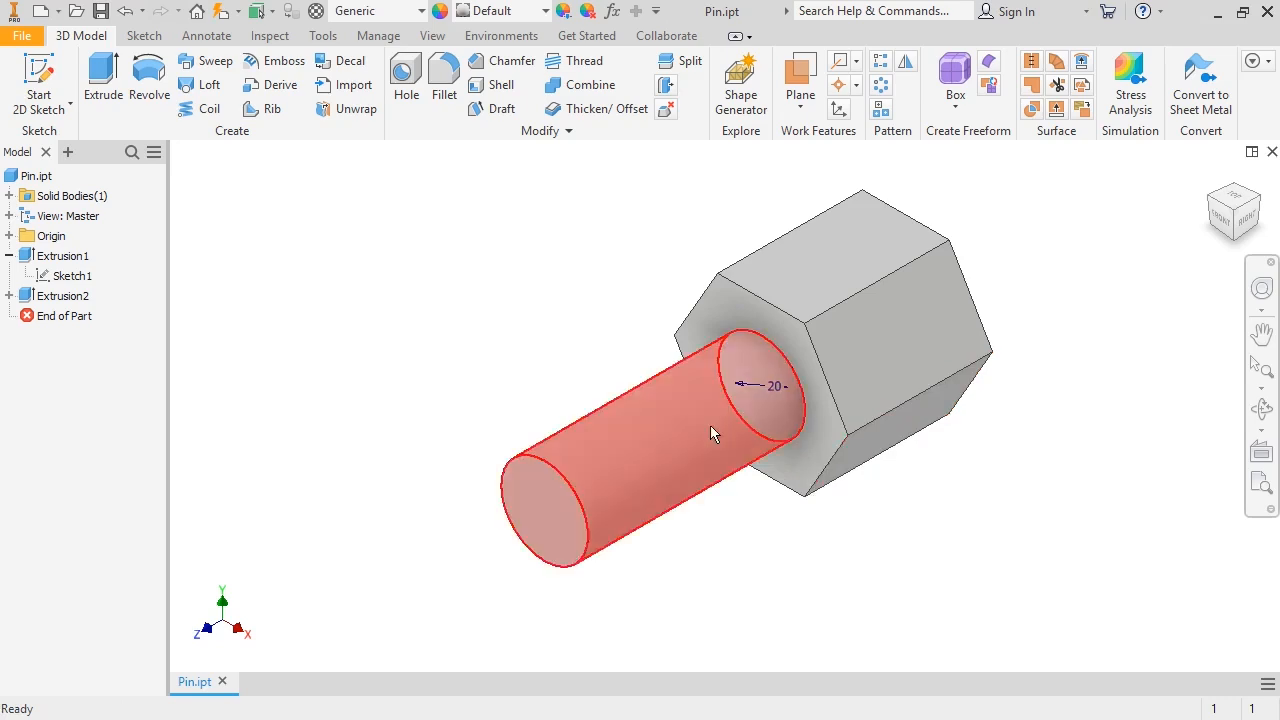
left_click(221, 17)
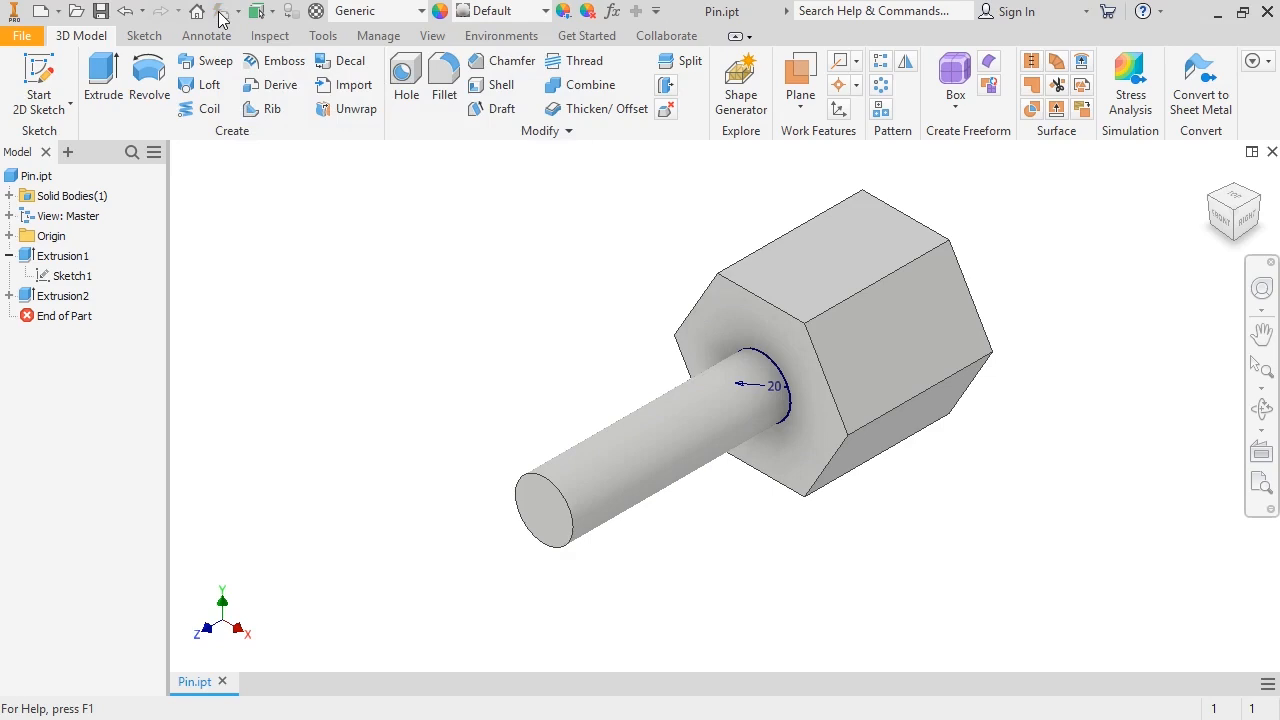
left_click(608, 465)
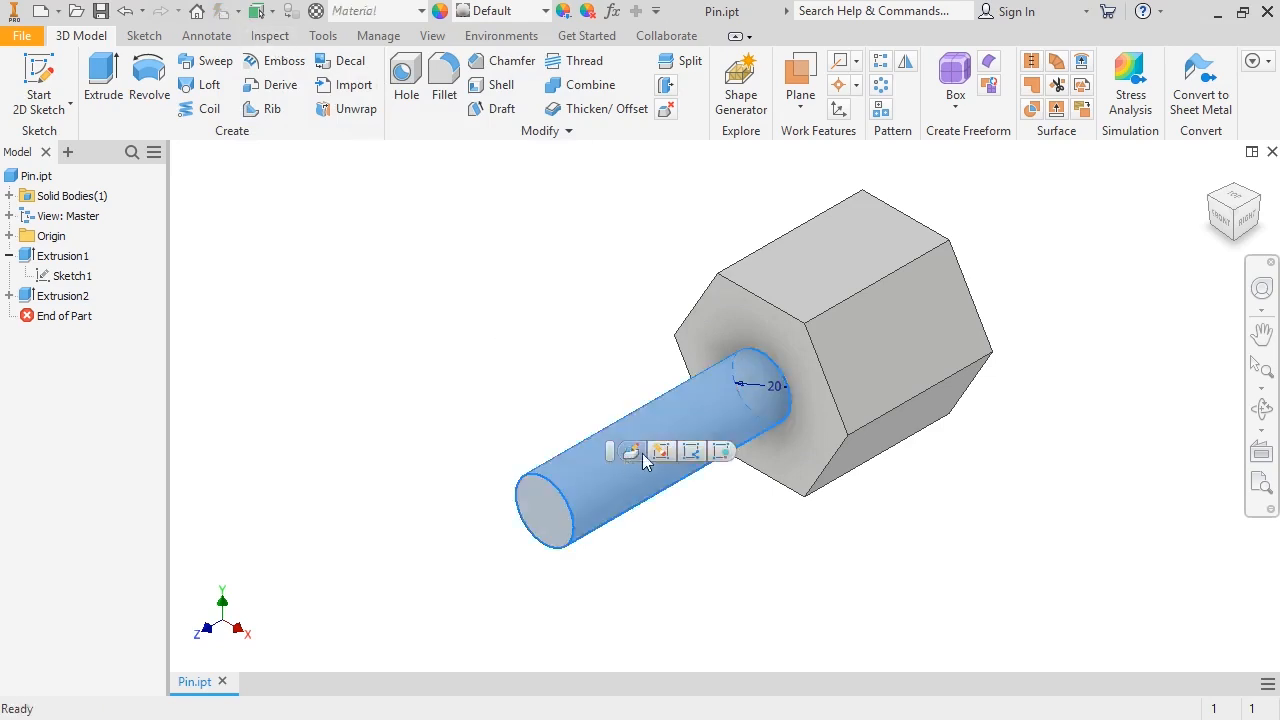
left_click(717, 450)
Edit the cylinder's extrusion and set its distance to 110 mm.
left_click(706, 457)
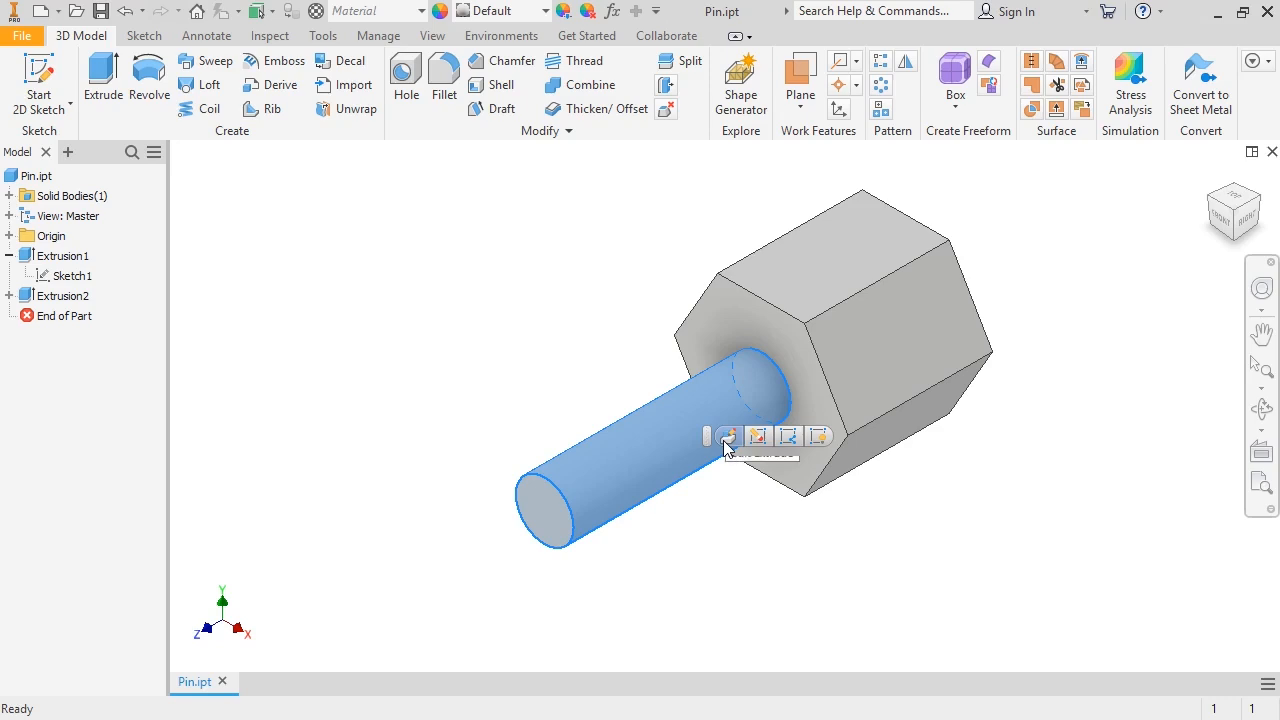
left_click(725, 440)
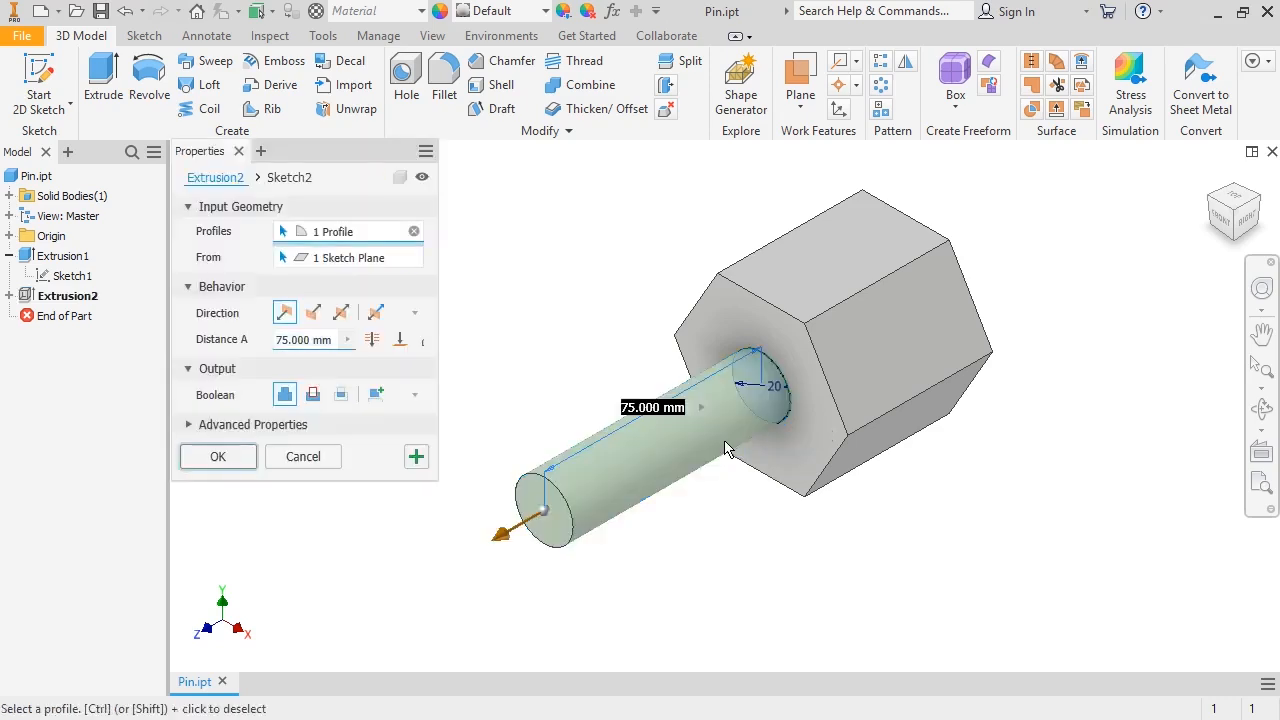
double_click(296, 342)
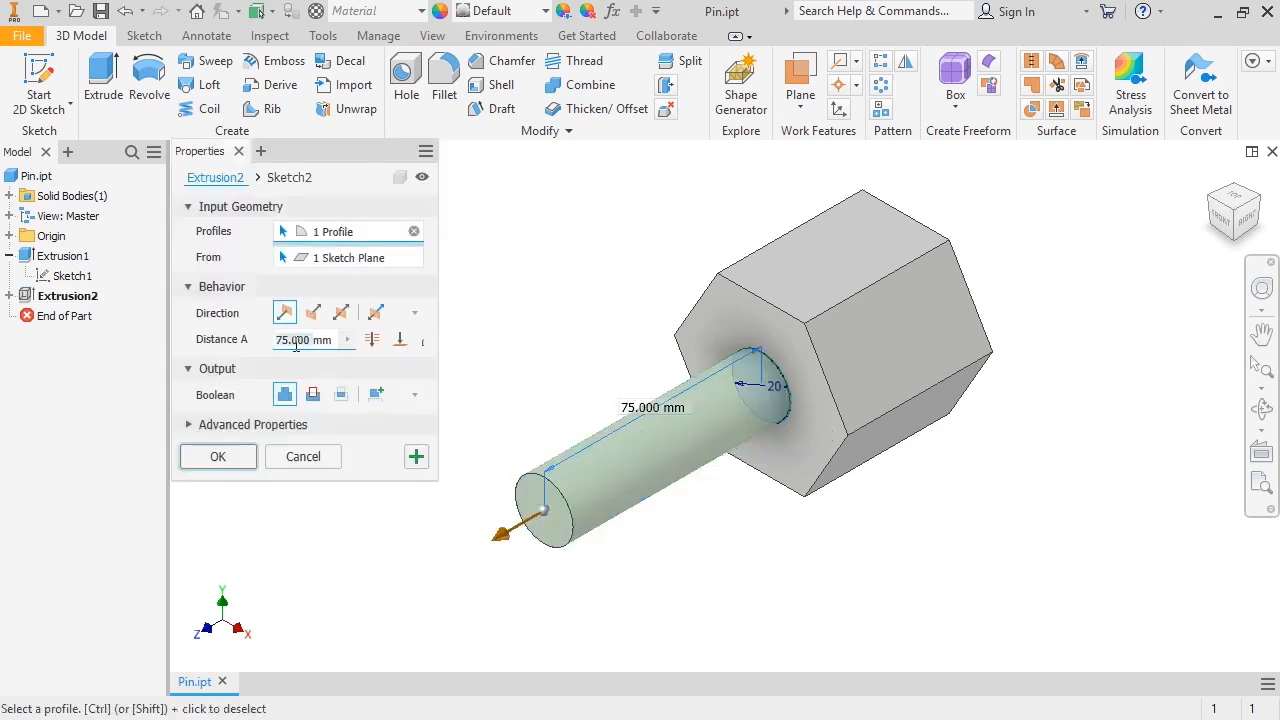
type("110")
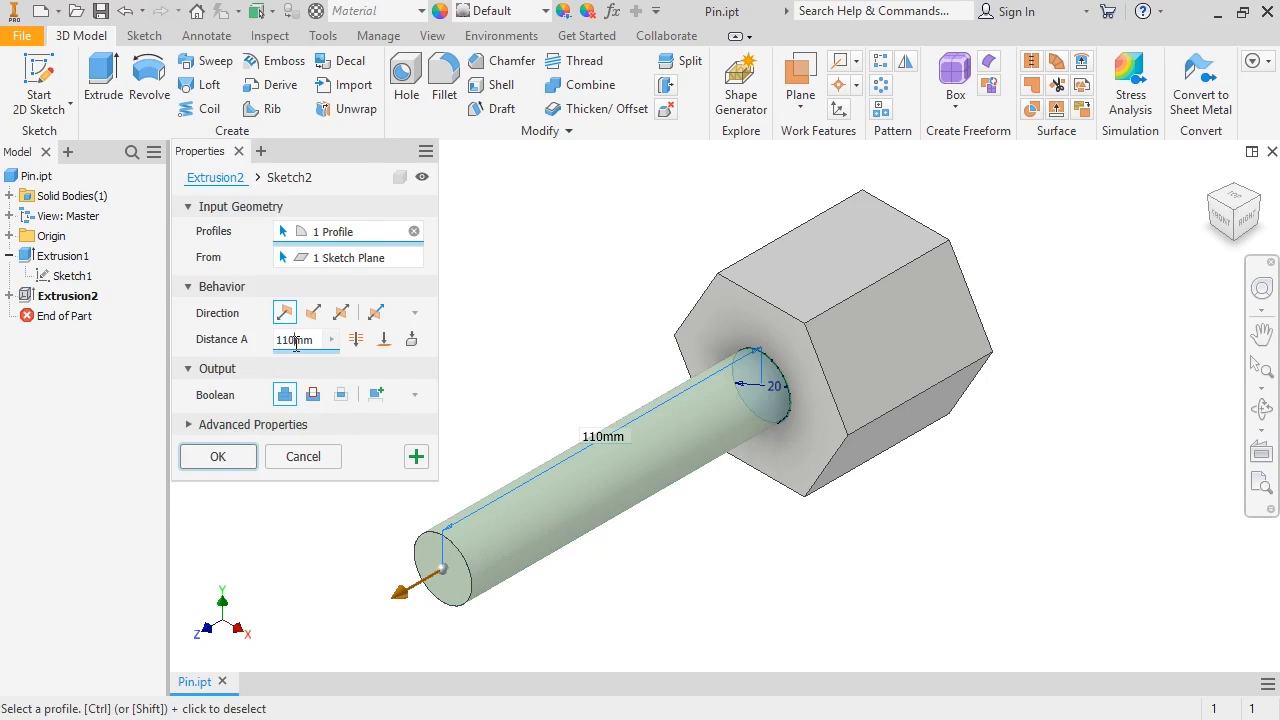
left_click(207, 461)
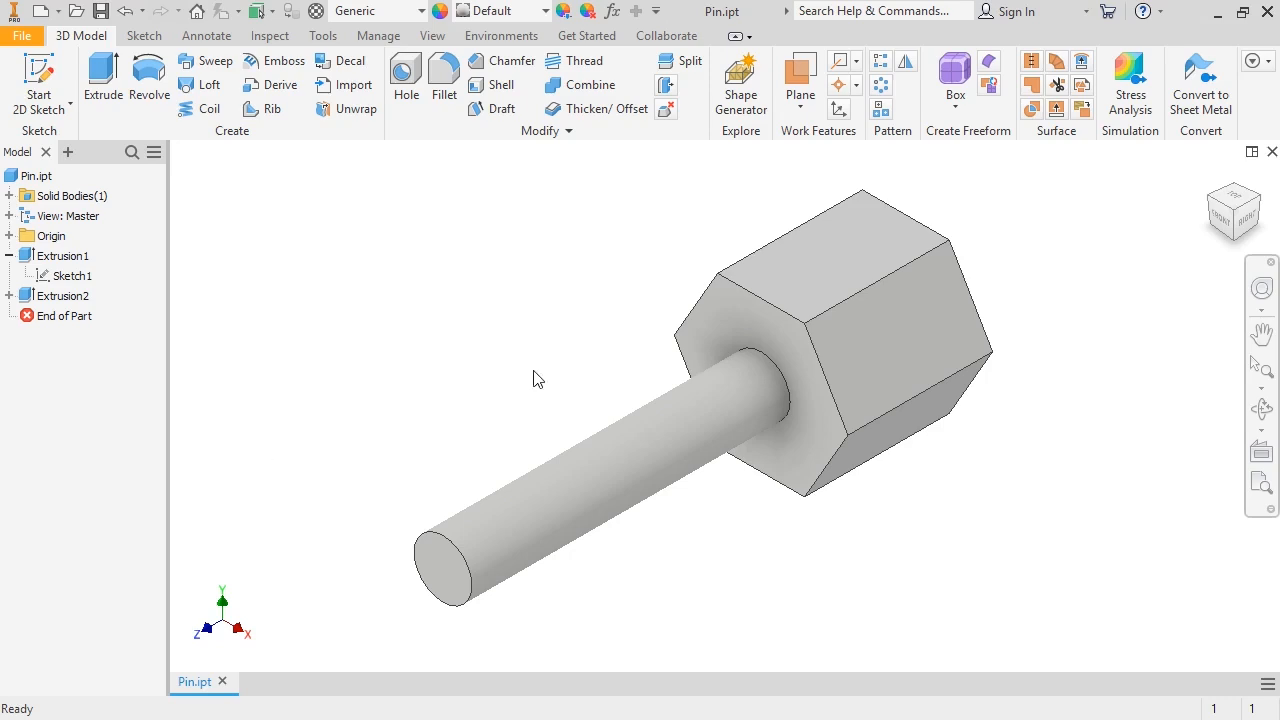
Using the hexagon's temporarily shown sketch dimension, set its circle diameter to 40 mm and update the part.
left_click(756, 330)
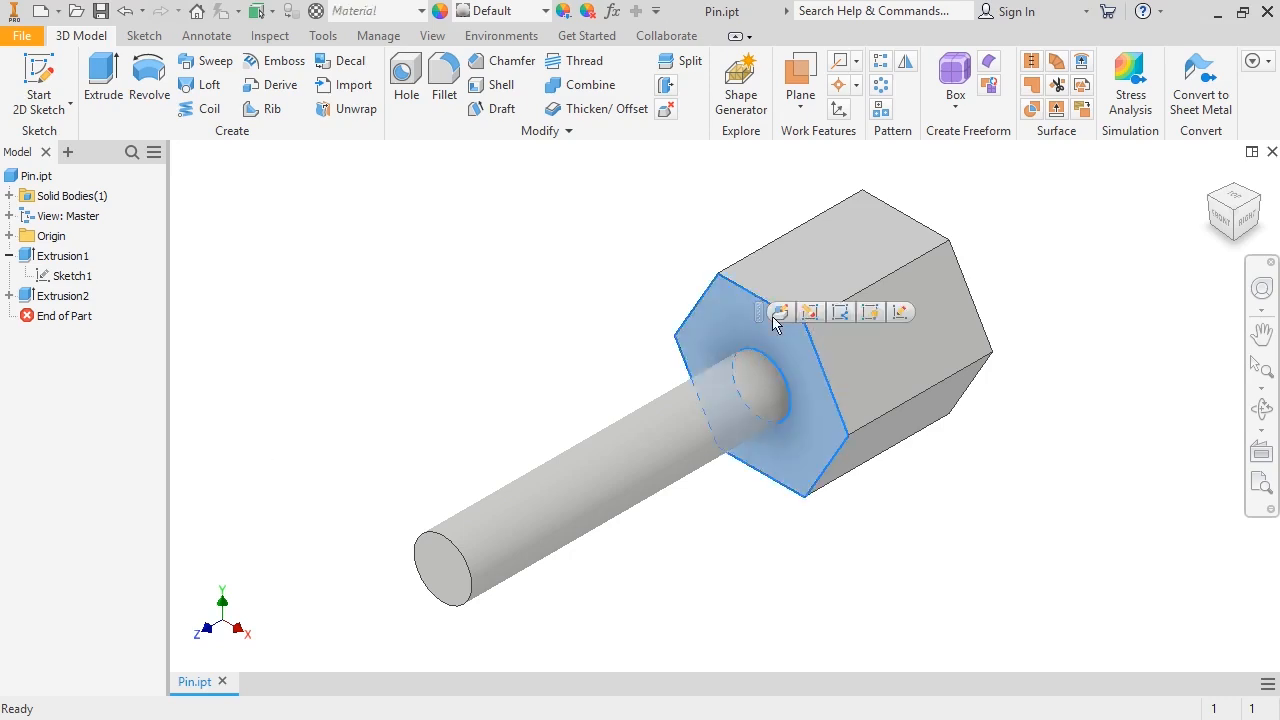
left_click(871, 313)
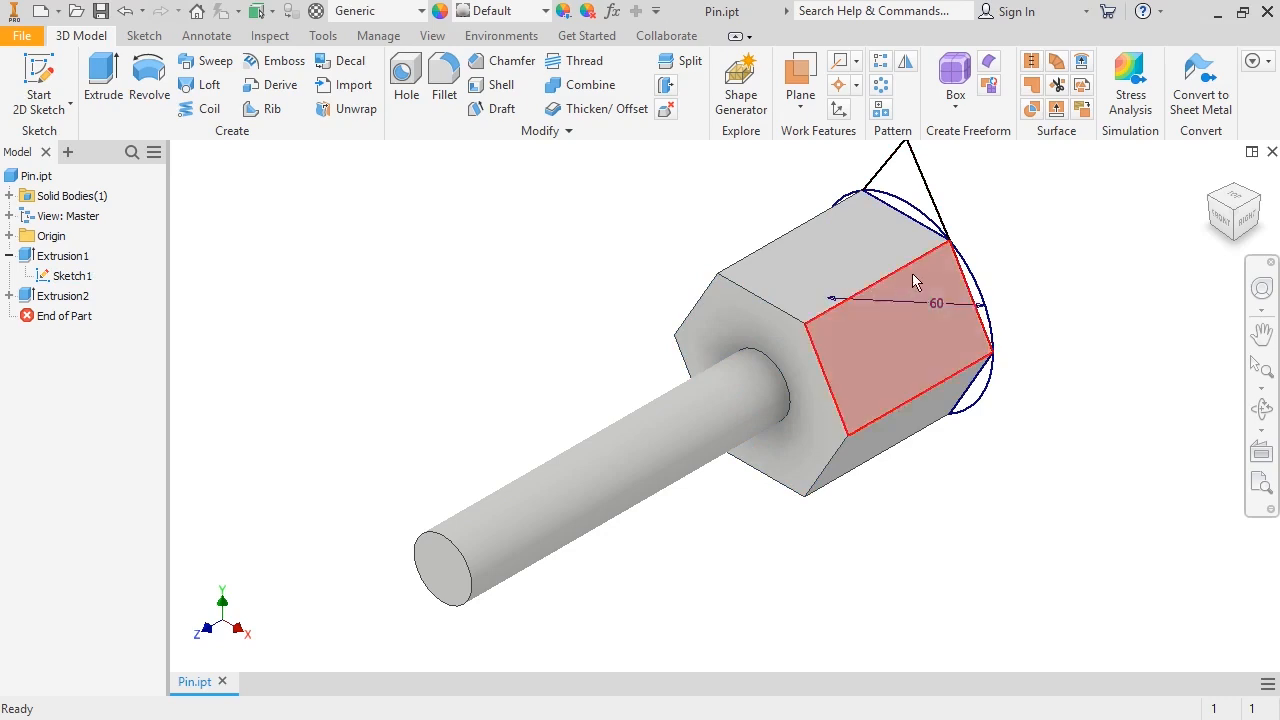
double_click(938, 305)
type("40")
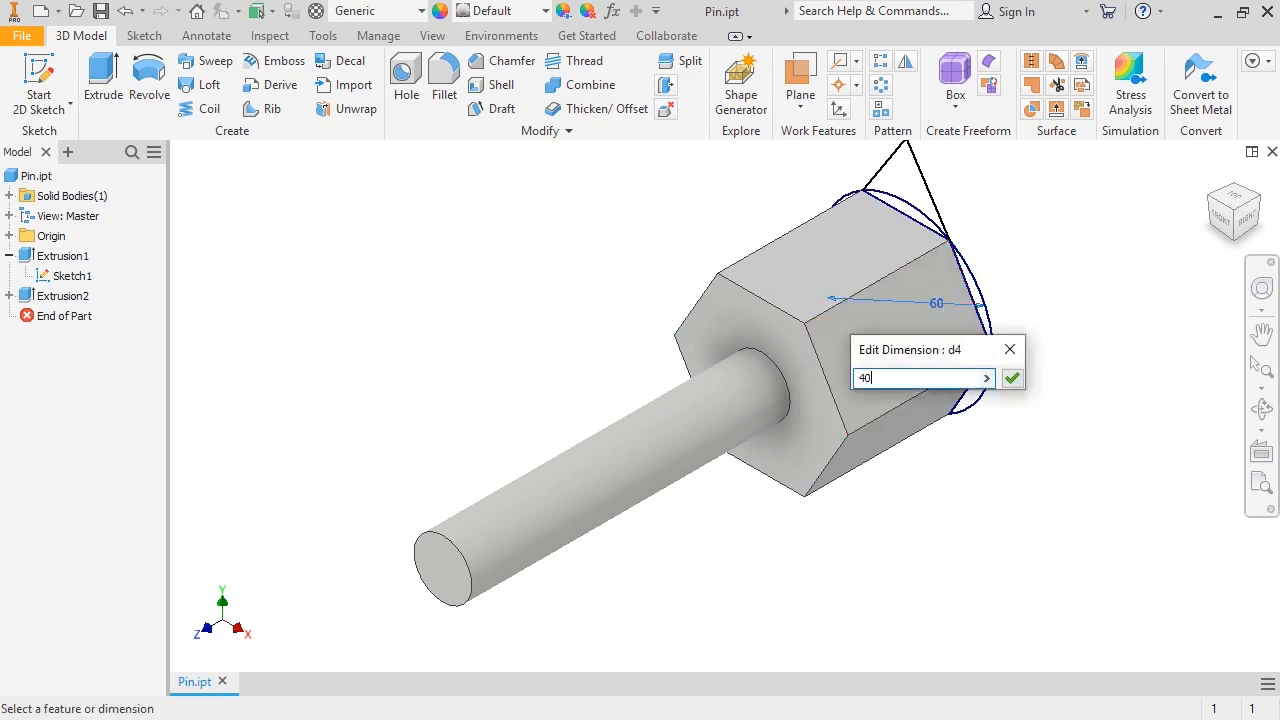
left_click(1012, 378)
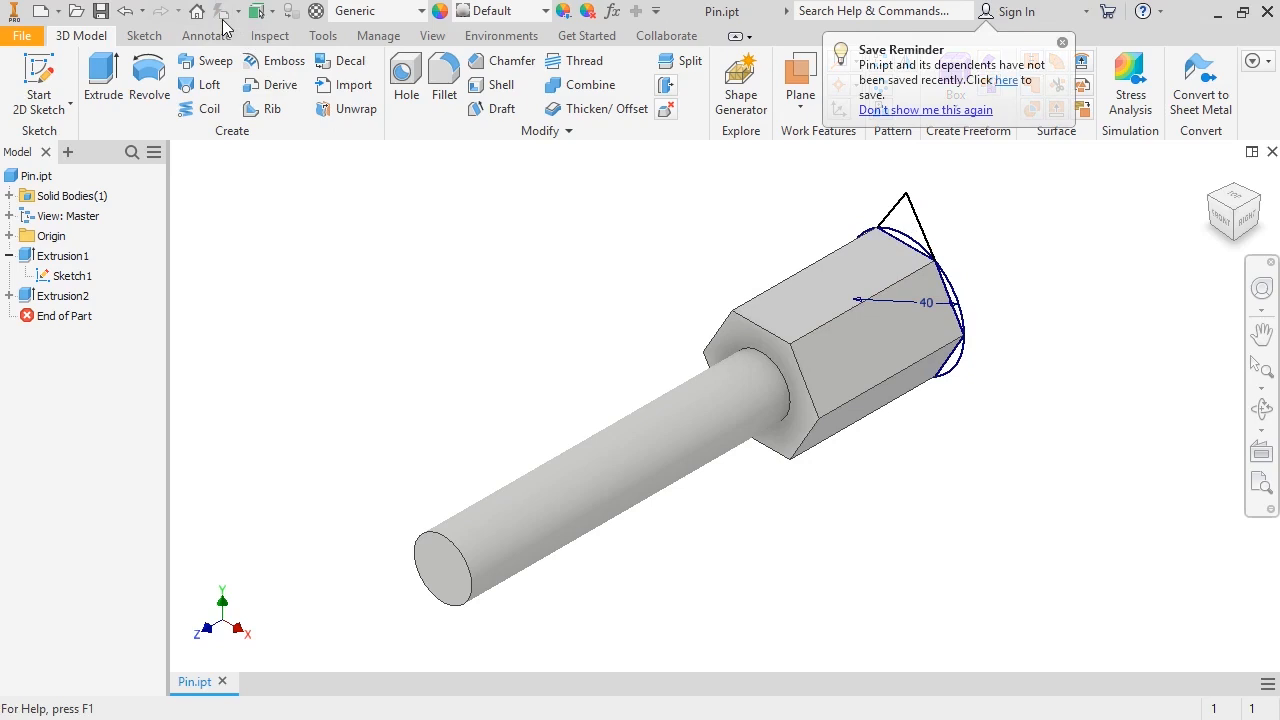
left_click(852, 281)
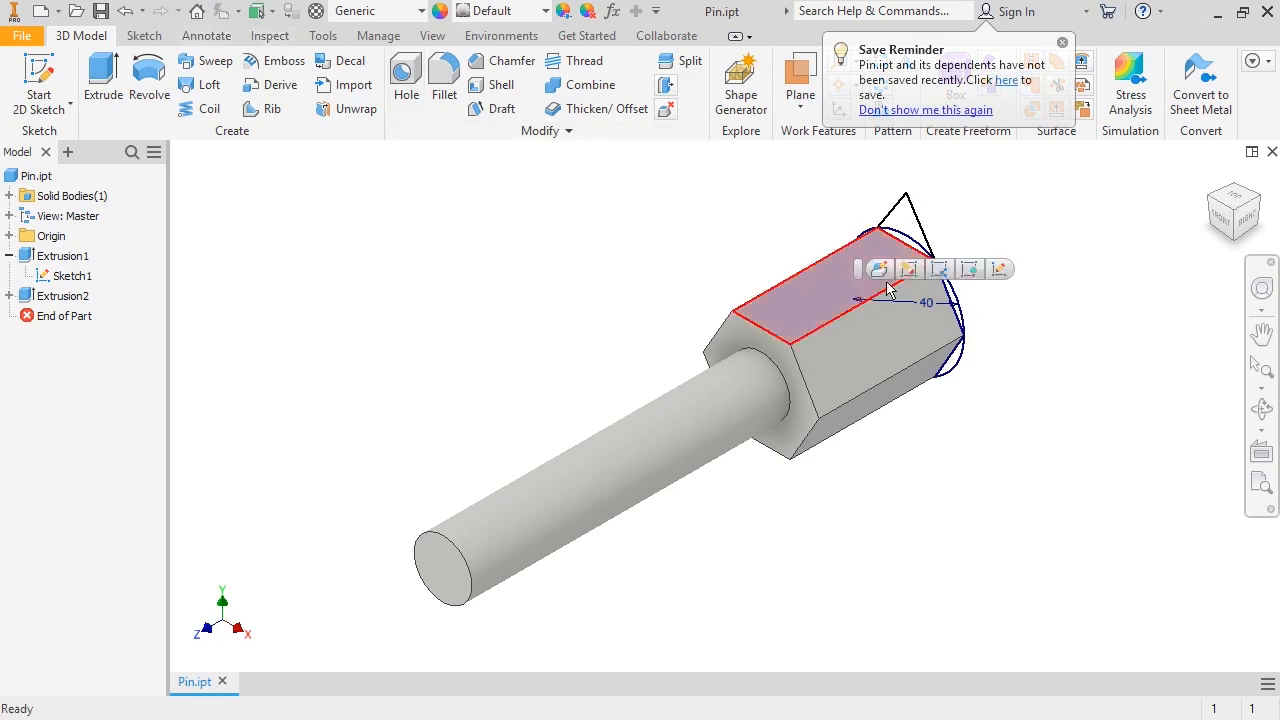
left_click(964, 272)
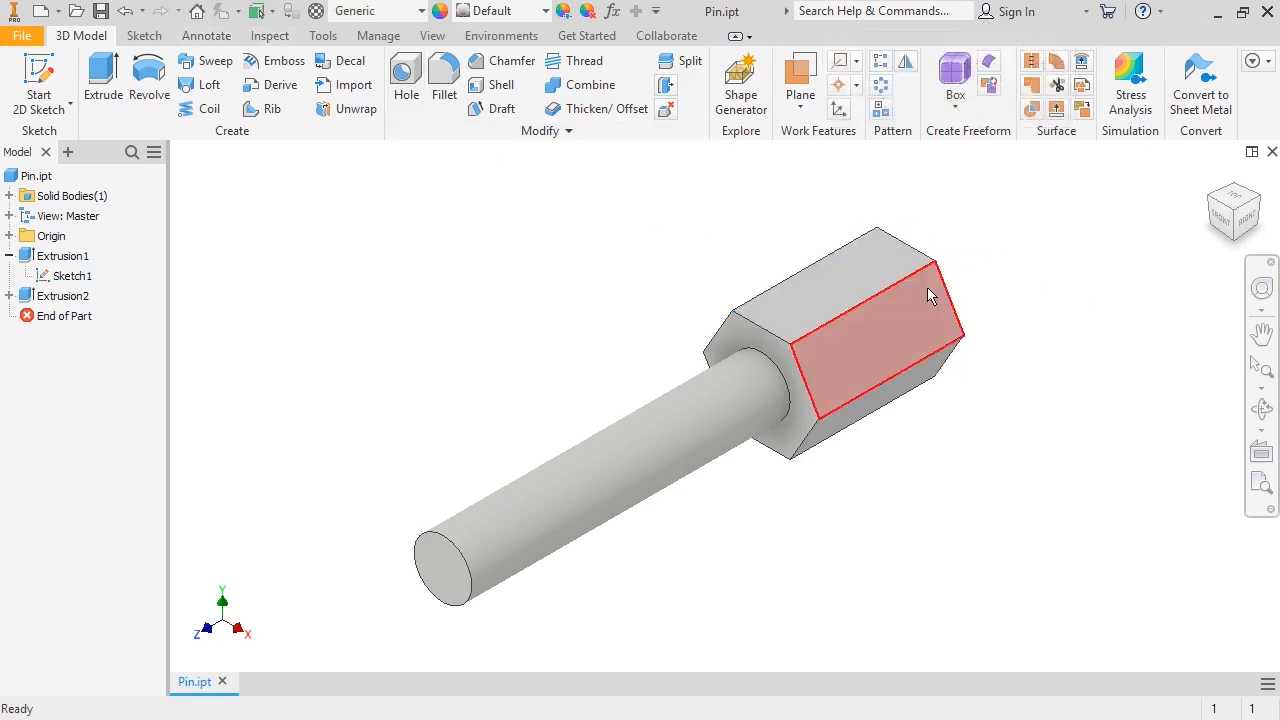
Edit the hexagonal head's extrusion and set its distance to 20 mm.
left_click(915, 300)
left_click(925, 291)
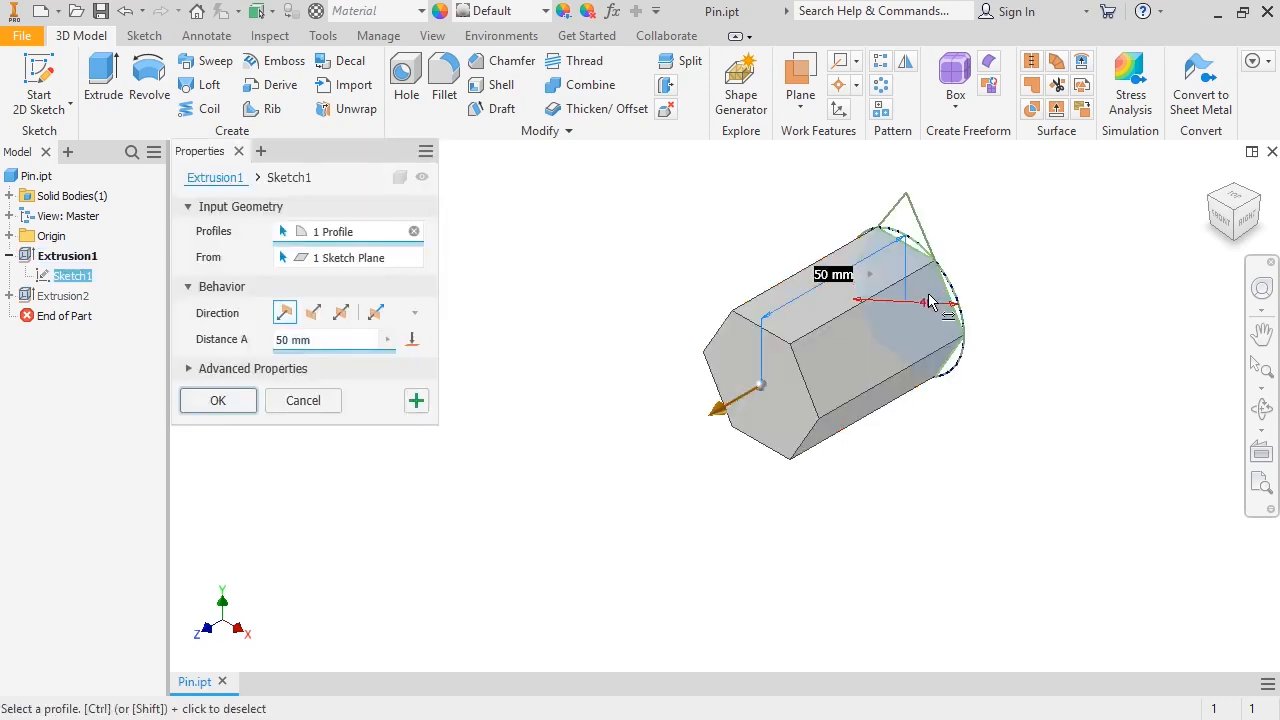
left_click(283, 340)
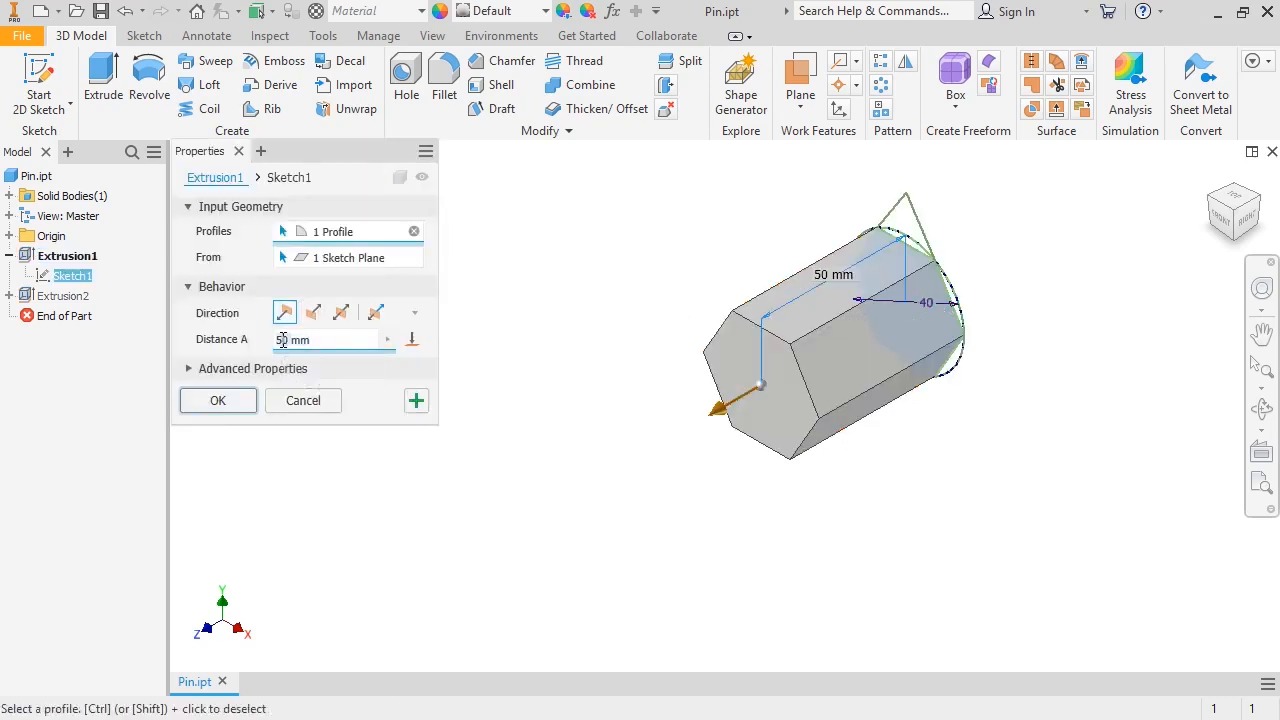
double_click(283, 340)
type("20")
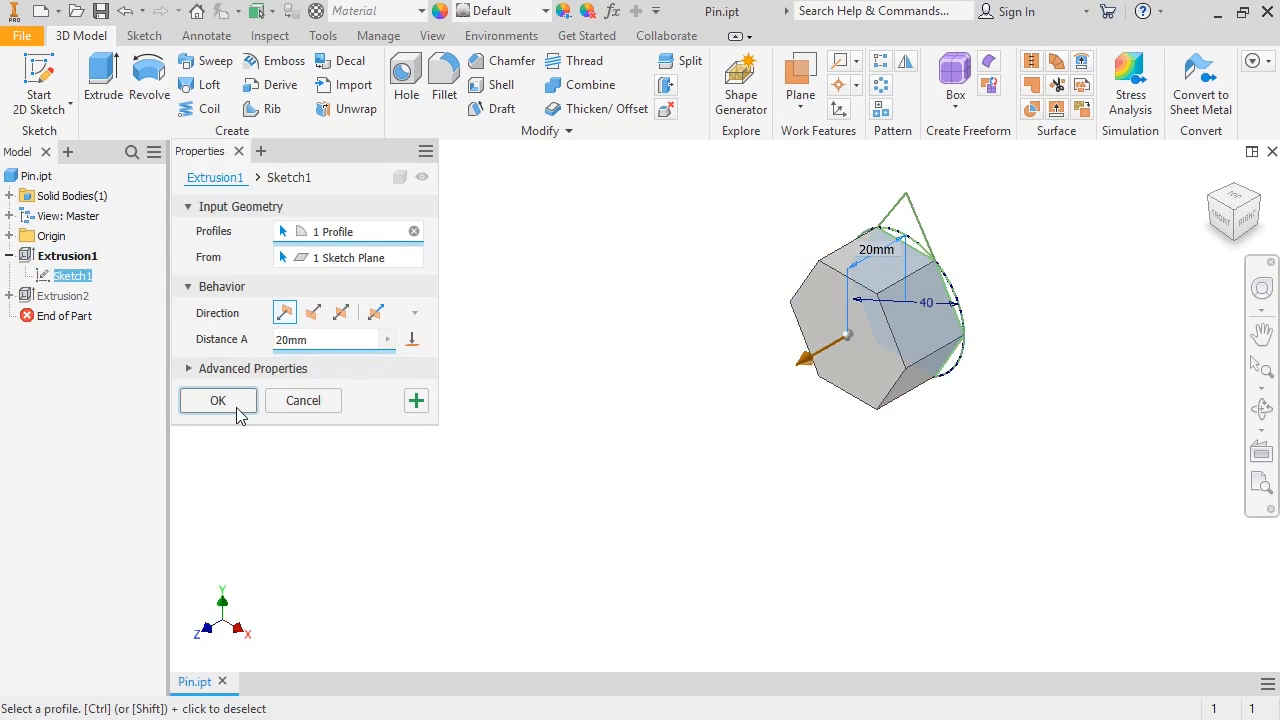
left_click(217, 400)
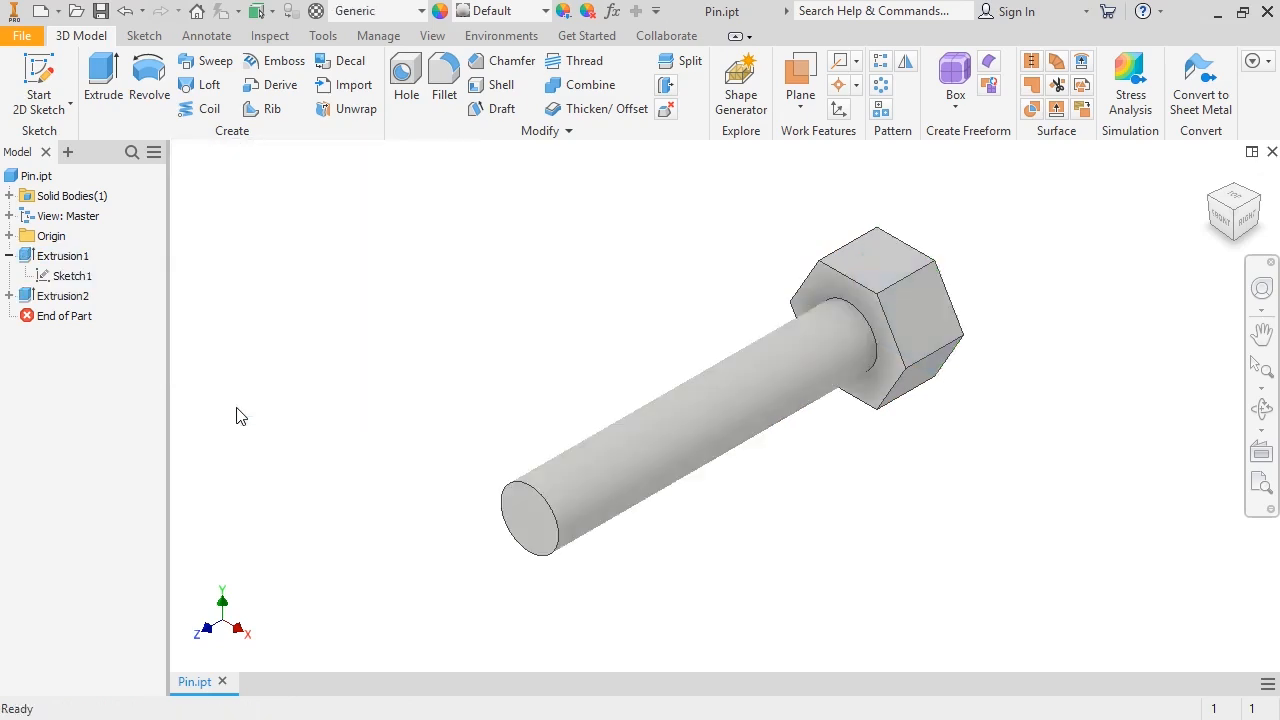
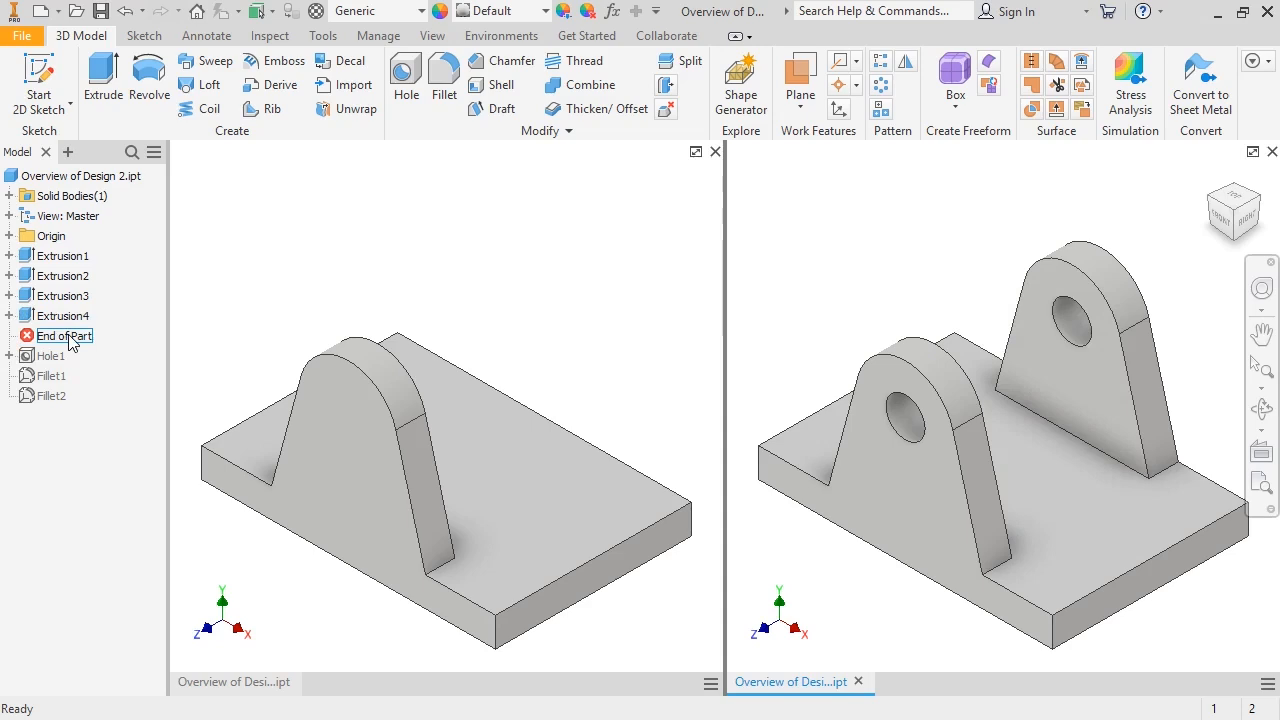
Roll Overview of Design 2.ipt back so that End of Part sits directly after Extrusion2.
mouse_move(70, 343)
left_mouse_down()
mouse_move(83, 295)
mouse_move(68, 362)
mouse_move(72, 296)
left_mouse_up()
In Overview of Design 1.ipt, set the base plate's Extrusion1 distance to 120 mm and move End of Part below Fillet2.
left_click(189, 291)
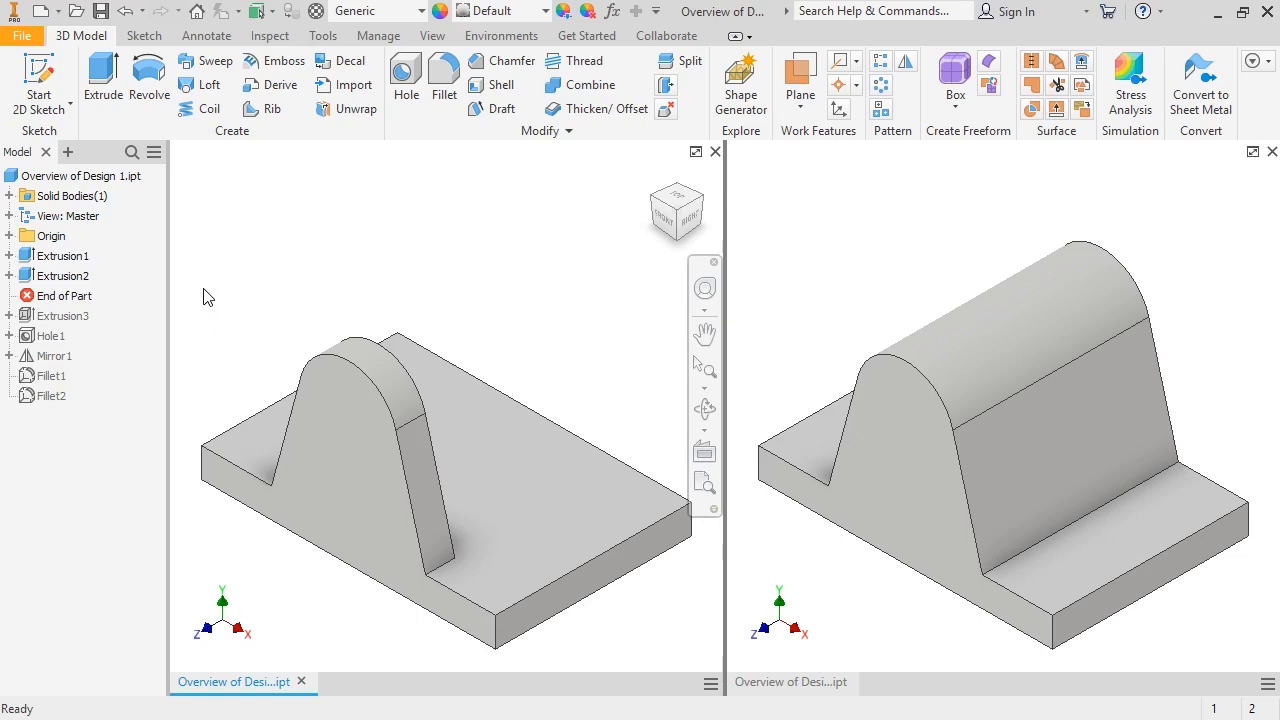
right_click(72, 262)
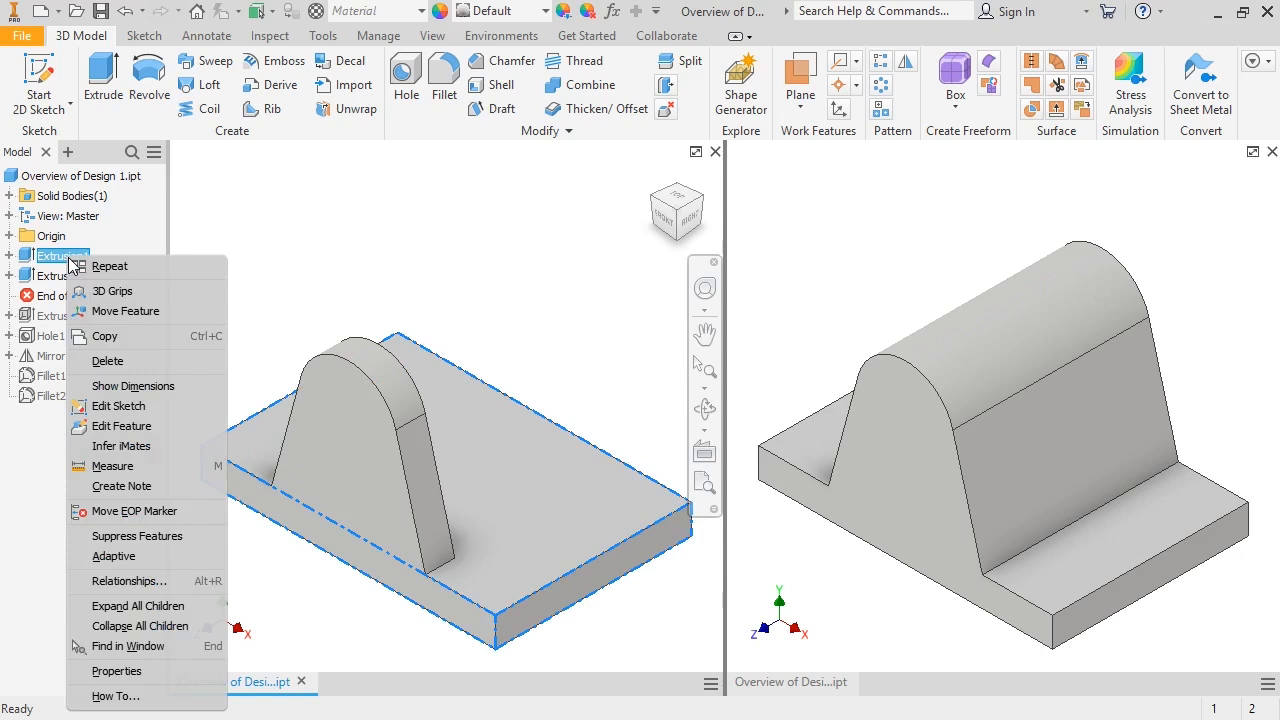
left_click(100, 426)
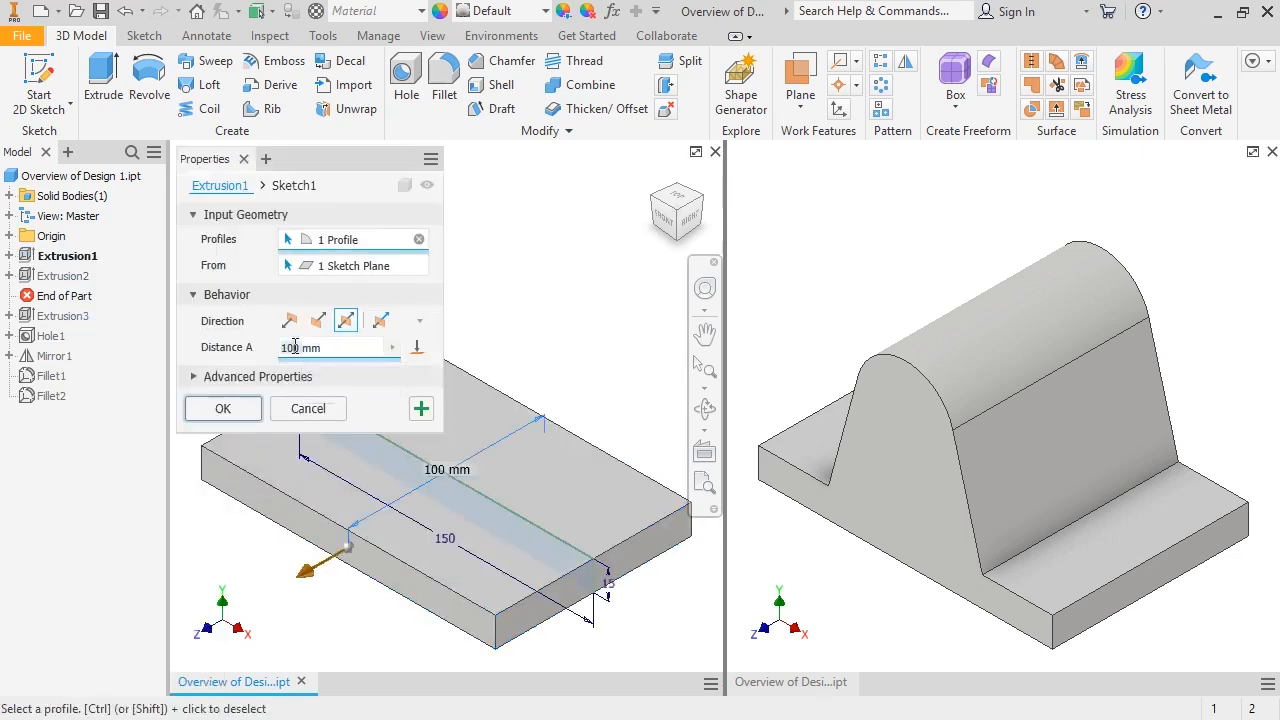
type("120")
left_click(236, 407)
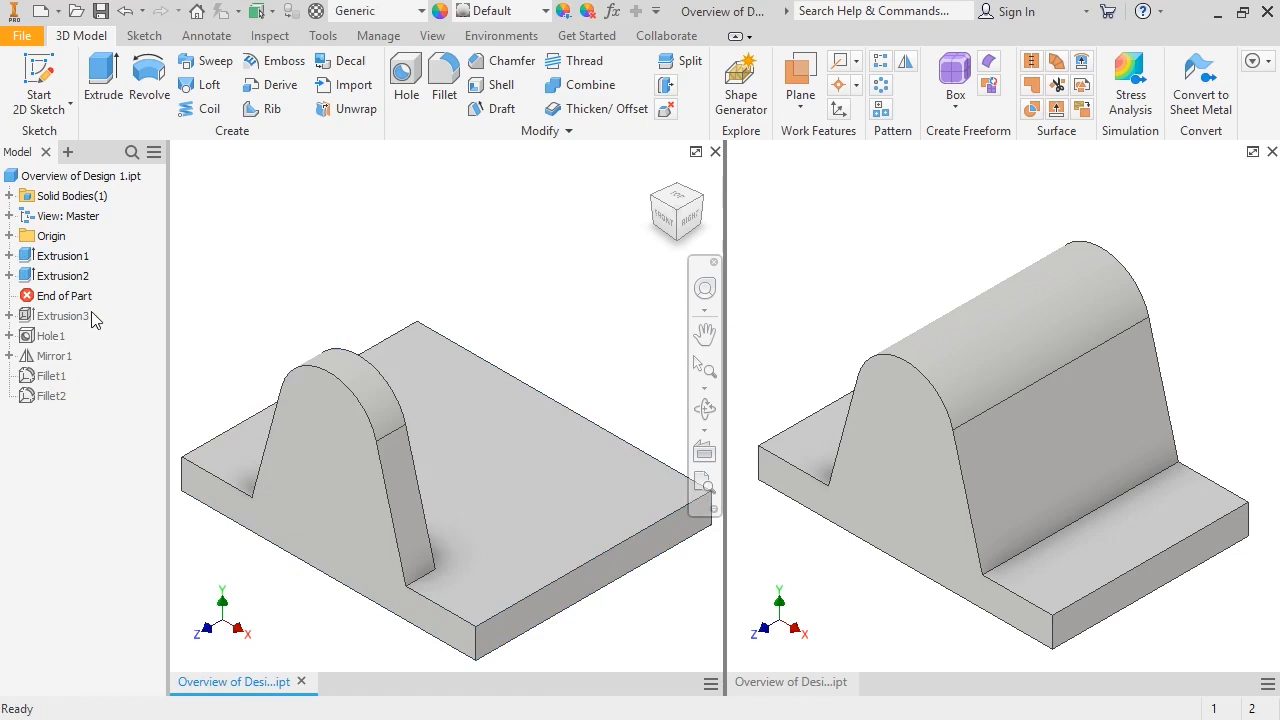
left_click_drag(66, 297, 70, 400)
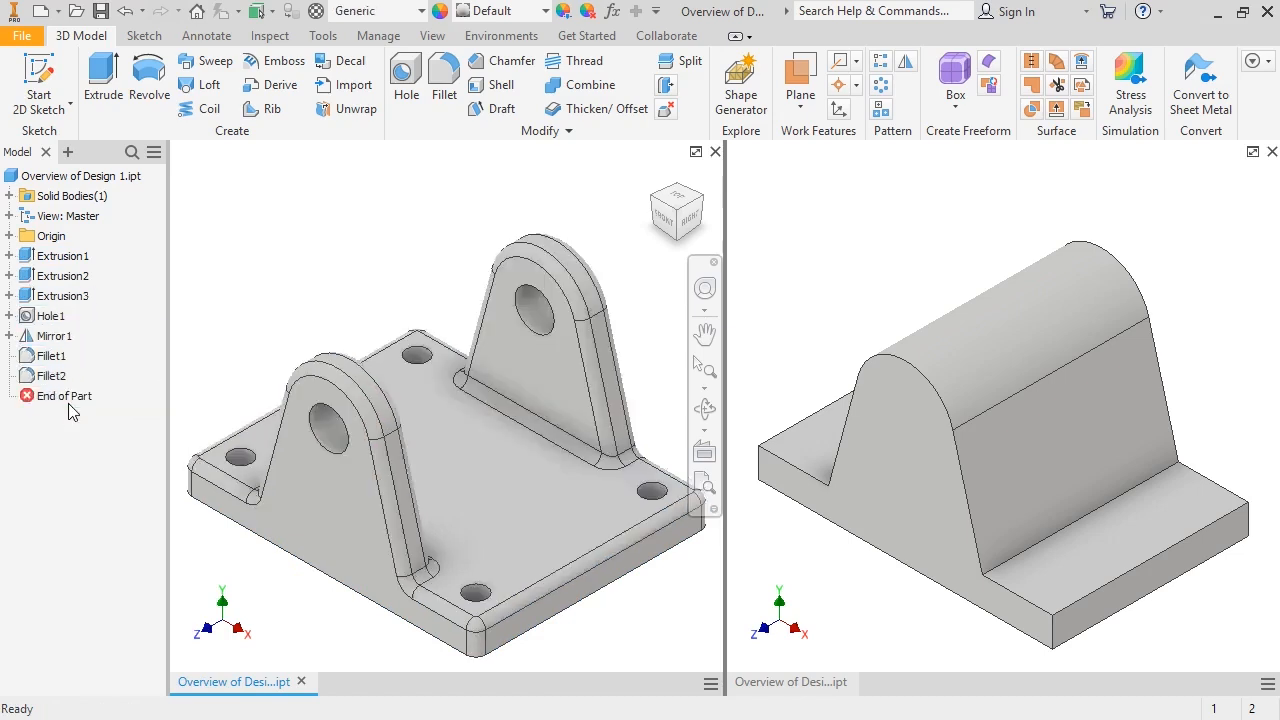
In Overview of Design 2.ipt, set the base plate's Extrusion1 distance to 120 mm and move End of Part below Fillet2.
left_click(786, 370)
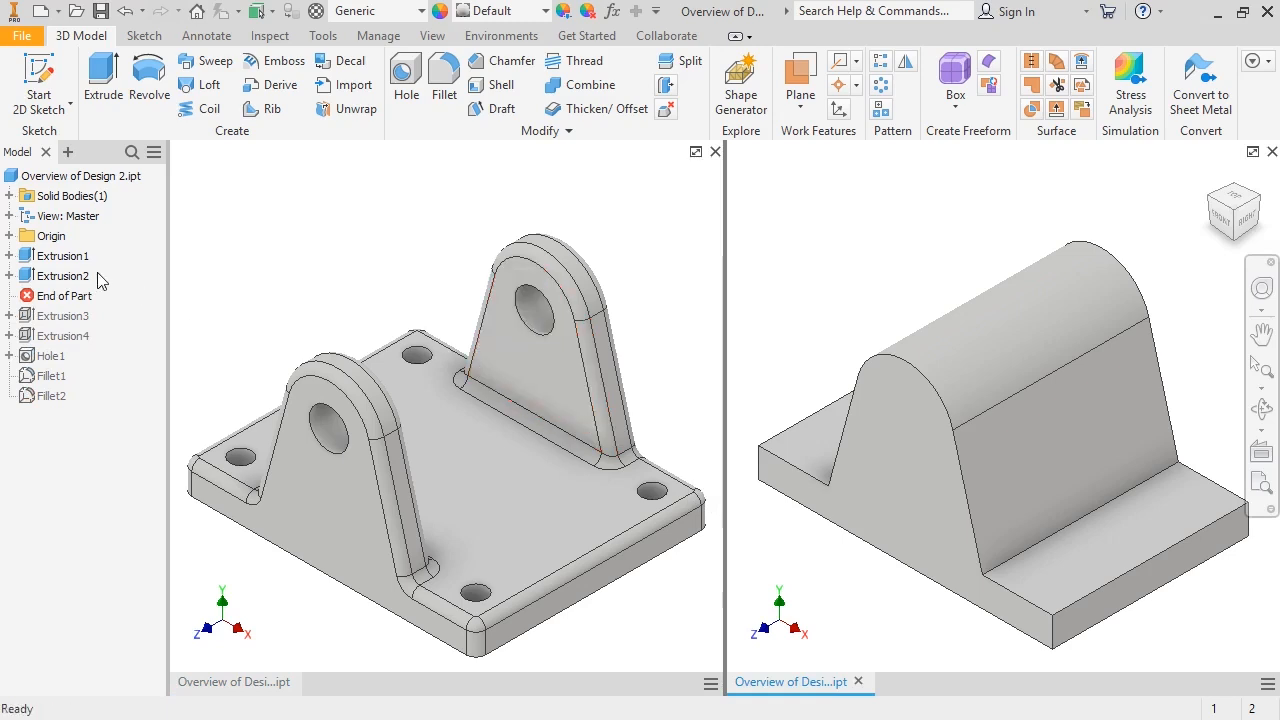
right_click(48, 256)
left_click(64, 425)
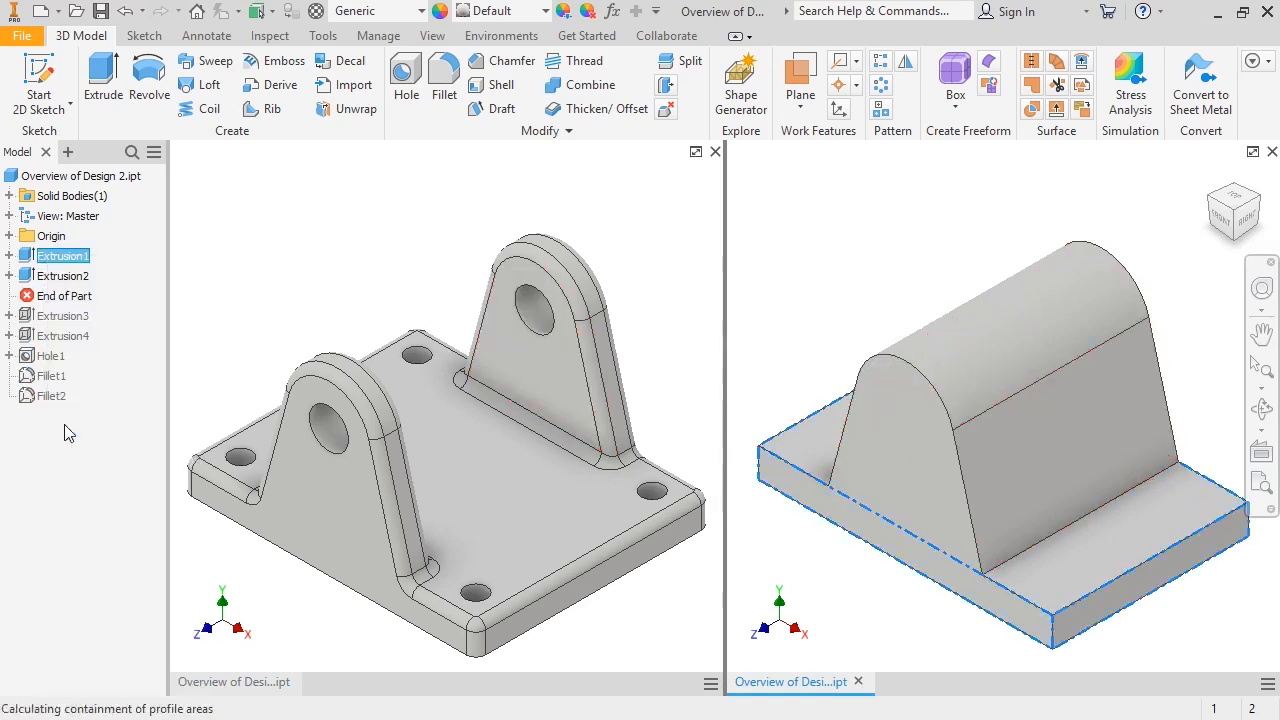
double_click(293, 350)
type("120mm")
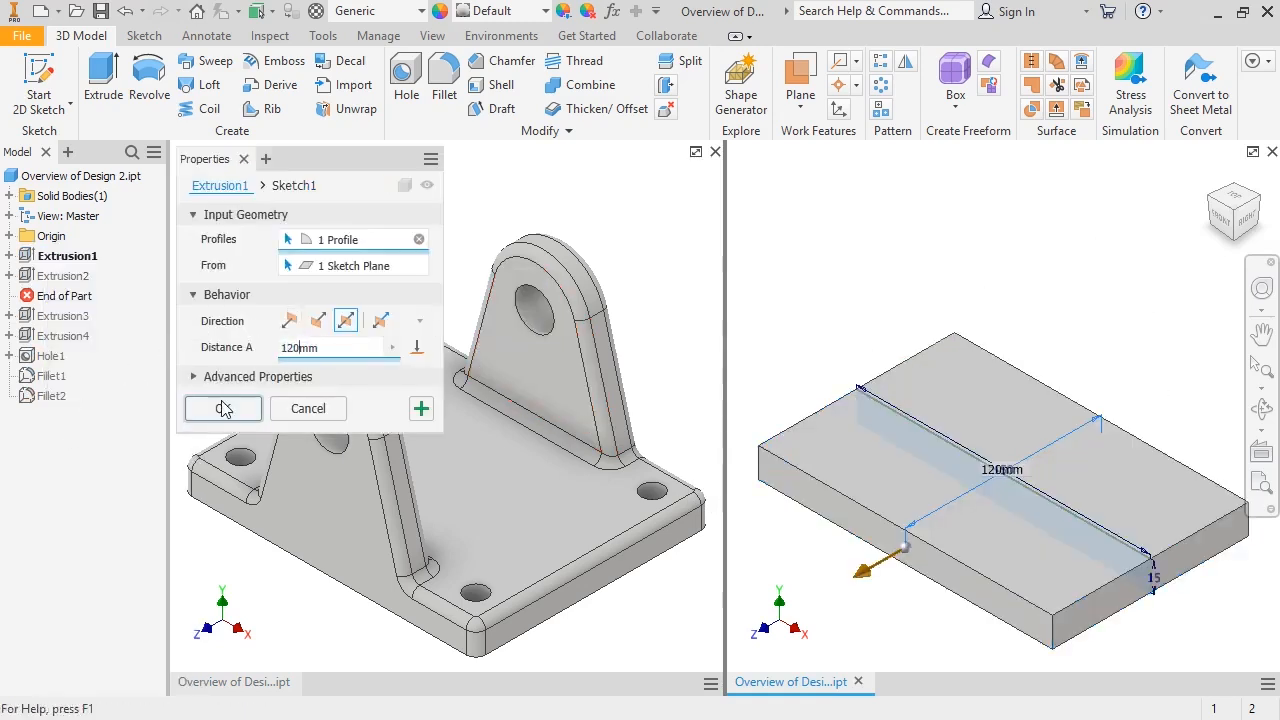
left_click(222, 408)
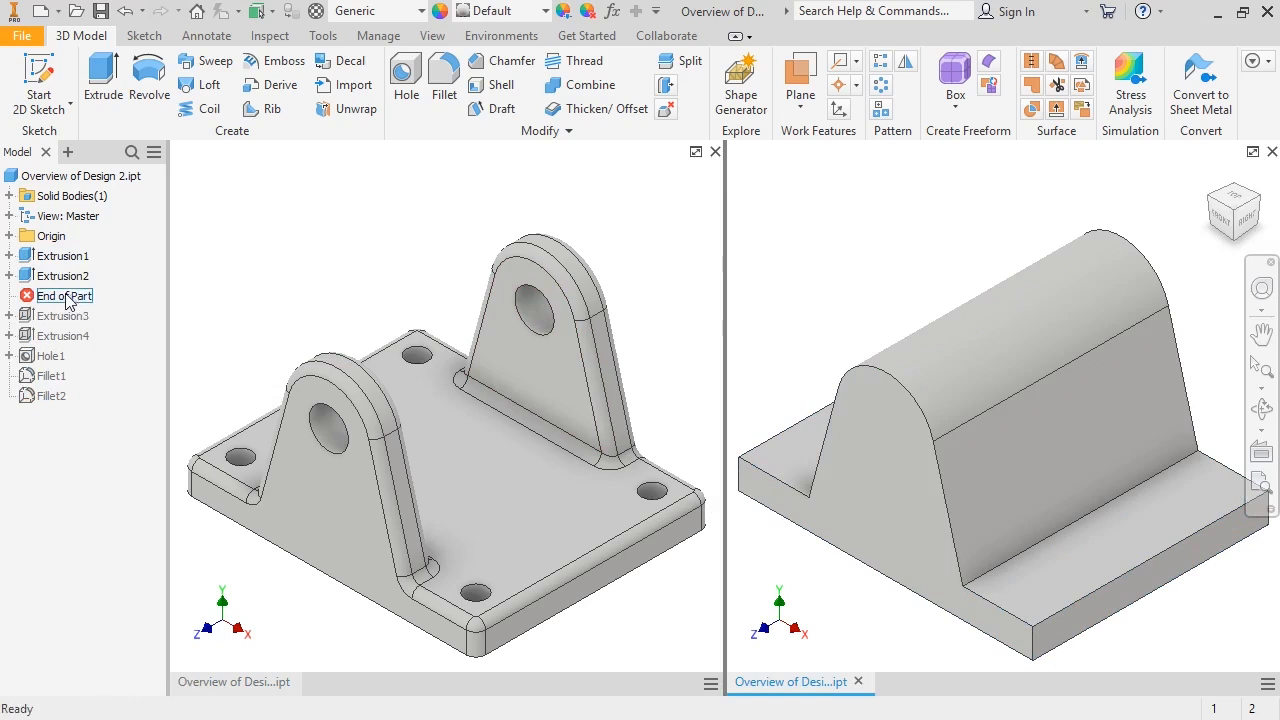
left_click_drag(66, 298, 57, 402)
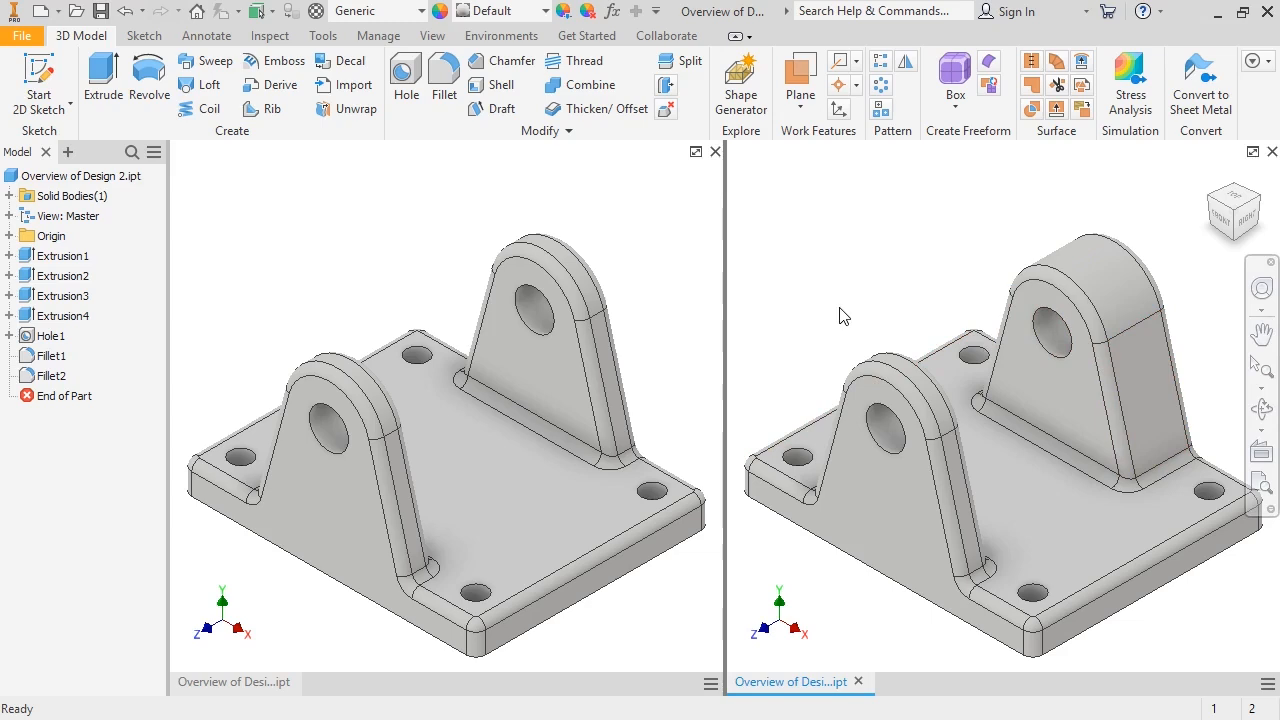
Examine Sketch1 under Extrusion1 and Sketch4 under Extrusion4 in Overview of Design 2.ipt to compare their dimensions and references.
left_click(9, 256)
left_click(68, 277)
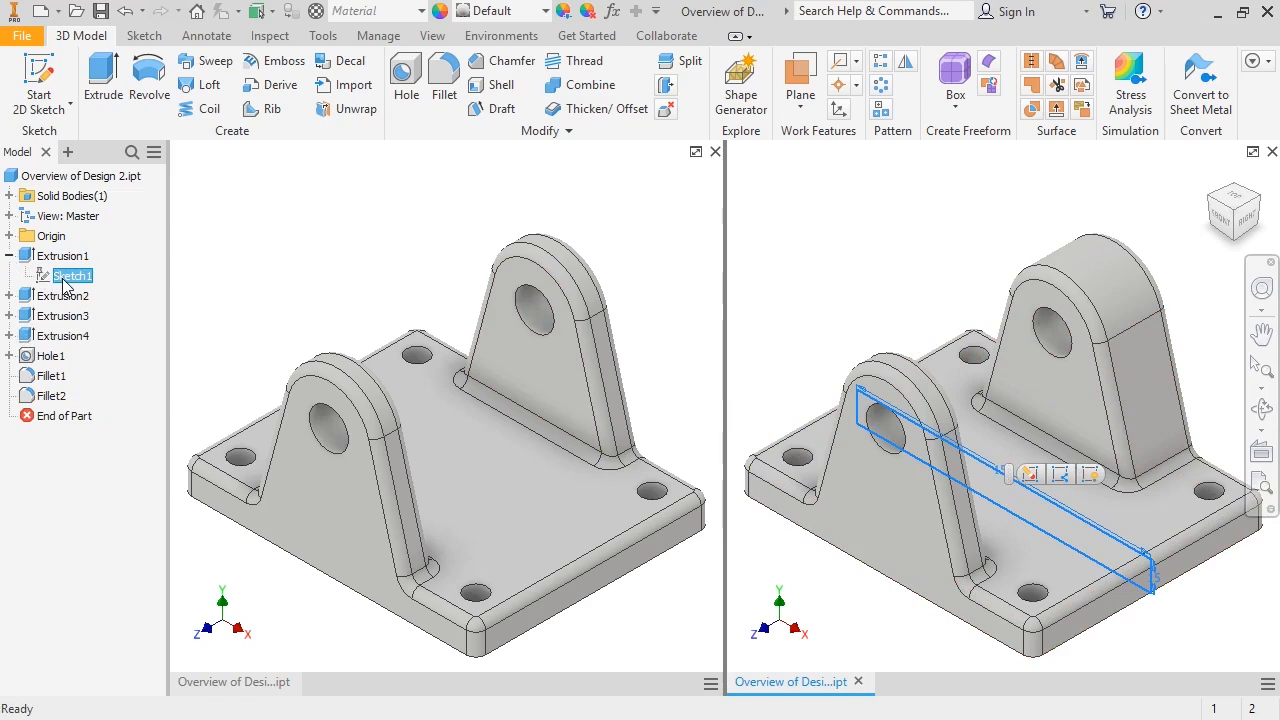
left_click(783, 292)
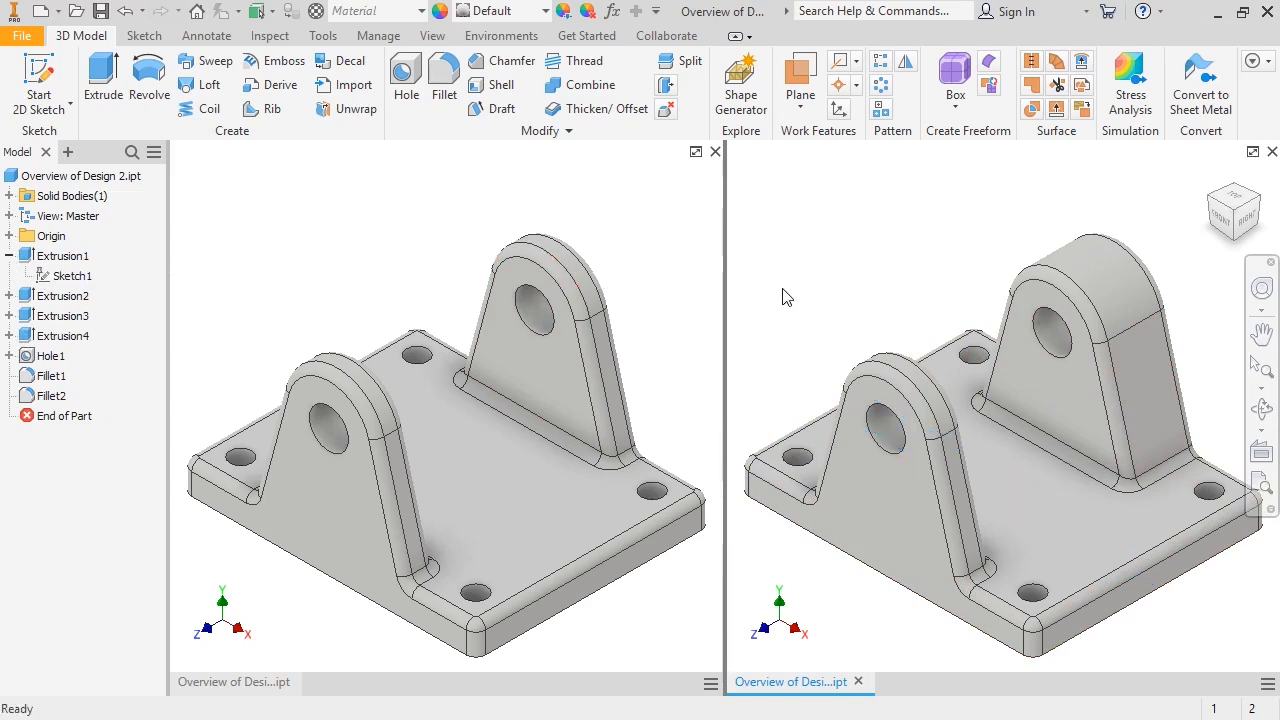
left_click(9, 336)
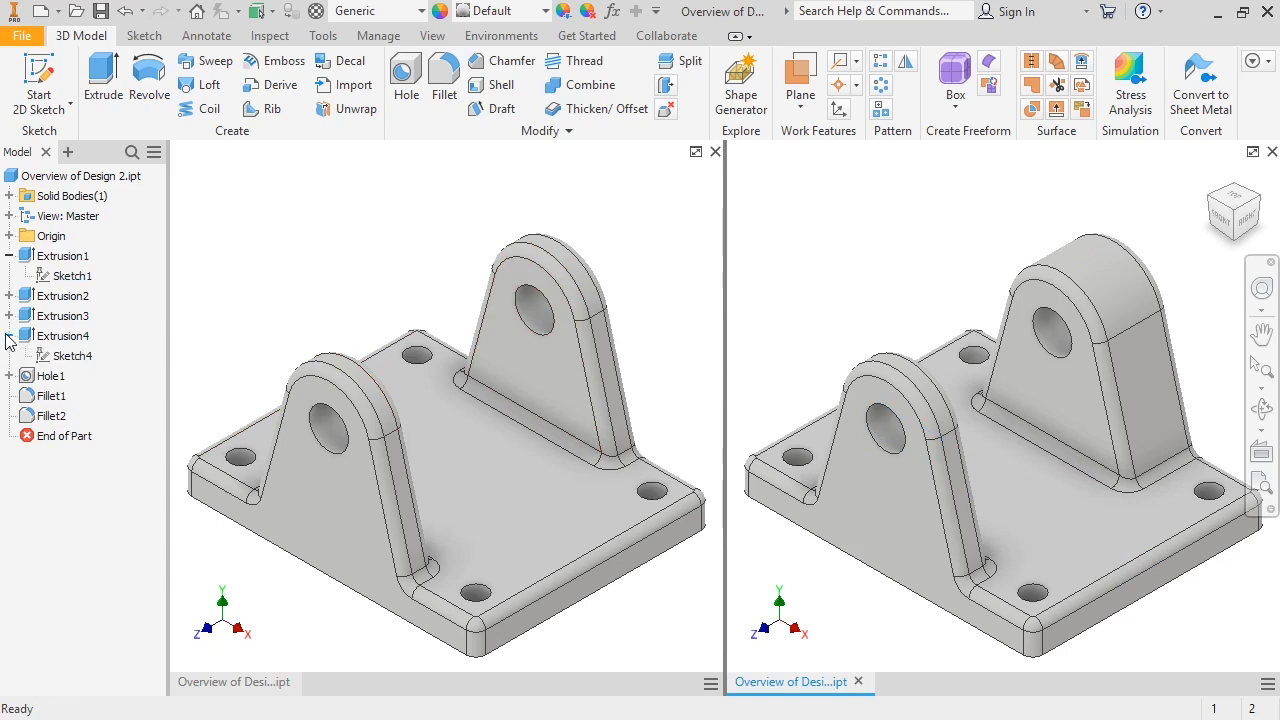
left_click(63, 358)
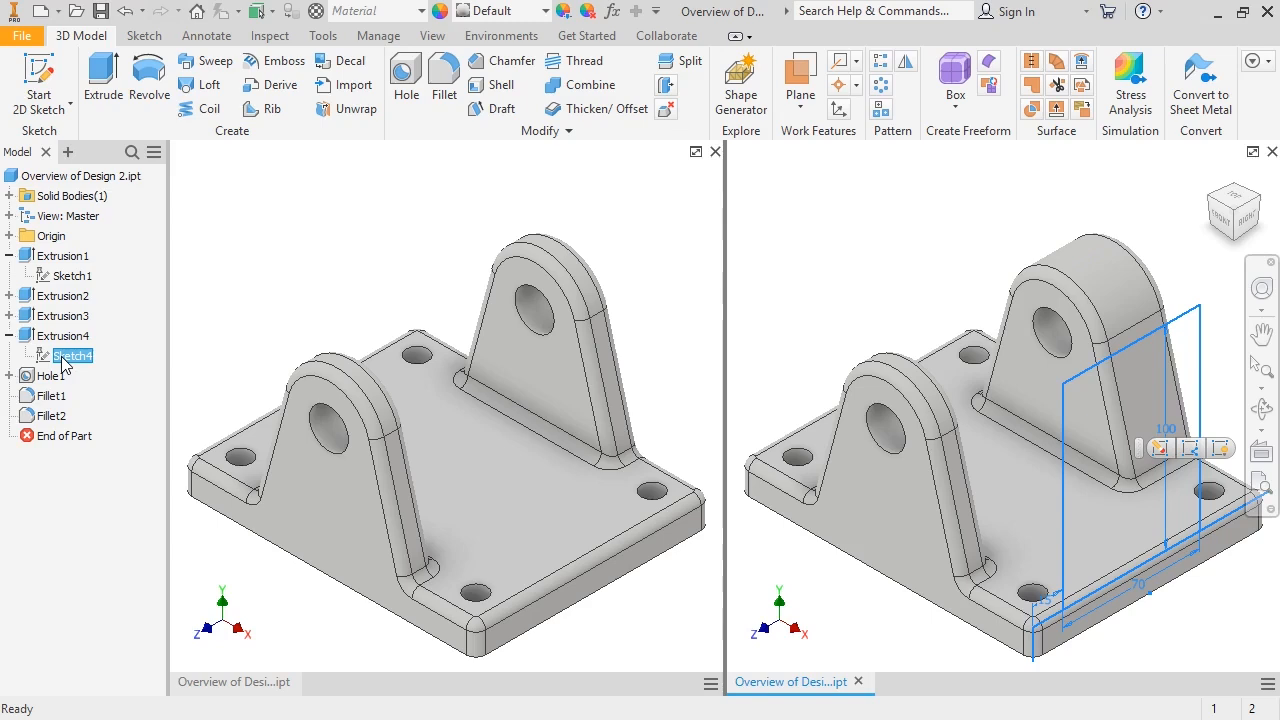
Activate Overview of Design 1.ipt and widen its view across the graphics area.
left_click(251, 360)
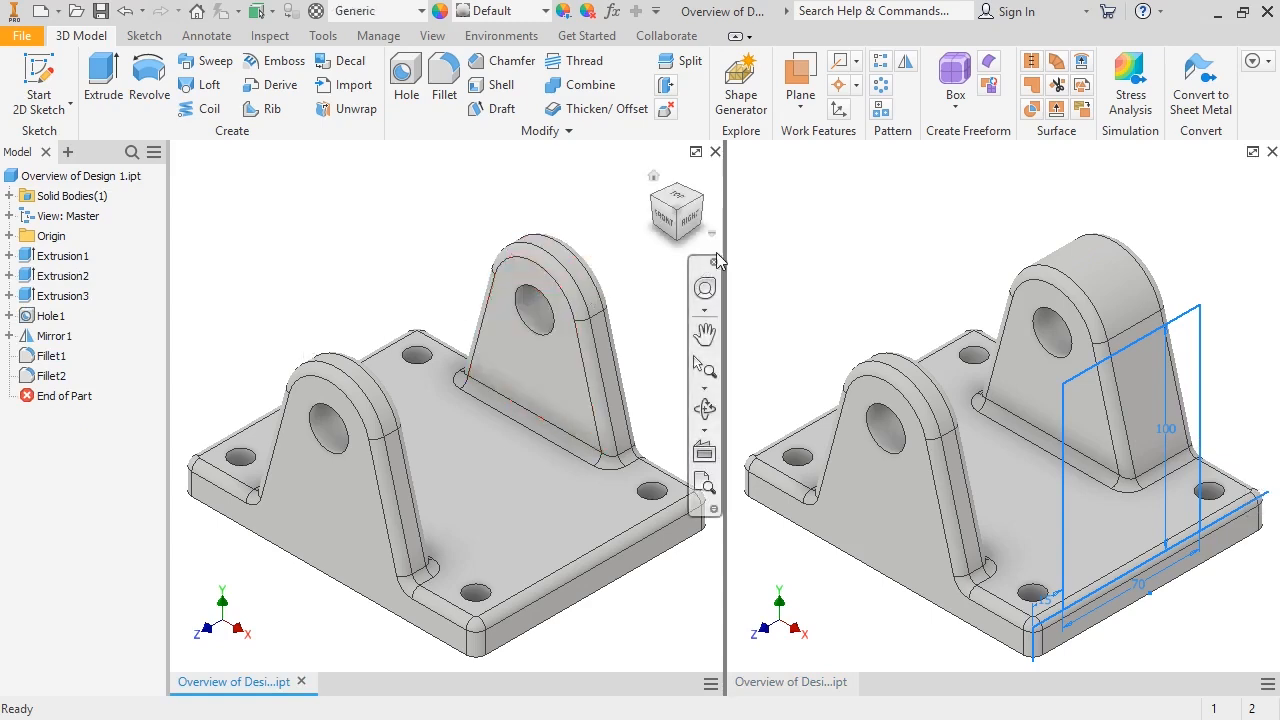
left_click_drag(725, 250, 1278, 304)
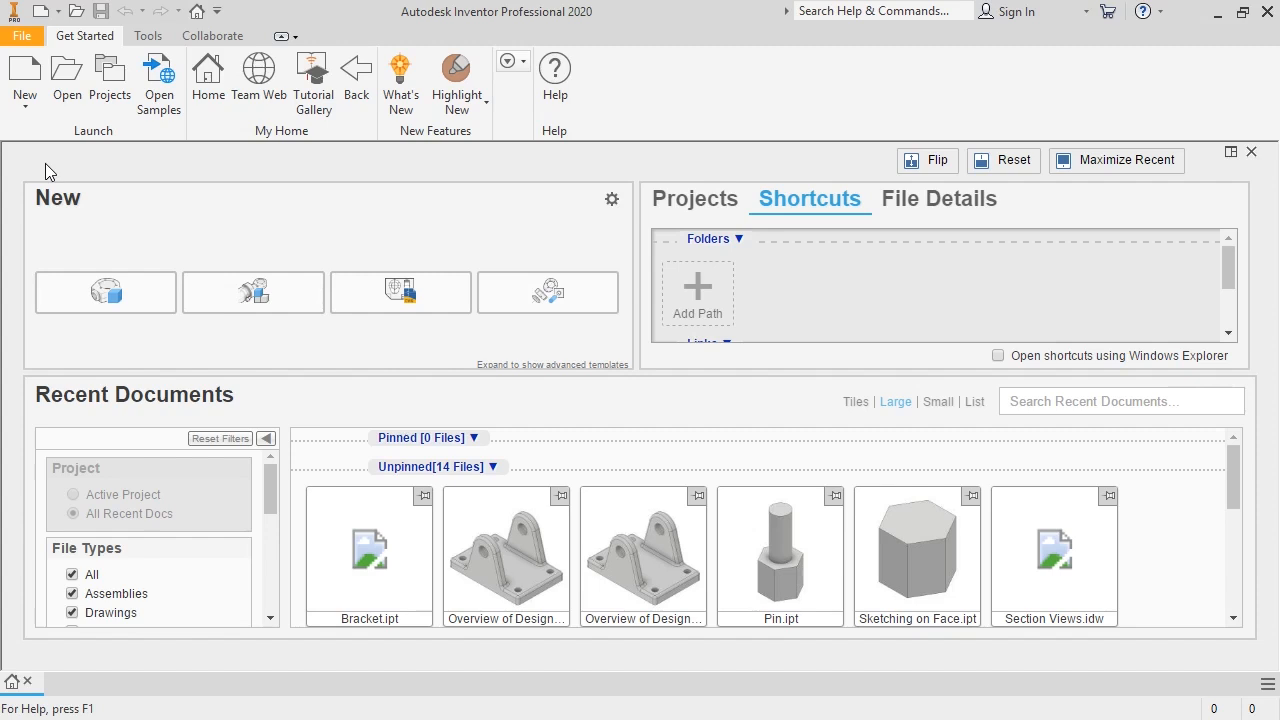
Create a new part from the metric Standard (mm).ipt template.
left_click(25, 75)
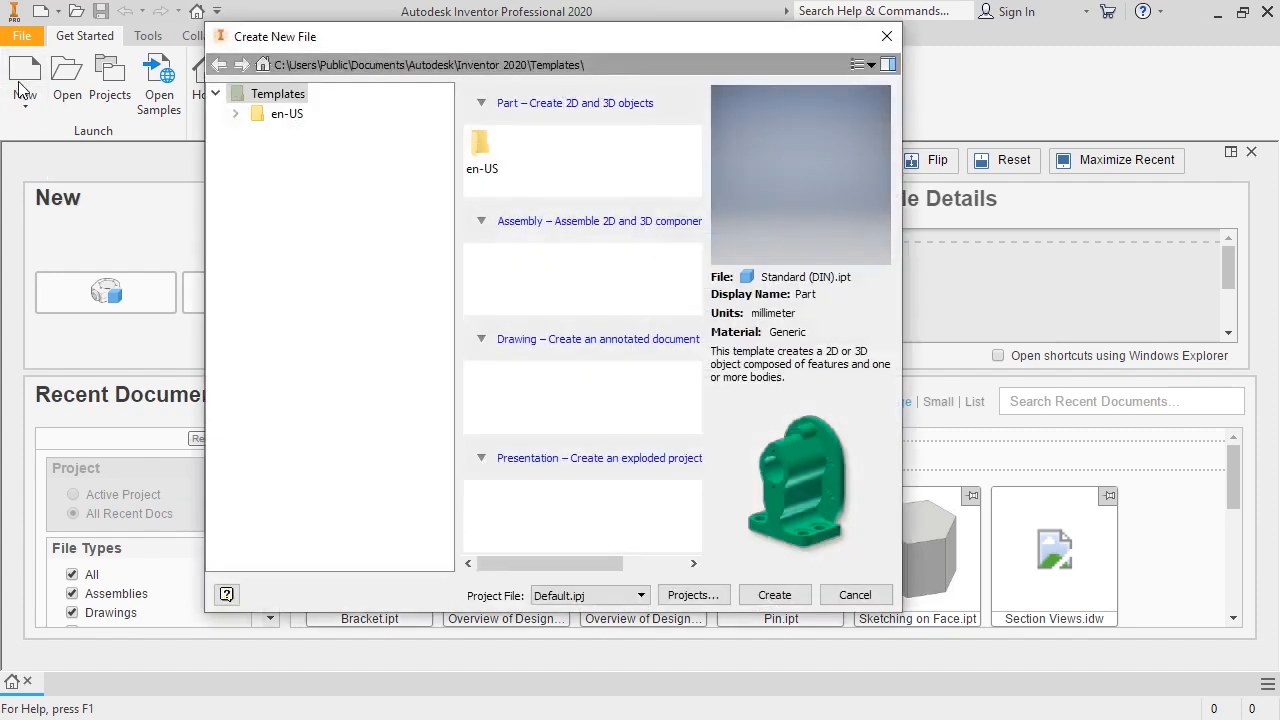
left_click(235, 113)
left_click(307, 153)
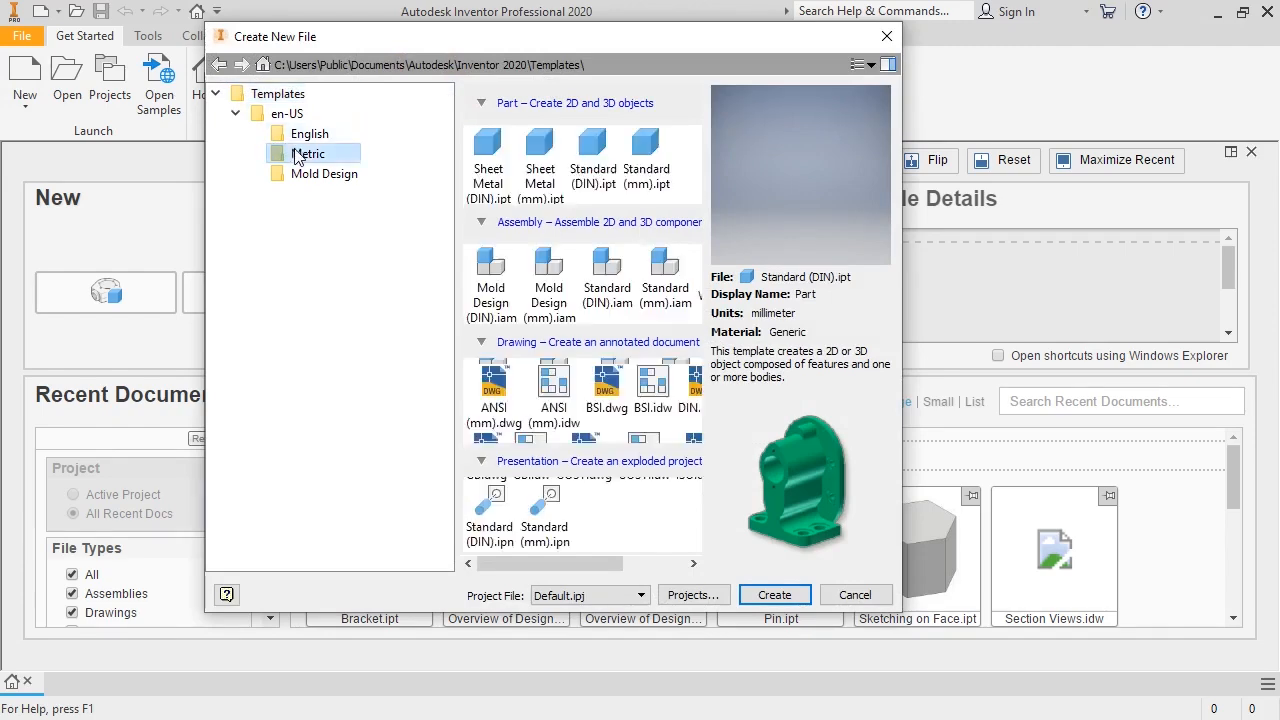
left_click(646, 160)
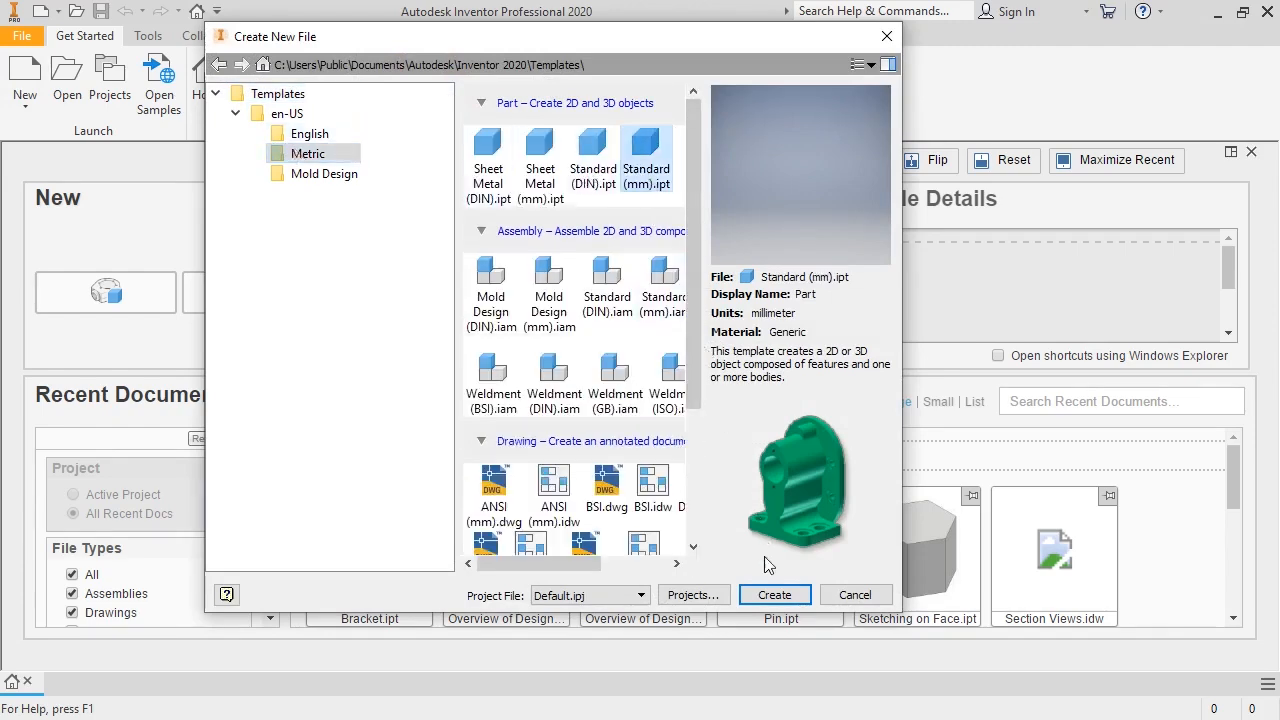
left_click(774, 596)
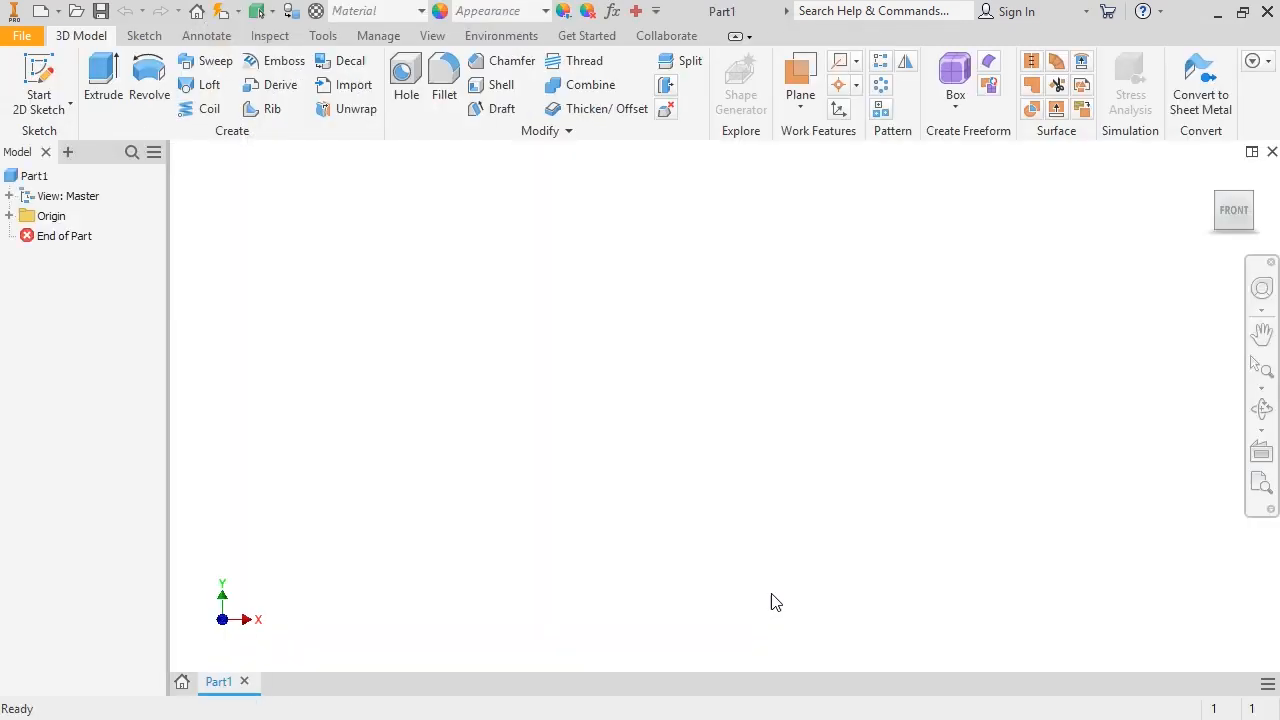
Start a sketch on the XY plane and draw a two-point rectangle from the origin, 150 mm wide and 15 mm high.
left_click(40, 75)
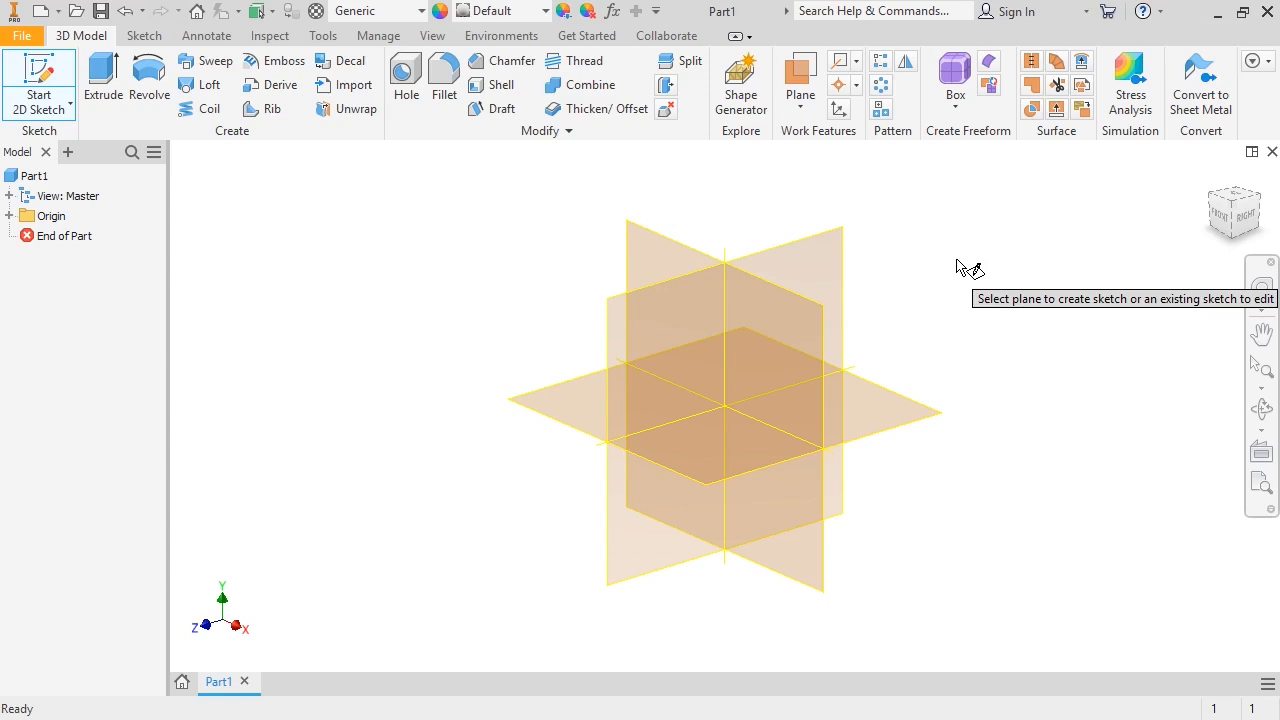
left_click(805, 330)
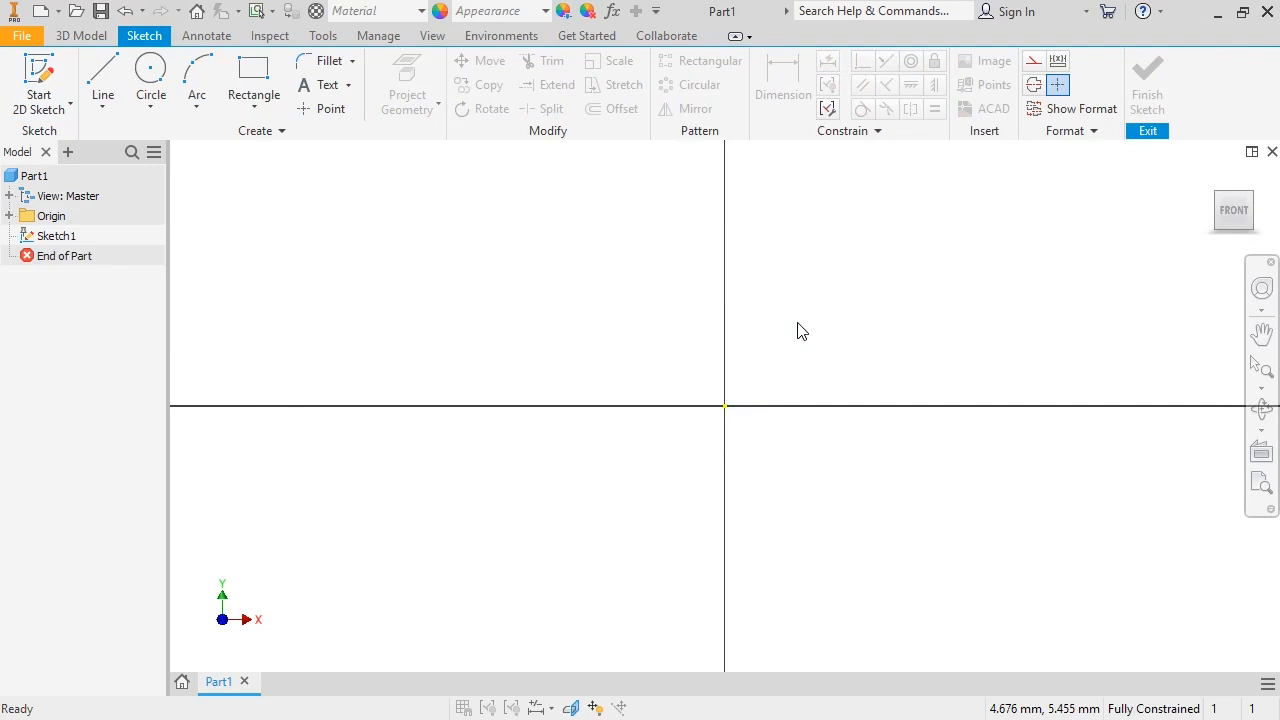
left_click(254, 110)
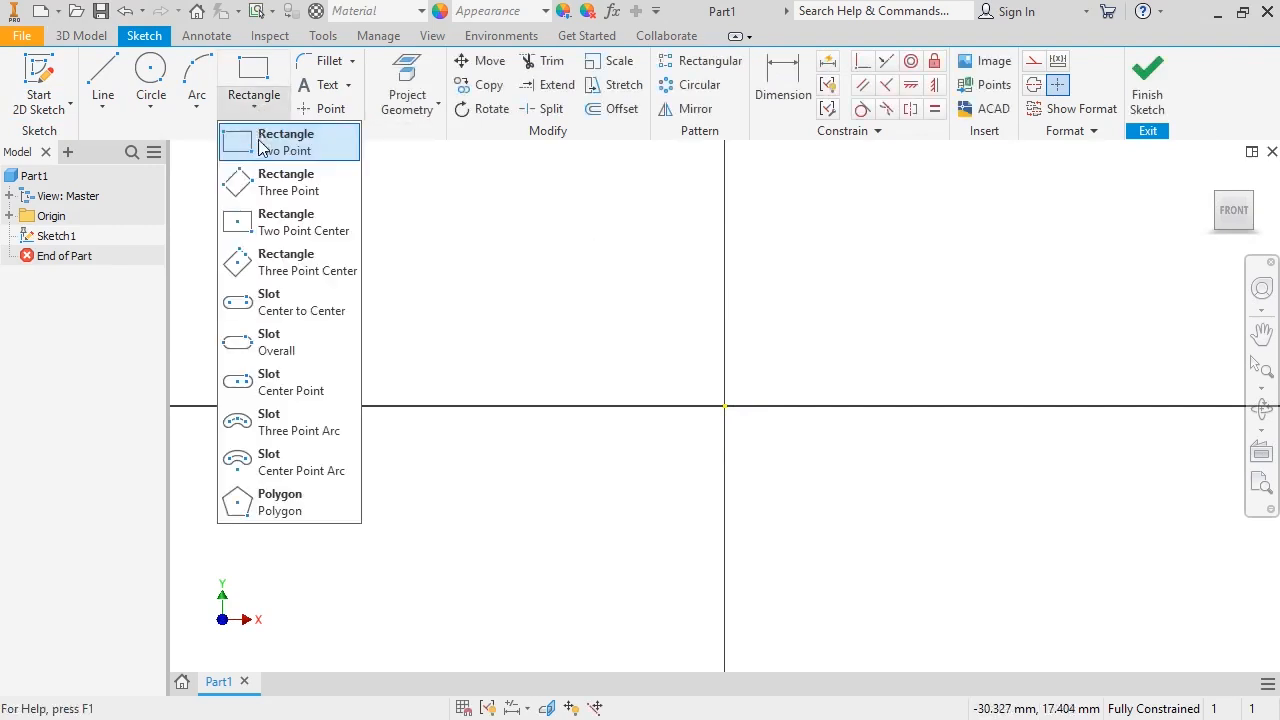
left_click(262, 147)
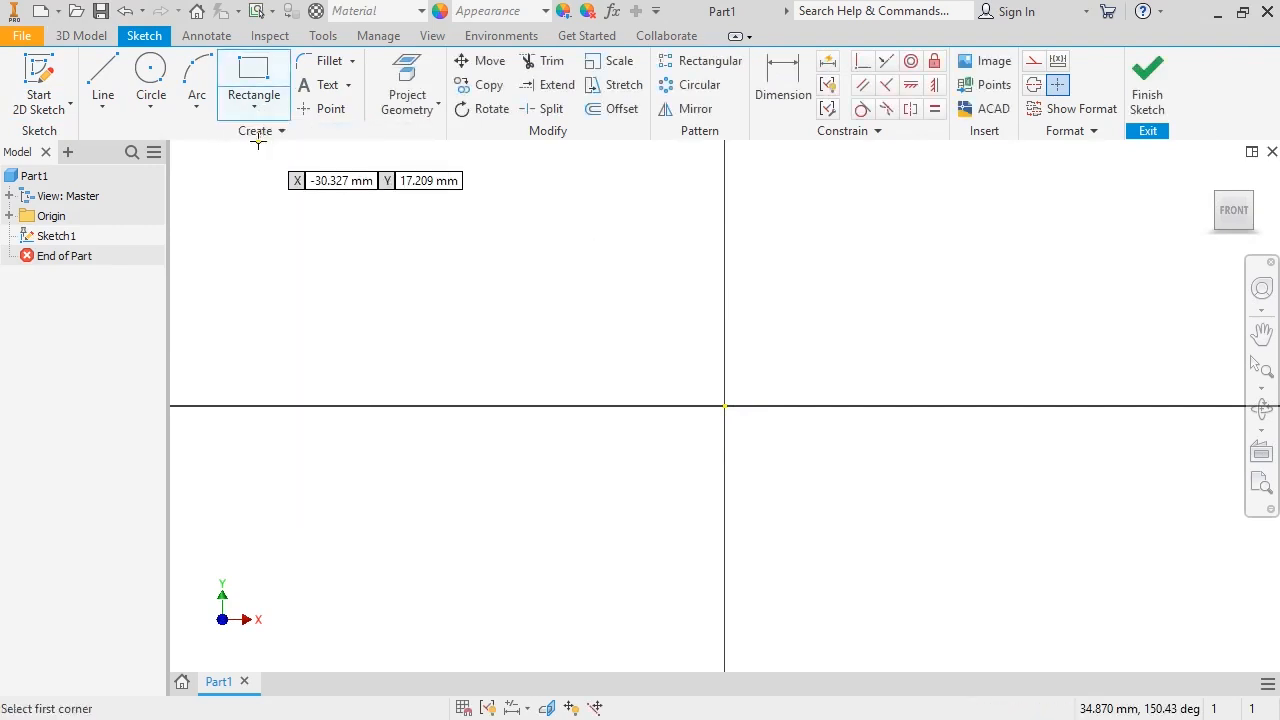
left_click(725, 406)
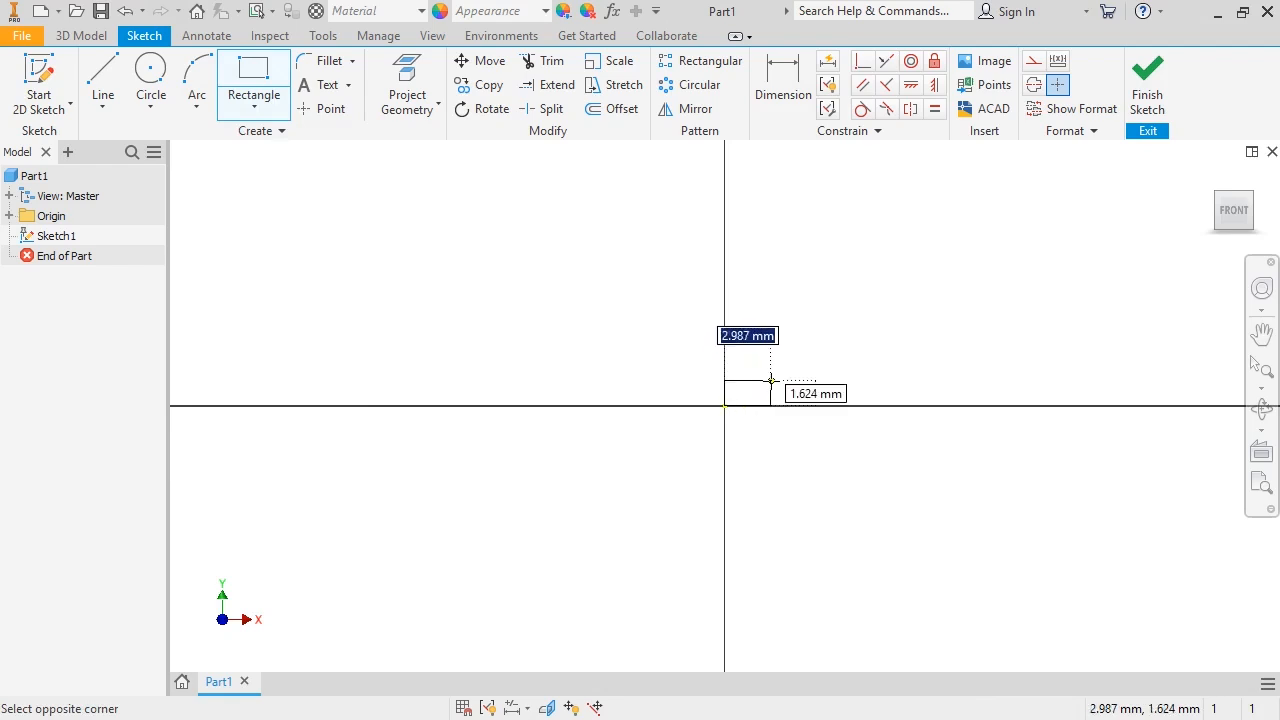
type("150")
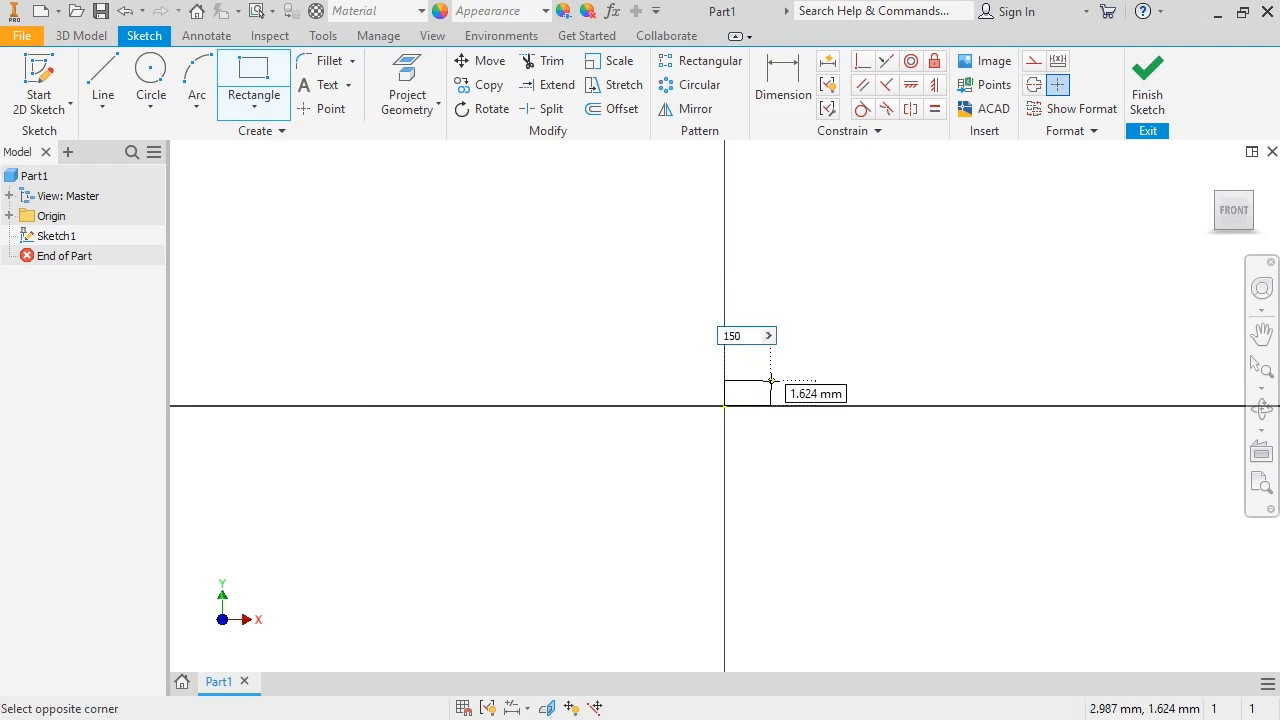
key("Tab")
type("15")
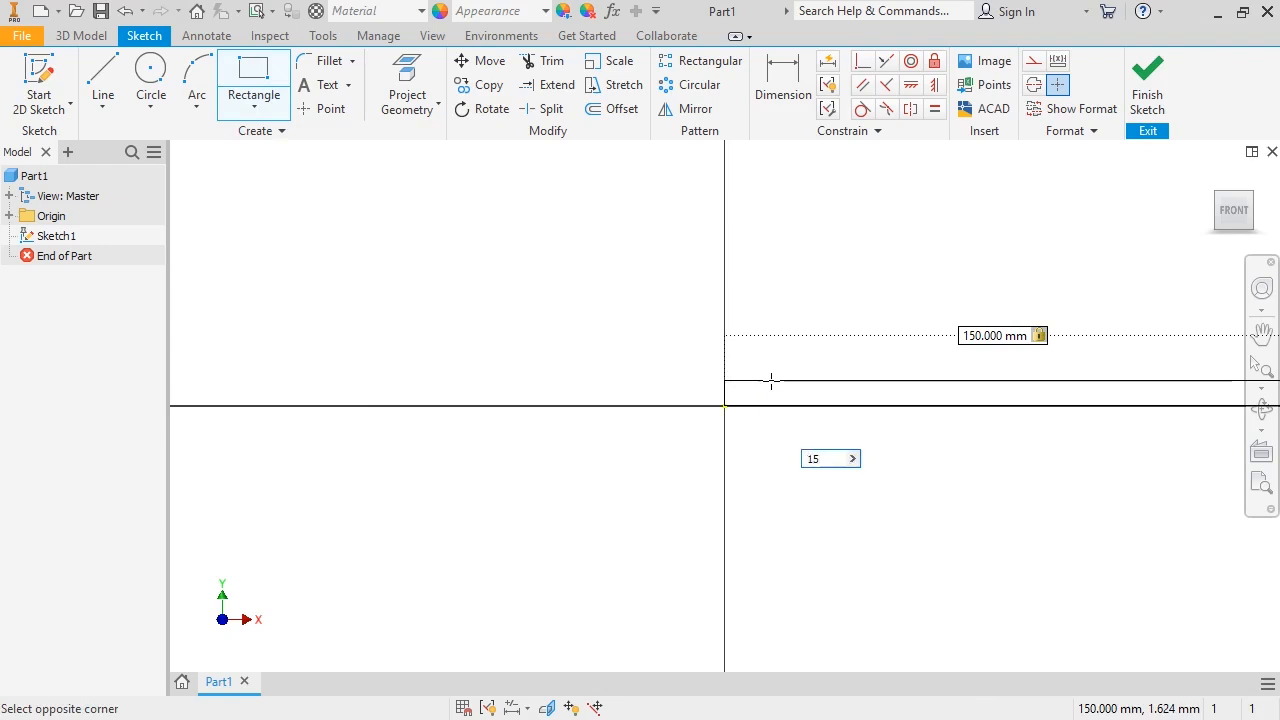
key("Return")
key("Escape")
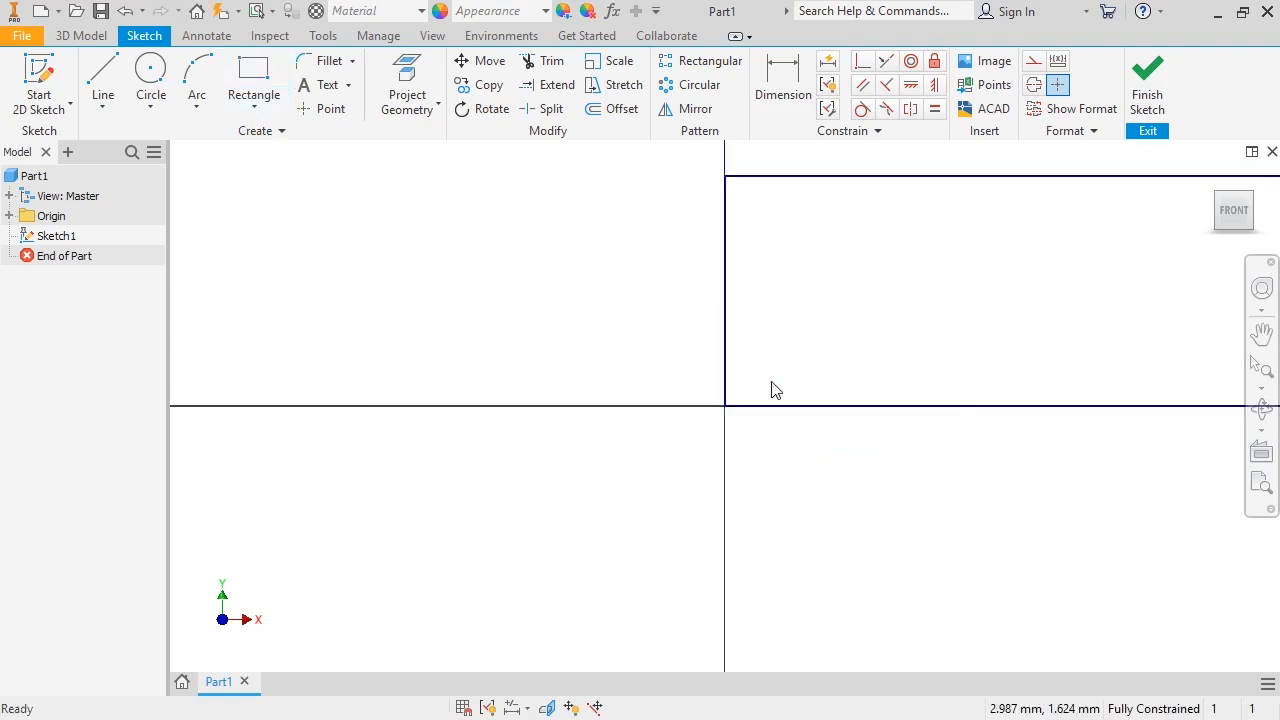
key("Home")
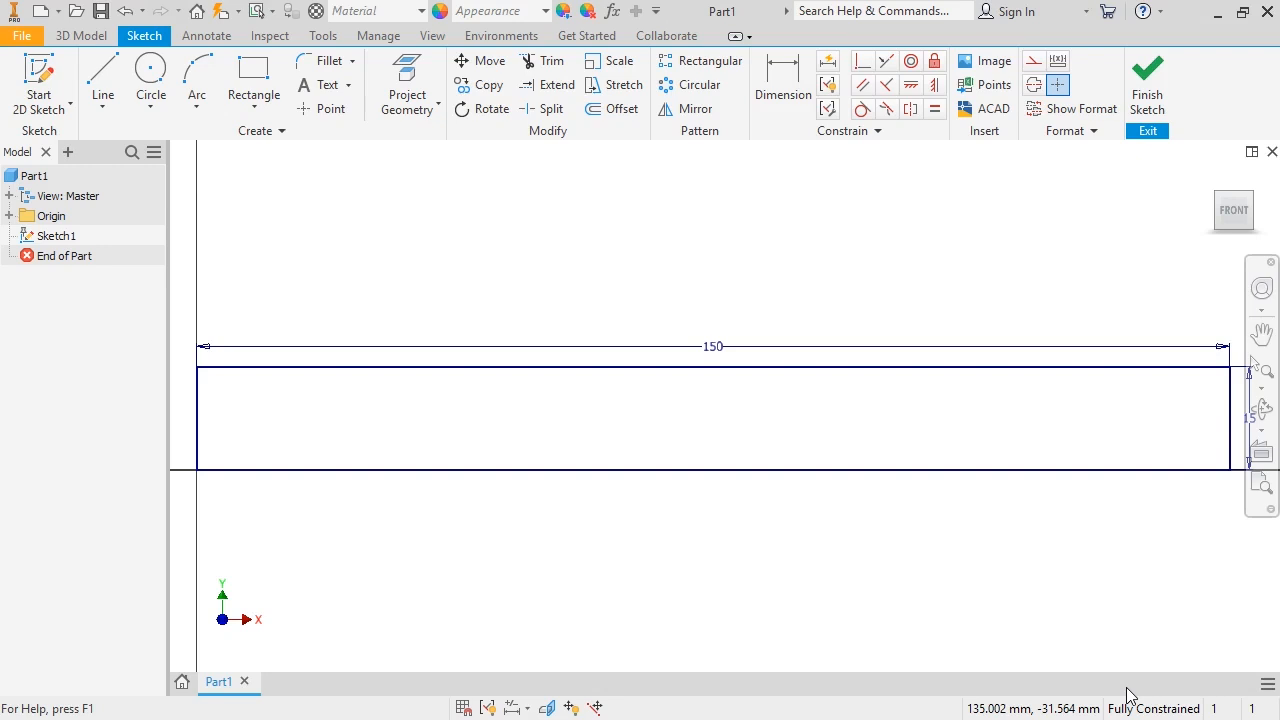
Extrude the rectangle symmetrically about the sketch plane by 100 mm to form the base plate.
left_click(86, 36)
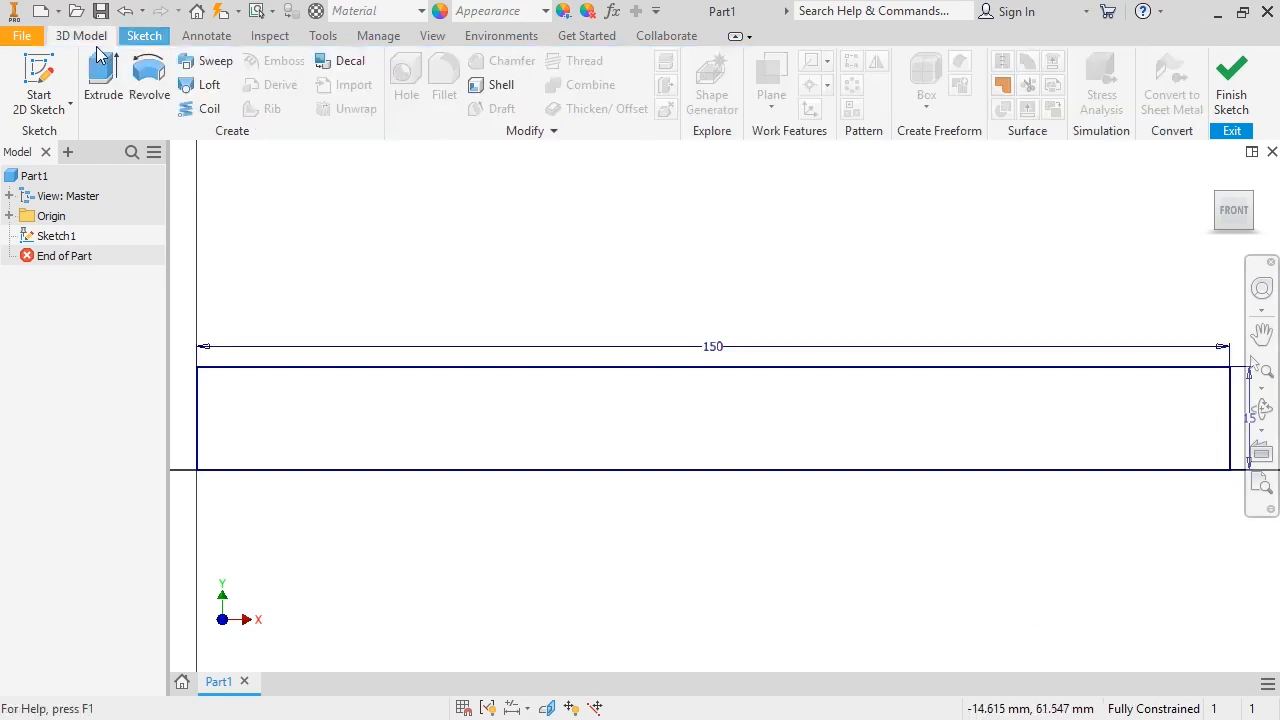
left_click(103, 80)
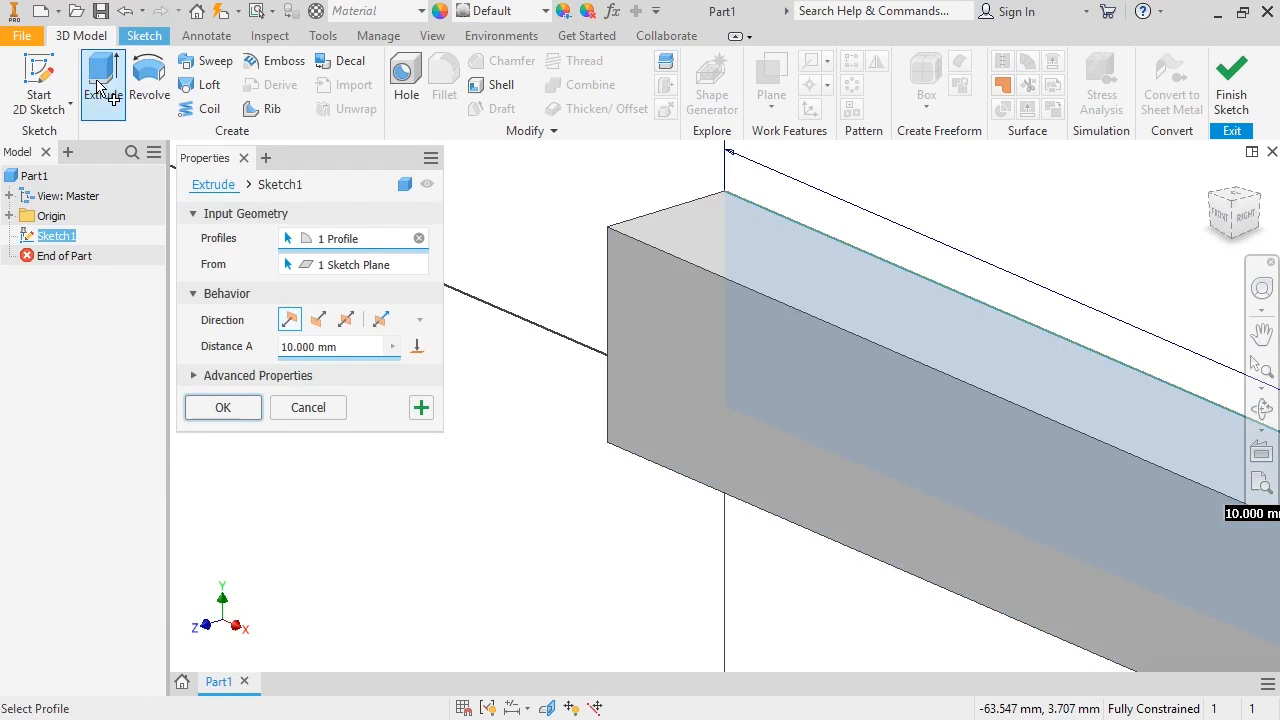
left_click(346, 320)
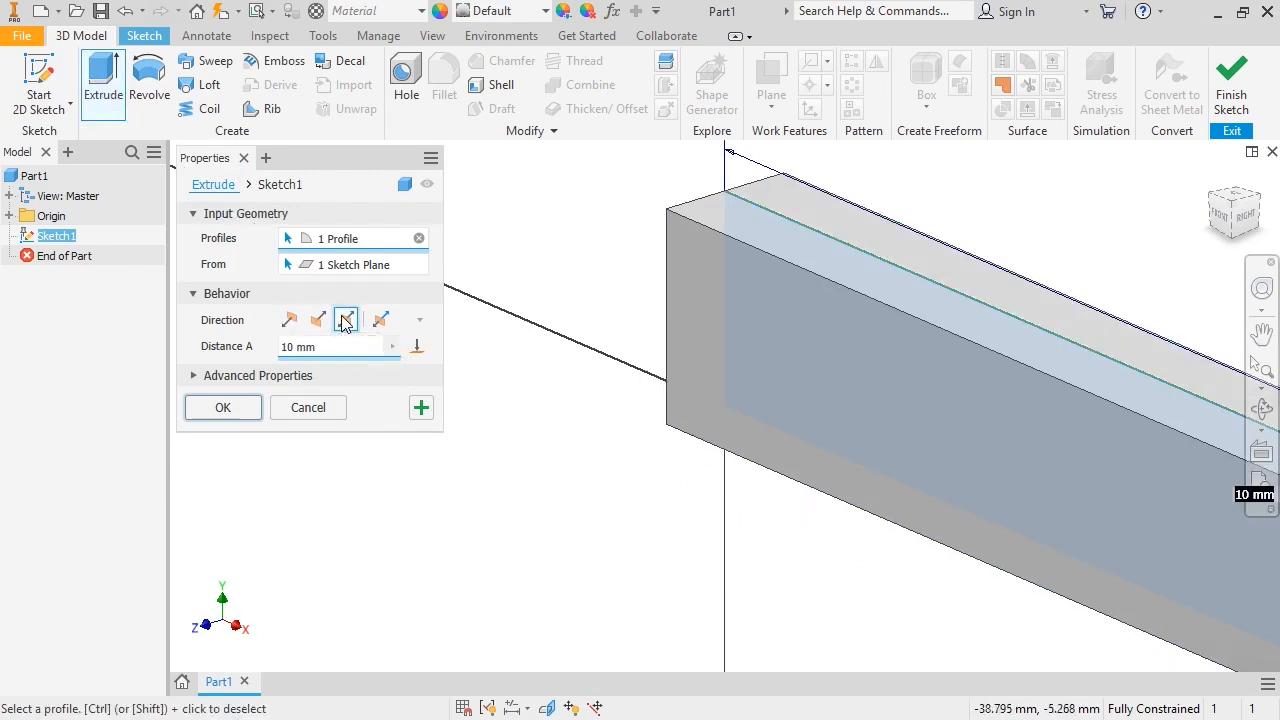
double_click(284, 345)
type("100")
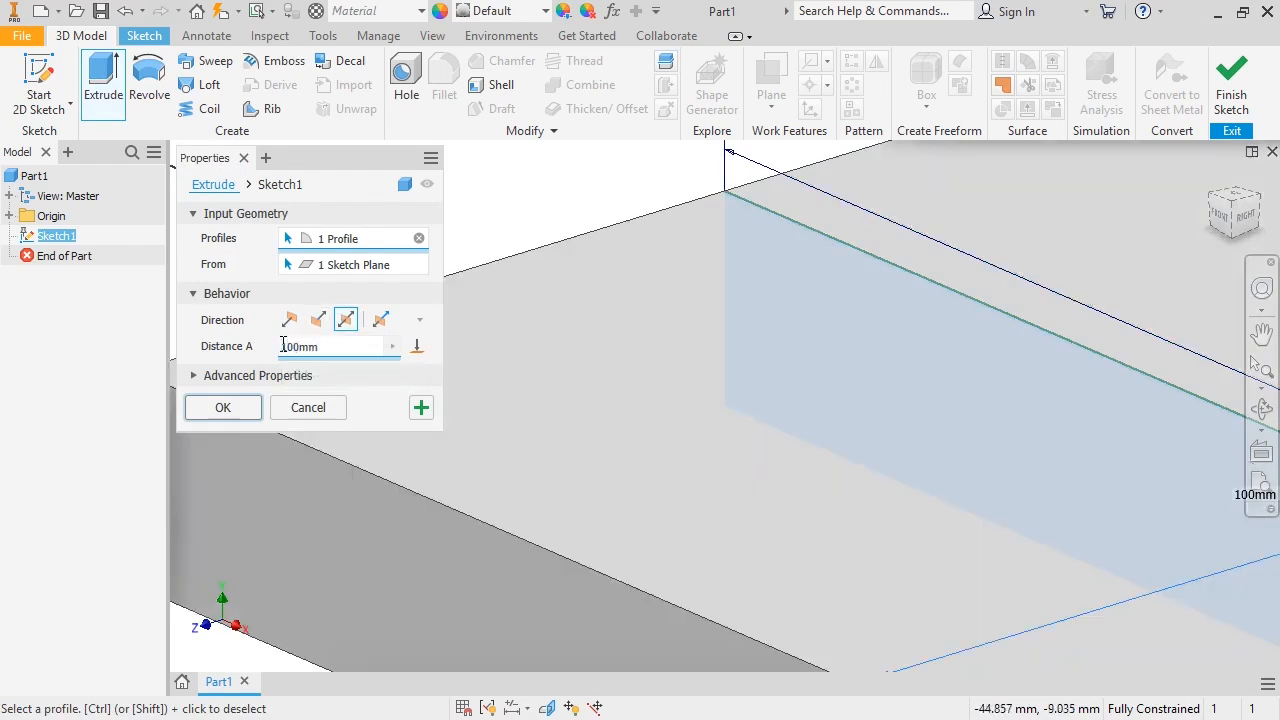
left_click(228, 412)
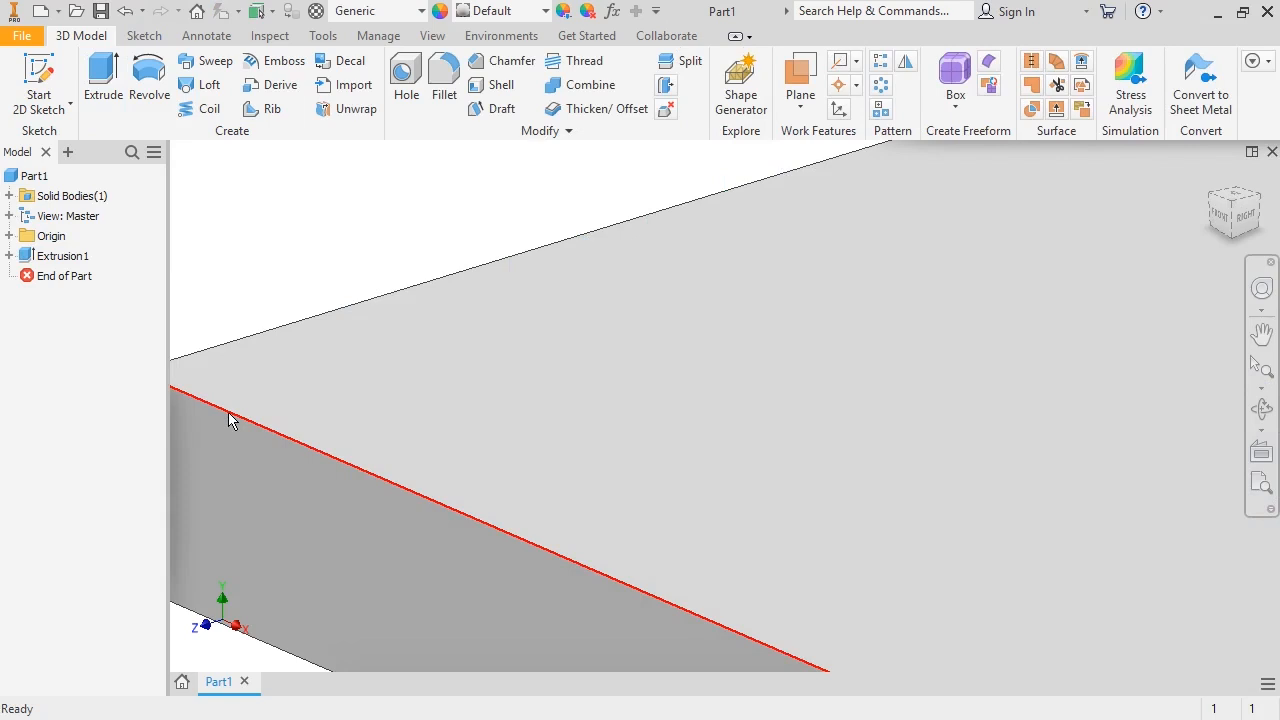
key("F6")
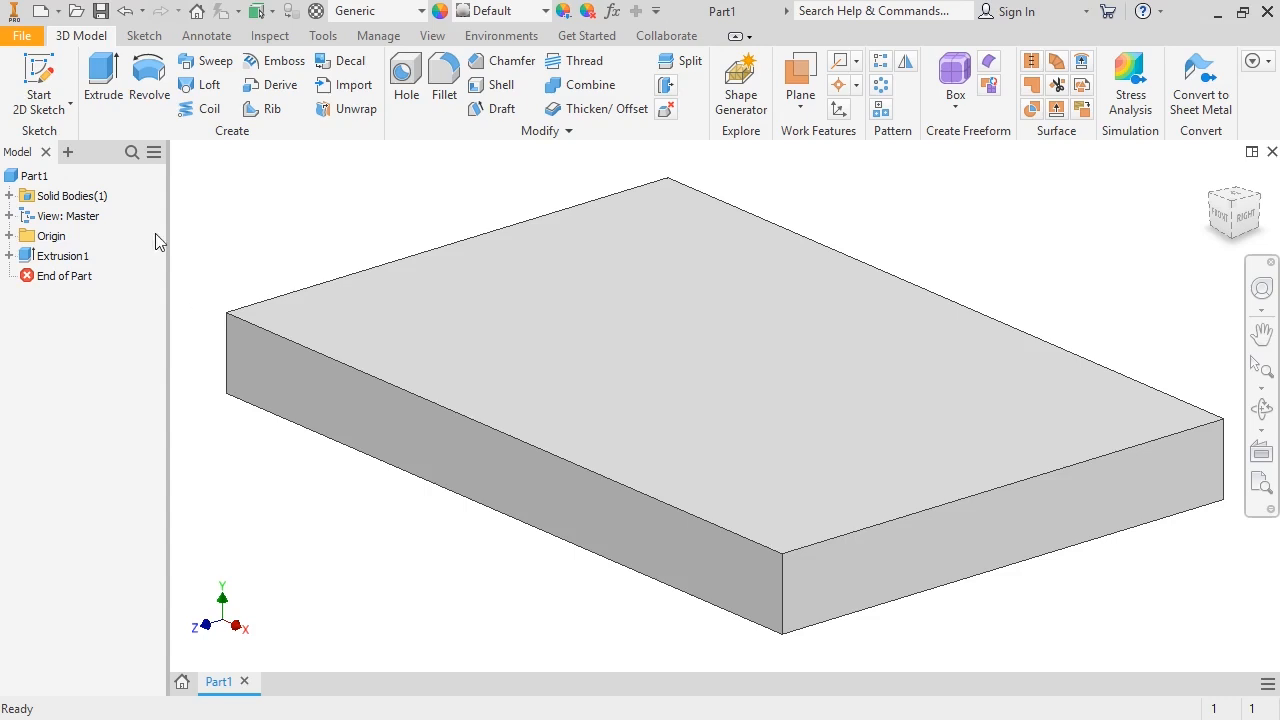
Start a 2D sketch on the base plate's long front face.
left_click(47, 70)
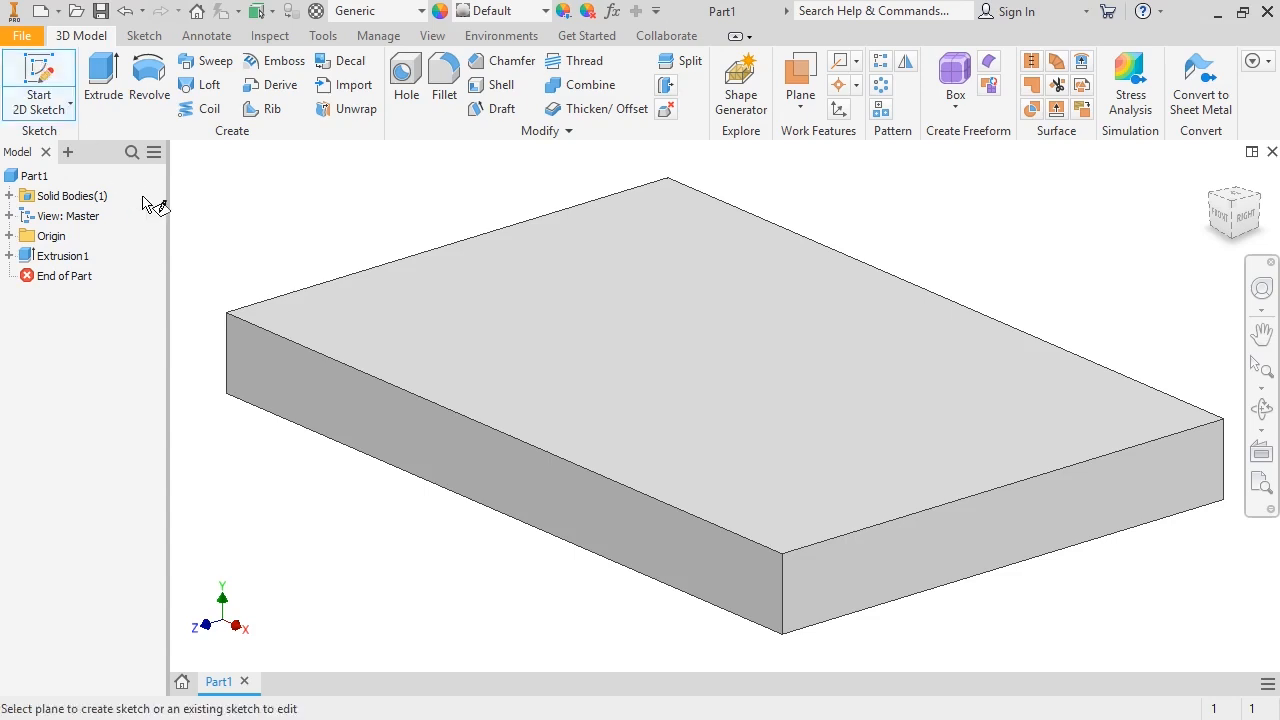
left_click(311, 372)
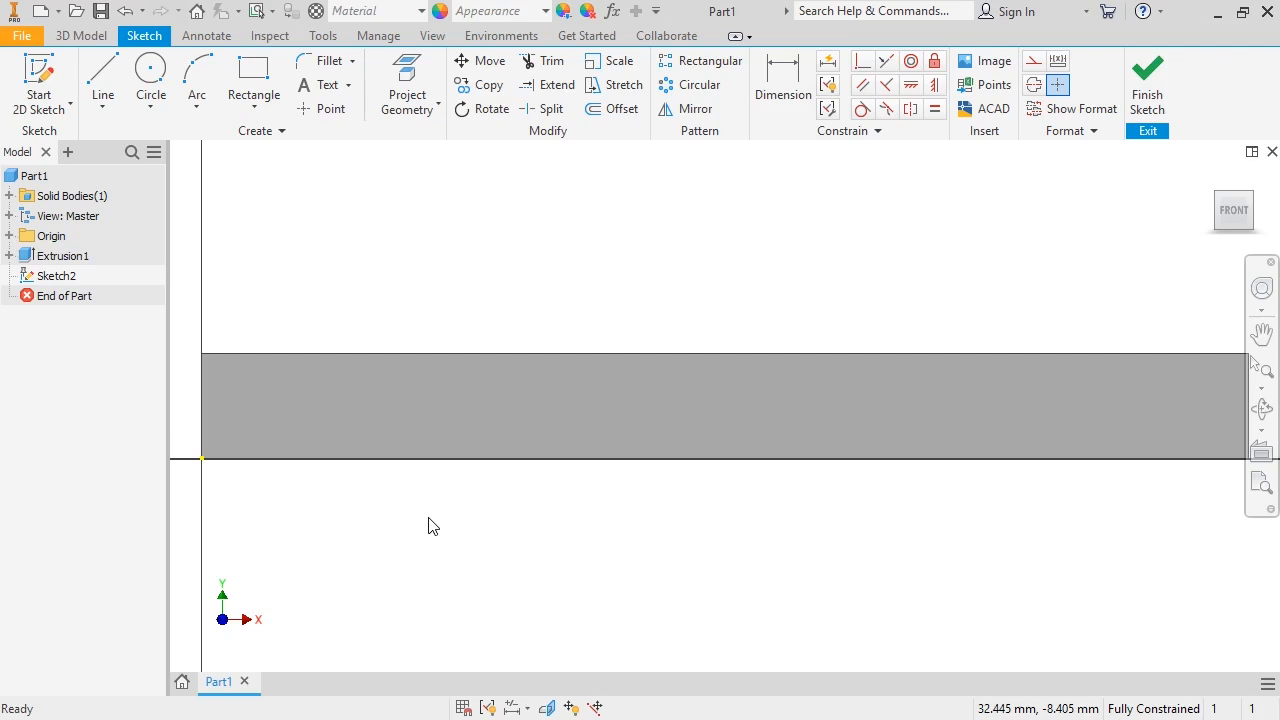
Enable automatic projection of edges for sketch creation and edit in the application's sketch options and apply the change.
left_click(314, 38)
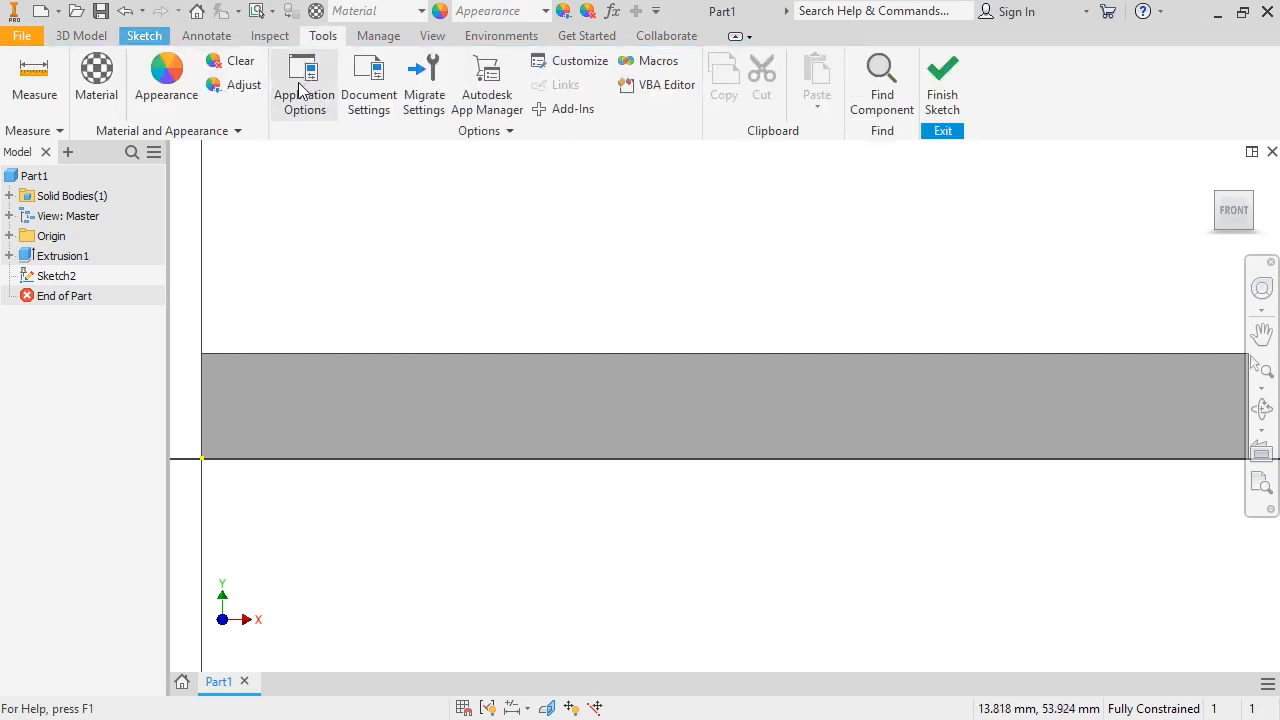
left_click(299, 91)
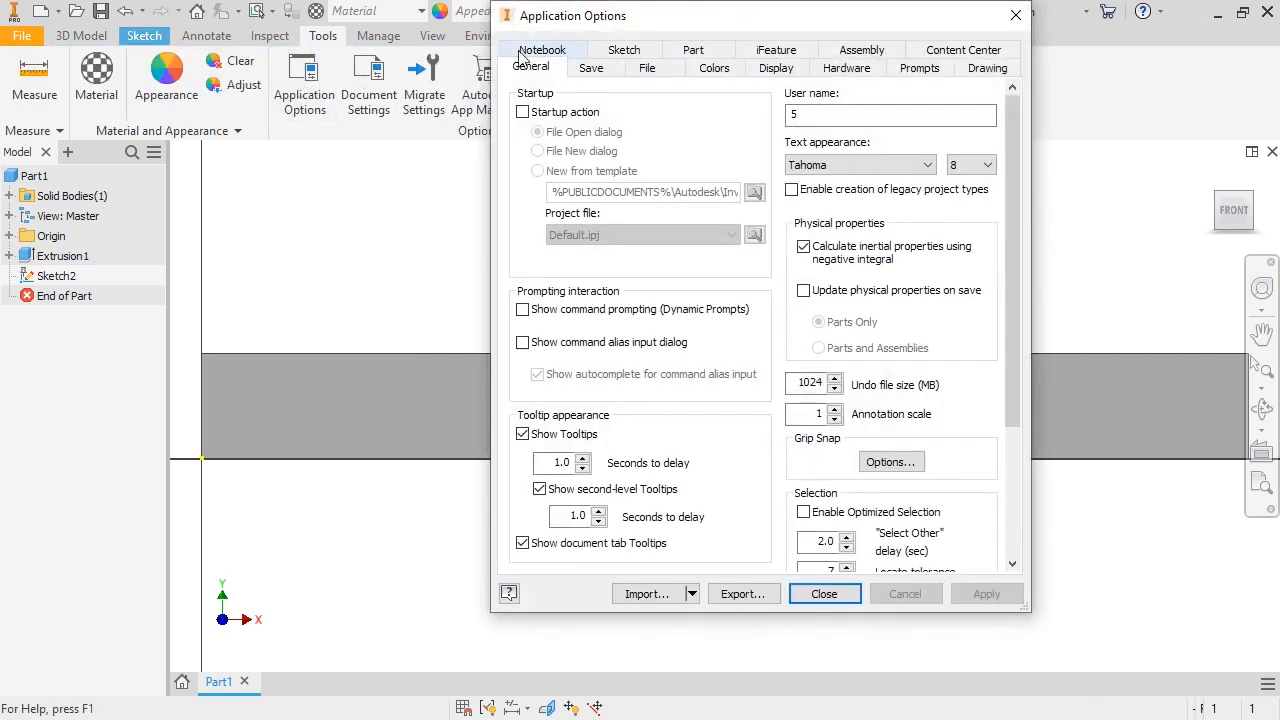
left_click(617, 49)
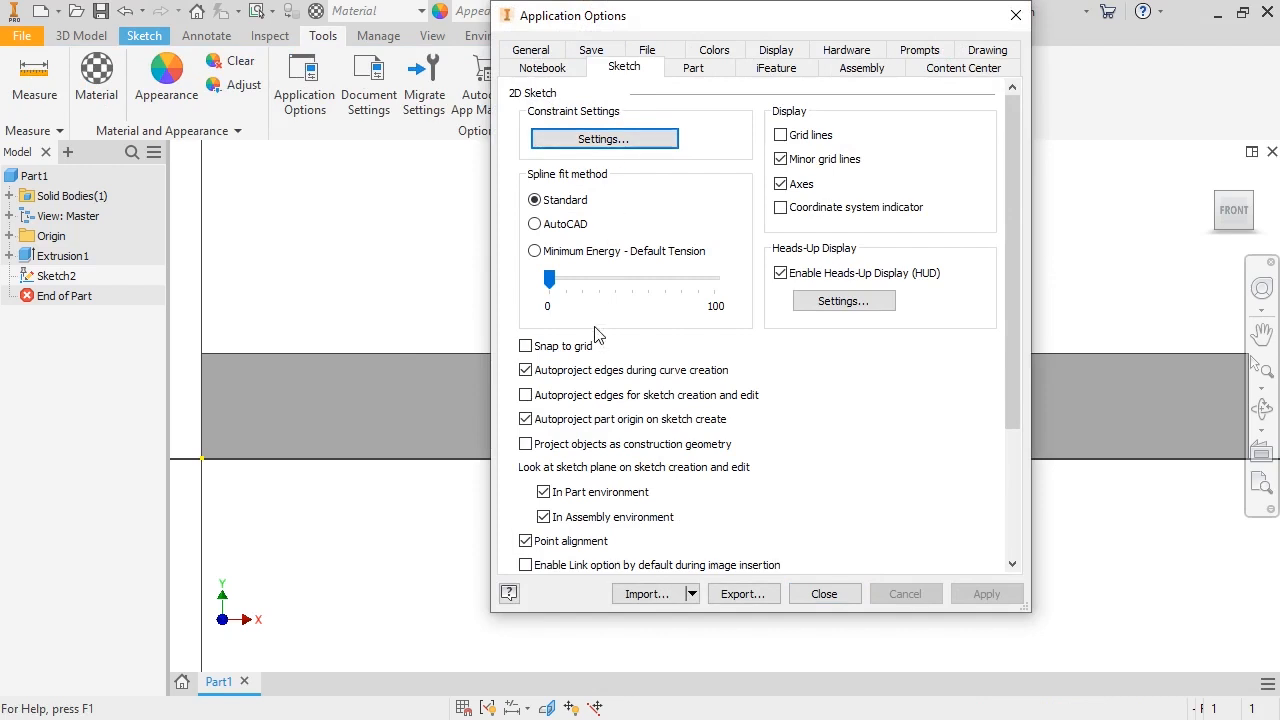
left_click(588, 400)
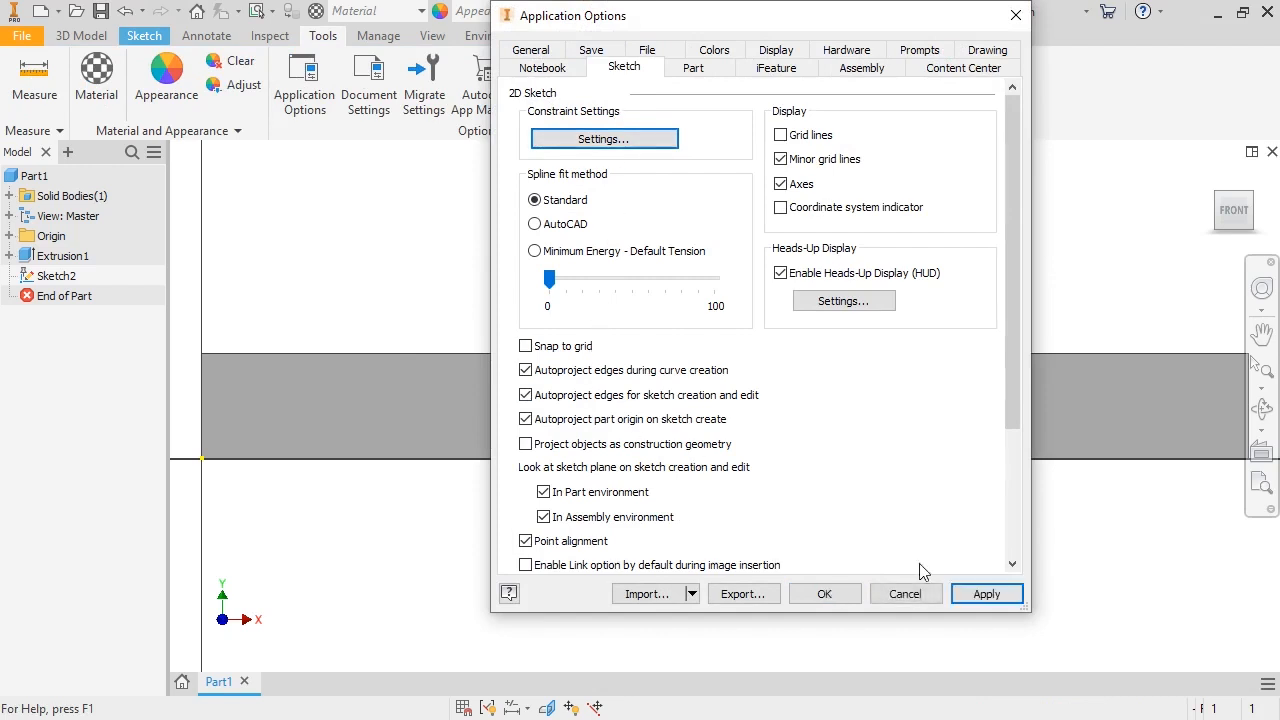
left_click(988, 596)
left_click(826, 594)
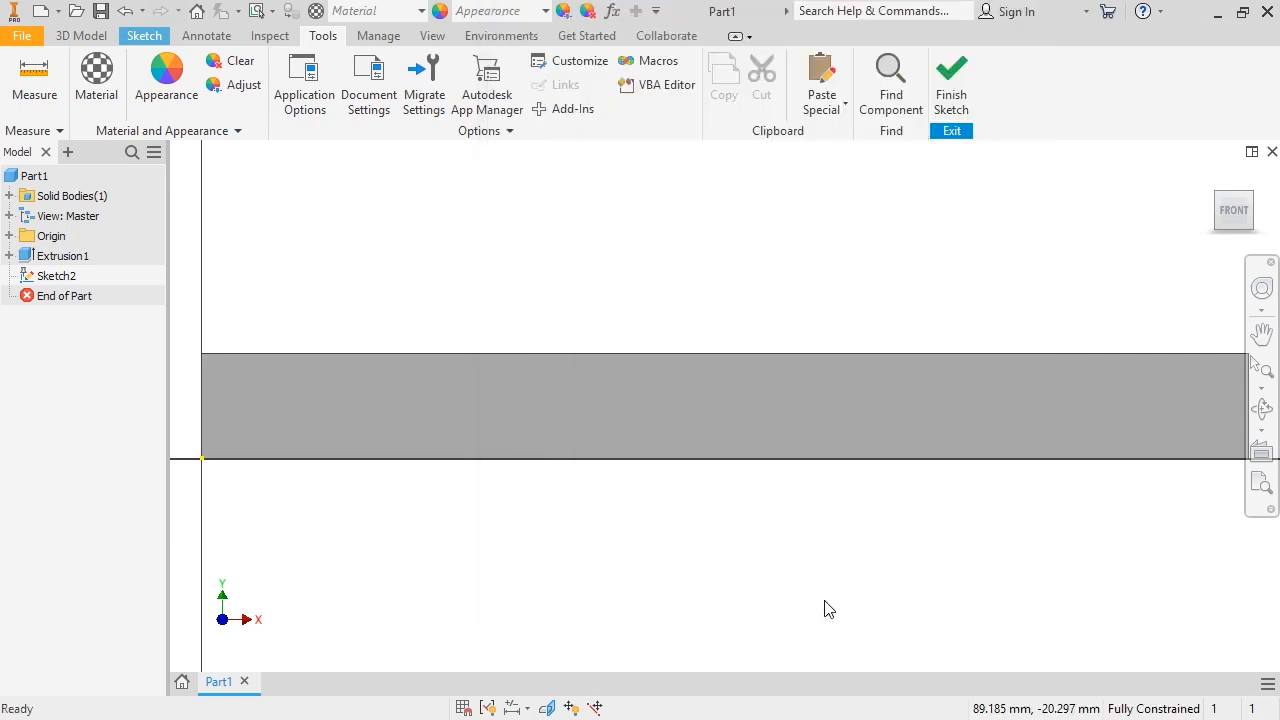
Undo the newly created sketch and start a fresh 2D sketch on the base plate's front face.
left_click(127, 12)
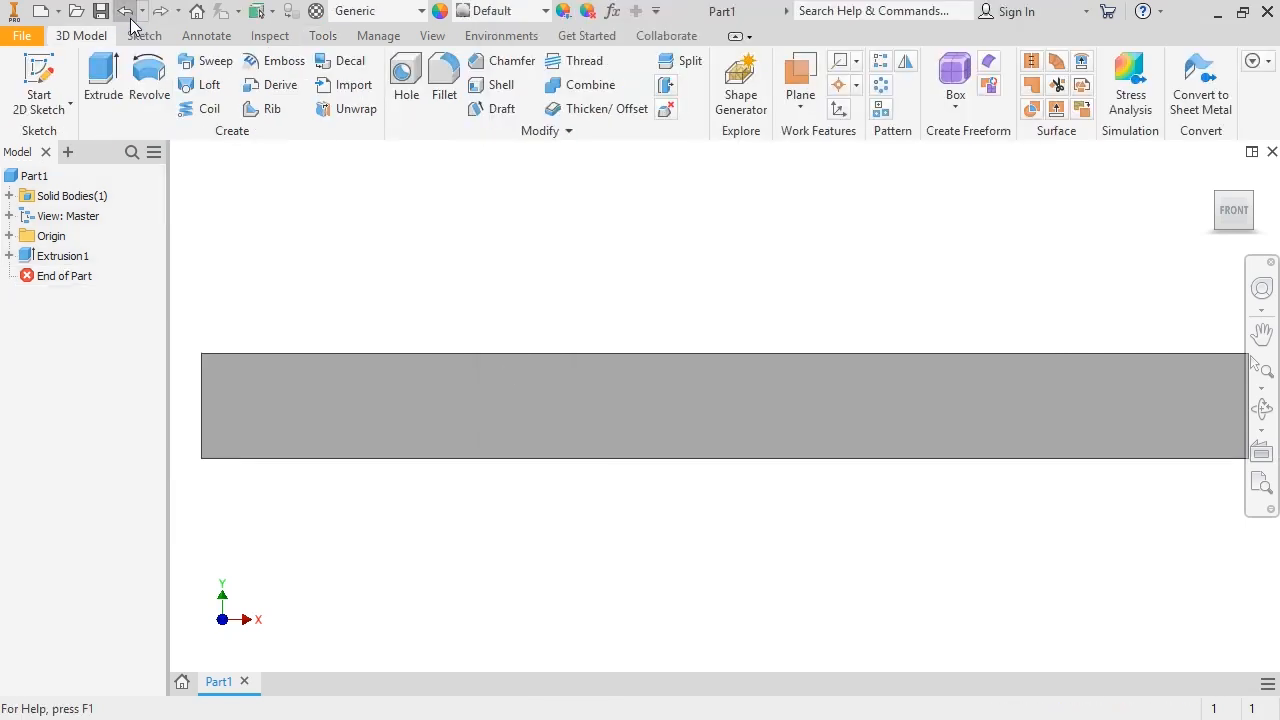
left_click(39, 85)
left_click(288, 403)
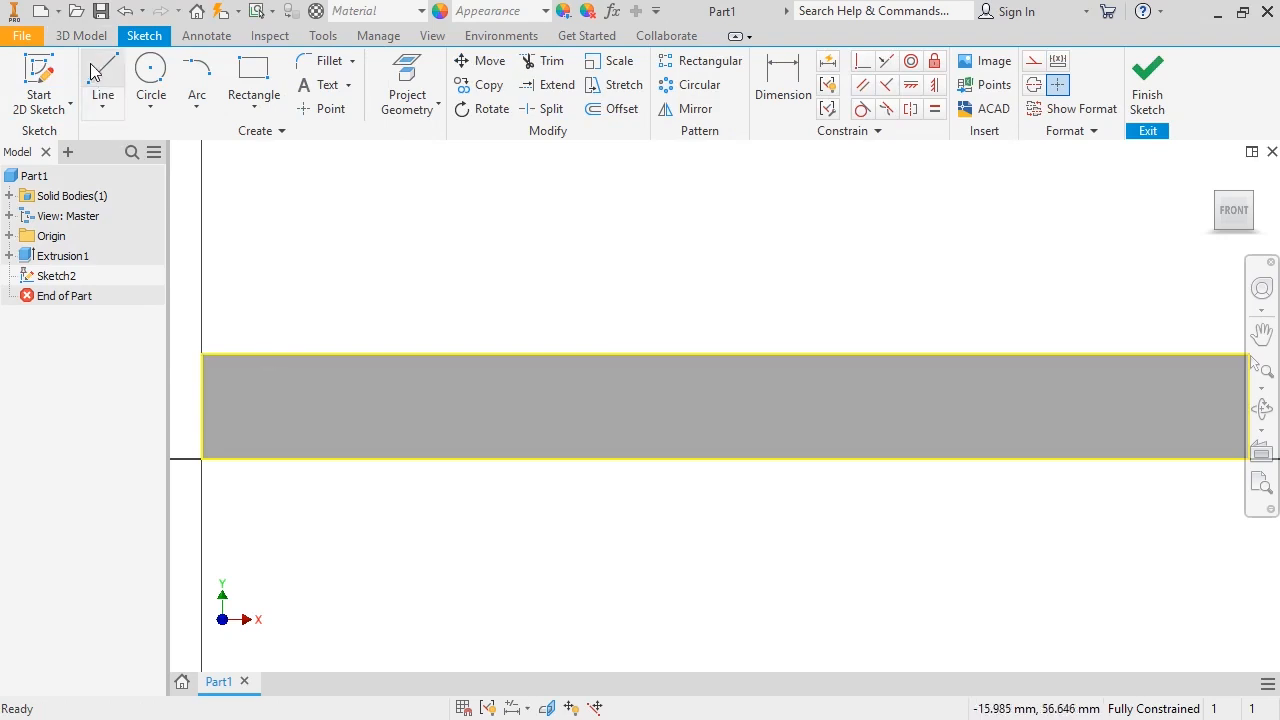
Draw a line about 18 mm long rising from the plate's top edge near its left end, at 75 degrees to the edge.
left_click(103, 80)
left_click(310, 353)
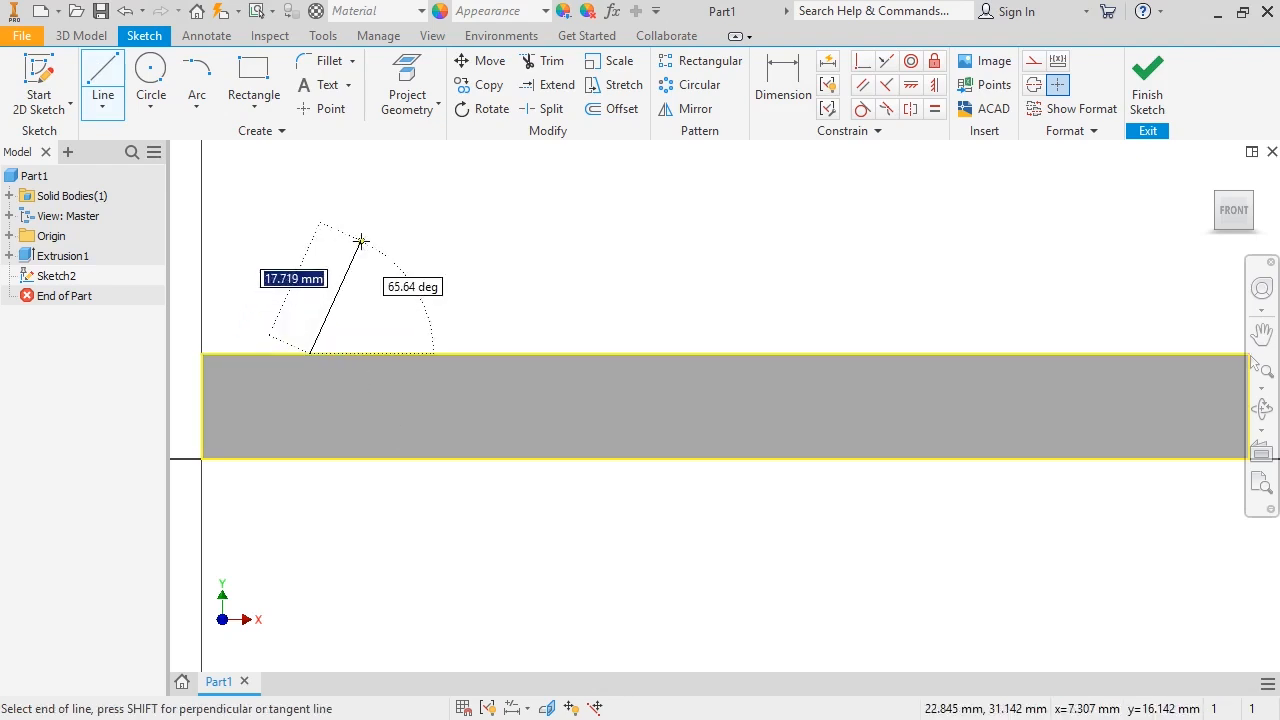
key("Tab")
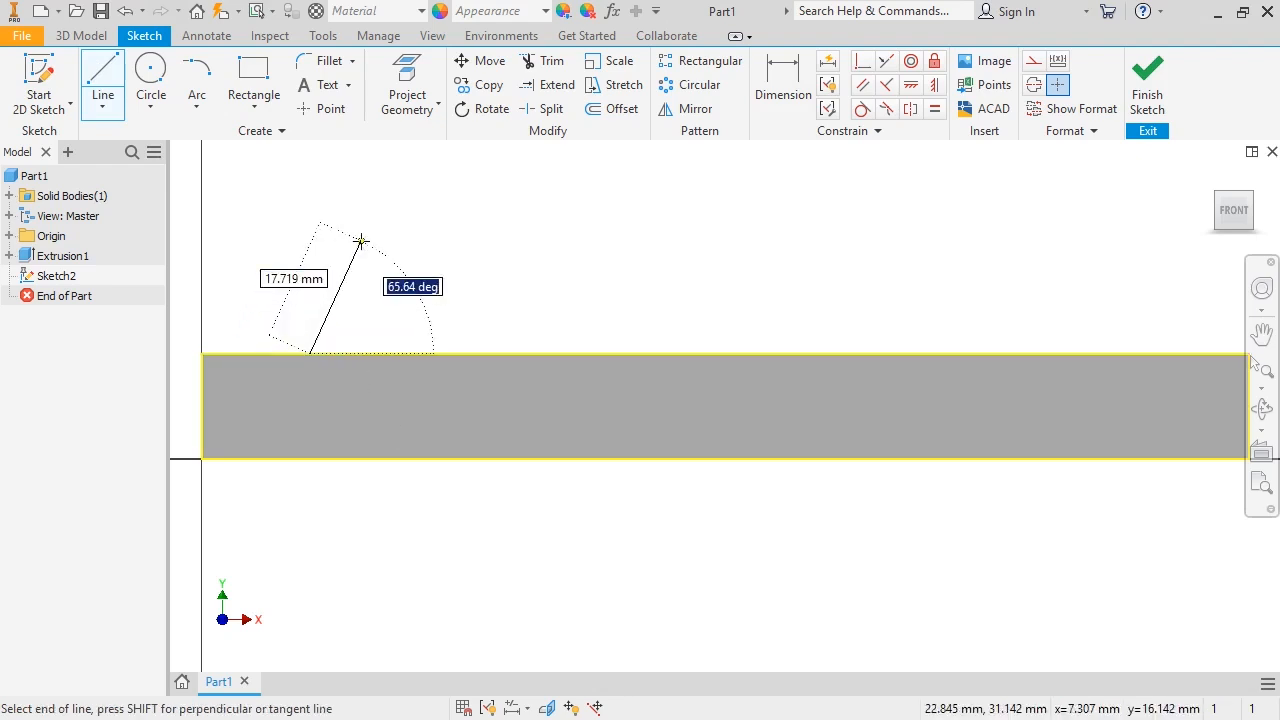
type("75")
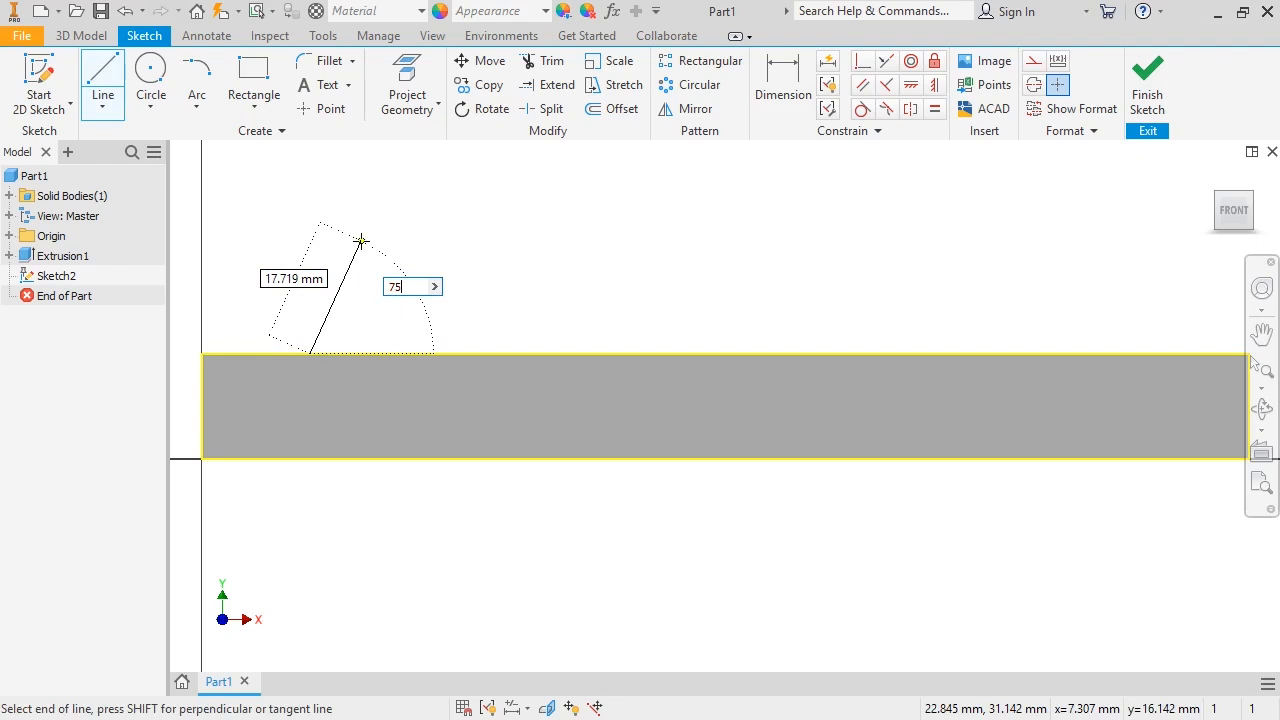
key("Return")
key("Escape")
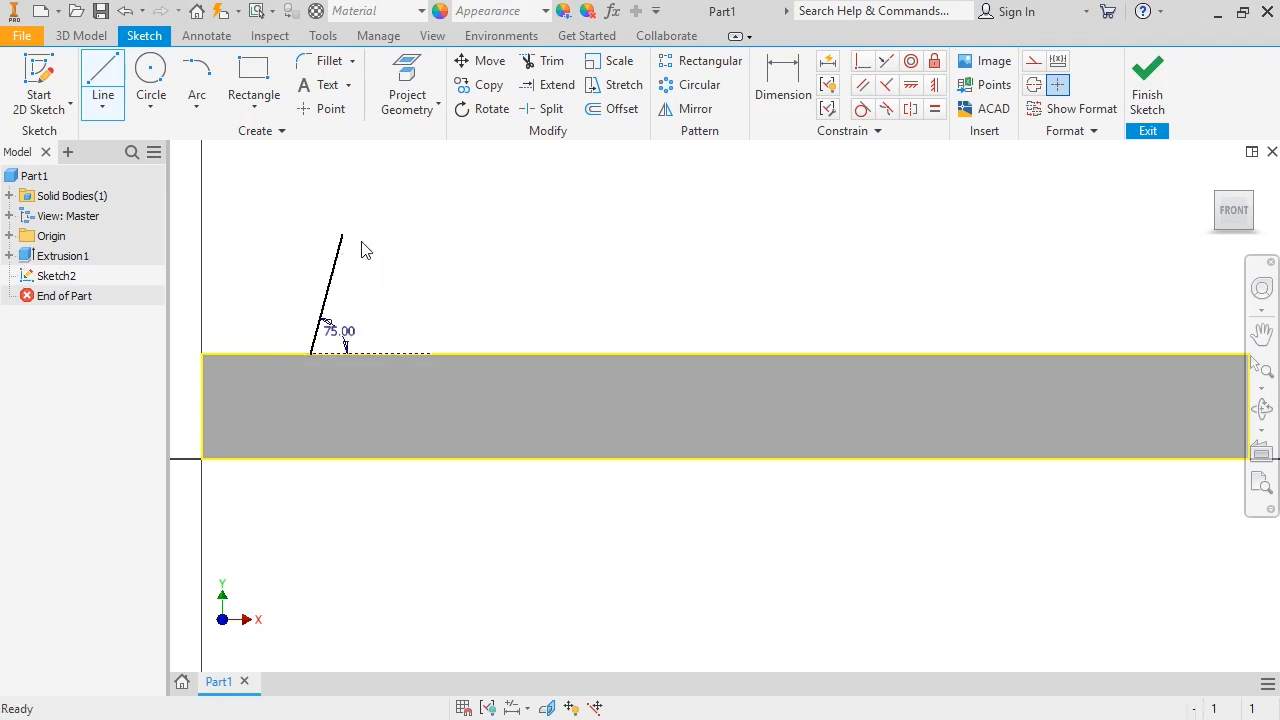
Draw a tangent arc with a 25 mm radius from the upper end of the inclined line, curving over to the right.
left_click(199, 108)
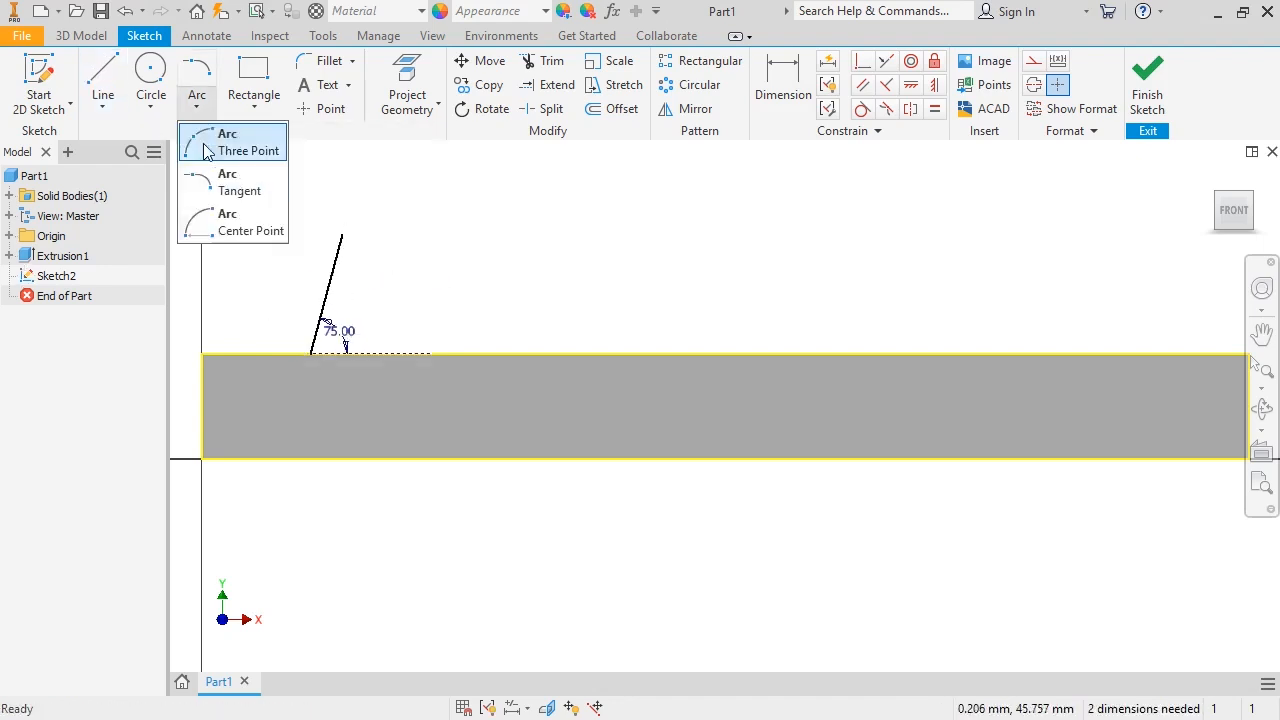
left_click(210, 188)
left_click(341, 235)
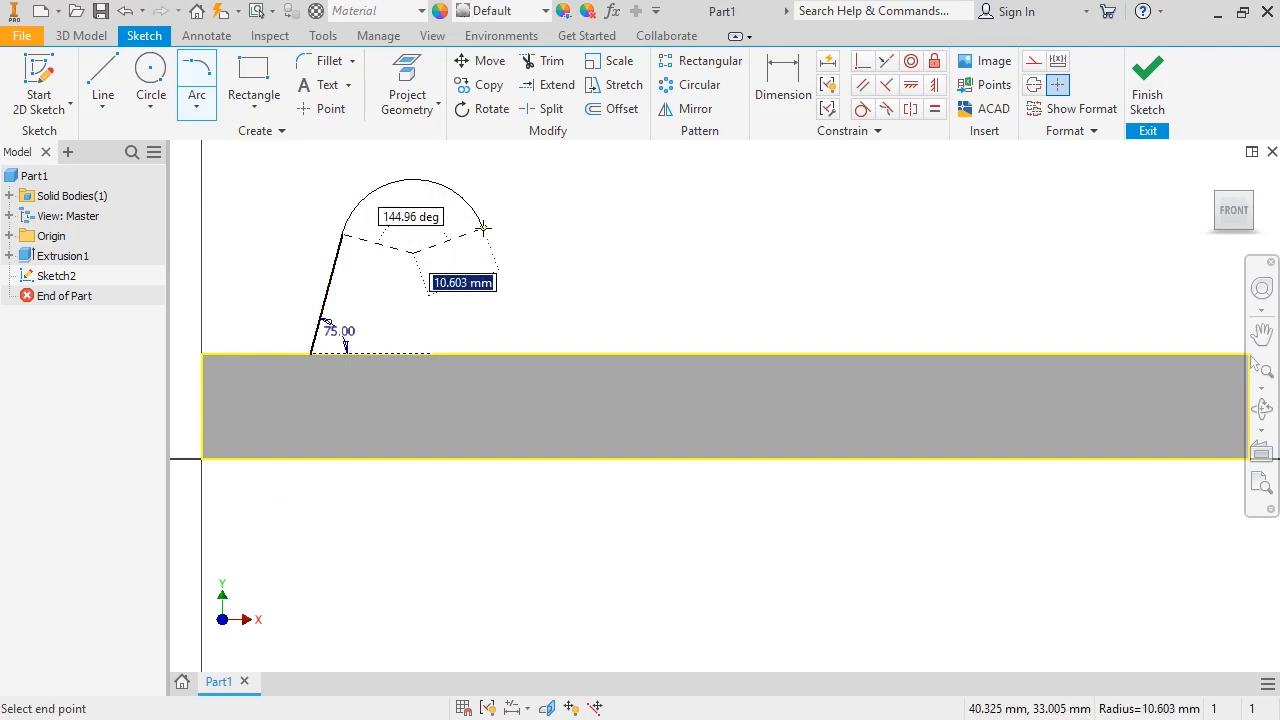
type("25")
key("Return")
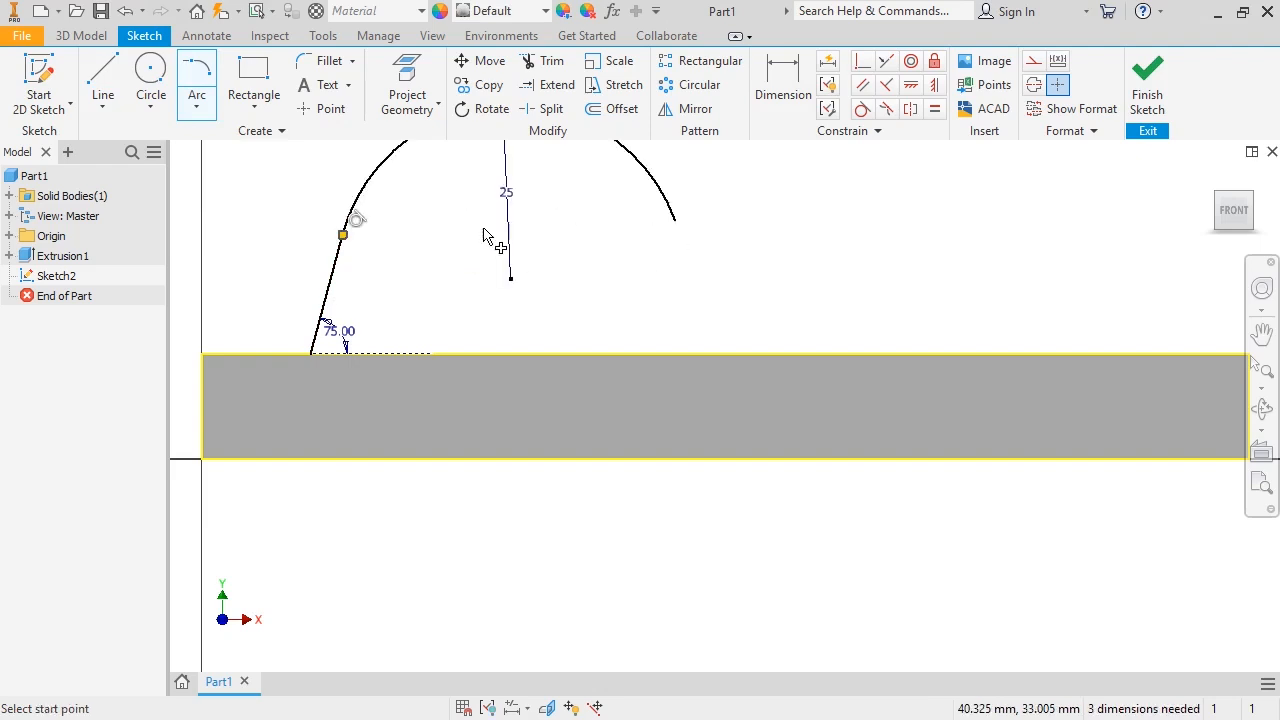
middle_click_drag(483, 228, 484, 352)
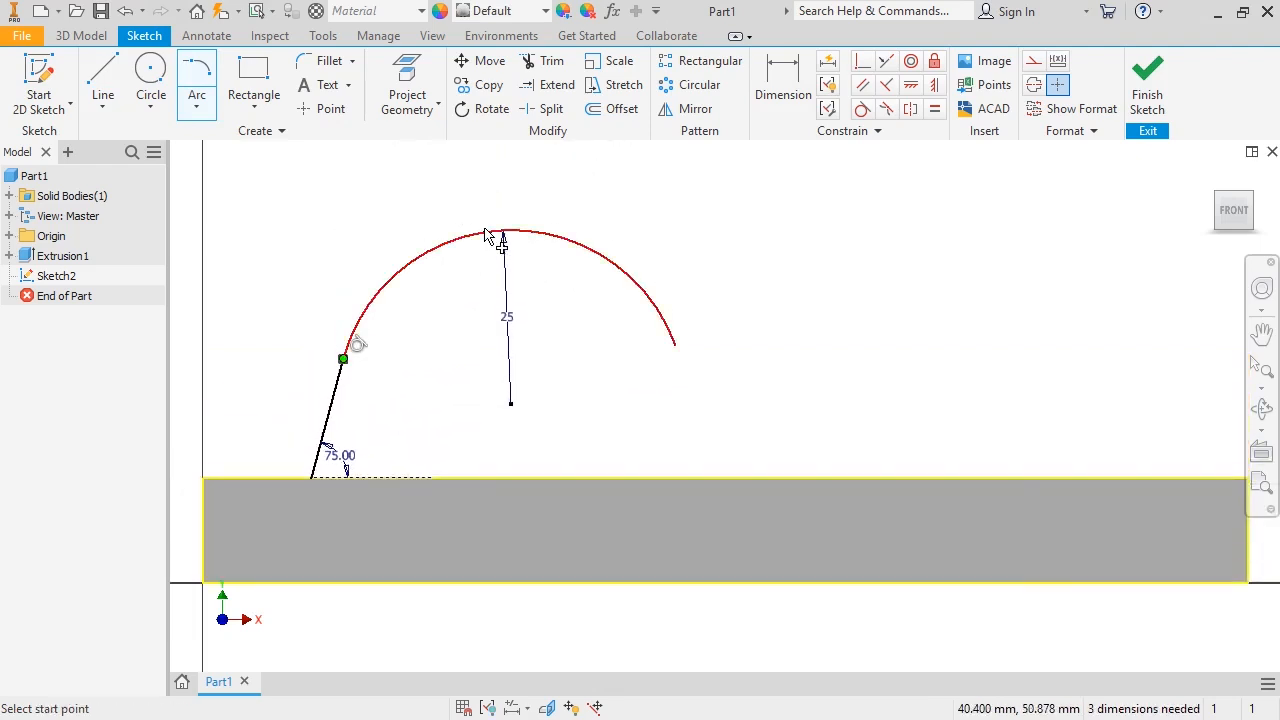
Start another line for the bracket profile.
left_click(84, 72)
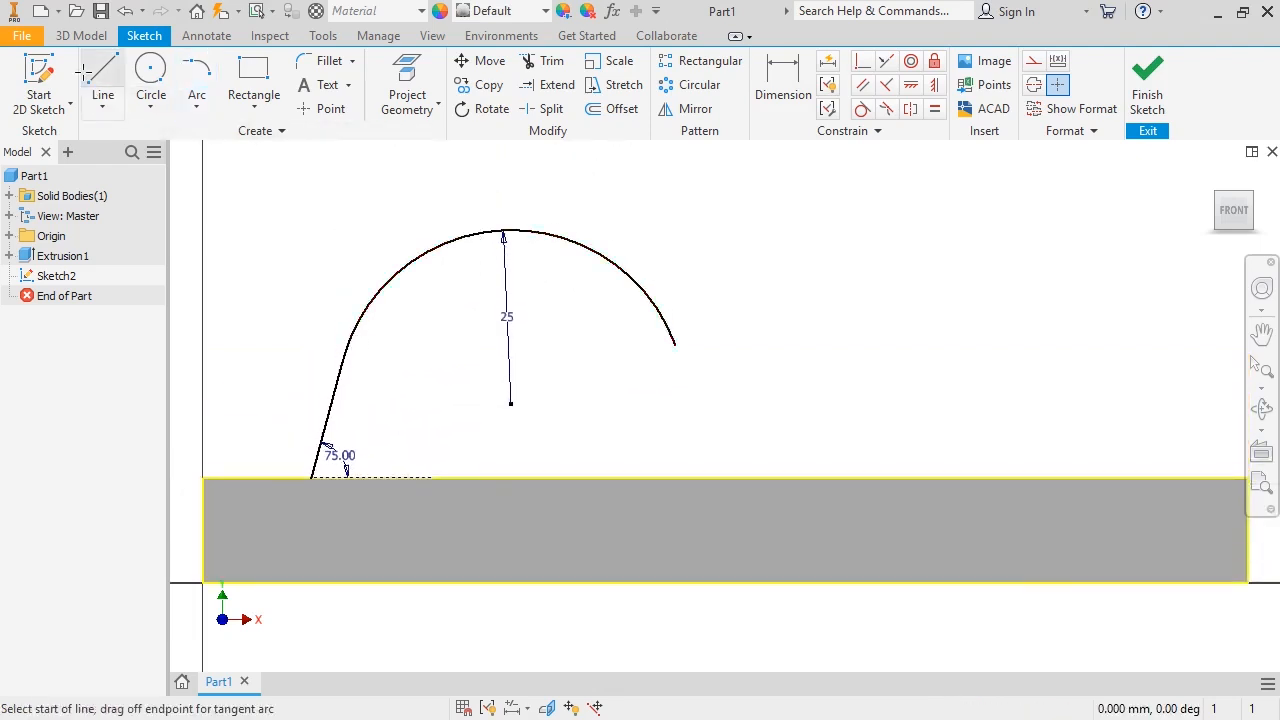
Draw a line from the arc's open end to the plate's upper edge and make it tangent to the arc.
left_click(675, 345)
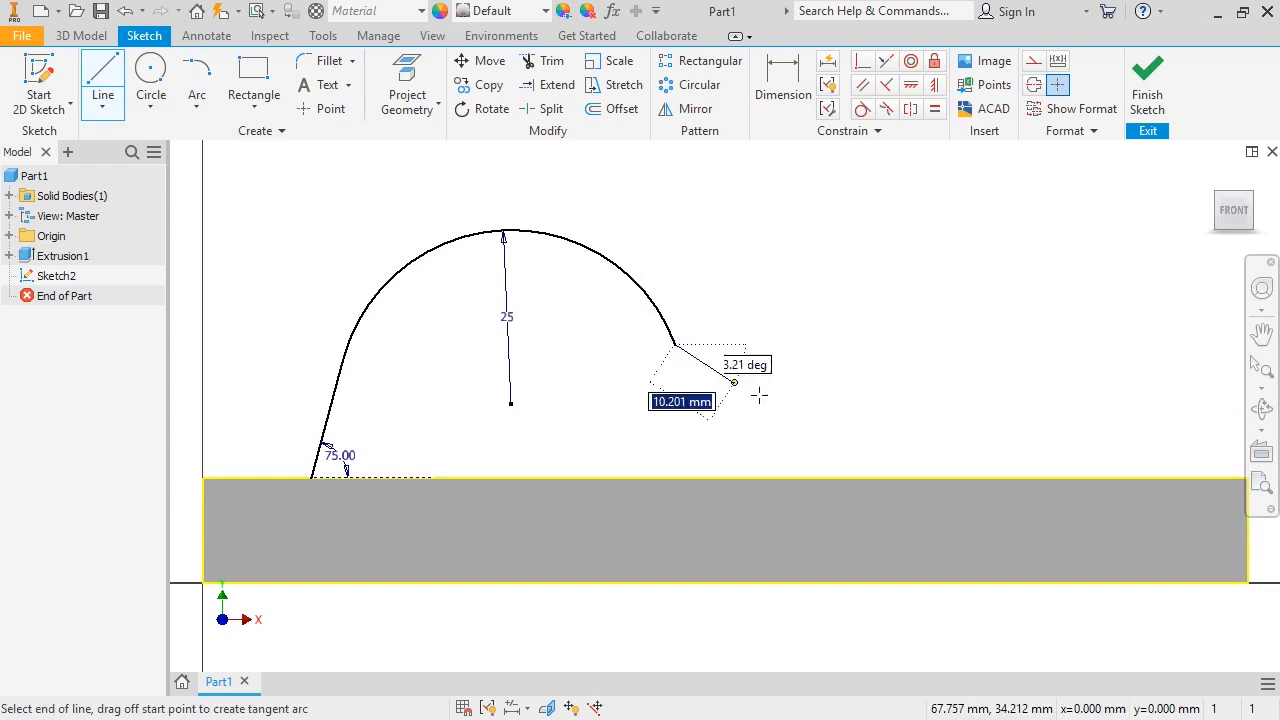
double_click(908, 479)
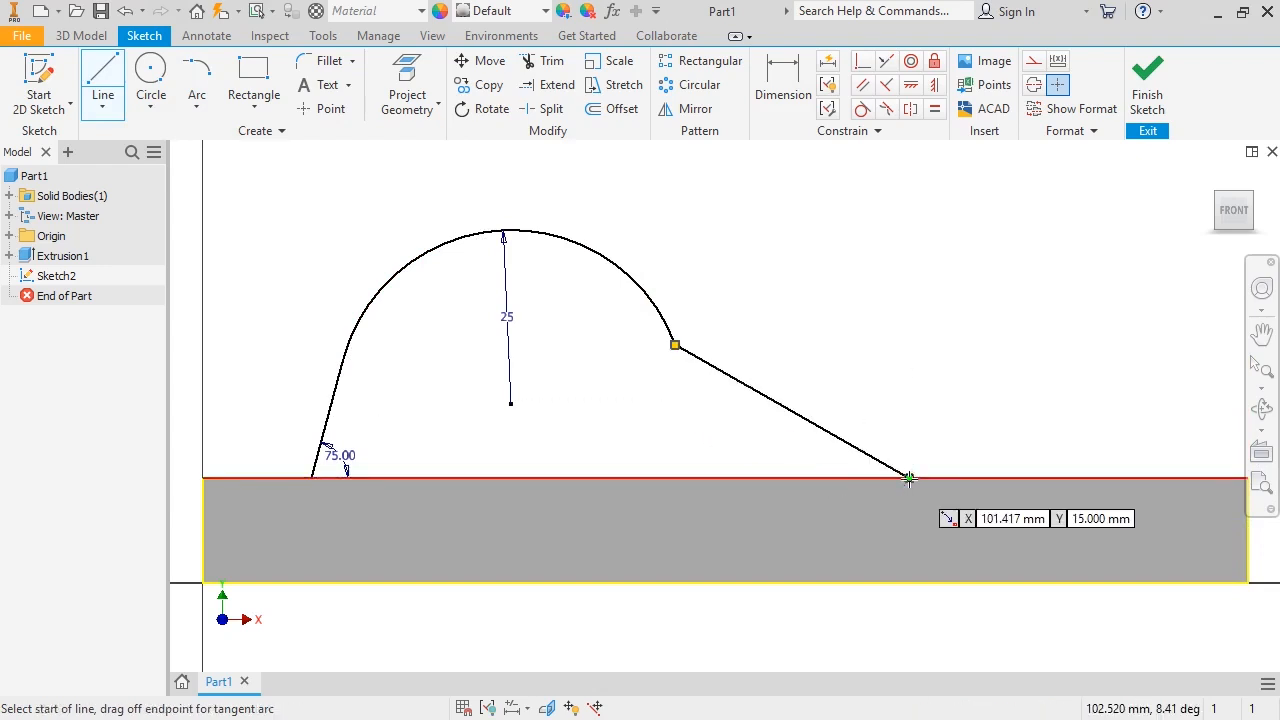
key("Escape")
left_click(861, 108)
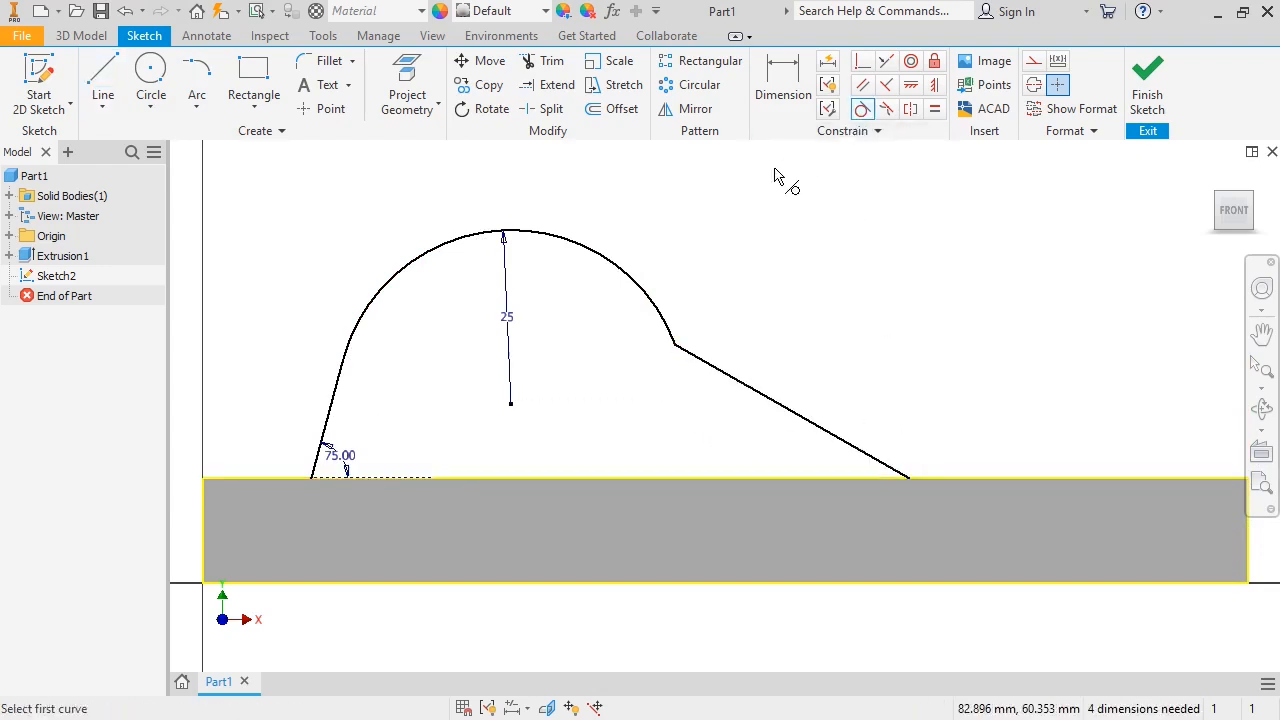
left_click(648, 295)
left_click(704, 366)
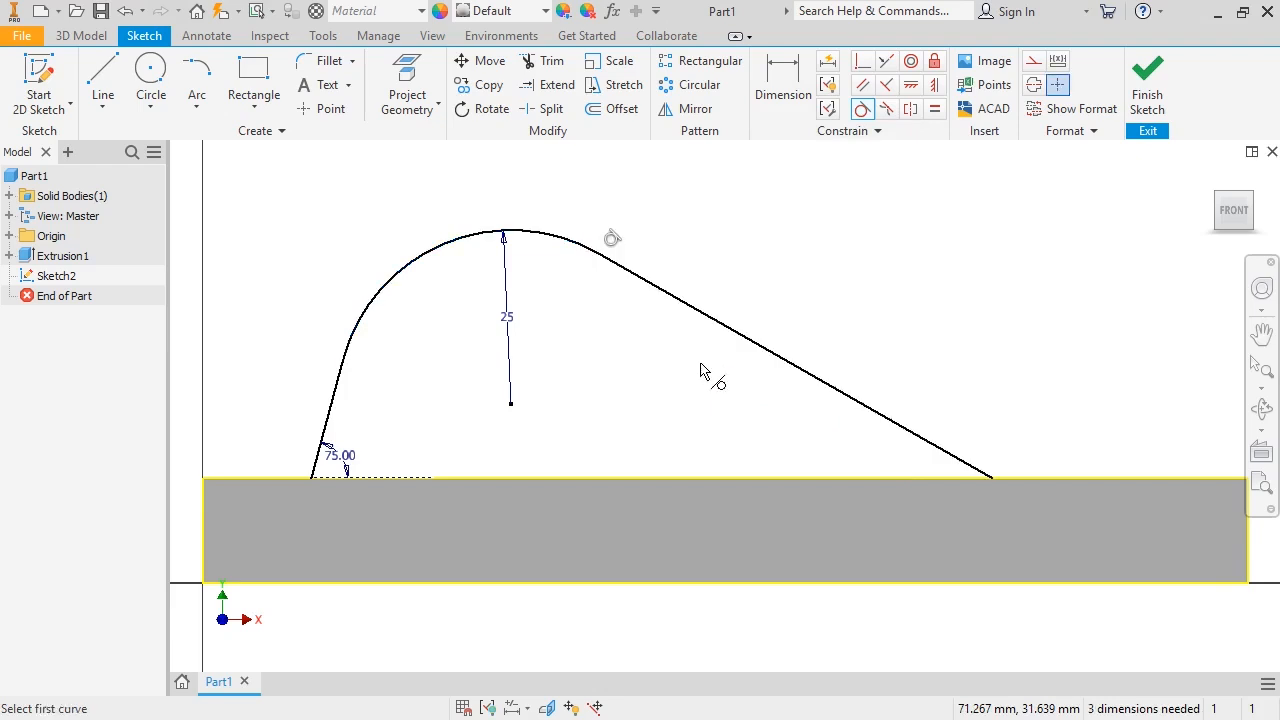
key("Escape")
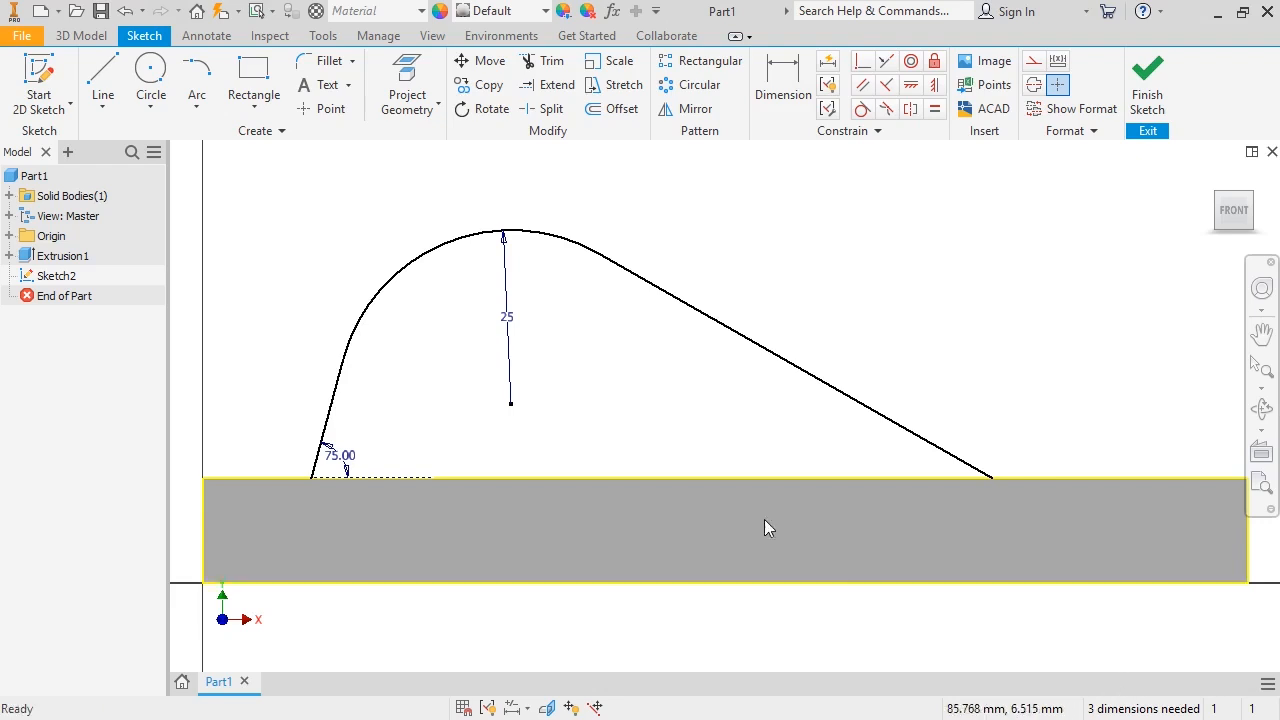
Draw a construction line from the arc's center to the midpoint of the plate's lower edge and constrain it vertical.
left_click(96, 78)
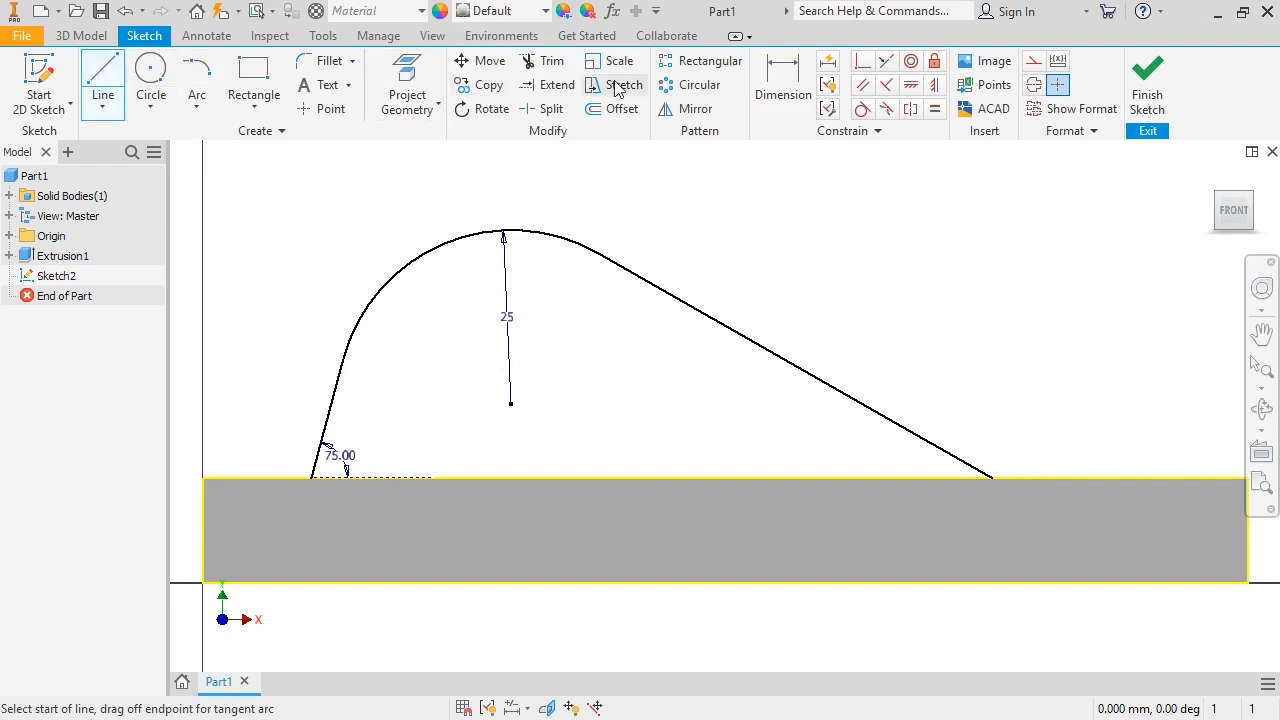
left_click(1033, 61)
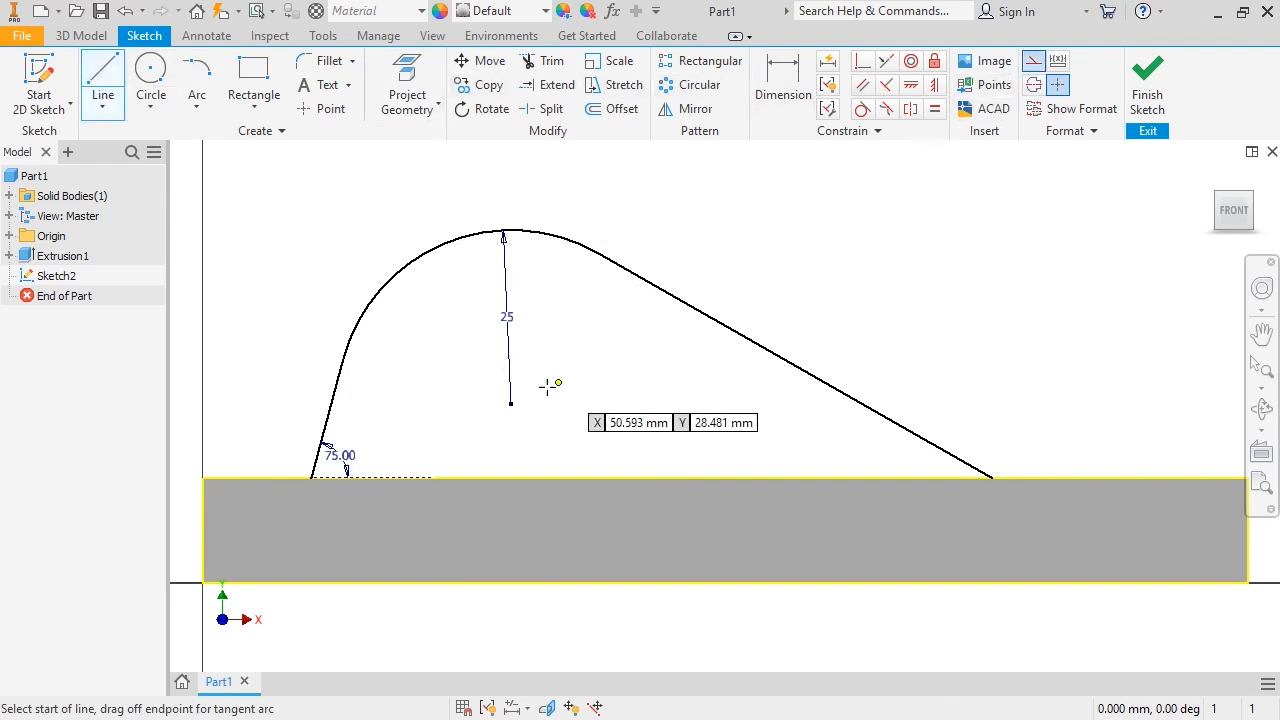
left_click(508, 403)
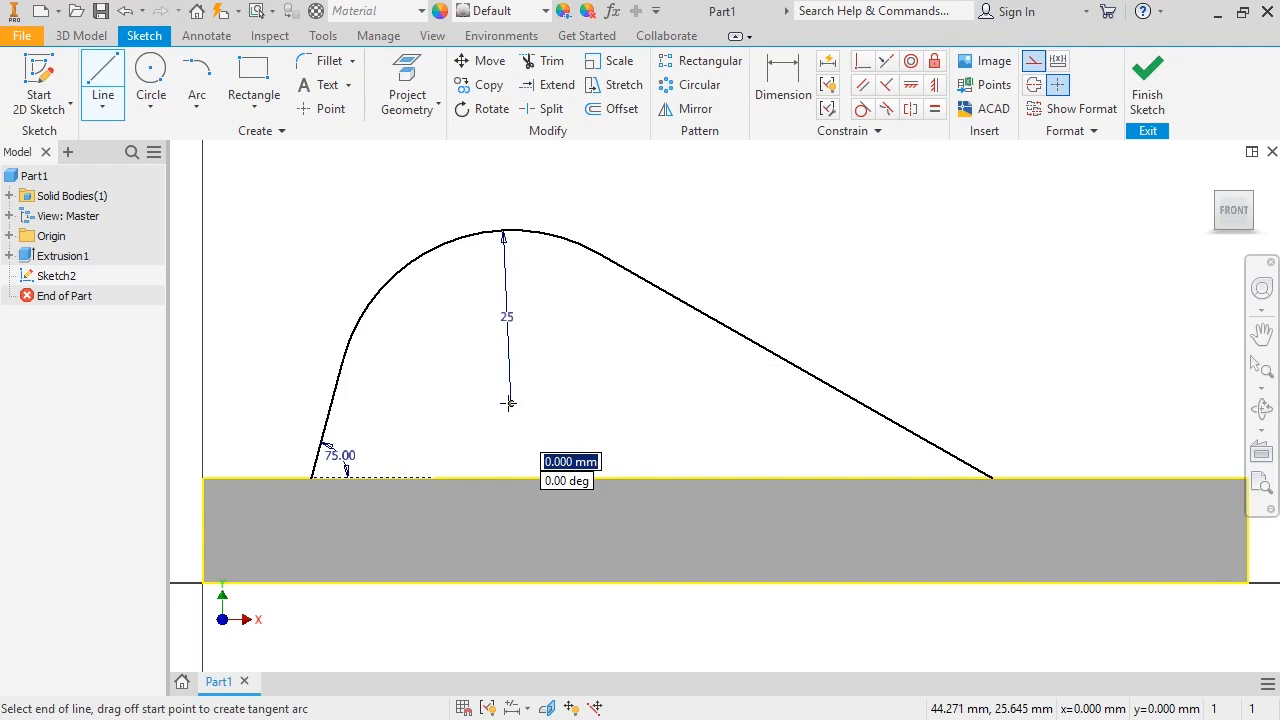
left_click(724, 582)
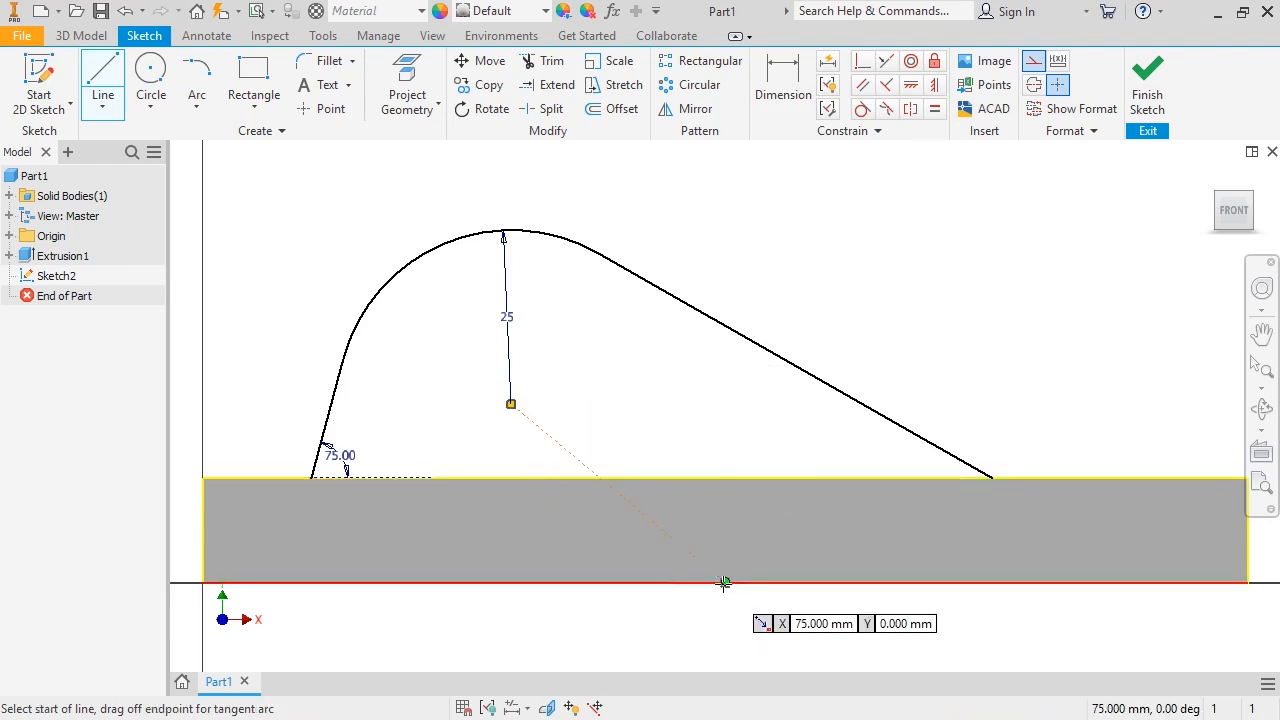
key("Escape")
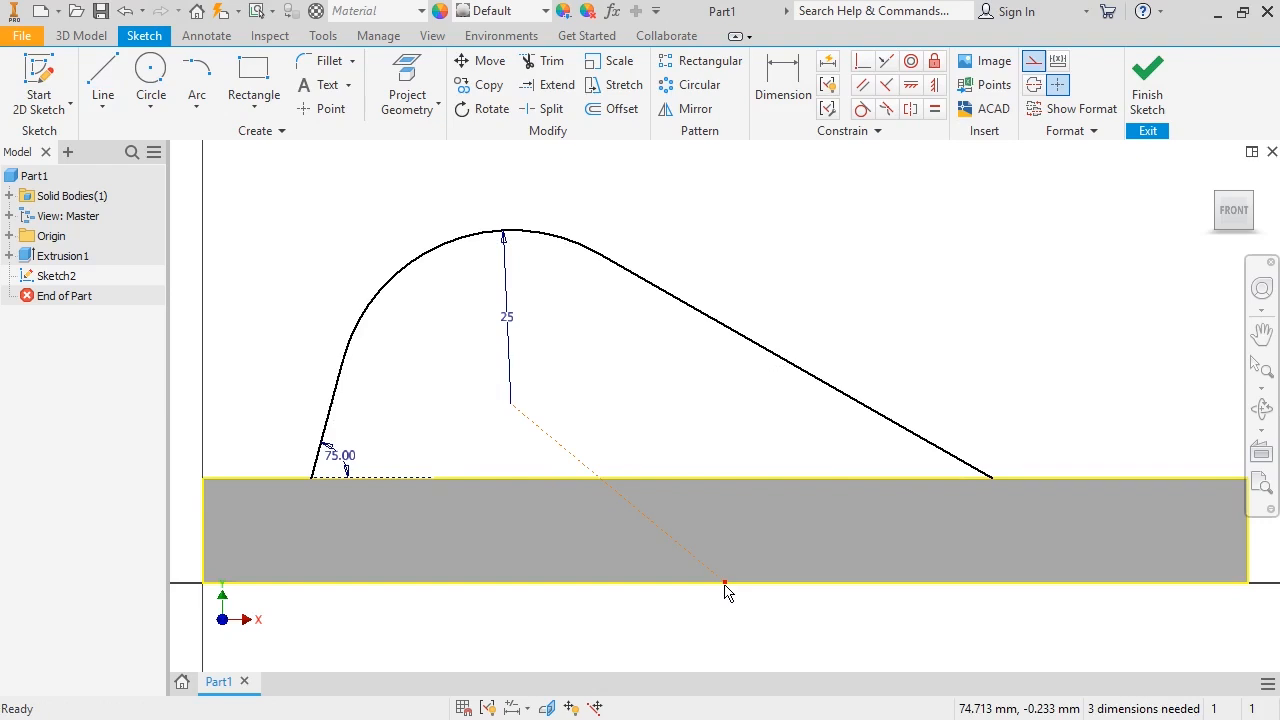
left_click(934, 85)
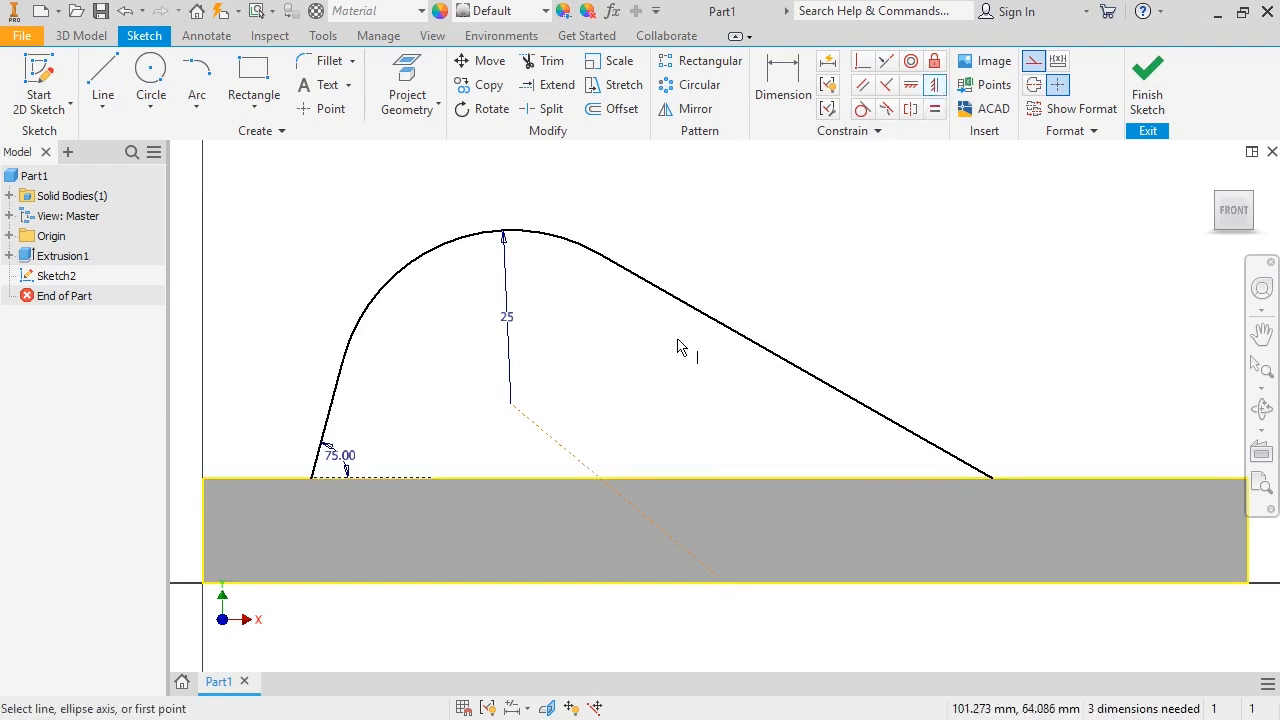
left_click(558, 444)
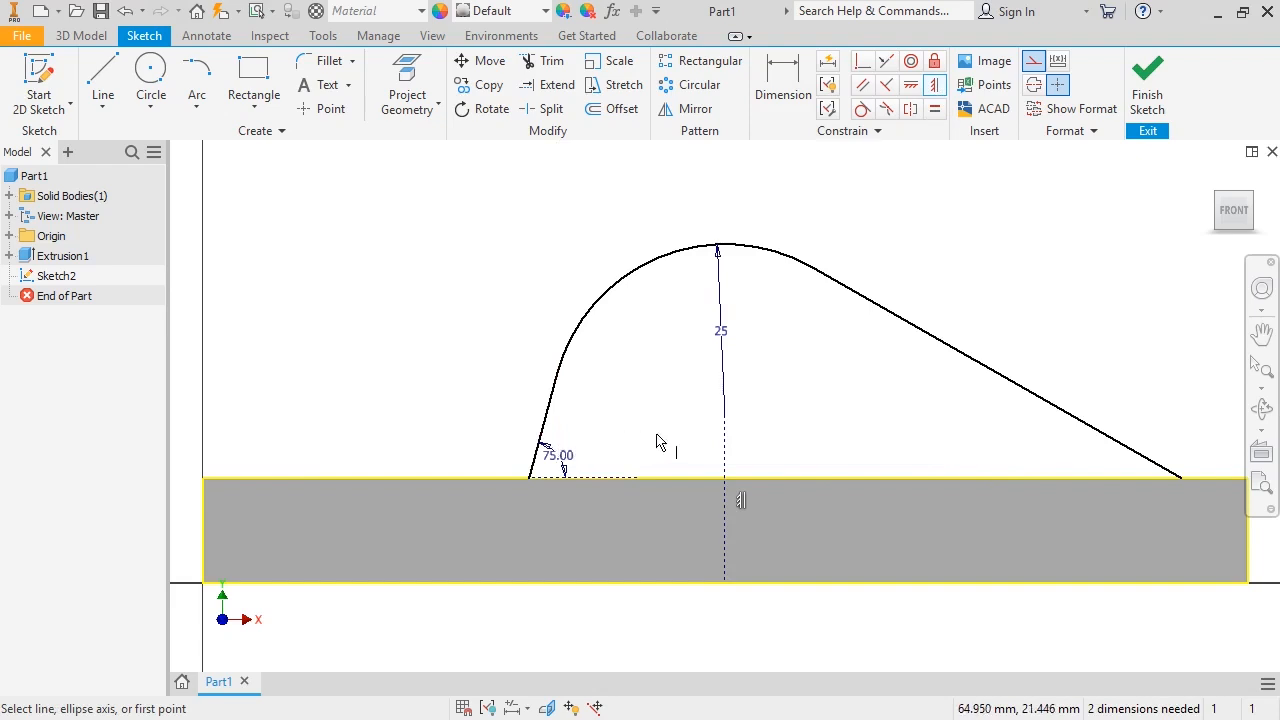
key("Escape")
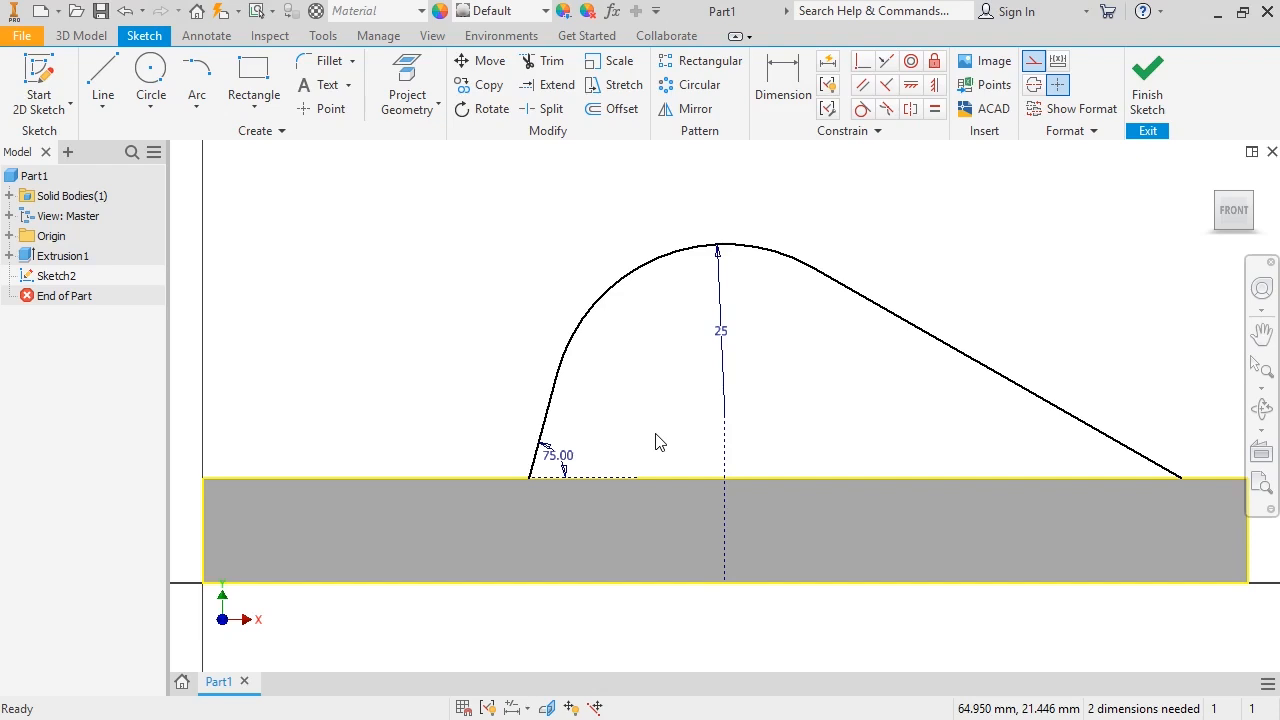
Dimension the height of the arc's center above the plate's upper edge as 50 mm.
left_click(781, 88)
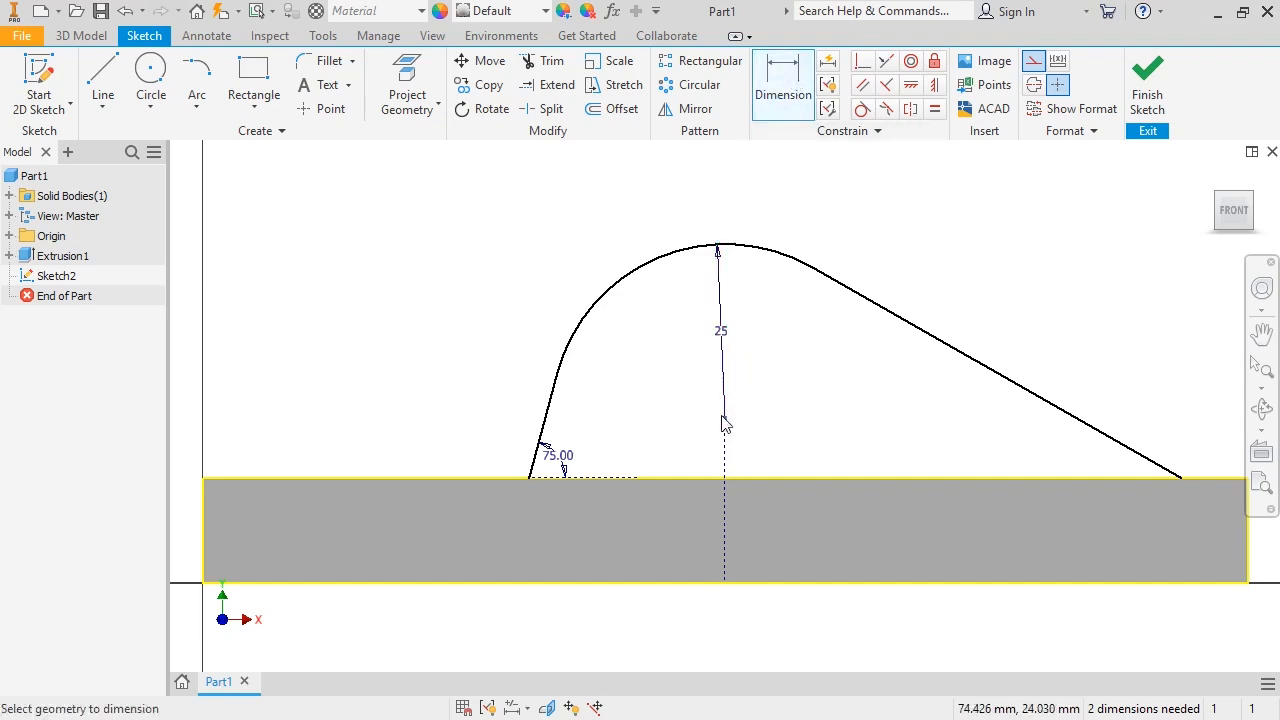
left_click(692, 482)
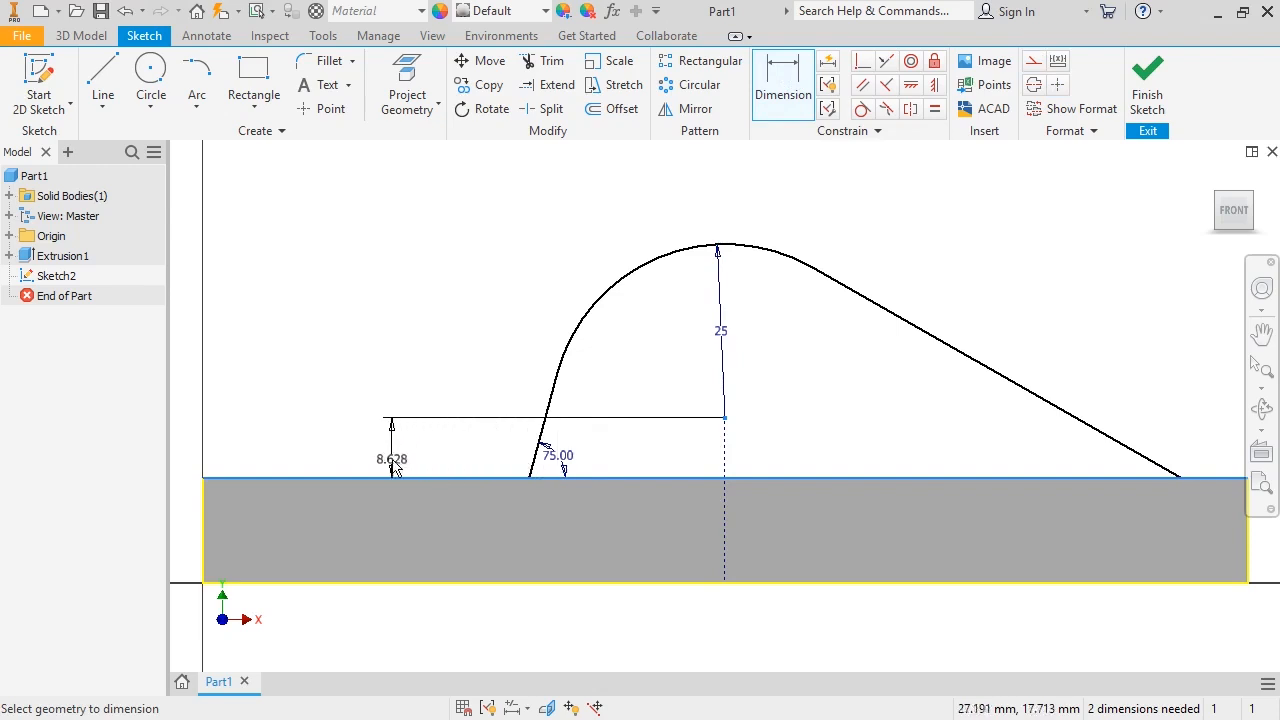
left_click(390, 465)
type("50")
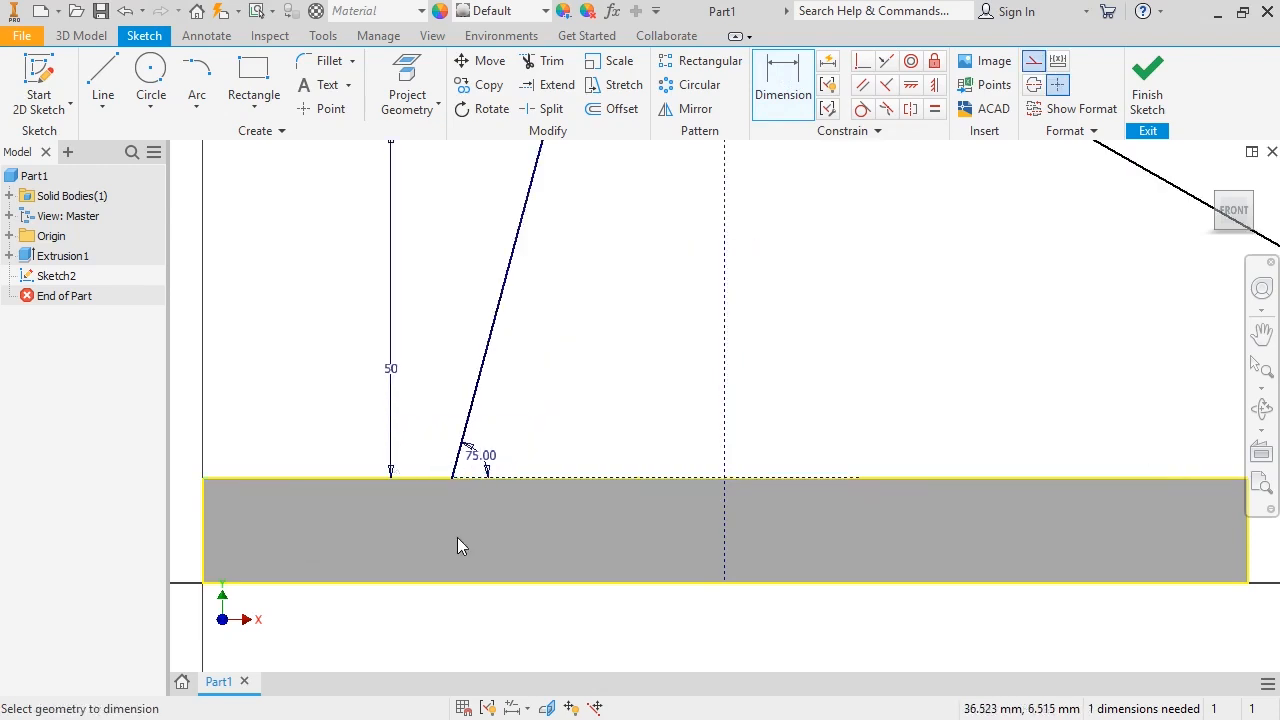
key("Home")
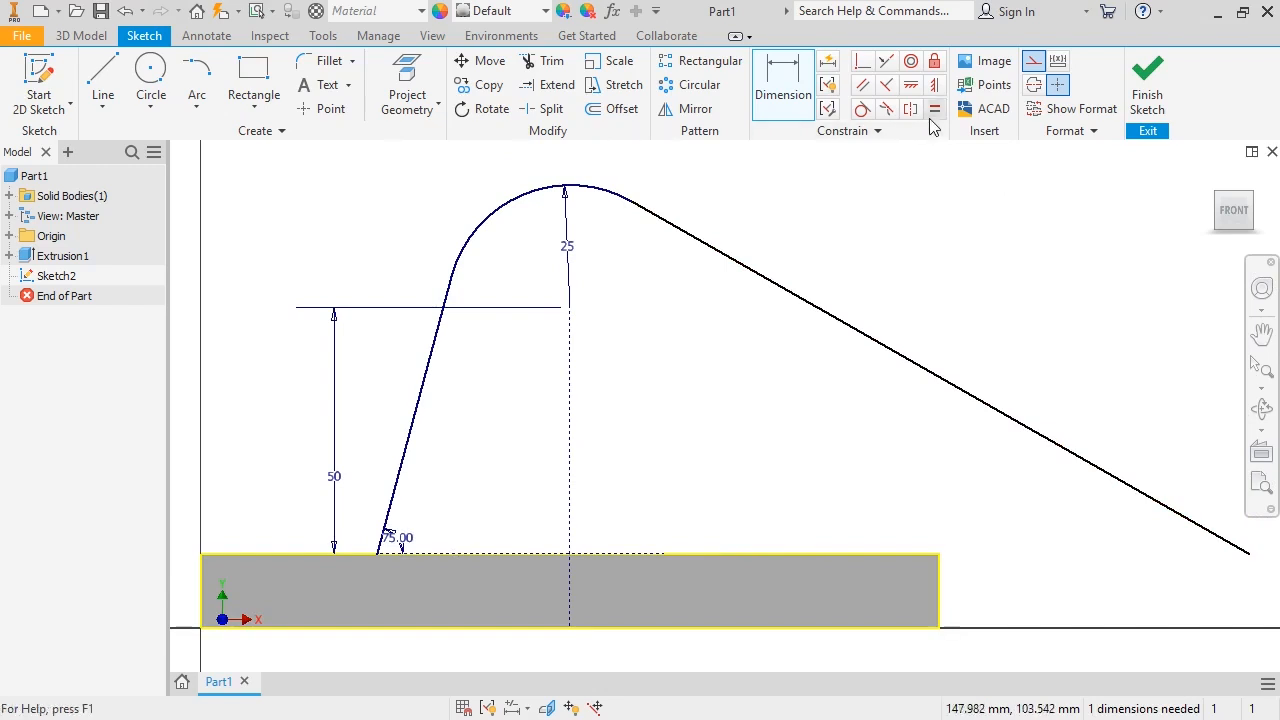
Constrain the two slanted side lines of the profile to equal length.
left_click(935, 108)
left_click(766, 280)
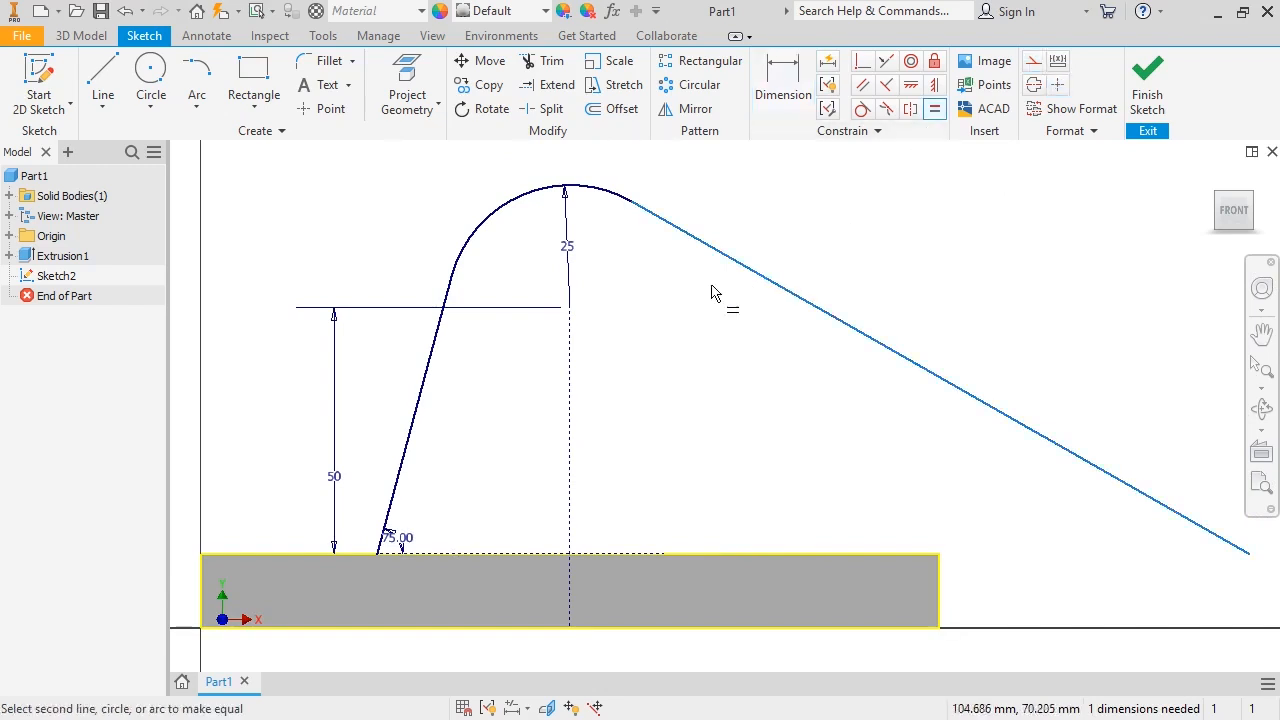
left_click(436, 368)
key("Escape")
key("Home")
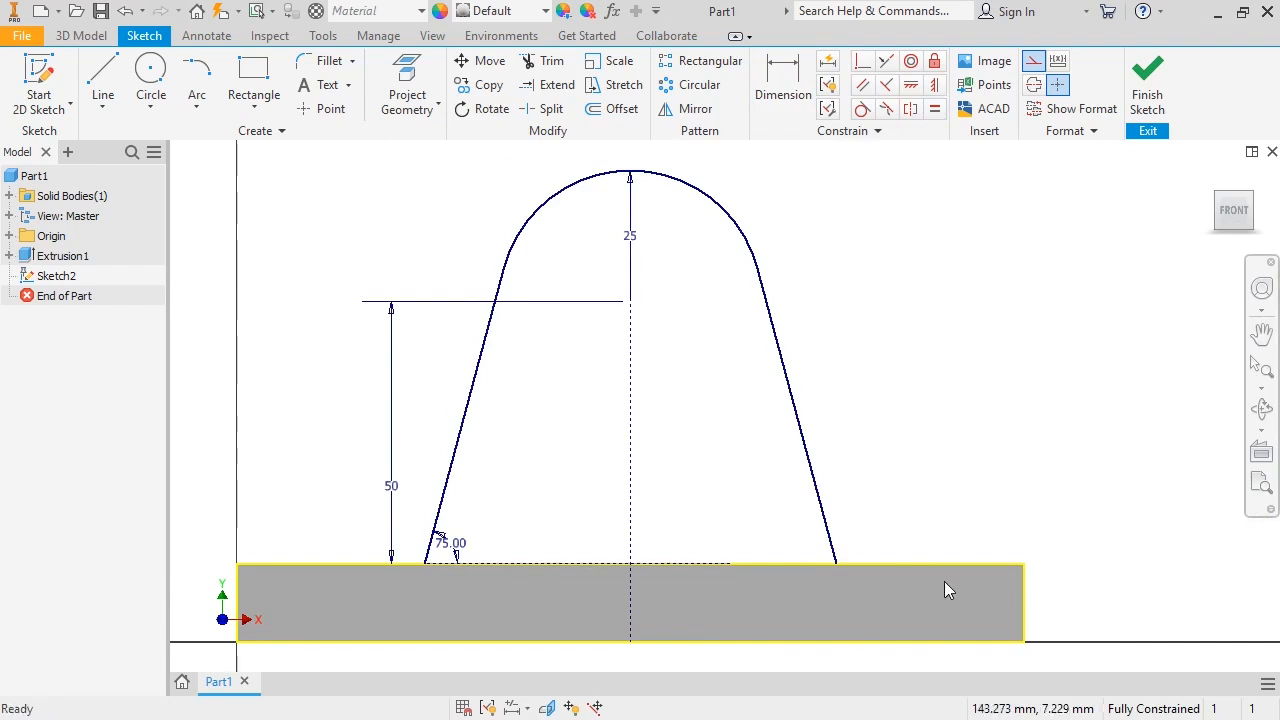
Extrude the rounded upright profile 15 mm in the flipped direction over the plate, joined to the solid.
left_click(84, 37)
left_click(102, 78)
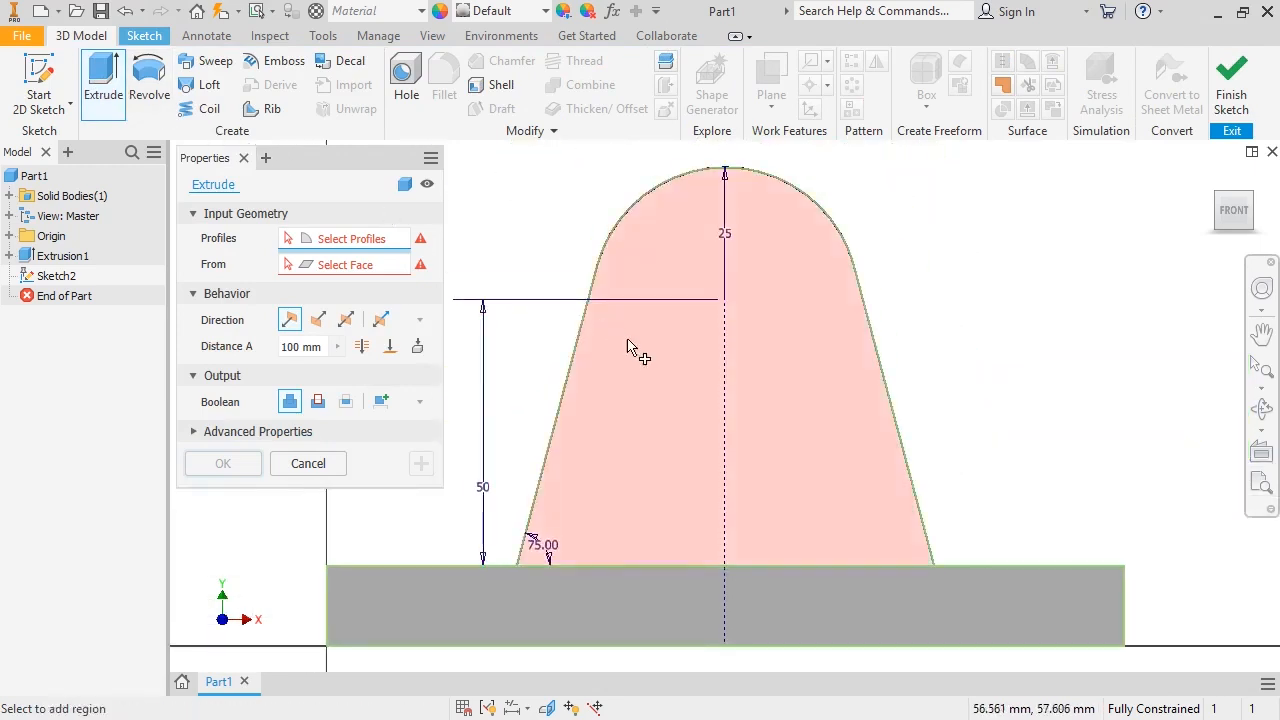
left_click(629, 347)
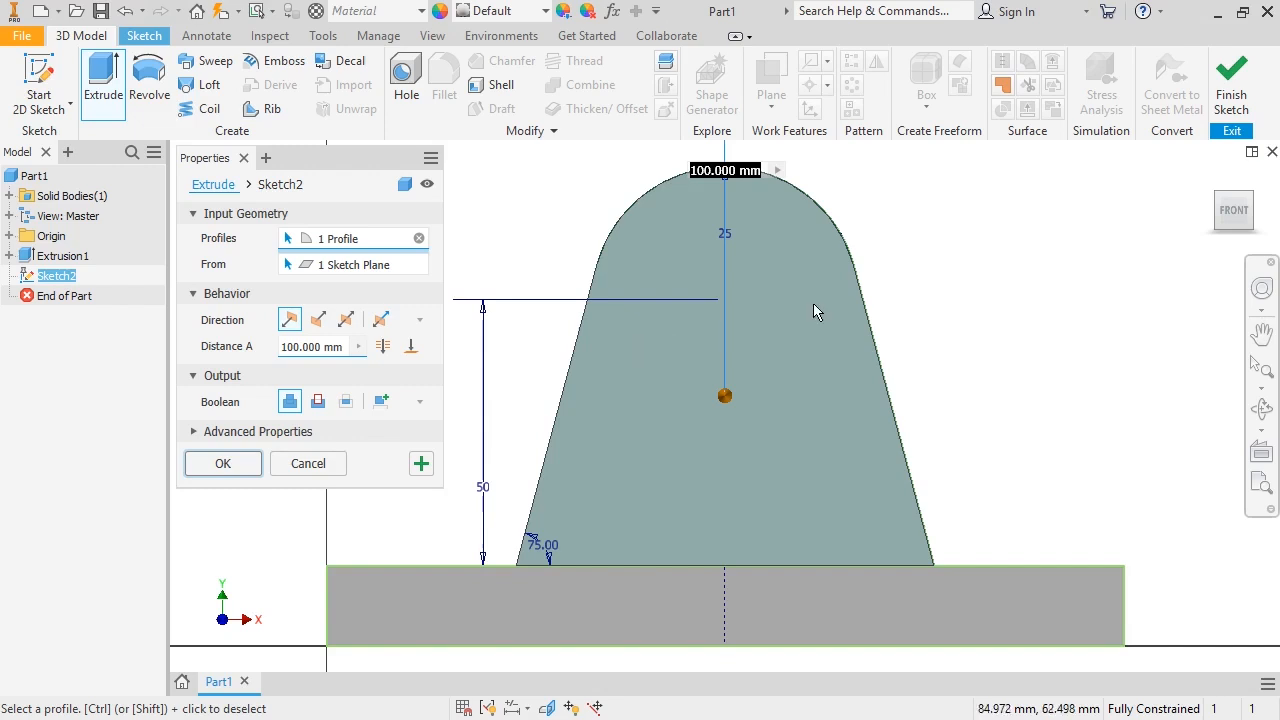
left_click(1211, 179)
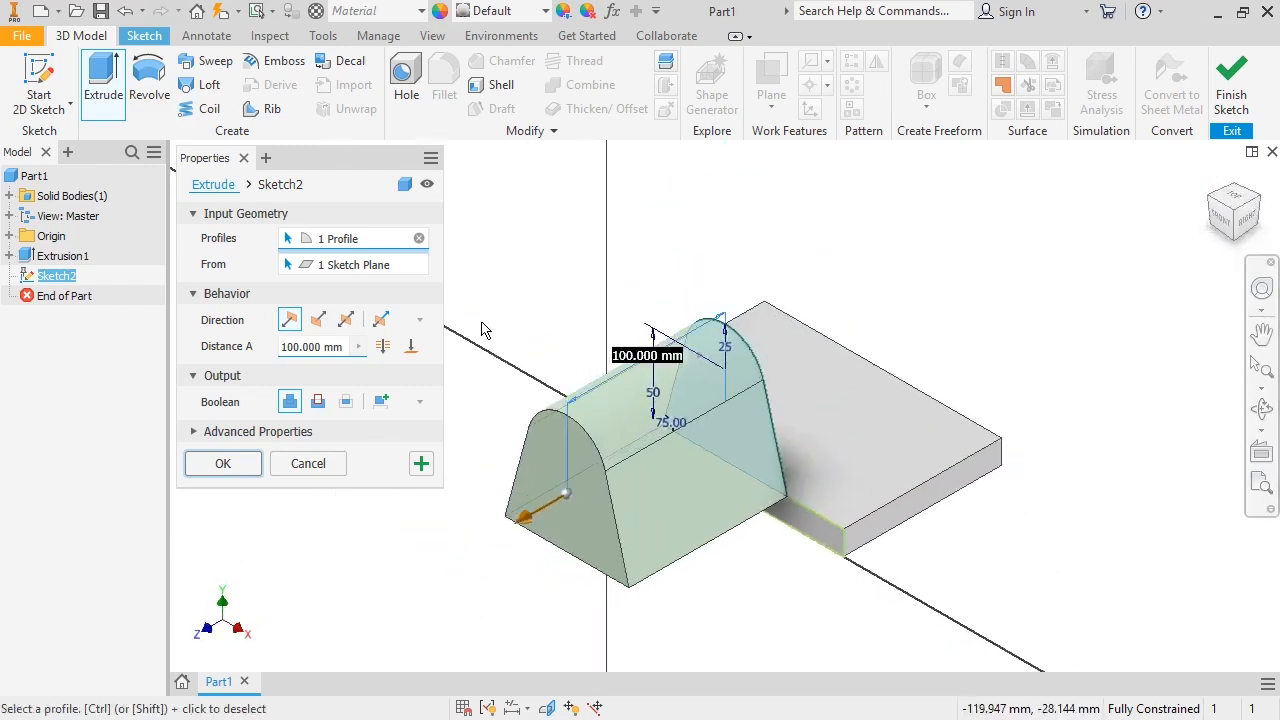
left_click(296, 346)
type("15mm")
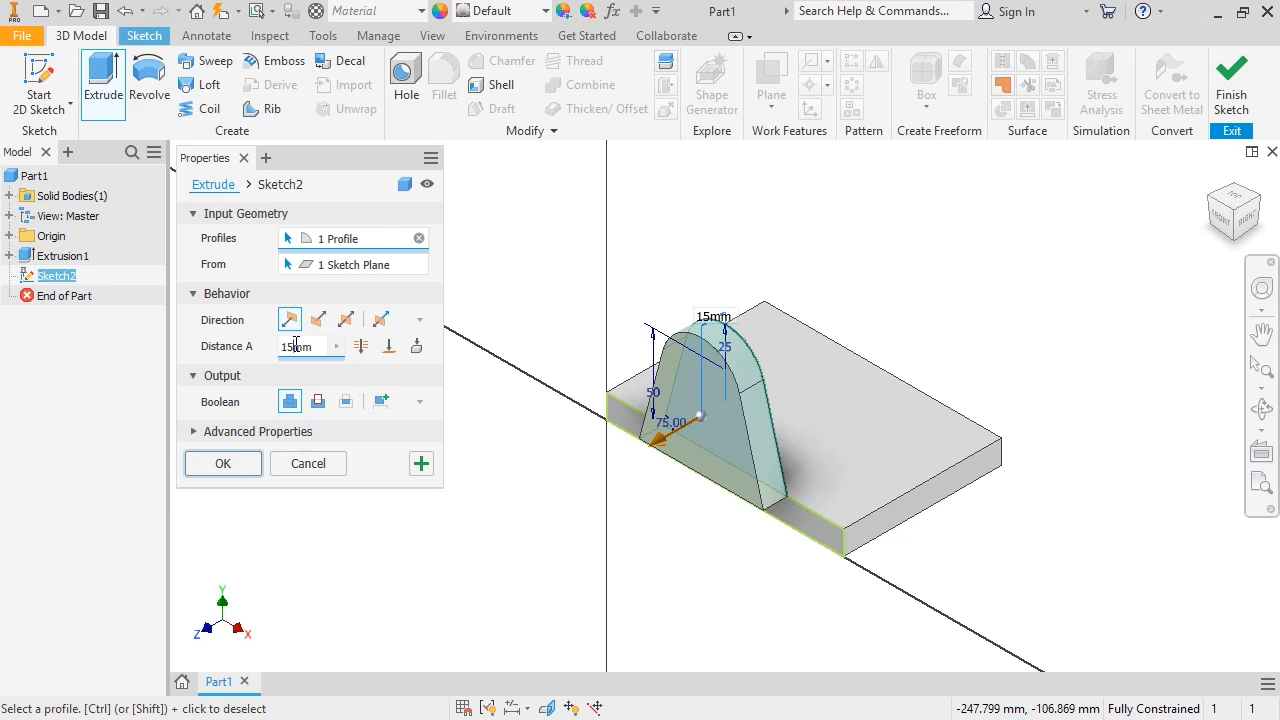
left_click(318, 320)
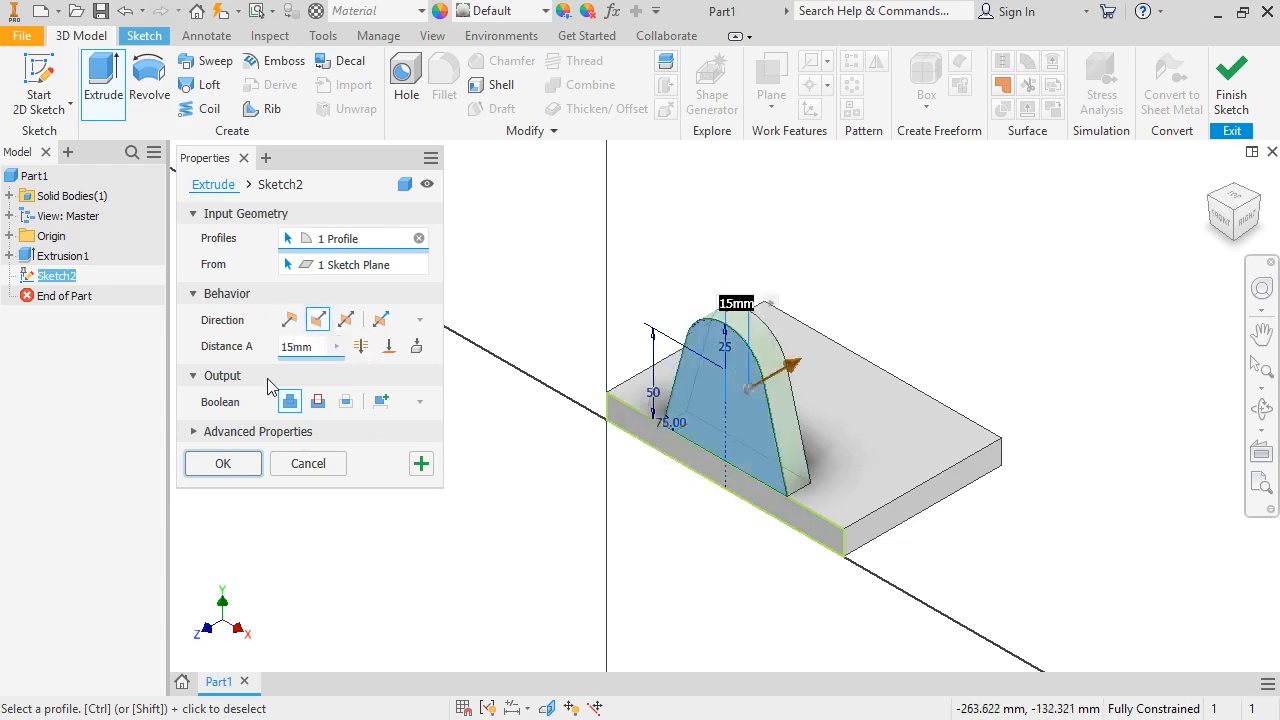
left_click(224, 463)
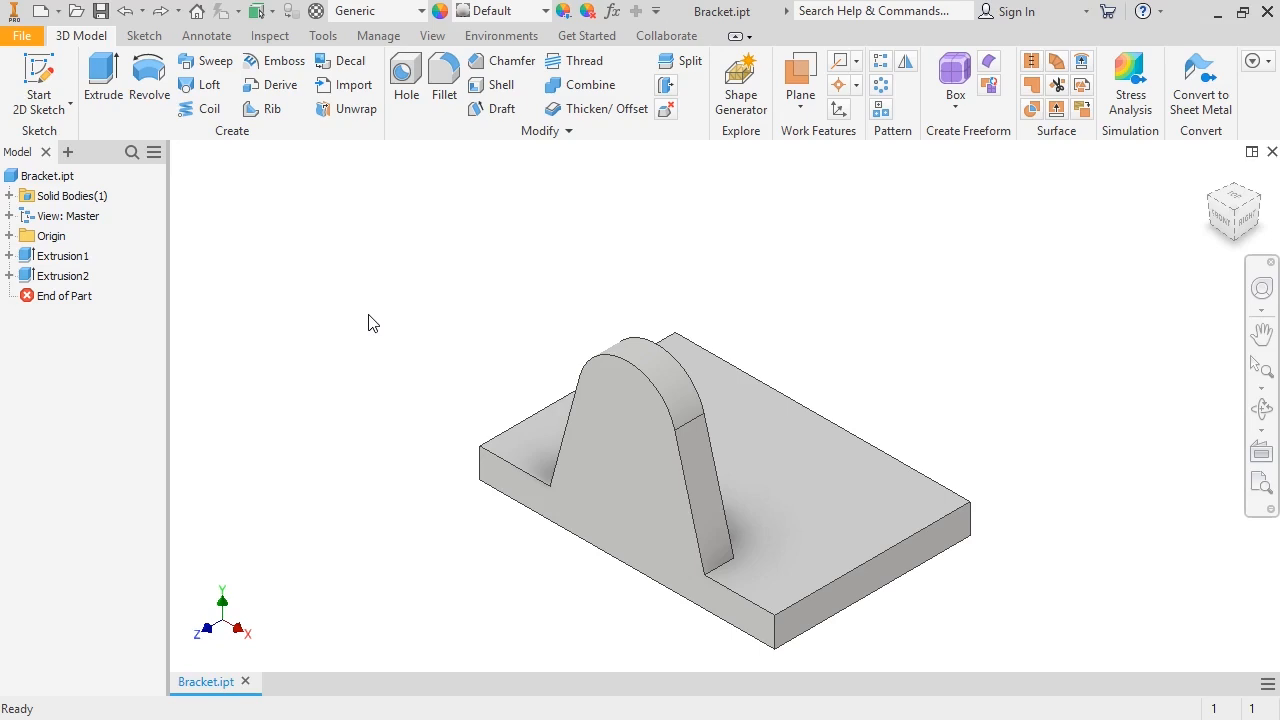
Start a sketch on the bracket's front face and draw a 15 mm diameter circle centered on the rounded top's center point.
left_click(586, 422)
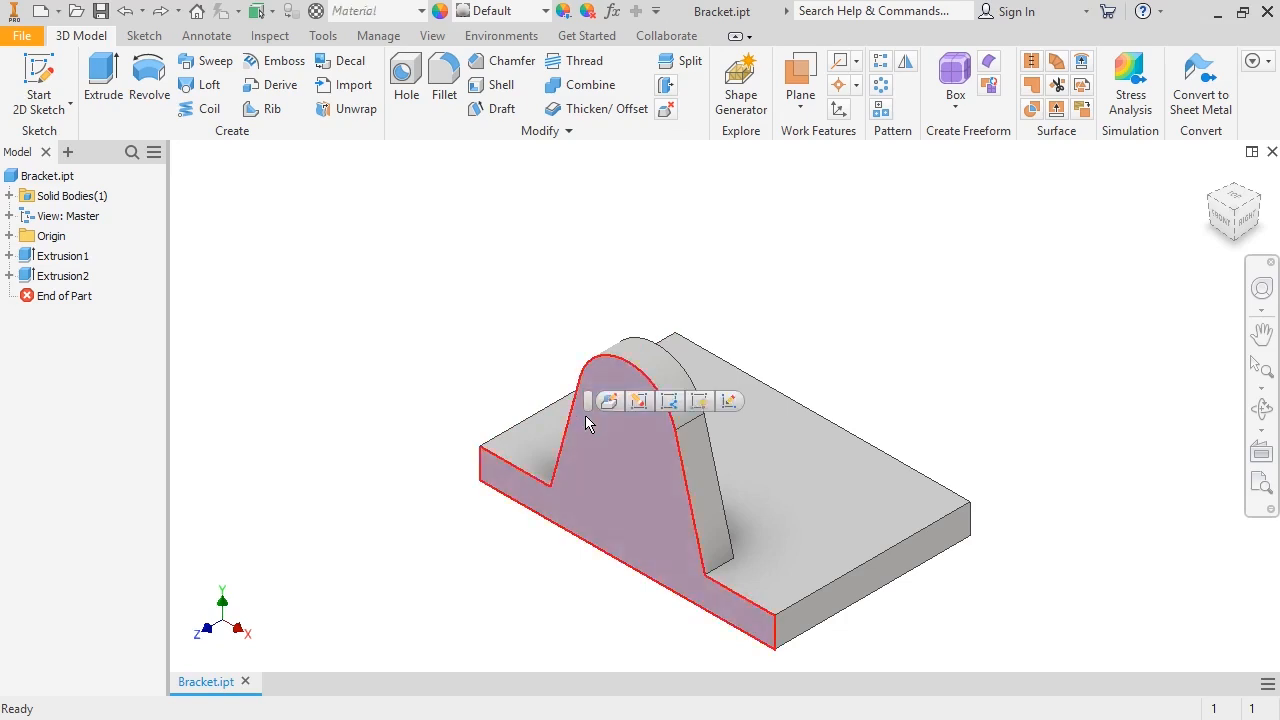
left_click(727, 408)
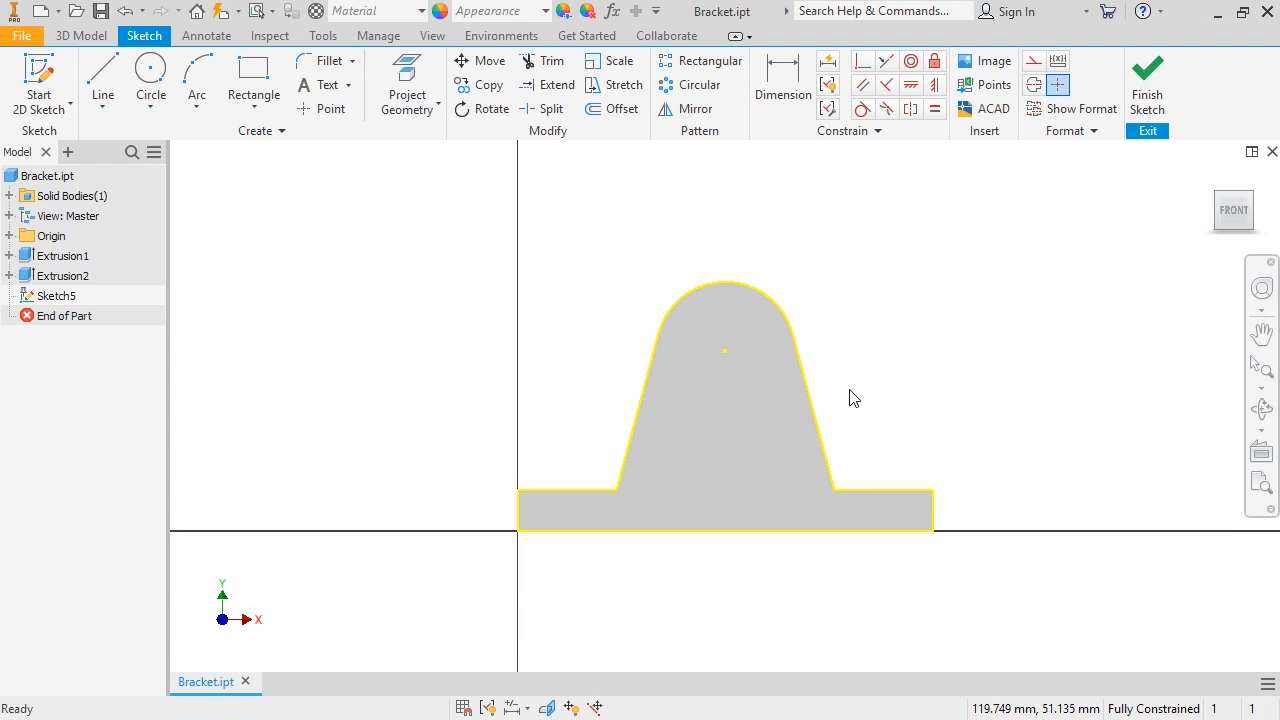
left_click(168, 92)
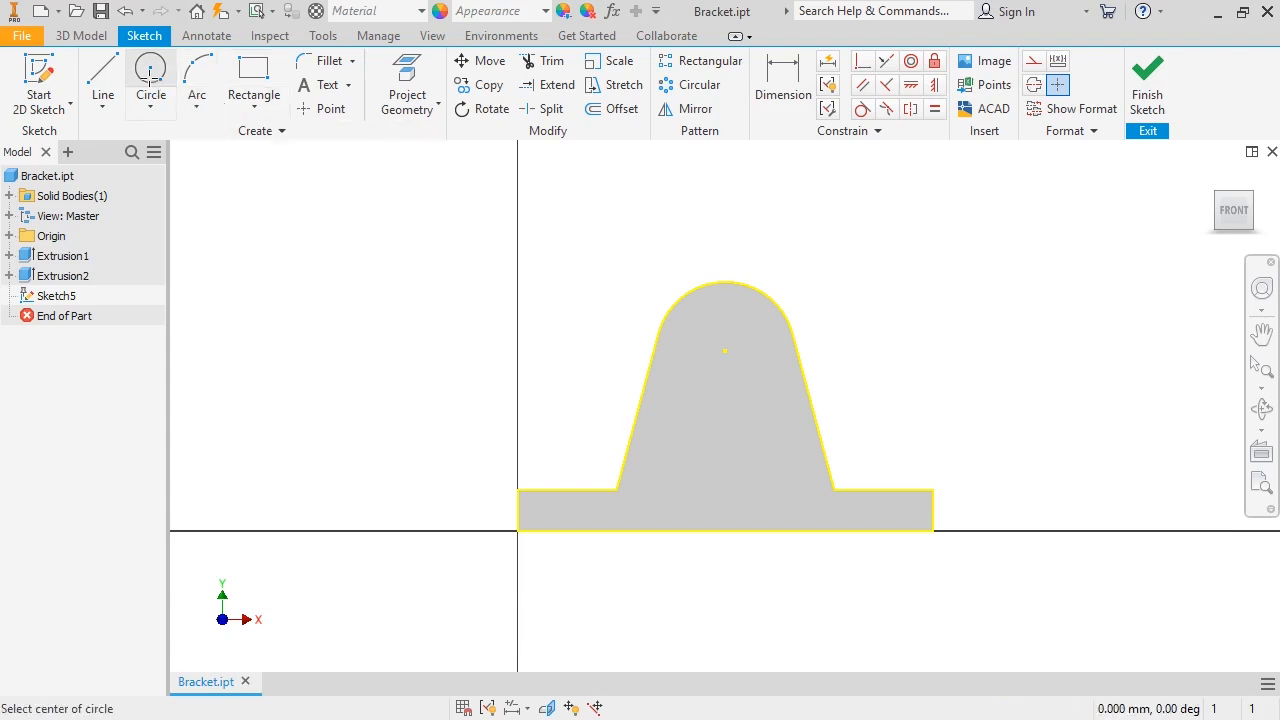
left_click(724, 351)
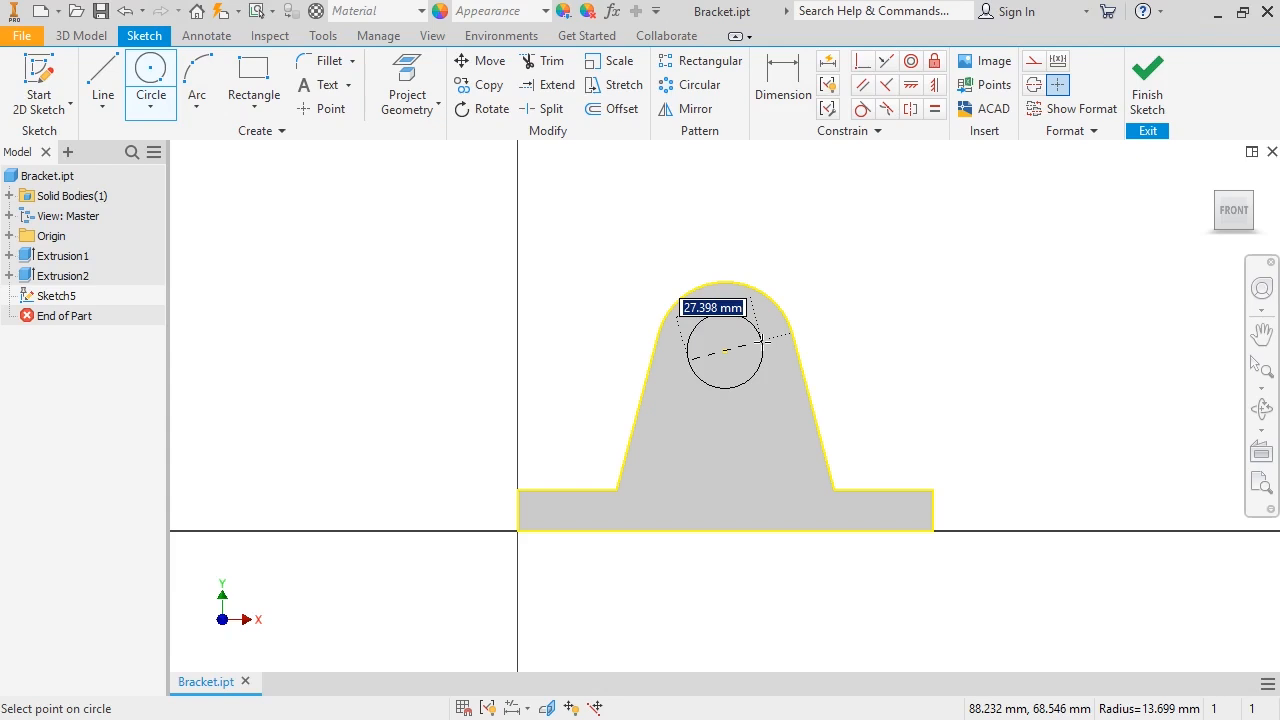
type("15")
key("Return")
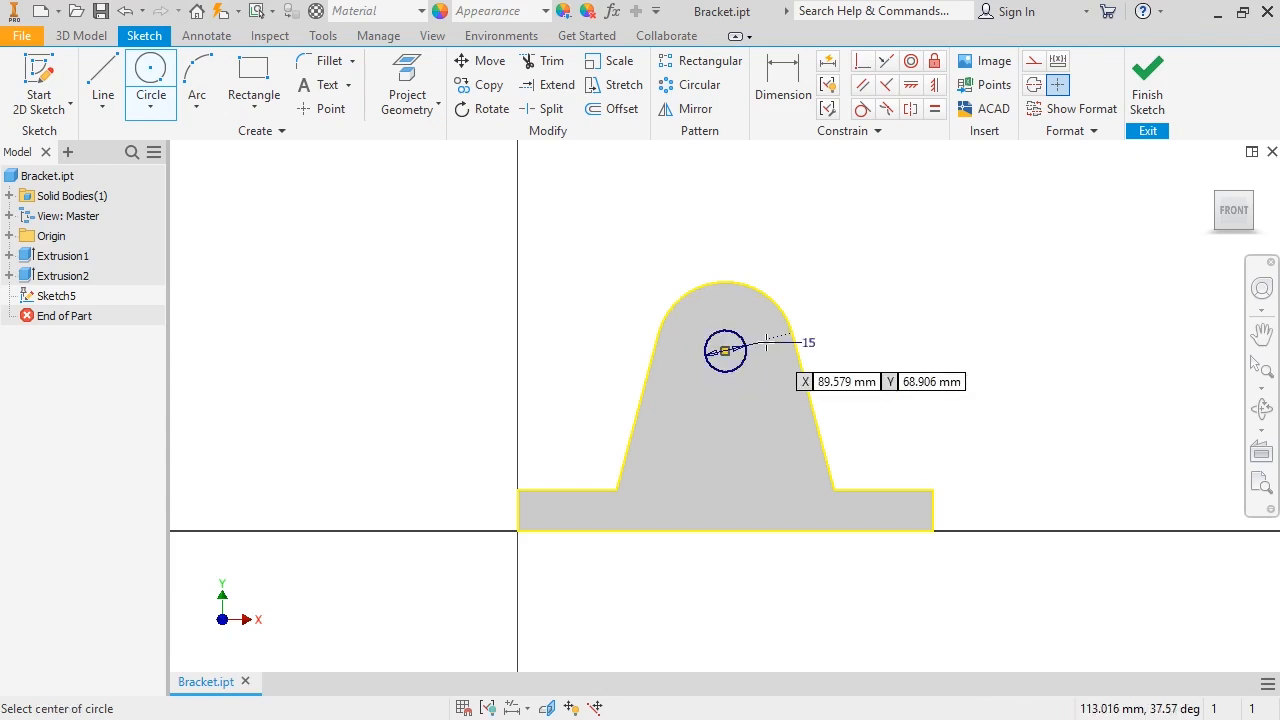
key("Escape")
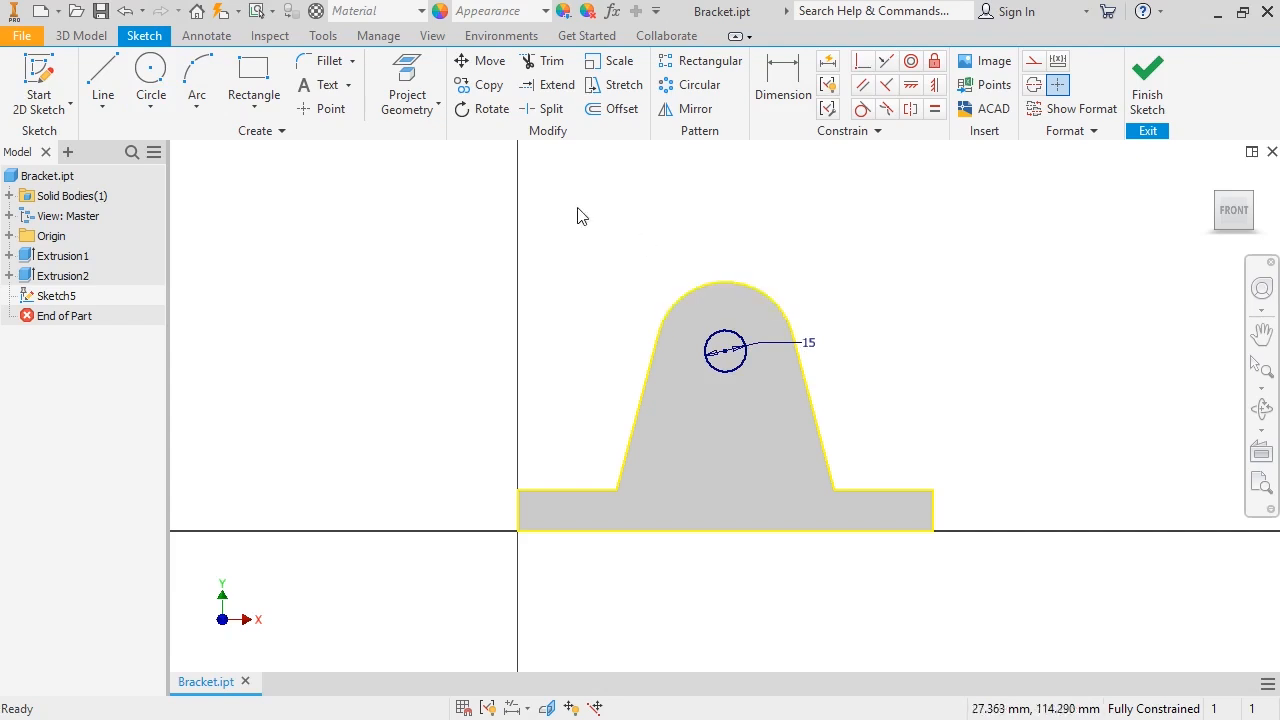
Extrude the 15 mm circle as a cut into the upright, using the Through All extent.
left_click(79, 38)
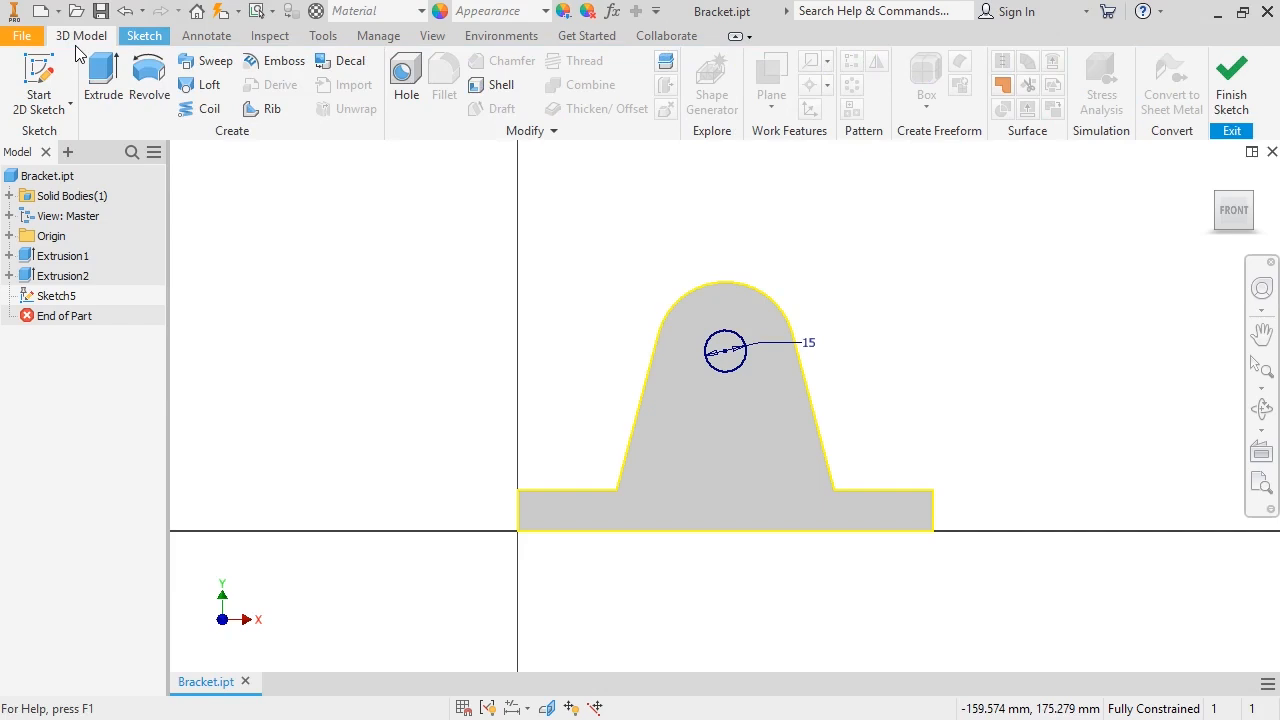
left_click(96, 75)
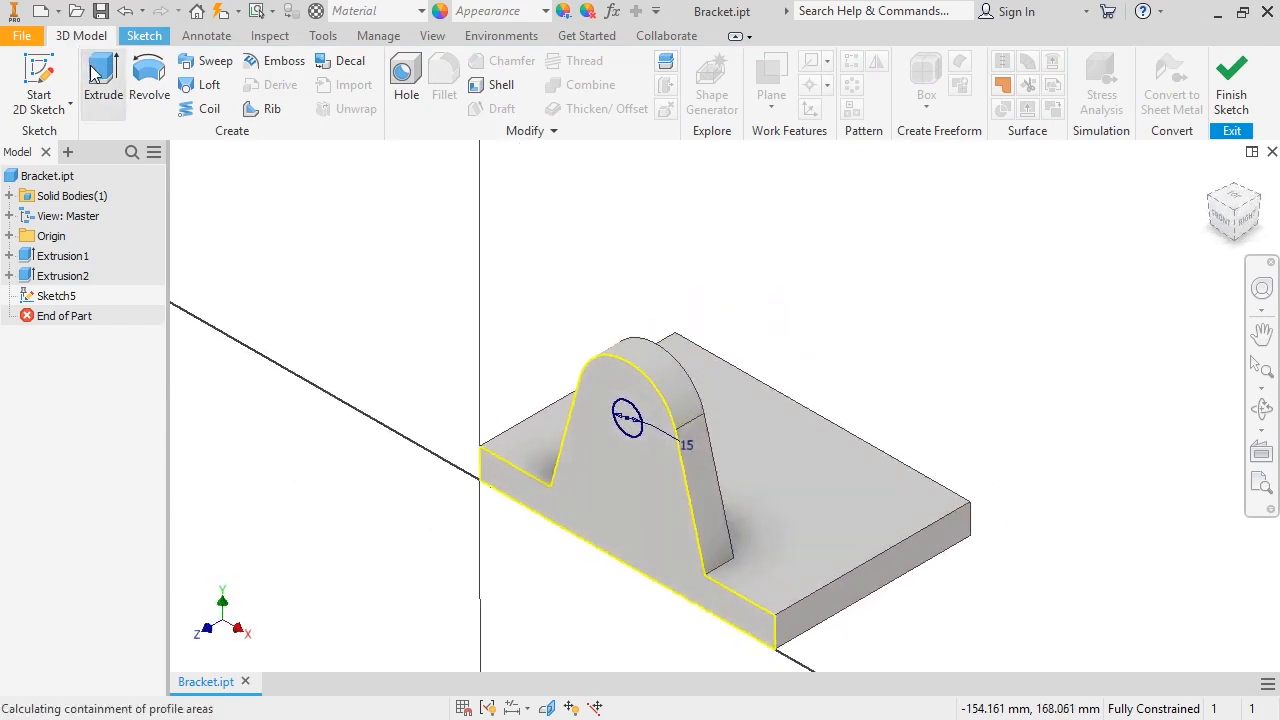
left_click(622, 418)
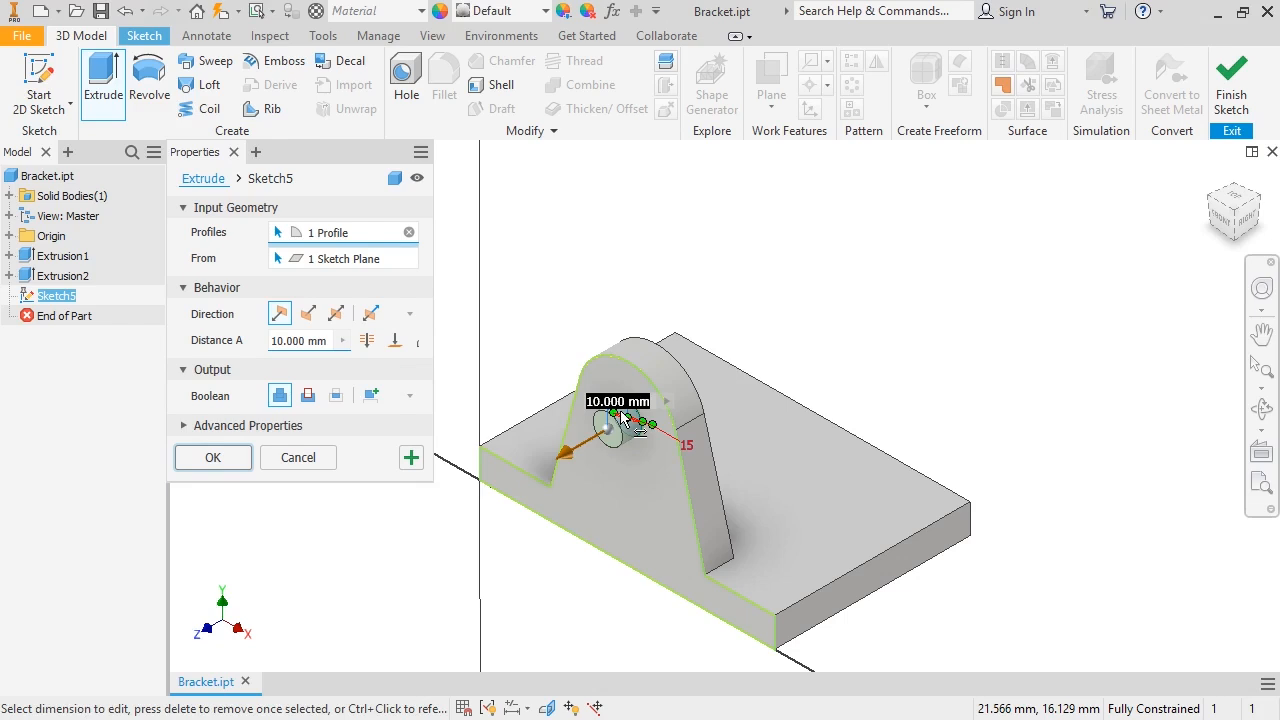
left_click(307, 396)
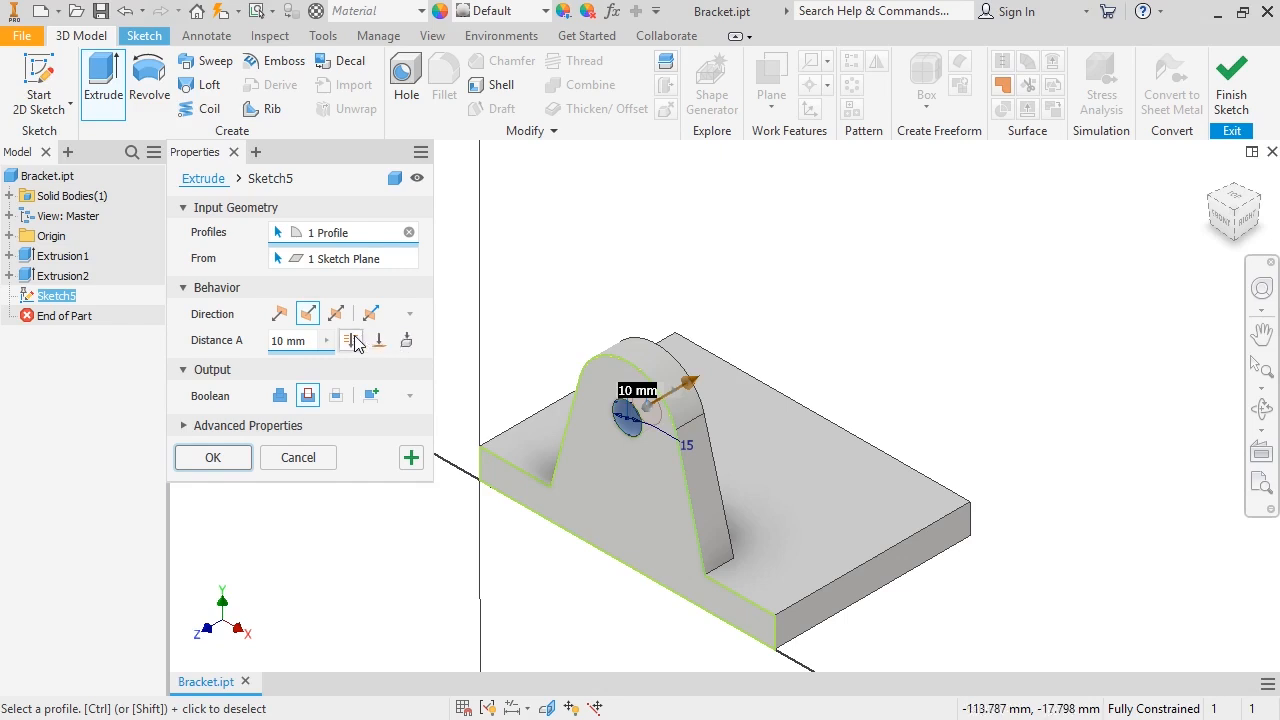
left_click(355, 342)
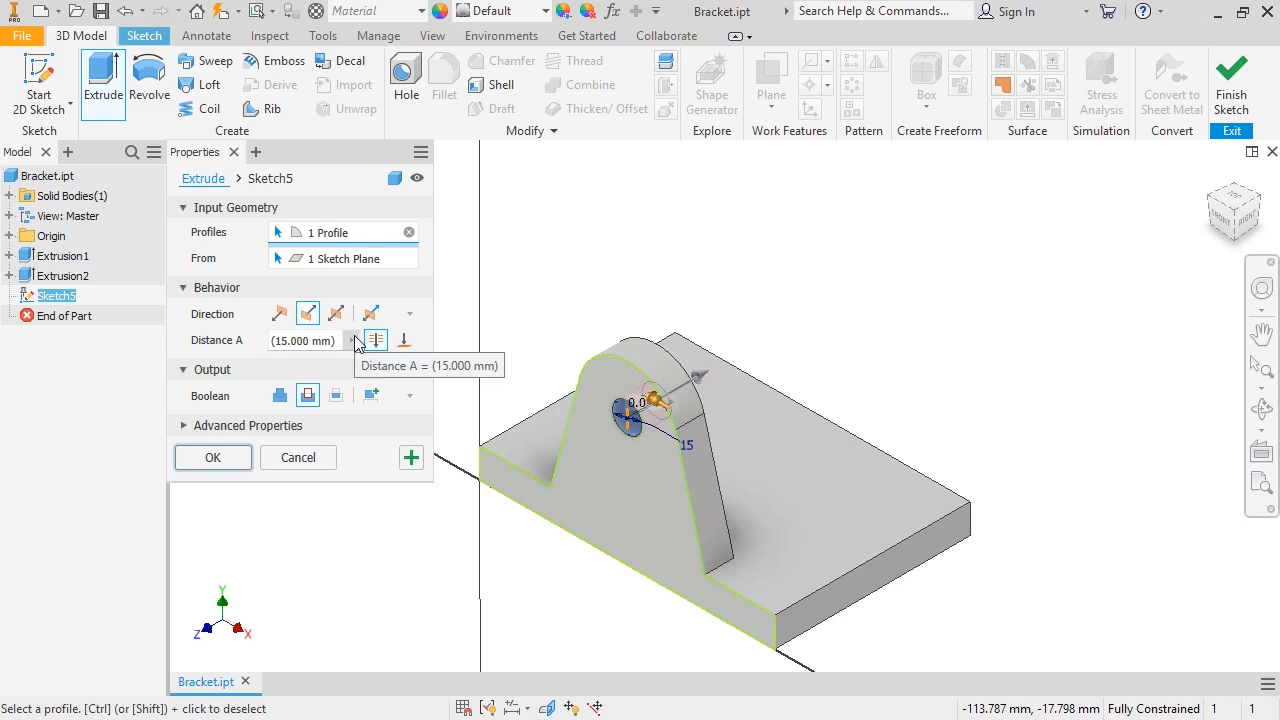
left_click(300, 340)
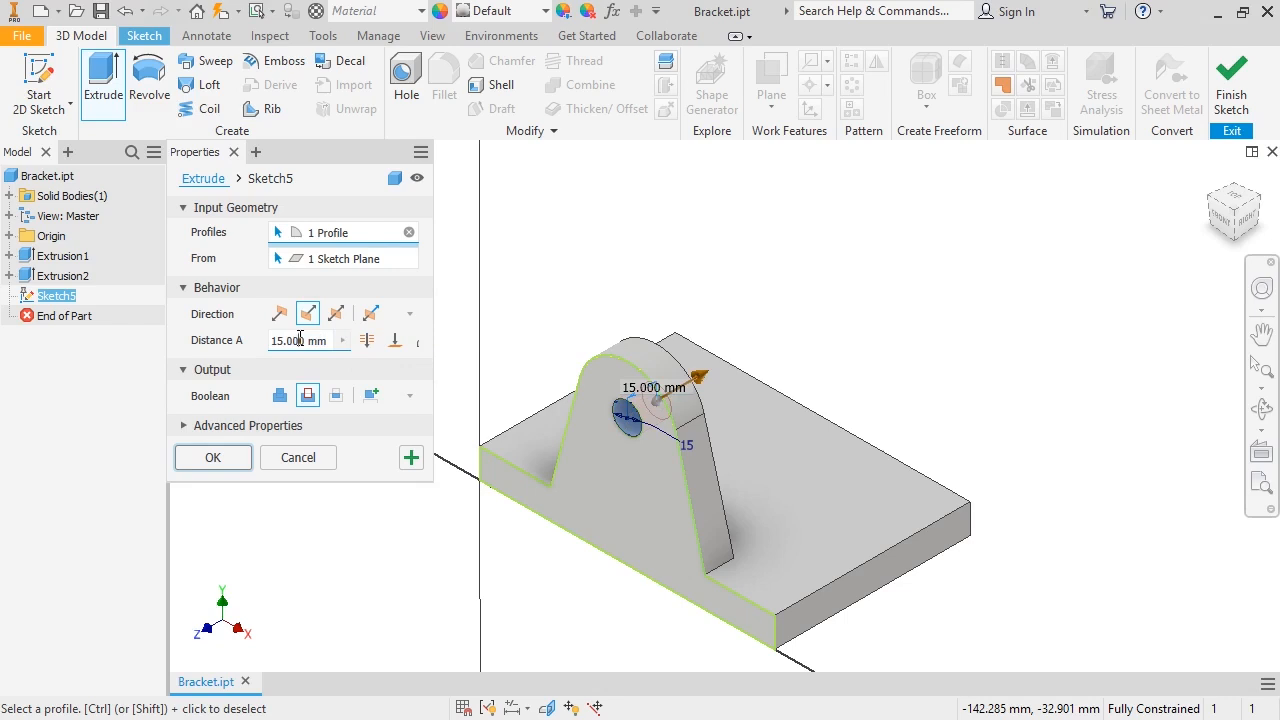
left_click(366, 341)
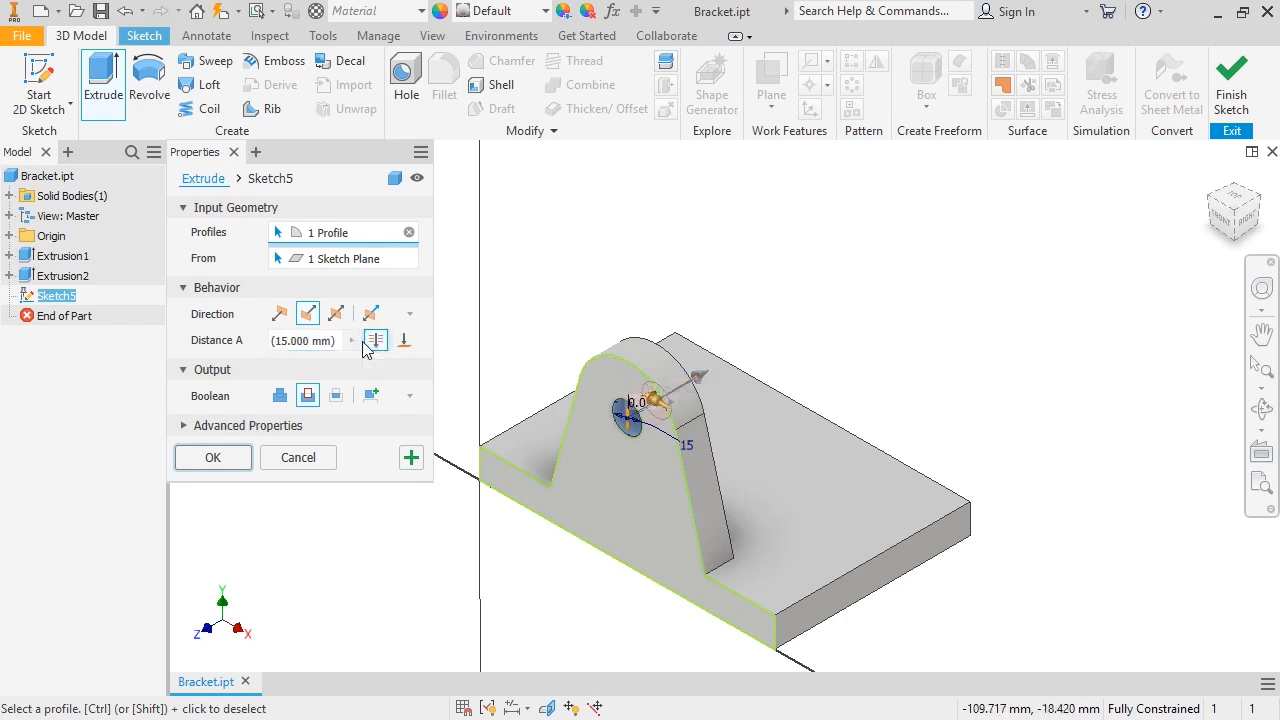
left_click(213, 457)
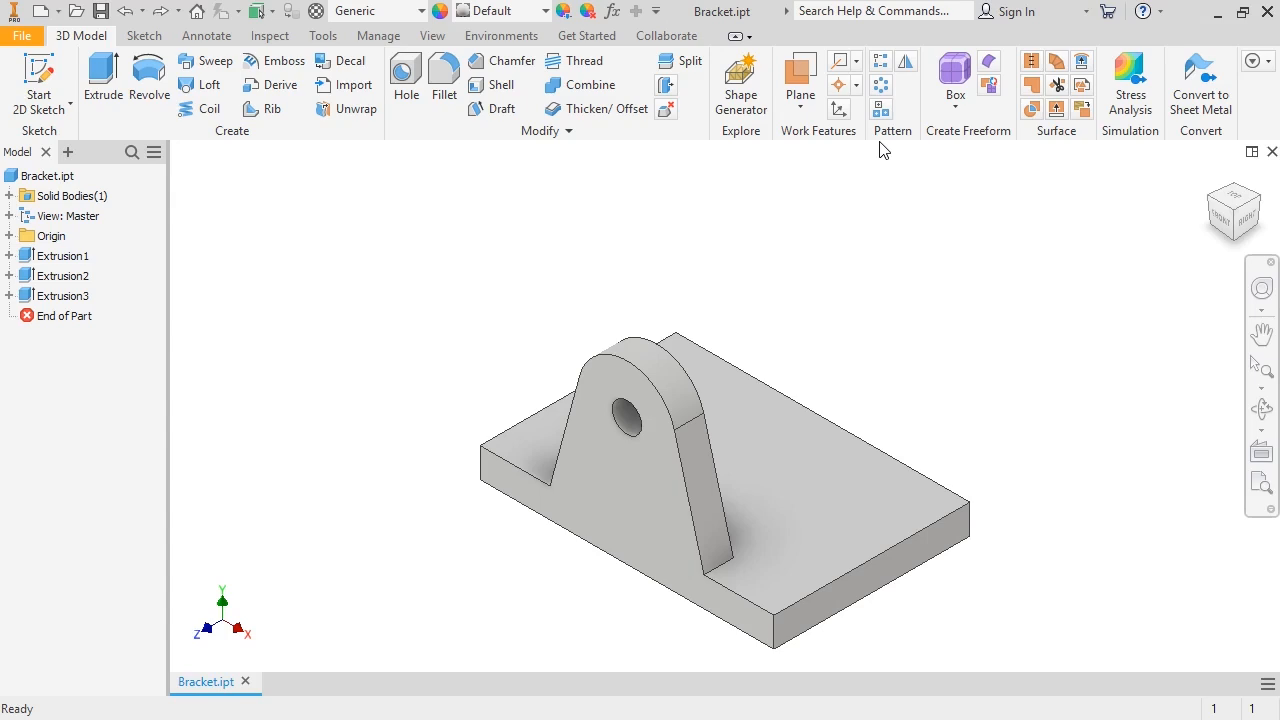
Mirror the upright (Extrusion2) and its hole (Extrusion3) about the XY plane.
left_click(905, 62)
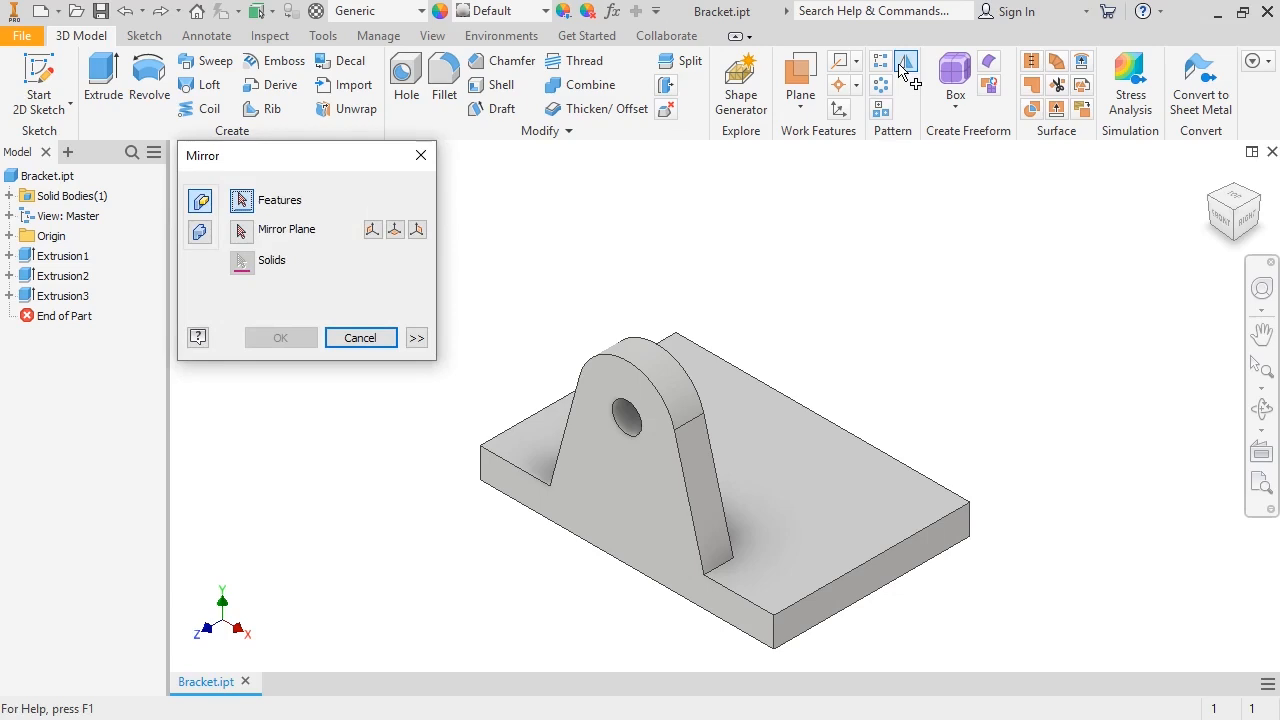
left_click(241, 232)
left_click(9, 236)
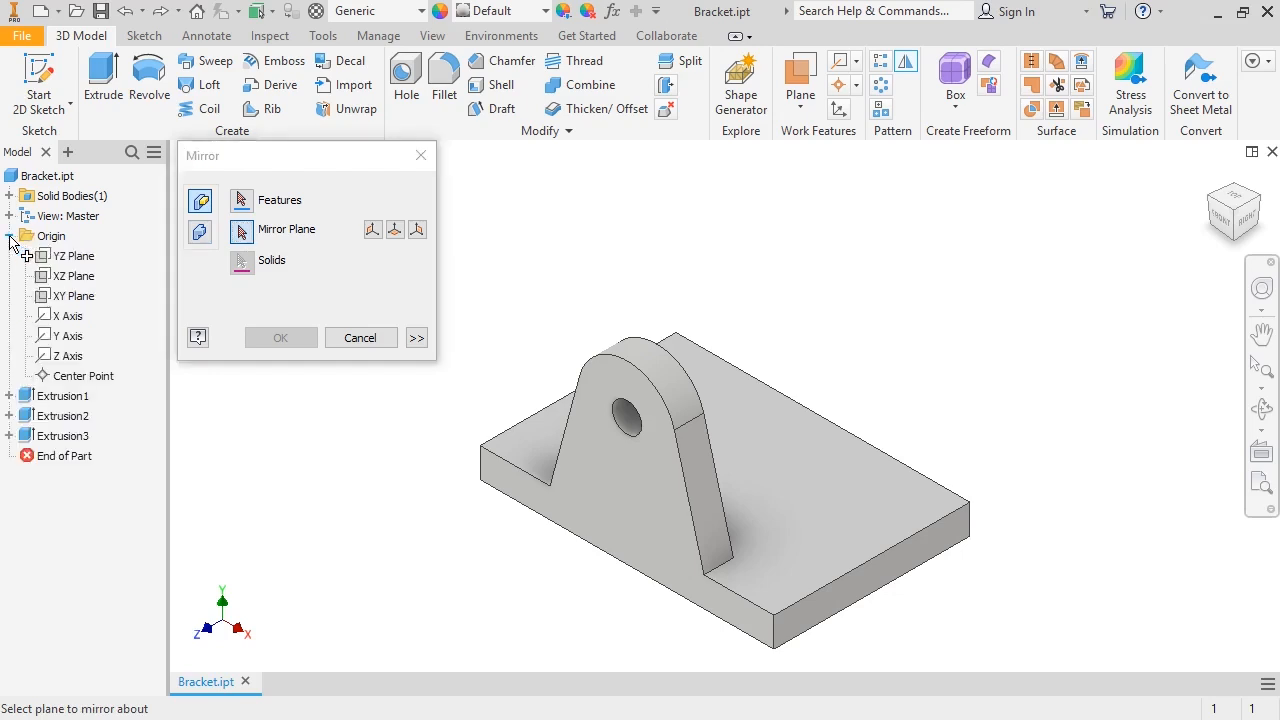
left_click(44, 302)
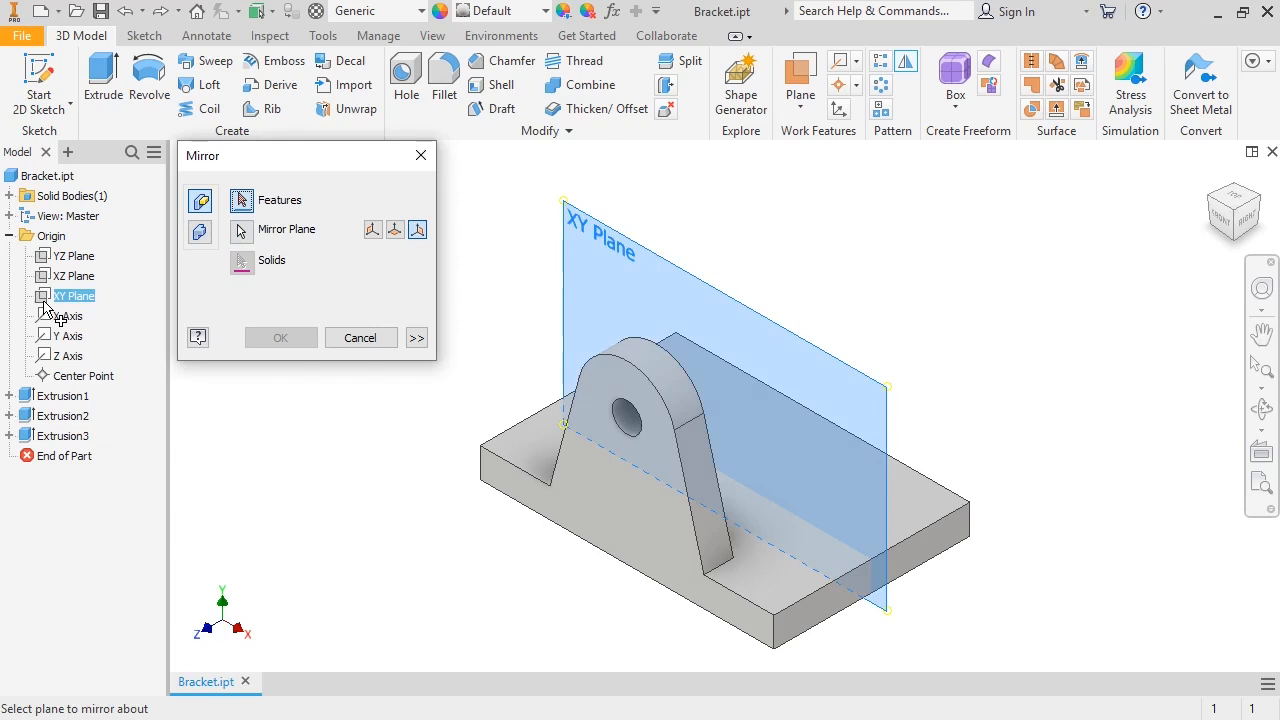
left_click(52, 416)
left_click(46, 436)
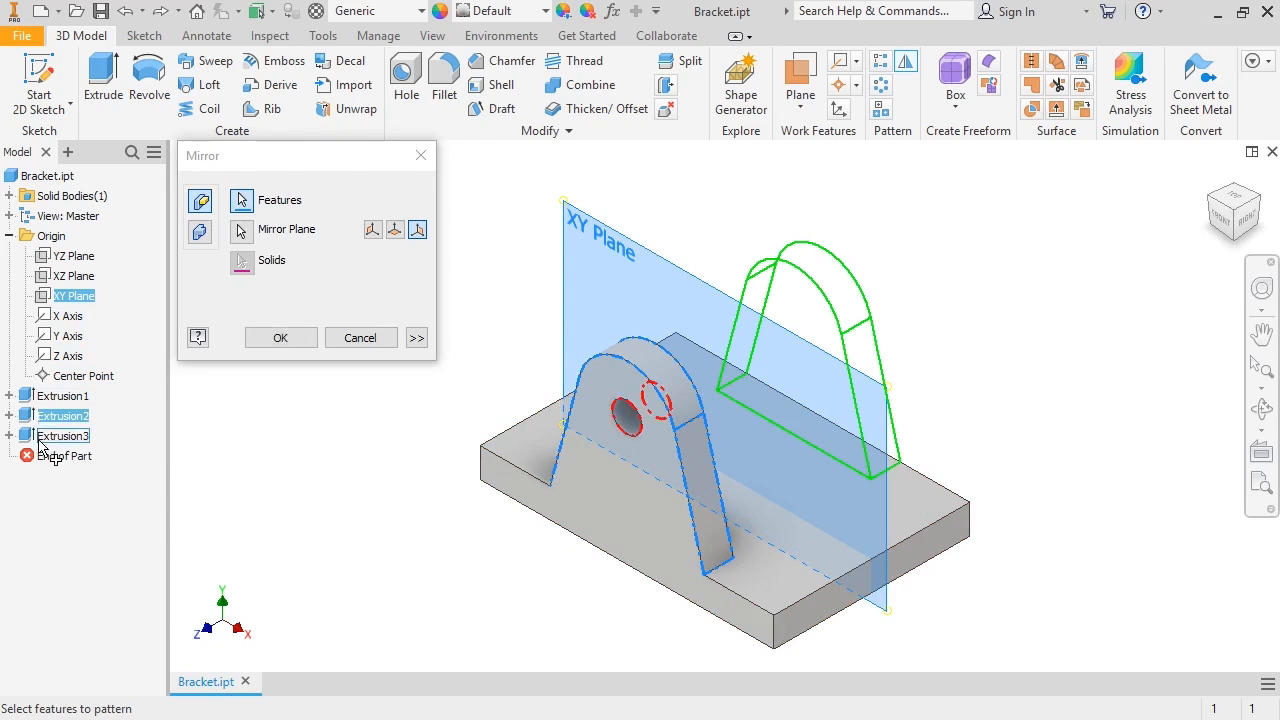
left_click(39, 442)
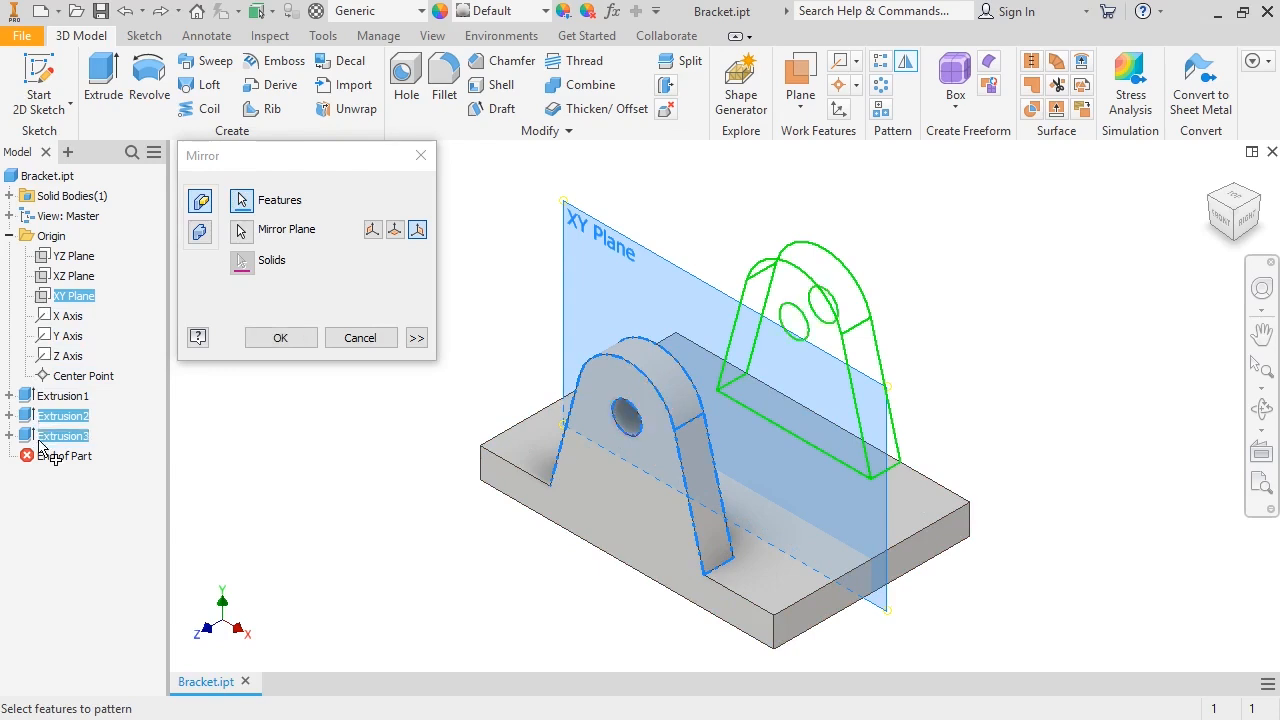
left_click(280, 338)
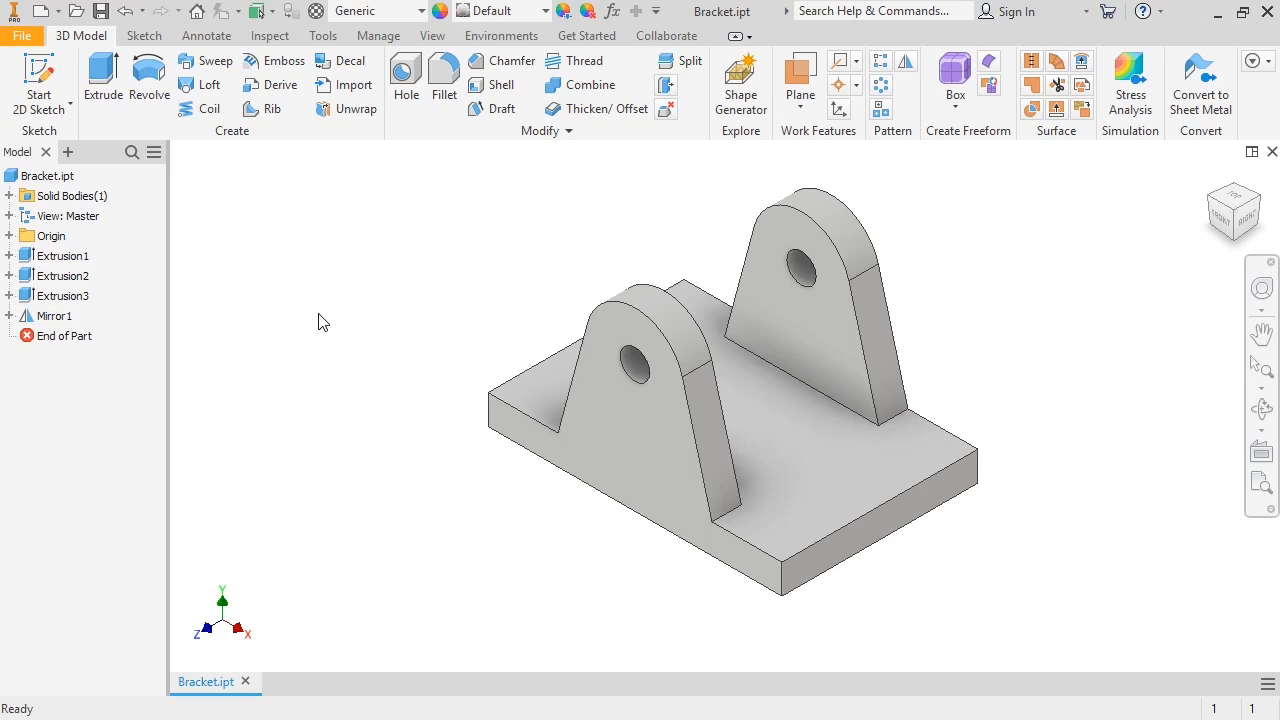
Start a hole on the front upright's face and dimension its center 25 mm above the base plate's upper edge.
left_click(406, 96)
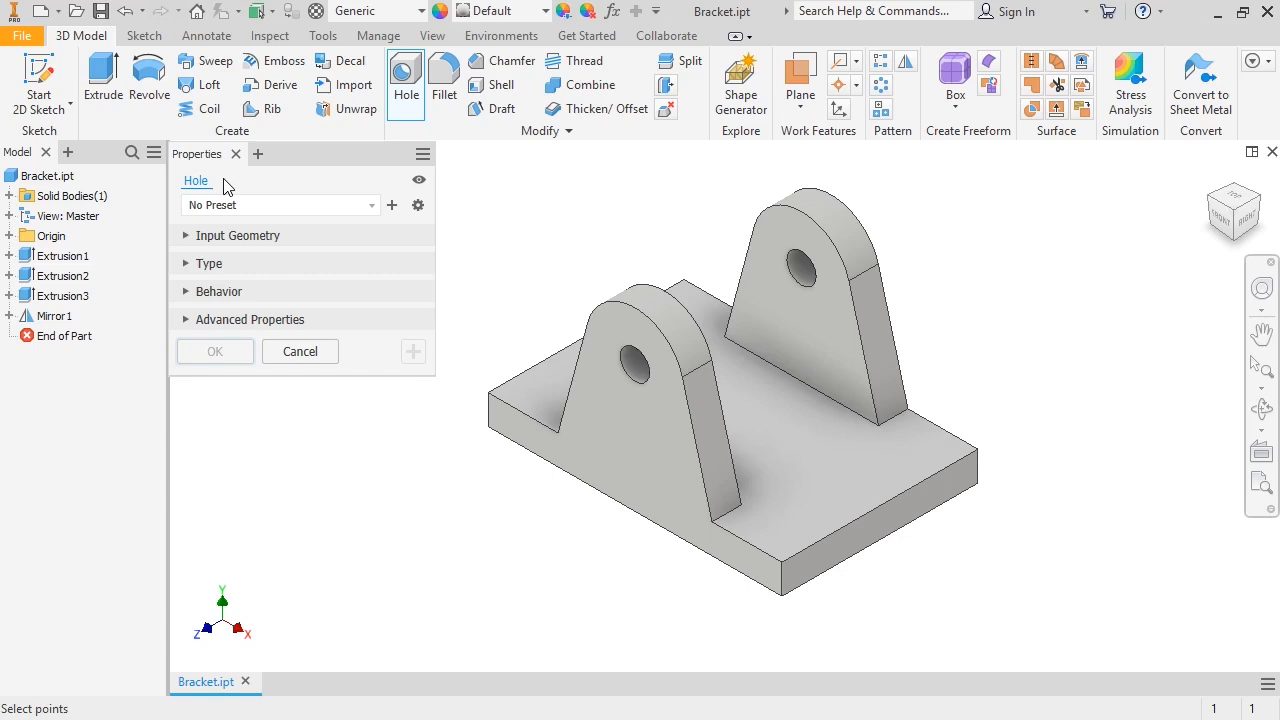
left_click(191, 237)
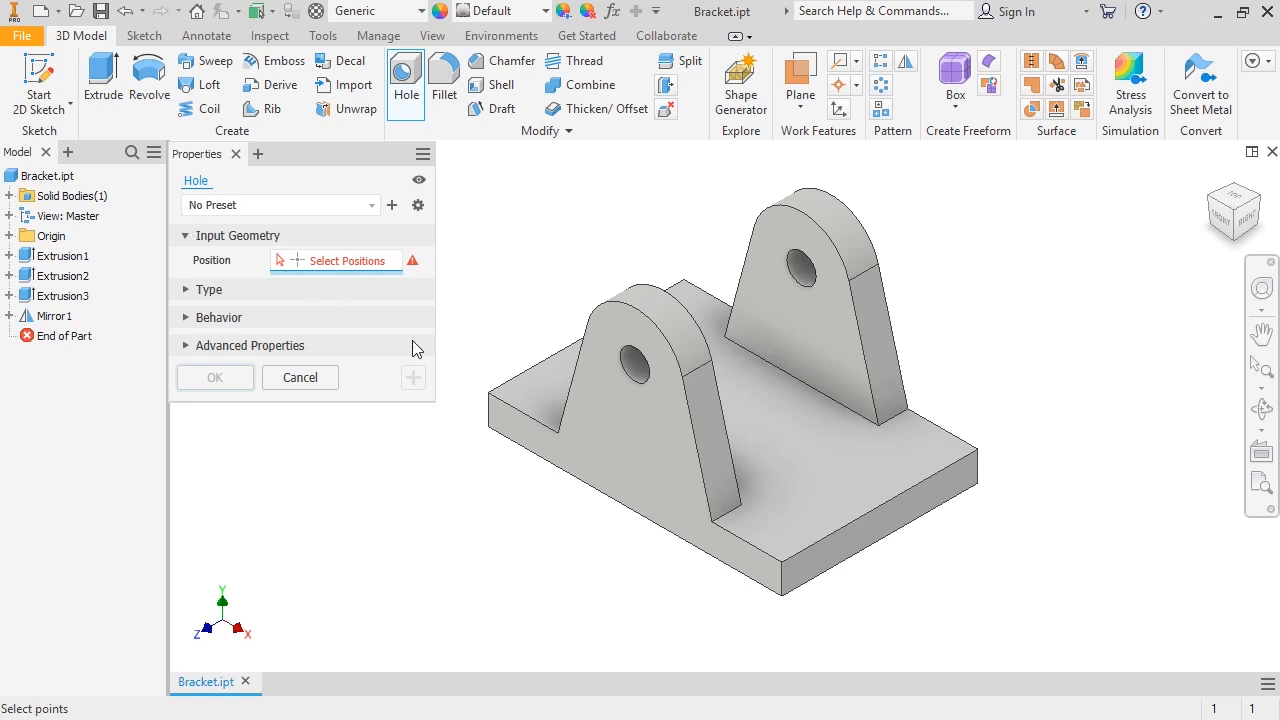
left_click(620, 418)
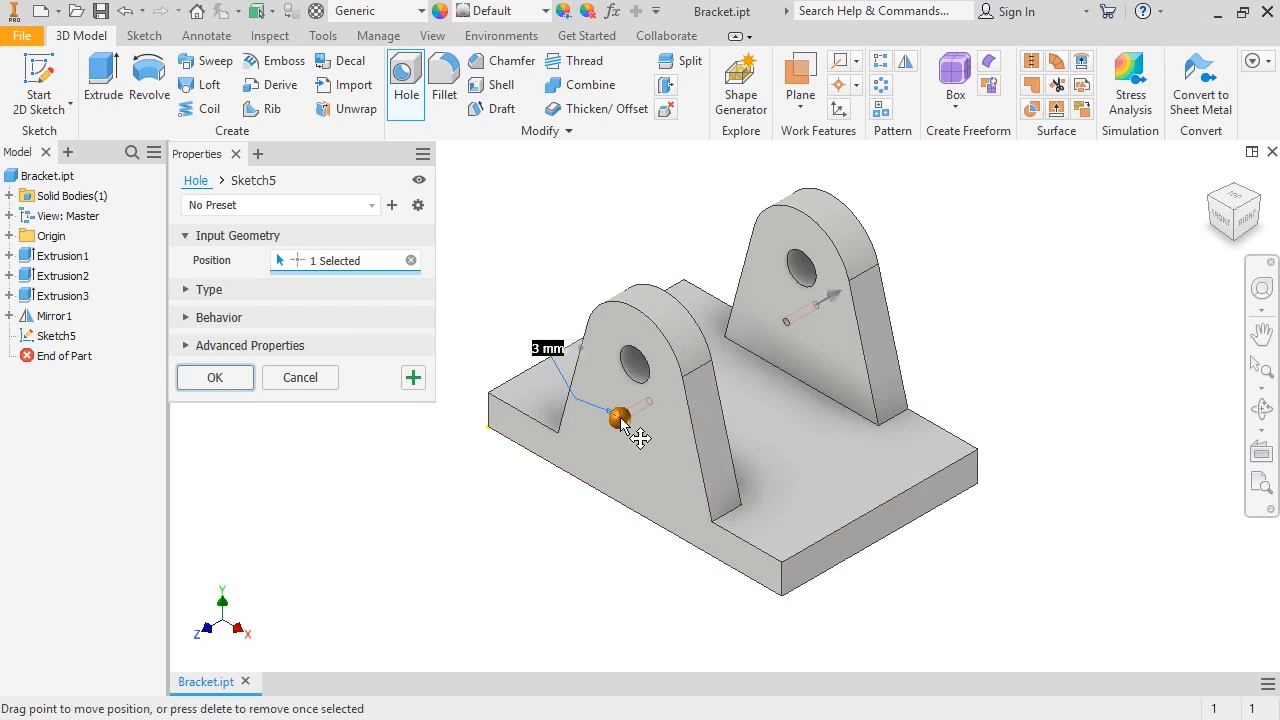
mouse_move(620, 418)
left_mouse_down()
mouse_move(654, 423)
mouse_move(614, 429)
mouse_move(612, 414)
mouse_move(629, 417)
left_mouse_up()
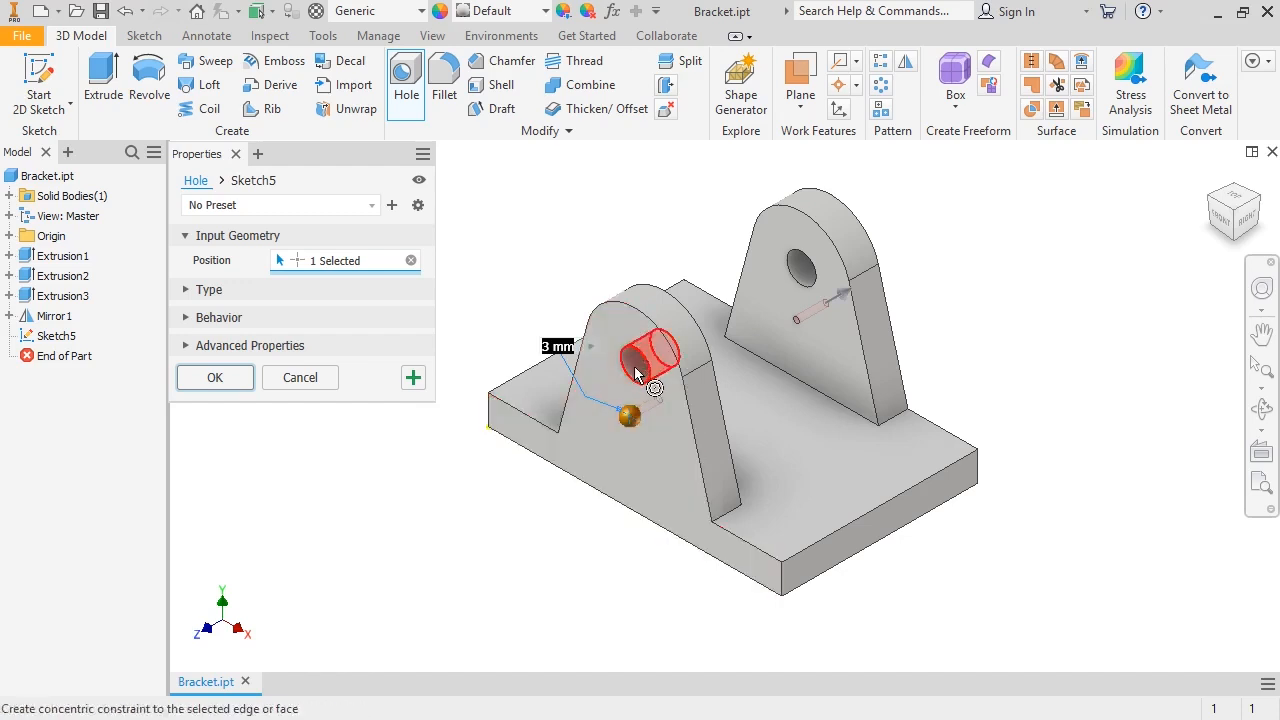
left_click(540, 428)
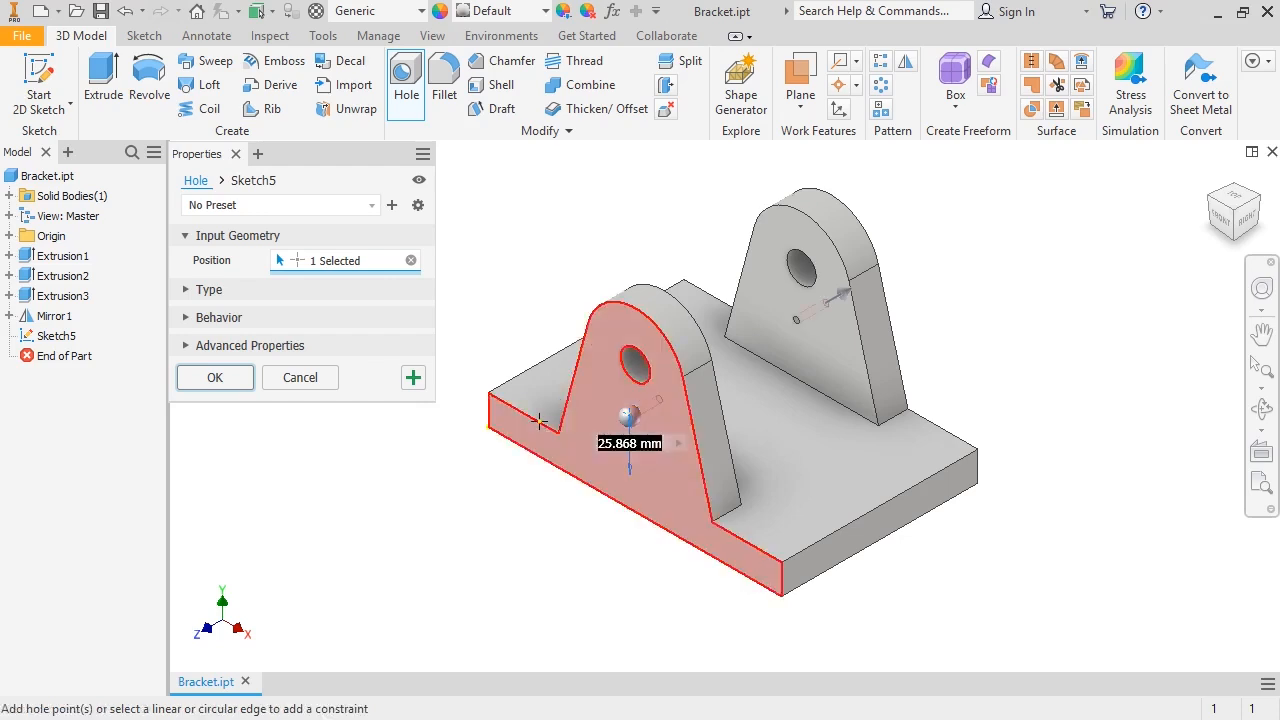
type("25")
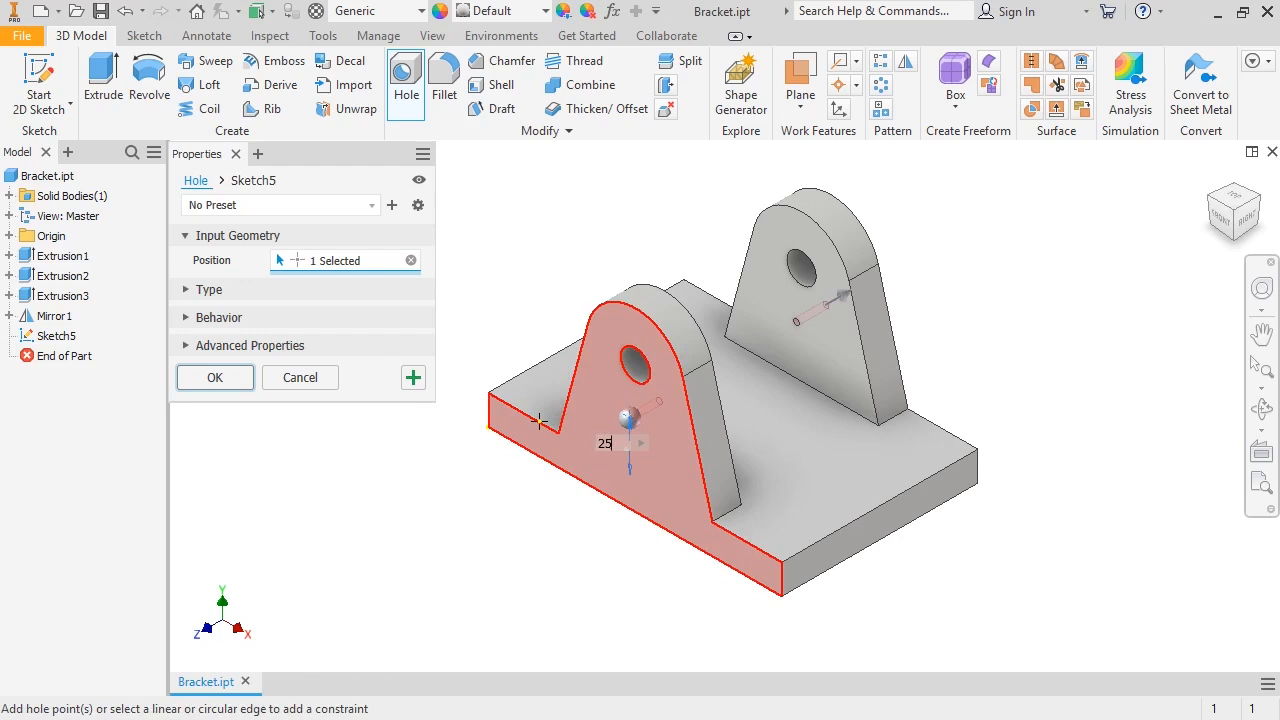
key("Return")
Dimension the hole center 30 mm from the upright's right slanted edge.
mouse_move(633, 428)
left_mouse_down()
mouse_move(598, 408)
mouse_move(679, 437)
mouse_move(633, 432)
left_mouse_up()
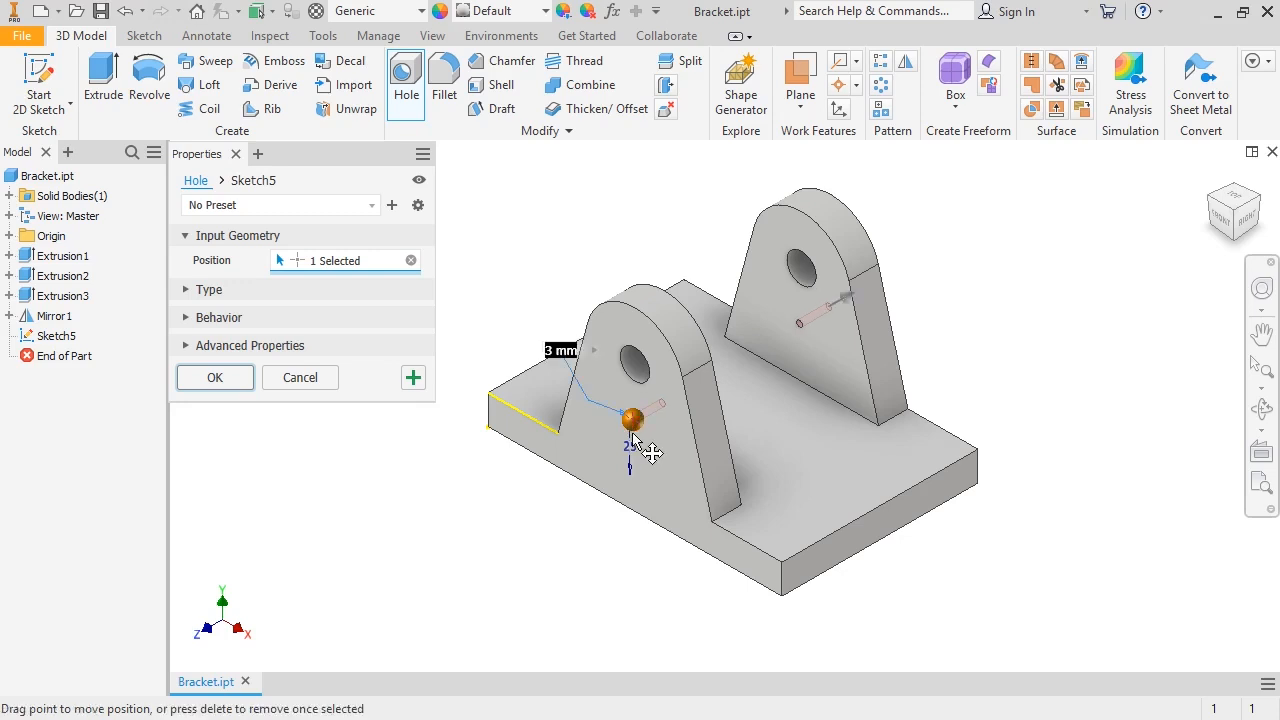
left_click(692, 432)
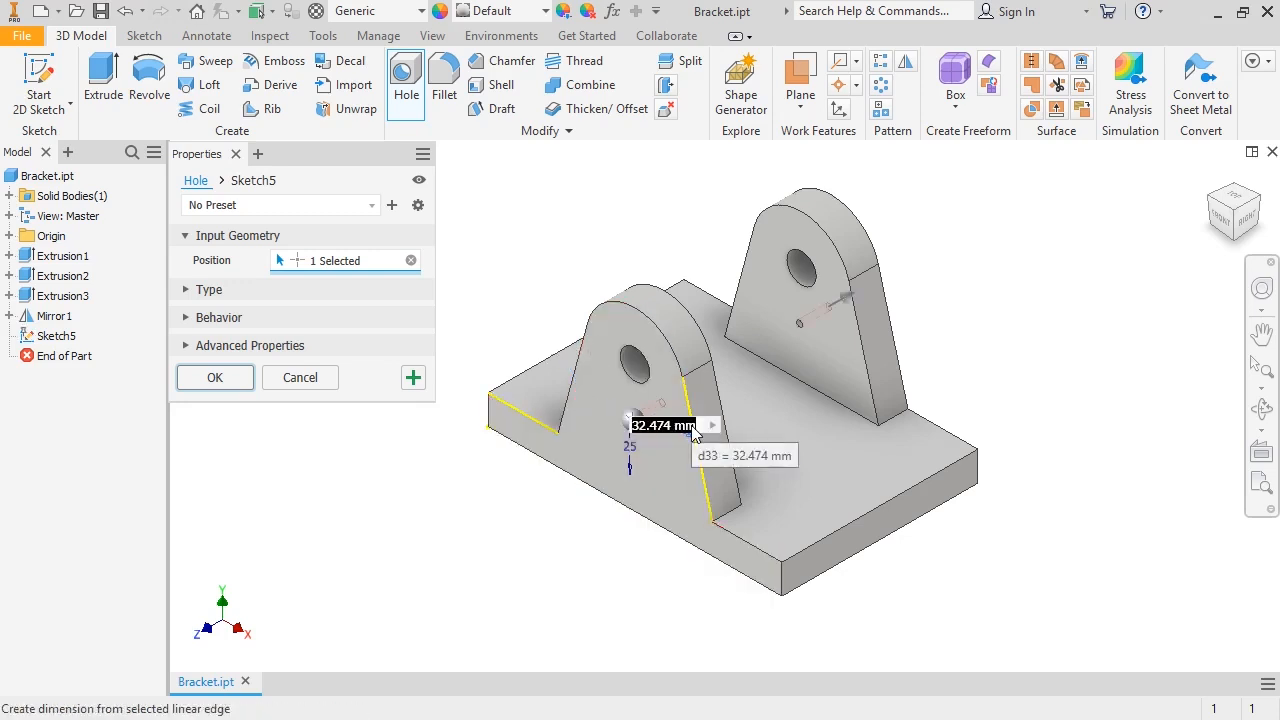
type("30")
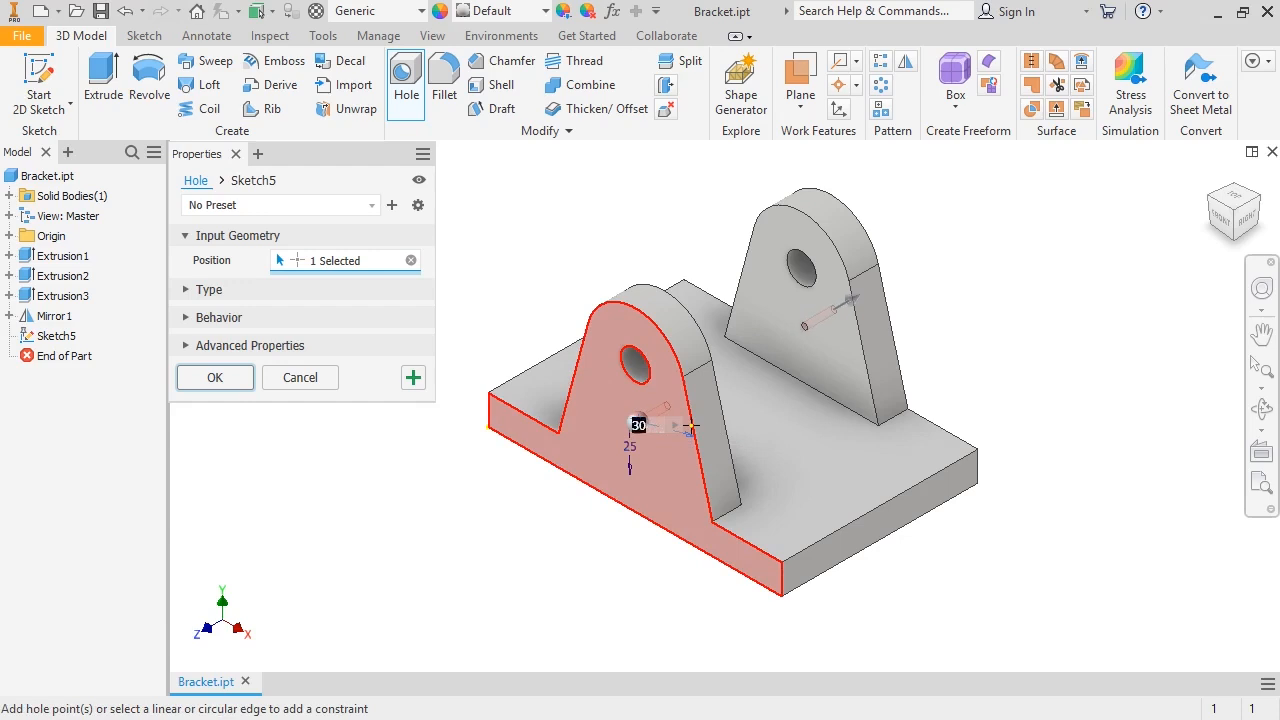
key("Return")
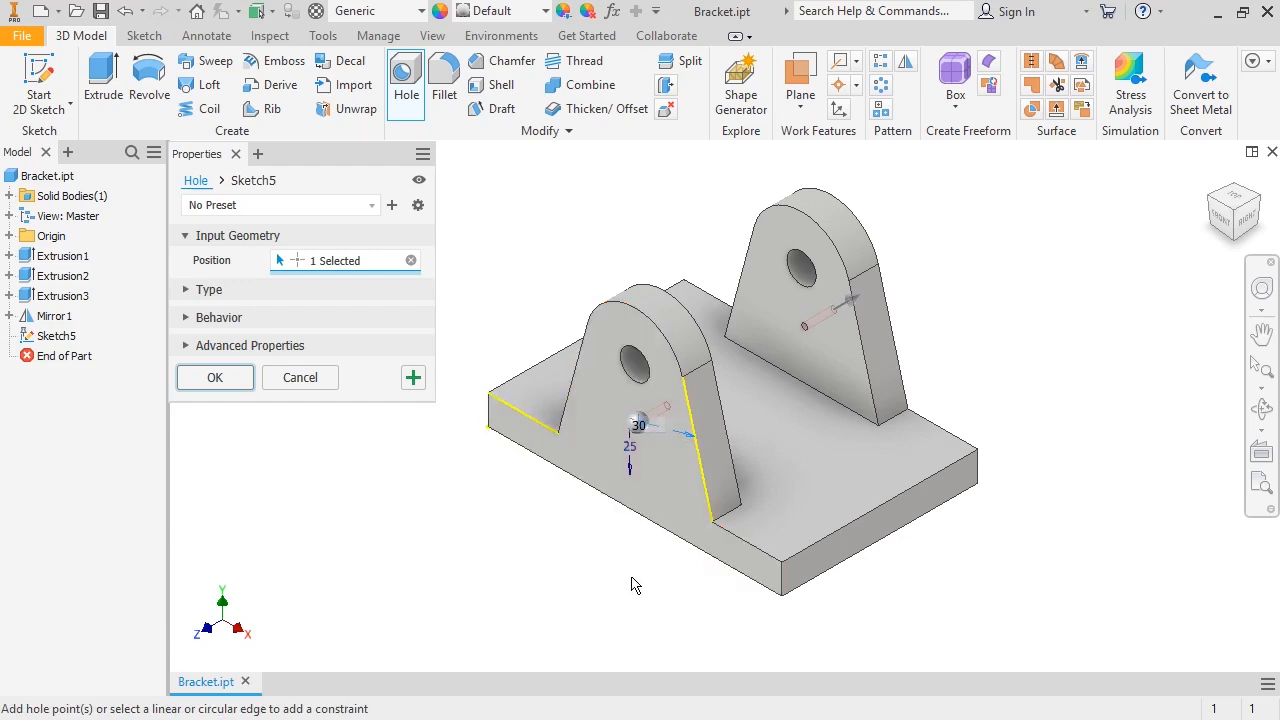
Try two more hole positions on the front upright's face and clear all selected positions.
left_click(595, 415)
left_click(632, 395)
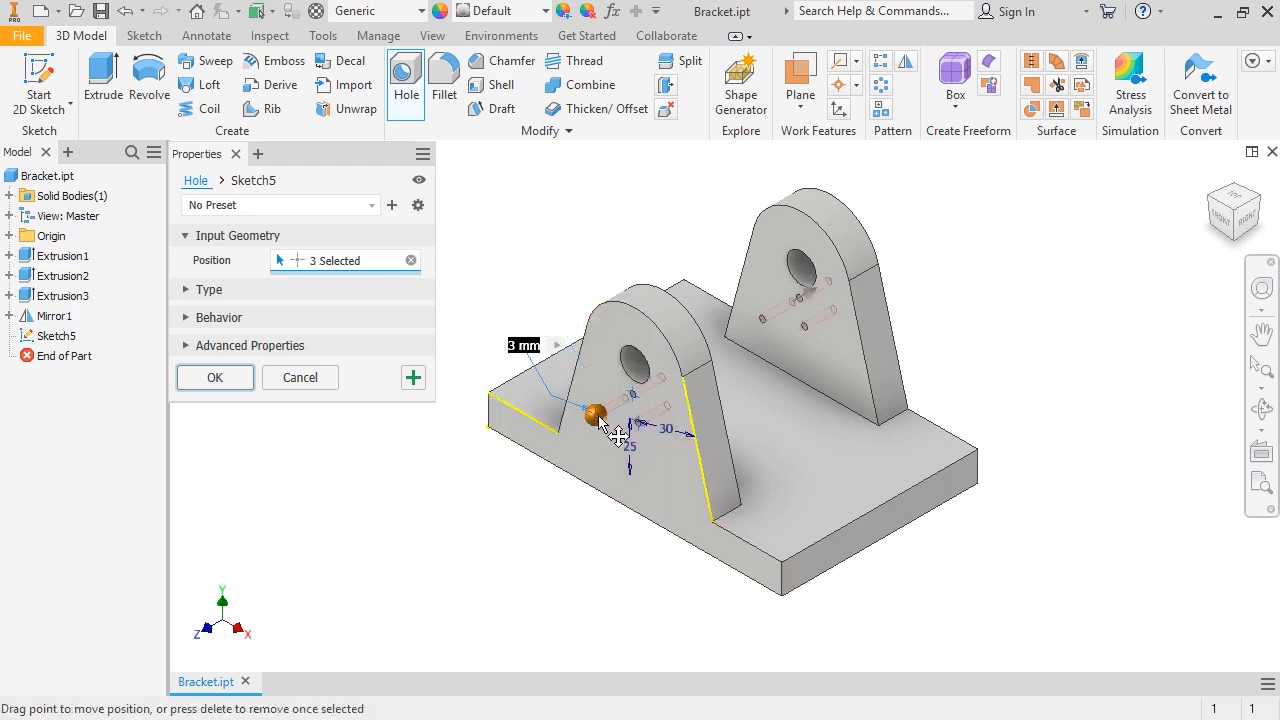
mouse_move(598, 418)
left_mouse_down()
mouse_move(595, 390)
mouse_move(598, 419)
left_mouse_up()
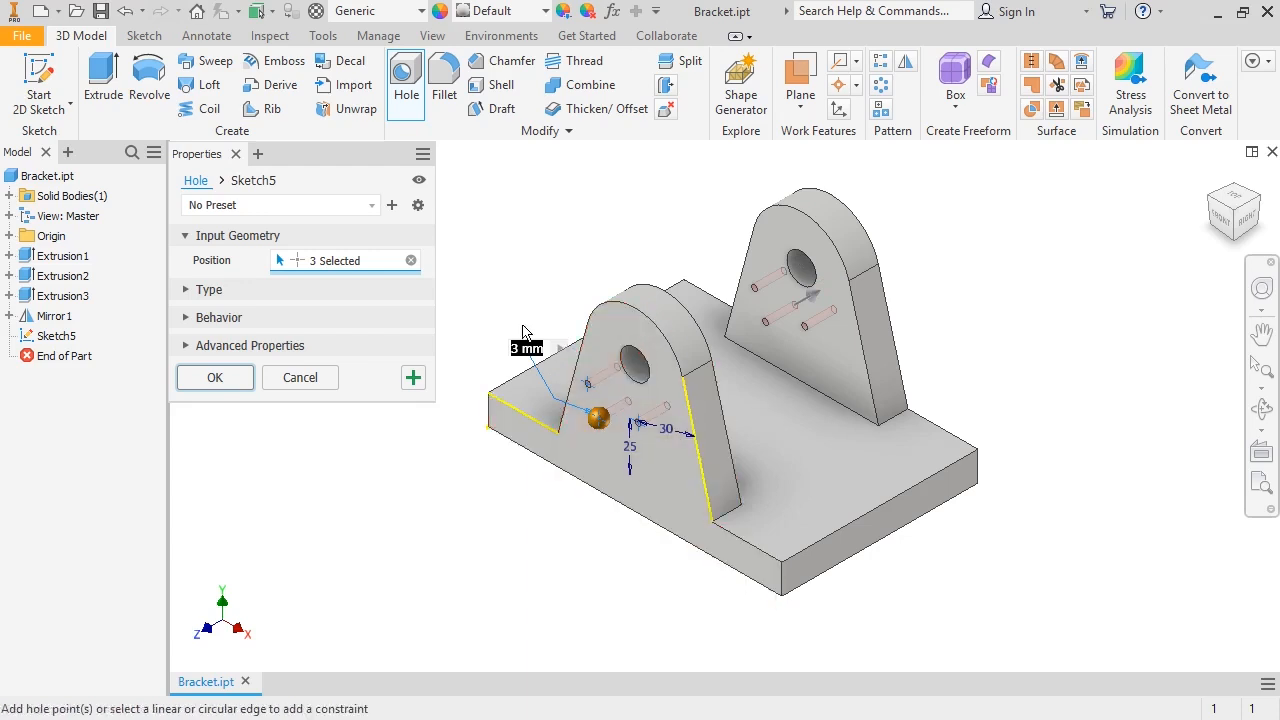
left_click(411, 260)
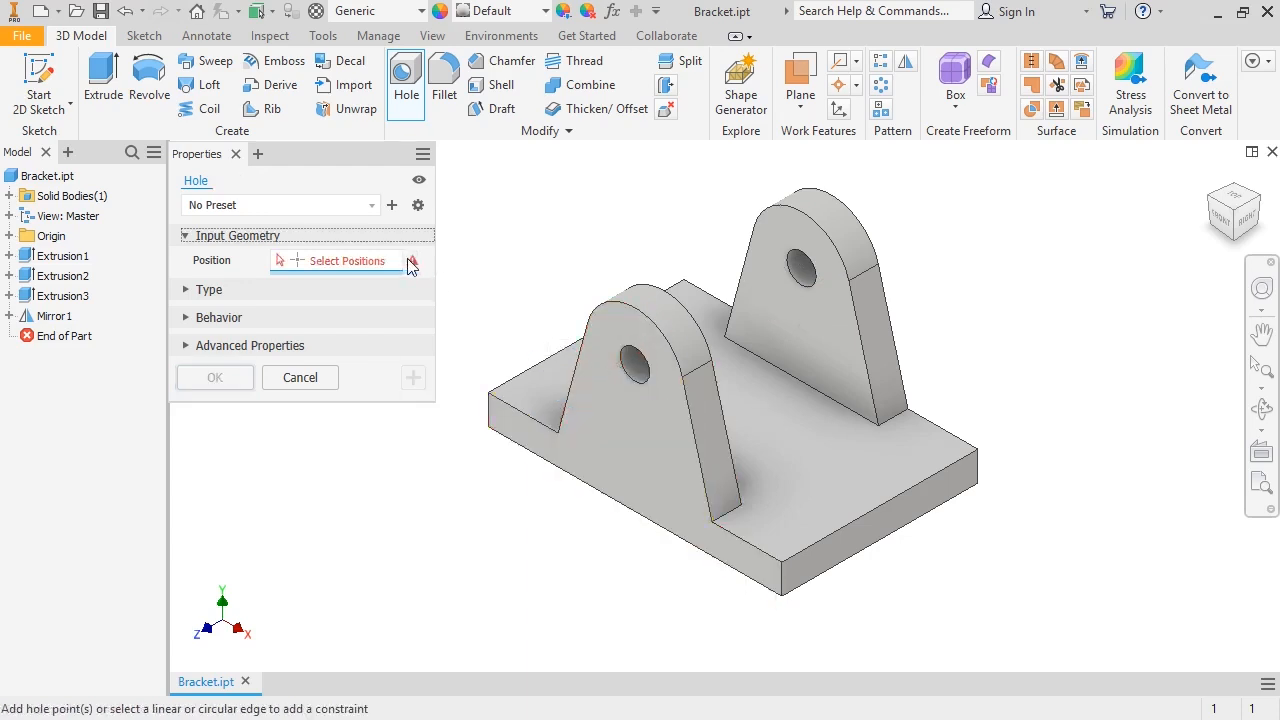
Place a hole position on the base plate's top face near its rear right corner.
left_click(944, 452)
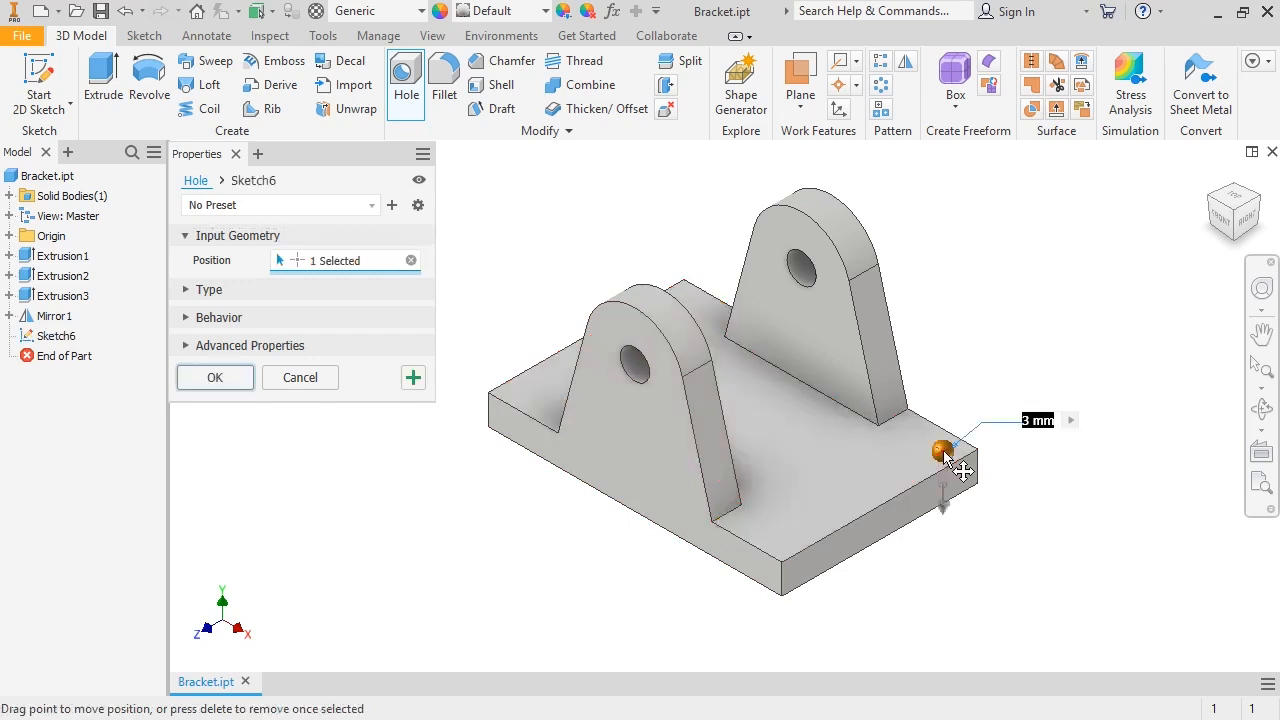
left_click_drag(944, 453, 929, 451)
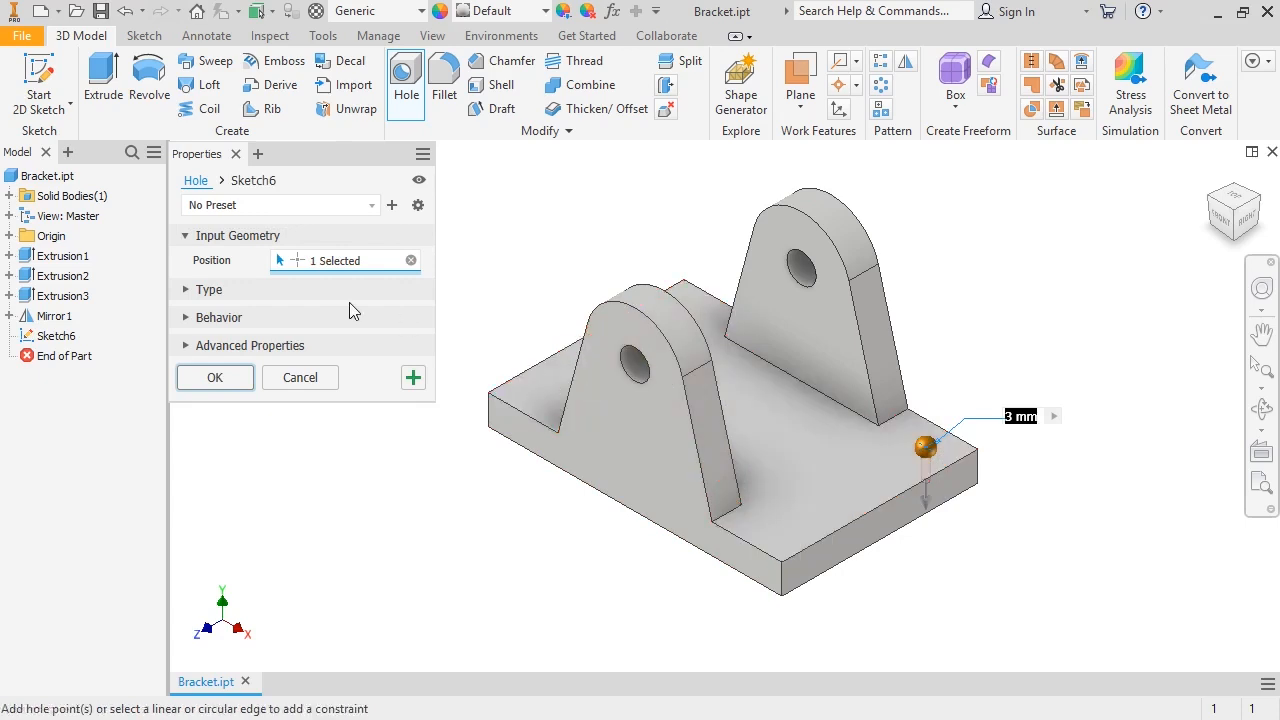
Try the clearance, tapped and taper tapped hole types, along with the spotface and countersink seats.
left_click(216, 291)
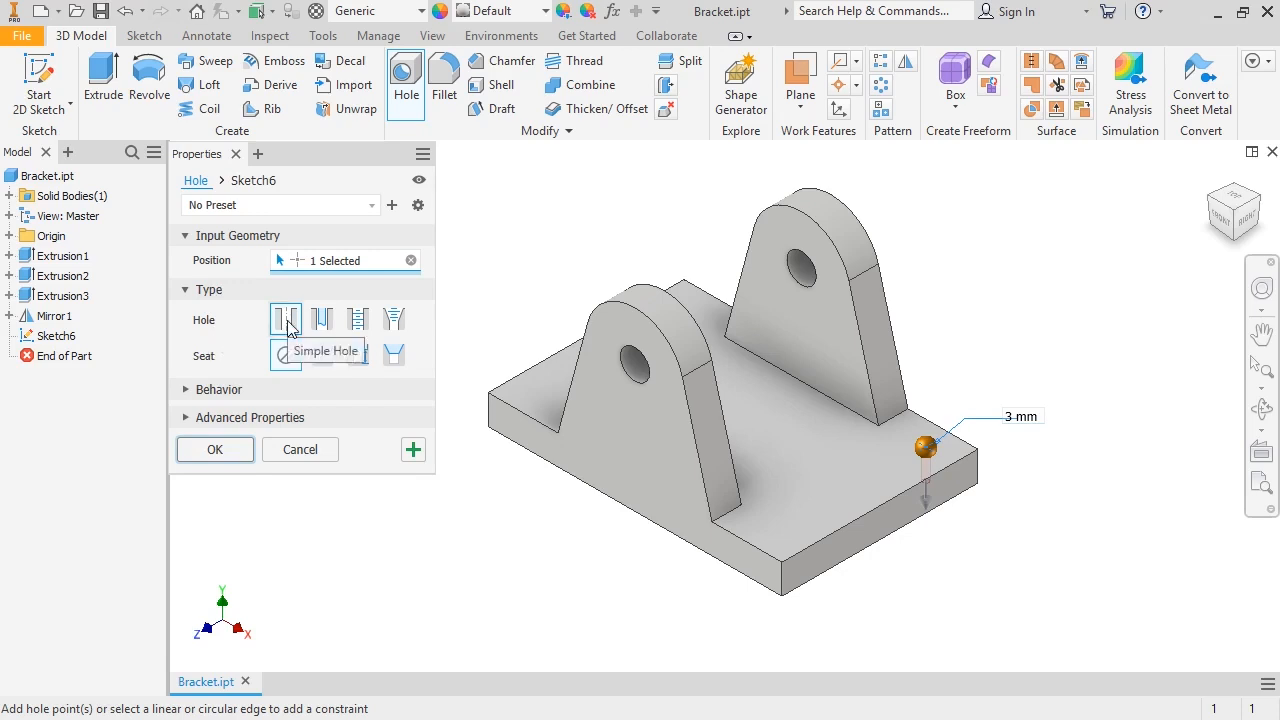
left_click(321, 320)
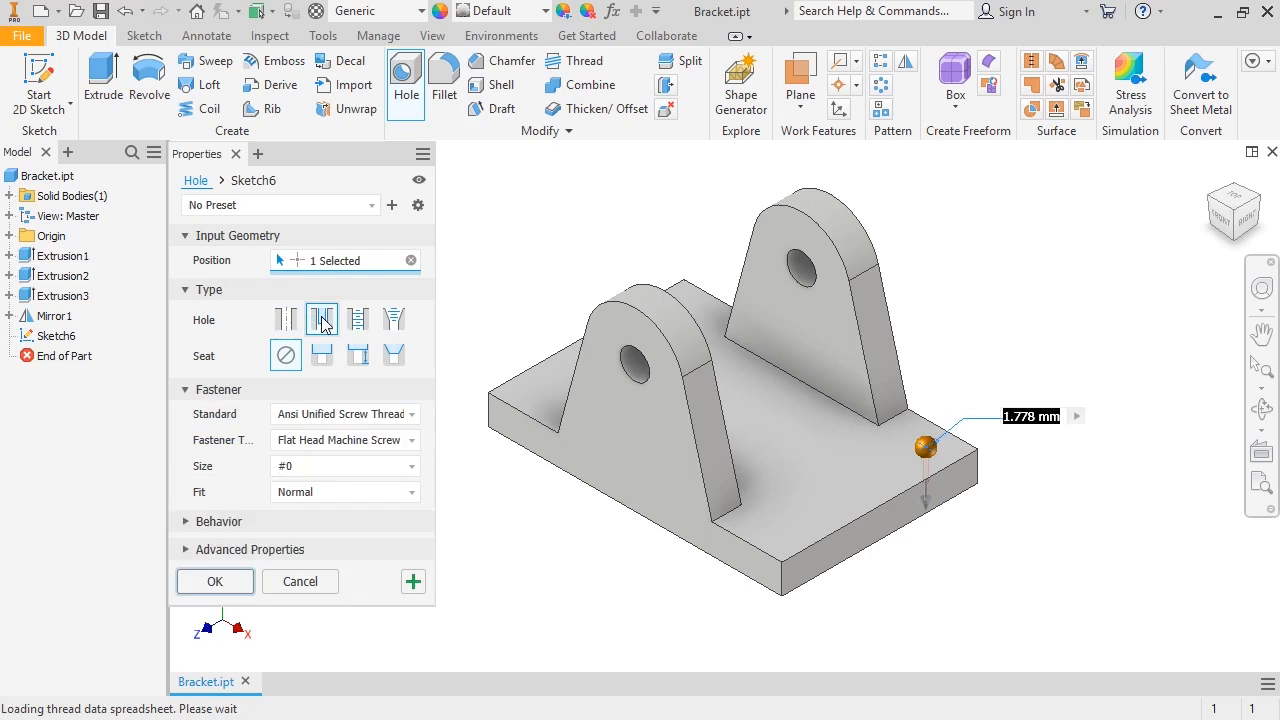
left_click(355, 320)
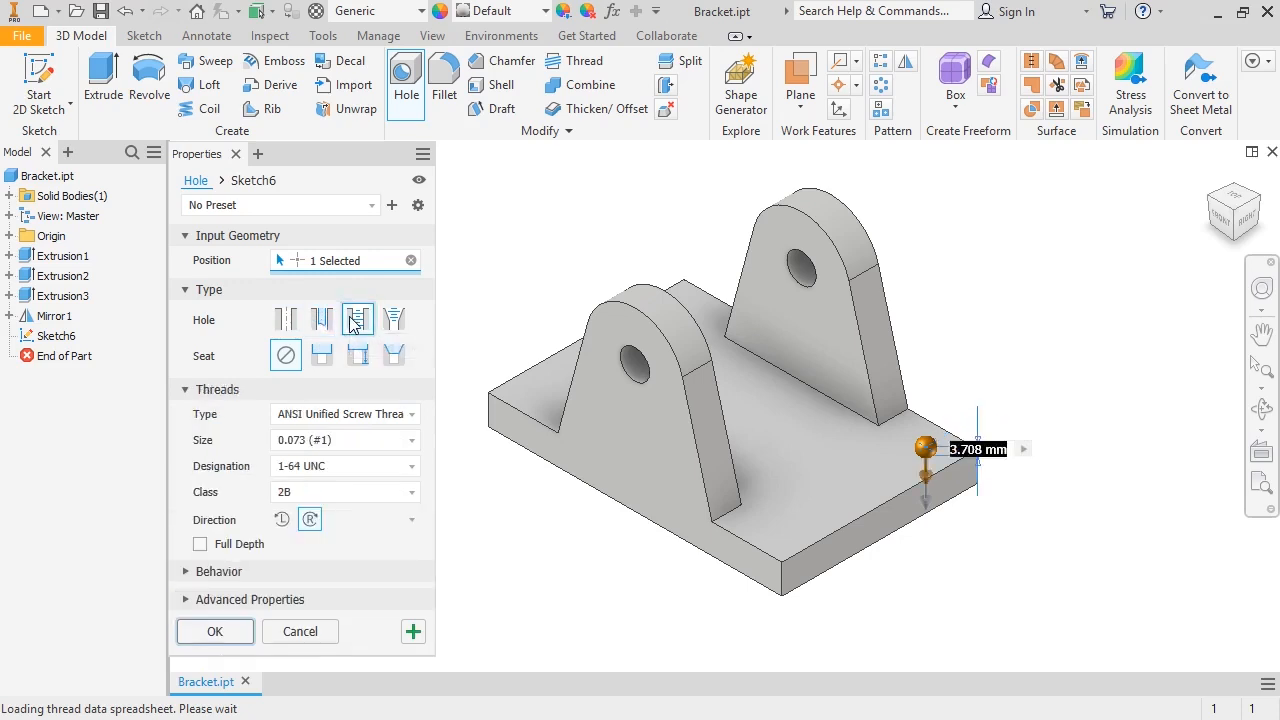
left_click(394, 320)
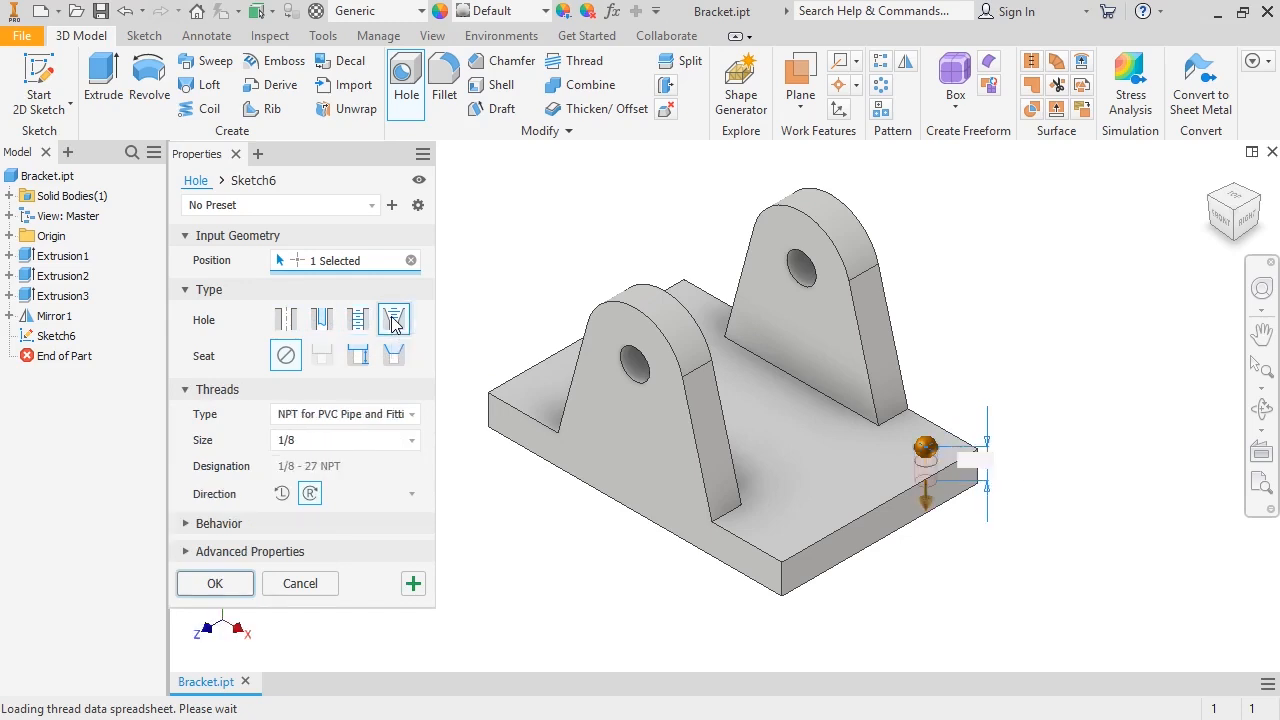
left_click(357, 356)
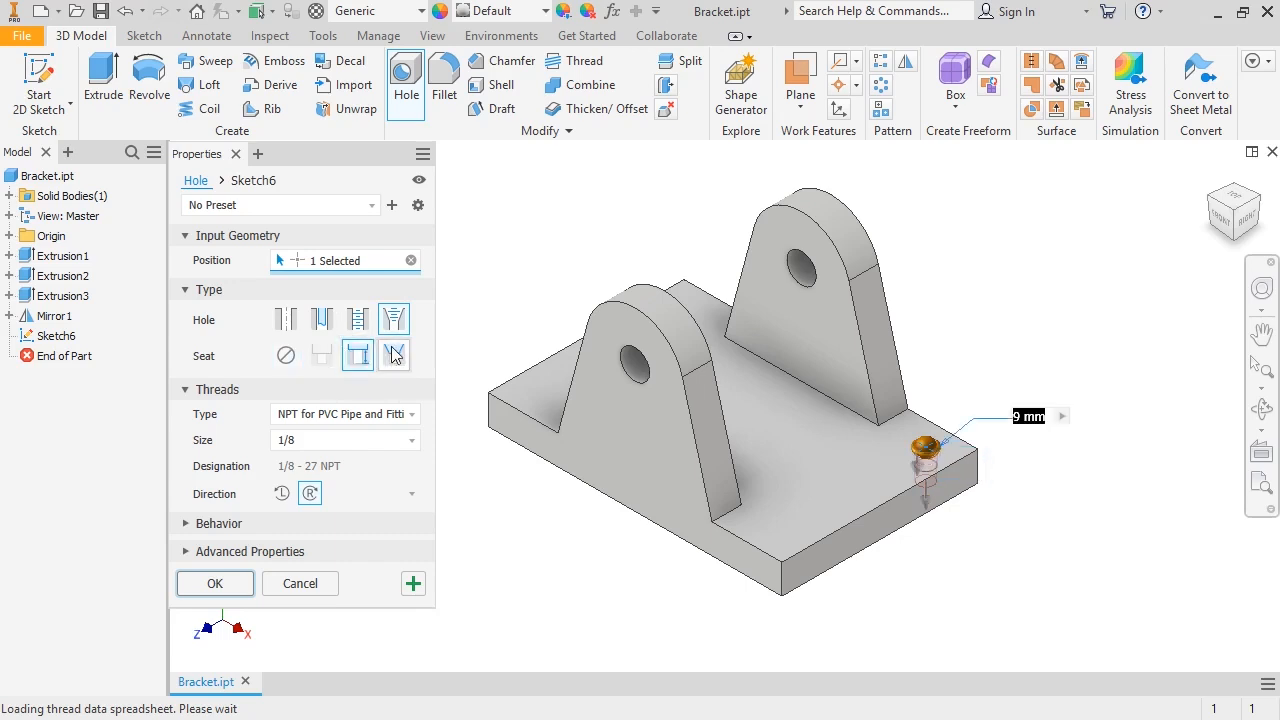
left_click(393, 356)
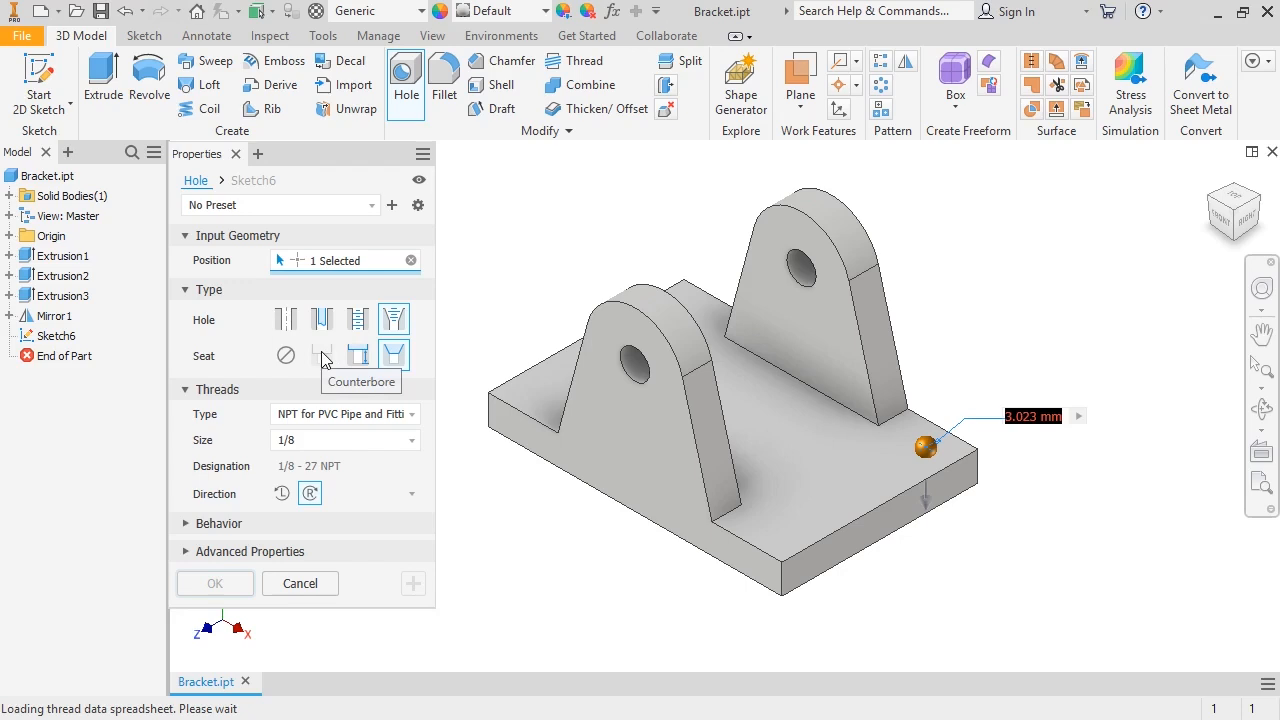
Make the base plate hole a simple hole with a counterbore seat, Through All termination and the default direction.
left_click(285, 319)
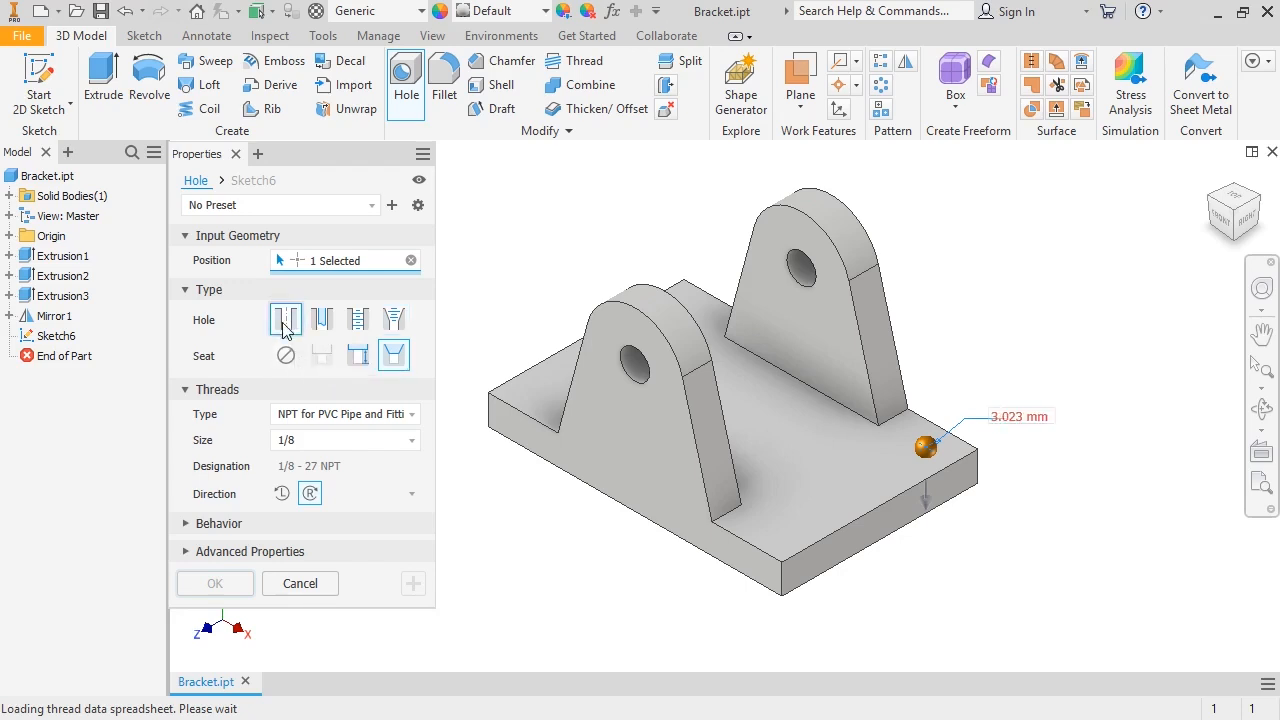
left_click(319, 356)
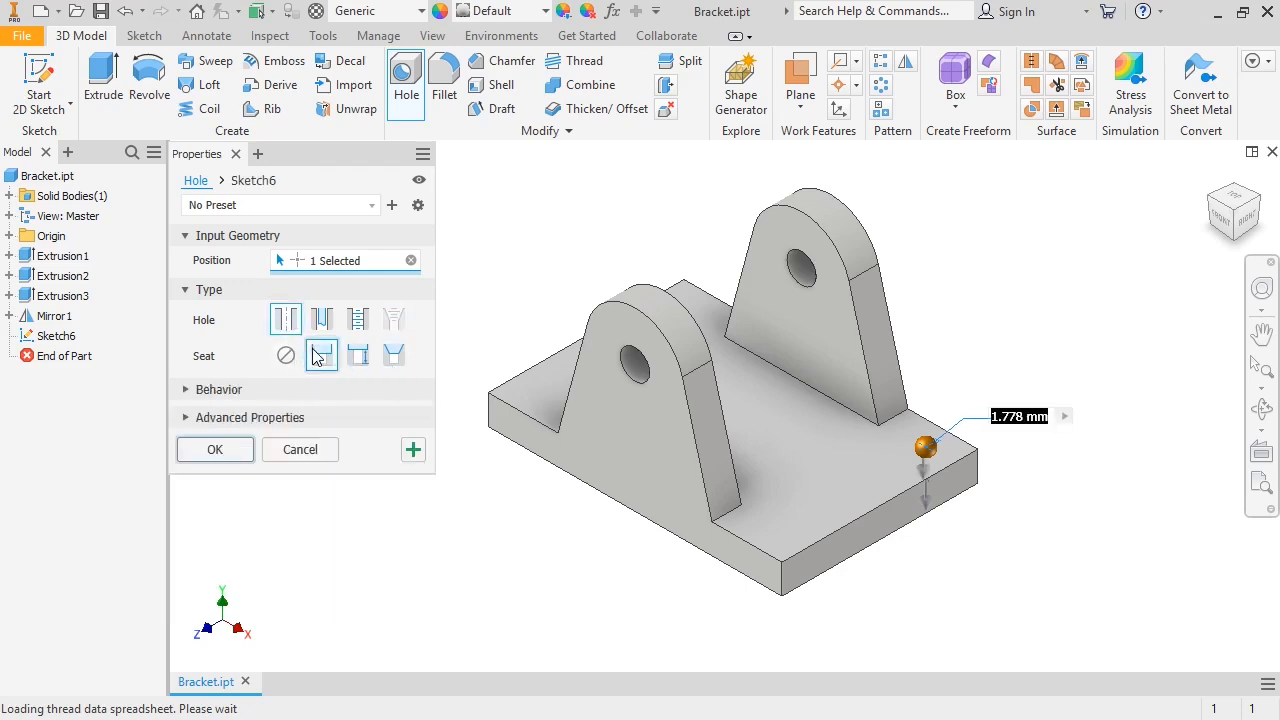
left_click(230, 392)
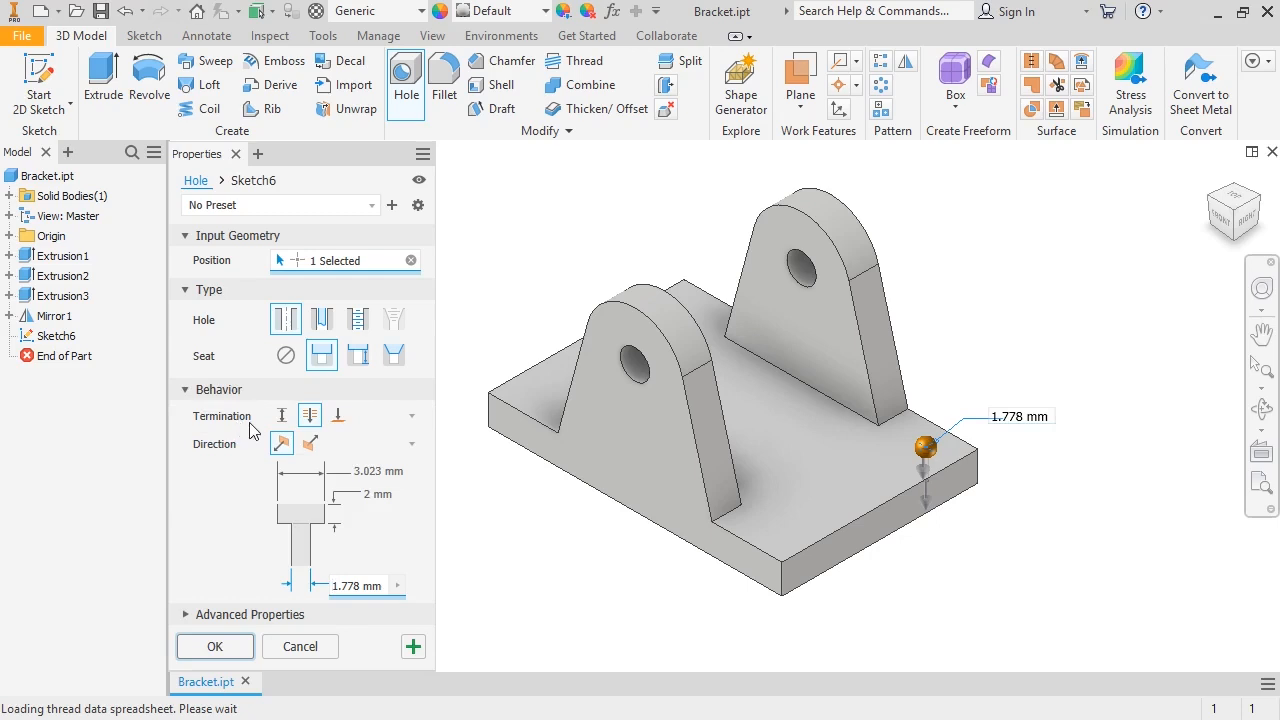
left_click(281, 416)
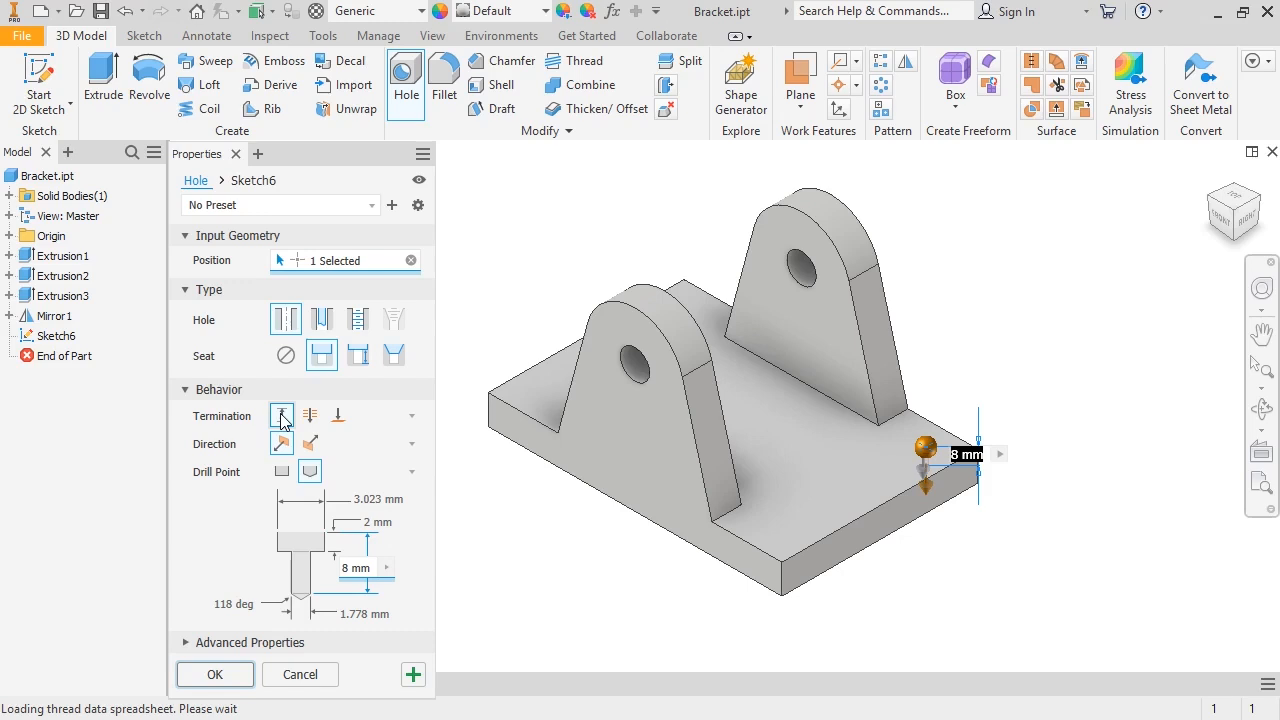
left_click(310, 416)
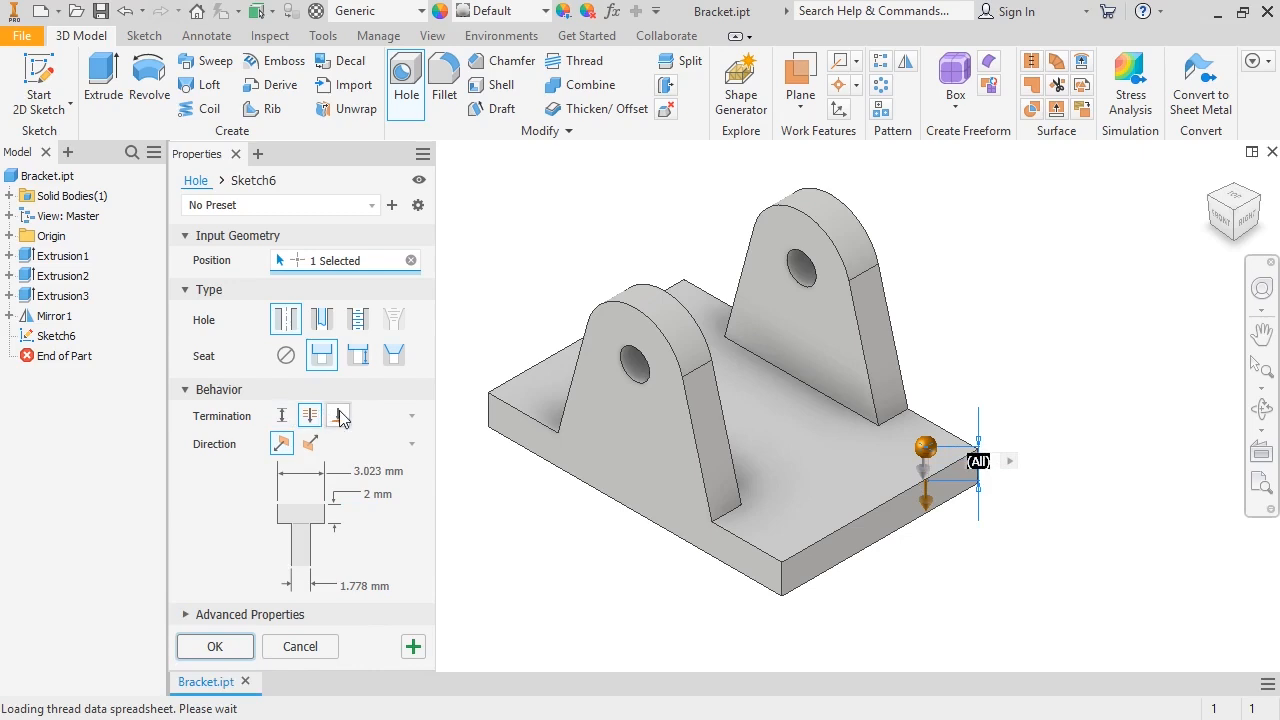
left_click(339, 416)
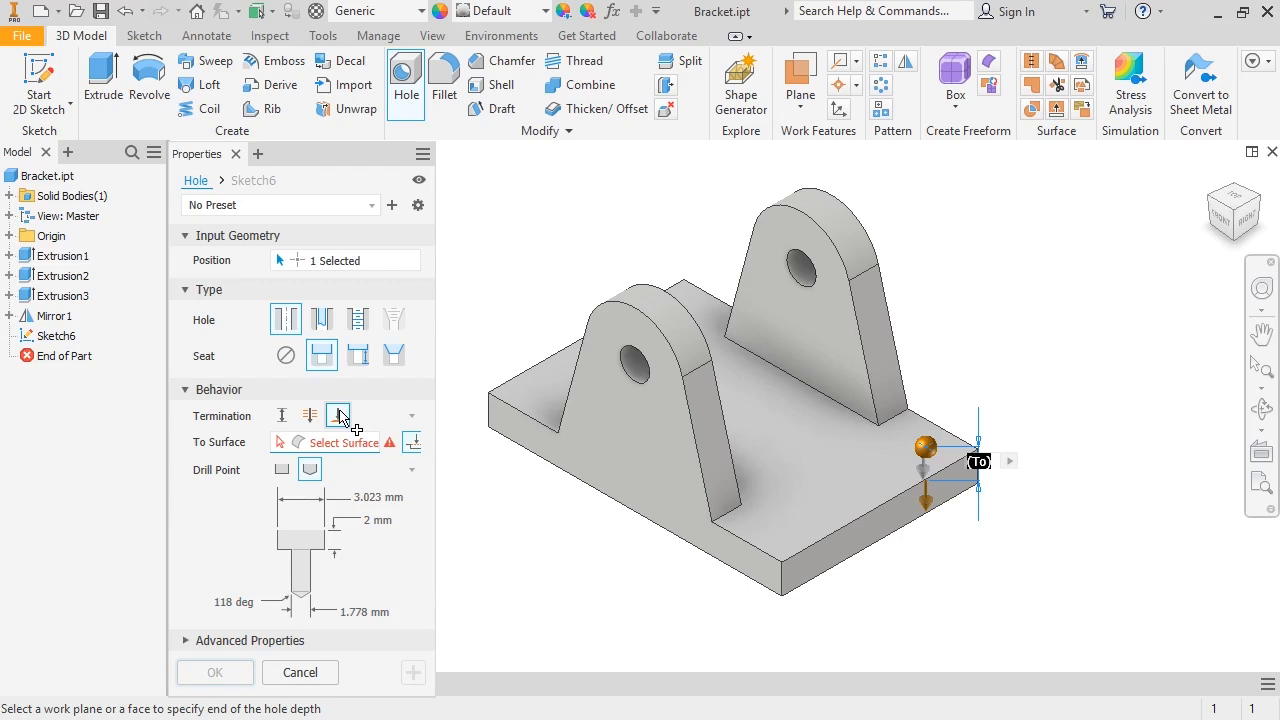
left_click(311, 415)
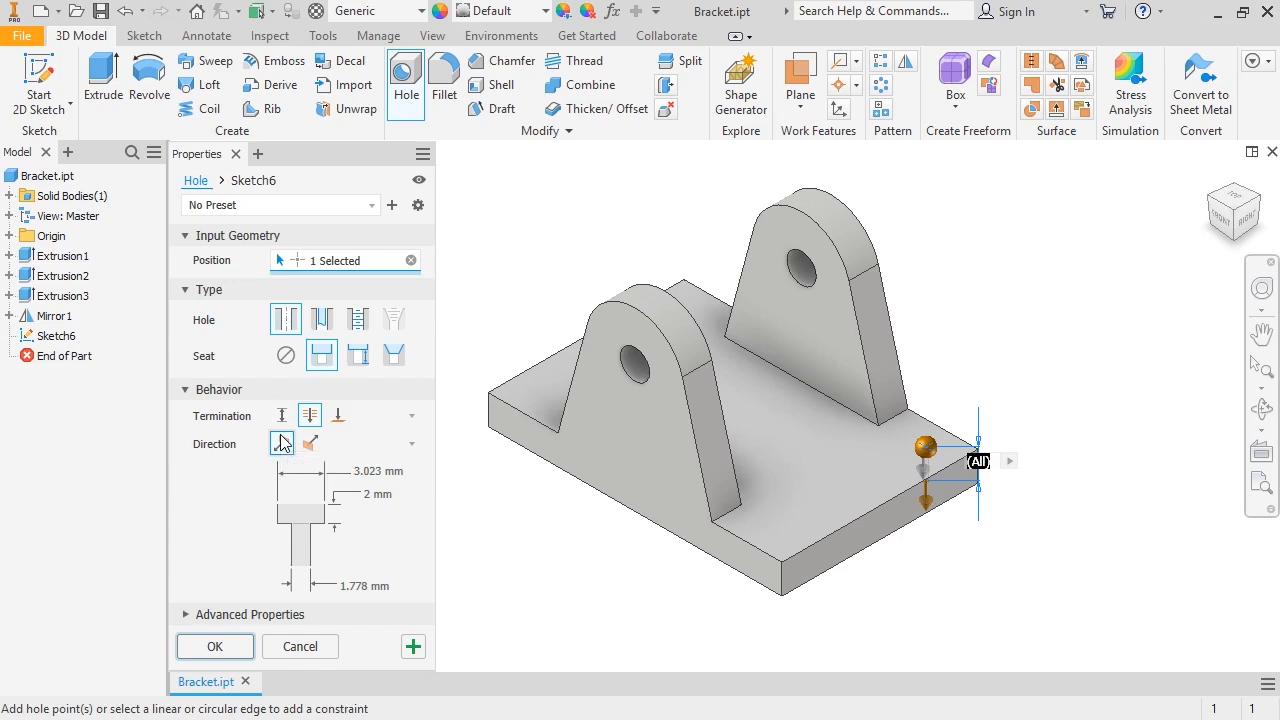
left_click(282, 443)
Set the counterbore diameter to 10 mm and try resizing it in the model preview to 13.75 mm.
left_click(353, 468)
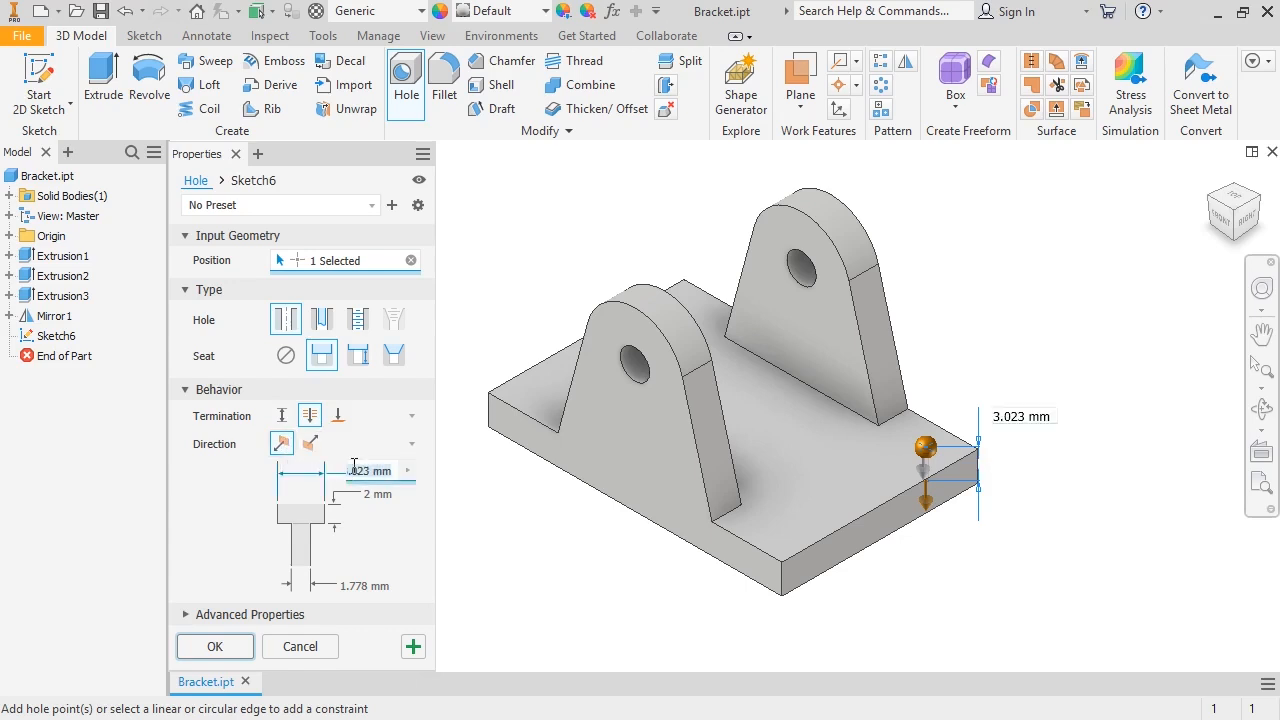
type("10mm")
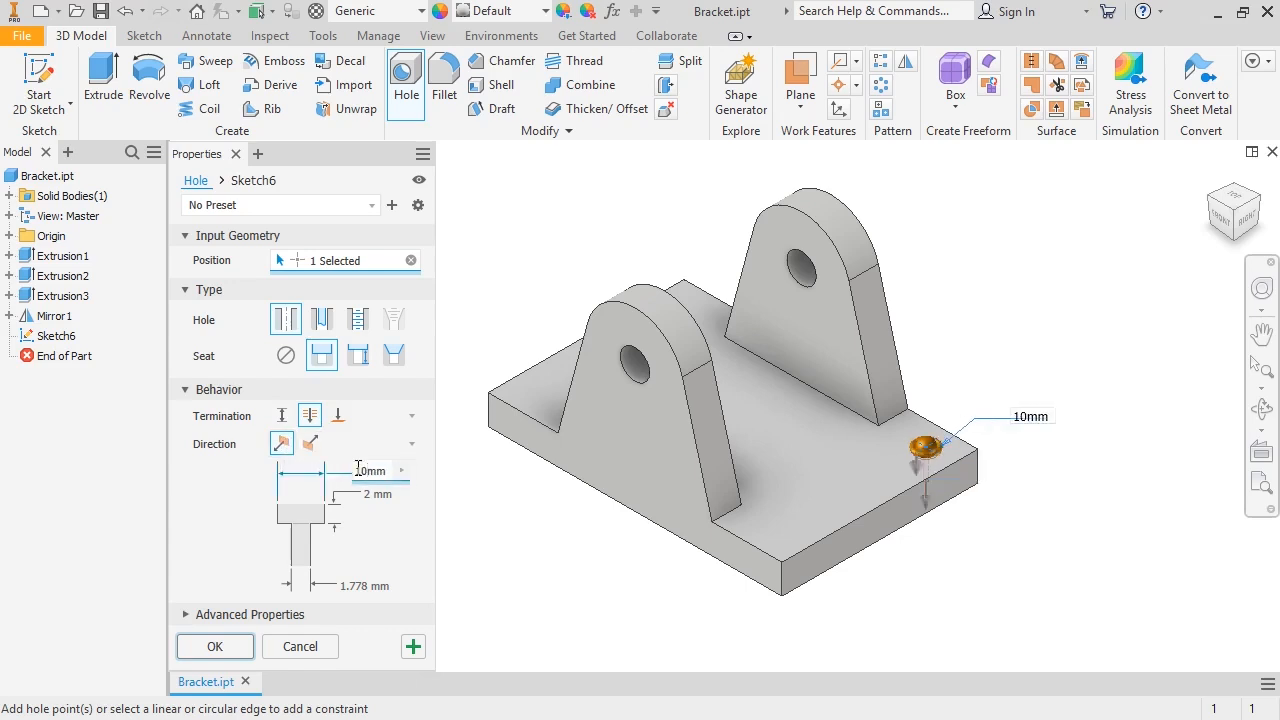
scroll(941, 462, "up", 5)
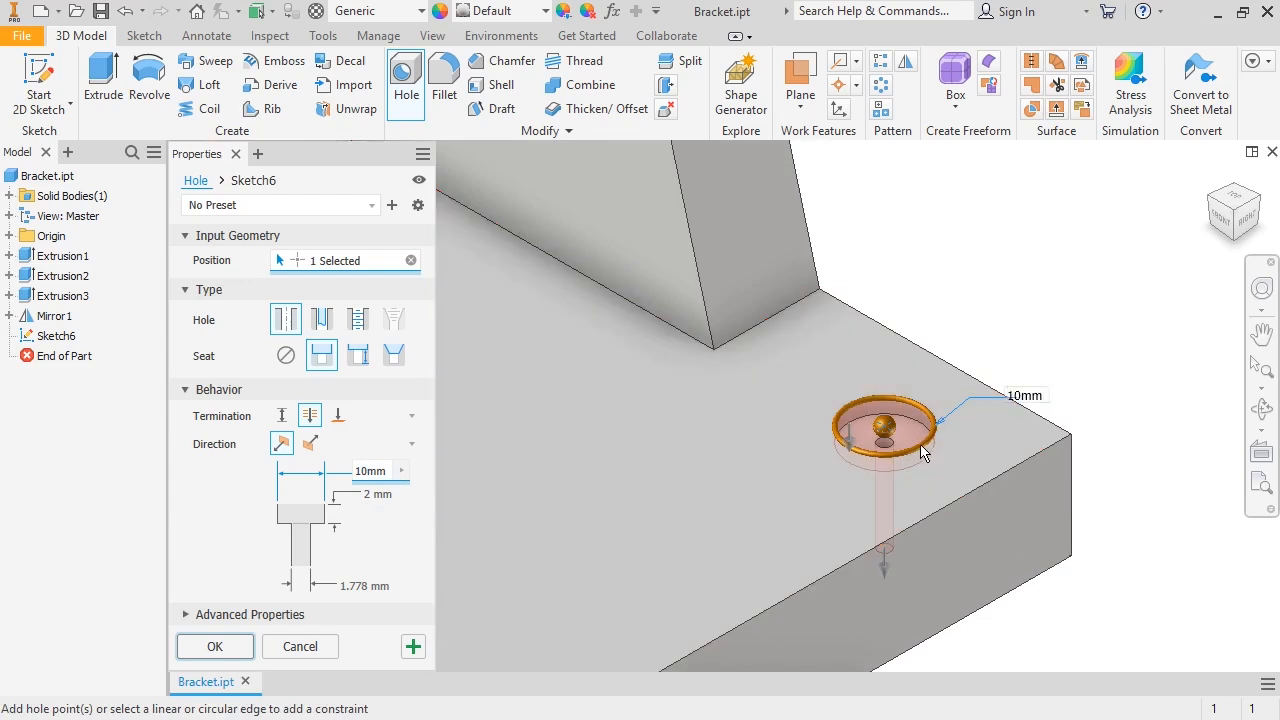
mouse_move(927, 452)
left_mouse_down()
mouse_move(941, 475)
mouse_move(925, 458)
left_mouse_up()
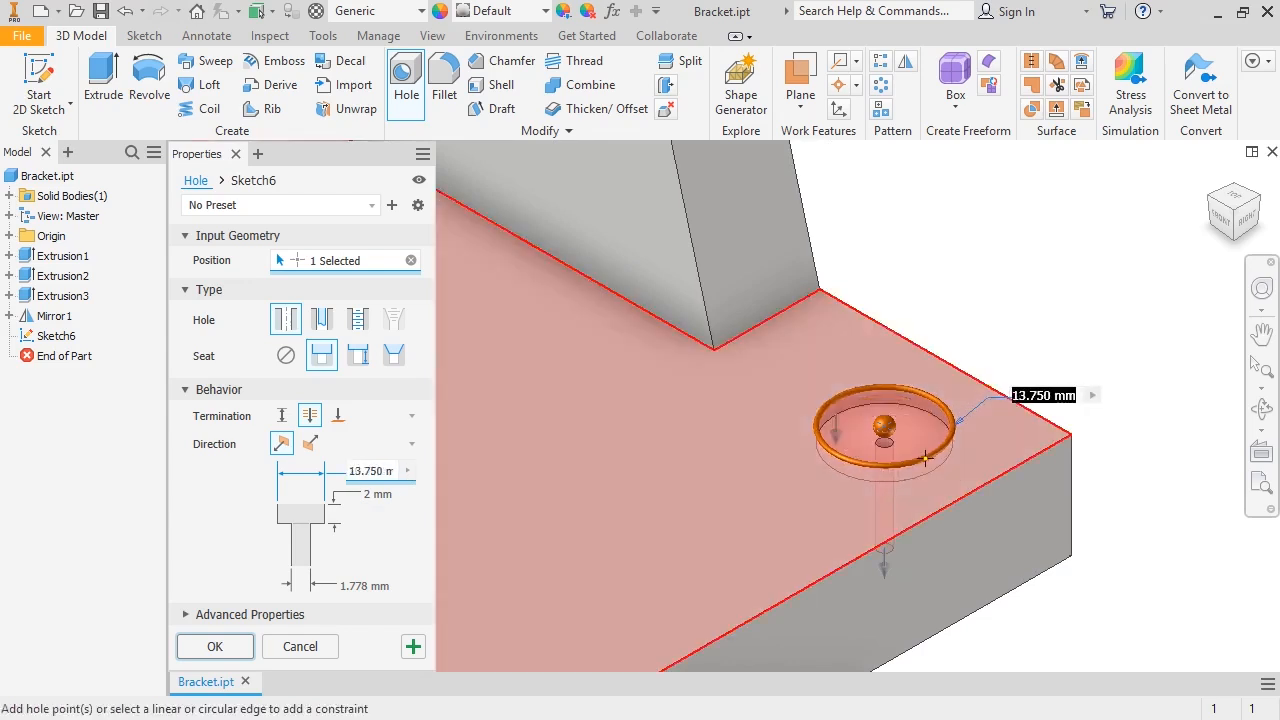
scroll(927, 460, "down", 5)
Create the hole with a 10 mm counterbore diameter, 3 mm counterbore depth and 6 mm hole diameter.
left_click(360, 470)
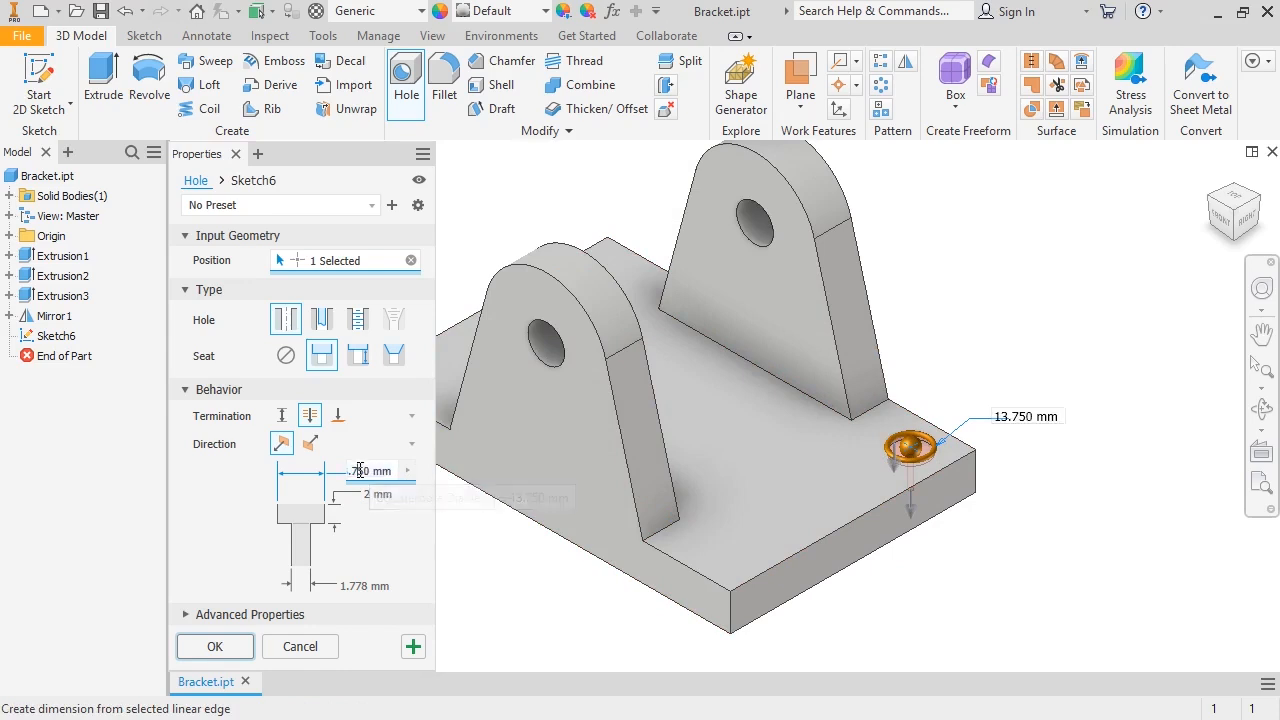
type("10mm")
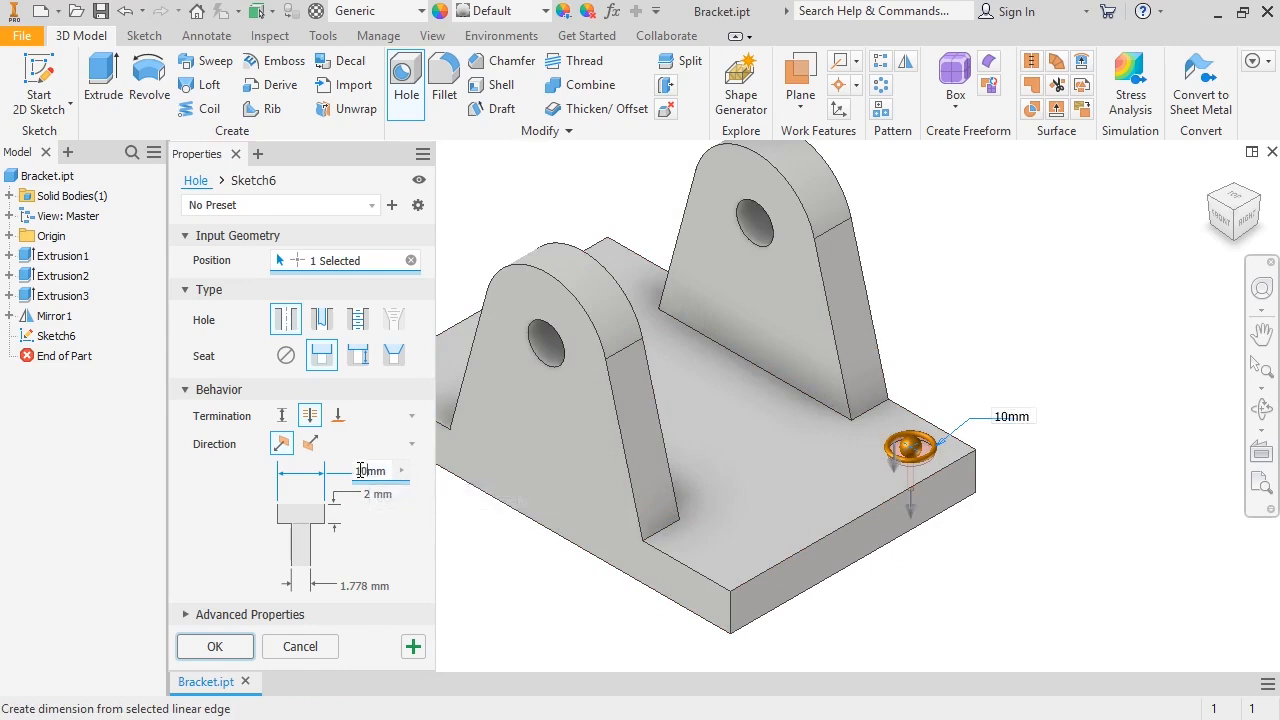
left_click(367, 493)
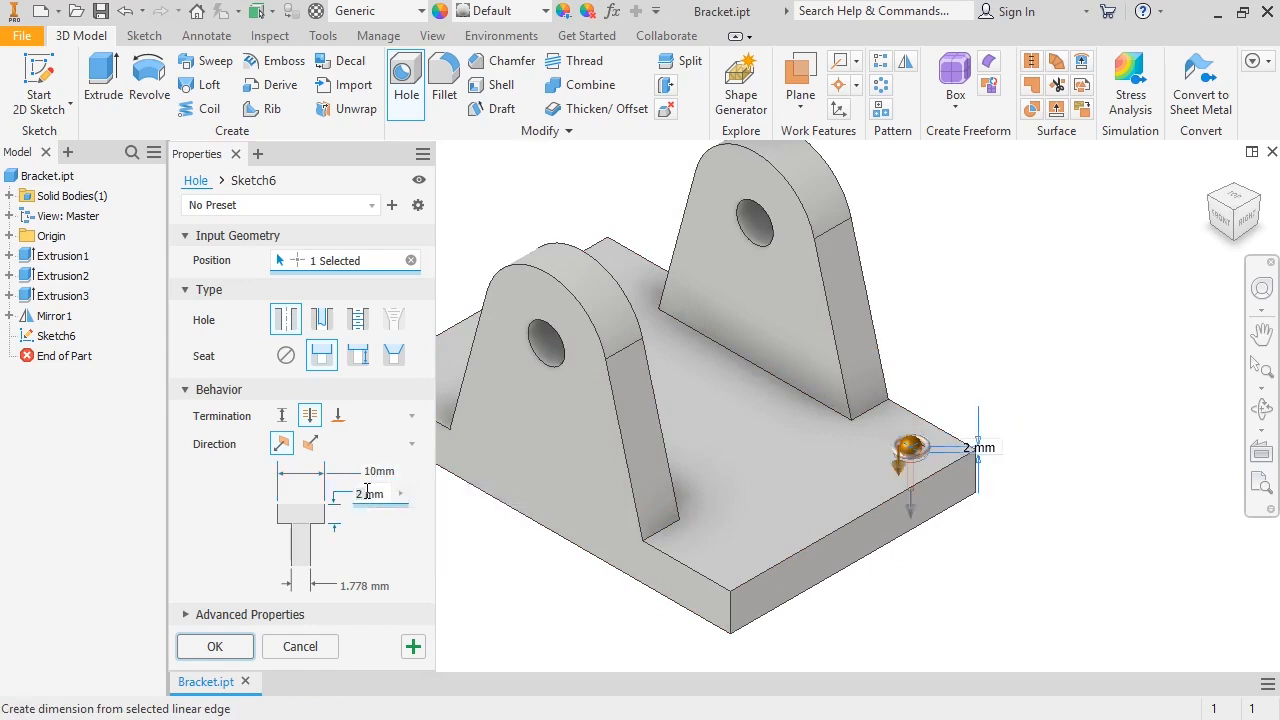
type("3mm")
left_click(350, 585)
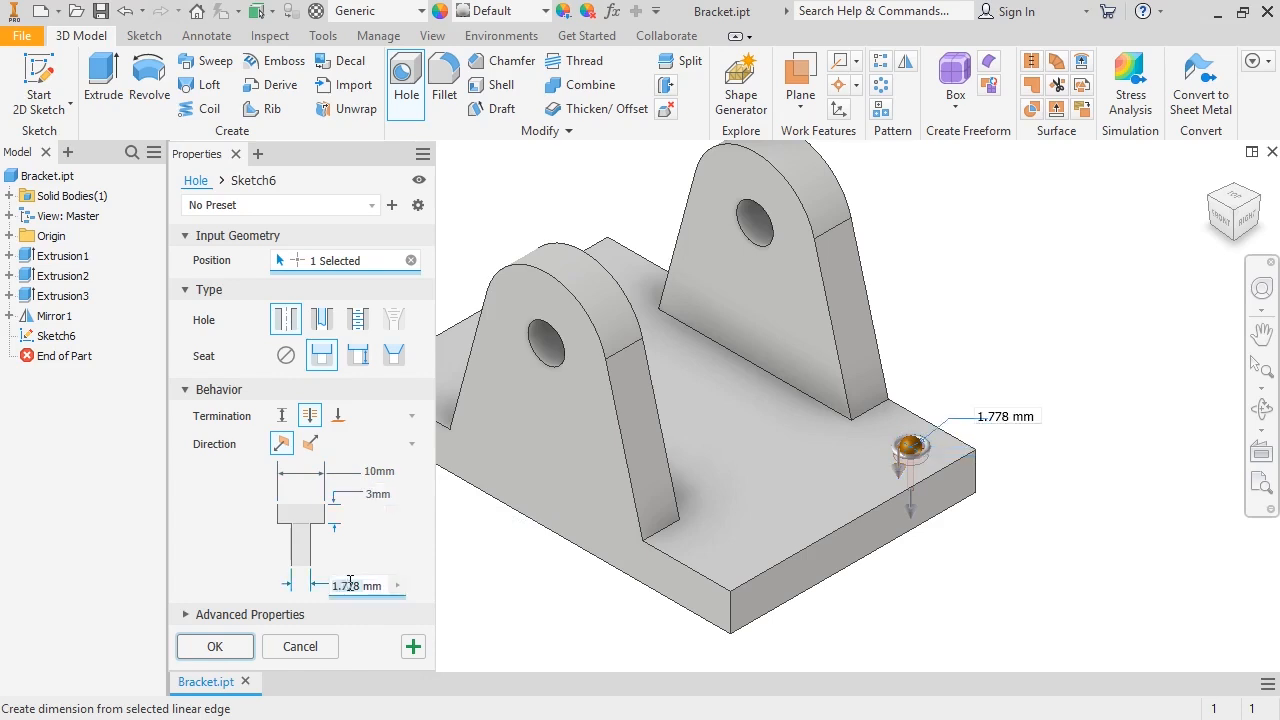
type("6mm")
left_click(232, 618)
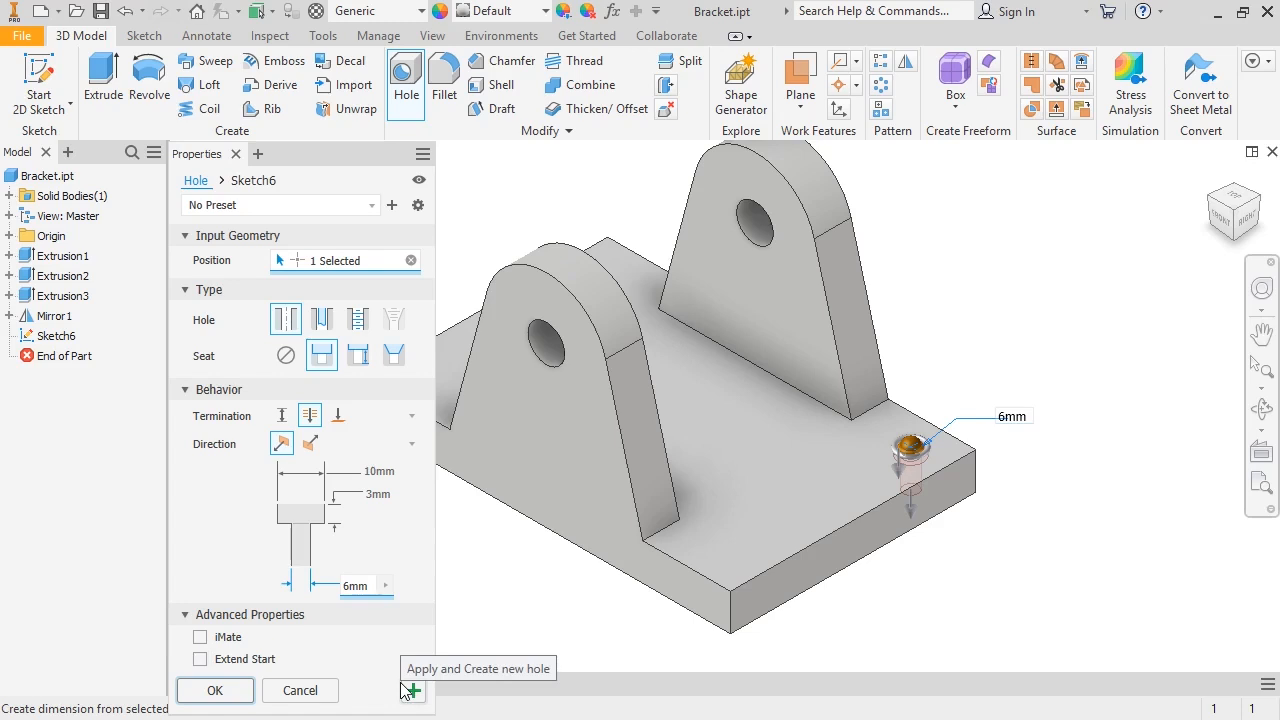
left_click(215, 690)
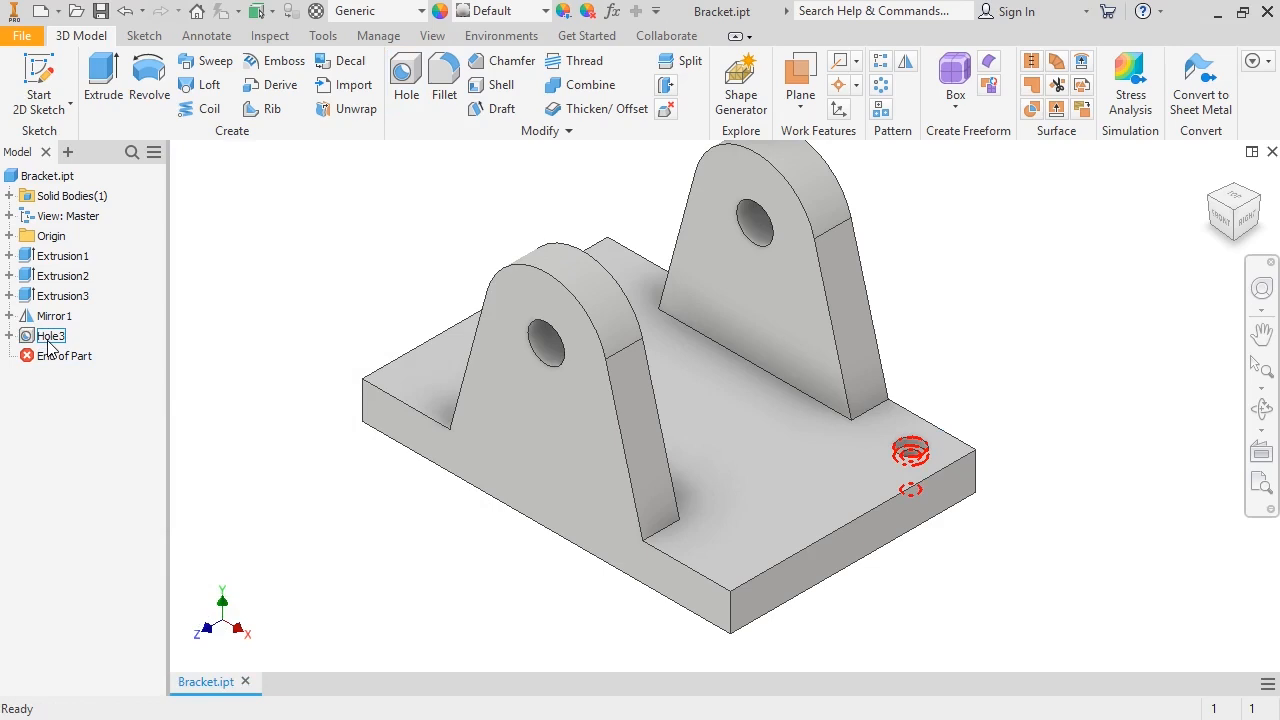
Examine the new hole feature's sketch and its editable settings, leaving them as they are.
left_click(9, 336)
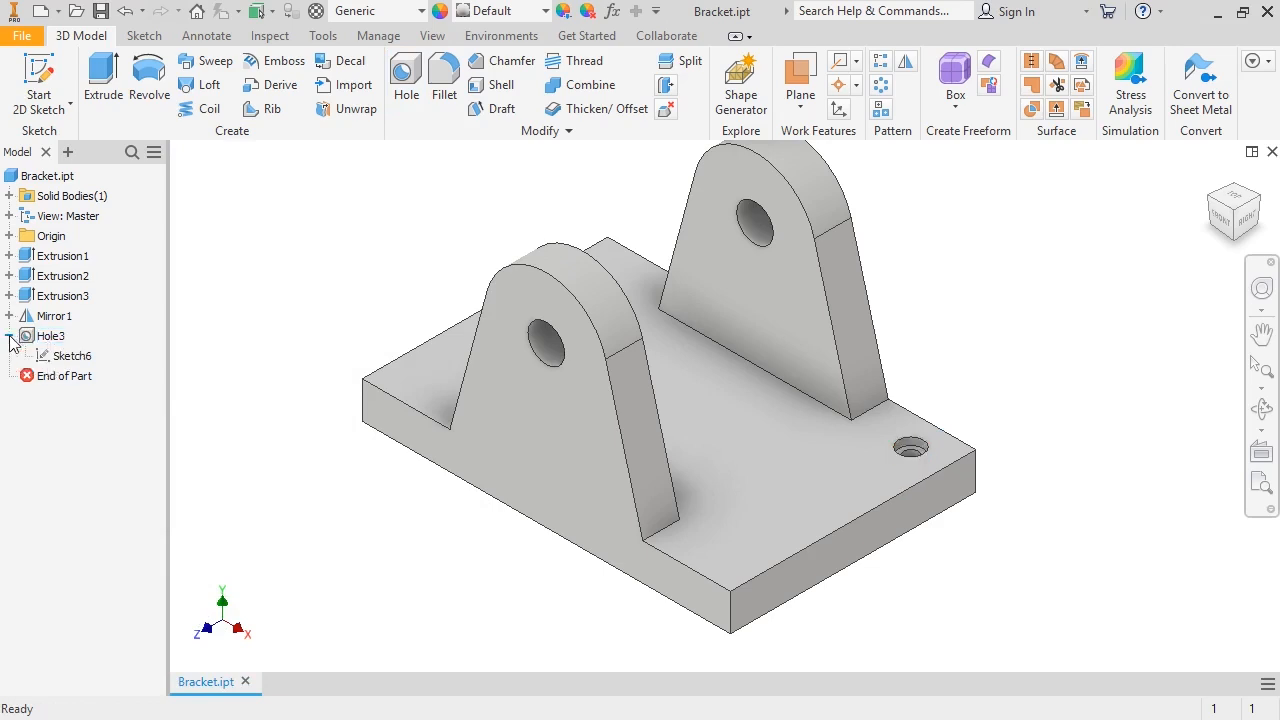
left_click(57, 358)
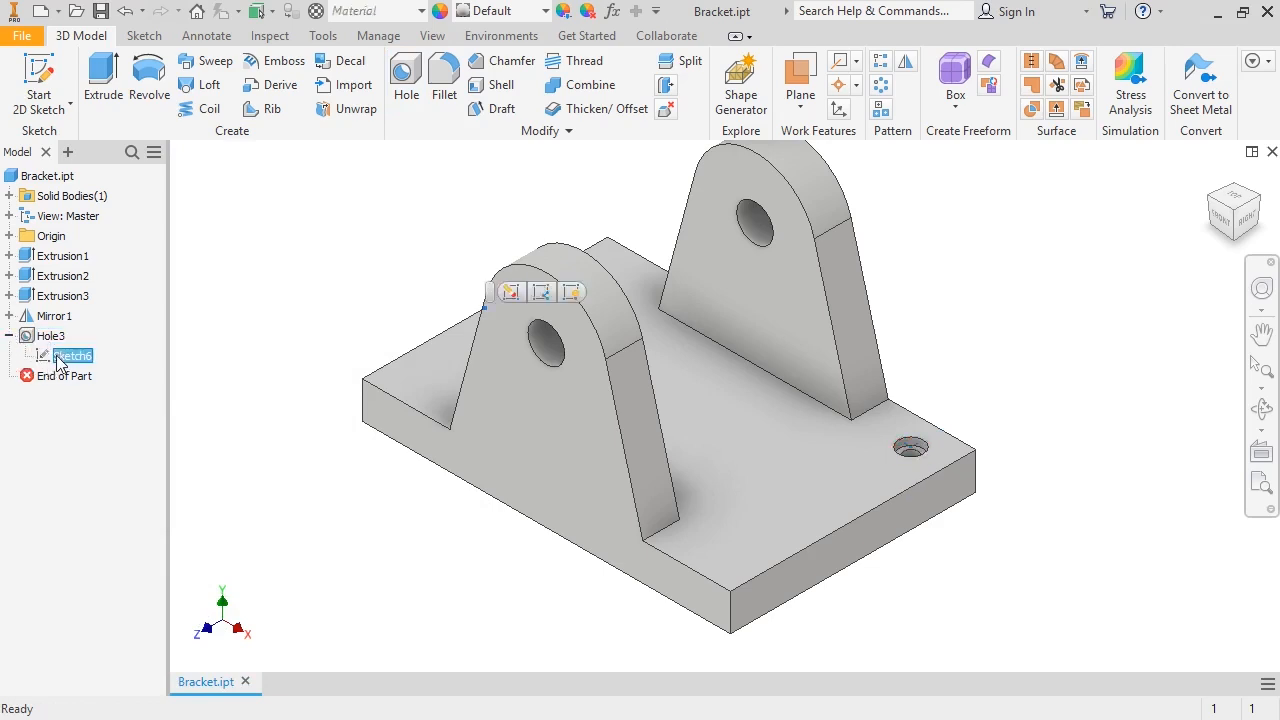
double_click(49, 336)
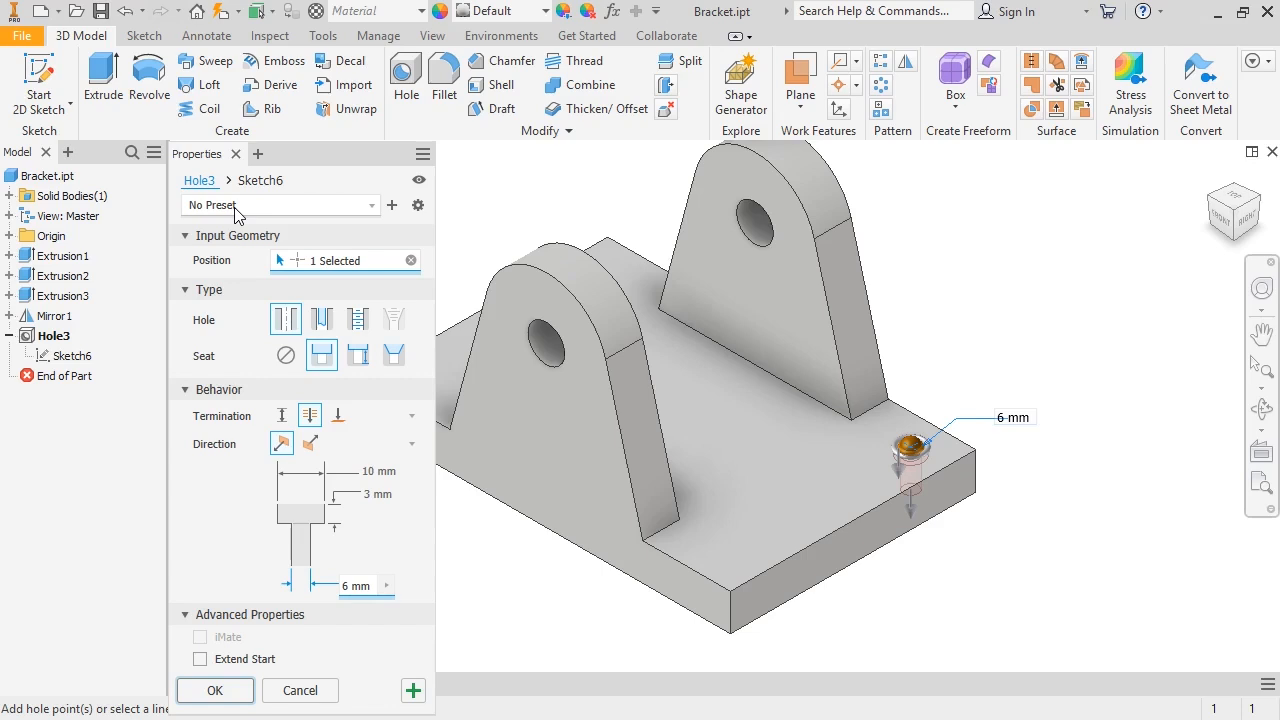
left_click(235, 154)
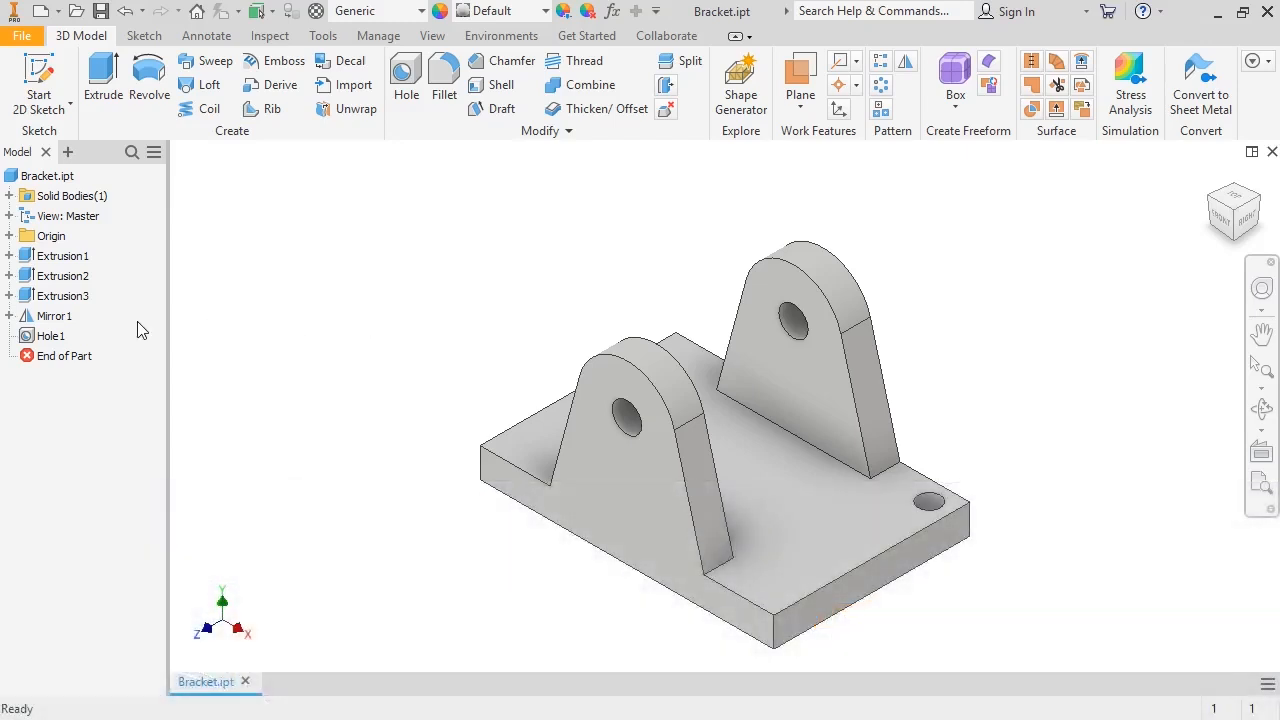
Suppress the existing hole in the base plate and start a 2D sketch on the plate's top face.
right_click(55, 338)
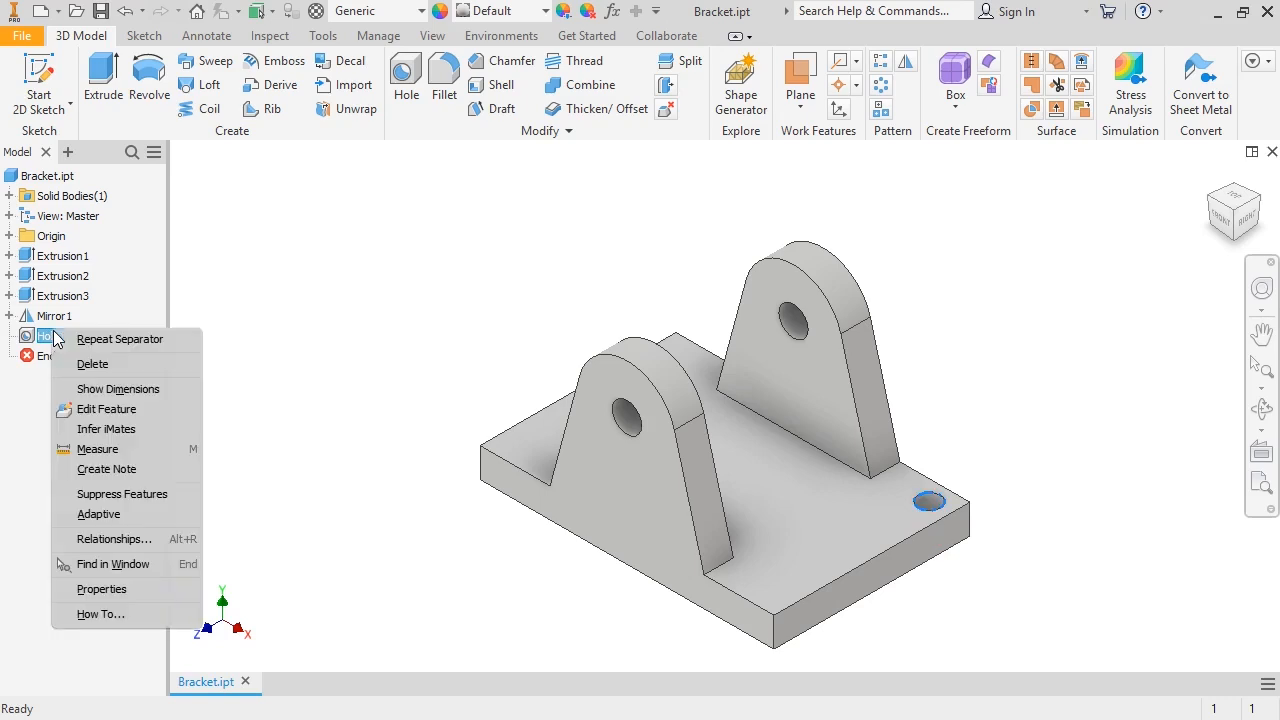
left_click(88, 497)
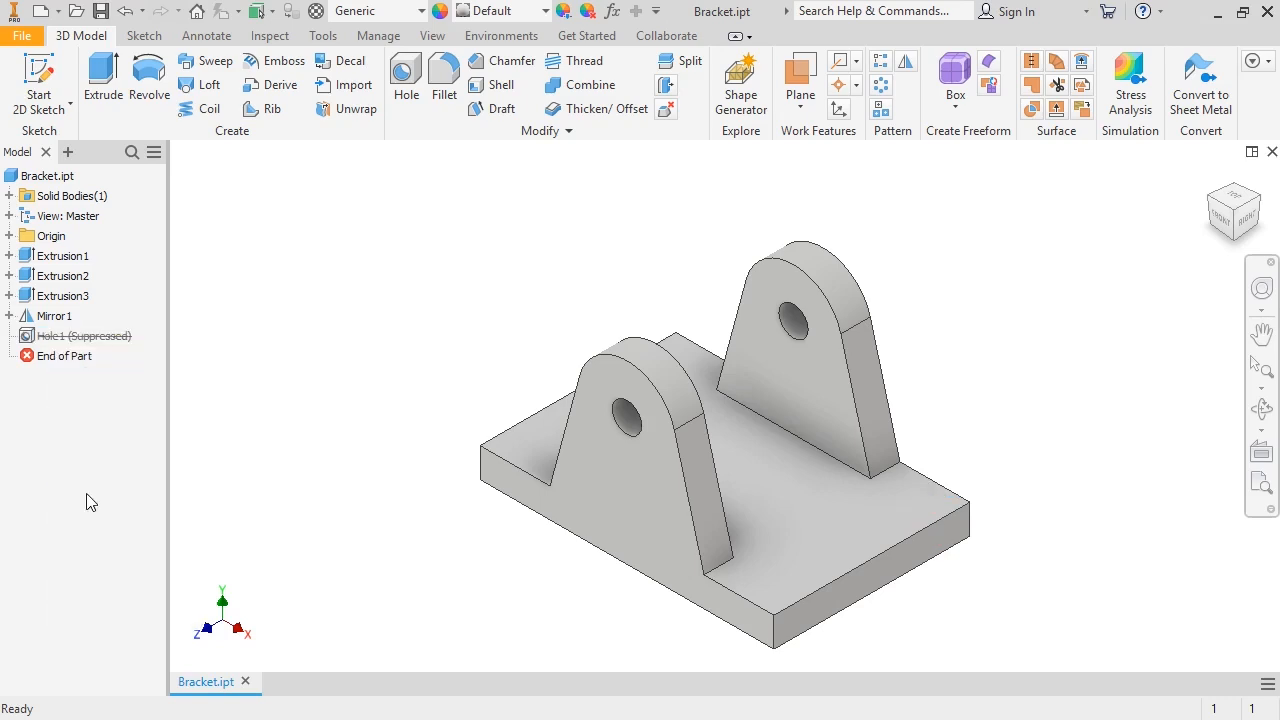
left_click(39, 78)
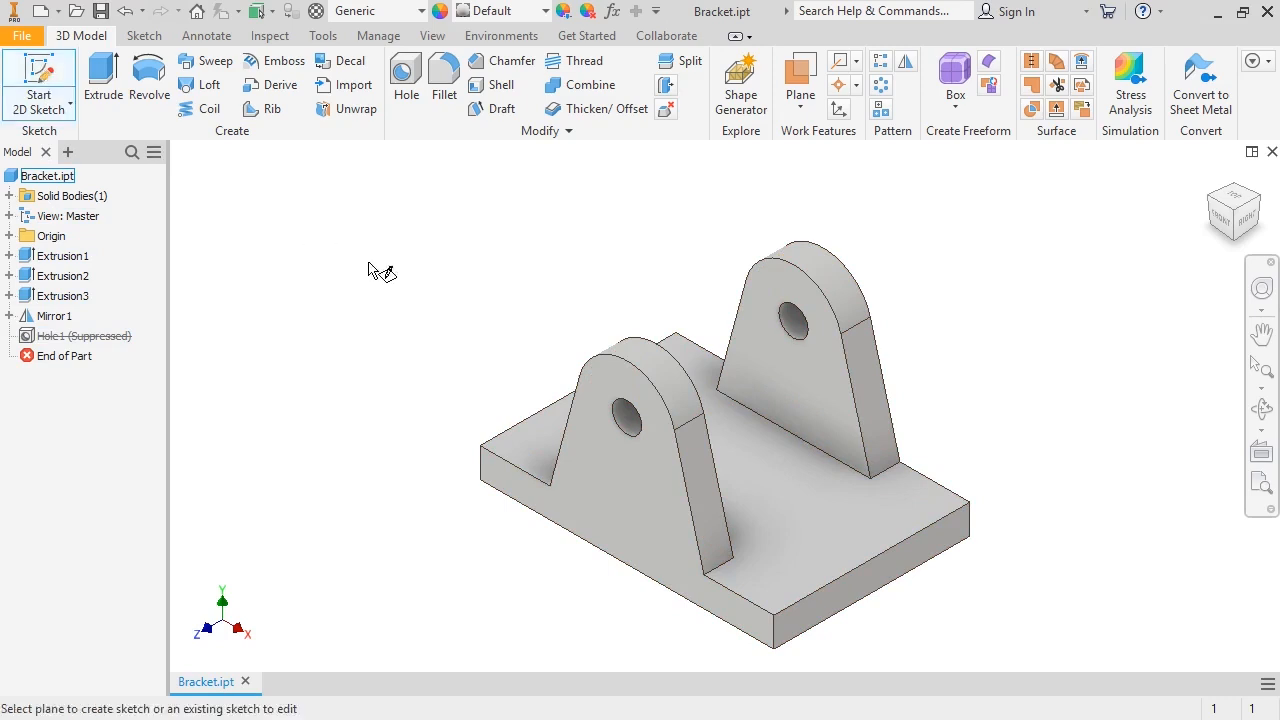
left_click(749, 437)
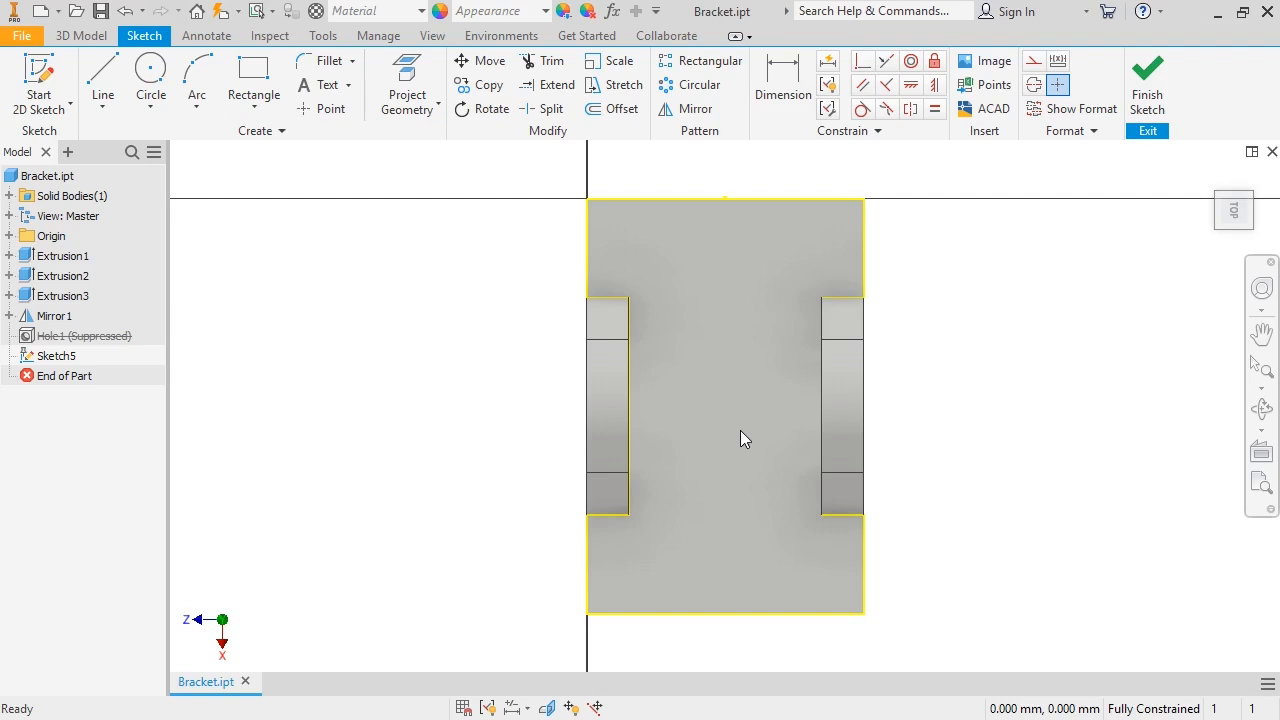
Offset the base plate's projected top-face outline 15 mm inward.
left_click(616, 110)
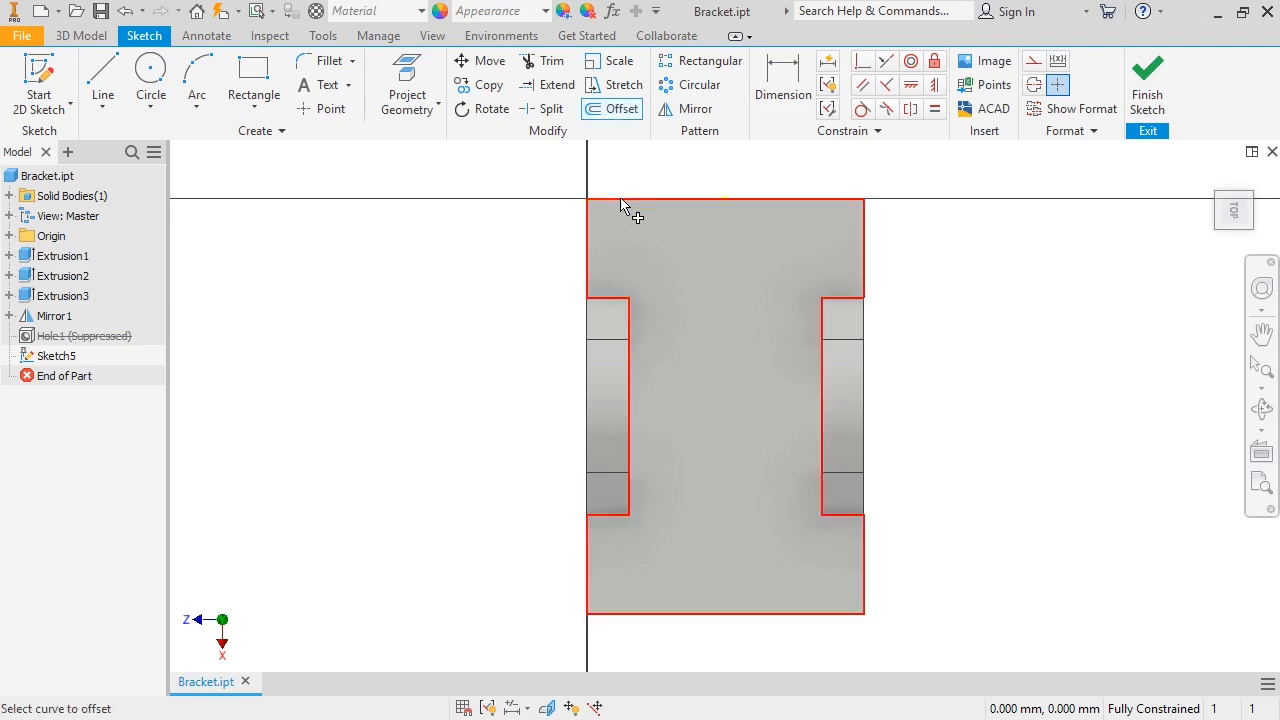
left_click(624, 205)
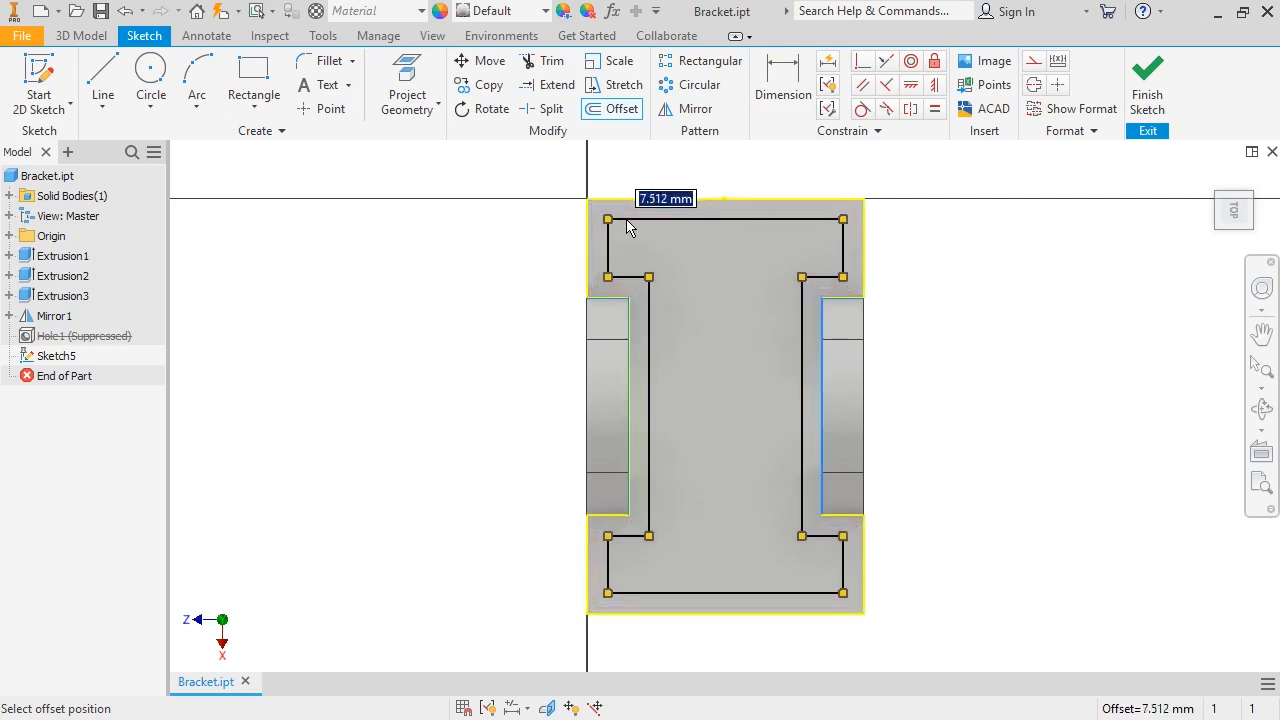
type("15")
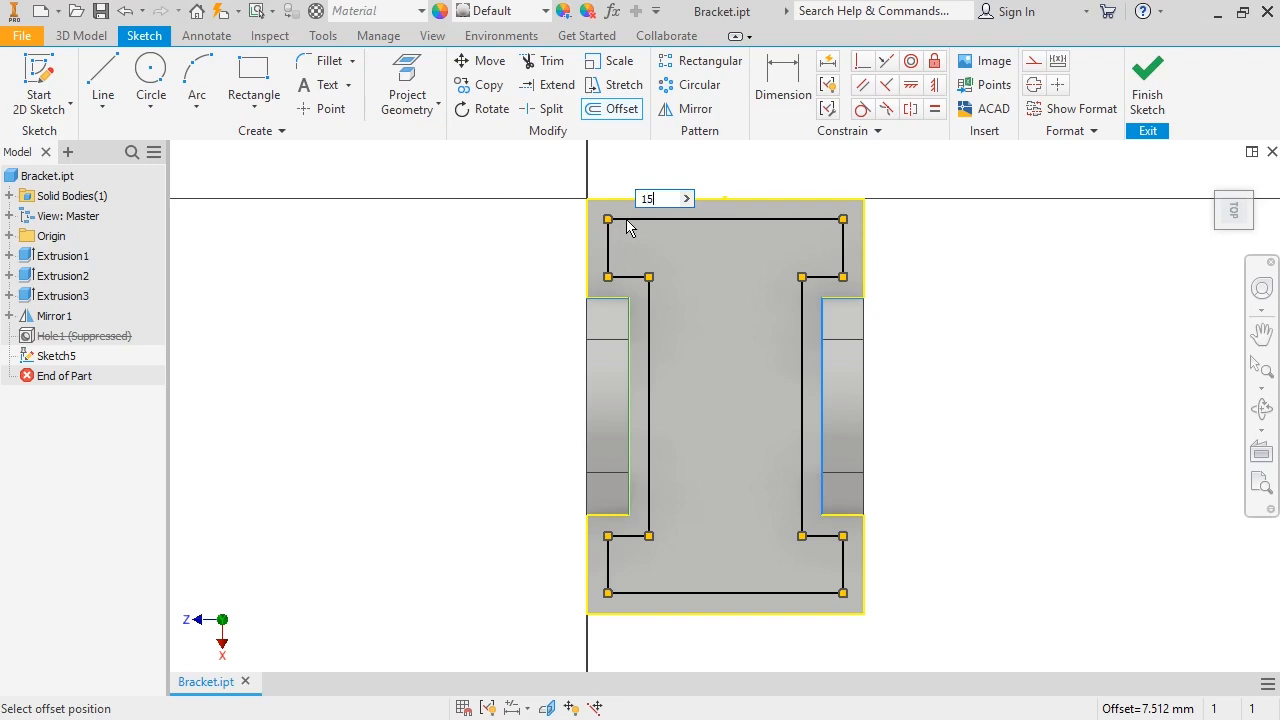
key("Return")
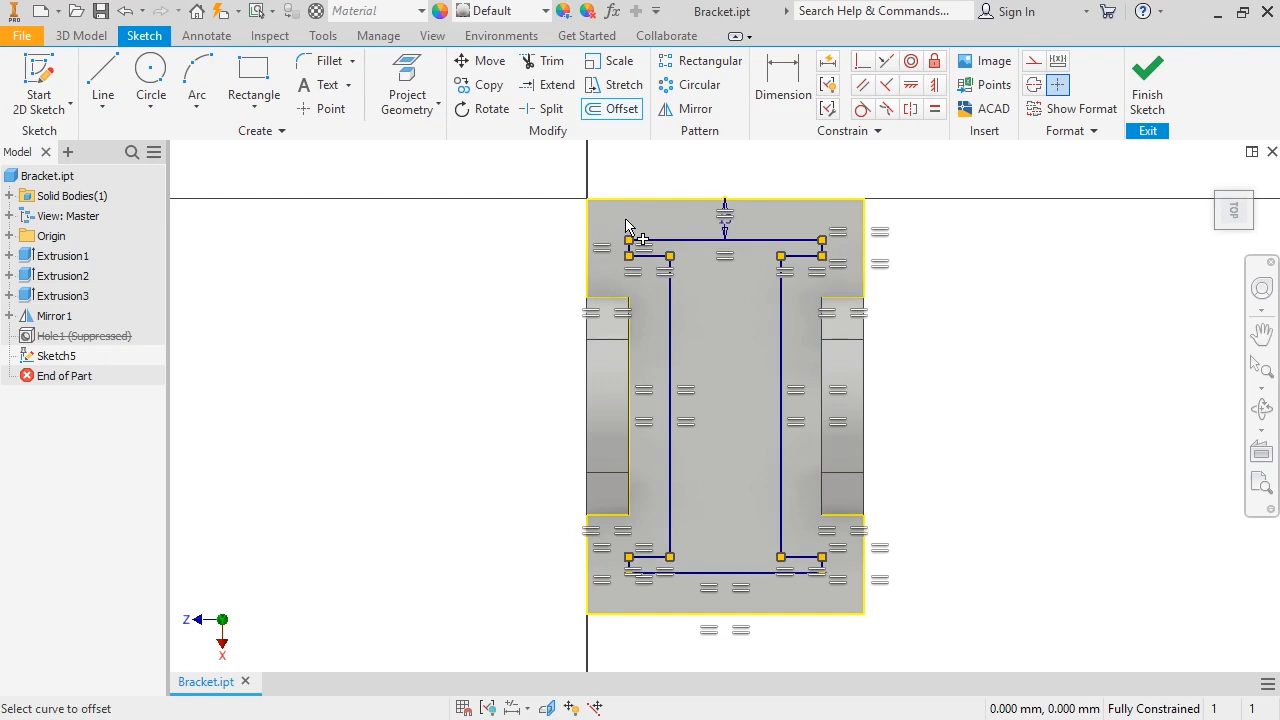
Finish the sketch and place four hole positions at the outer corners of the offset outline on the base plate.
left_click(1140, 102)
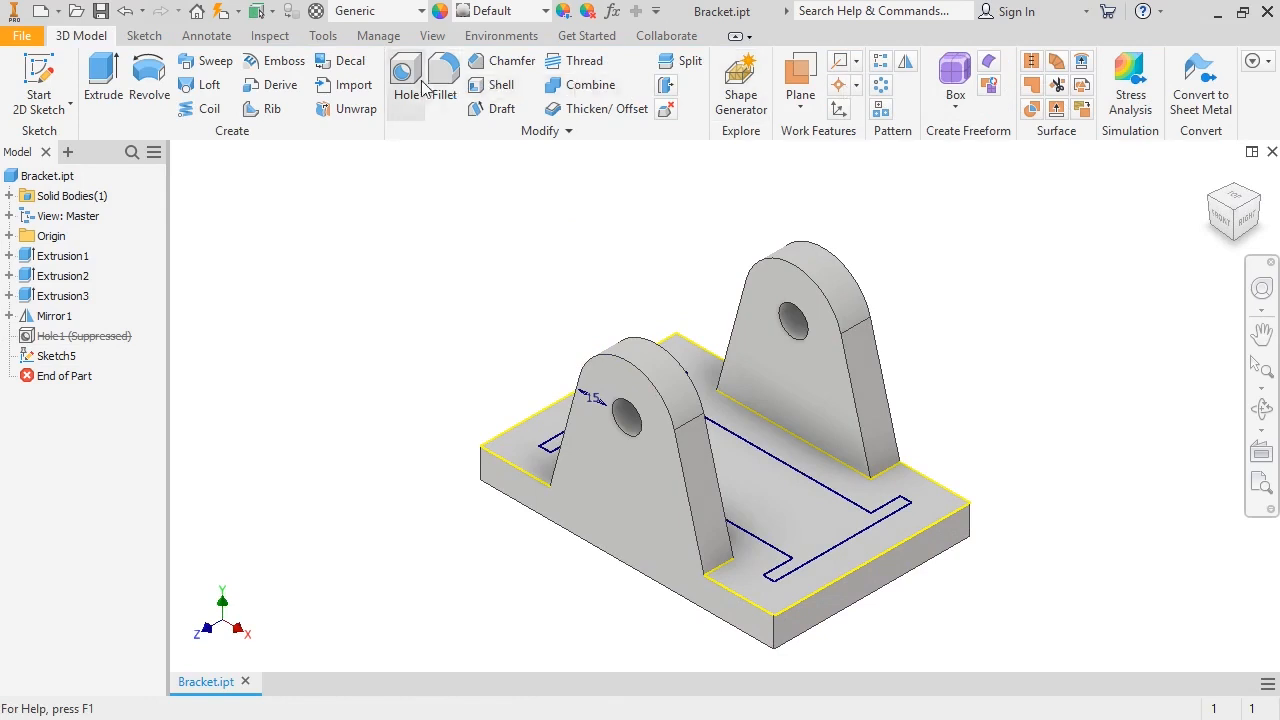
left_click(407, 88)
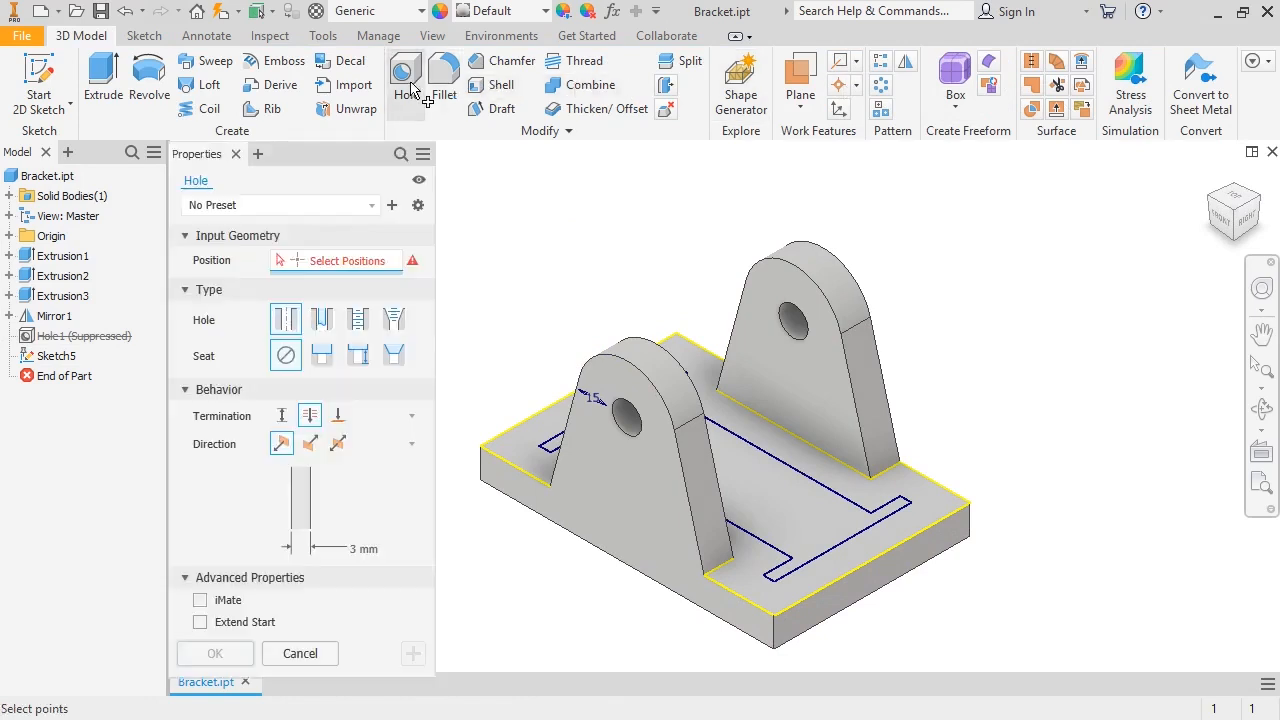
left_click(1233, 205)
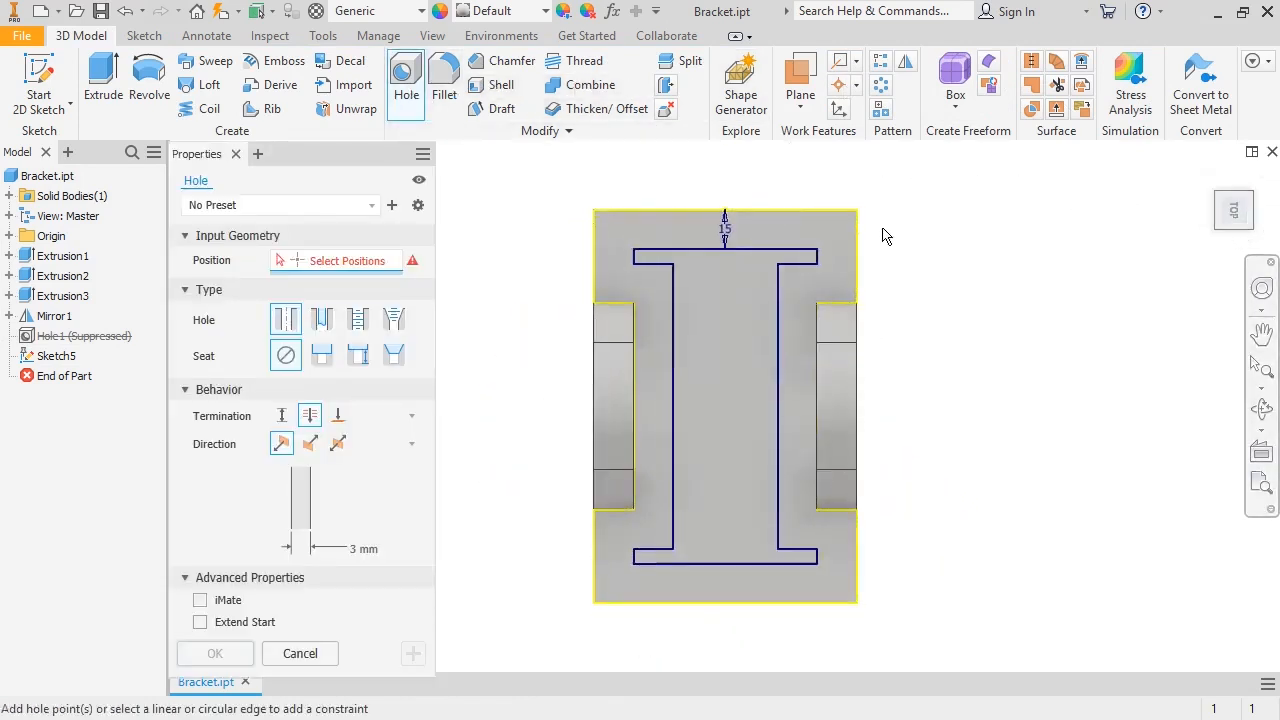
left_click(817, 255)
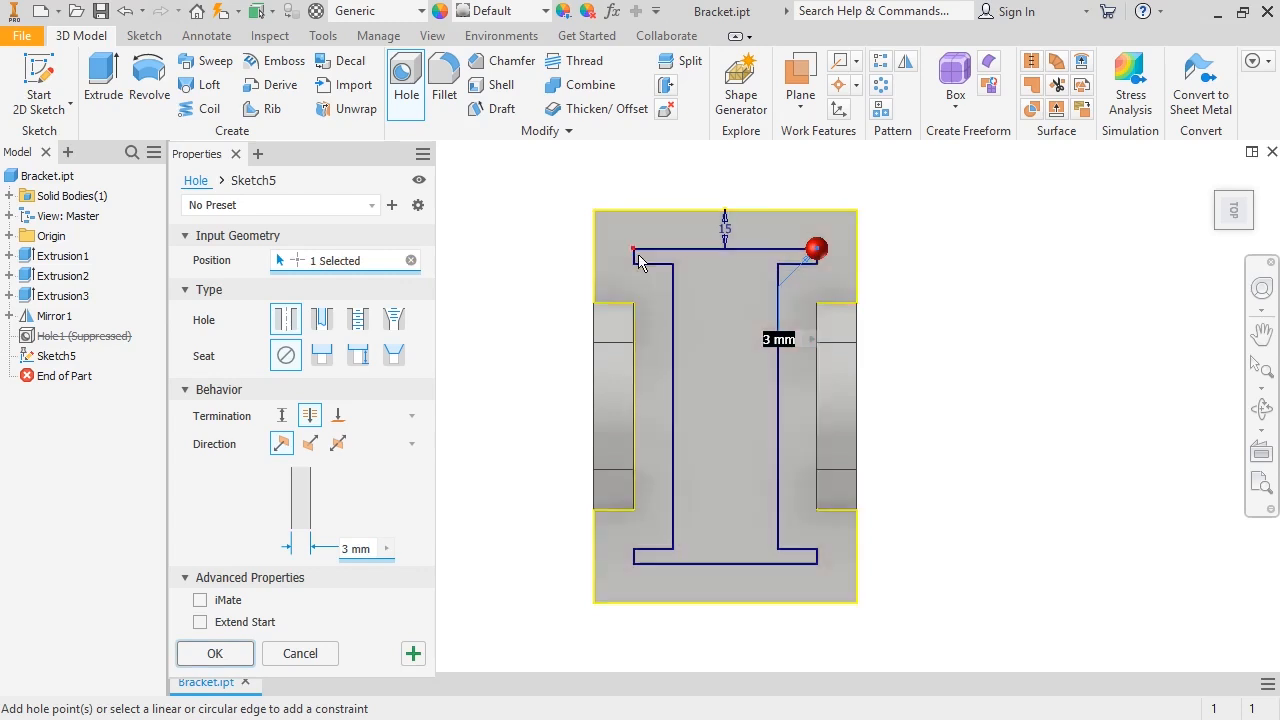
left_click(636, 252)
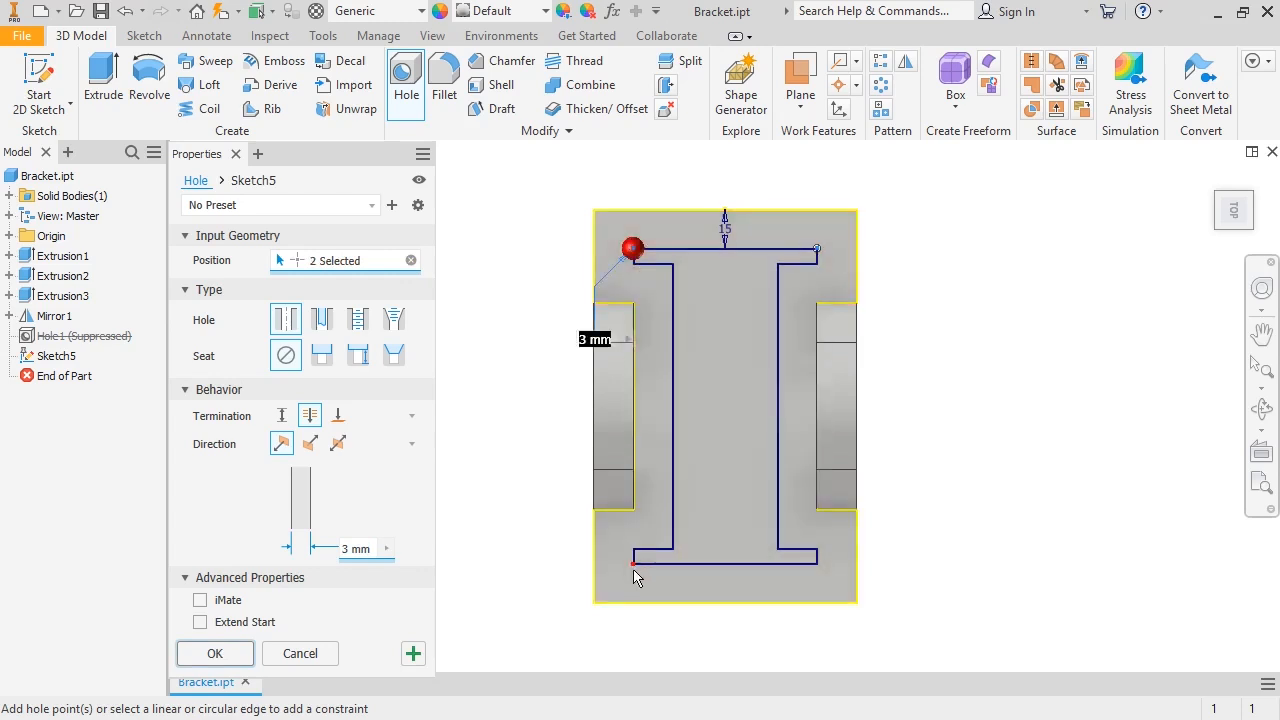
left_click(633, 565)
left_click(817, 564)
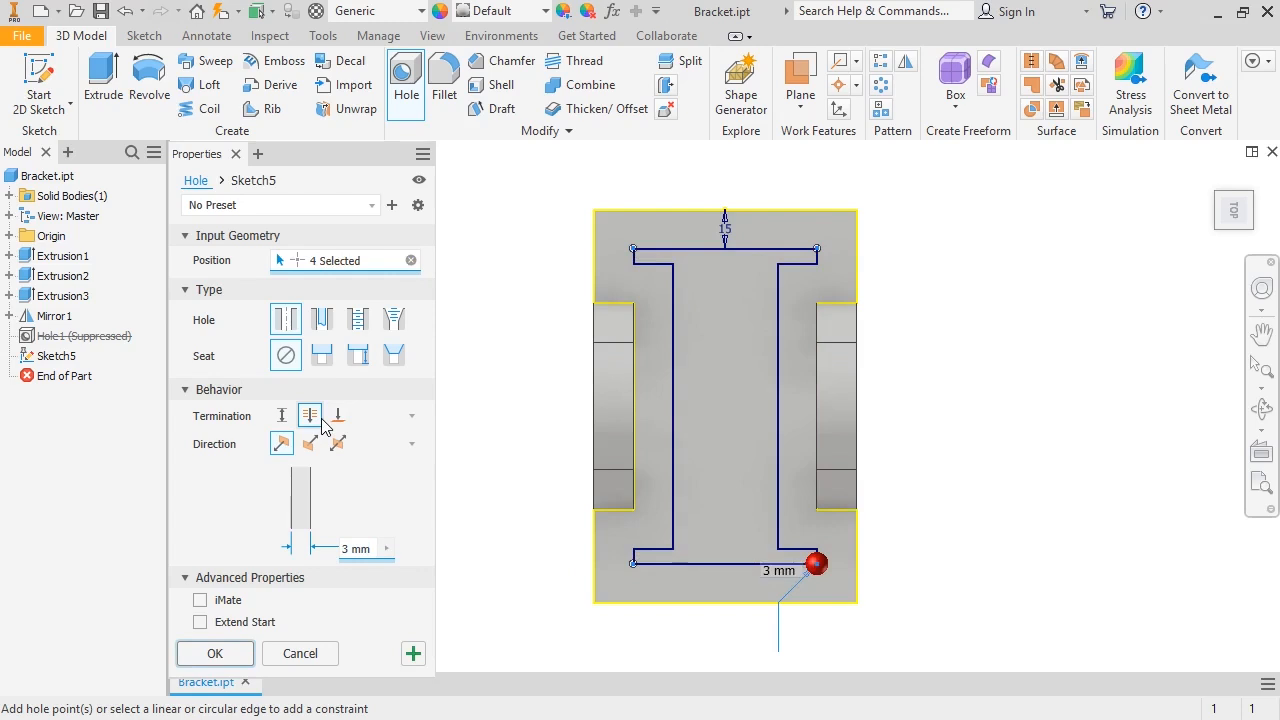
Make the four holes tapped with a counterbore seat of 10 mm diameter and 3 mm depth.
left_click(357, 320)
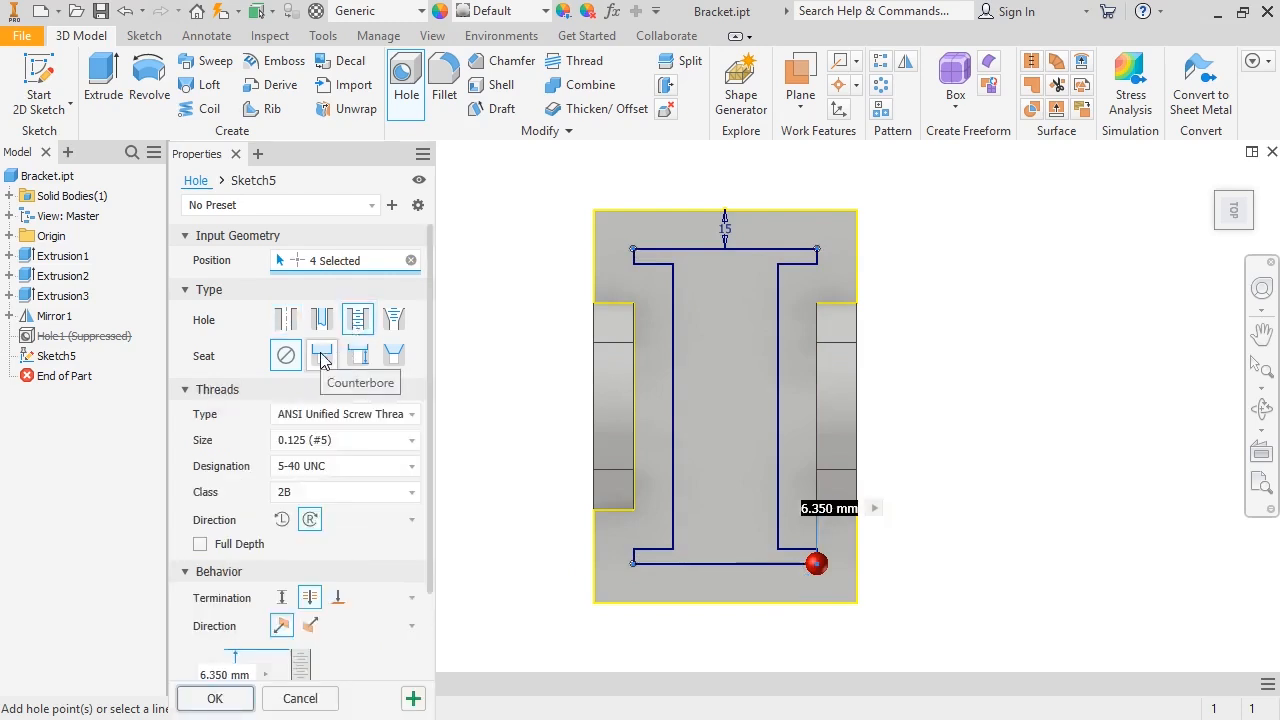
left_click(322, 357)
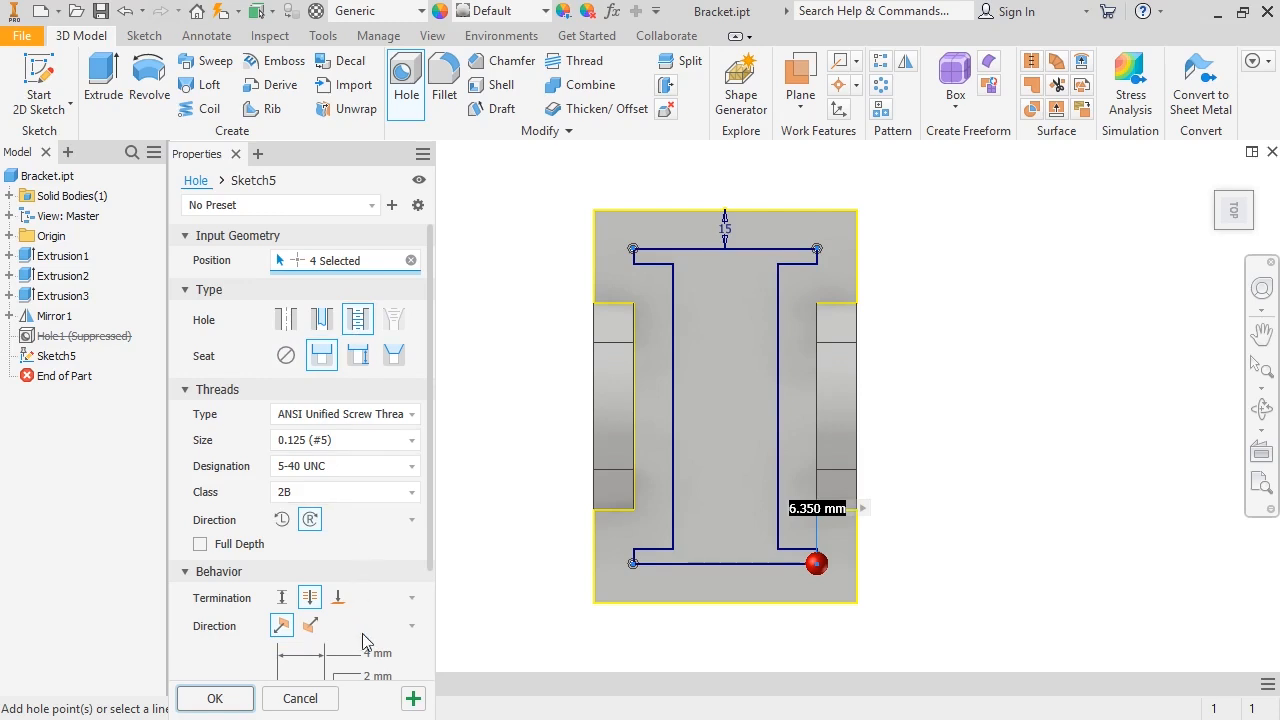
type("10")
scroll(368, 656, "down", 1)
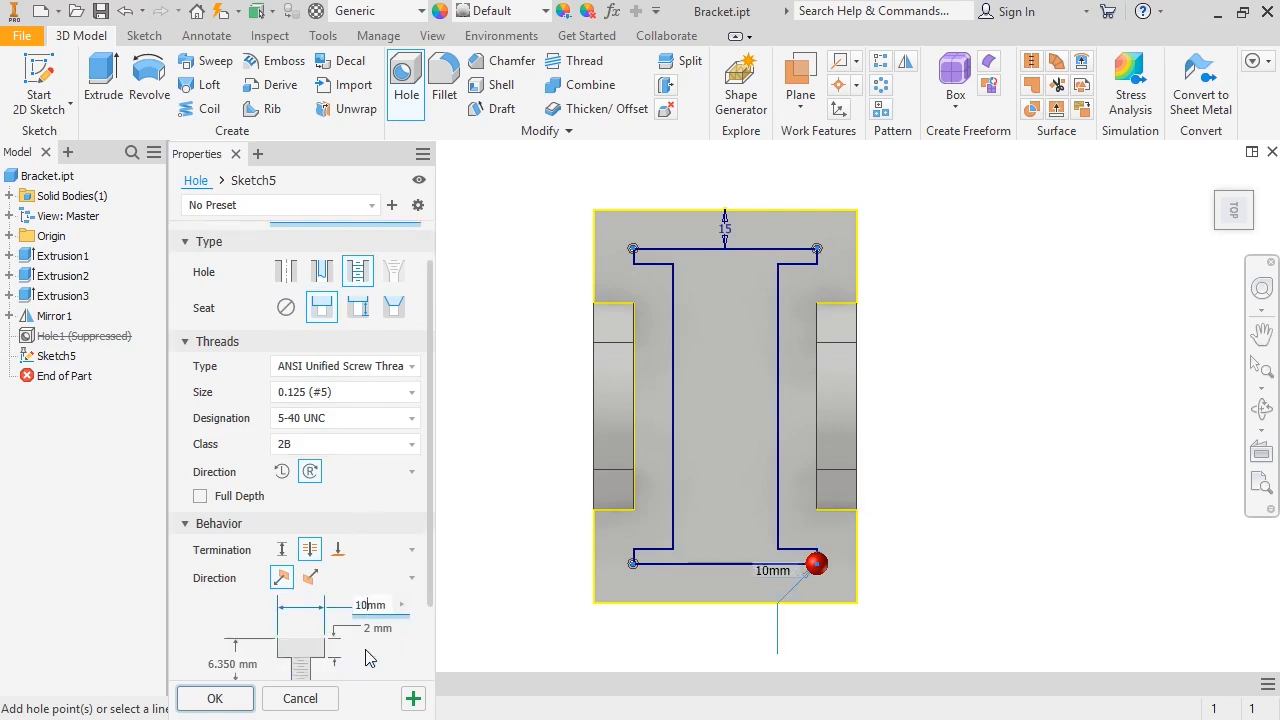
double_click(371, 628)
type("3")
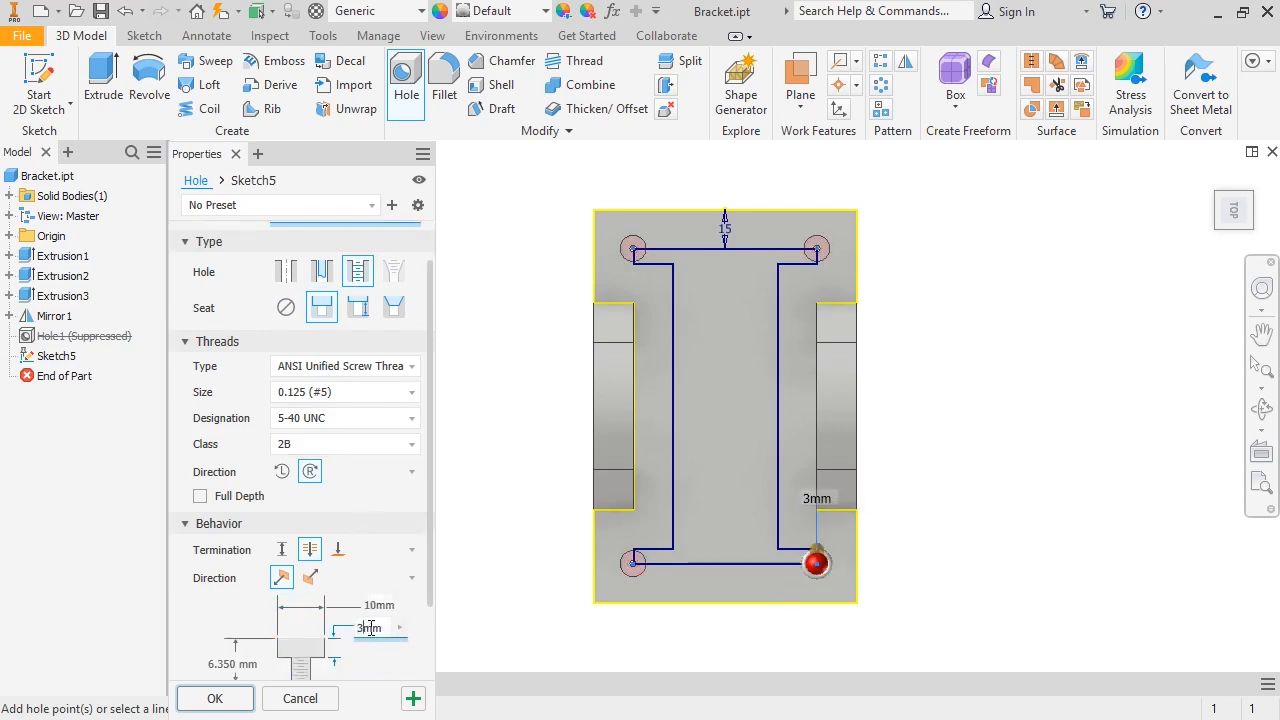
Set the thread to ANSI Metric M Profile, size 10, and create the four tapped holes.
left_click(366, 368)
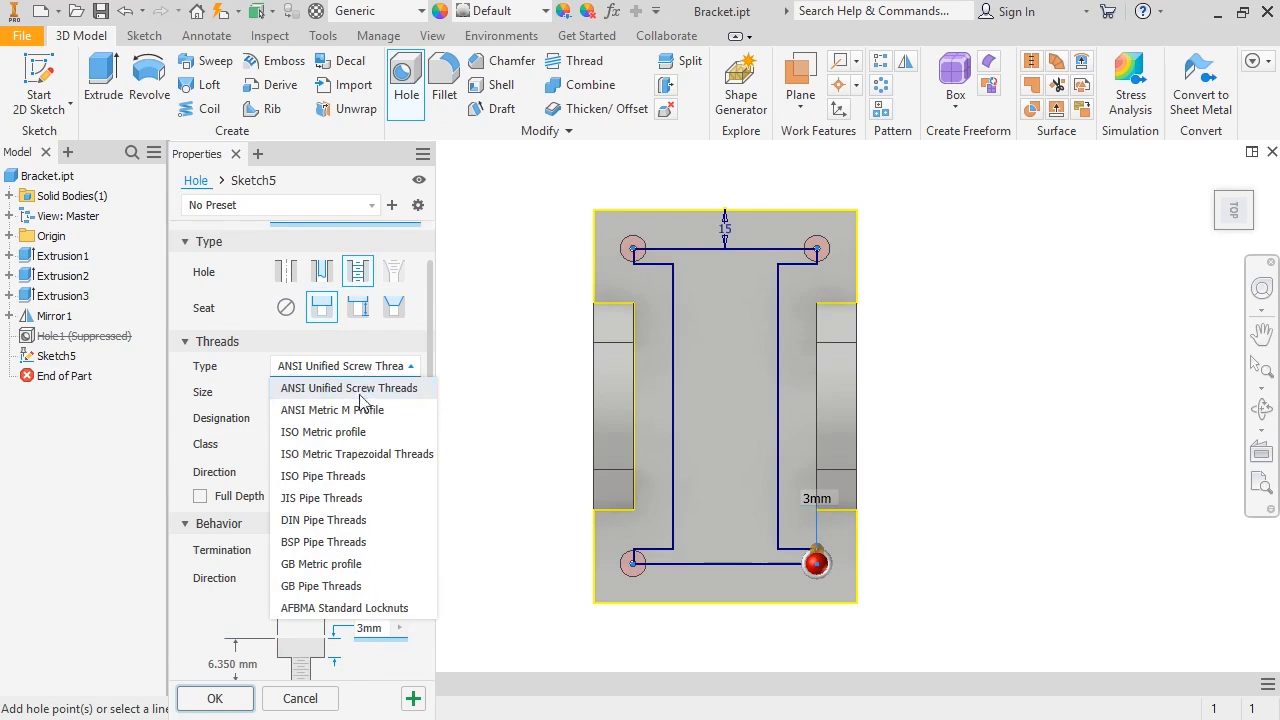
left_click(357, 410)
left_click(357, 393)
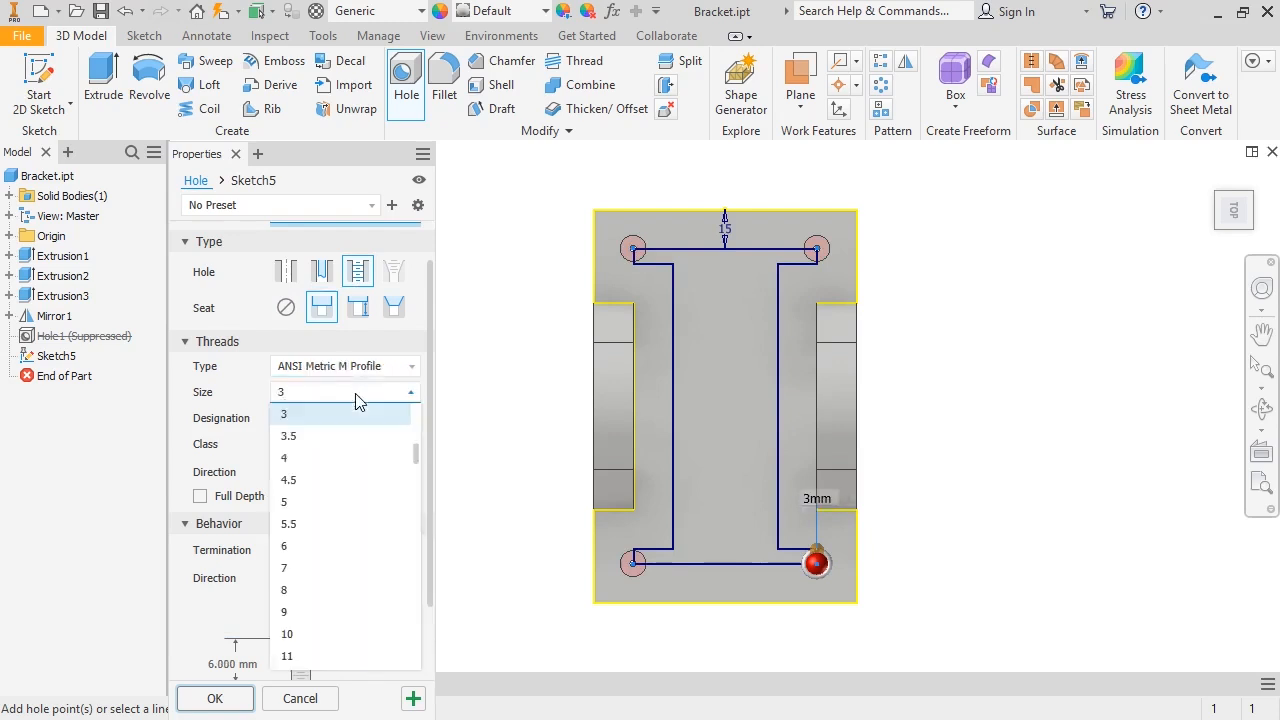
left_click(304, 636)
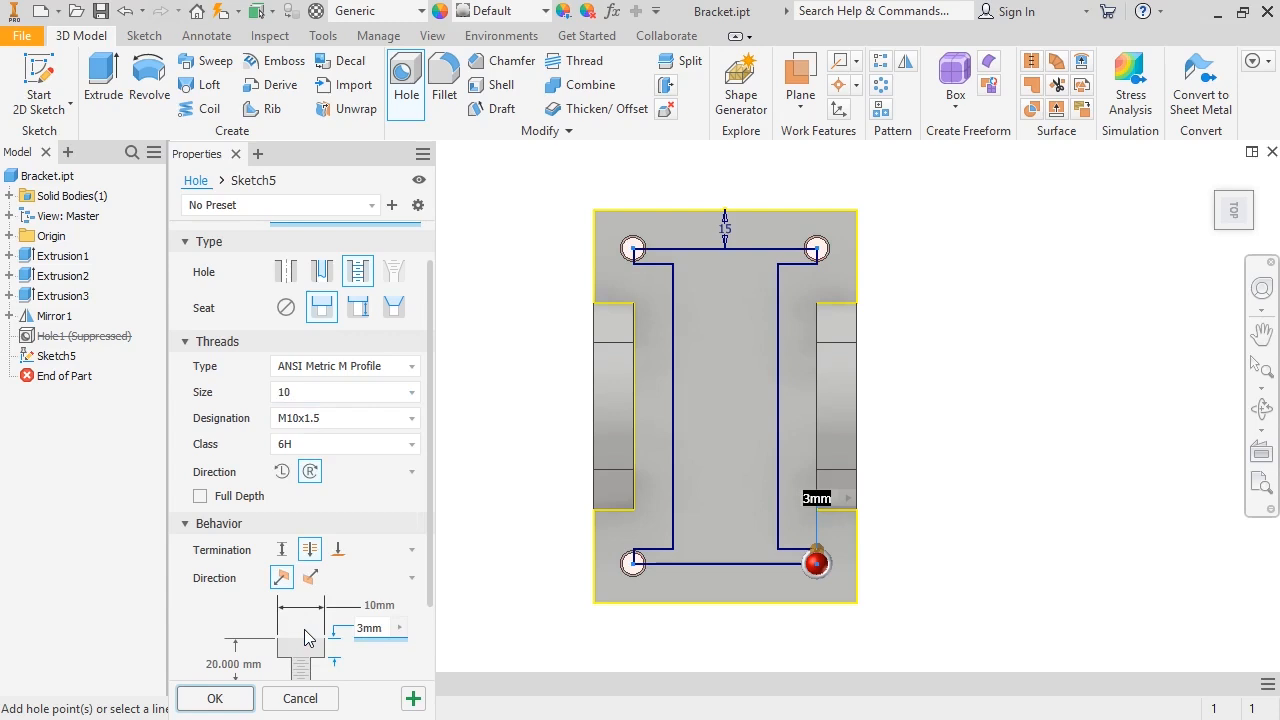
left_click(215, 698)
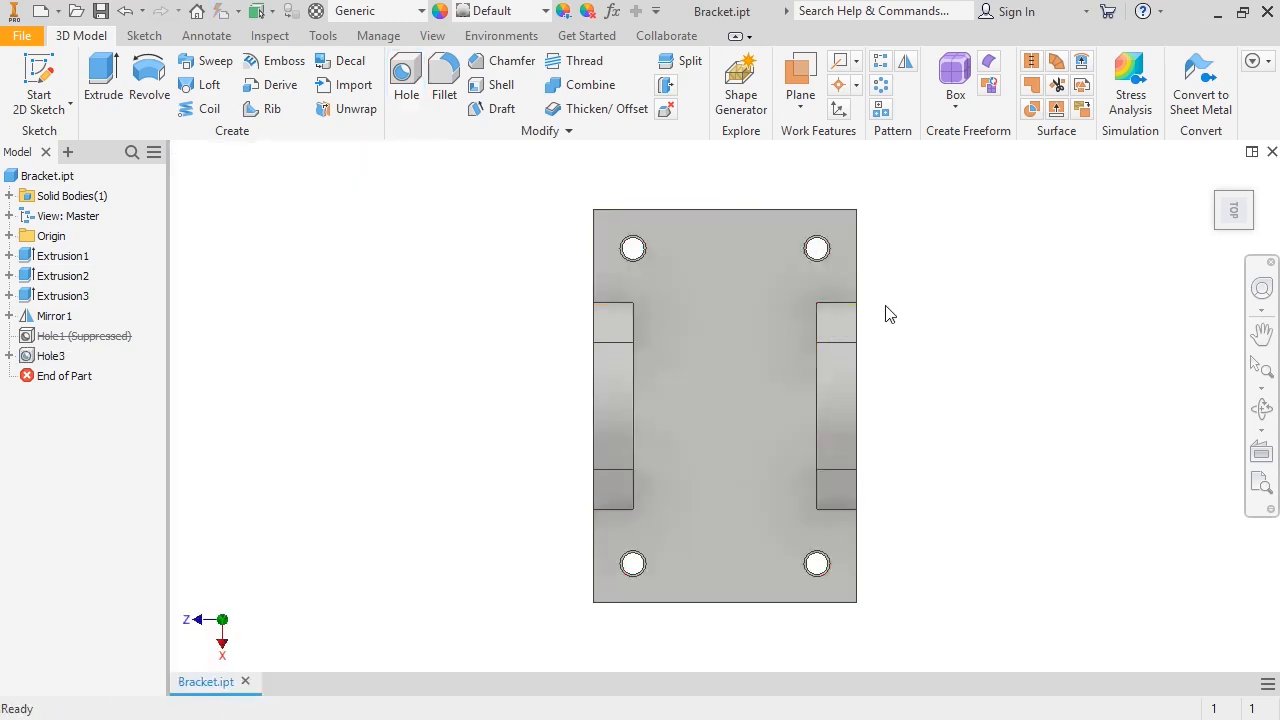
left_click(1209, 178)
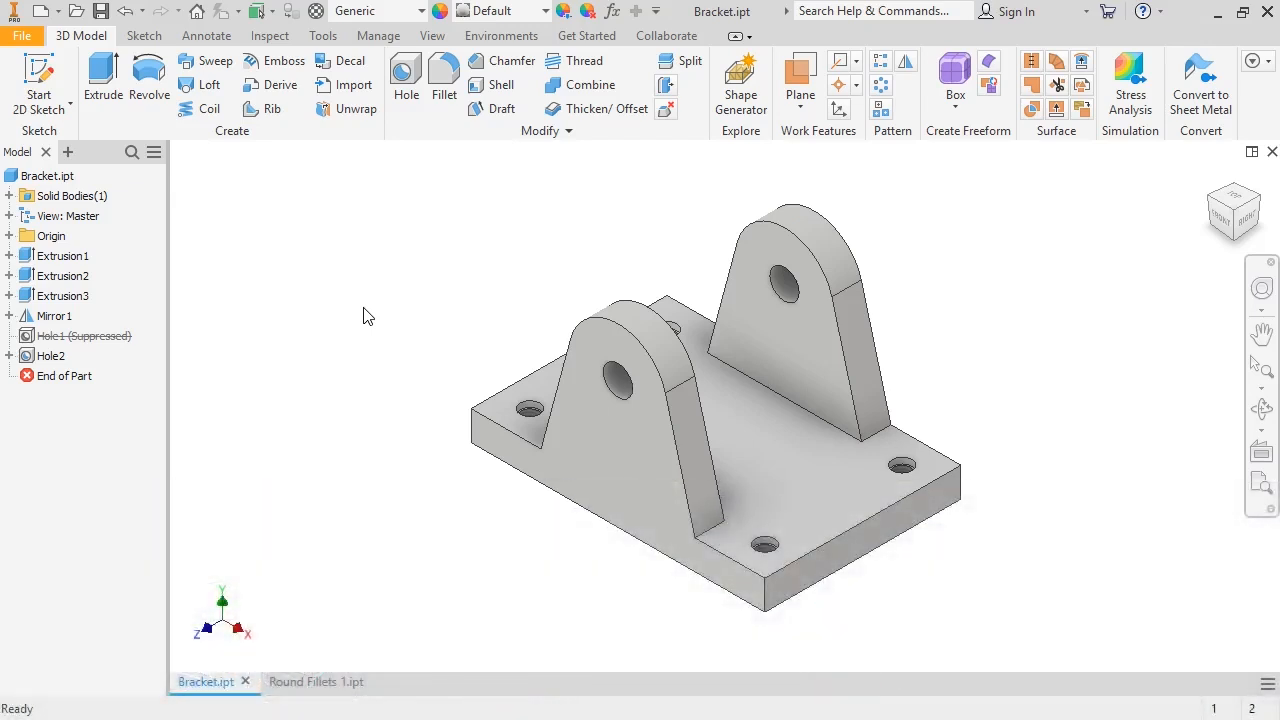
Fillet the four vertical corner edges of the base plate with a 5 mm radius, keeping the Fillet command open.
left_click(441, 95)
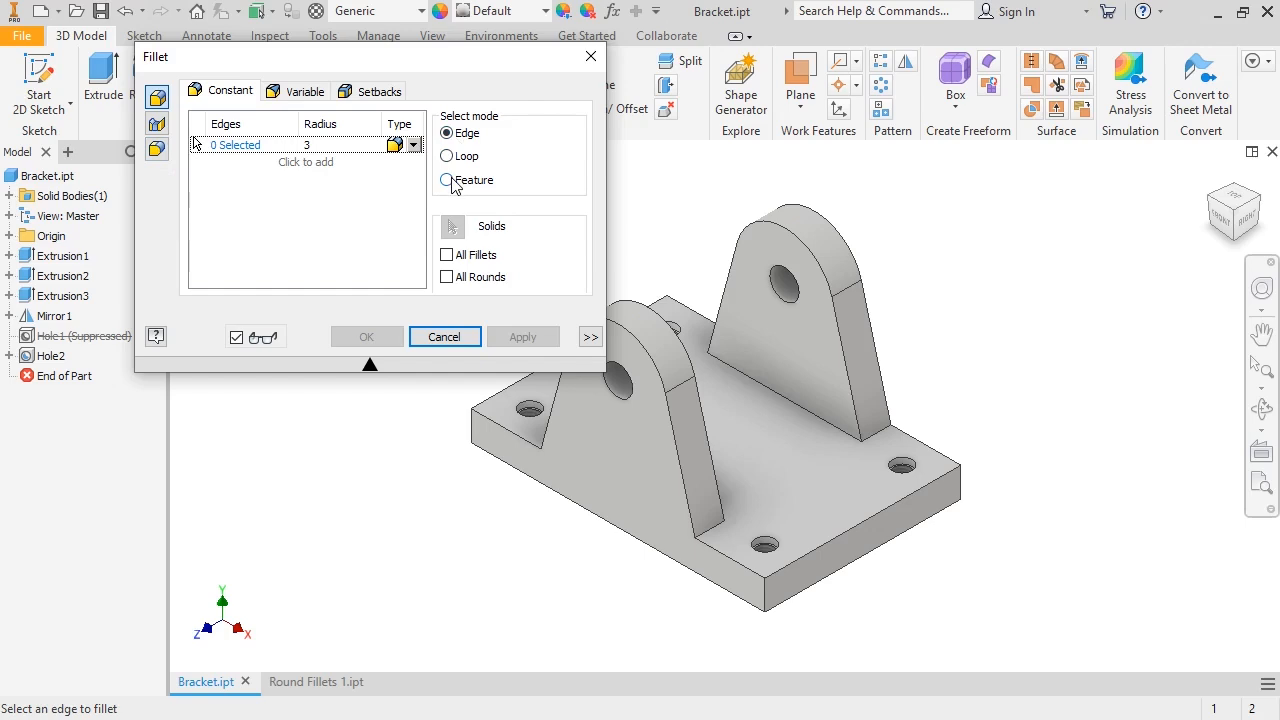
left_click(451, 141)
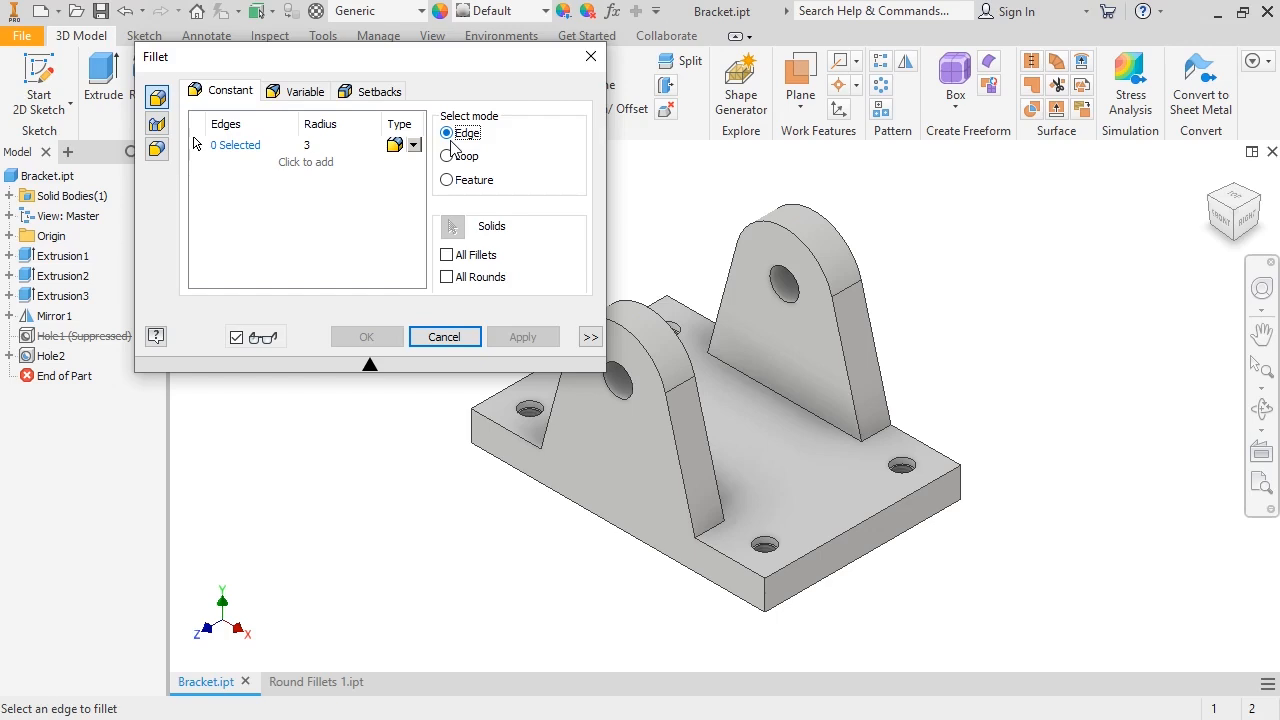
left_click(473, 426)
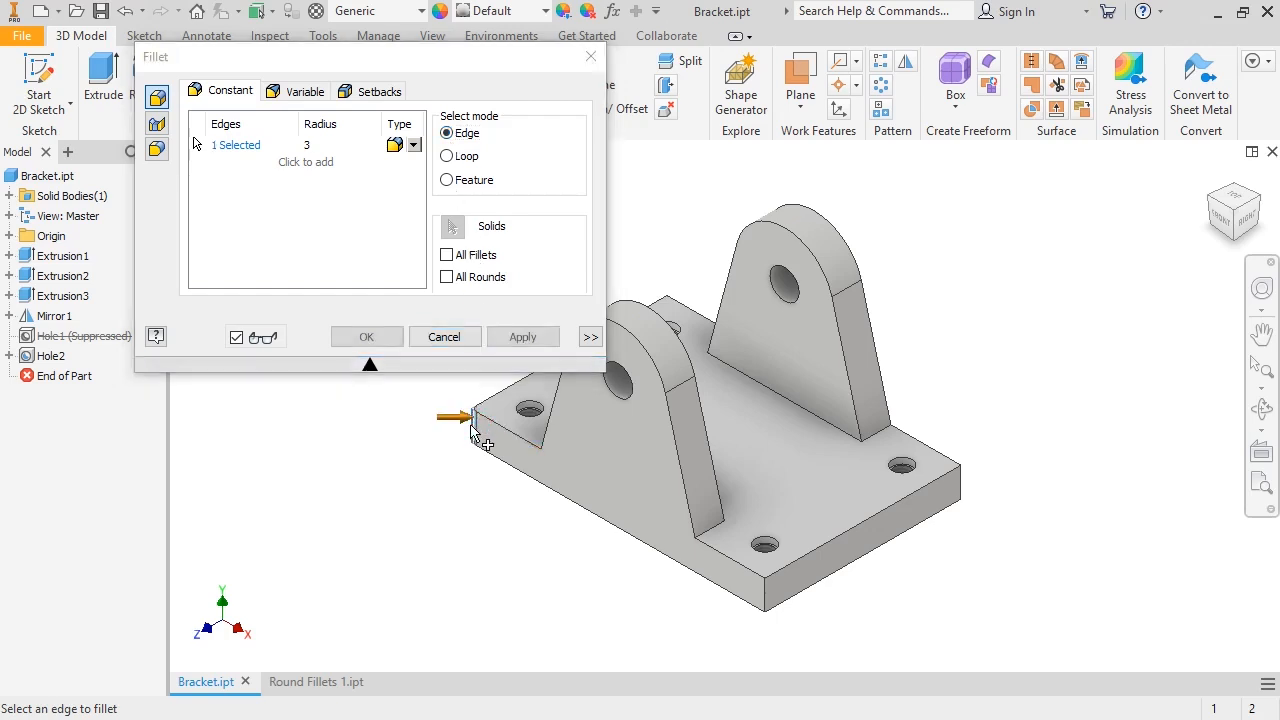
left_click(763, 595)
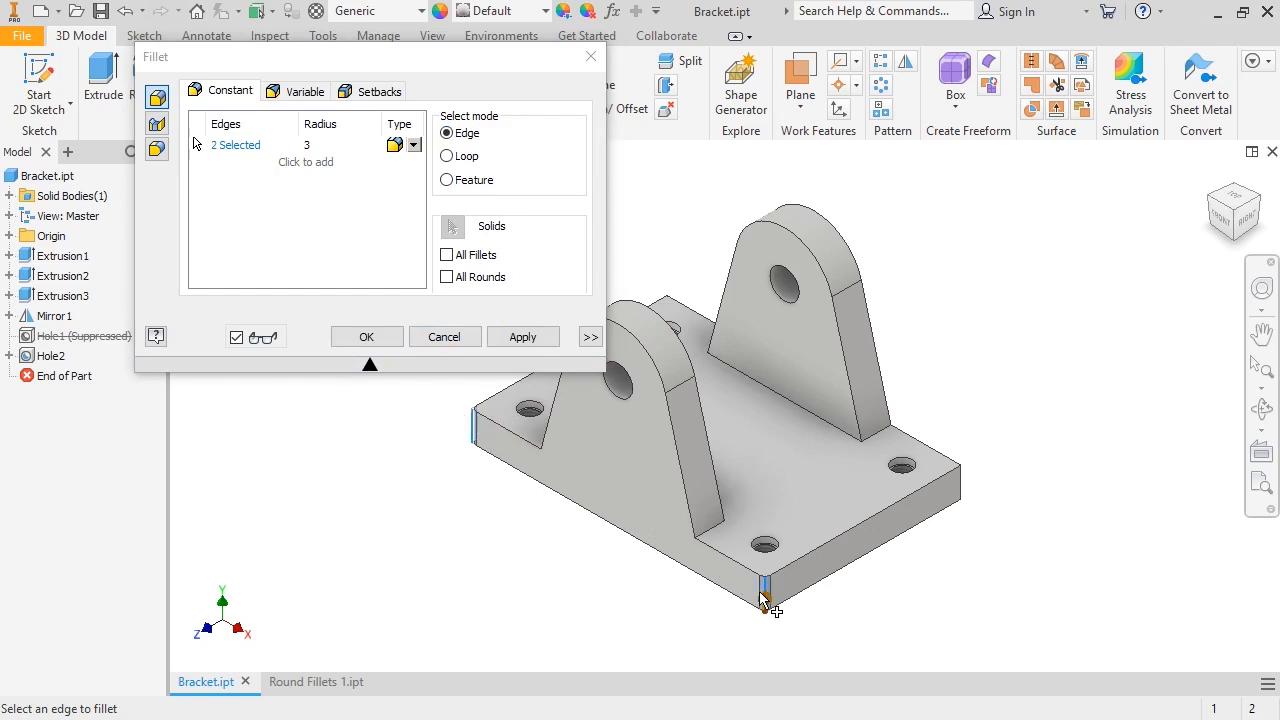
left_click(961, 485)
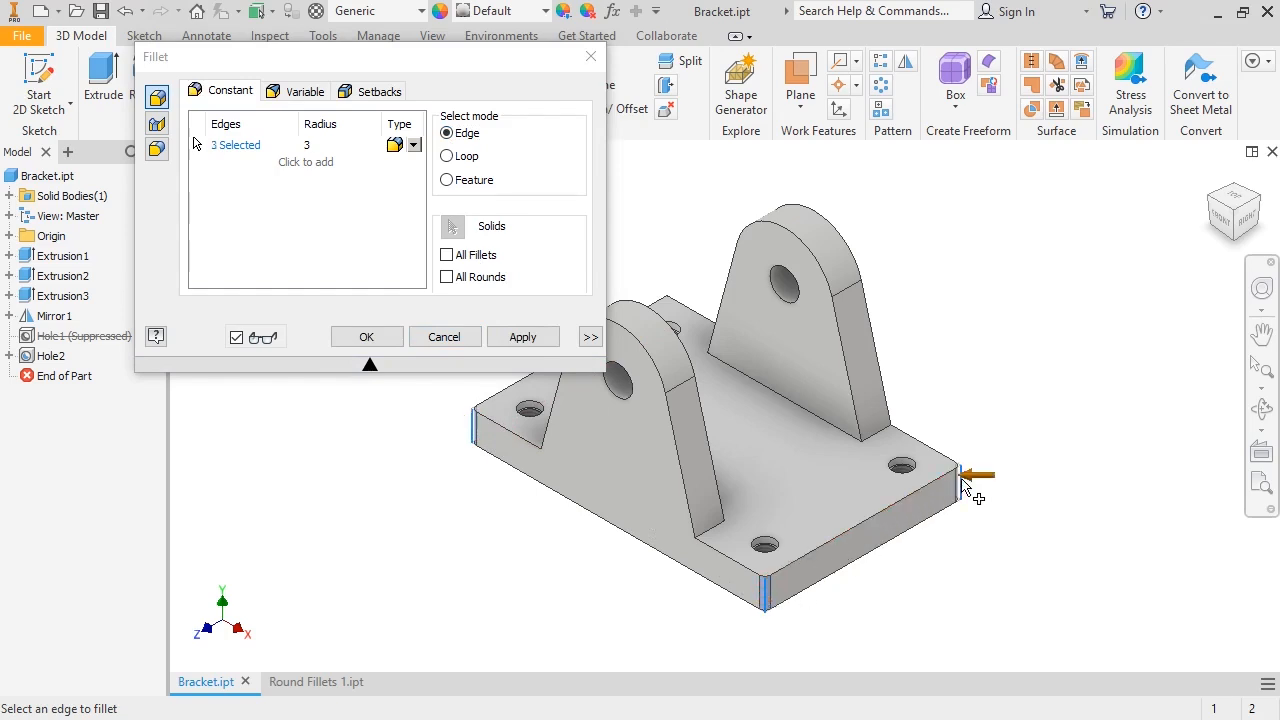
left_click(670, 318)
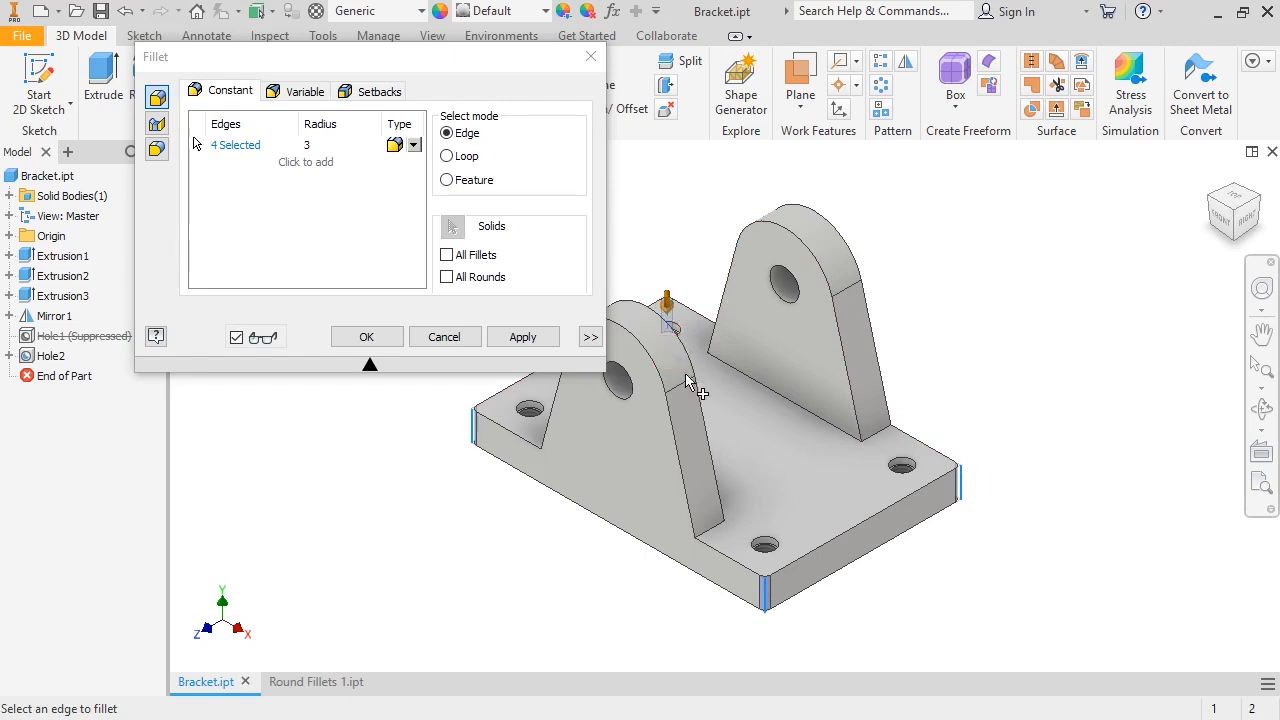
left_click(670, 400)
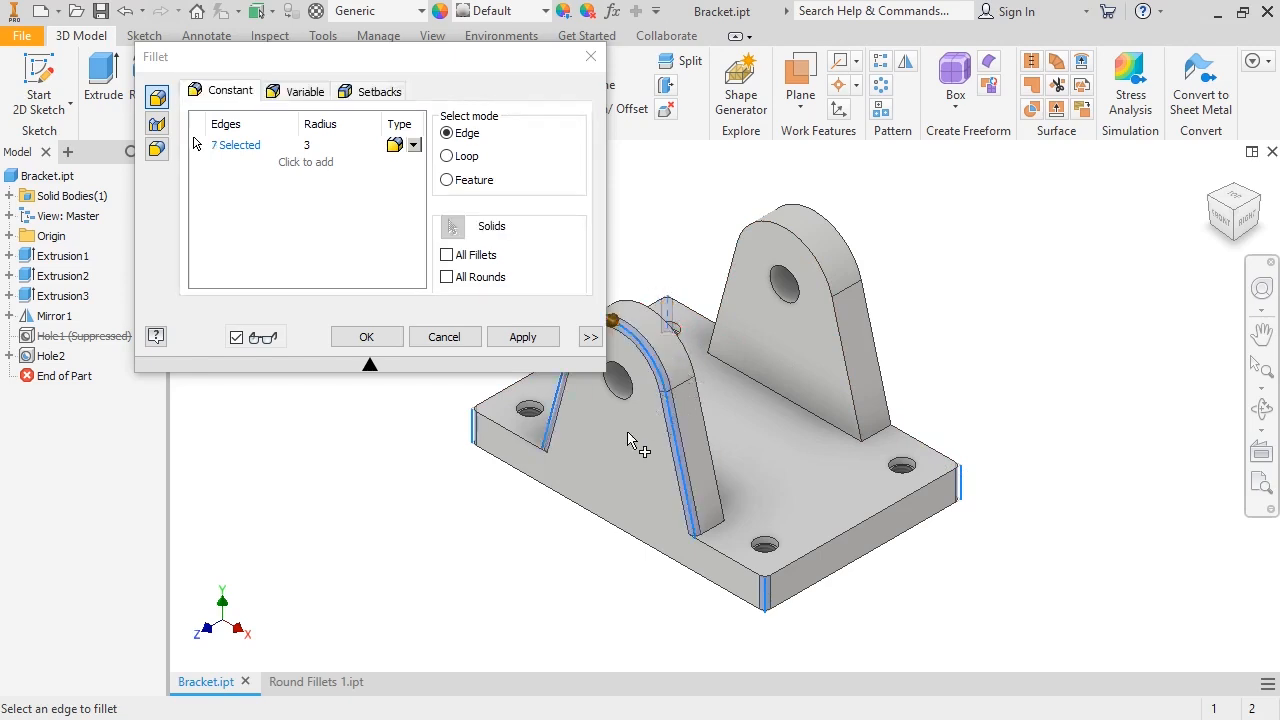
left_click(671, 402, "ctrl")
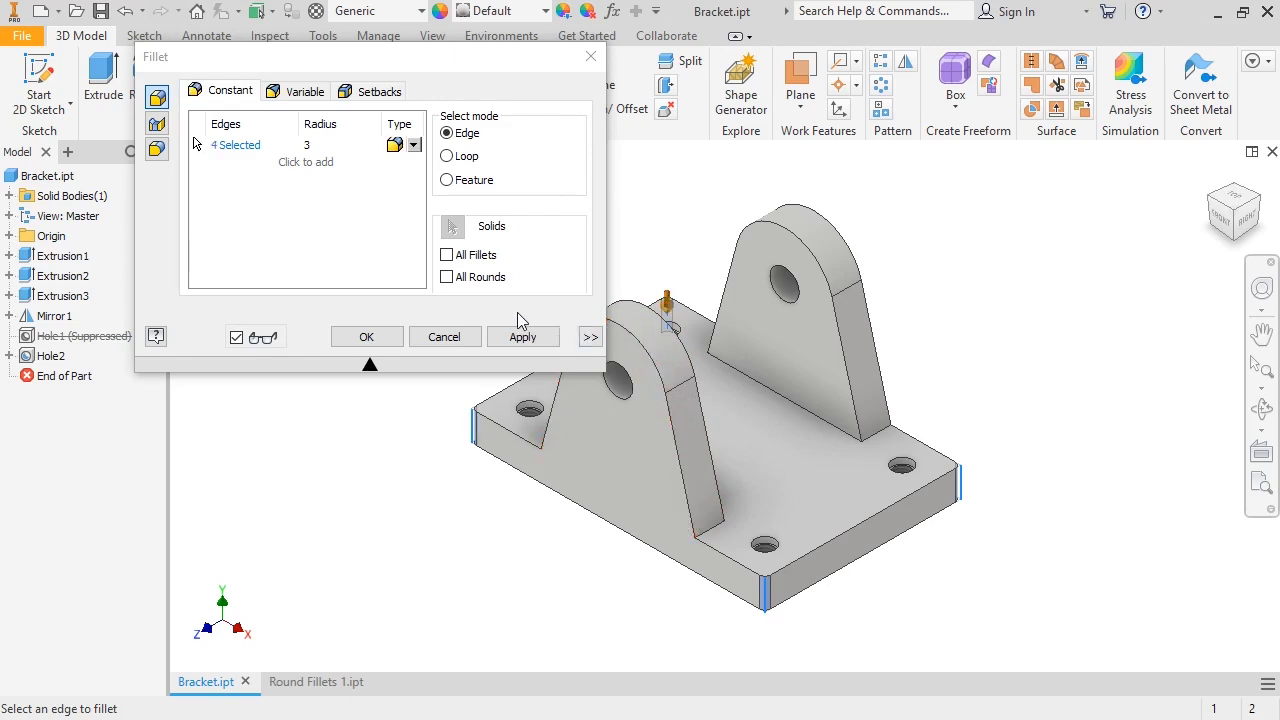
left_click(307, 144)
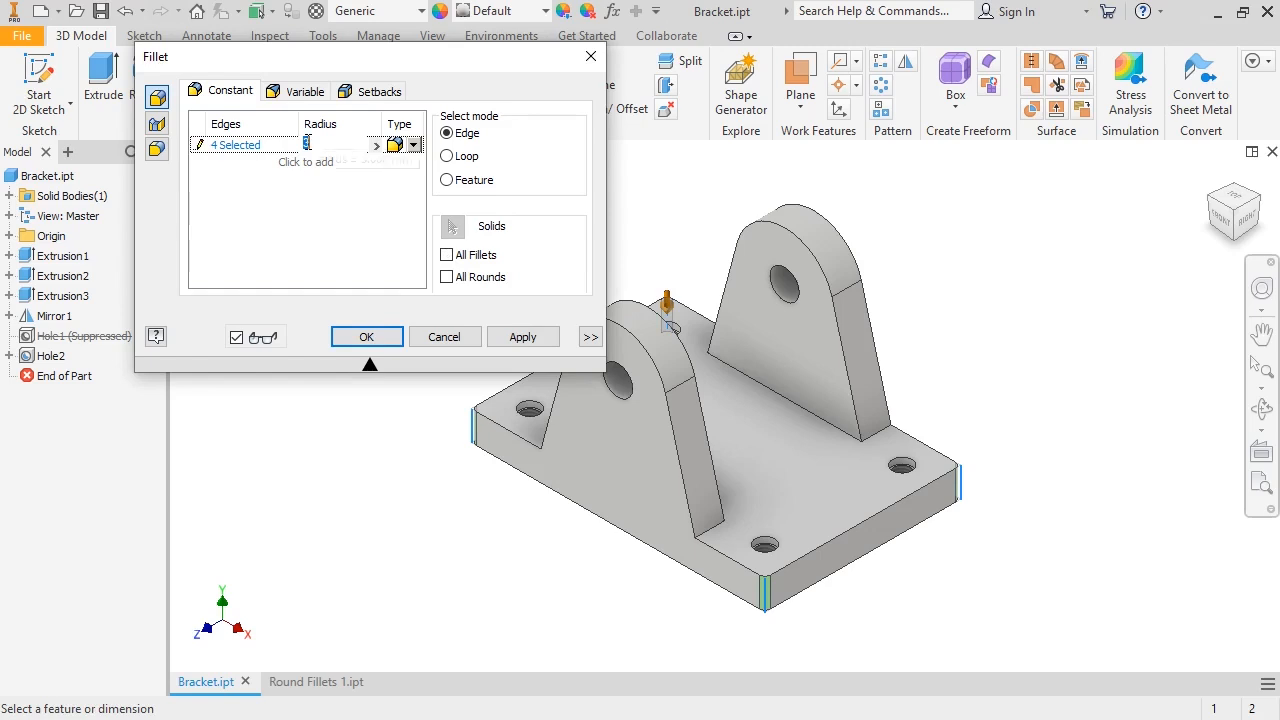
type("5")
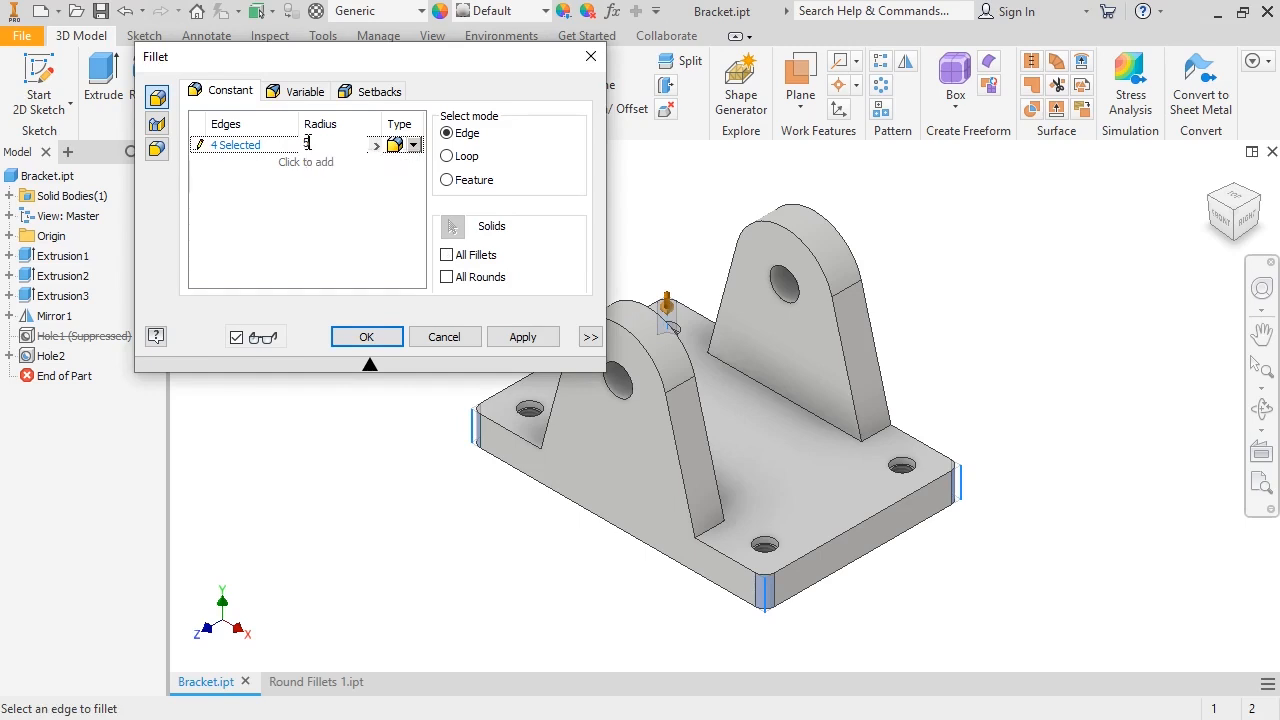
left_click(522, 337)
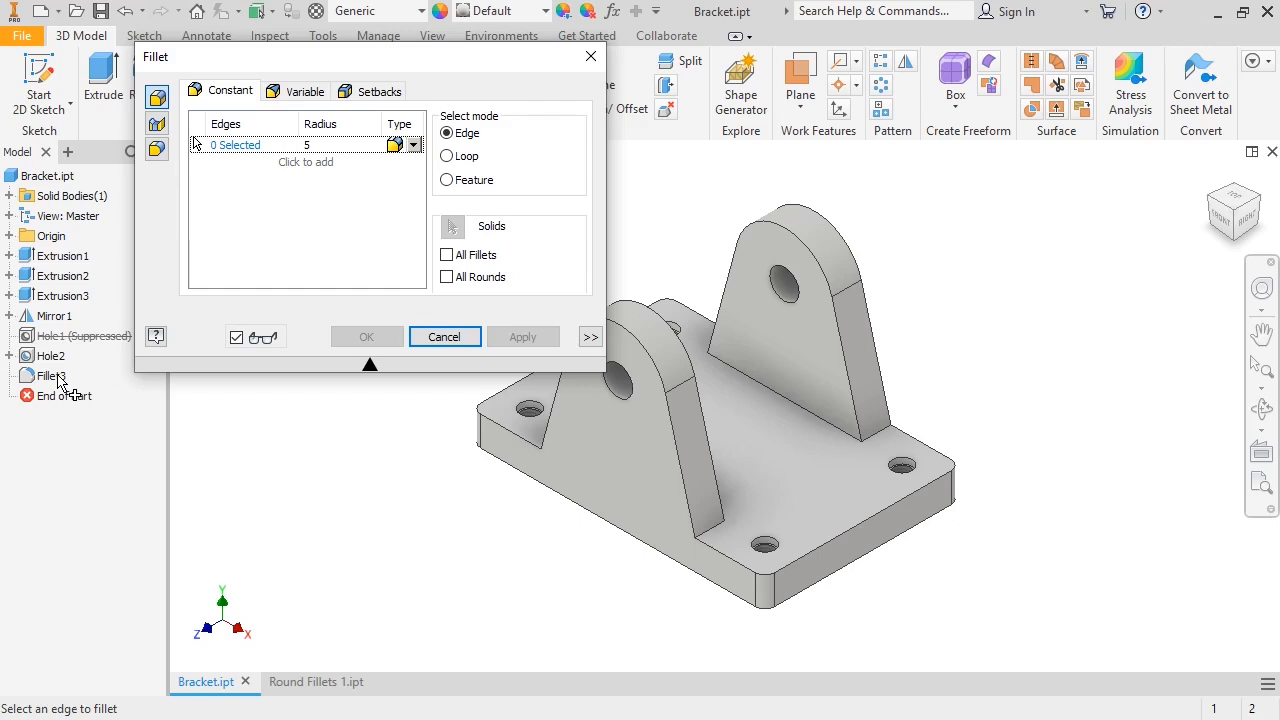
Using loop selection, fillet the base plate's top-face outline and the inner face outlines of both uprights with a 4 mm radius.
left_click(460, 160)
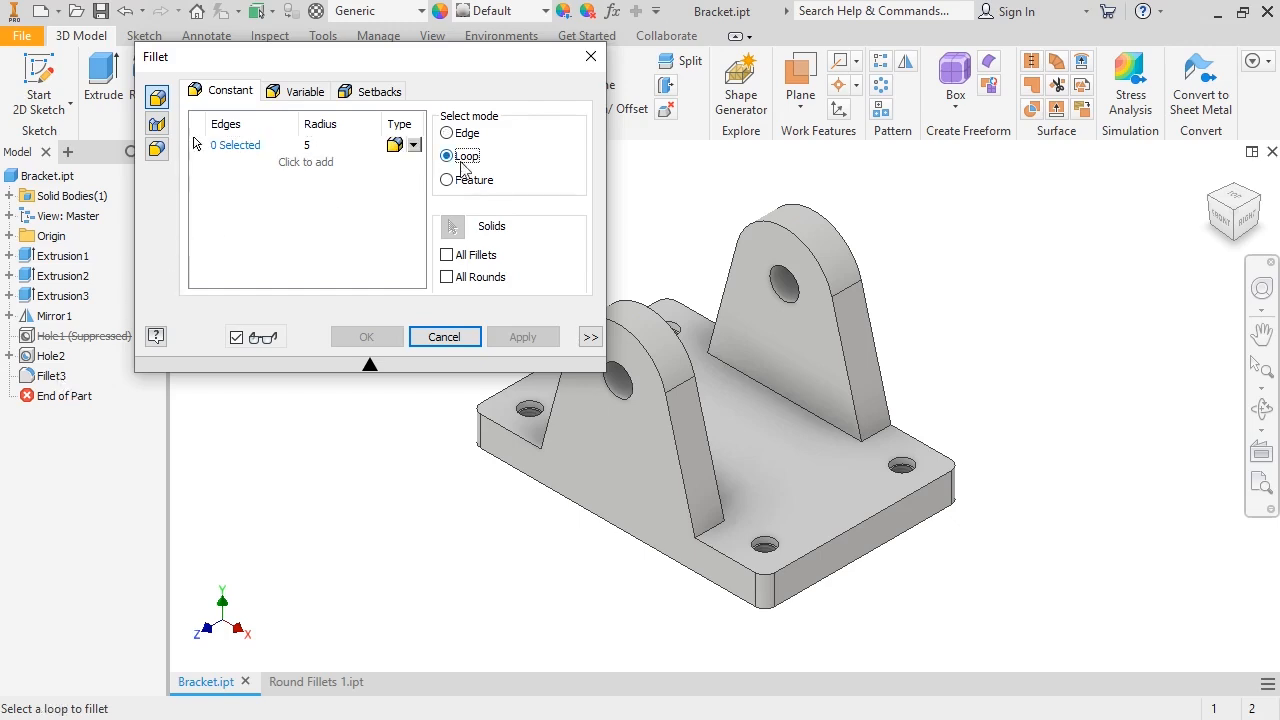
left_click(836, 540)
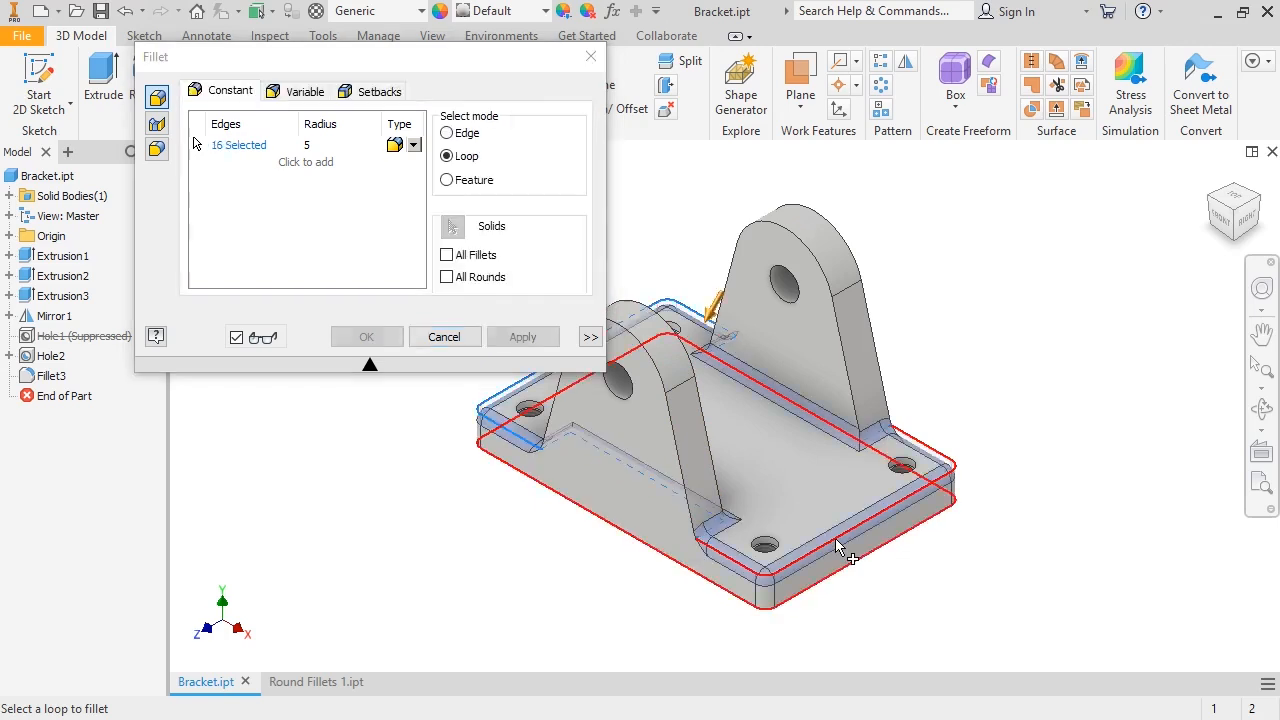
left_click(706, 462)
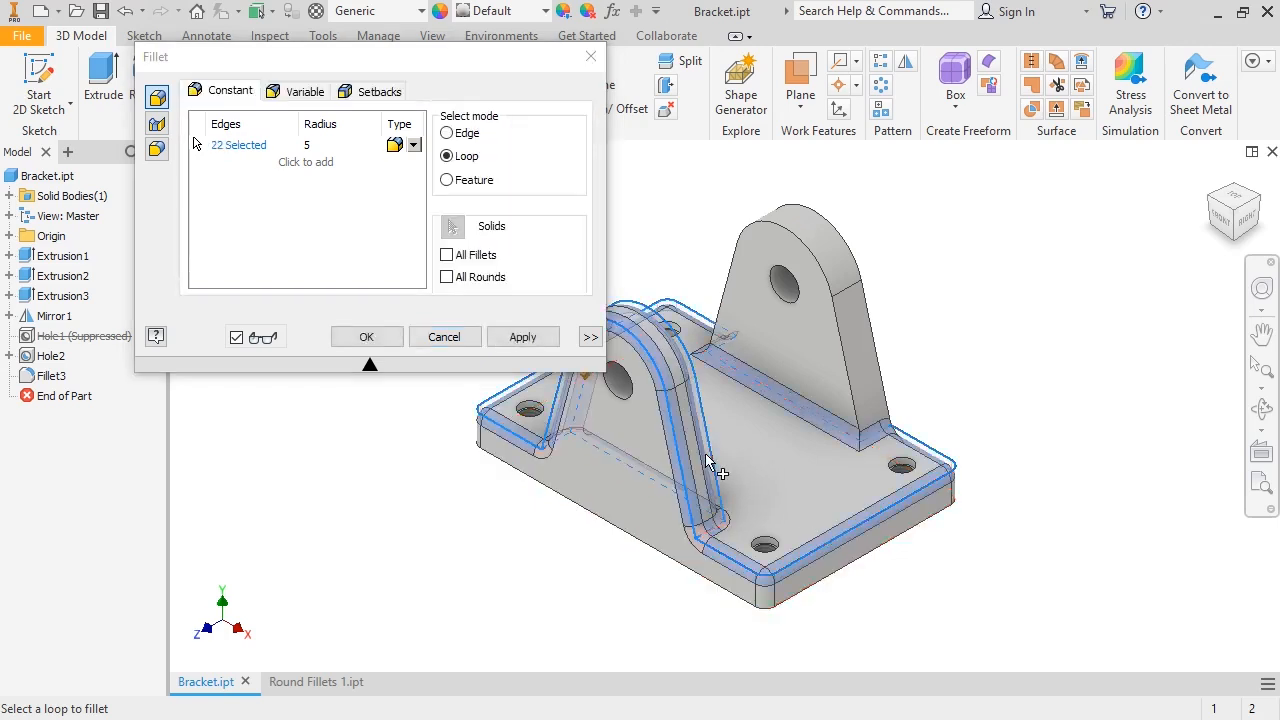
left_click(881, 388)
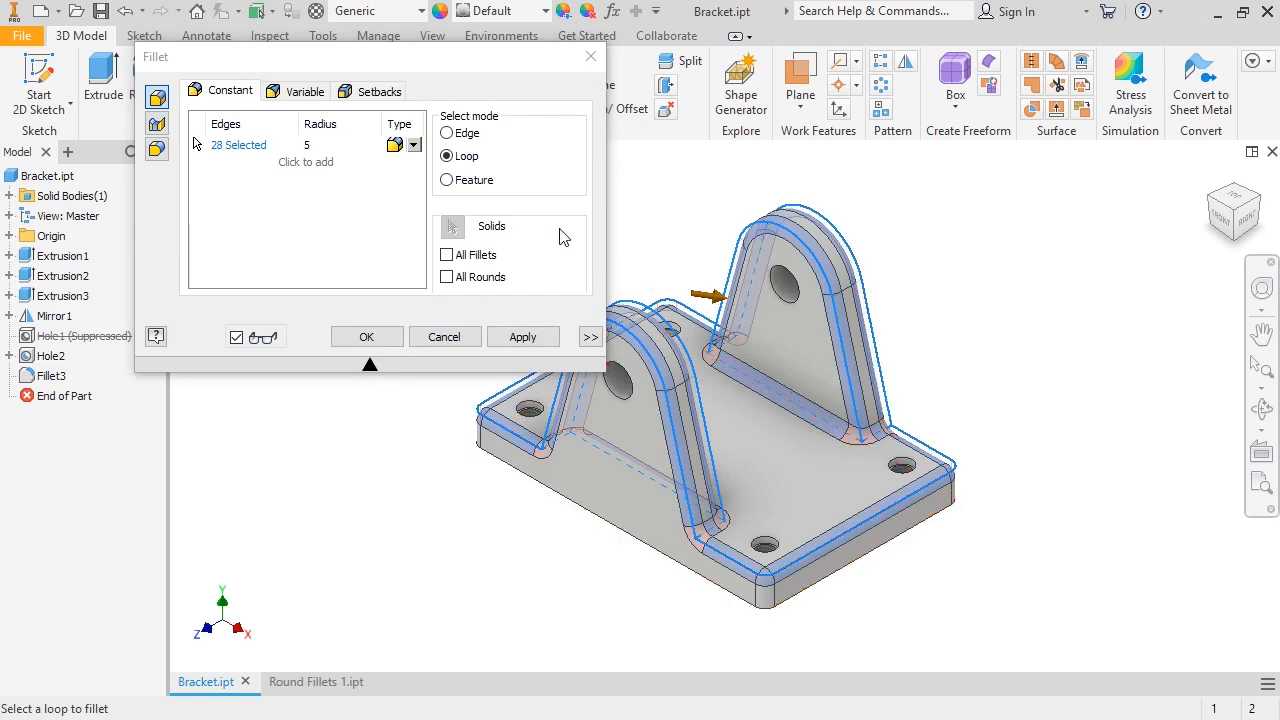
left_click(320, 145)
type("4")
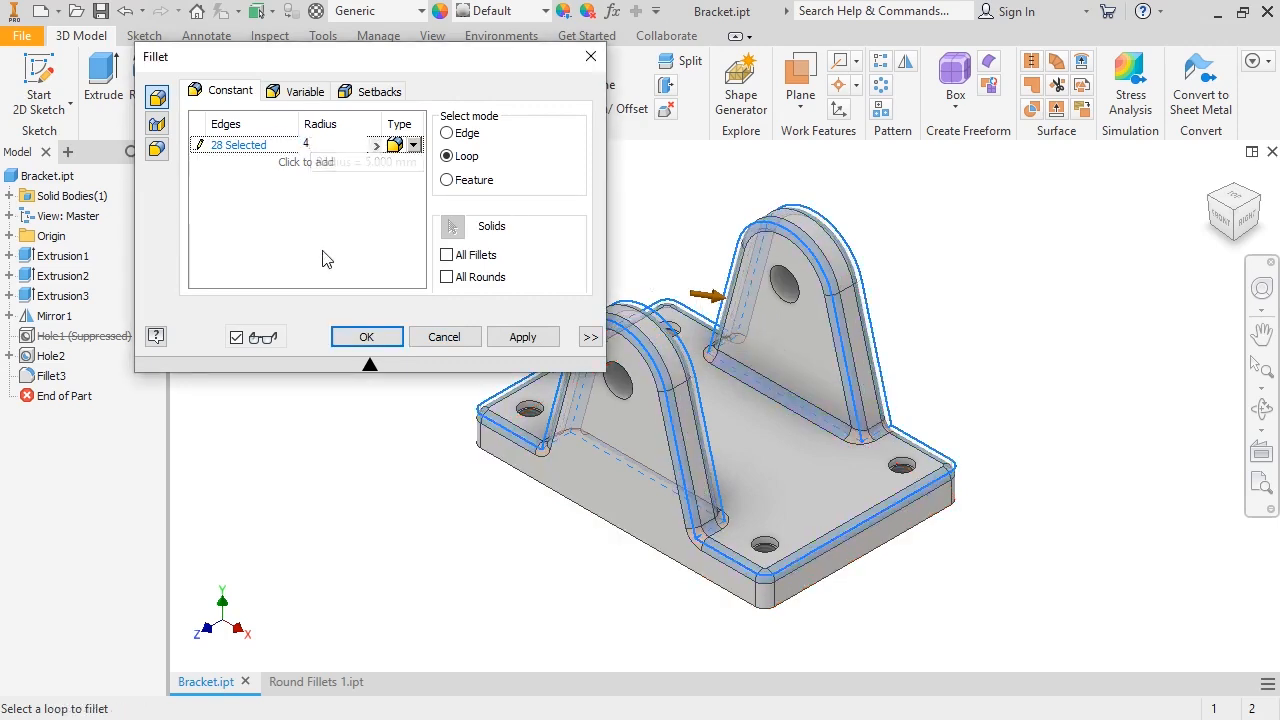
left_click(366, 337)
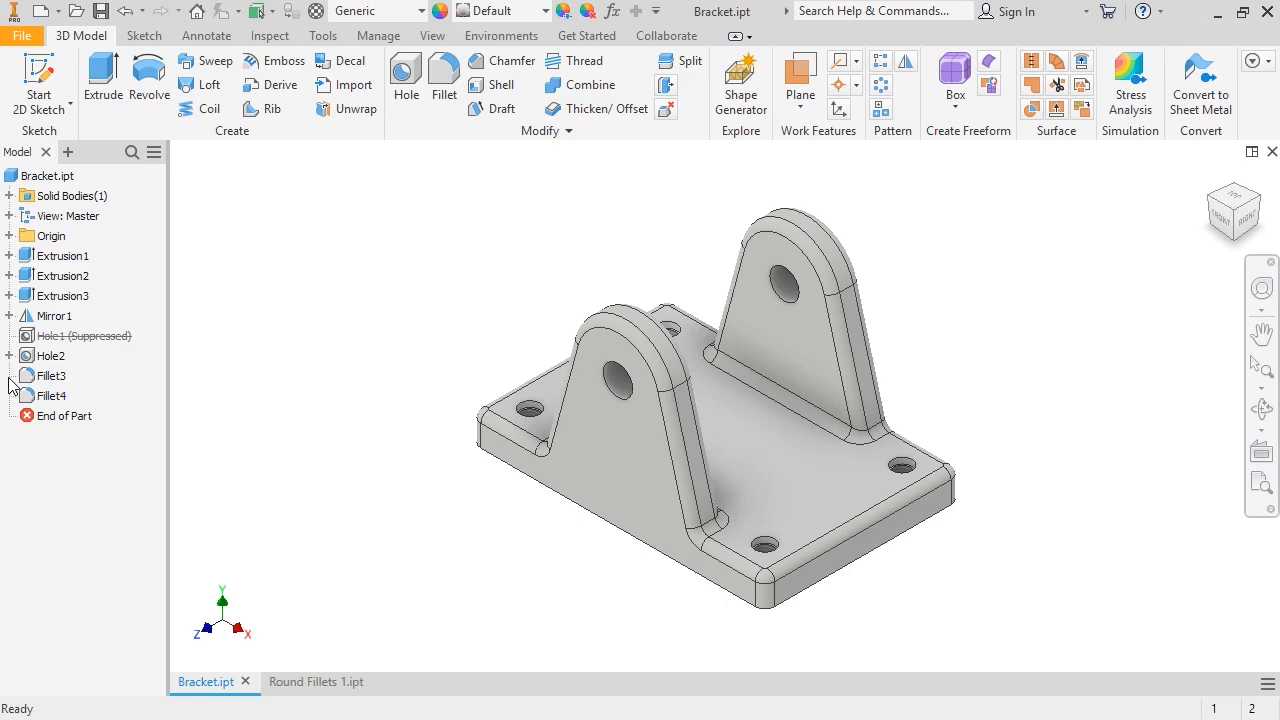
Review the editable settings of the base plate's corner fillet, leaving them as they are.
right_click(38, 377)
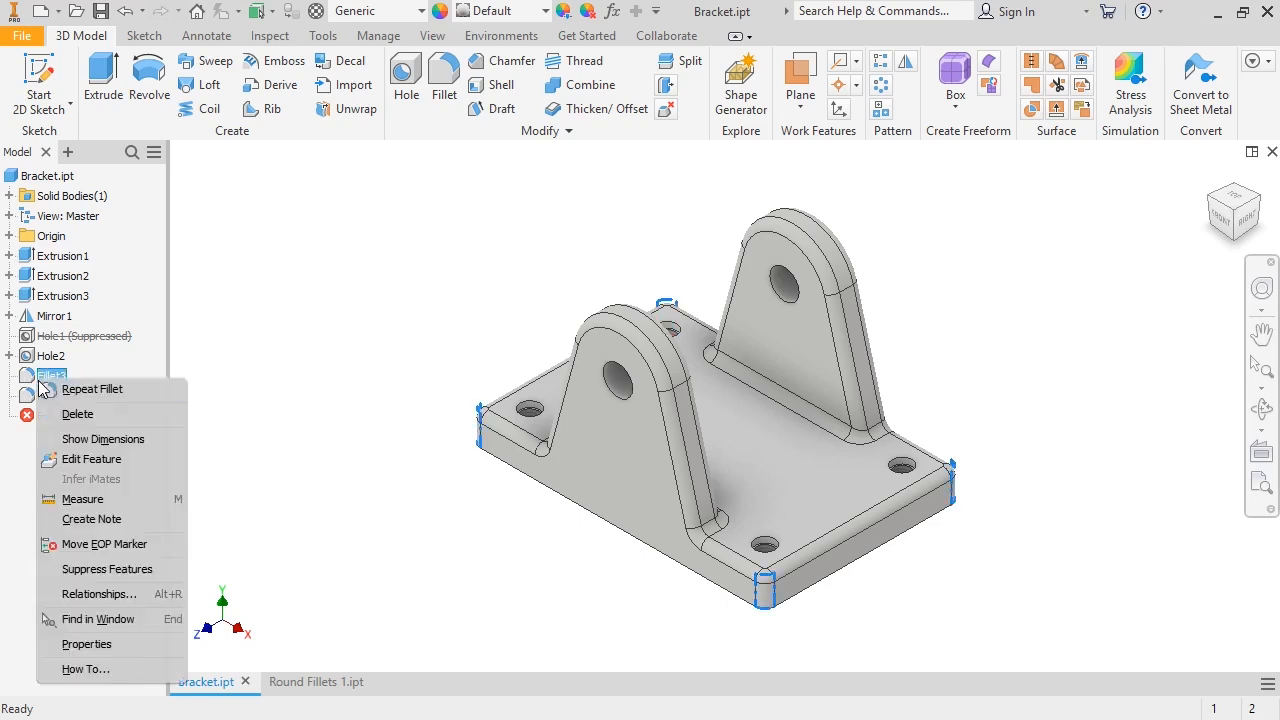
left_click(52, 460)
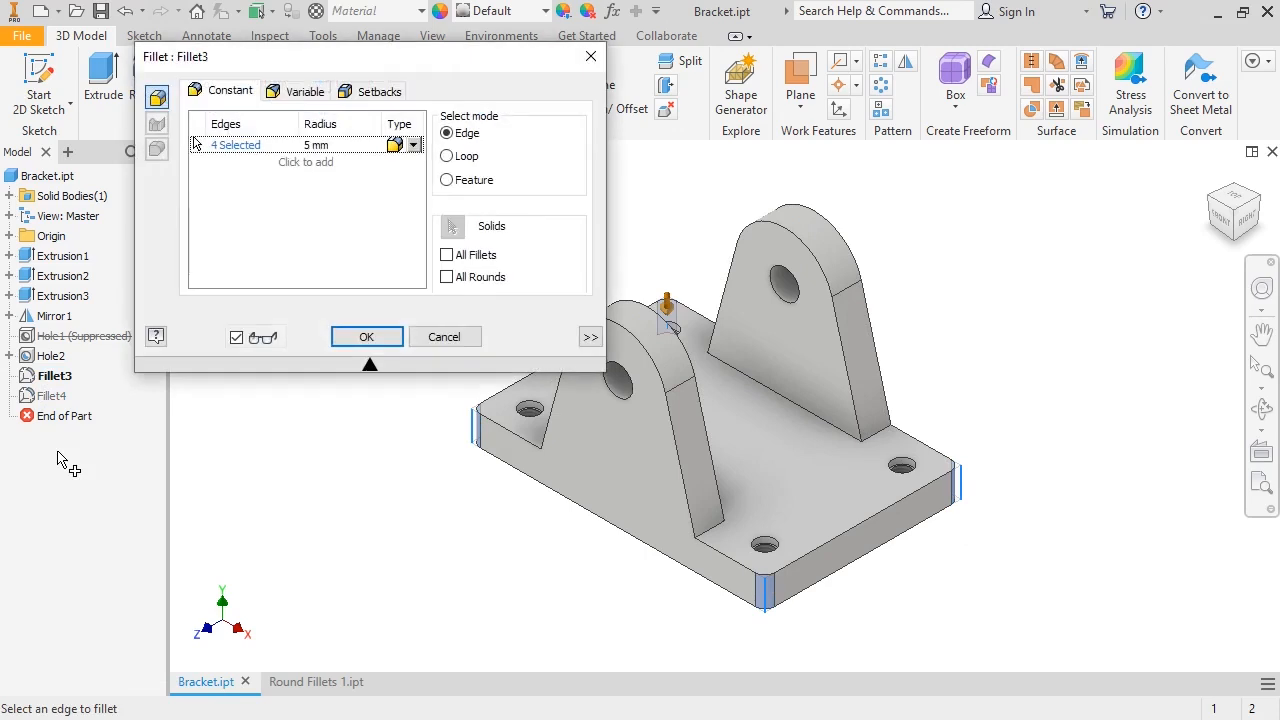
left_click(368, 338)
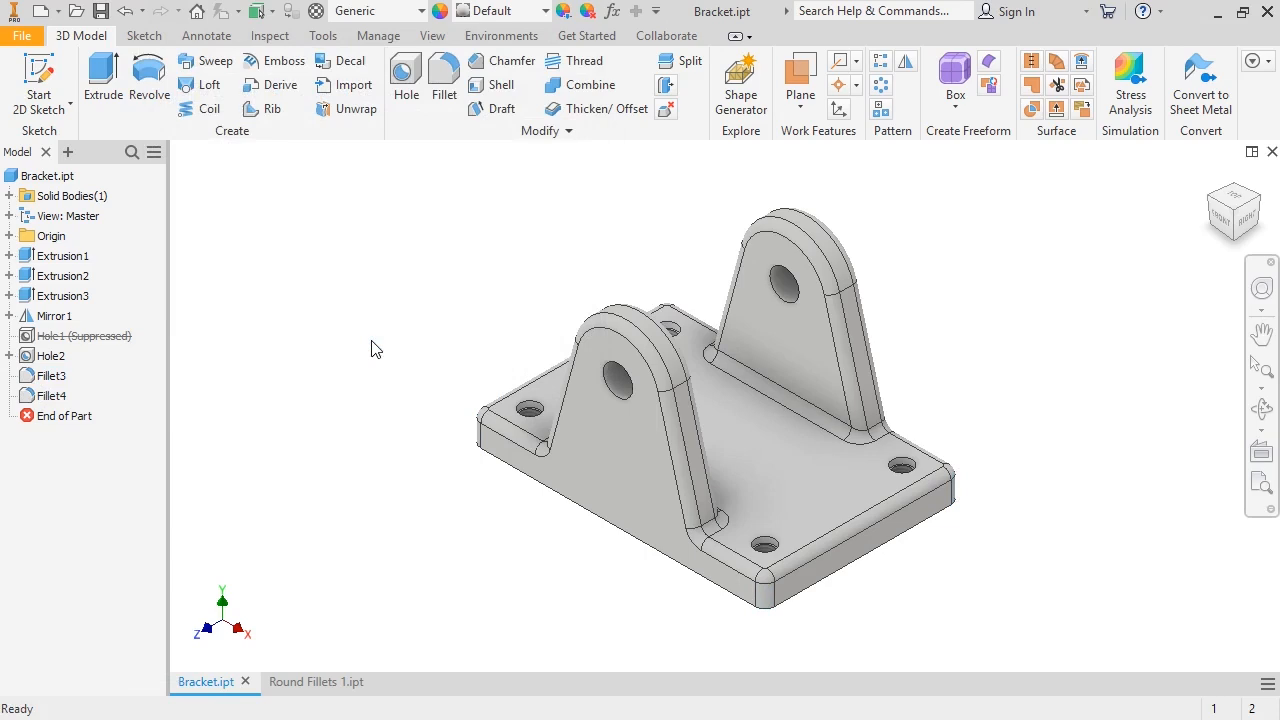
In Round Fillets 1.ipt, apply a full round fillet to one short end face of the bar, using its two long side faces.
left_click(315, 681)
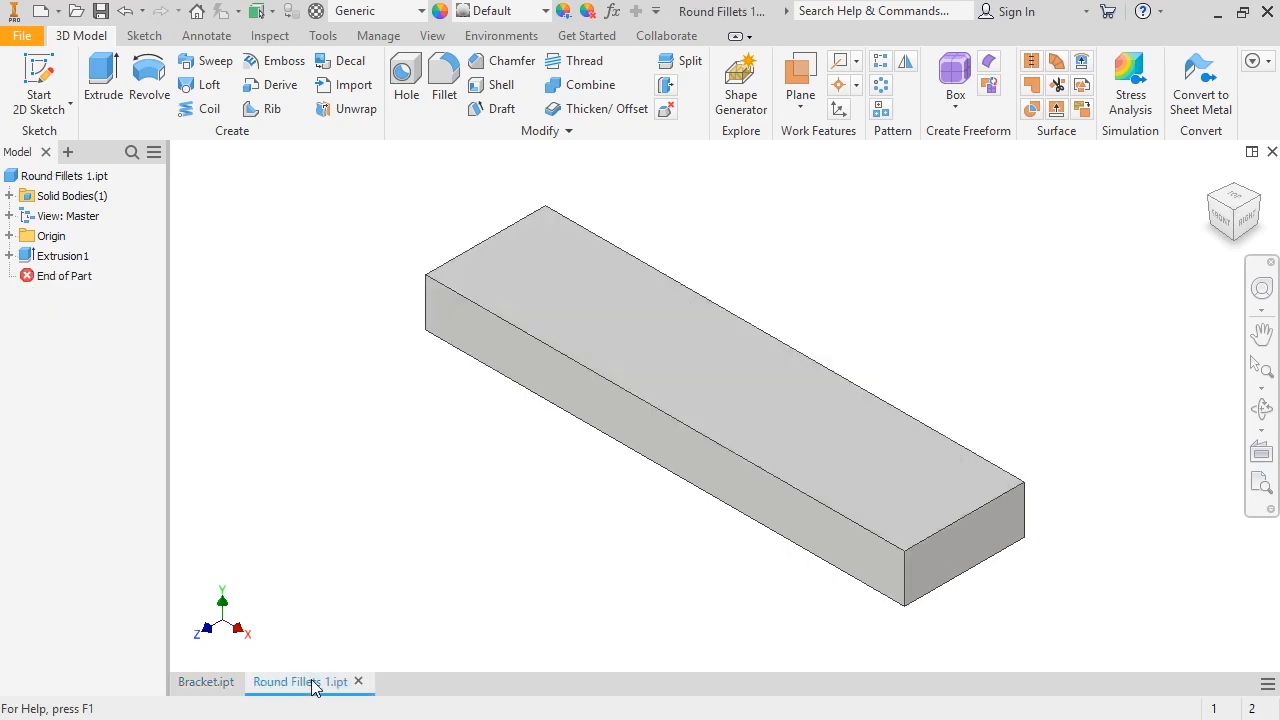
left_click(444, 78)
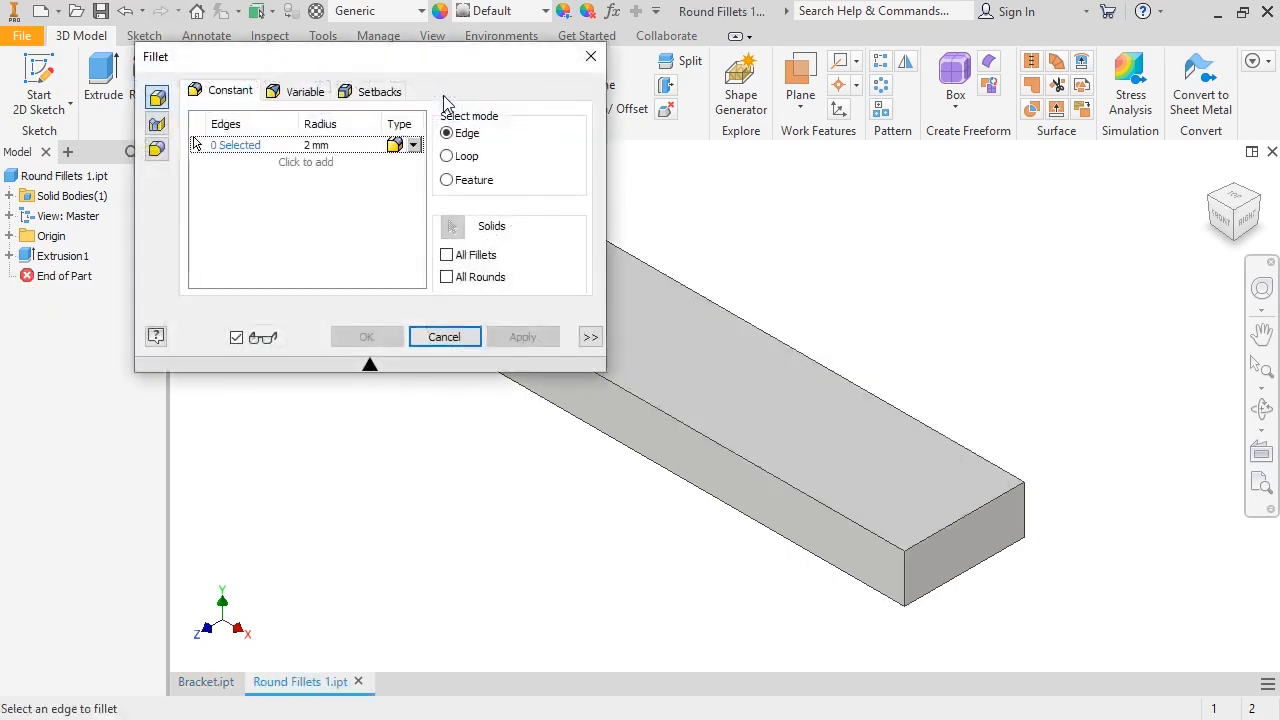
left_click(157, 150)
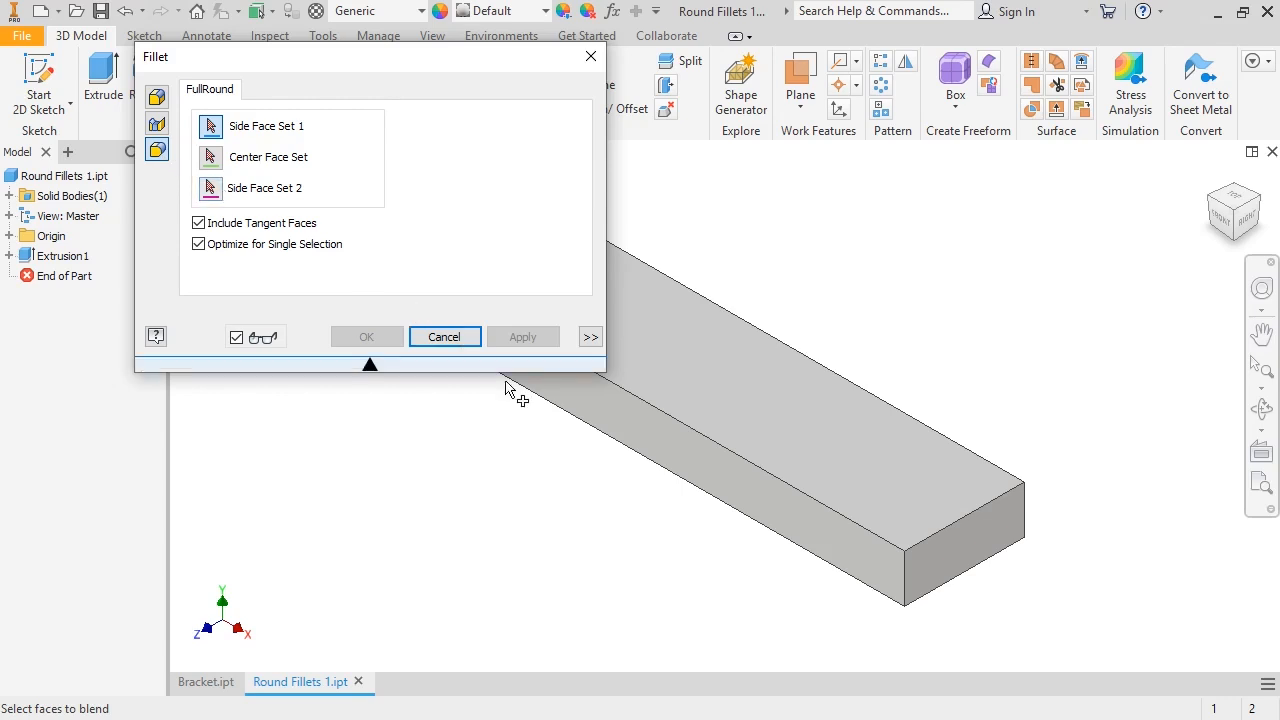
left_click(648, 450)
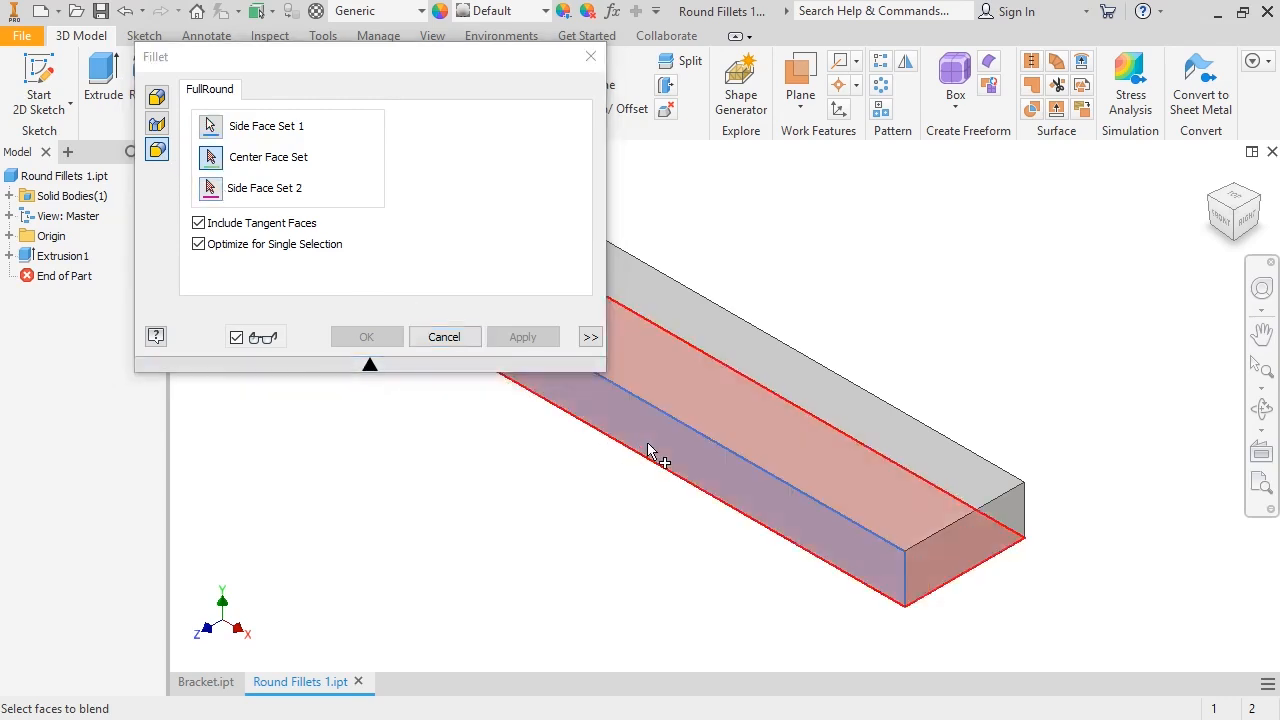
left_click(846, 515)
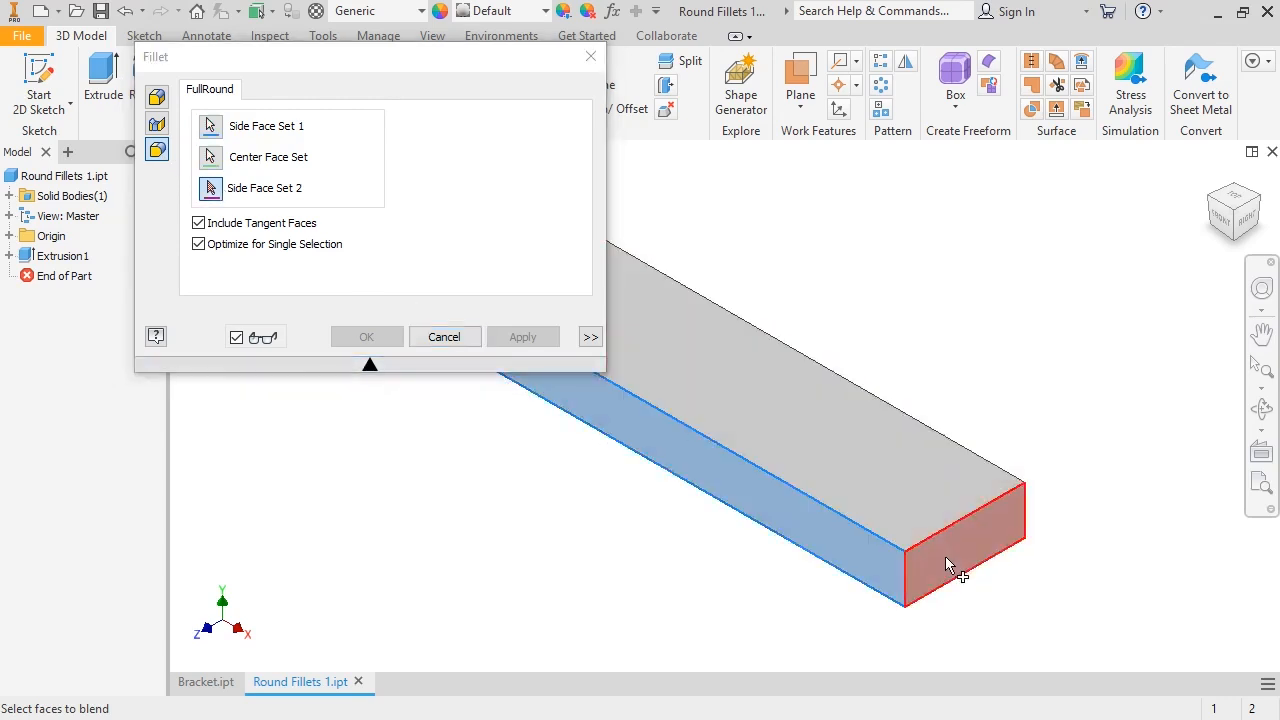
left_click(1258, 202)
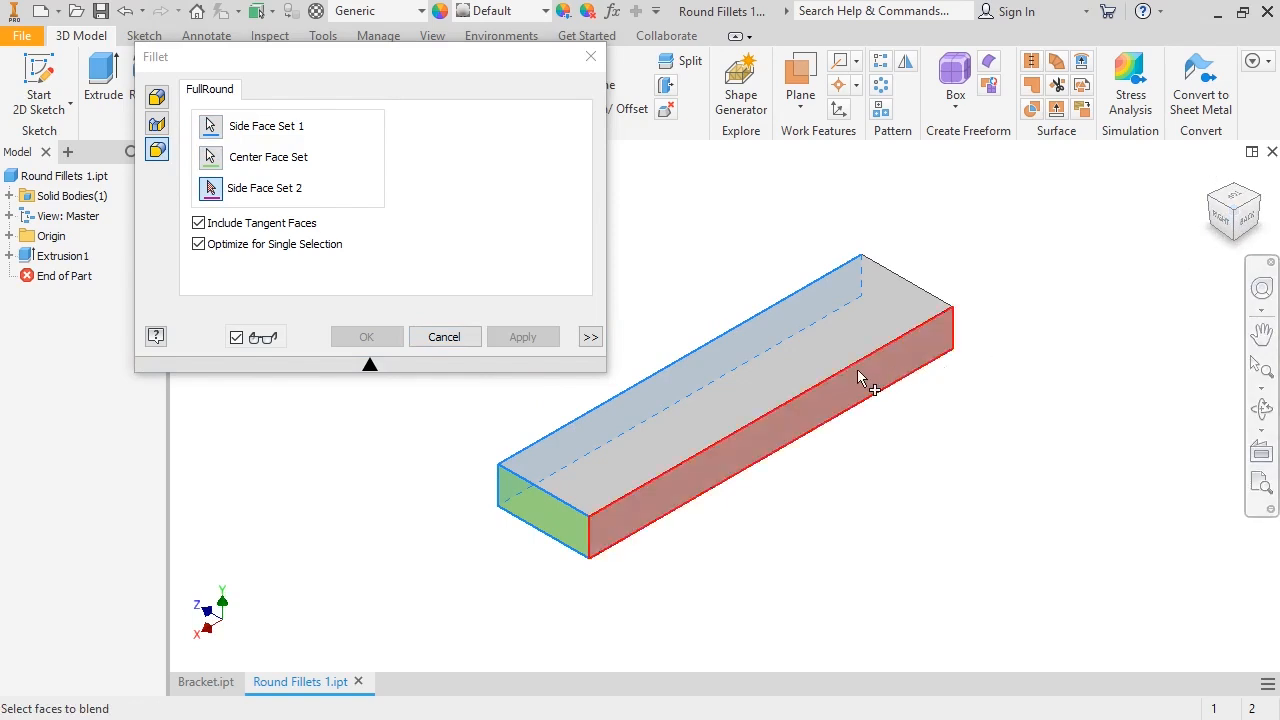
left_click(860, 374)
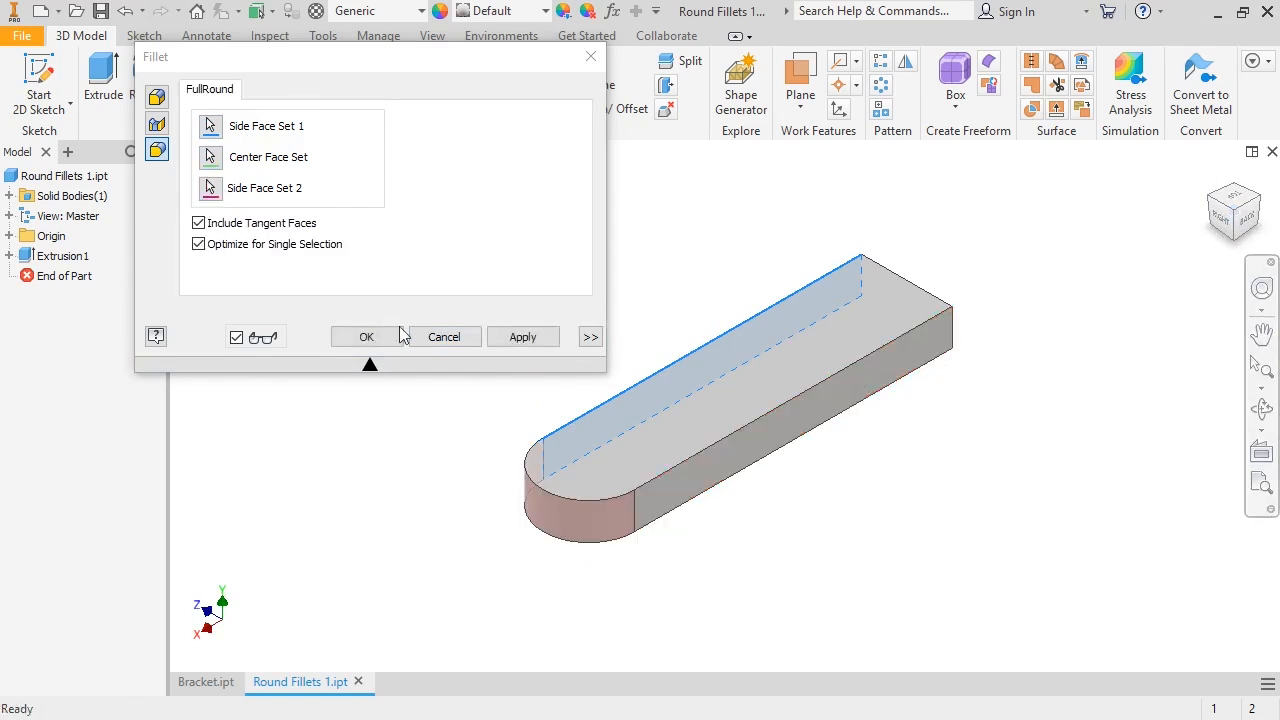
left_click(366, 336)
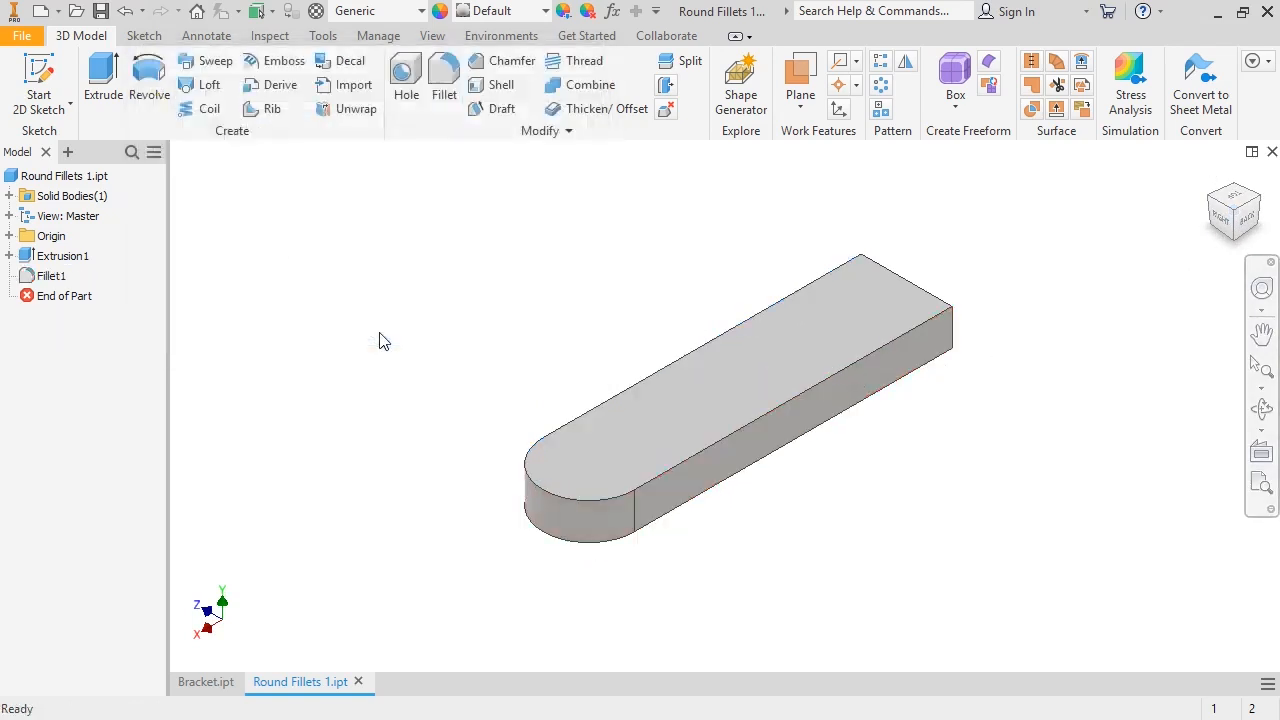
Set the bar's extrusion distance to 100 mm, keeping the full round fillet.
left_click(650, 419)
left_click(683, 395)
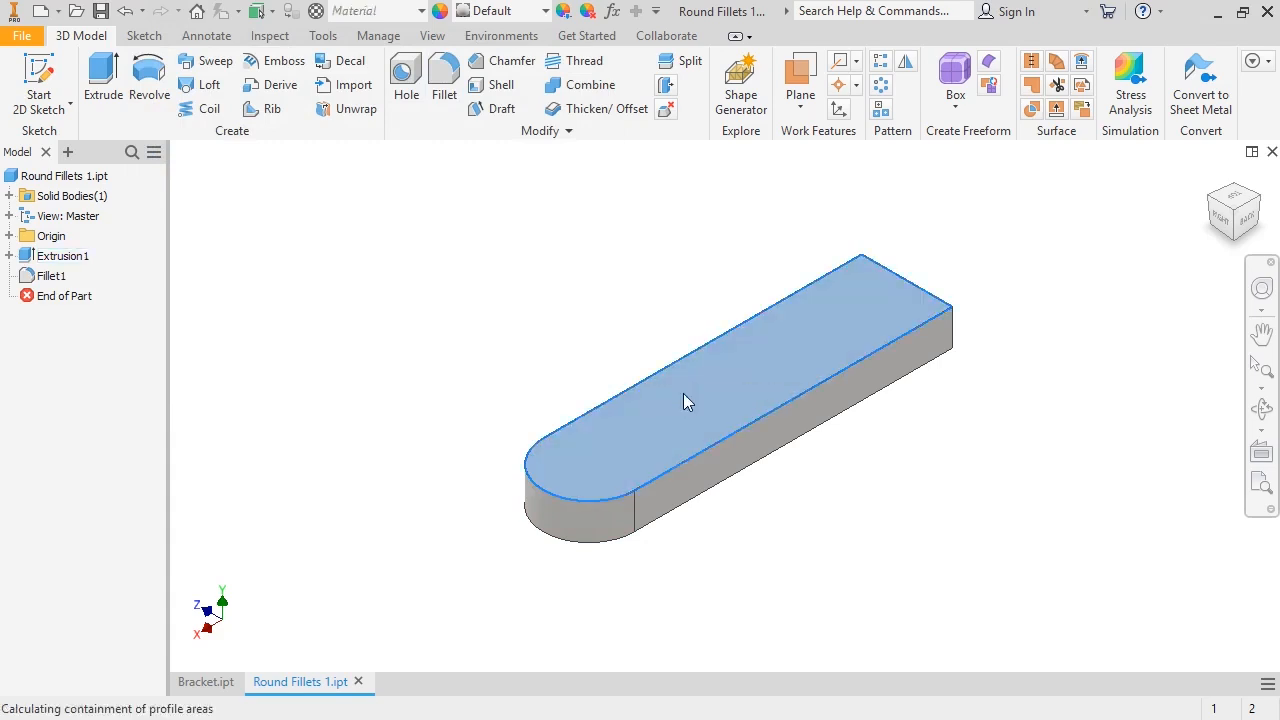
double_click(285, 342)
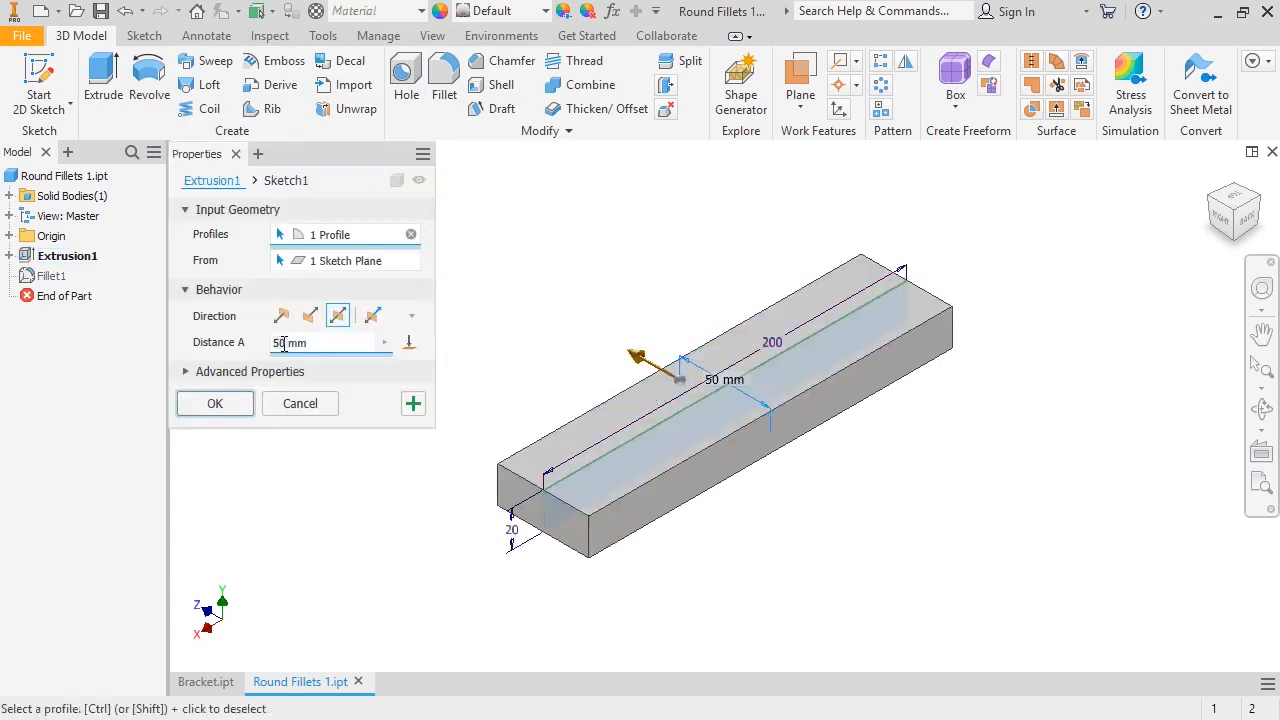
type("100")
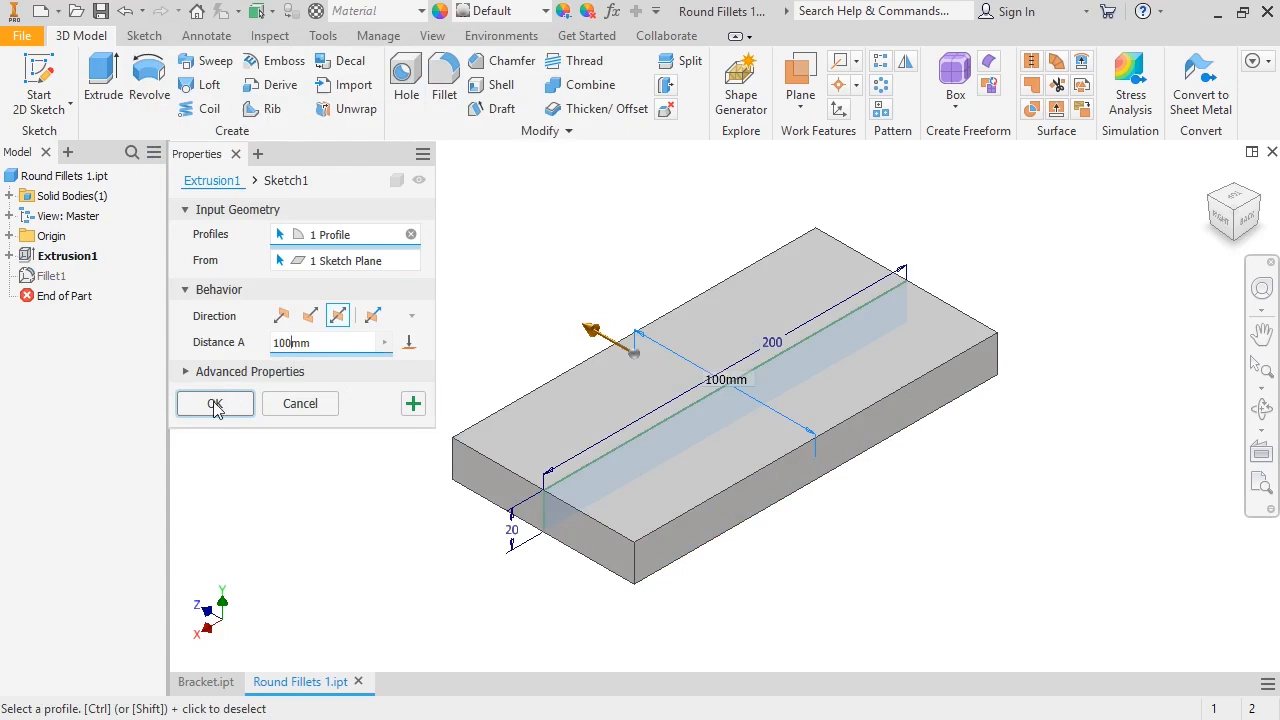
left_click(215, 404)
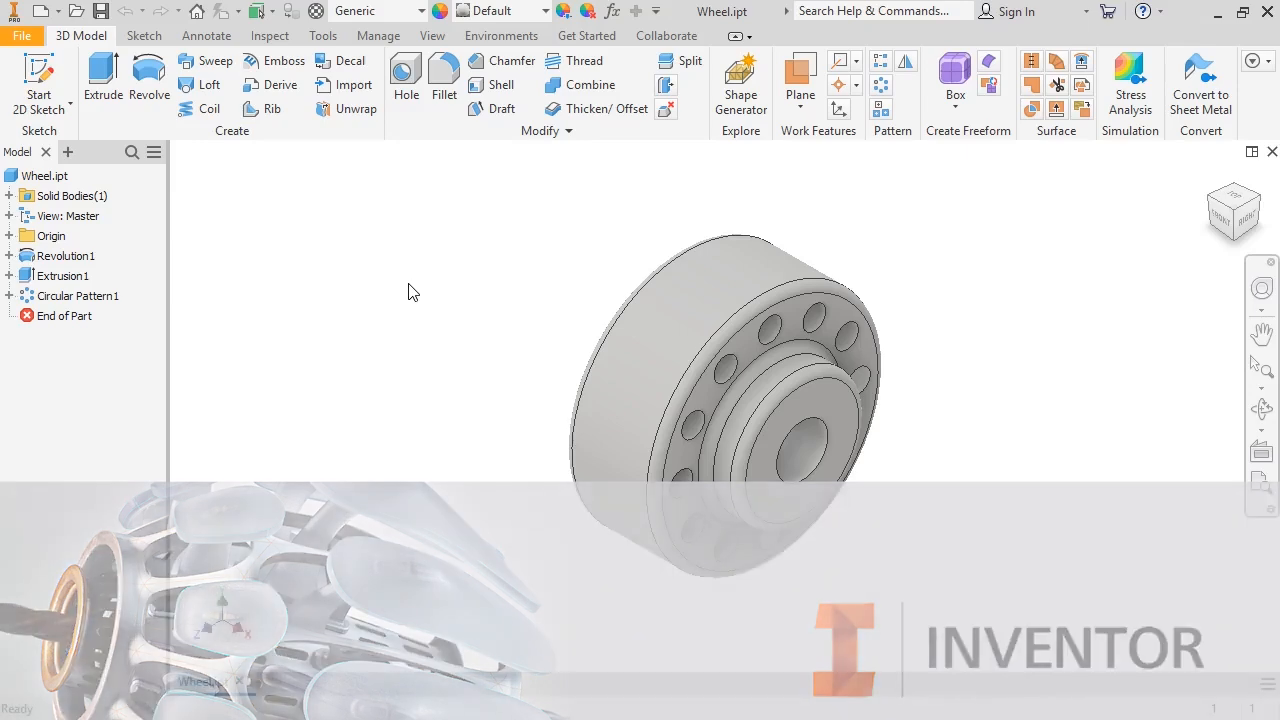
Create a new part from the metric Standard (mm).ipt template and start a 2D sketch on the XY plane.
left_click(9, 256)
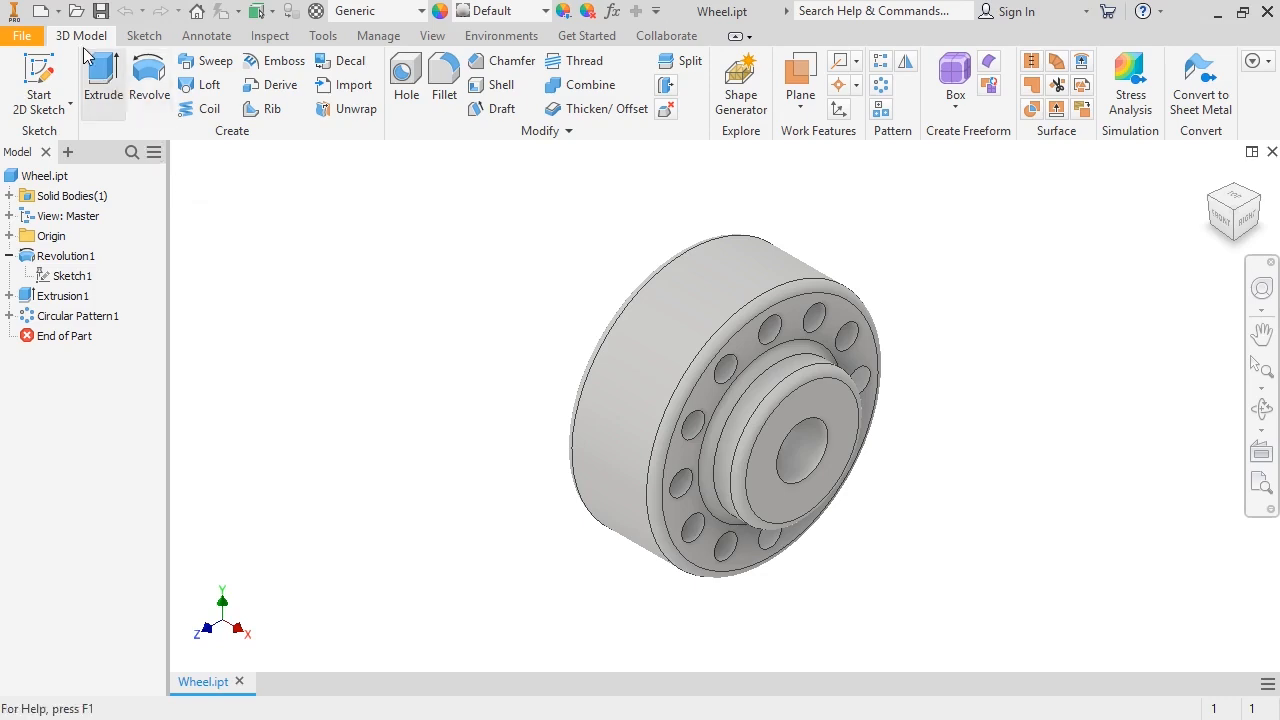
left_click(41, 13)
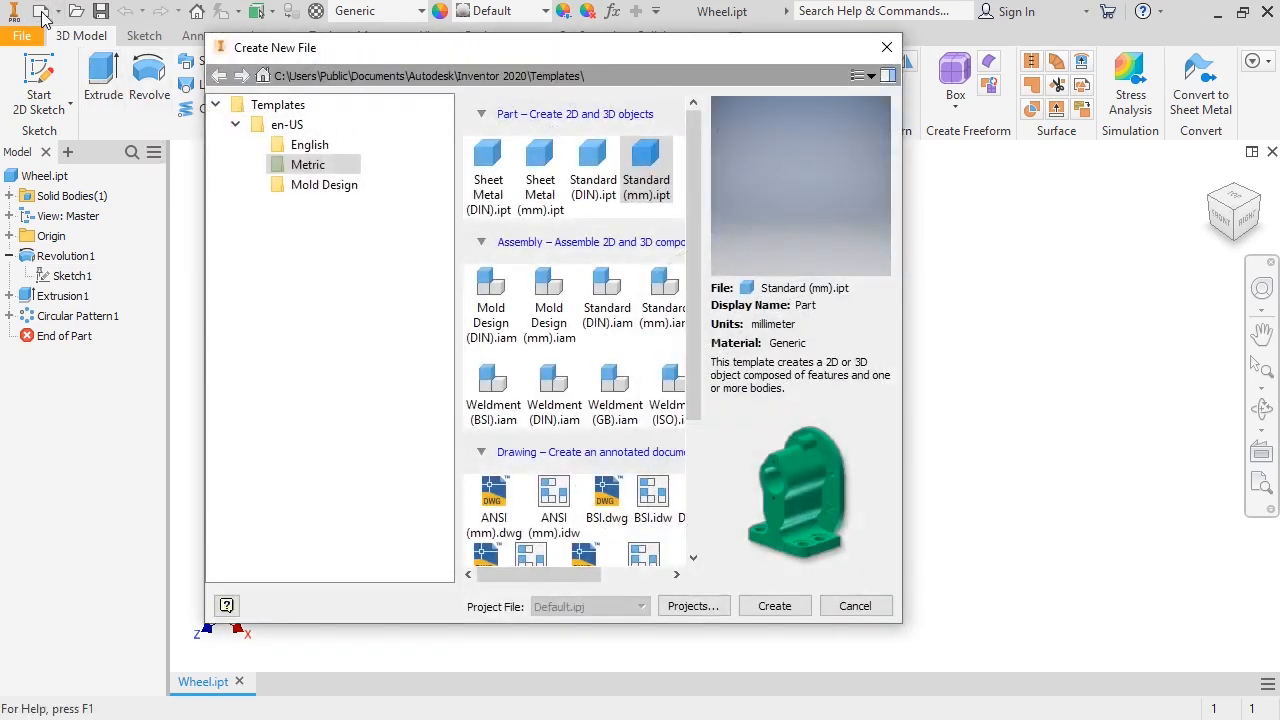
left_click(646, 178)
left_click(765, 604)
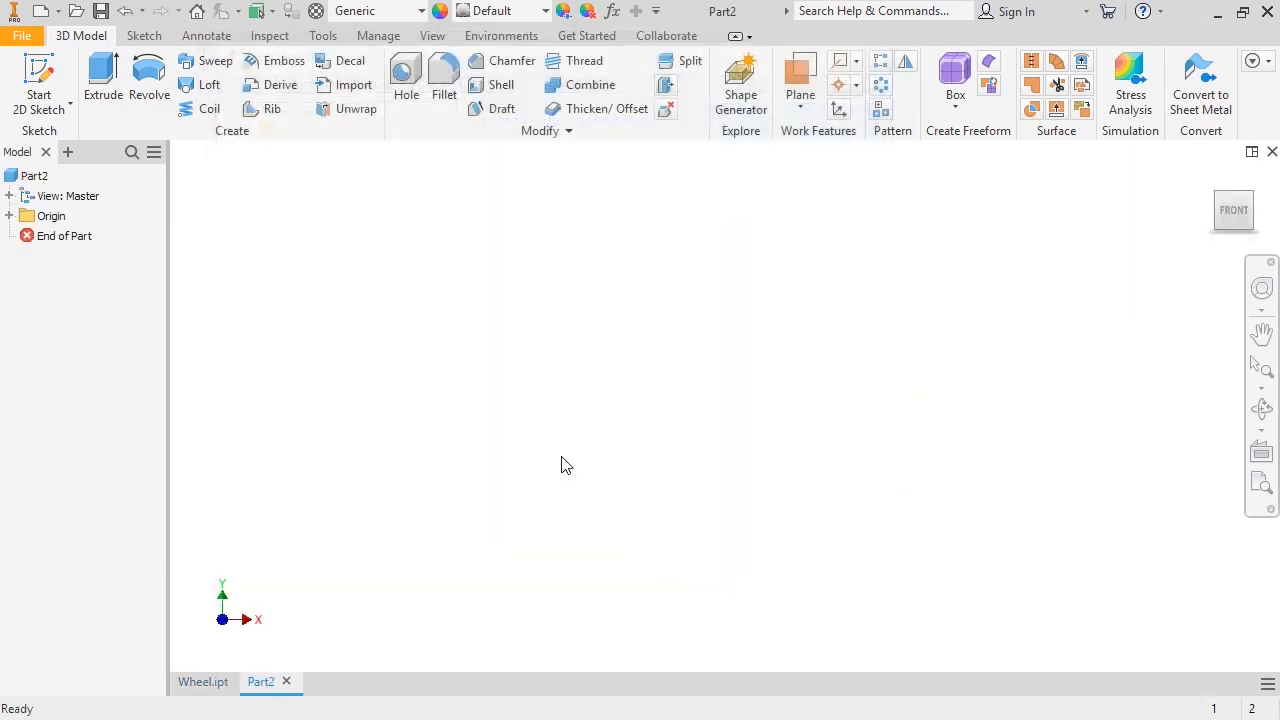
left_click(40, 84)
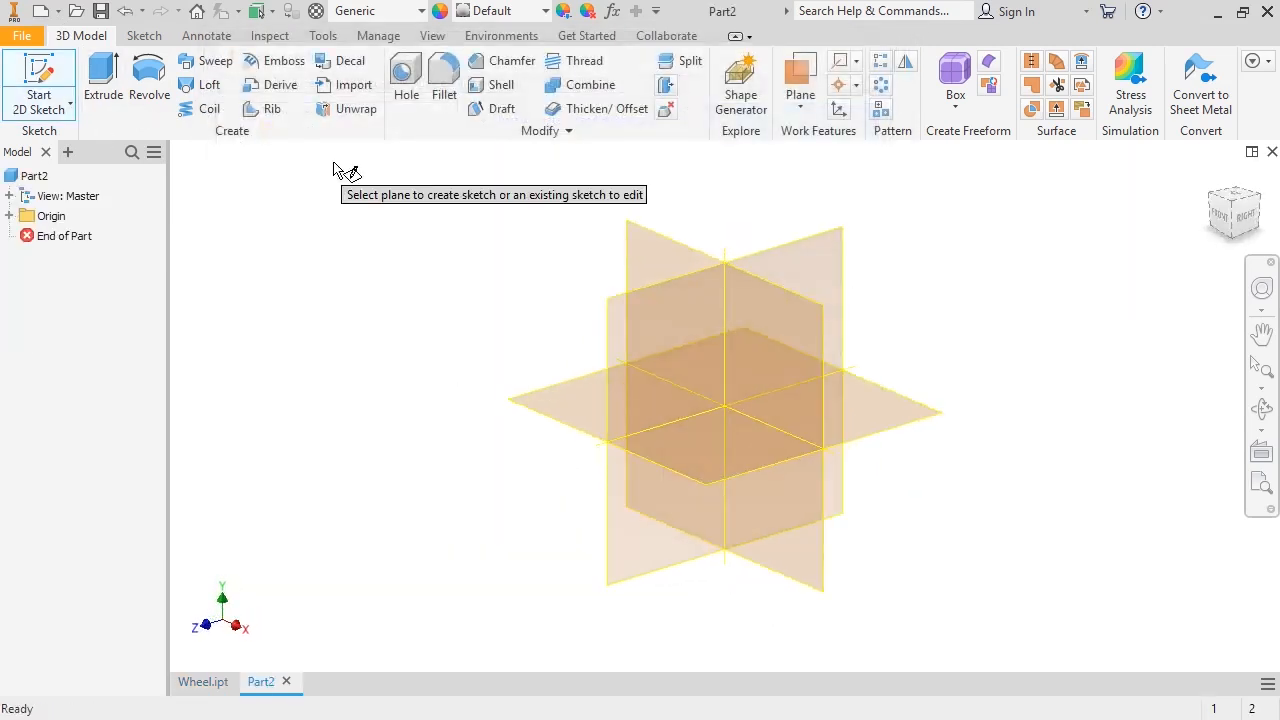
left_click(772, 313)
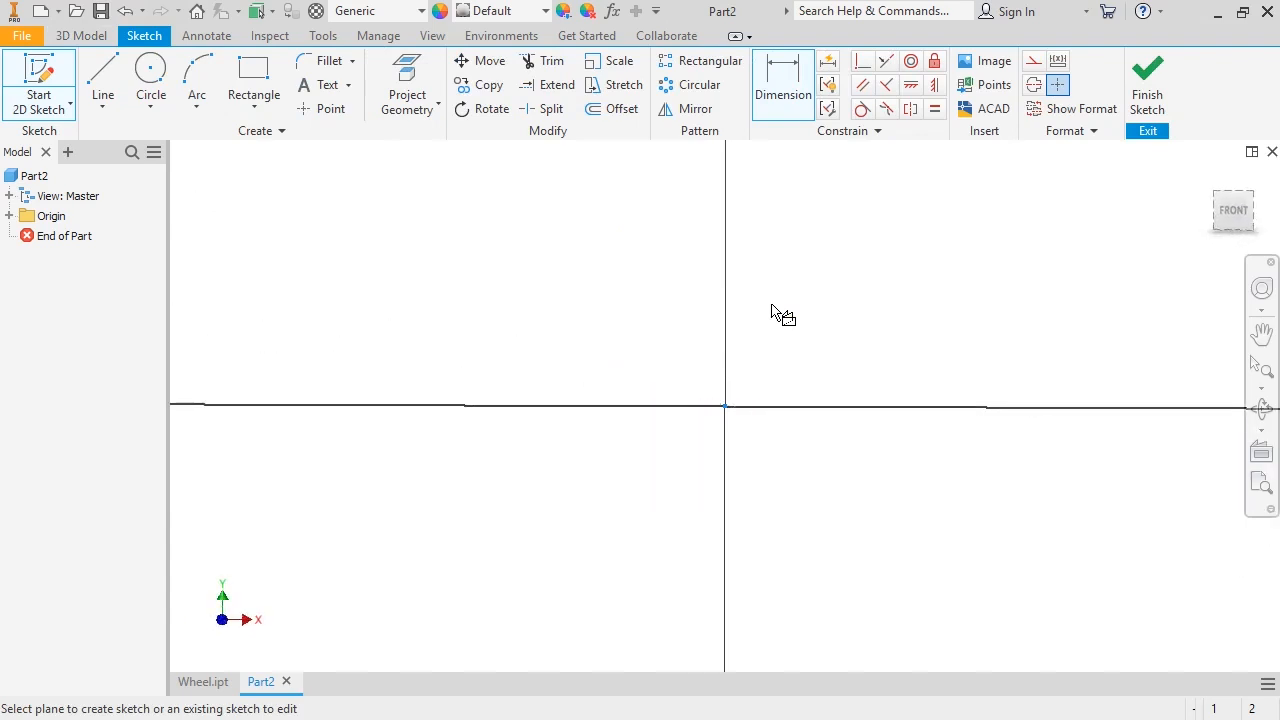
Sketch a closed stepped half profile from the origin, about 14.4 mm wide and 13.7 mm high, with one step on the negative X side.
left_click(103, 82)
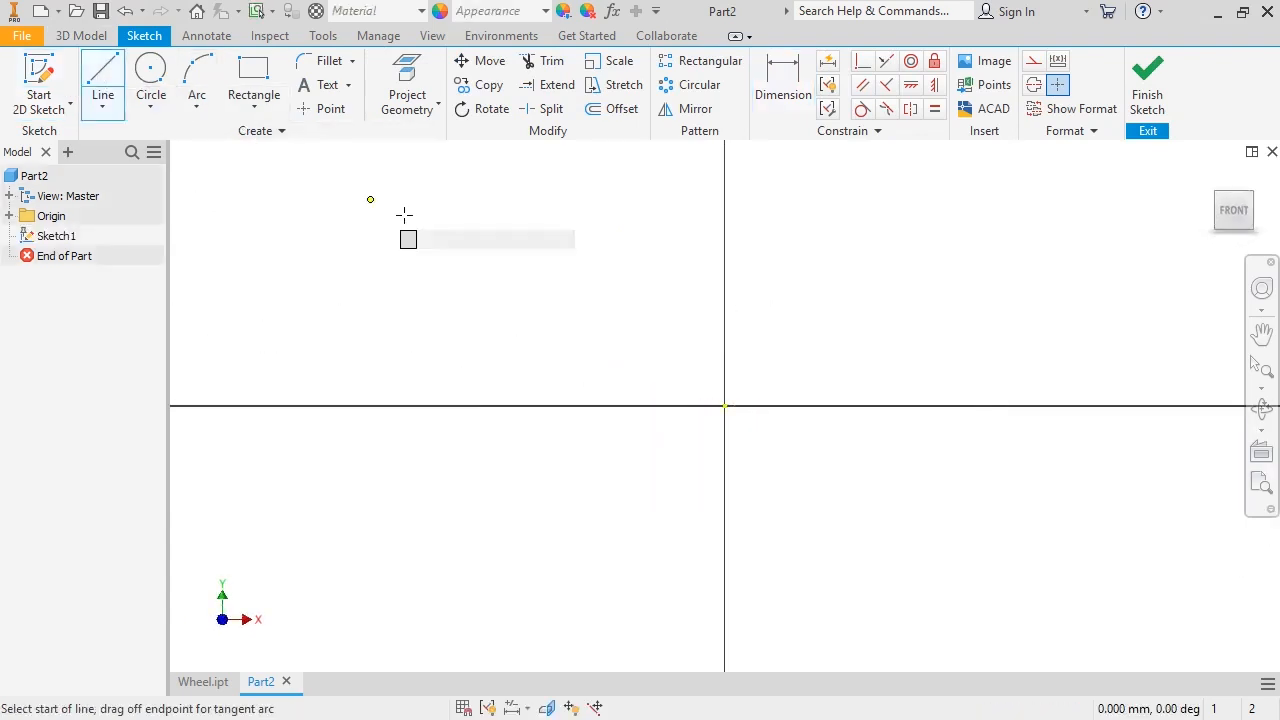
left_click(723, 406)
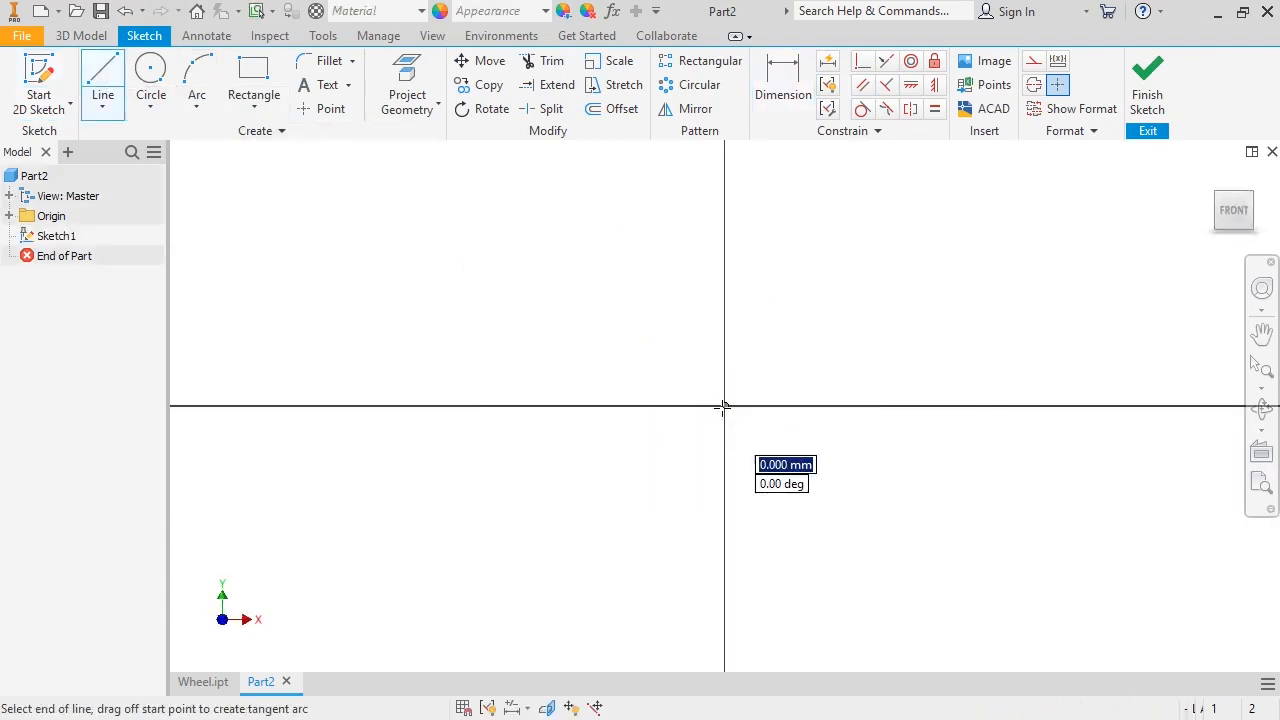
left_click(505, 406)
left_click(503, 284)
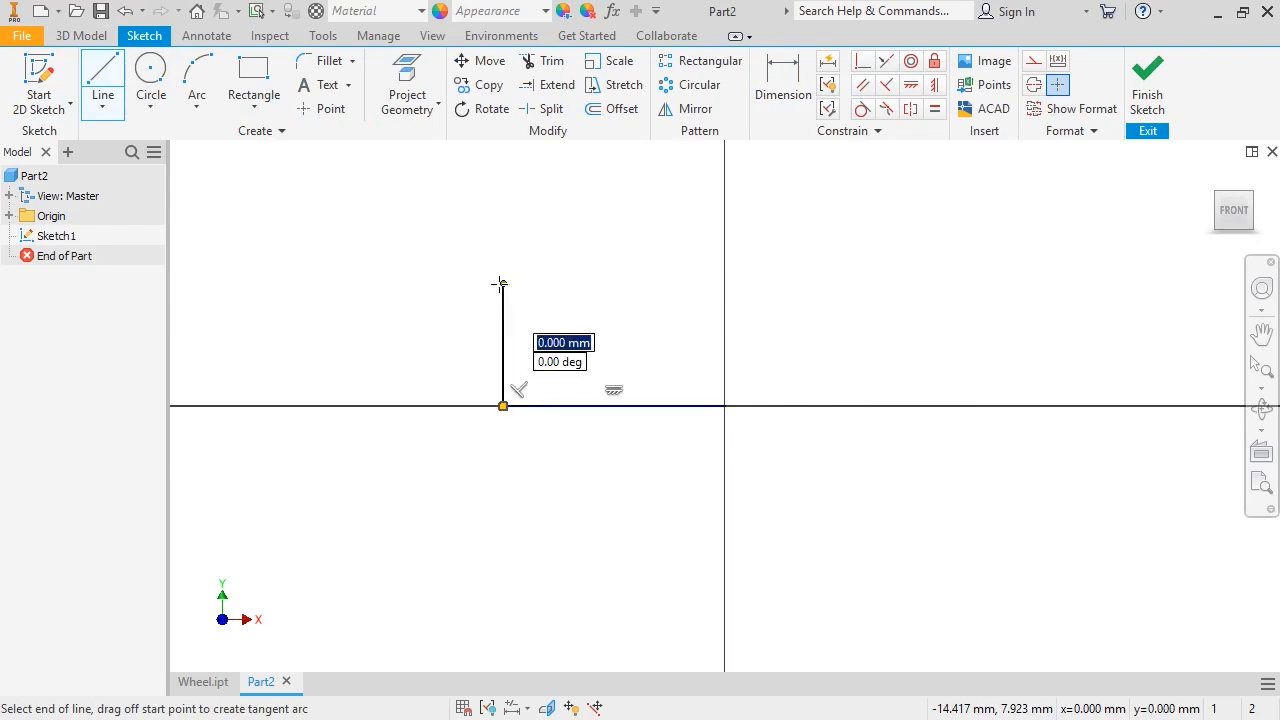
left_click(586, 283)
left_click(585, 195)
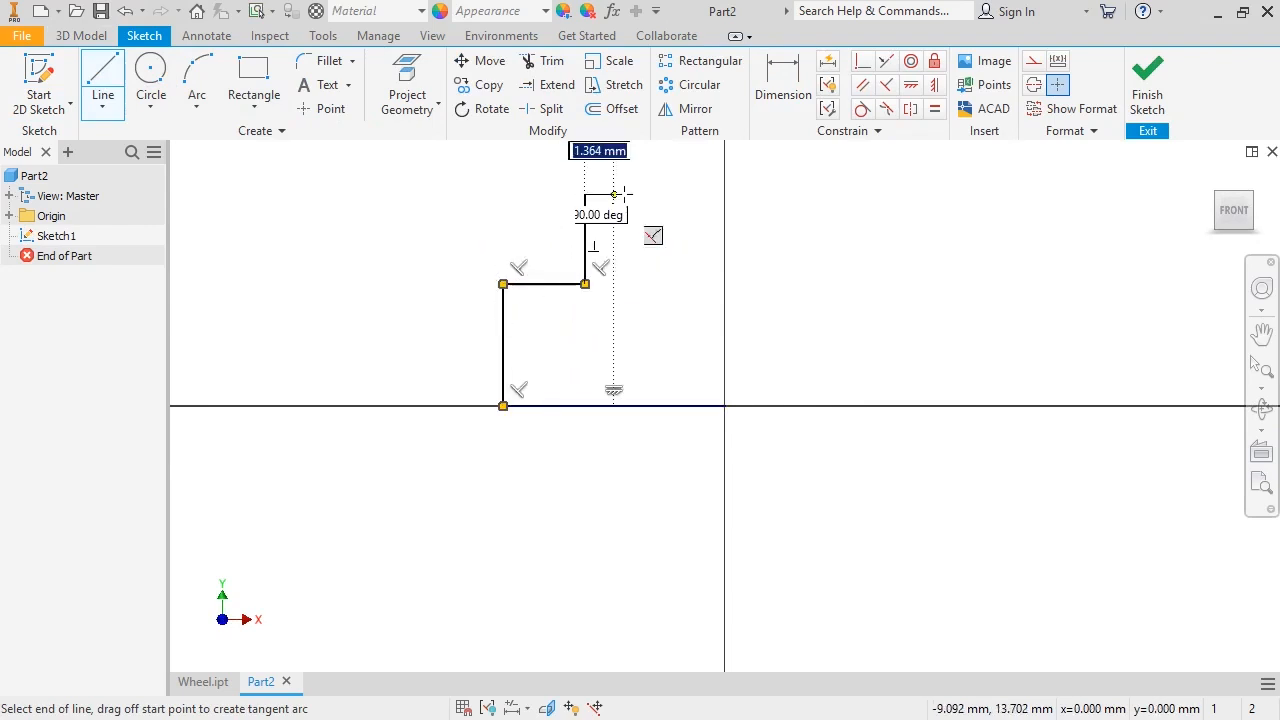
left_click(724, 194)
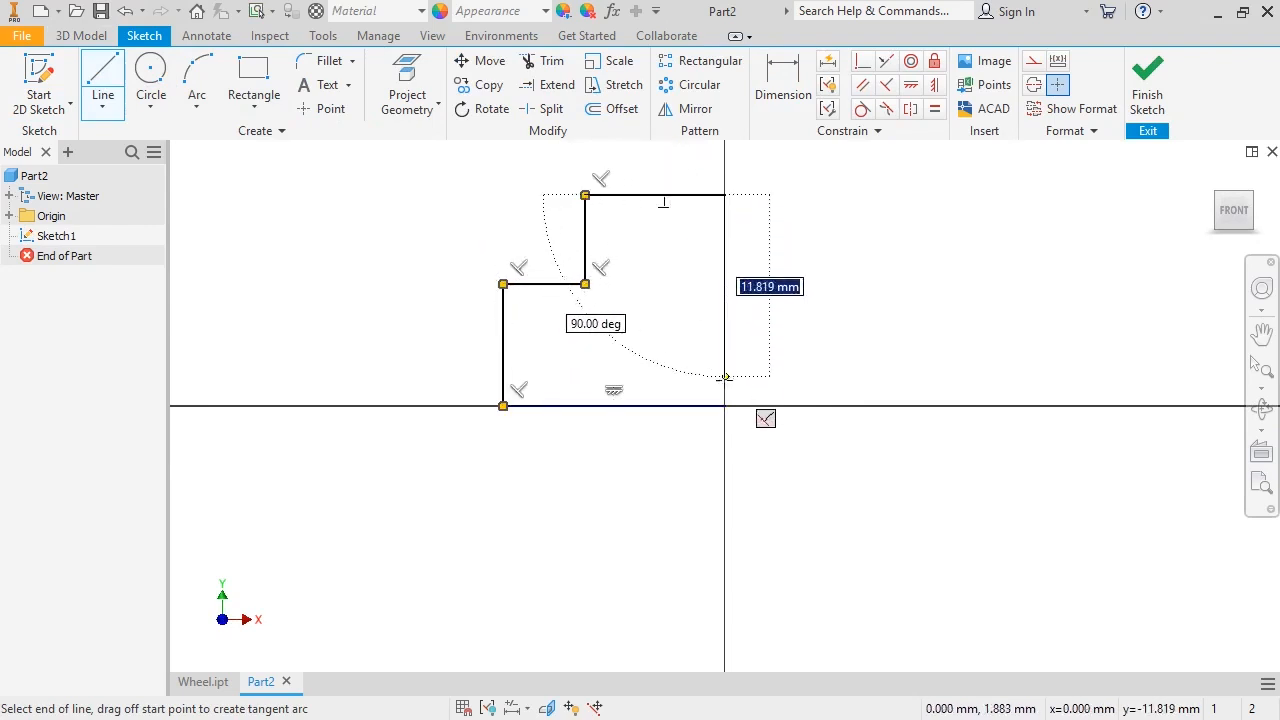
left_click(725, 406)
key("Escape")
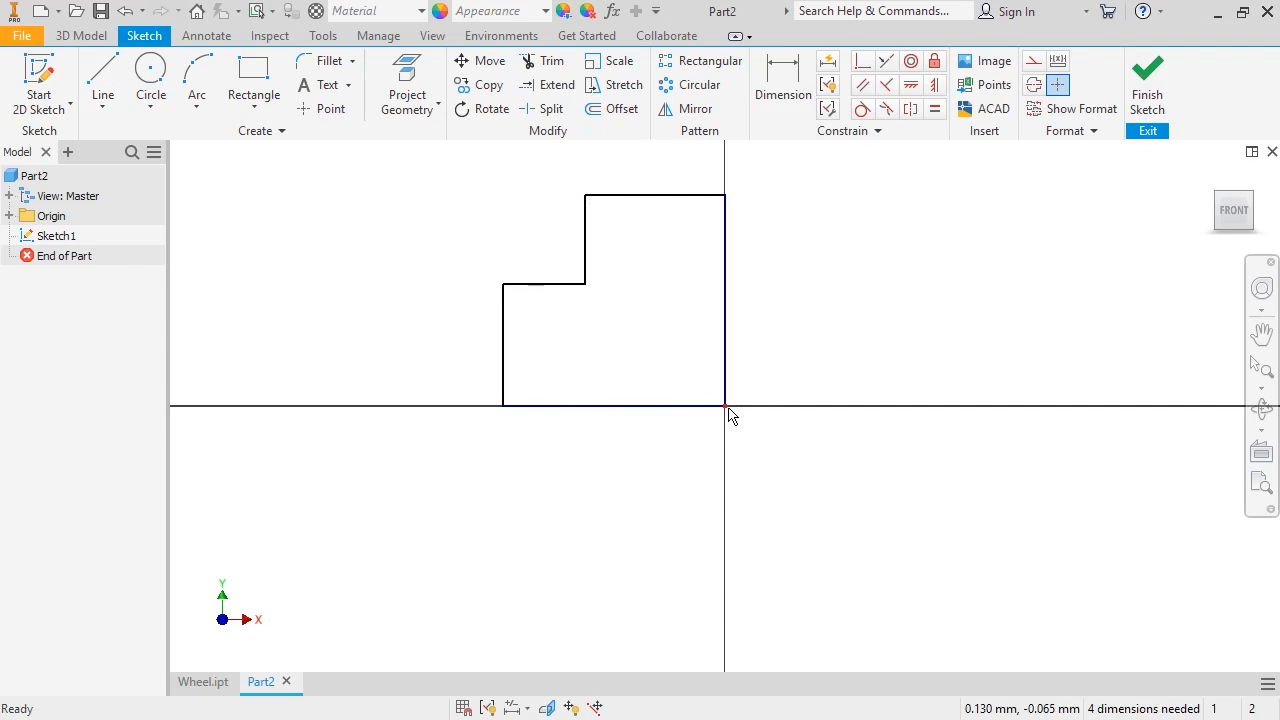
Mirror the stepped half profile's outline about its vertical line through the origin.
left_click(682, 112)
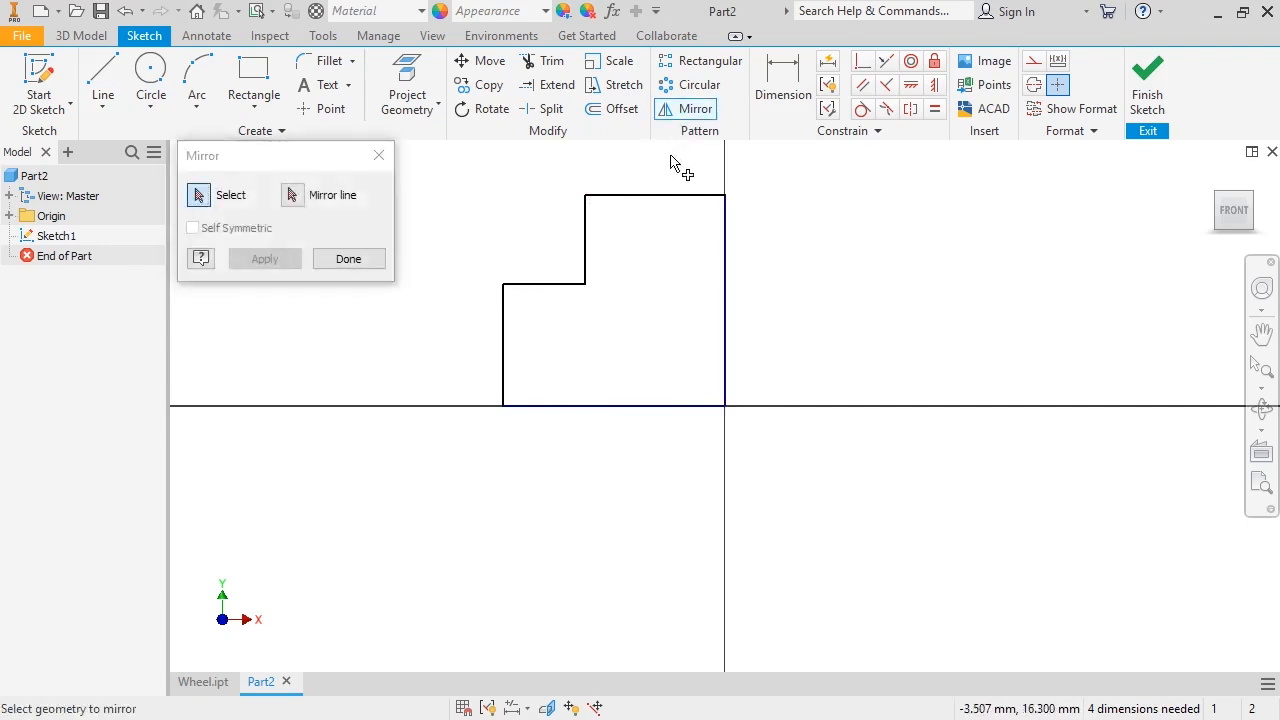
mouse_move(671, 155)
left_mouse_down()
mouse_move(560, 357)
mouse_move(465, 449)
left_mouse_up()
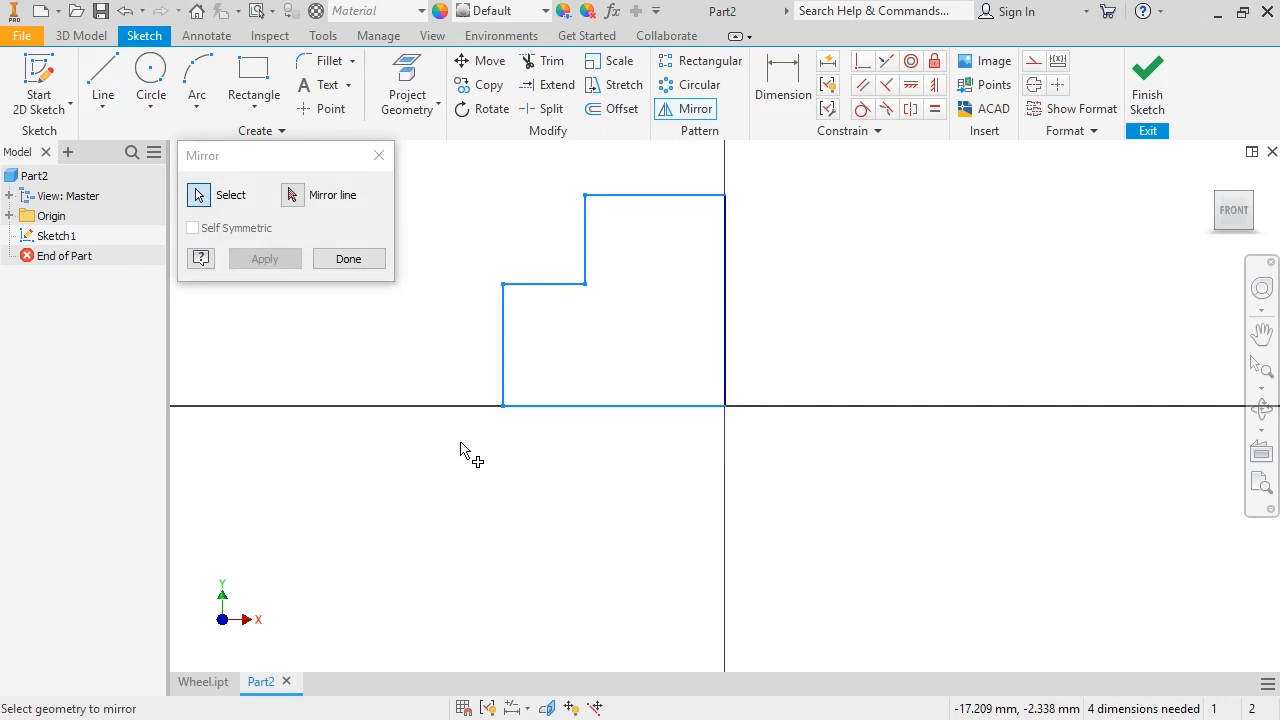
left_click(293, 196)
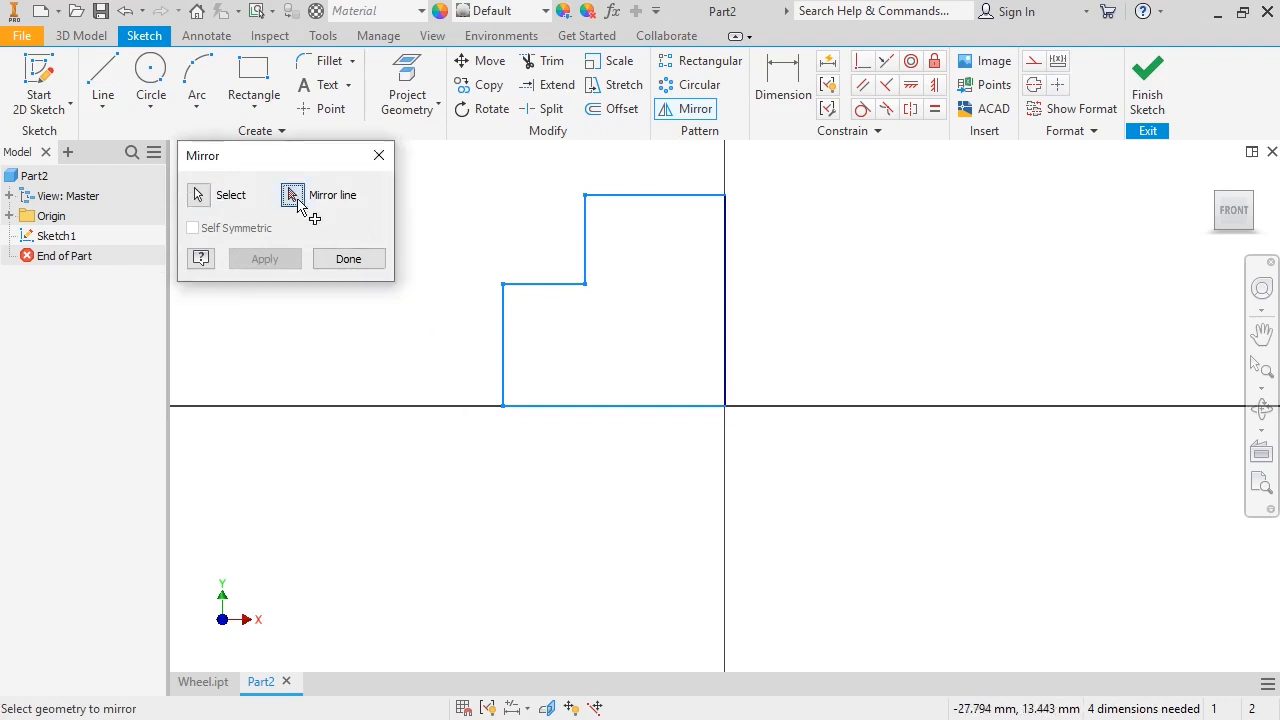
left_click(726, 294)
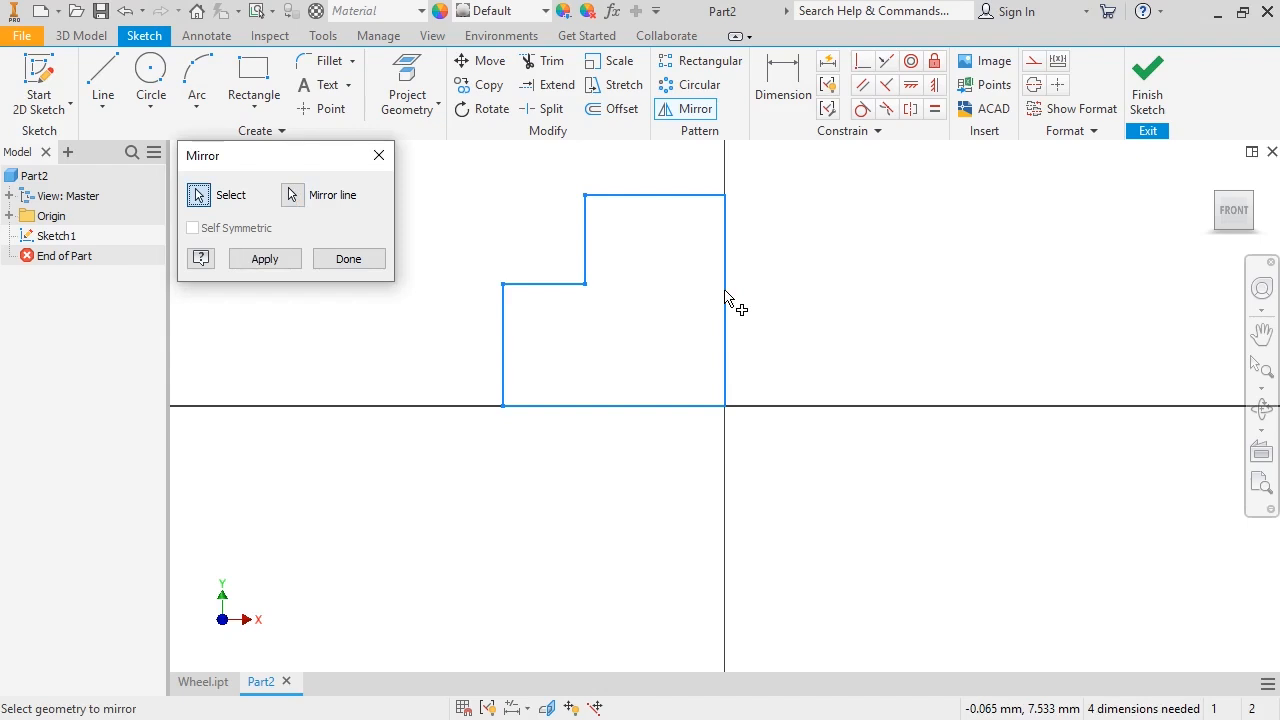
left_click(264, 259)
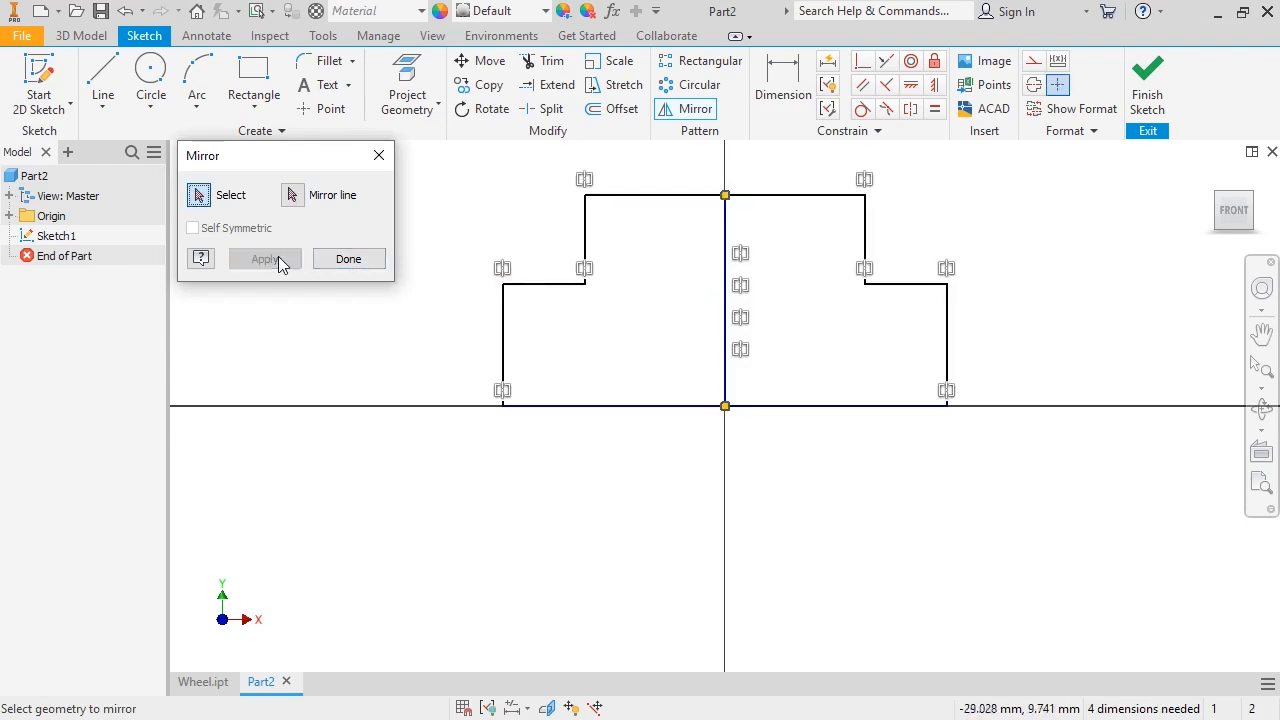
left_click(349, 260)
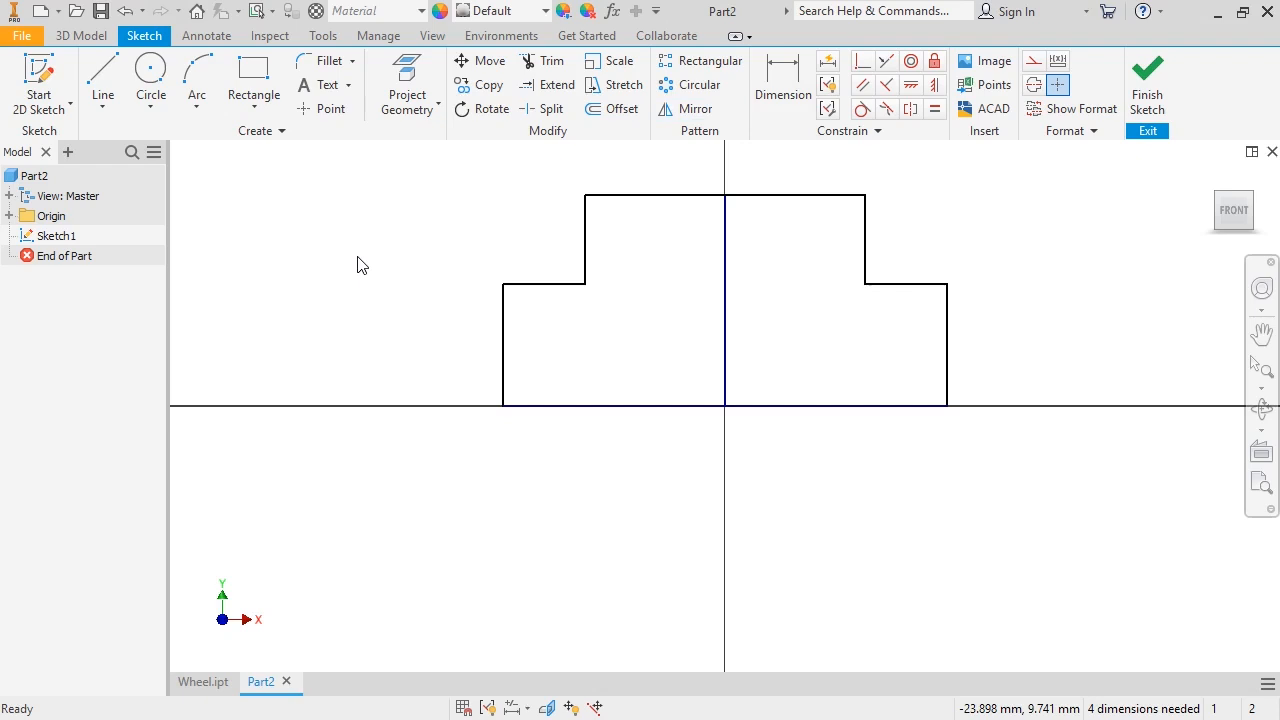
Dimension the overall width between the profile's two outer vertical lines as 60 mm.
mouse_move(503, 343)
left_mouse_down()
mouse_move(337, 346)
mouse_move(502, 346)
left_mouse_up()
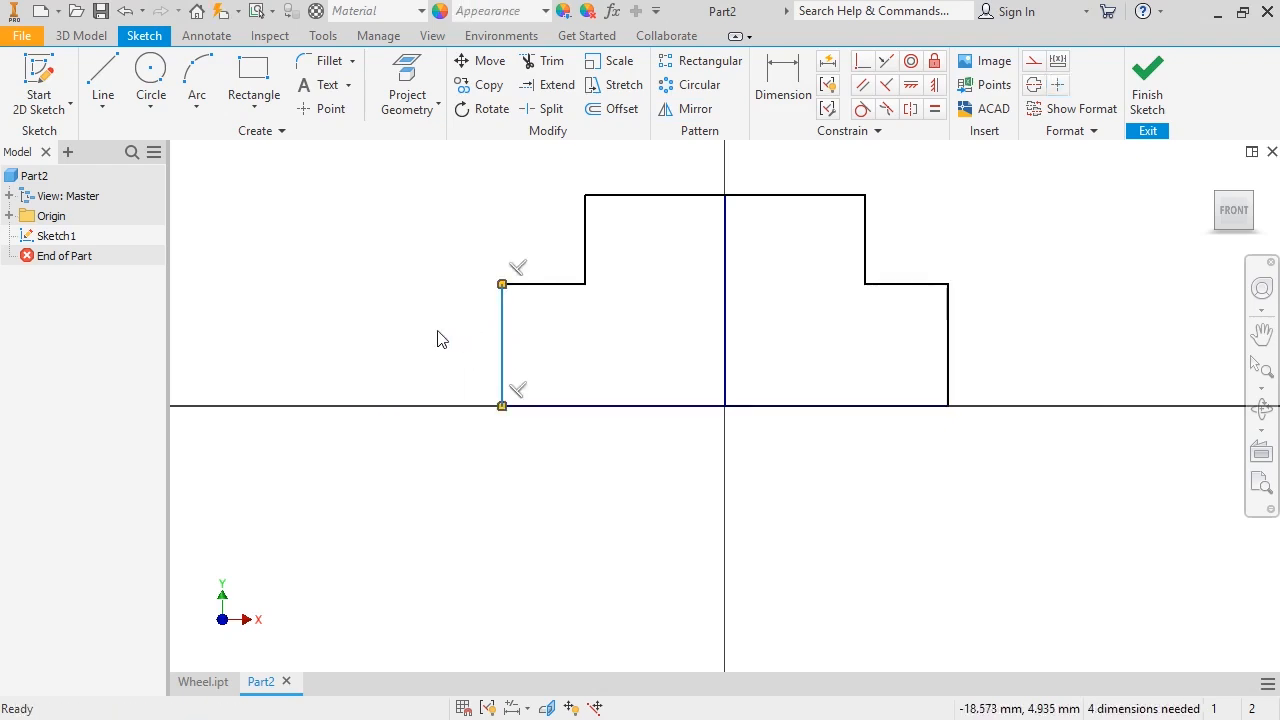
left_click(780, 90)
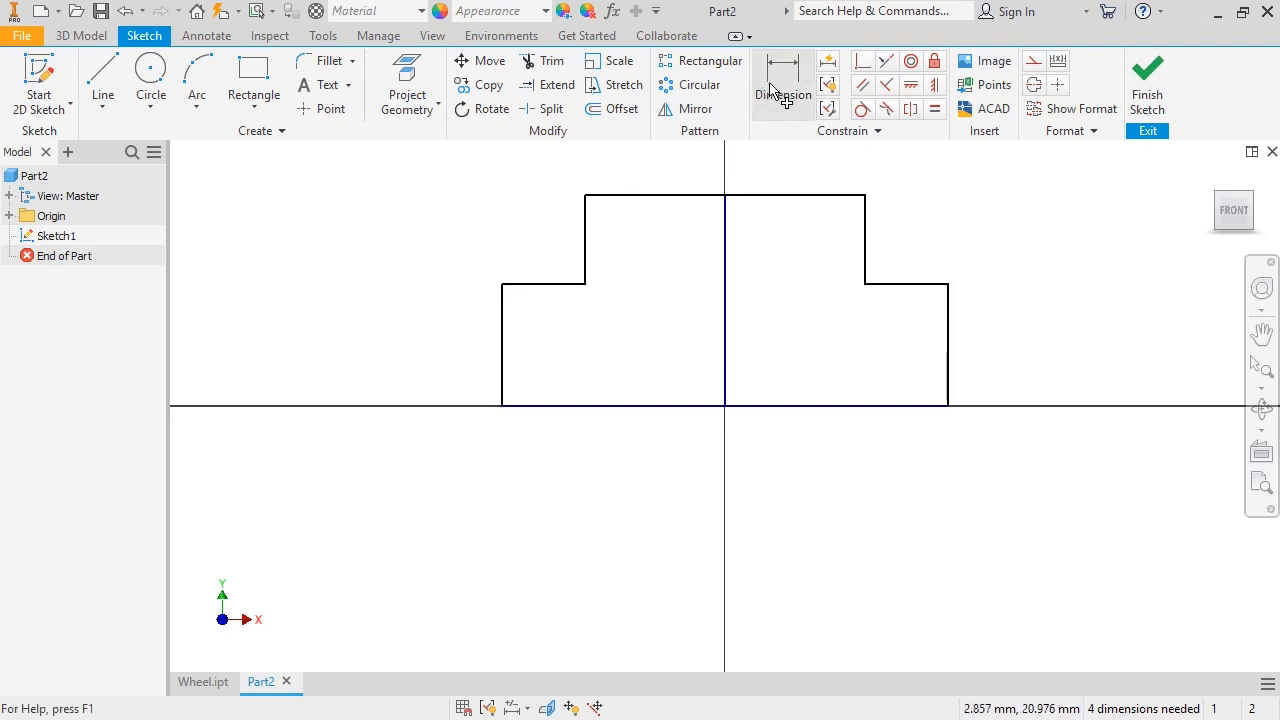
left_click(503, 320)
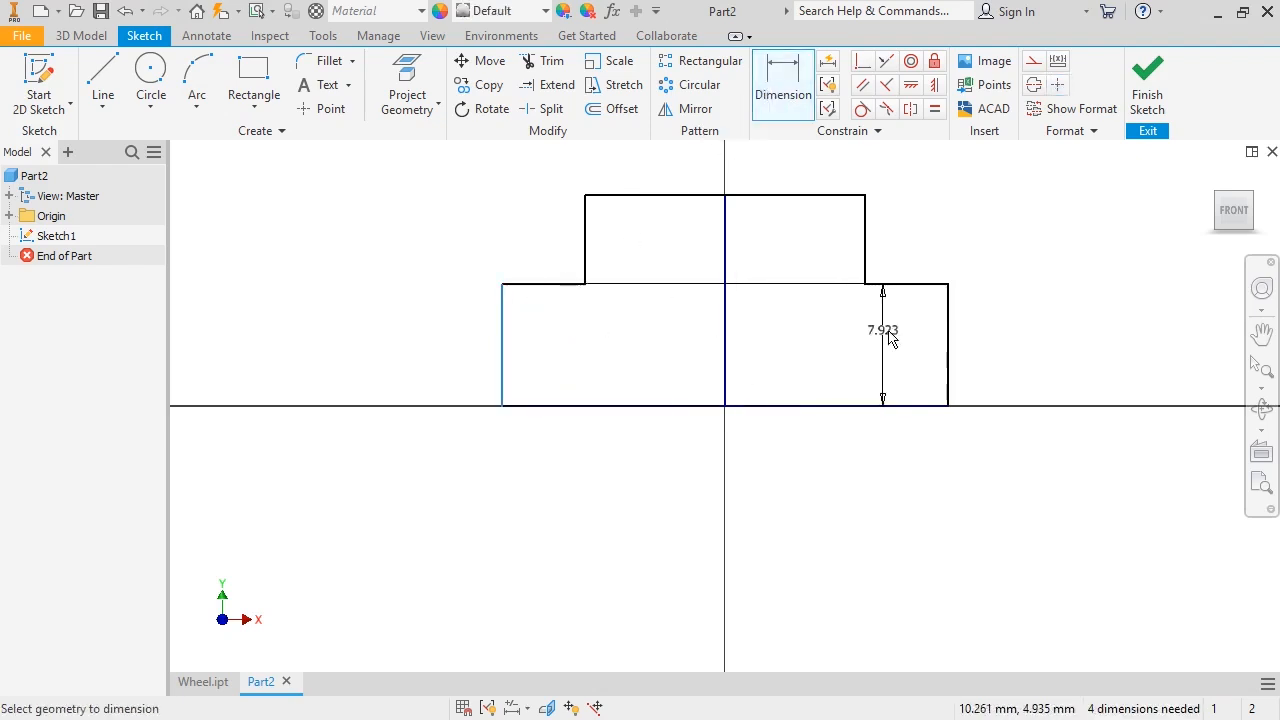
left_click(948, 365)
left_click(935, 470)
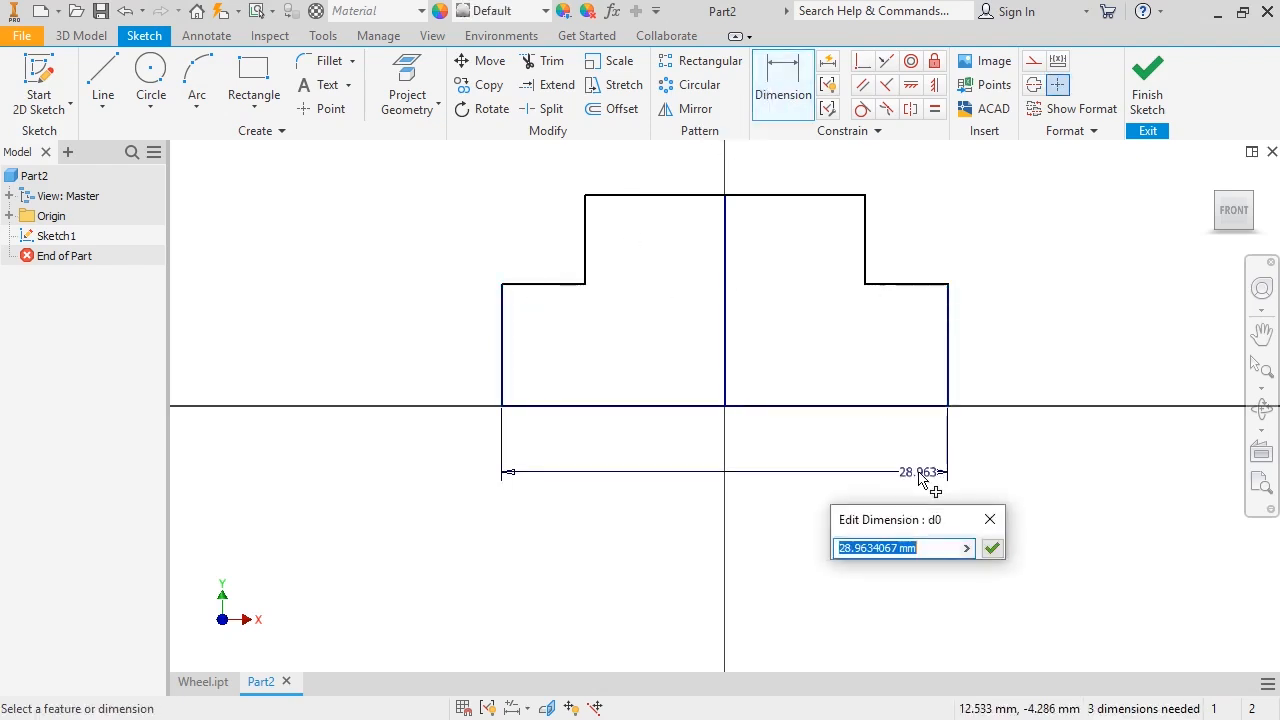
type("60")
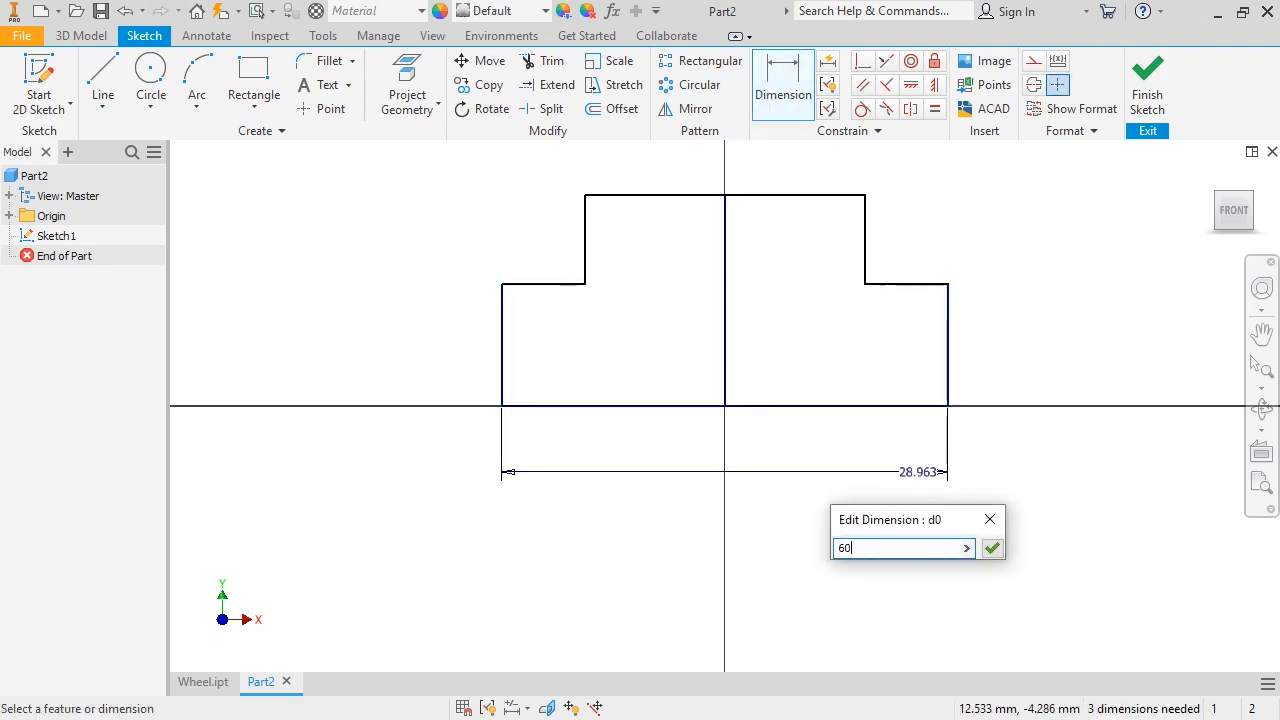
left_click(991, 548)
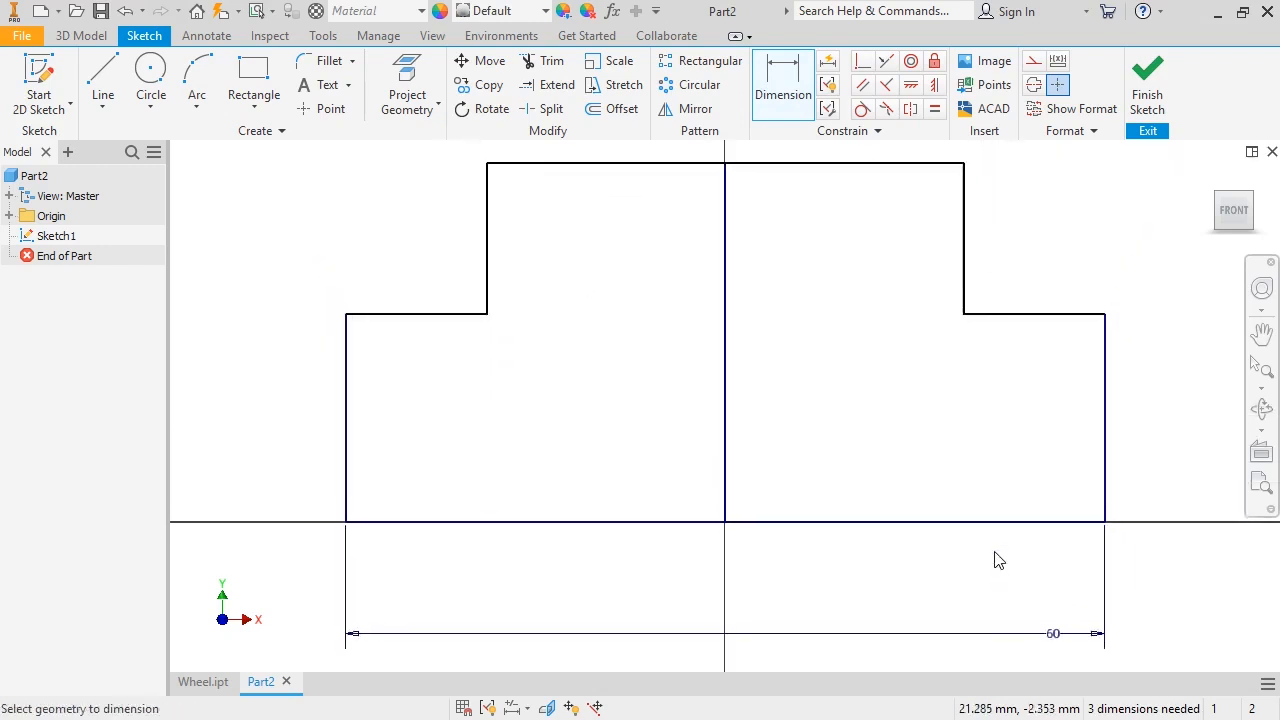
Dimension the width between the upper section's two vertical lines as 30 mm.
left_click(966, 285)
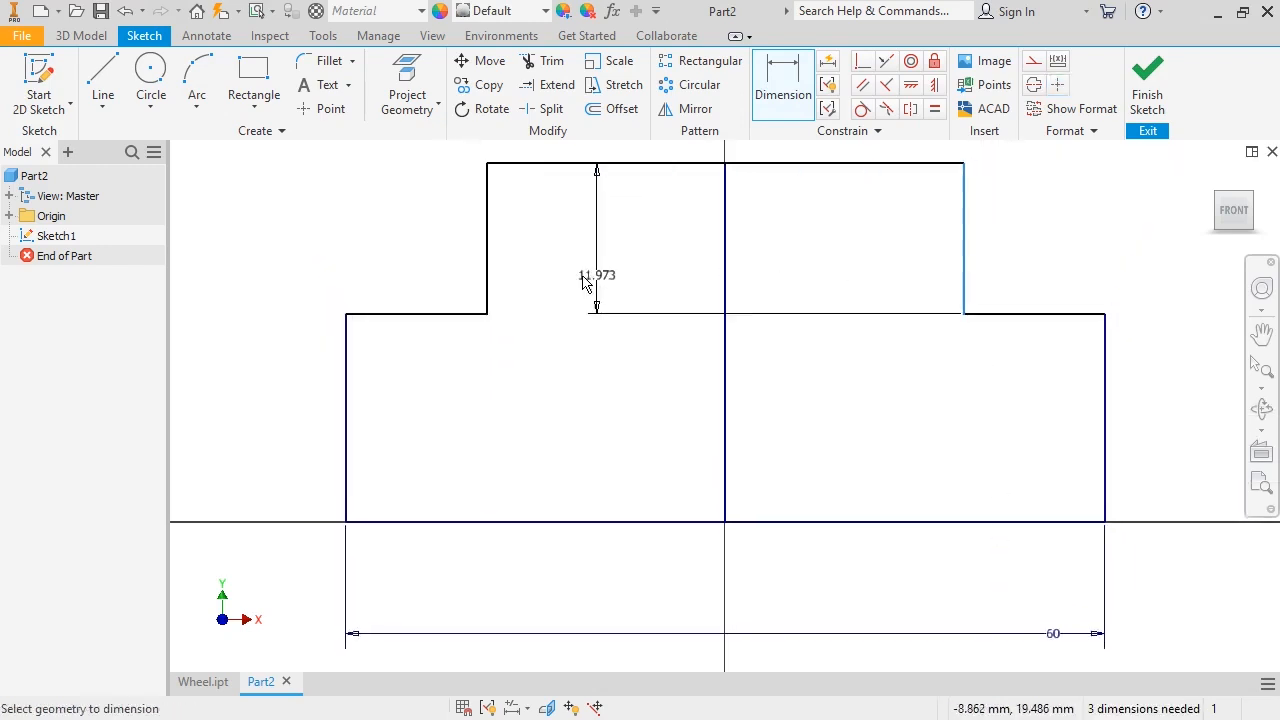
left_click(489, 280)
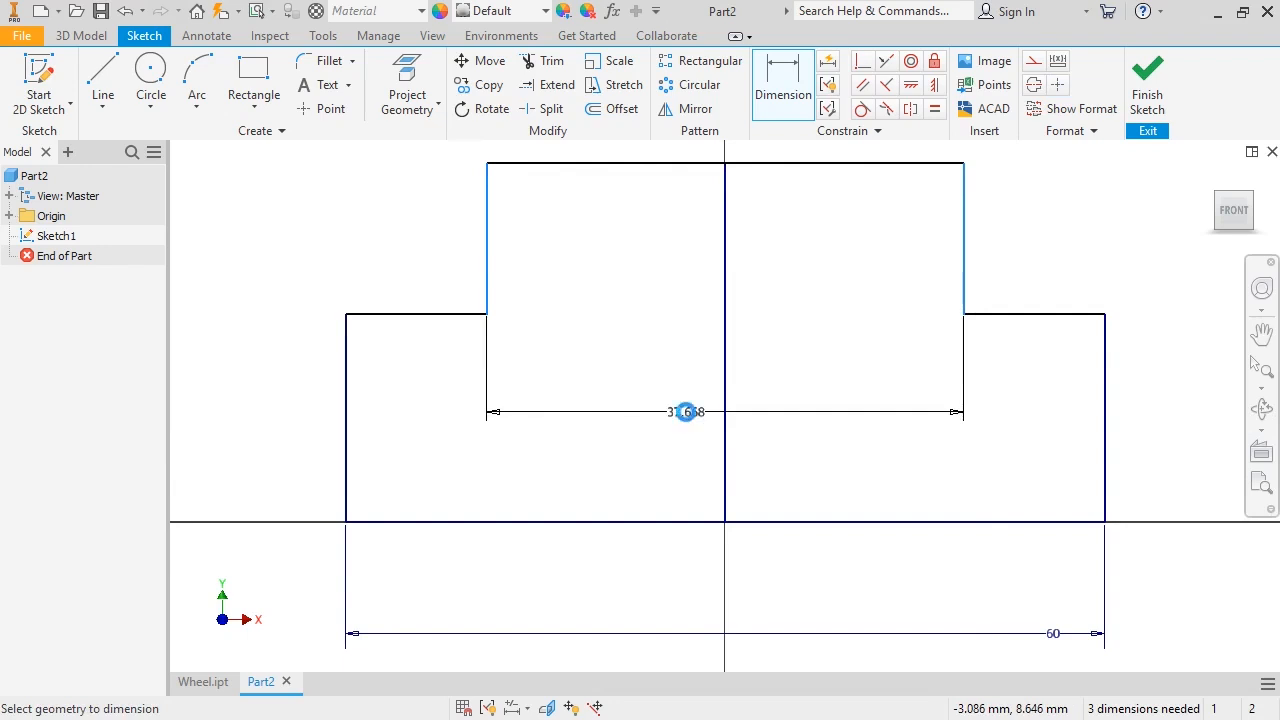
left_click(686, 412)
type("30")
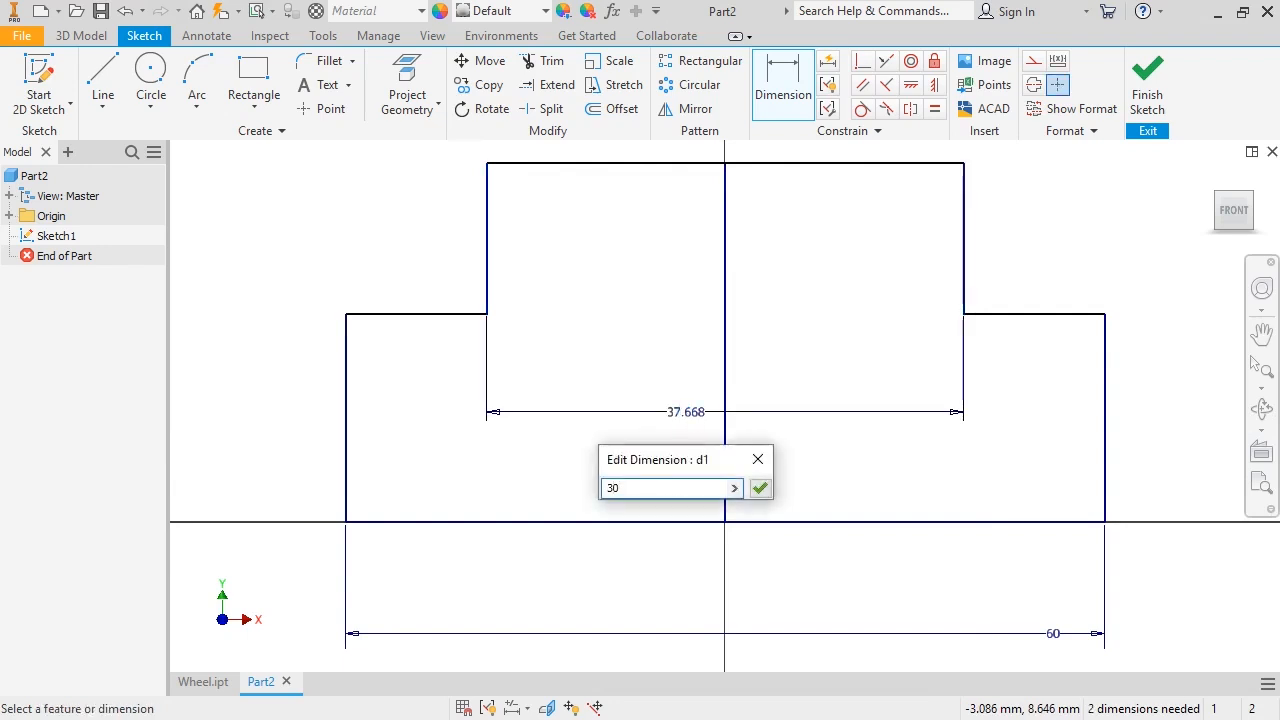
left_click(759, 487)
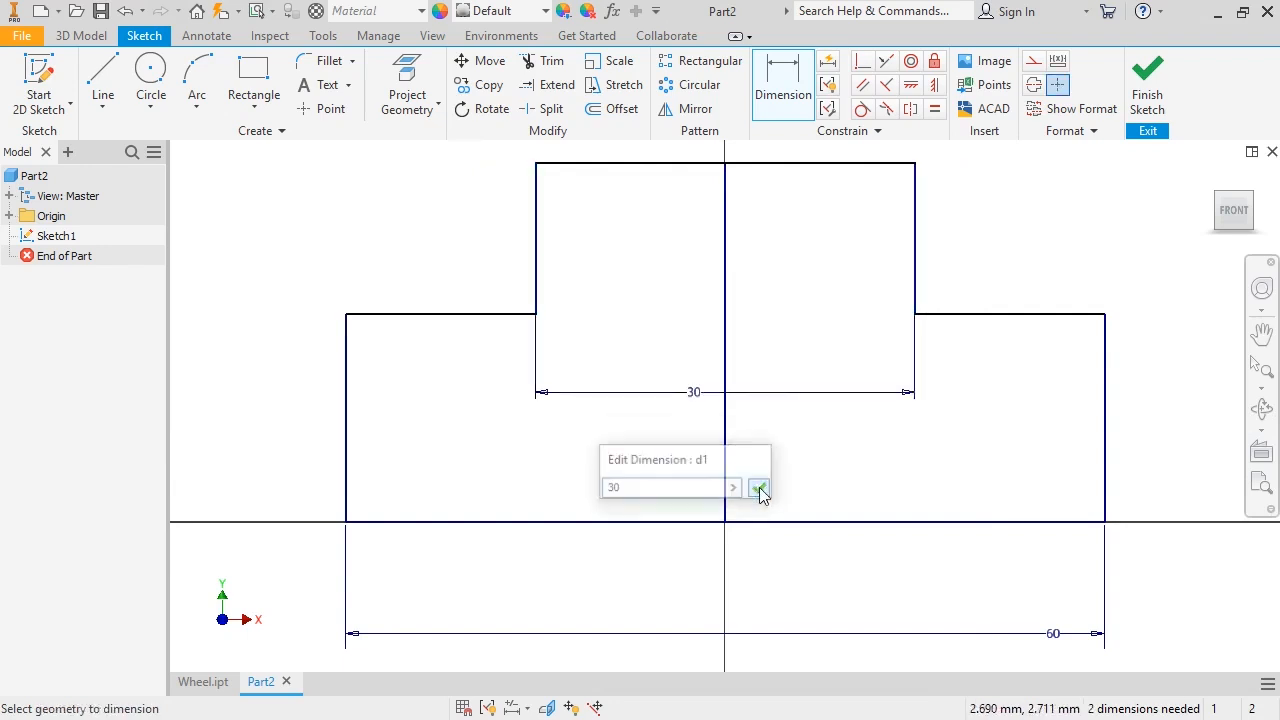
Dimension the lower step's height from the profile's base line as 25 mm.
left_click(931, 315)
left_click(937, 521)
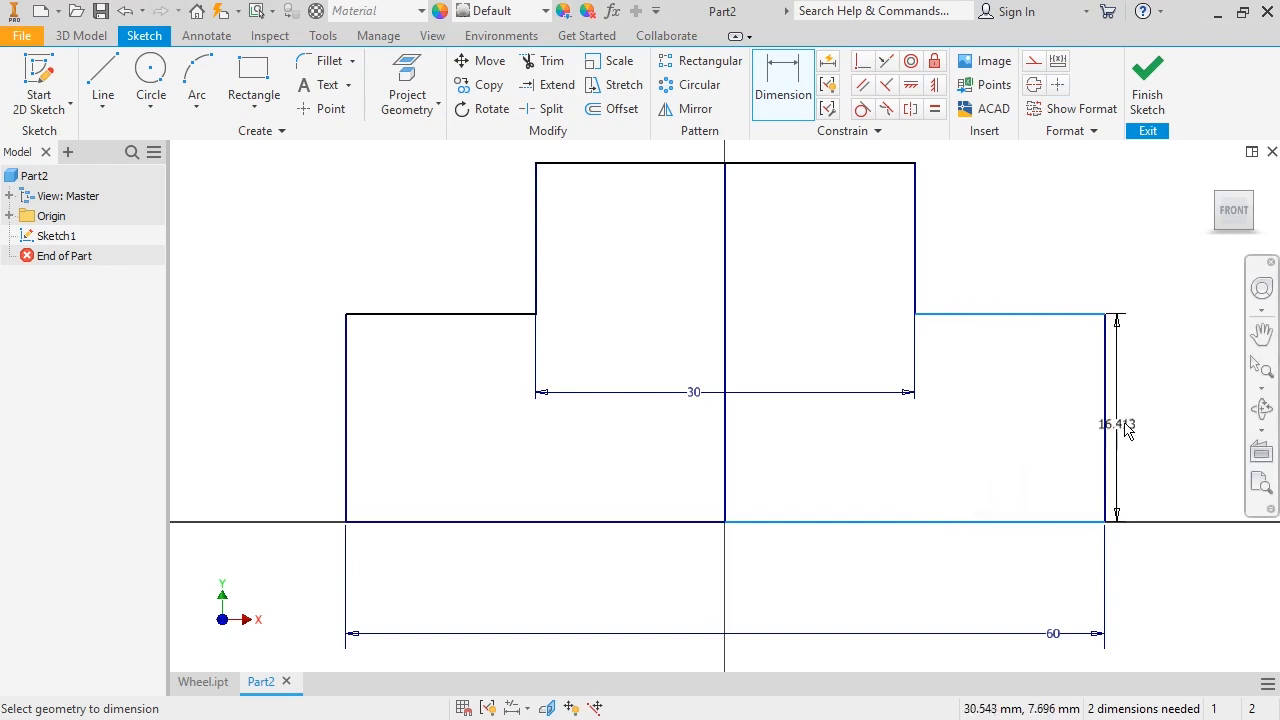
left_click(1150, 425)
type("25")
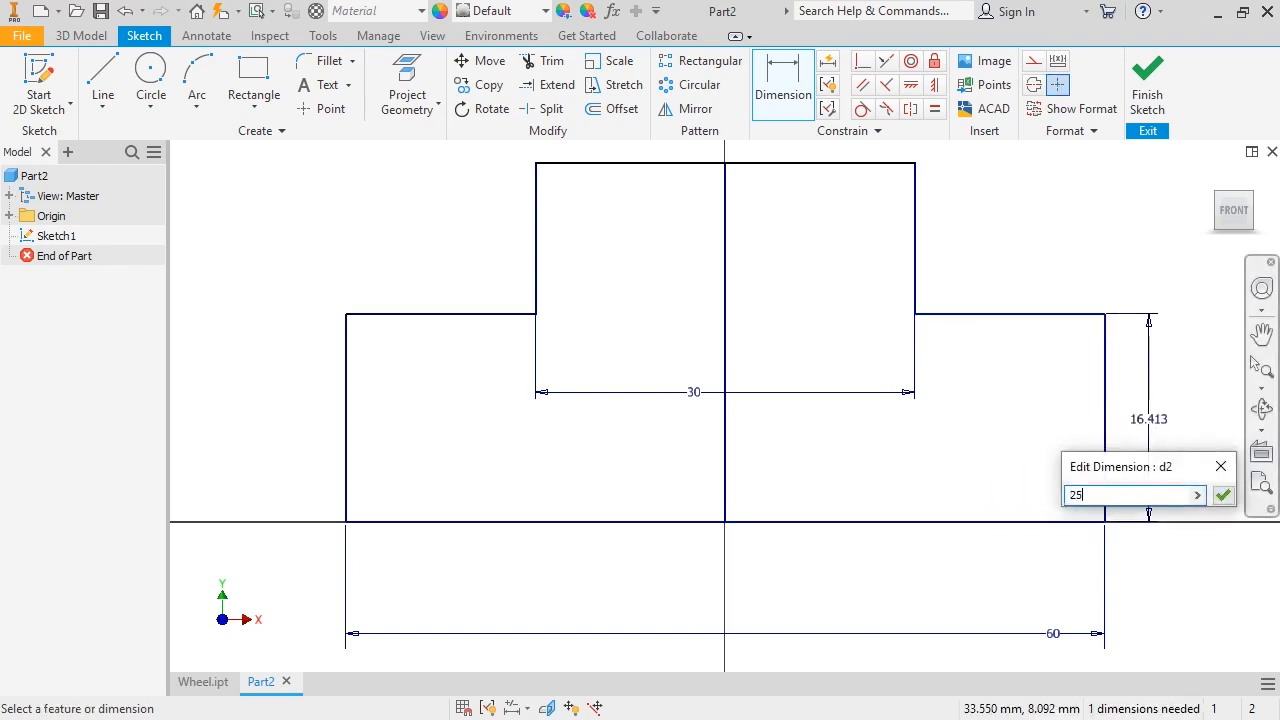
left_click(1222, 495)
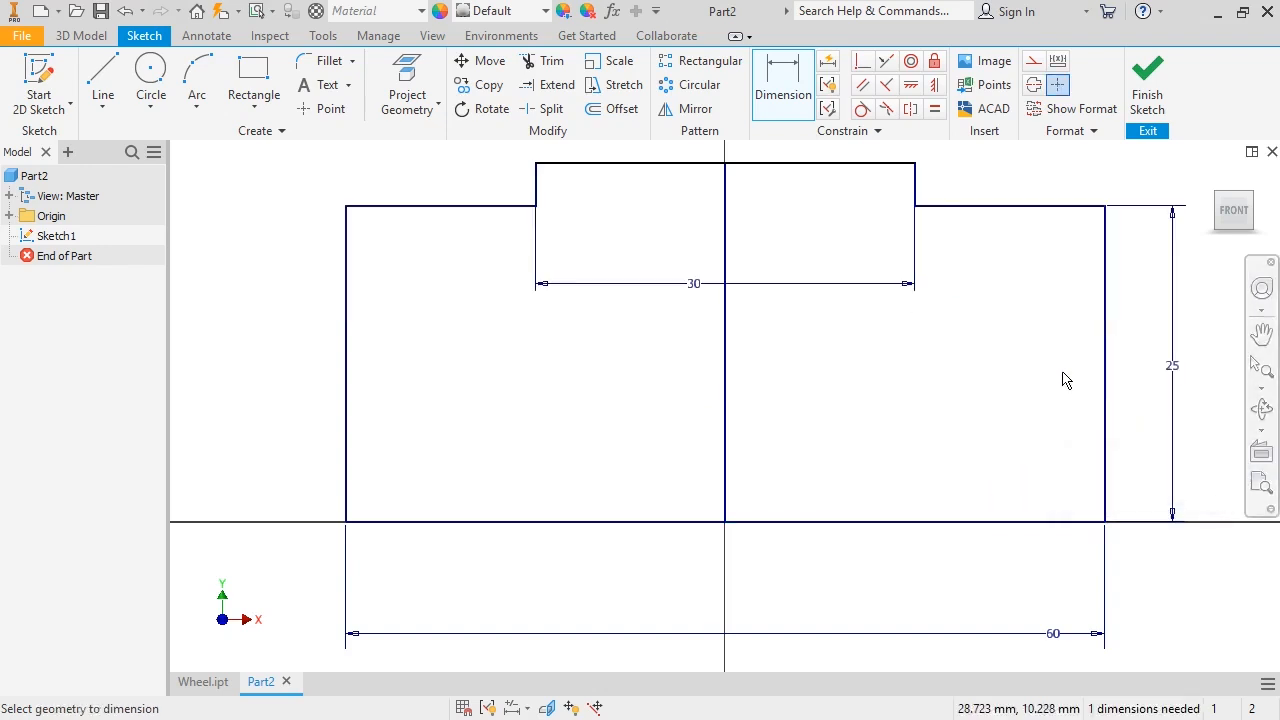
Dimension the profile's overall height from its base line to its uppermost line as 45 mm.
left_click(794, 164)
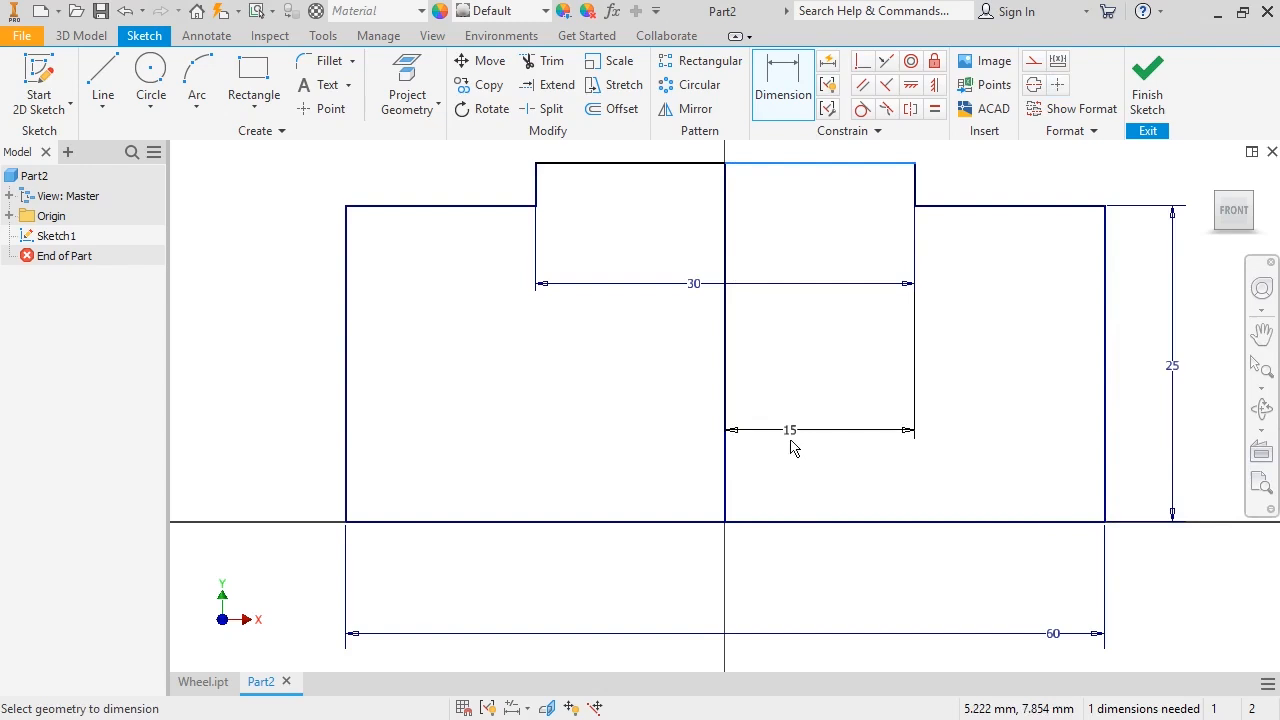
left_click(786, 522)
left_click(254, 402)
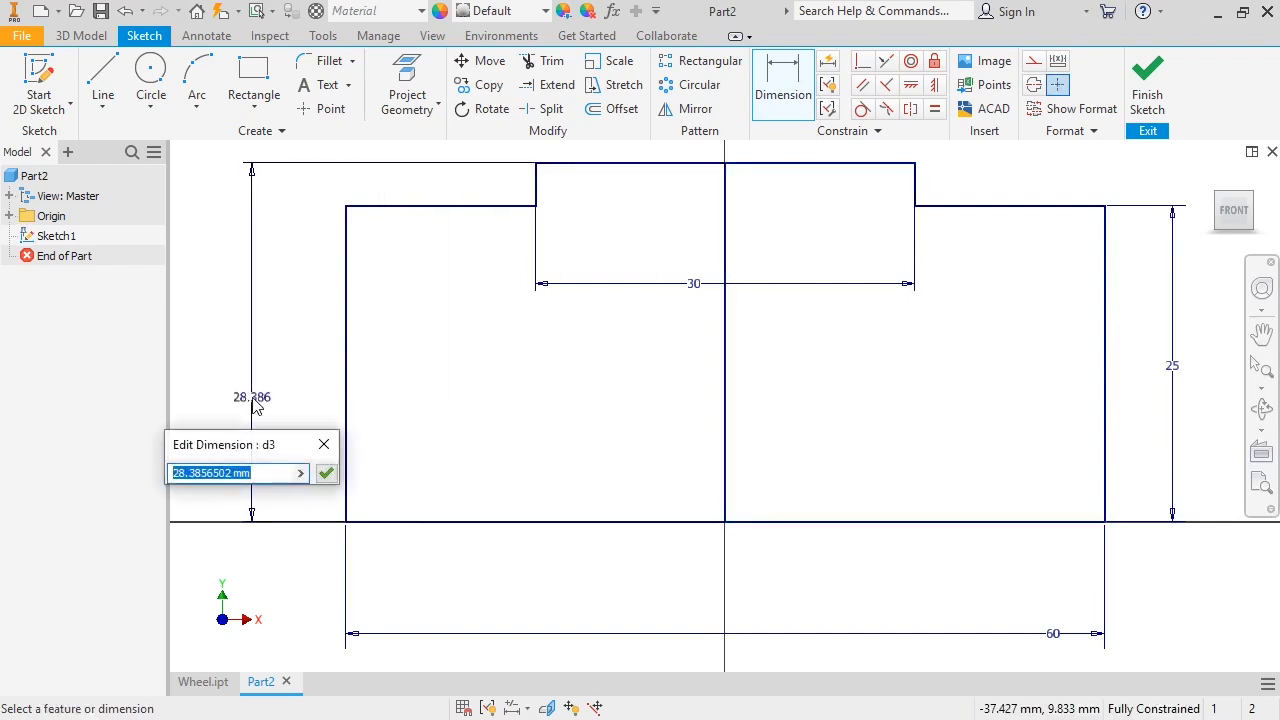
type("40")
left_click(326, 473)
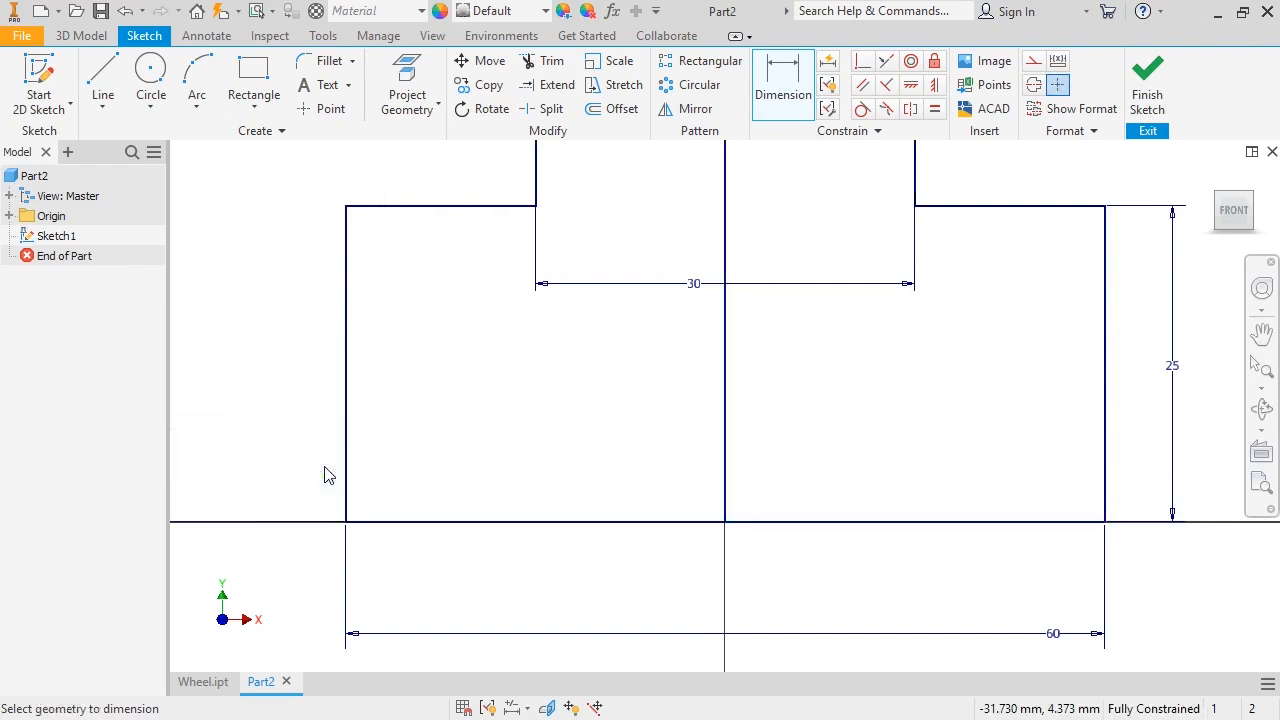
middle_click(325, 468)
middle_click(325, 468)
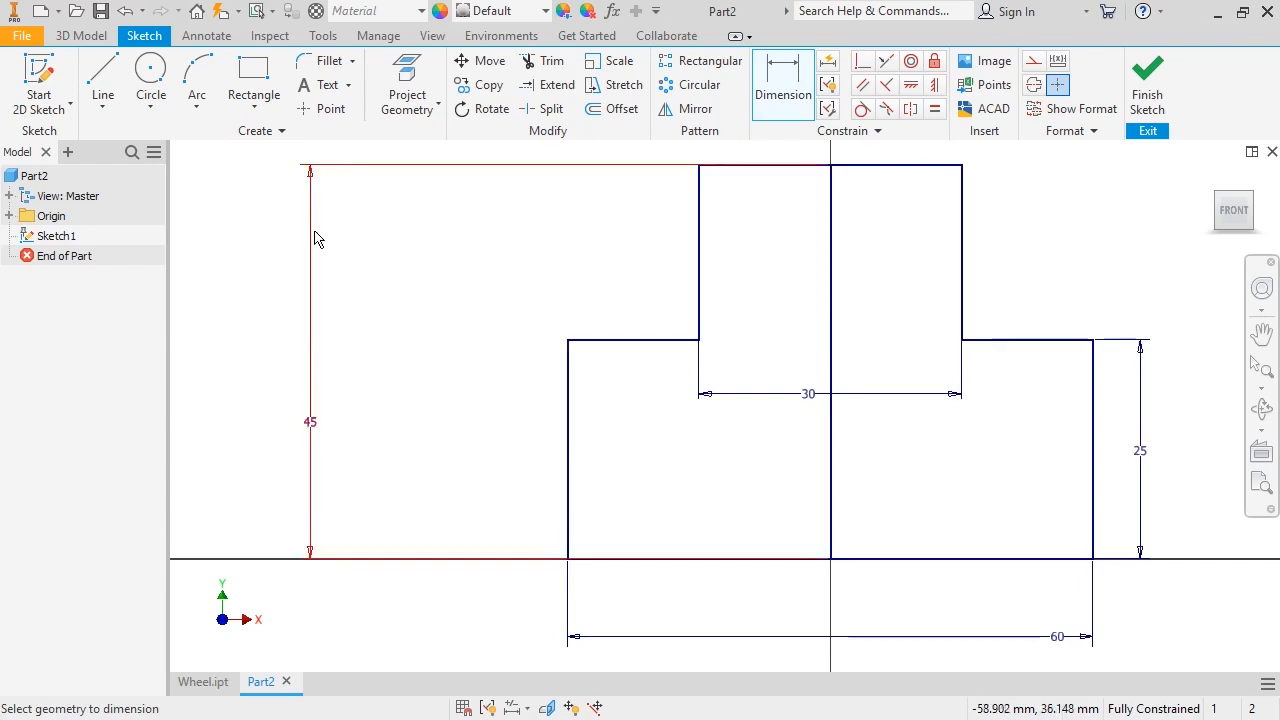
Round the profile's four outer convex corners with equal 3 mm sketch fillets and reposition the radius dimension's label clear of the profile.
left_click(325, 61)
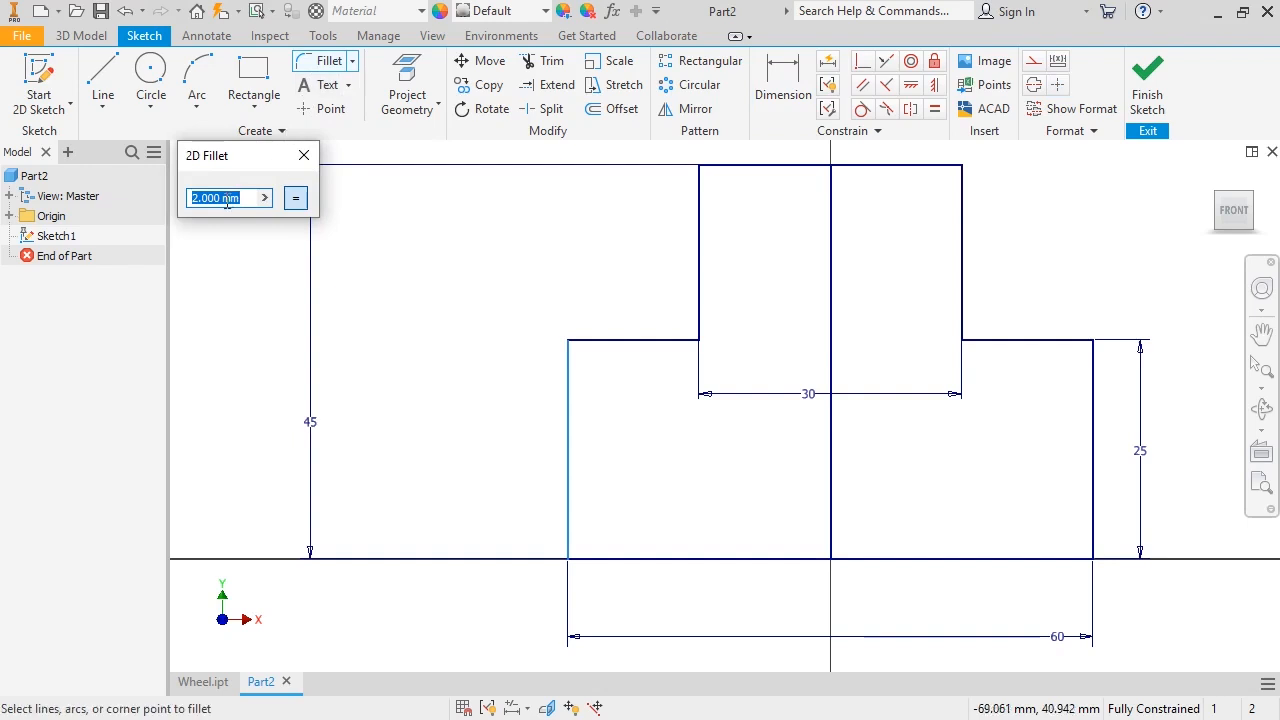
type("3")
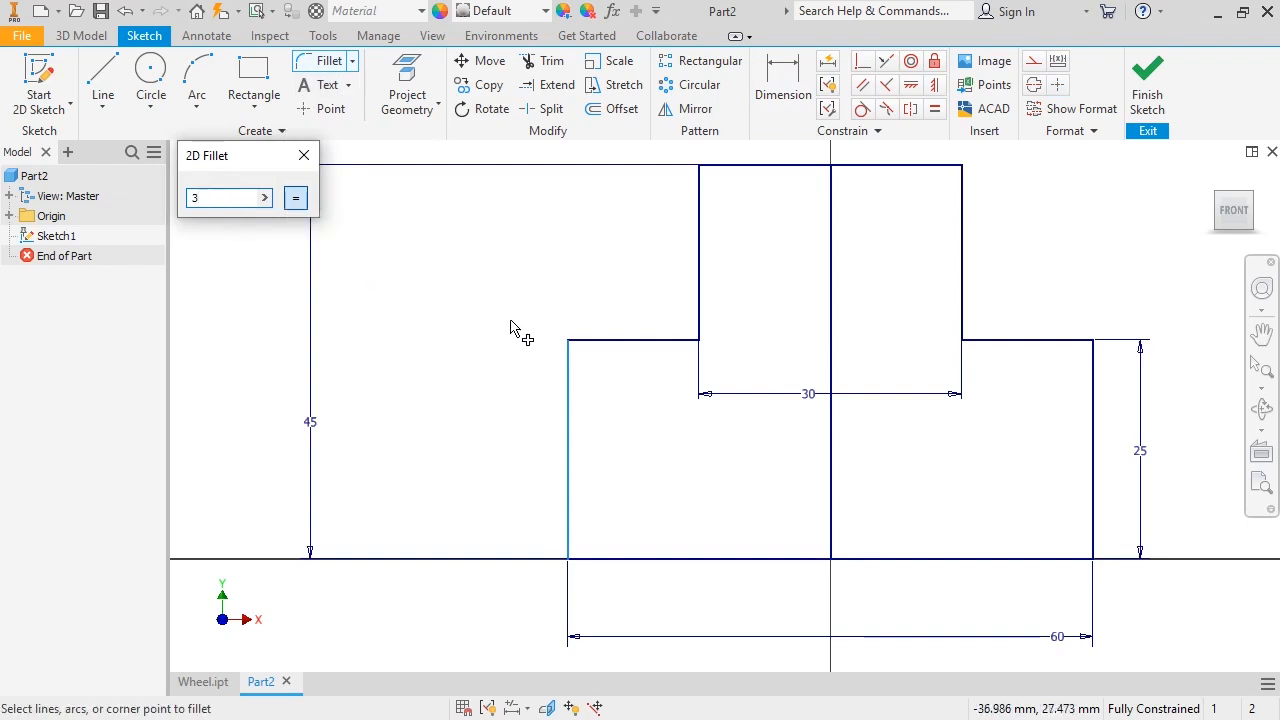
left_click(712, 176)
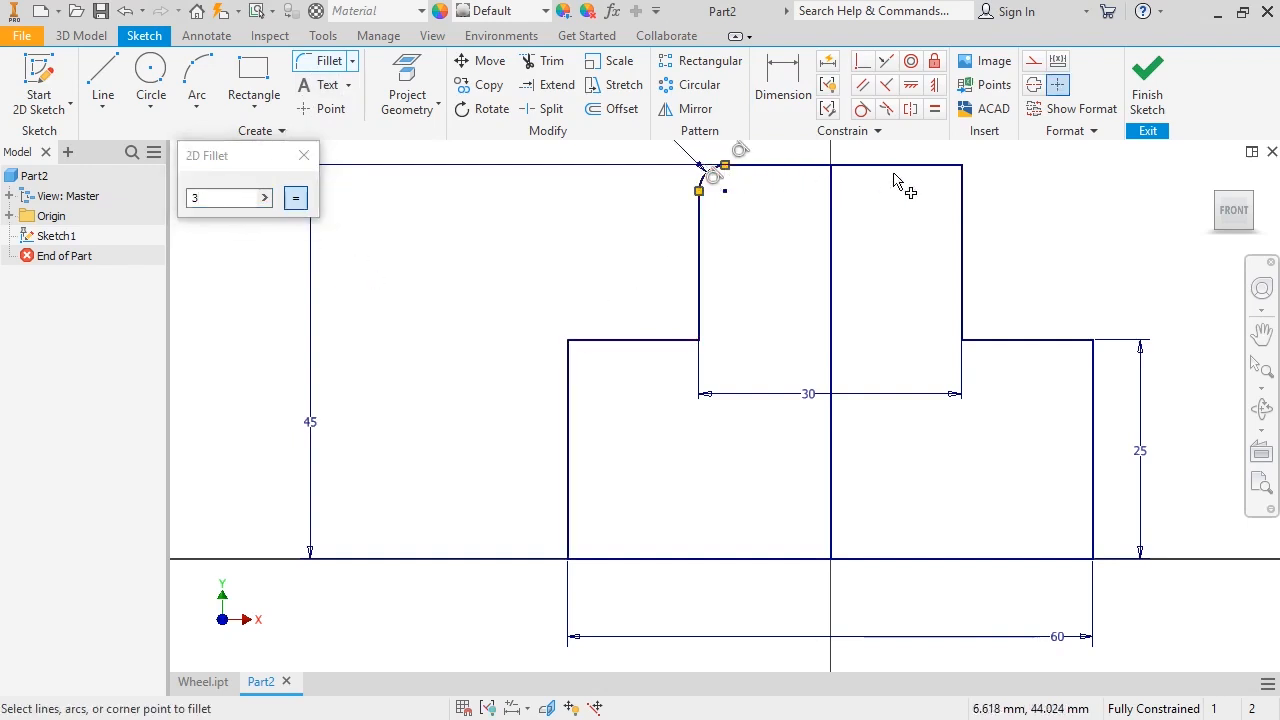
left_click(962, 174)
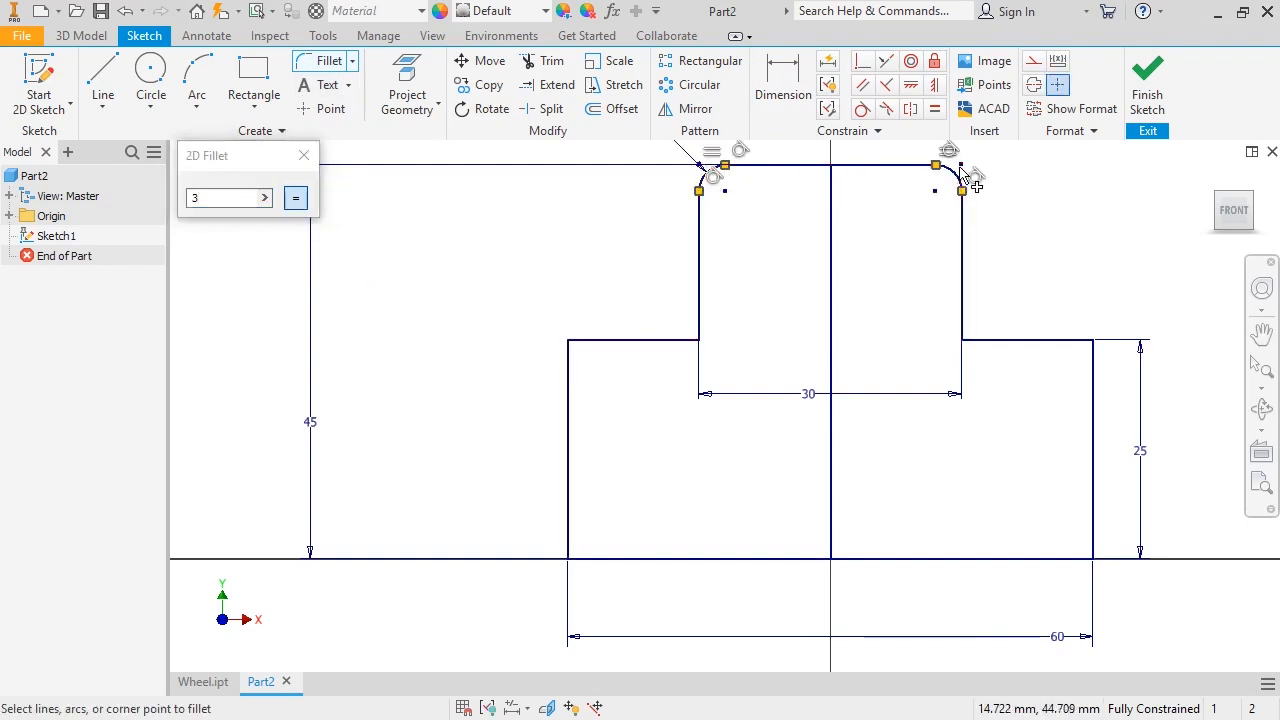
left_click(1096, 346)
left_click(566, 346)
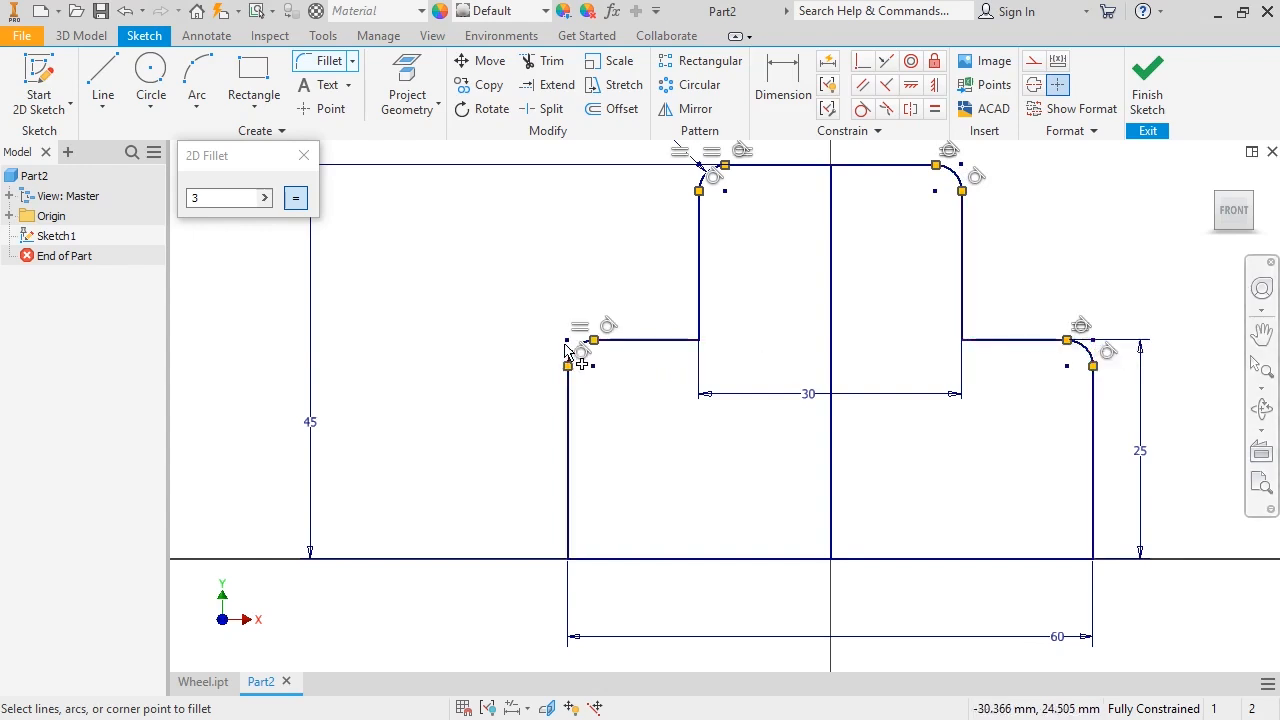
left_click(290, 206)
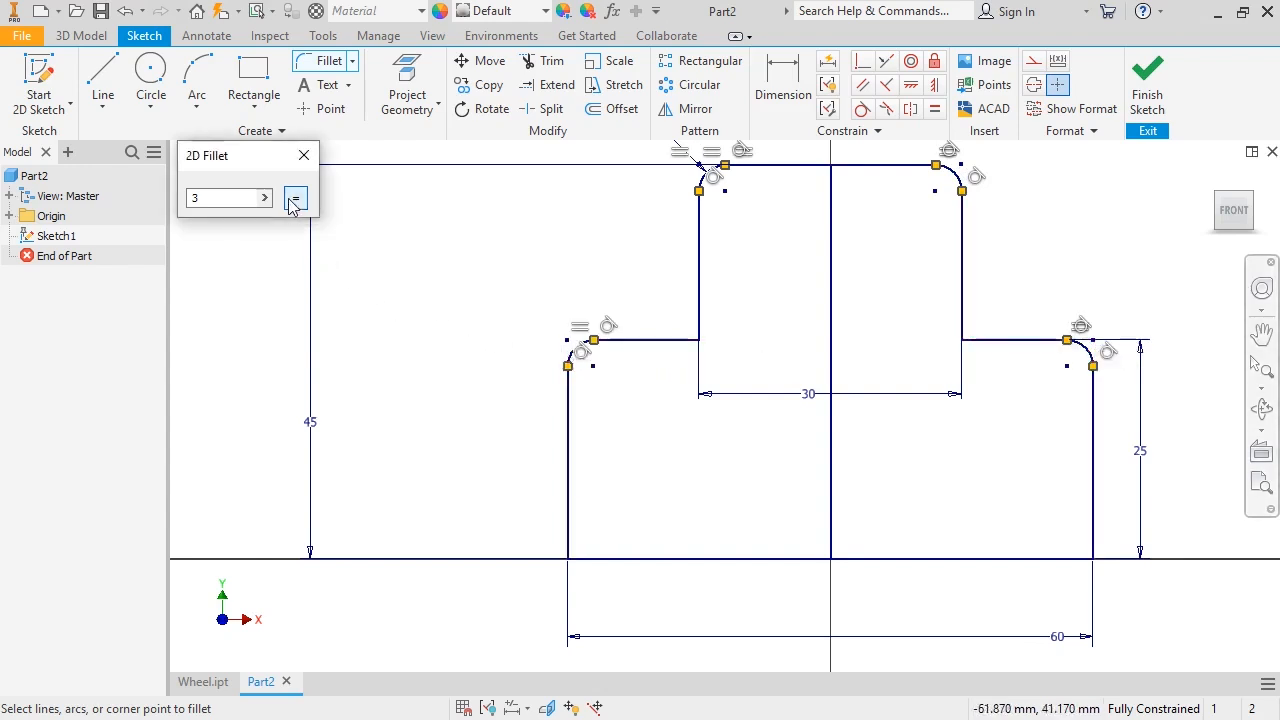
key("Escape")
middle_click(289, 206)
middle_click(289, 206)
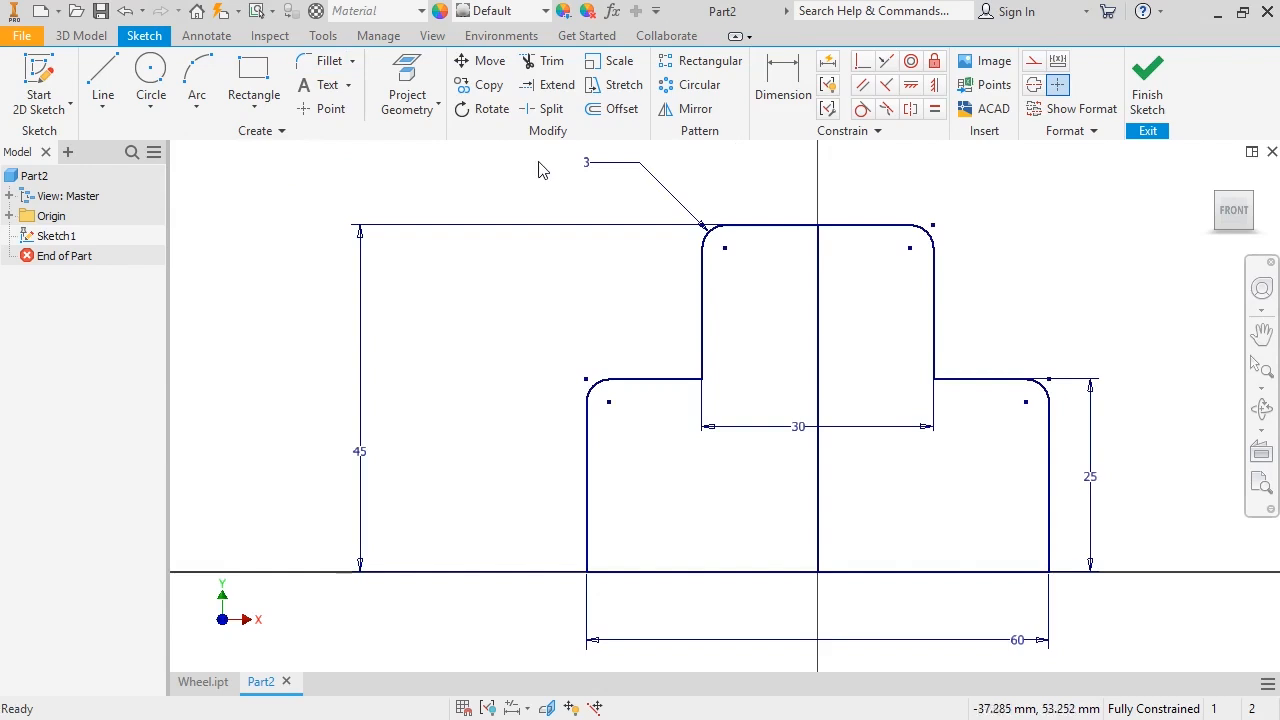
left_click_drag(587, 165, 528, 191)
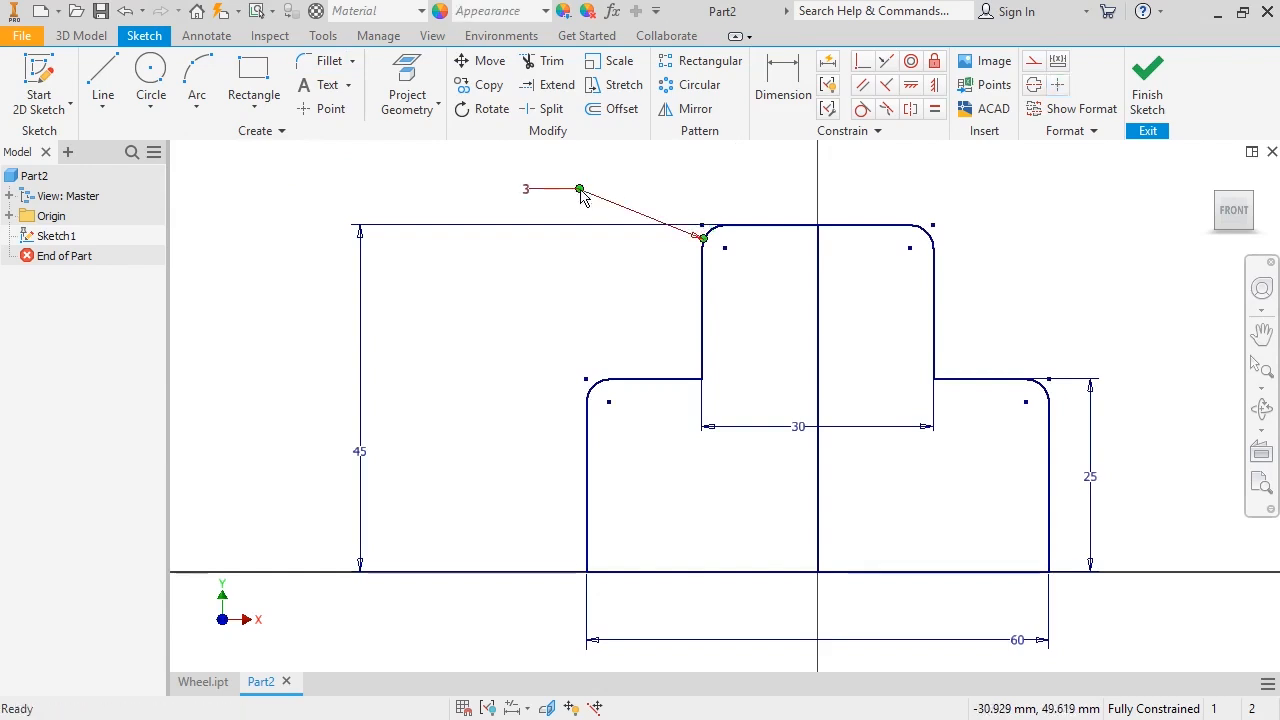
left_click(414, 207)
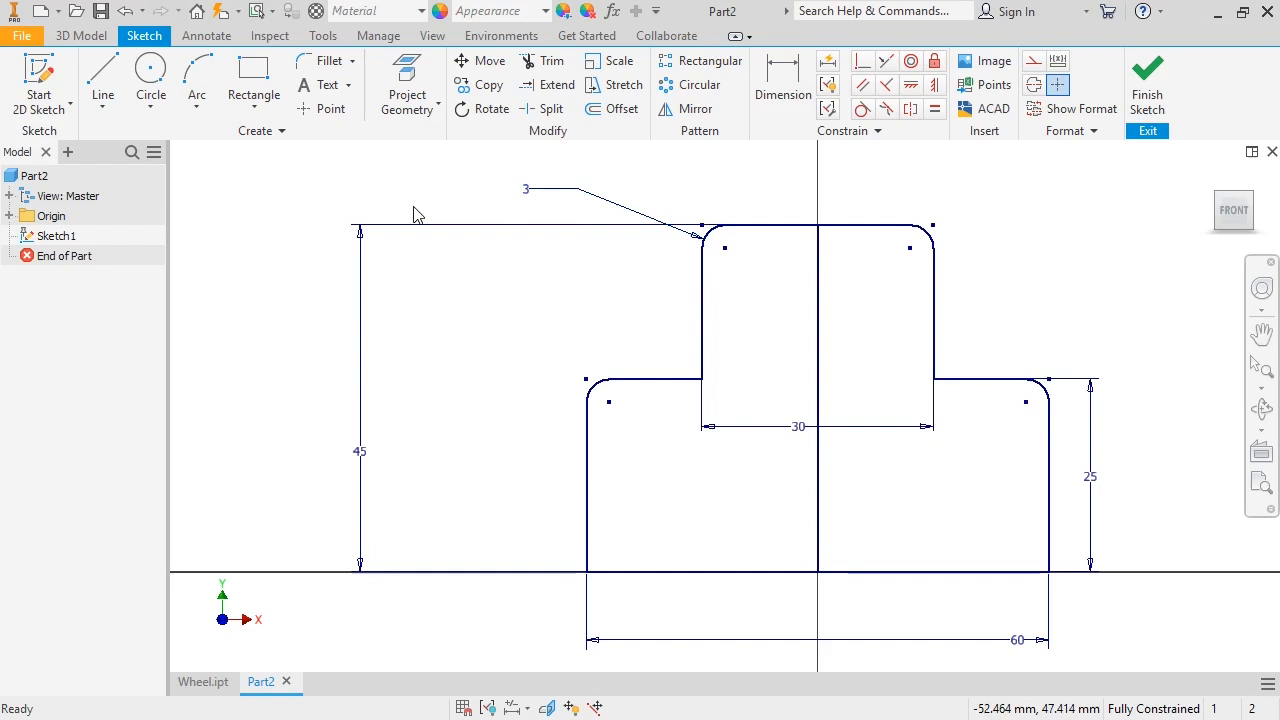
Set up a revolve of both half profiles about the profile's horizontal base line.
left_click(82, 37)
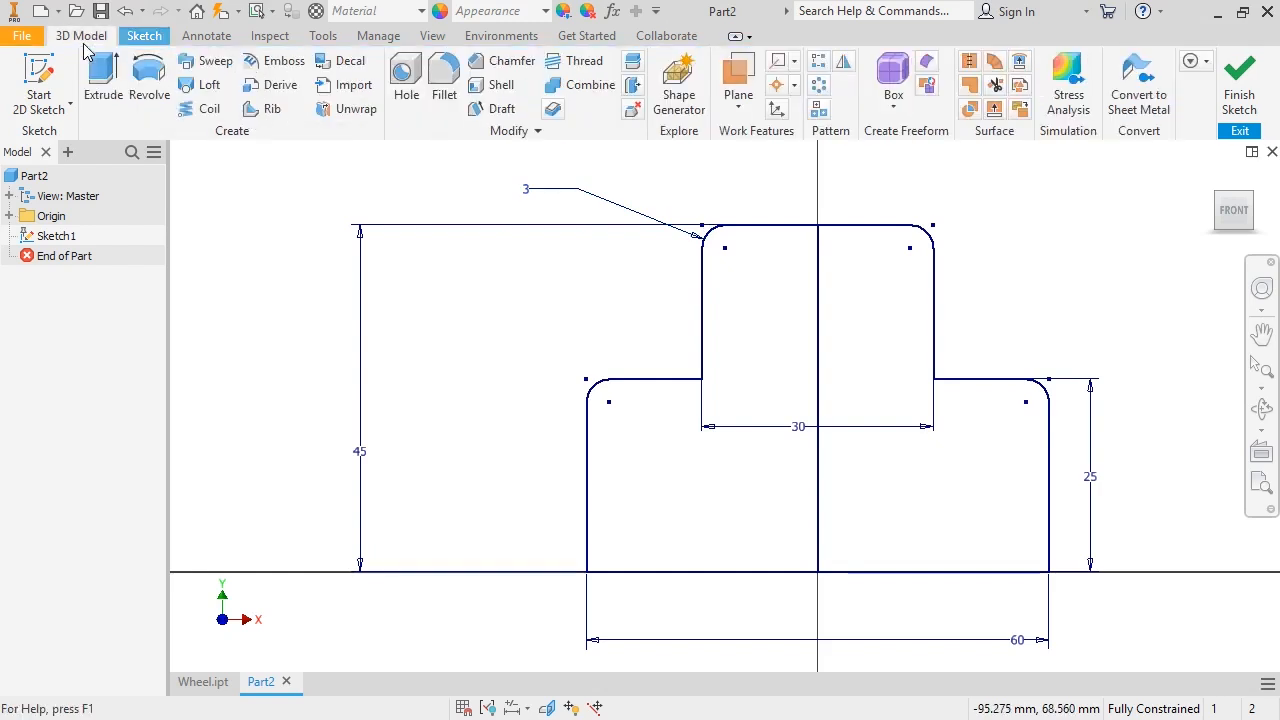
left_click(148, 80)
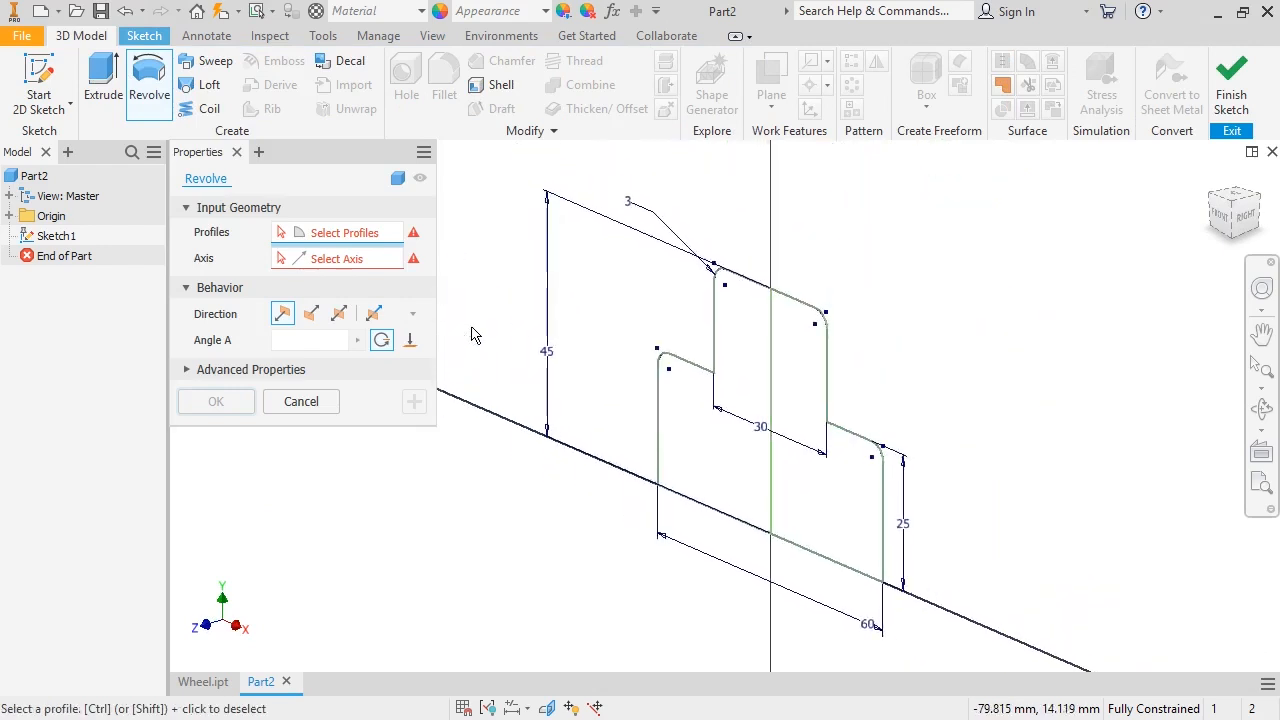
left_click(749, 369)
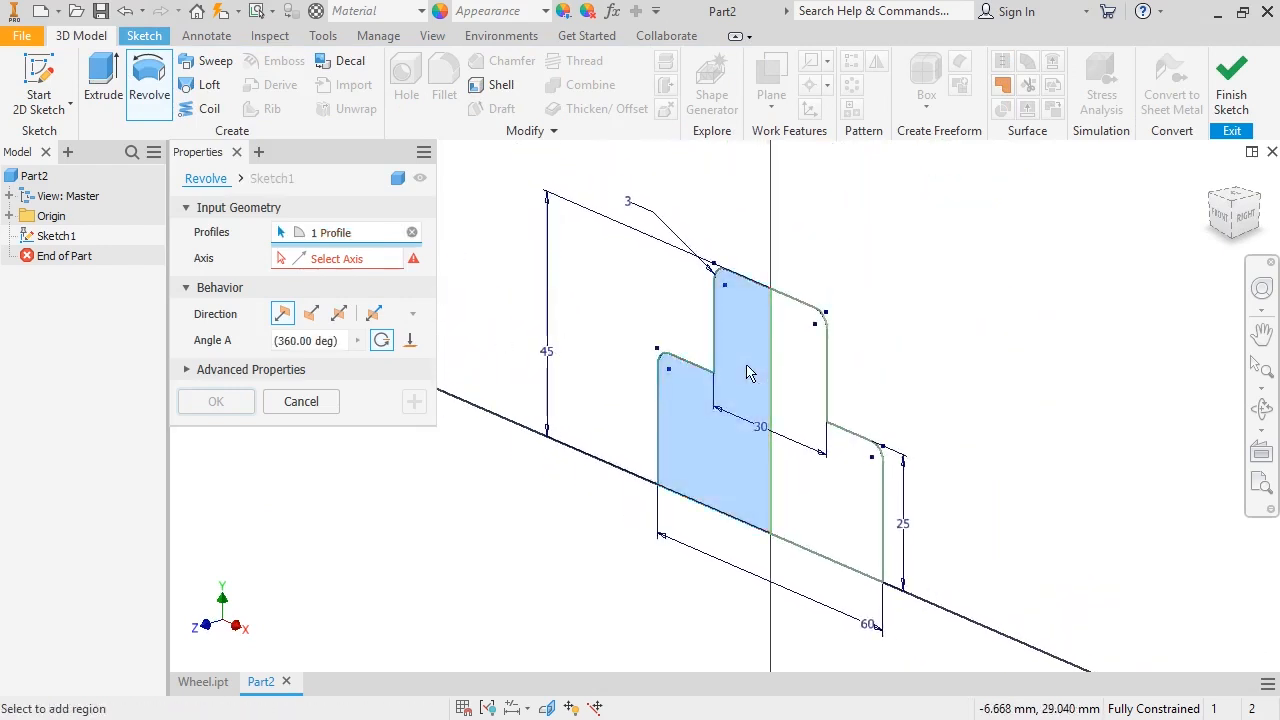
left_click(787, 378)
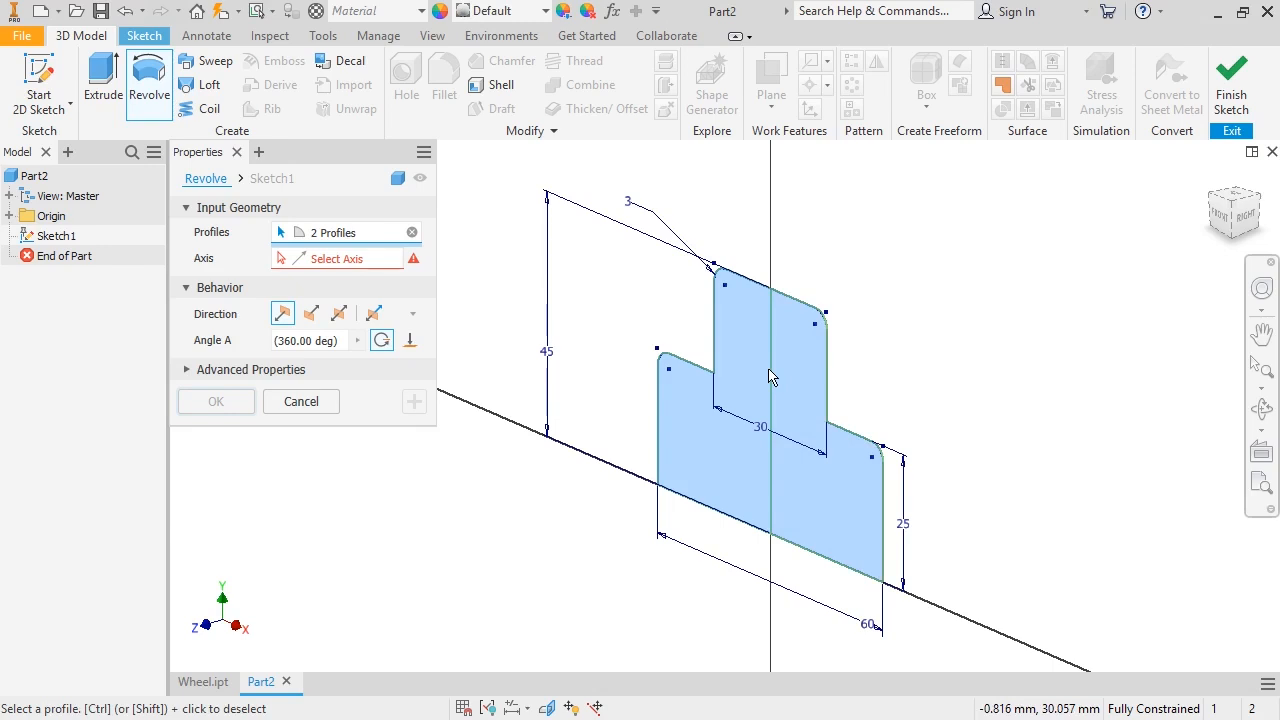
left_click(322, 258)
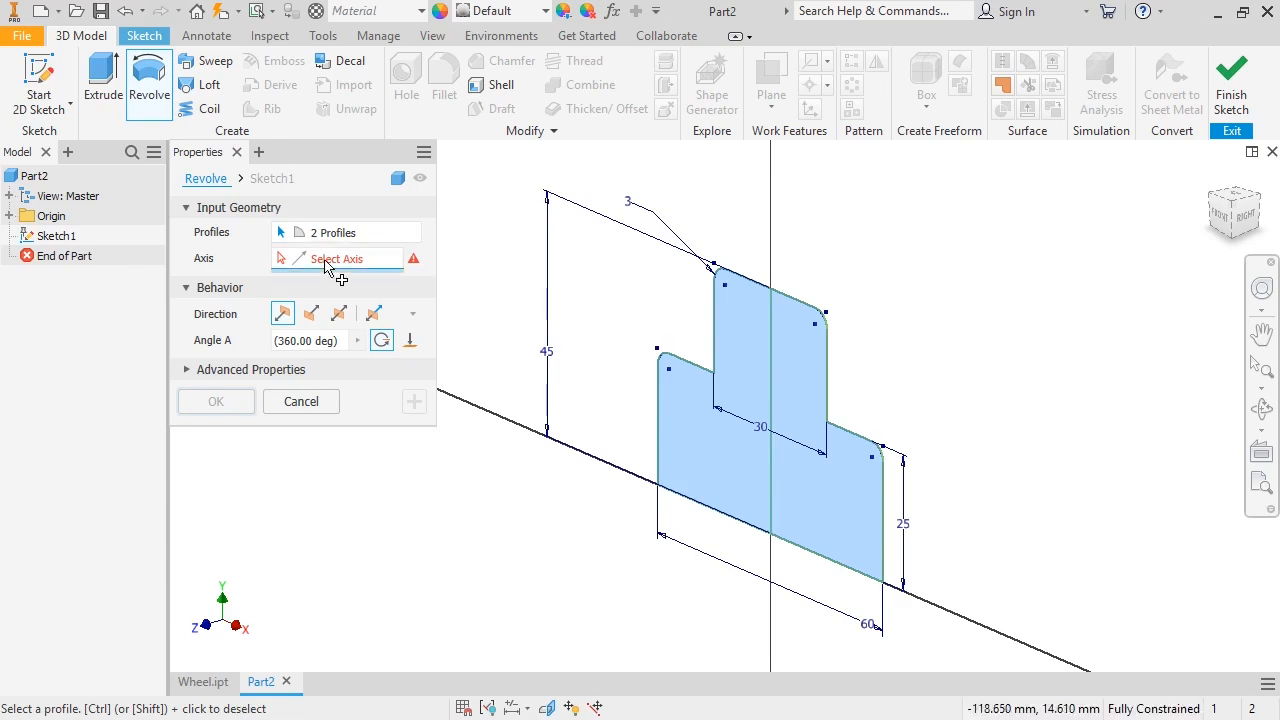
left_click(687, 506)
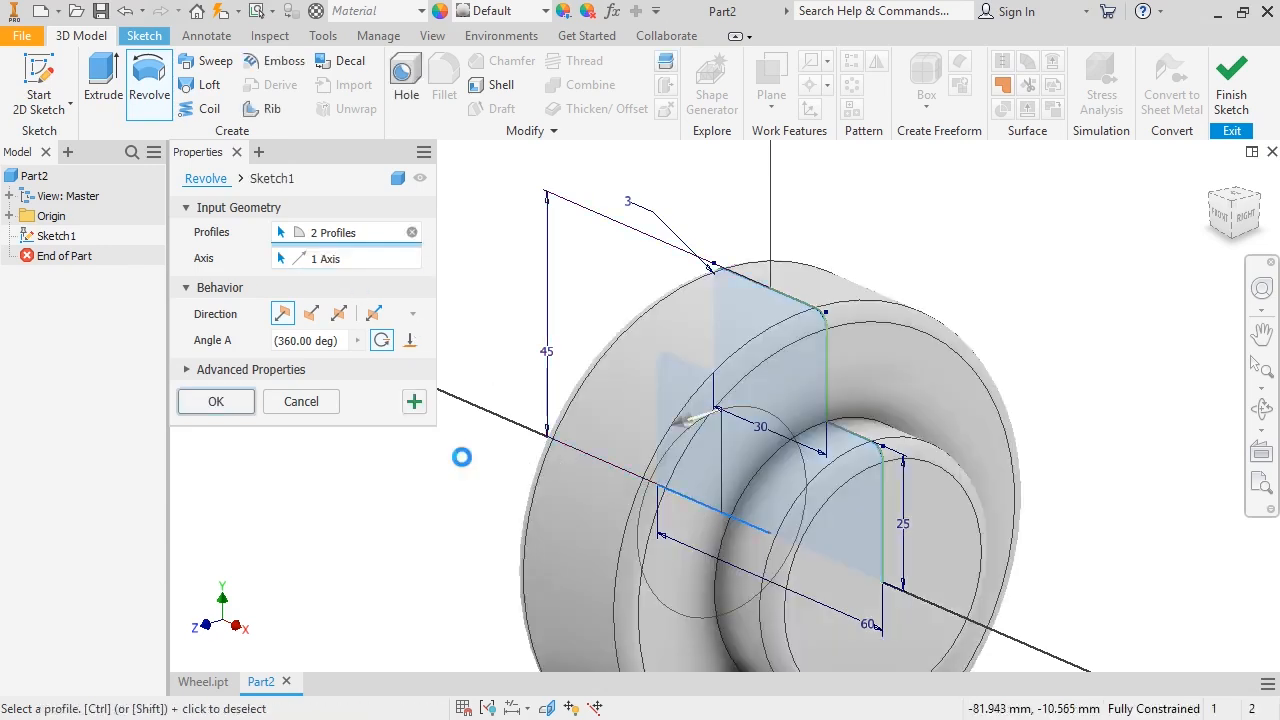
scroll(463, 455, "down", 3)
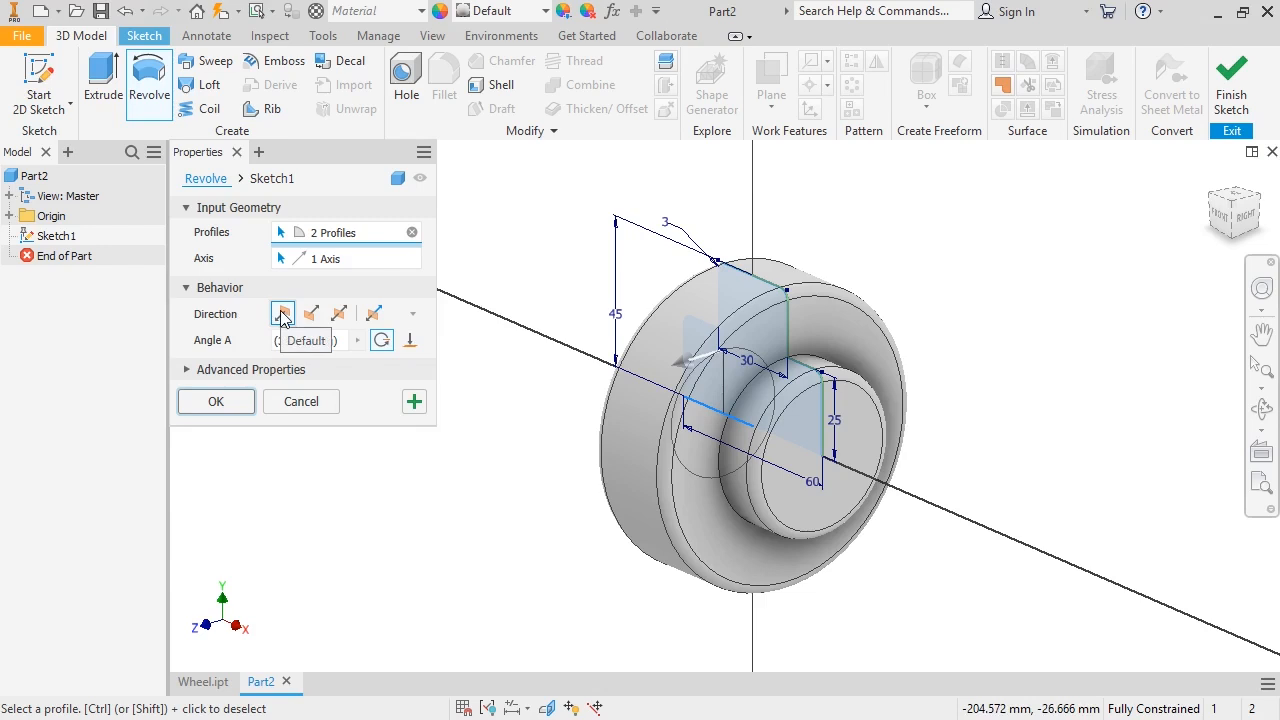
Try the symmetric and asymmetric revolve directions, and complete the revolve with the default direction and a full 360° angle.
left_click(338, 315)
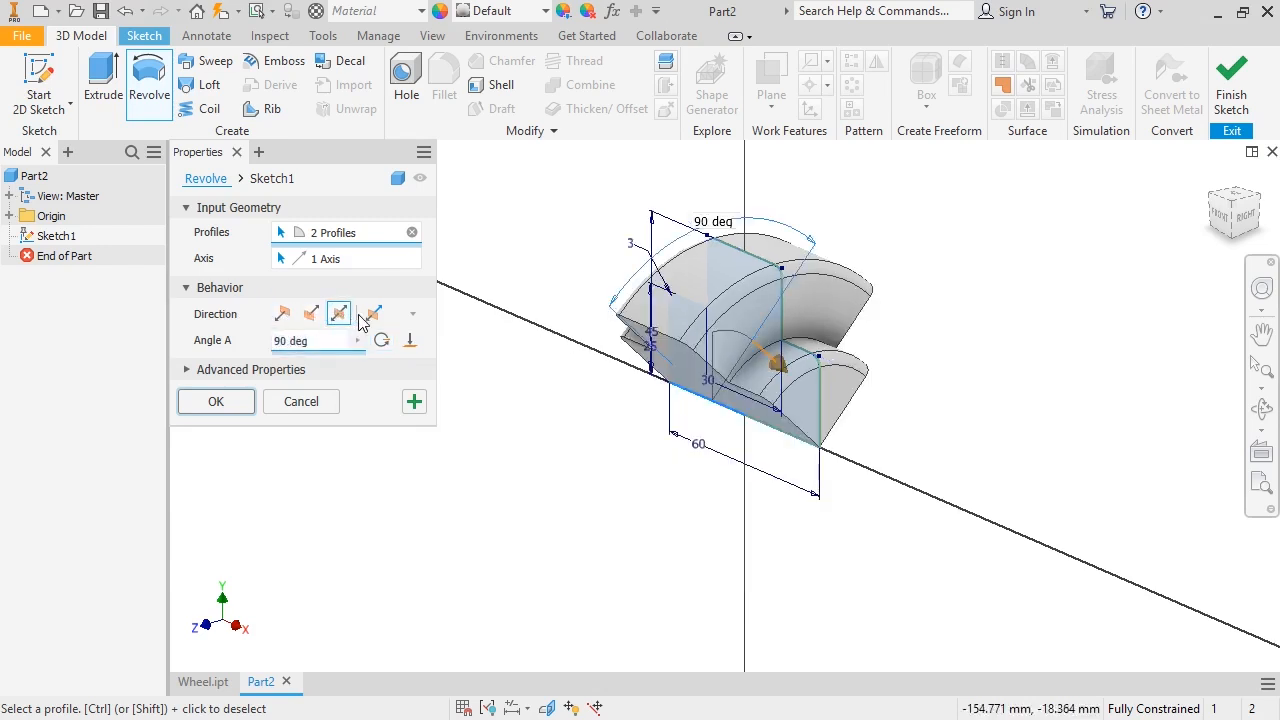
left_click(371, 315)
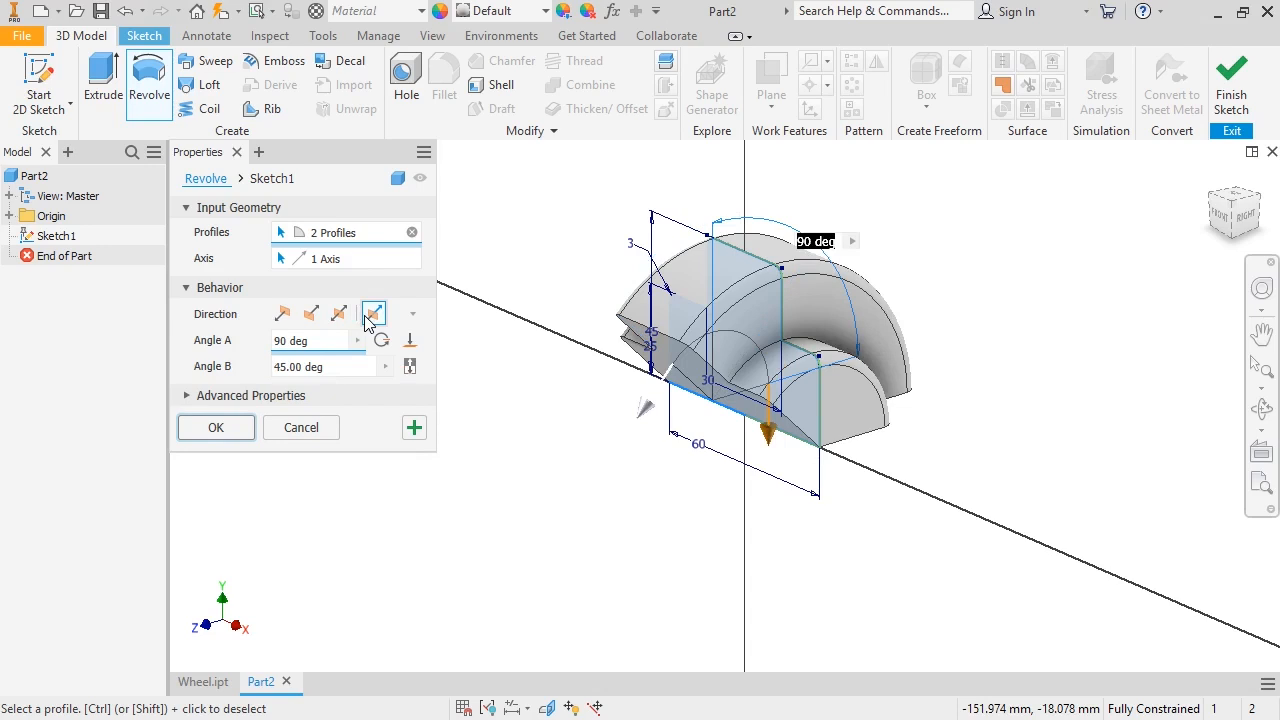
left_click(283, 314)
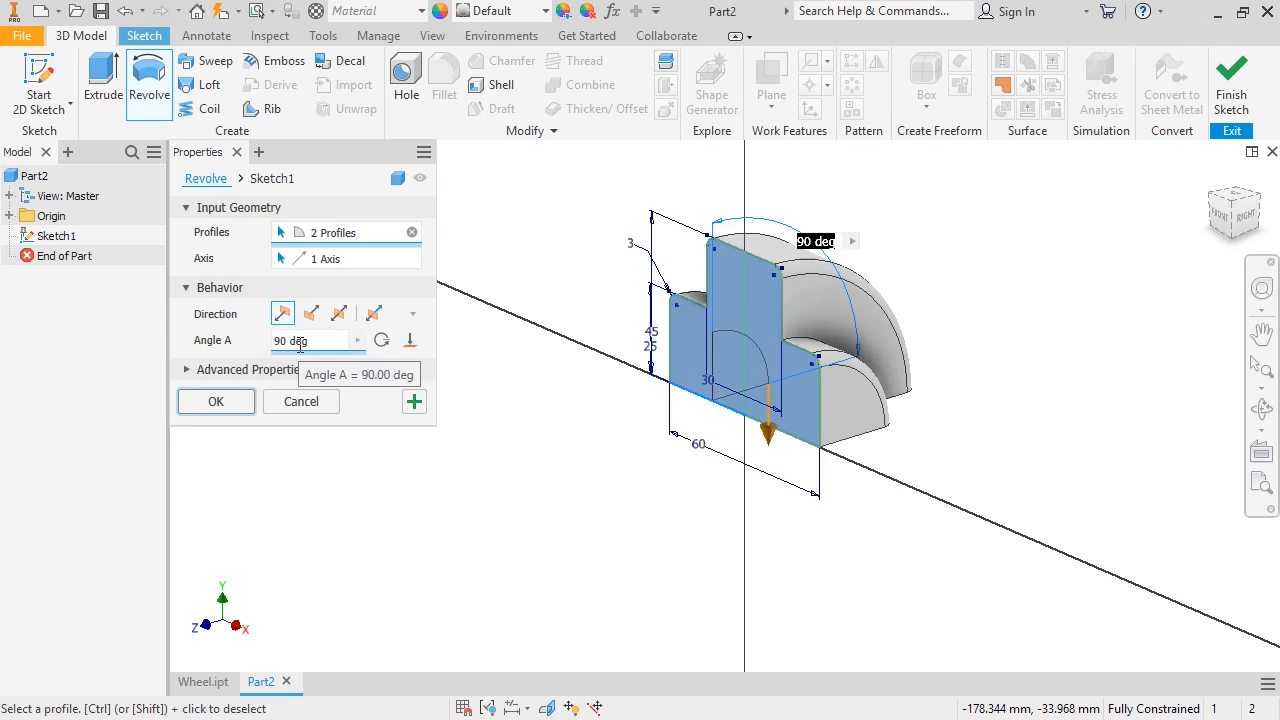
left_click(381, 340)
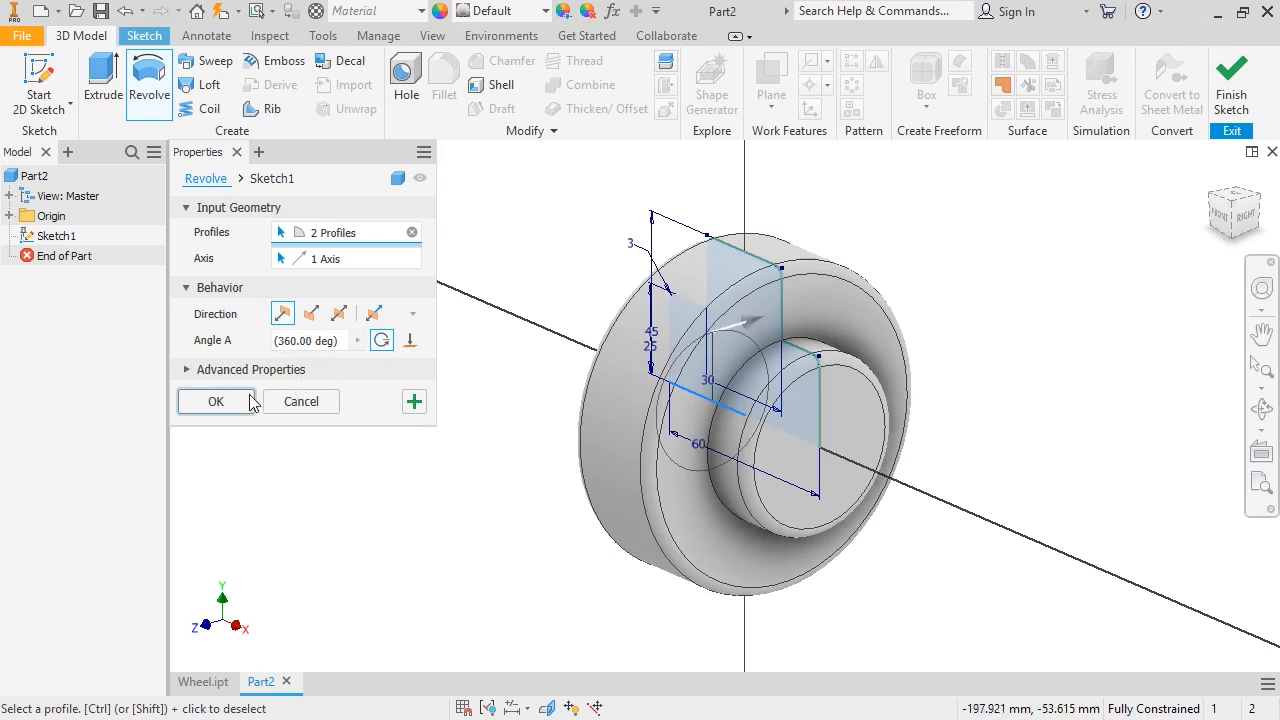
left_click(216, 401)
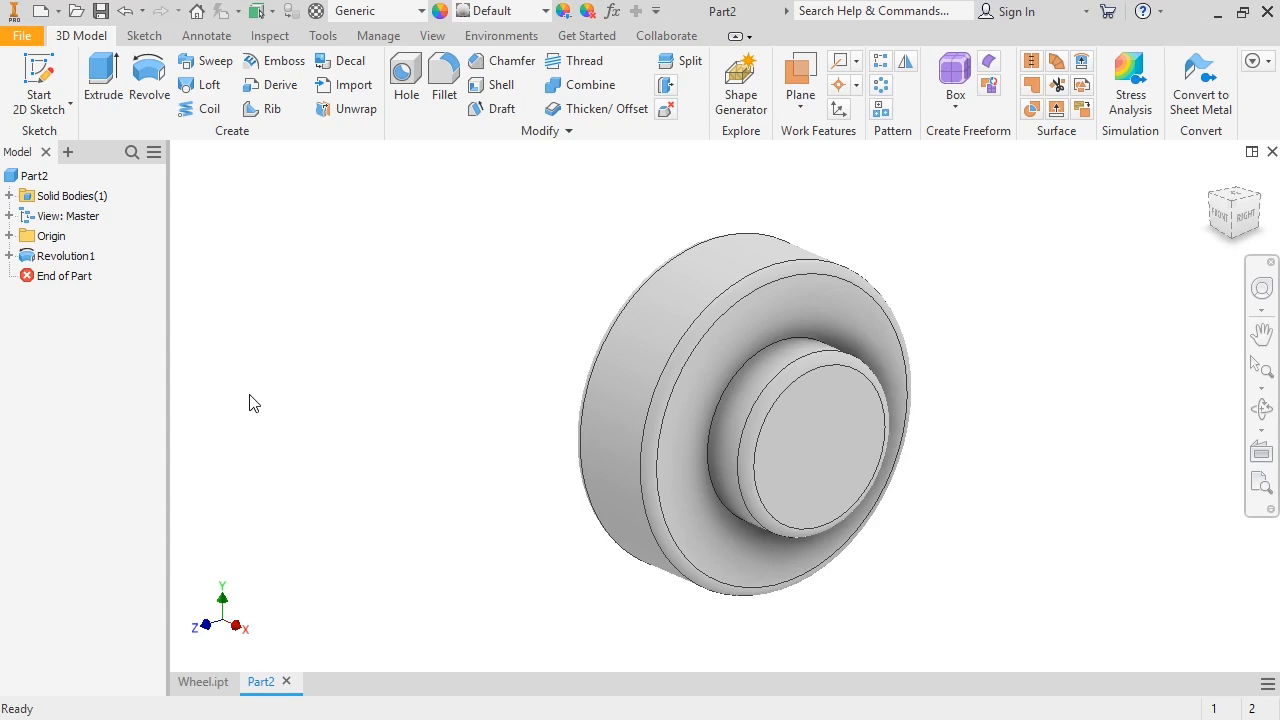
Reopen the revolution's sketch and draw a horizontal line below the stepped profile, slightly longer than its base.
left_click(9, 256)
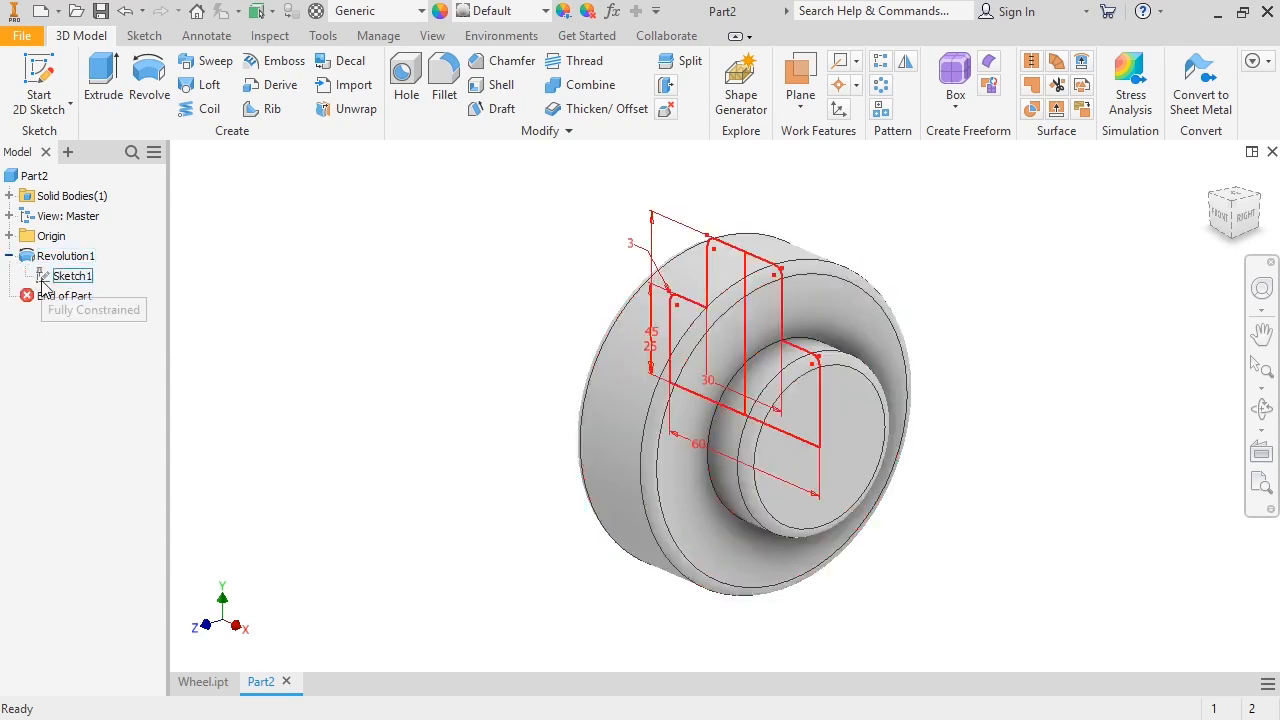
double_click(42, 283)
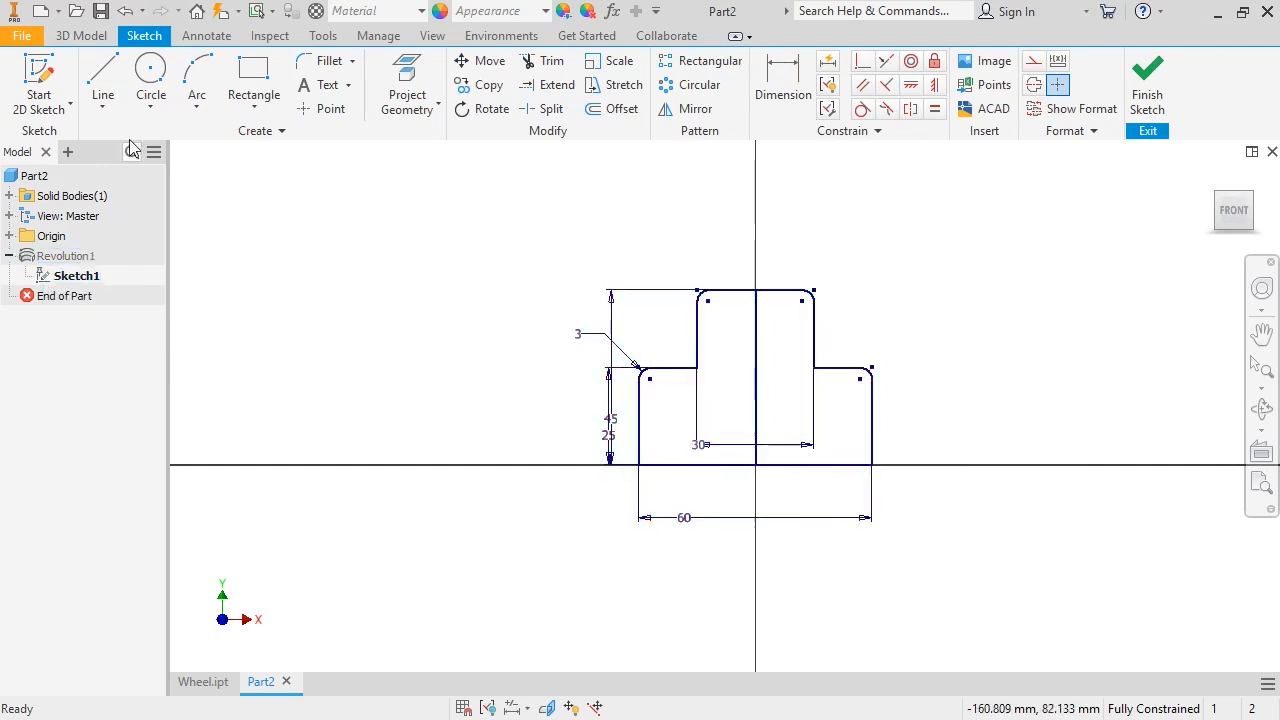
left_click(103, 78)
left_click(605, 556)
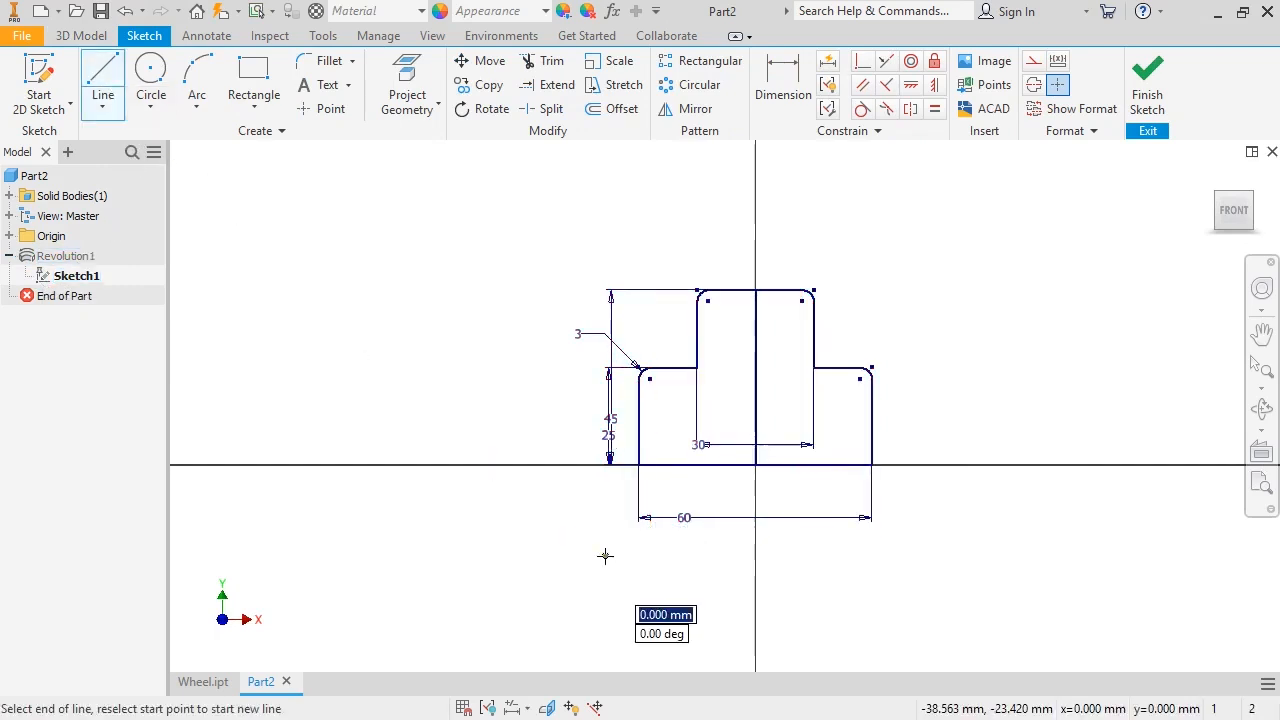
left_click(849, 556)
key("Escape")
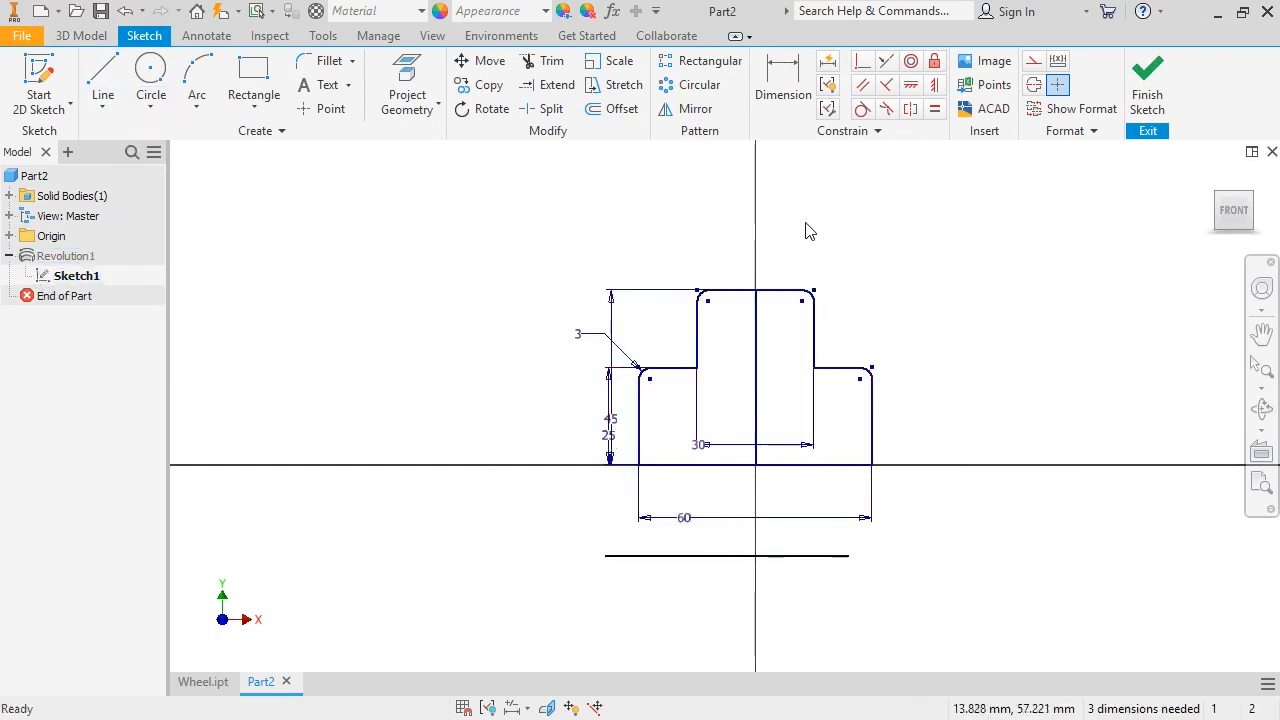
Dimension the new horizontal line 10 mm below the profile's base line and finish the sketch.
left_click(766, 95)
left_click(737, 466)
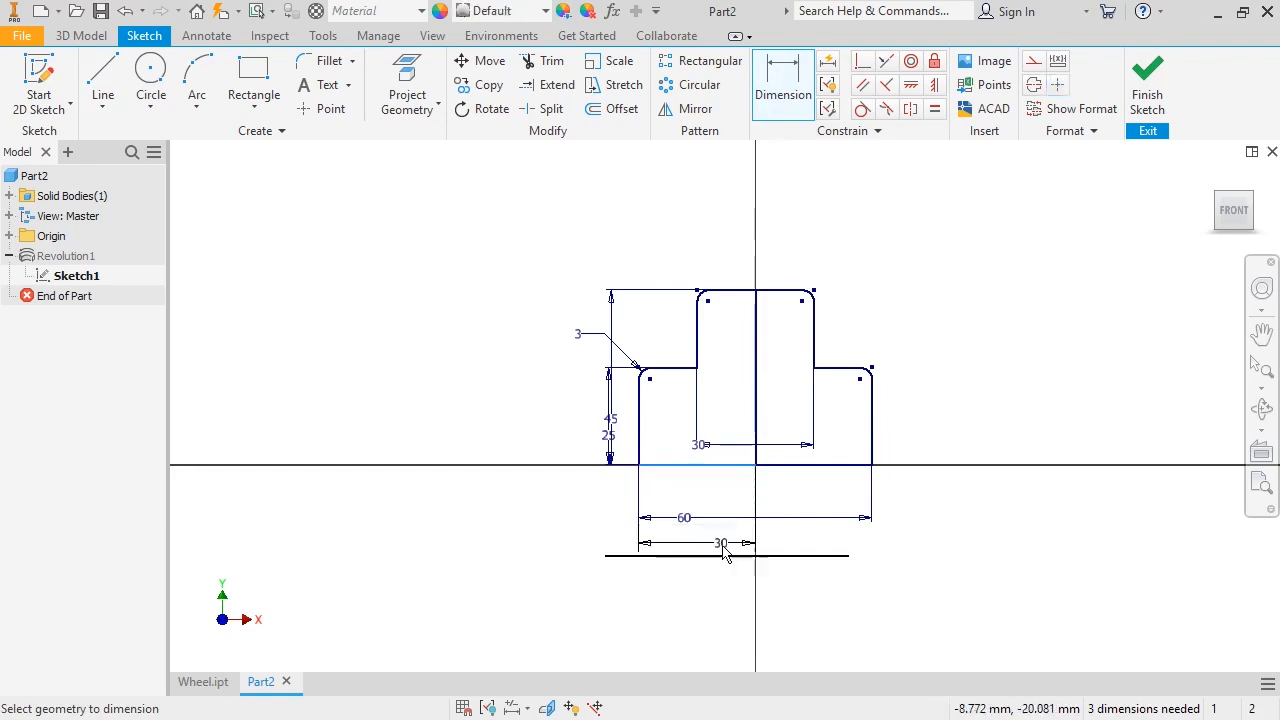
left_click(722, 556)
left_click(538, 545)
type("10")
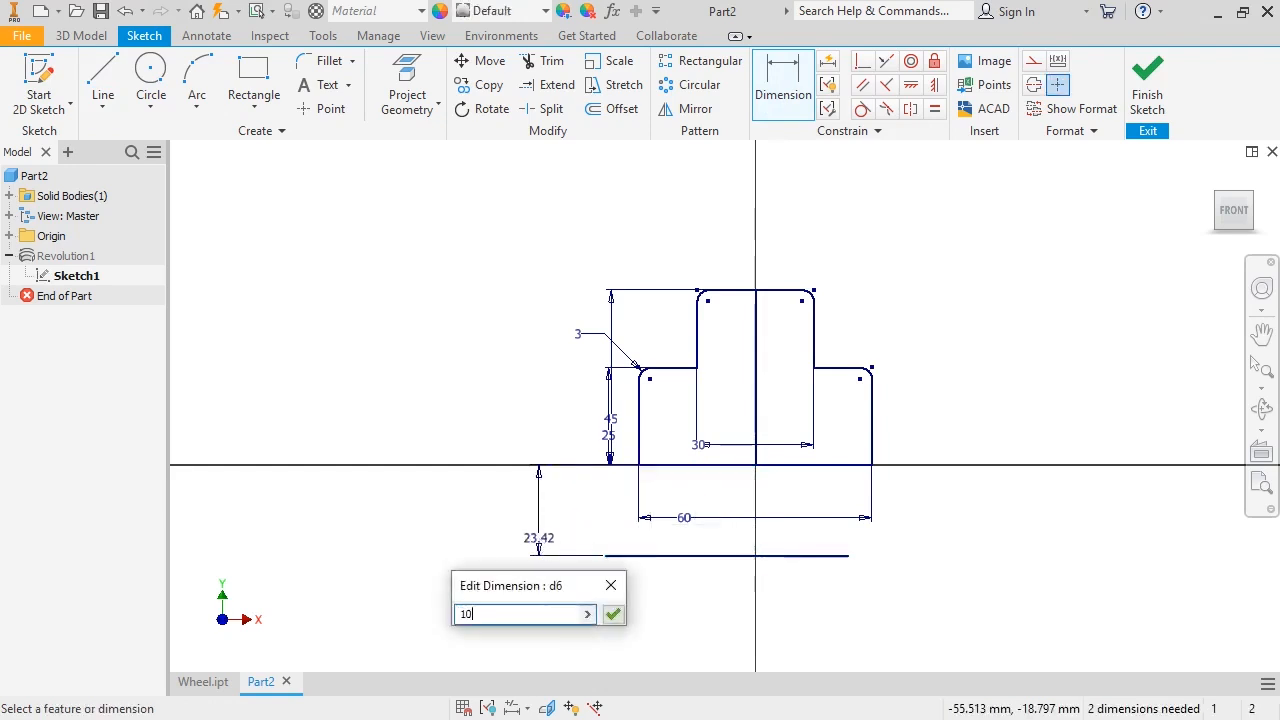
left_click(605, 620)
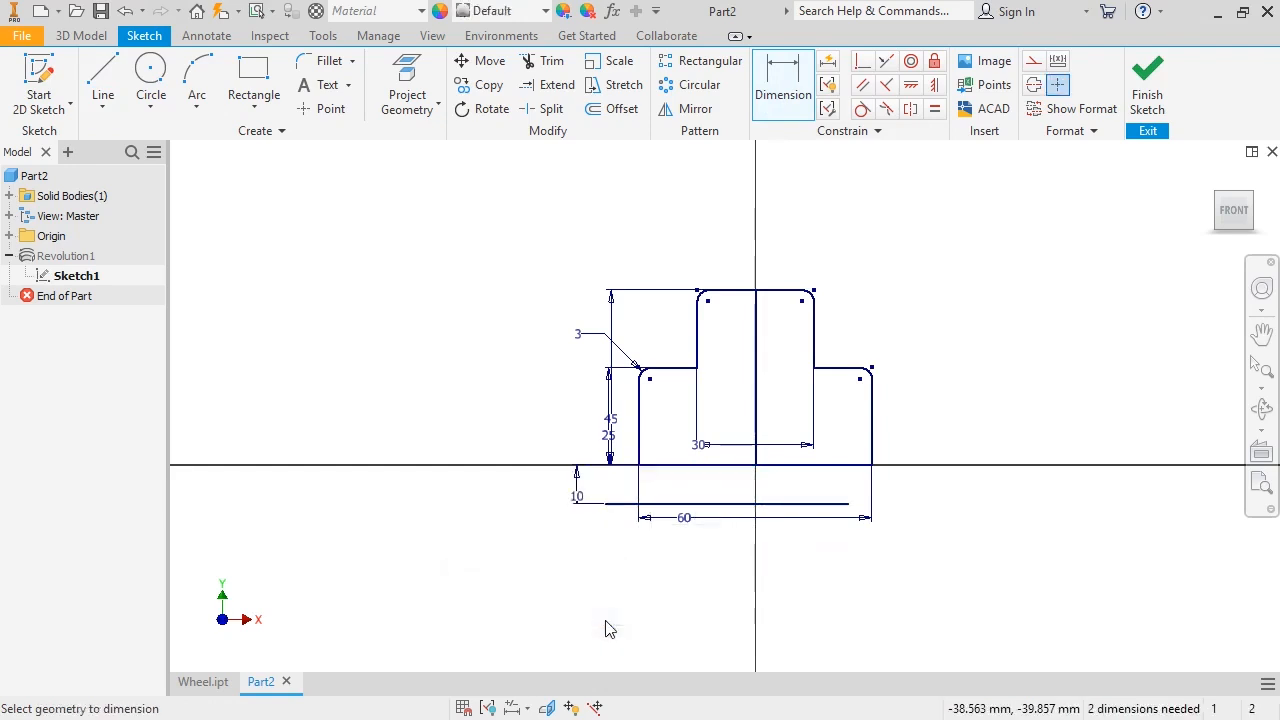
left_click(1142, 85)
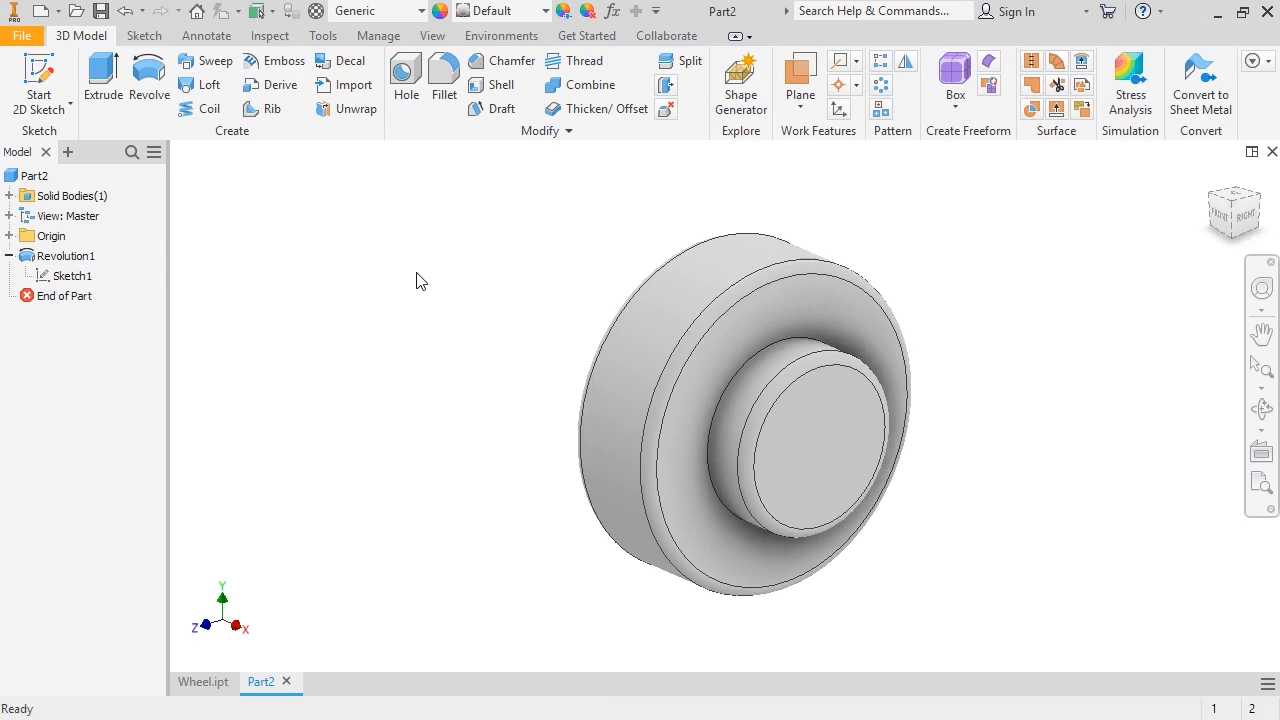
Edit the revolution to replace its axis with the offset horizontal line, keeping both profiles and the full 360° angle.
double_click(34, 258)
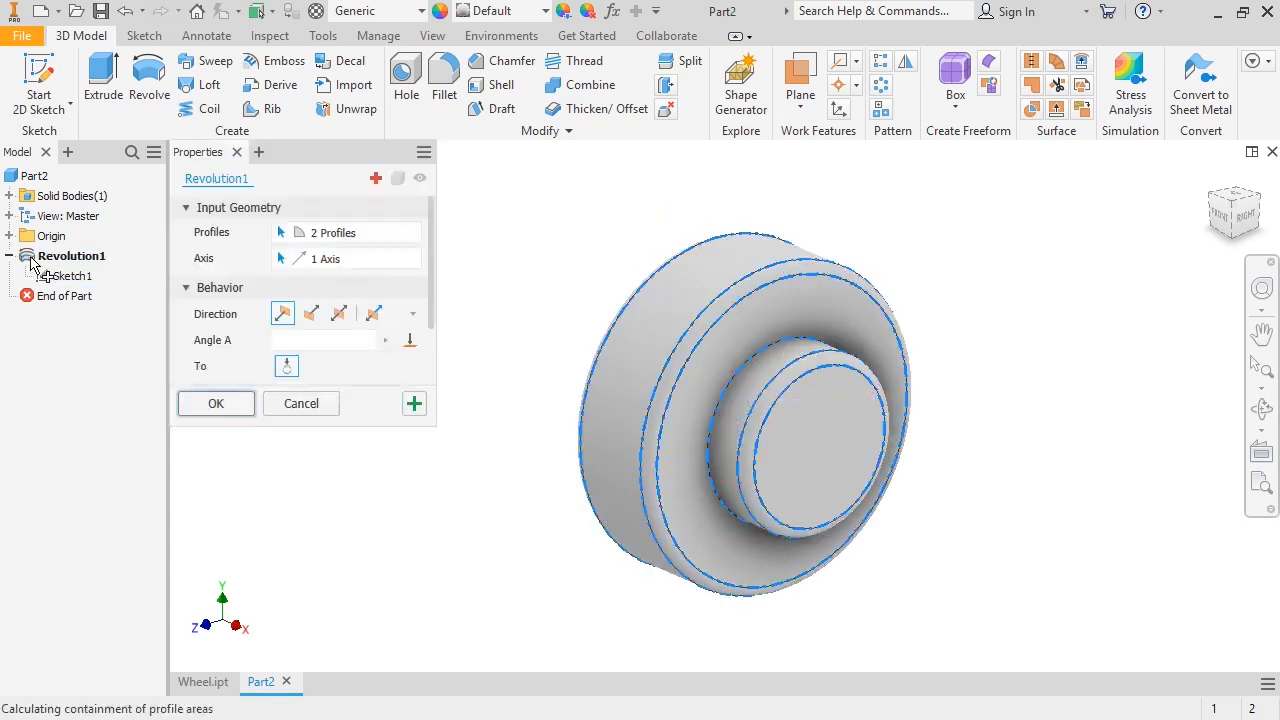
left_click(412, 259)
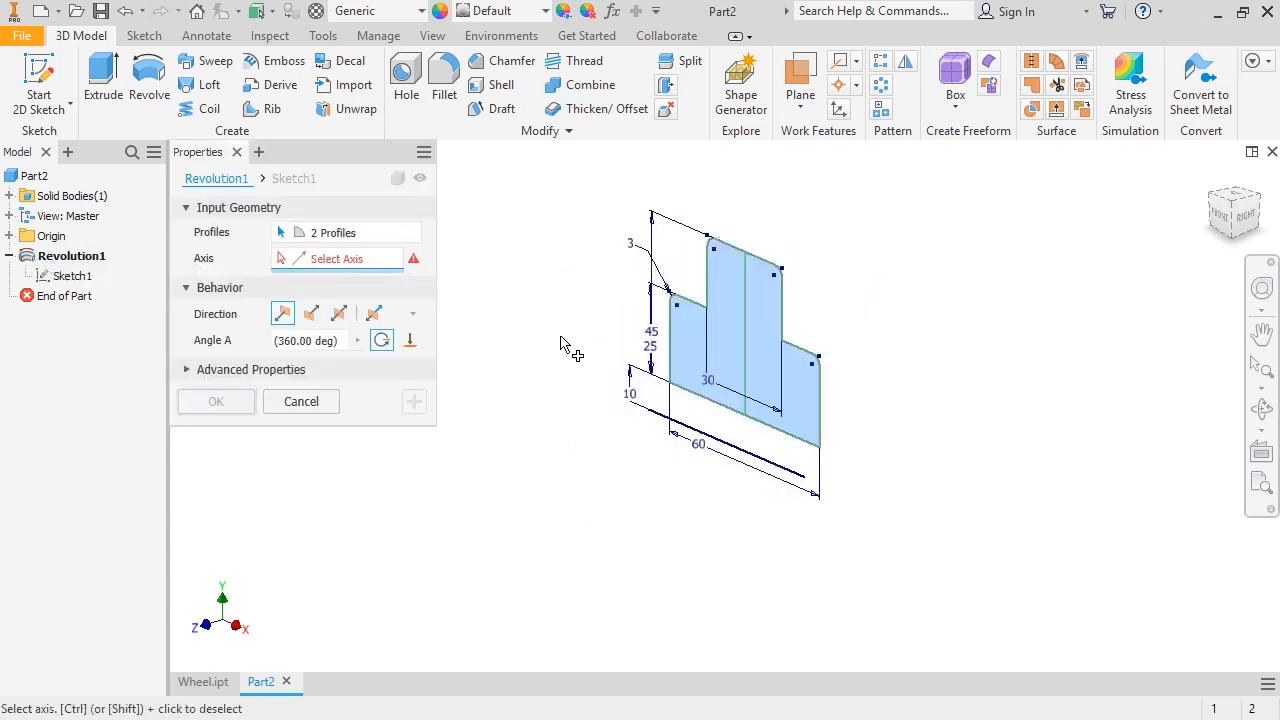
left_click(673, 423)
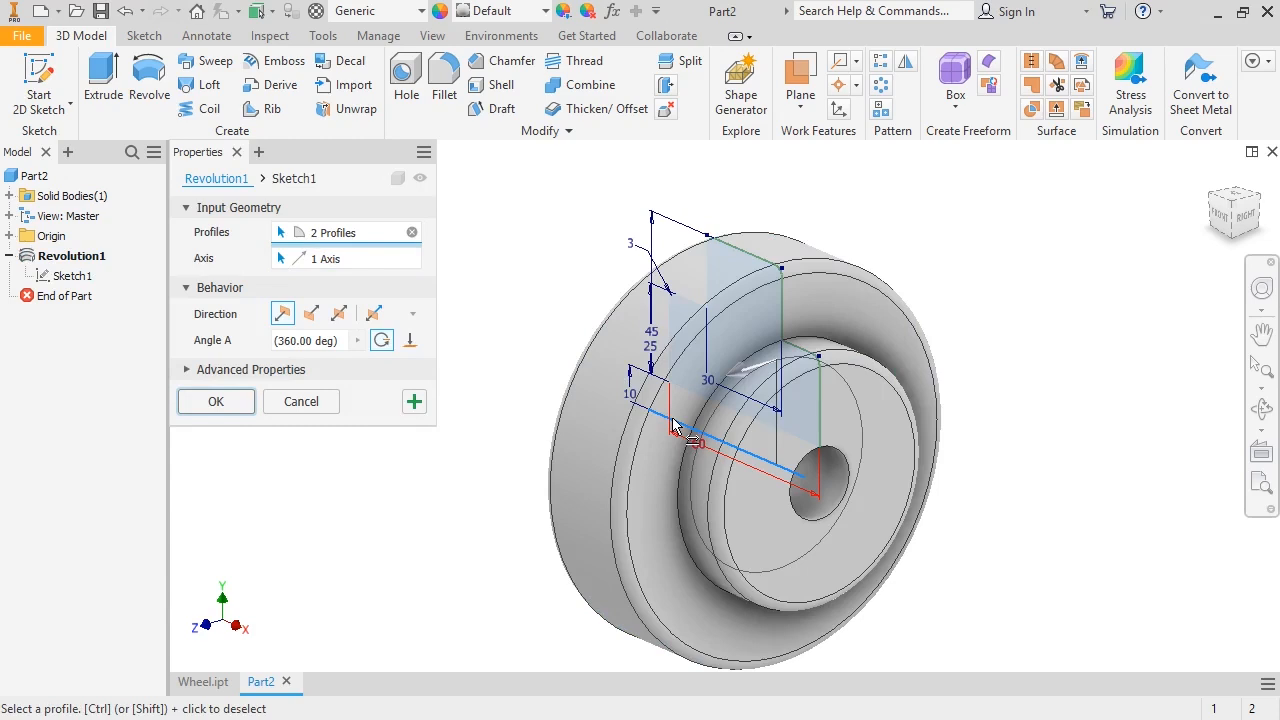
left_click(236, 405)
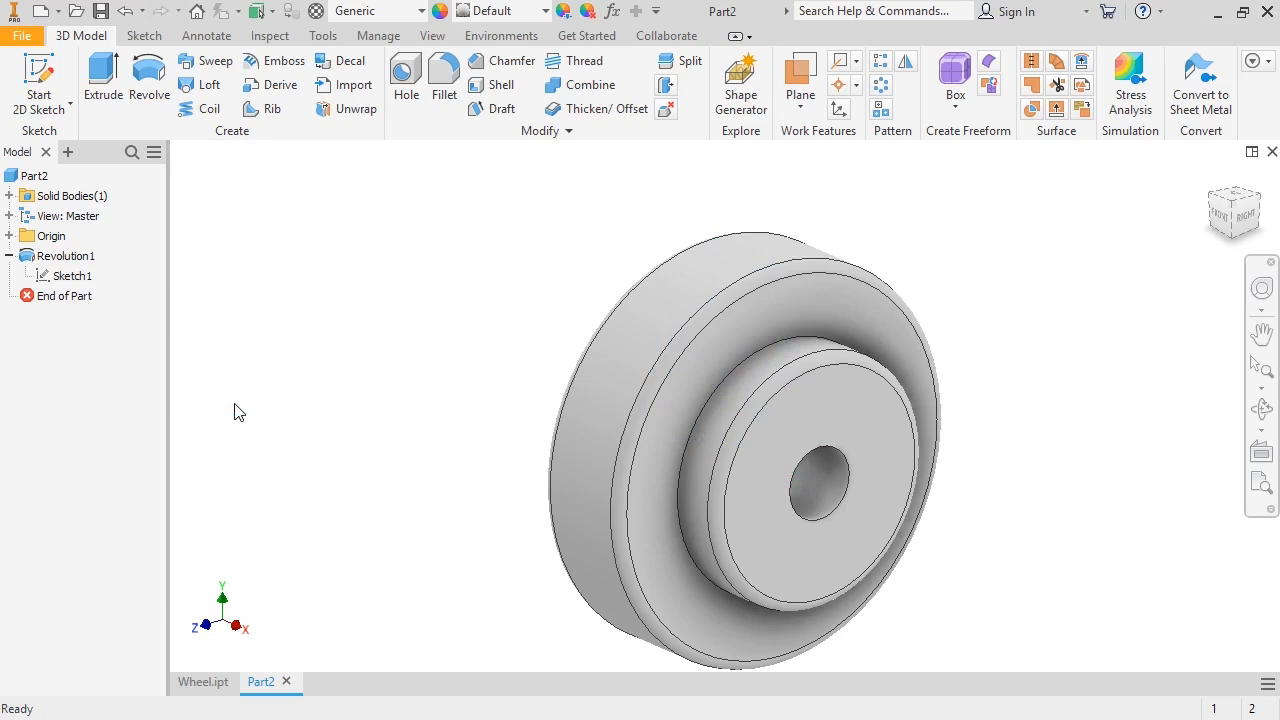
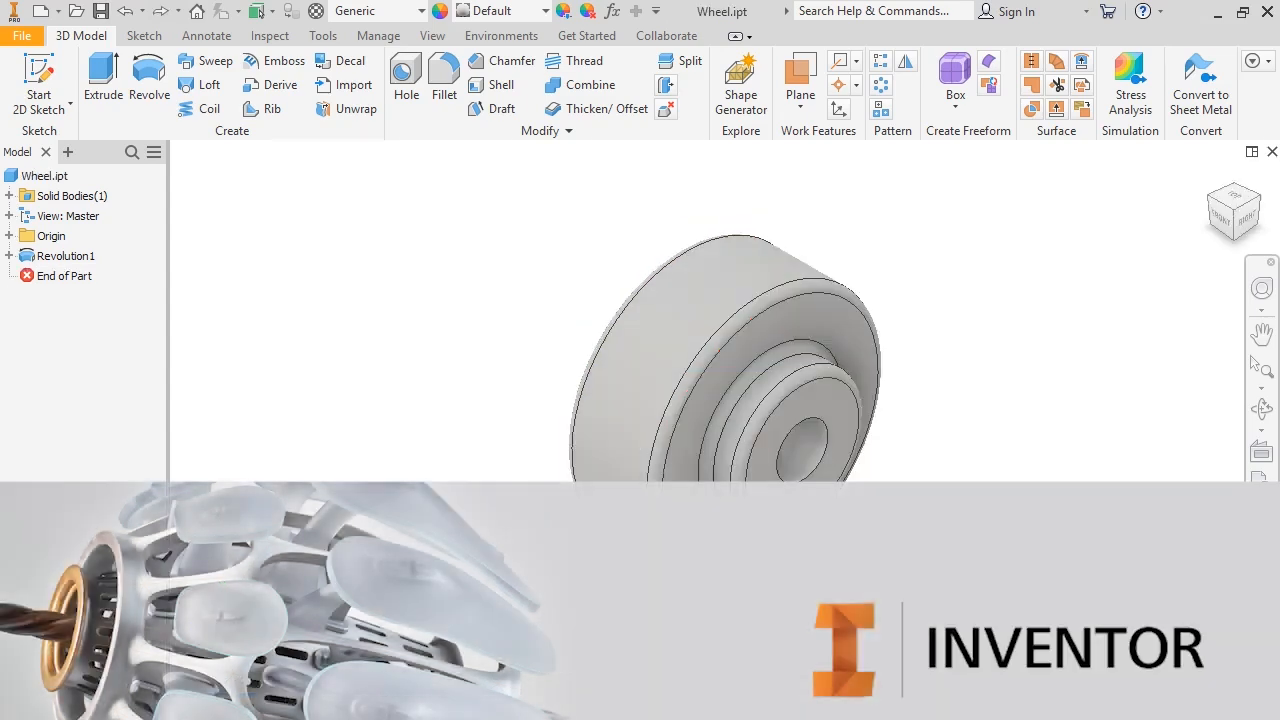
Start a sketch on the ring-shaped side face of Wheel.ipt and draw a centre-point circle about 35 mm in diameter across the upper rim.
right_click(836, 332)
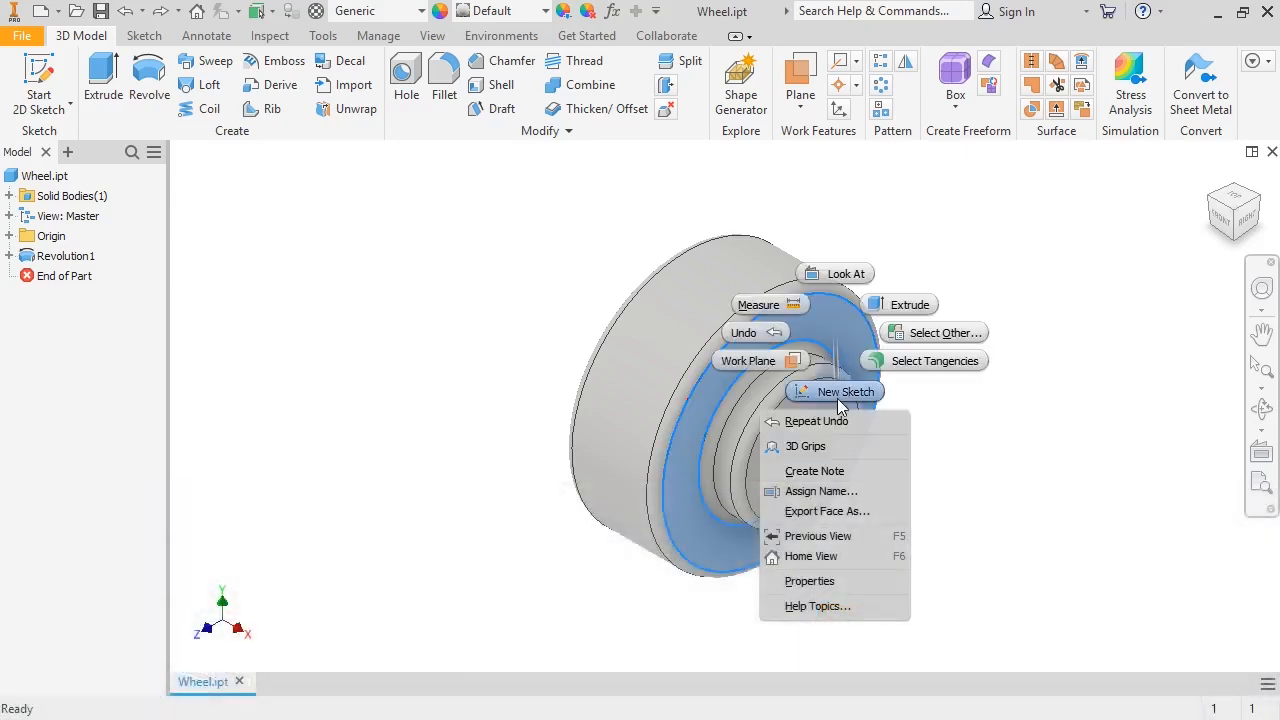
left_click(837, 398)
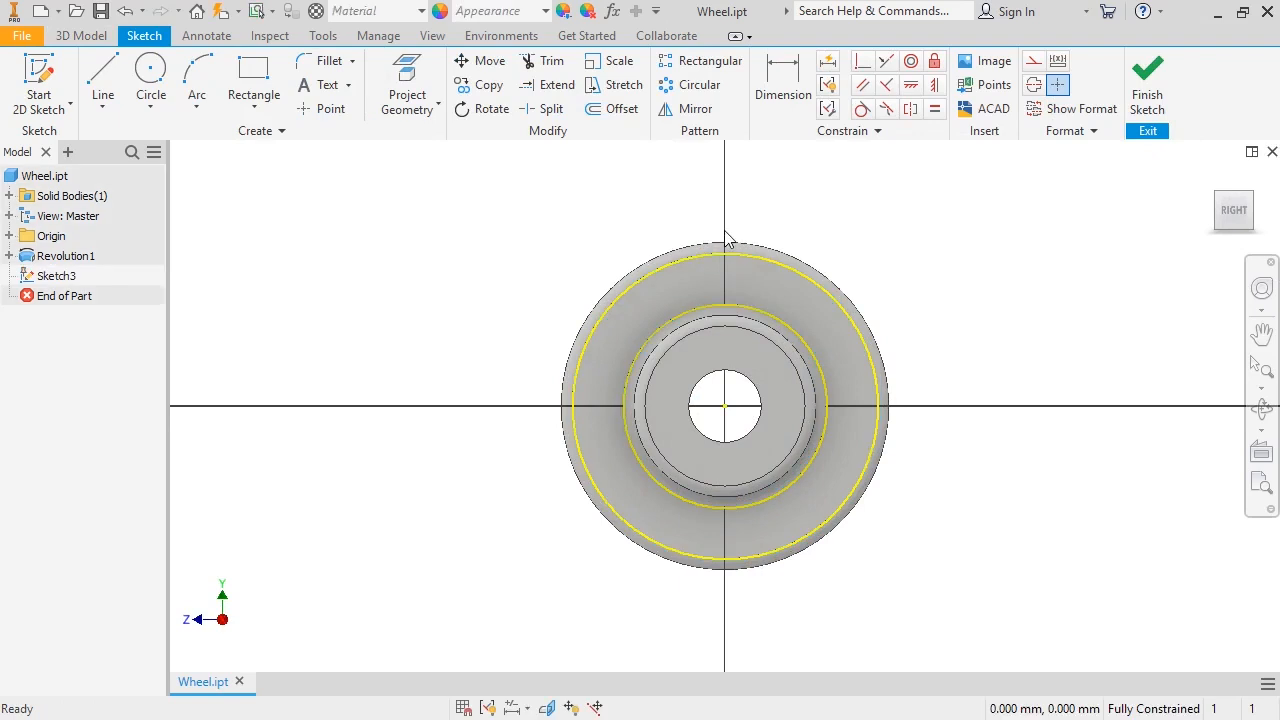
left_click(151, 106)
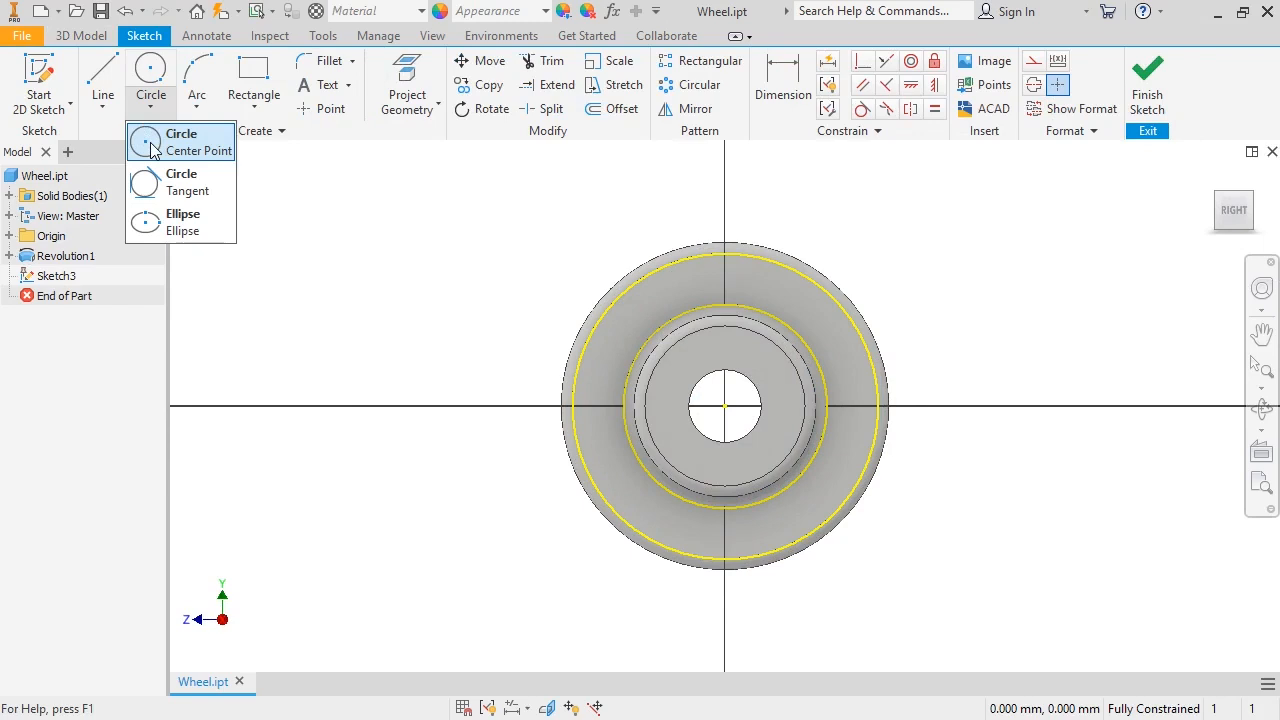
left_click(152, 146)
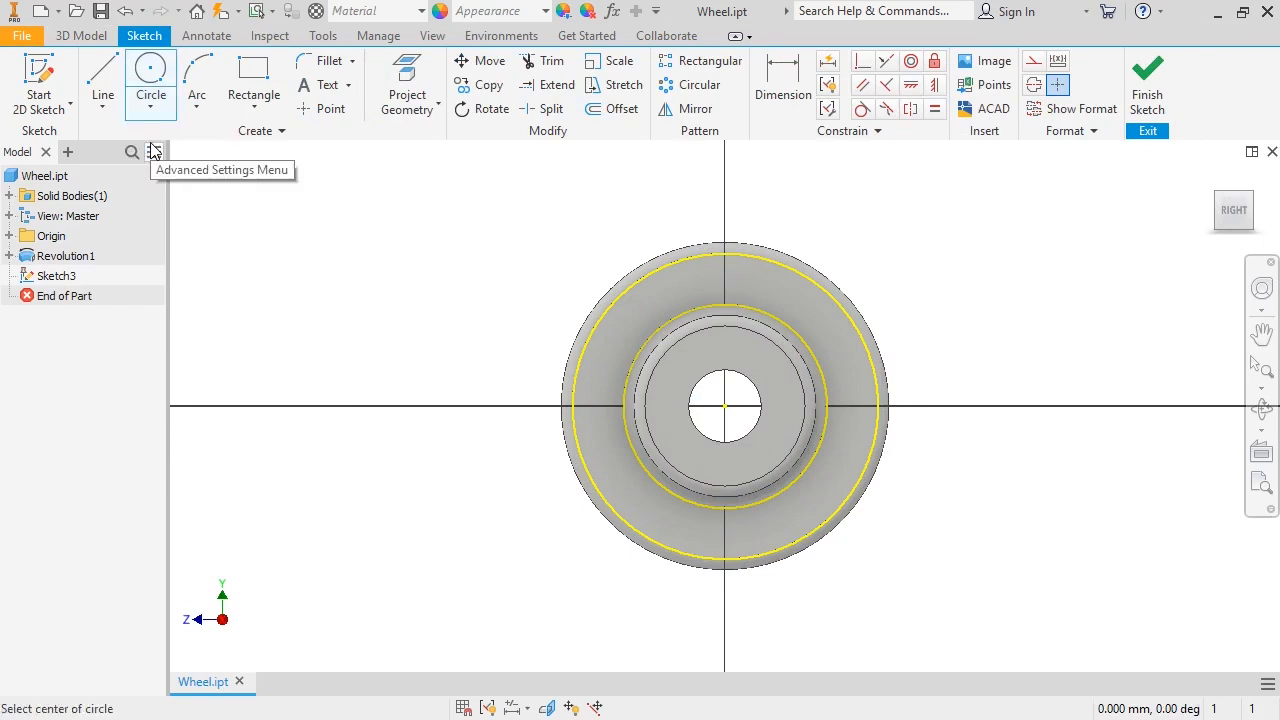
left_click(700, 286)
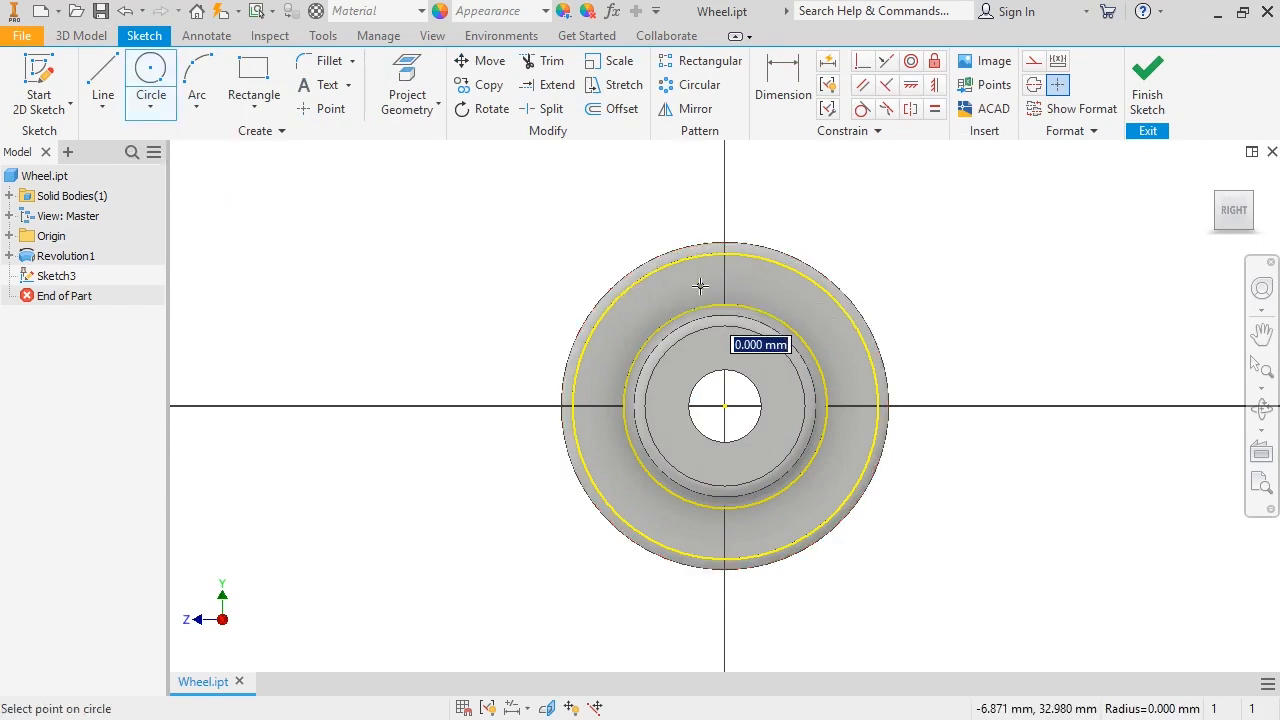
left_click(676, 228)
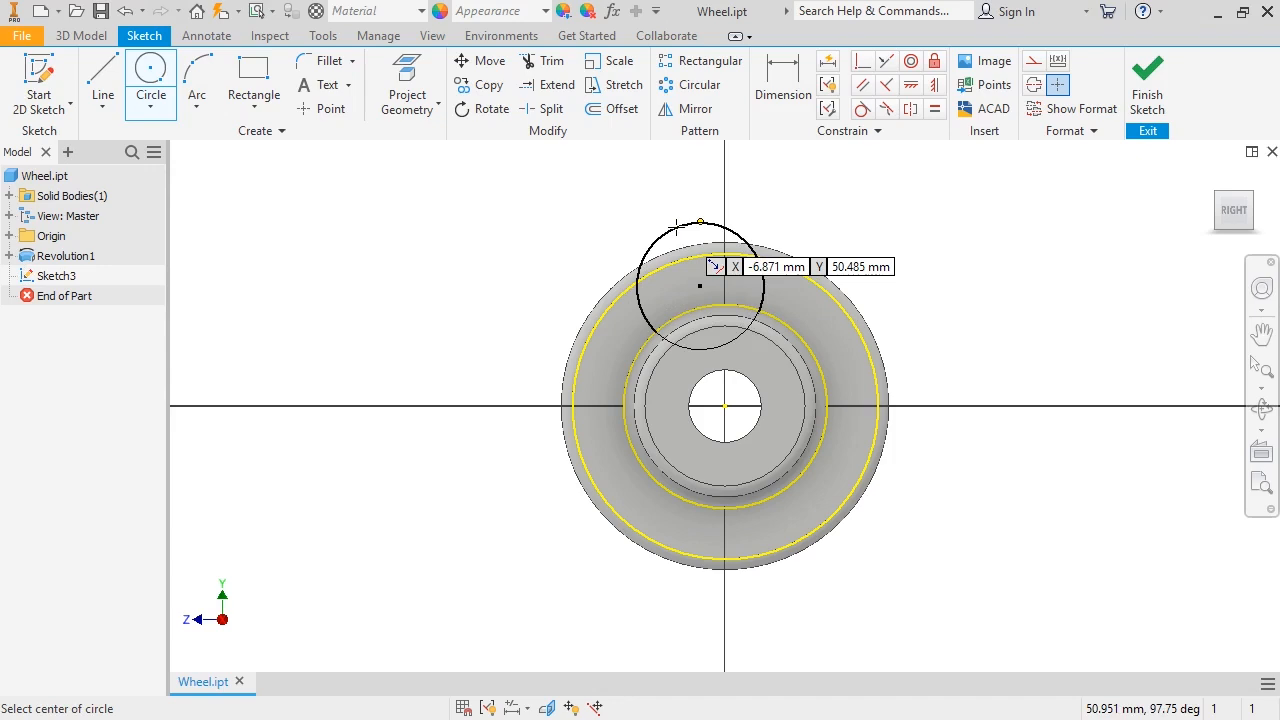
key("Escape")
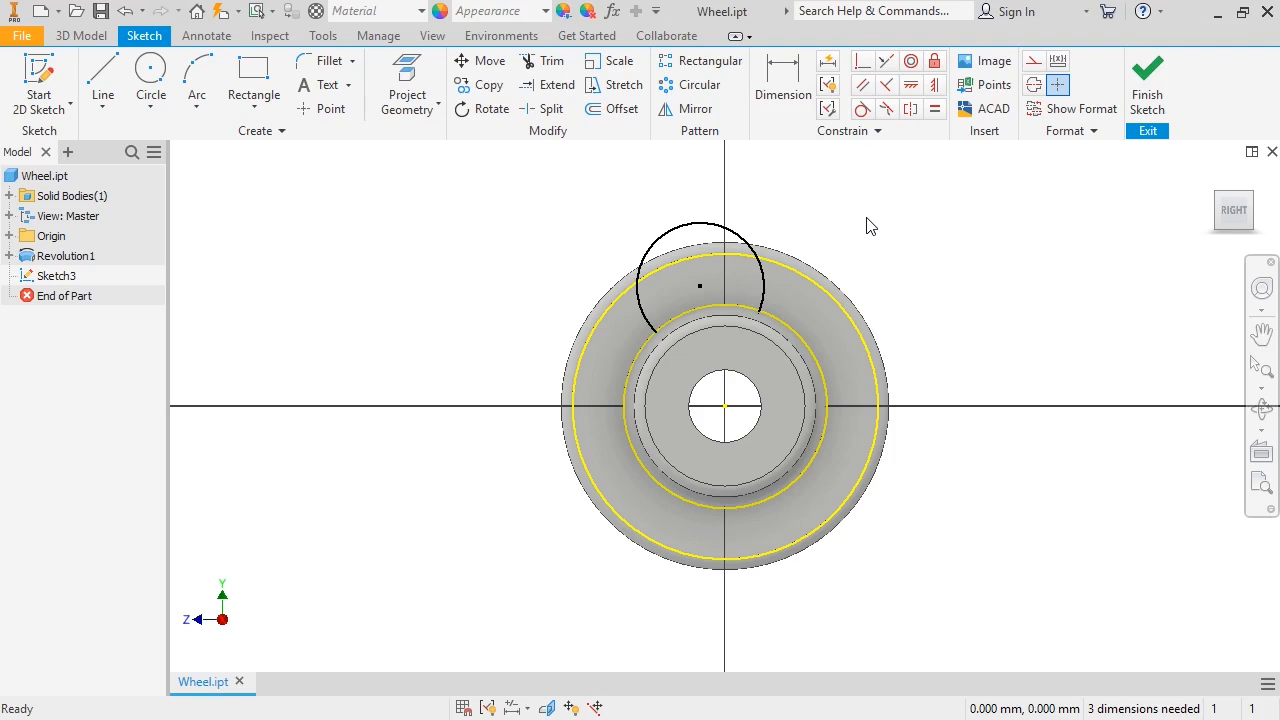
Align the circle's centre vertically with the wheel's centre, and resize it to about 19 mm diameter, about 37 mm above that centre.
left_click(932, 86)
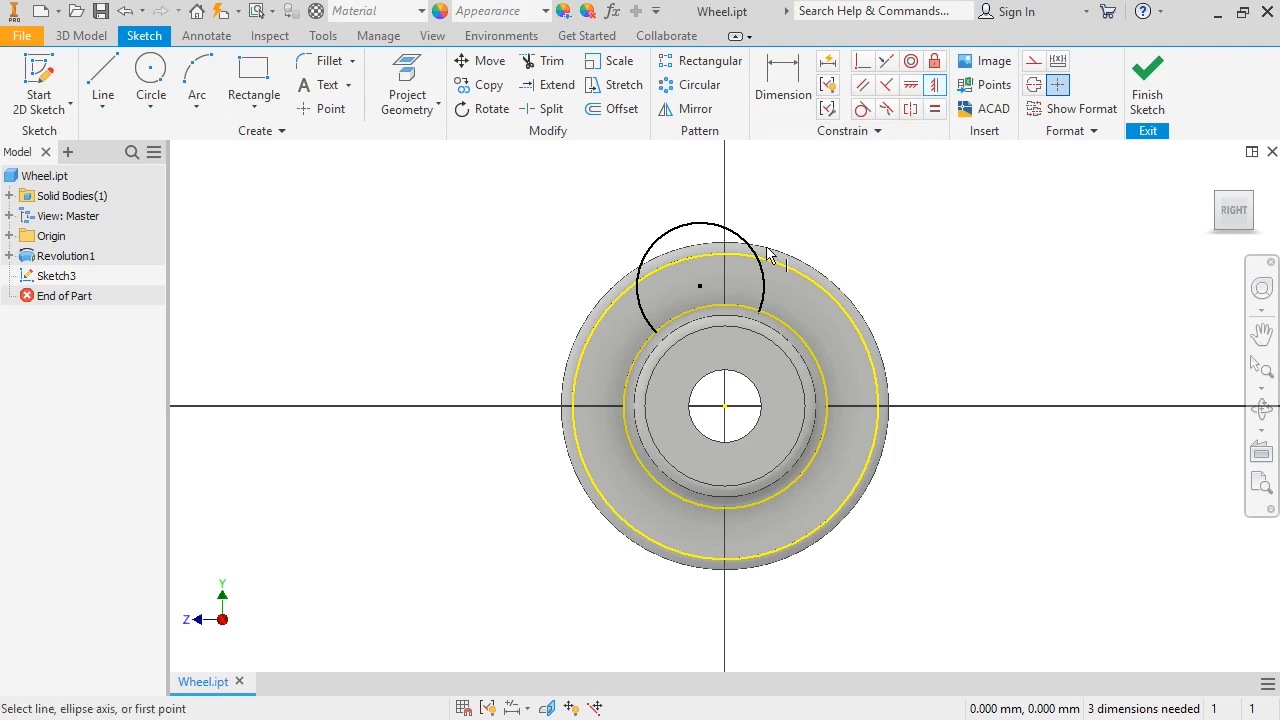
left_click(699, 287)
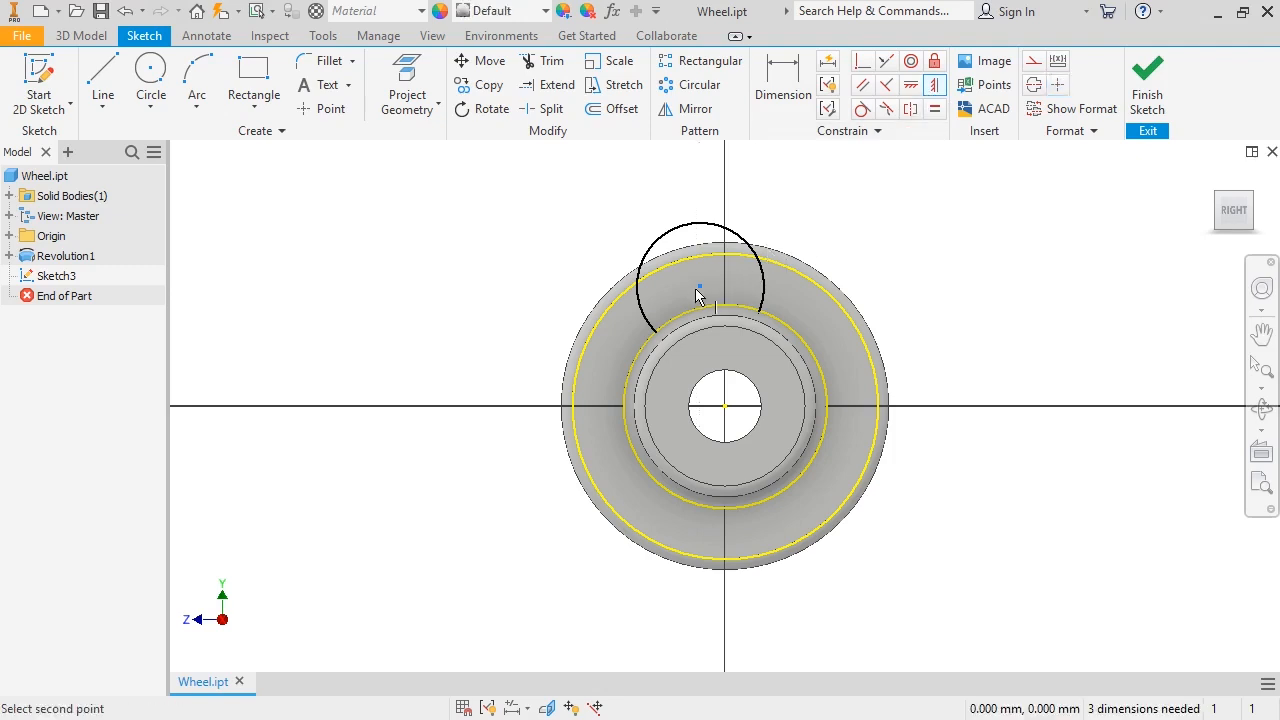
left_click(734, 411)
key("Escape")
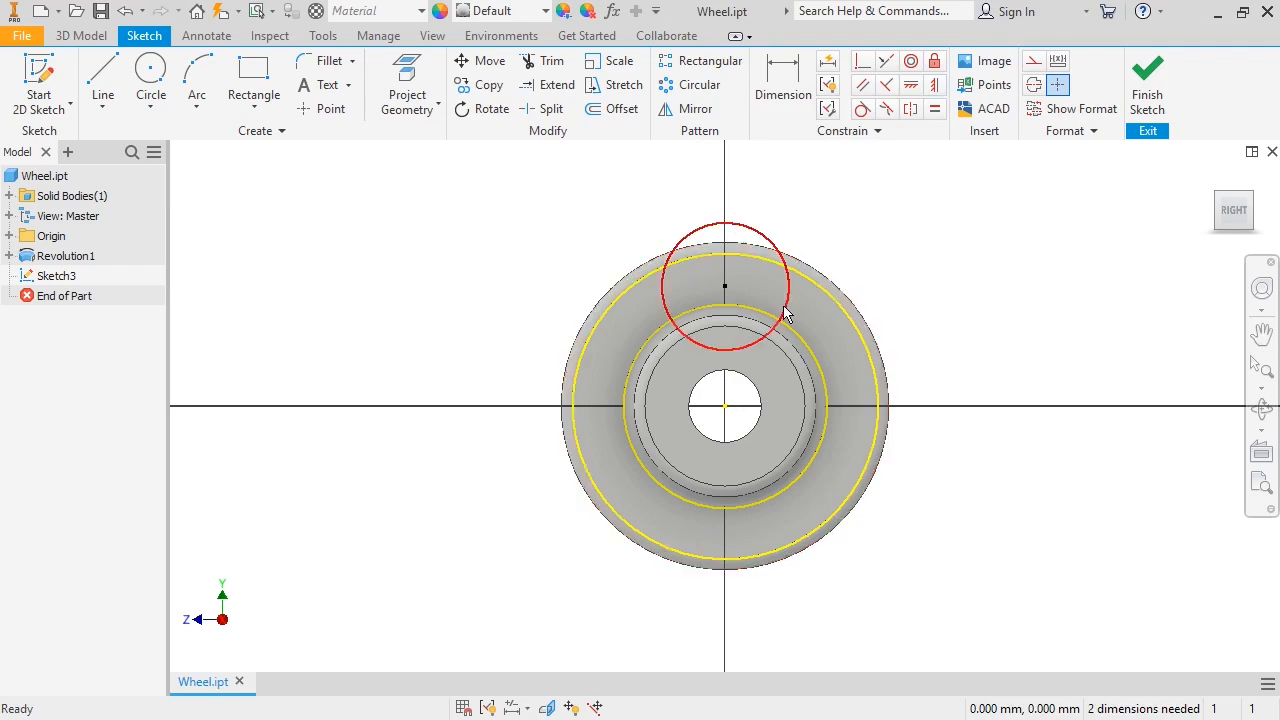
mouse_move(787, 298)
left_mouse_down()
mouse_move(899, 306)
mouse_move(760, 302)
left_mouse_up()
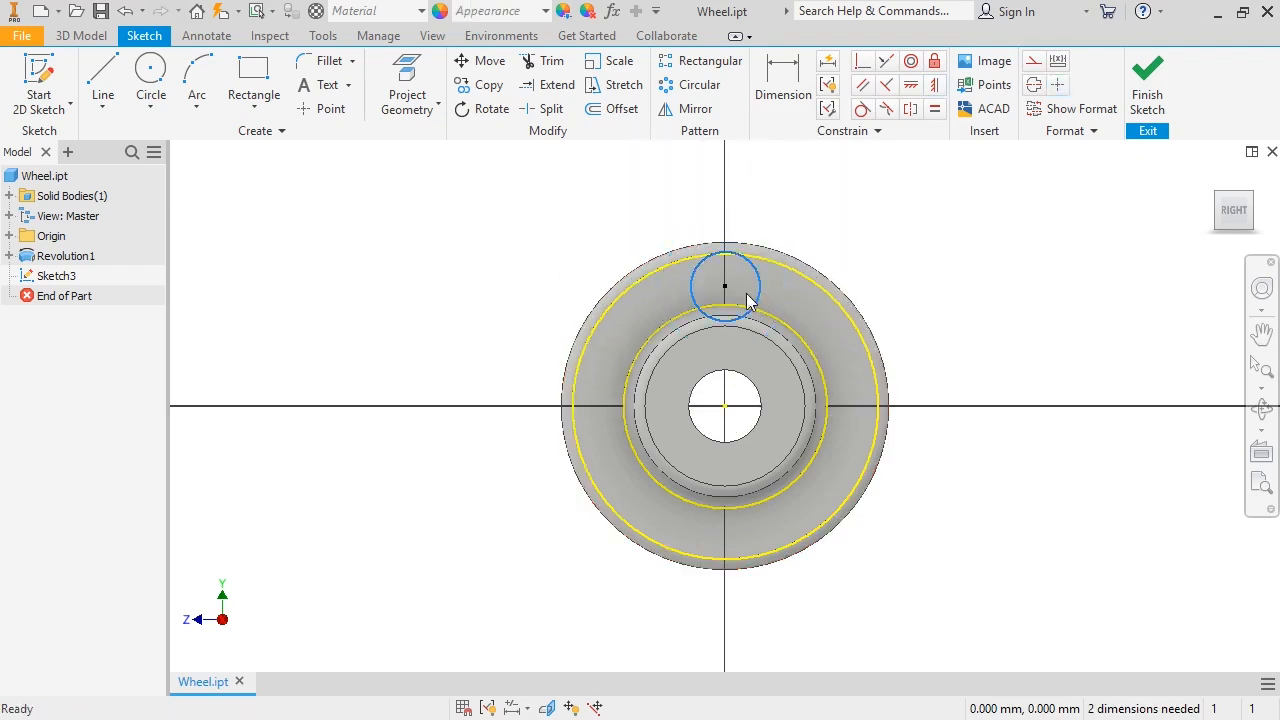
mouse_move(728, 278)
left_mouse_down()
mouse_move(718, 208)
mouse_move(722, 274)
mouse_move(720, 258)
left_mouse_up()
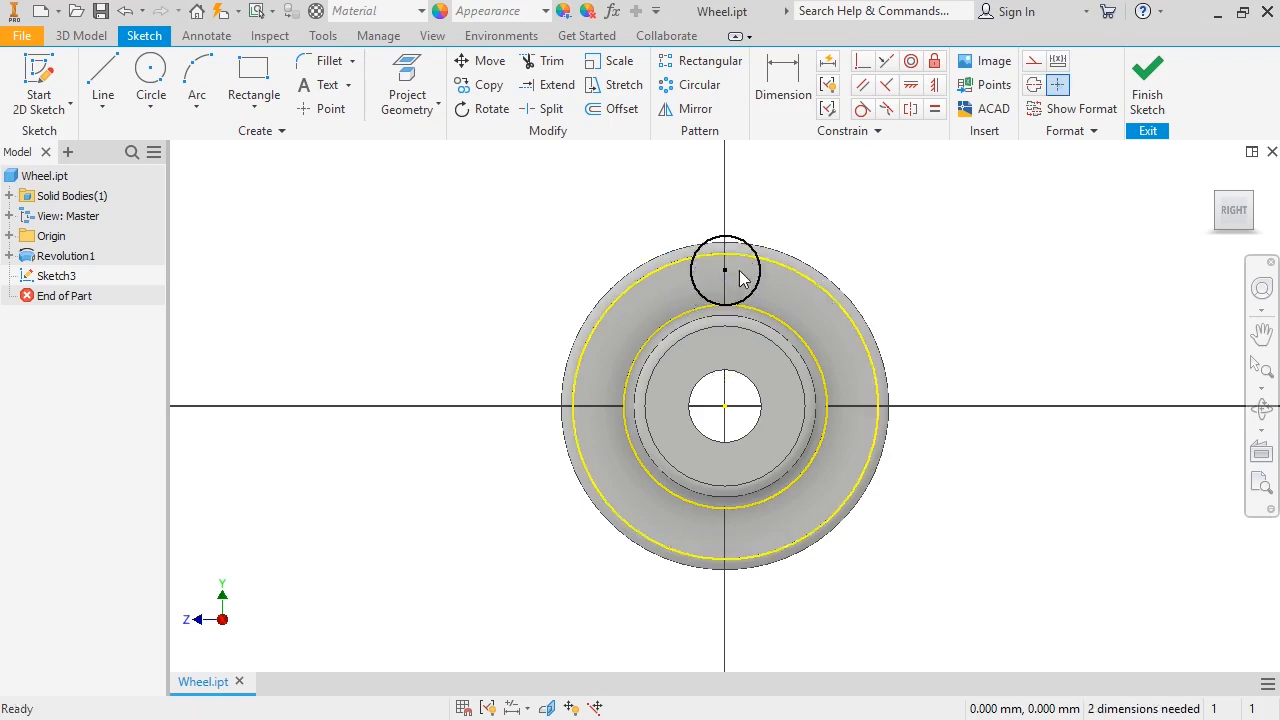
Dimension the vertical distance from the wheel's centre to the circle's centre as 34.5 mm.
right_click(850, 242)
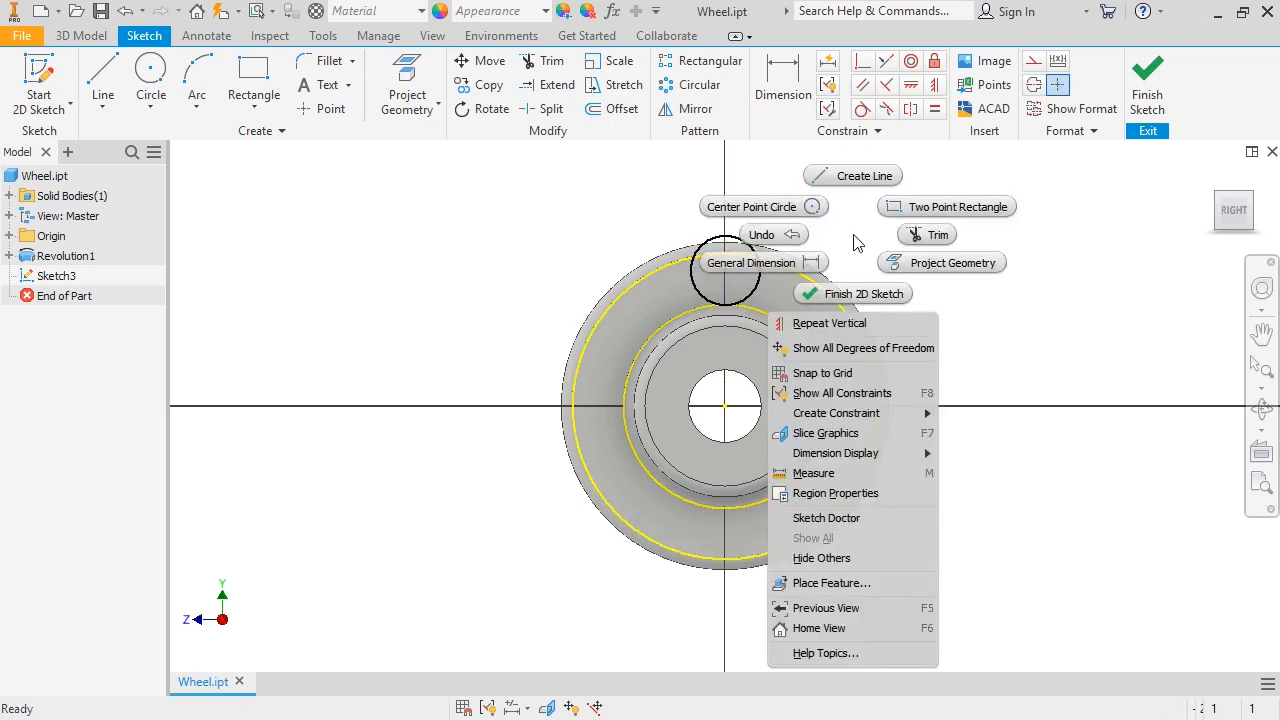
left_click(797, 263)
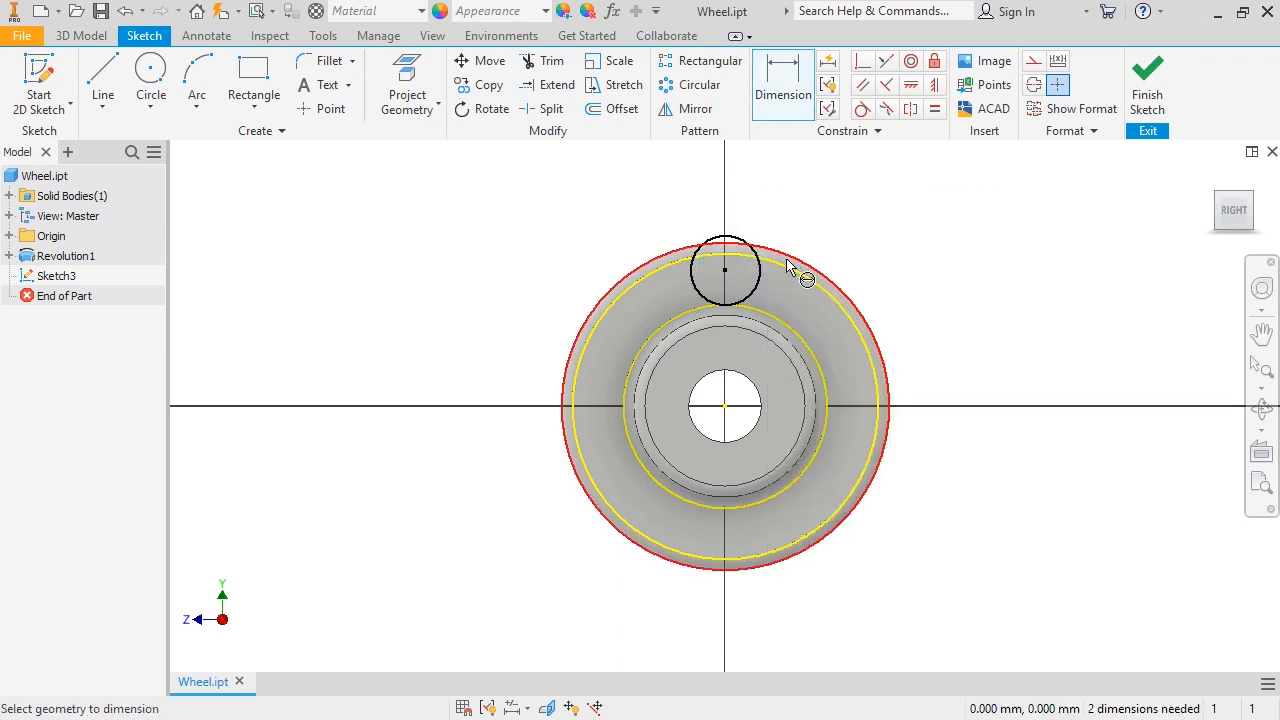
left_click(759, 271)
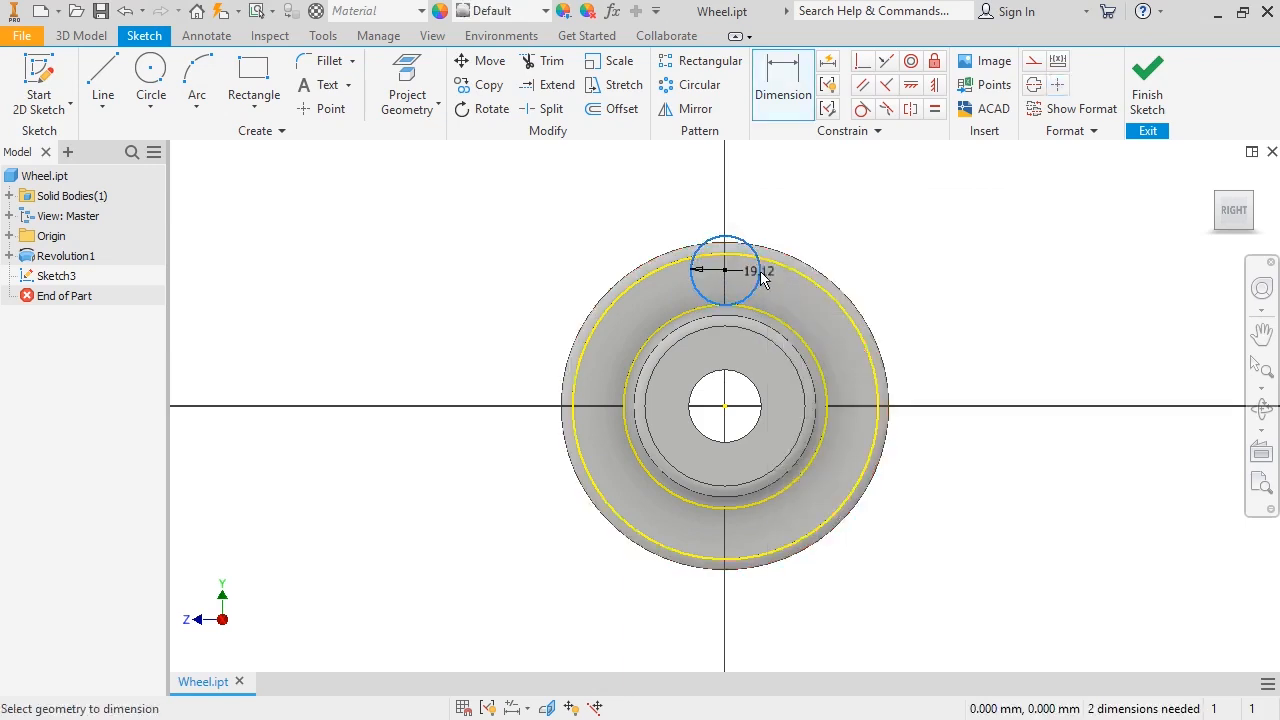
left_click(725, 406)
left_click(960, 350)
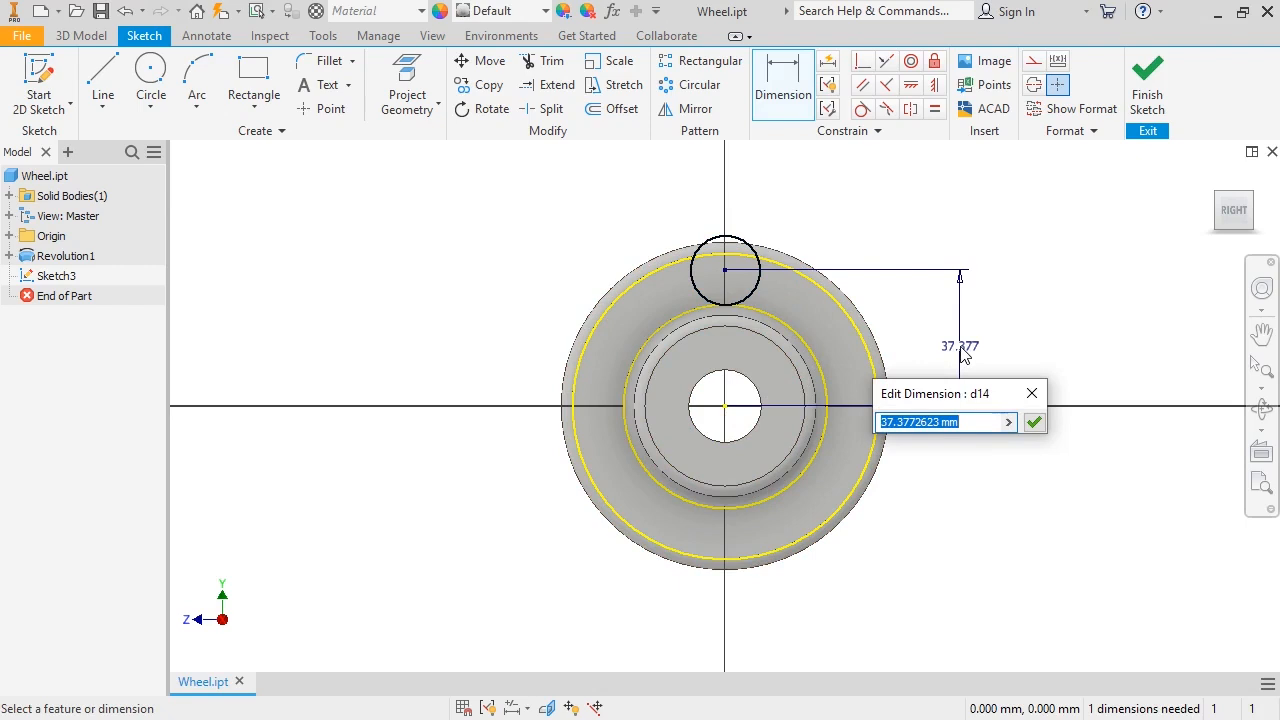
type("34.5")
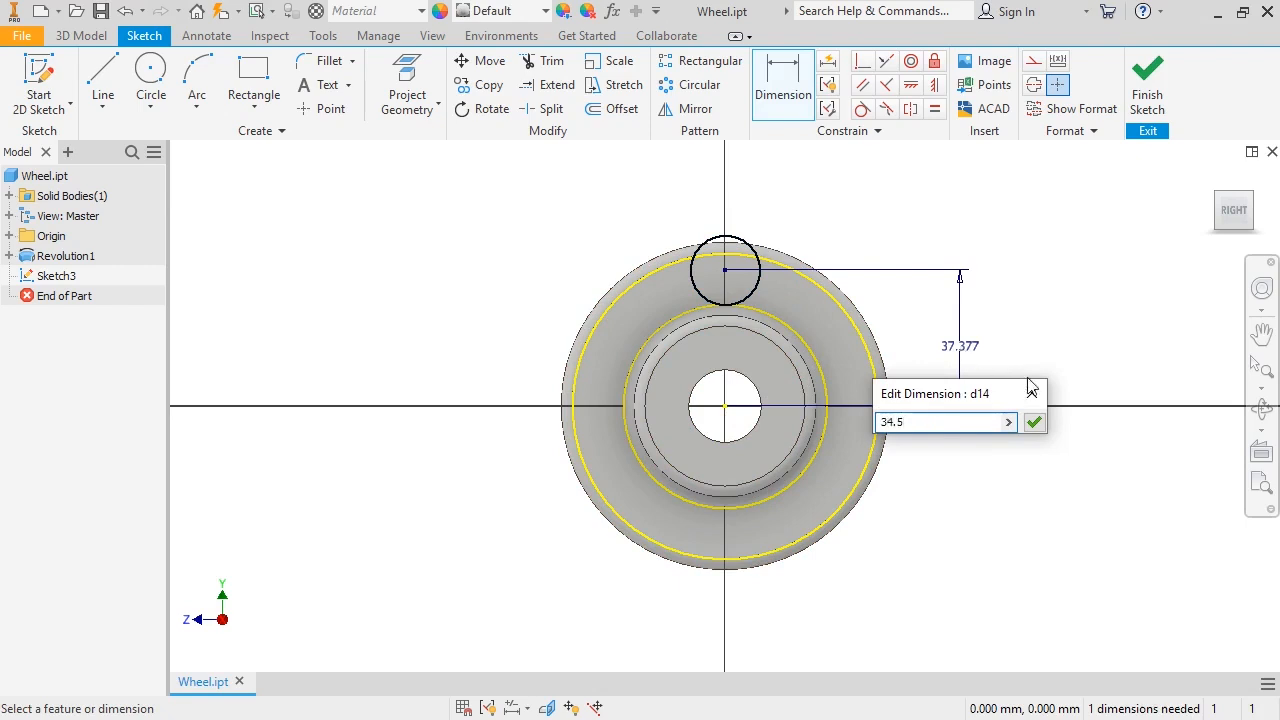
key("Return")
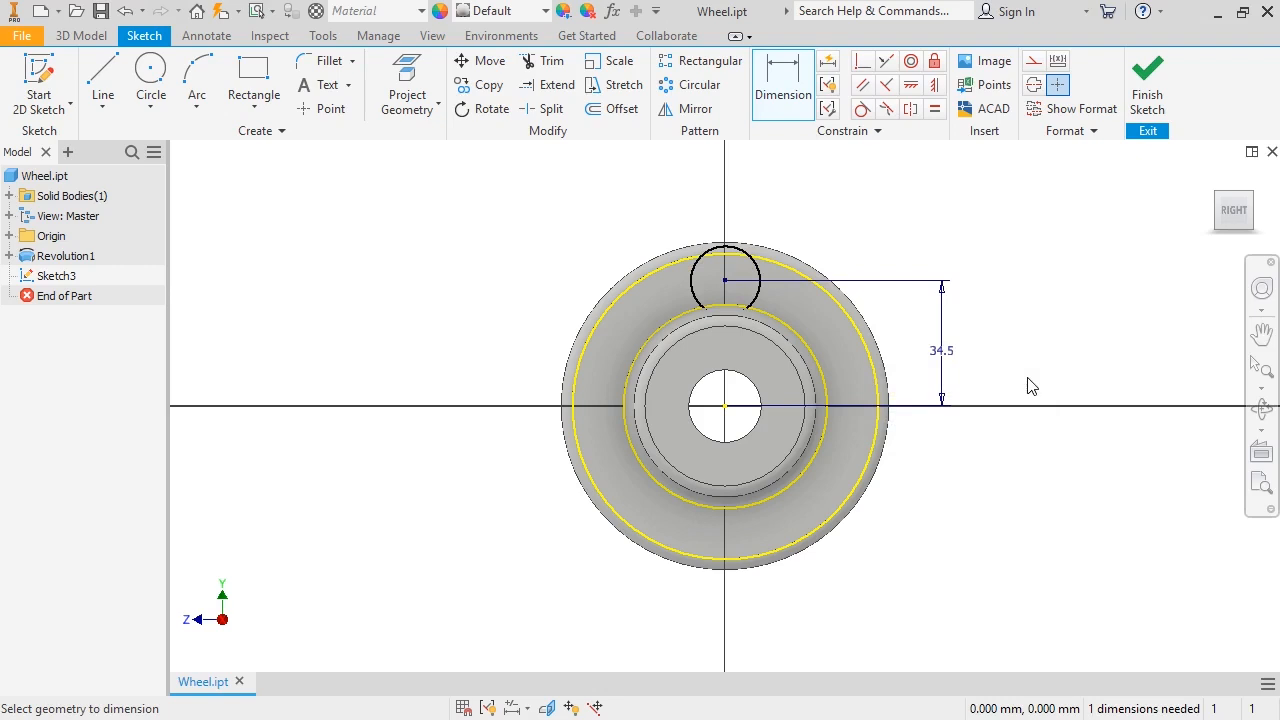
key("Escape")
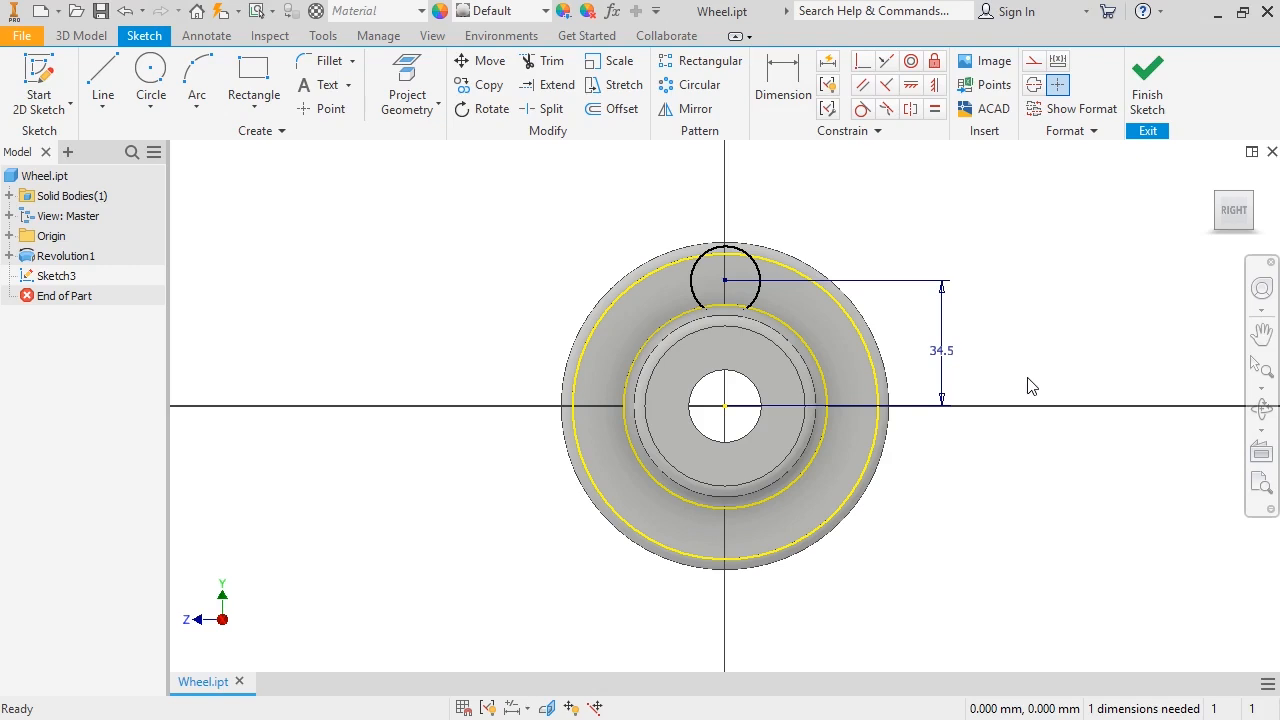
Dimension the circle's diameter on the wheel's side face as 9 mm and finish the sketch.
right_click(1030, 386)
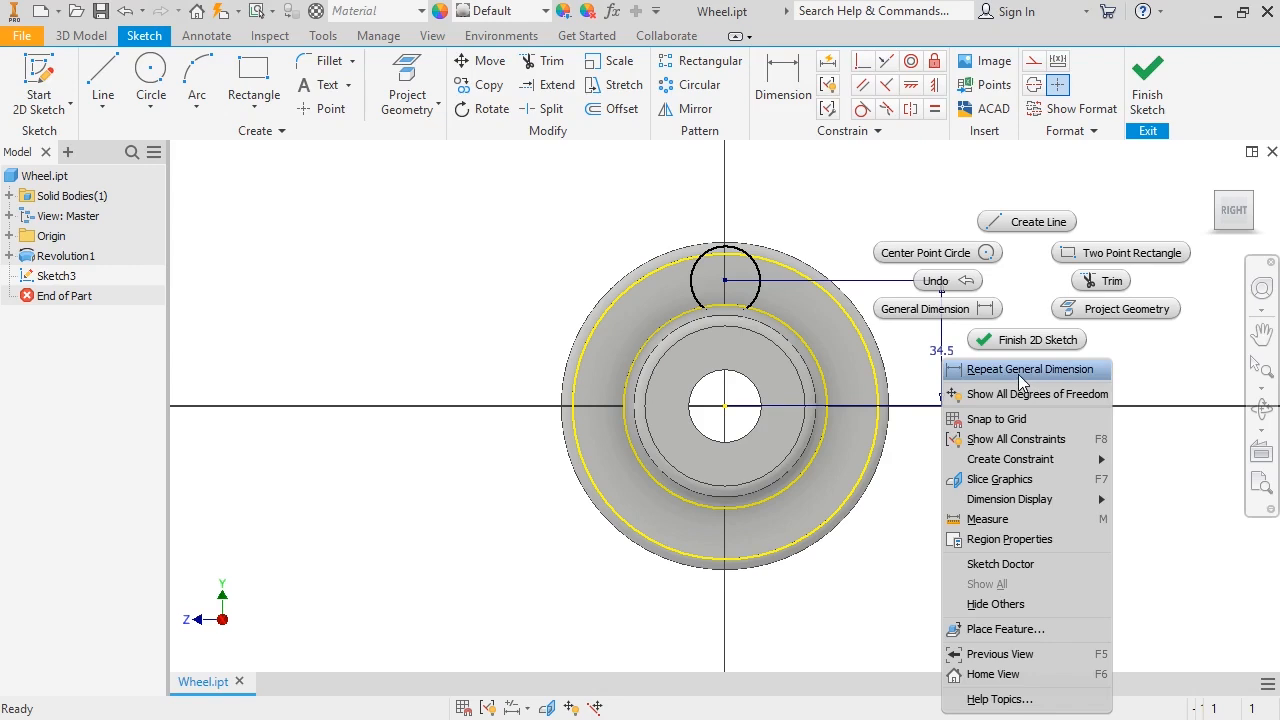
left_click(1018, 374)
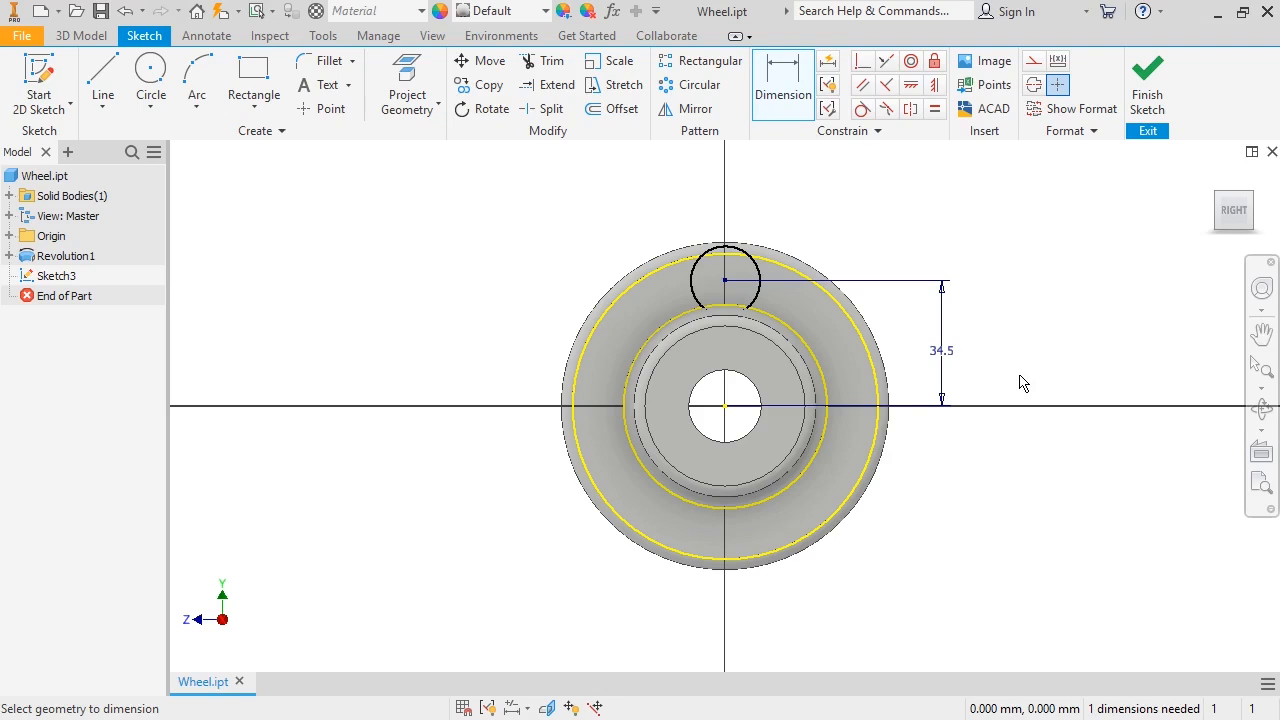
left_click(762, 288)
left_click(800, 229)
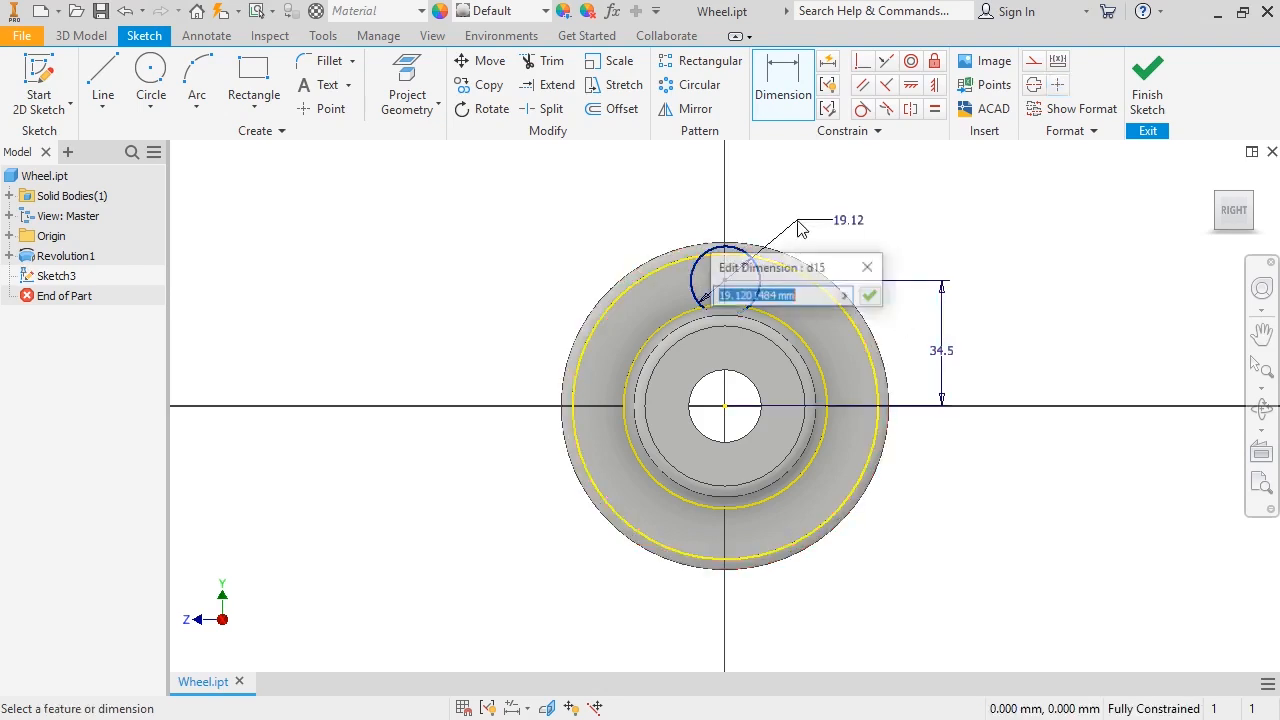
type("9")
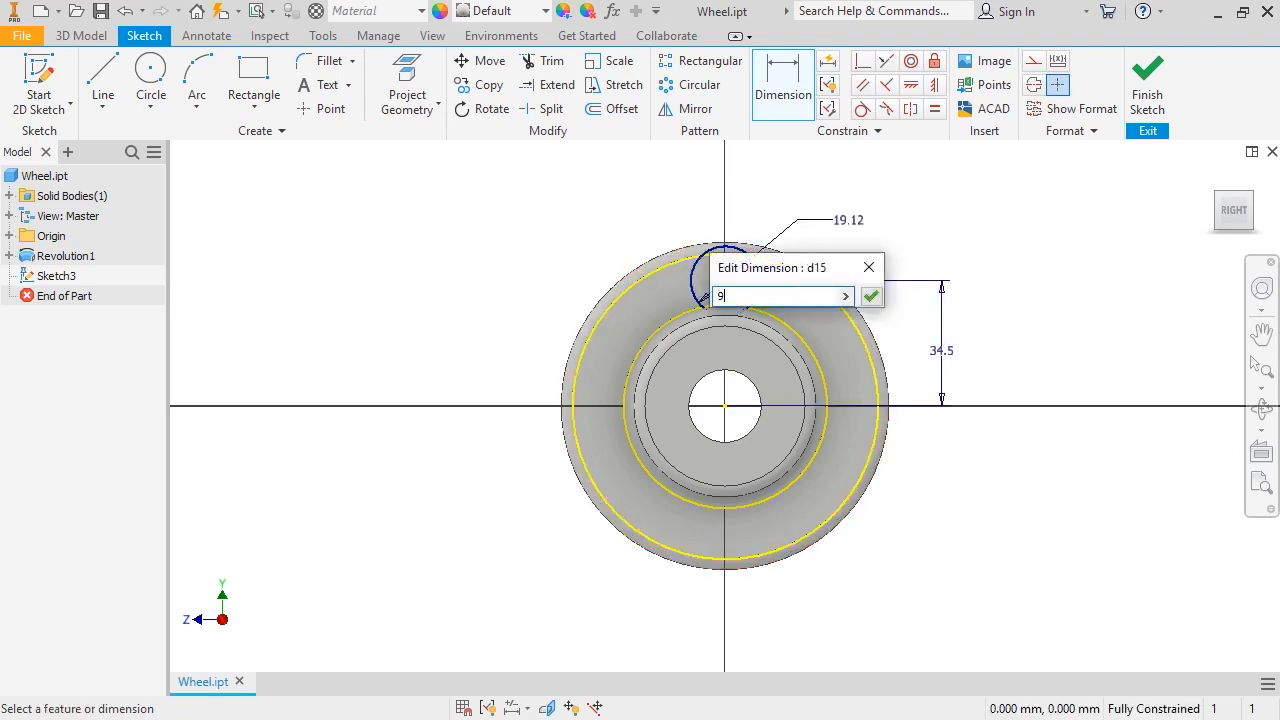
left_click(869, 297)
key("Escape")
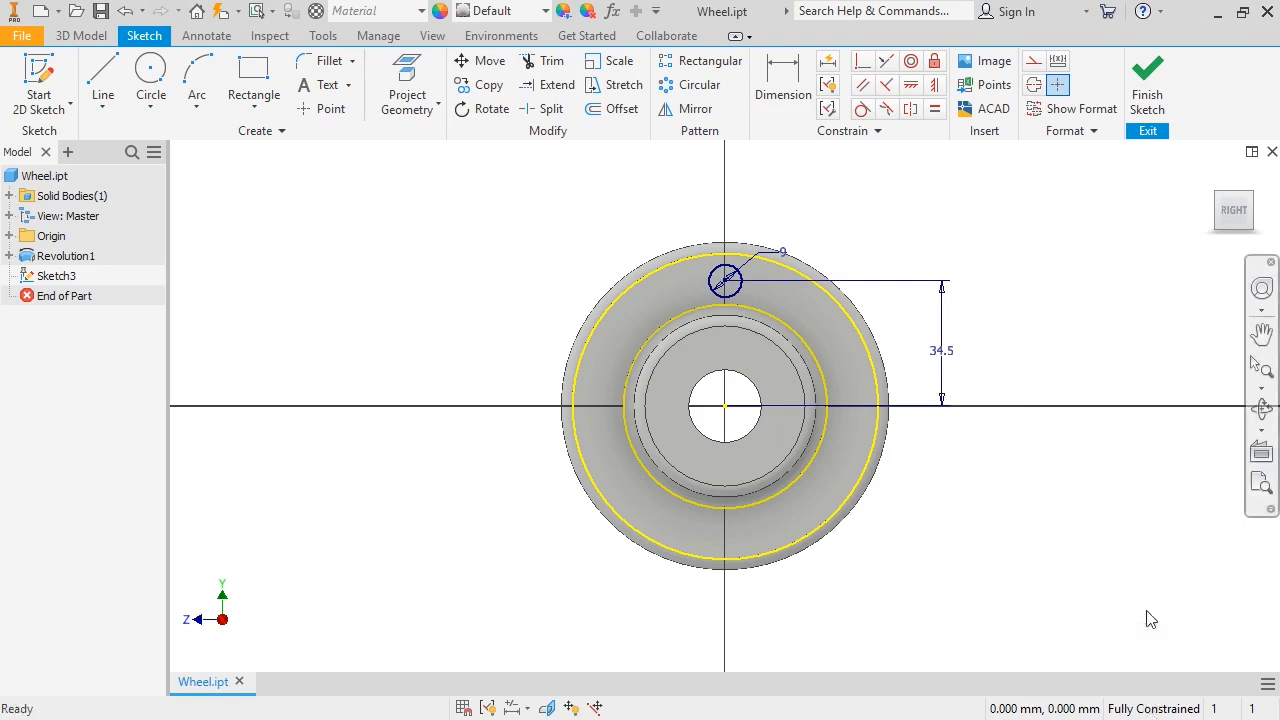
left_click(1136, 94)
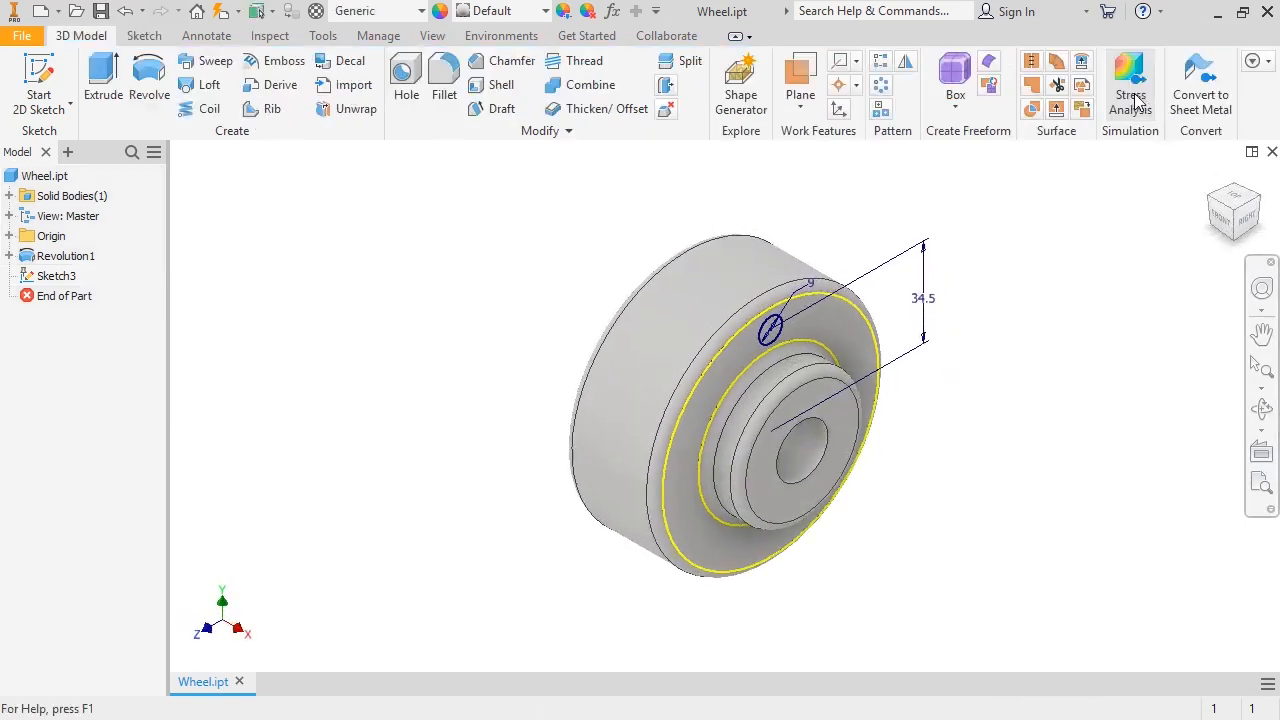
Extrude the 9 mm circle as a cut through the whole wheel.
left_click(114, 96)
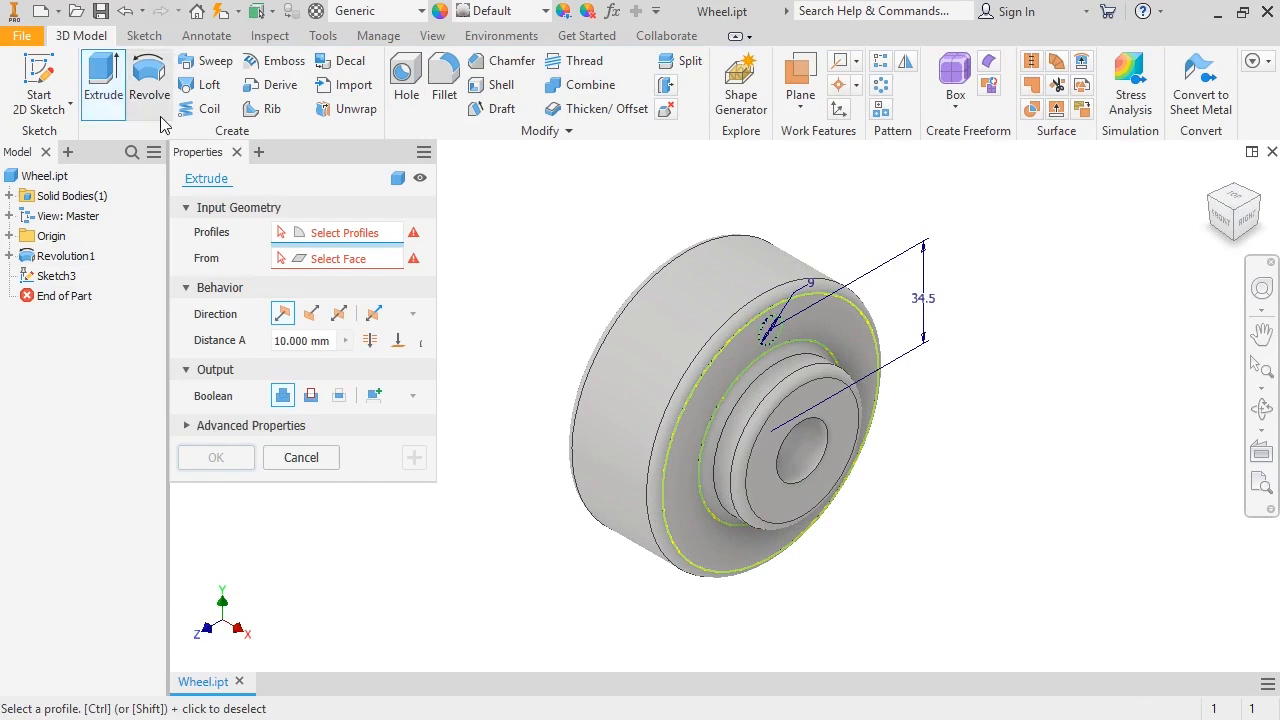
scroll(740, 340, "up", 3)
left_click(760, 336)
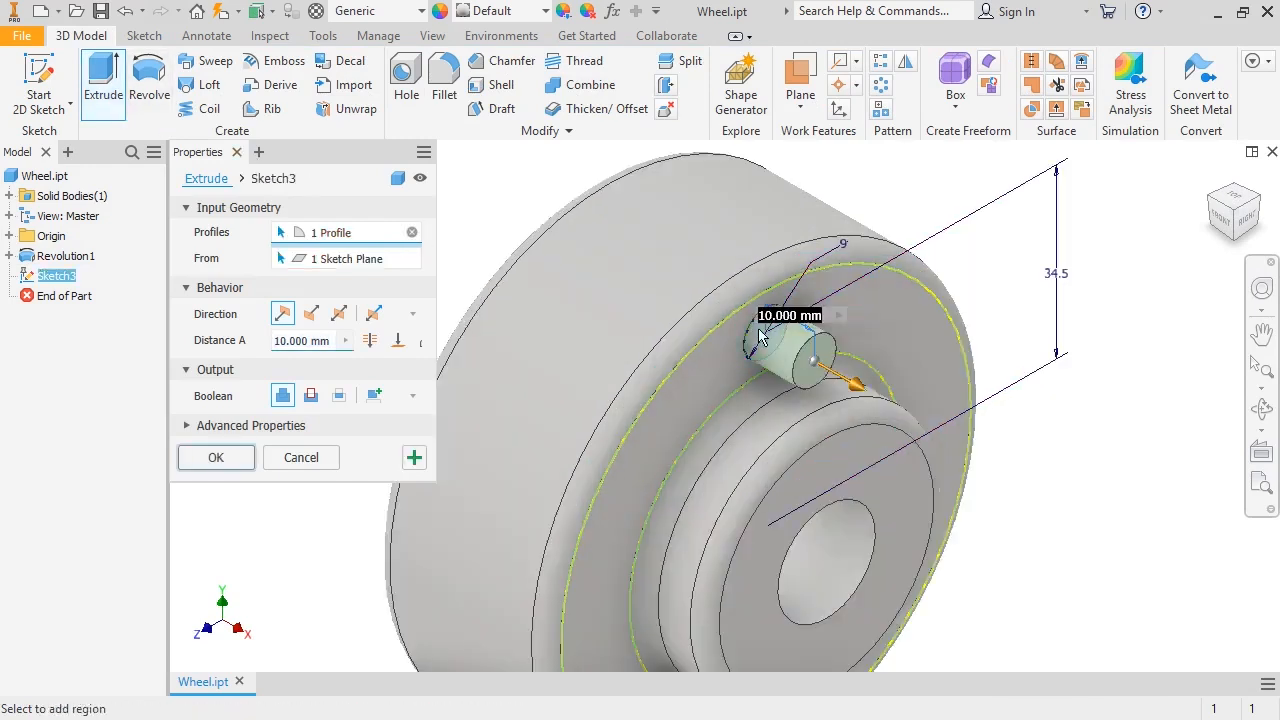
scroll(765, 338, "down", 3)
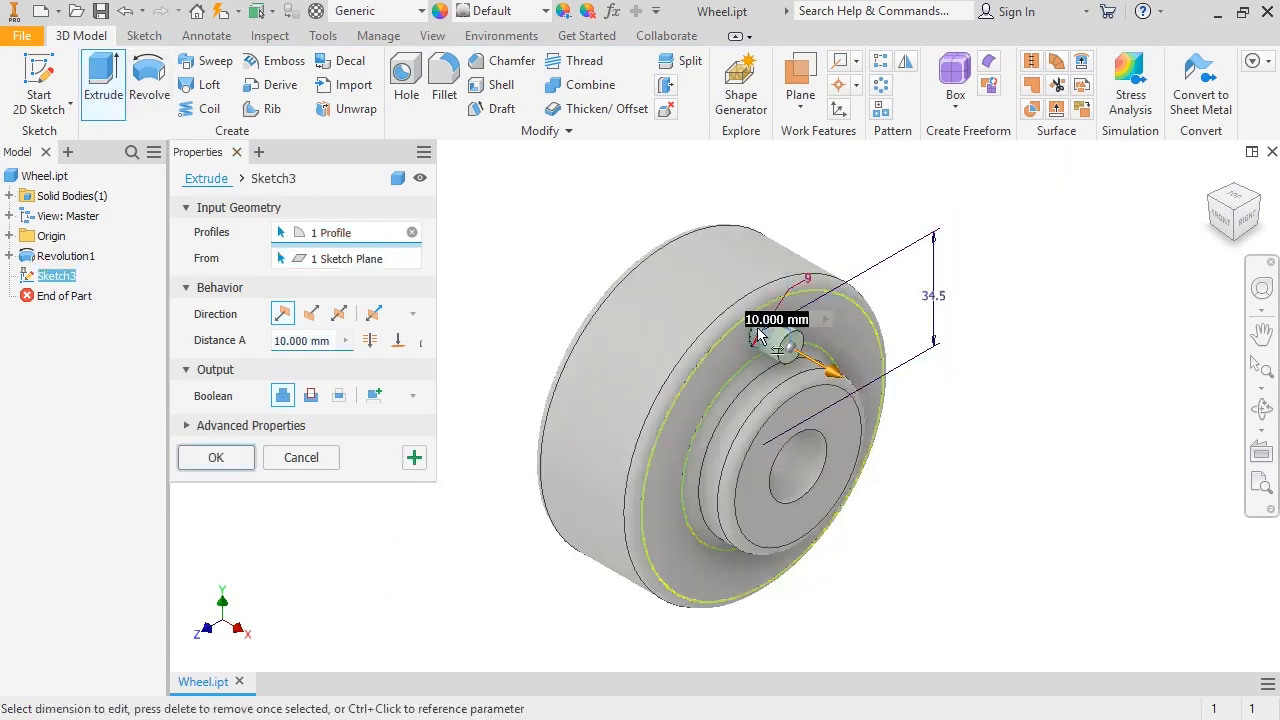
left_click(311, 396)
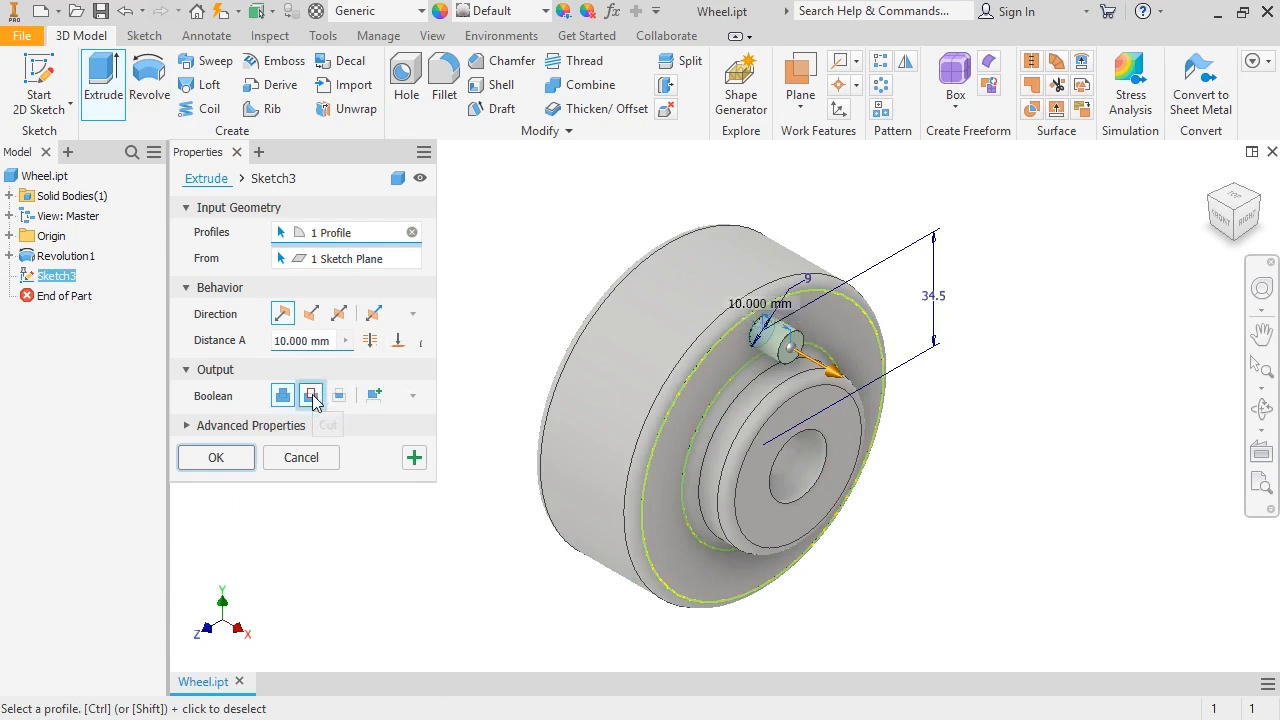
left_click(354, 340)
left_click(216, 458)
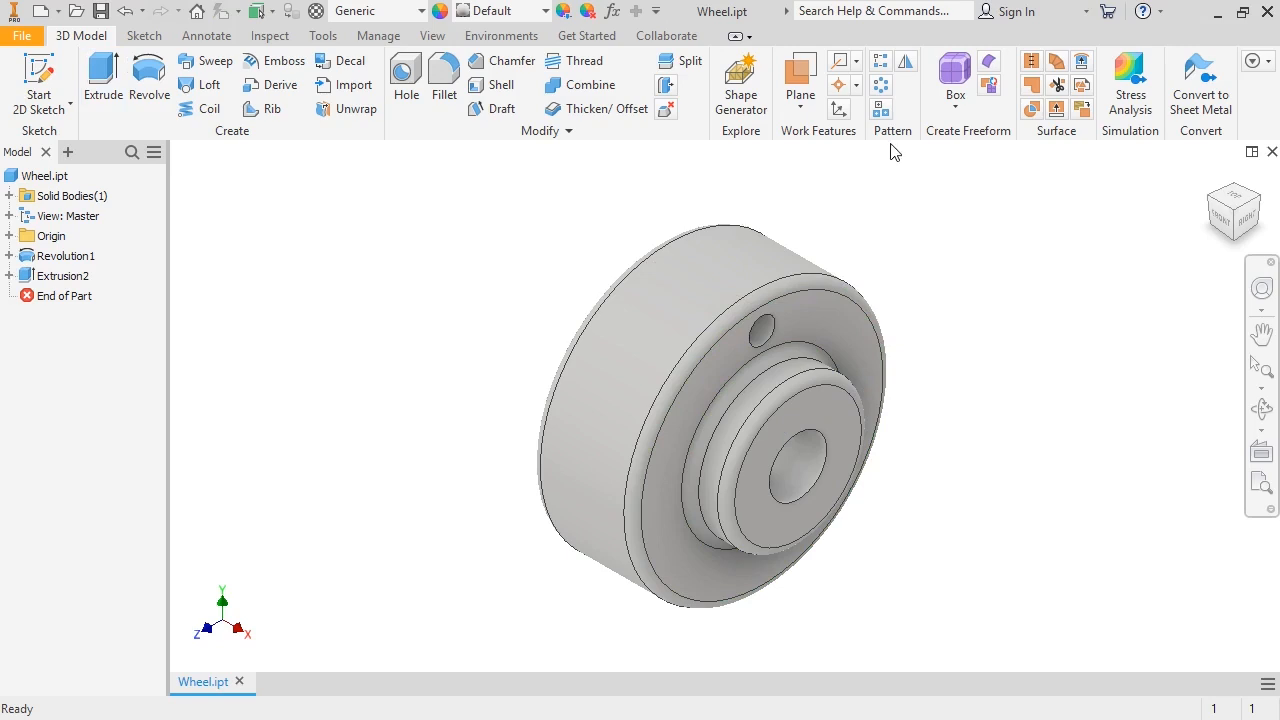
Set up a circular pattern of the Extrusion2 hole around the wheel's central axis with 12 occurrences.
left_click(882, 87)
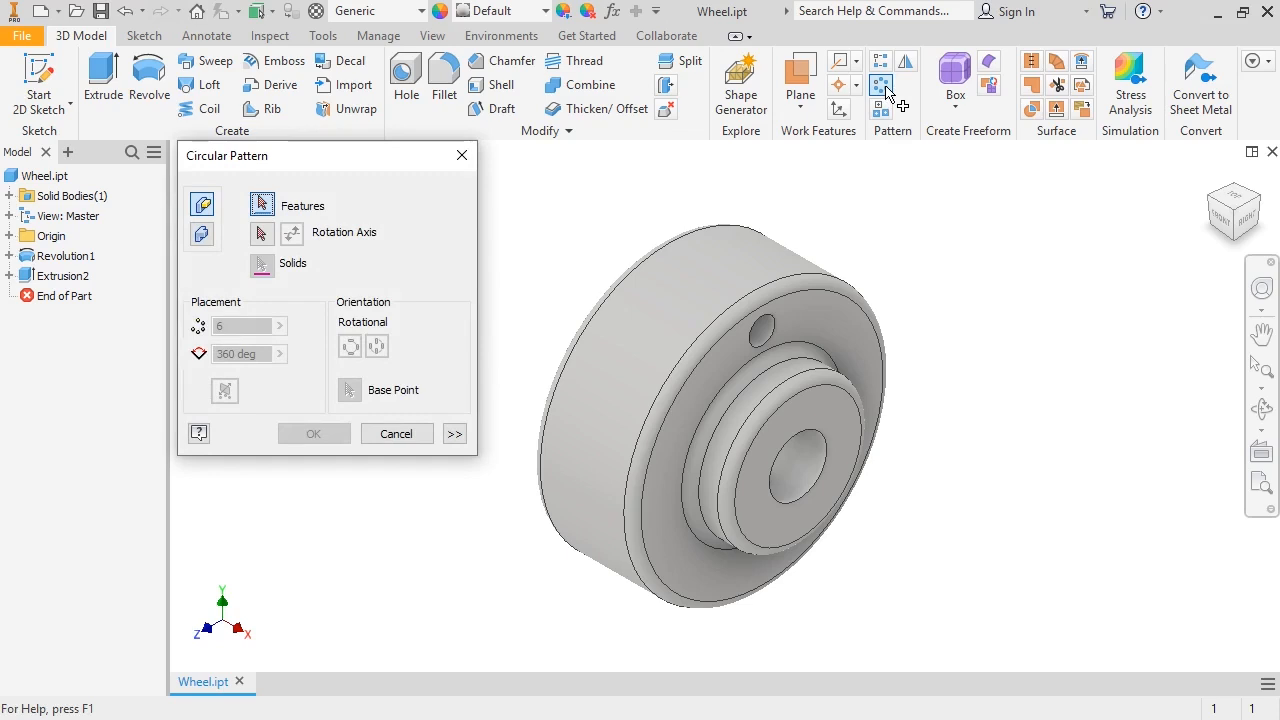
left_click(60, 277)
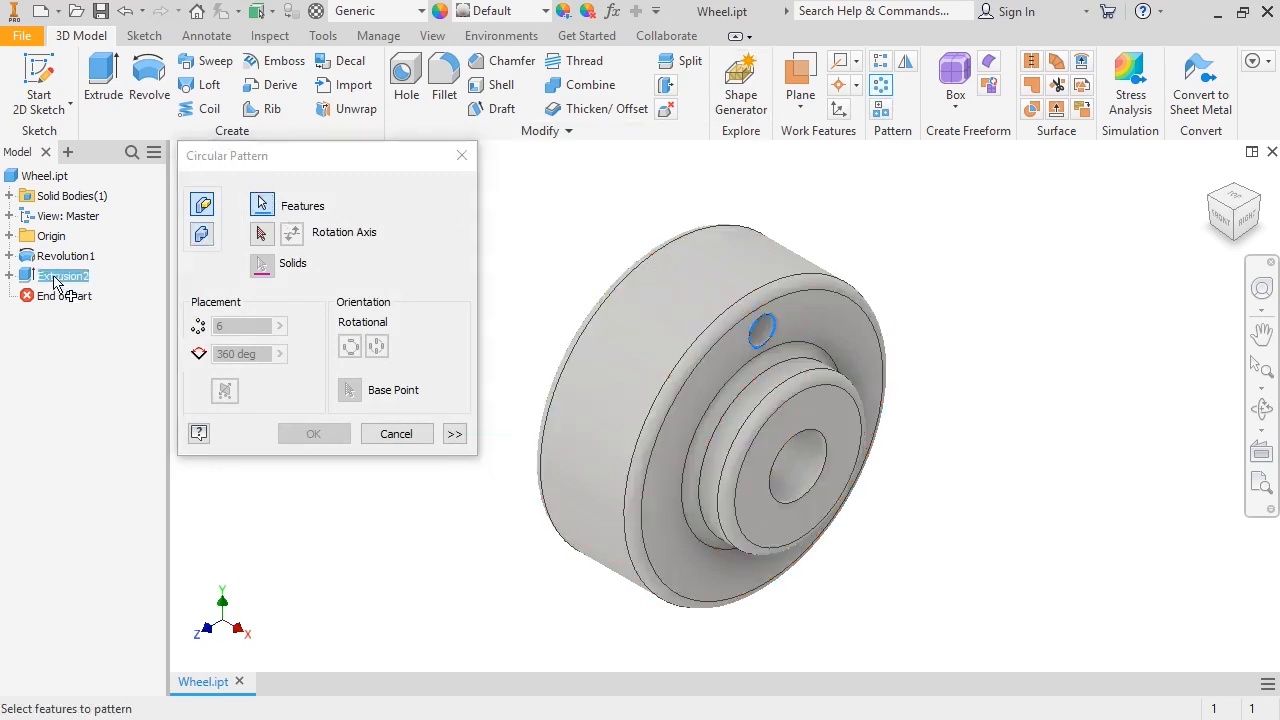
left_click(264, 233)
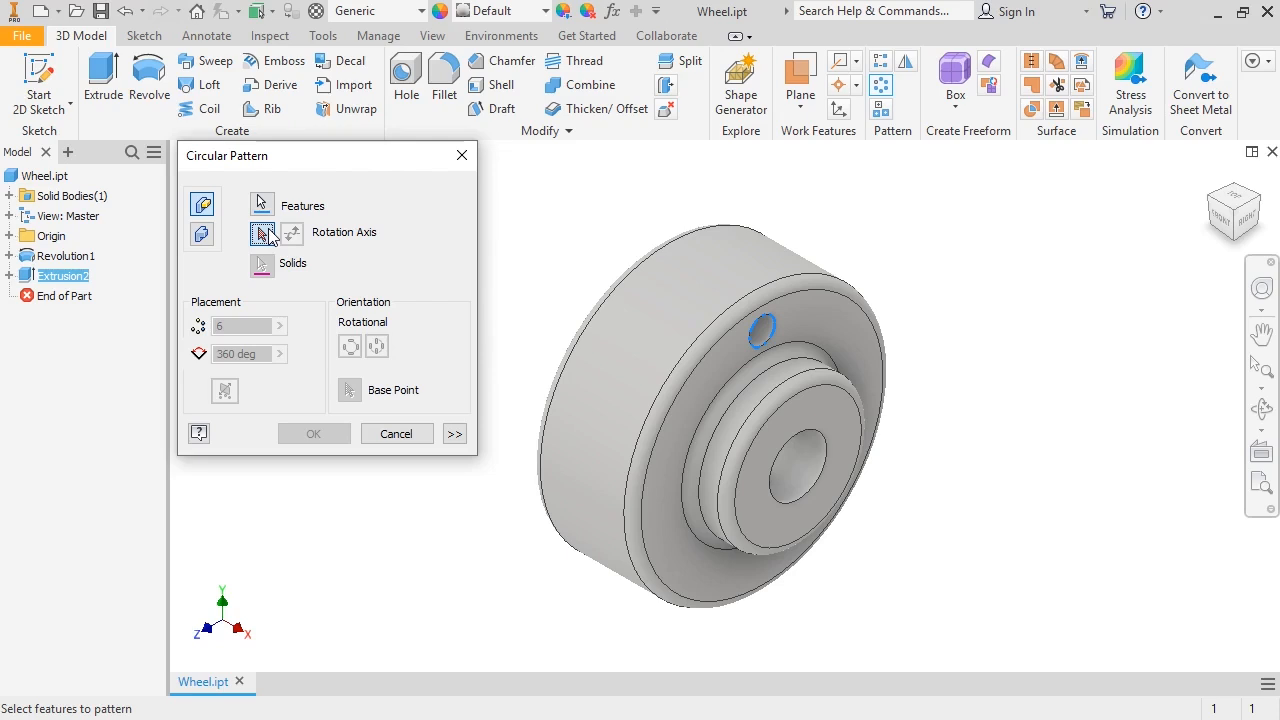
left_click(264, 234)
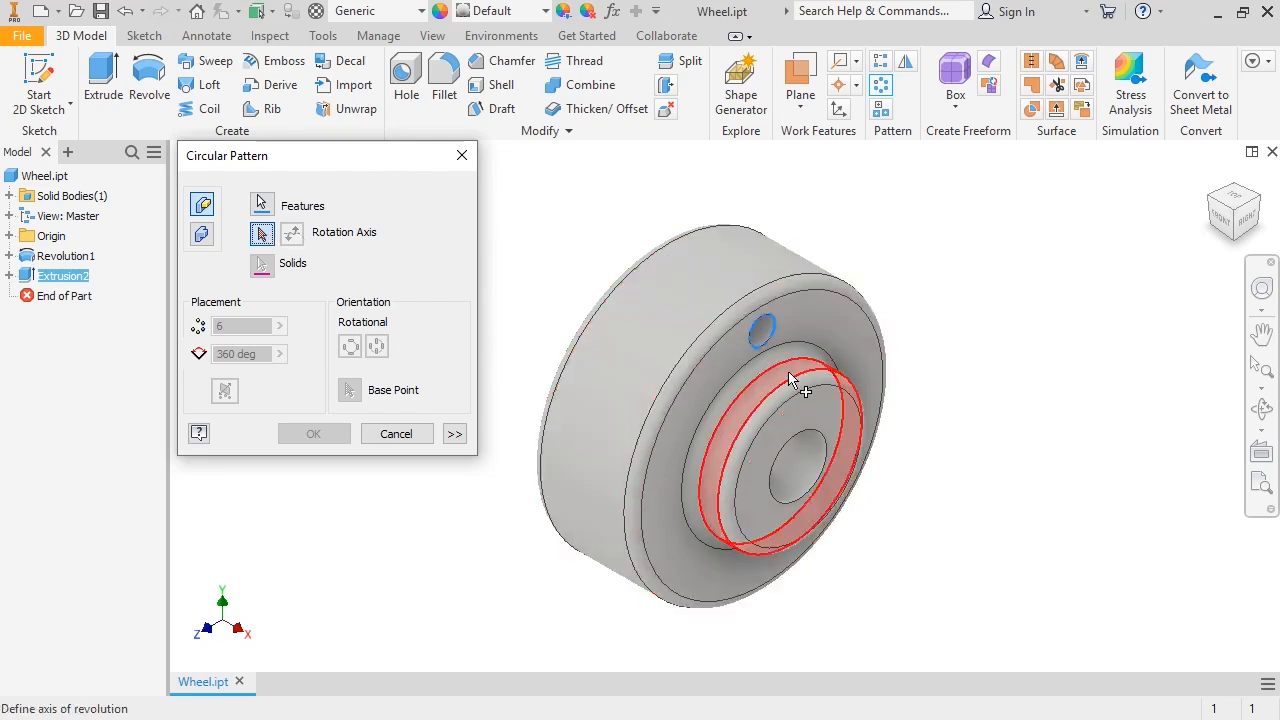
left_click(801, 390)
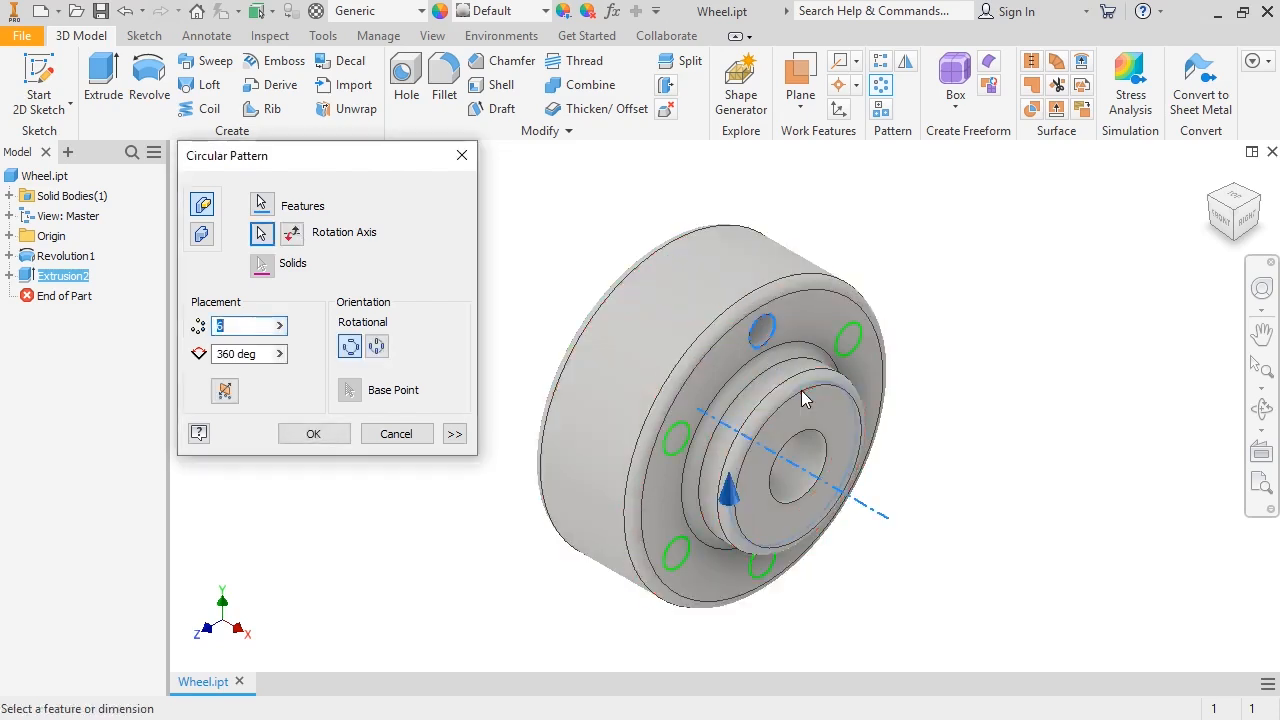
left_click(1245, 219)
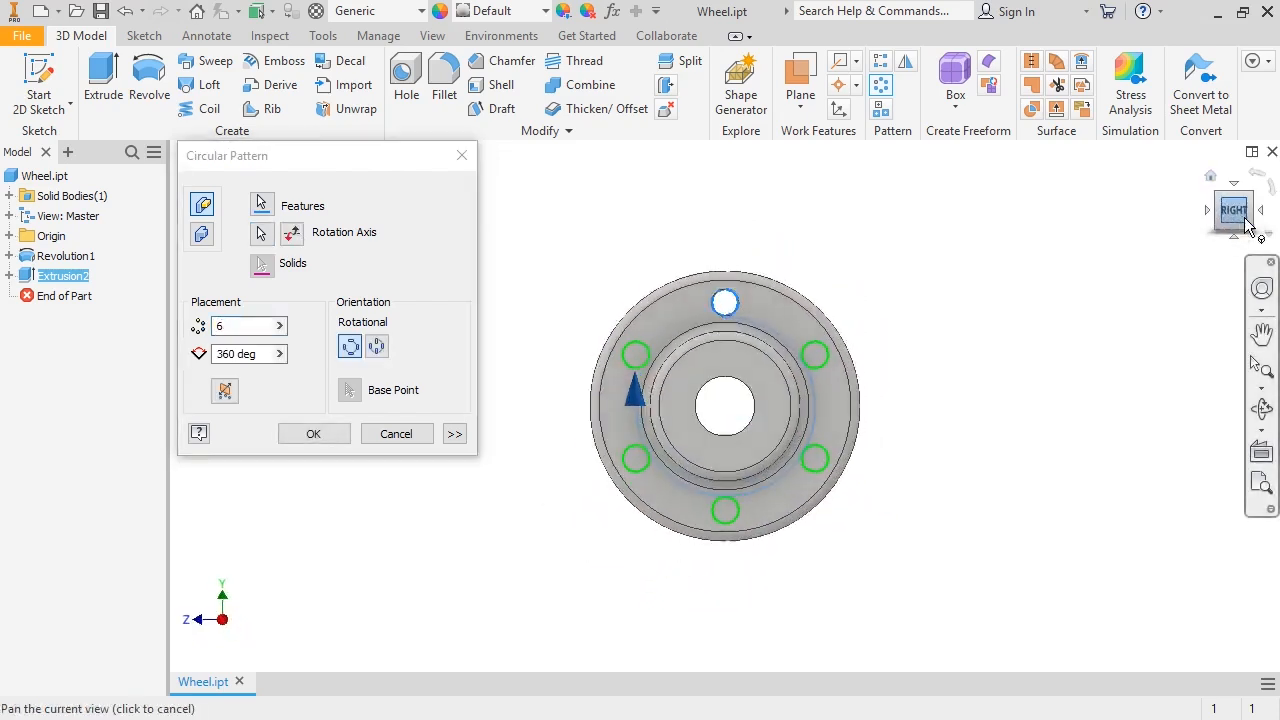
left_click(234, 333)
double_click(234, 333)
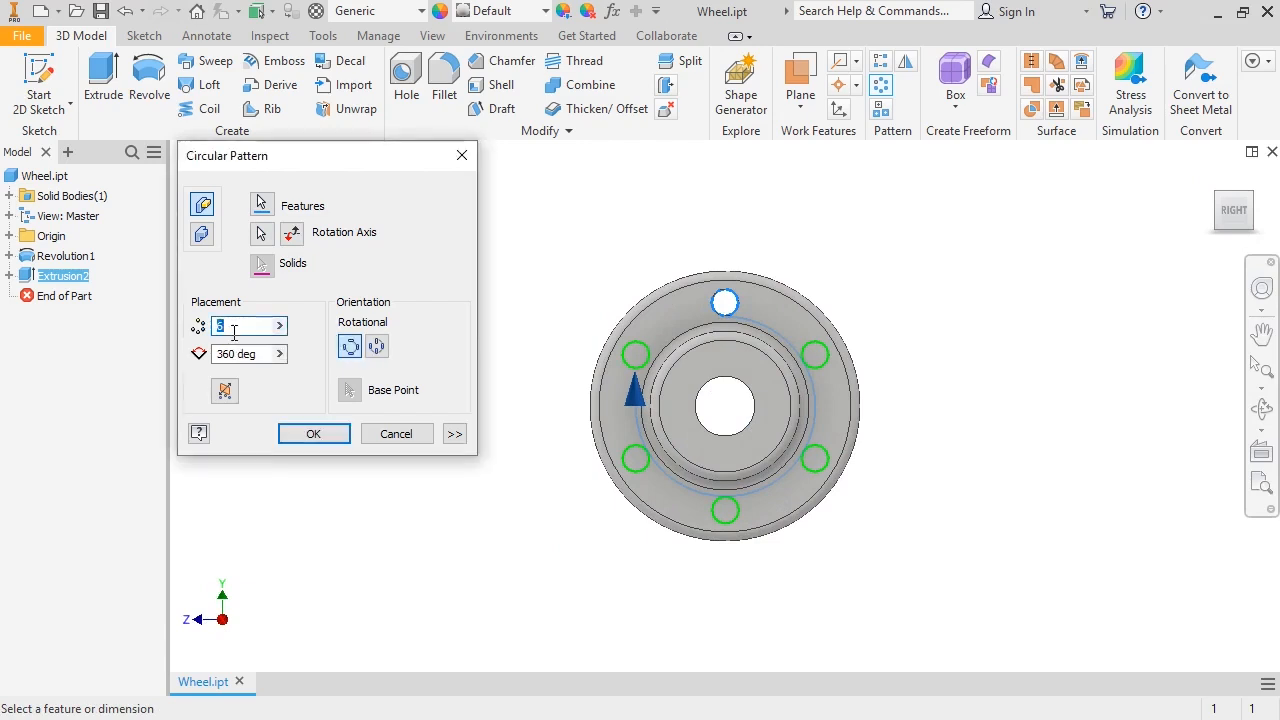
type("12")
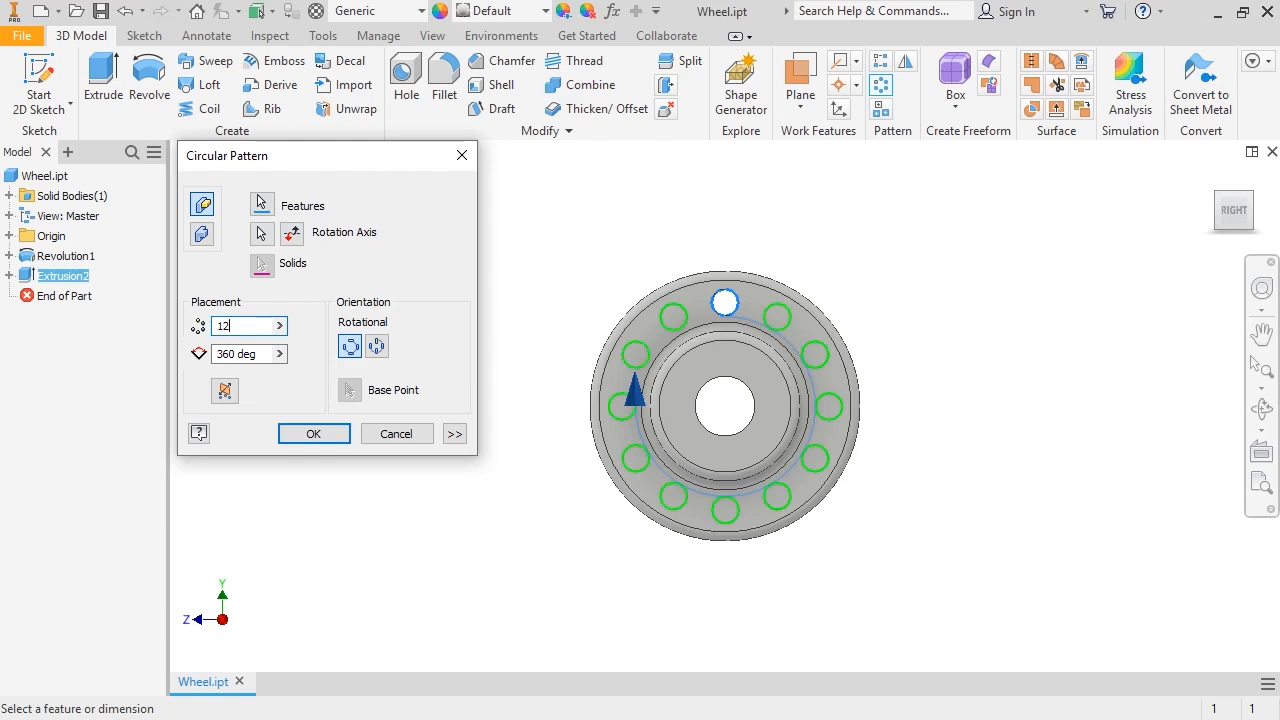
Try a 270° angle for the hole pattern, and flip its rotation direction and back.
left_click(236, 353)
double_click(236, 350)
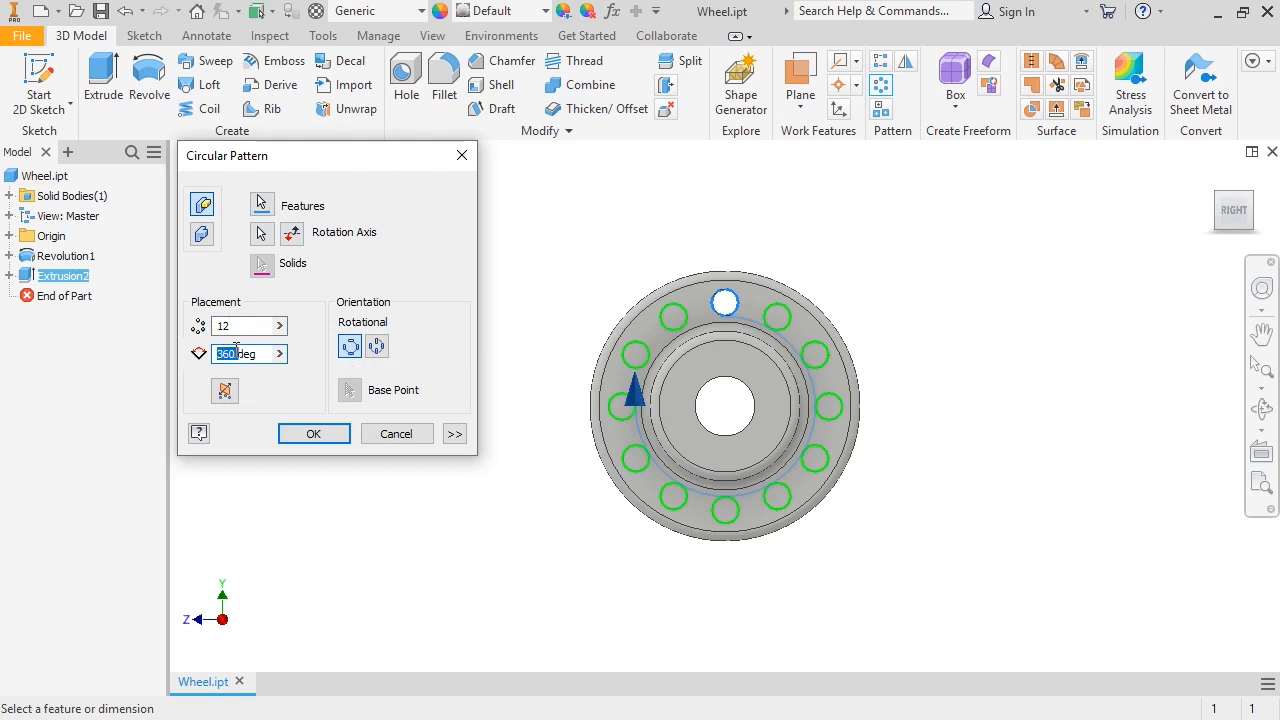
type("270")
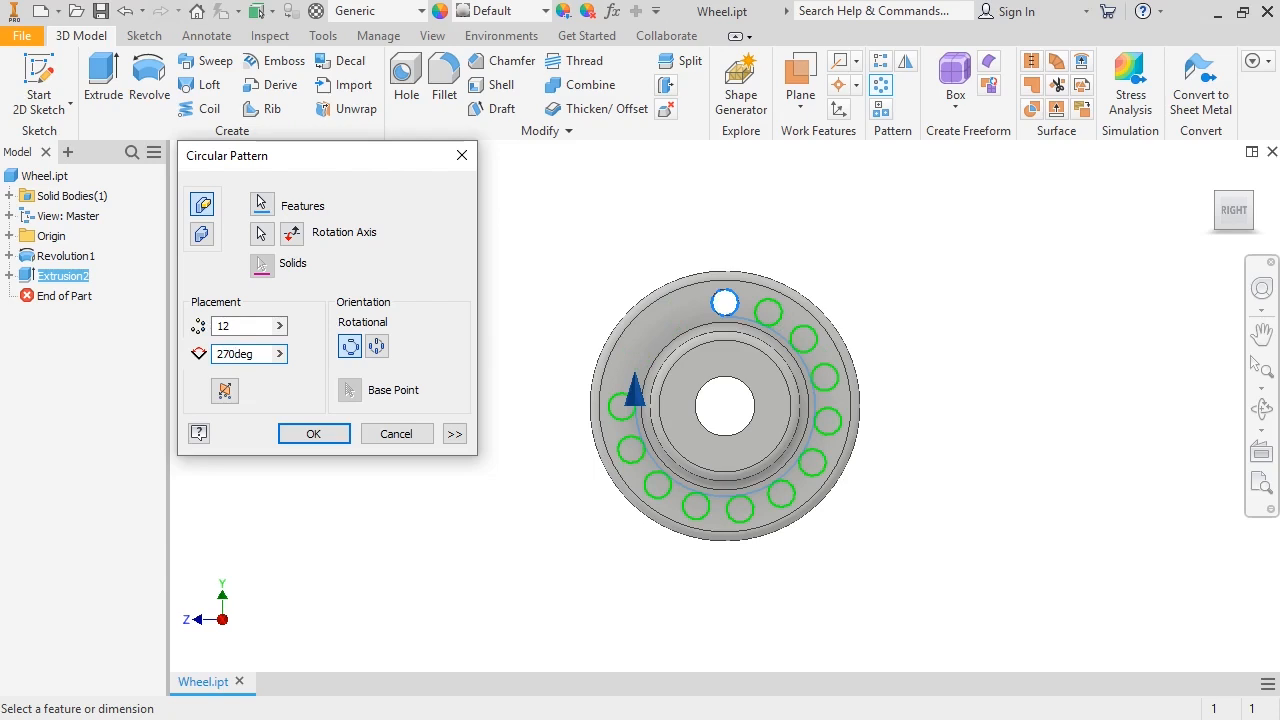
left_click(292, 233)
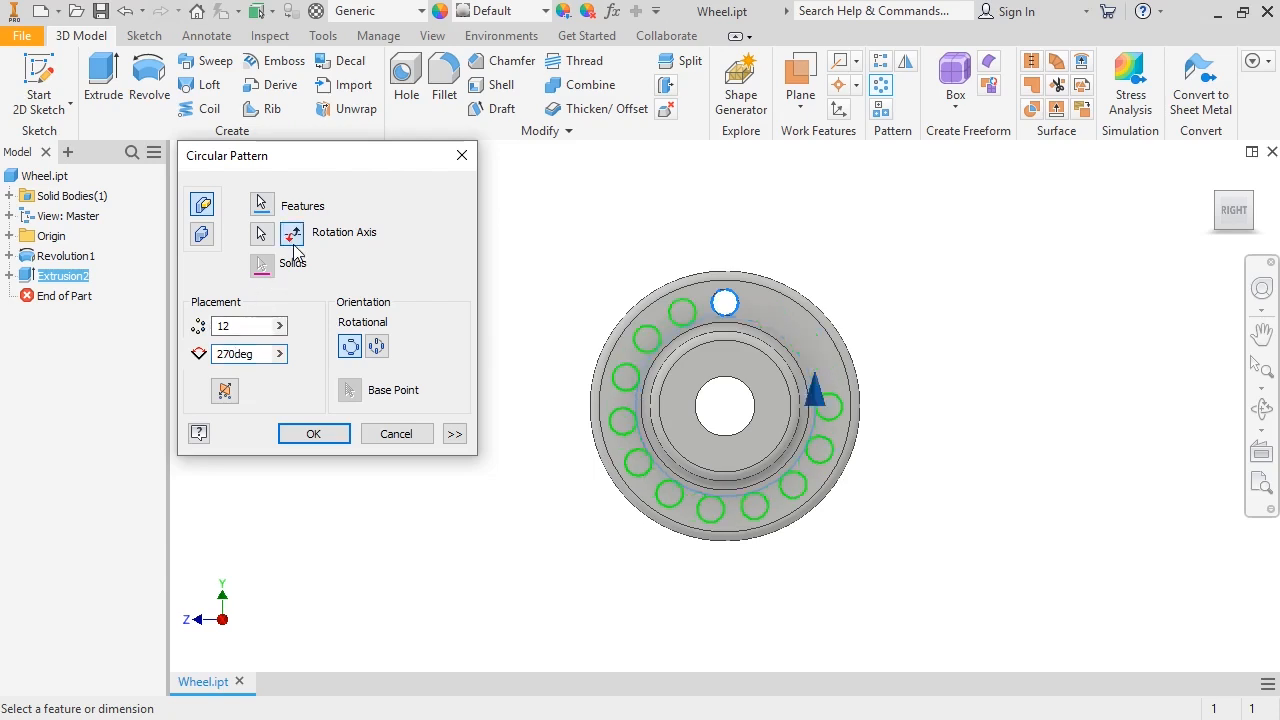
left_click(293, 246)
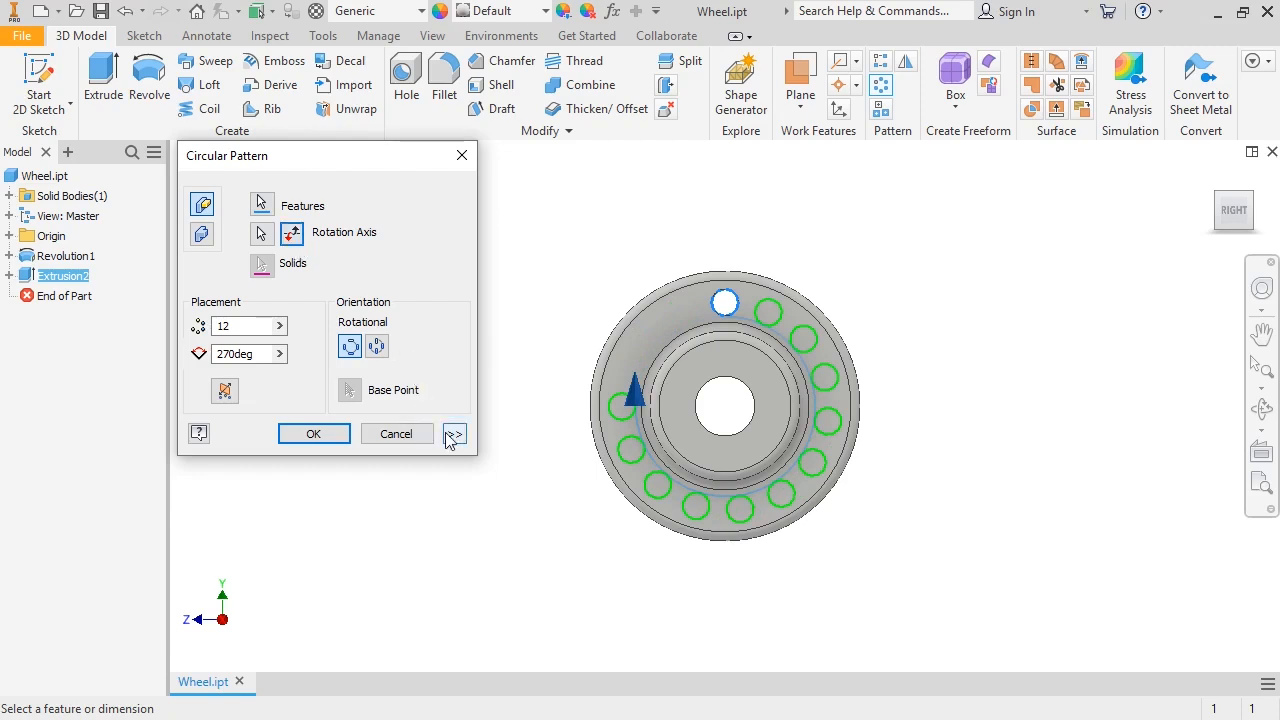
Try the Incremental positioning method for the hole pattern with 20° between occurrences.
left_click(454, 434)
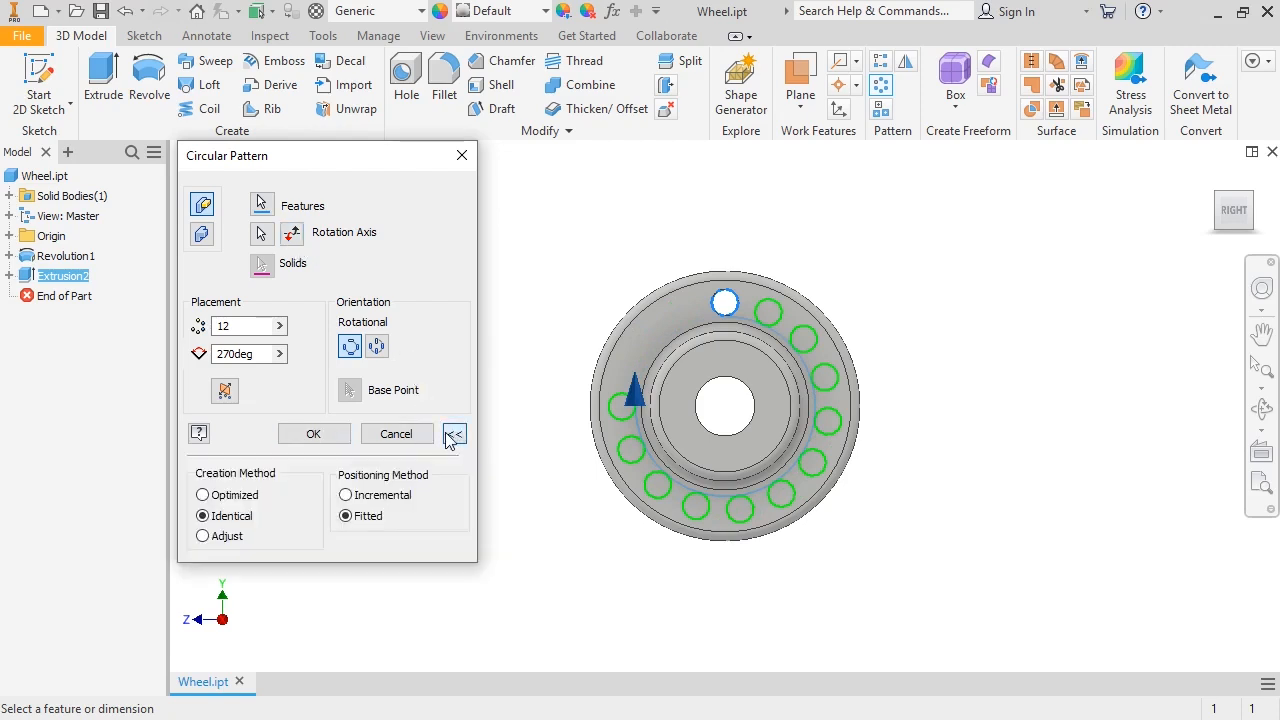
left_click(346, 497)
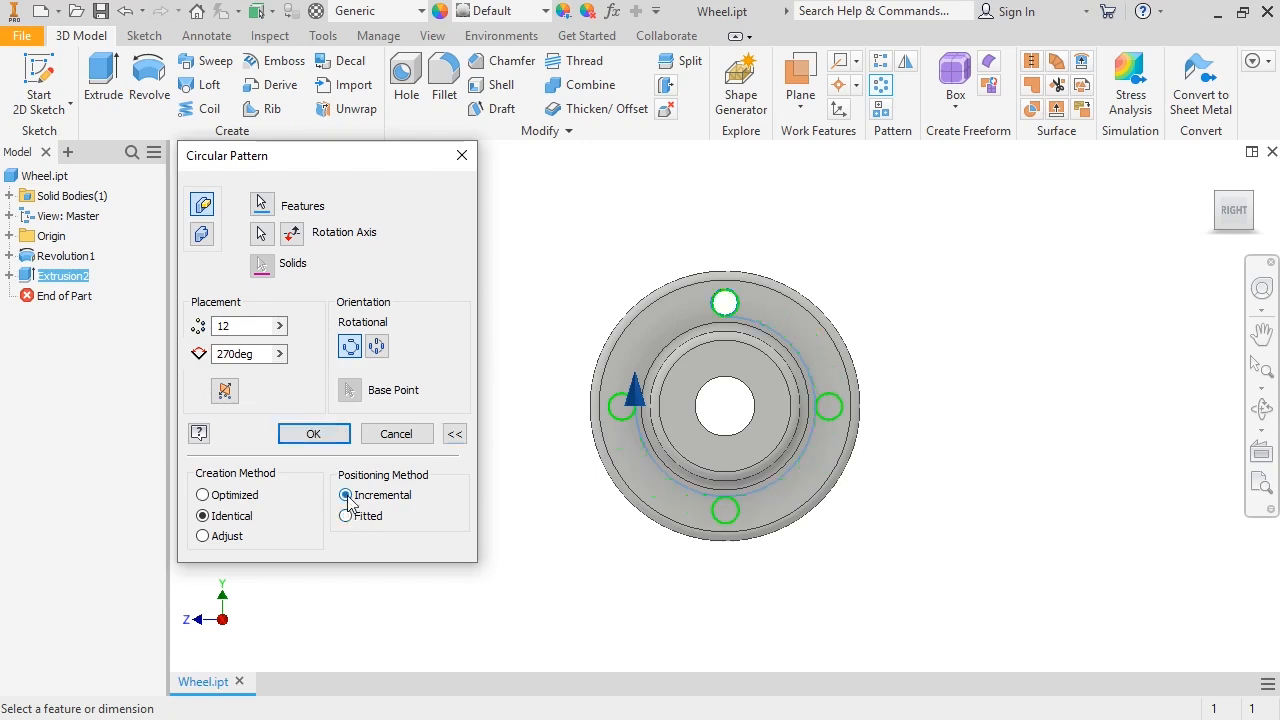
double_click(238, 355)
type("20")
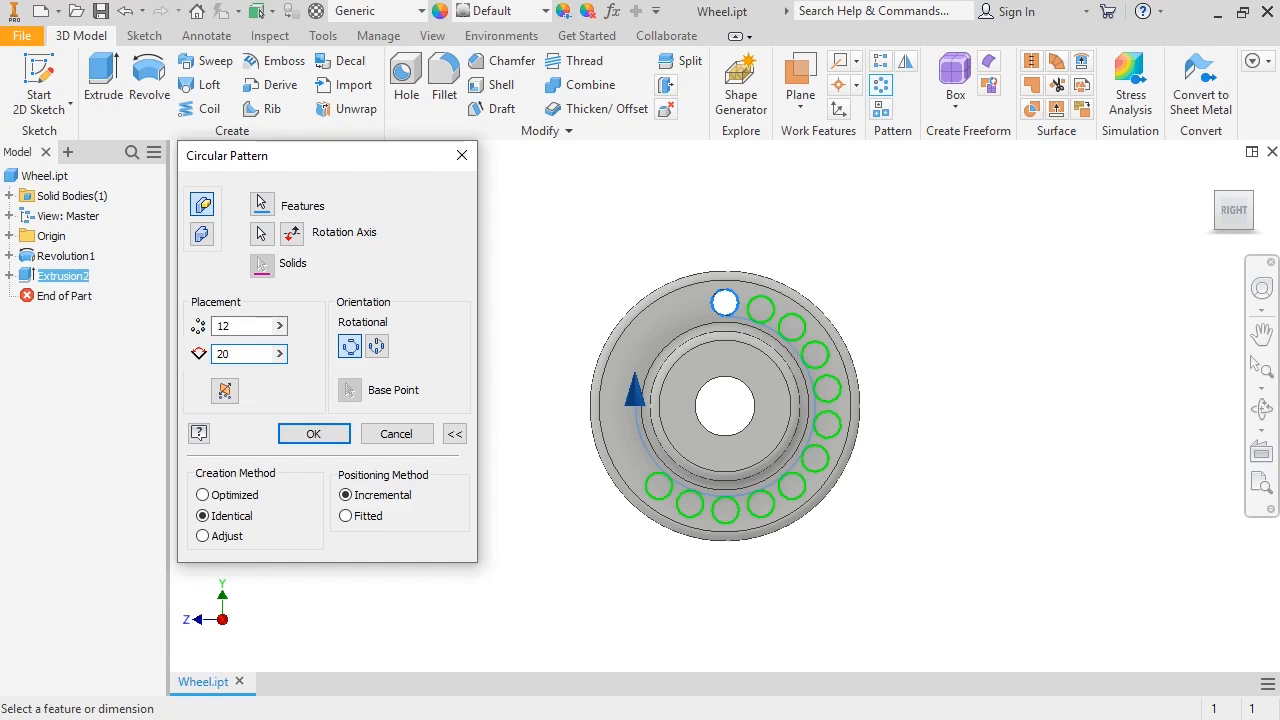
Set the hole pattern to Fitted positioning over 360° and create it.
left_click(346, 516)
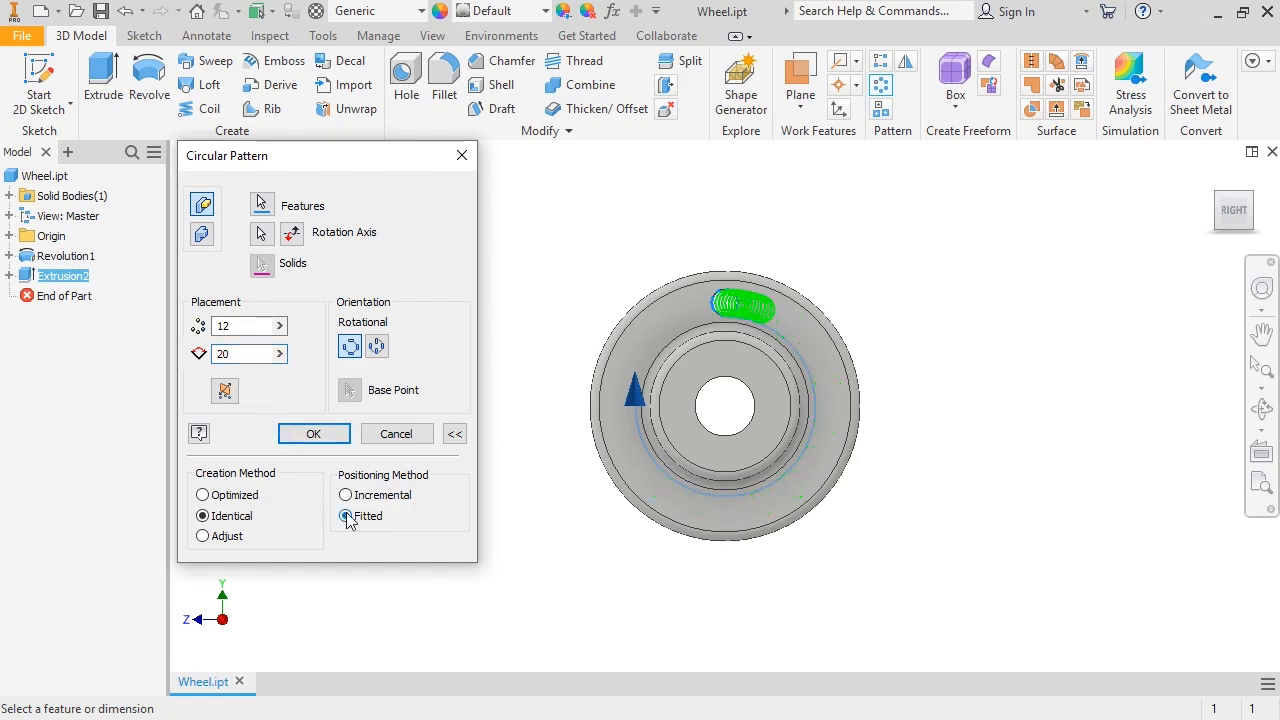
double_click(236, 353)
type("360")
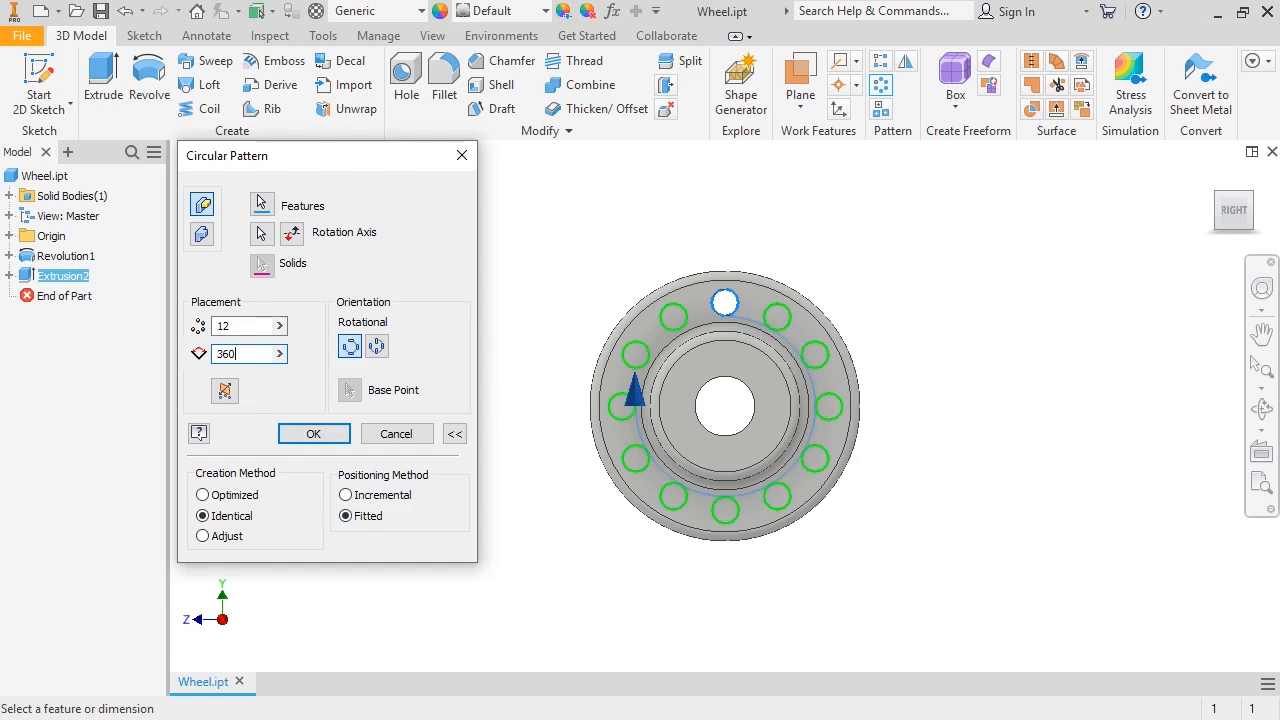
left_click(312, 433)
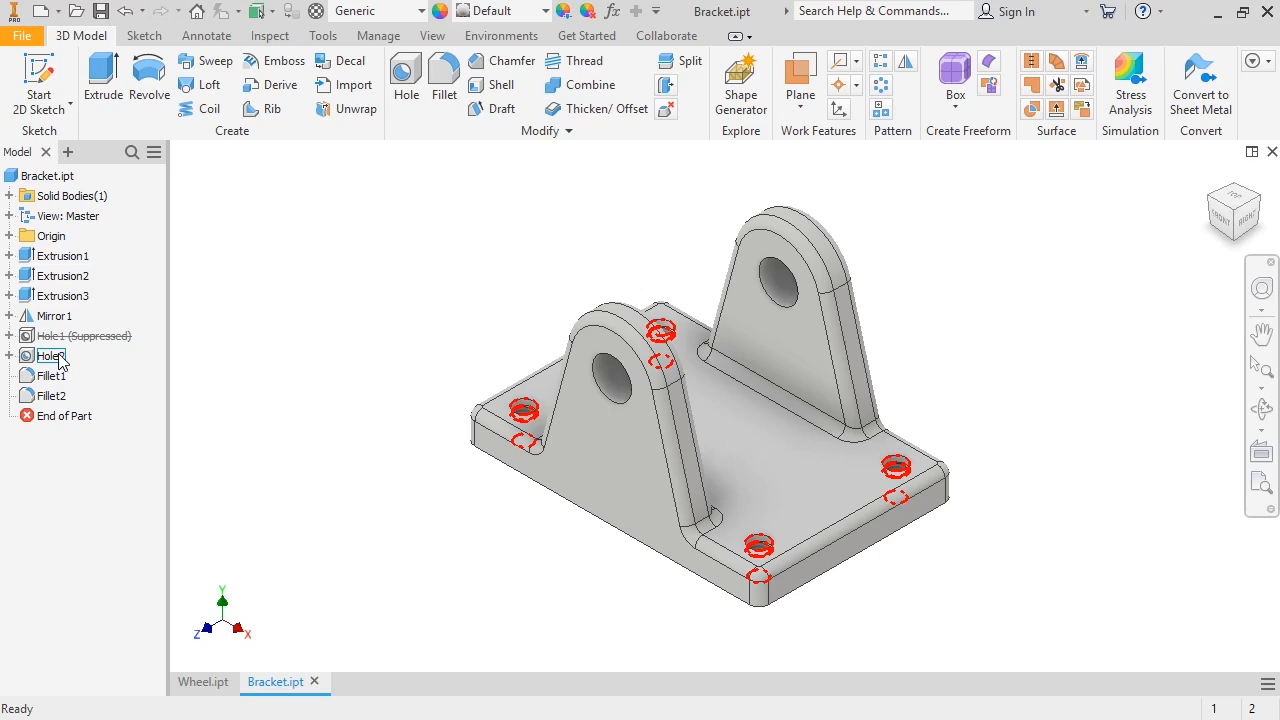
Roll Bracket.ipt back to just before Hole2 and unsuppress Hole1.
left_click(55, 416)
left_click_drag(55, 416, 51, 362)
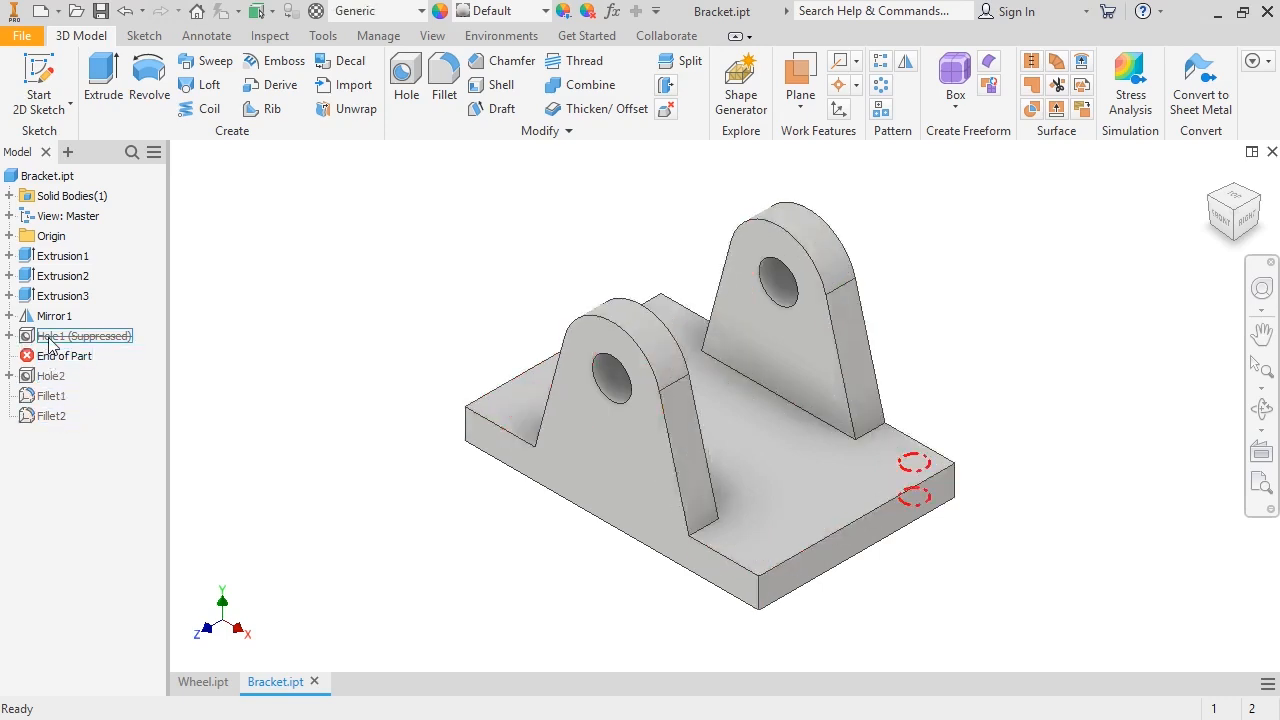
right_click(48, 336)
left_click(73, 501)
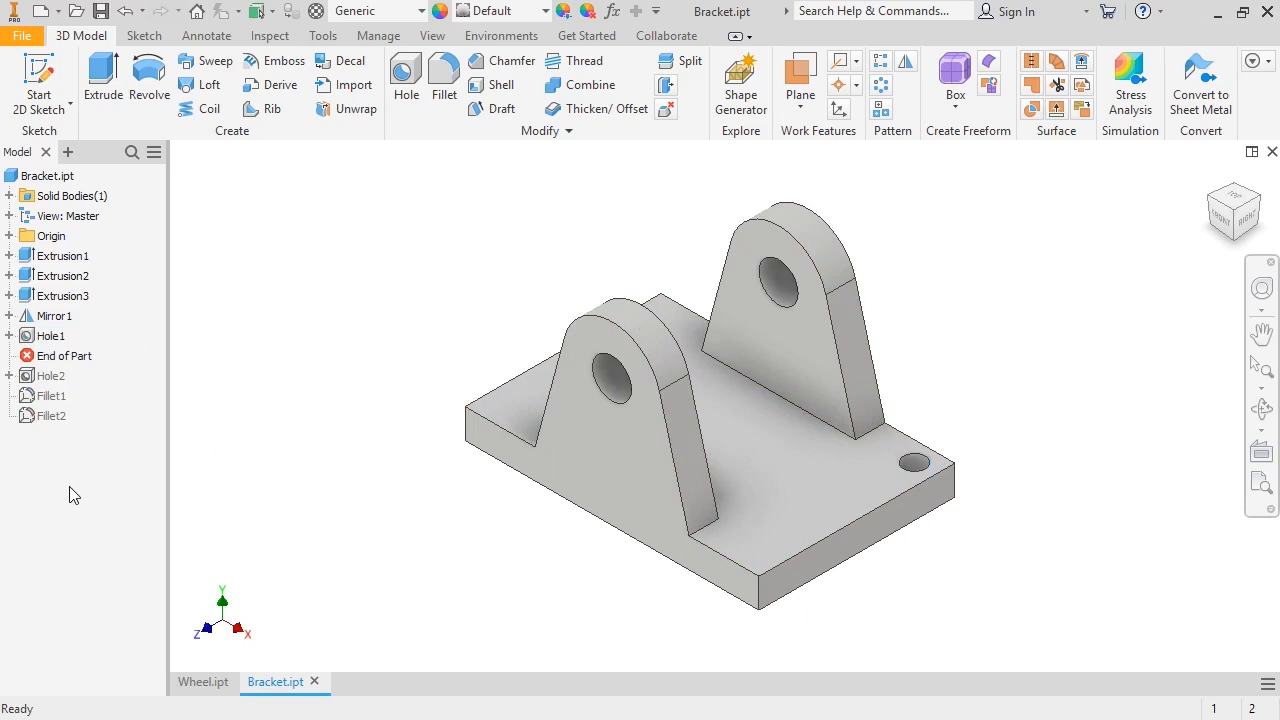
Suppress Mirror1, Extrusion3 and Extrusion2 of the bracket, leaving only the base plate with its corner hole.
left_click(45, 318)
left_click(52, 296, "shift")
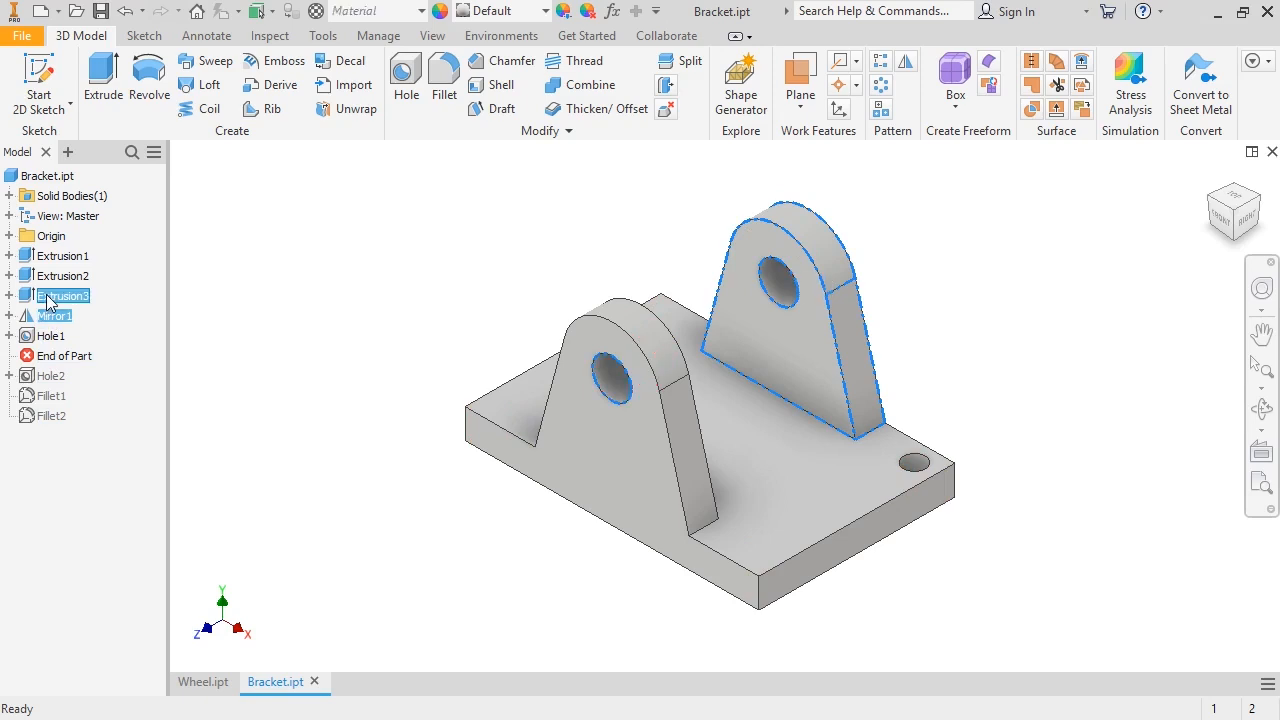
left_click(49, 280, "shift")
right_click(49, 286)
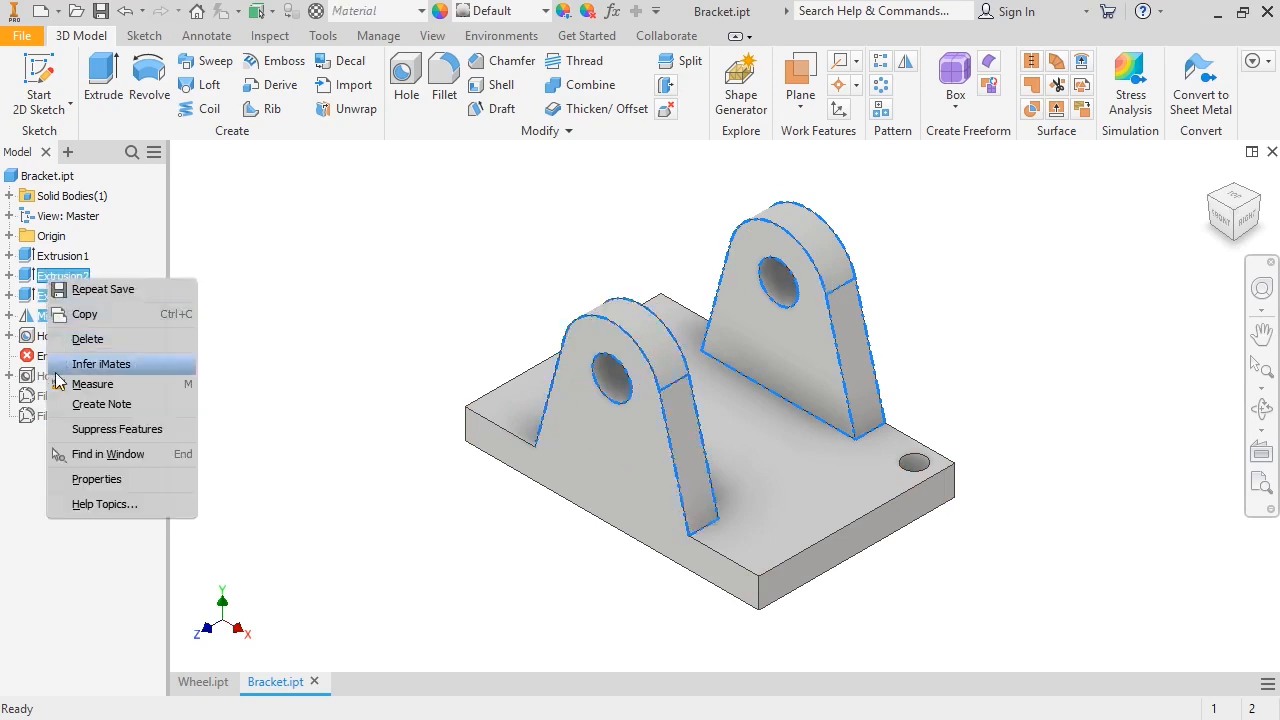
left_click(60, 436)
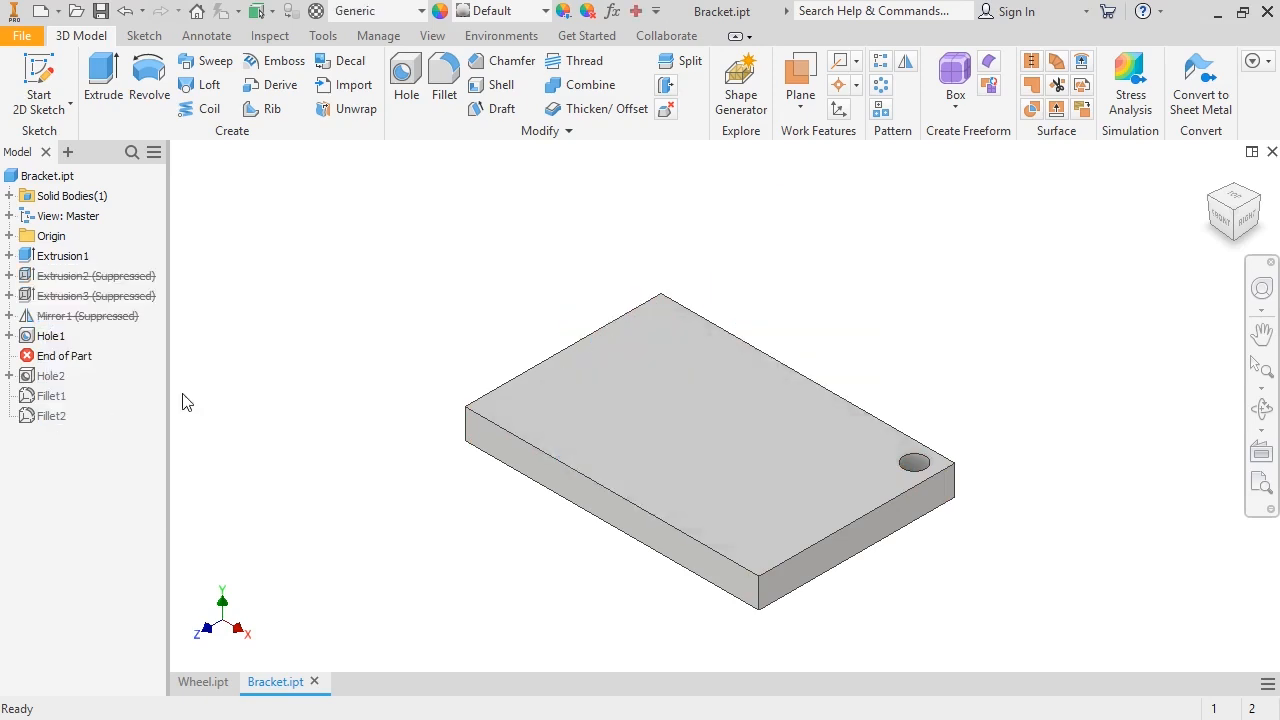
Start a rectangular pattern of Hole1 with Direction 1 along the base plate's short edge, pointing across the plate.
left_click(880, 61)
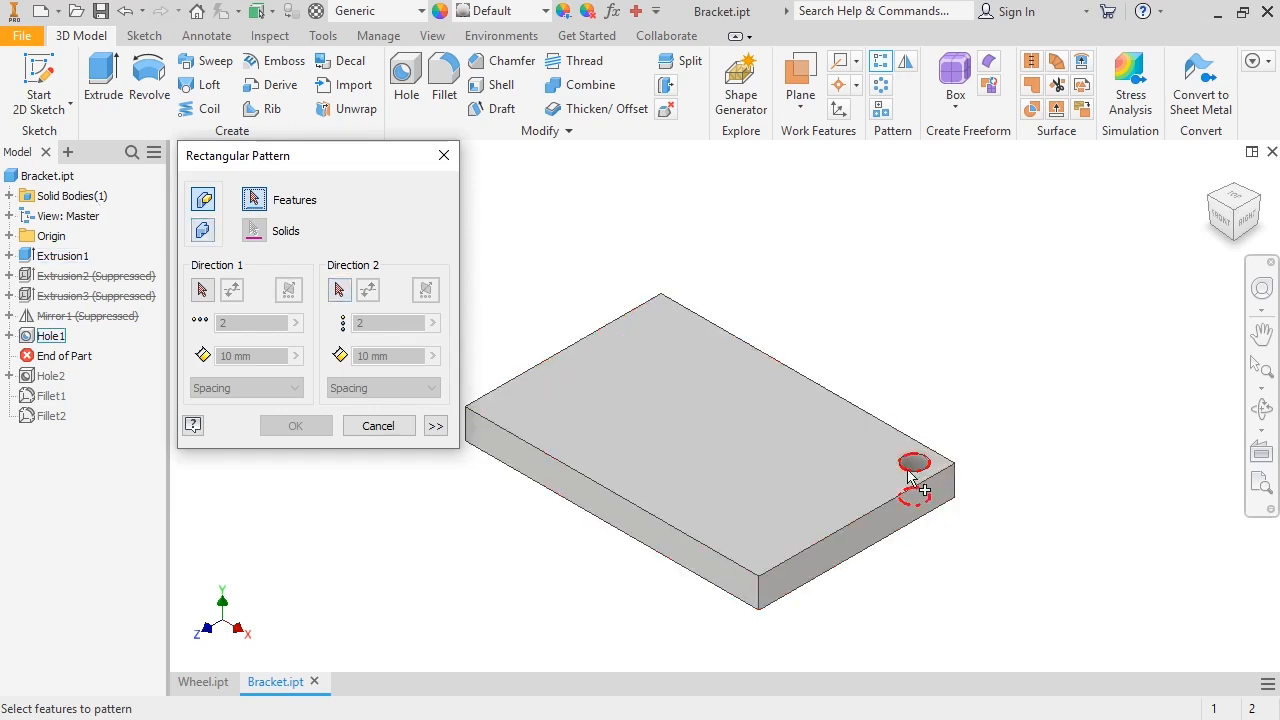
left_click(52, 338)
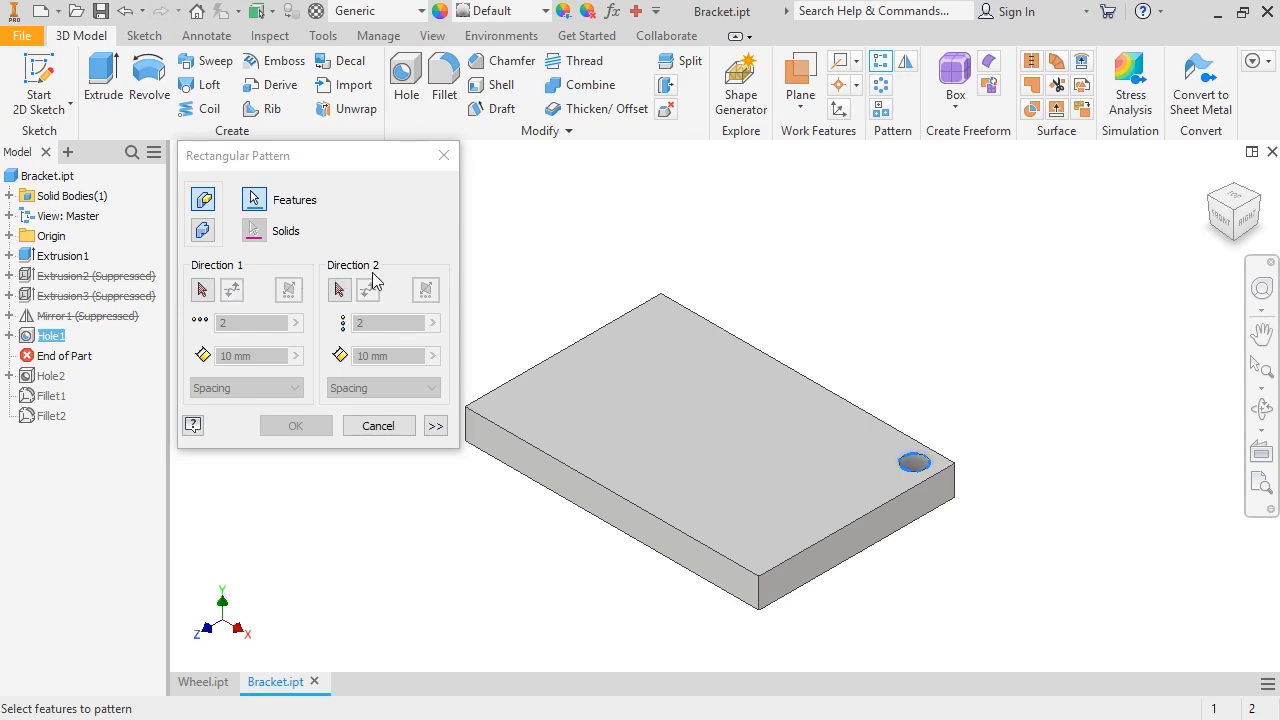
left_click(203, 290)
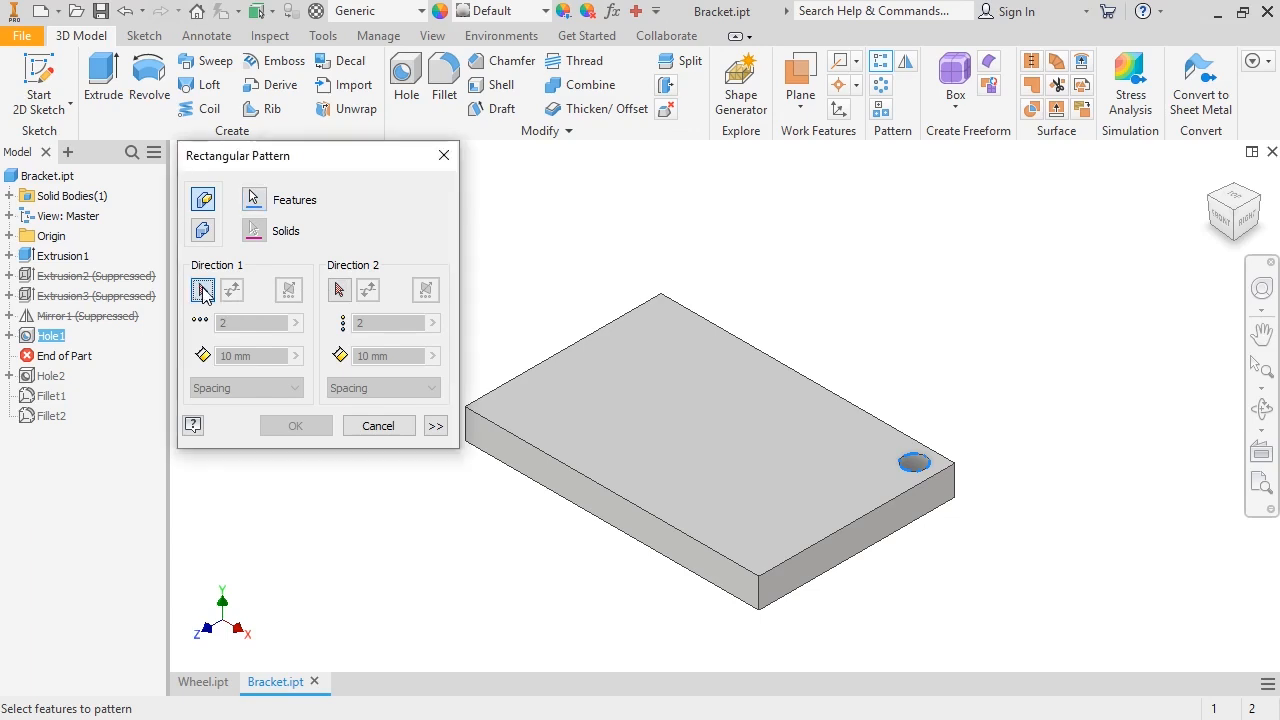
left_click(587, 344)
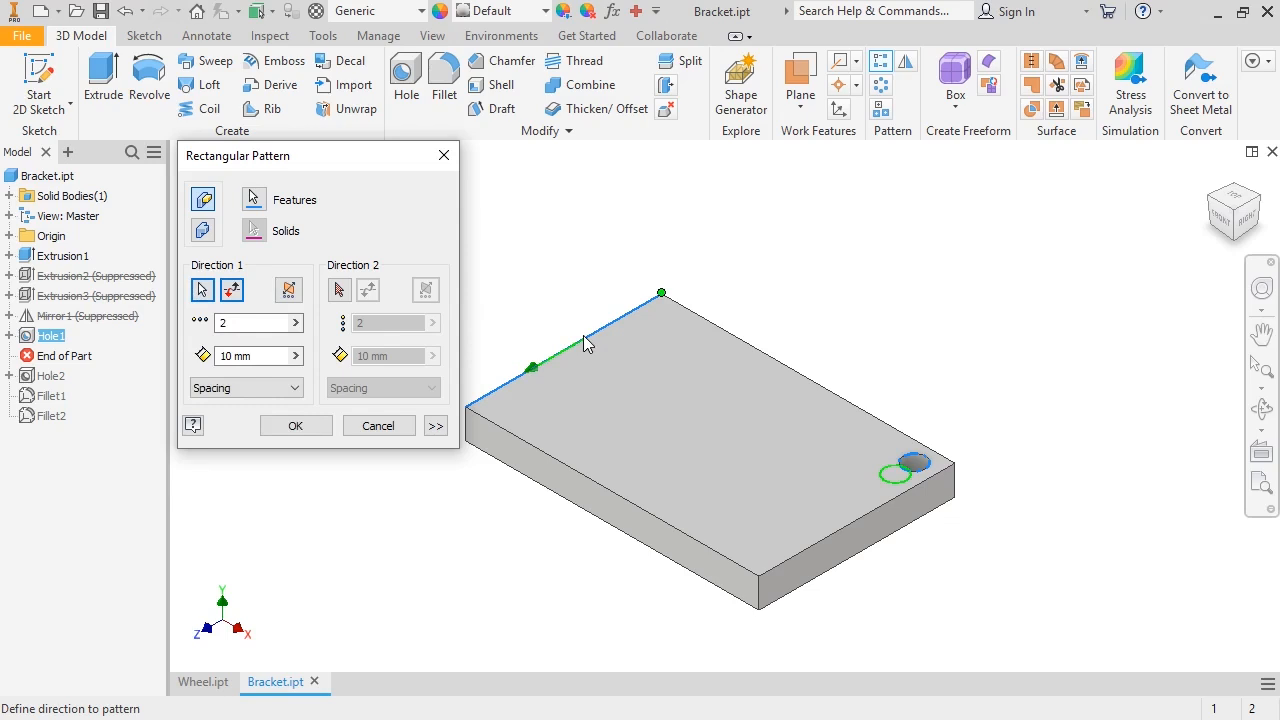
left_click(234, 291)
left_click(234, 291)
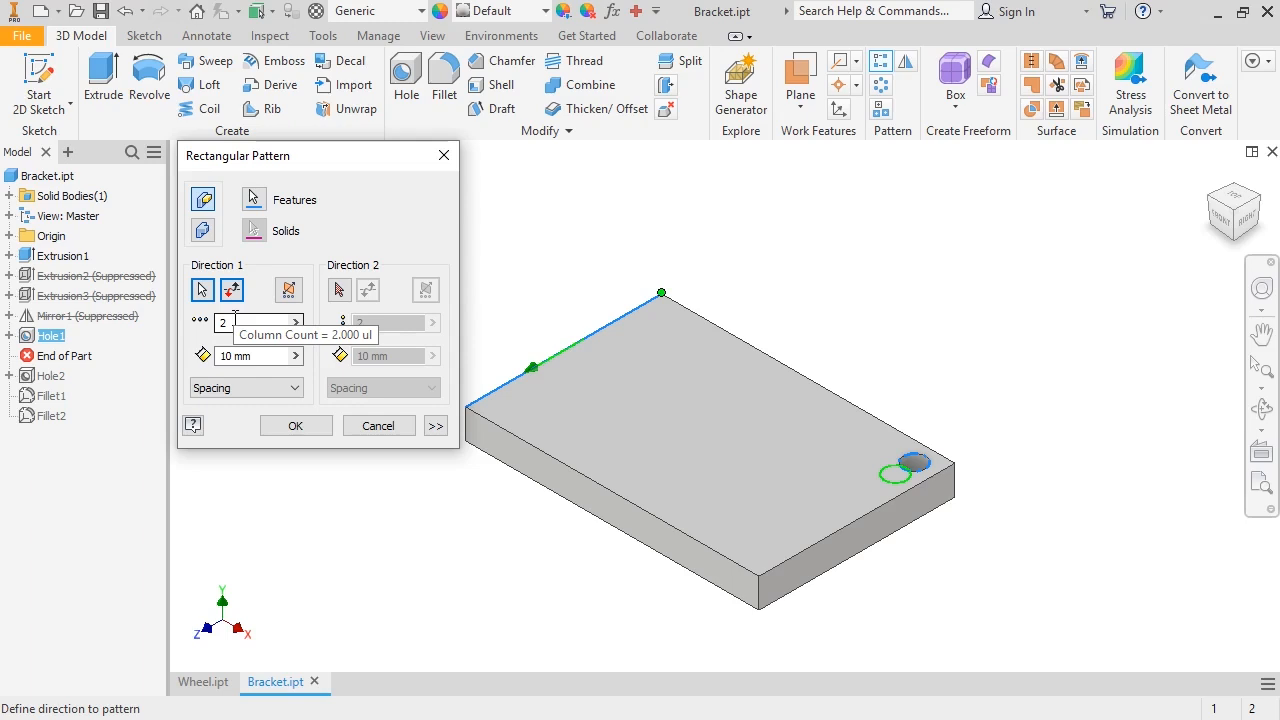
Set Direction 1 of the hole pattern to 4 occurrences and distribute them on both sides of the original hole with Midplane.
left_click(235, 321)
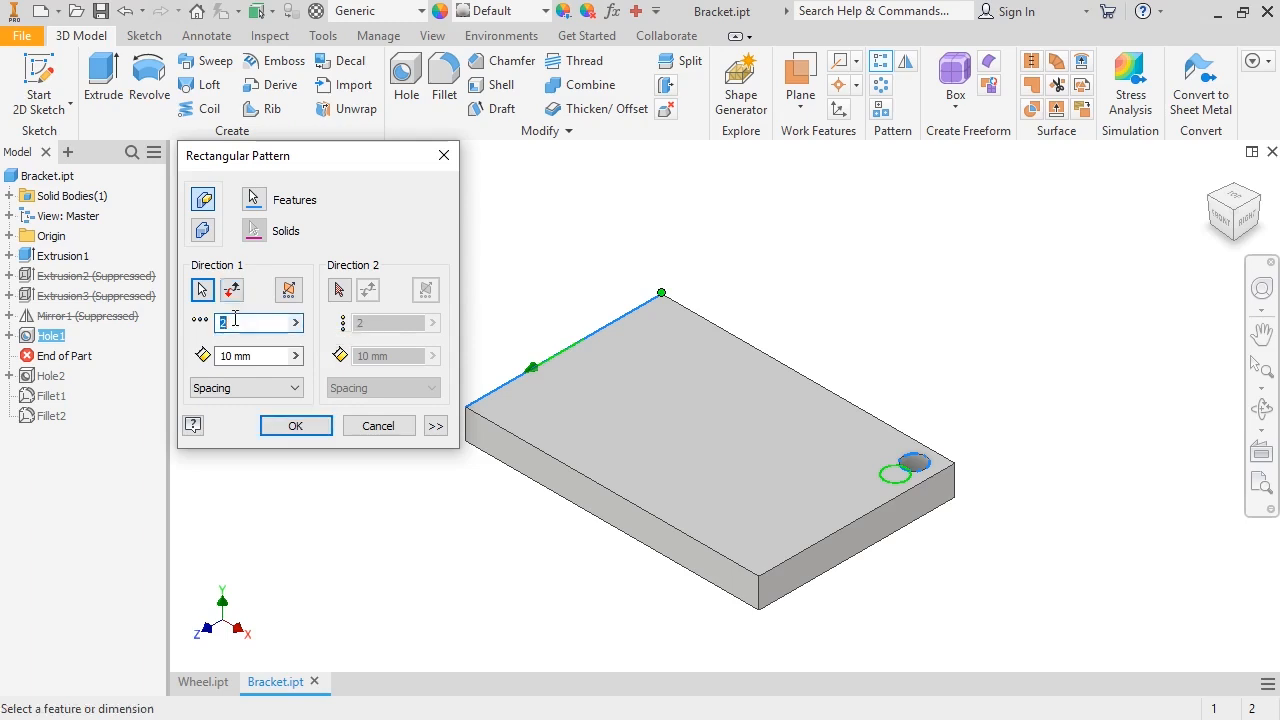
type("1")
left_click(235, 321)
type("4")
left_click(287, 294)
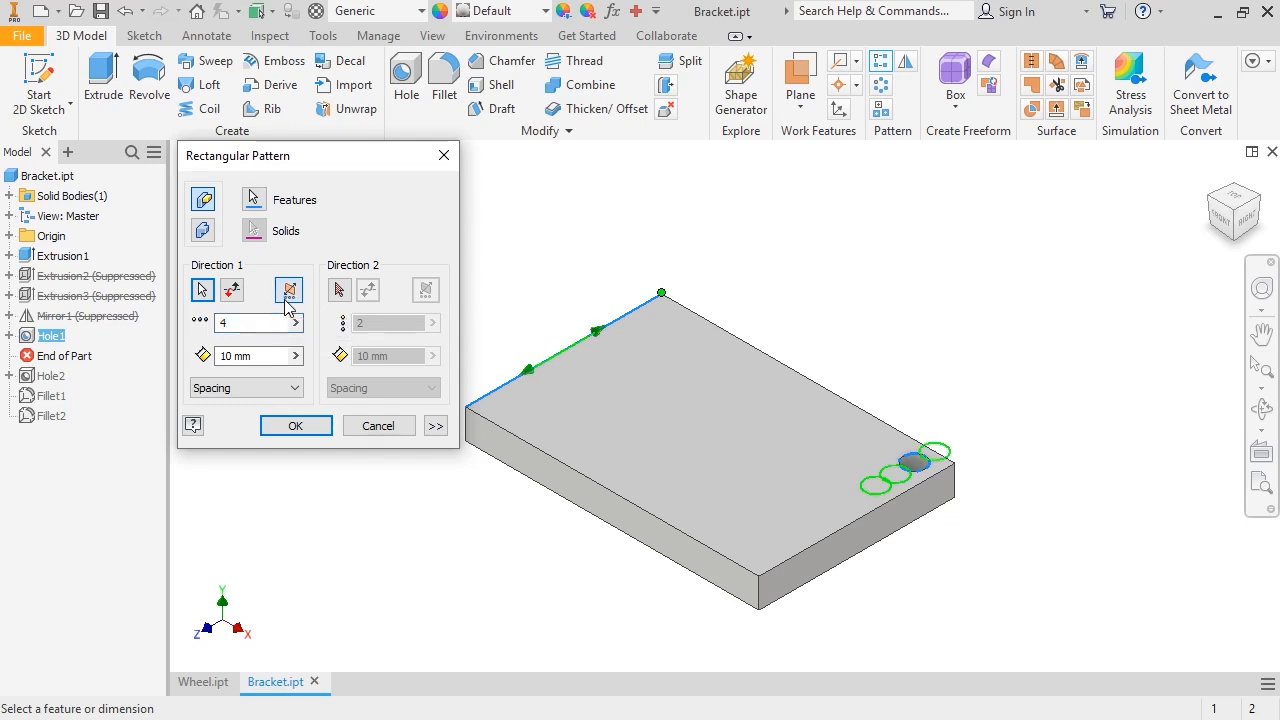
Try the Distance and Curve Length methods for Direction 1 of the hole pattern, and return to Spacing.
left_click(237, 390)
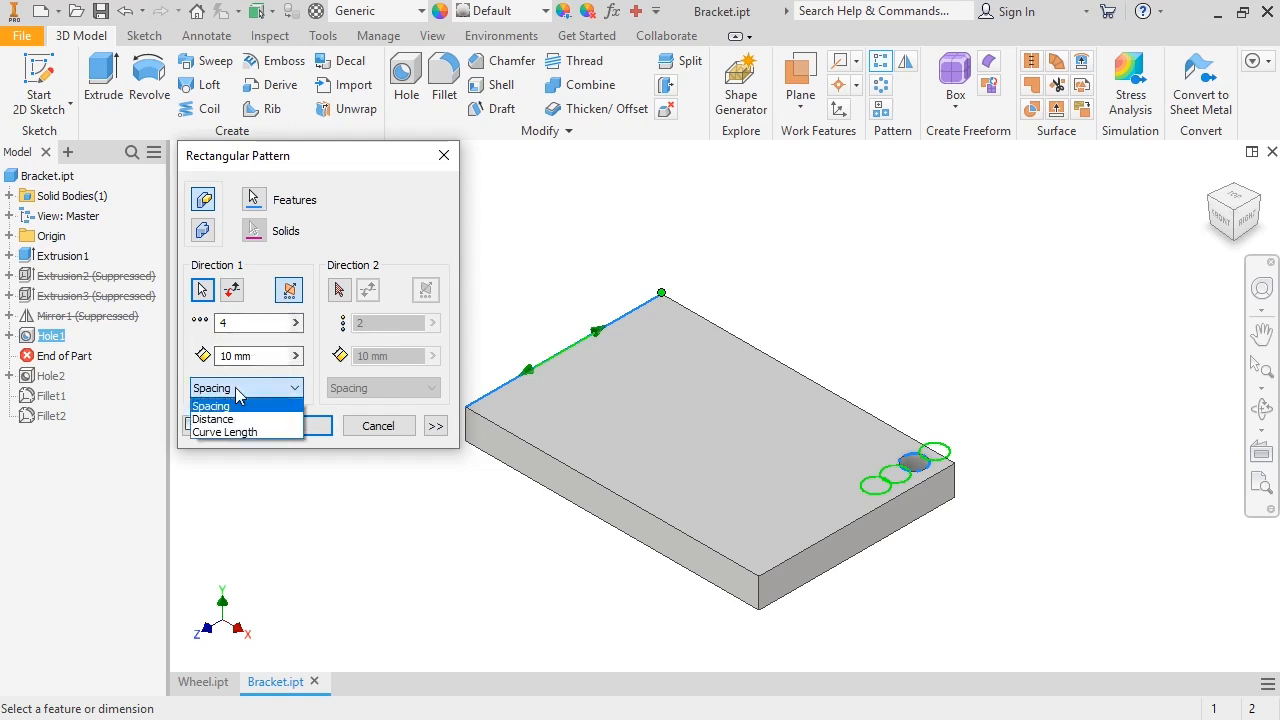
left_click(237, 394)
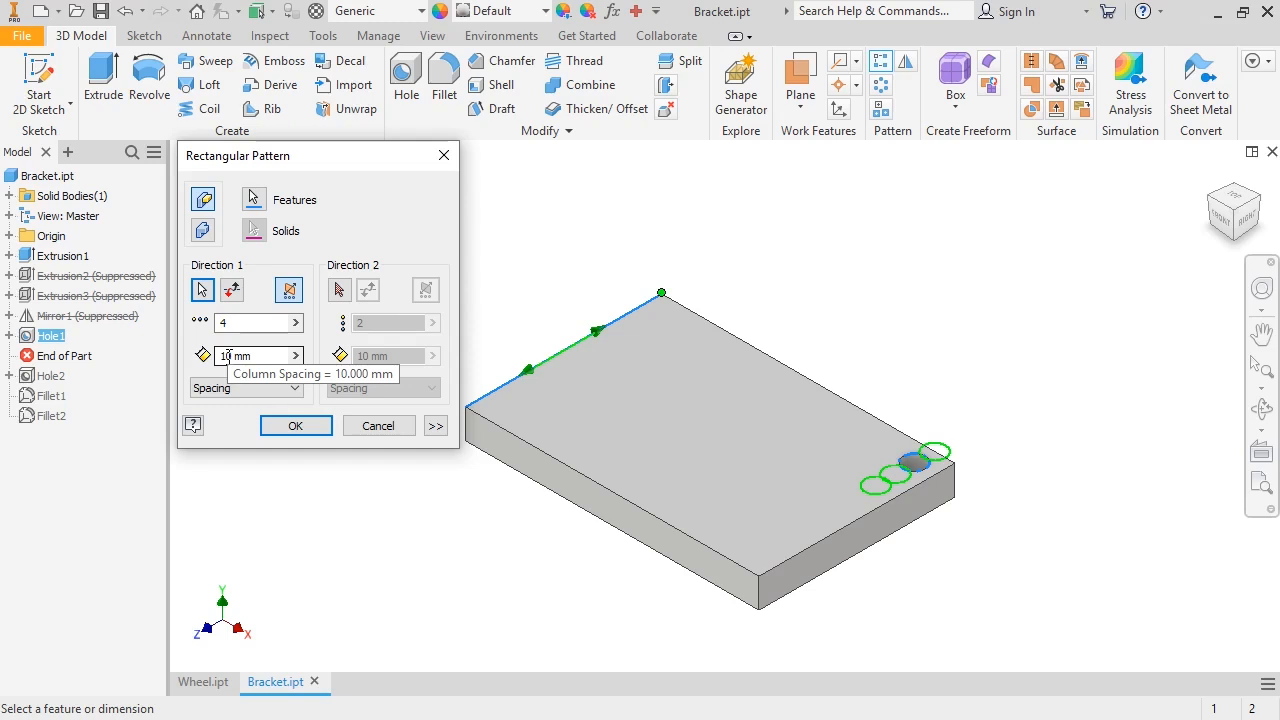
left_click(232, 388)
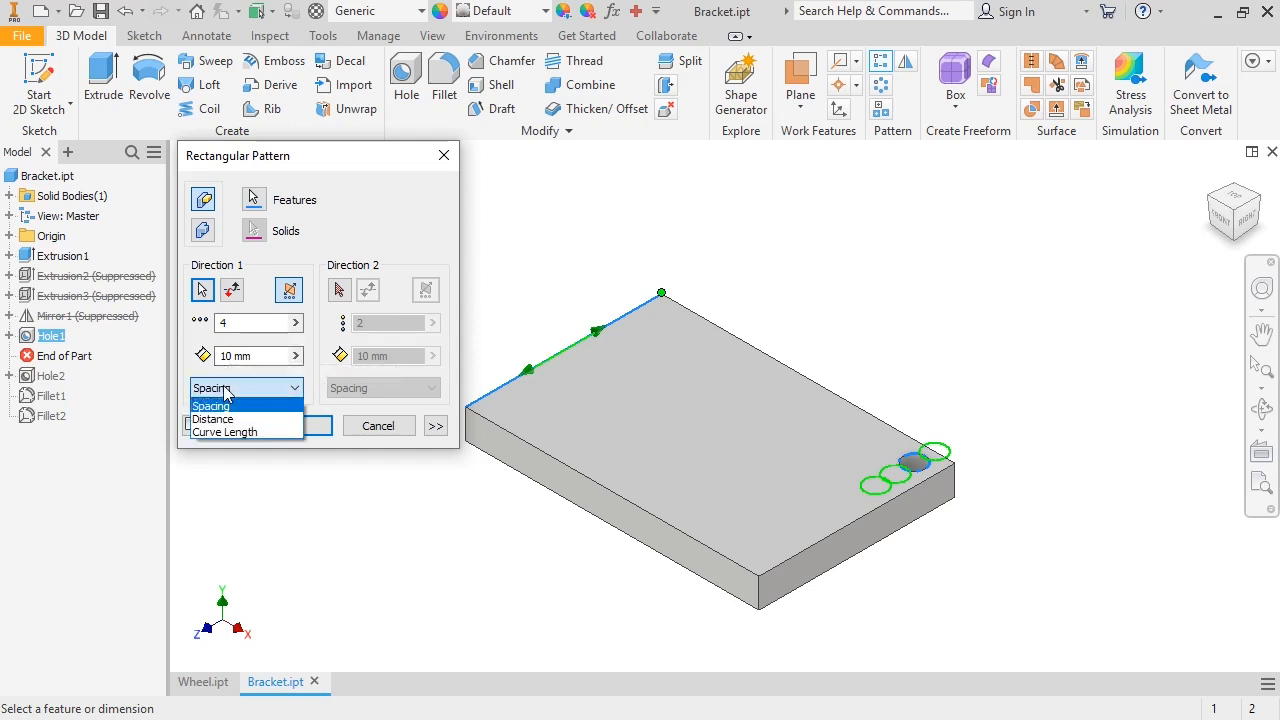
left_click(222, 420)
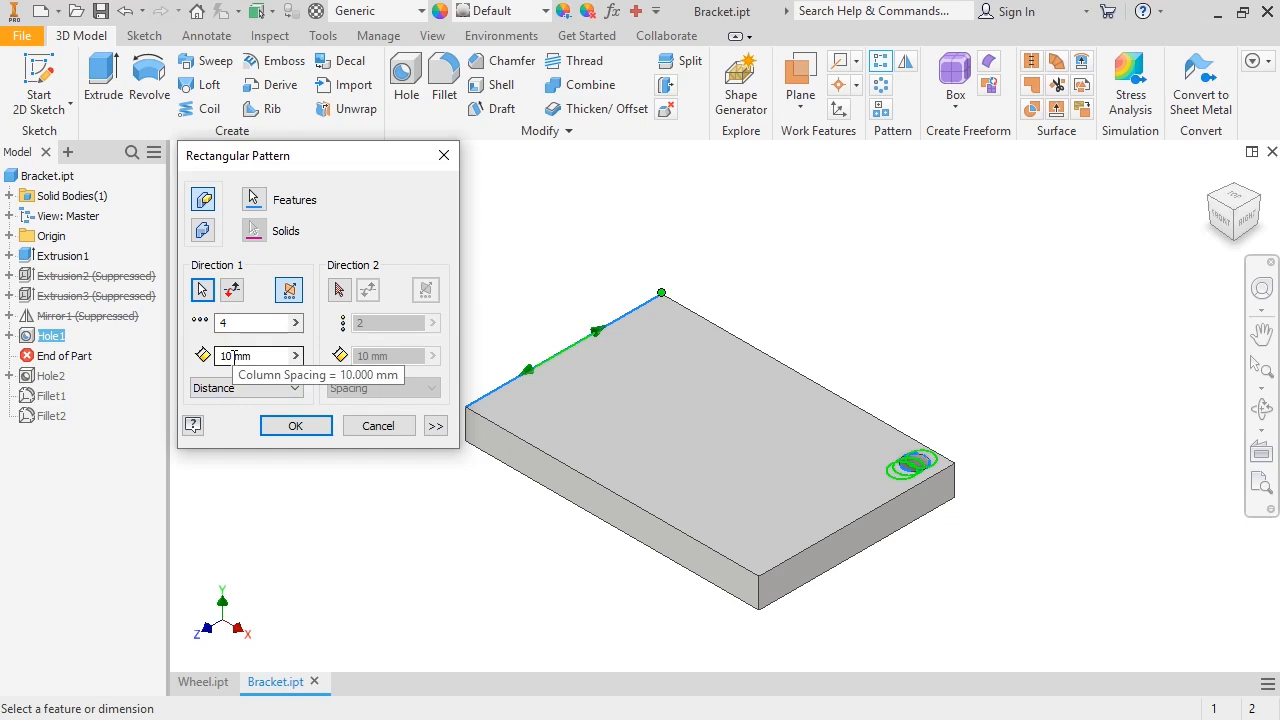
left_click(230, 388)
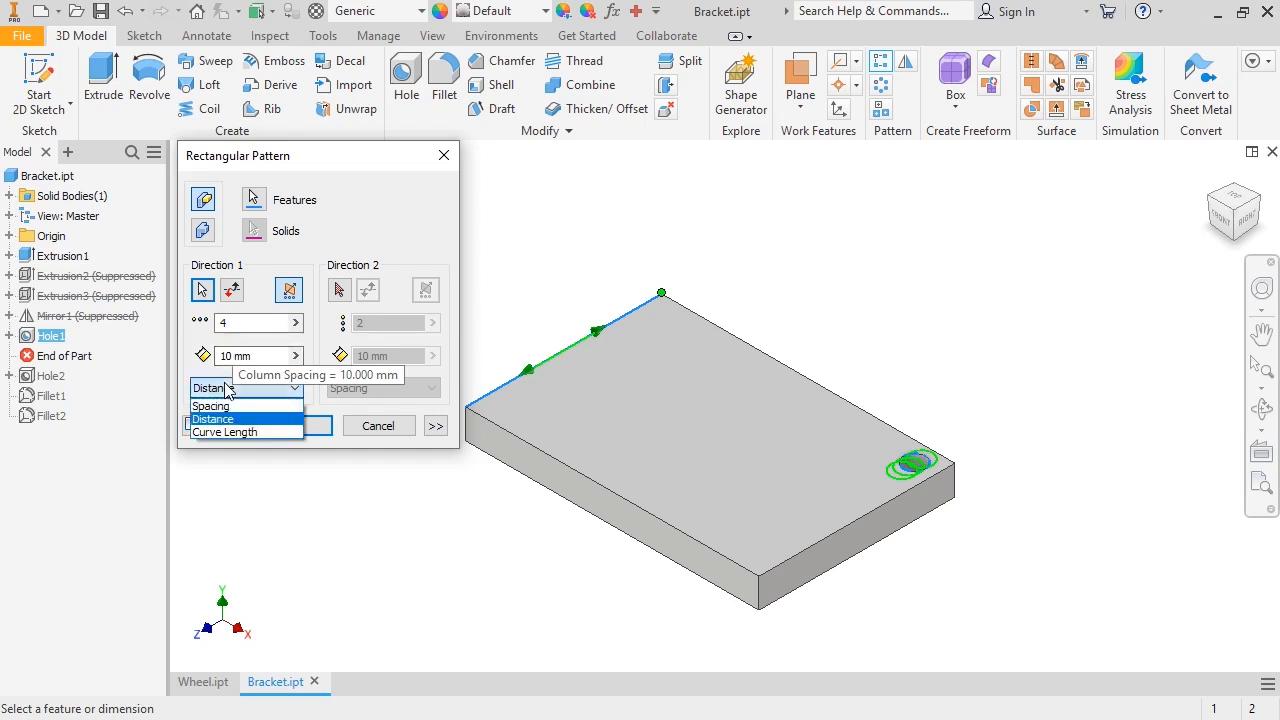
left_click(218, 432)
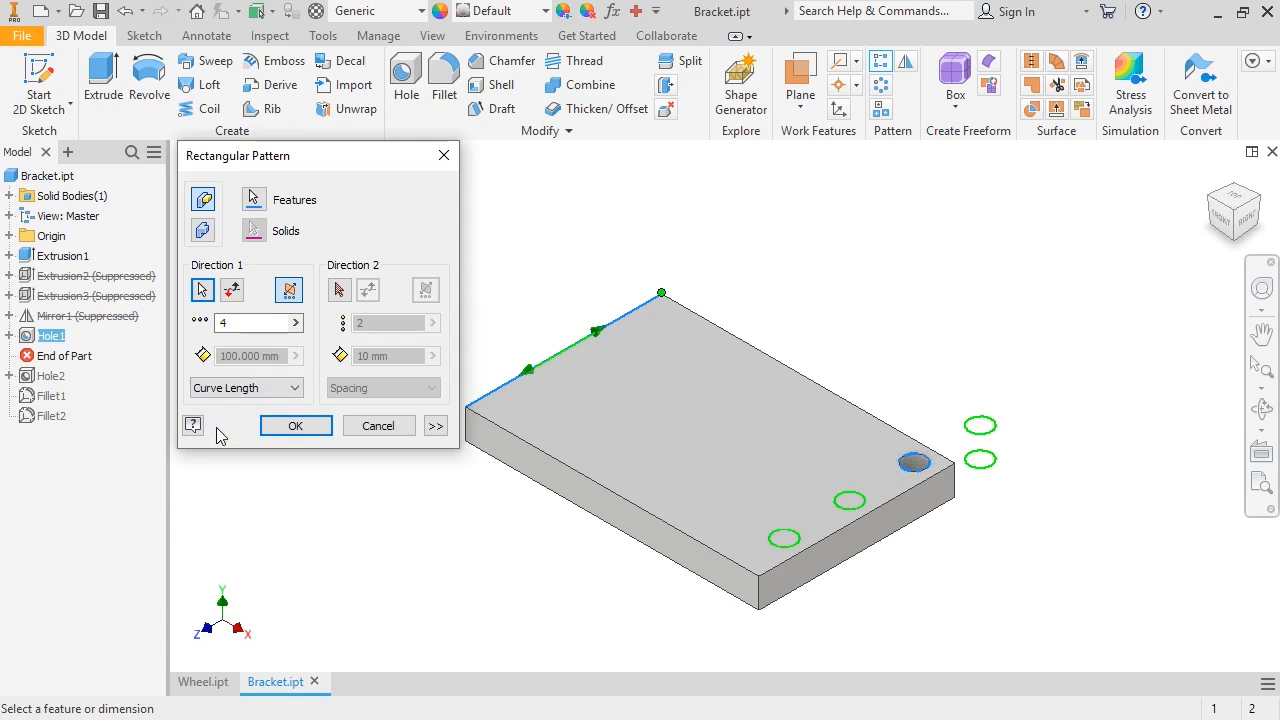
left_click(223, 390)
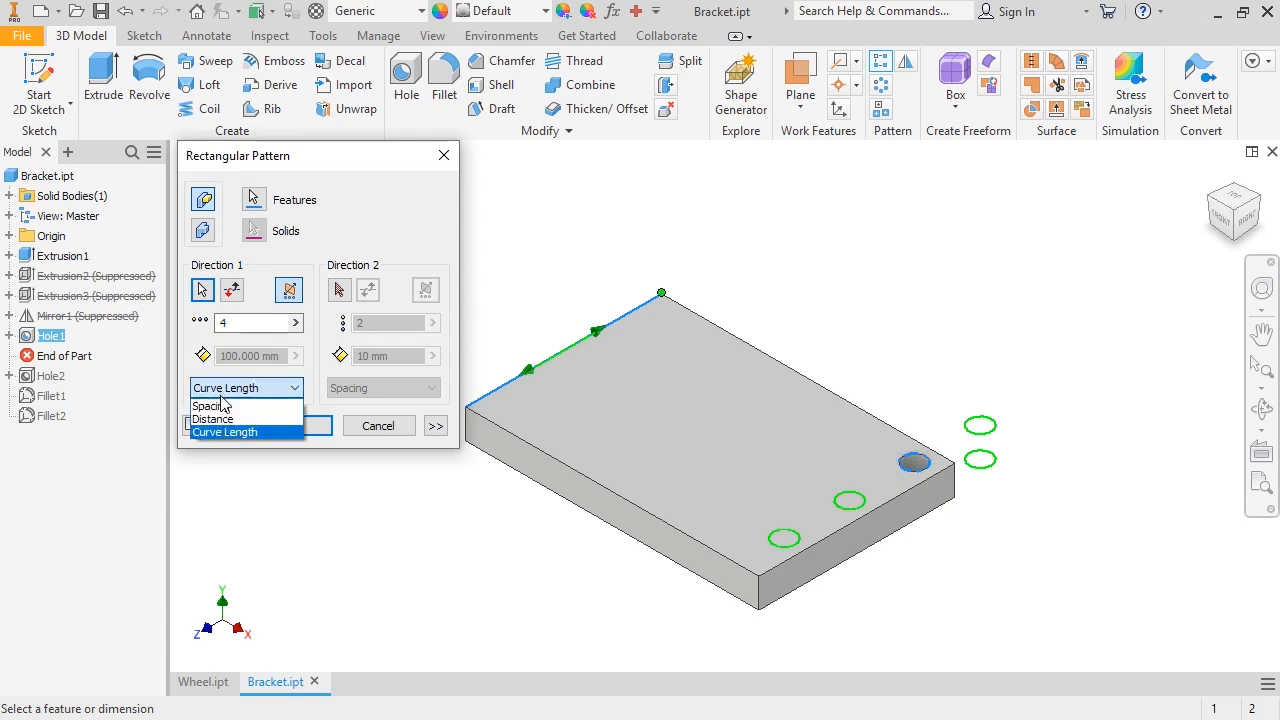
left_click(222, 404)
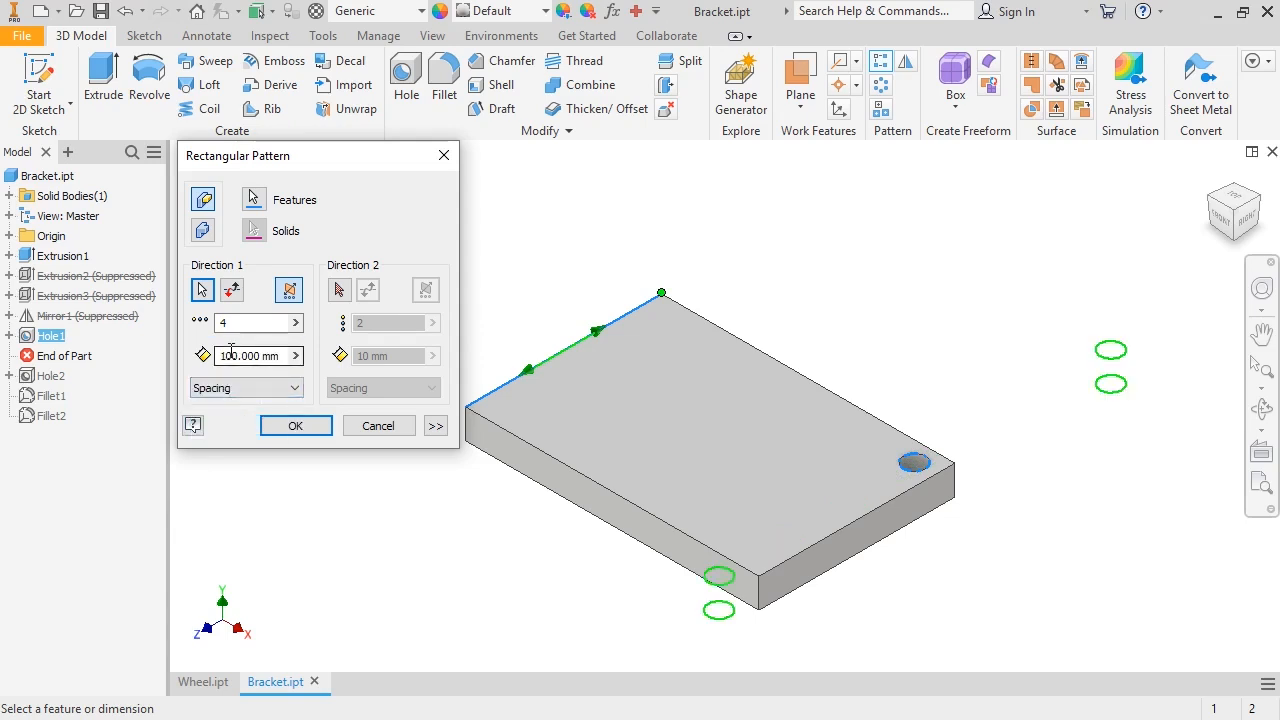
Set Direction 1 of the hole pattern to 2 occurrences with 80 mm spacing.
double_click(230, 355)
type("80")
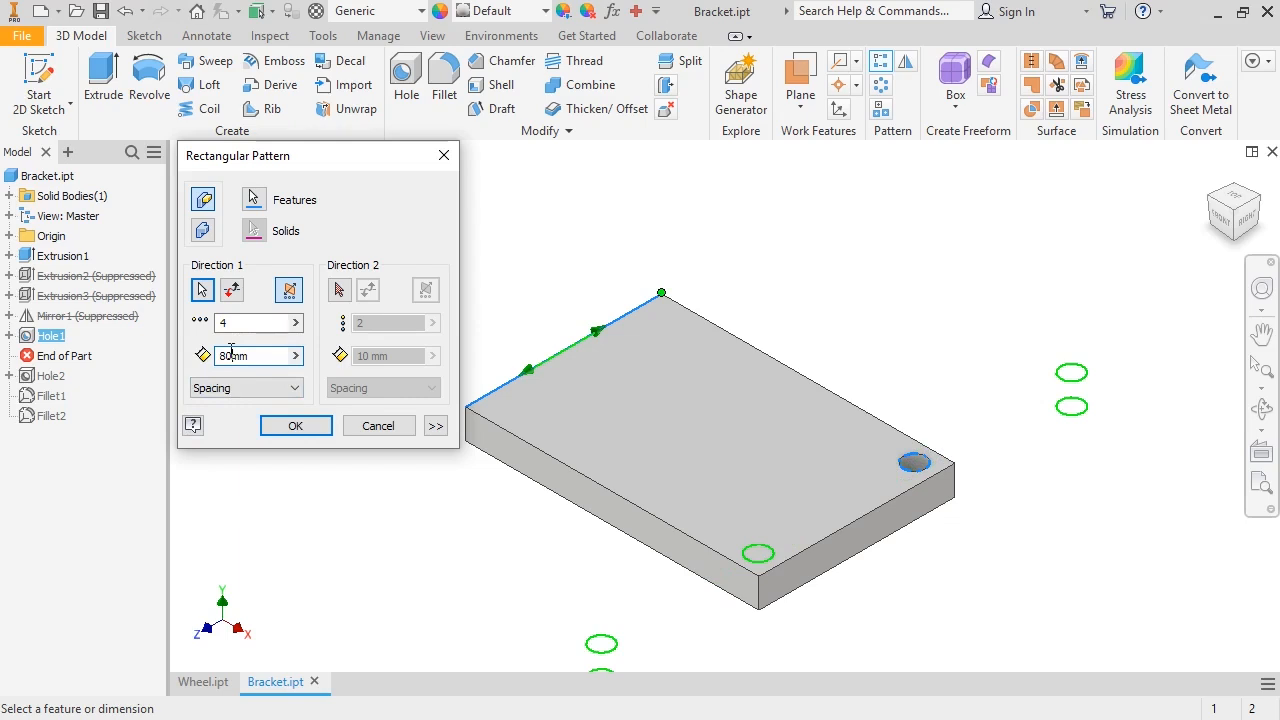
double_click(231, 324)
type("2")
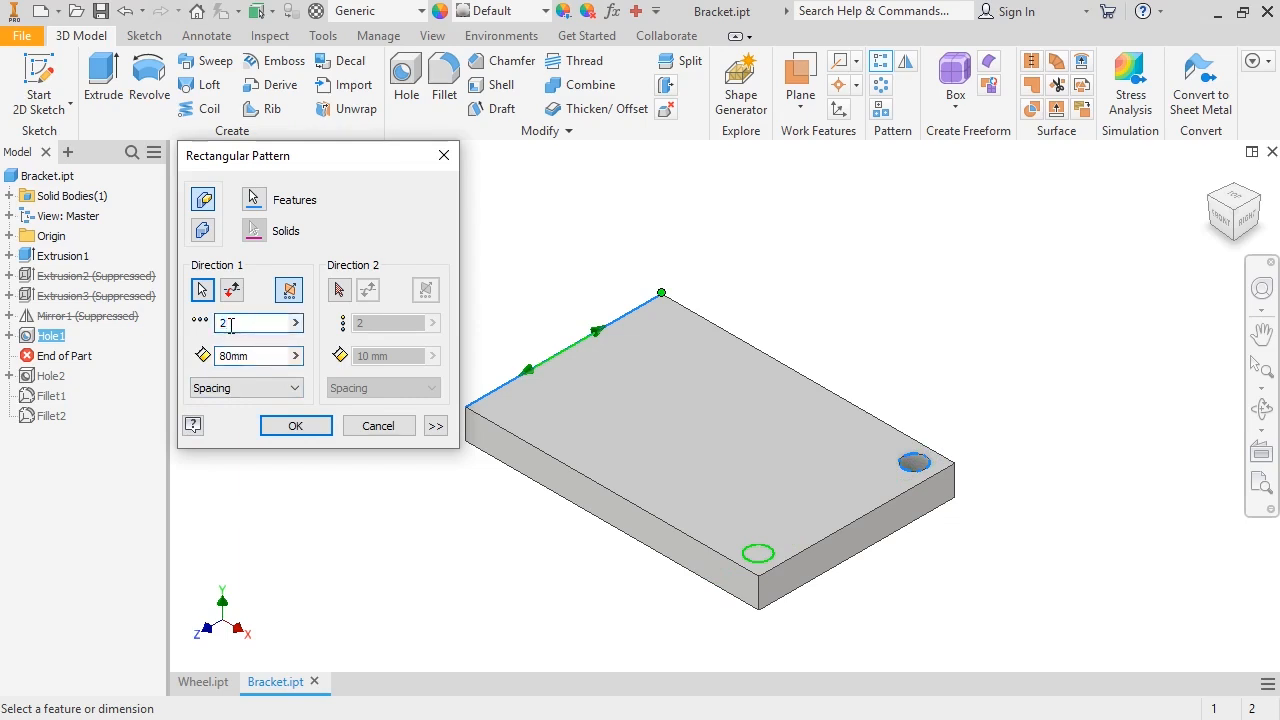
Run Direction 2 along the plate's long edge, flipped to point into the plate, with 130 mm spacing, and create the hole pattern.
left_click(342, 290)
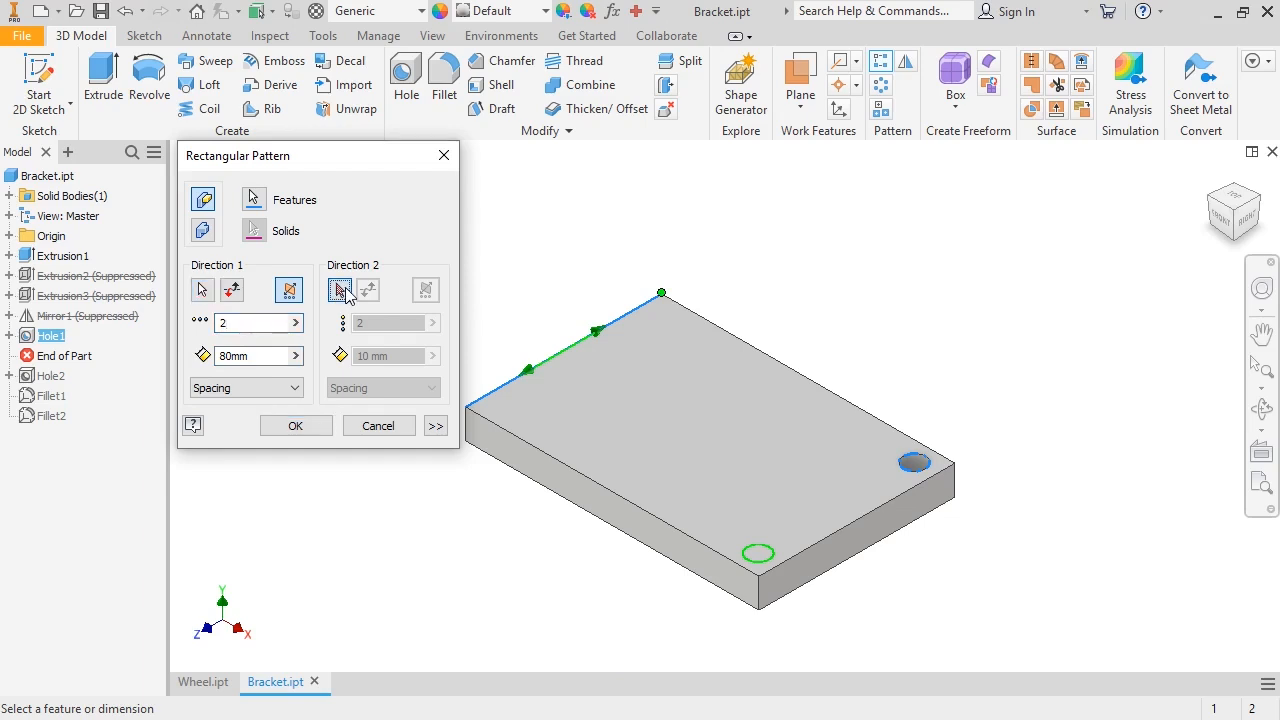
left_click(701, 319)
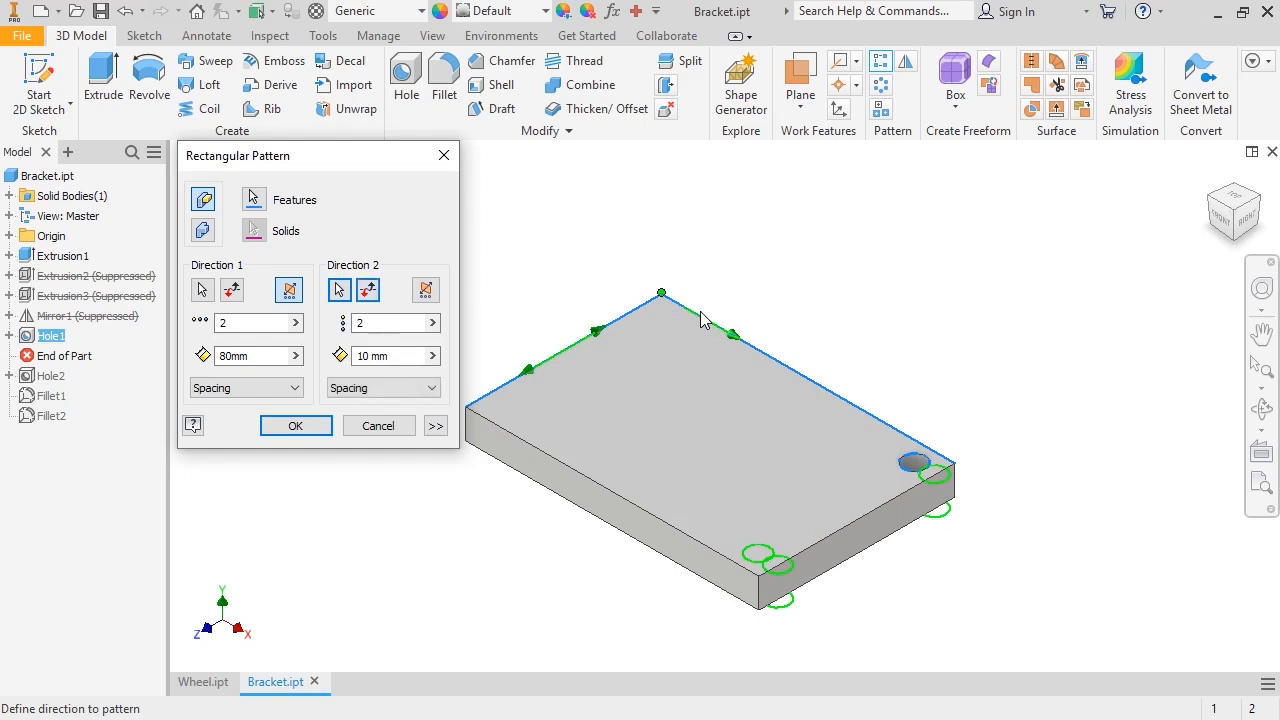
left_click(369, 290)
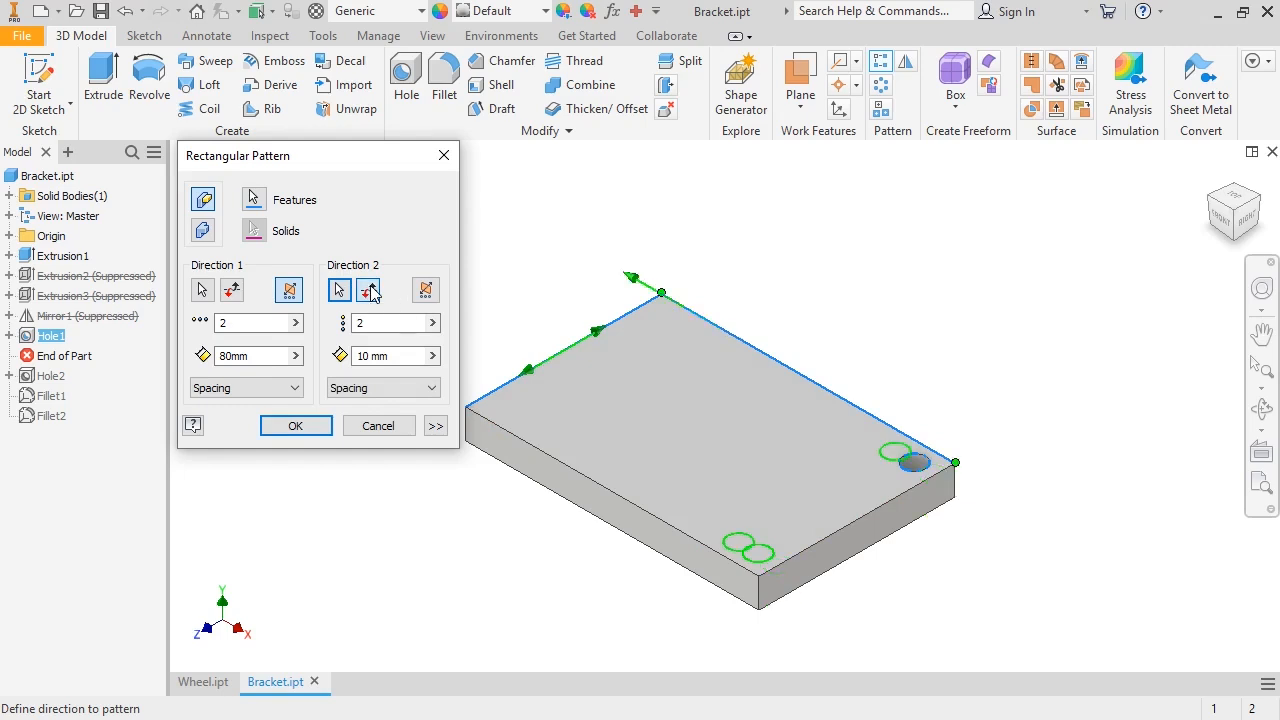
double_click(368, 356)
type("130")
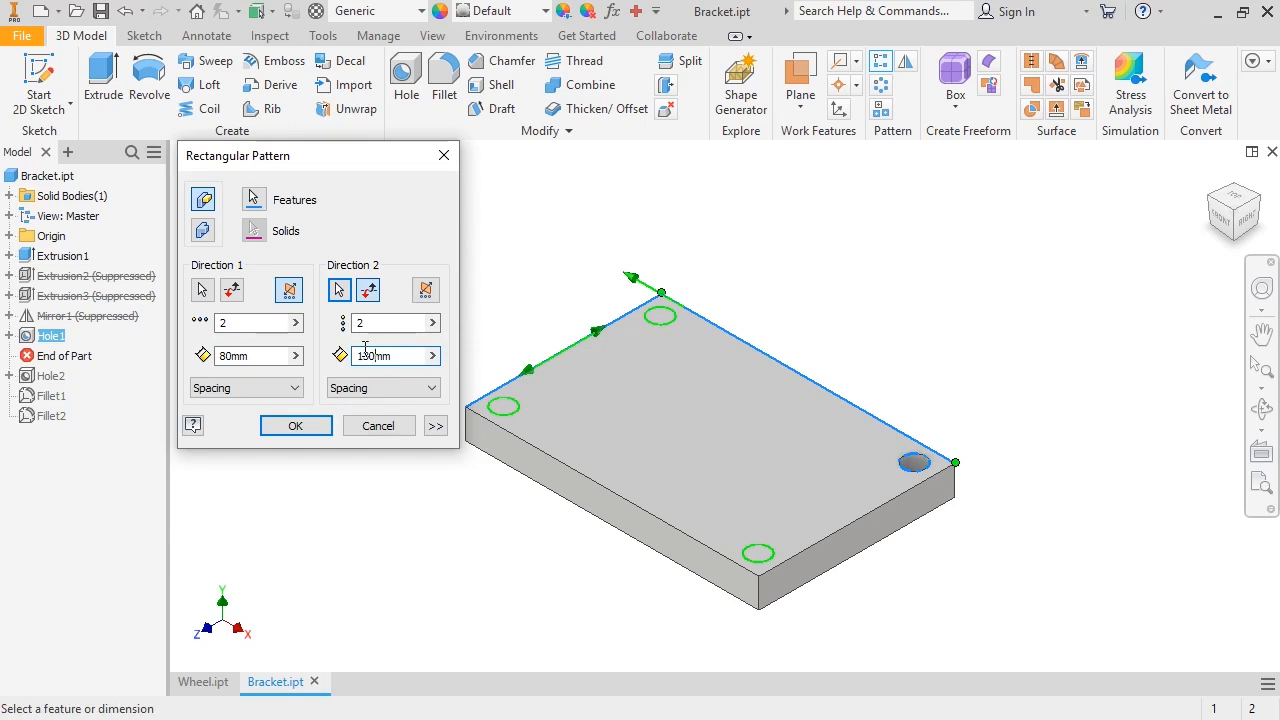
left_click(316, 432)
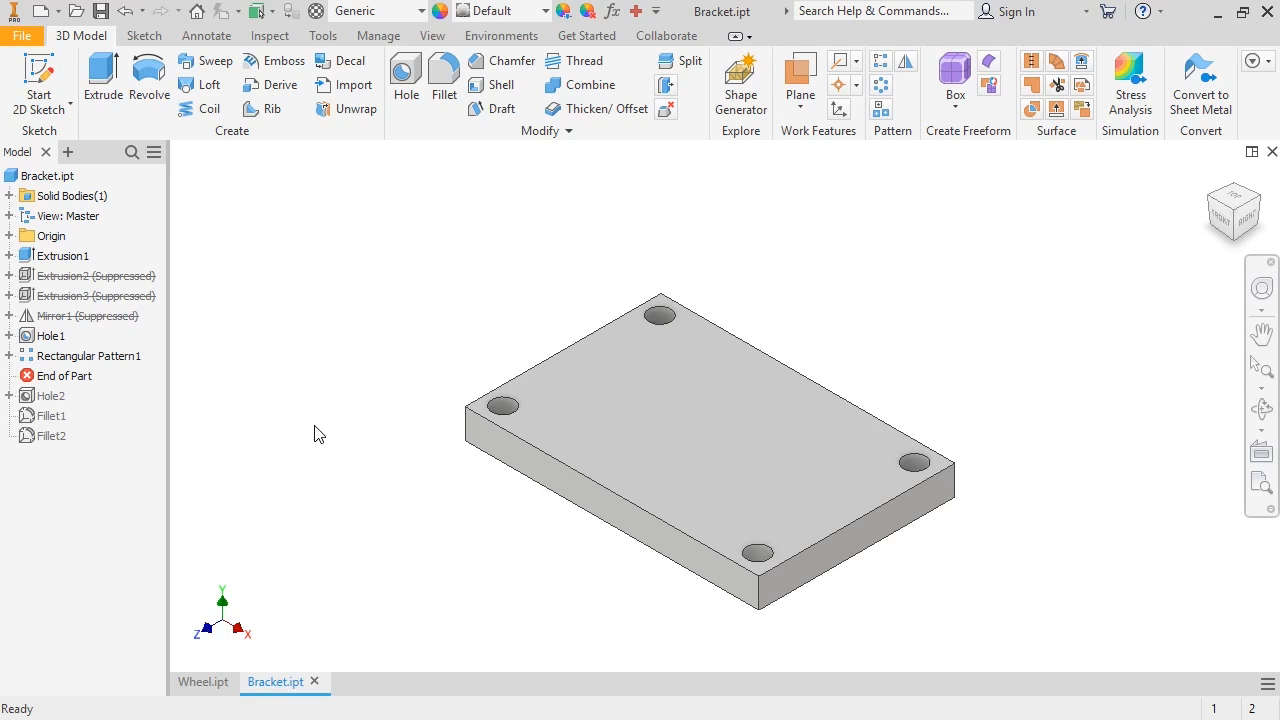
Set the extrusion distance of the base plate, Extrusion1, to 150 mm.
double_click(28, 258)
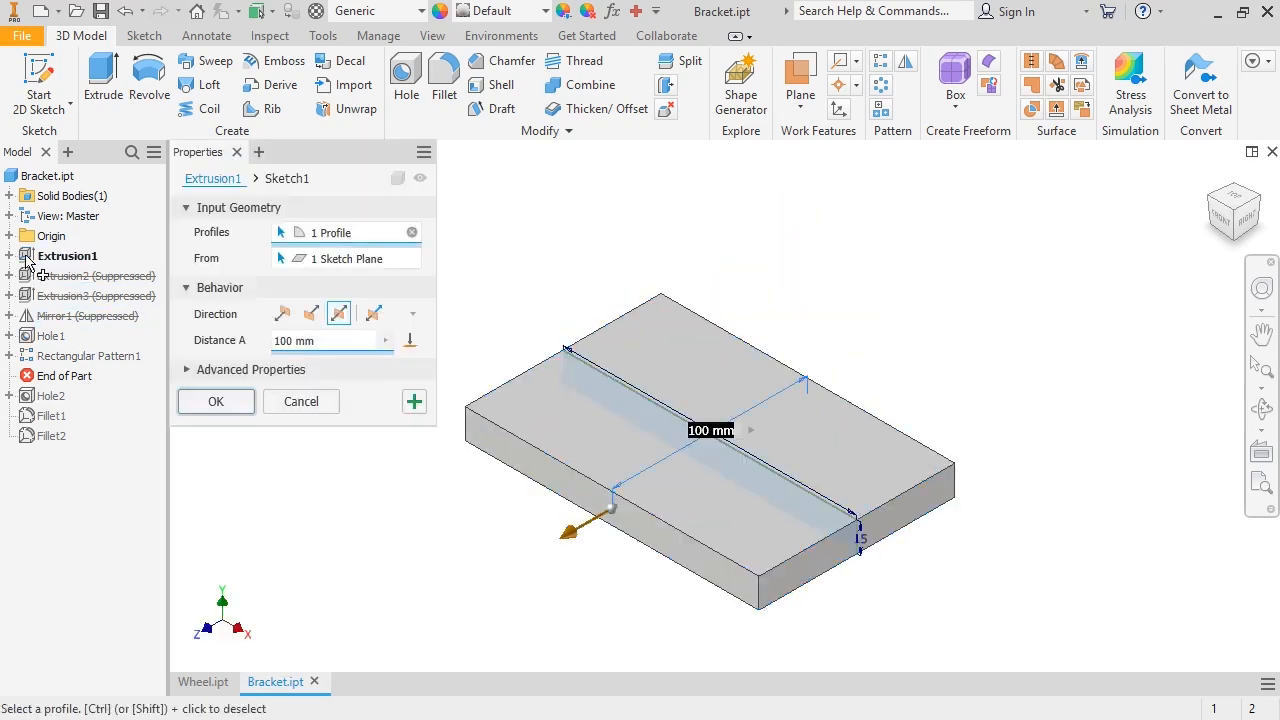
left_click(280, 341)
type("150")
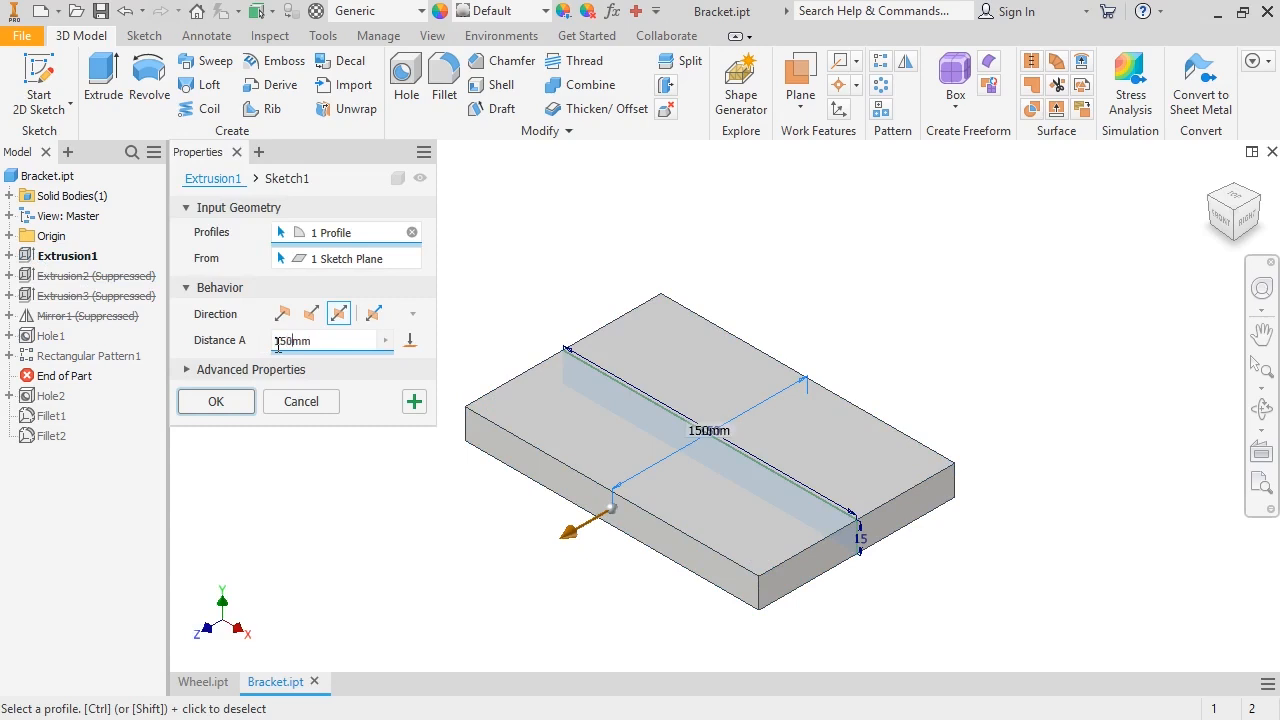
left_click(232, 406)
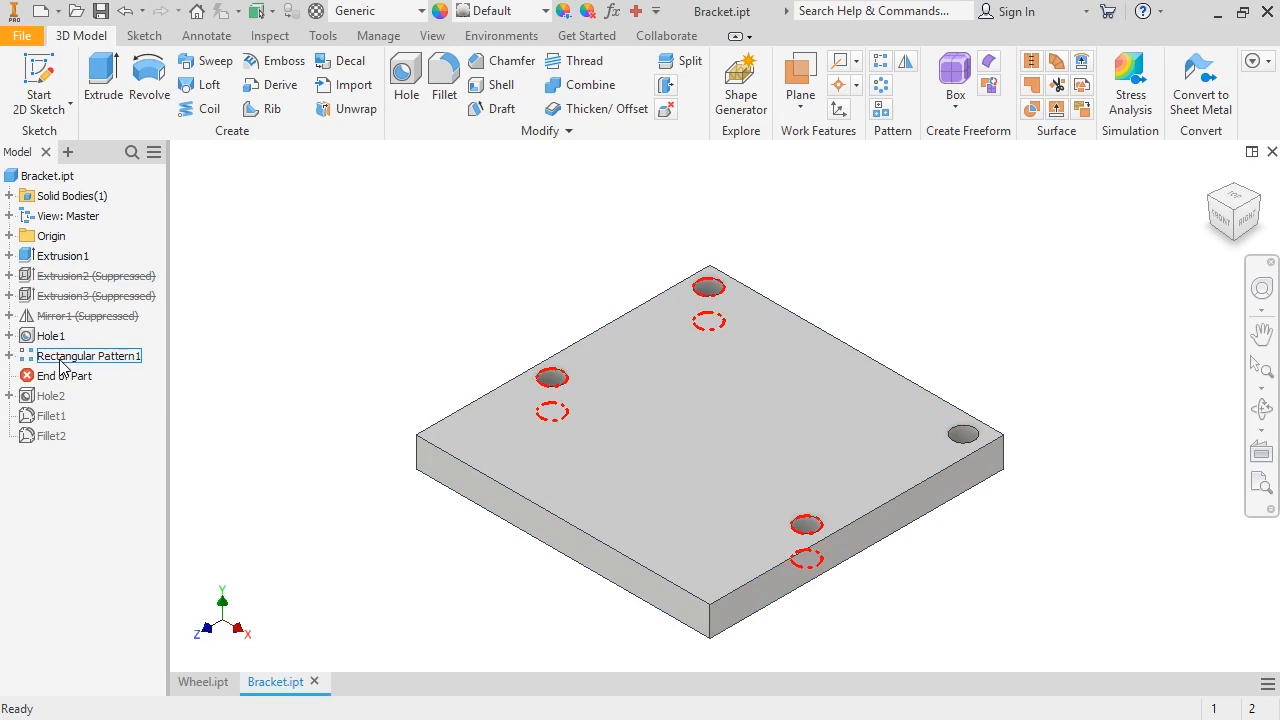
Unsuppress Extrusion2, Extrusion3 and Mirror1 of the bracket together.
left_click(75, 276)
left_click(72, 300, "ctrl")
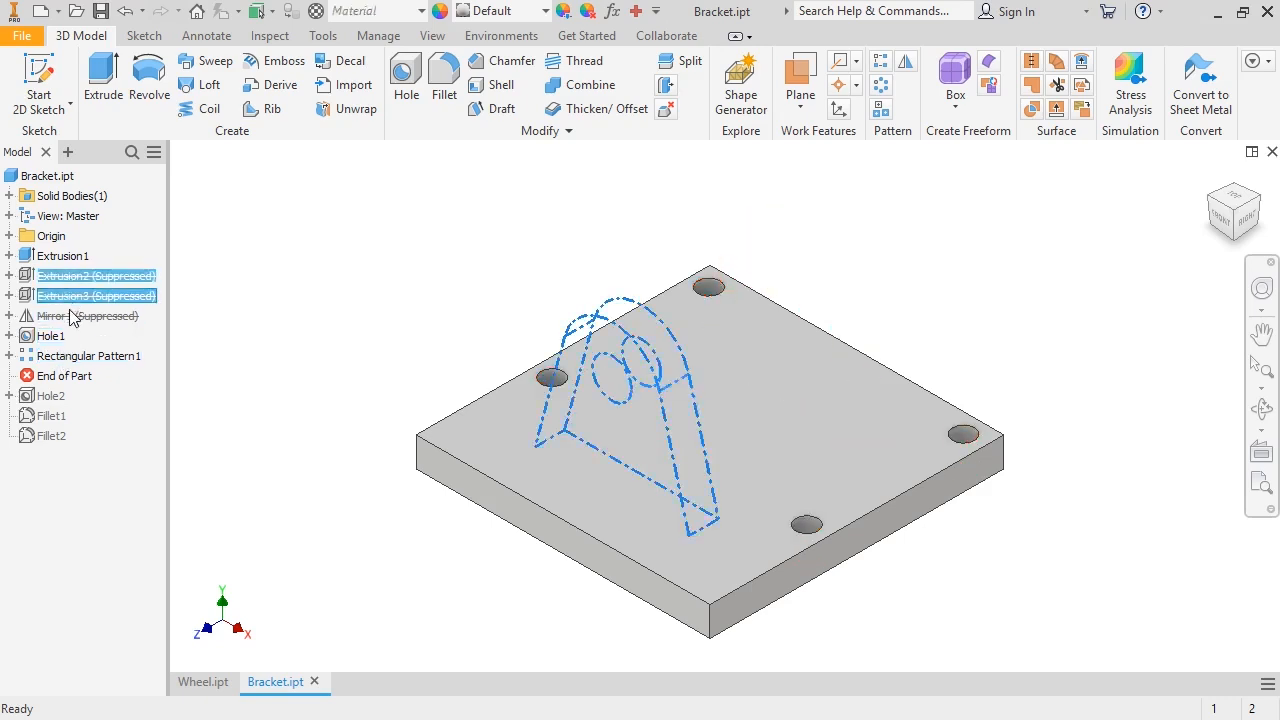
left_click(72, 316, "ctrl")
right_click(68, 314)
left_click(102, 435)
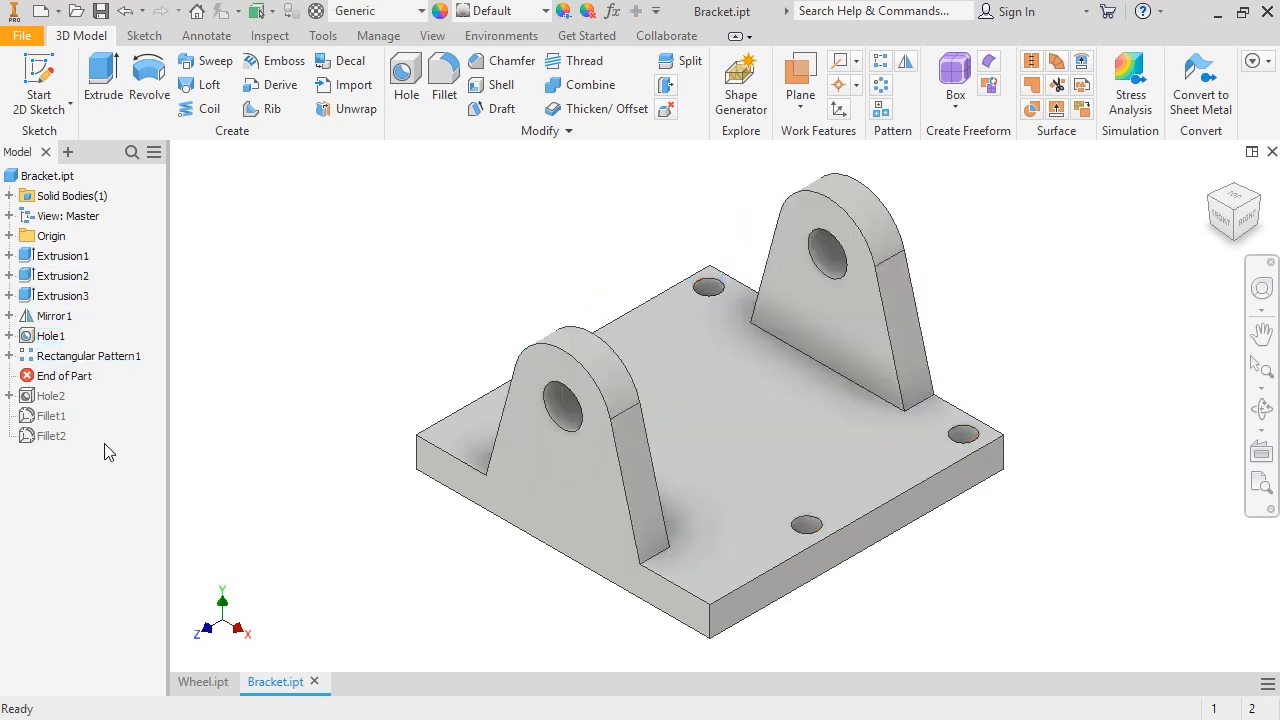
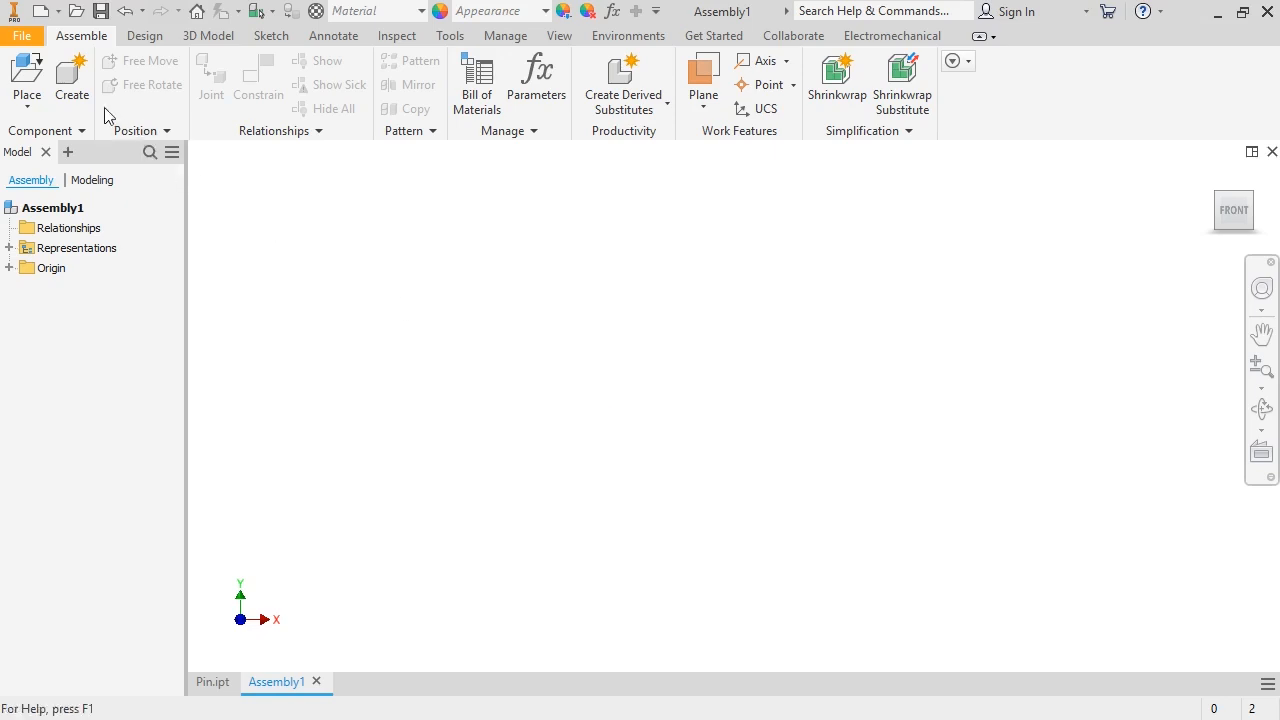
Place Bracket.ipt from the Datasets folder into Assembly1, grounded at the origin.
left_click(27, 72)
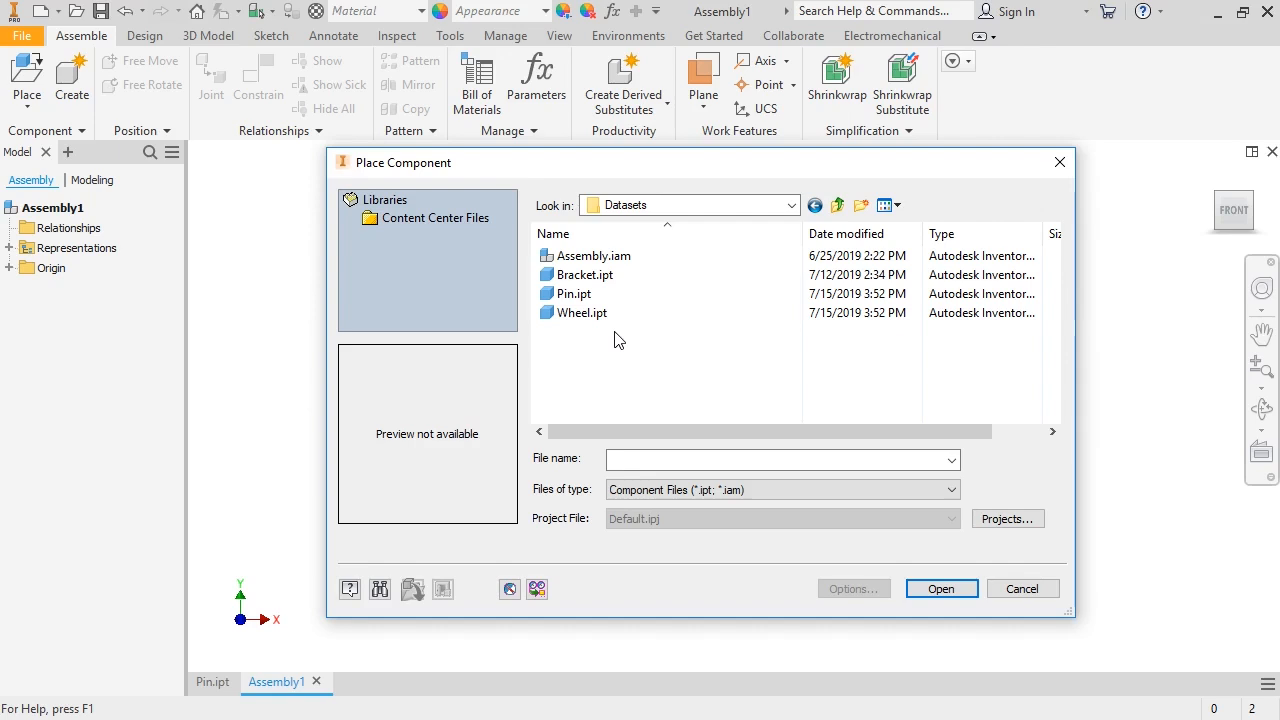
left_click(650, 489)
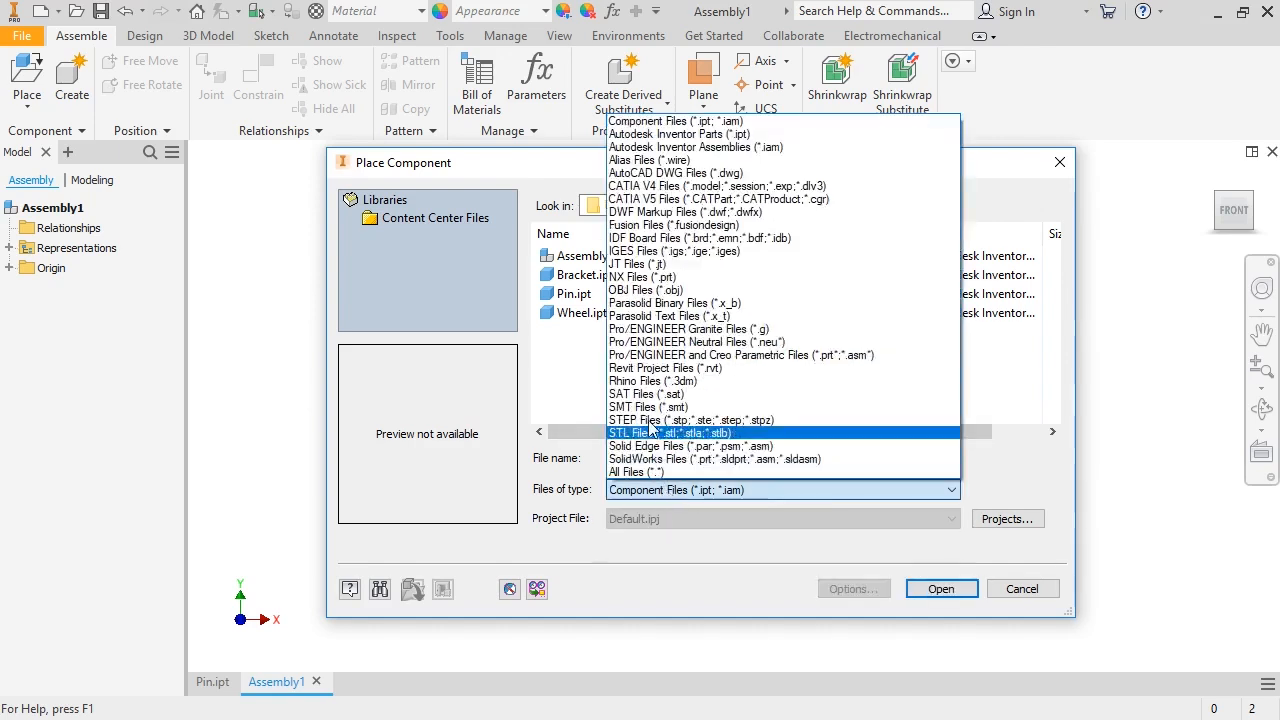
left_click(628, 121)
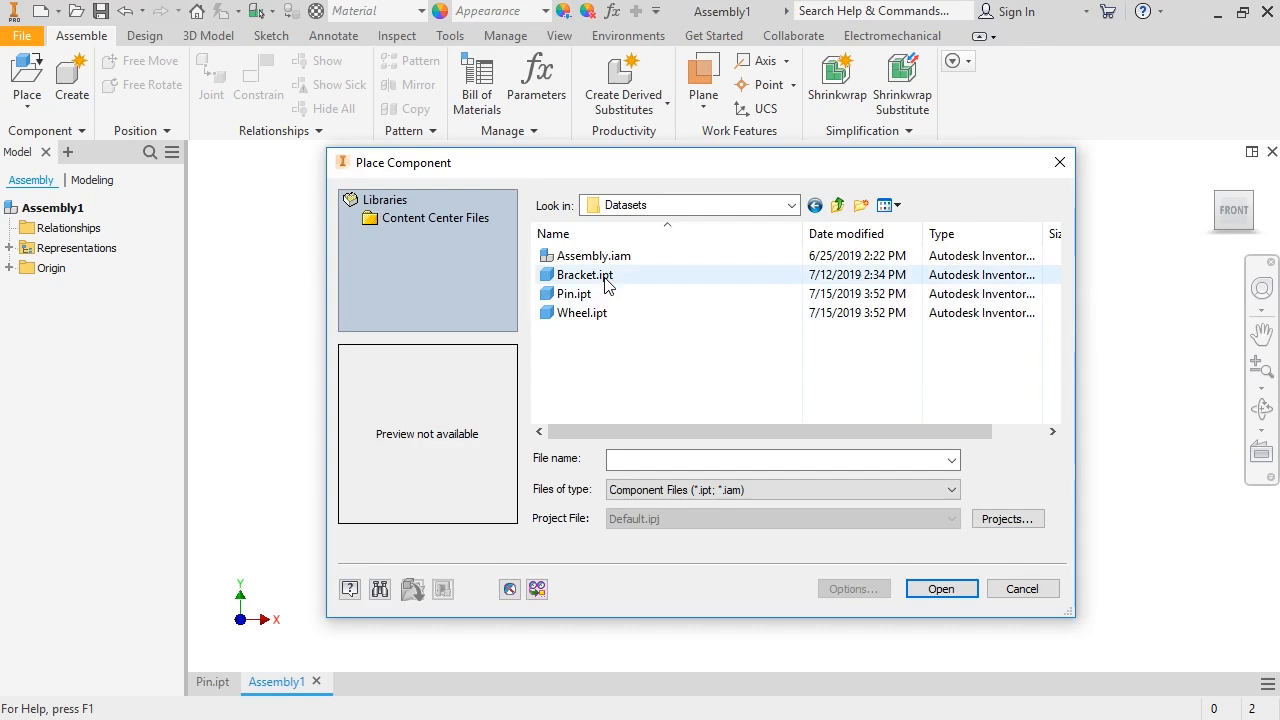
left_click(590, 275)
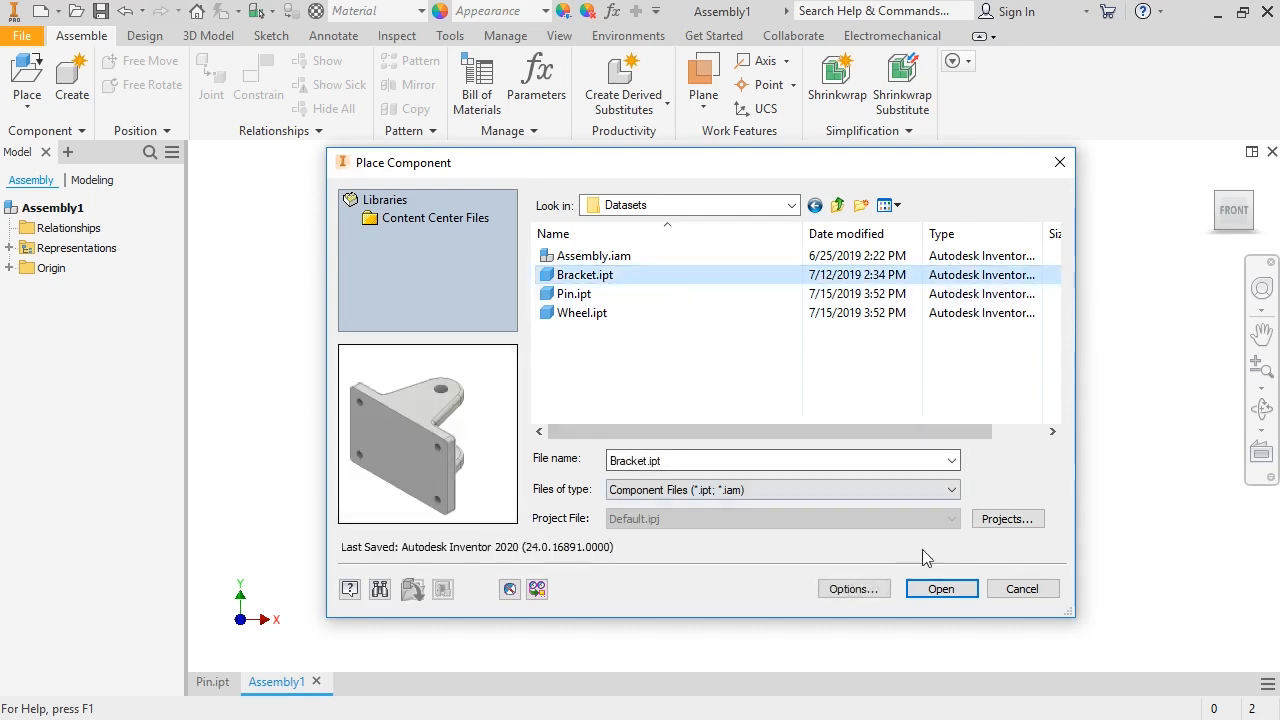
left_click(945, 588)
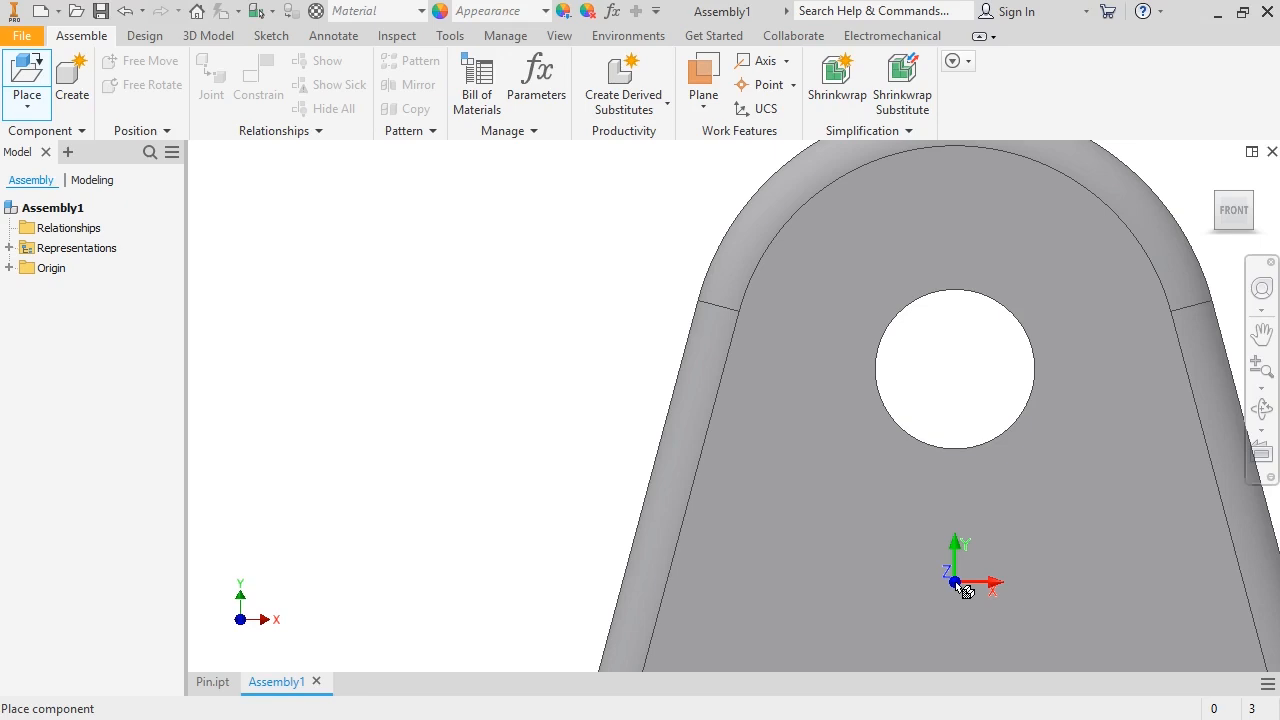
right_click(957, 587)
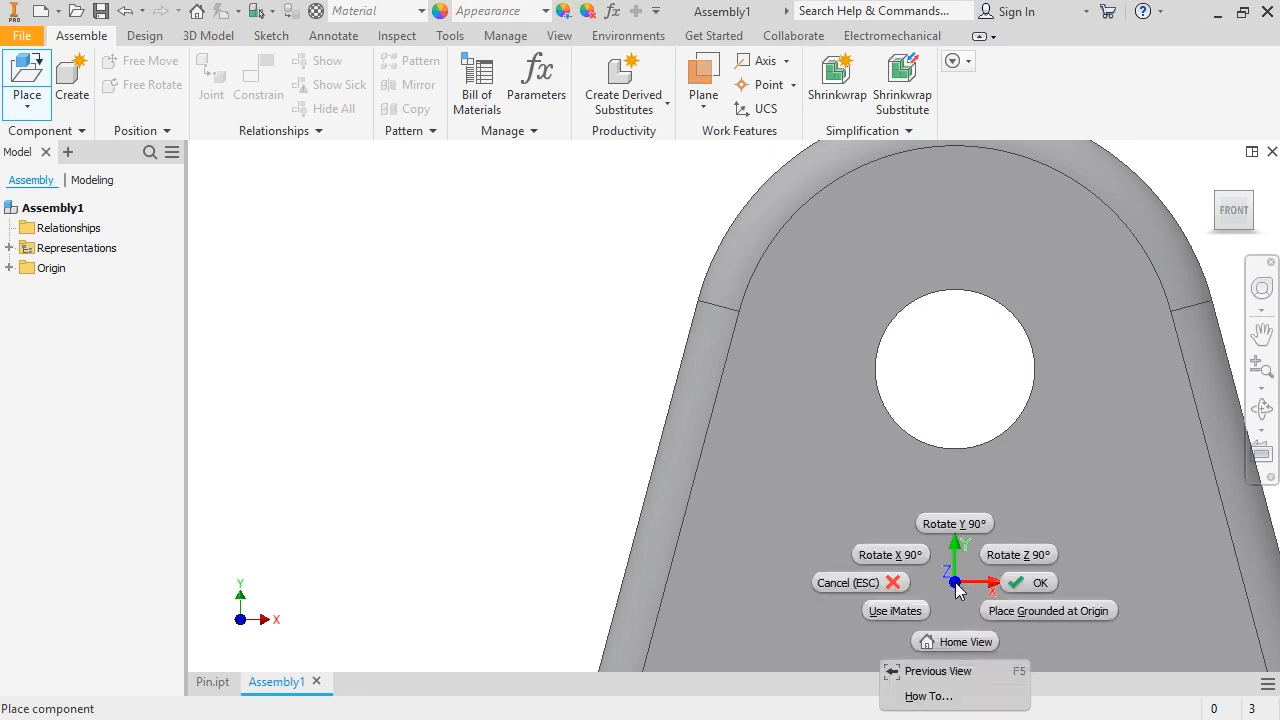
left_click(1005, 611)
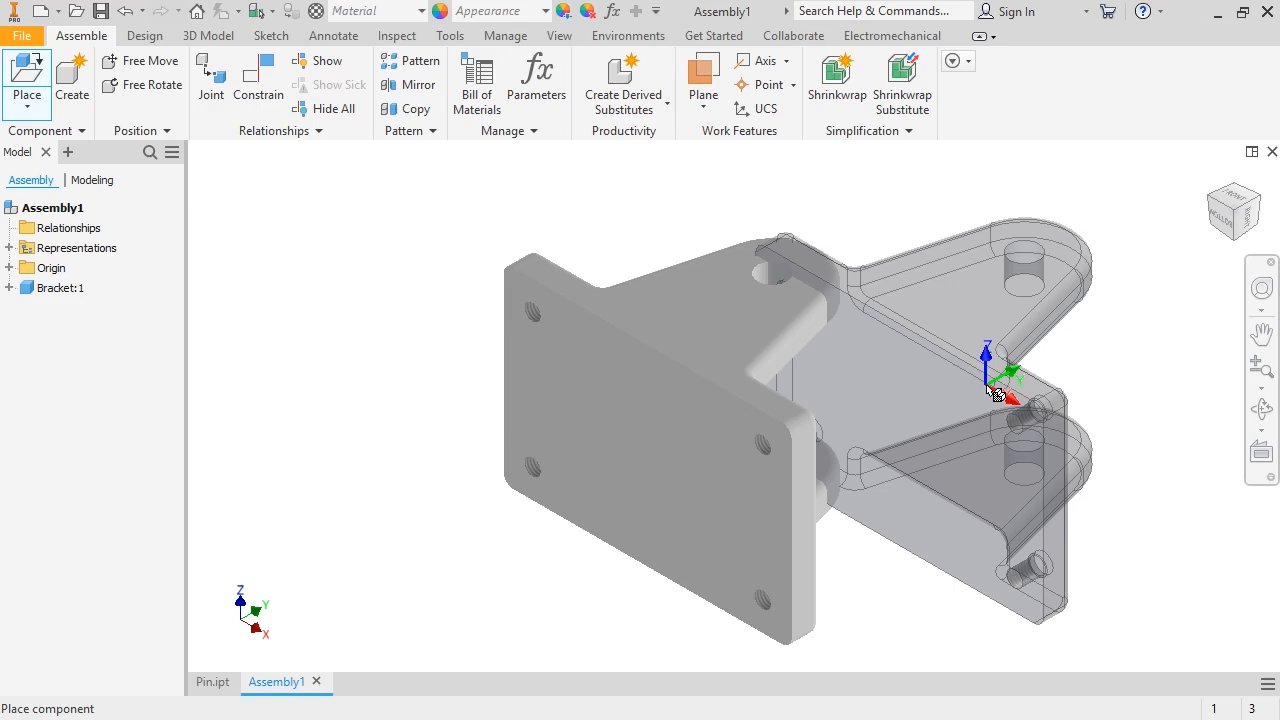
End the placement after the single bracket and orient the view isometrically with its base plate lying flat and lugs pointing up.
key("Escape")
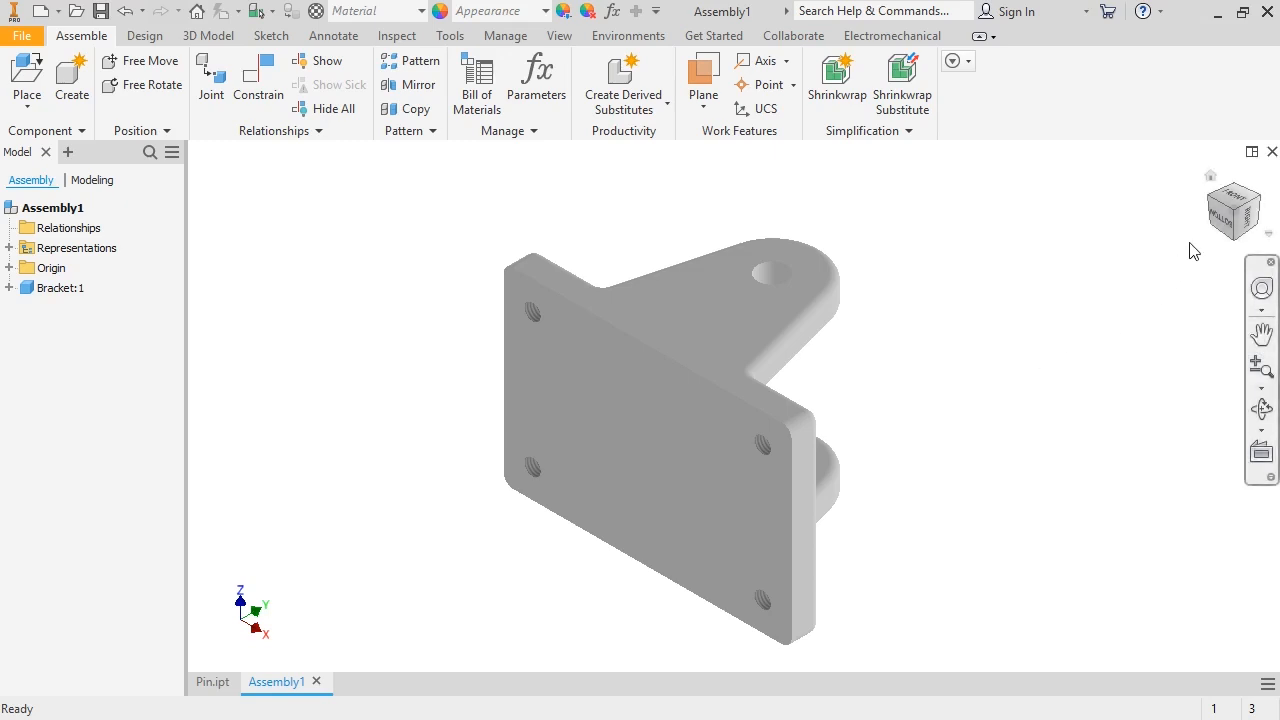
left_click(1222, 218)
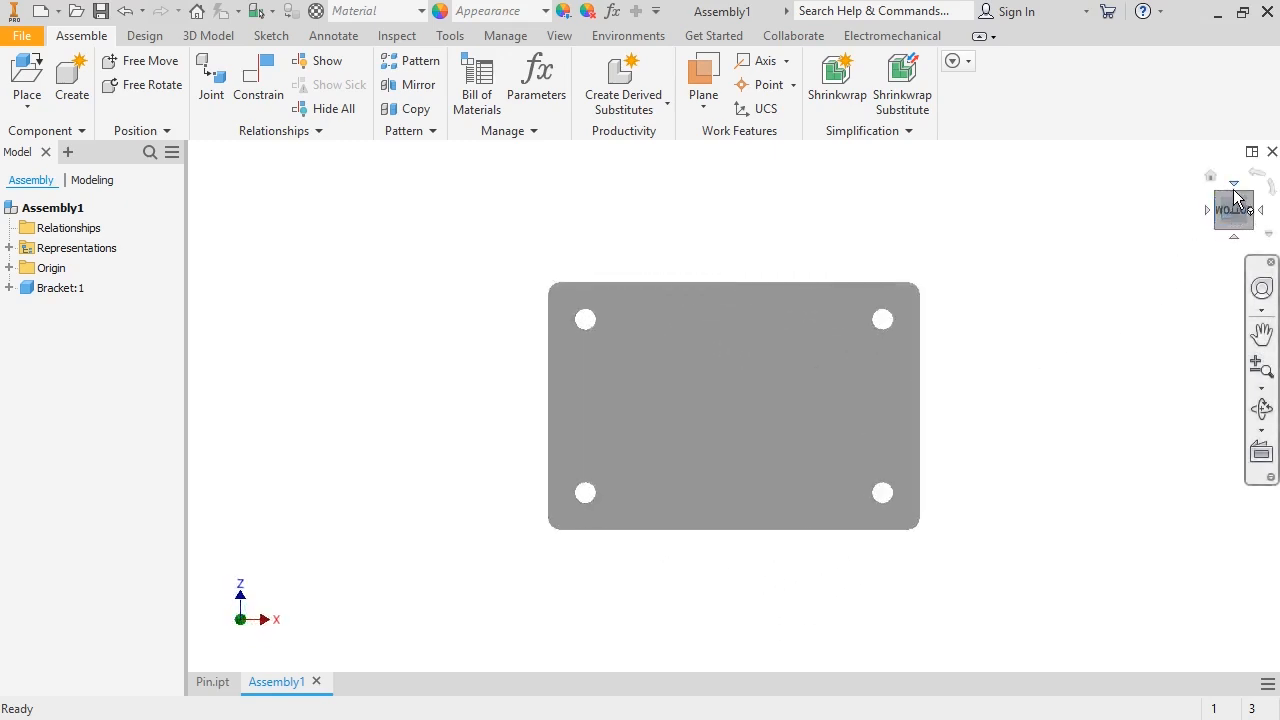
left_click(1234, 188)
left_click(1252, 190)
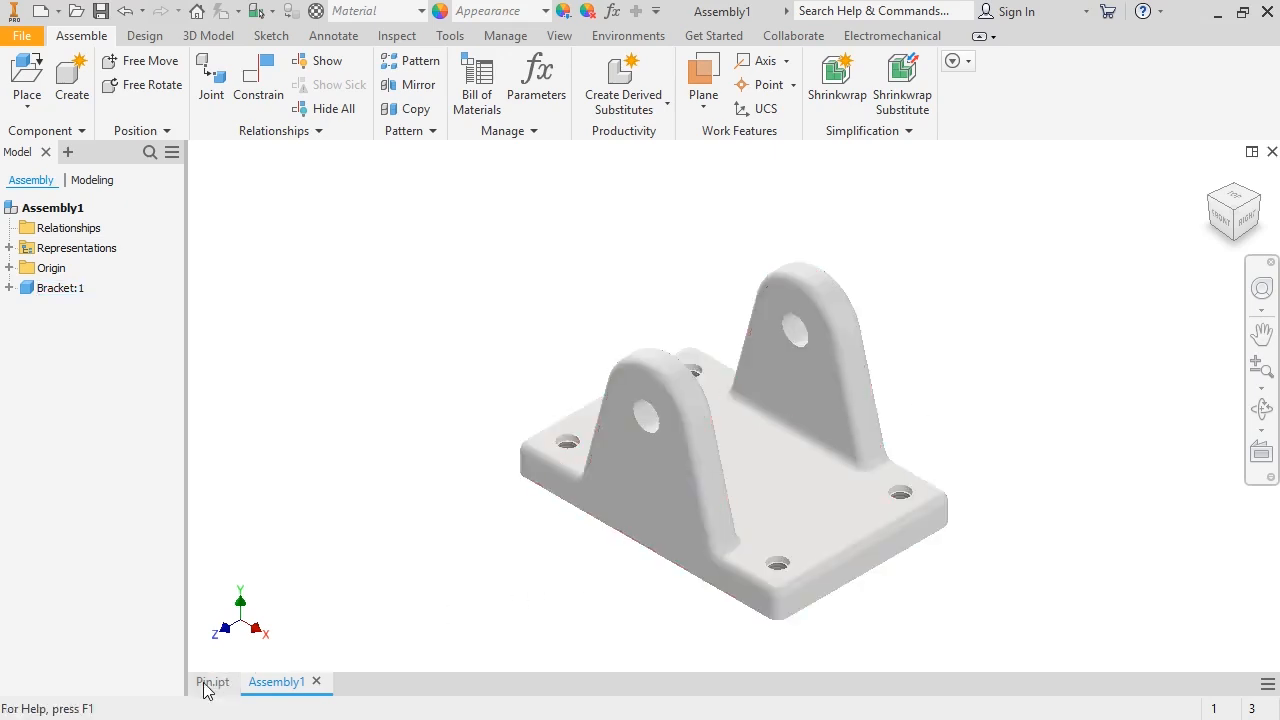
Tile the open Pin.ipt and Assembly1 documents vertically and make Pin.ipt the active document.
left_click(1267, 684)
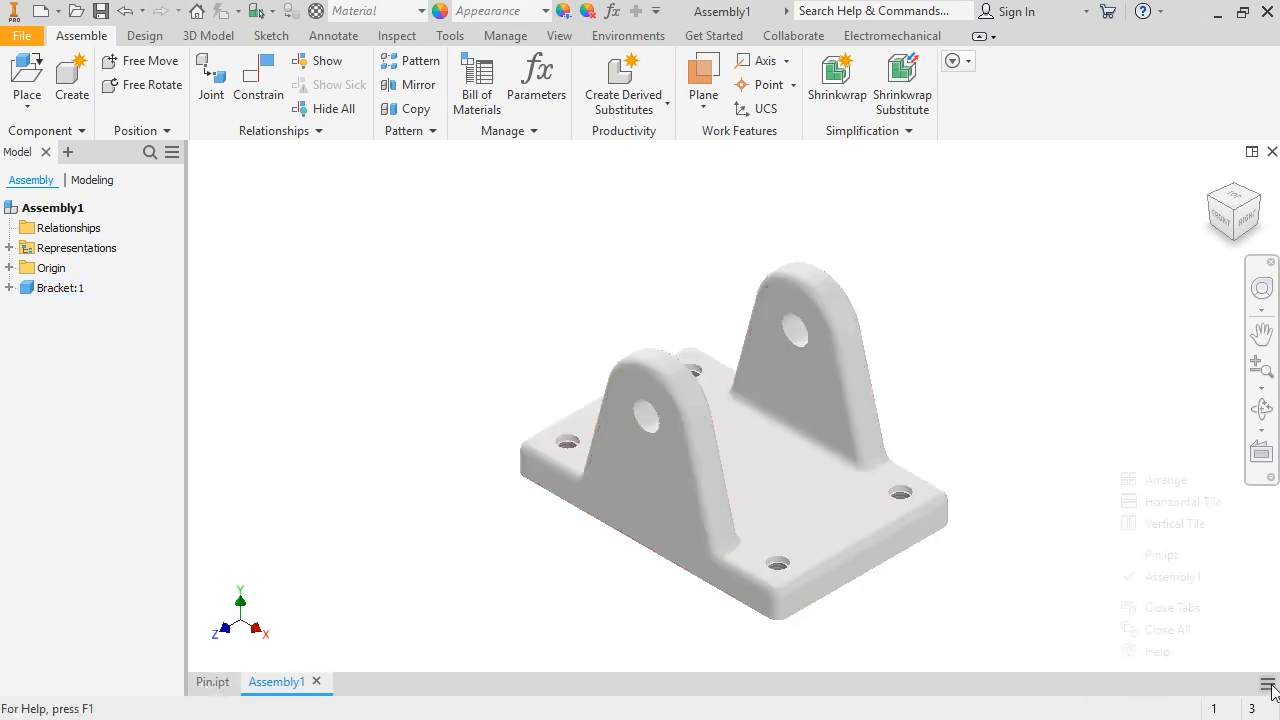
left_click(1168, 524)
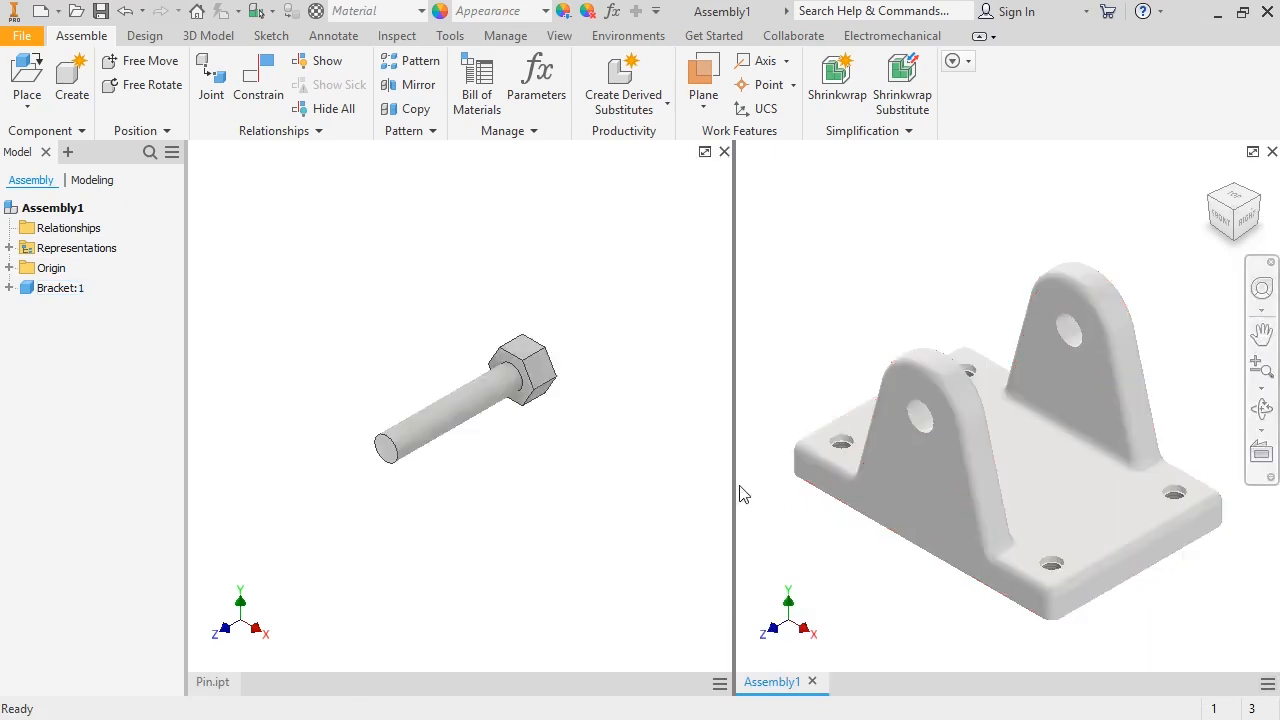
left_click(625, 480)
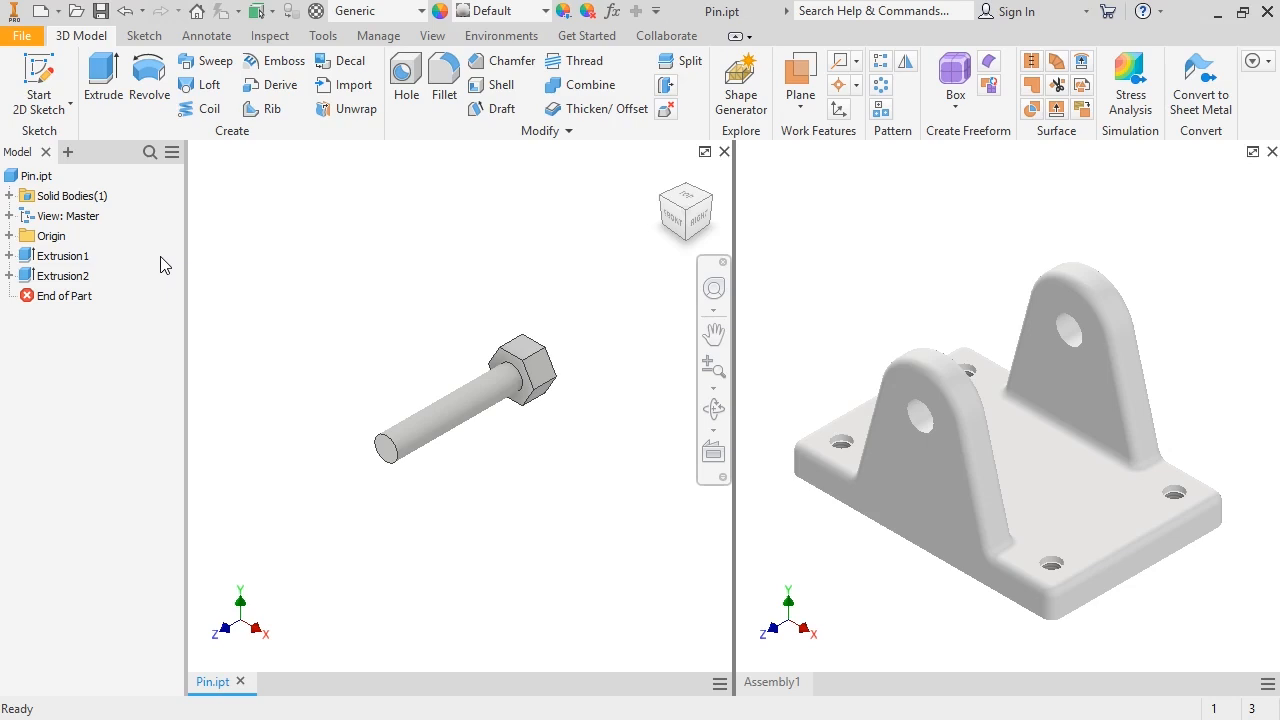
Place the pin into Assembly1 directly from its open part document and restore the assembly to a full-size window.
left_click(38, 177)
left_click_drag(38, 177, 869, 296)
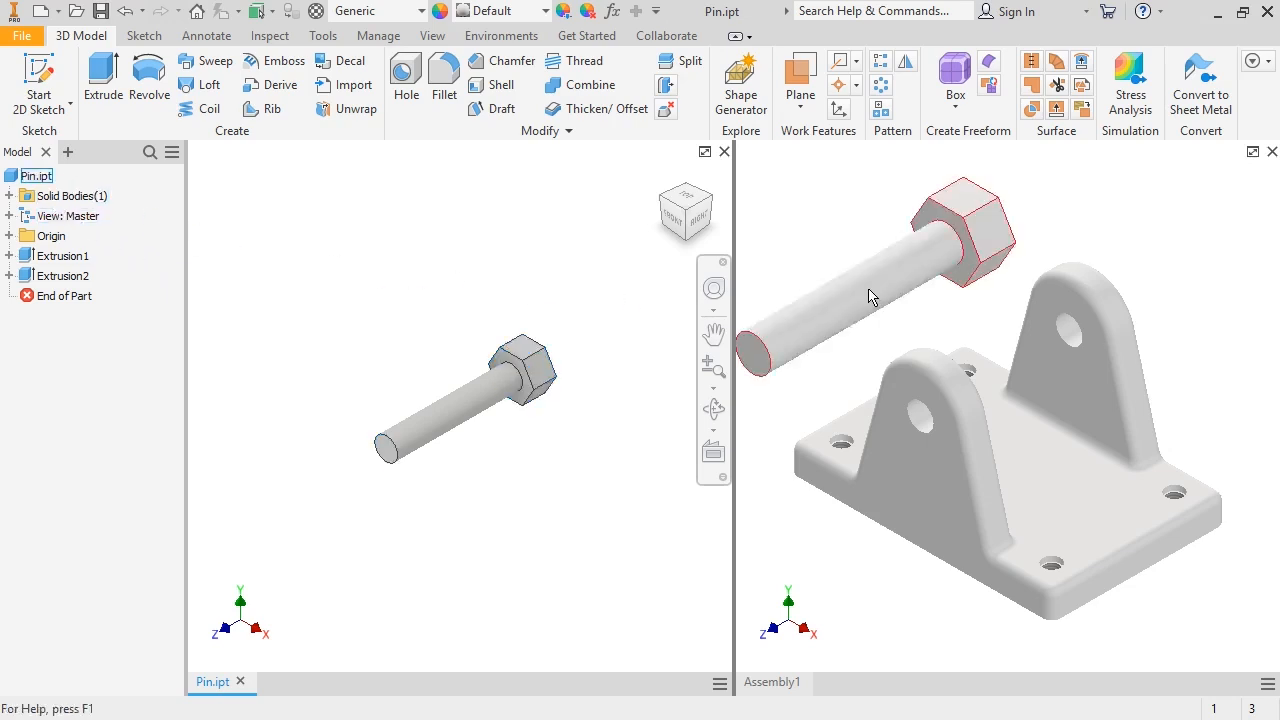
left_click(885, 332)
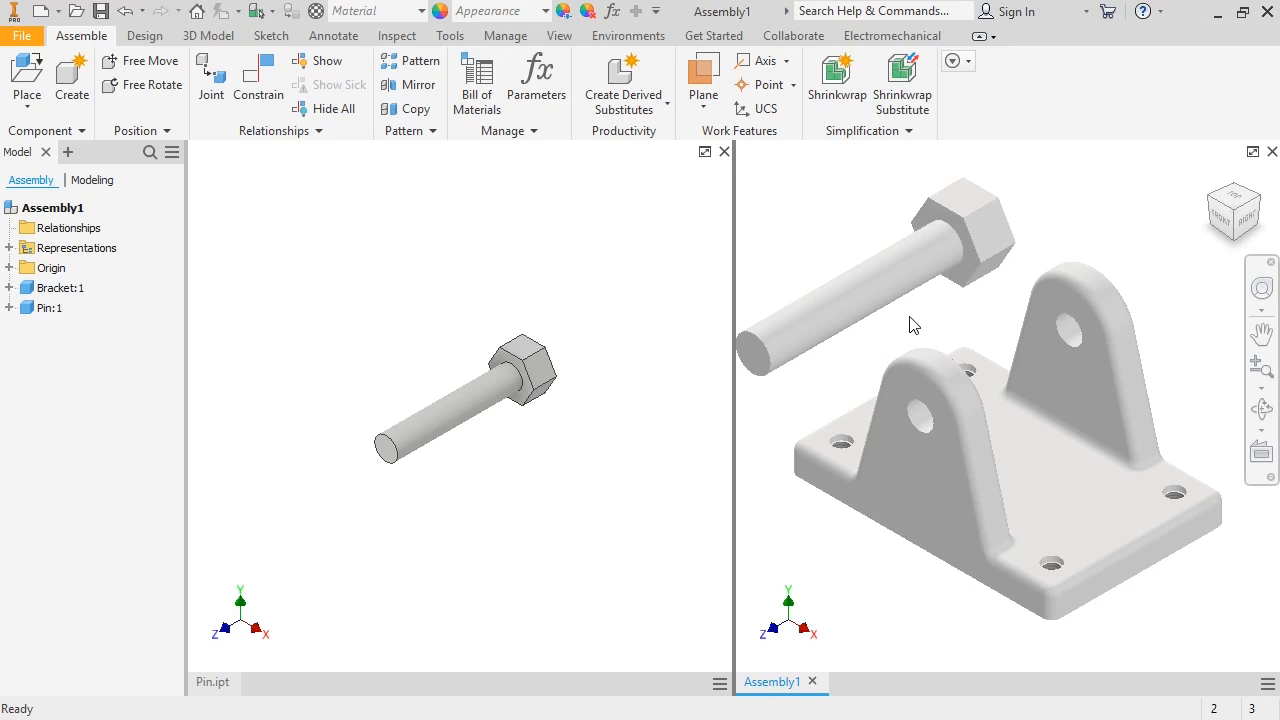
left_click(1248, 155)
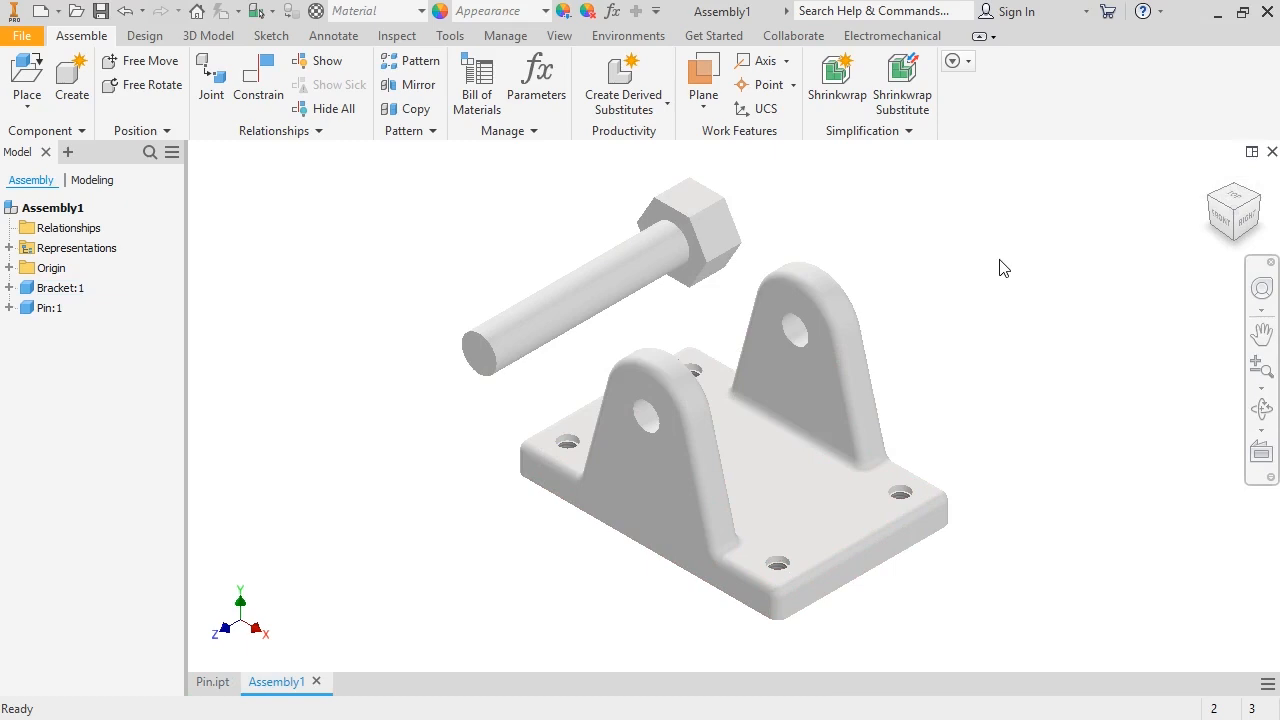
Switch to File Explorer and place Wheel.ipt from the Datasets folder into Assembly1, beside the bracket.
key("alt+Tab")
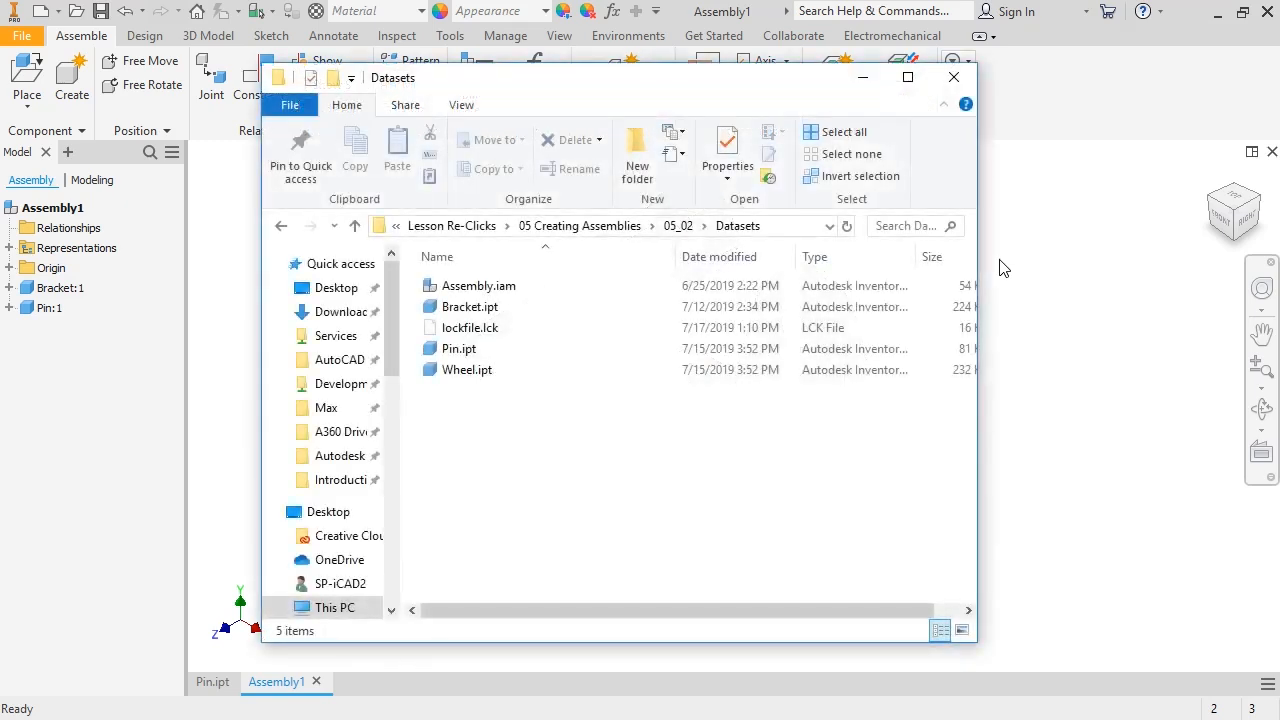
left_click(483, 374)
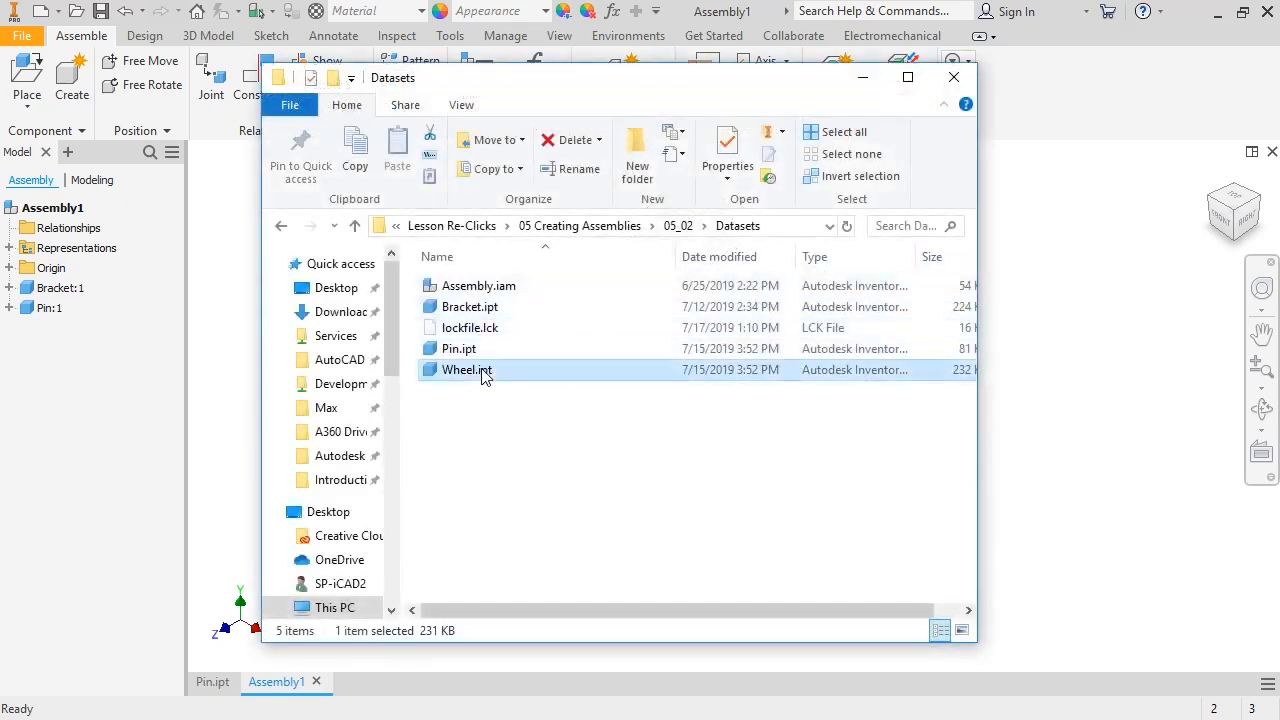
left_click_drag(483, 374, 1105, 356)
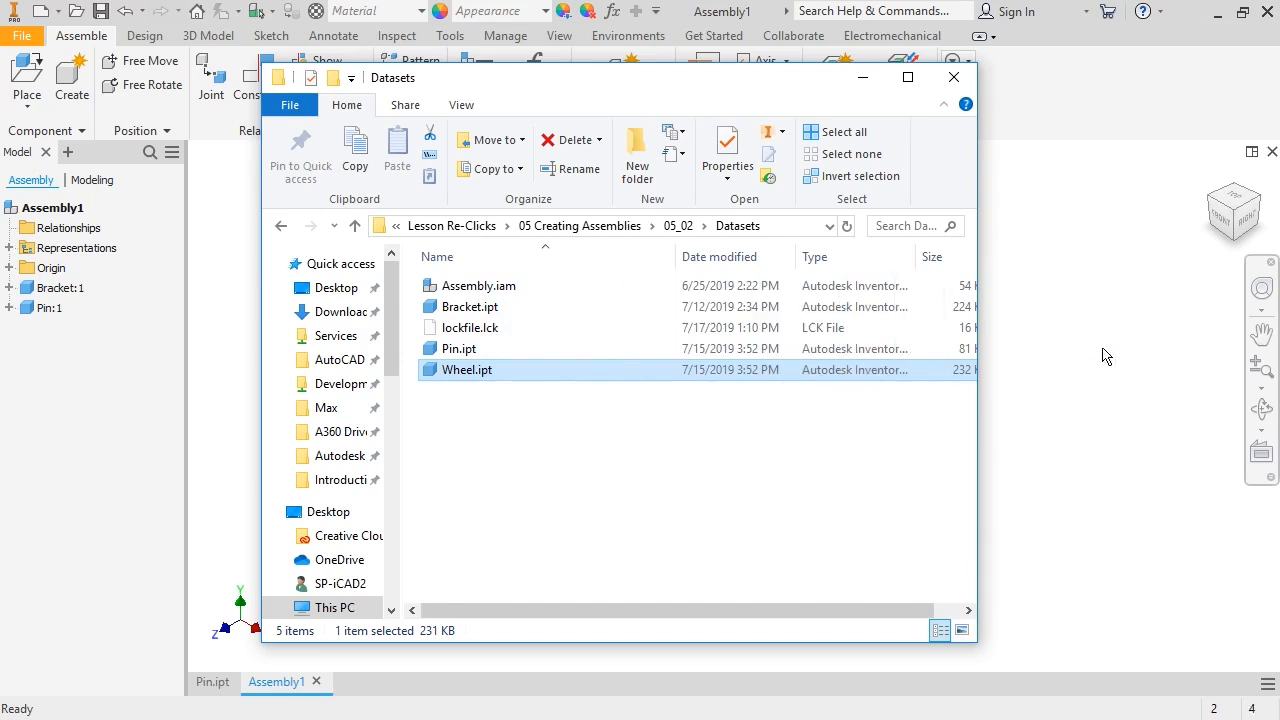
left_click(1032, 470)
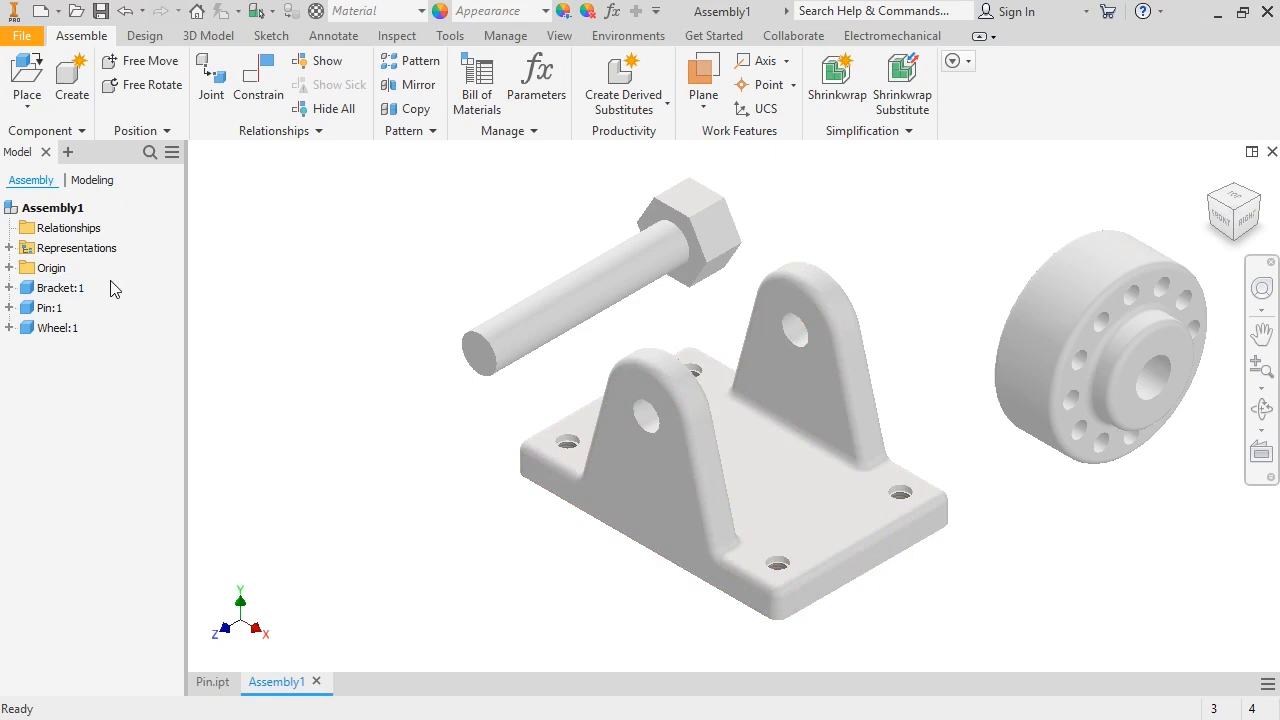
Add a second instance of the bracket beside the first and delete that copy from the assembly.
left_click(78, 288)
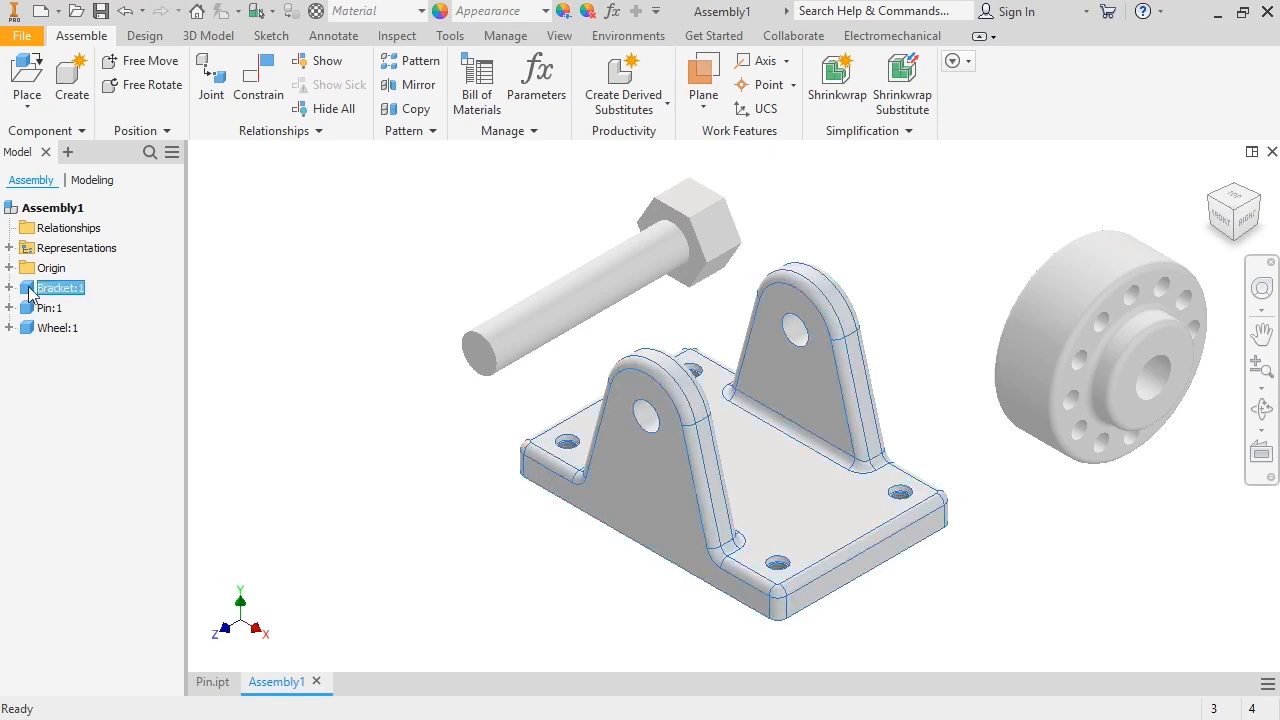
key("ctrl+v")
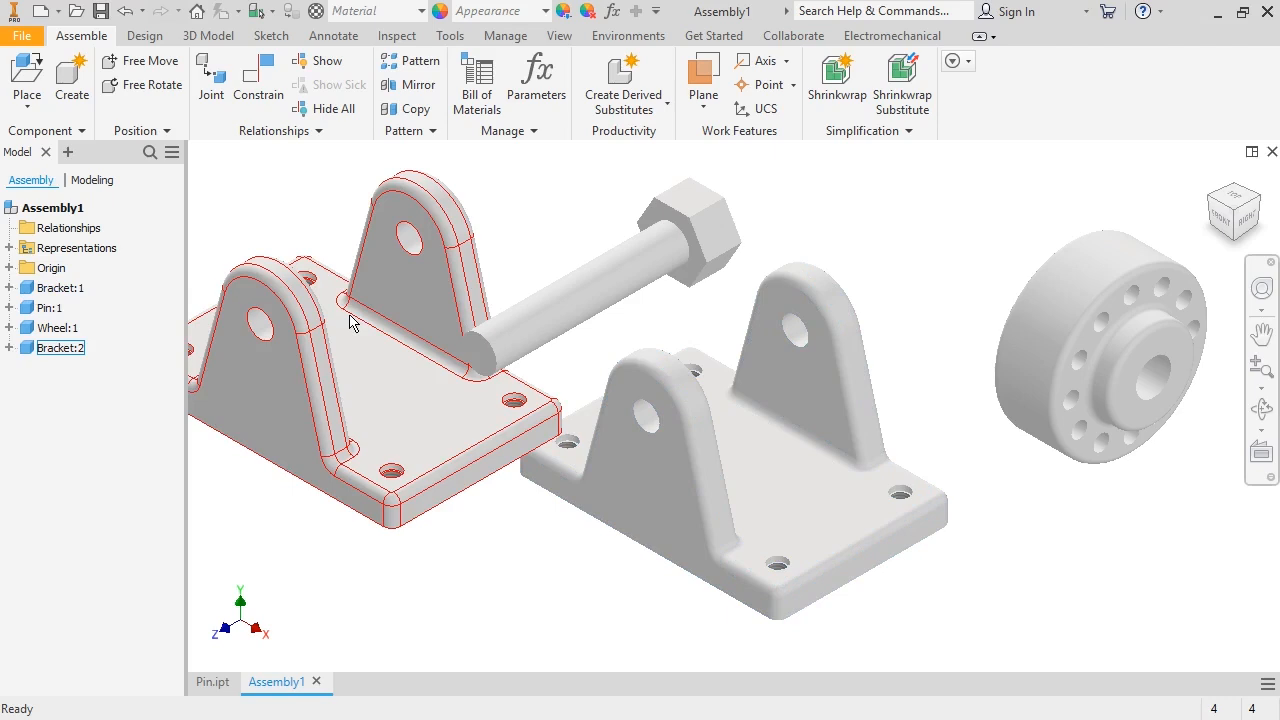
left_click(350, 320)
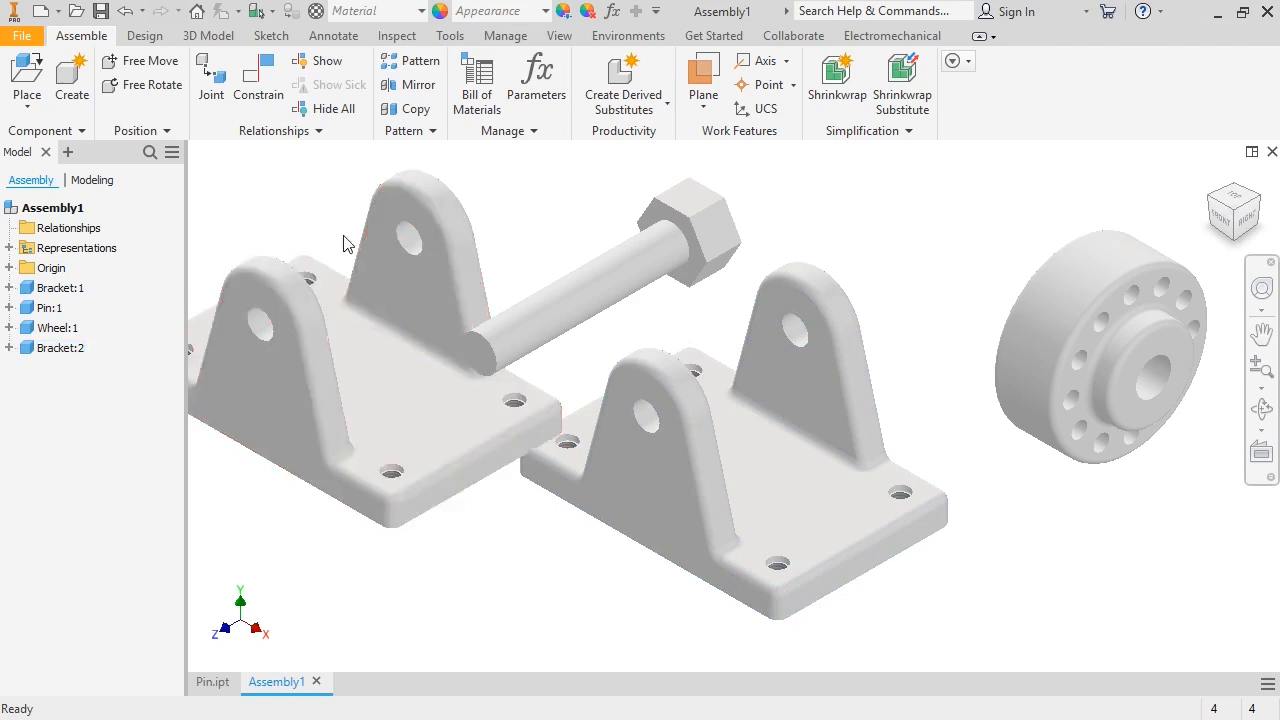
left_click(62, 349)
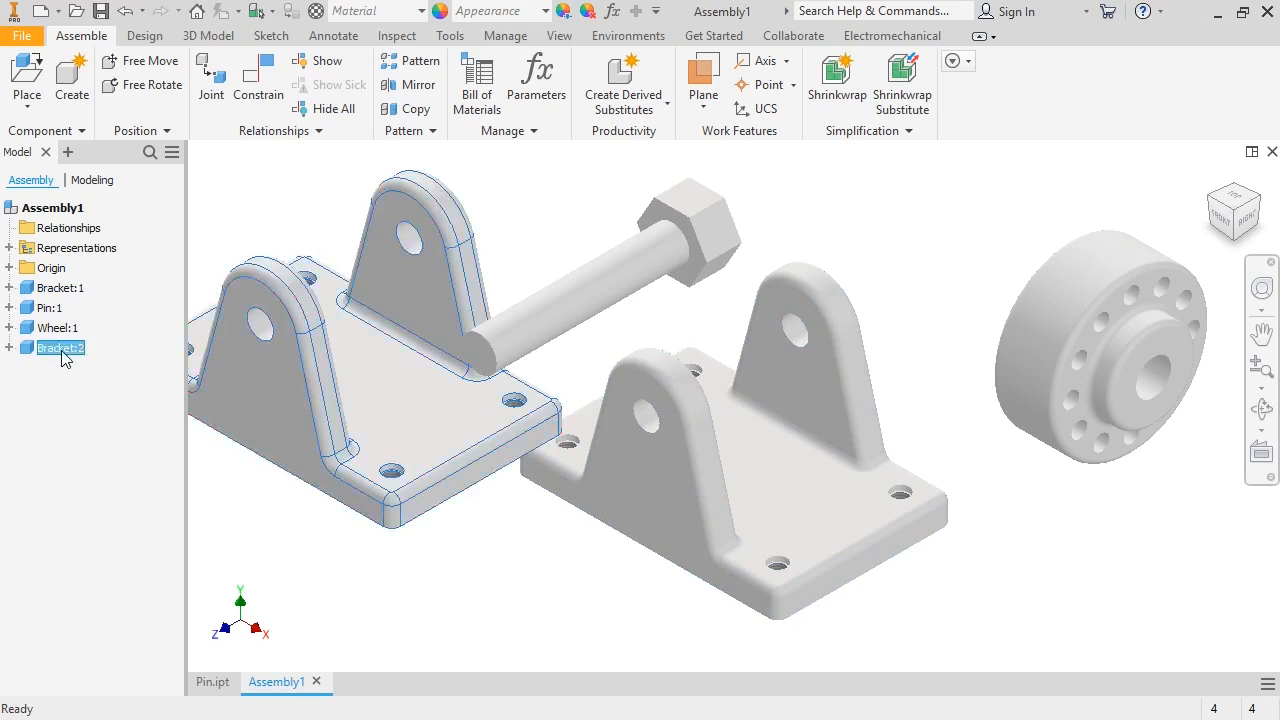
key("Delete")
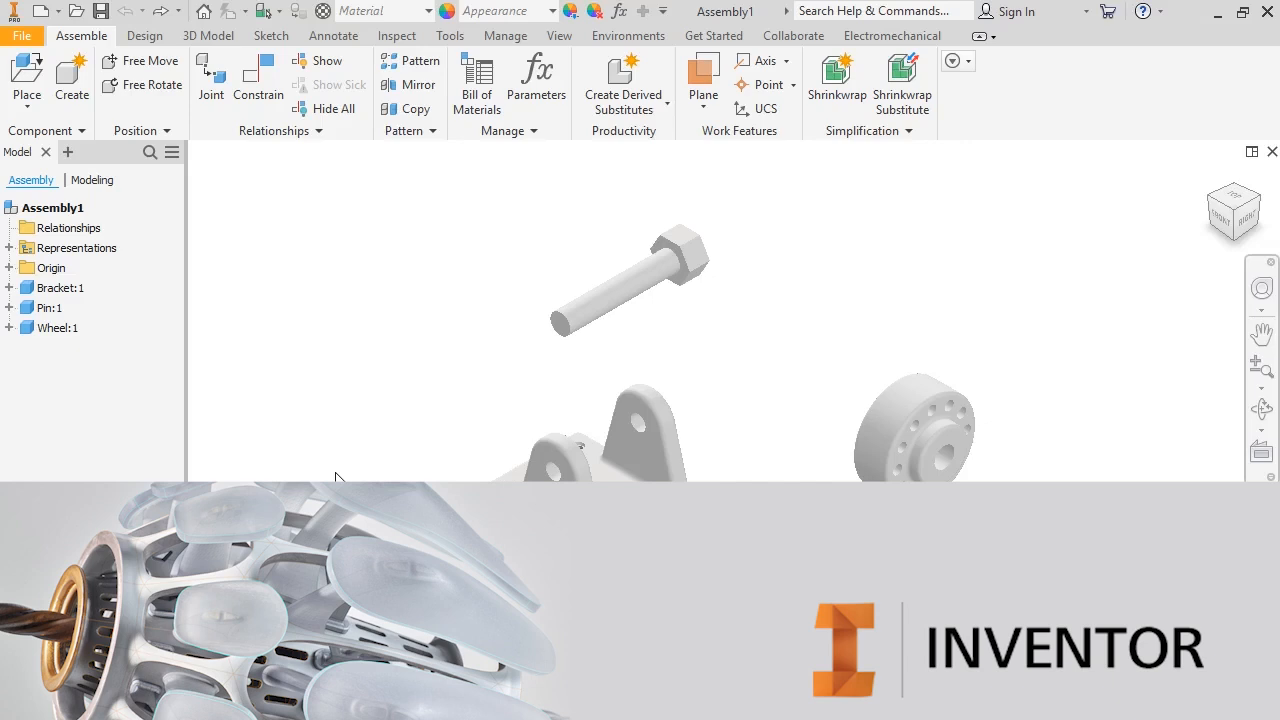
Move the pin into the bracket's lug holes and the wheel between the lugs, free-rotating the wheel to roughly line up with the pin.
left_click_drag(591, 323, 571, 471, "alt")
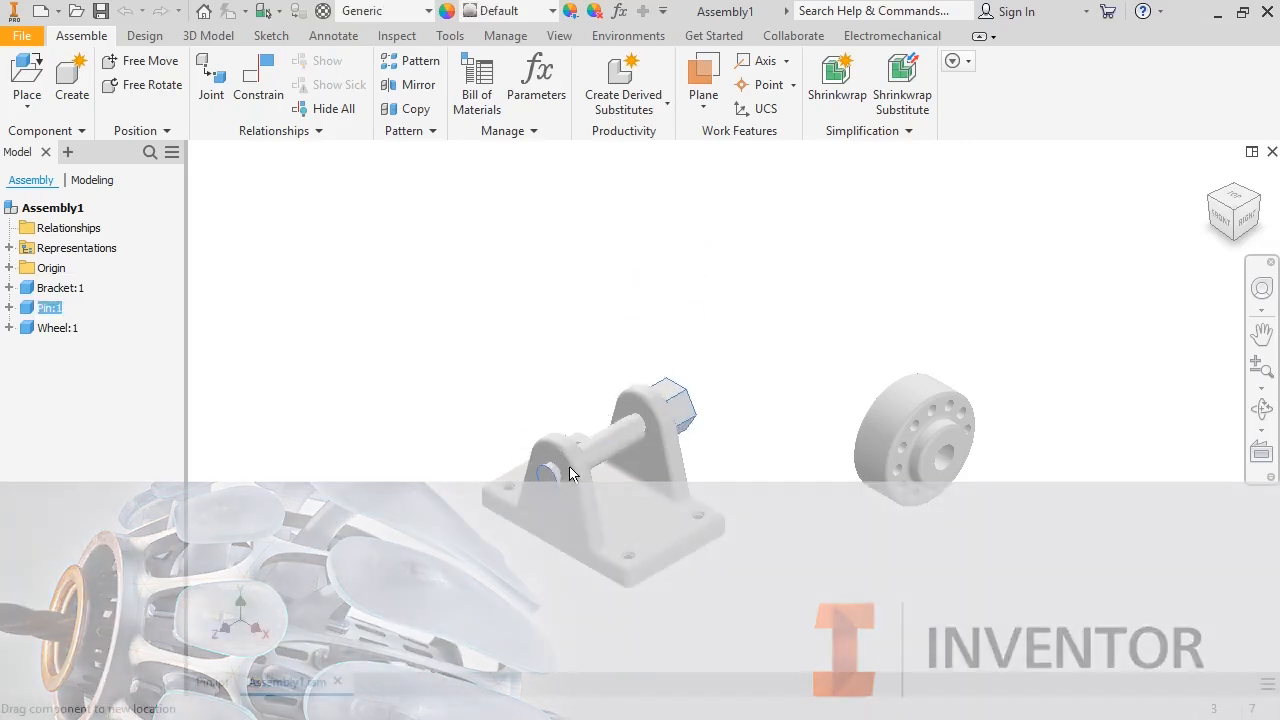
left_click_drag(920, 449, 600, 441)
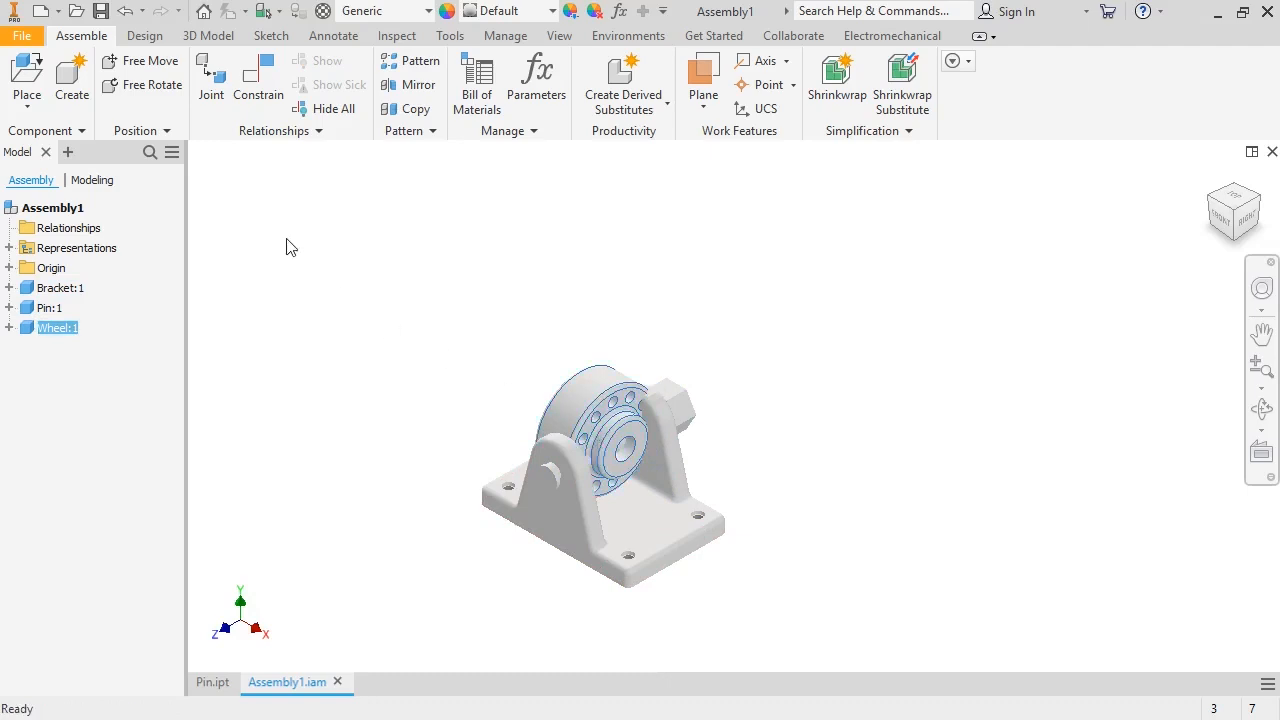
left_click(150, 86)
left_click_drag(729, 429, 630, 444)
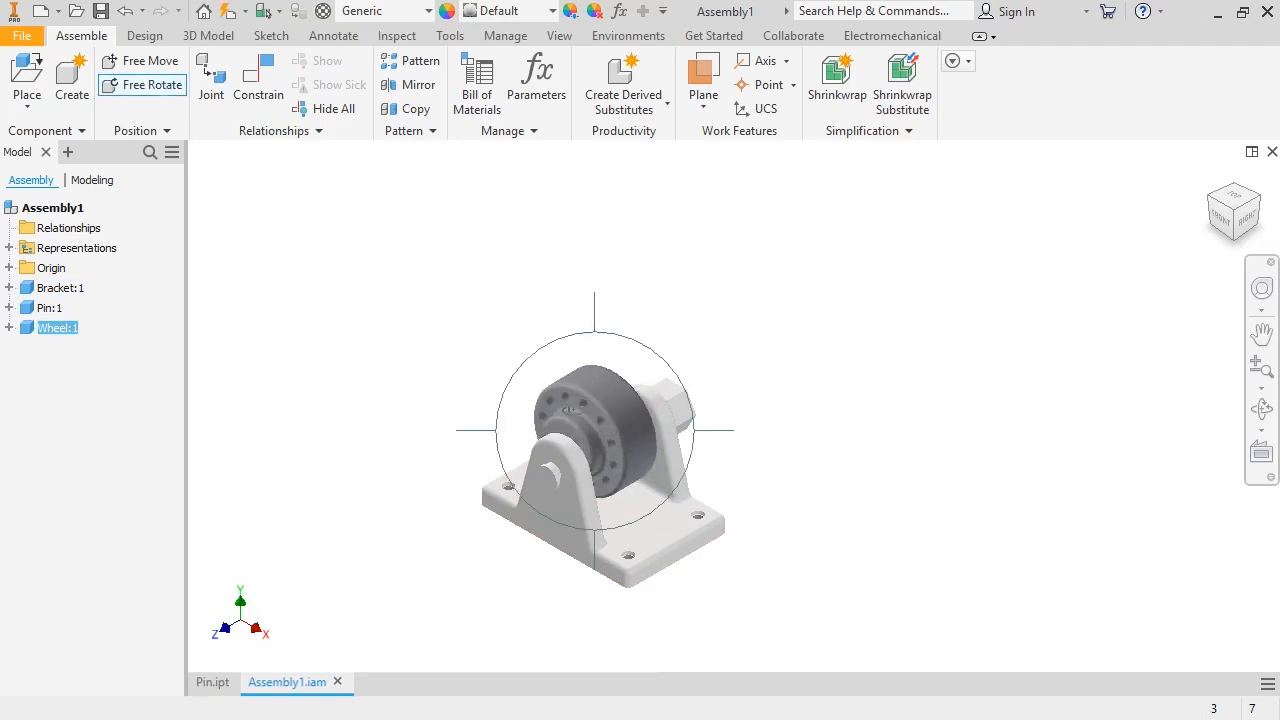
left_click(168, 89)
mouse_move(736, 438)
left_mouse_down()
mouse_move(711, 437)
mouse_move(745, 430)
left_mouse_up()
key("Escape")
left_click_drag(621, 434, 619, 442)
left_click(632, 318)
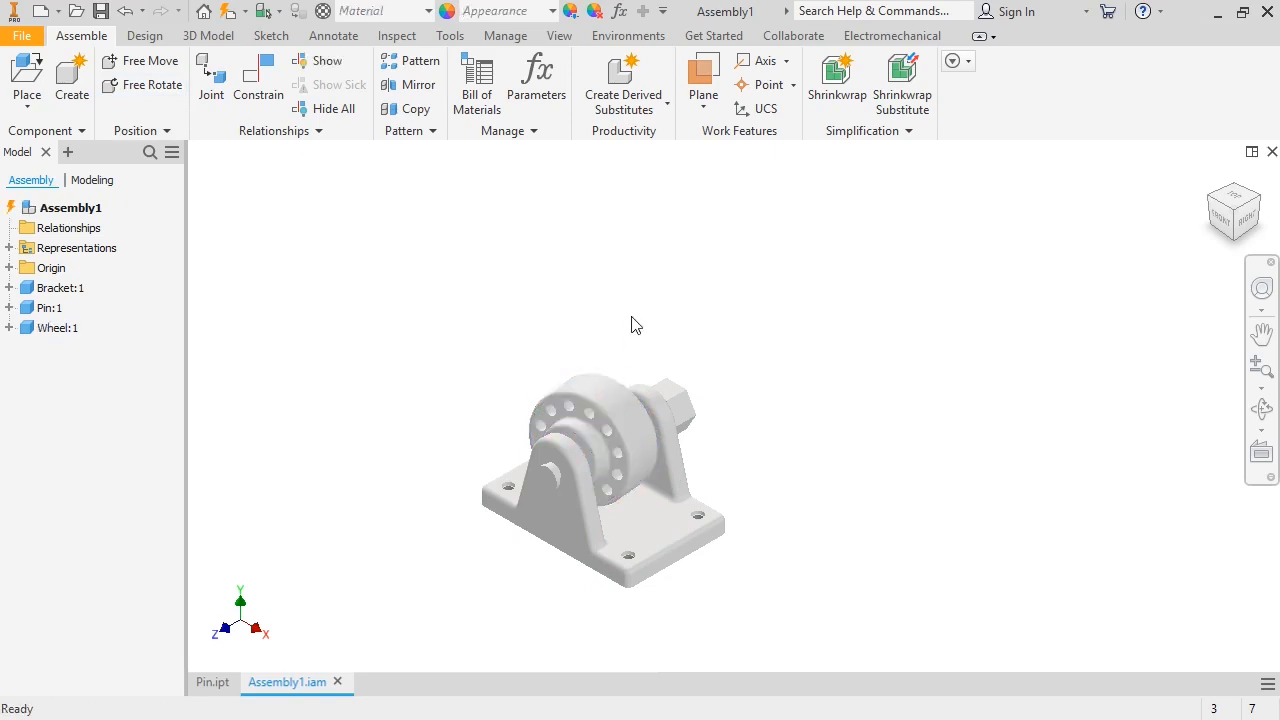
Check the rough fit from the right side, pull the wheel and pin clear of the bracket, and return to an isometric view.
left_click(1236, 224)
left_click(1247, 226)
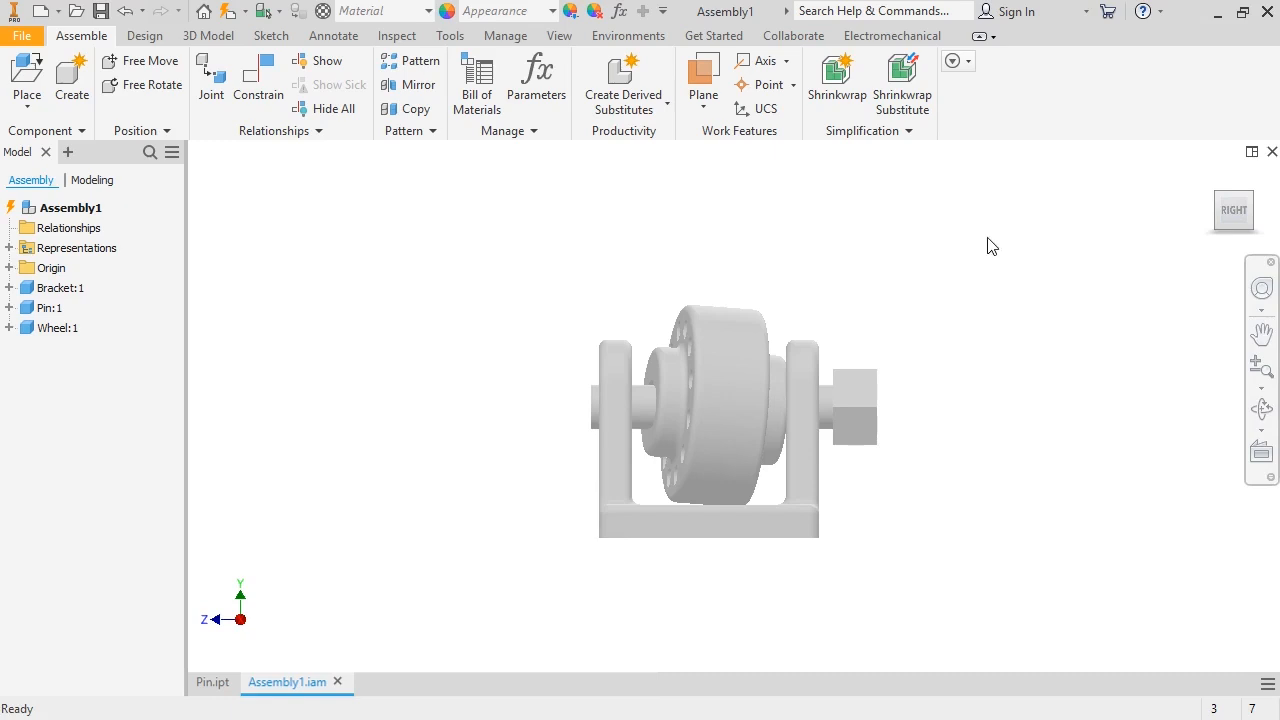
left_click_drag(734, 400, 972, 286)
left_click_drag(852, 423, 641, 288)
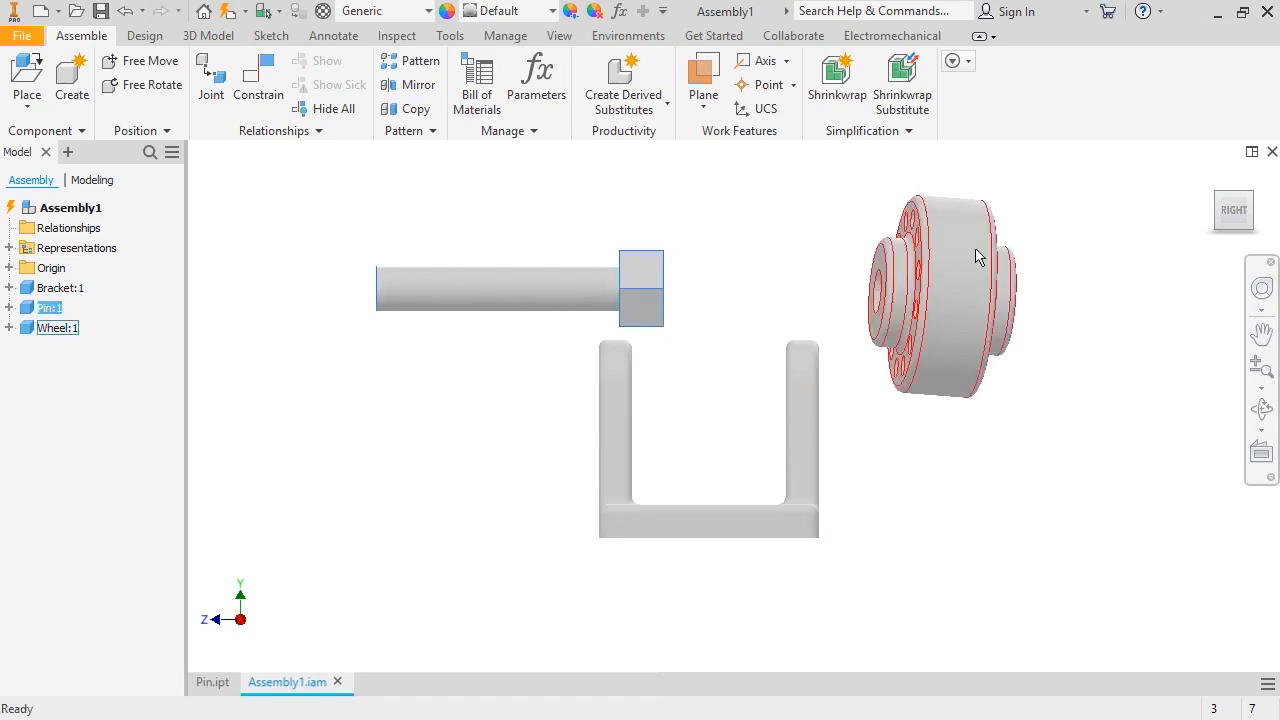
left_click(1210, 195)
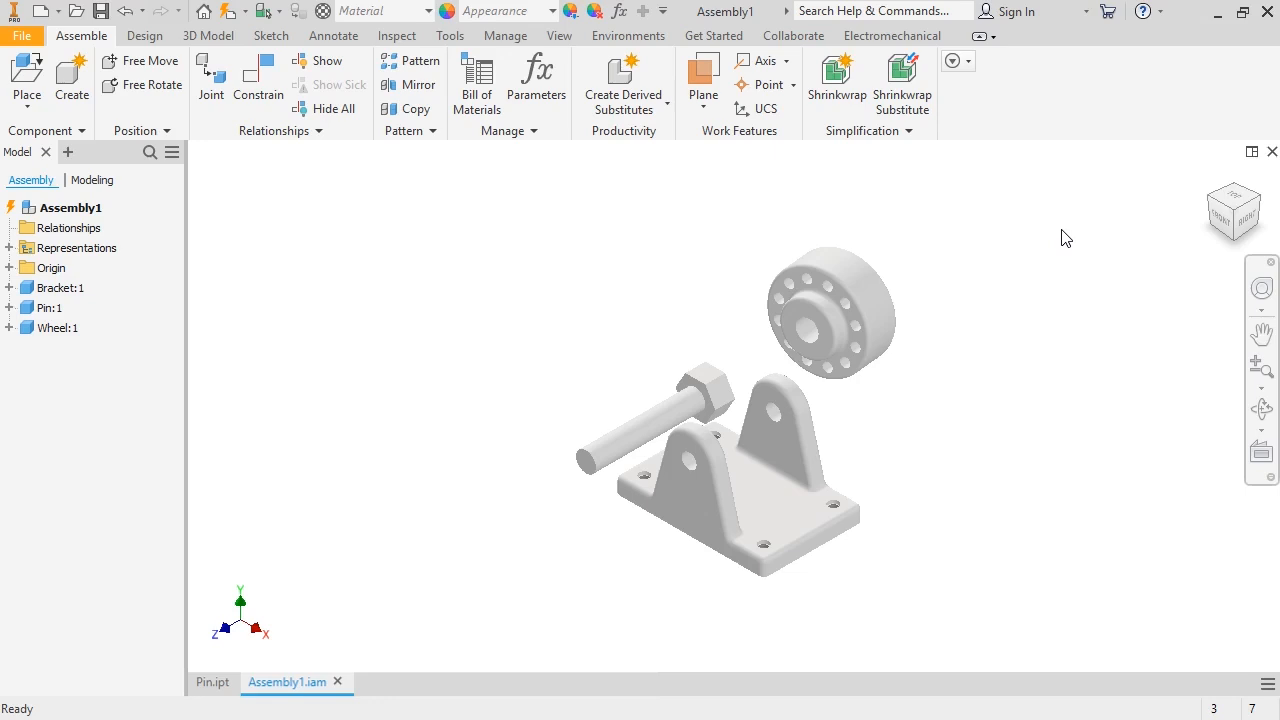
Ground the bracket in Assembly1 so it is fixed in place.
left_click(782, 488)
middle_click_drag(782, 488, 768, 258)
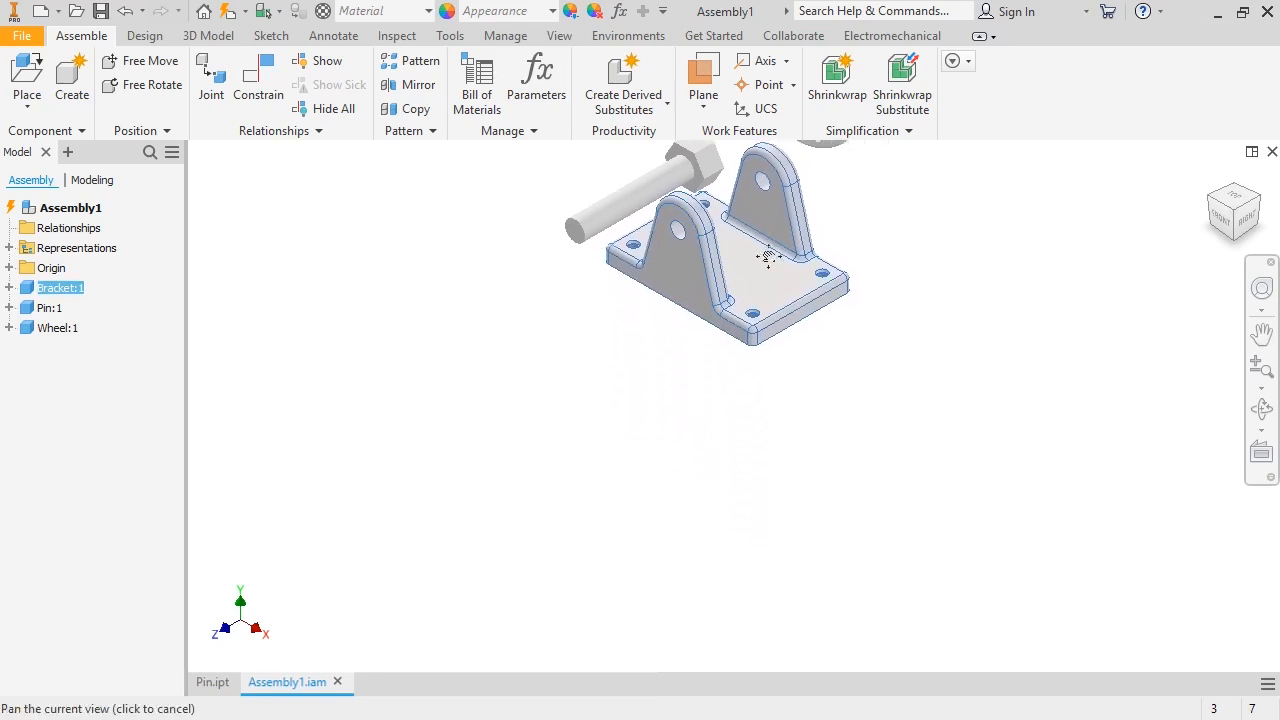
right_click(768, 258)
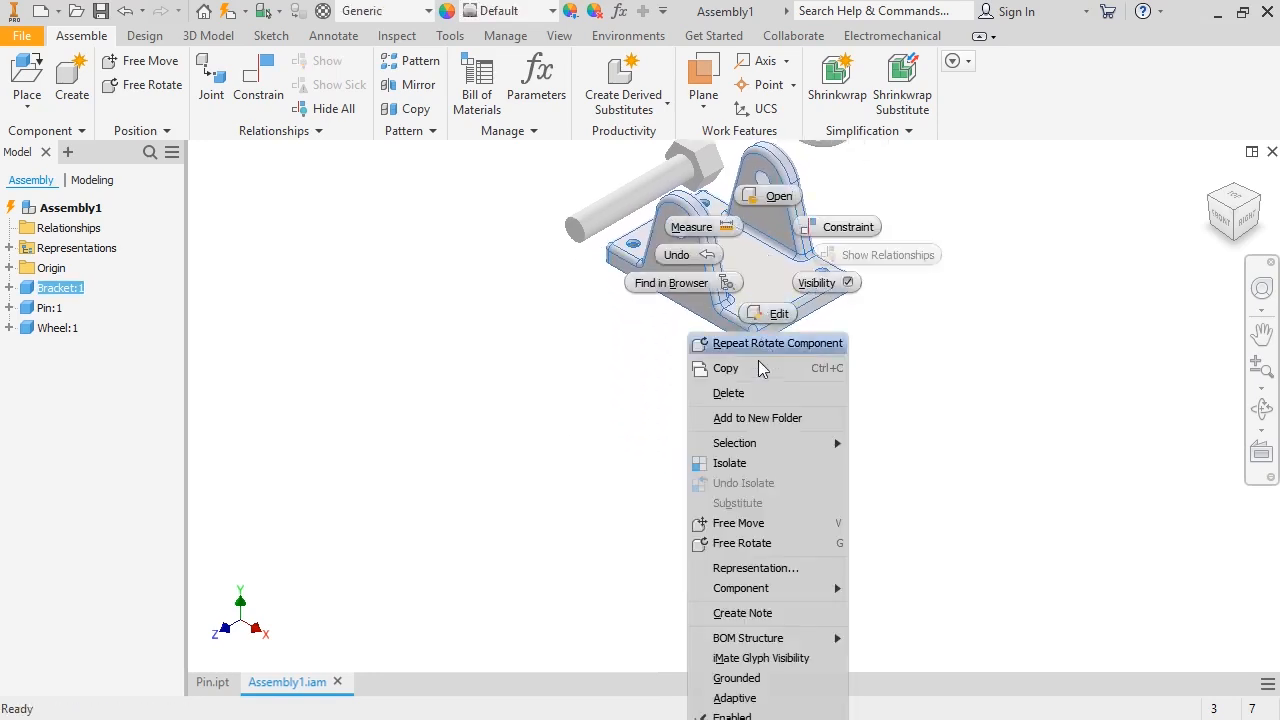
left_click(731, 680)
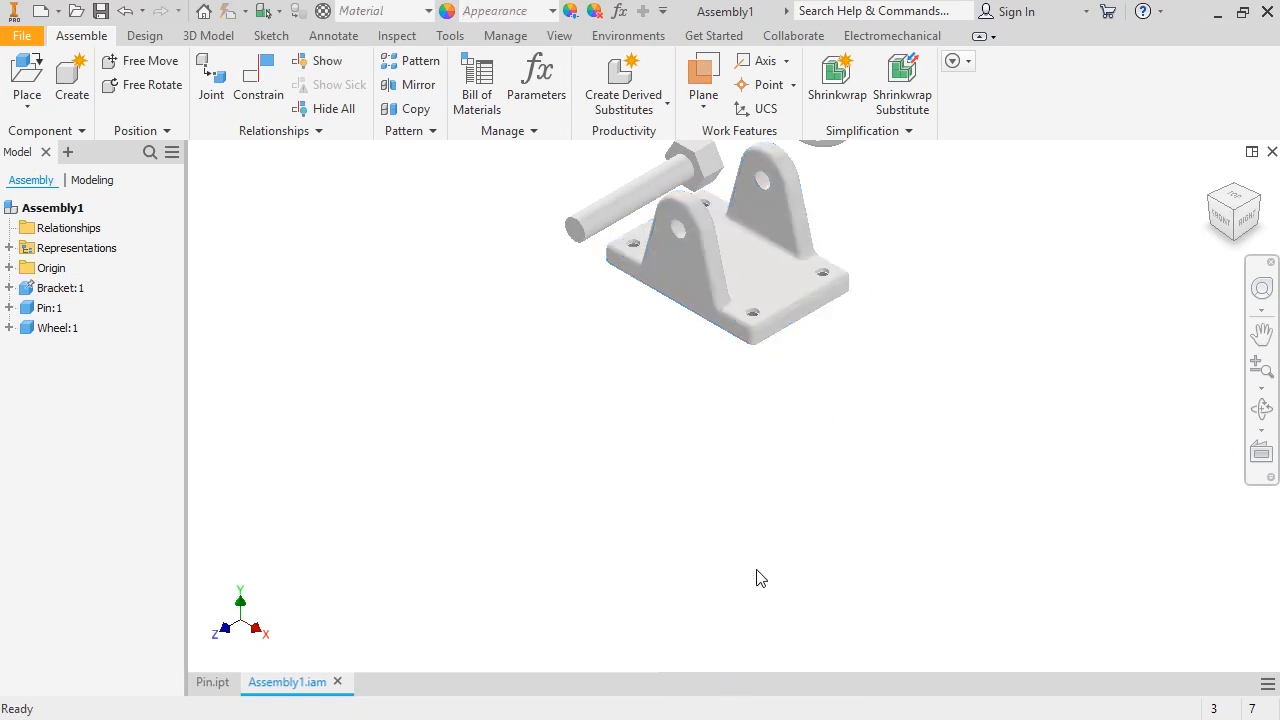
key("F5")
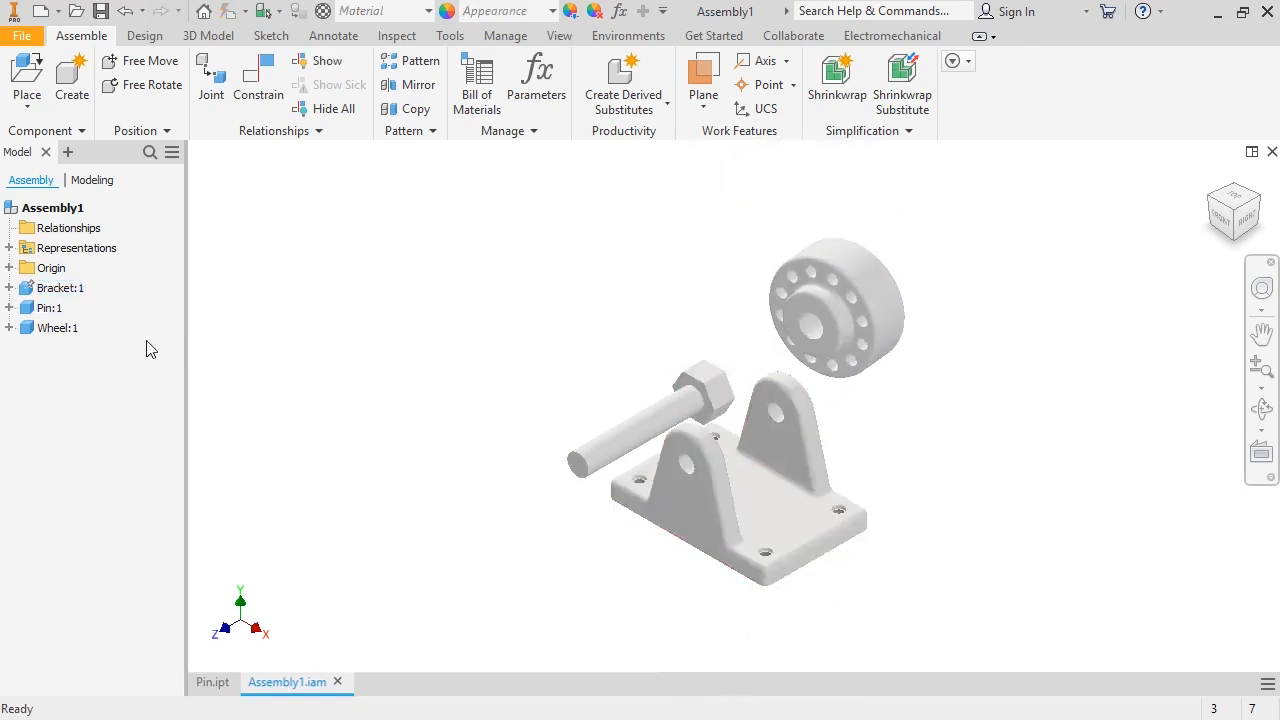
Check the bracket's grounded status by its browser symbol and its component options.
left_click(36, 290)
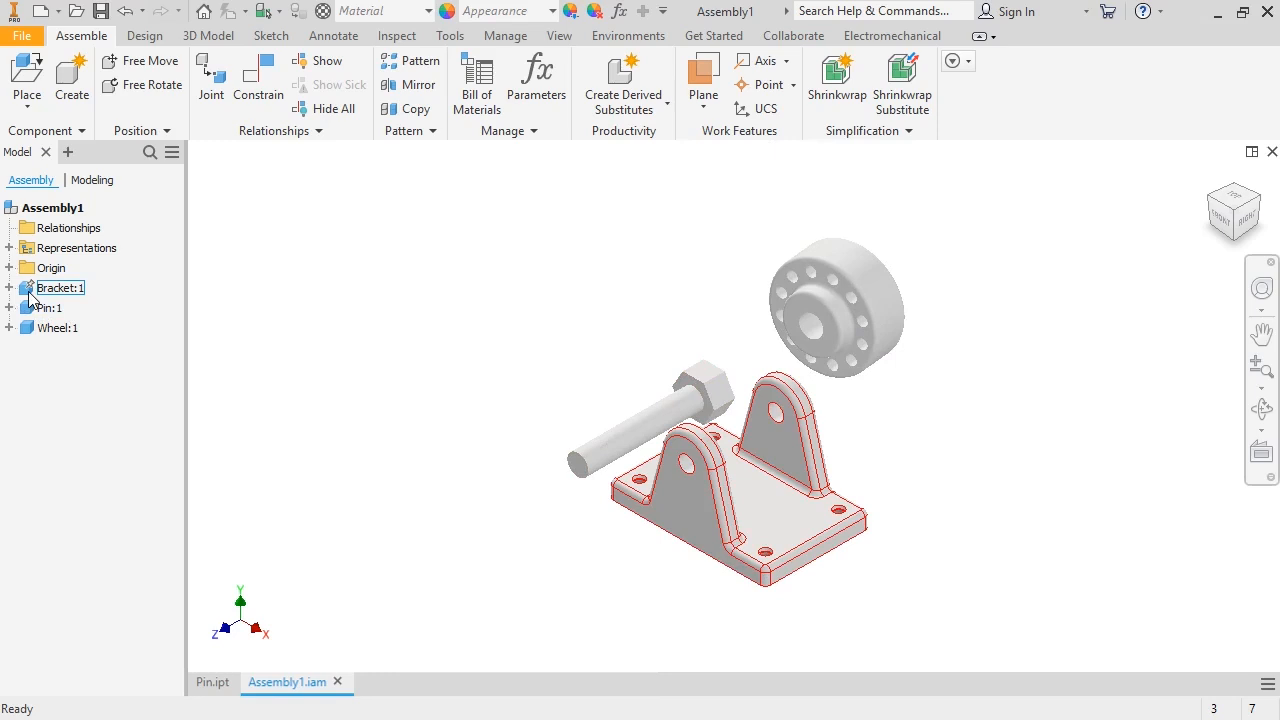
left_click(126, 337)
middle_click_drag(748, 508, 755, 252)
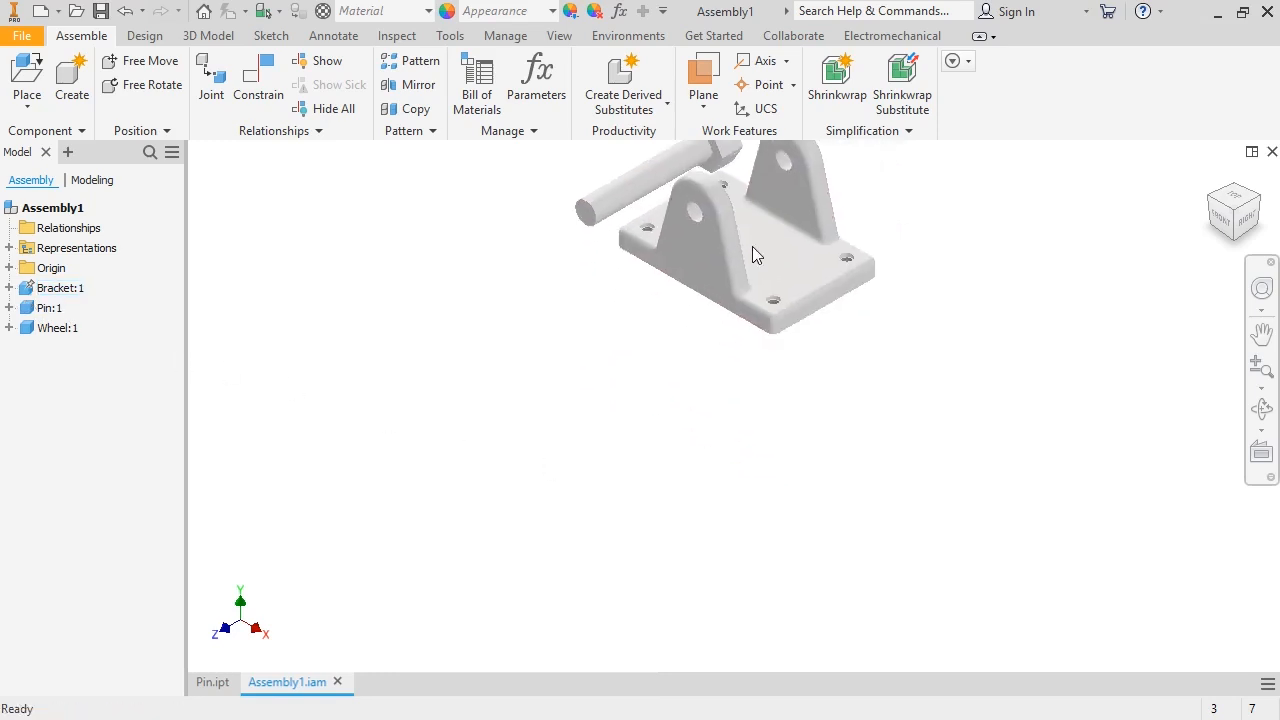
right_click(752, 247)
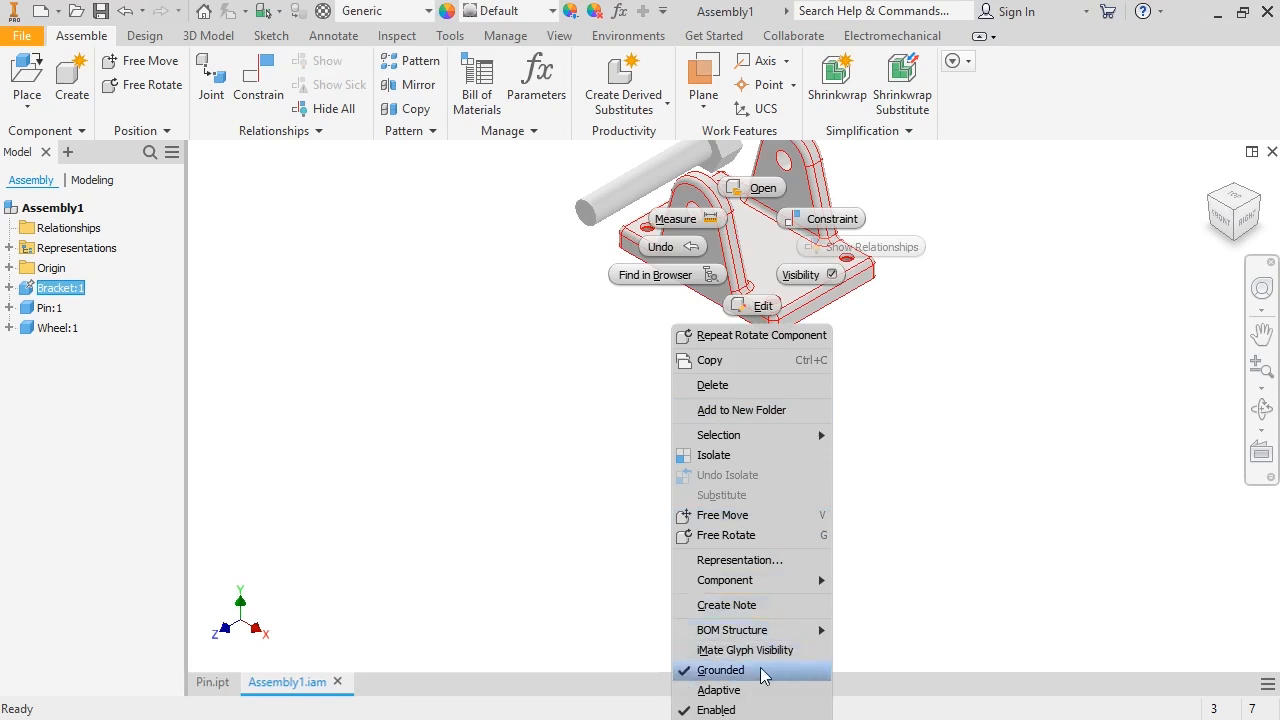
left_click(943, 594)
key("F6")
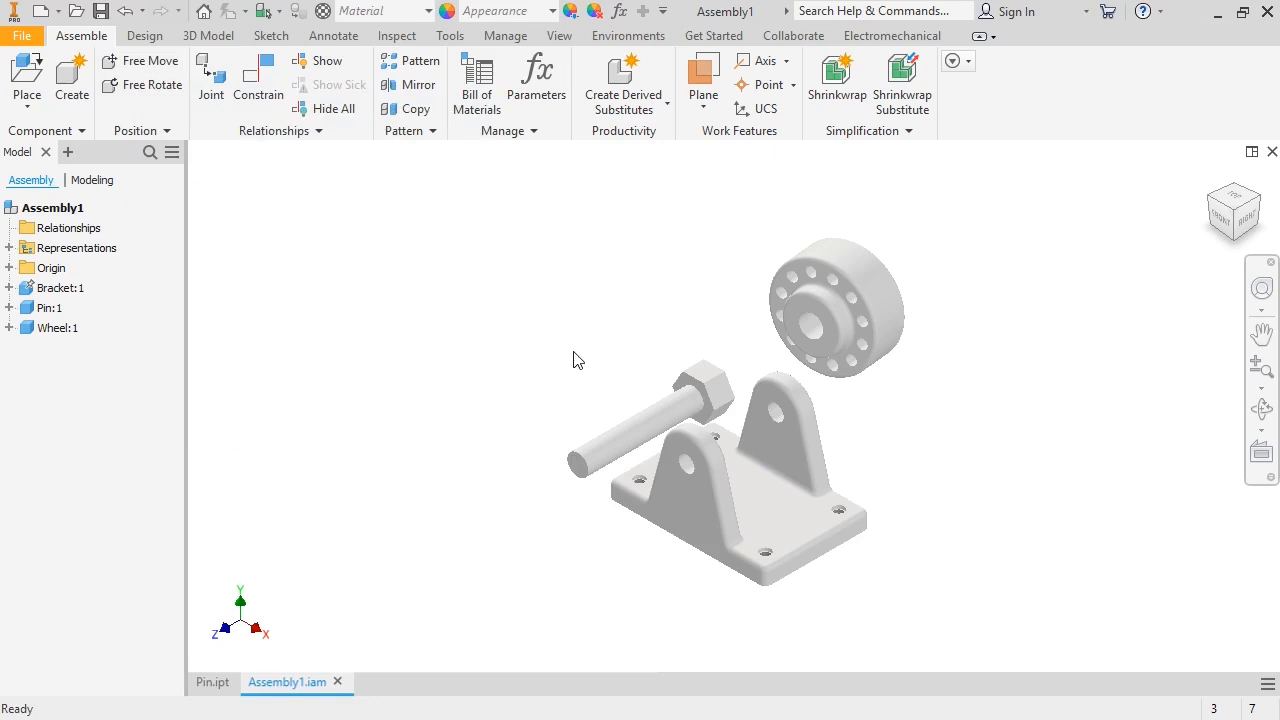
Free-move the wheel slightly above the bracket and free-rotate it a little with the rotation handle.
key("v")
mouse_move(802, 322)
left_mouse_down()
mouse_move(735, 305)
mouse_move(851, 312)
mouse_move(740, 300)
mouse_move(830, 309)
mouse_move(799, 318)
left_mouse_up()
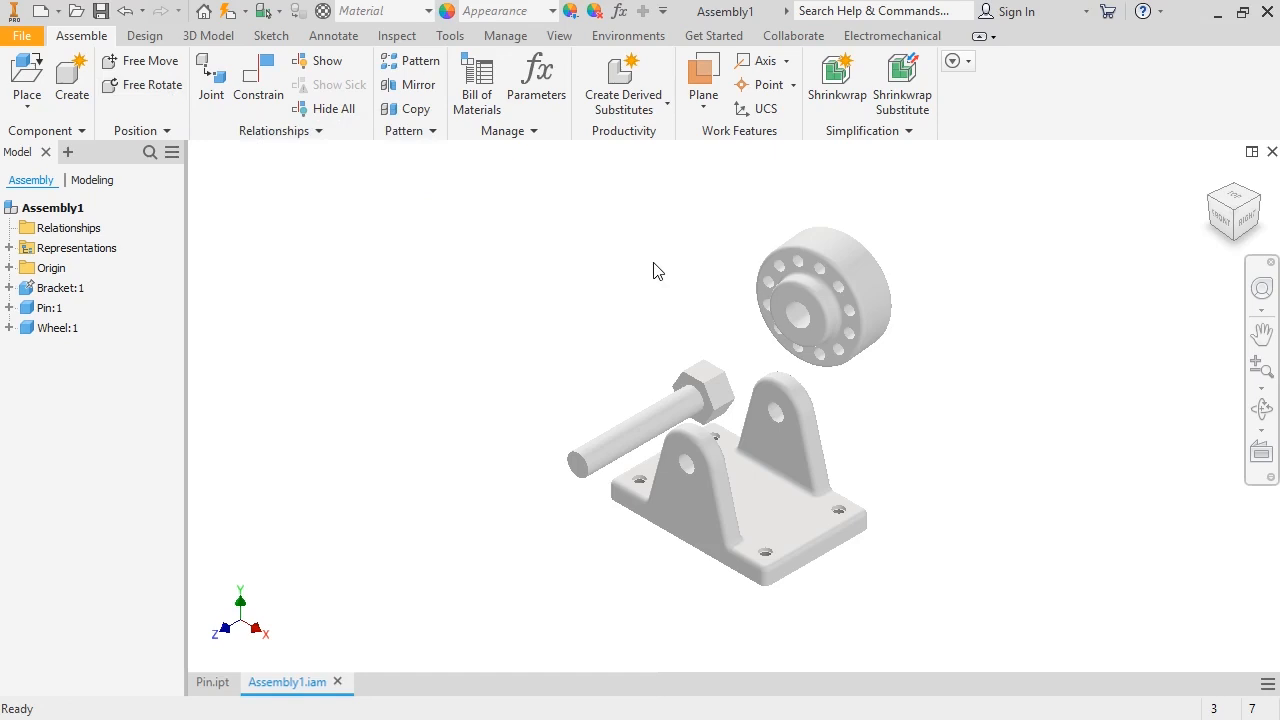
key("g")
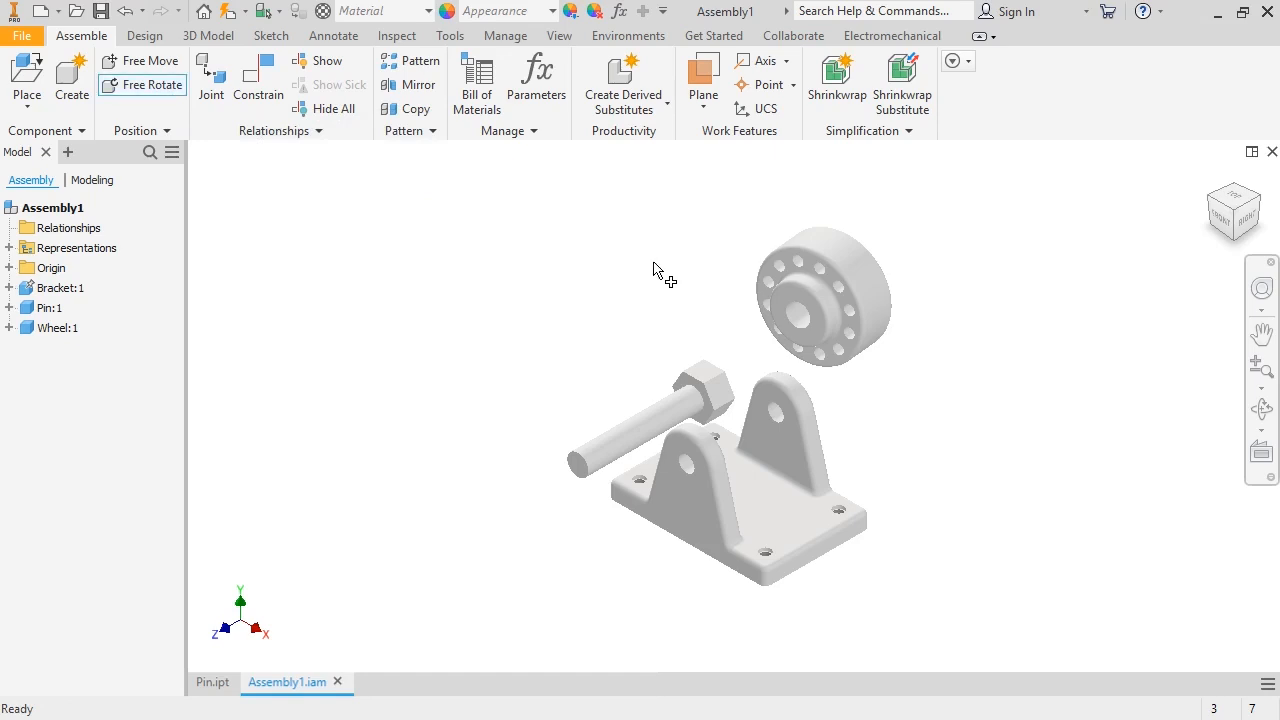
left_click(815, 287)
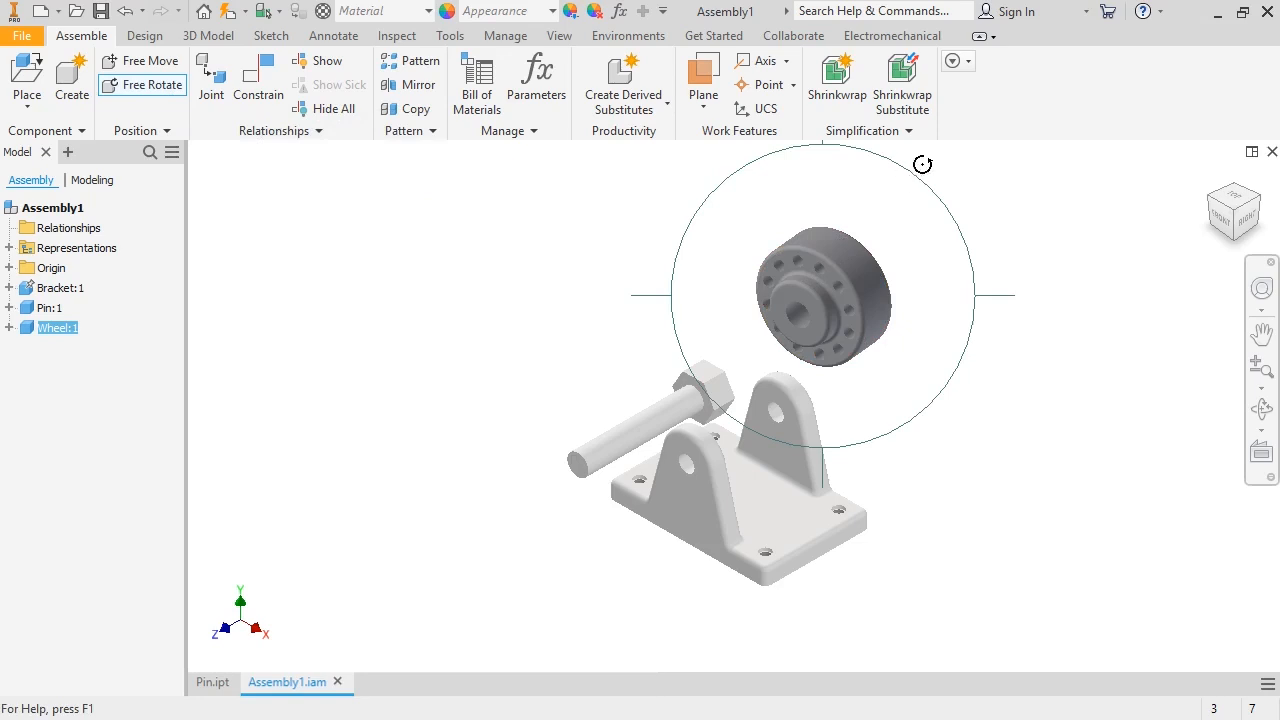
left_click_drag(922, 164, 960, 194)
left_click_drag(832, 191, 847, 256)
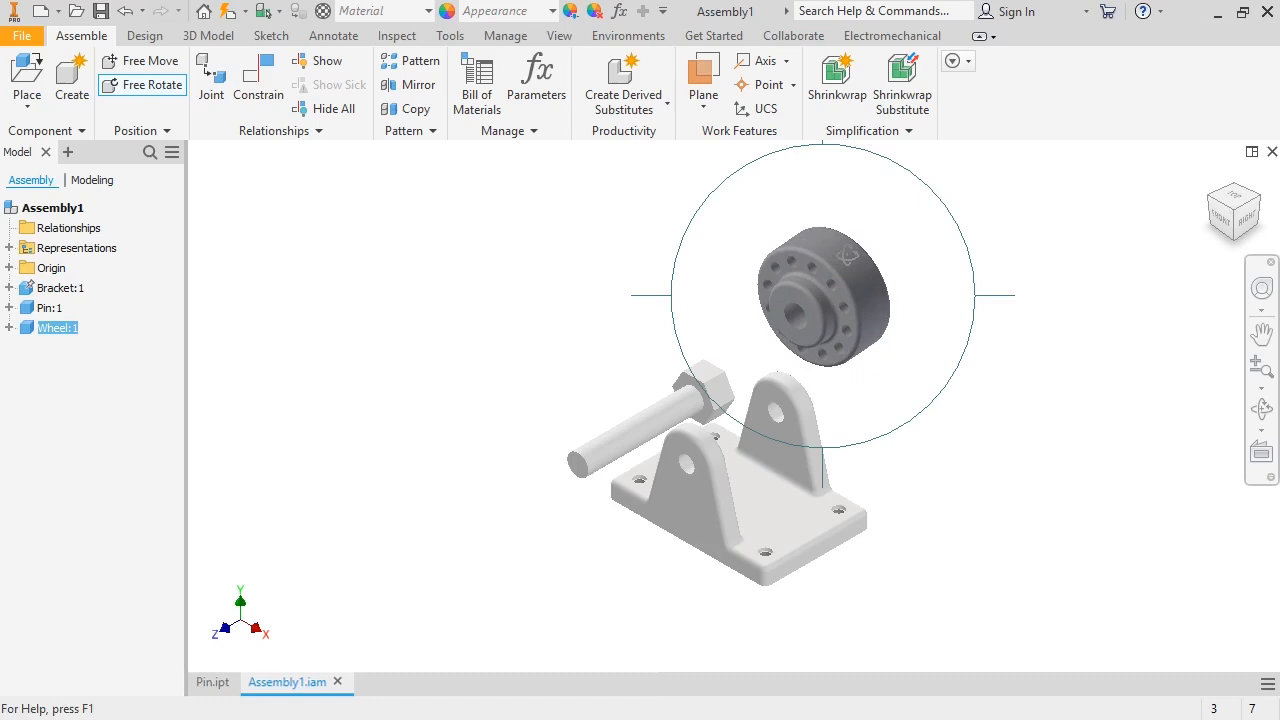
key("Escape")
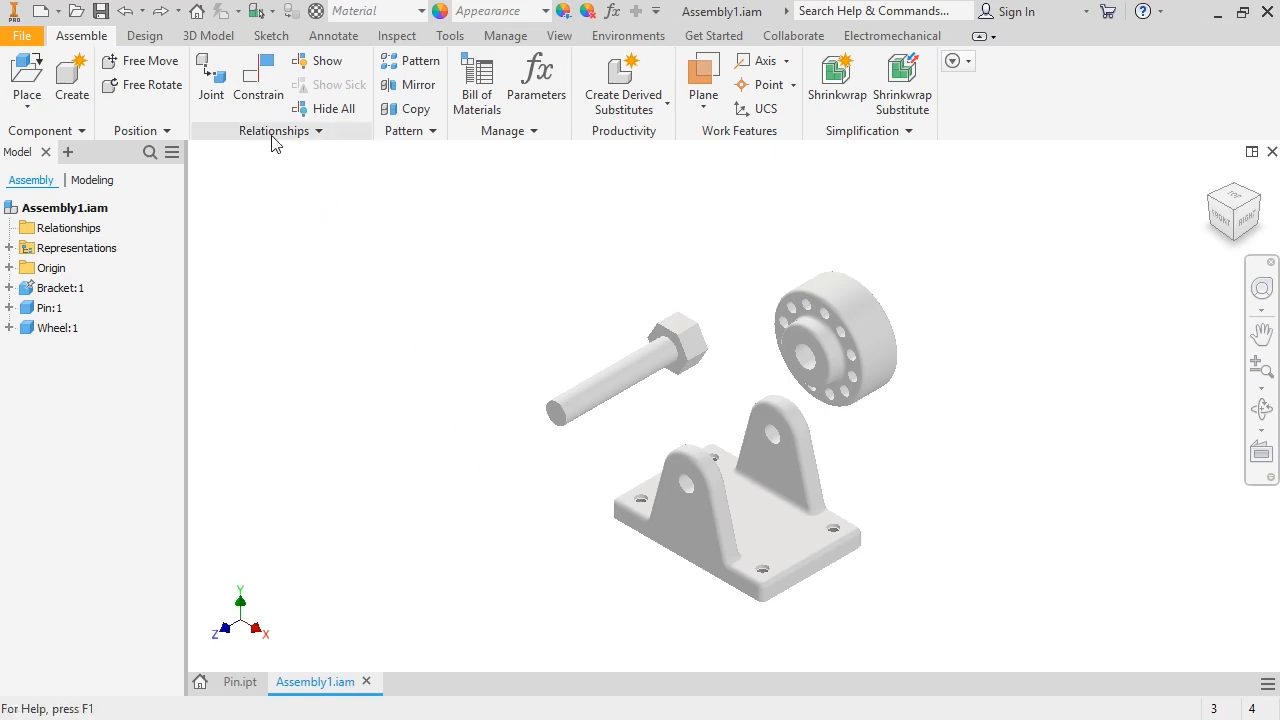
Apply a Mate constraint with 0 mm offset between the wheel's bore axis and the front bracket lug's hole axis.
left_click(265, 100)
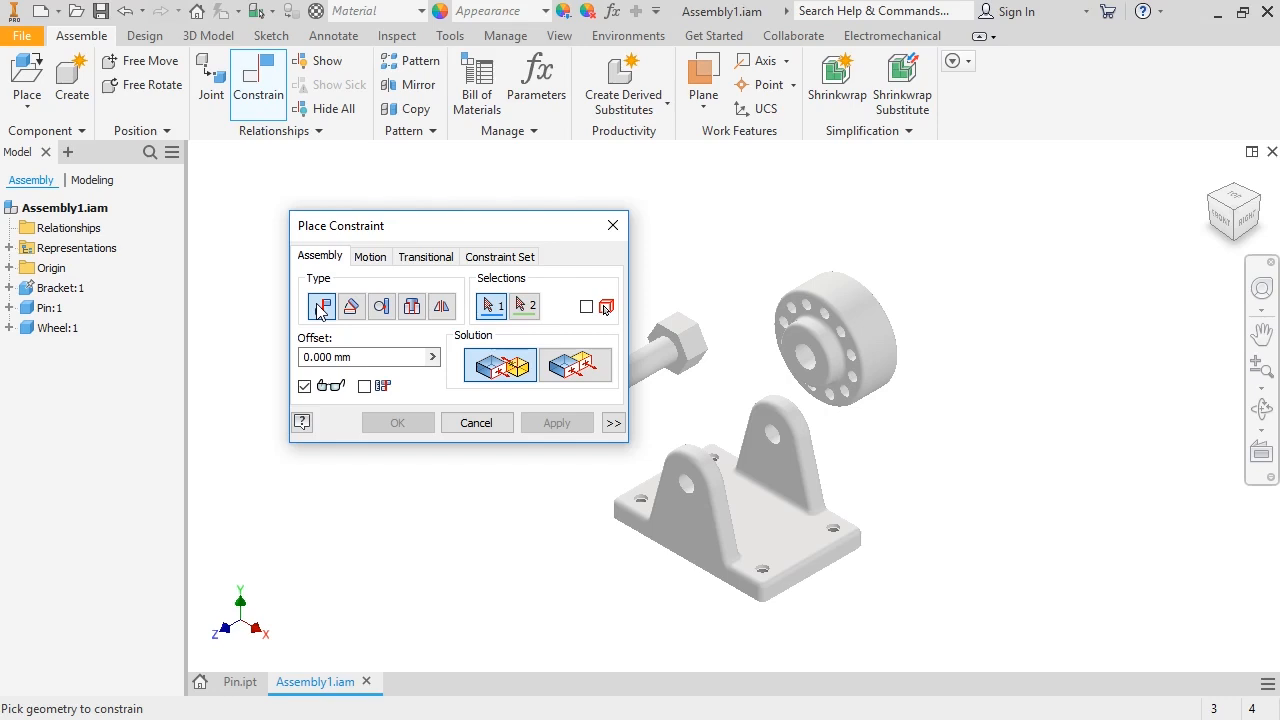
left_click(797, 360)
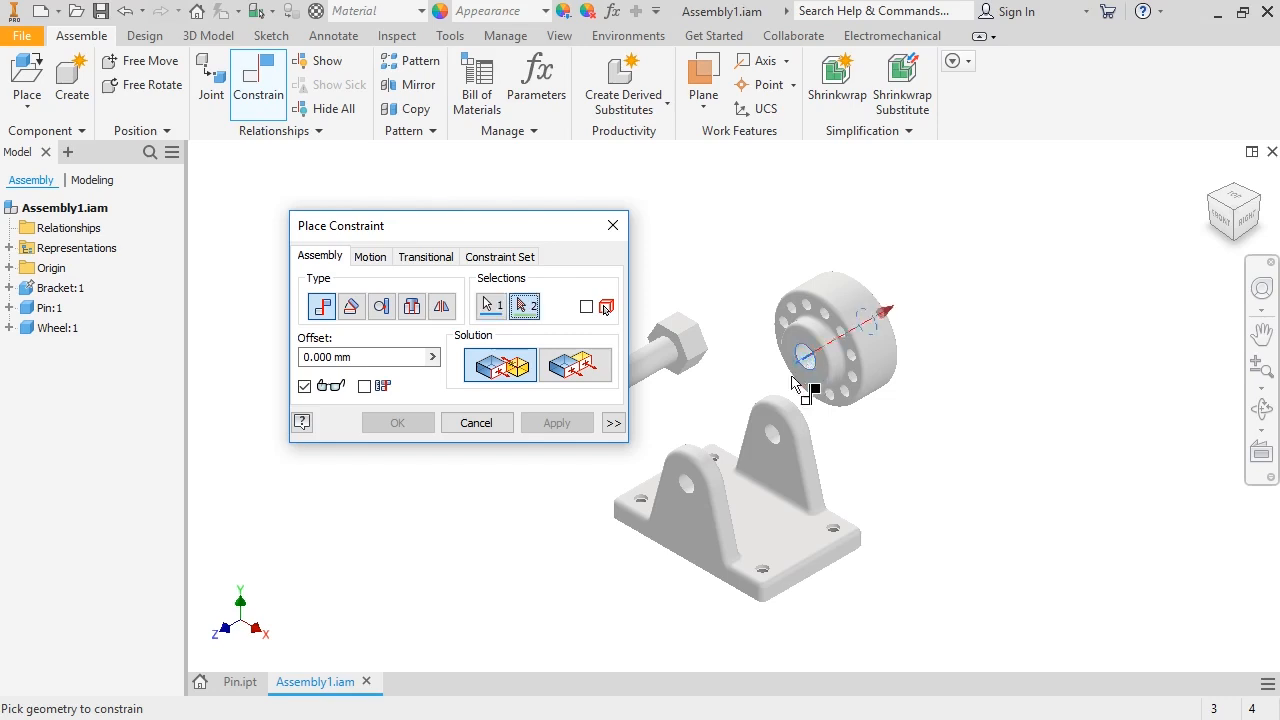
scroll(720, 490, "up", 5)
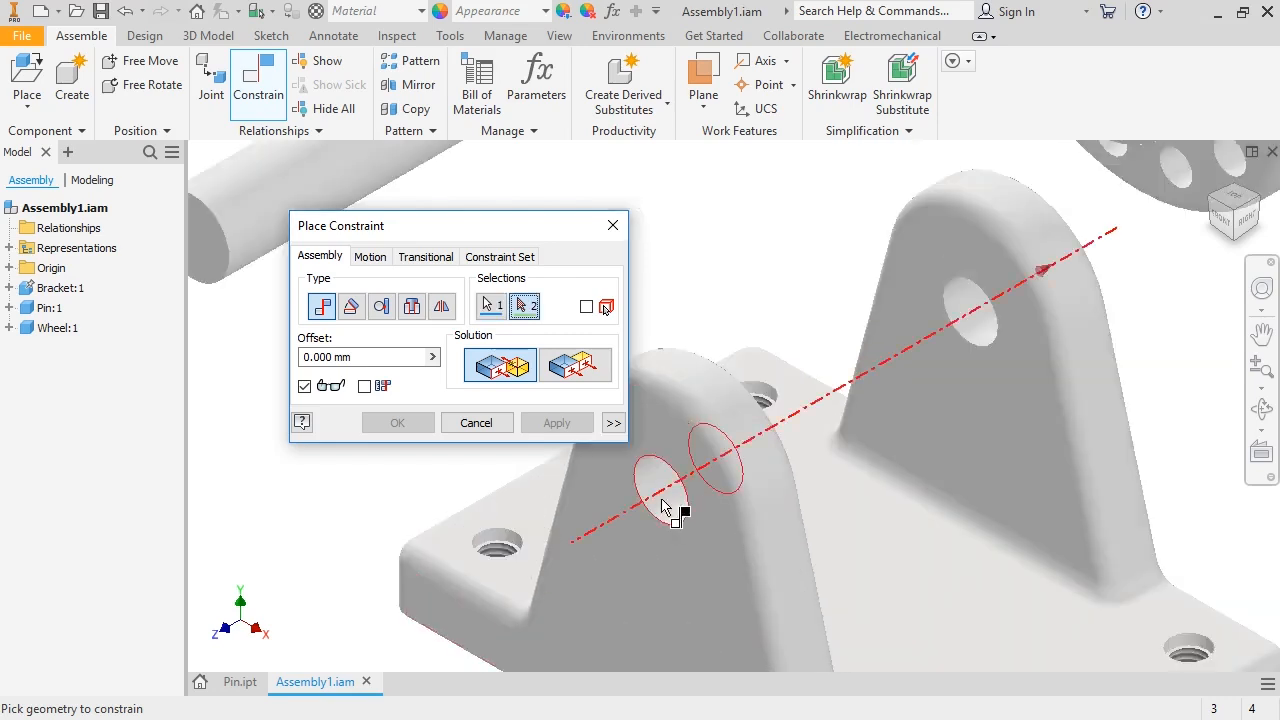
left_click(663, 507)
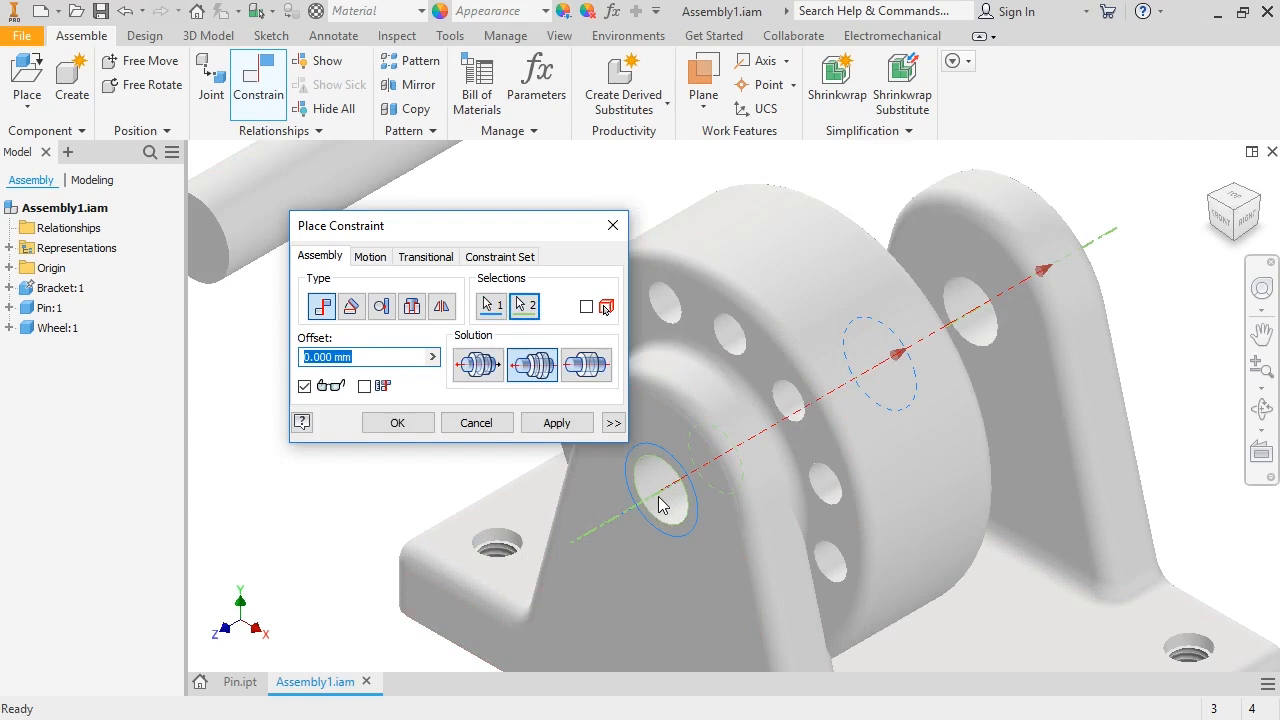
left_click(558, 424)
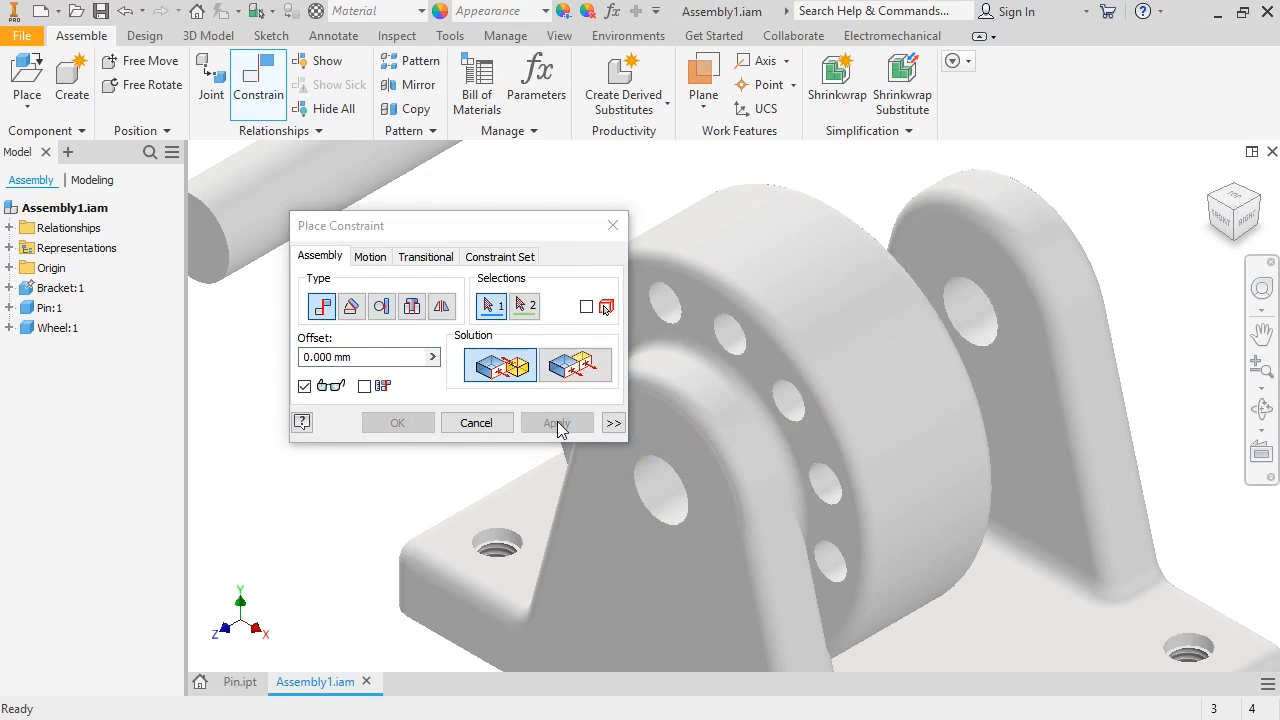
left_click(613, 225)
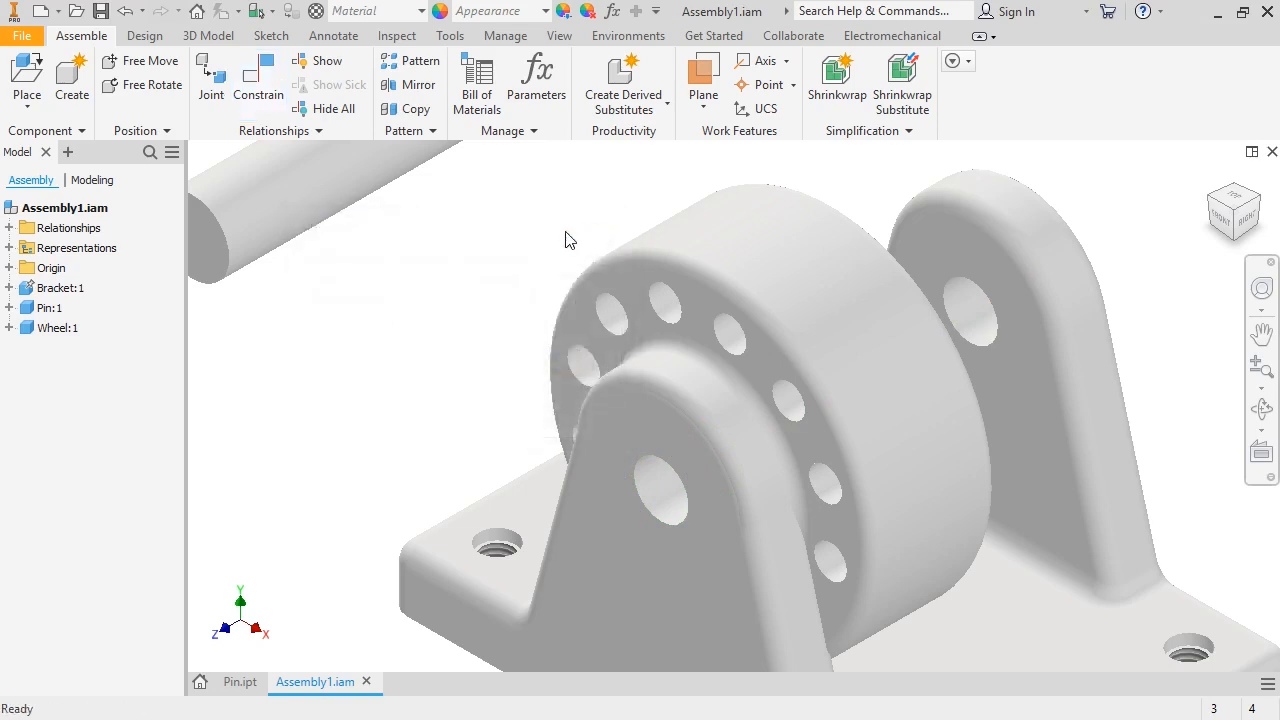
Slide the constrained wheel along the lug-hole axis toward the rear lug to test its remaining freedom.
left_click_drag(590, 330, 898, 275)
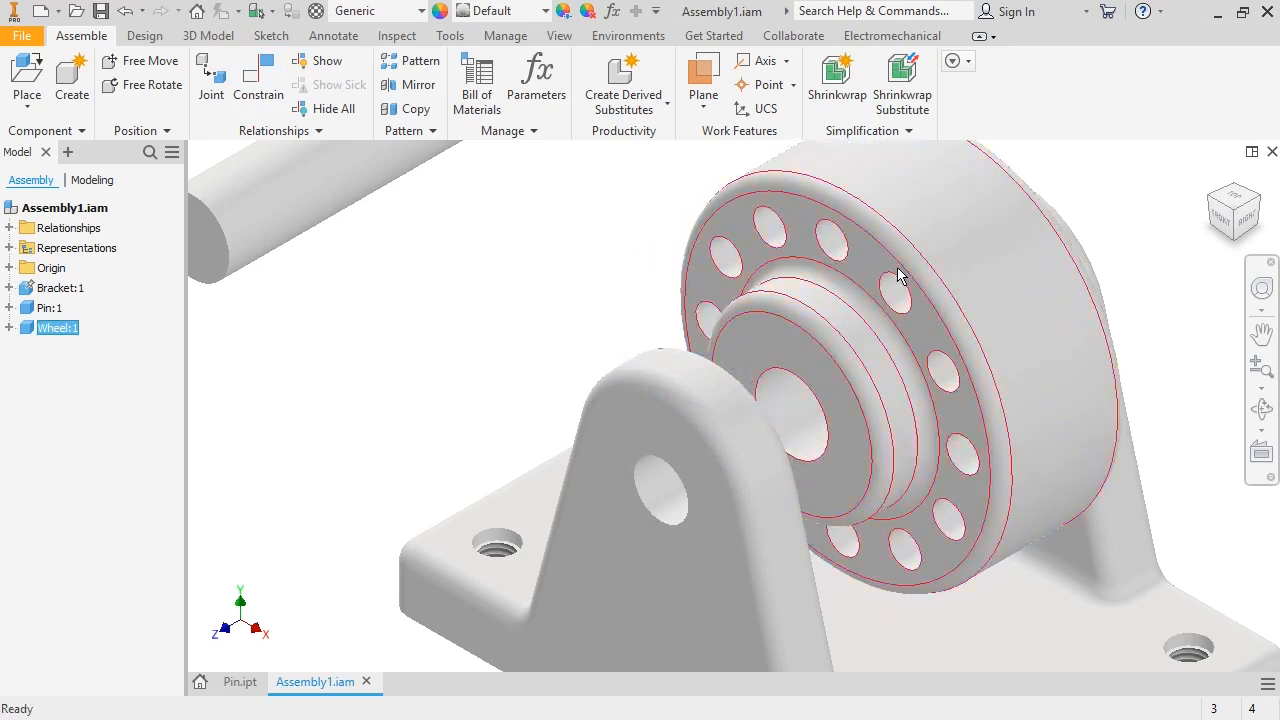
key("Escape")
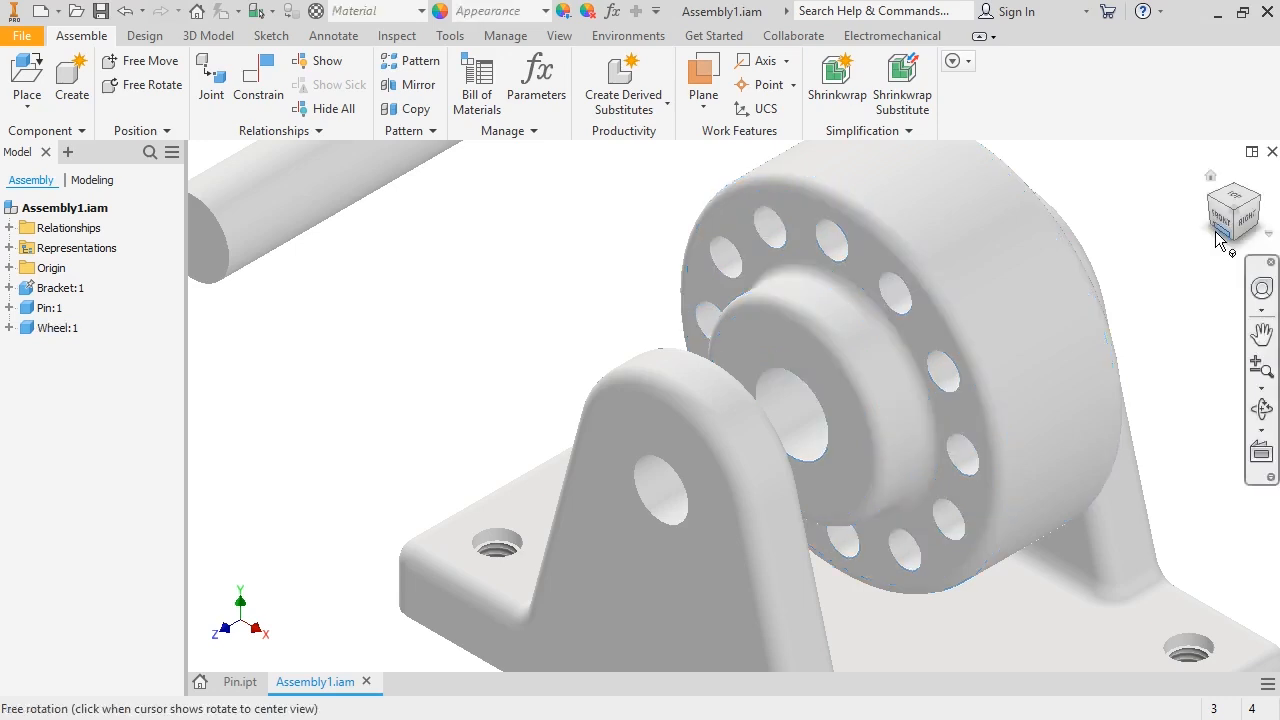
left_click(1220, 239)
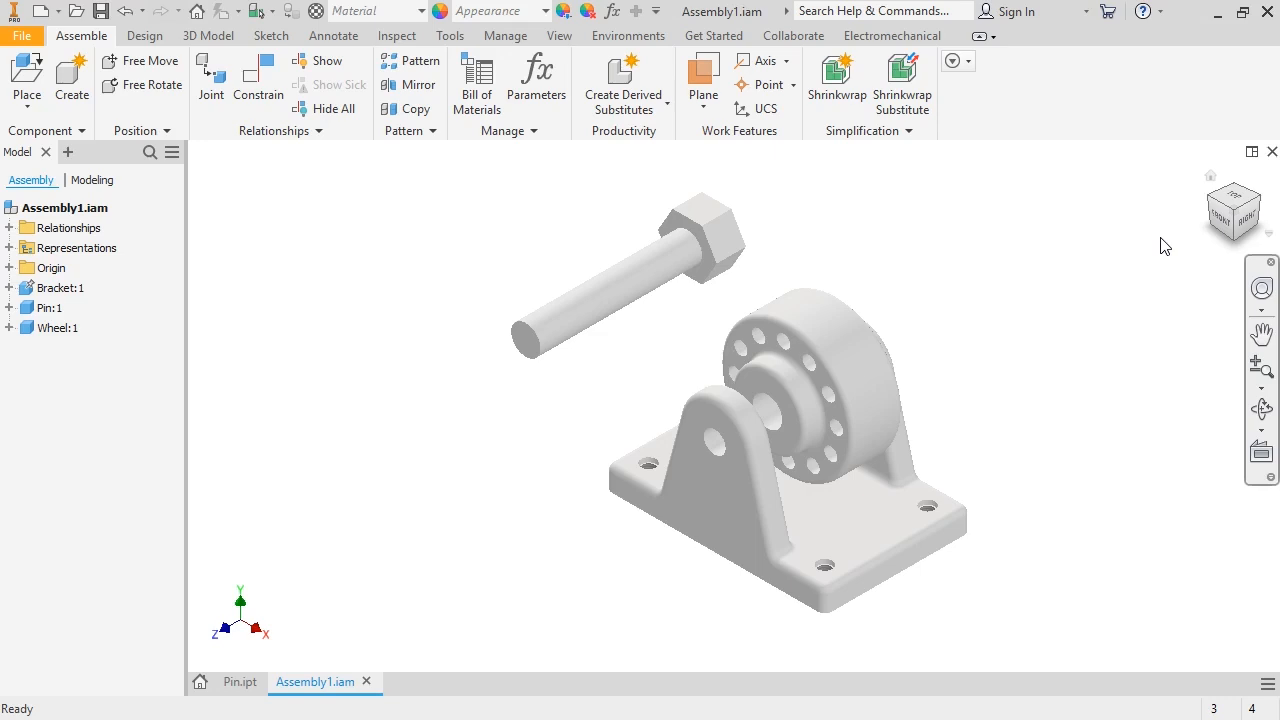
Mate the wheel's front hub face to the inner face of the front bracket lug with 0 mm offset.
left_click(272, 90)
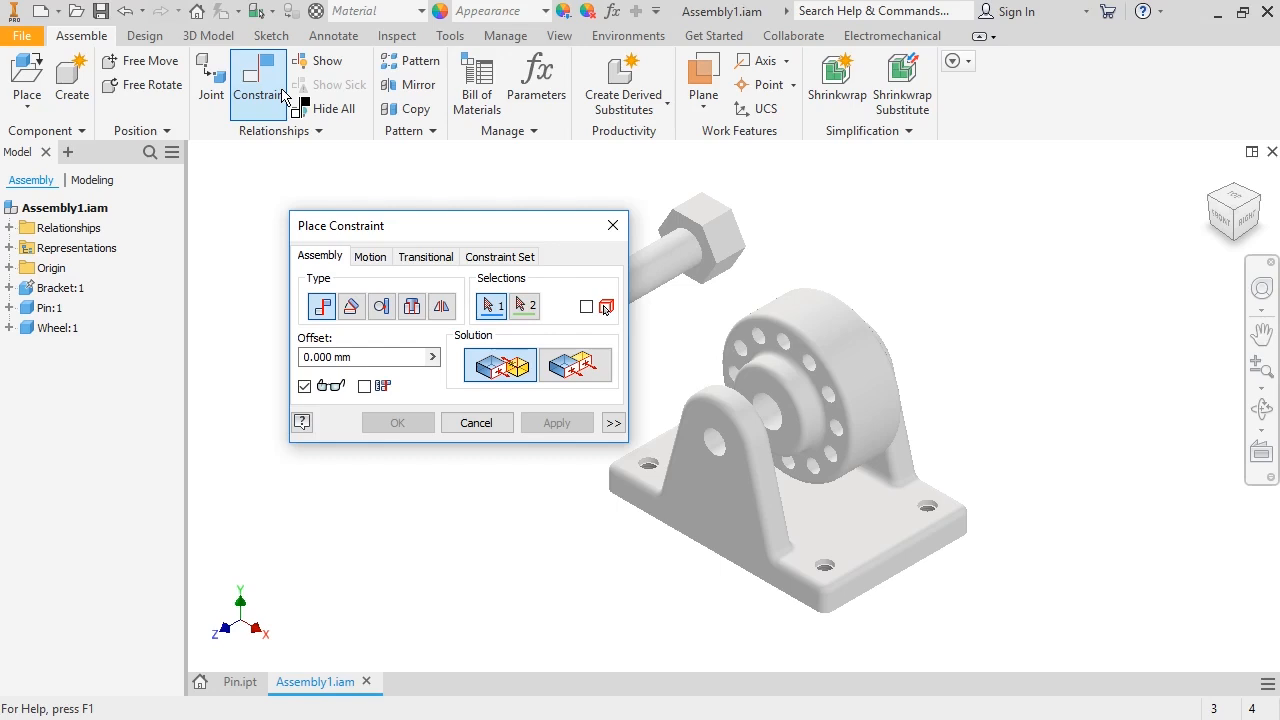
left_click(796, 428)
middle_click_drag(797, 429, 650, 445, "shift")
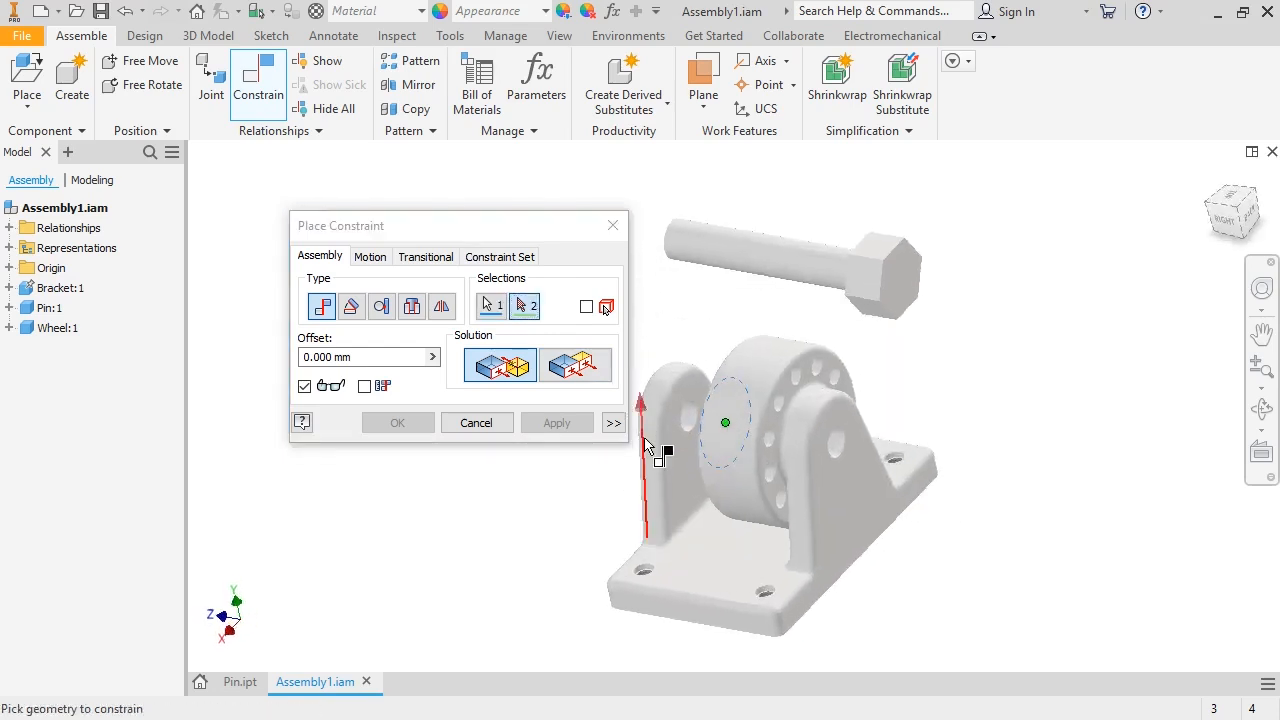
left_click(688, 490)
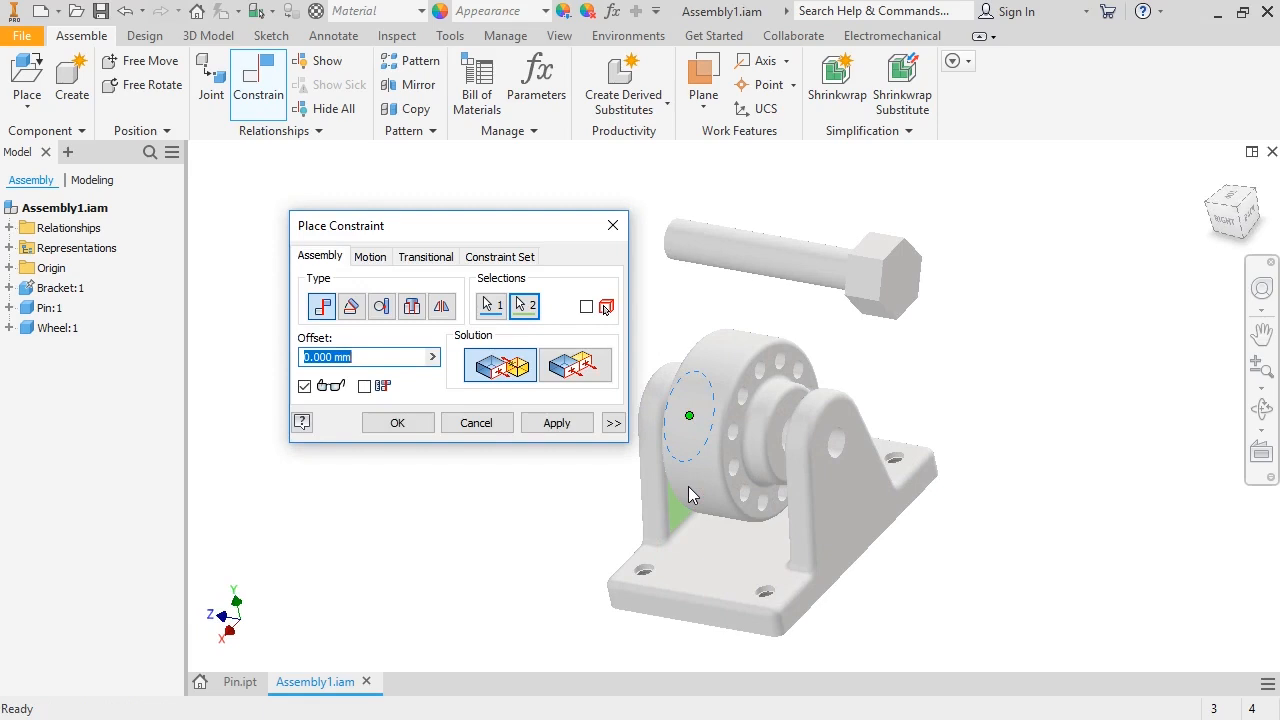
left_click(1222, 232)
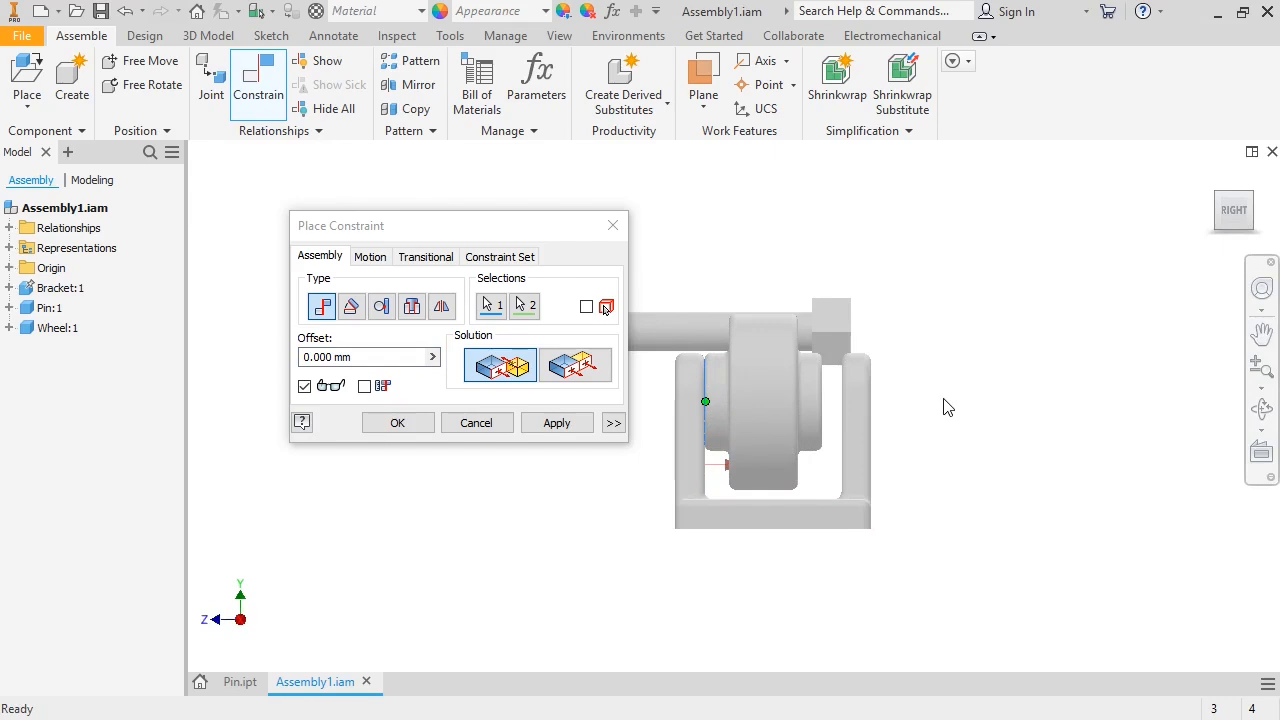
left_click(517, 359)
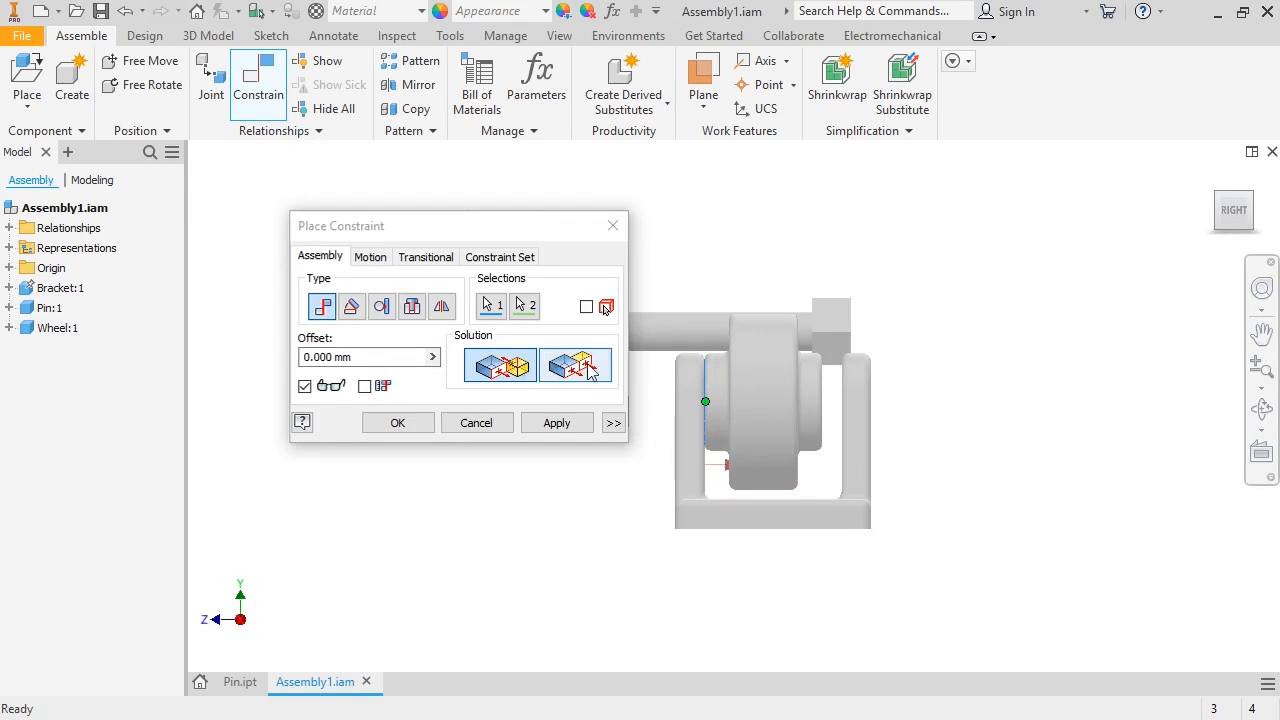
left_click(495, 370)
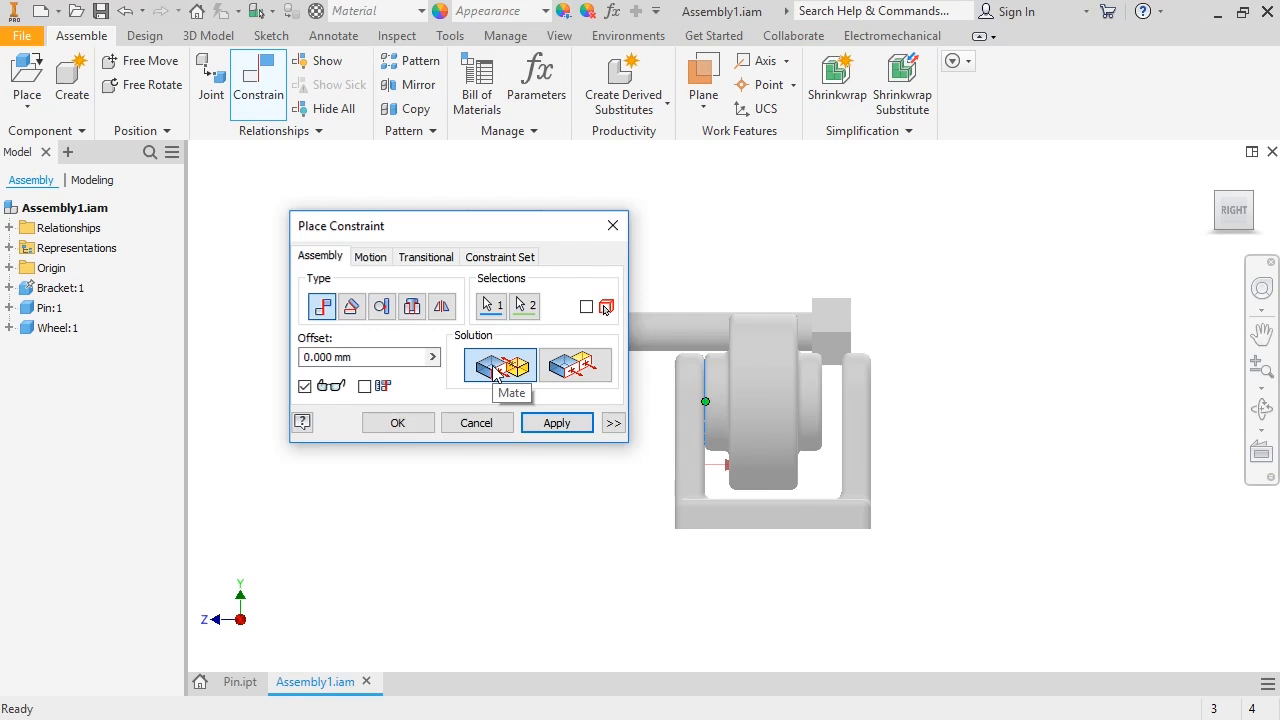
left_click(391, 351)
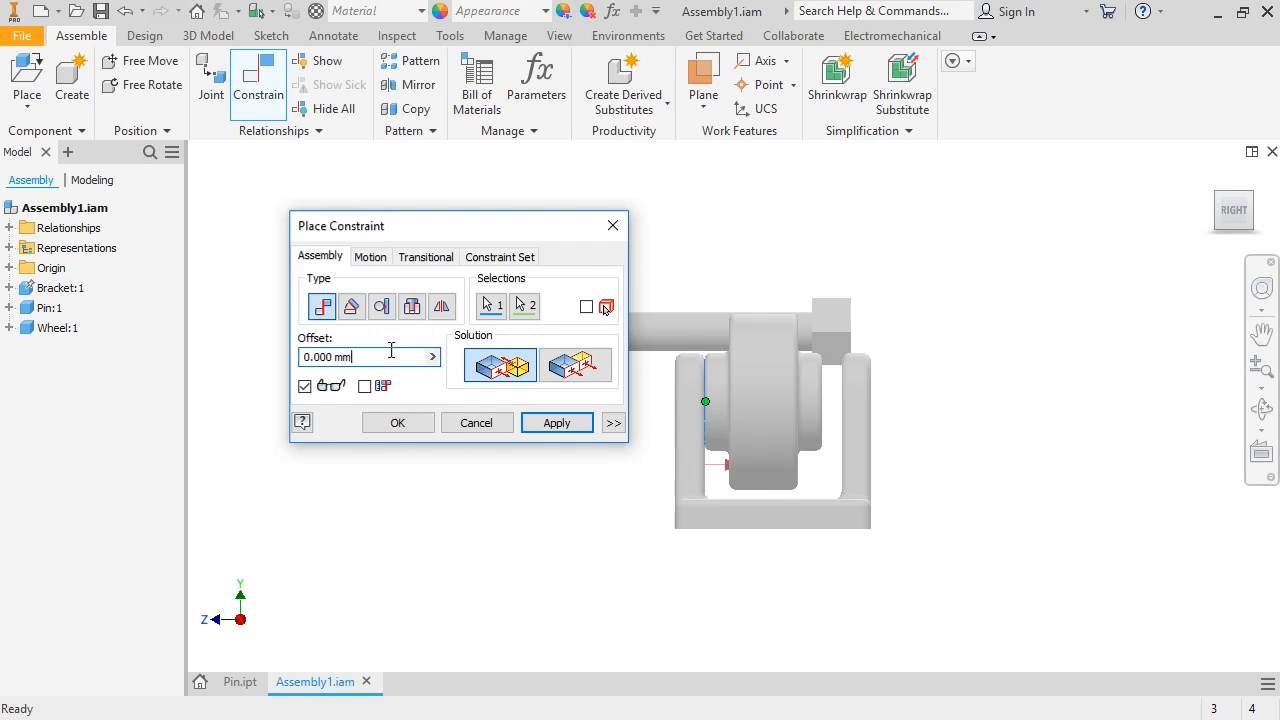
left_click(1217, 199)
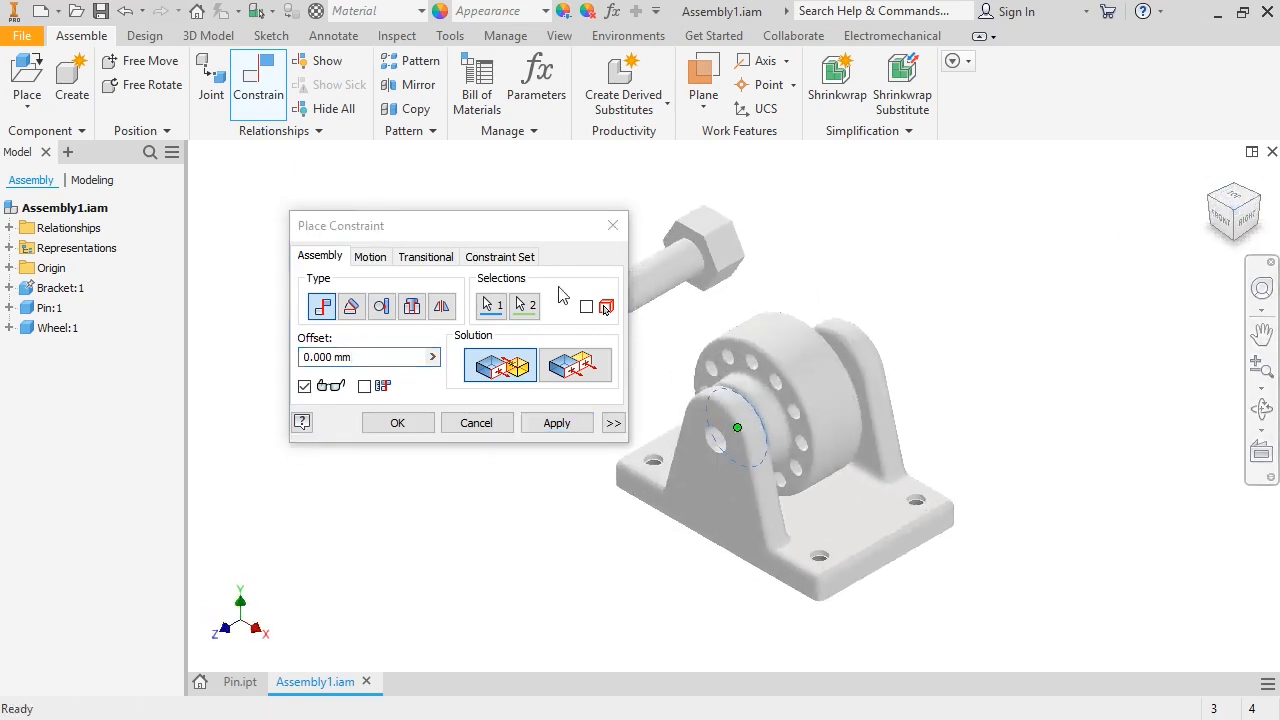
left_click(493, 305)
left_click(523, 311)
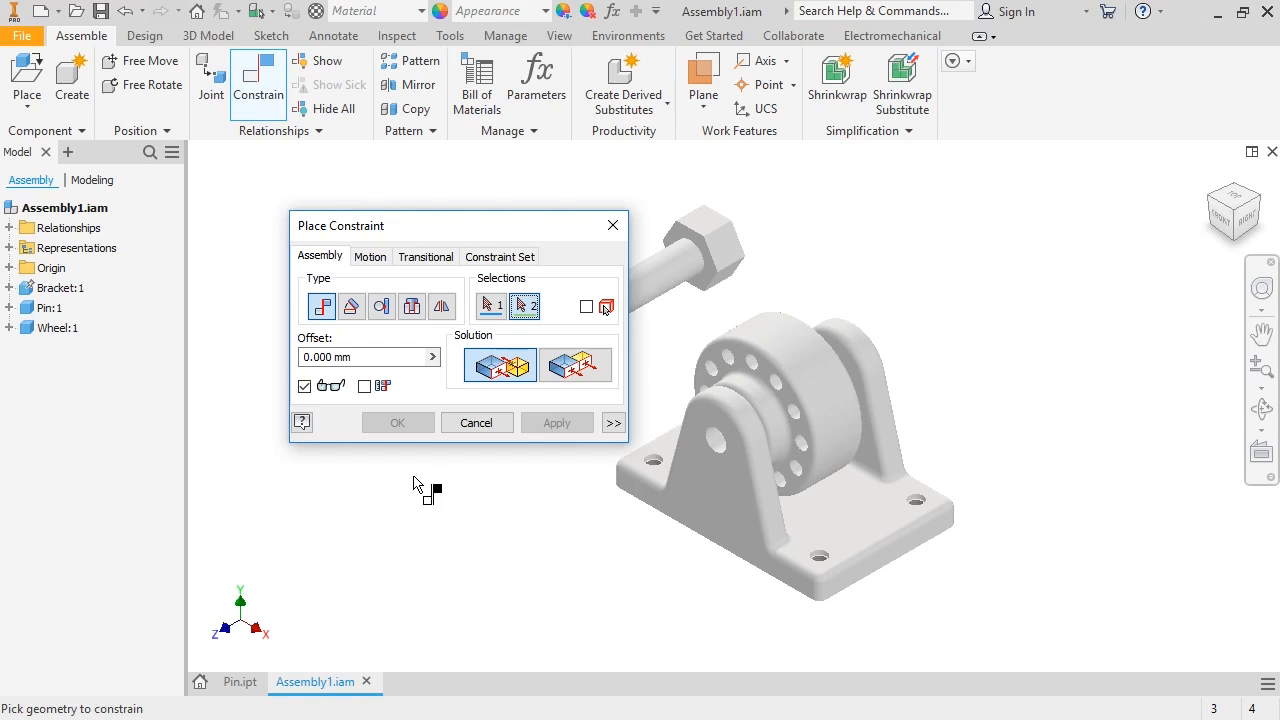
Constrain the wheel's YZ plane to the bracket's XY plane with a 0 mm offset to centre the wheel between the supports.
left_click(490, 306)
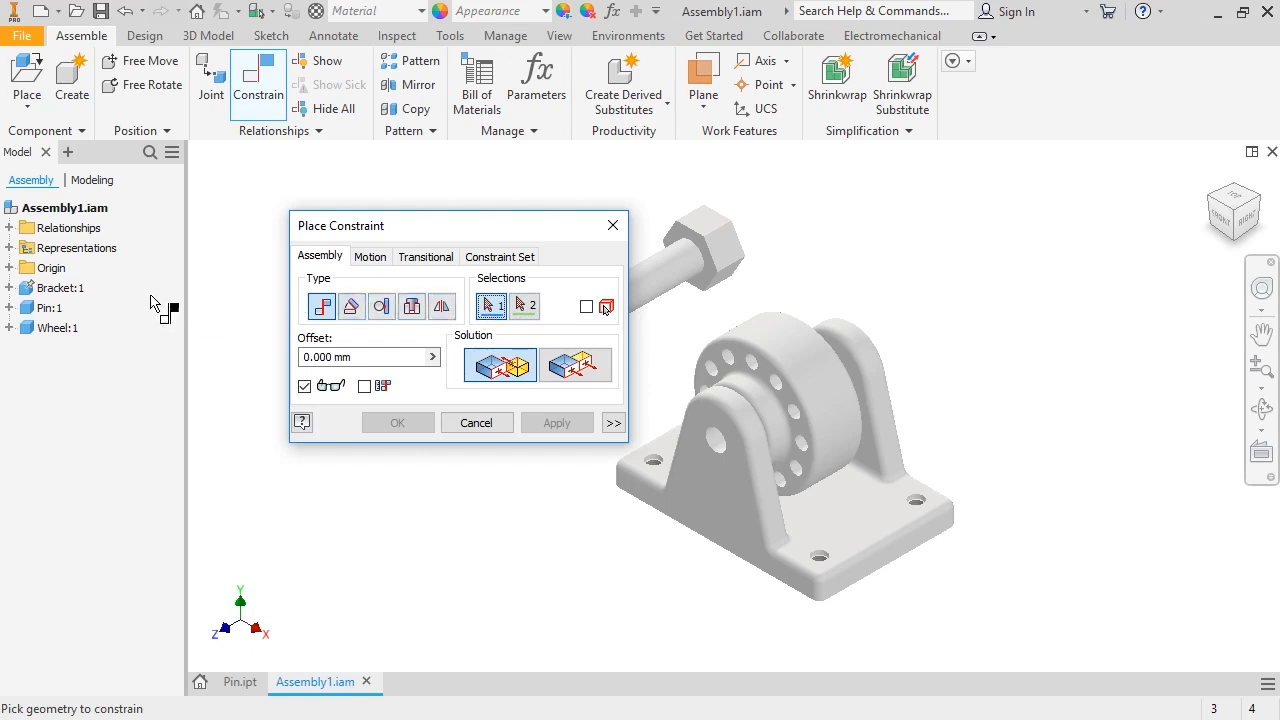
left_click(10, 287)
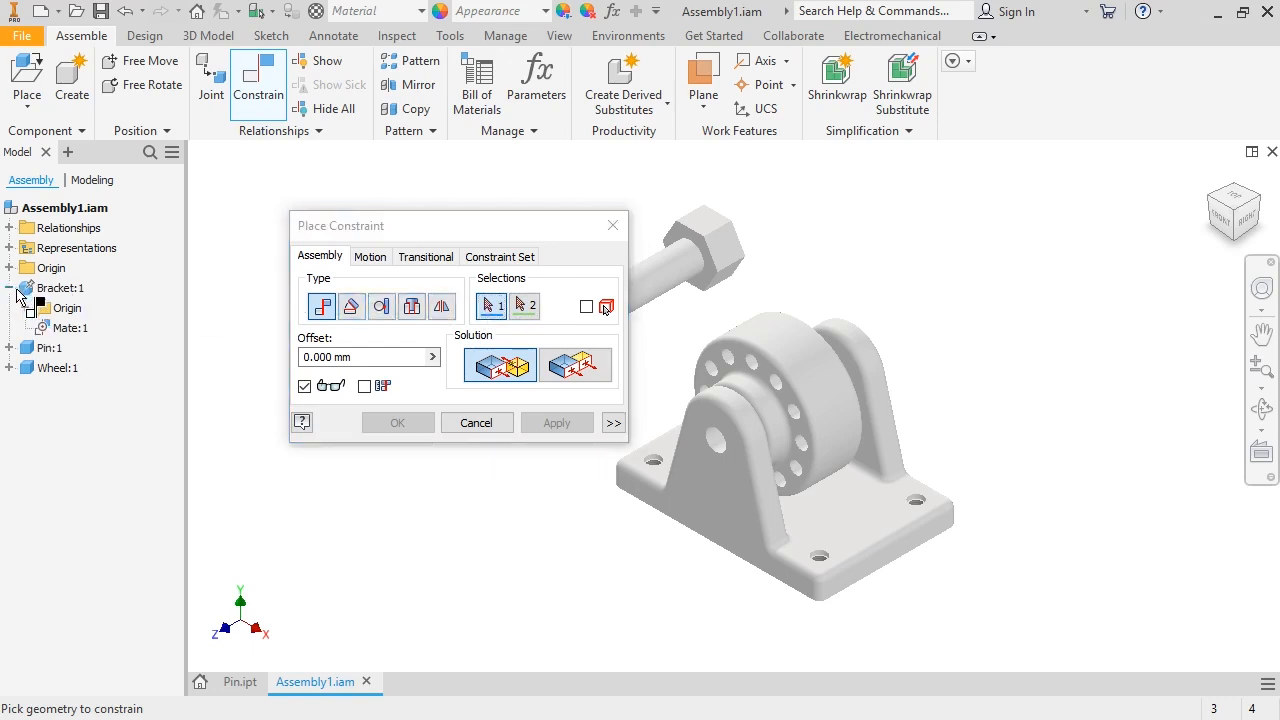
left_click(26, 308)
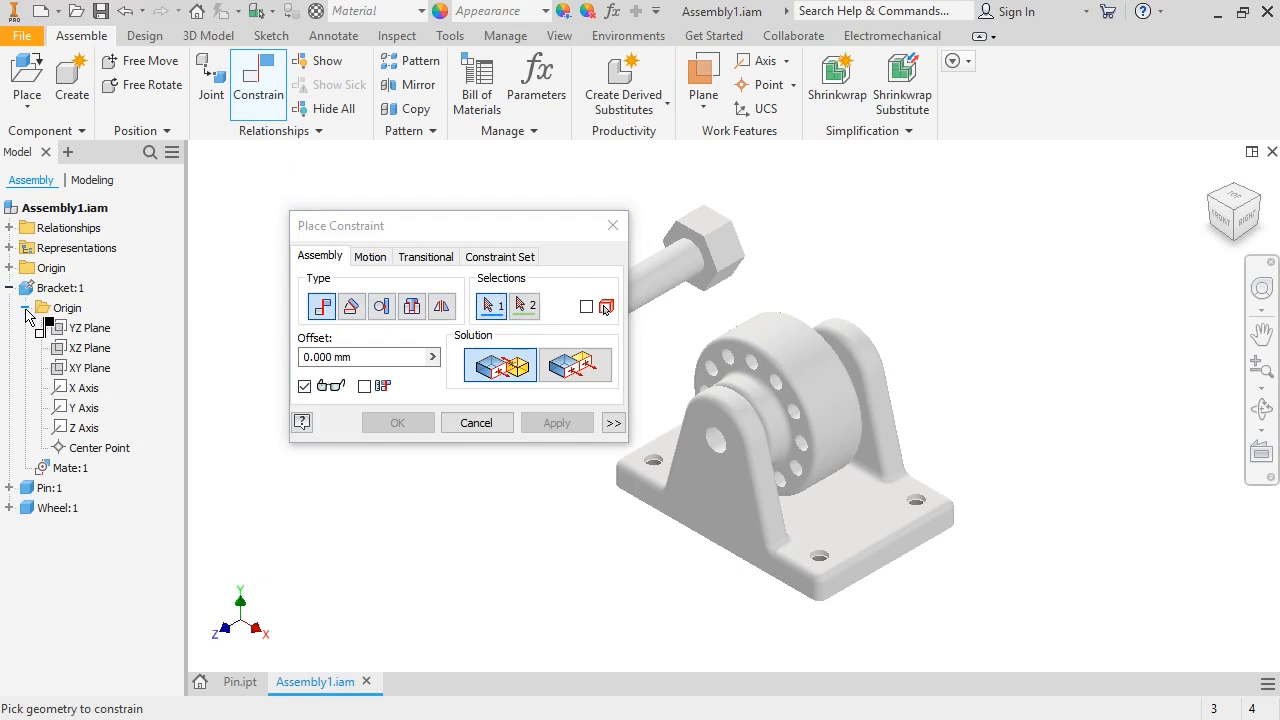
left_click(85, 369)
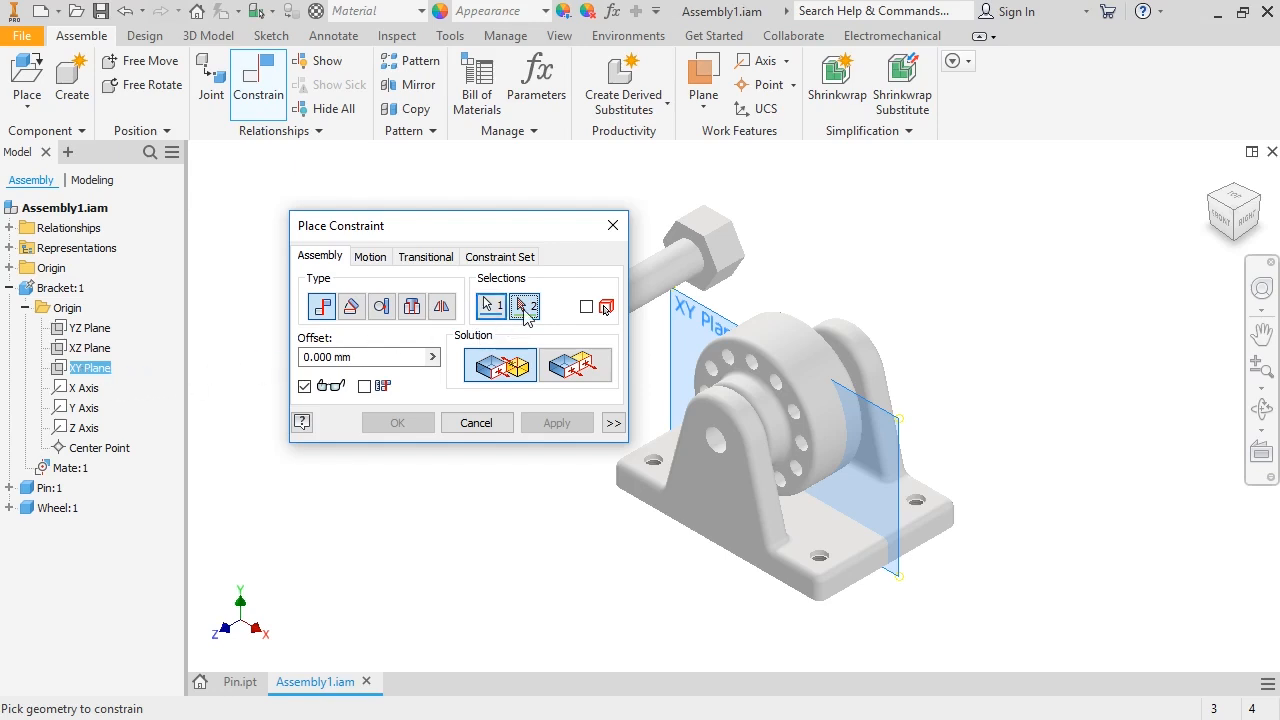
left_click(10, 508)
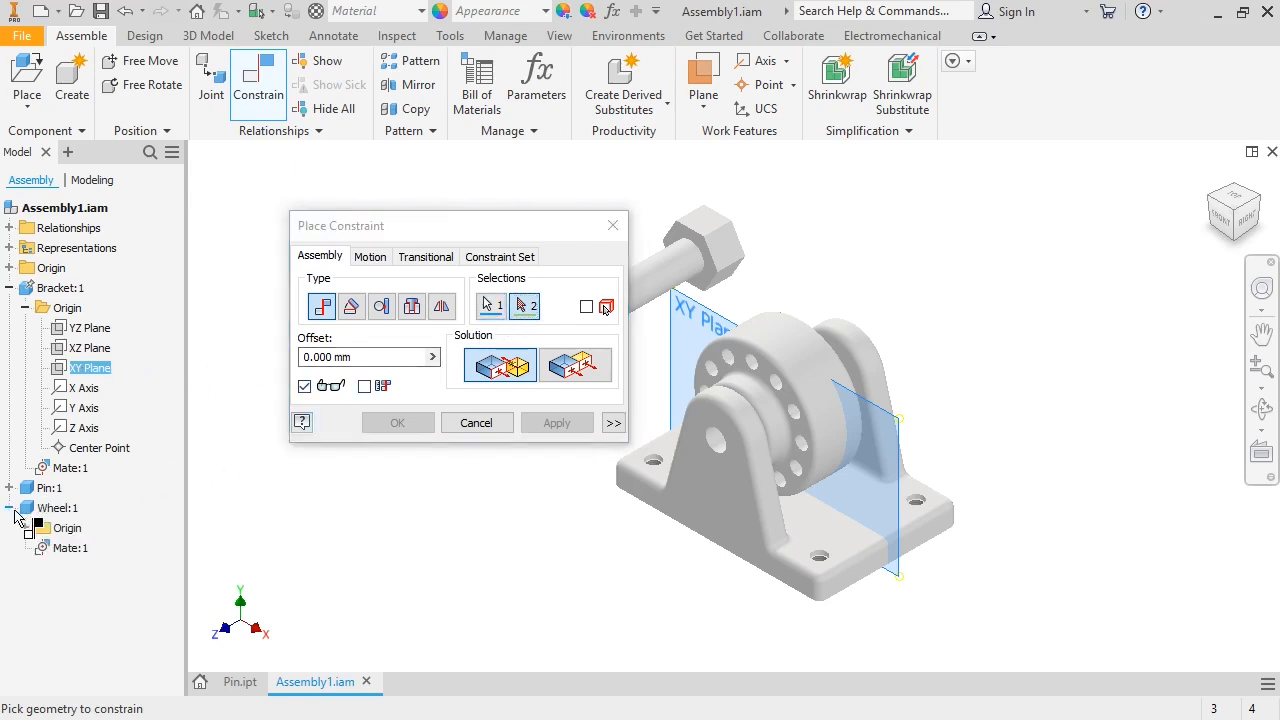
left_click(25, 528)
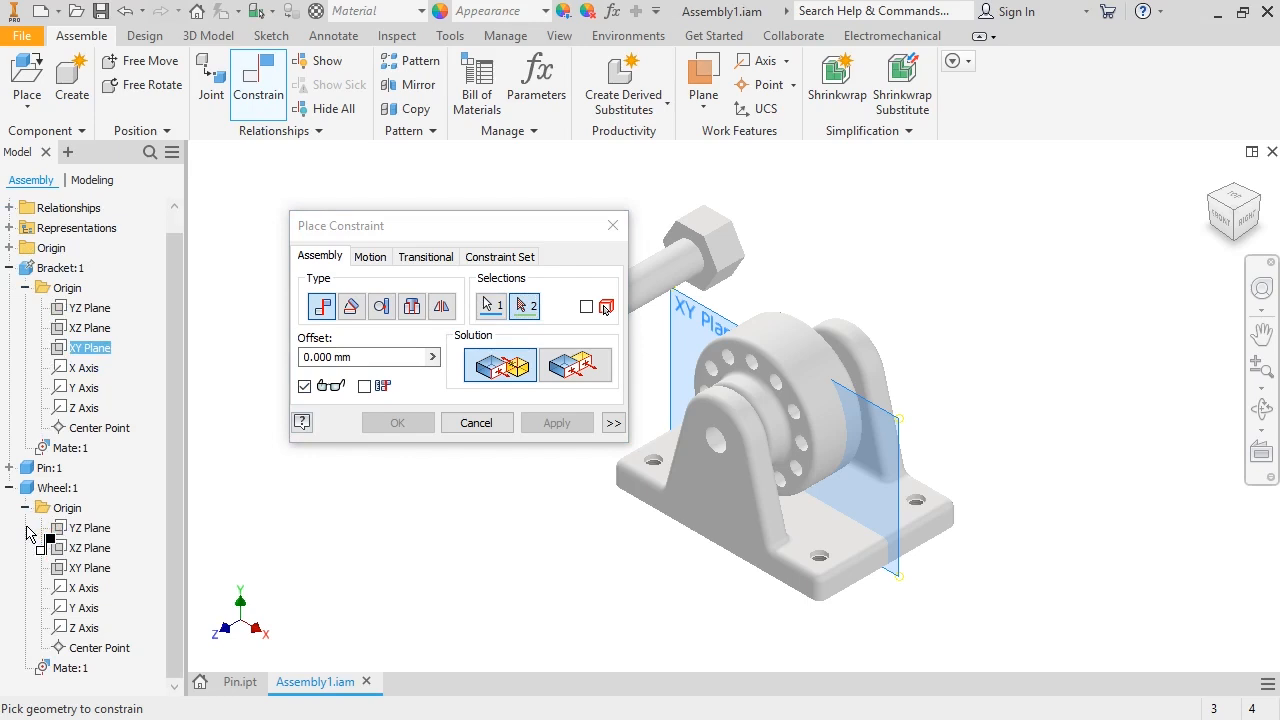
left_click(84, 528)
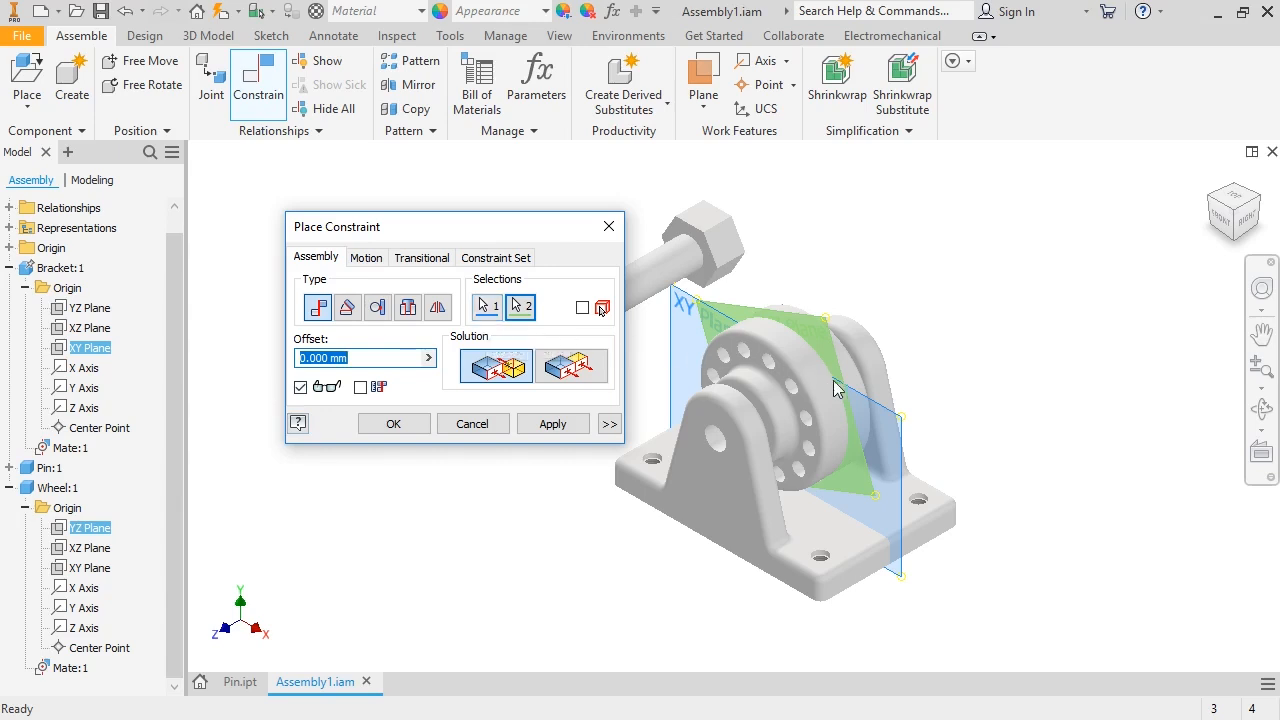
left_click(1252, 220)
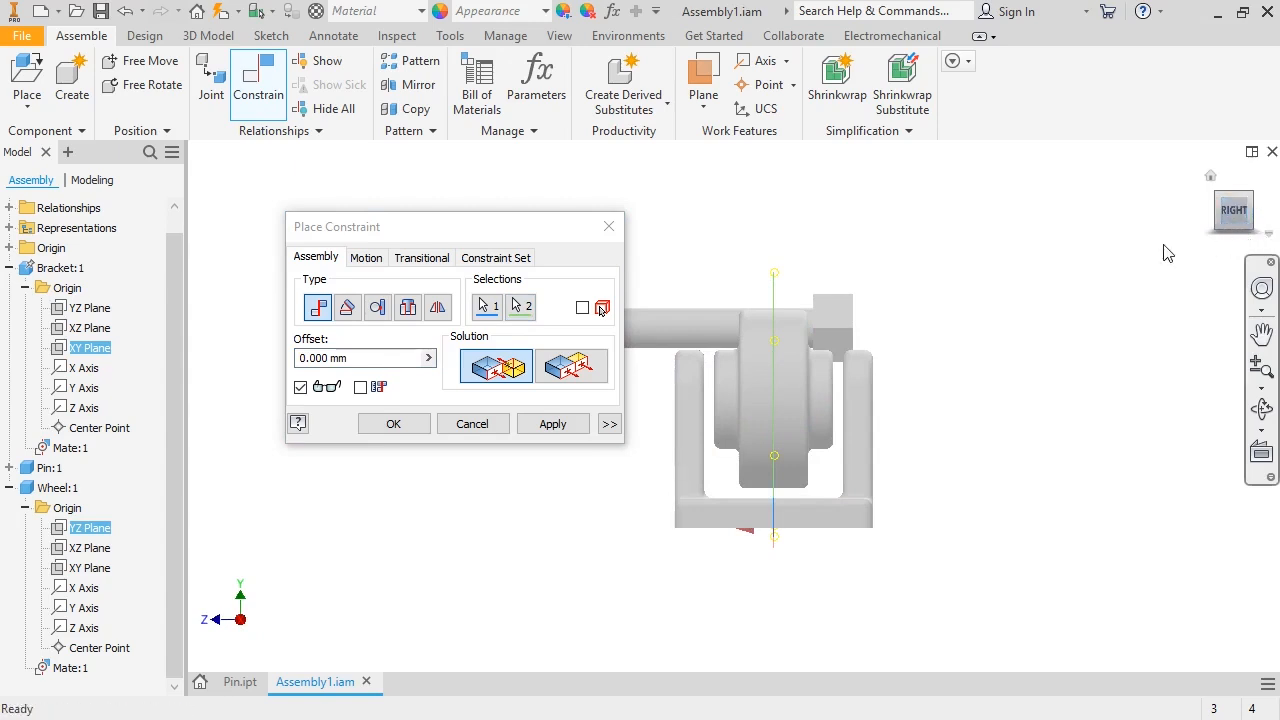
left_click(565, 427)
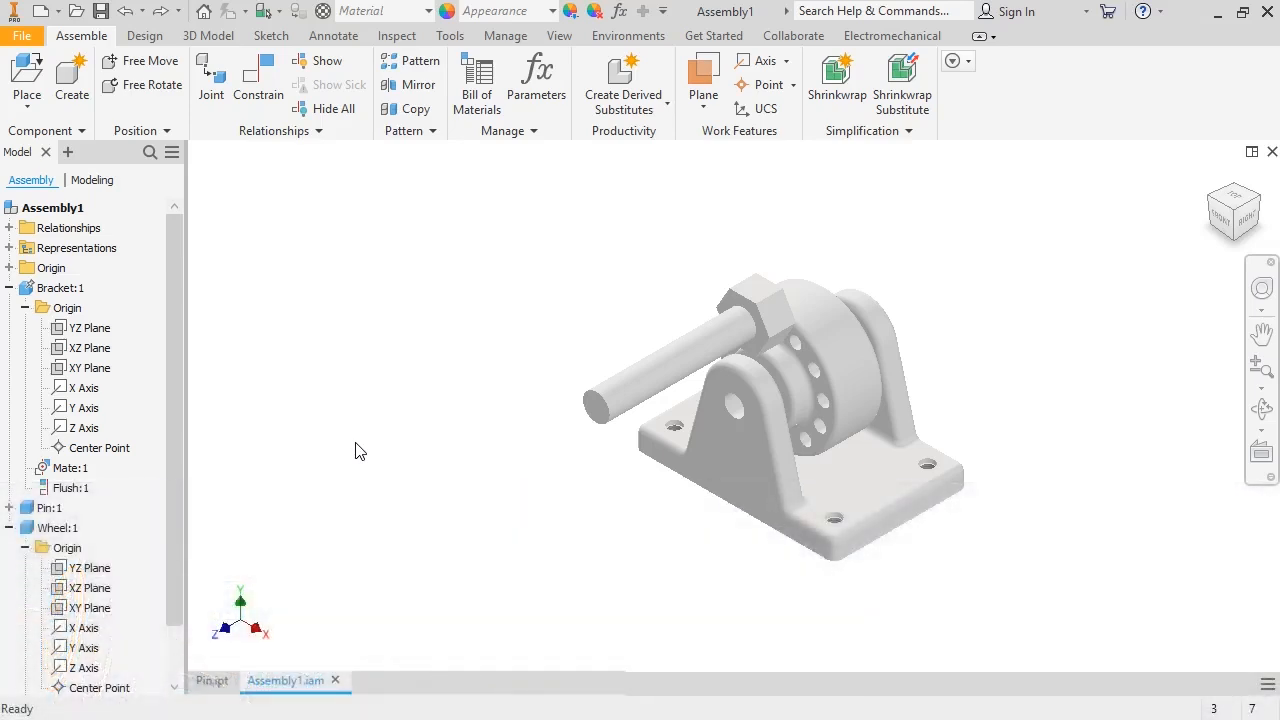
Mate the pin's shaft axis to the axis of the bracket's upright hole with a 0 mm offset.
left_click(259, 94)
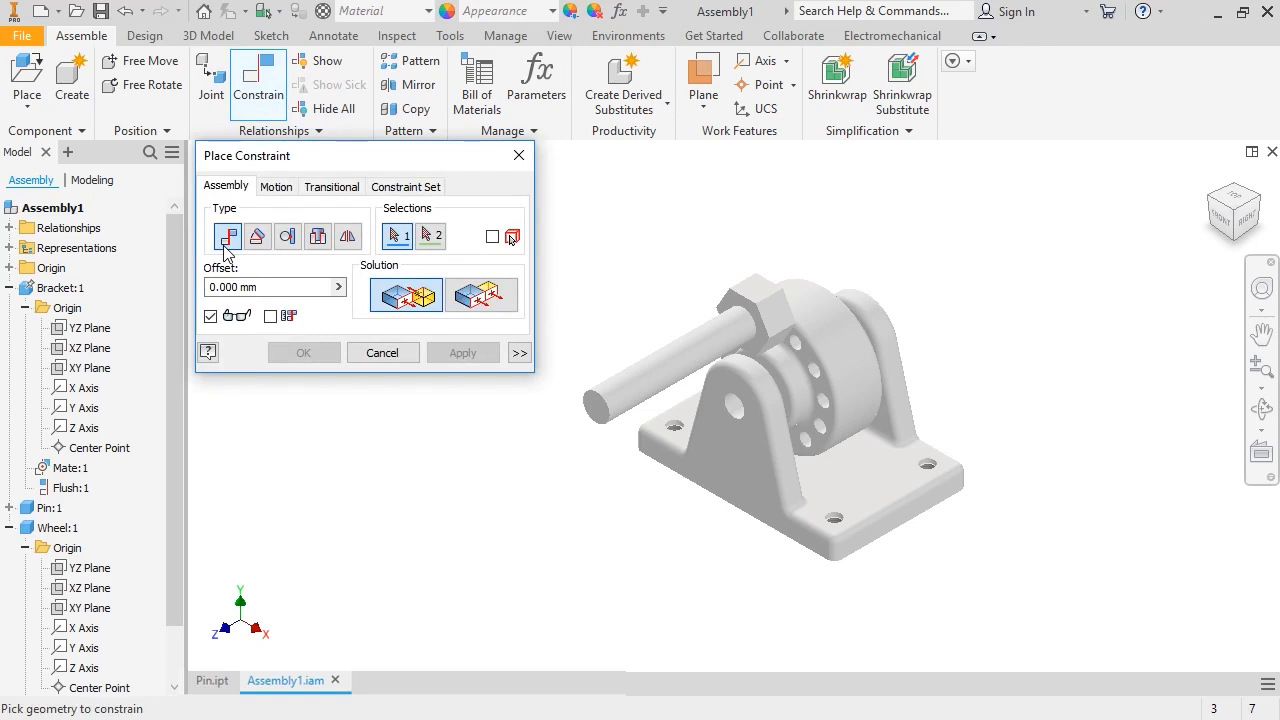
left_click(681, 362)
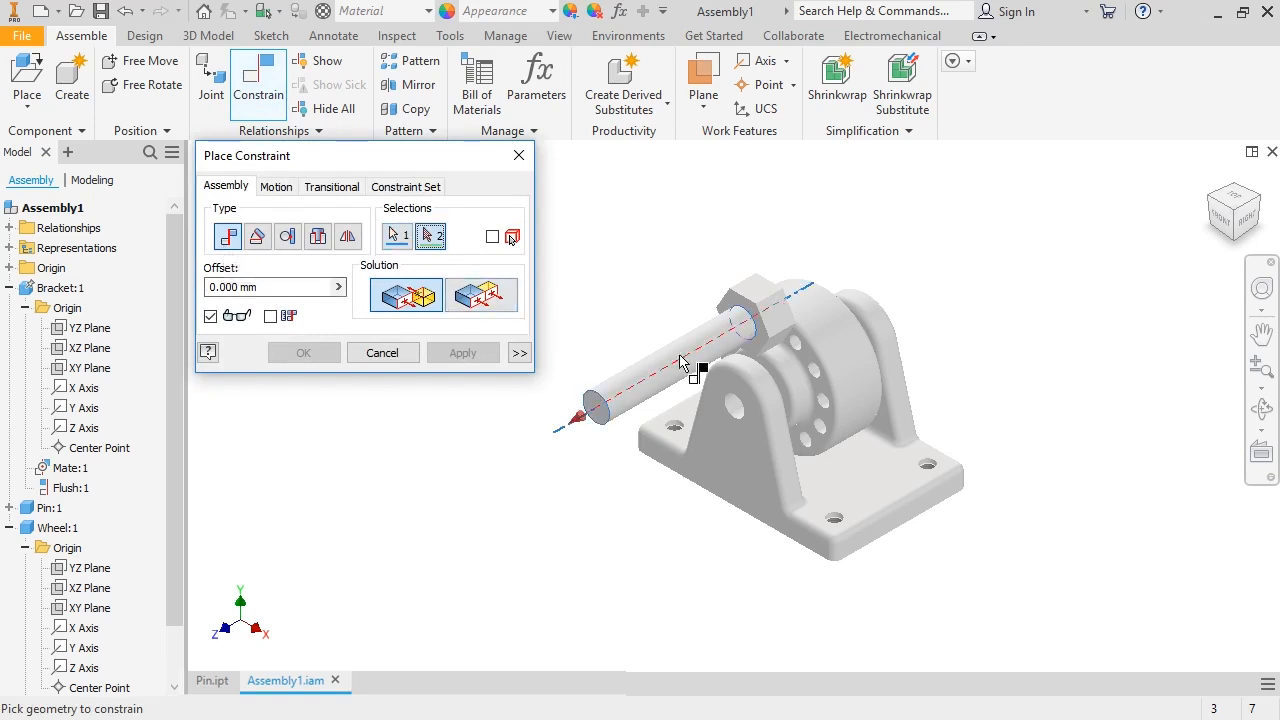
left_click(737, 406)
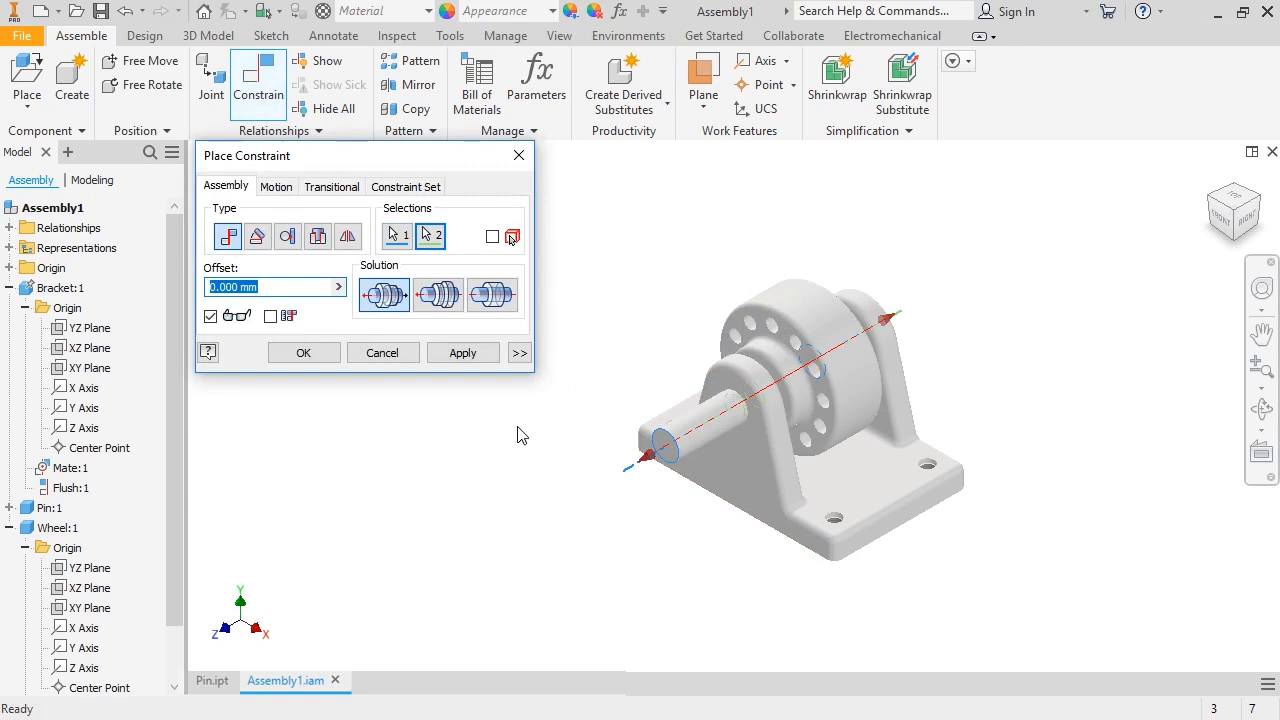
left_click(462, 353)
key("Escape")
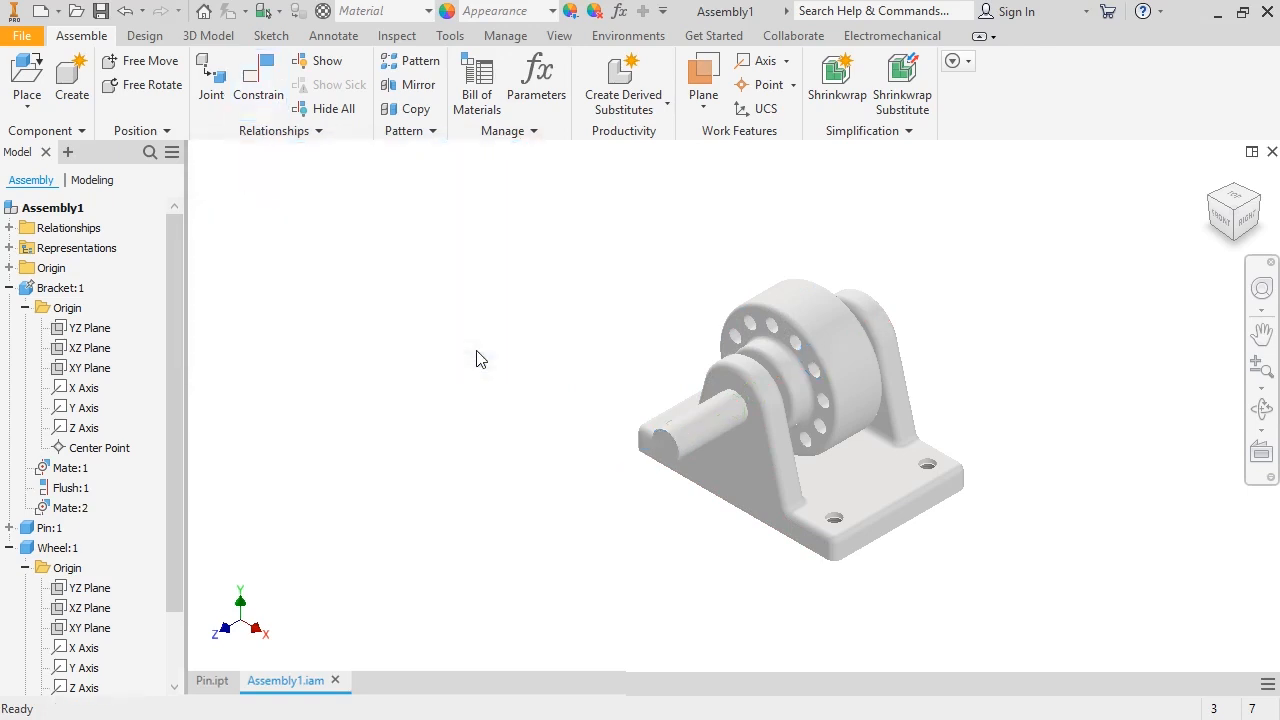
Slide the pin along the hole axis until its hex head stands well clear of the bracket's rear support.
left_click_drag(665, 438, 775, 390)
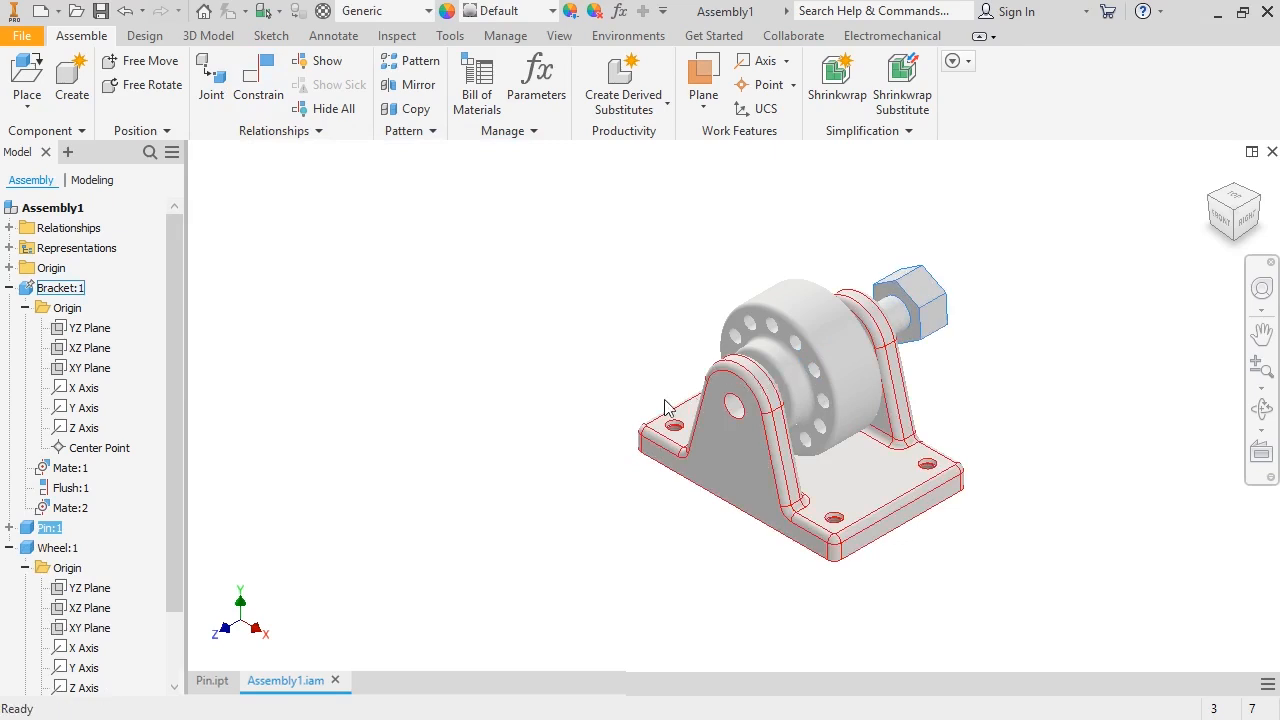
left_click(485, 443)
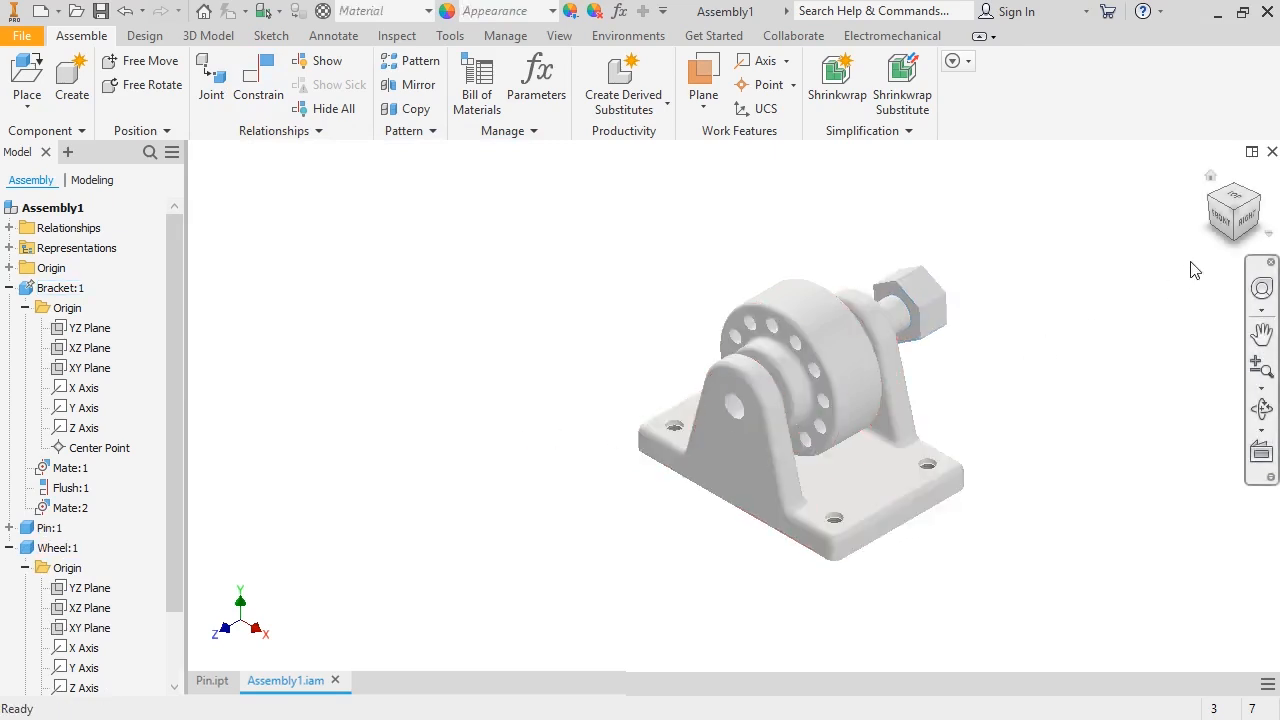
left_click_drag(1259, 217, 1257, 218)
left_click(1258, 219)
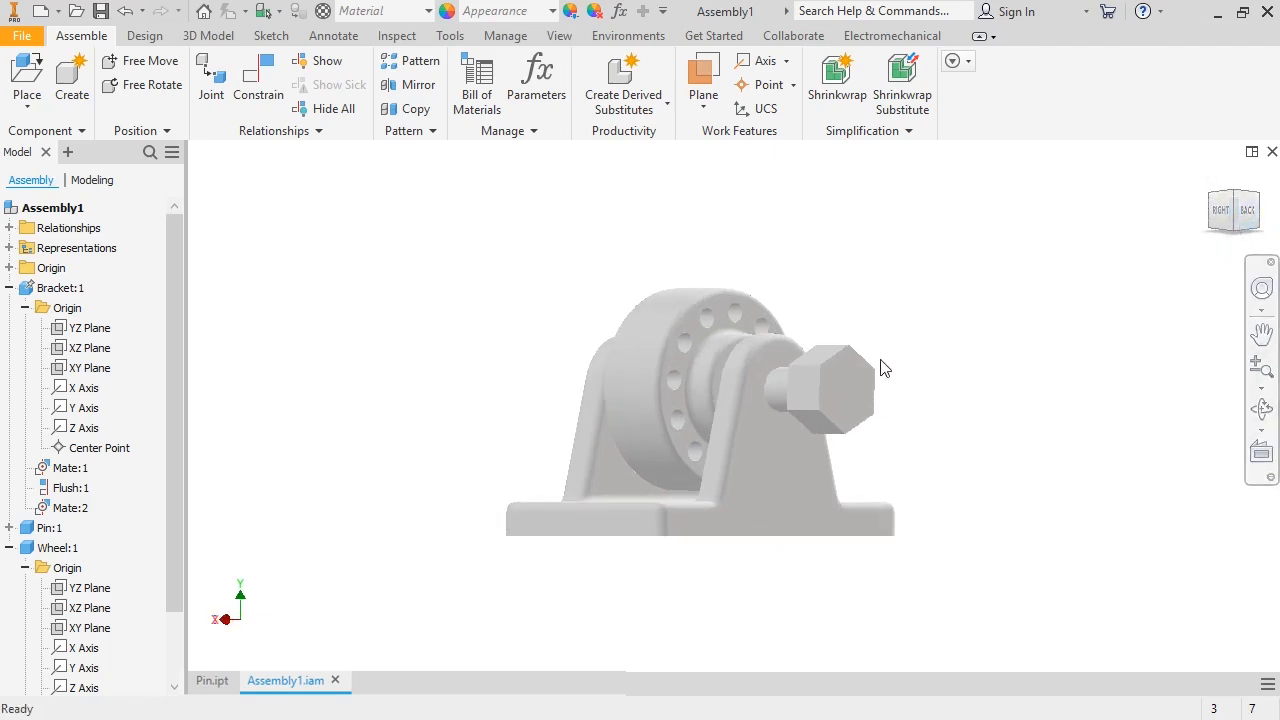
left_click_drag(883, 366, 974, 365)
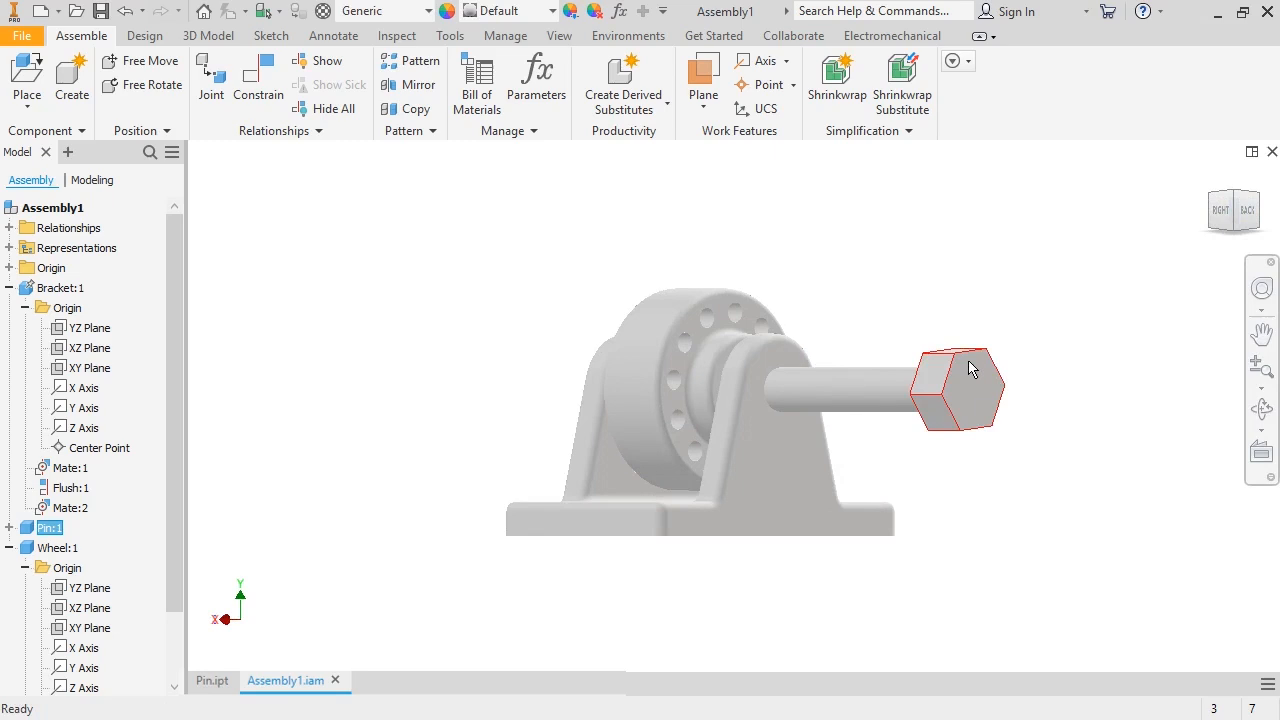
left_click(974, 286)
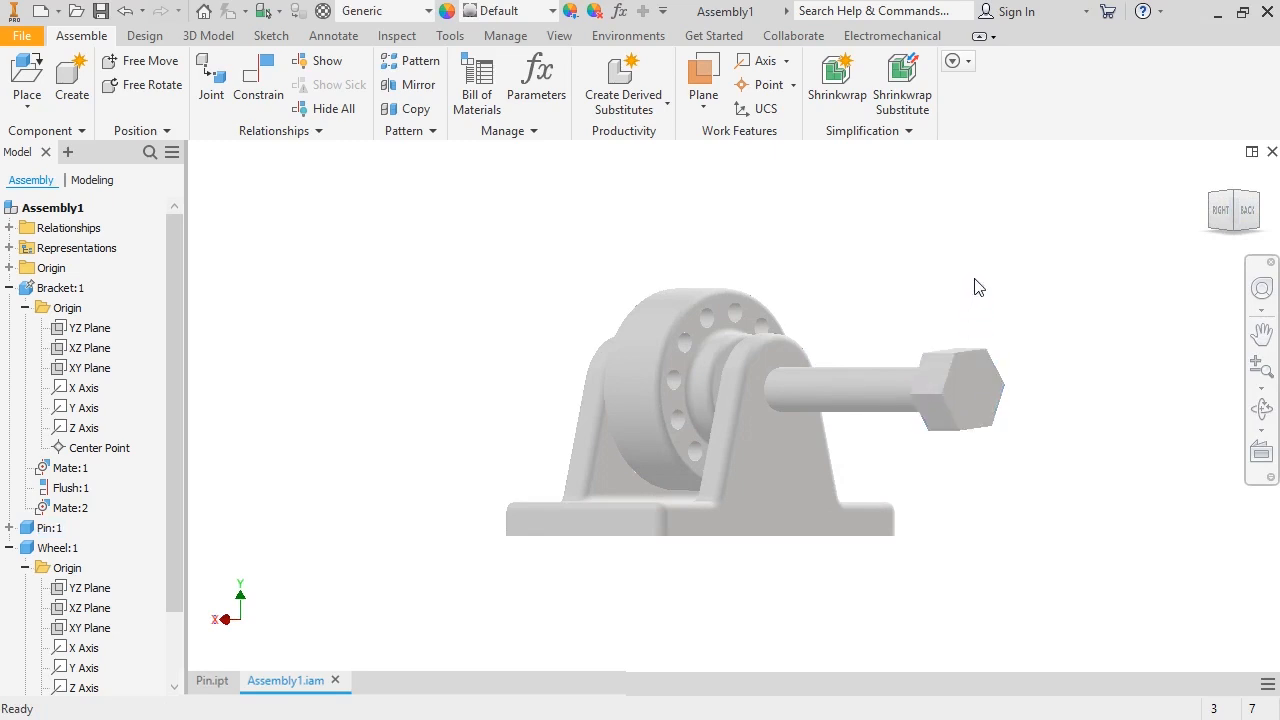
Mate the underside of the pin's hex head to the outer face of the bracket's rear support with a 0 mm offset.
left_click(262, 98)
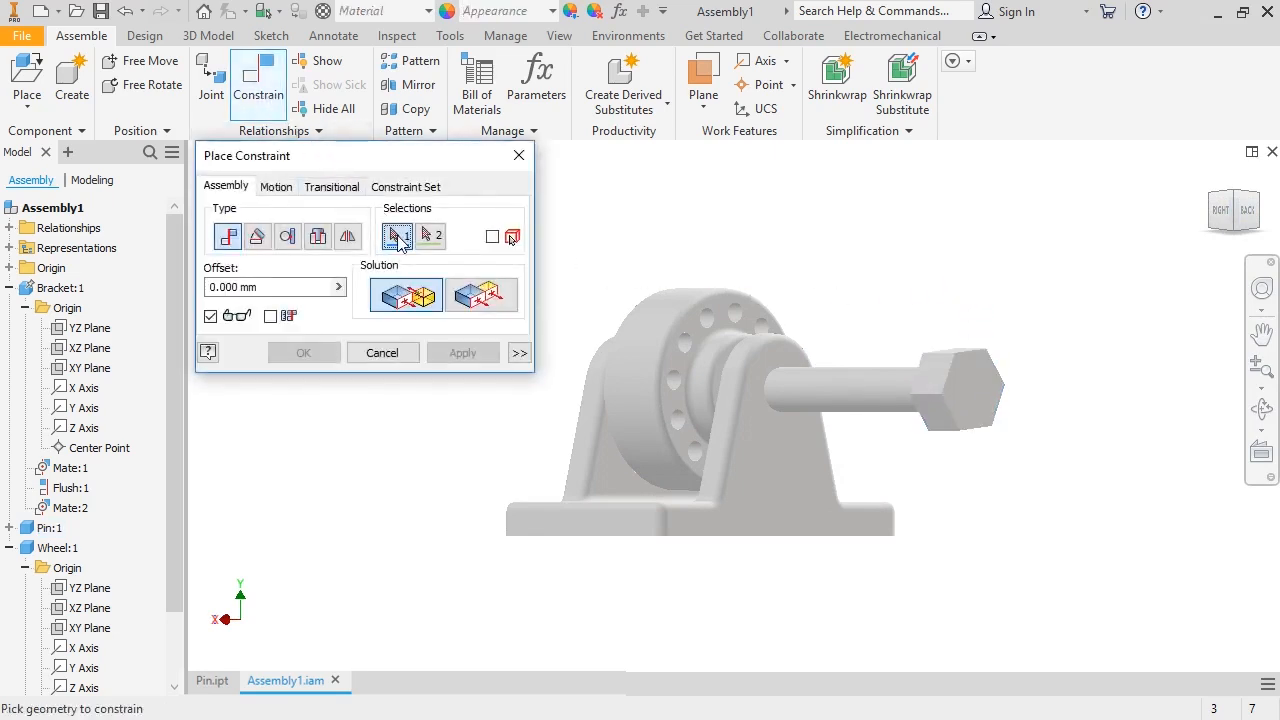
left_click(1212, 220)
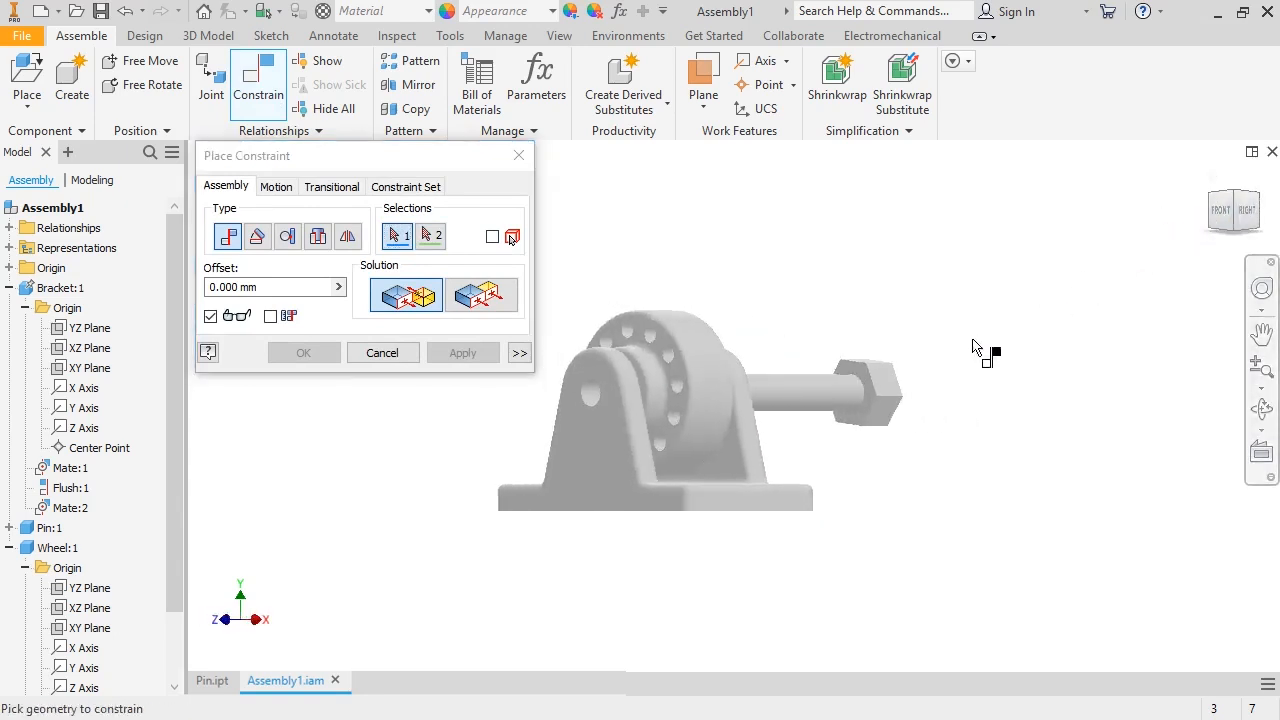
left_click(862, 400)
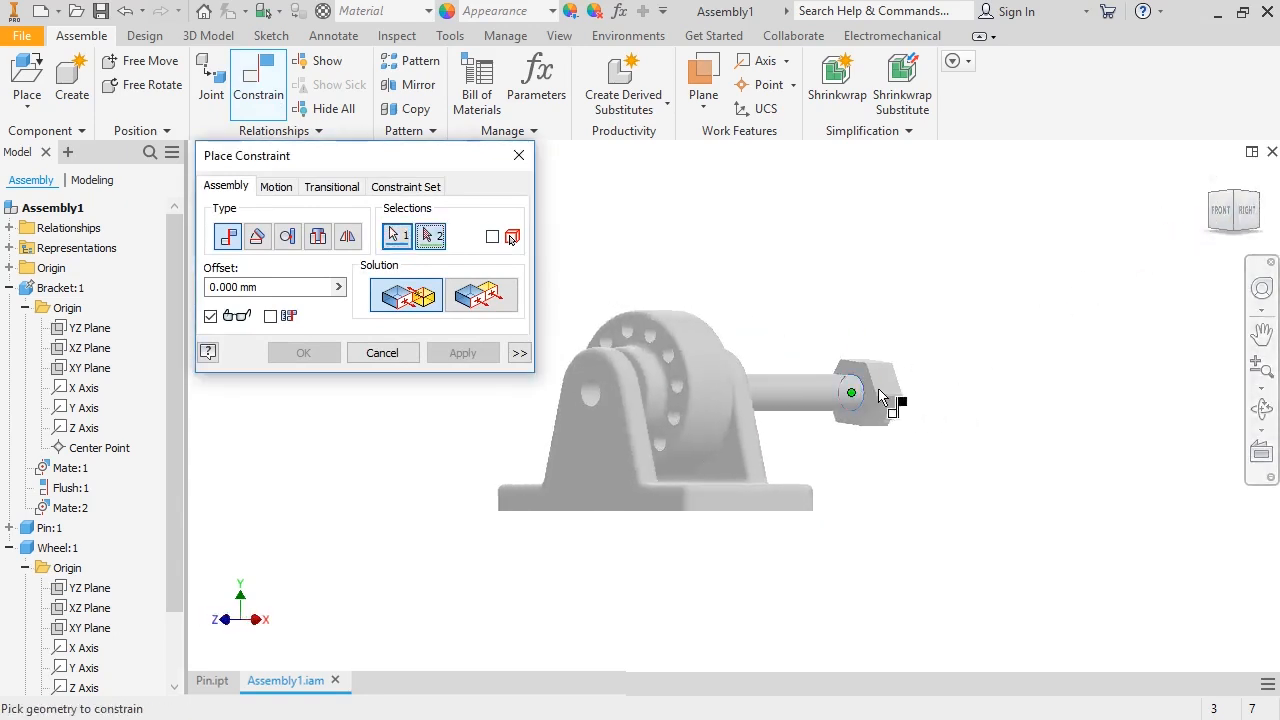
left_click(1262, 224)
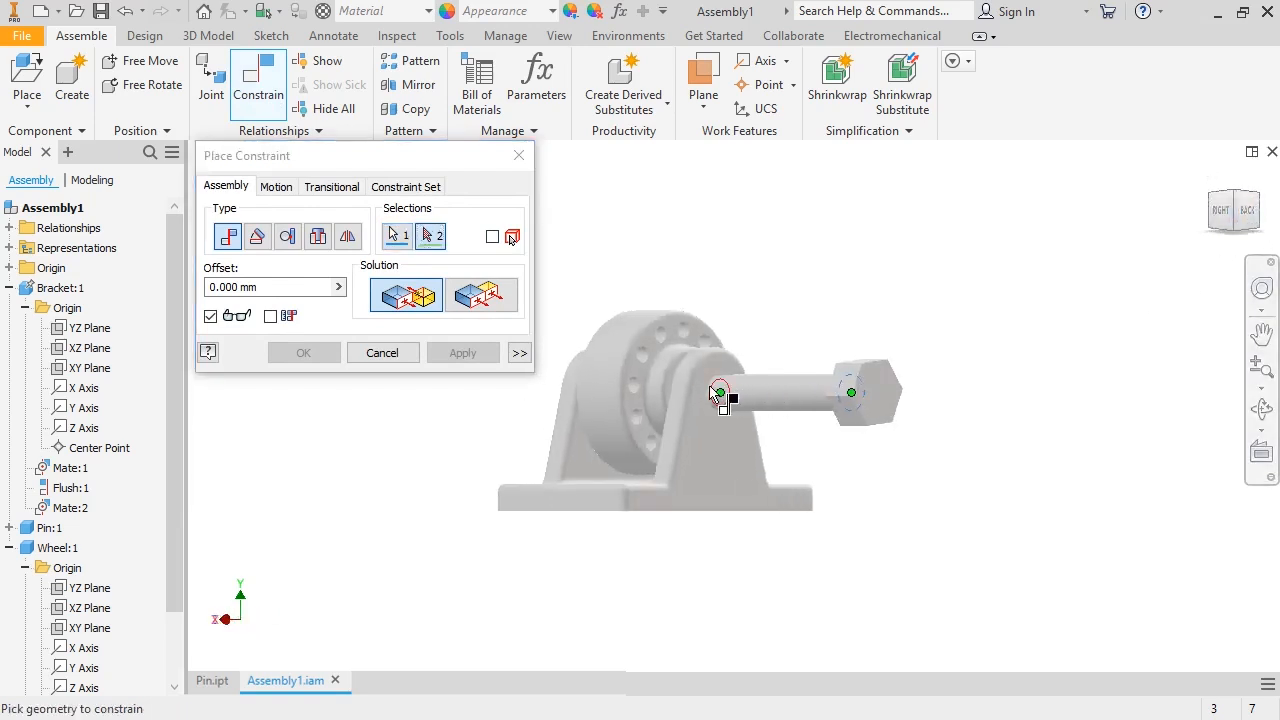
scroll(720, 395, "down", 4)
left_click(717, 427)
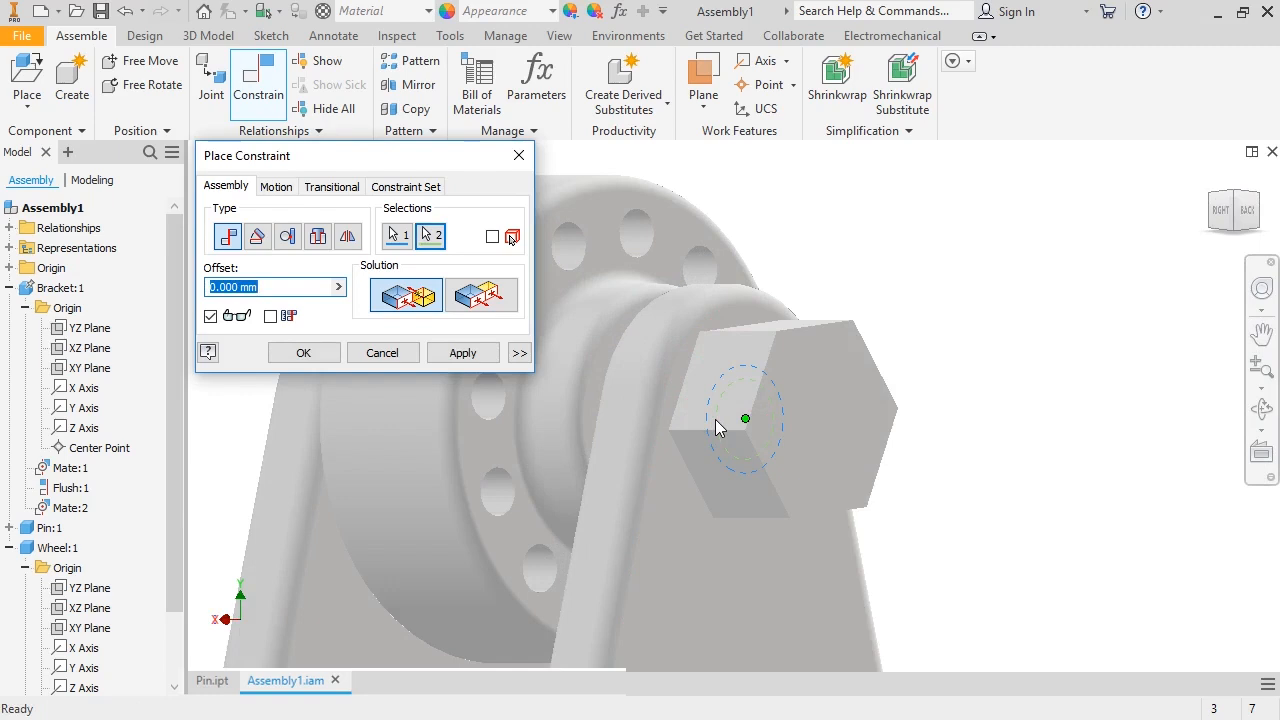
left_click(303, 352)
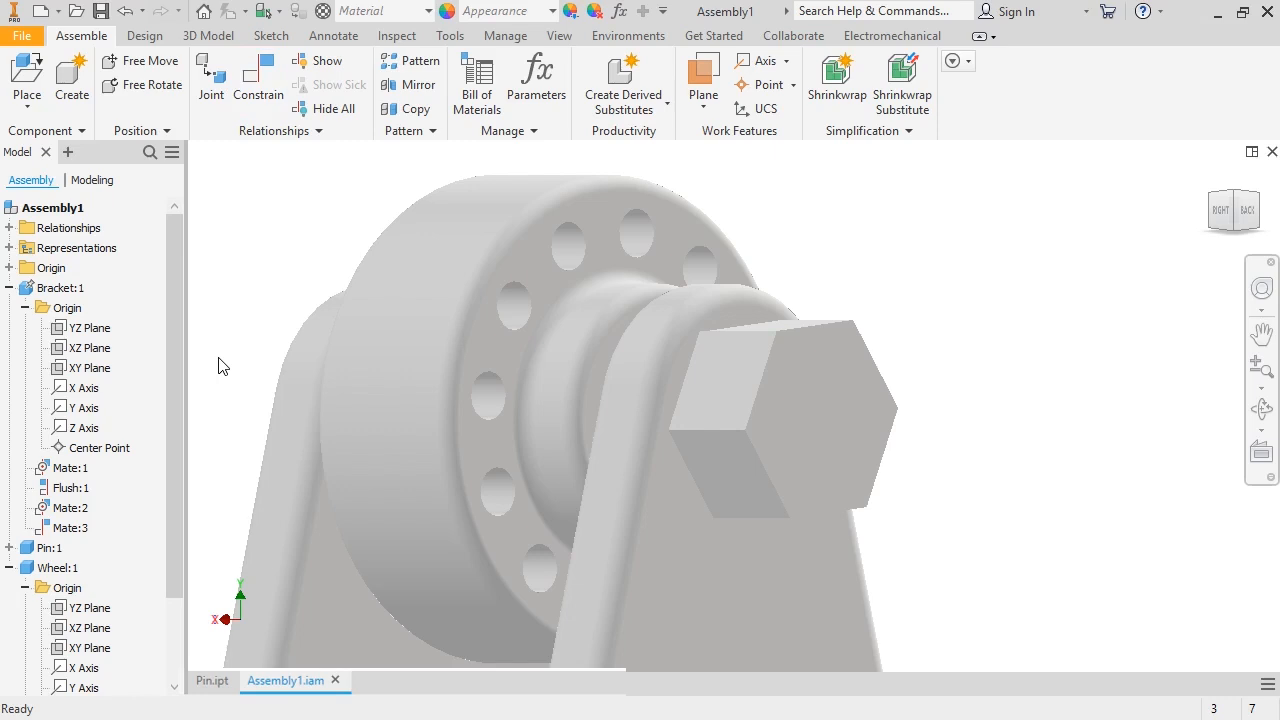
Open the Mate:1 constraint listed under the bracket for editing.
key("Home")
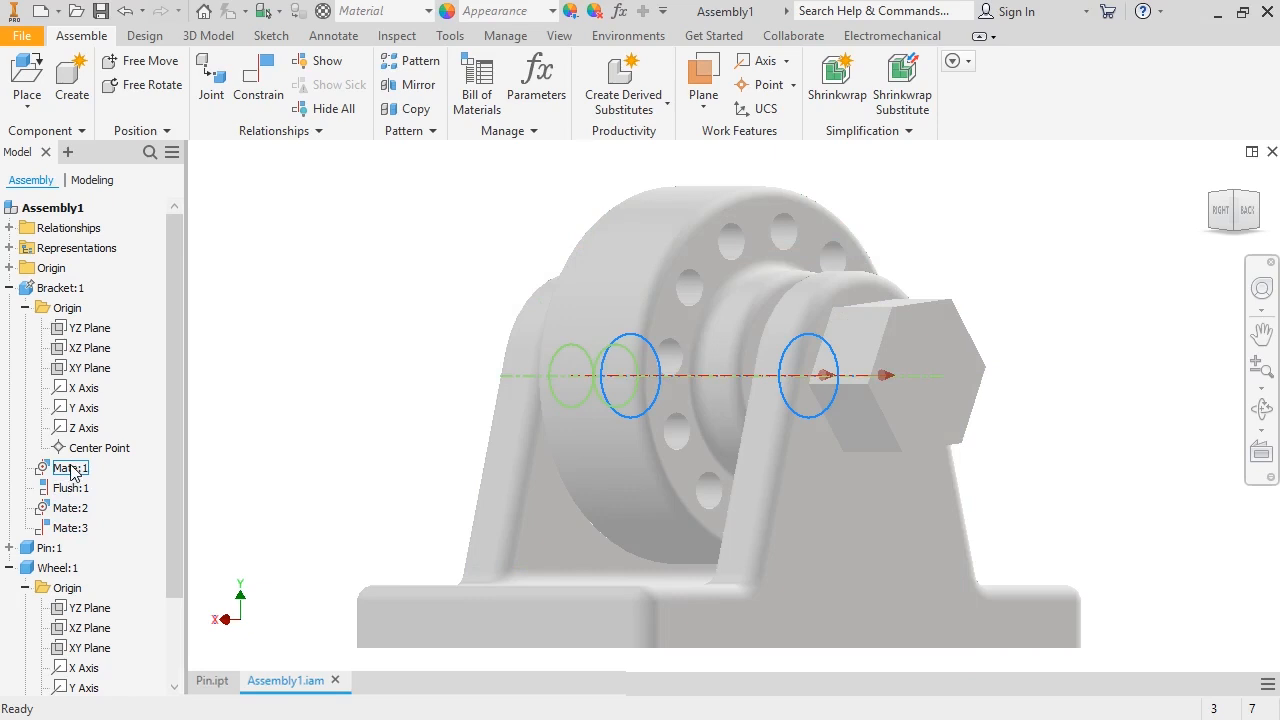
right_click(72, 472)
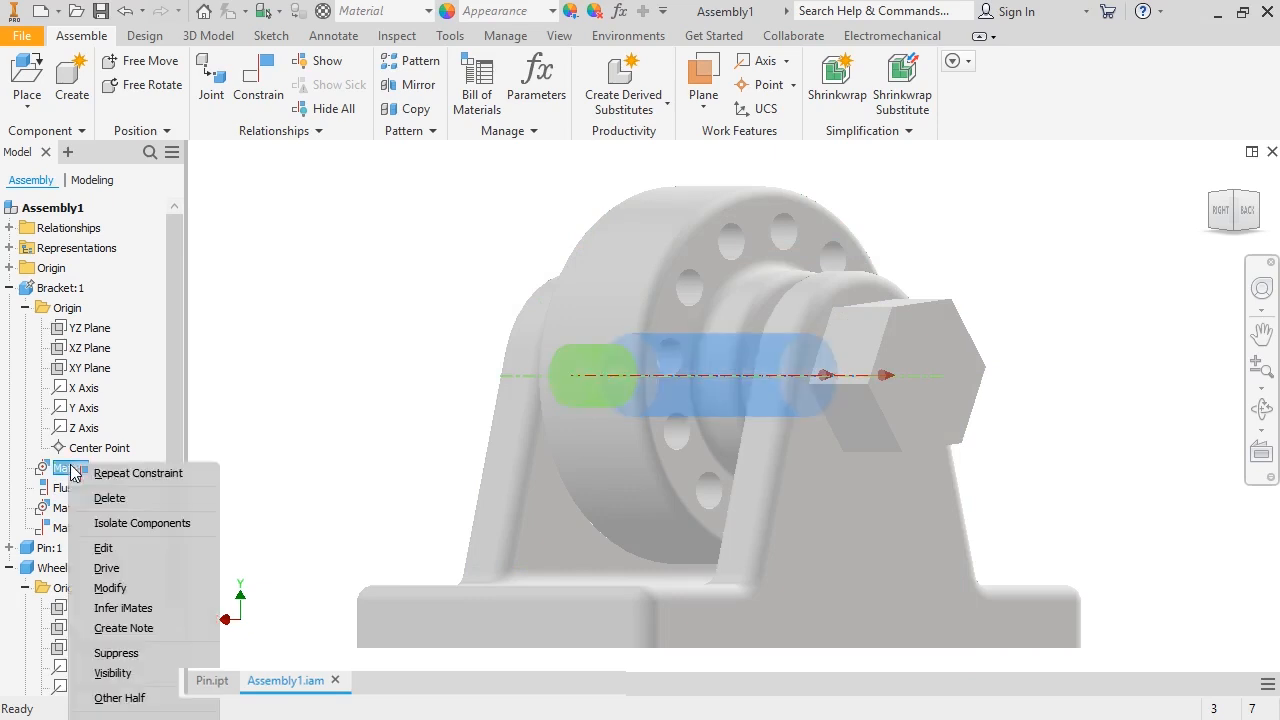
left_click(133, 547)
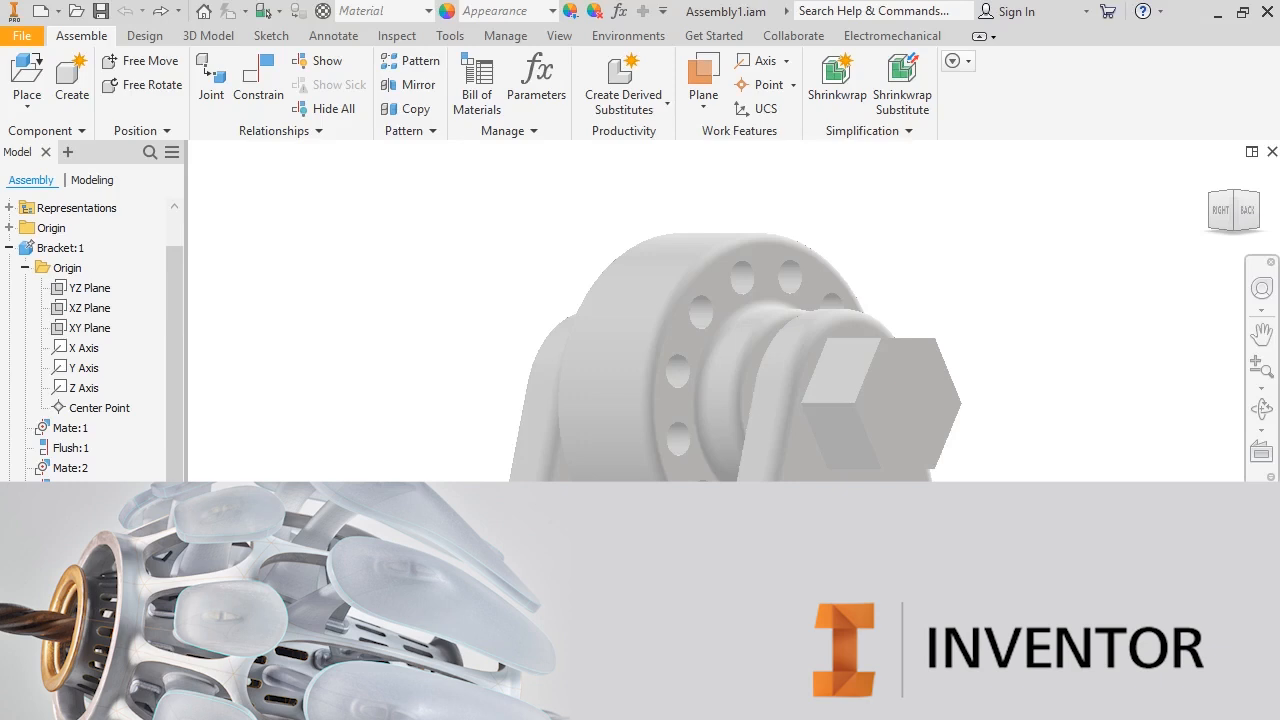
Rotate the pin slightly about its axis by its hex head to test its remaining freedom of movement.
left_click(882, 432)
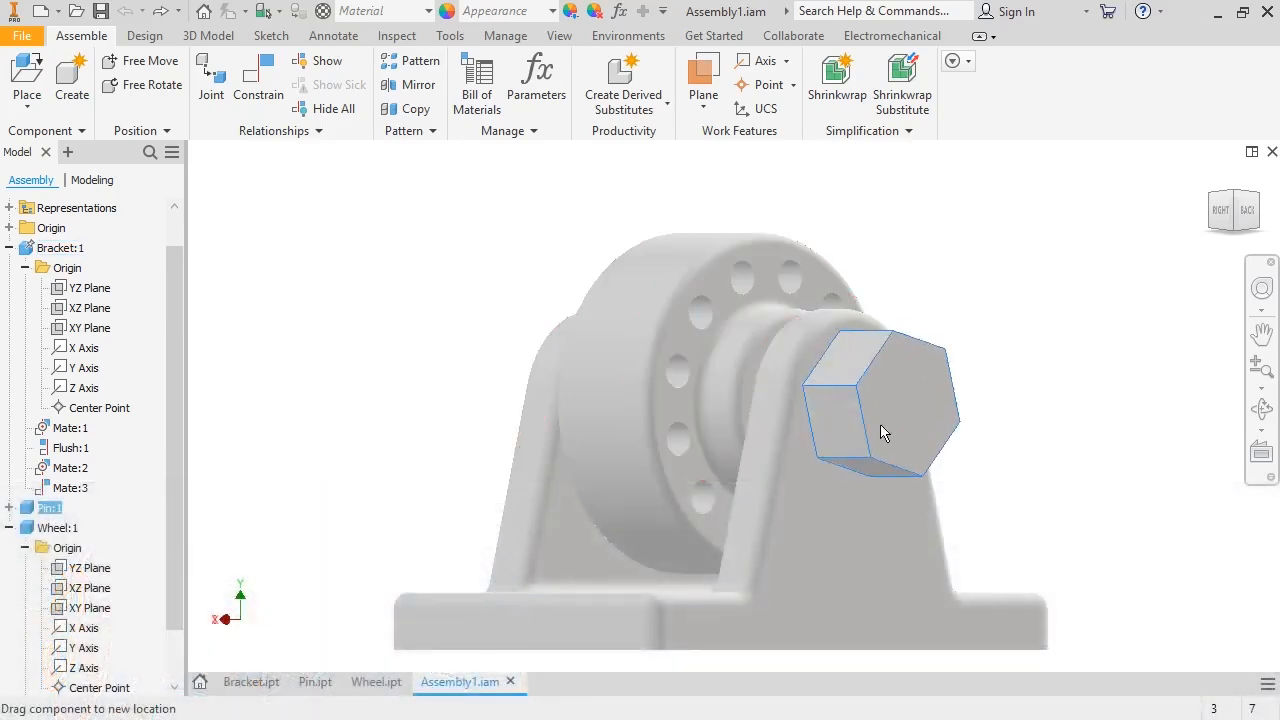
left_click_drag(881, 432, 897, 423)
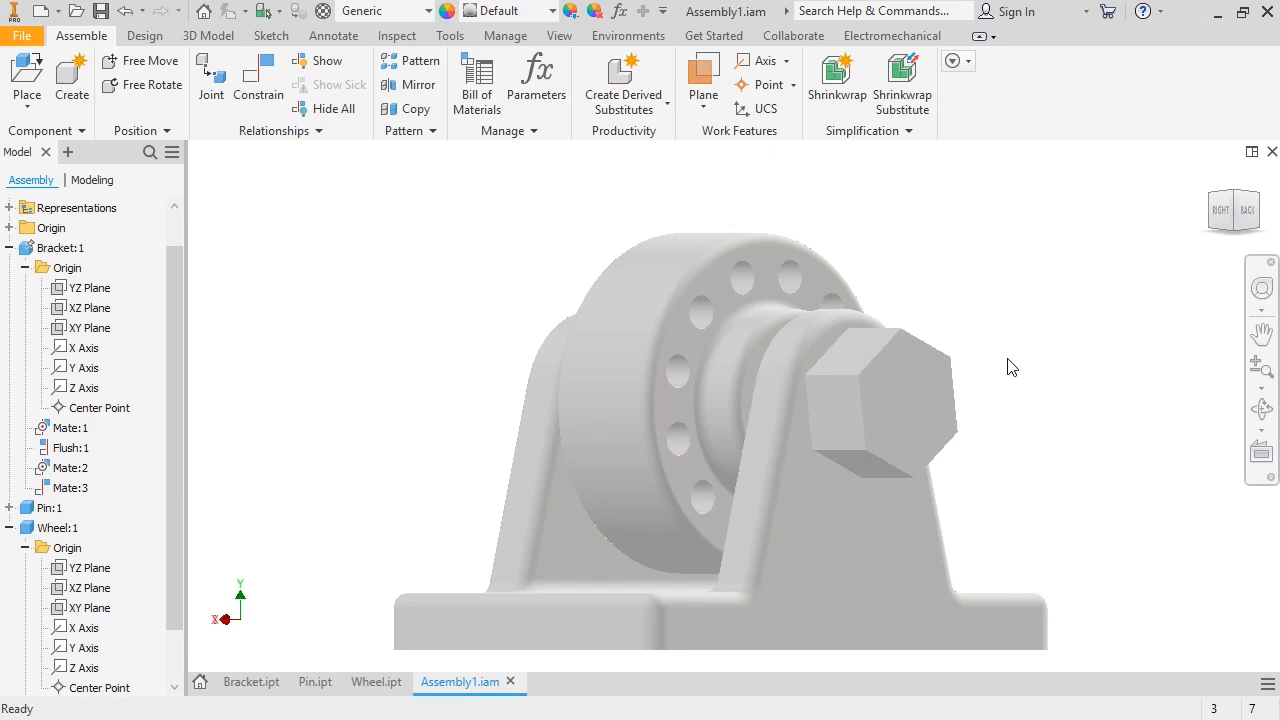
Add a directed angle constraint of 180 degrees between the pin head's side face and the bracket base's upper face, and test the pin's rotation.
left_click(278, 86)
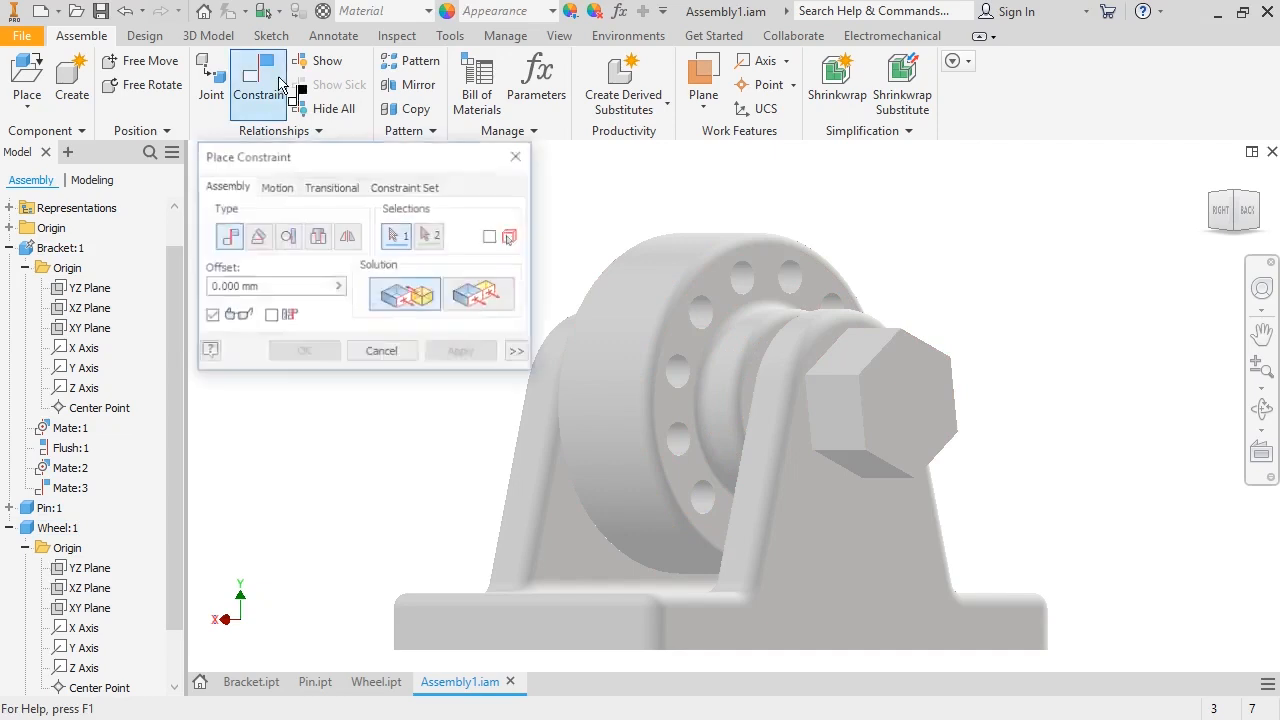
left_click(258, 236)
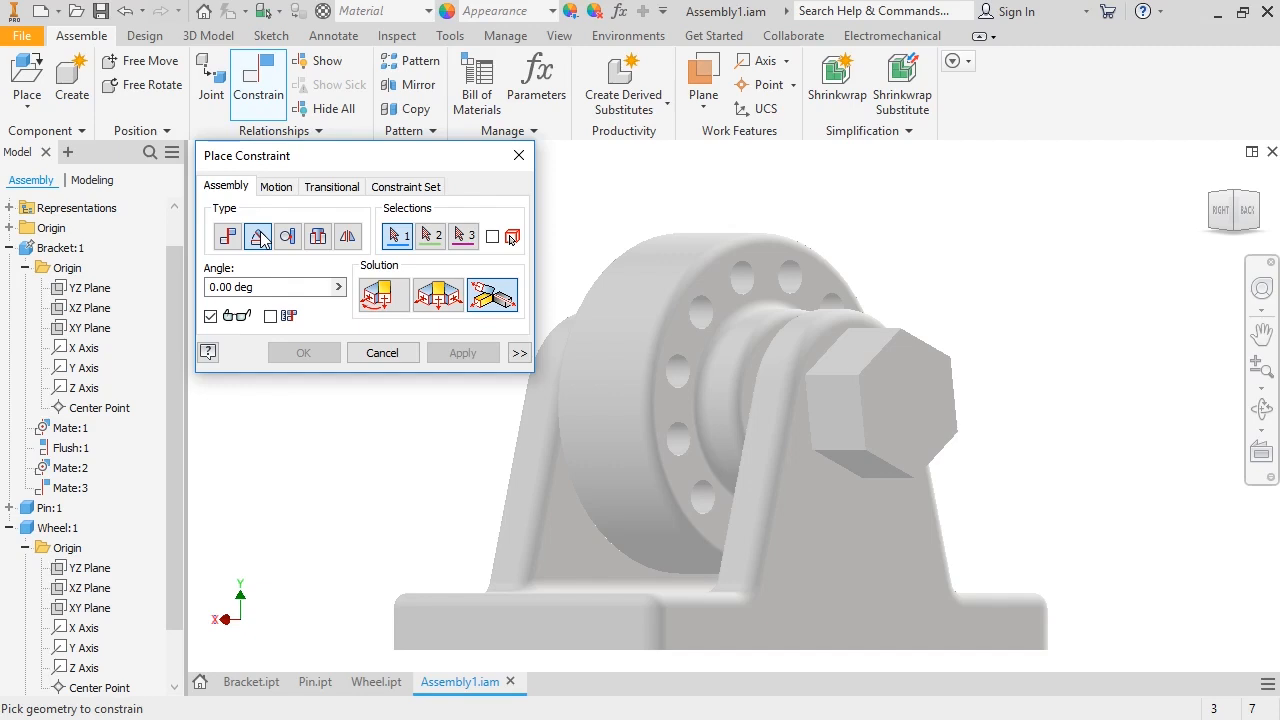
left_click(389, 308)
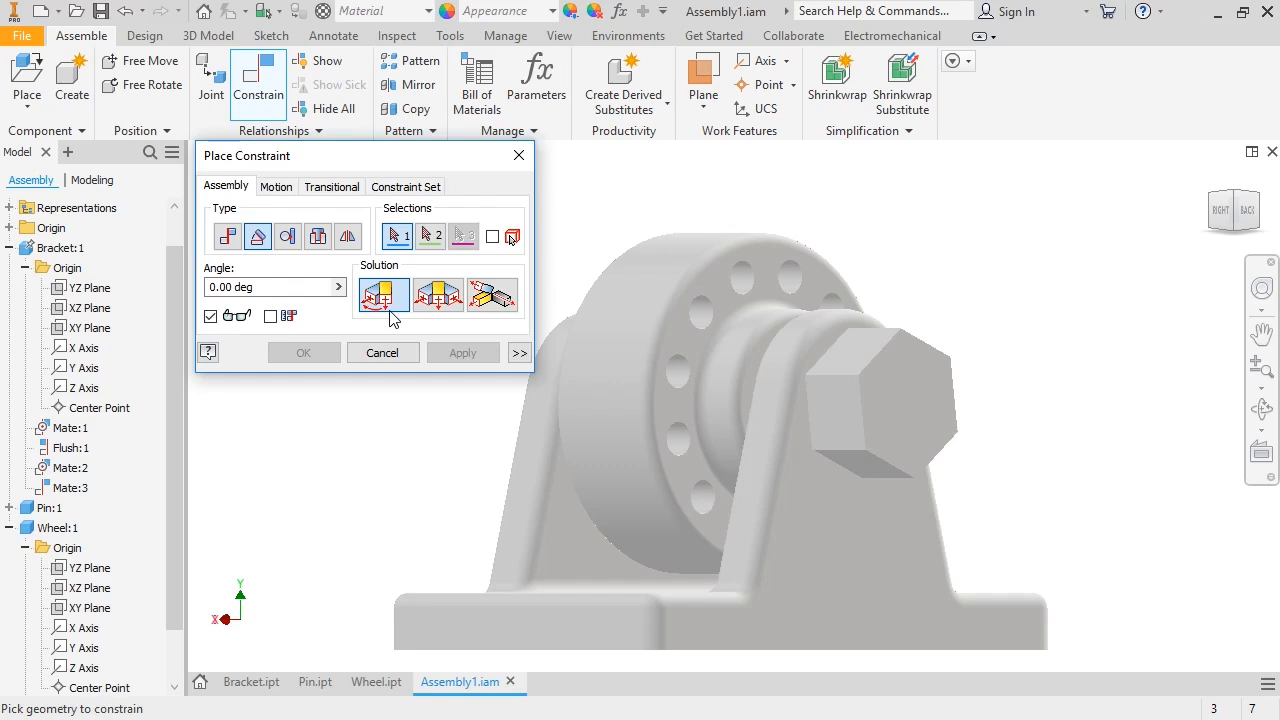
left_click(825, 406)
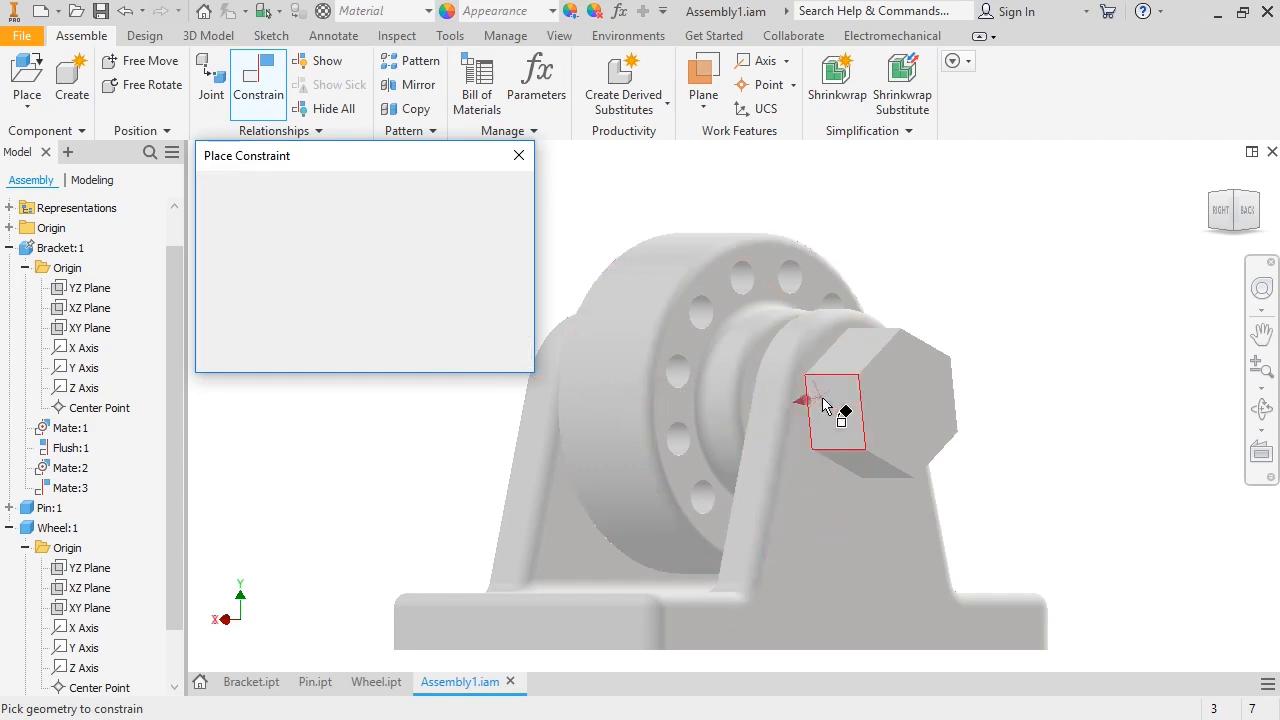
middle_click_drag(825, 406, 820, 429, "shift")
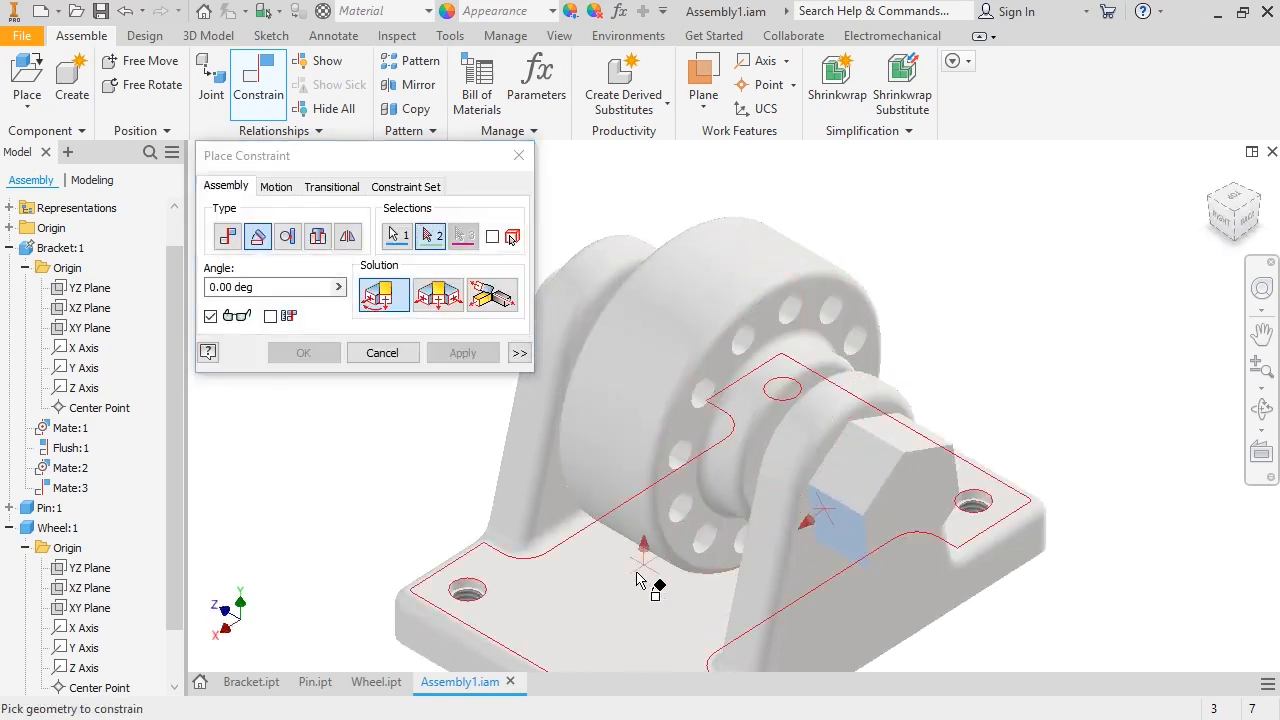
left_click(609, 594)
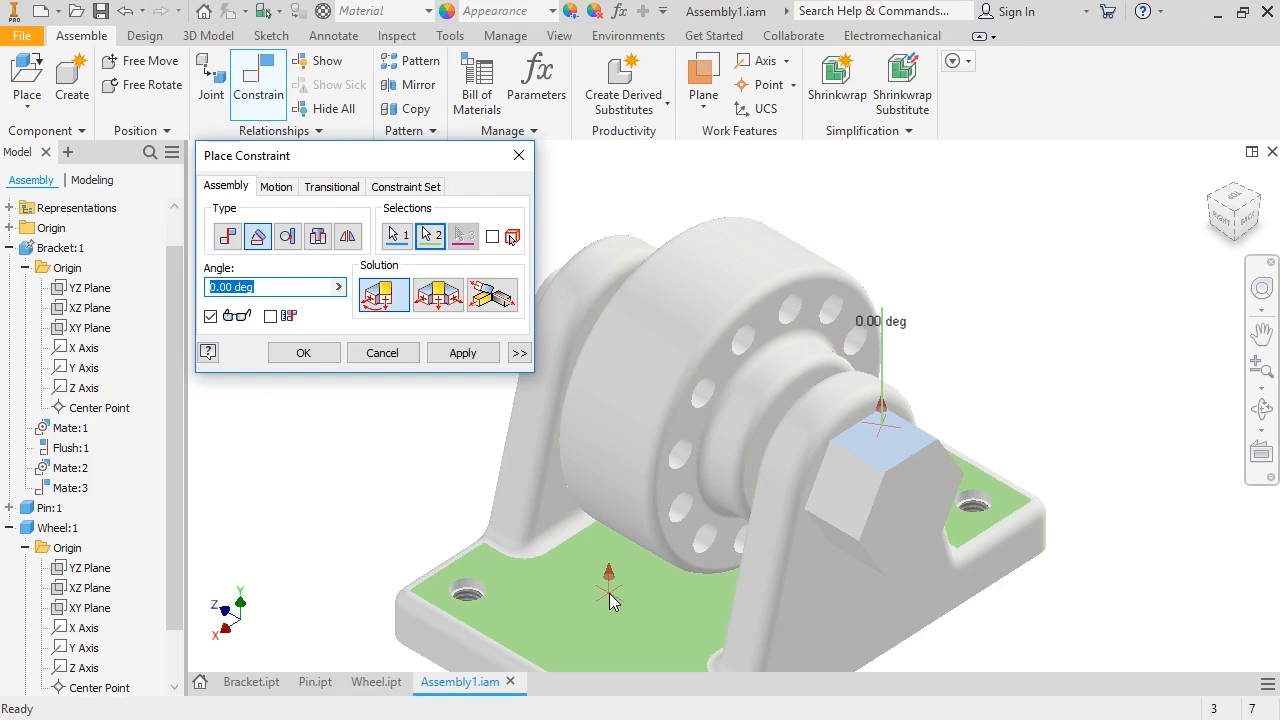
left_click(211, 289)
type("18")
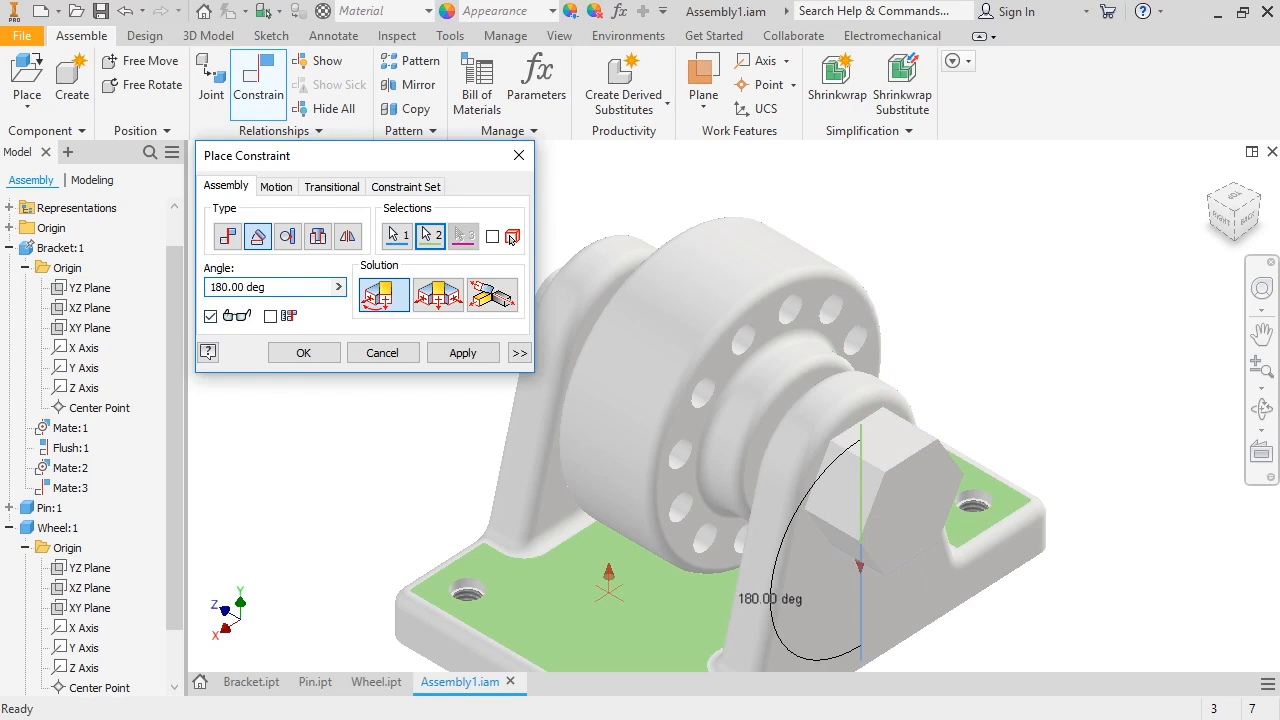
left_click(296, 352)
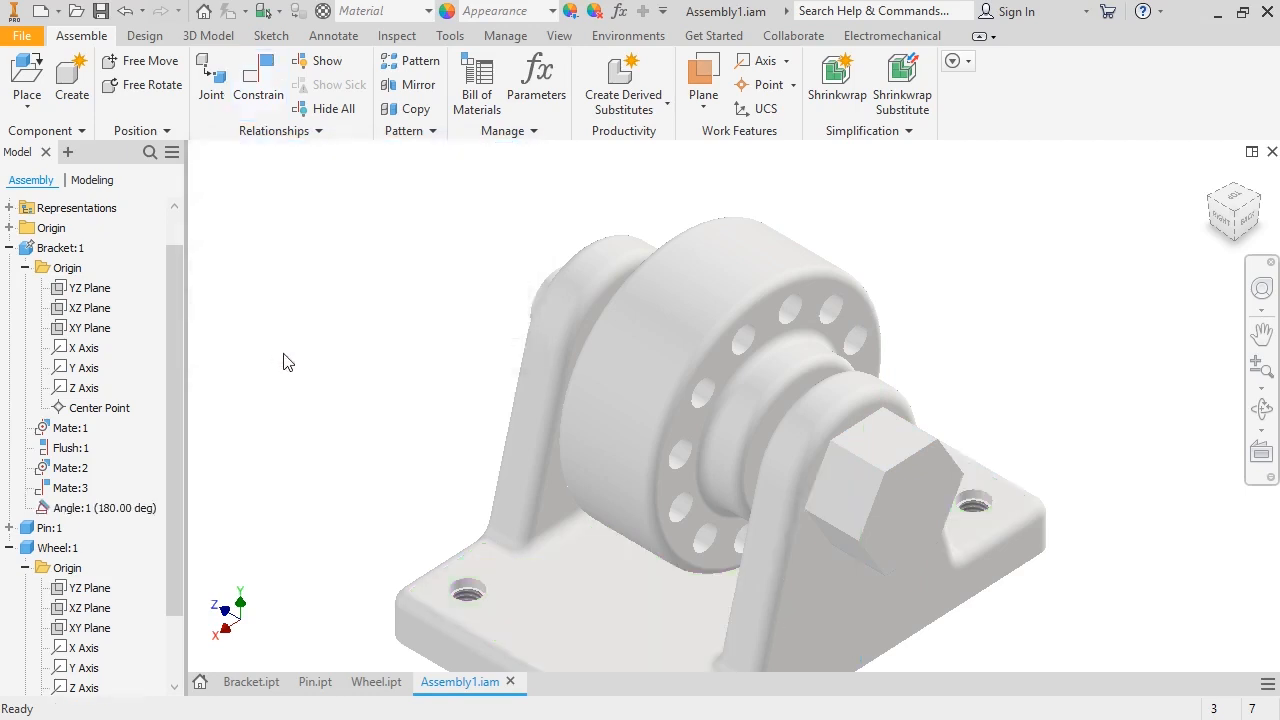
left_click_drag(860, 486, 871, 518)
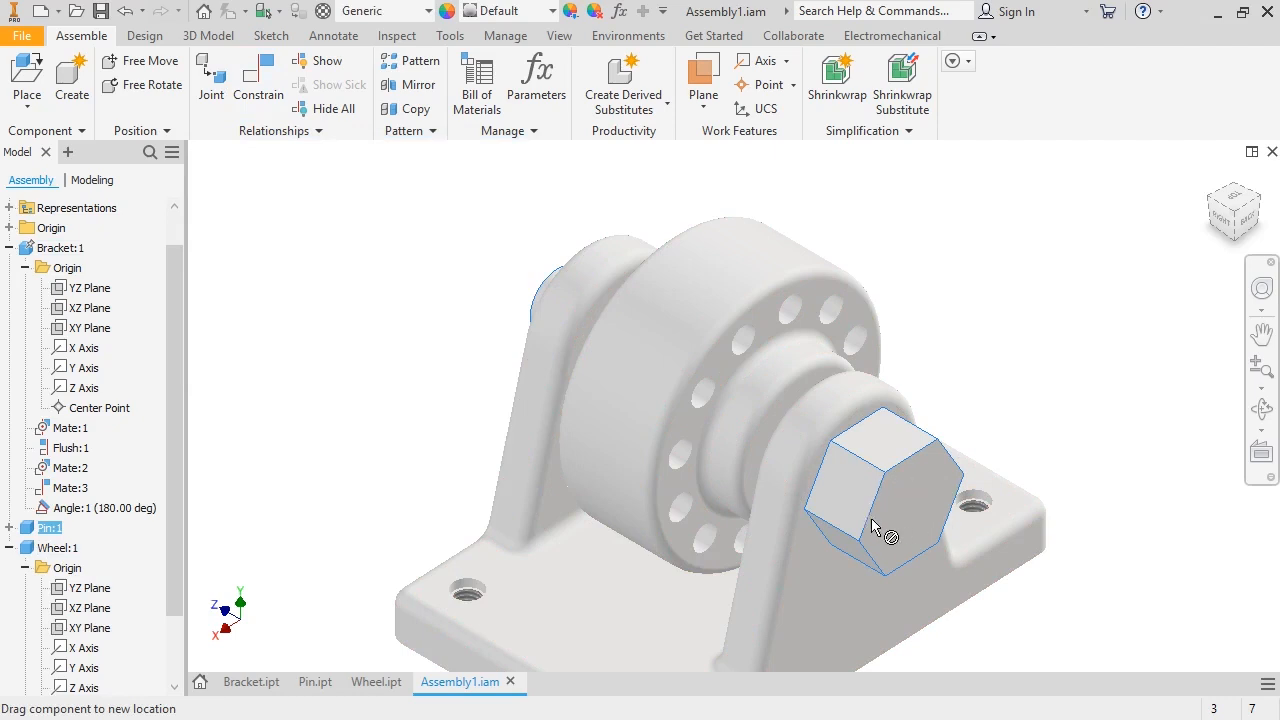
left_click(961, 422)
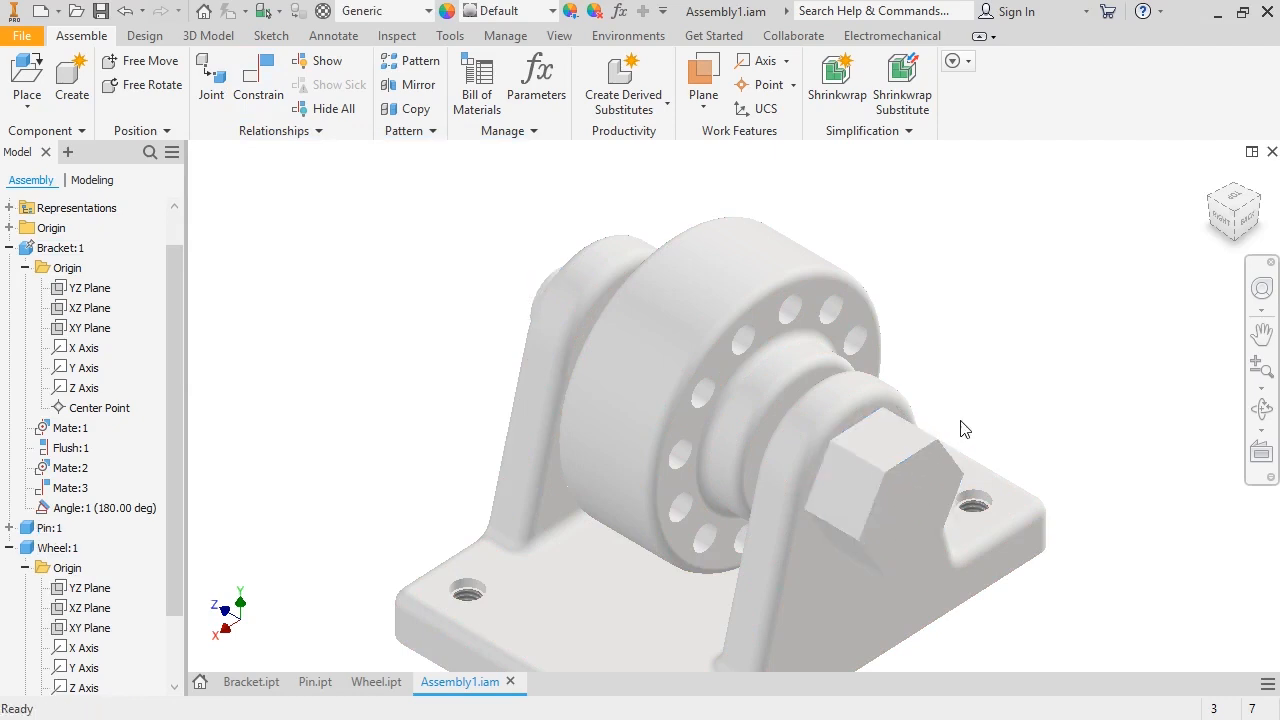
Undo the angle constraint and rotate the pin by its hex head to test its freedom of movement.
left_click(125, 14)
left_click(930, 480)
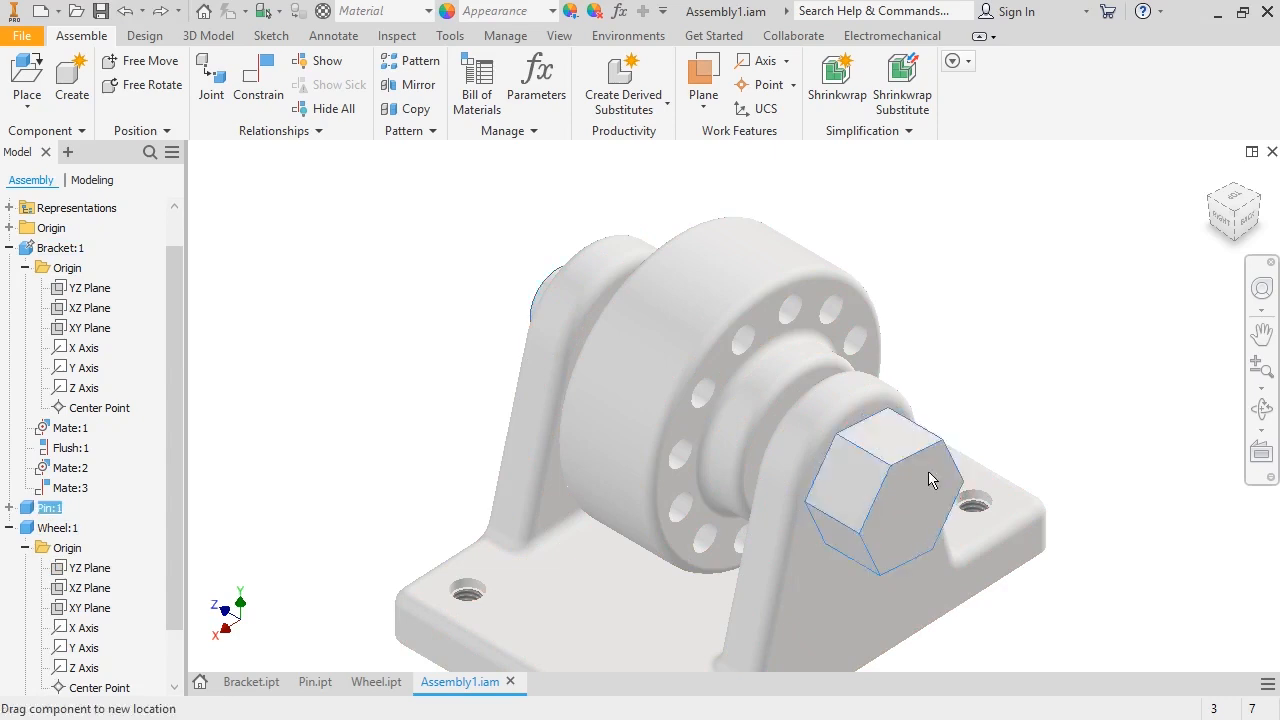
left_click_drag(930, 480, 985, 390)
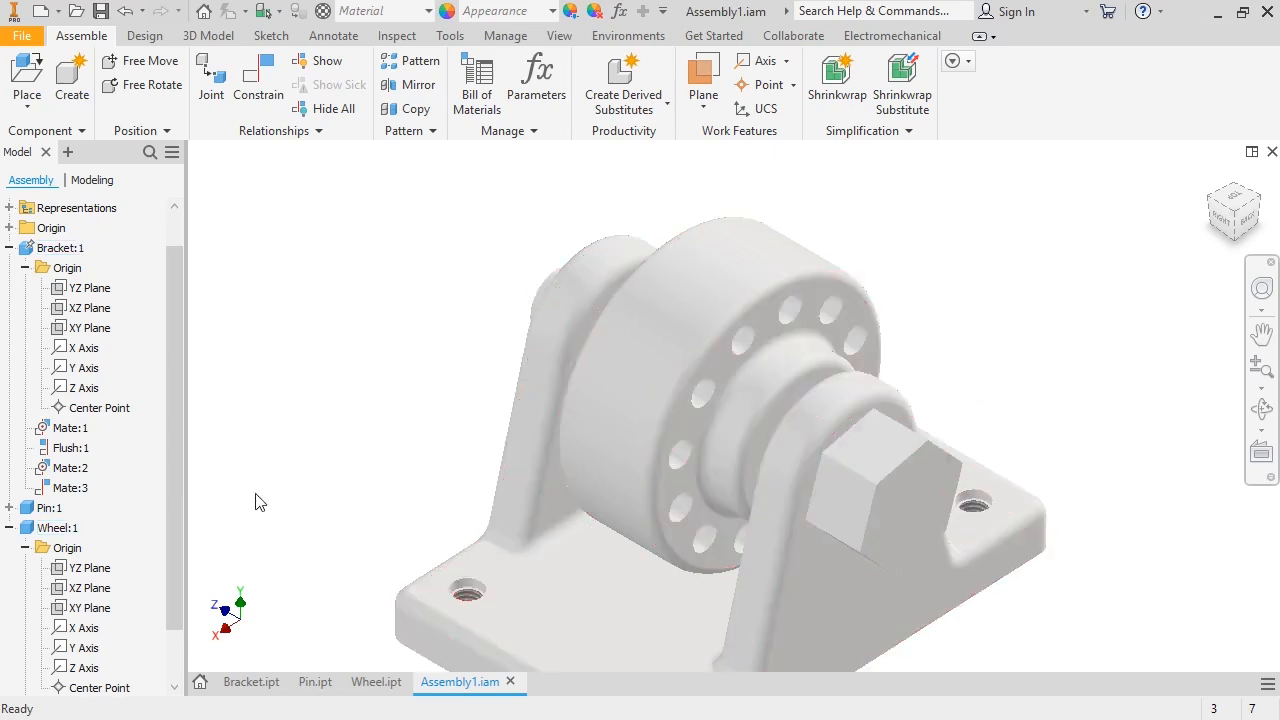
Delete the pin's Mate:2 and Mate:3 constraints and move the pin out of the bracket, up beside the wheel.
left_click(9, 508)
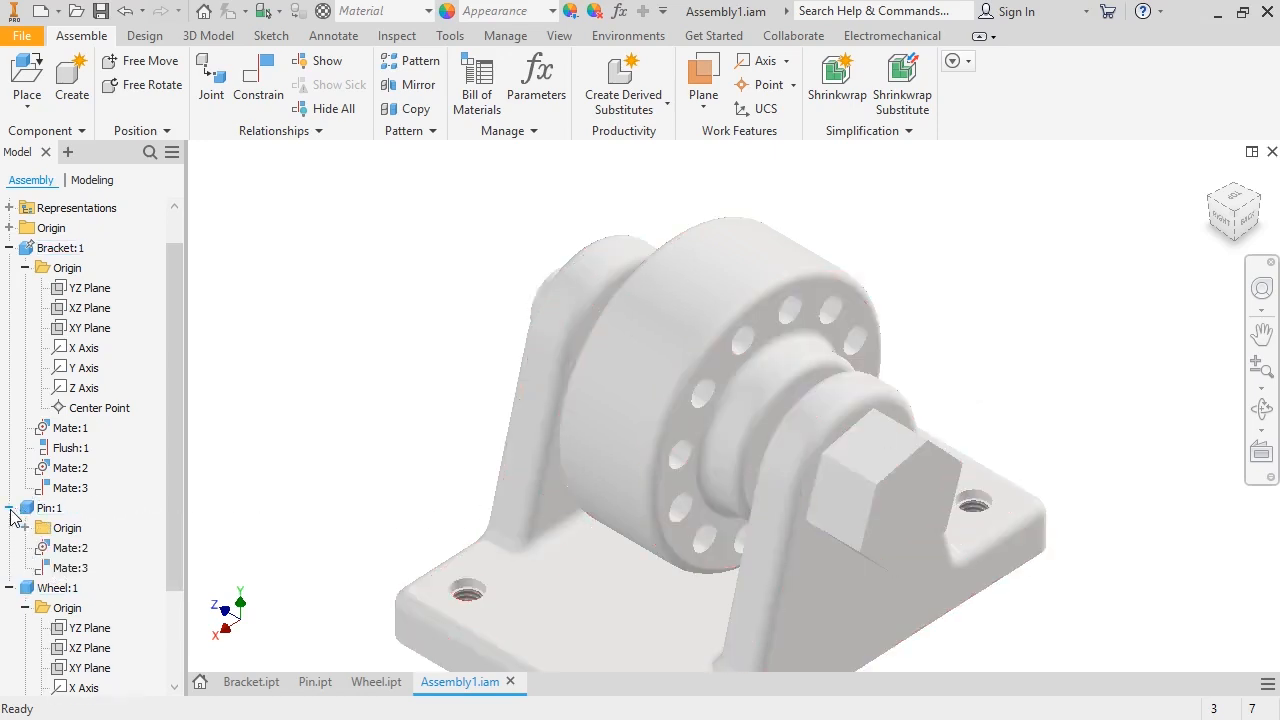
right_click(63, 548)
left_click(84, 581)
left_click(68, 528)
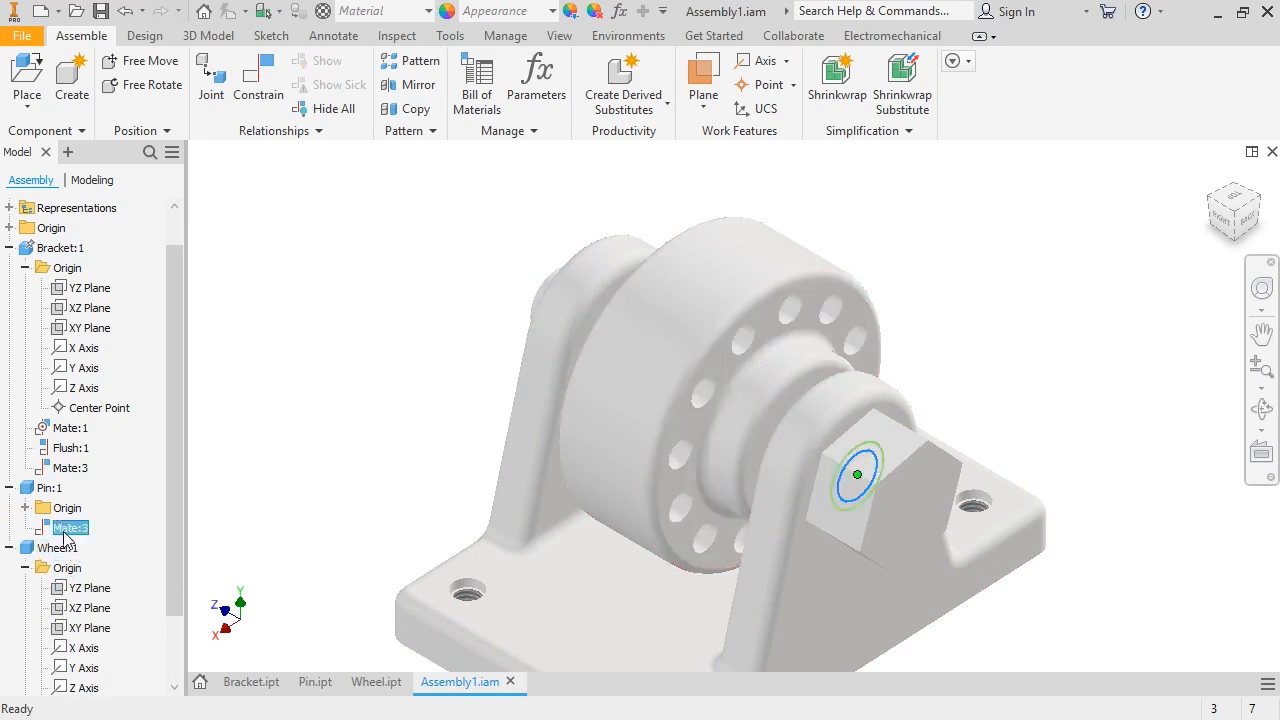
right_click(64, 530)
left_click(92, 566)
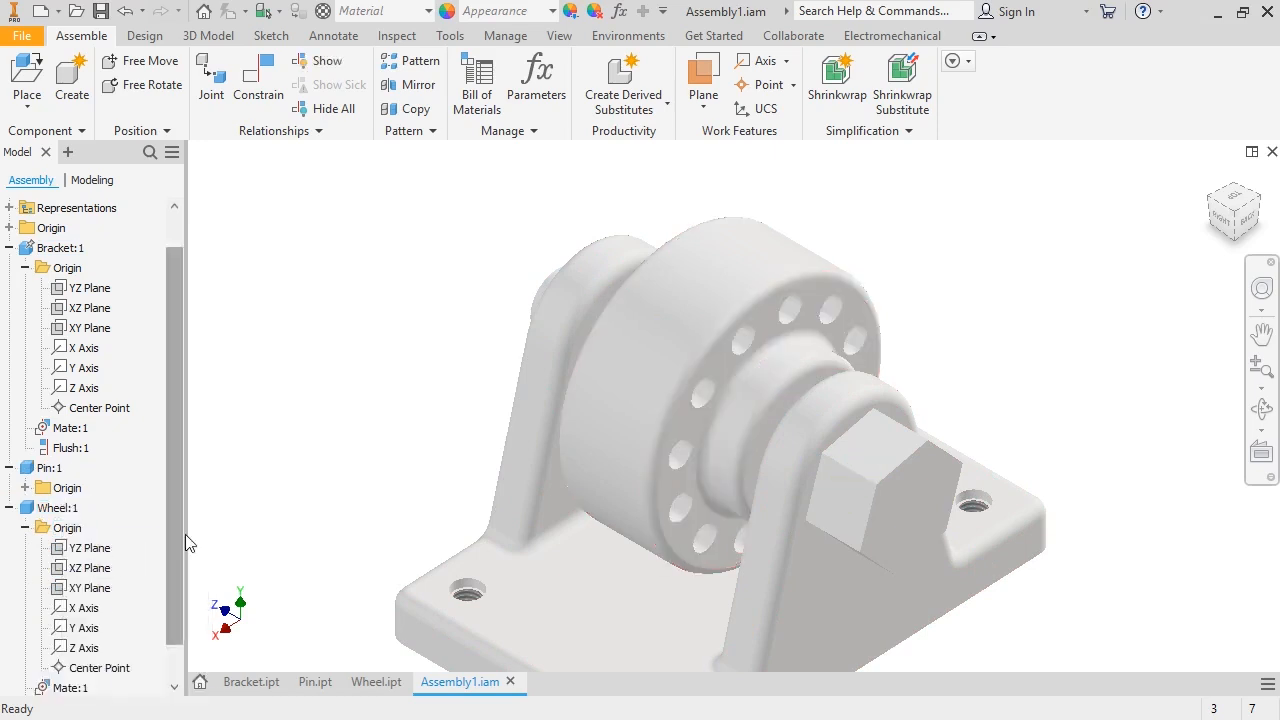
left_click(875, 488)
left_click_drag(875, 488, 1028, 325)
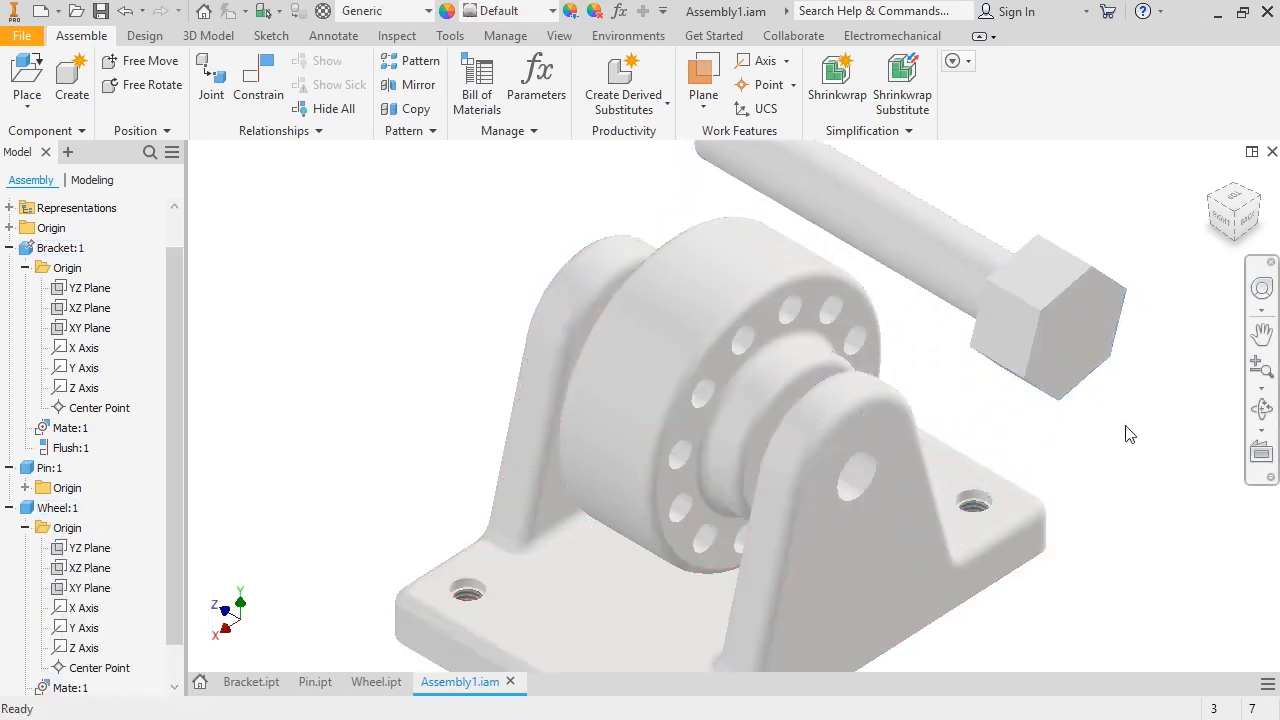
left_click(270, 84)
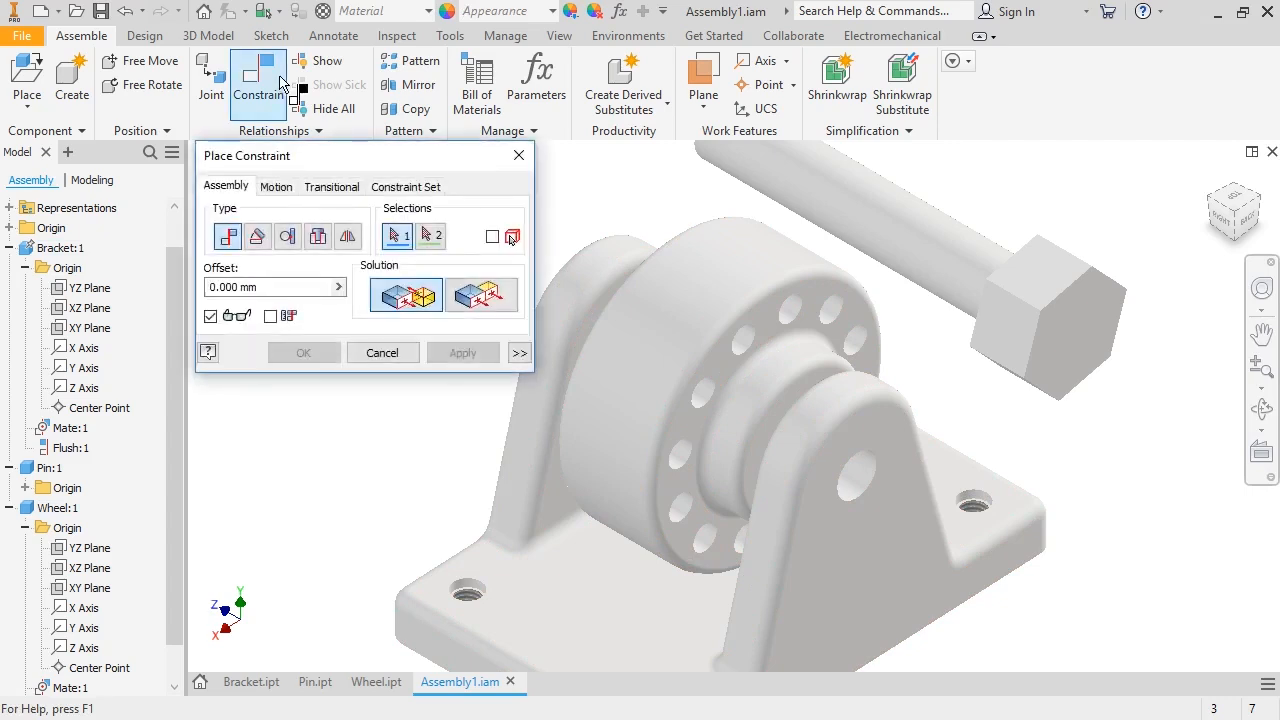
left_click(317, 236)
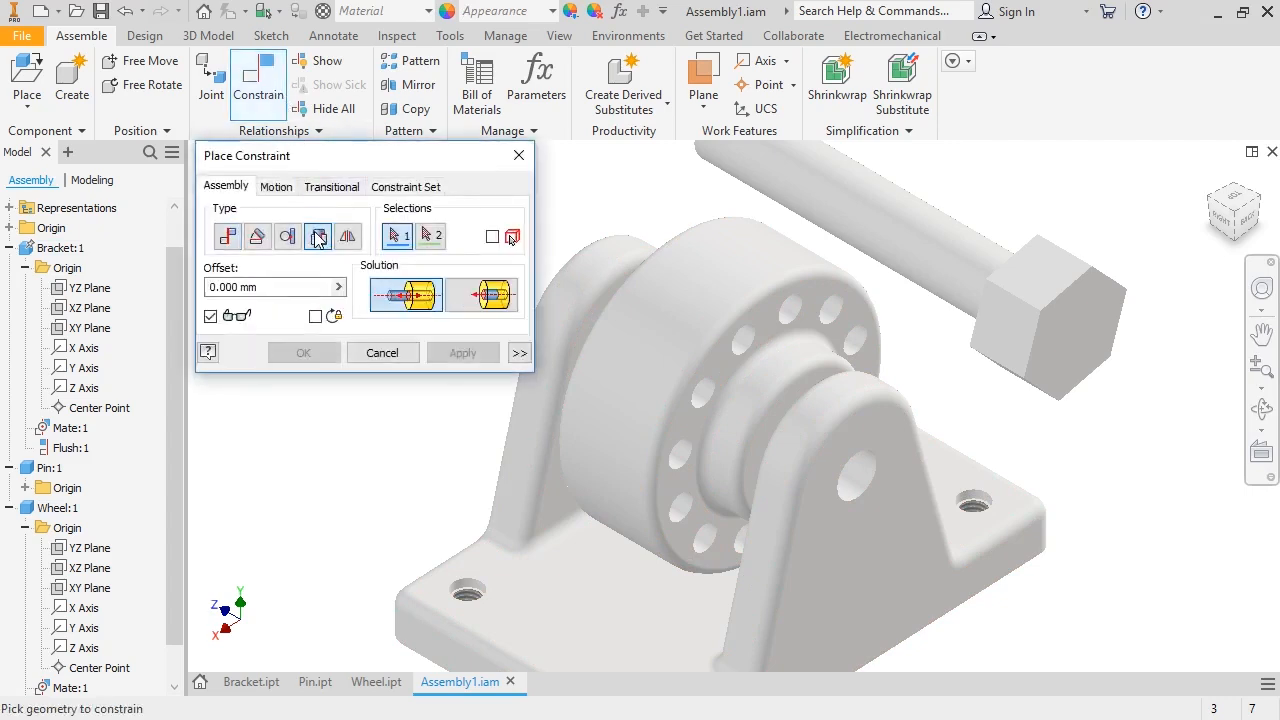
left_click(835, 210)
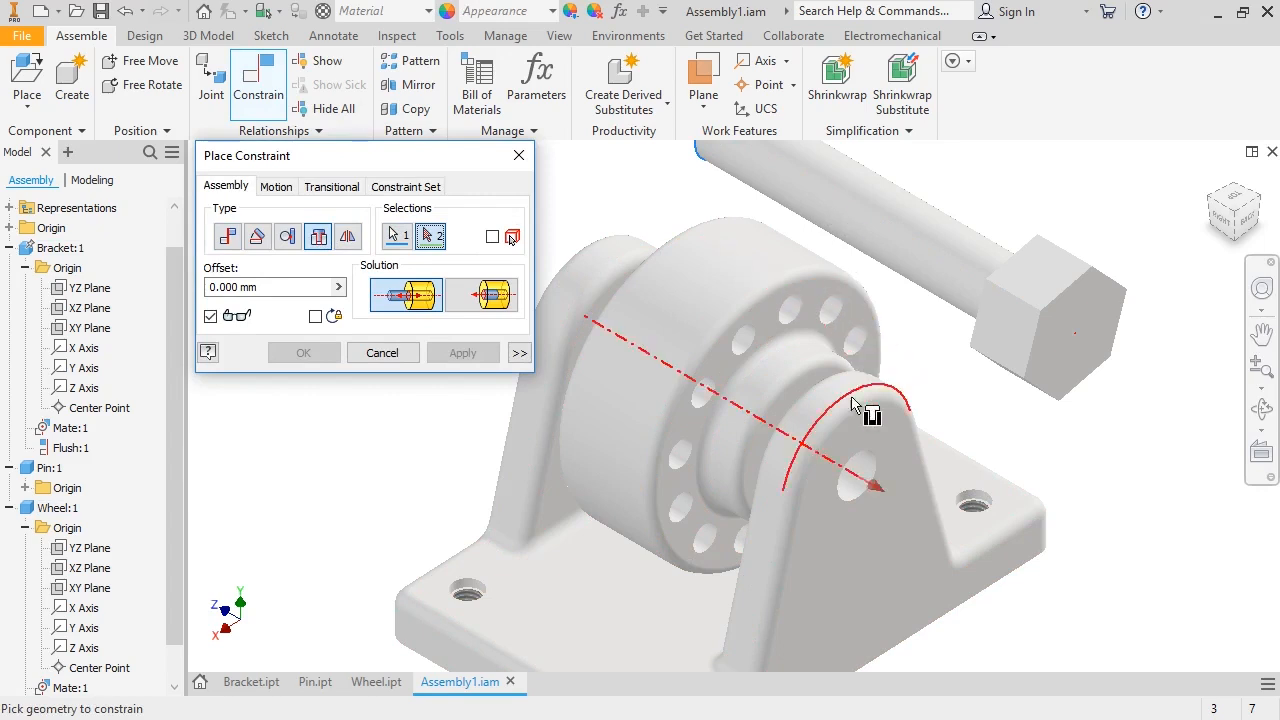
left_click(859, 497)
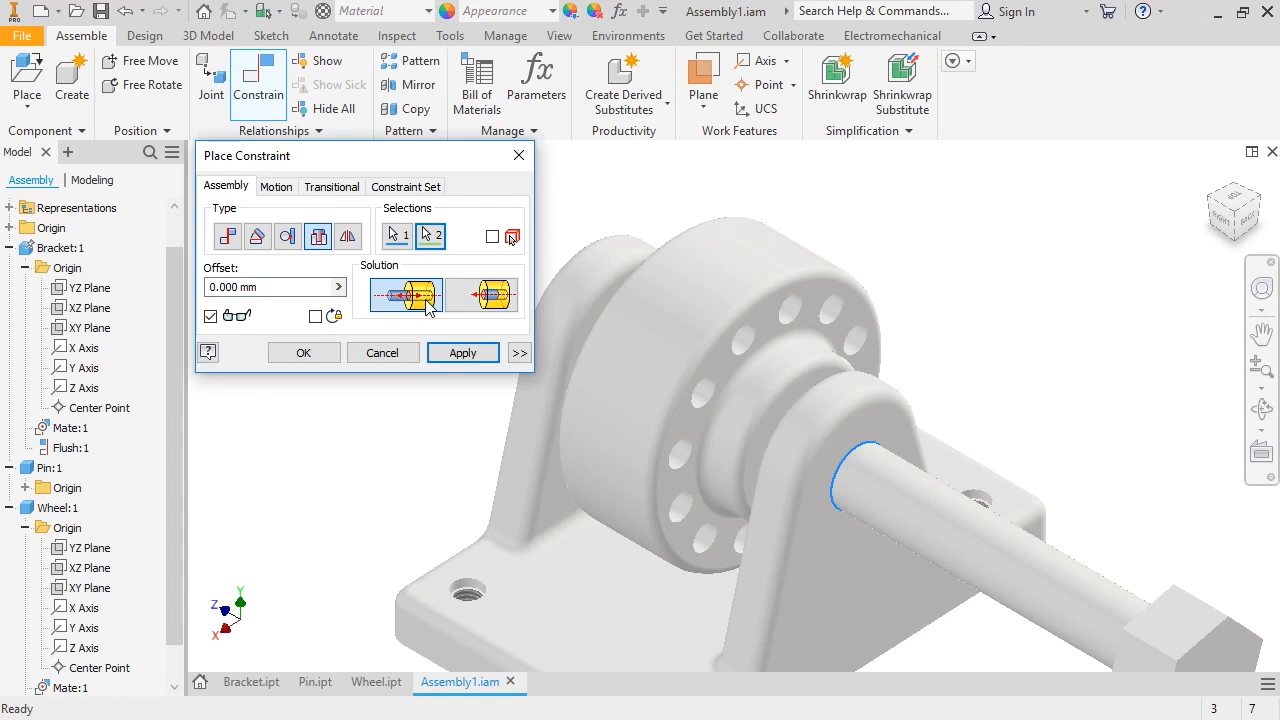
left_click(1224, 224)
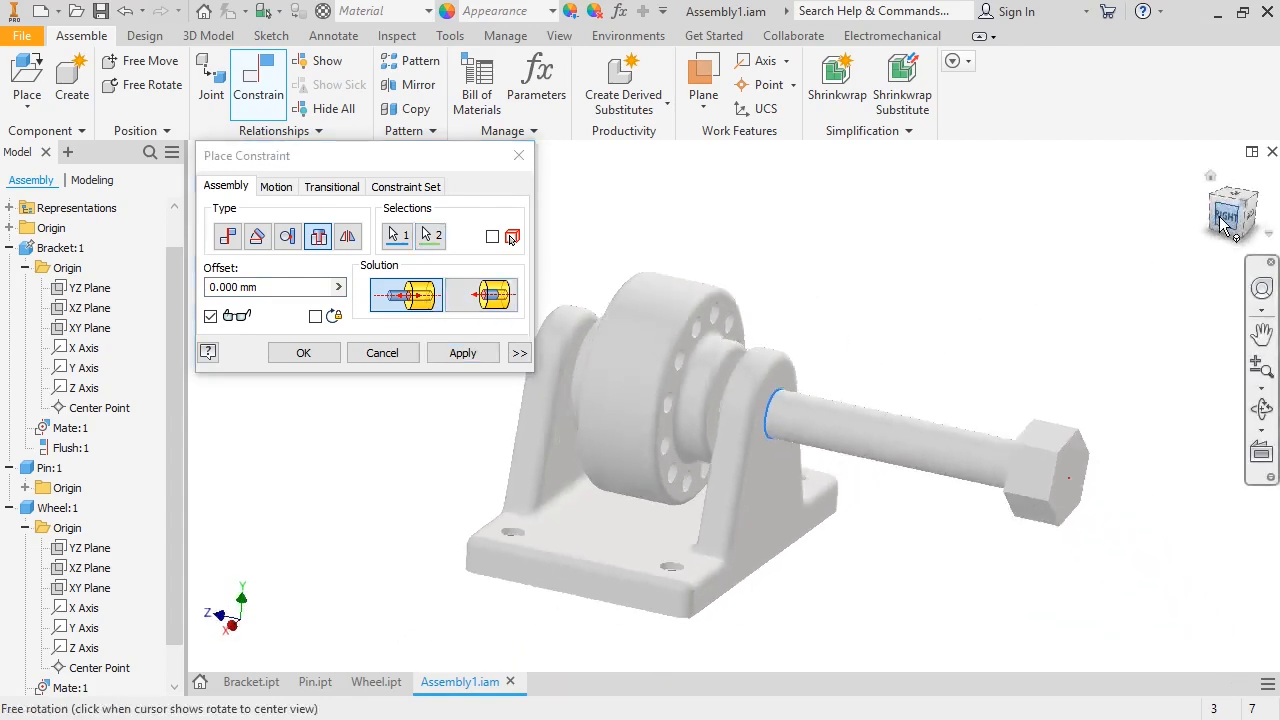
left_click(1224, 224)
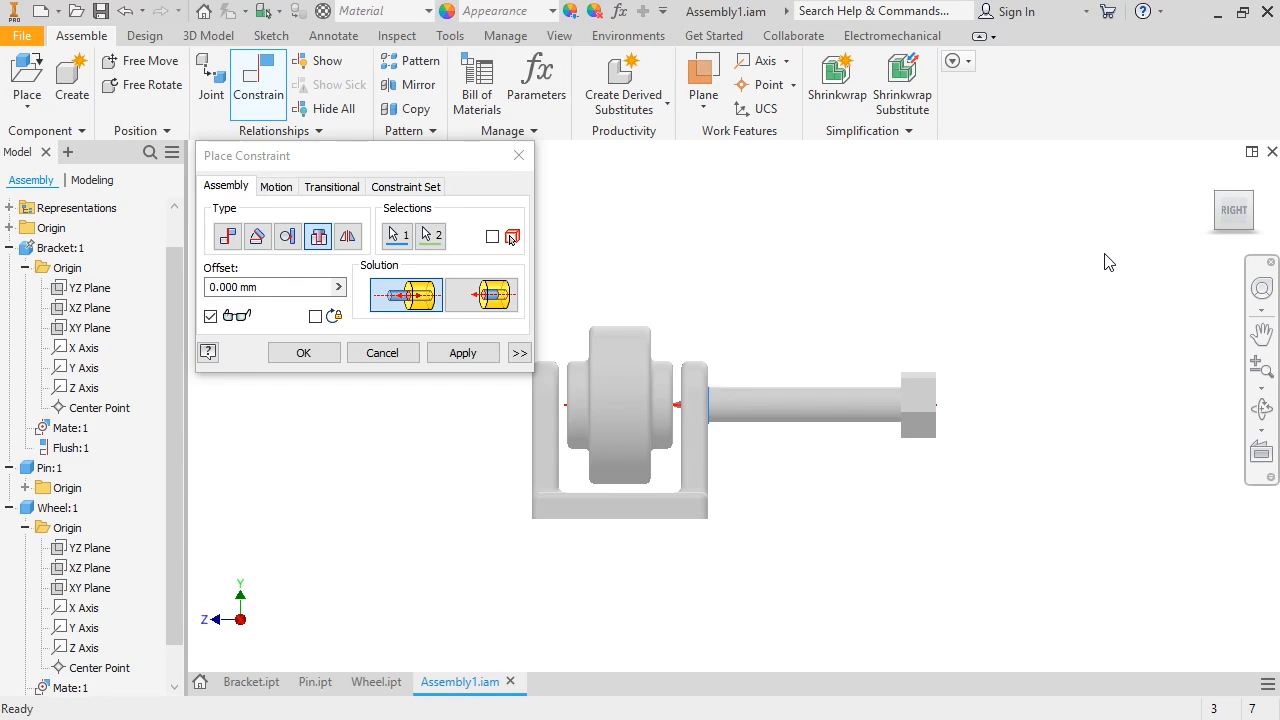
left_click(378, 353)
Insert the pin into the bracket's rear support hole by the circular edge under its hex head, using opposed alignment, 0 mm offset and locked rotation.
left_click(262, 94)
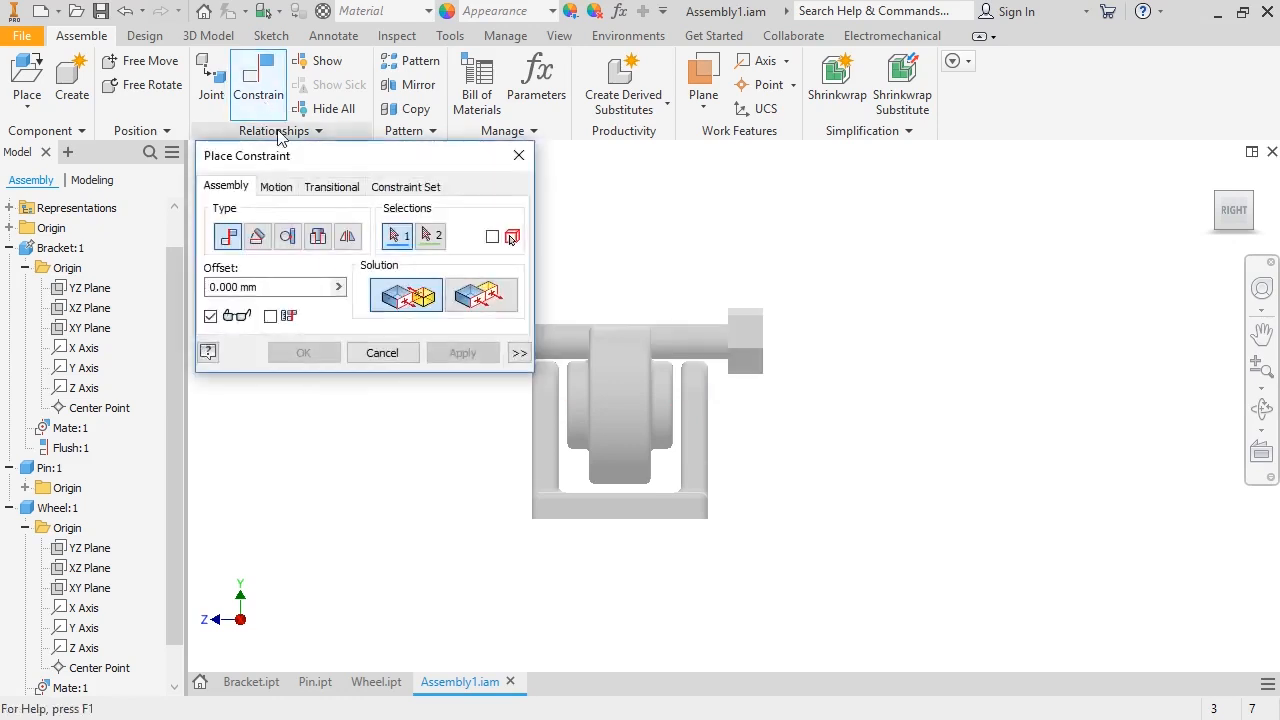
left_click(317, 238)
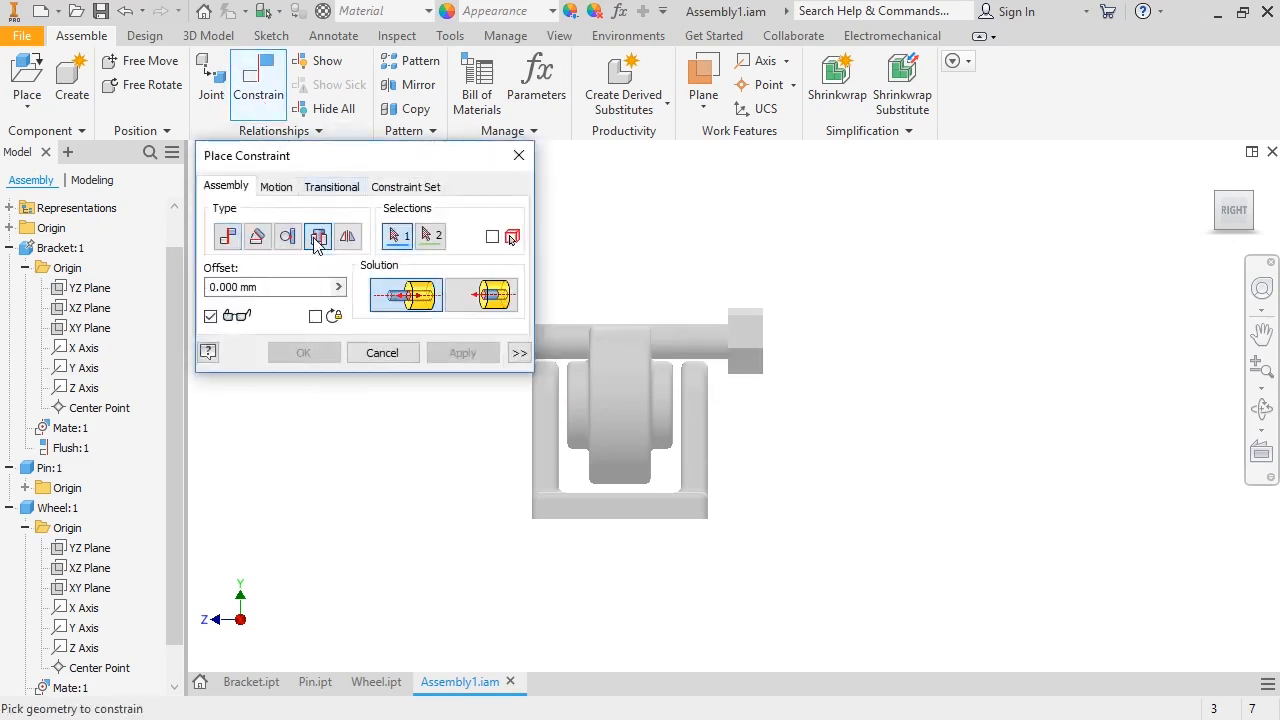
middle_click_drag(643, 300, 689, 309, "shift")
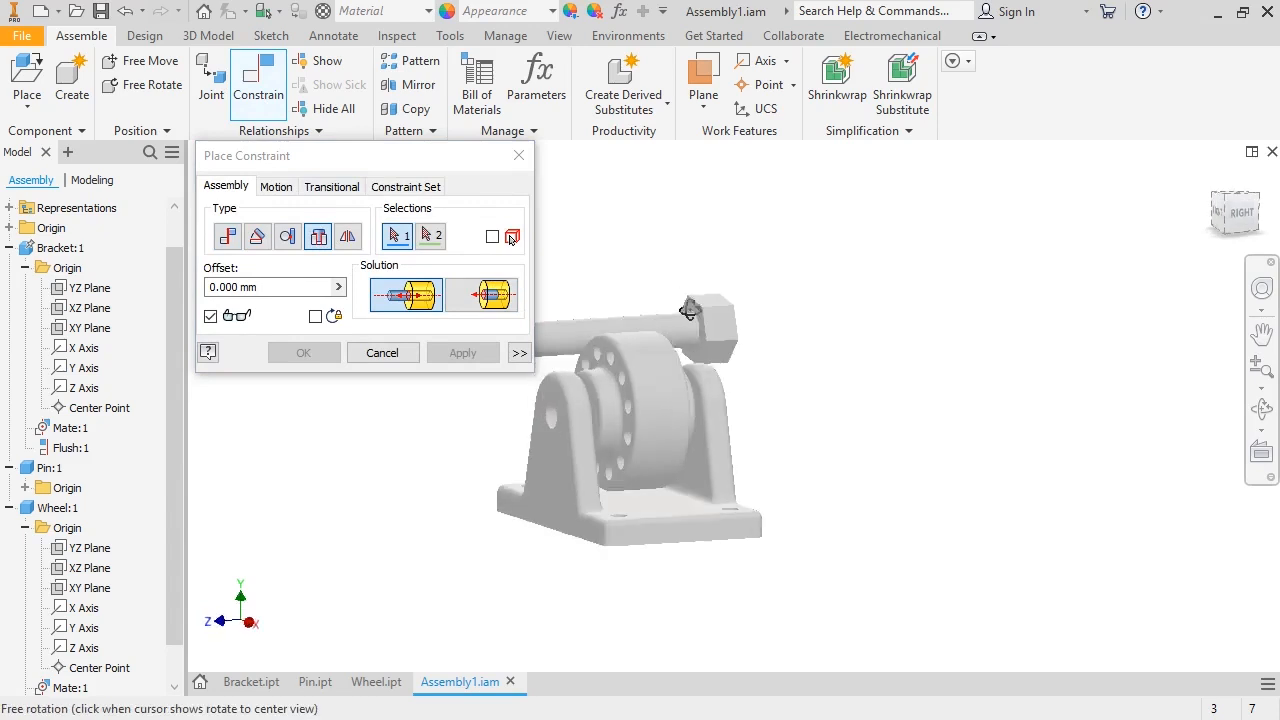
scroll(706, 334, "up", 5)
left_click(697, 332)
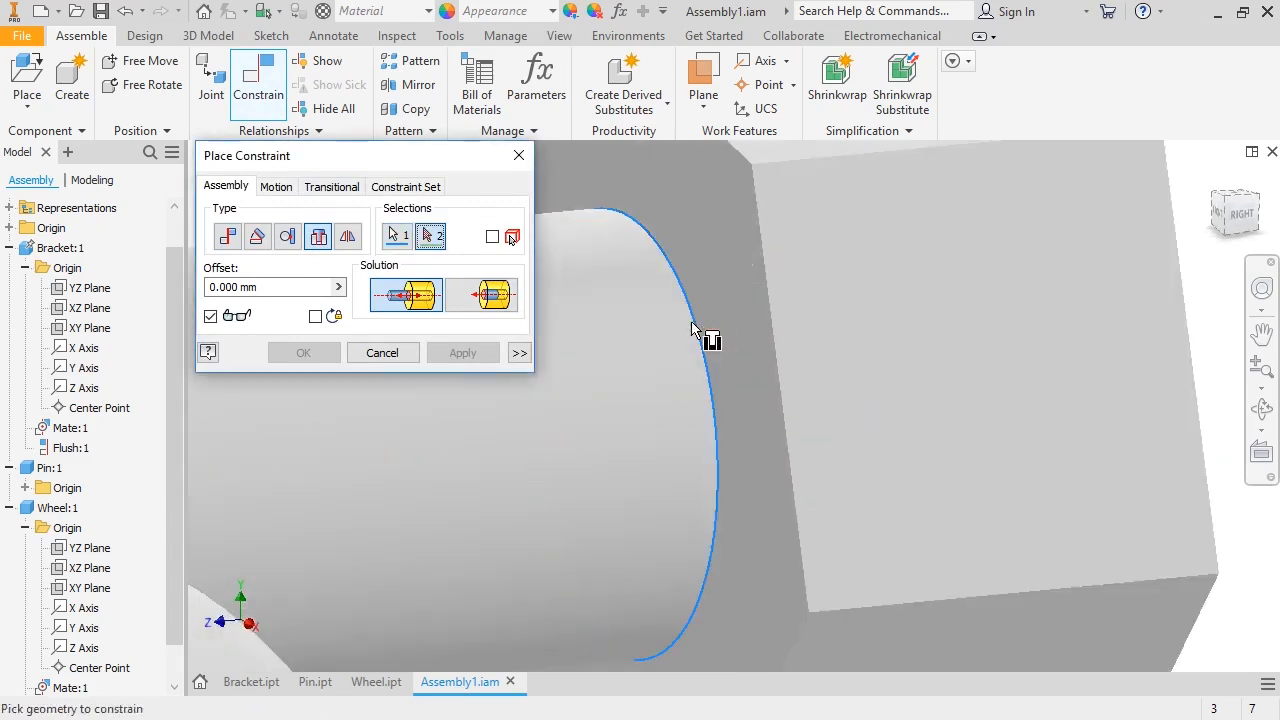
scroll(706, 334, "down", 5)
middle_click_drag(709, 337, 606, 340, "shift")
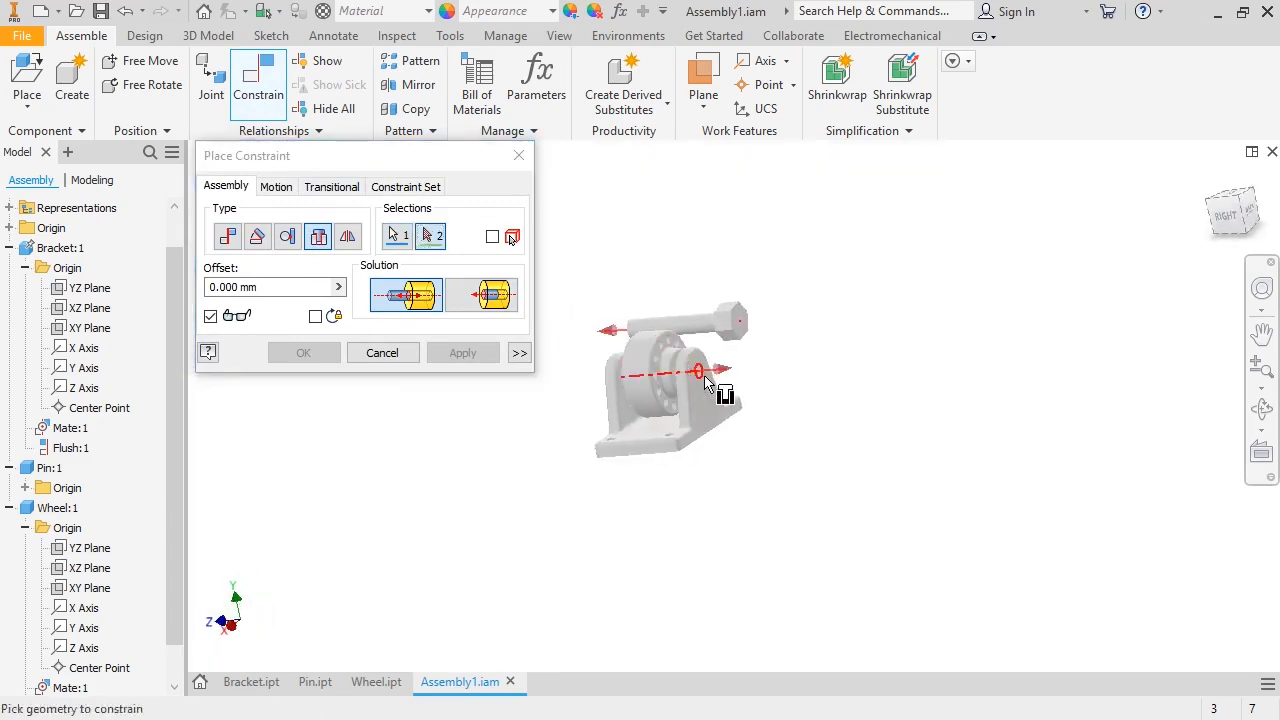
scroll(706, 382, "up", 5)
left_click(724, 358)
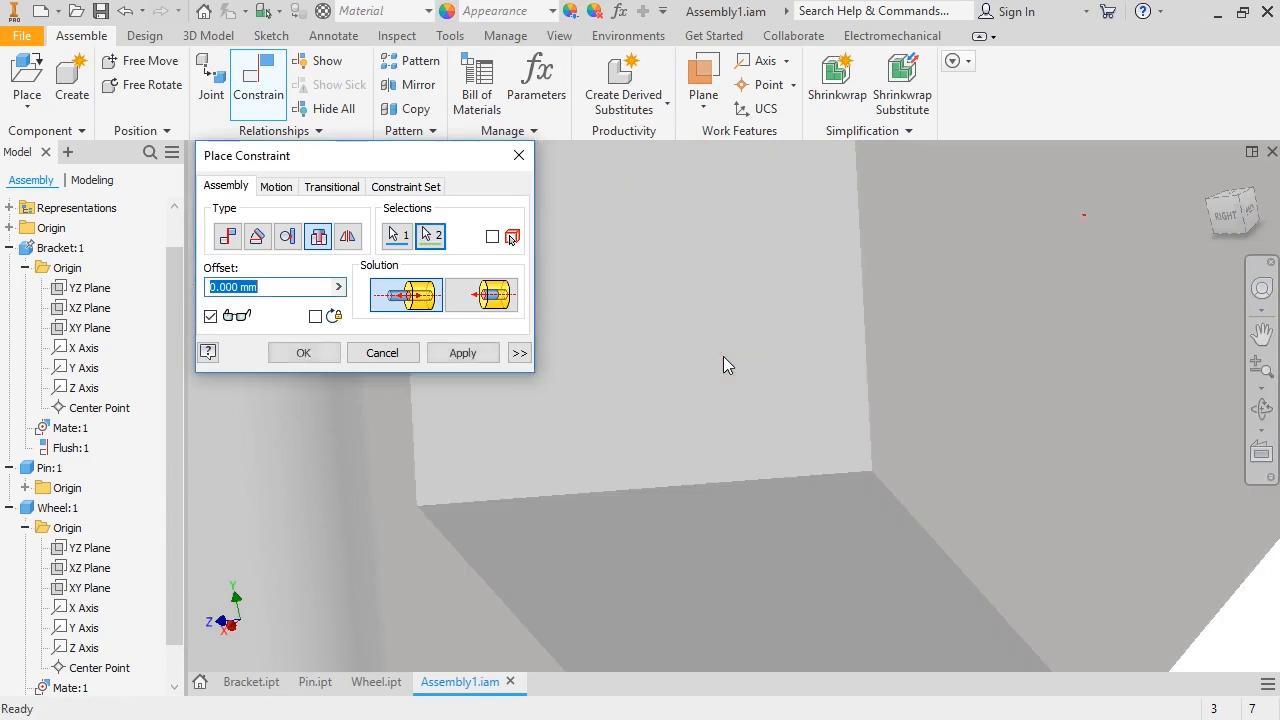
scroll(723, 360, "down", 5)
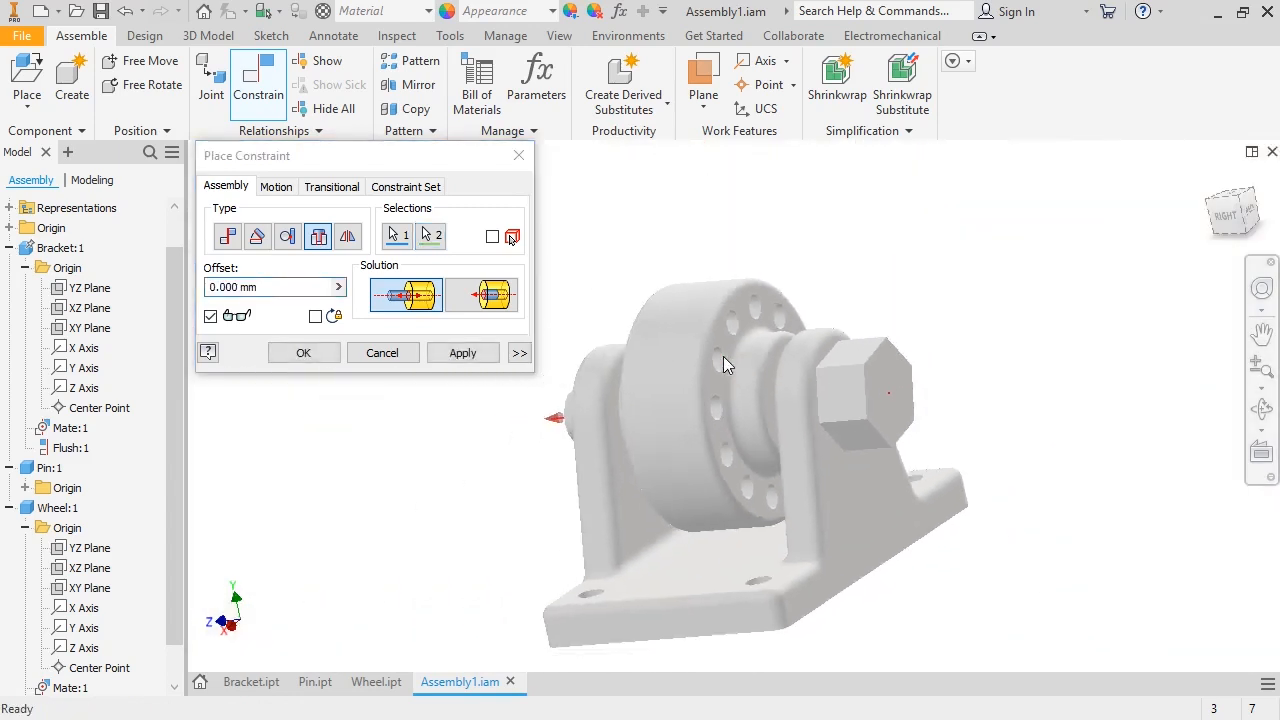
left_click(418, 300)
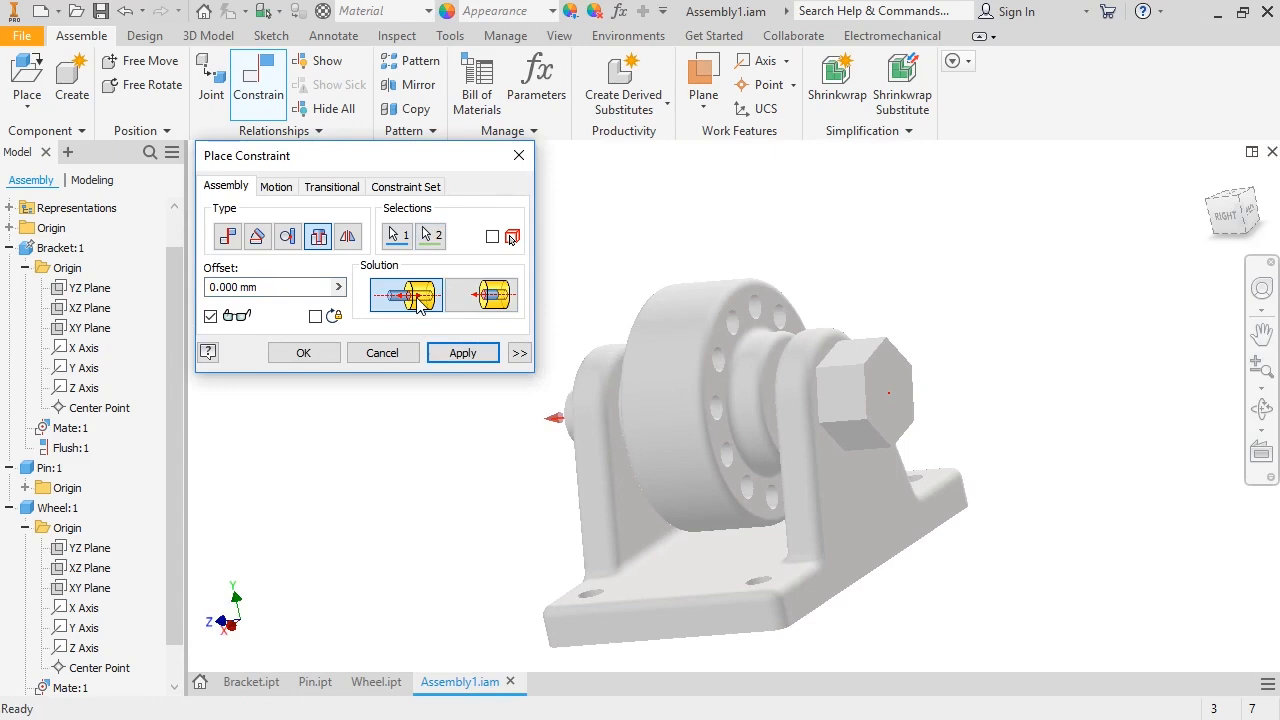
left_click(316, 316)
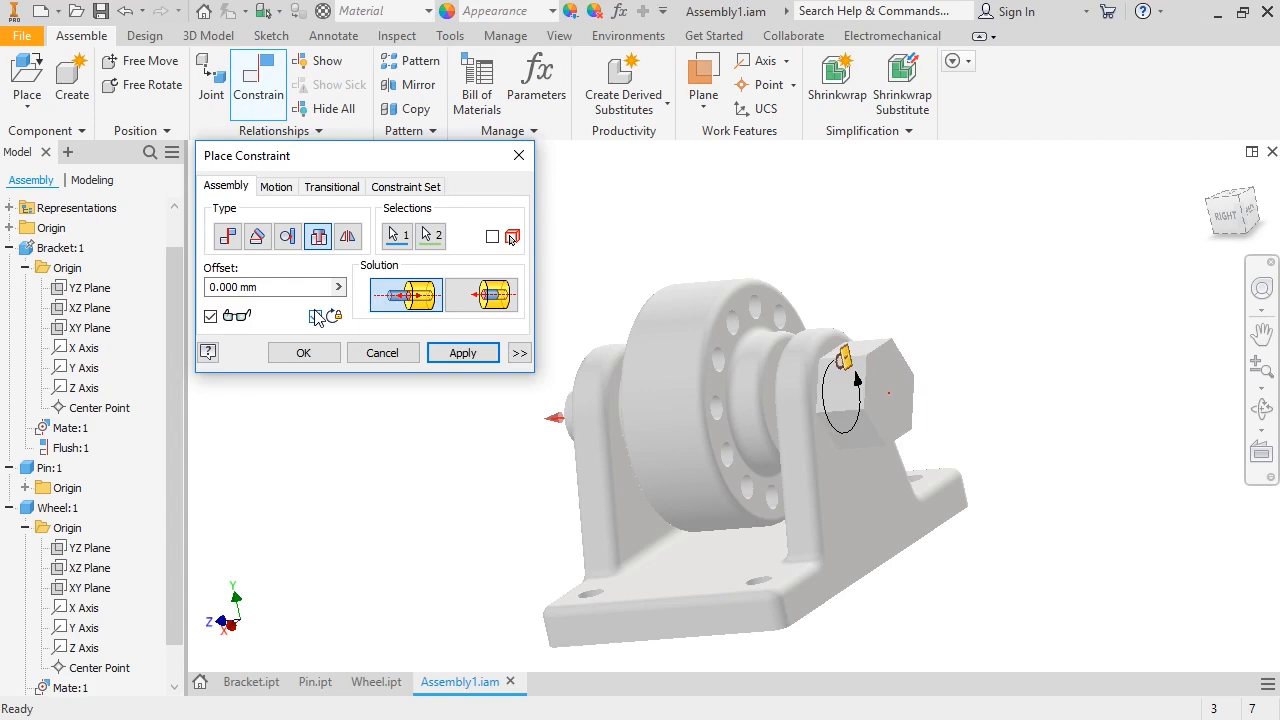
left_click(301, 352)
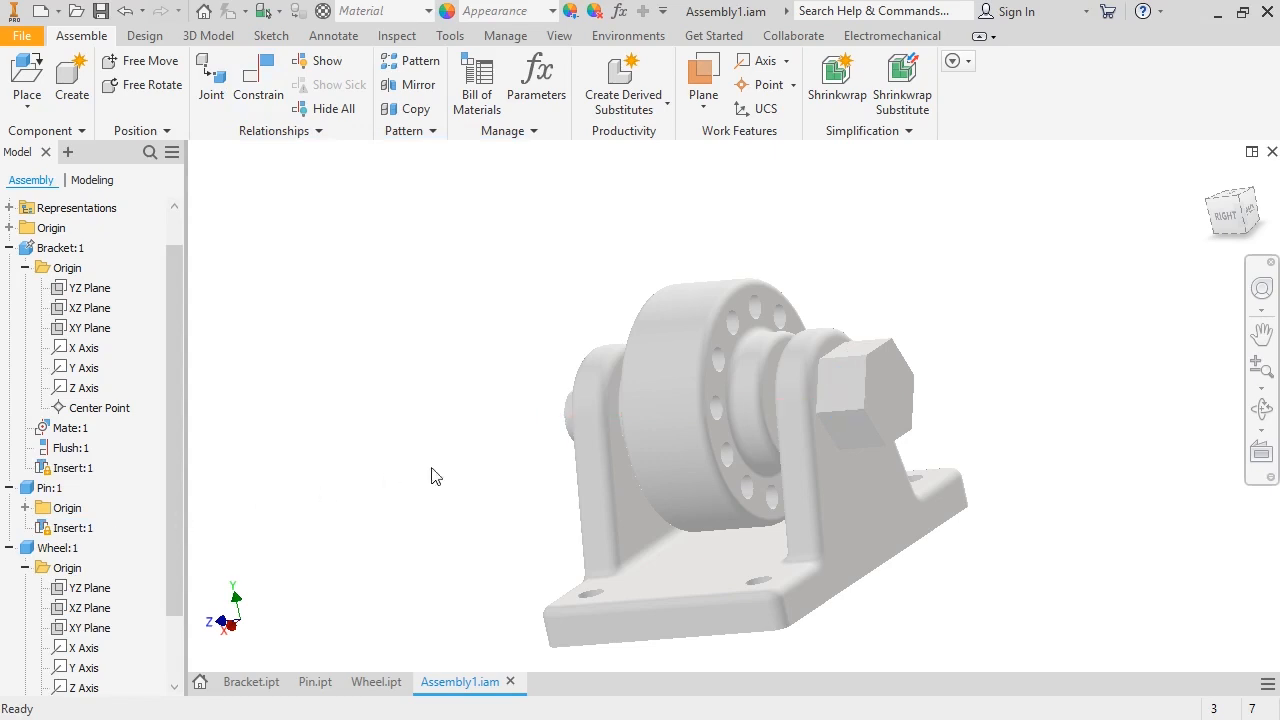
Try to move the inserted pin by its hex head and highlight the Insert:1 constraint listed under it.
left_click_drag(888, 370, 945, 342)
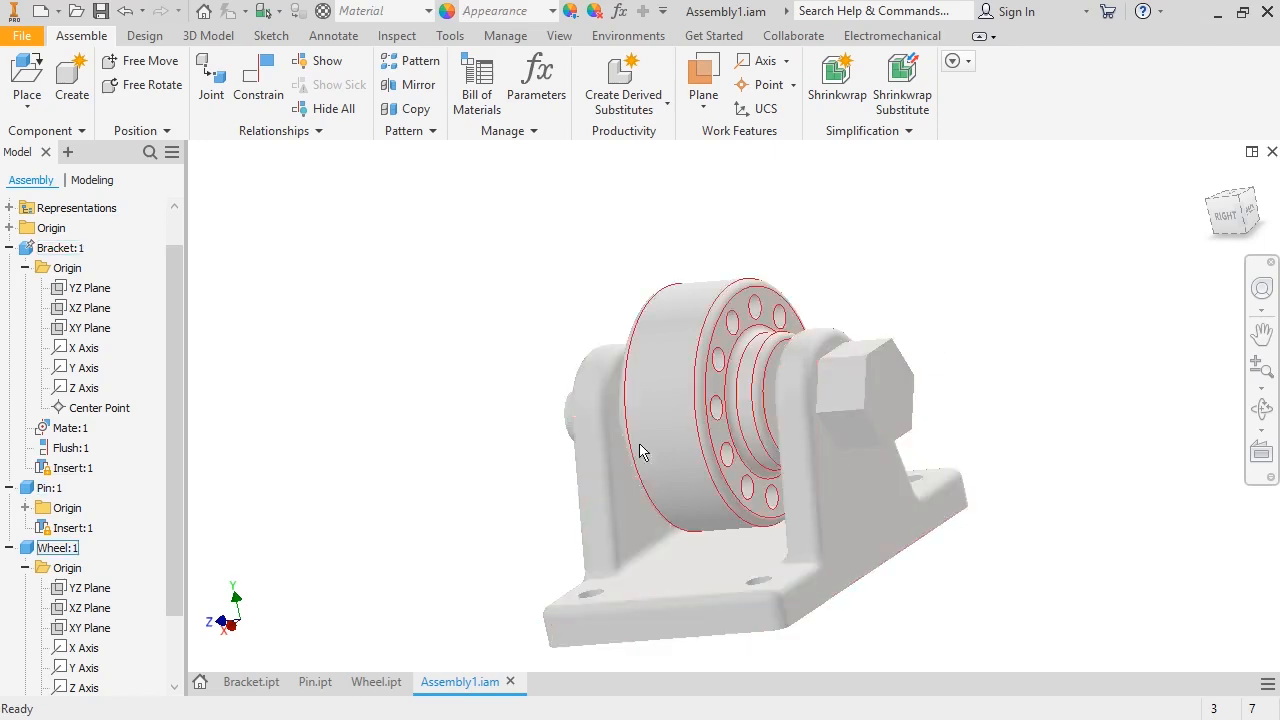
left_click(74, 528)
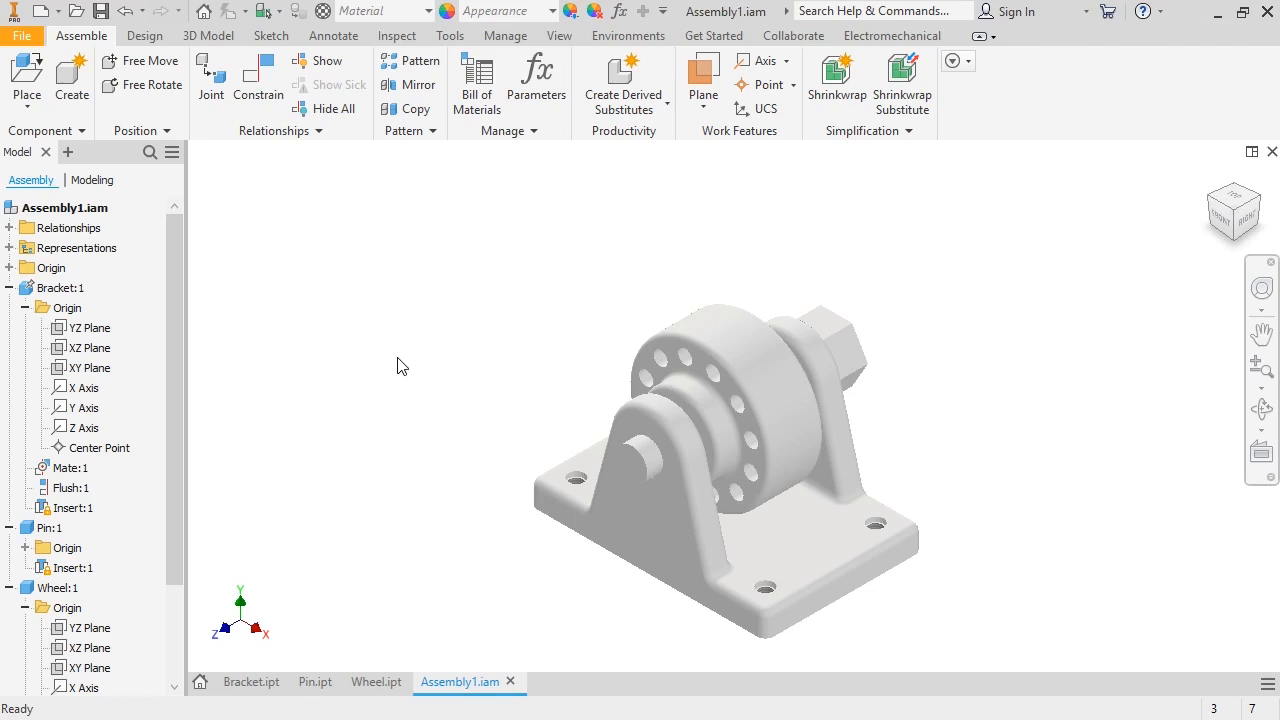
Analyze interference with the pin as set 1 and the bracket and wheel as set 2, and expand the result details.
left_click(406, 38)
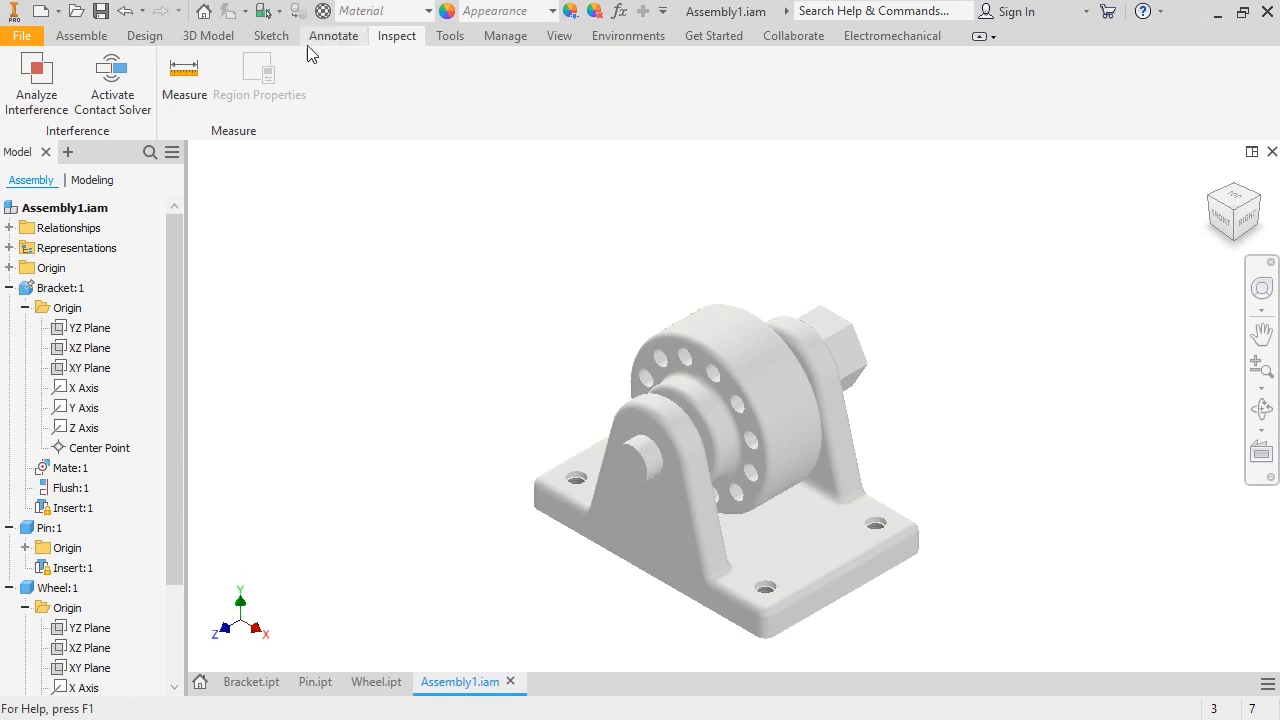
left_click(40, 80)
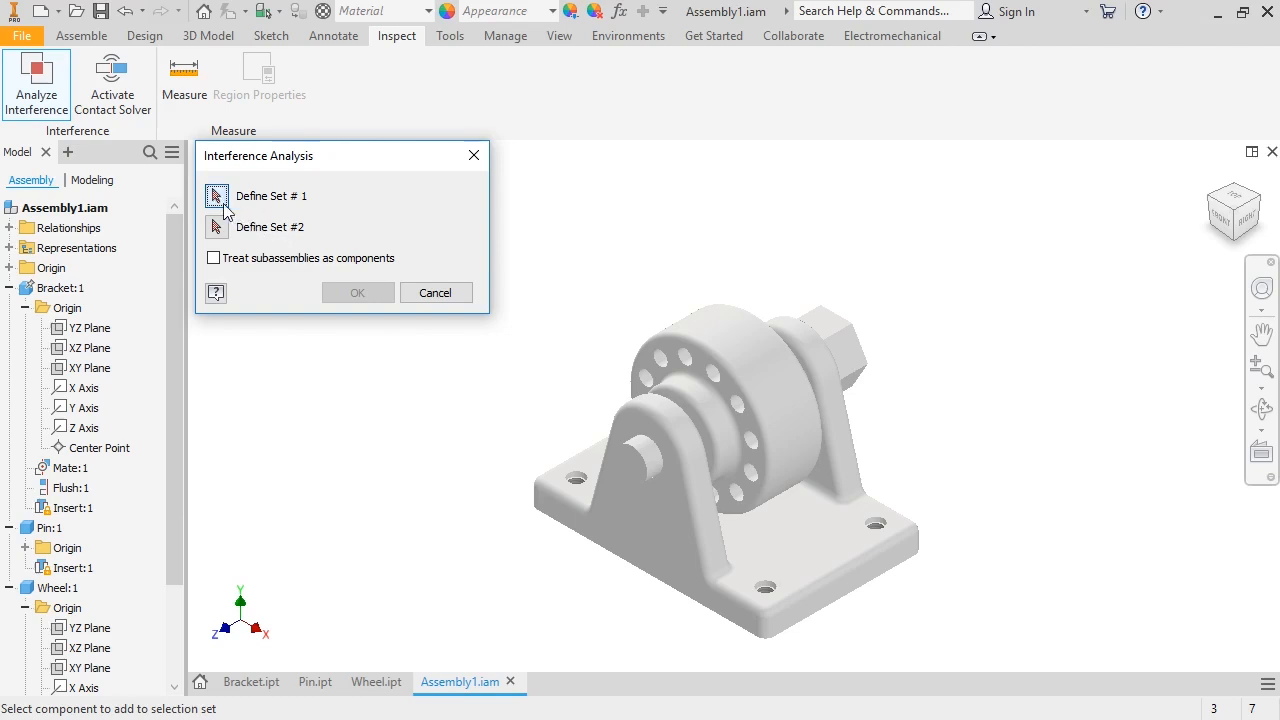
left_click(638, 463)
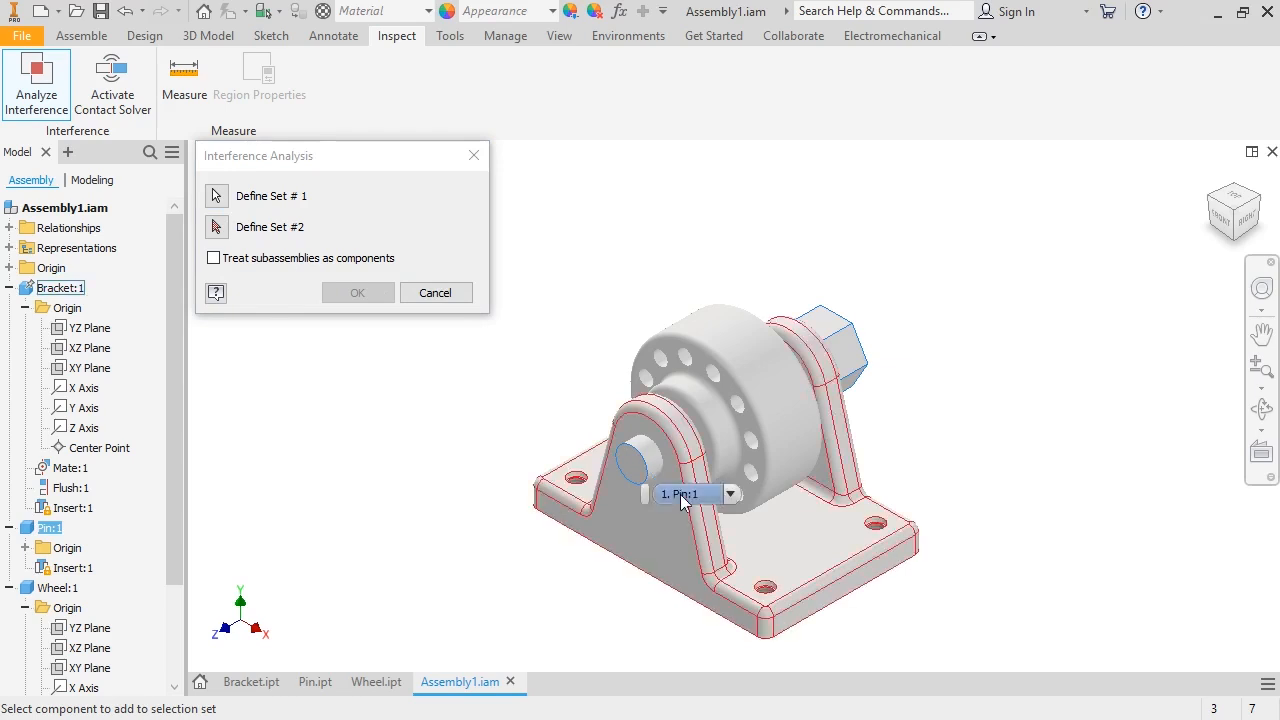
left_click(217, 226)
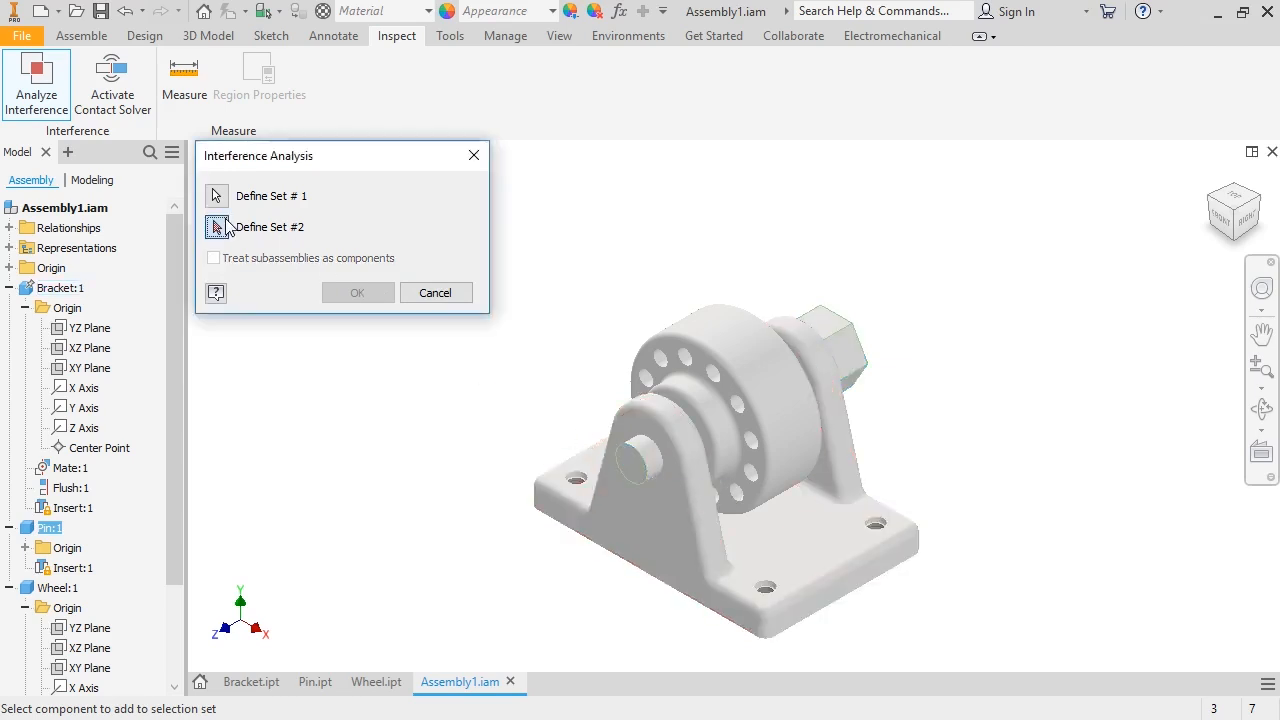
left_click(653, 530)
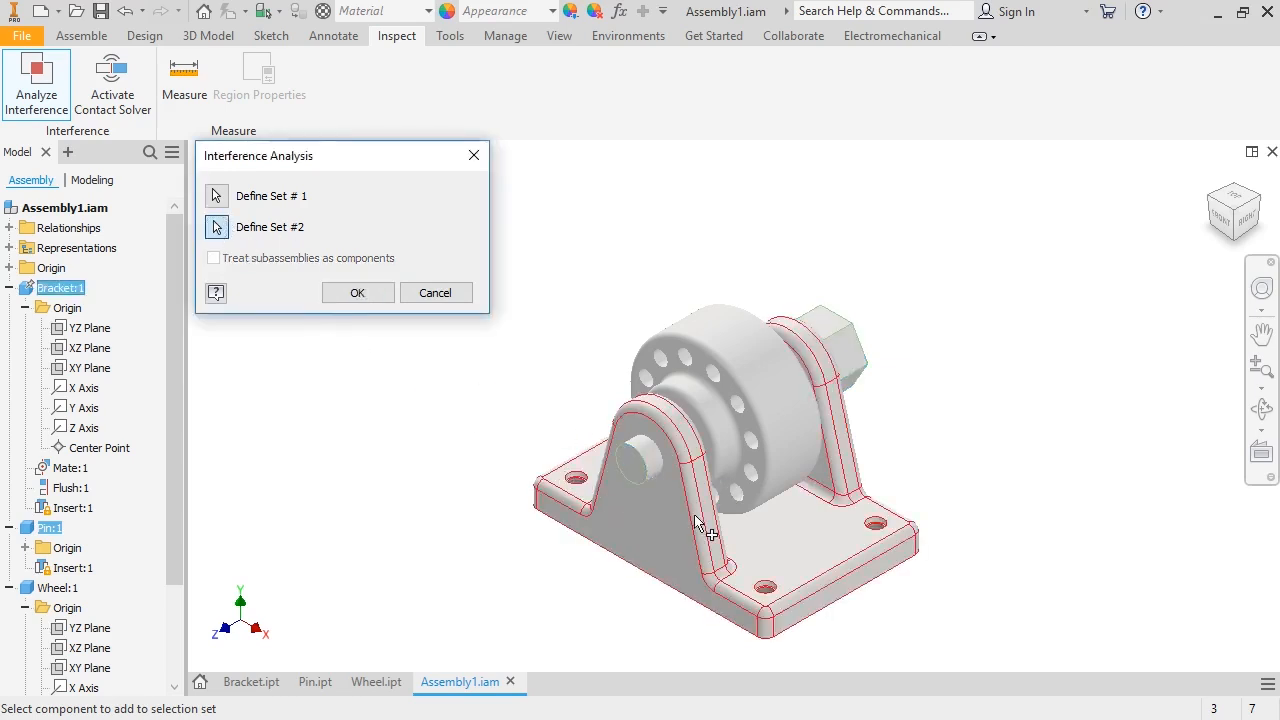
left_click(765, 475)
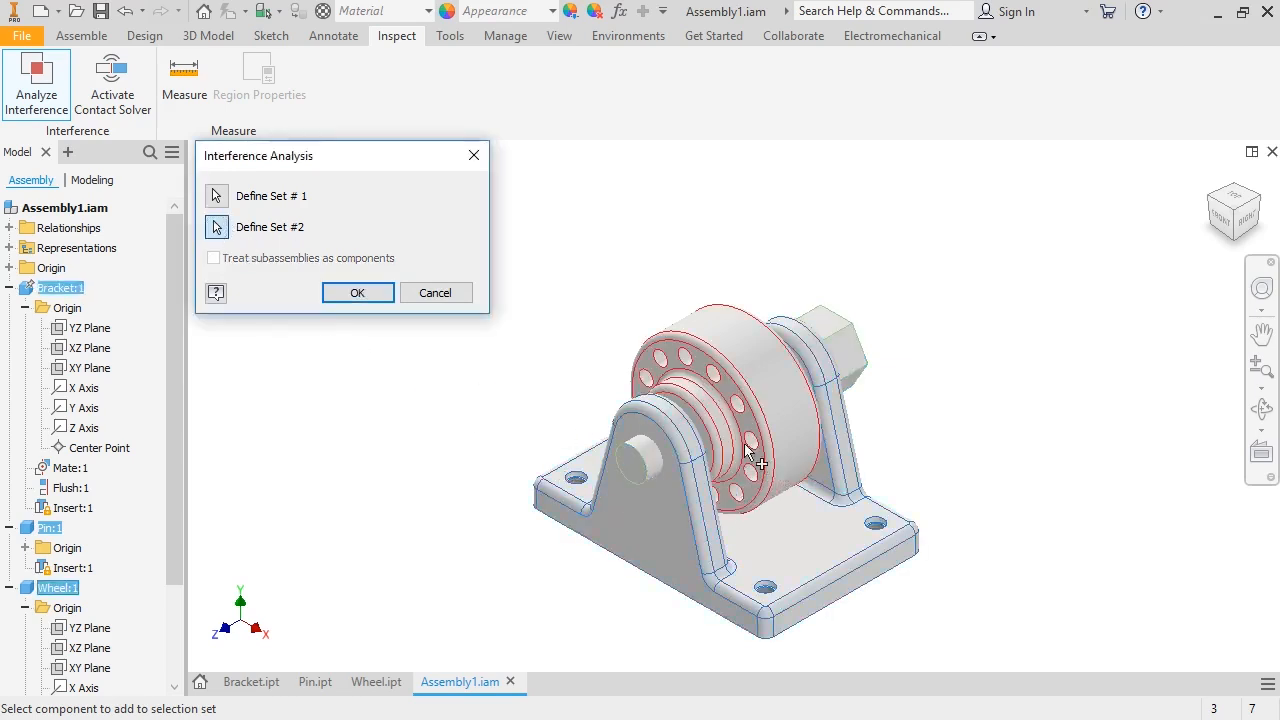
left_click(366, 290)
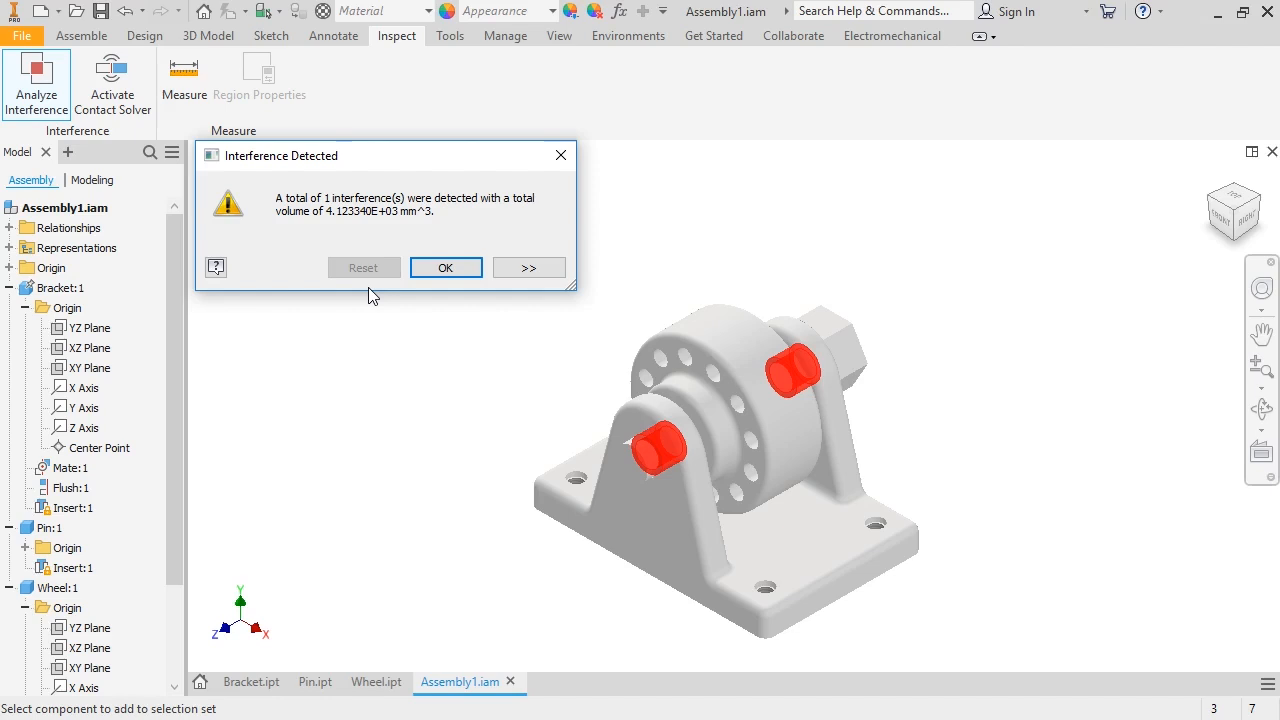
left_click(520, 275)
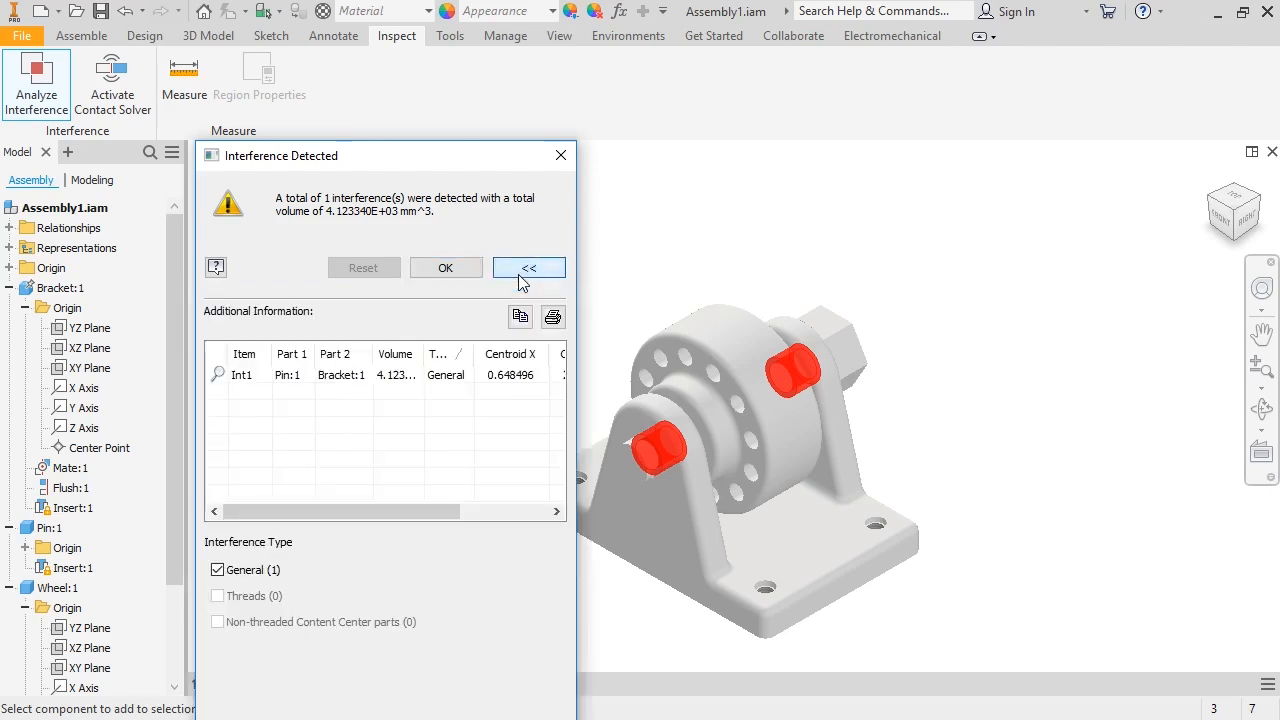
left_click(452, 272)
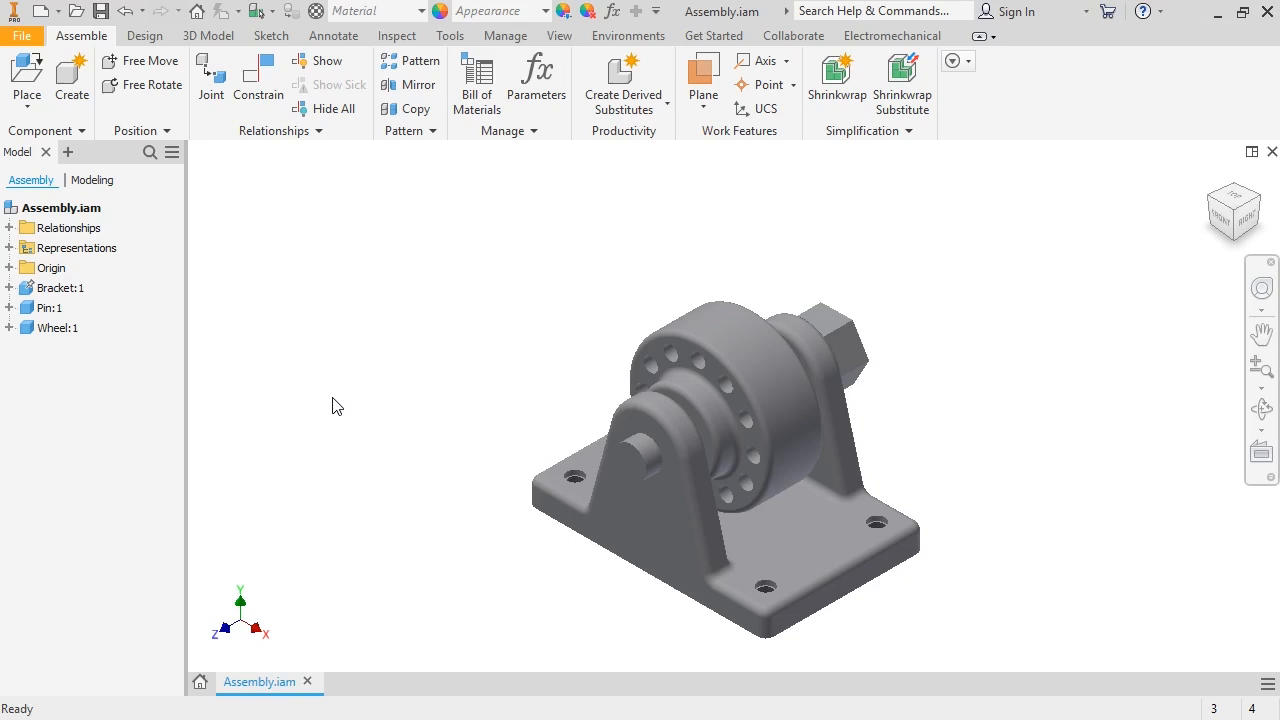
Edit the bracket in place, set its support hole's diameter to 20 mm, and return to the assembly.
double_click(645, 520)
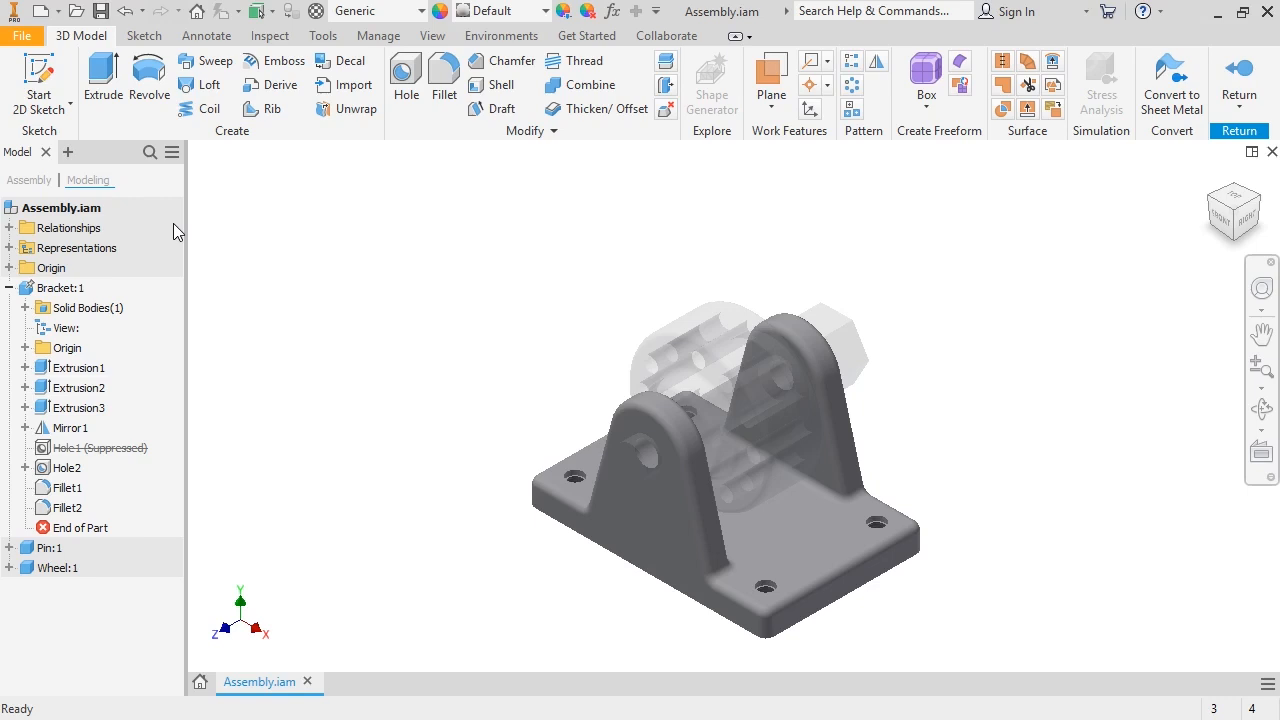
left_click(651, 458)
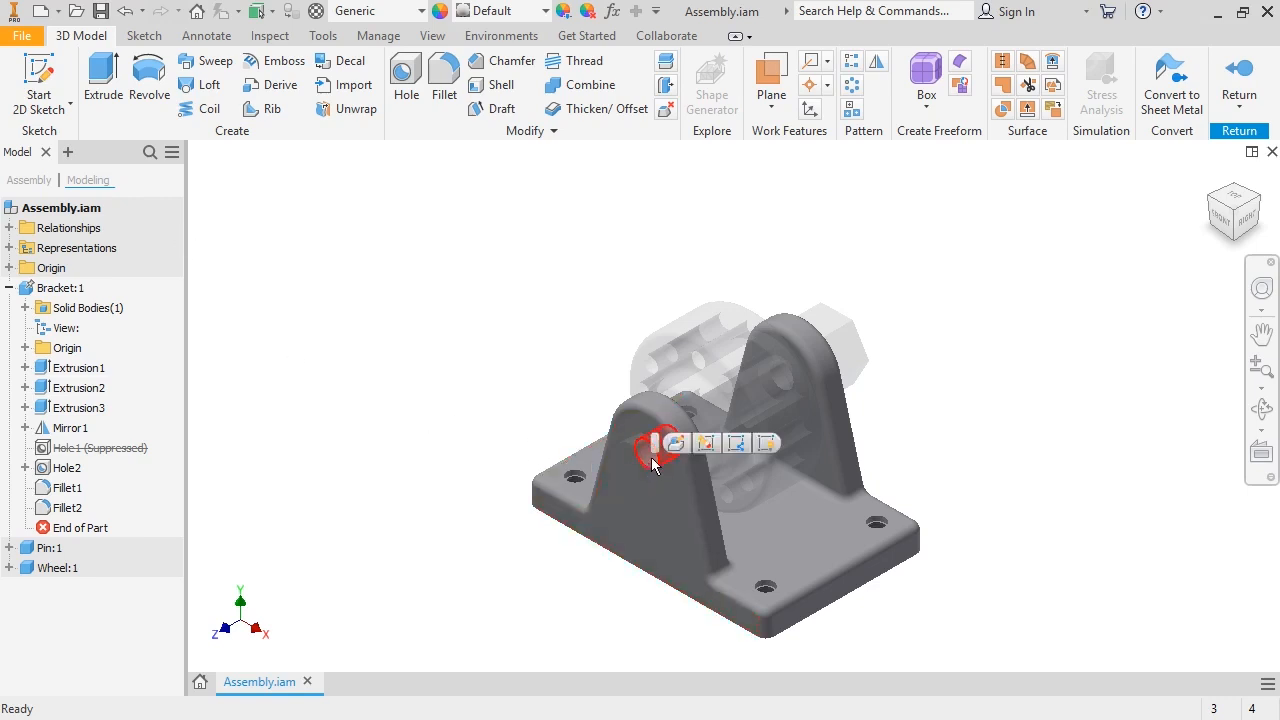
left_click(766, 443)
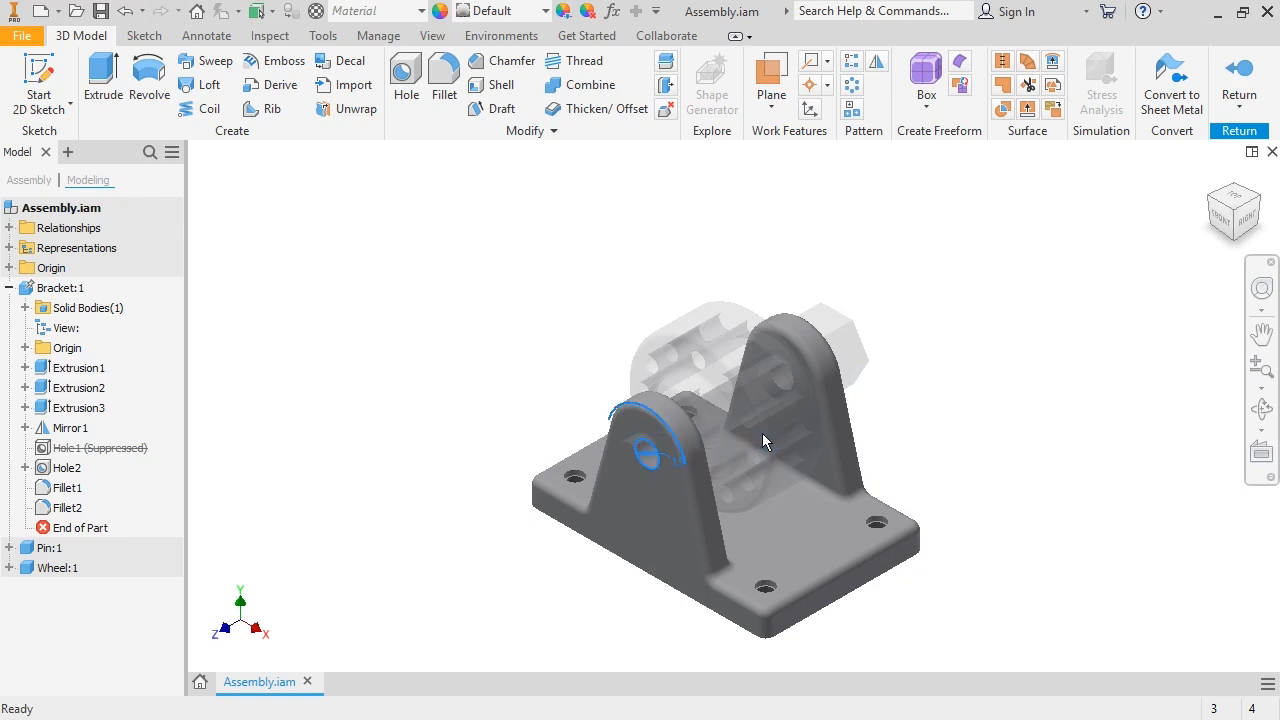
left_click(672, 463)
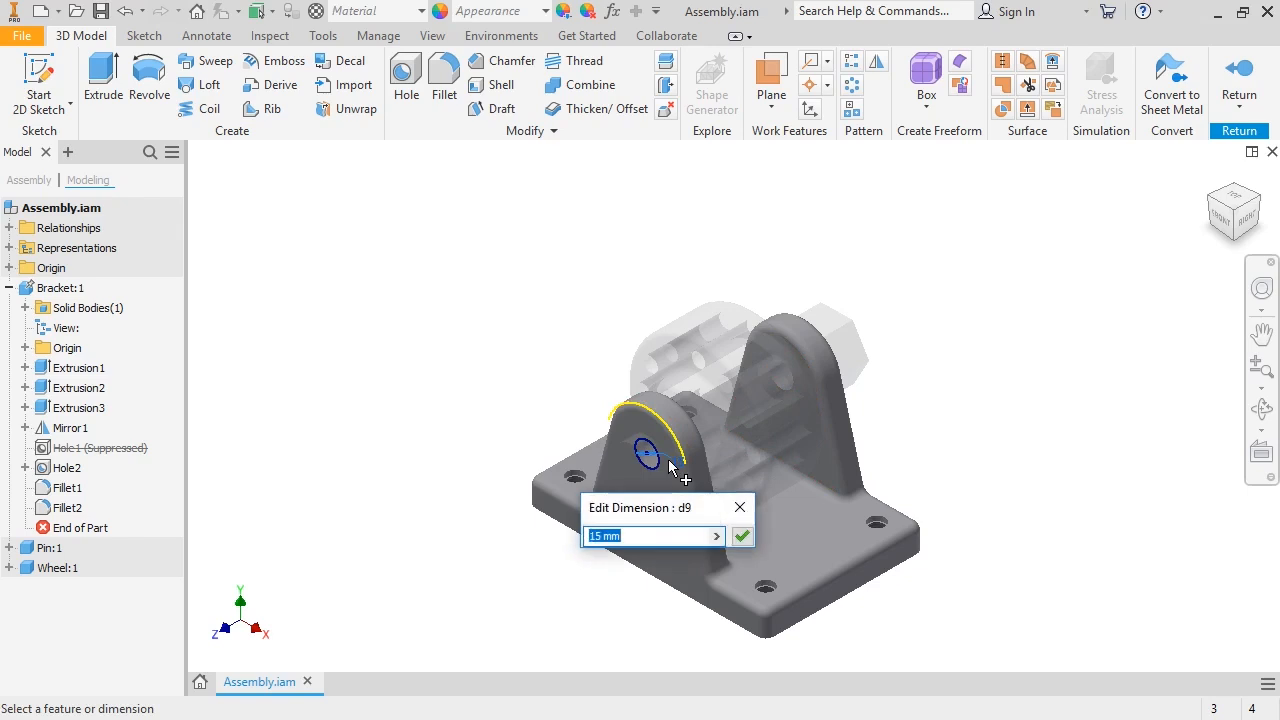
double_click(597, 537)
type("20")
left_click(736, 535)
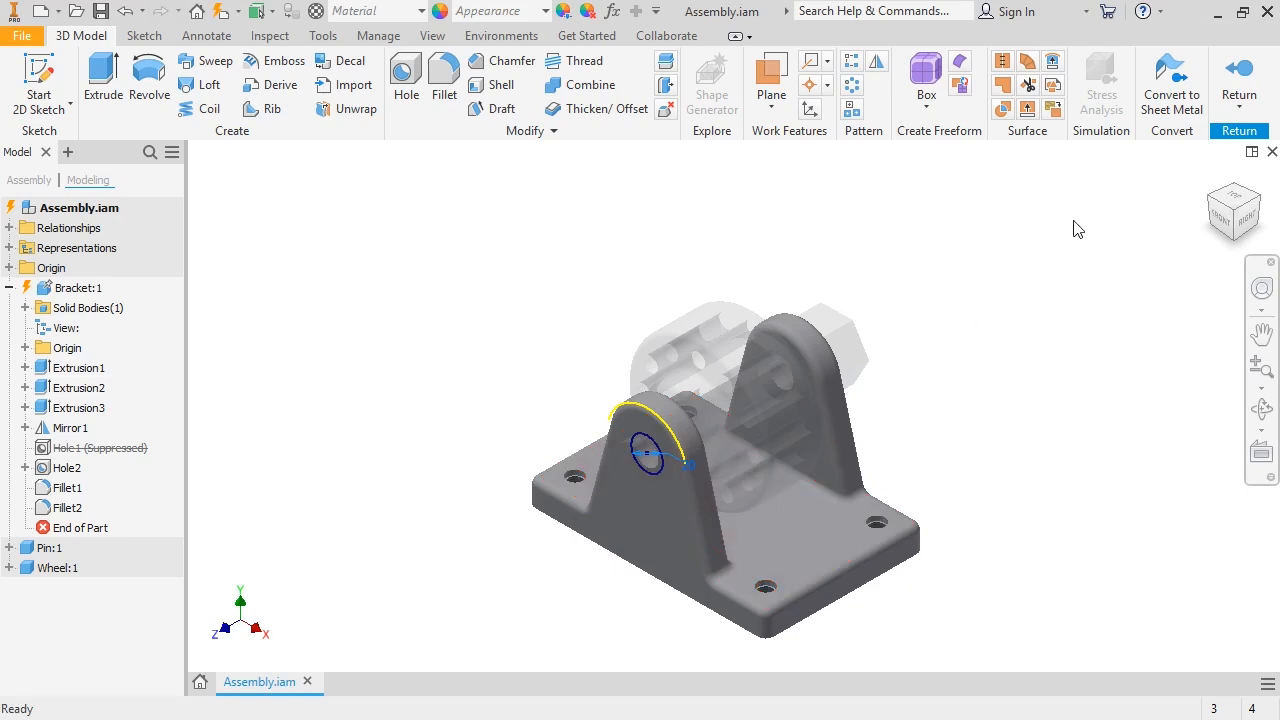
left_click(1238, 70)
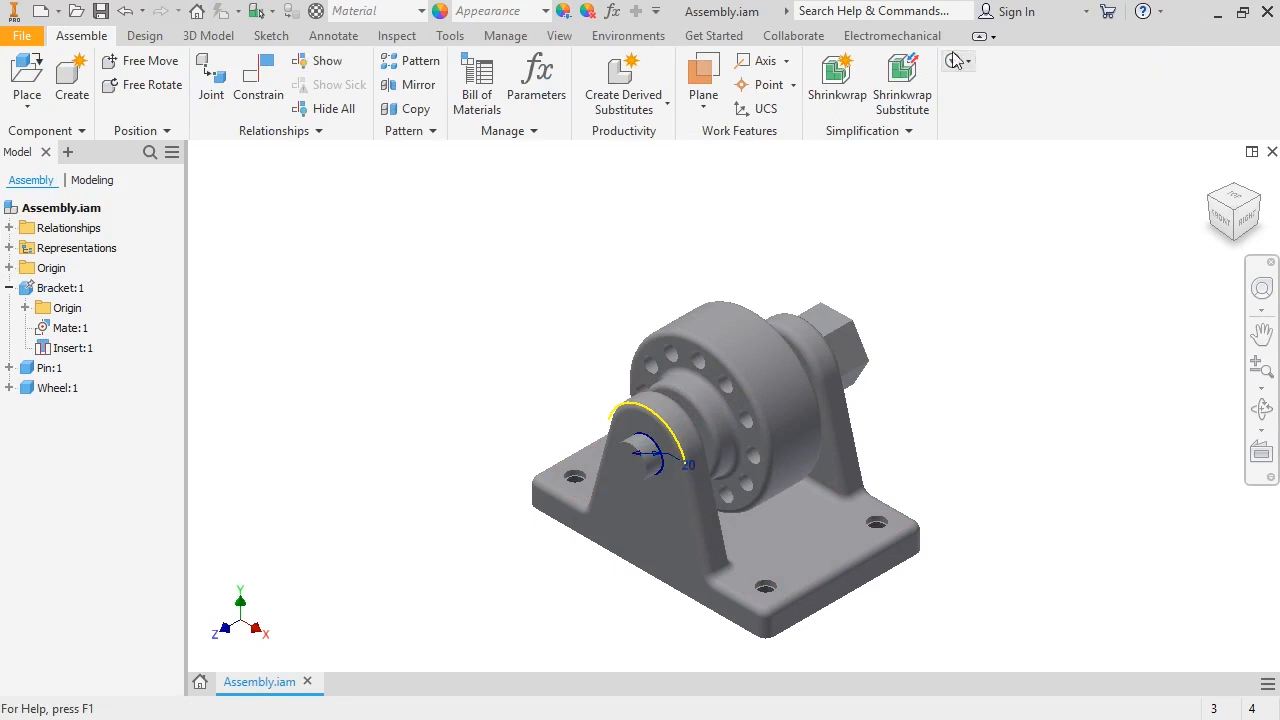
Repeat the interference analysis of the pin against the bracket and wheel with the enlarged support hole.
left_click(510, 36)
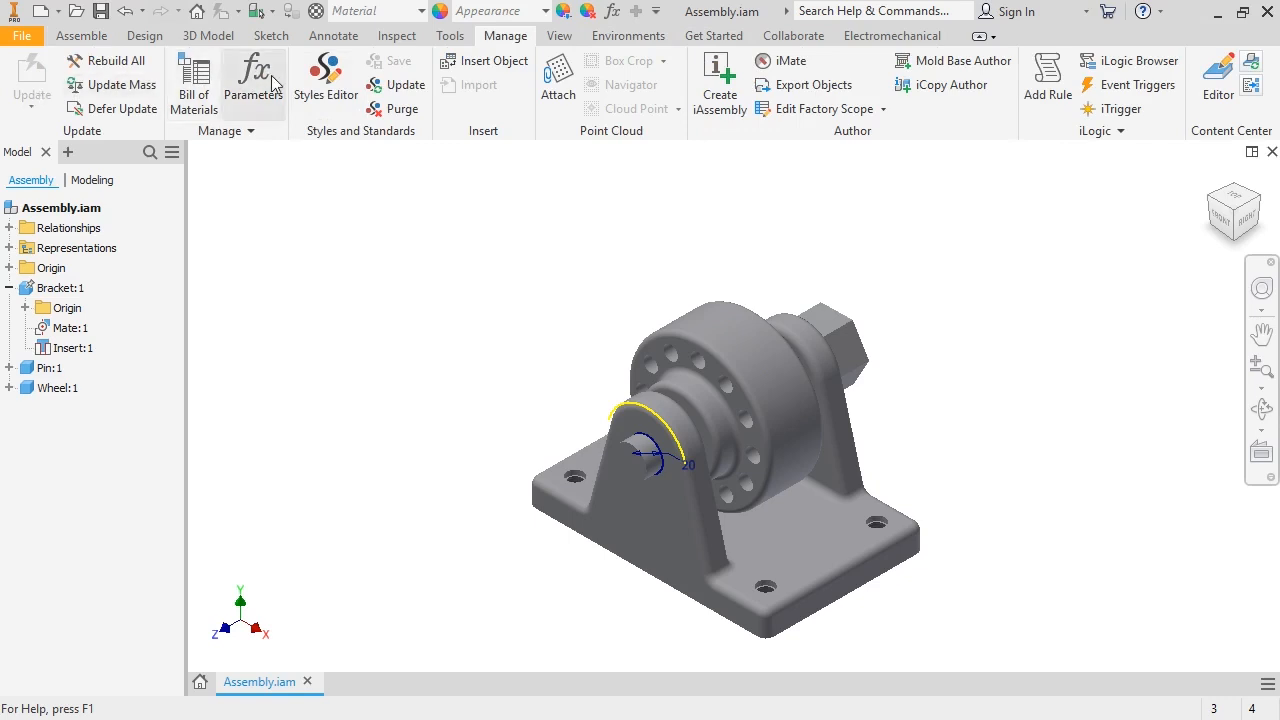
left_click(392, 36)
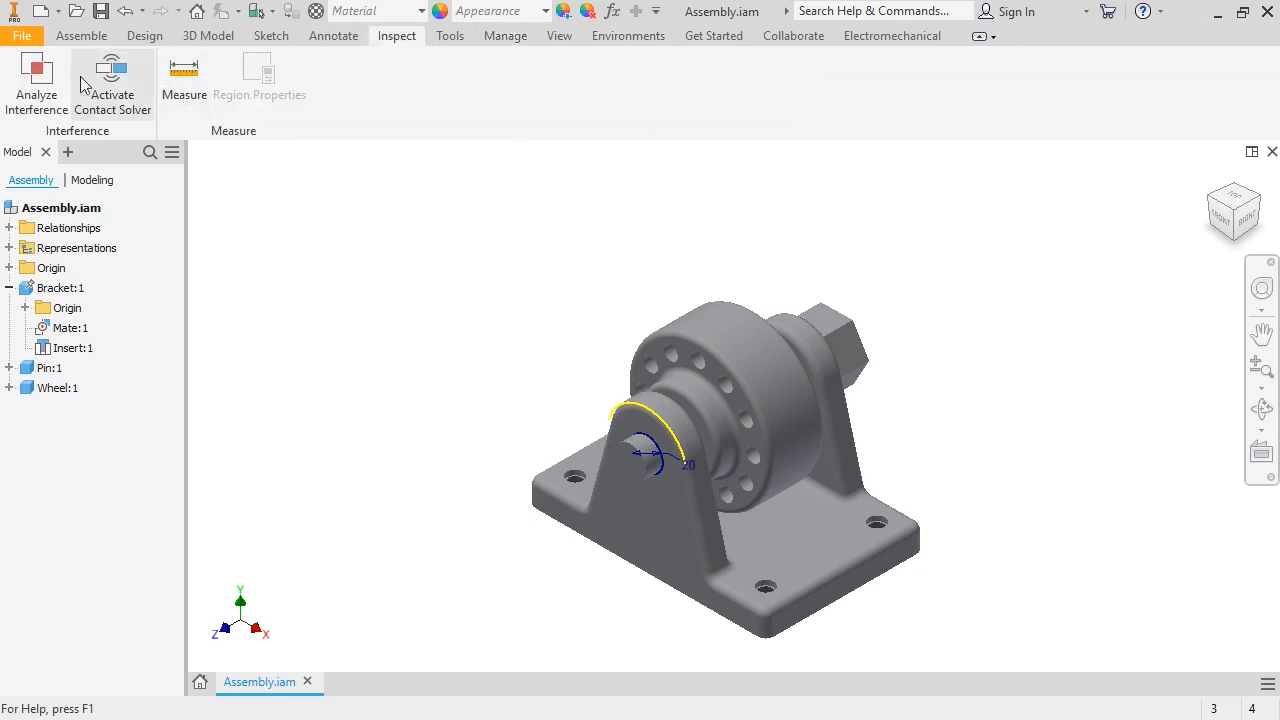
left_click(30, 84)
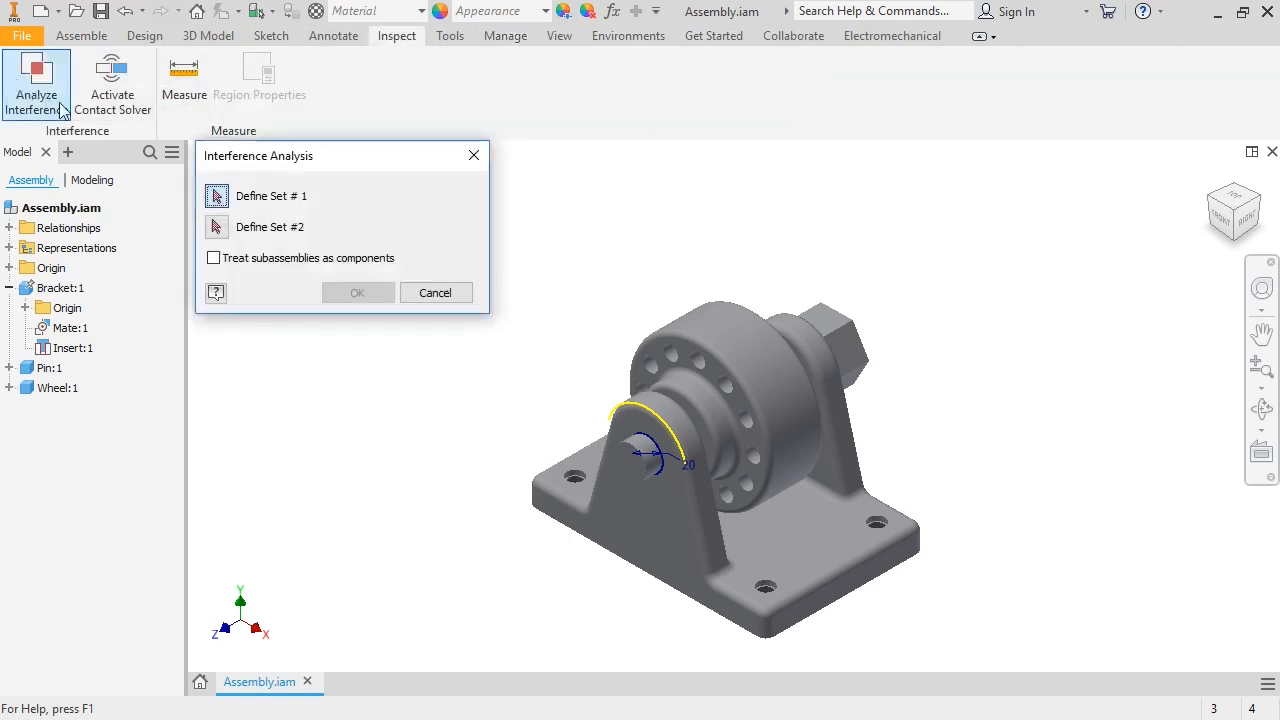
left_click(628, 466)
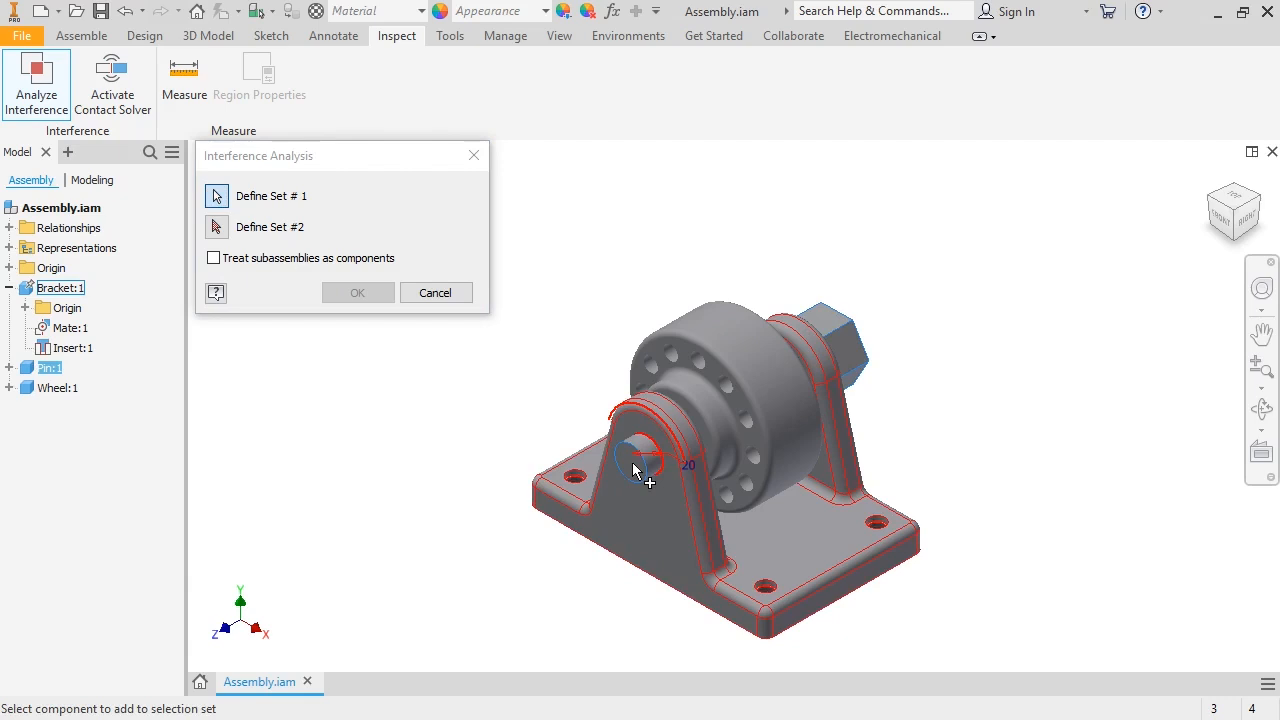
left_click(217, 227)
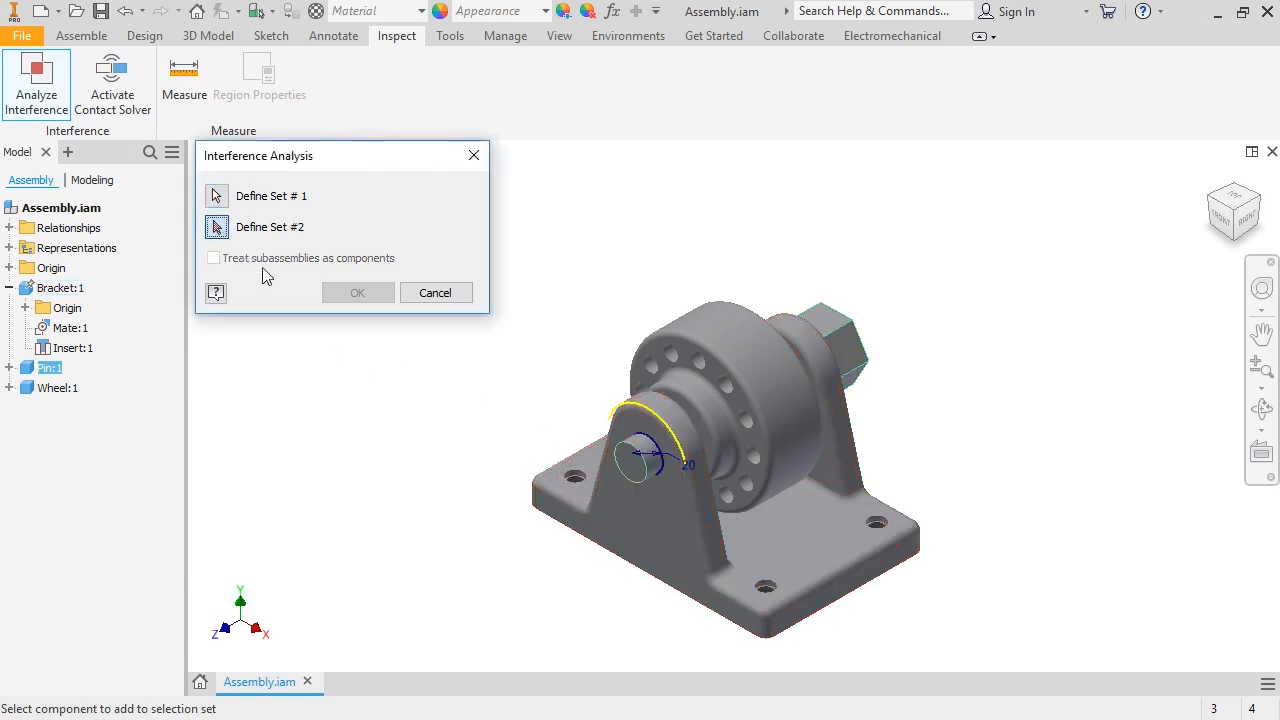
left_click(645, 520)
left_click(767, 472)
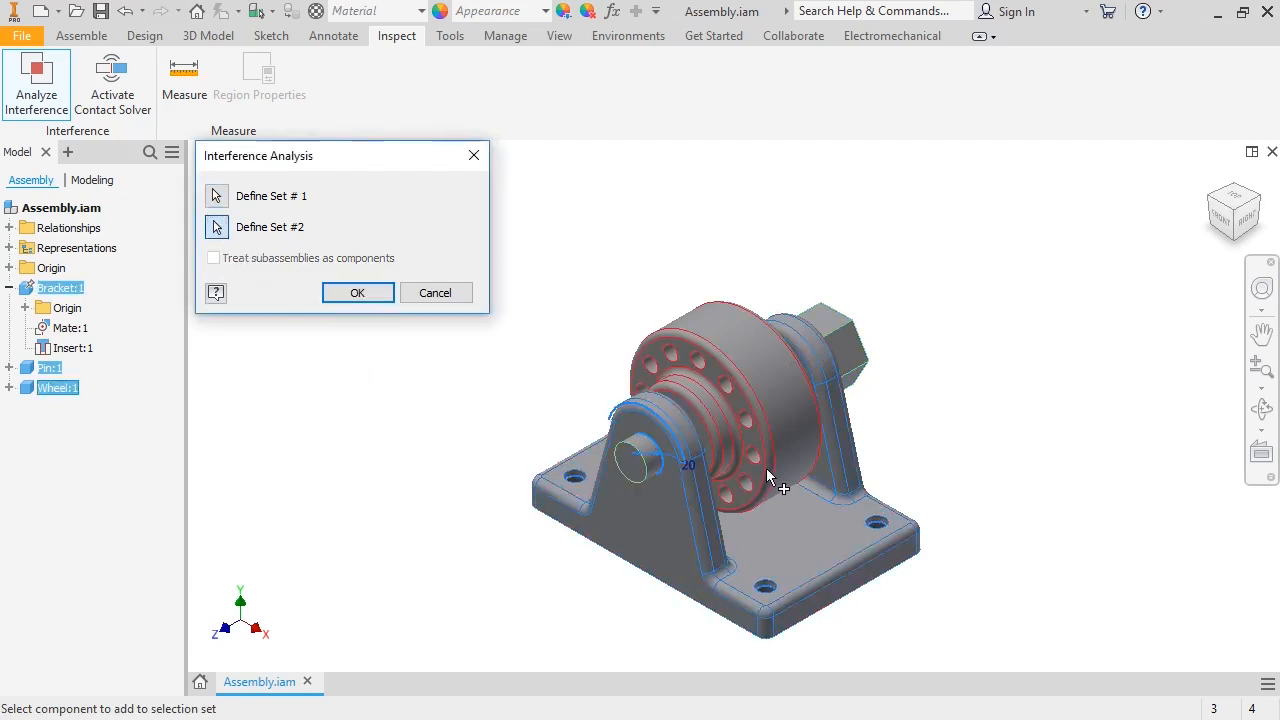
left_click(357, 293)
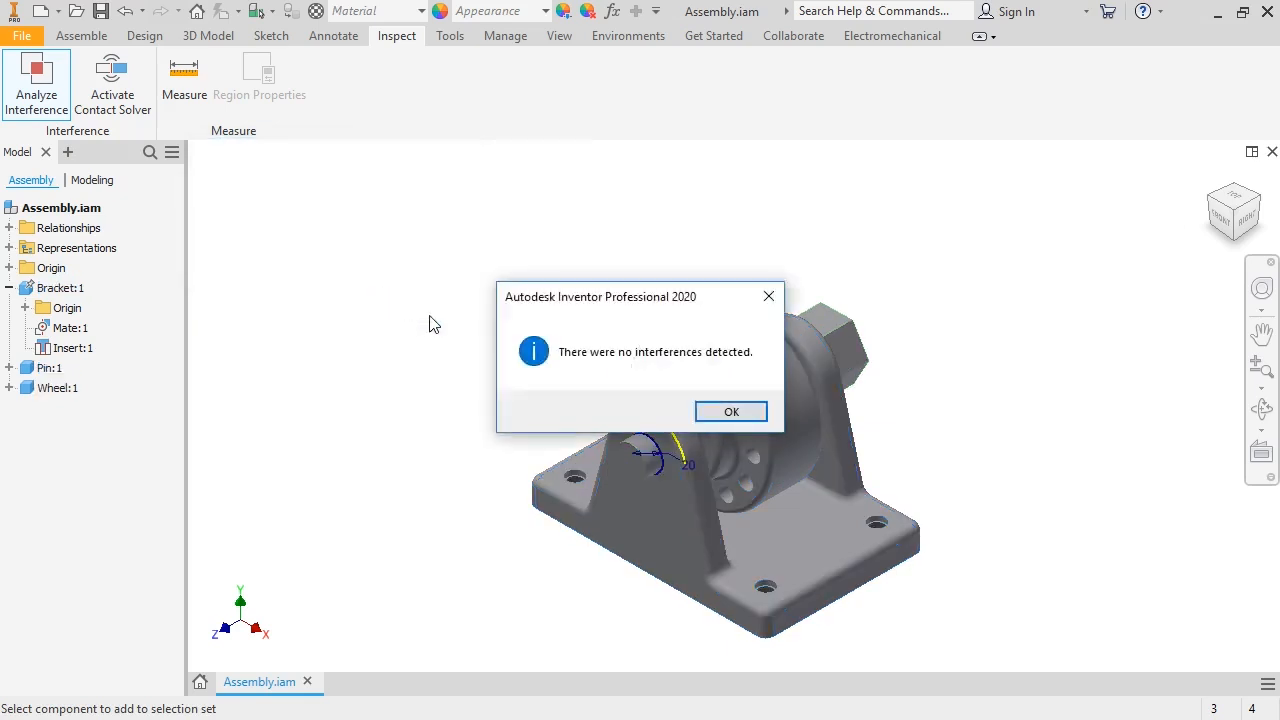
left_click(731, 411)
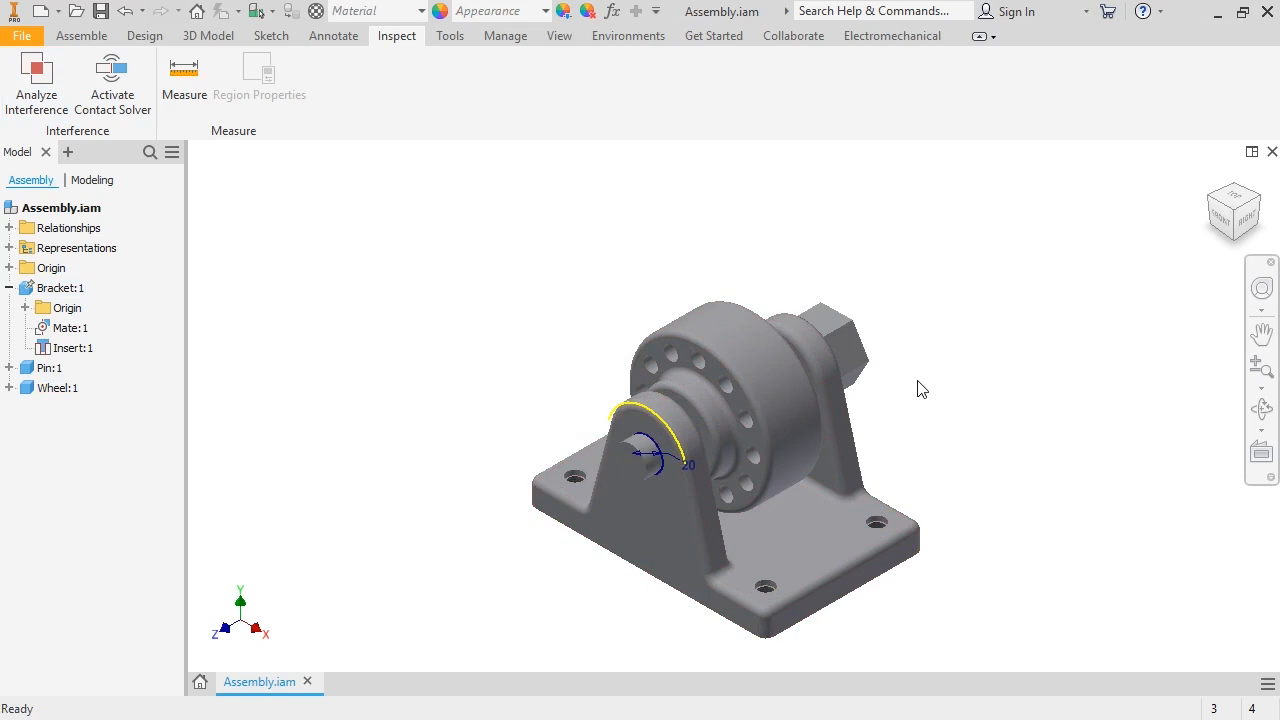
Open the bracket part separately, view Sketch3 under Extrusion3 in sketch editing, and switch back to the assembly.
right_click(70, 292)
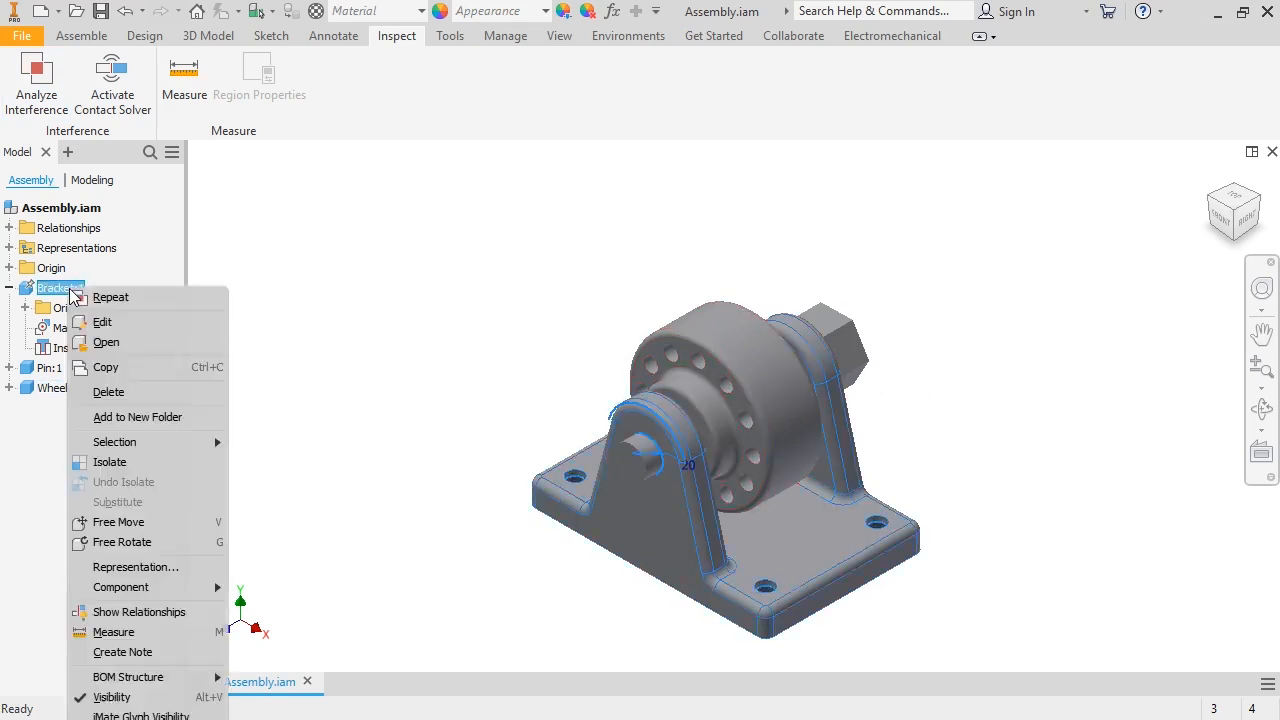
left_click(106, 344)
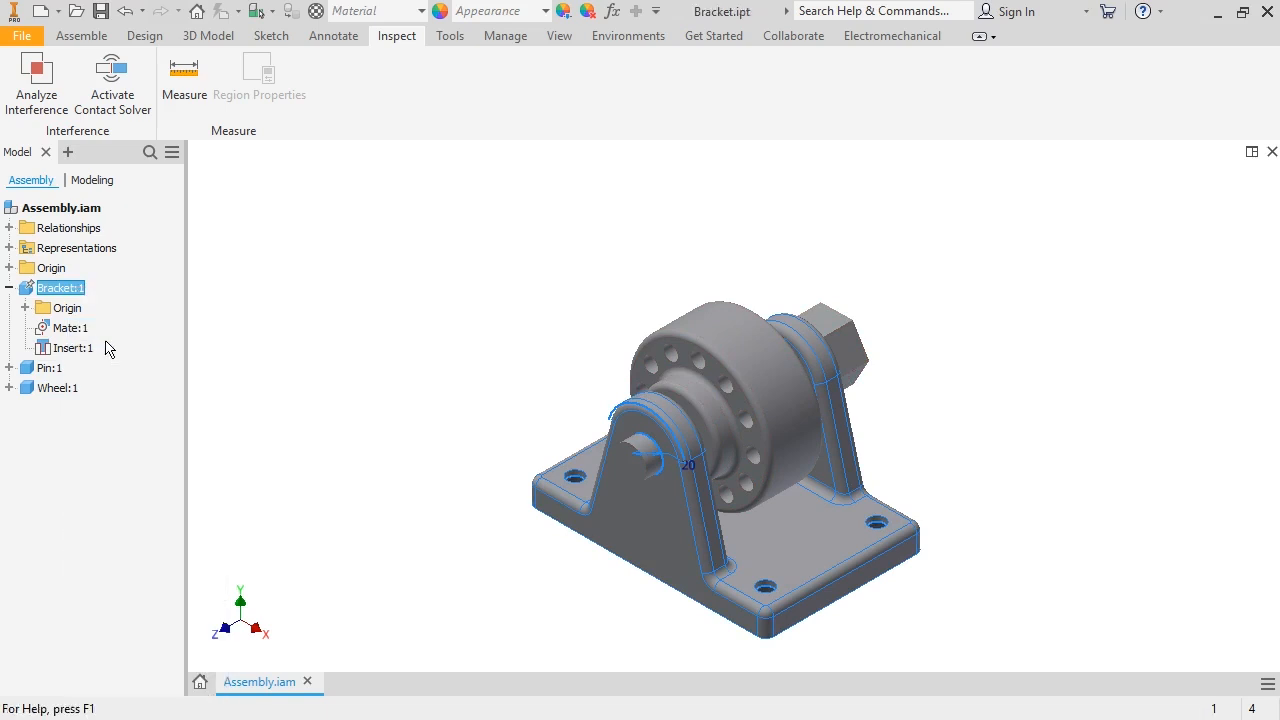
left_click(9, 296)
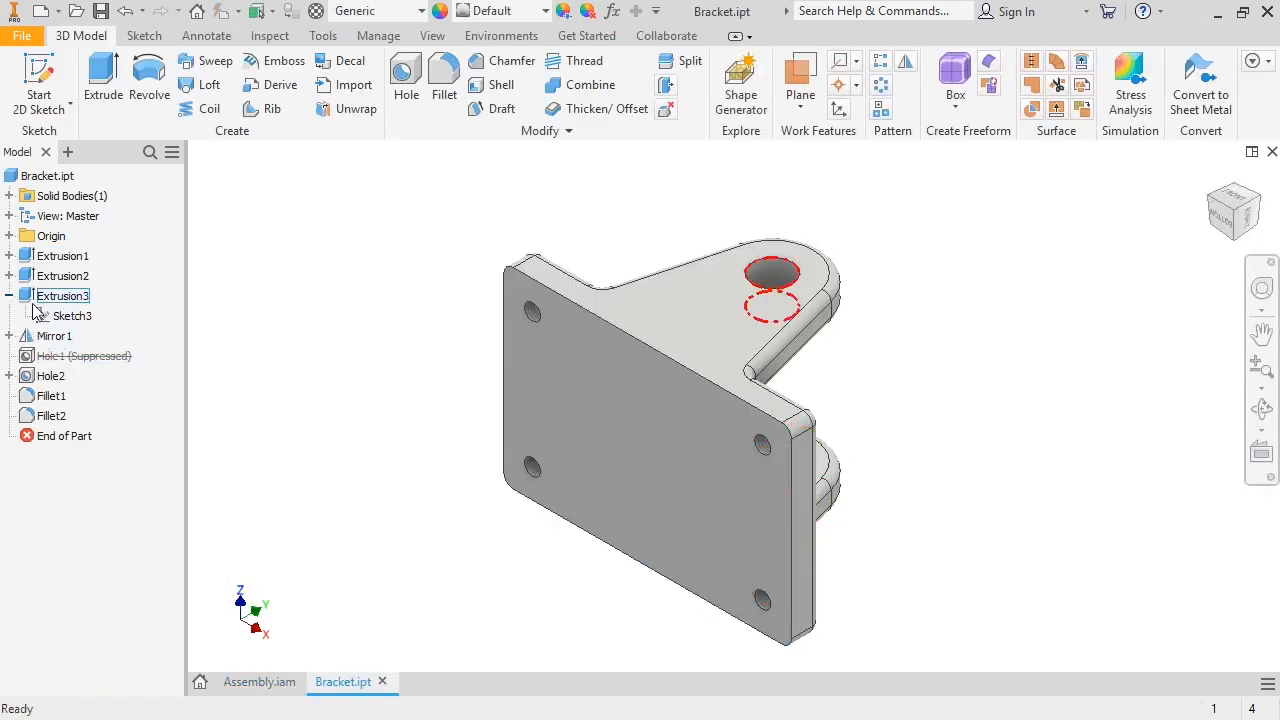
right_click(62, 316)
left_click(105, 371)
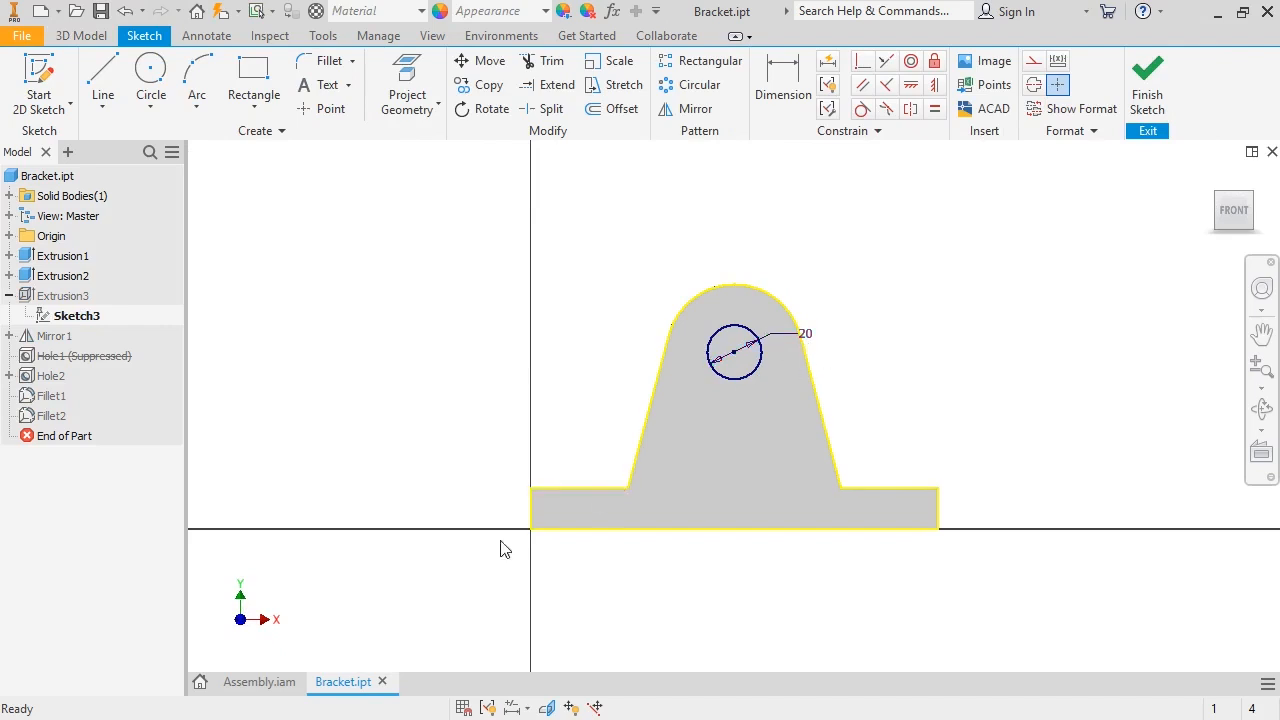
left_click(258, 681)
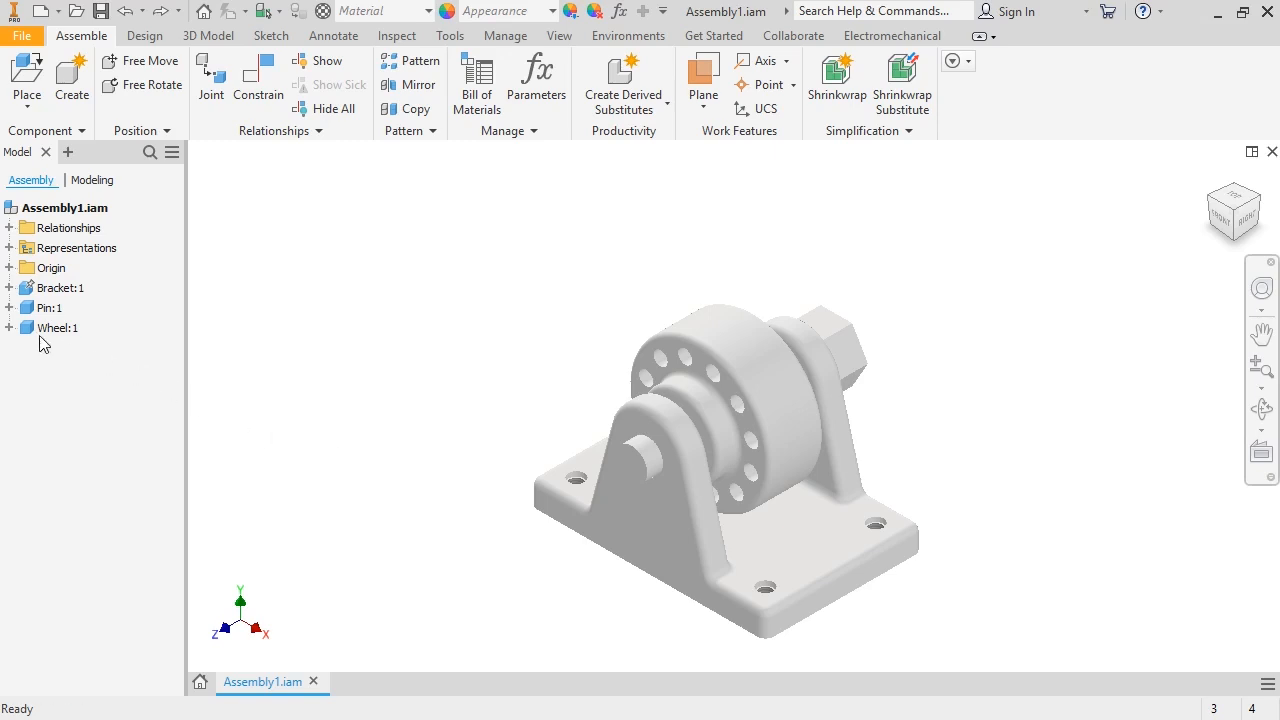
Suppress the wheel's Flush:1 constraint.
left_click(9, 328)
right_click(64, 388)
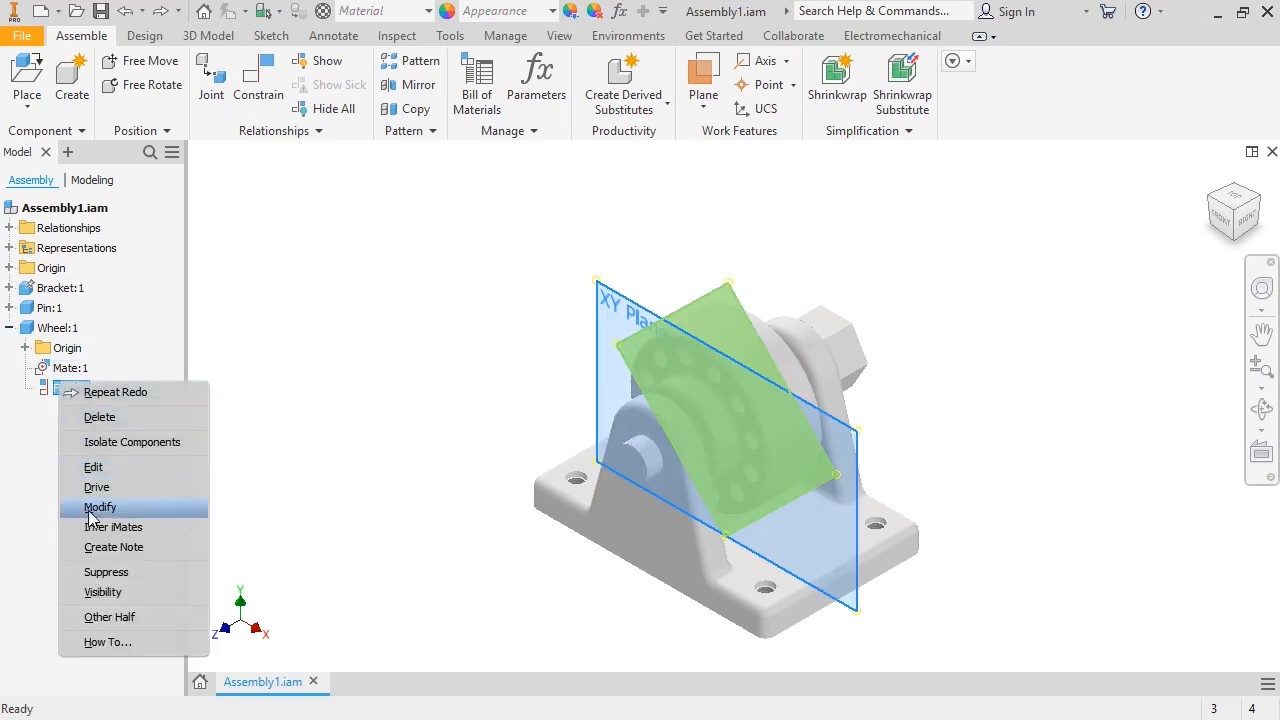
left_click(103, 580)
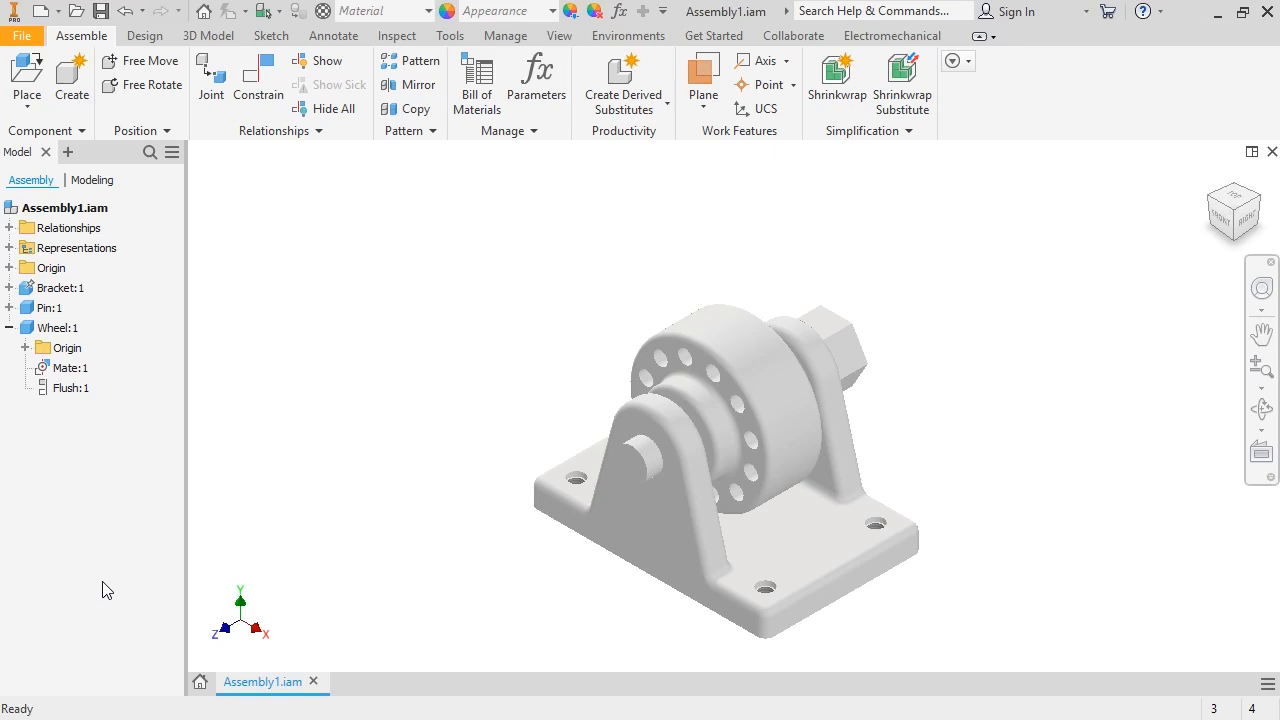
Slide the wheel along the pin axis out past the rear support and back between the bracket's supports.
left_click_drag(762, 432, 972, 392)
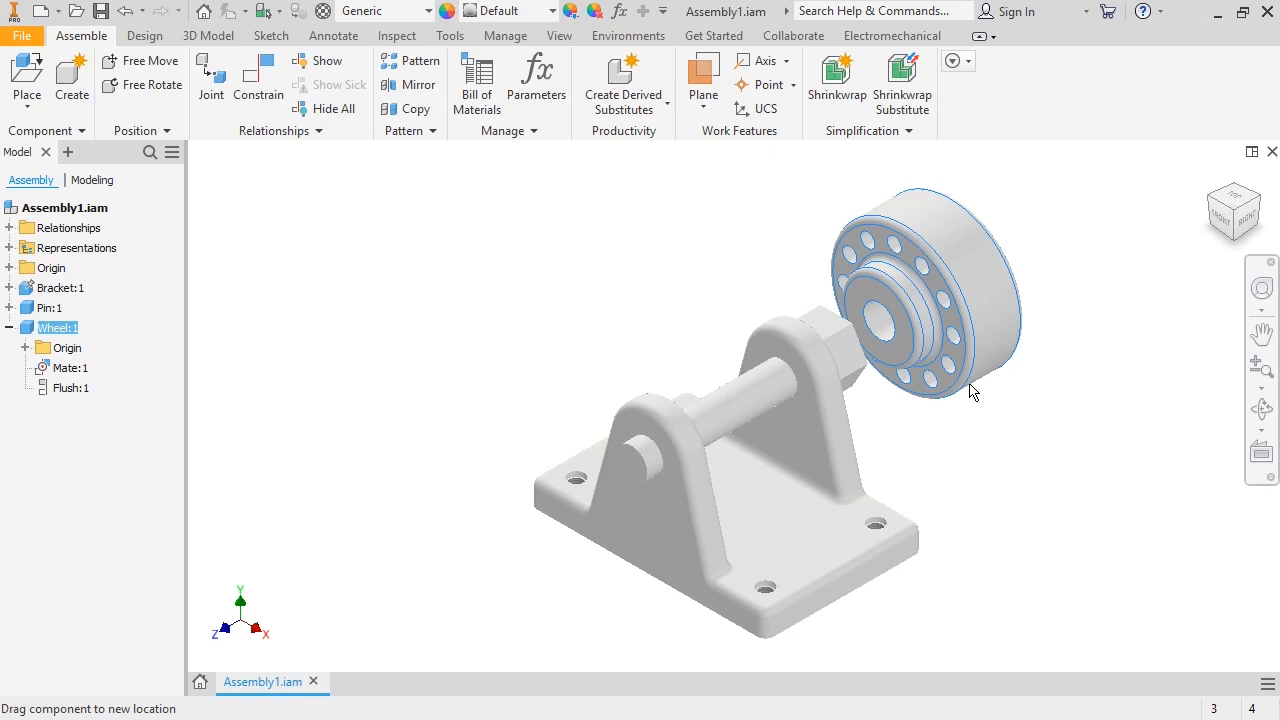
left_click_drag(970, 390, 714, 506)
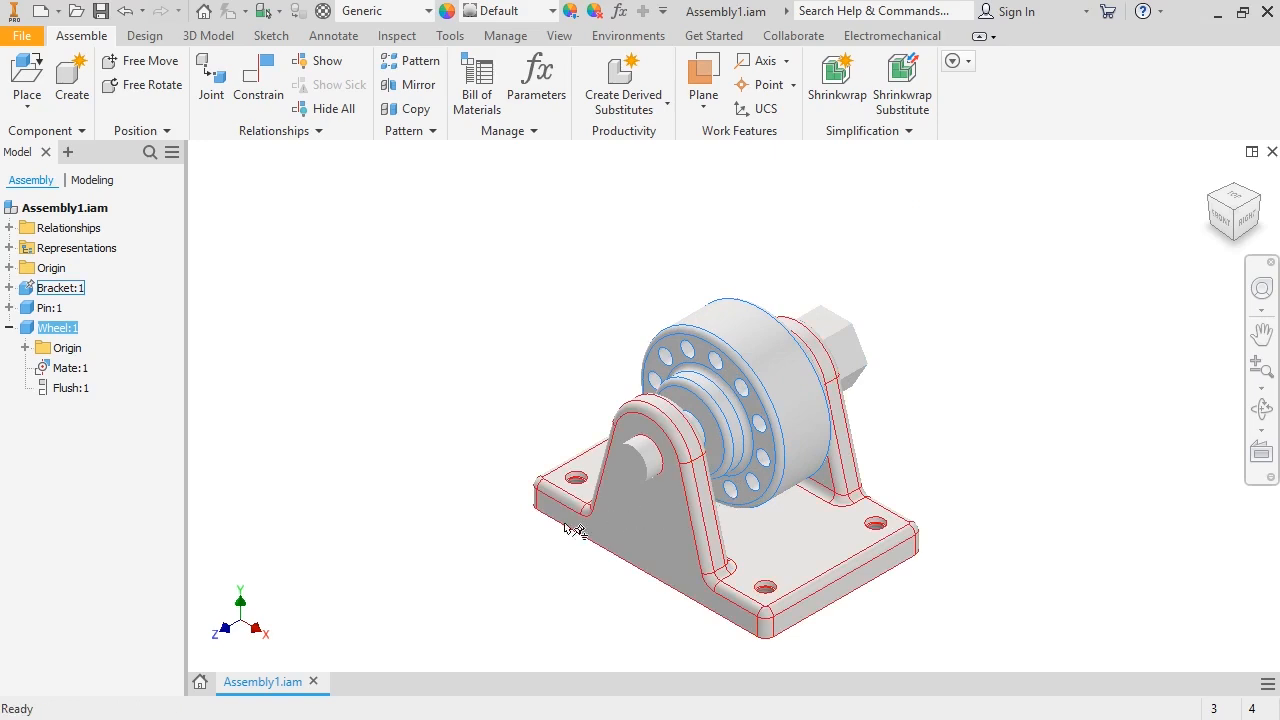
left_click(510, 545)
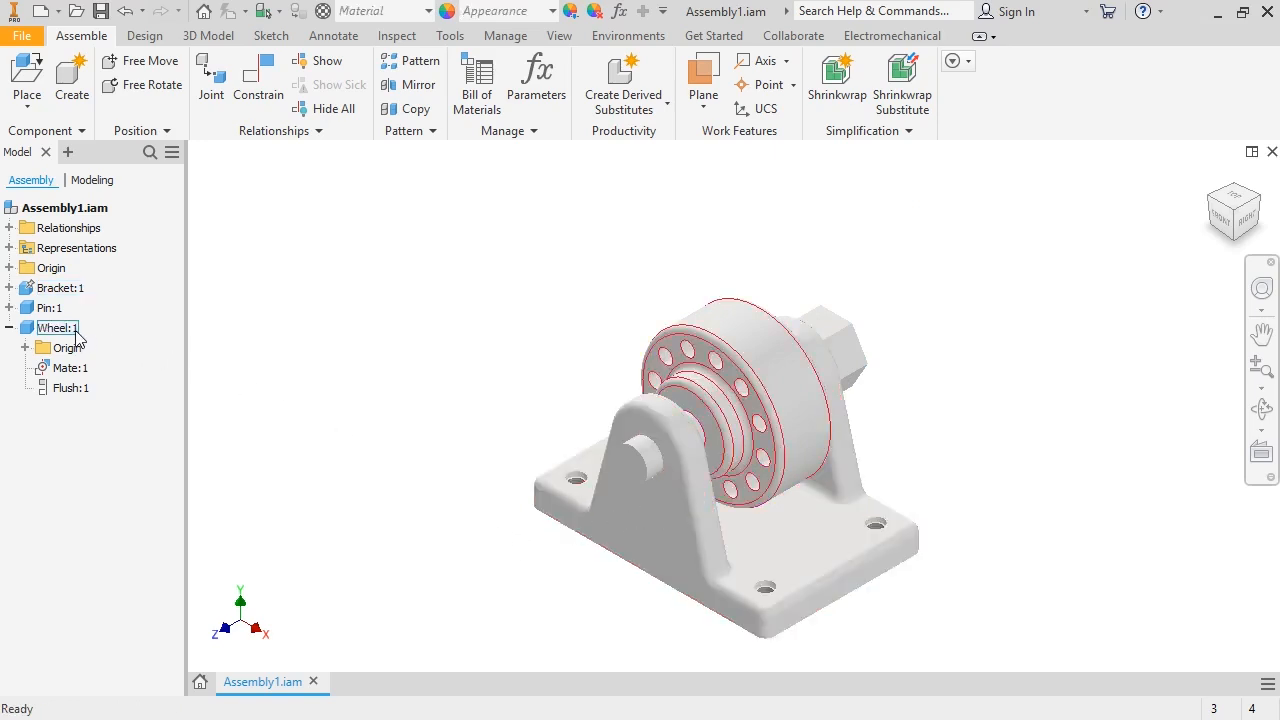
Add the wheel to the contact set.
right_click(749, 406)
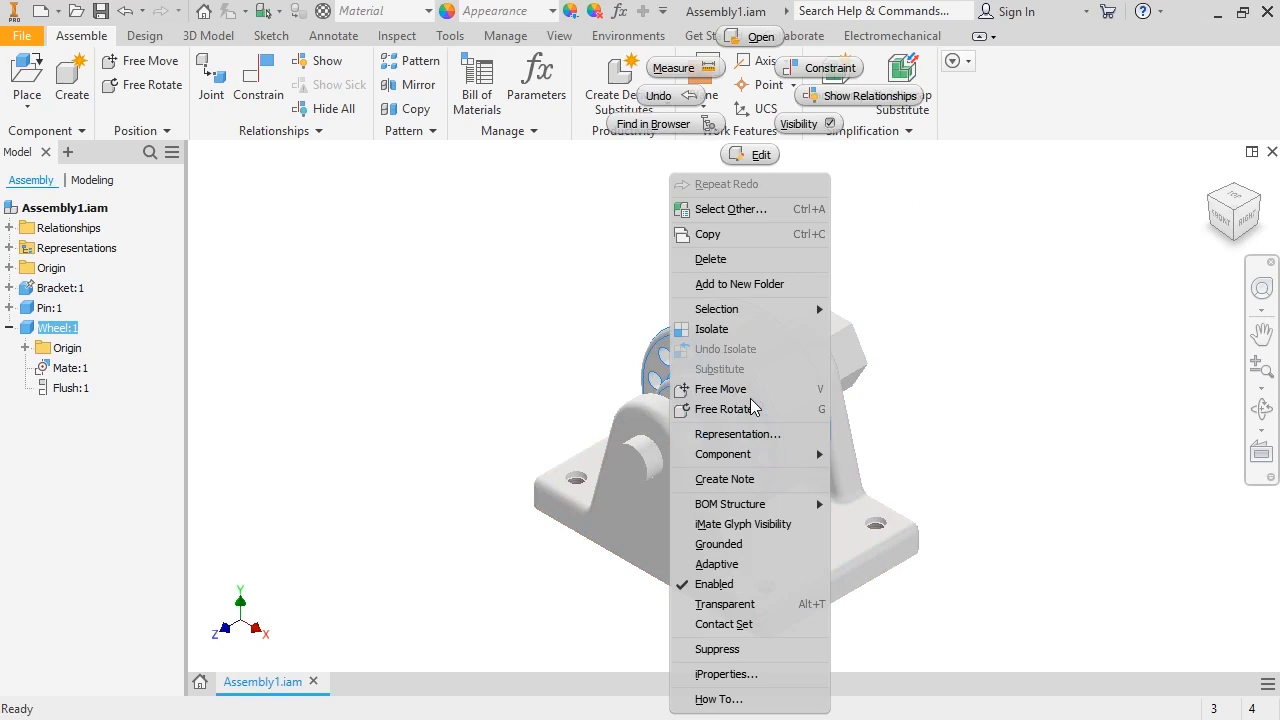
left_click(737, 622)
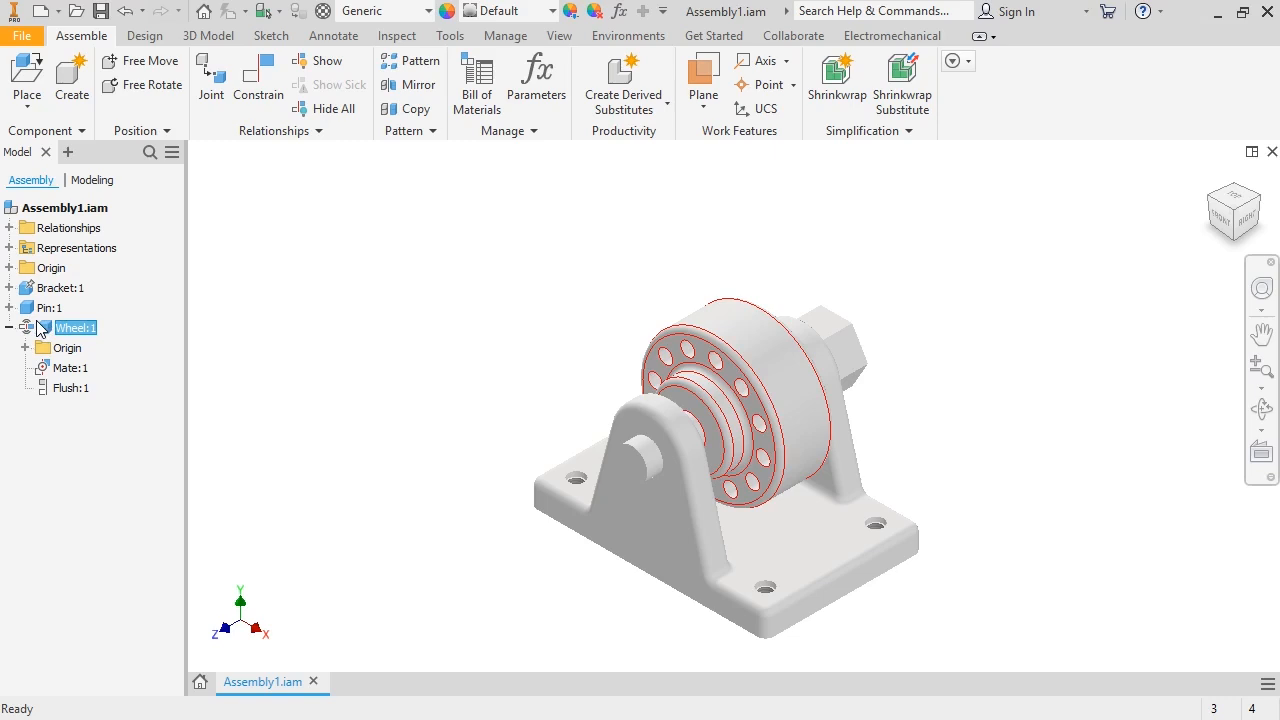
Add the bracket to the contact set and slide the wheel along the pin between the supports.
right_click(47, 289)
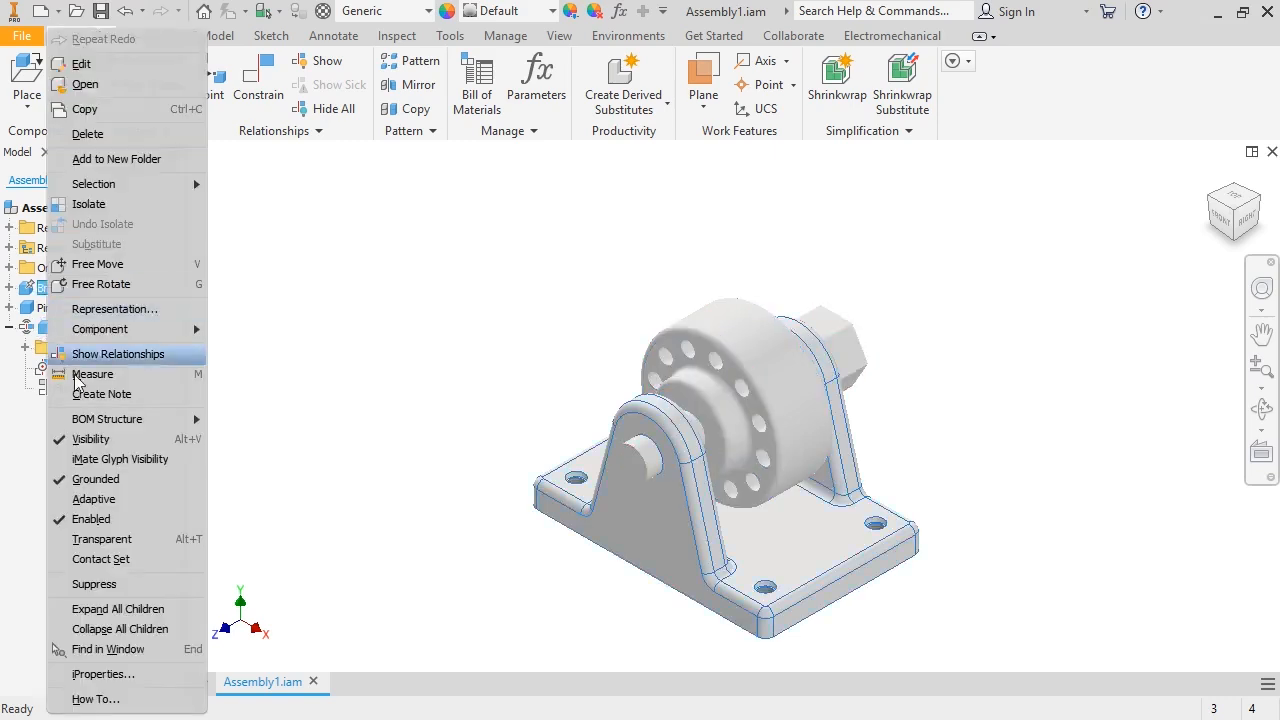
left_click(110, 560)
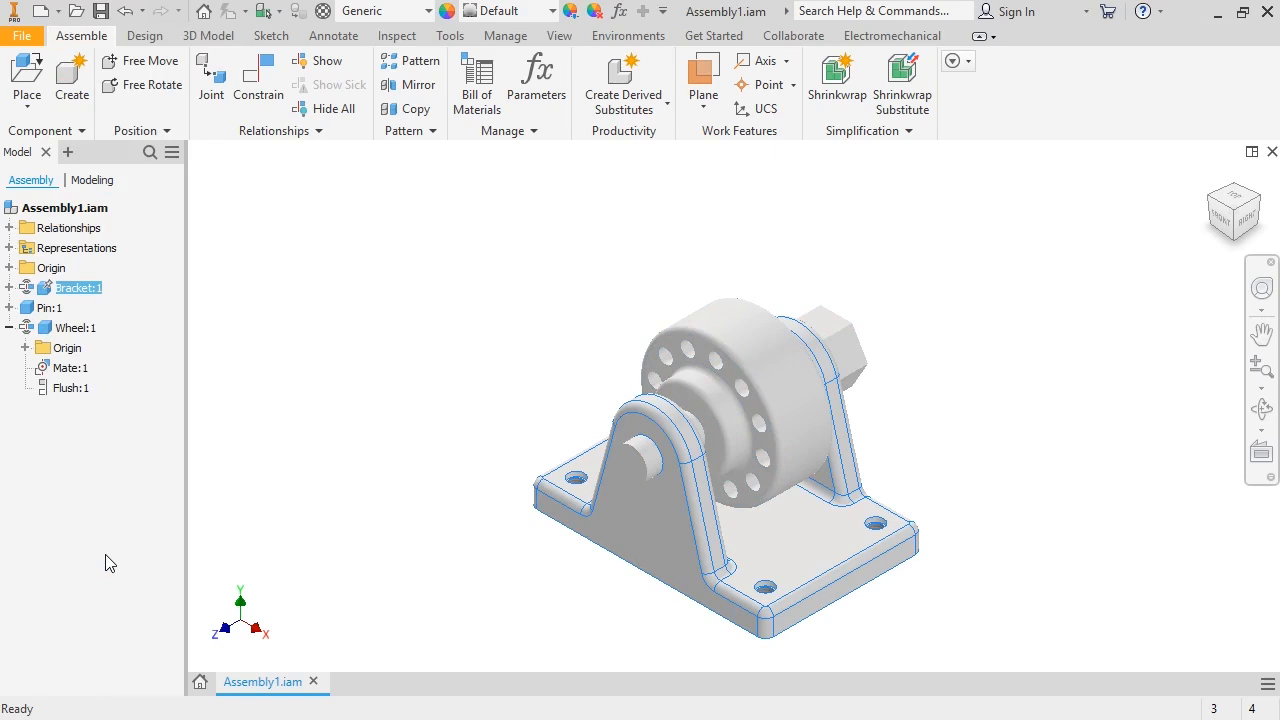
left_click_drag(766, 388, 645, 413)
left_click(379, 473)
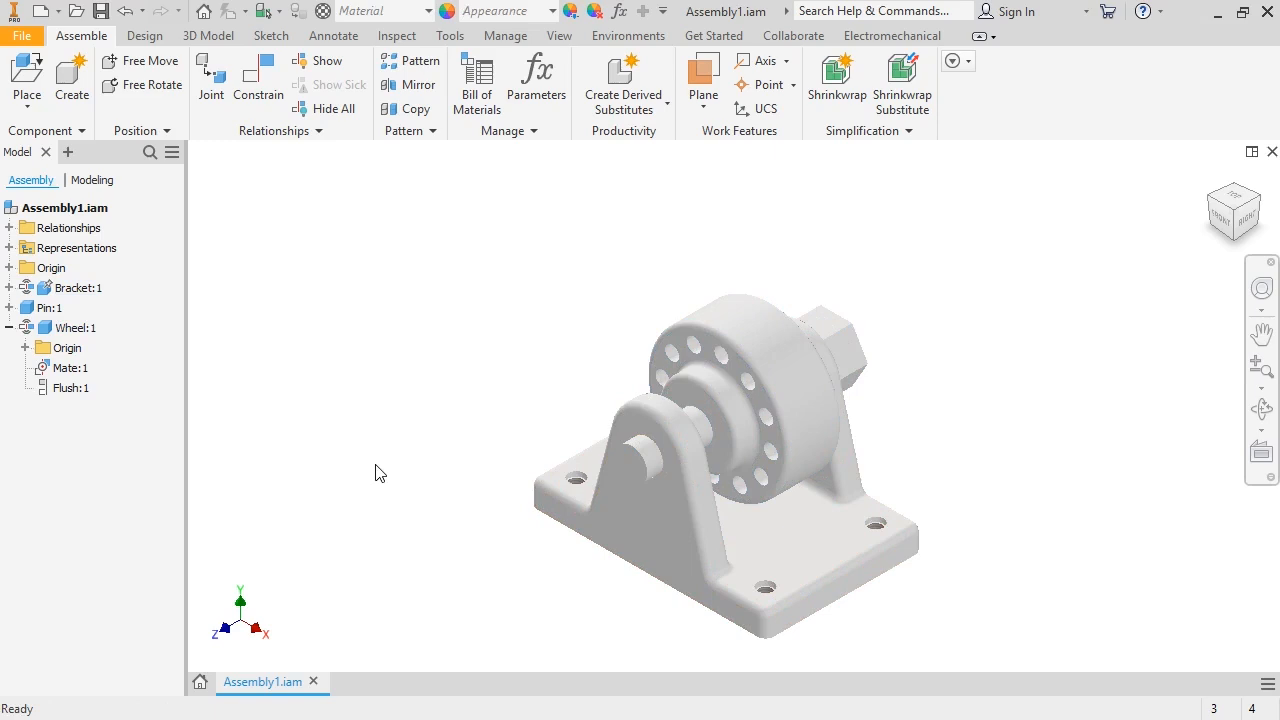
Activate the contact solver and slide the wheel along the pin against the bracket's supports.
left_click(400, 38)
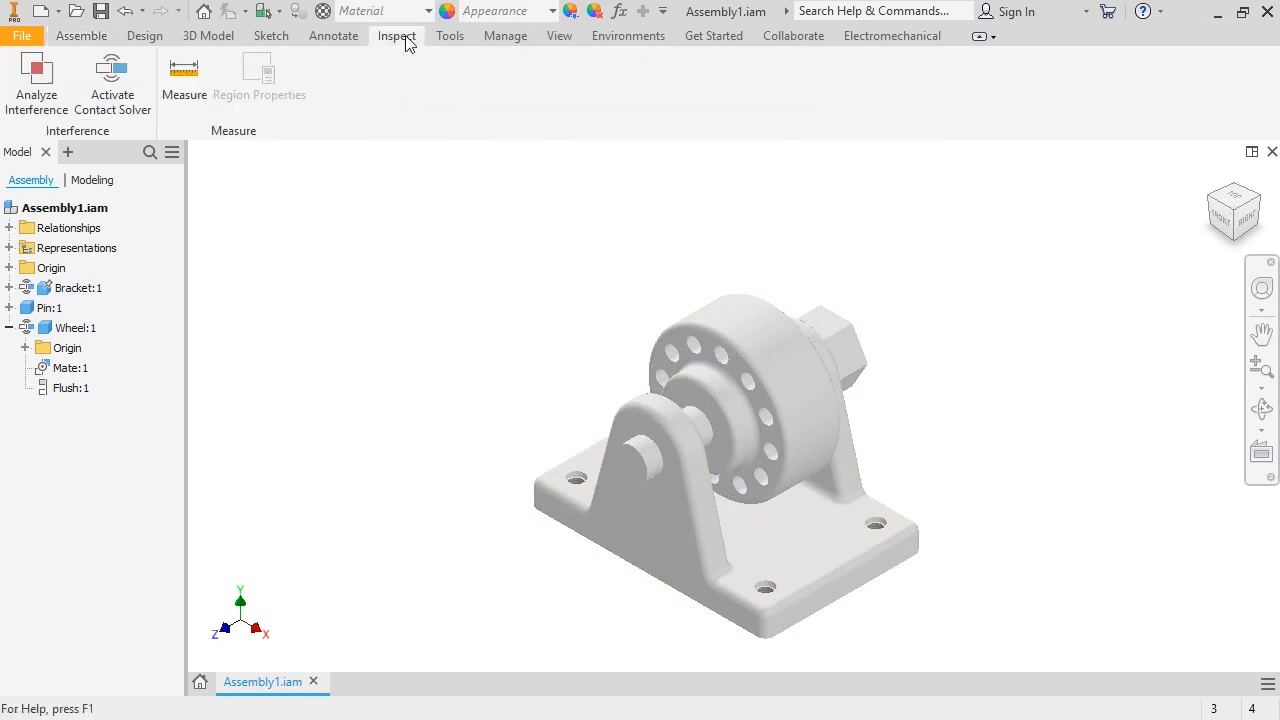
left_click(146, 108)
left_click_drag(748, 418, 687, 448)
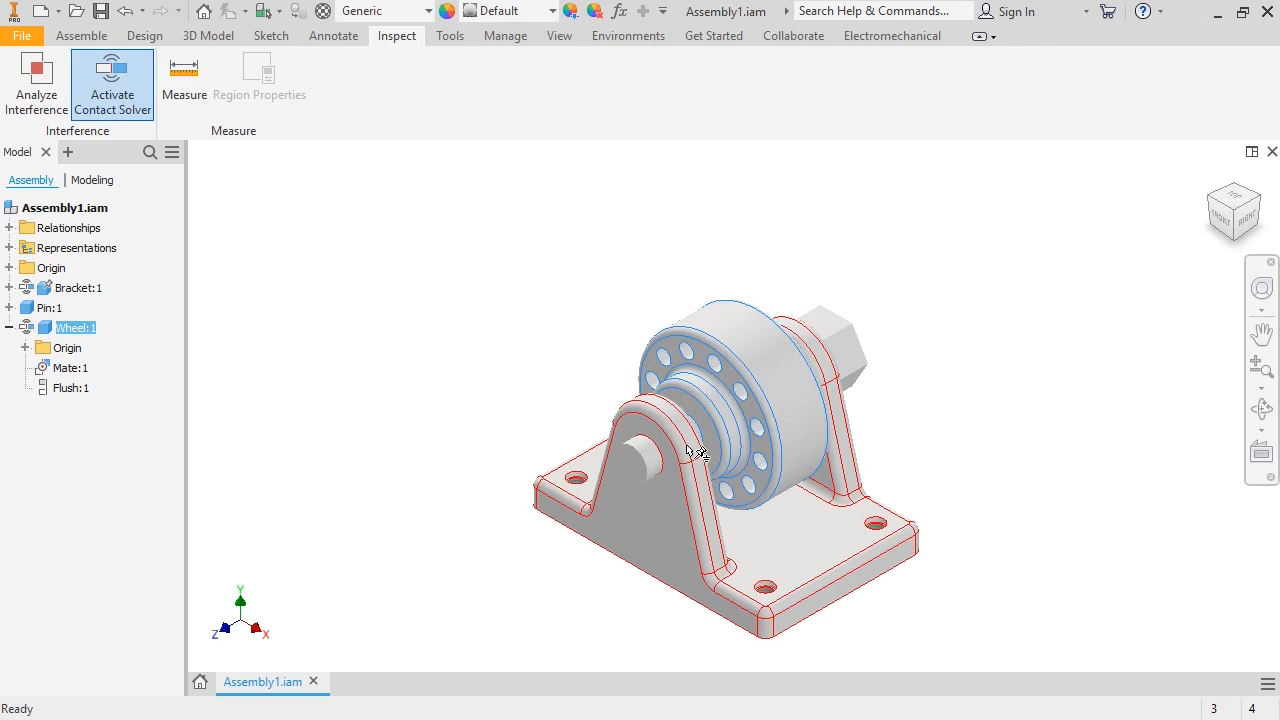
left_click(452, 446)
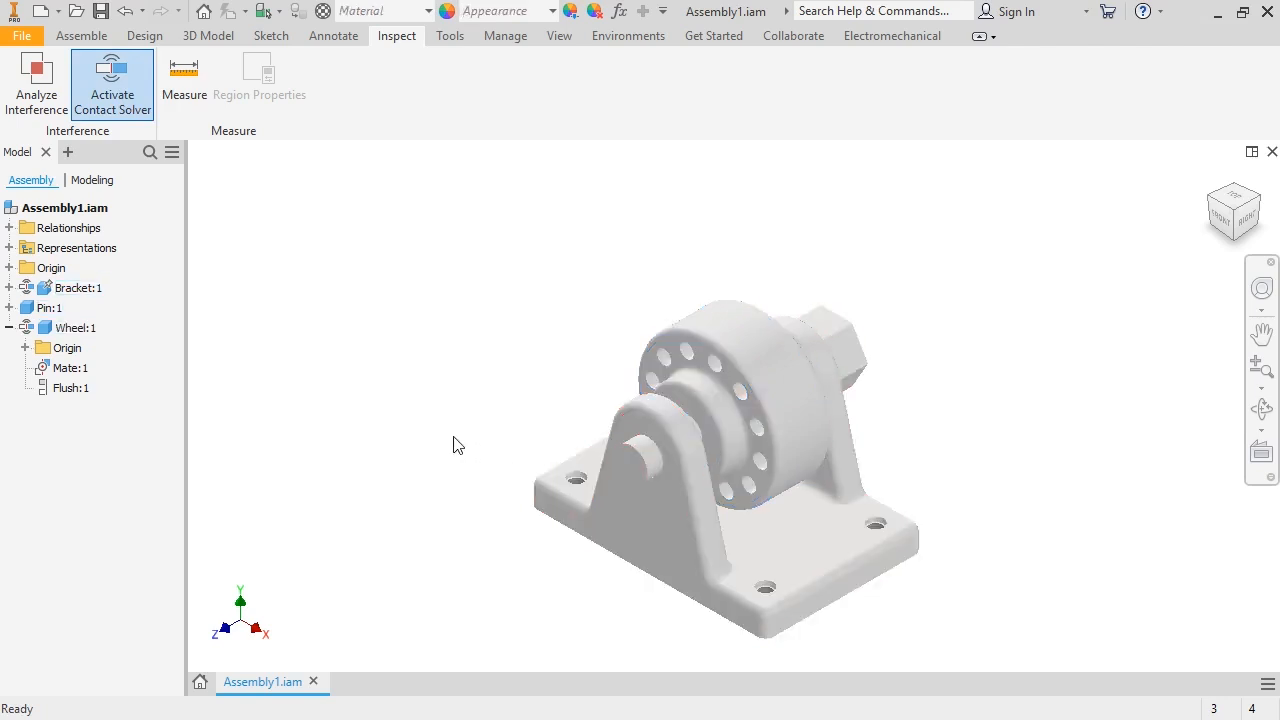
Unground the bracket and move it slightly in the assembly.
right_click(601, 519)
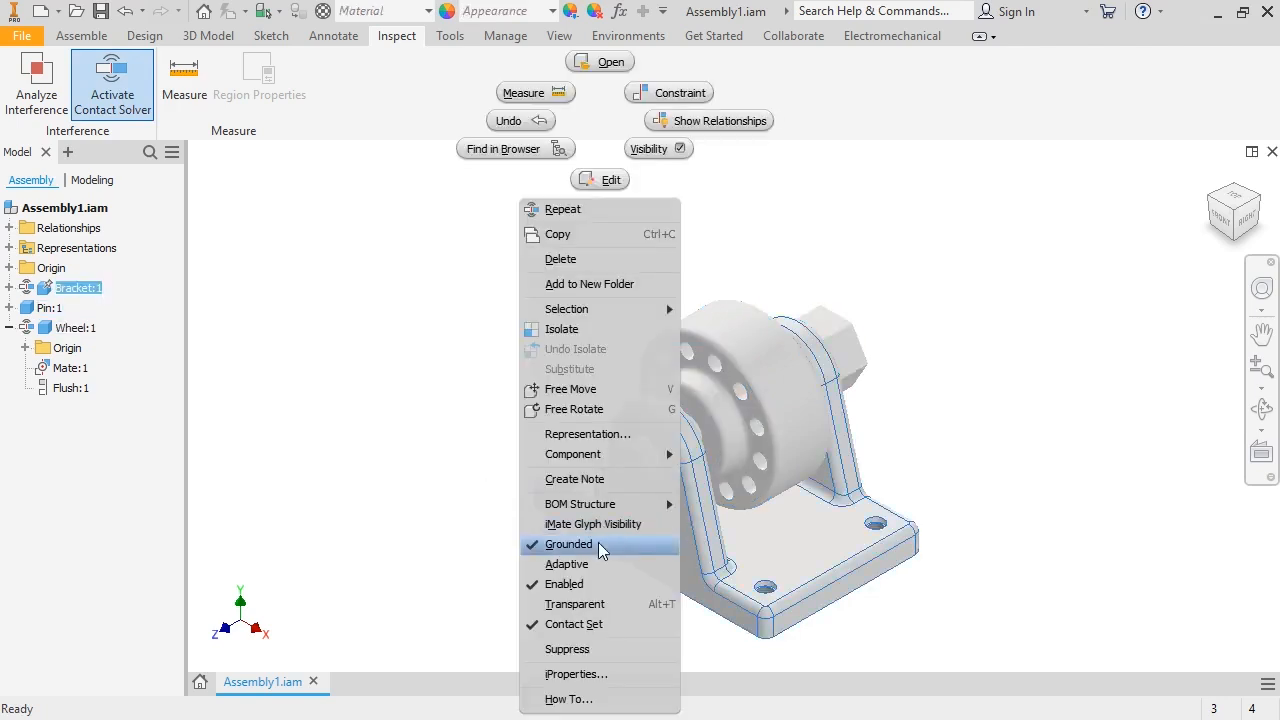
left_click(568, 544)
left_click_drag(694, 491, 725, 433)
left_click(534, 540)
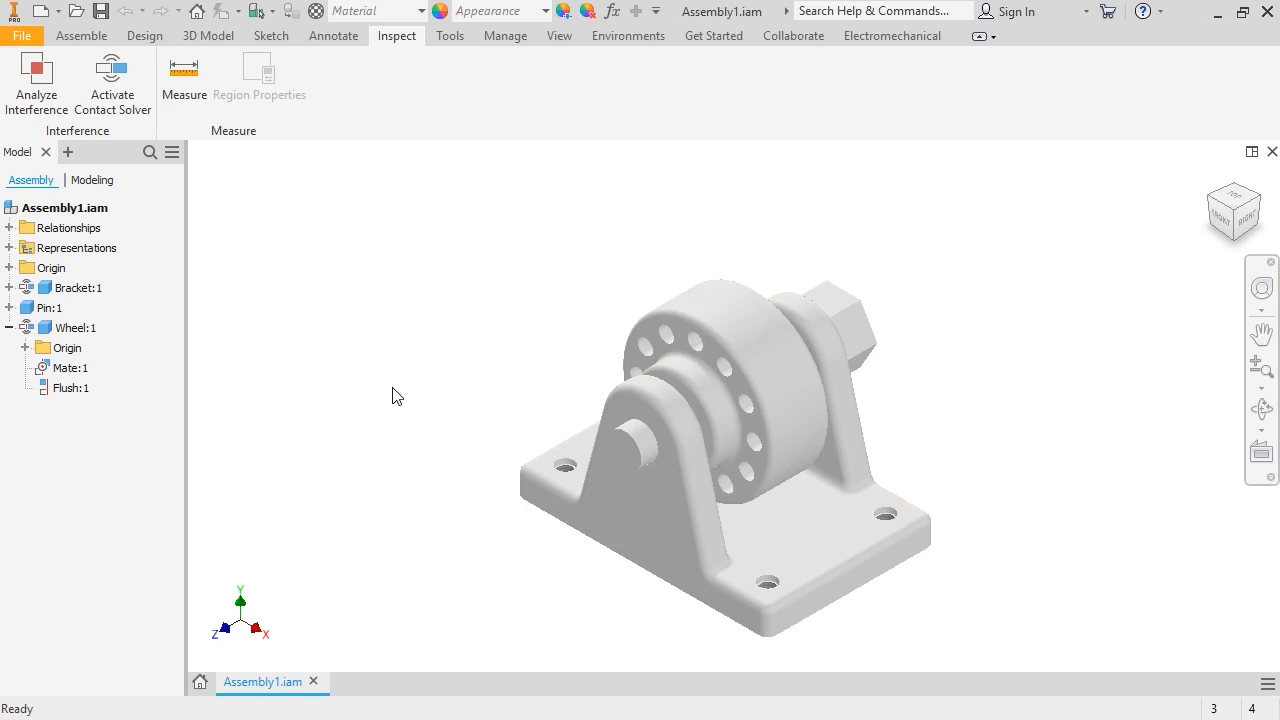
Create a presentation from the metric Standard (mm).ipn template without inserting a model, and save it as Presentation1.ipn in the Misc folder.
left_click(41, 13)
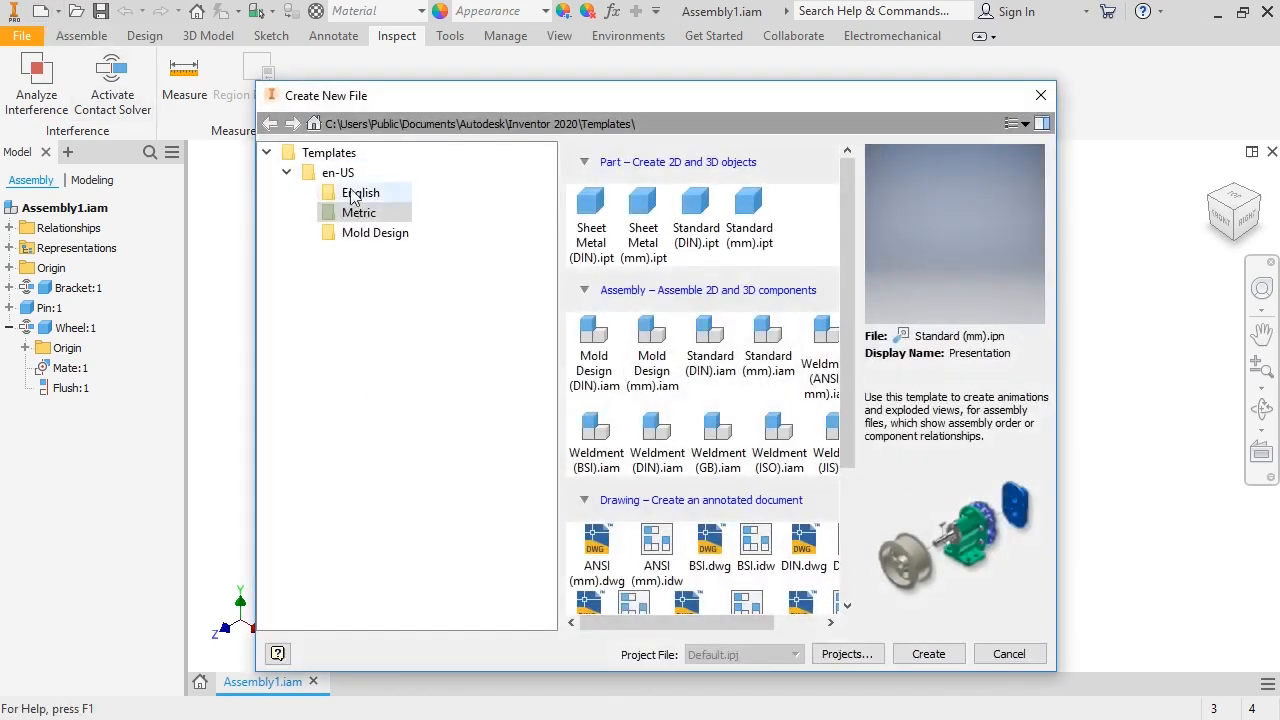
left_click_drag(848, 403, 844, 549)
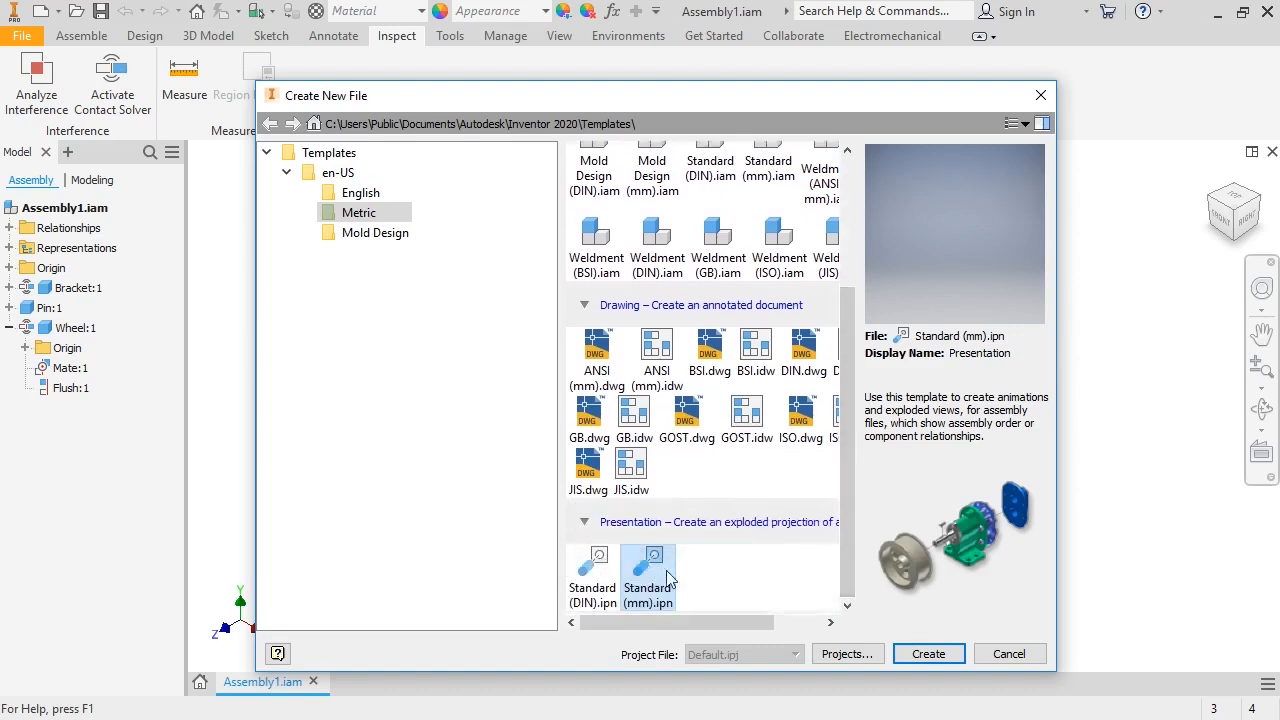
left_click(920, 655)
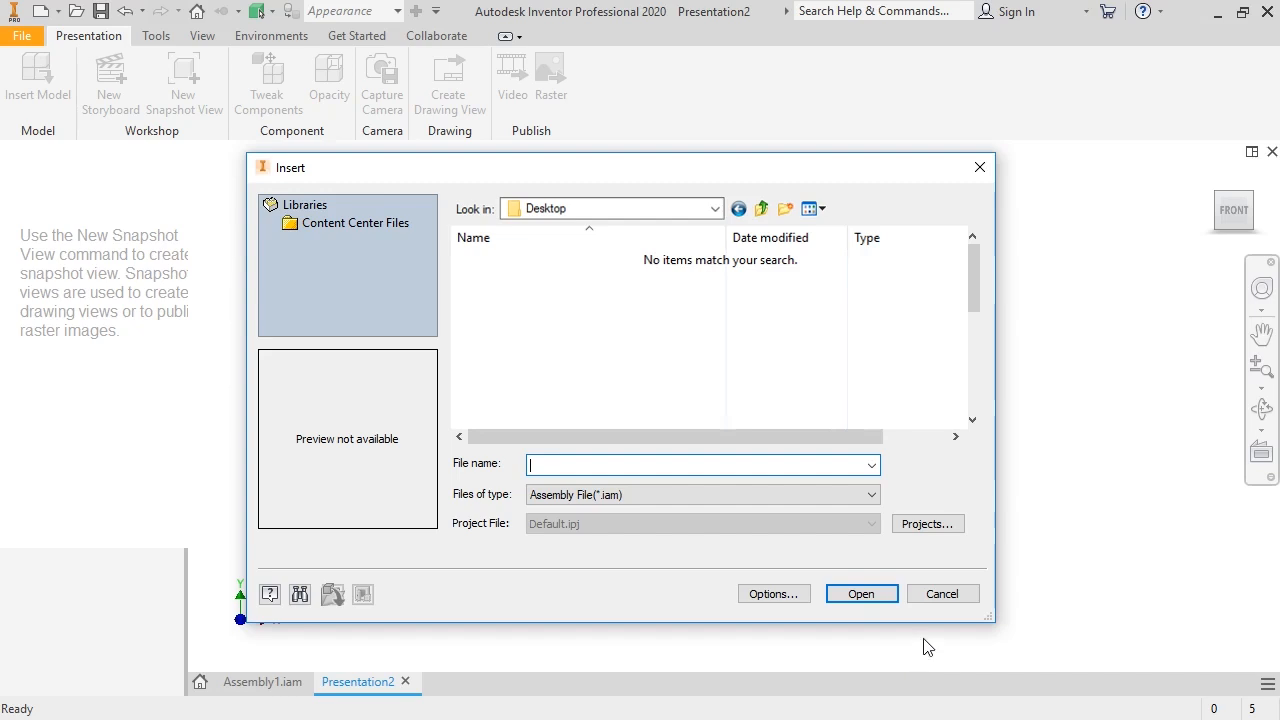
left_click(985, 172)
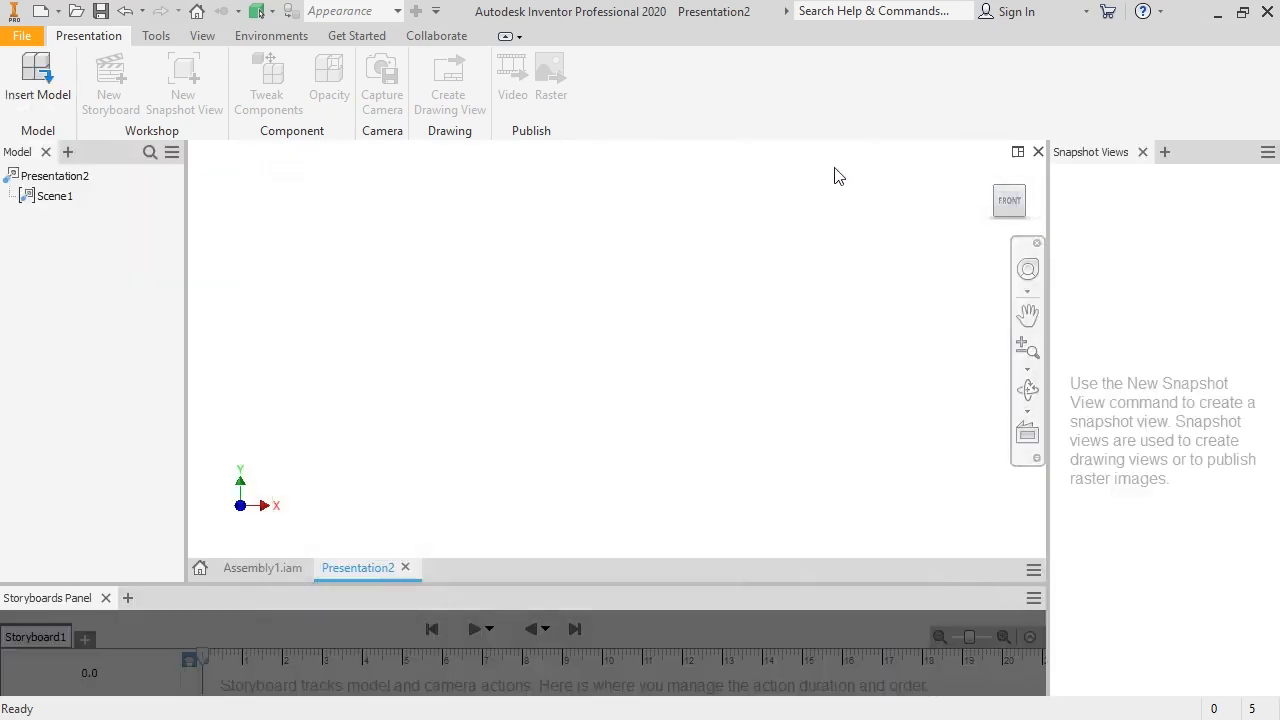
left_click(100, 11)
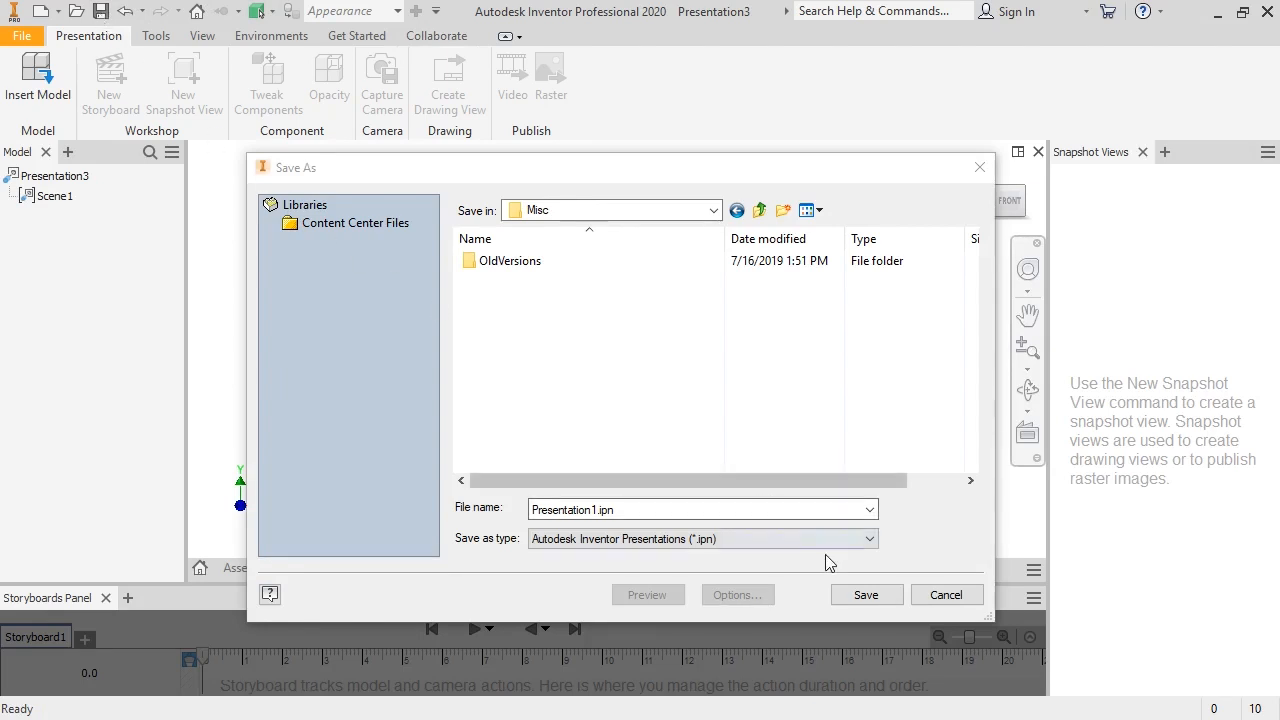
left_click(866, 595)
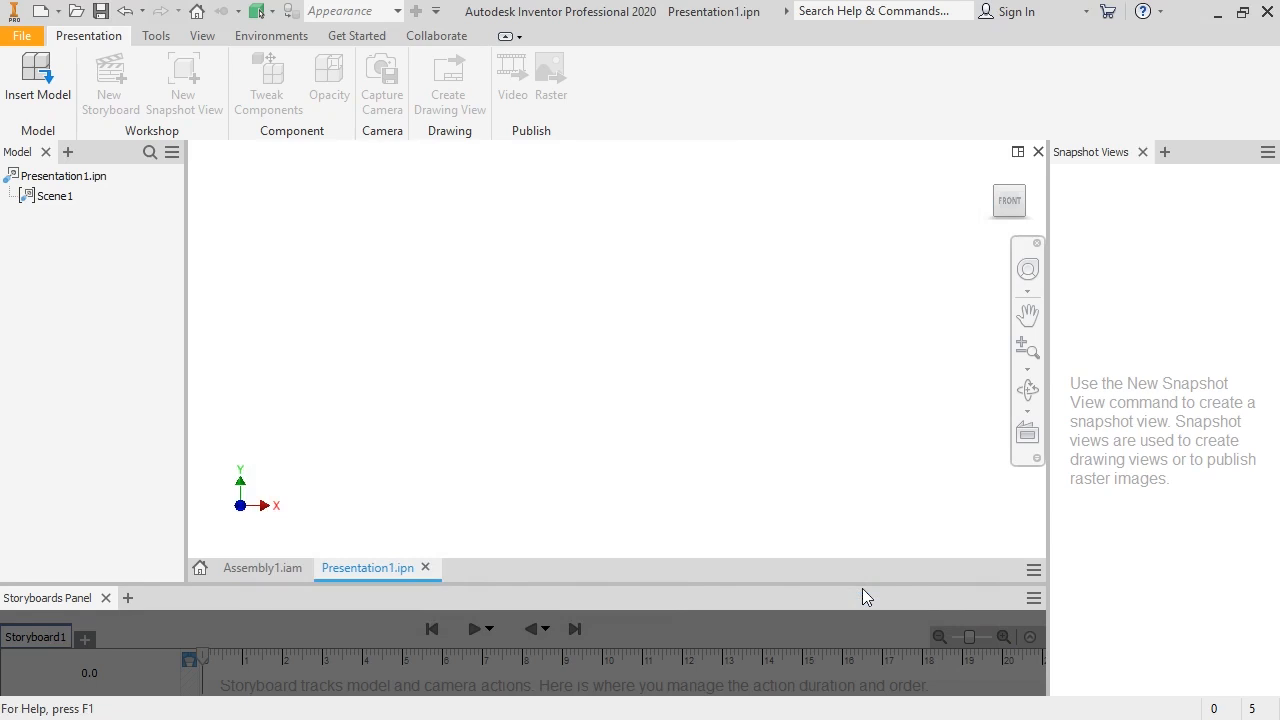
Insert Assembly.iam from the Misc folder as the presentation's model.
left_click(38, 70)
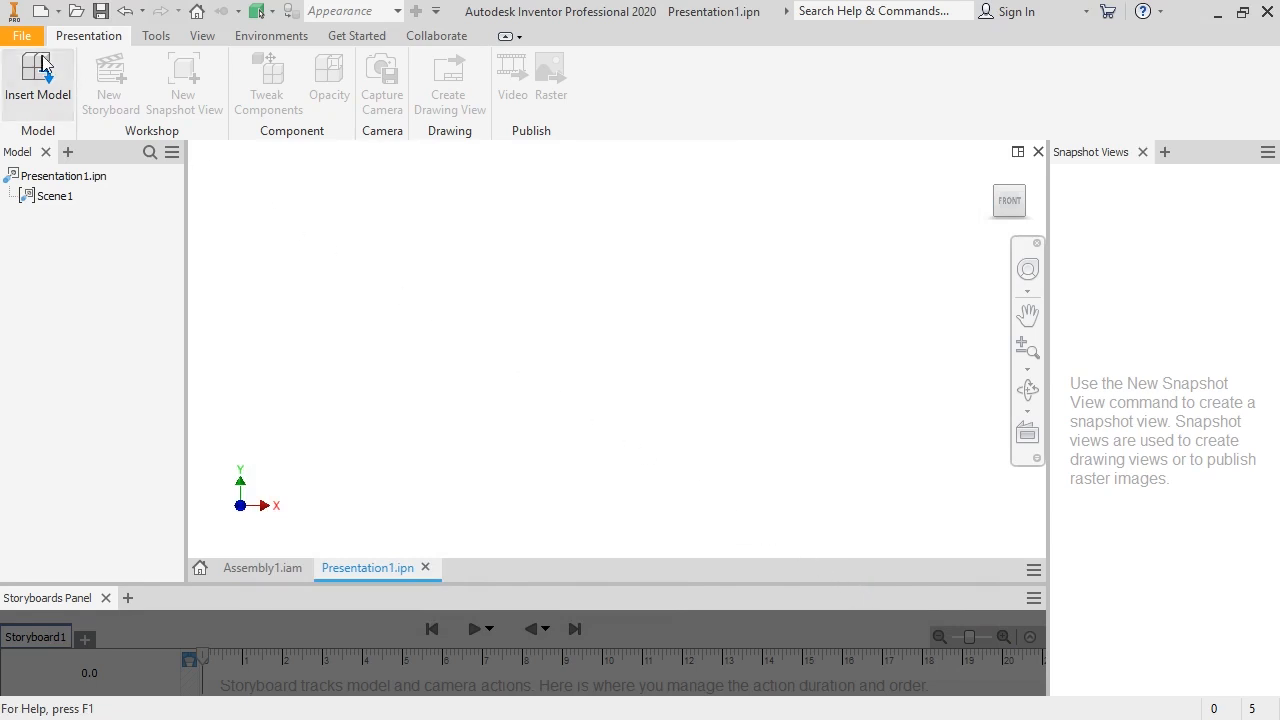
left_click(512, 281)
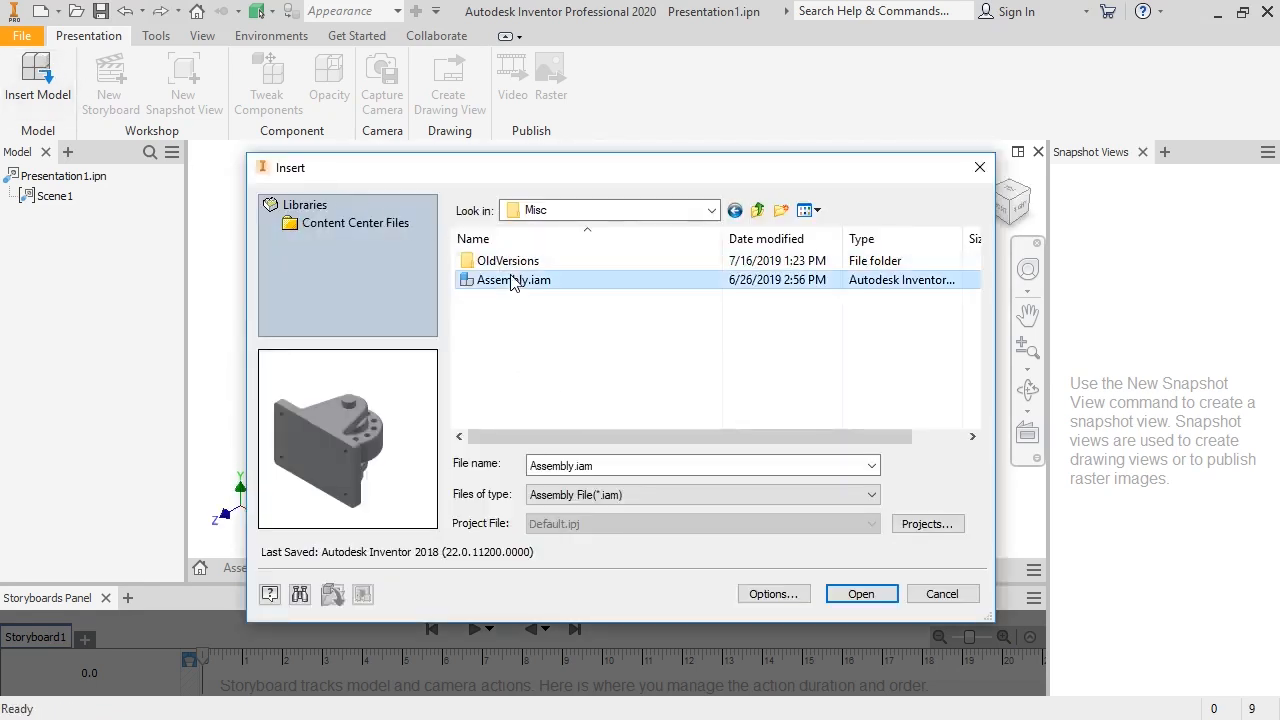
left_click(850, 597)
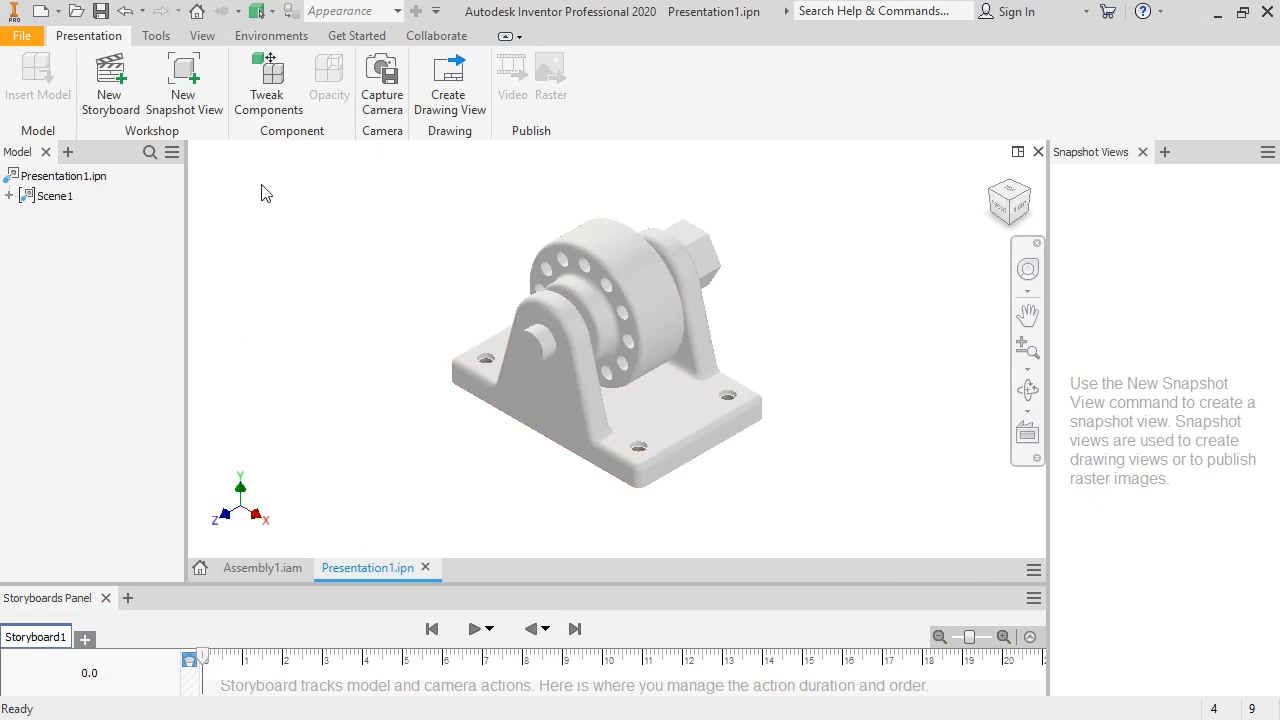
Tweak the pin about -128.5 mm along Z, out past the rear support, with trails for all components.
left_click(281, 96)
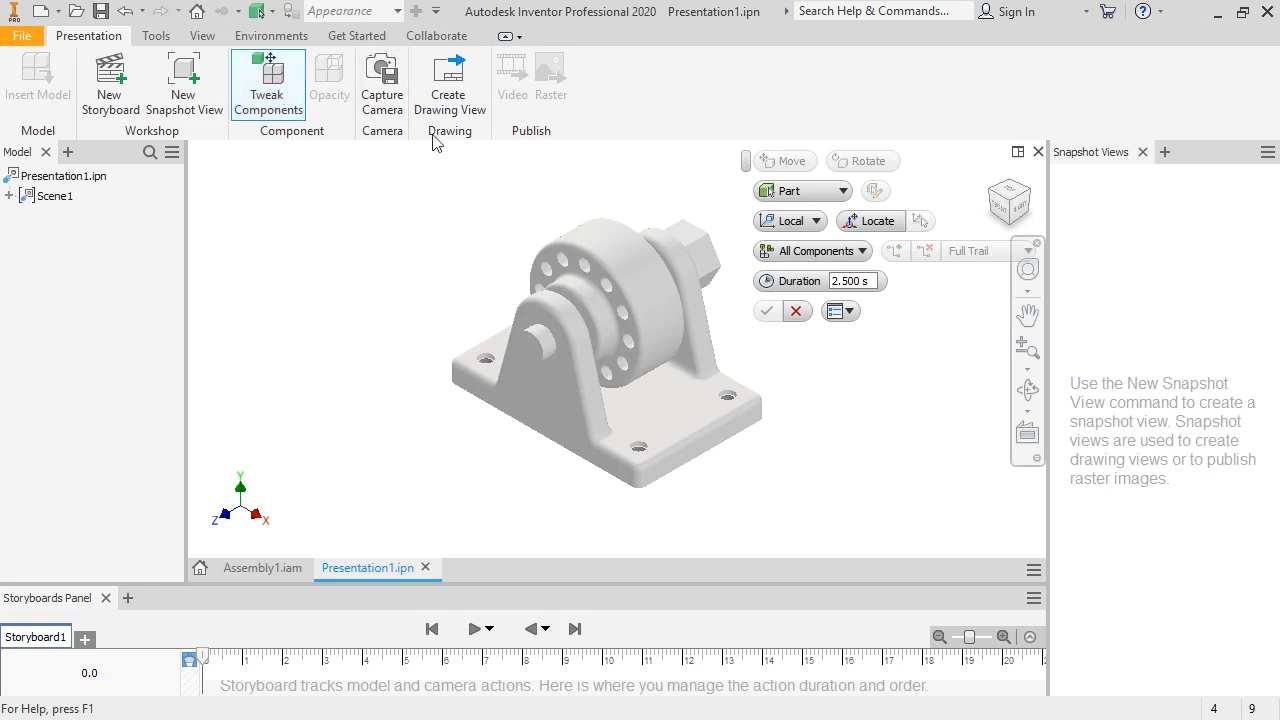
left_click(790, 251)
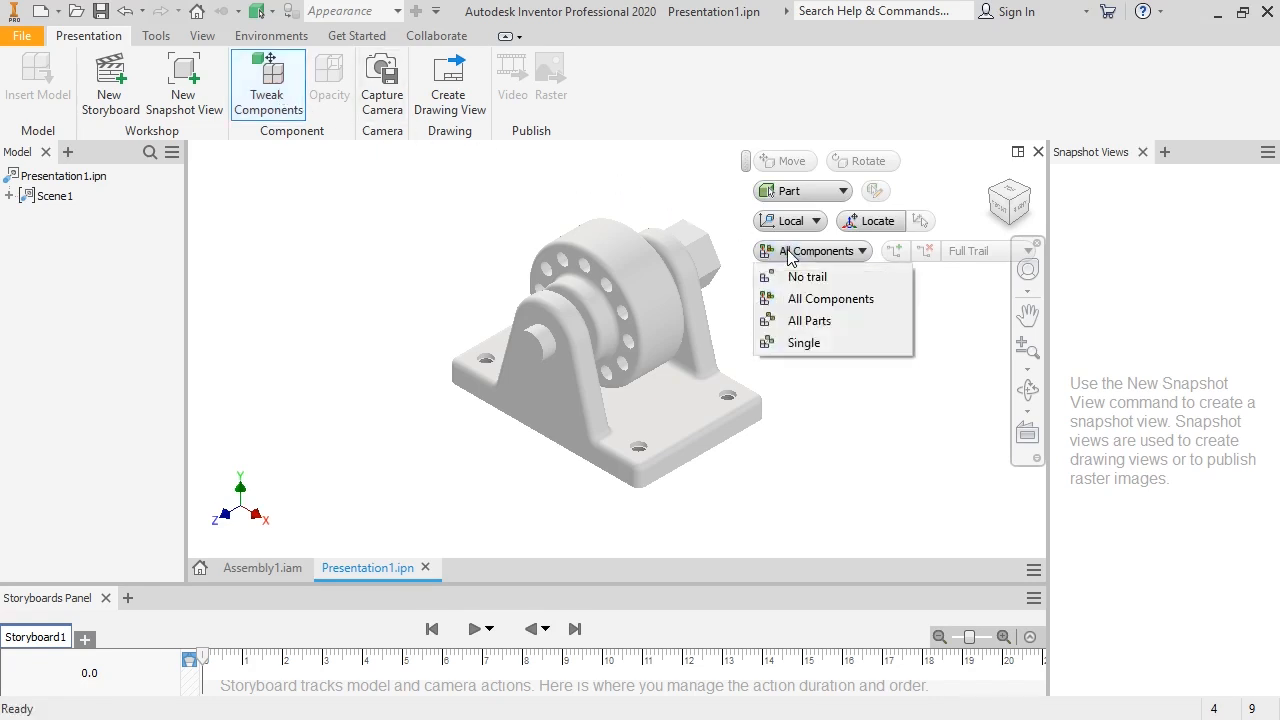
left_click(809, 299)
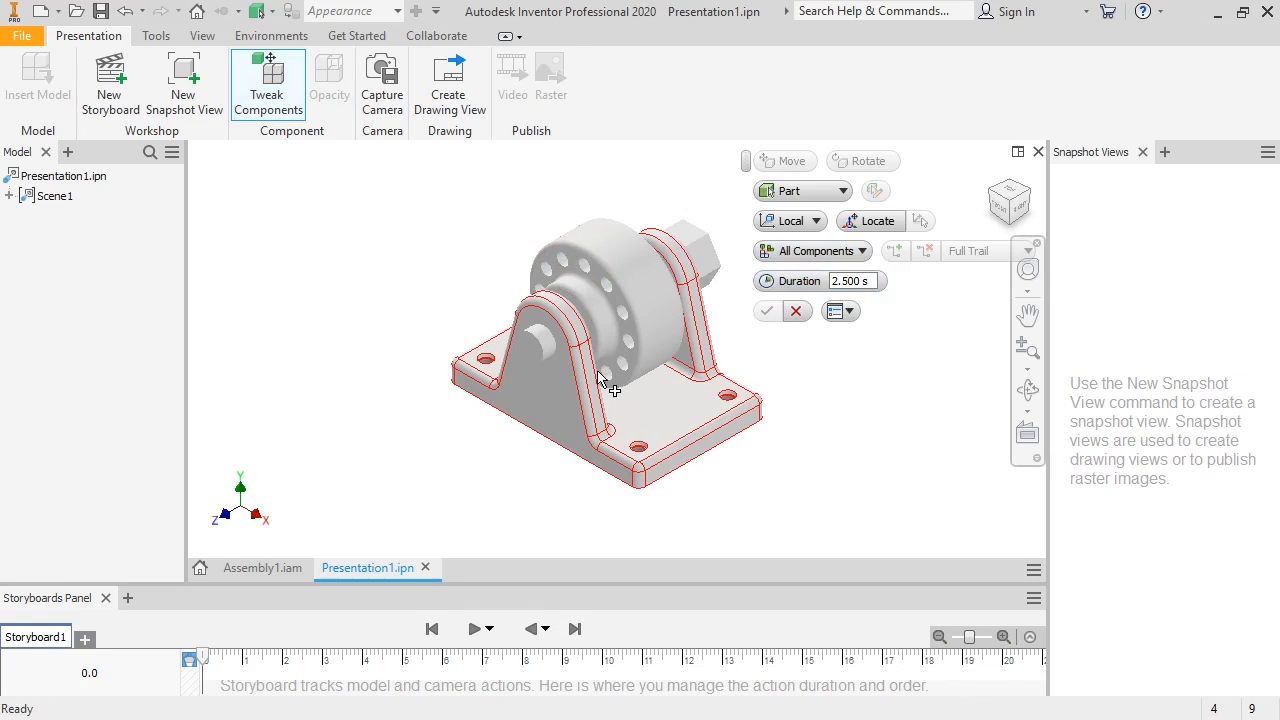
left_click(532, 351)
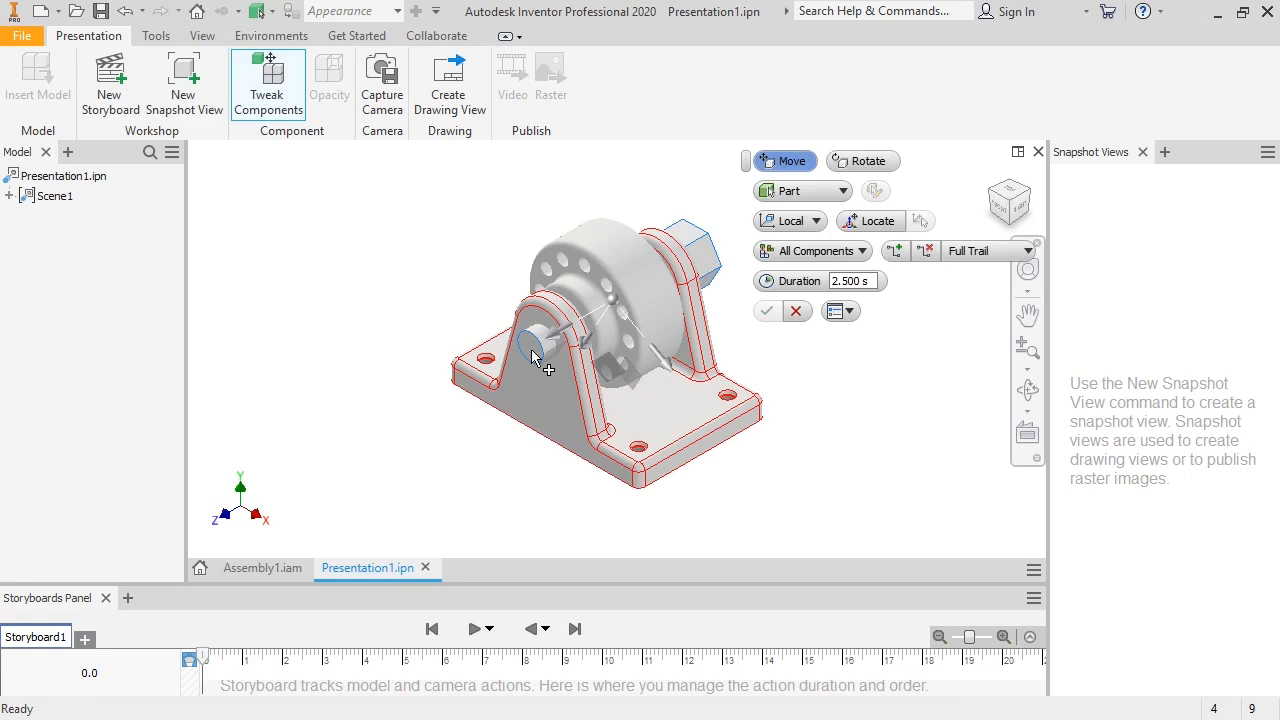
left_click_drag(531, 349, 732, 259)
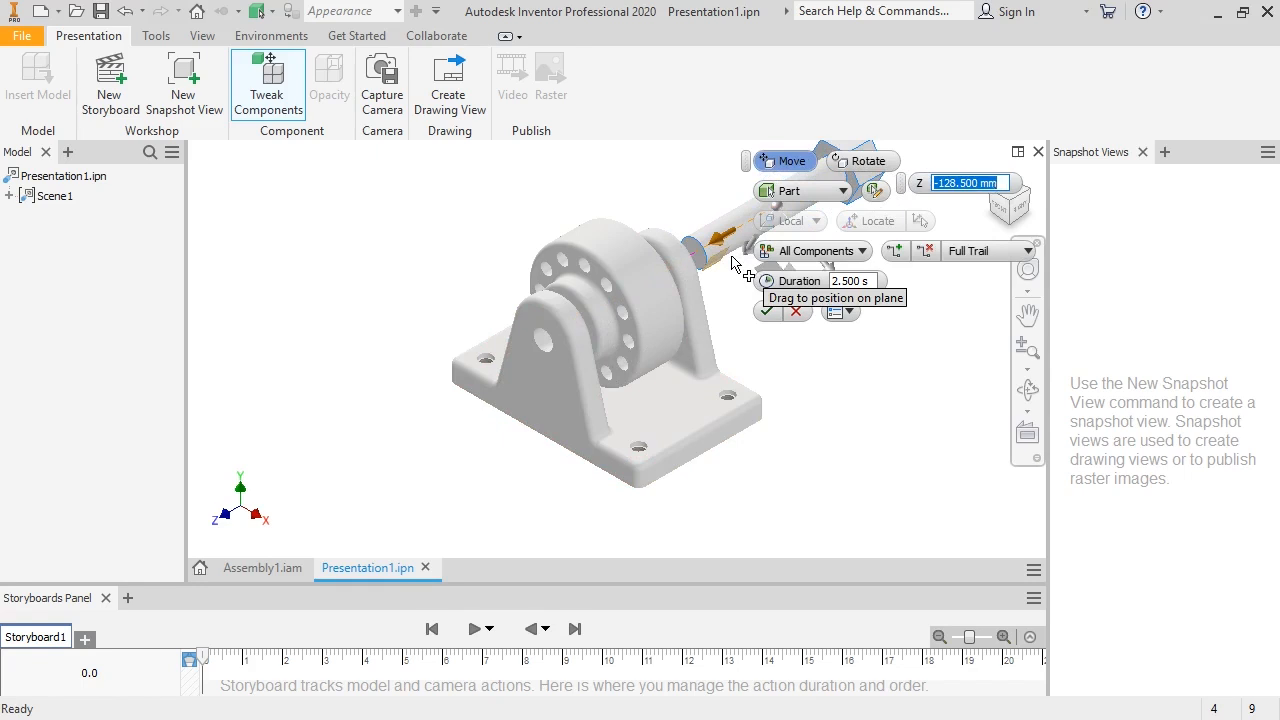
left_click(767, 312)
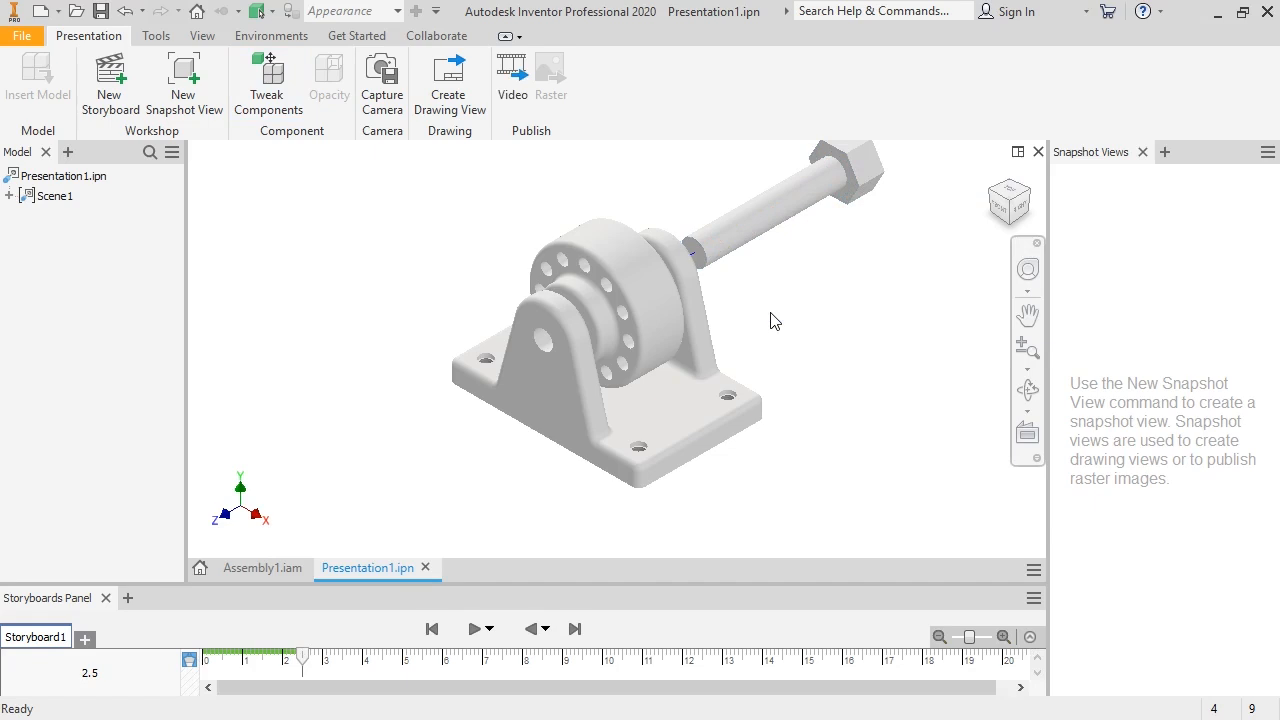
Tweak the wheel about 125.5 mm along its Y direction, up and away from the bracket.
left_click(270, 72)
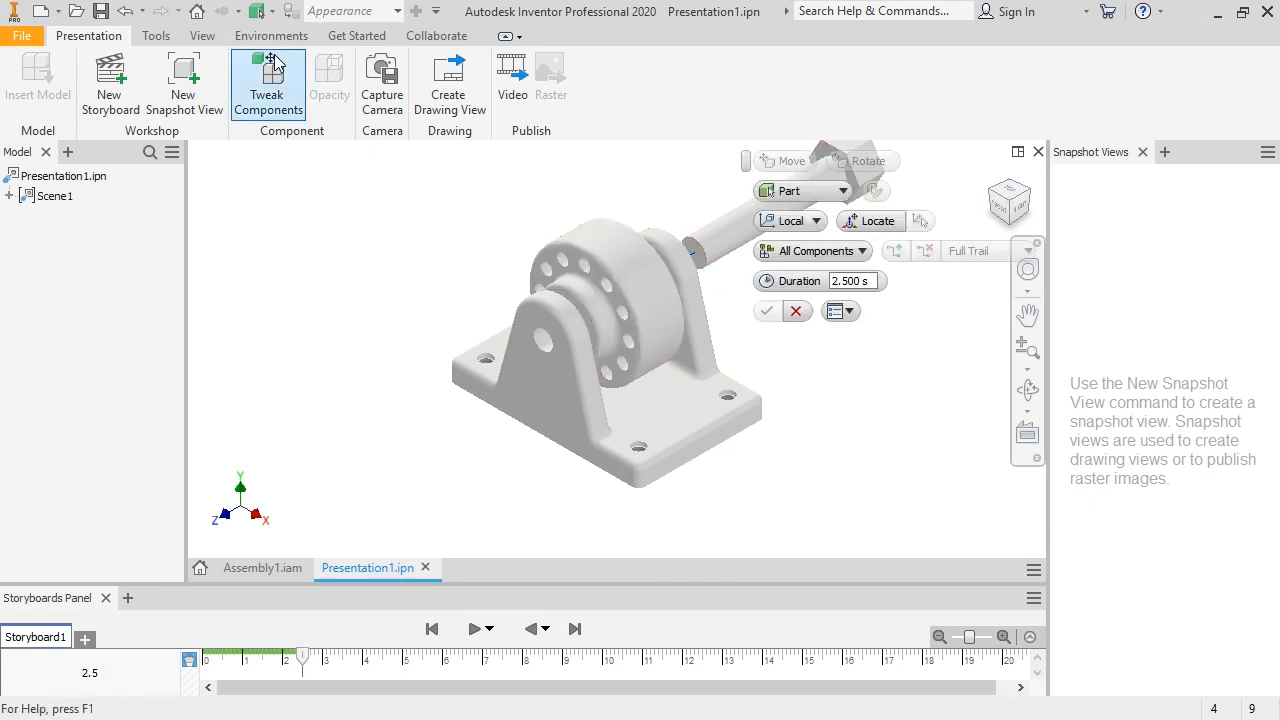
left_click(567, 265)
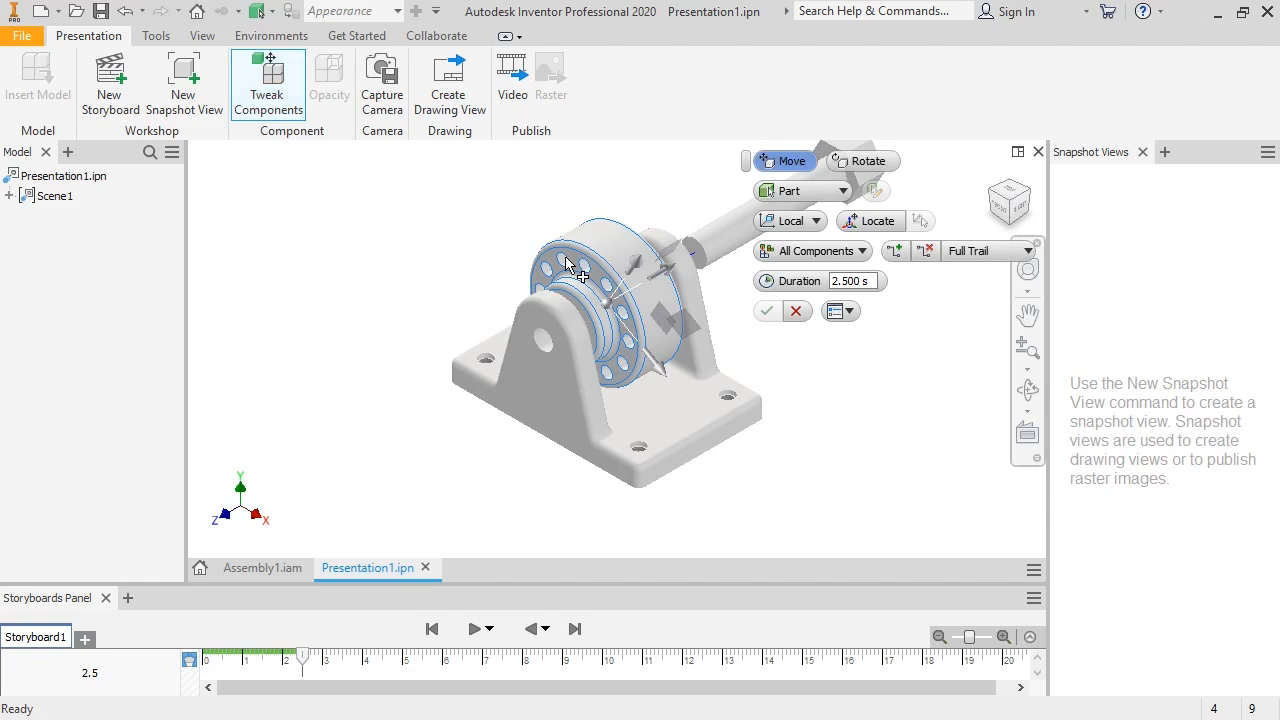
left_click_drag(638, 266, 745, 158)
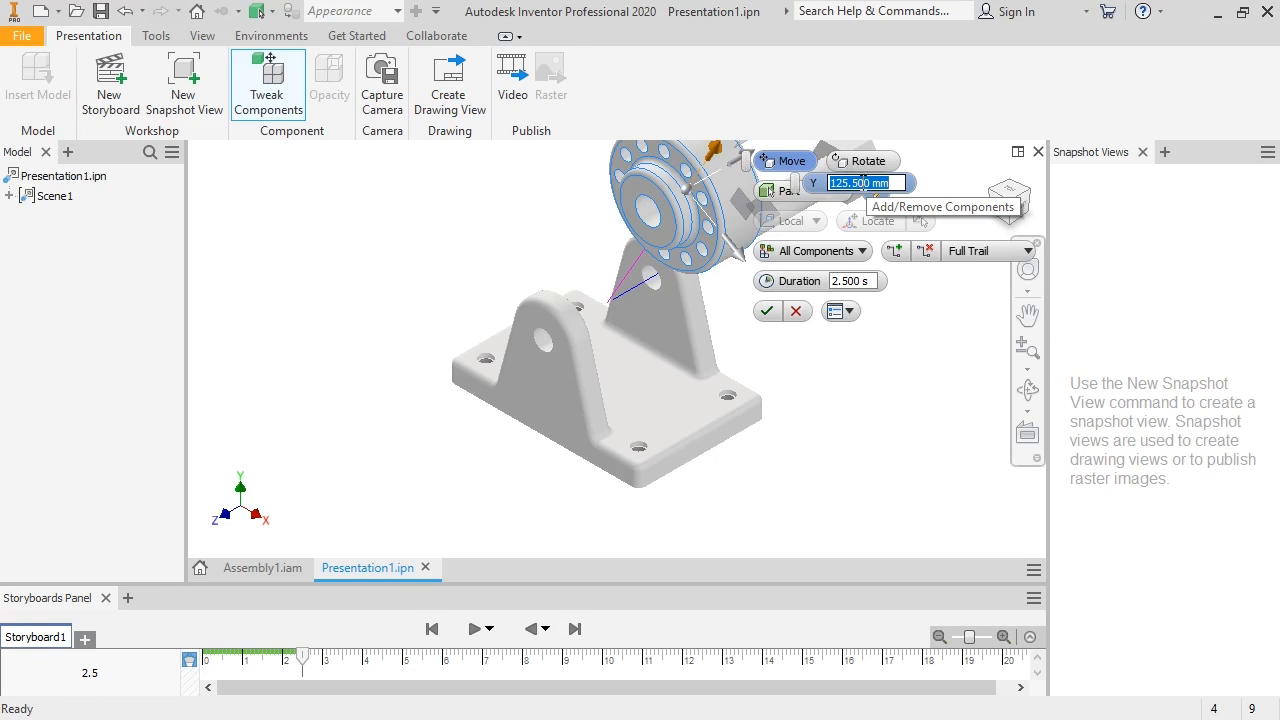
left_click(767, 311)
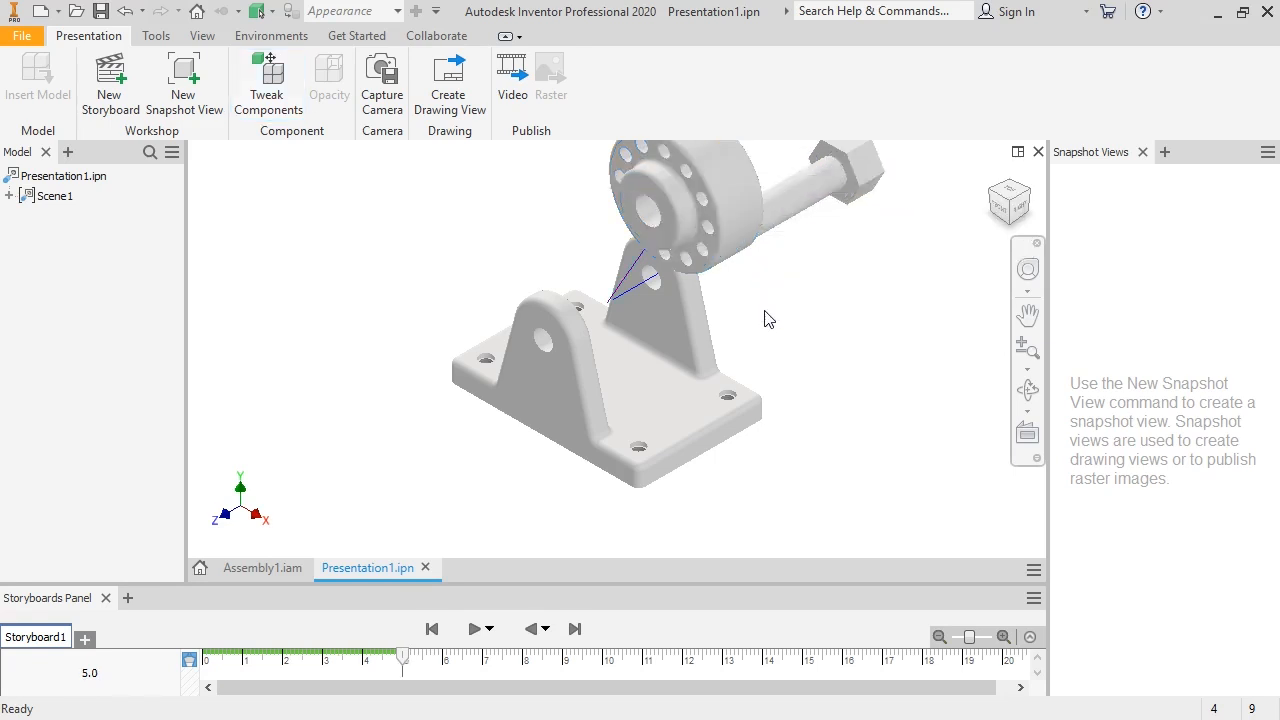
List the scene's tweaks and shorten the wheel's tweak to about 122.4 mm by its trail handle.
left_click(10, 197)
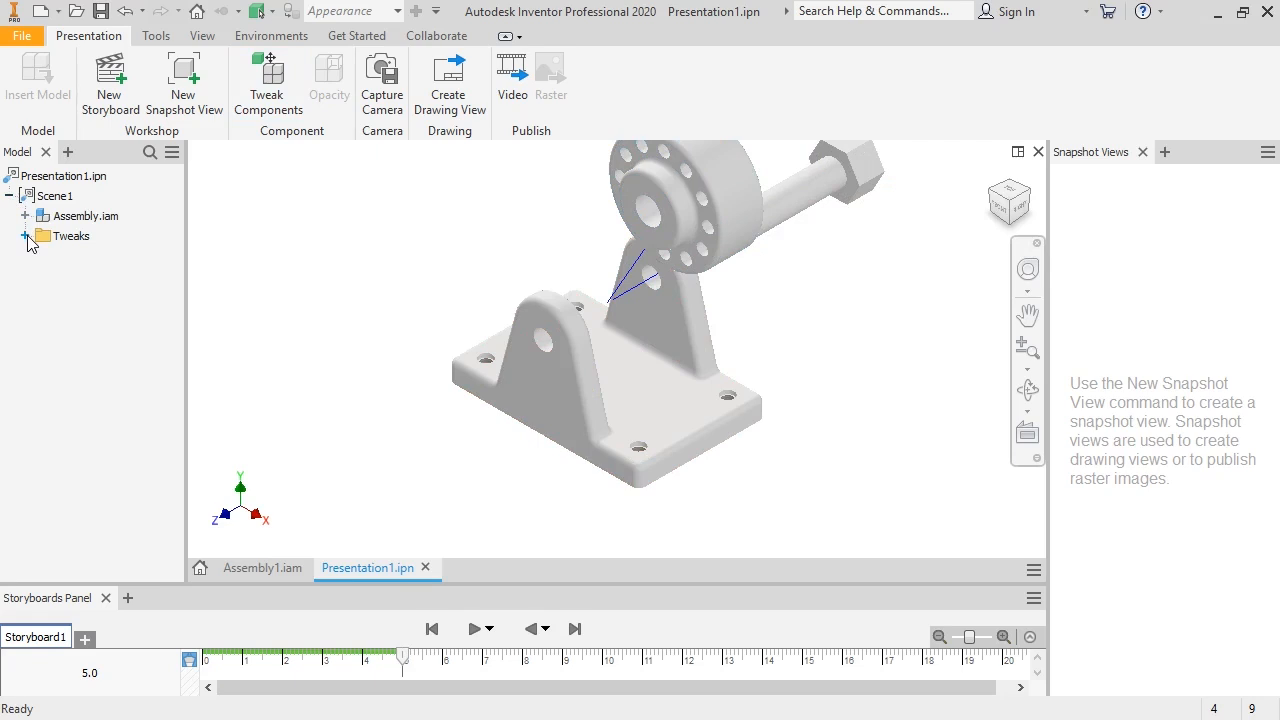
left_click(26, 236)
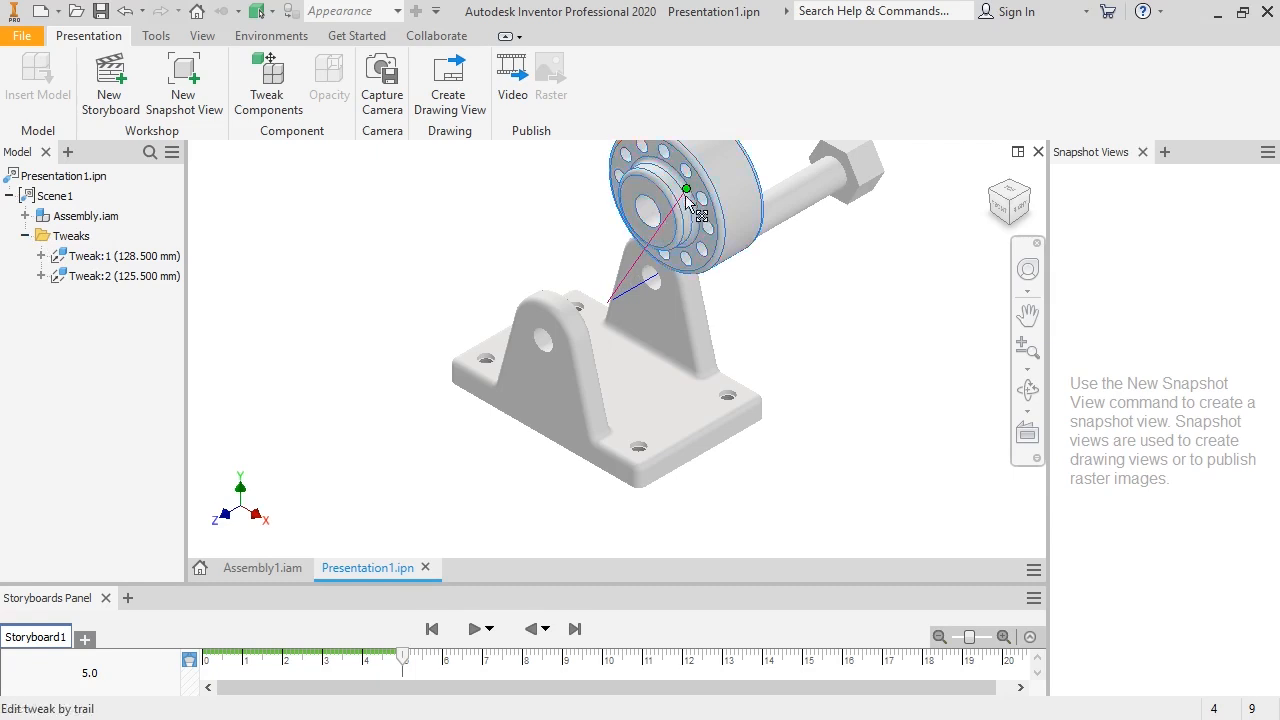
mouse_move(685, 190)
left_mouse_down()
mouse_move(640, 266)
mouse_move(681, 195)
left_mouse_up()
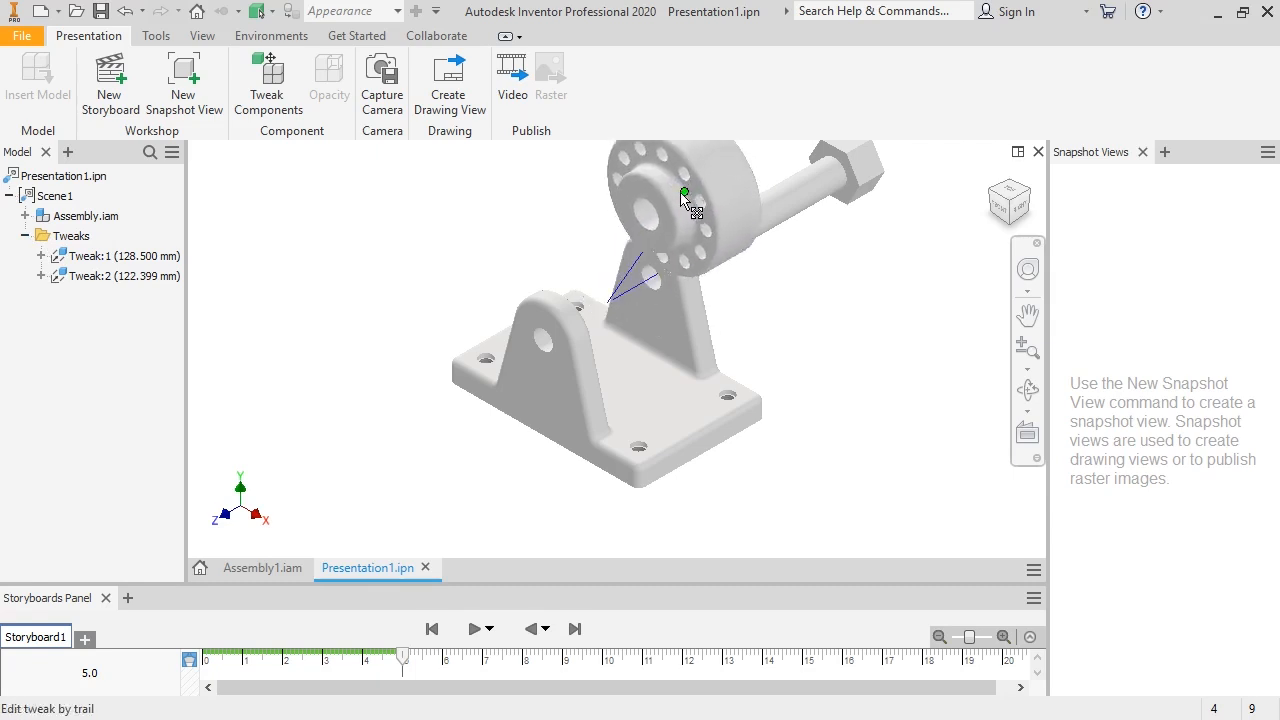
Open the pin and wheel tweak distances for editing, and view the options available for the pin tweak.
double_click(137, 257)
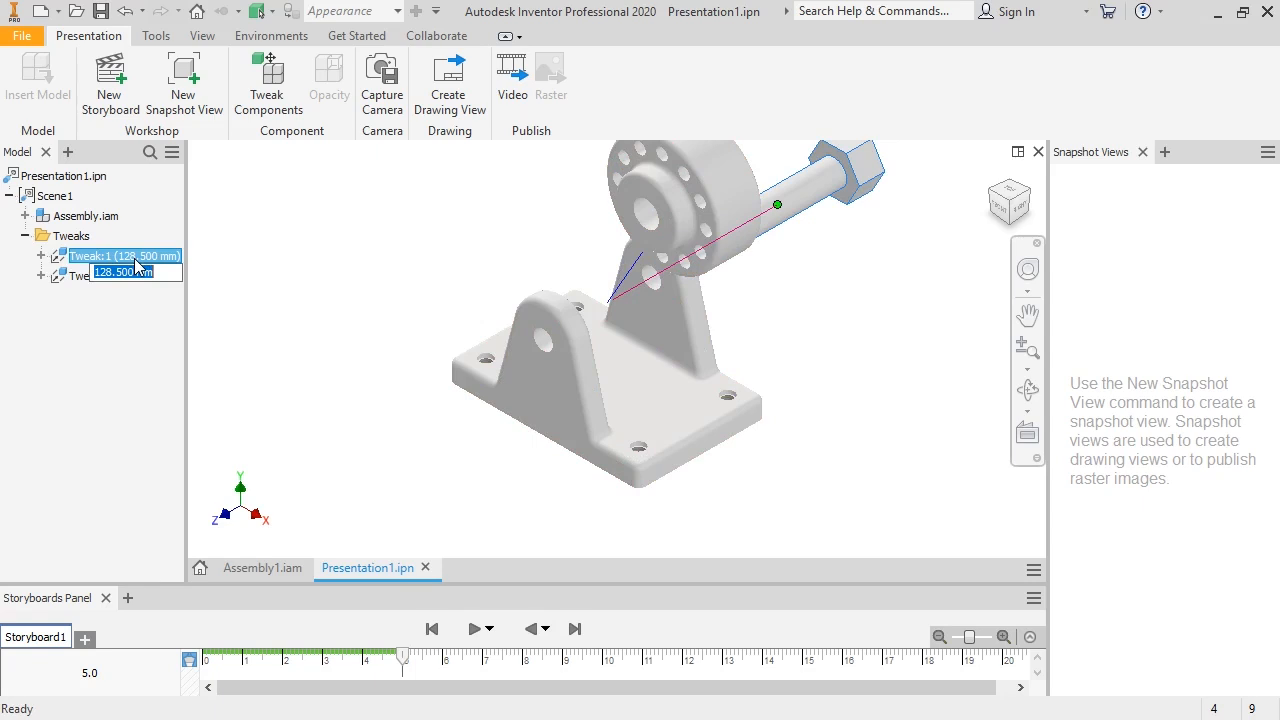
double_click(626, 275)
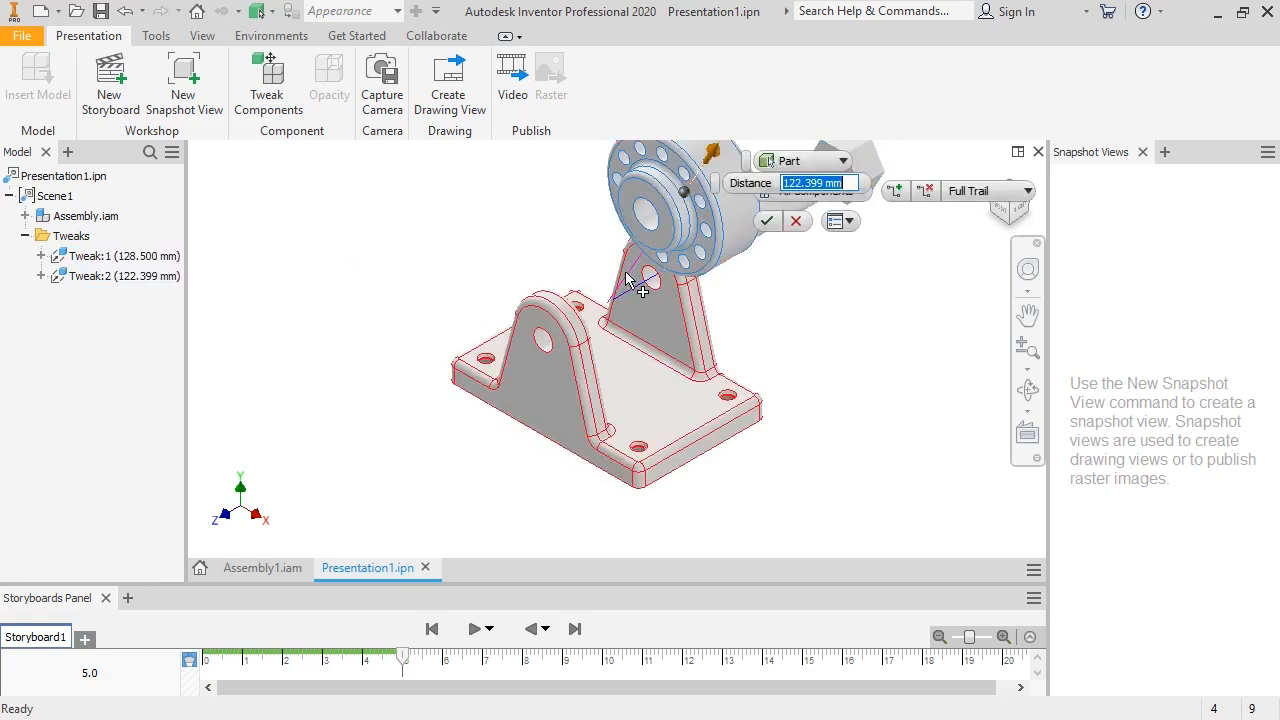
left_click(765, 222)
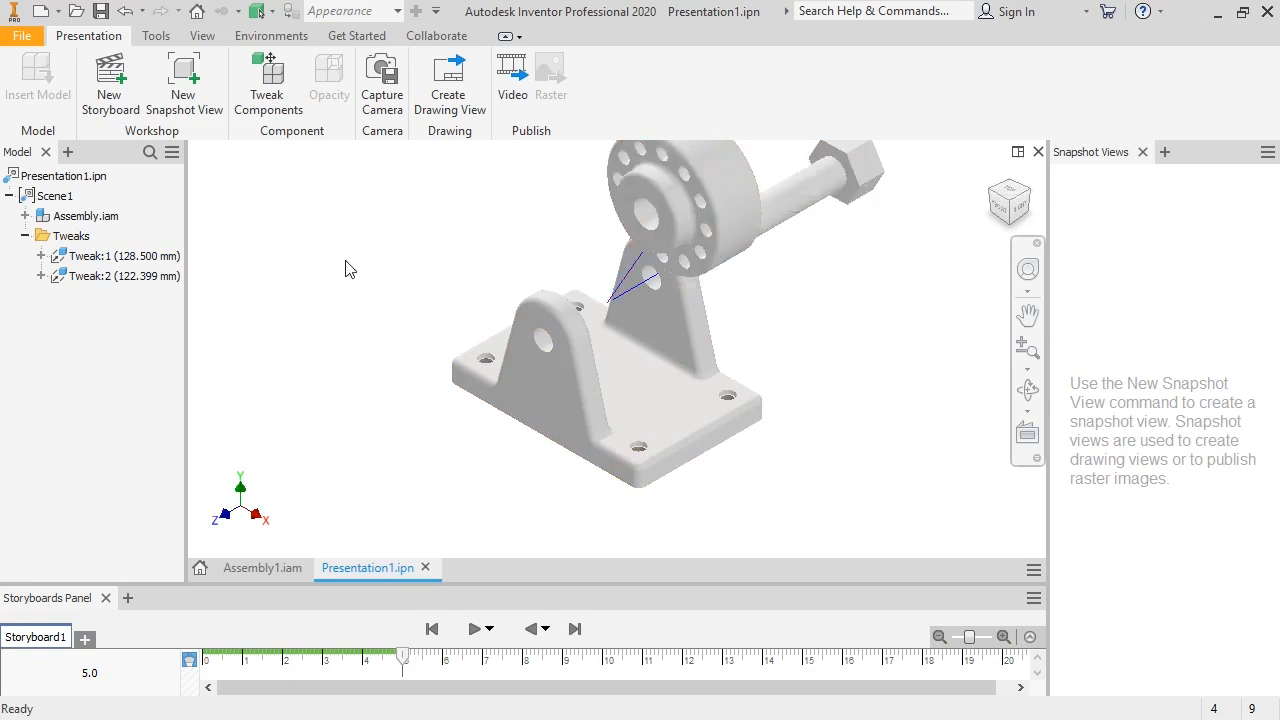
right_click(172, 262)
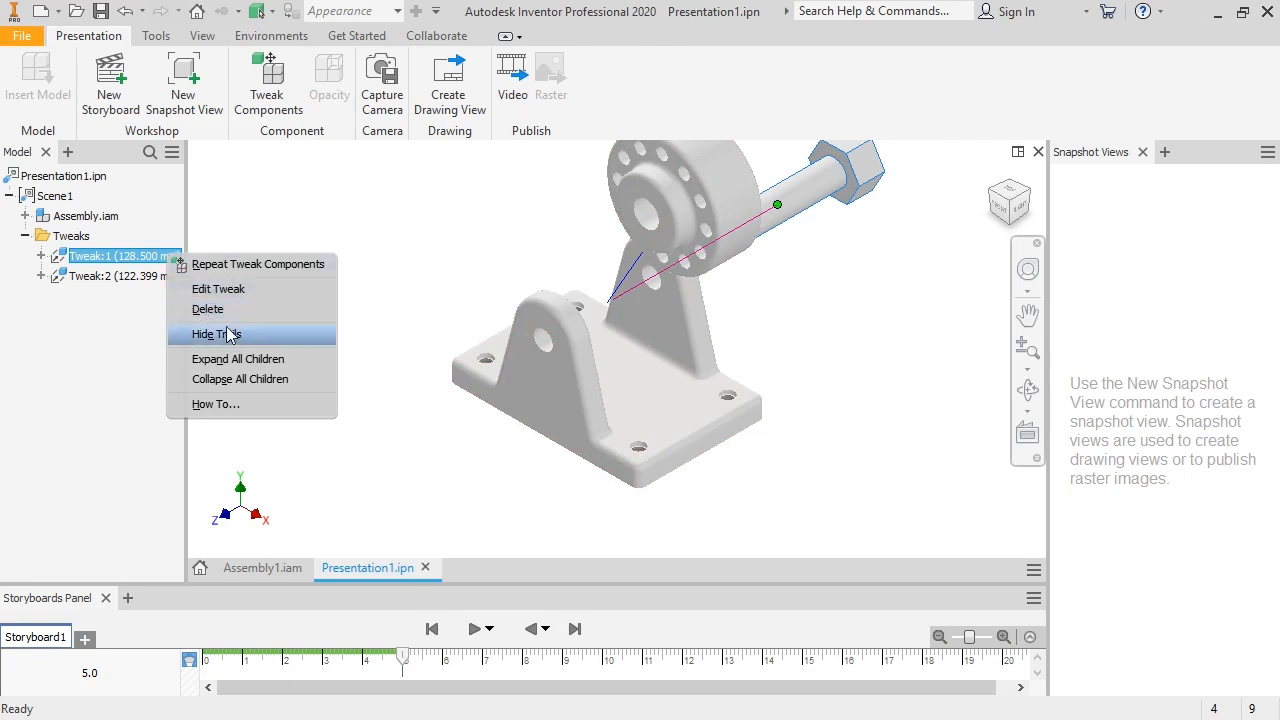
left_click(372, 338)
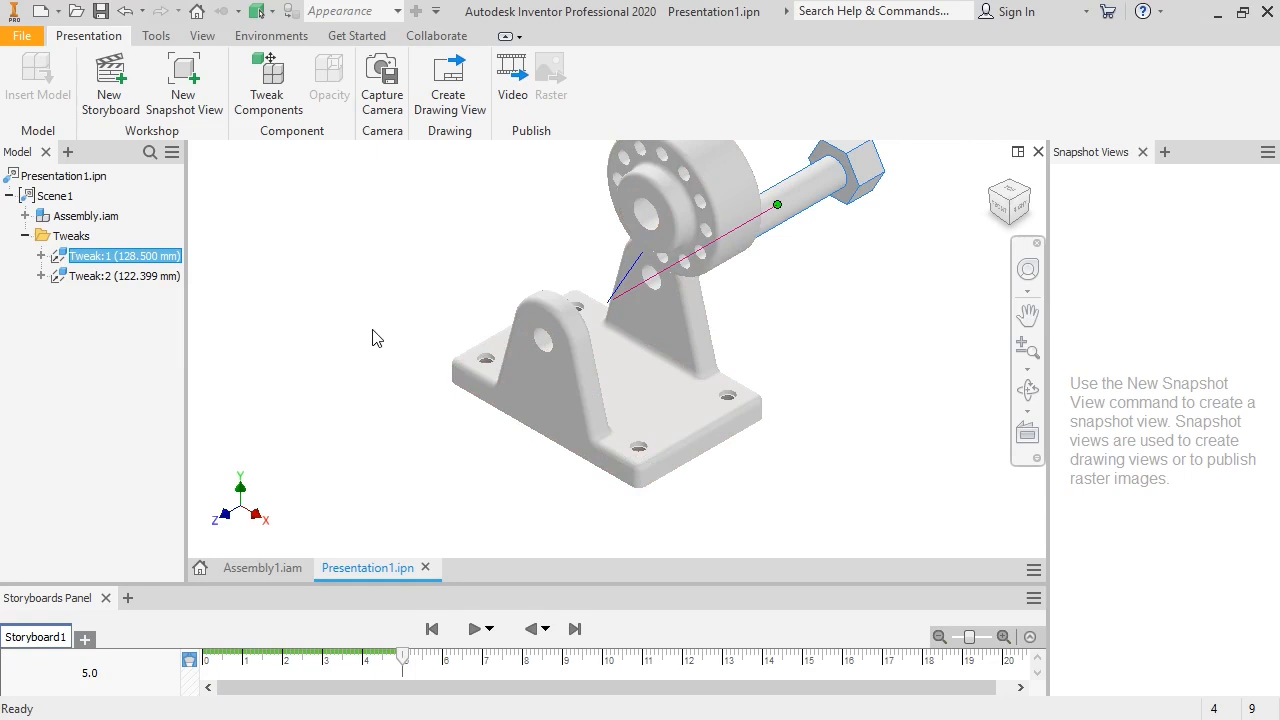
Delete the wheel's tweak by its trail and undo the deletion.
right_click(156, 261)
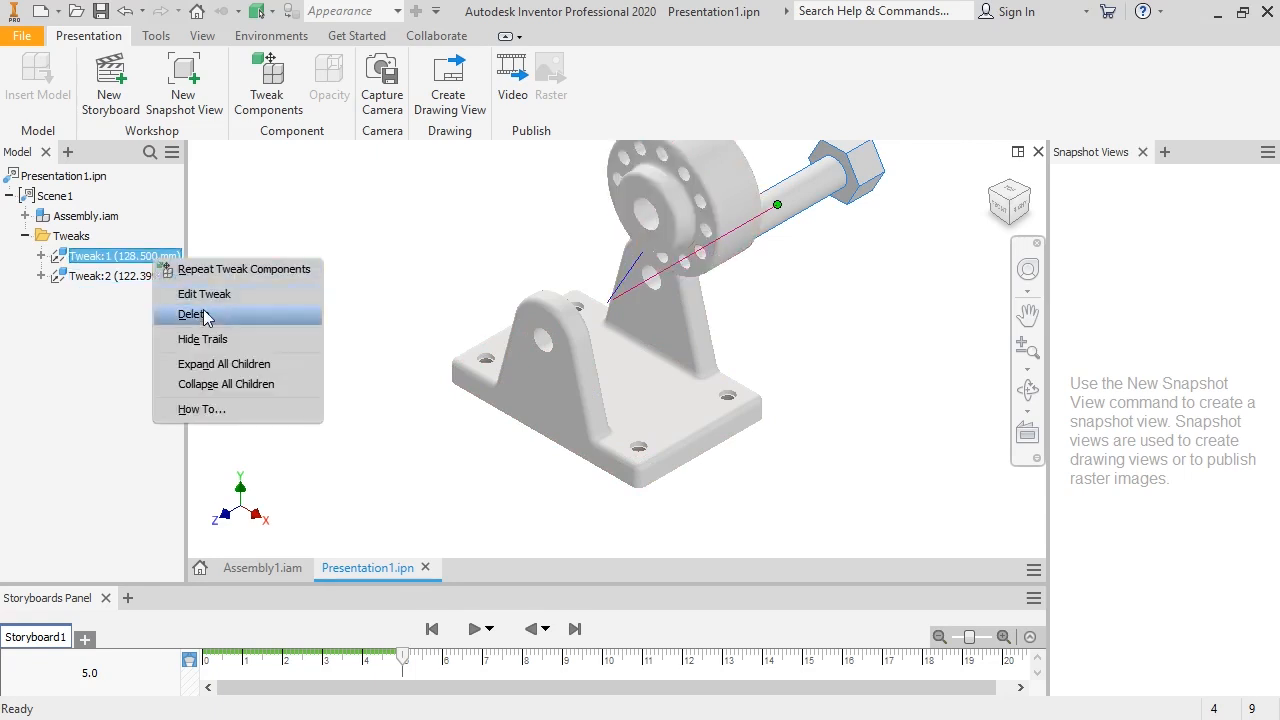
left_click(433, 302)
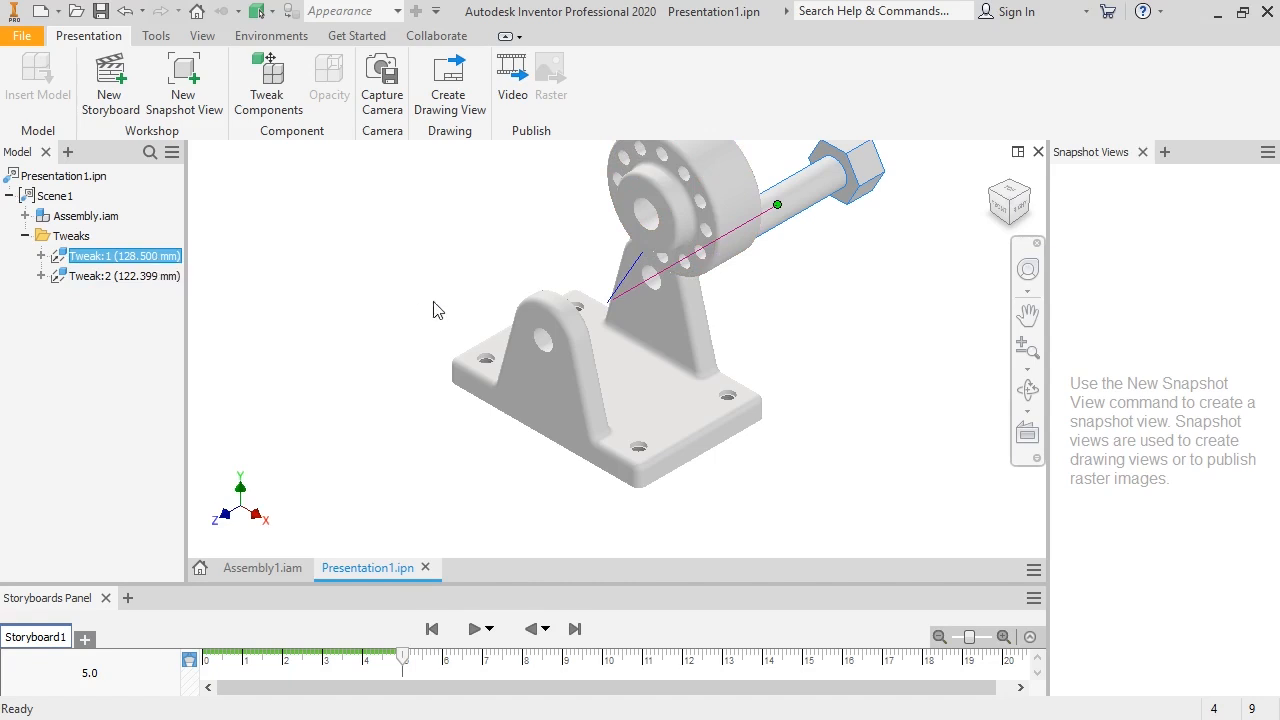
left_click(626, 282)
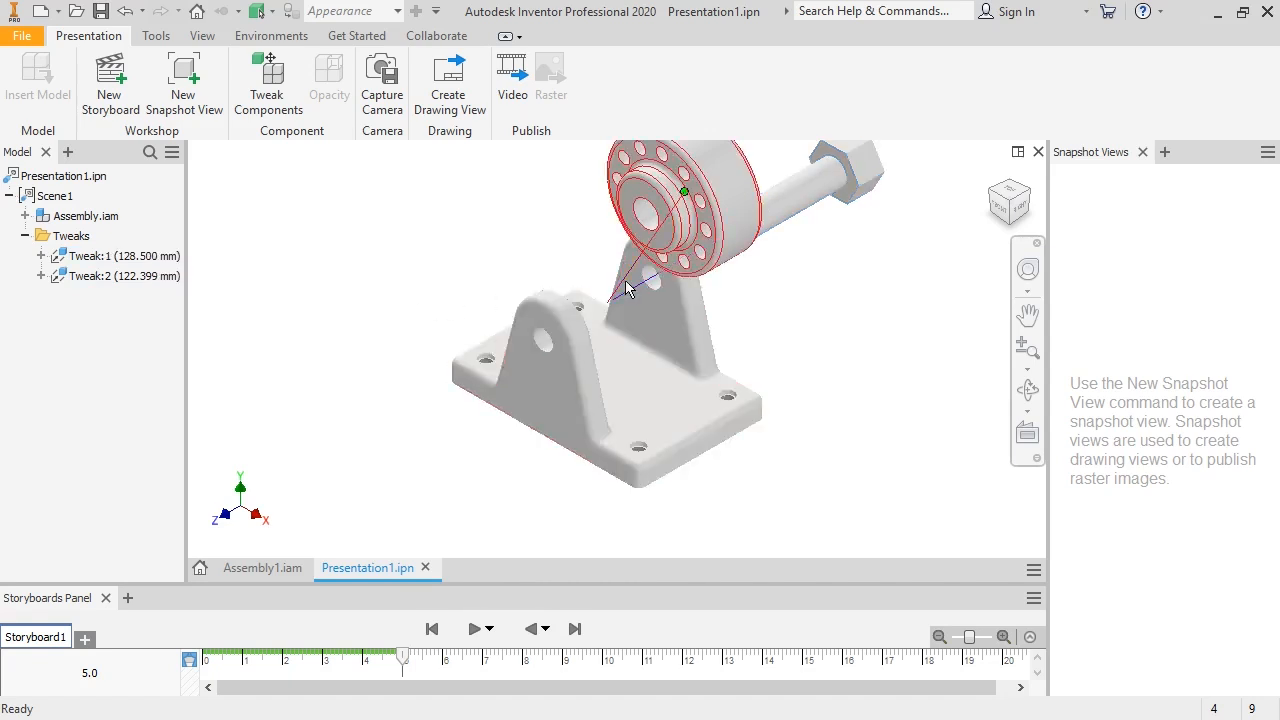
key("Delete")
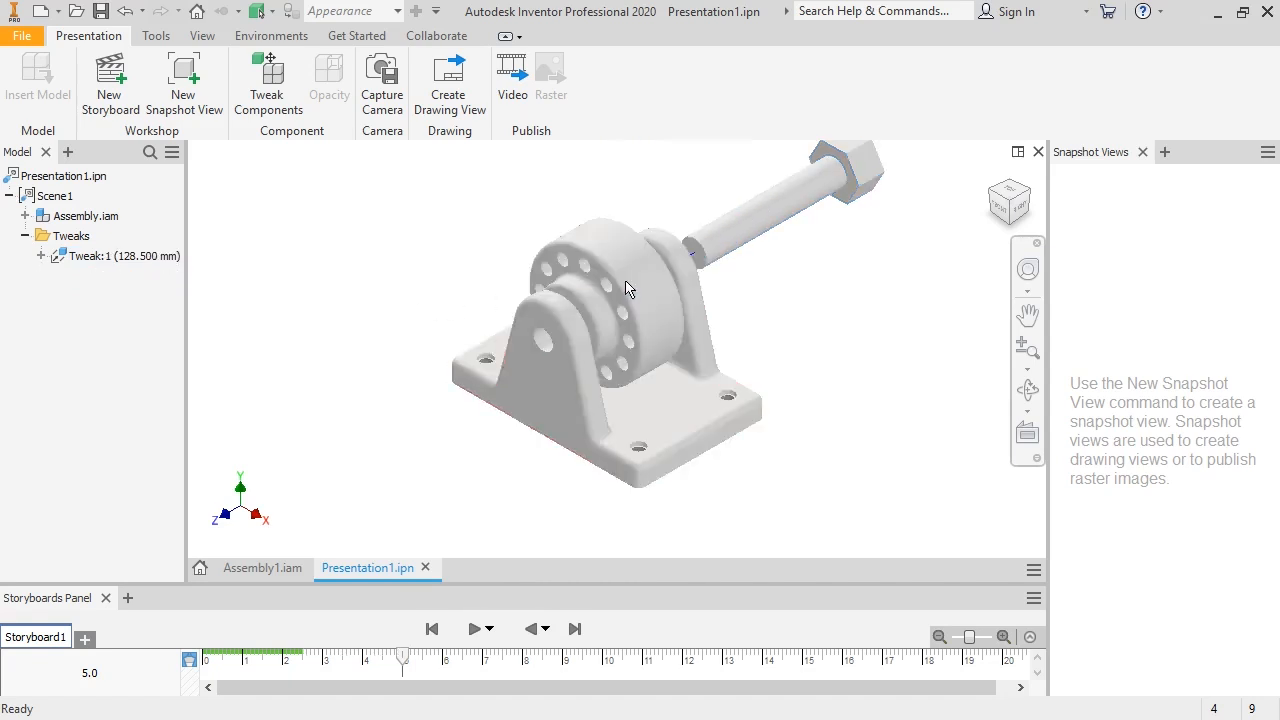
left_click(125, 11)
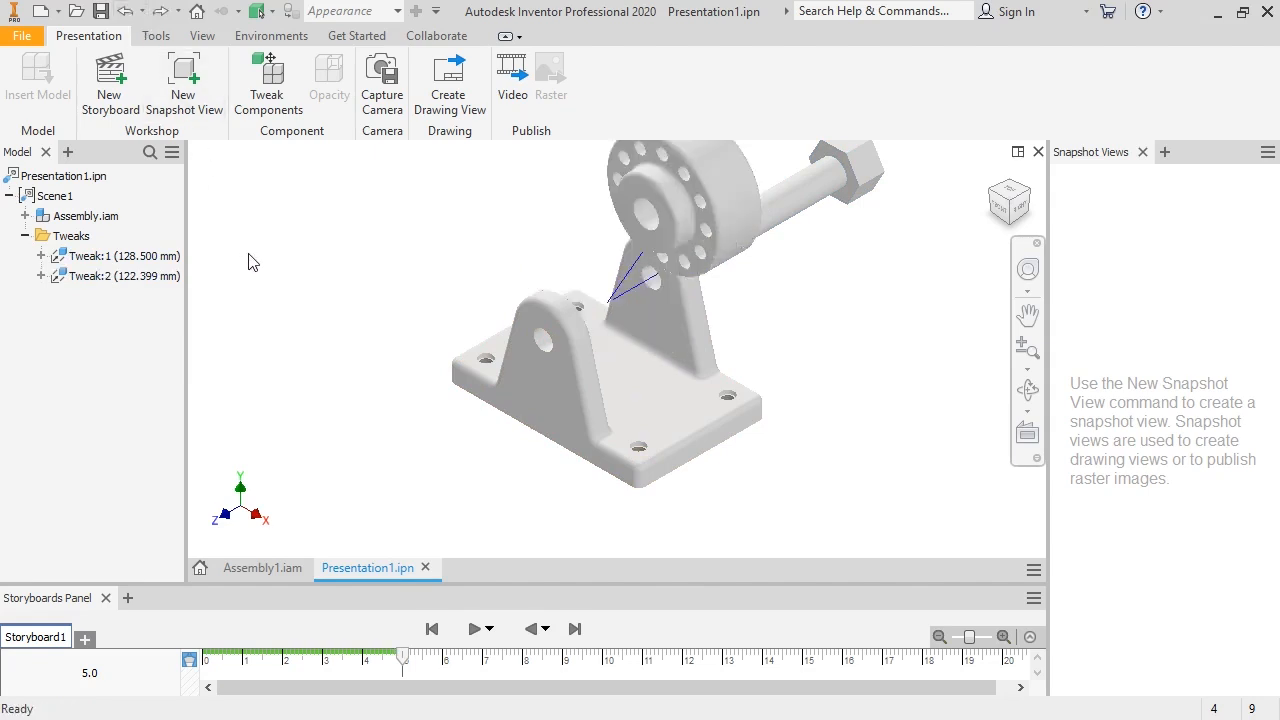
Create a new assembly from the metric Standard (mm).iam template.
key("Home")
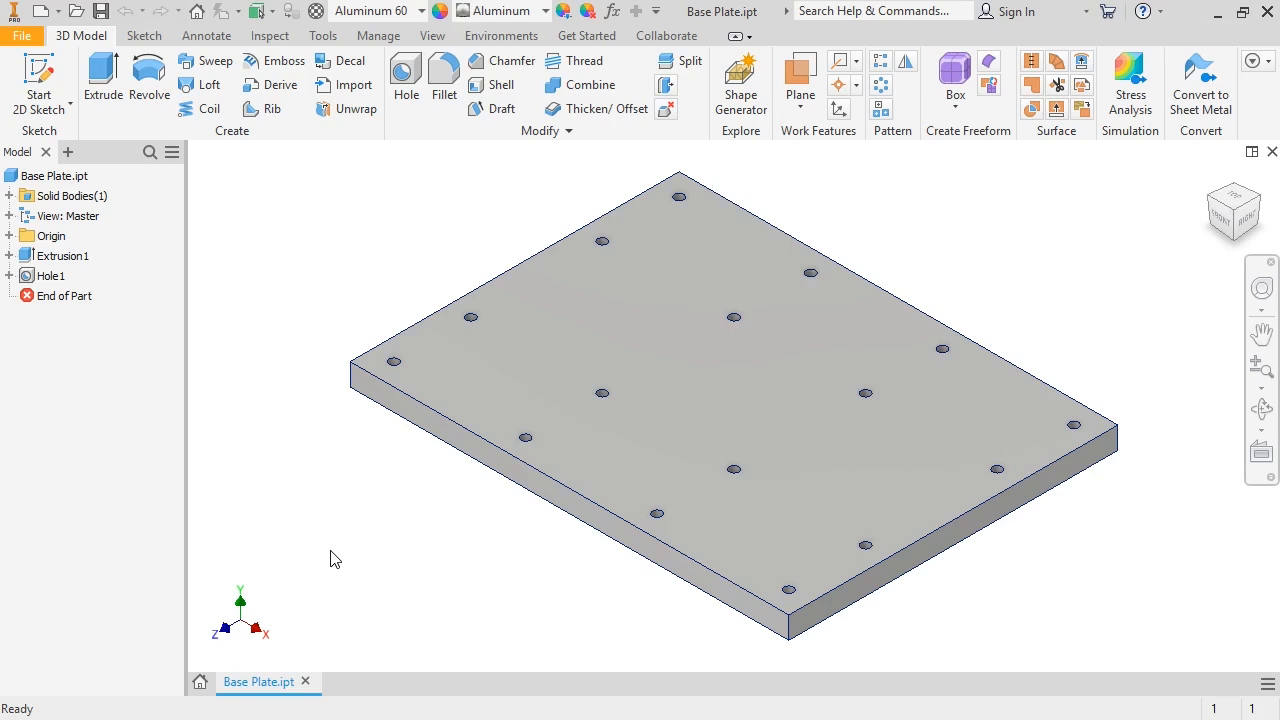
left_click(41, 13)
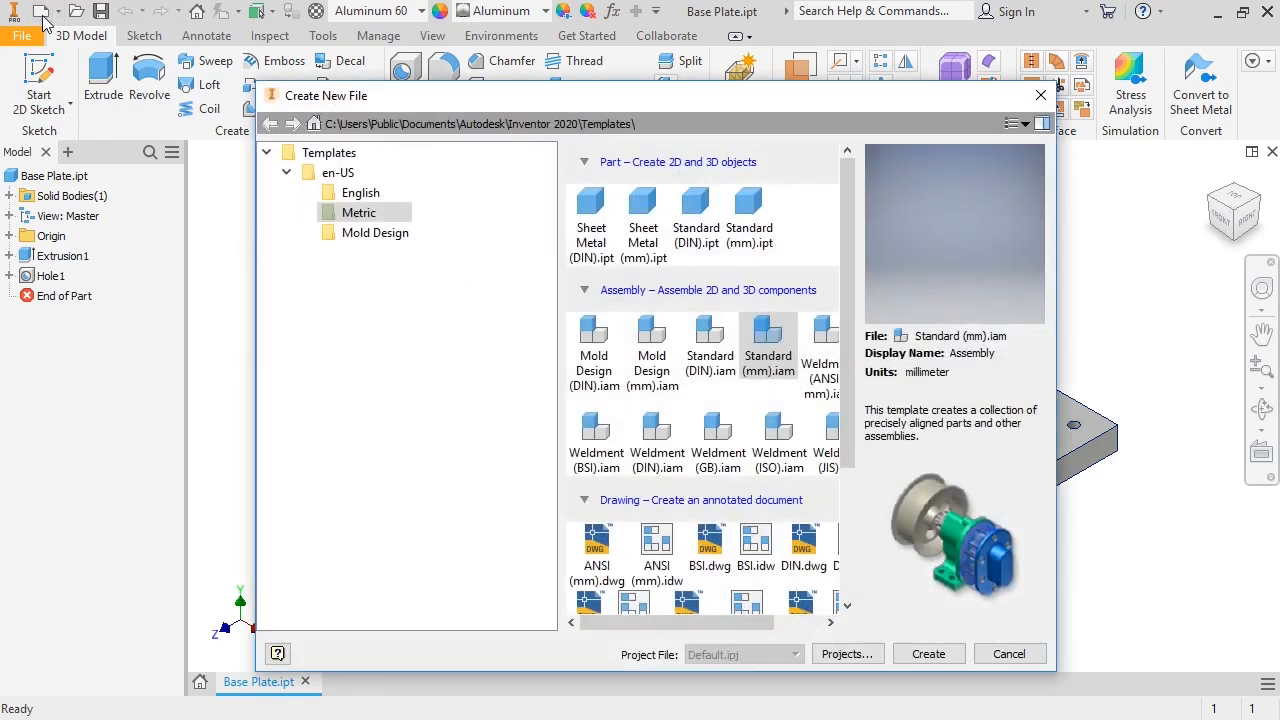
left_click(765, 345)
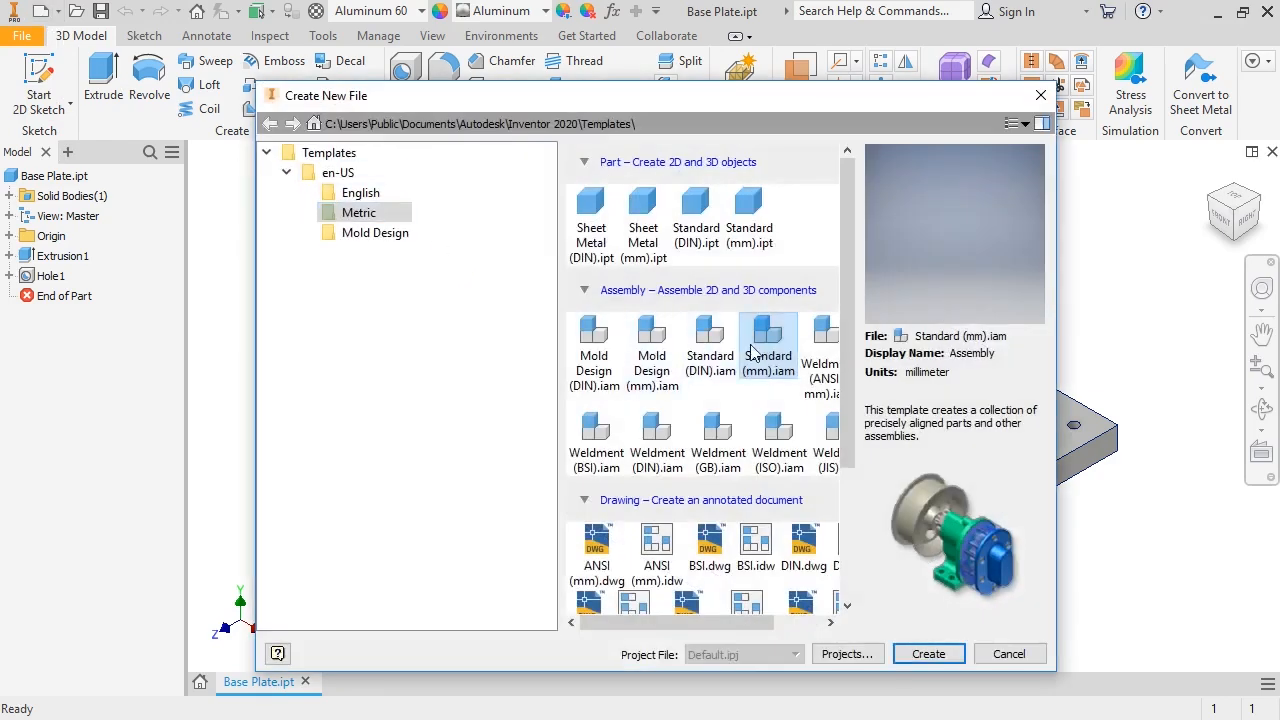
left_click(916, 650)
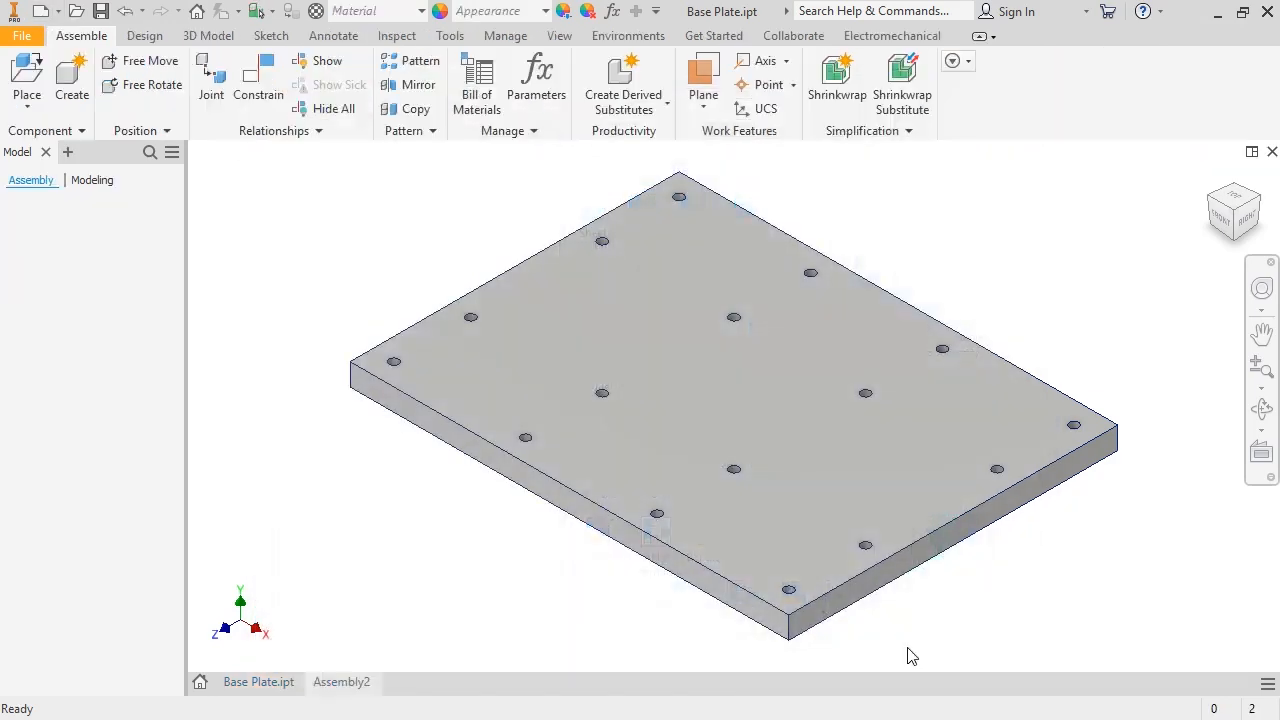
Tile the open documents side by side and insert Base Plate.ipt into the new assembly.
left_click(1267, 684)
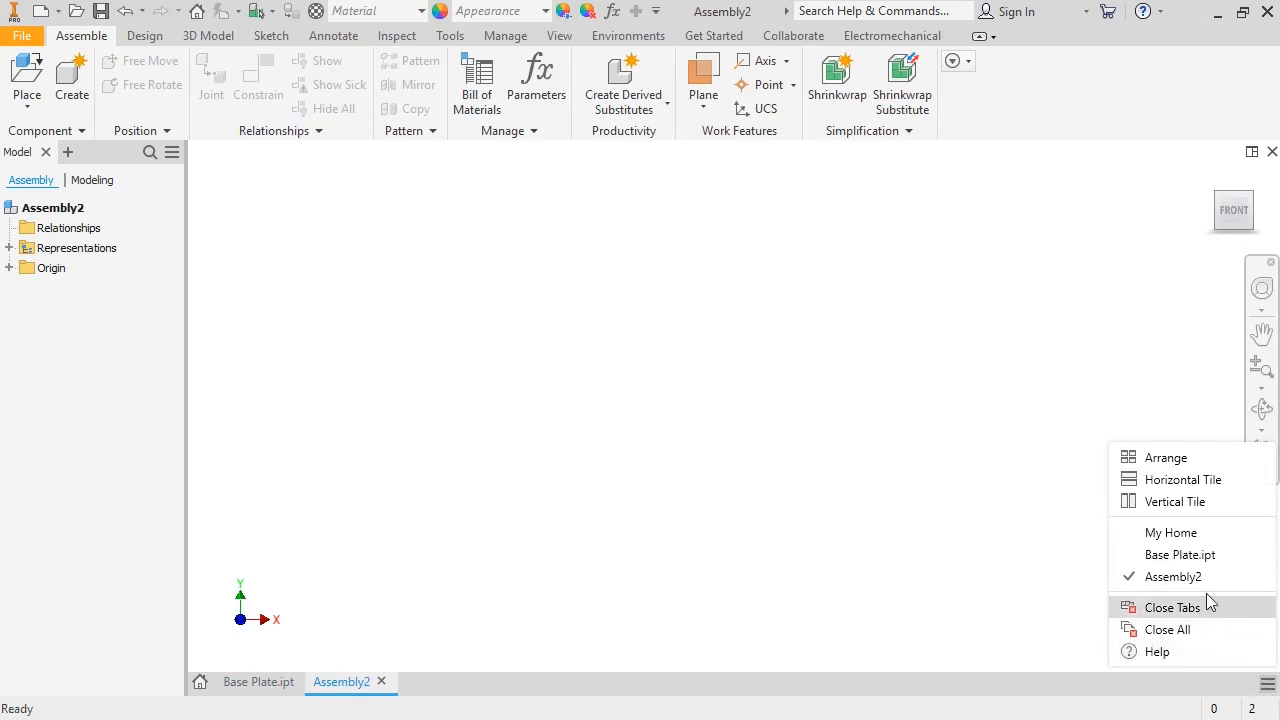
left_click(1188, 513)
left_click(814, 457)
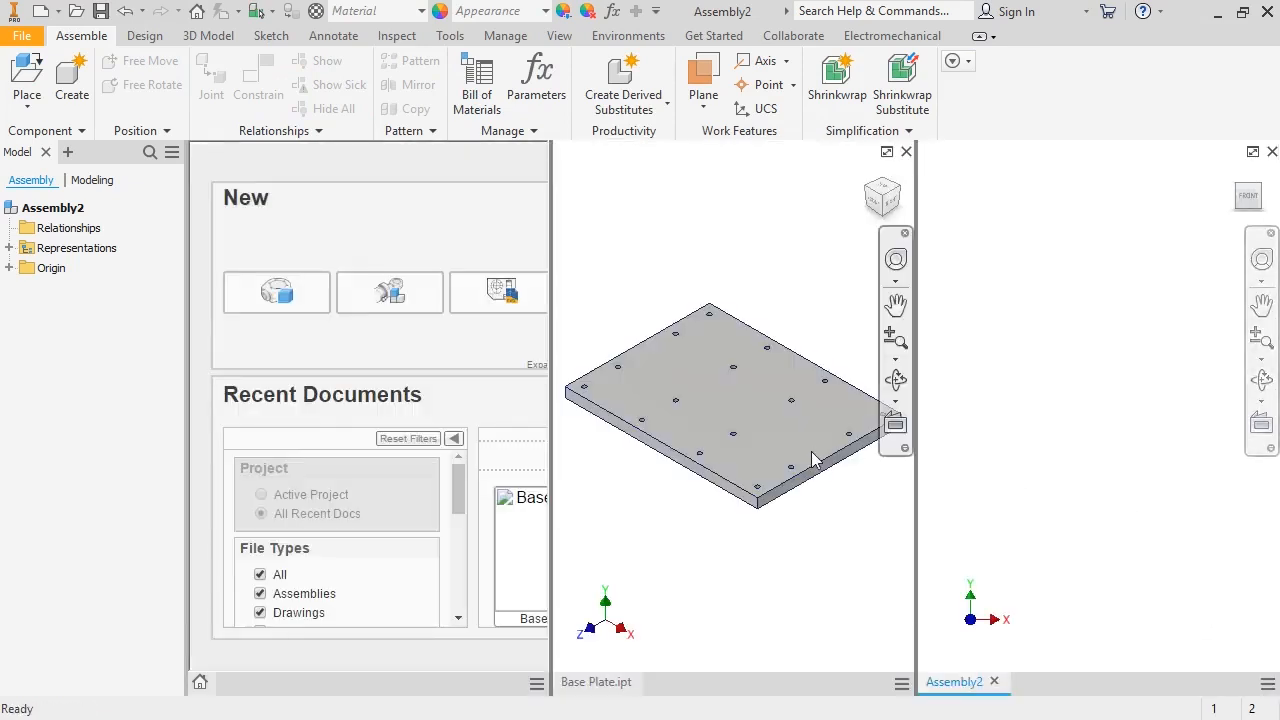
left_click_drag(55, 176, 1083, 430)
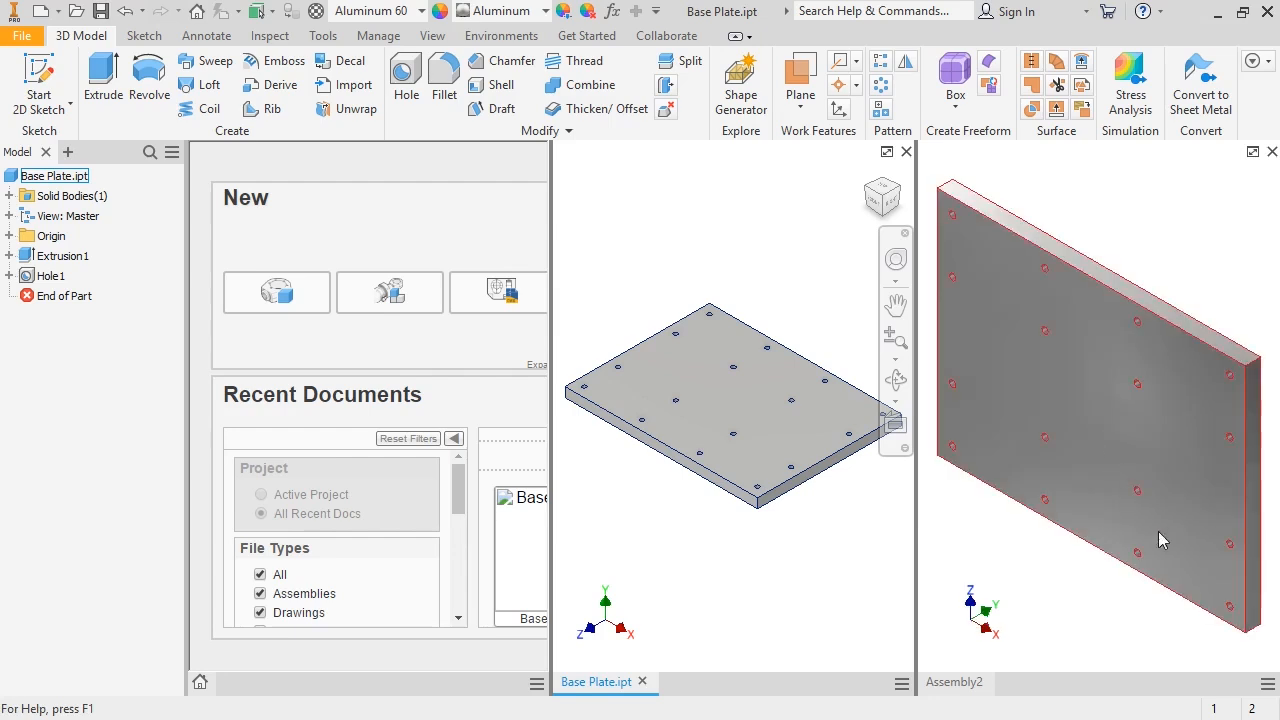
Maximize the assembly window and orient it to the top-front-right isometric view with the Y axis up.
left_click(1252, 151)
left_click(1249, 212)
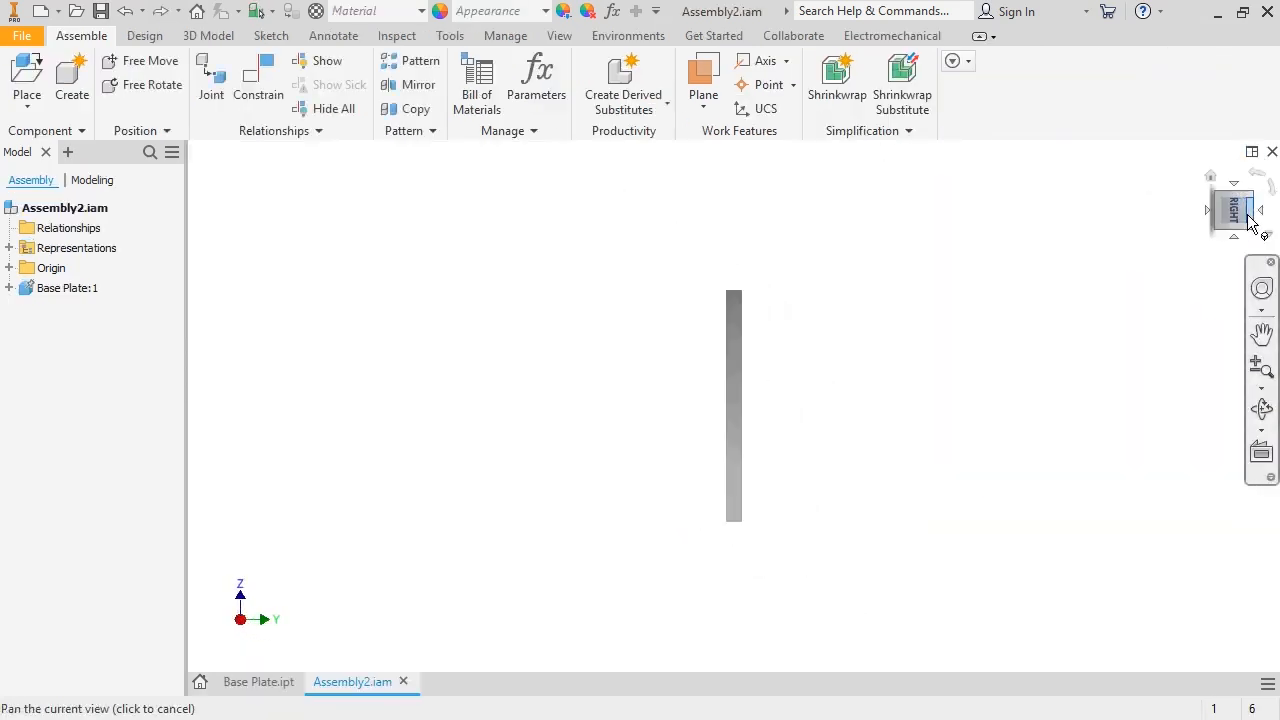
left_click(1256, 180)
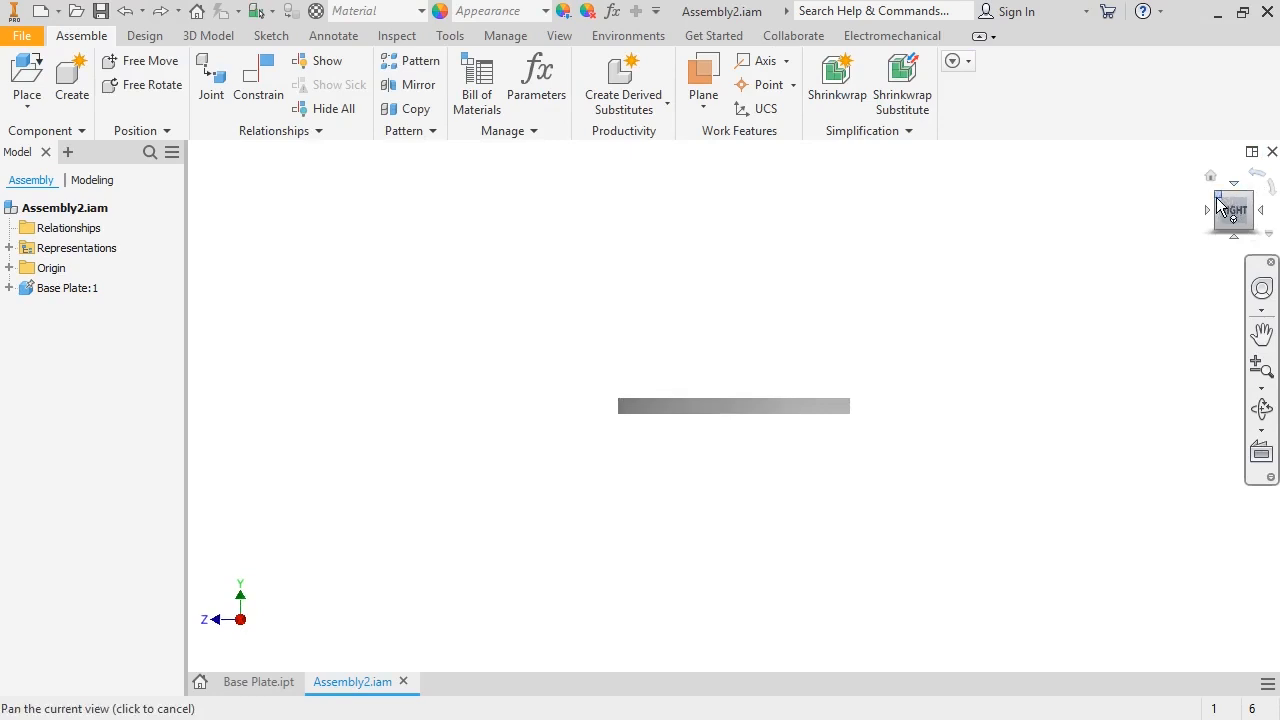
left_click(1218, 203)
middle_click(1190, 216)
middle_click(1190, 216)
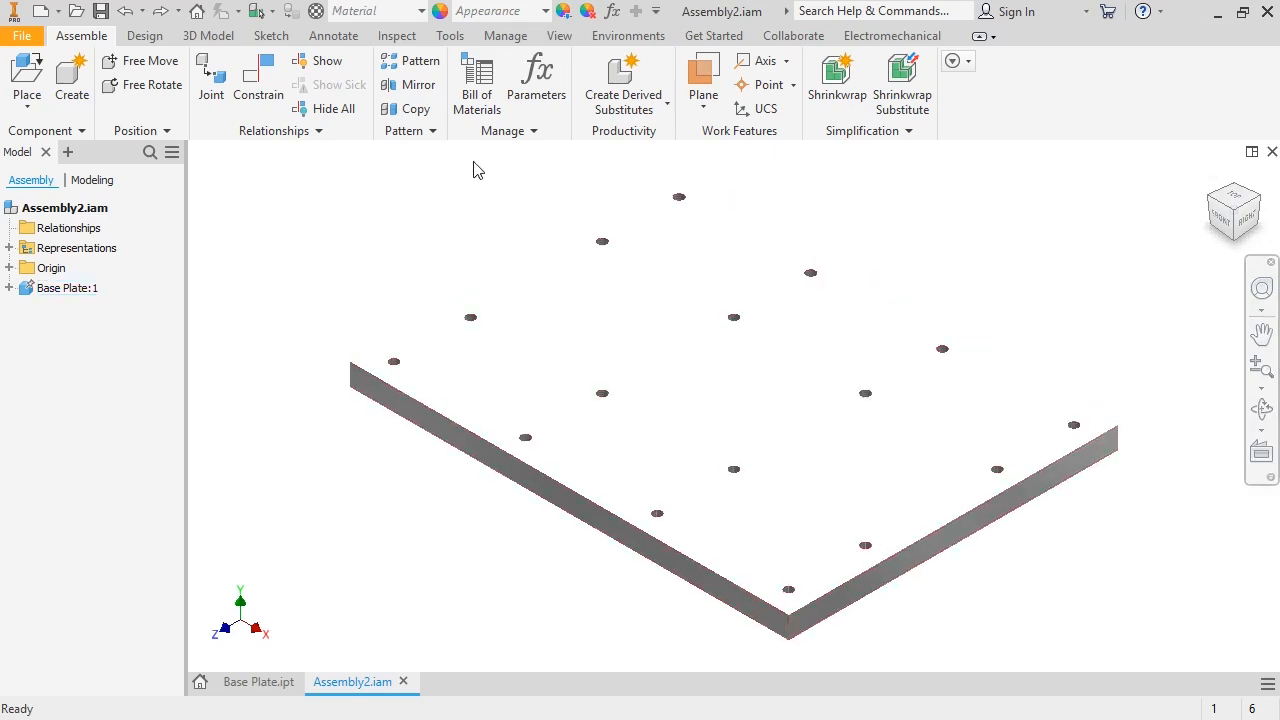
Place three instances of Assembly.iam along the rear of the base plate and add a fourth copy beside them.
left_click(28, 72)
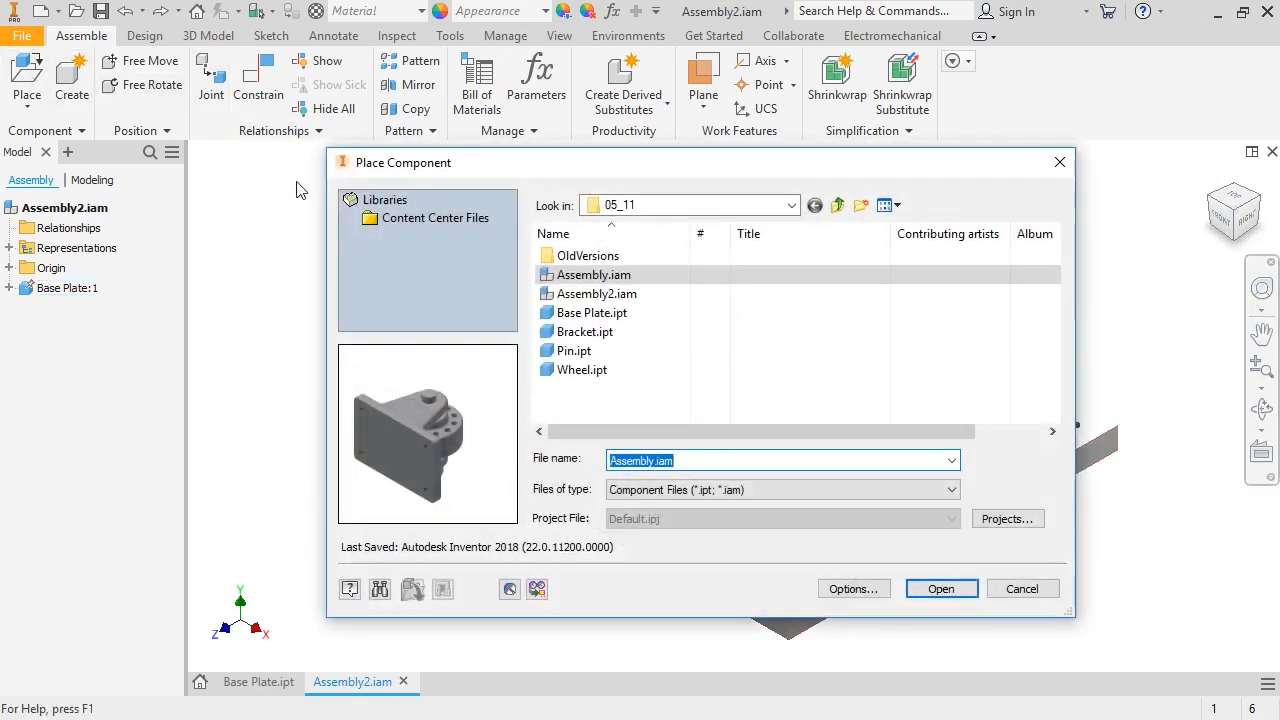
left_click(565, 276)
left_click(941, 588)
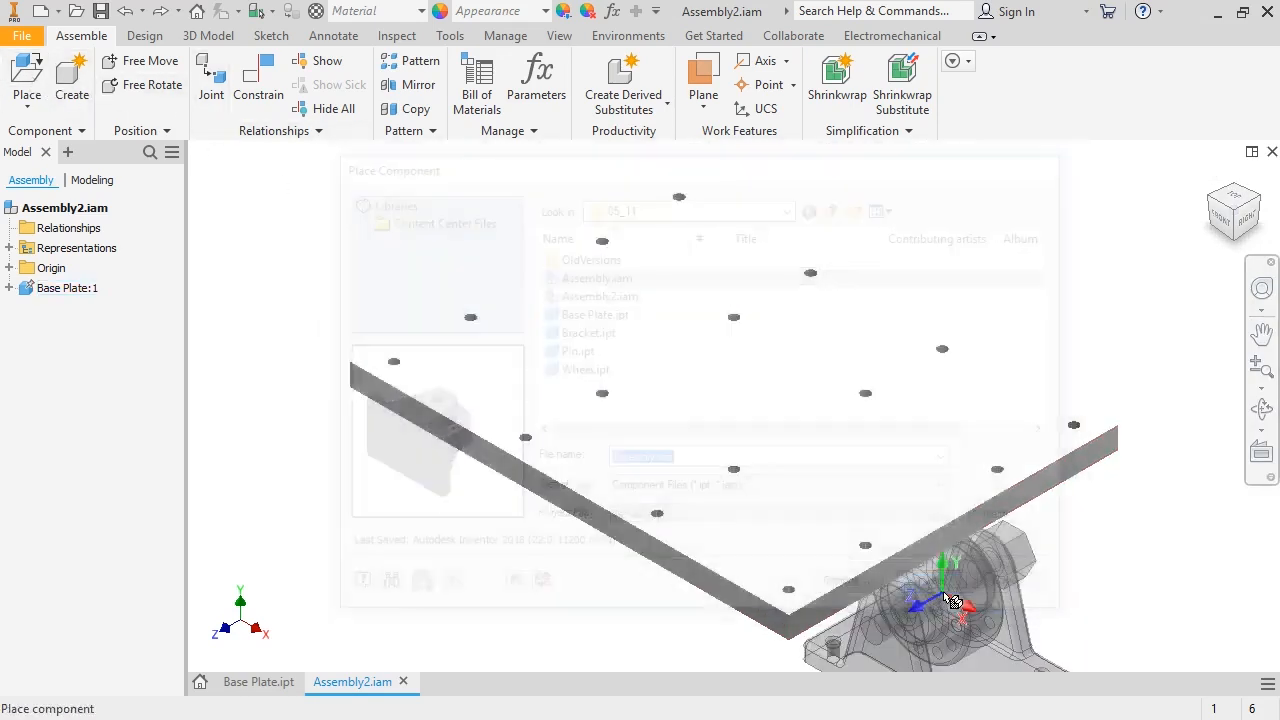
left_click(338, 200)
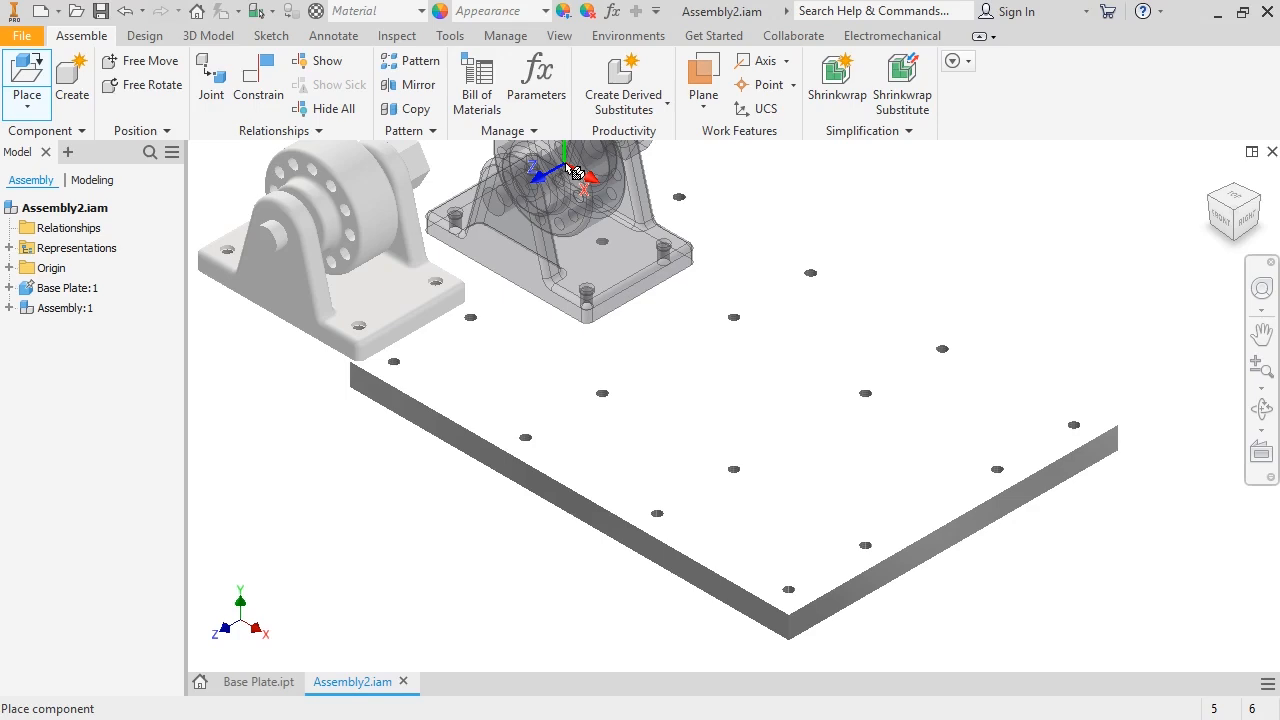
left_click(575, 172)
left_click(840, 160)
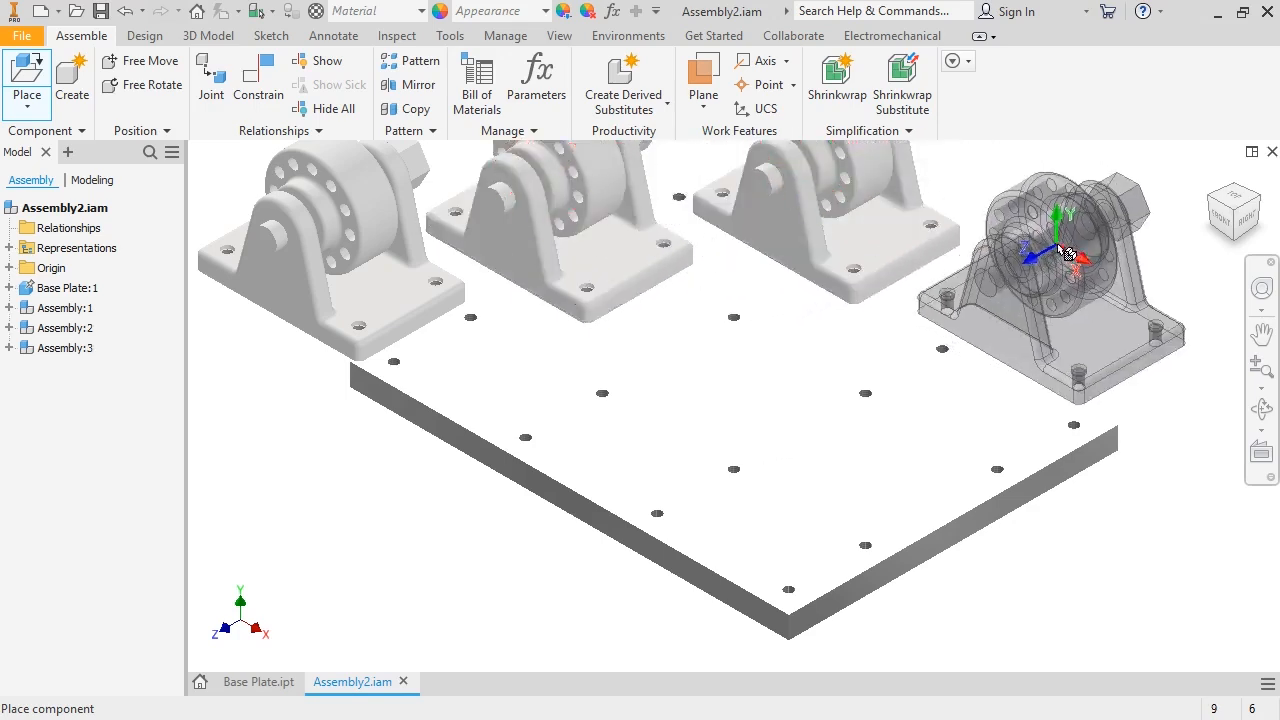
key("Escape")
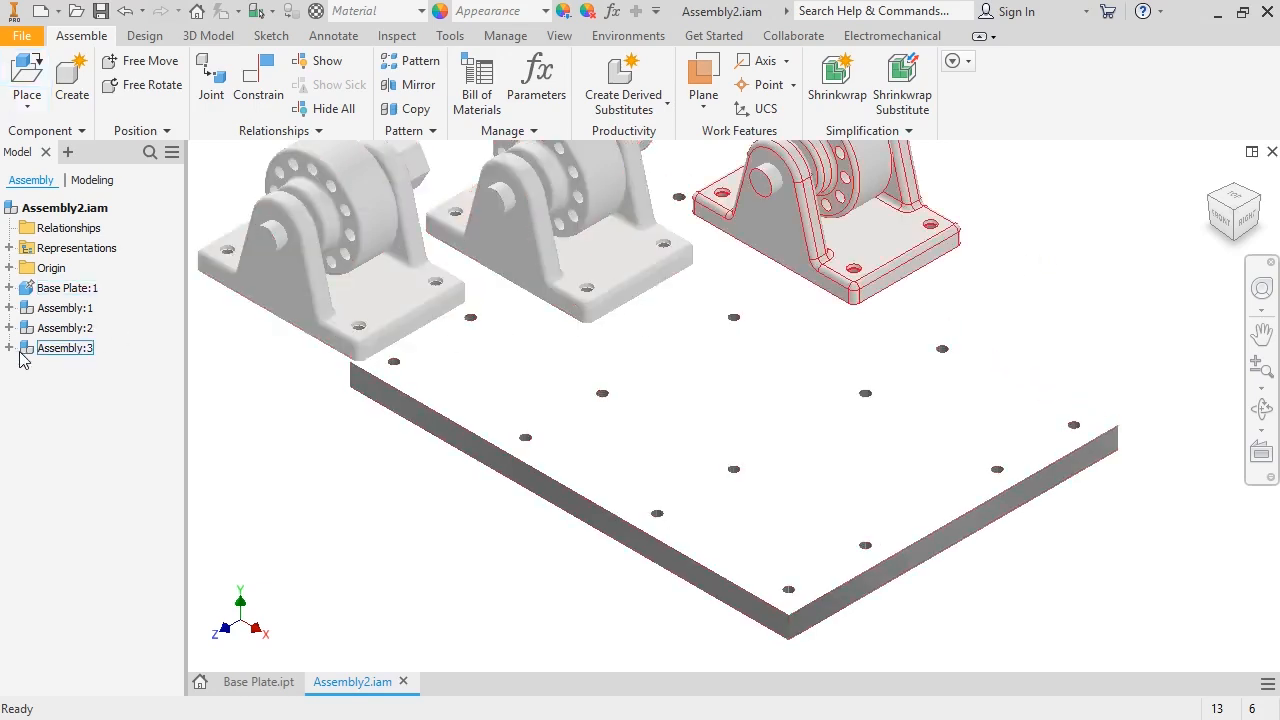
left_click_drag(24, 360, 1100, 248)
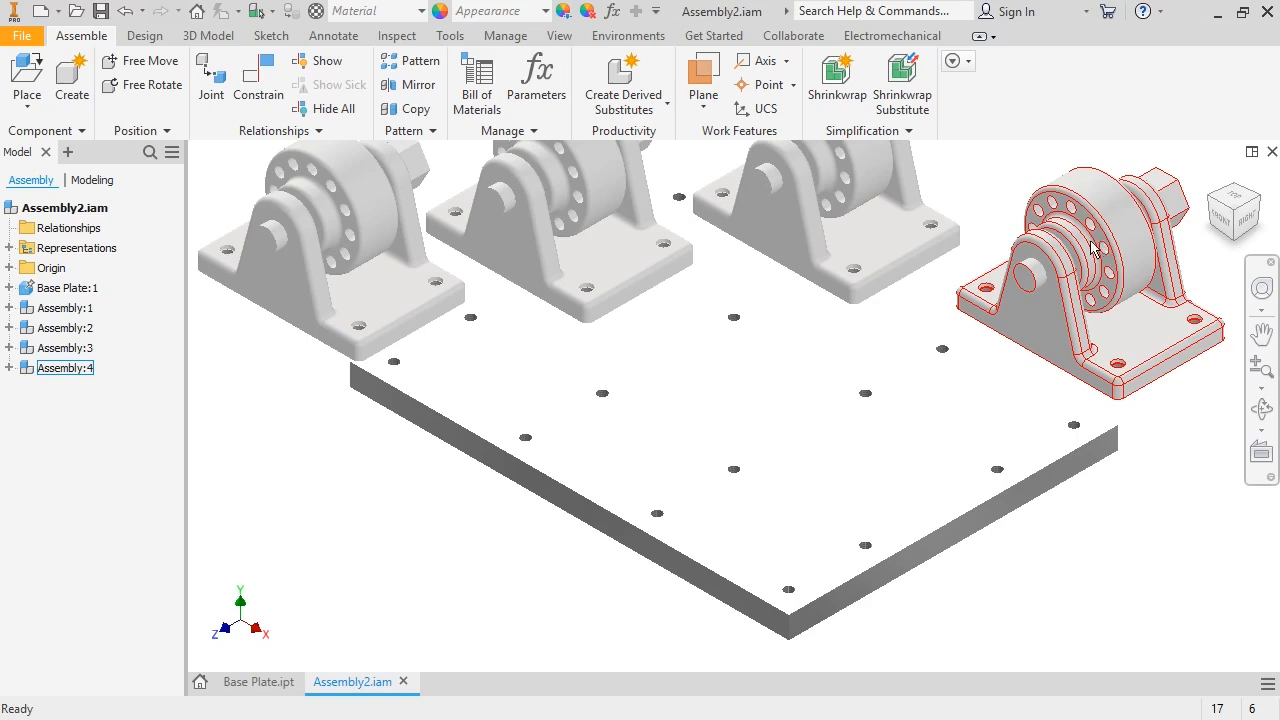
Mate an underside corner hole of the first bracket assembly to the base plate's front-left corner hole with 0.000 in offset.
left_click(270, 90)
scroll(340, 447, "down", 5)
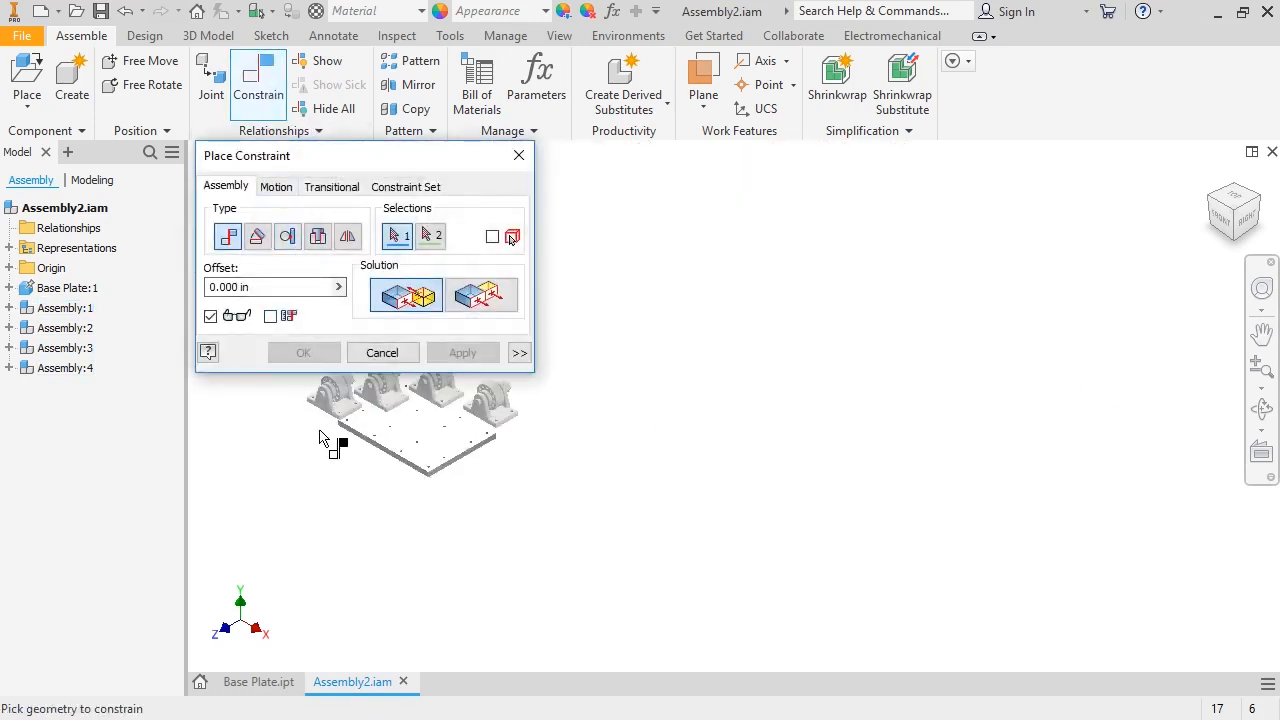
middle_click_drag(340, 447, 766, 409)
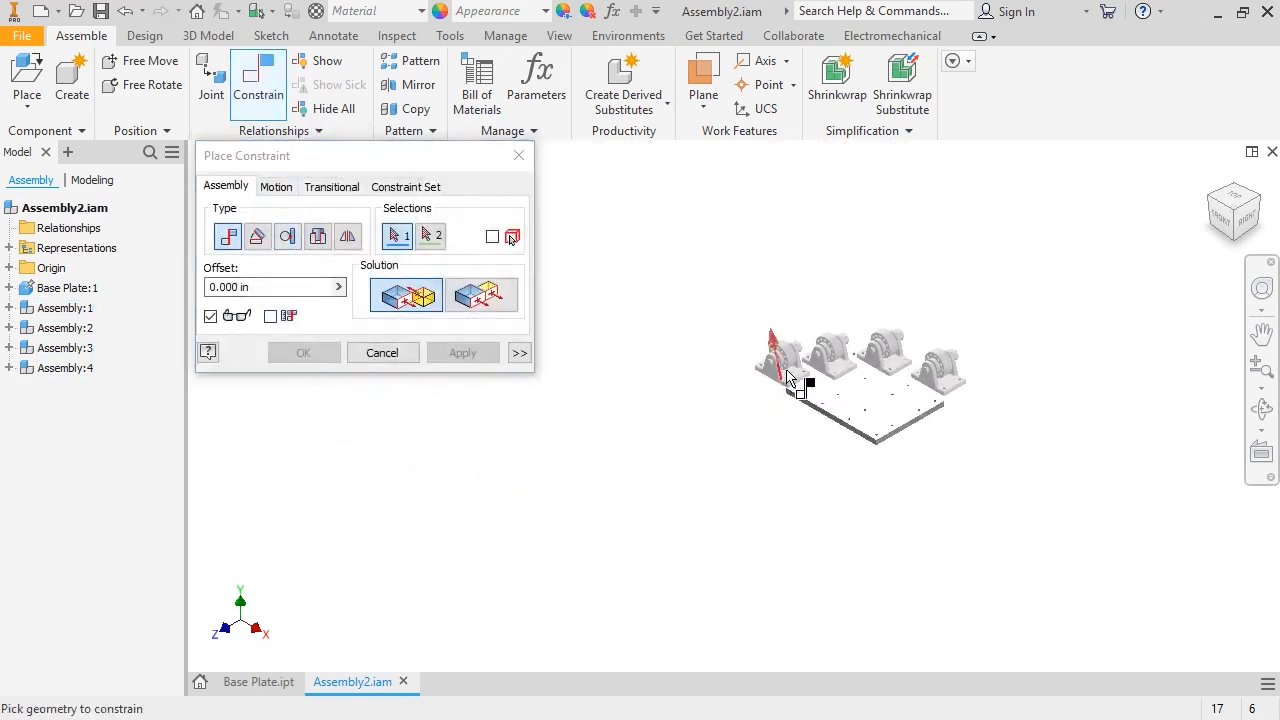
scroll(770, 420, "up", 8)
middle_click_drag(700, 512, 709, 443, "shift")
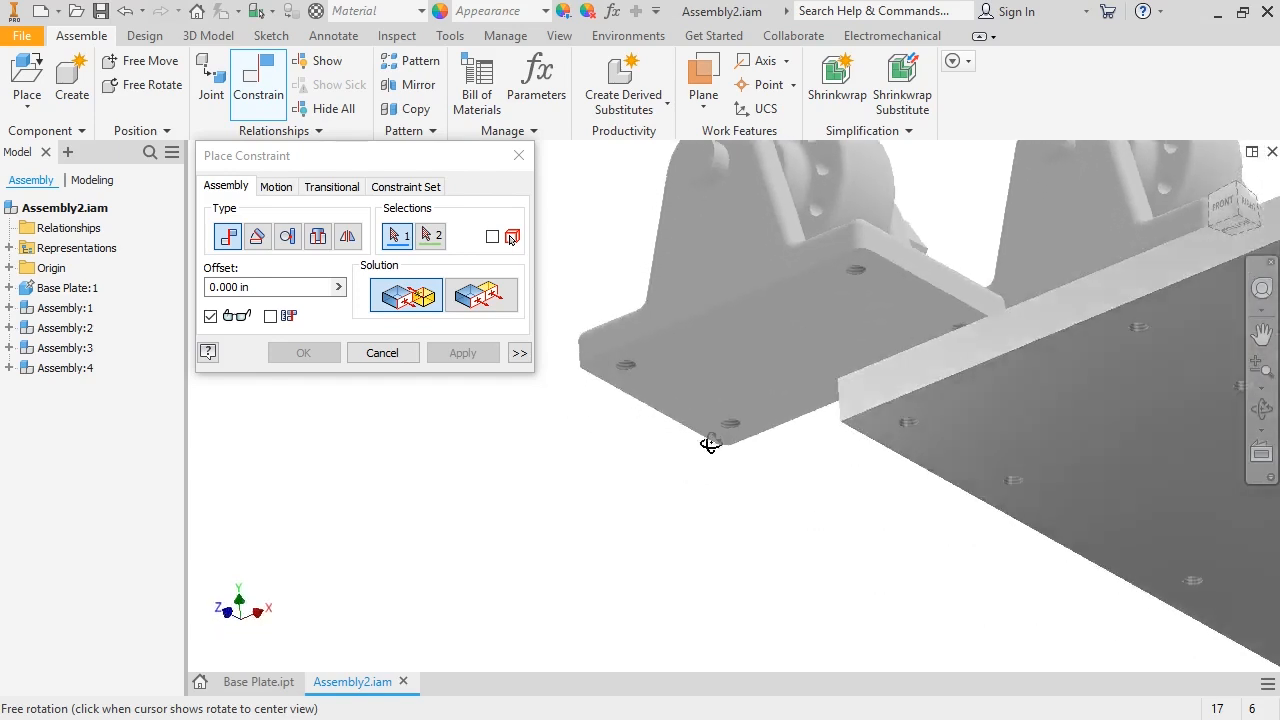
scroll(632, 383, "up", 4)
left_click(640, 378)
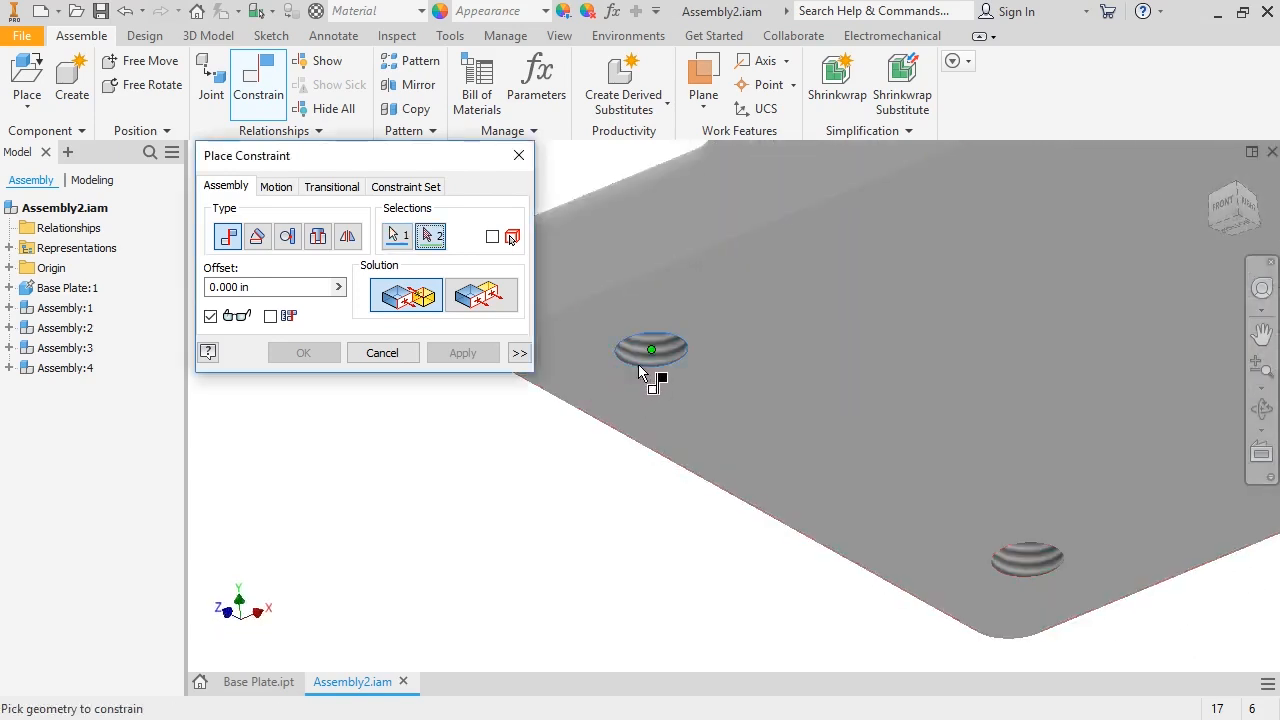
scroll(657, 414, "down", 8)
middle_click_drag(735, 445, 771, 523)
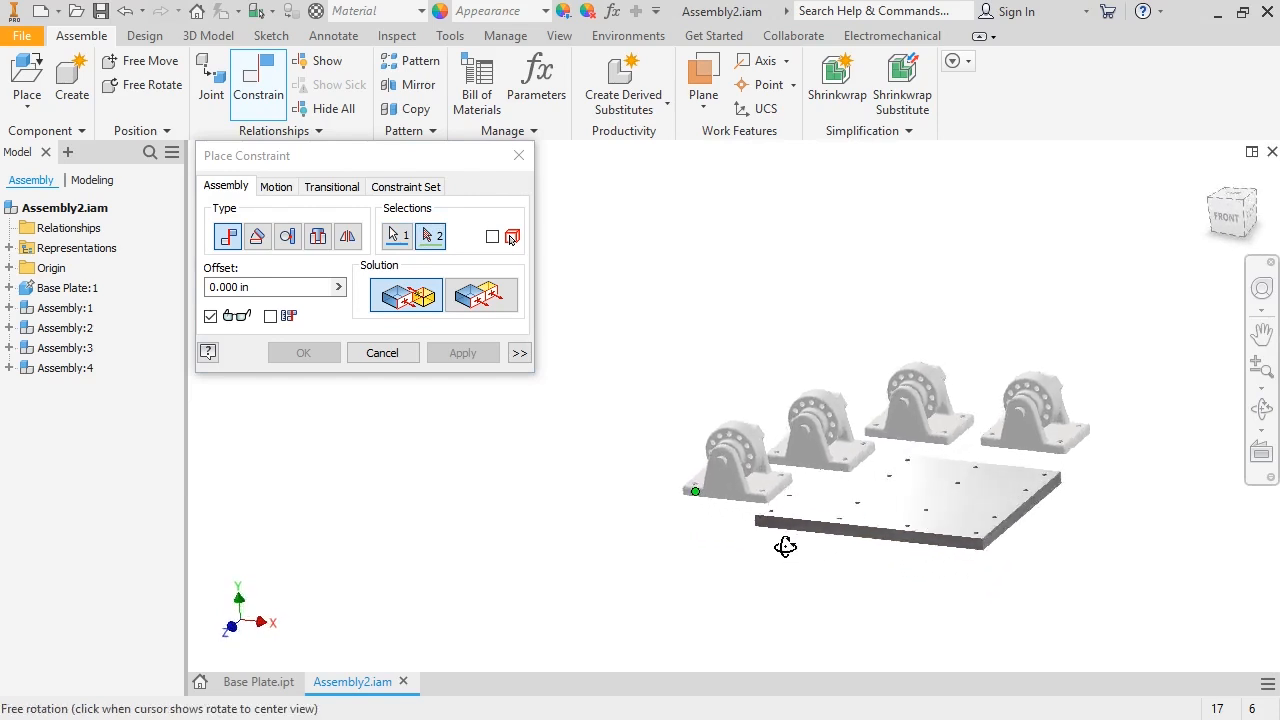
scroll(780, 527, "up", 5)
left_click(781, 457)
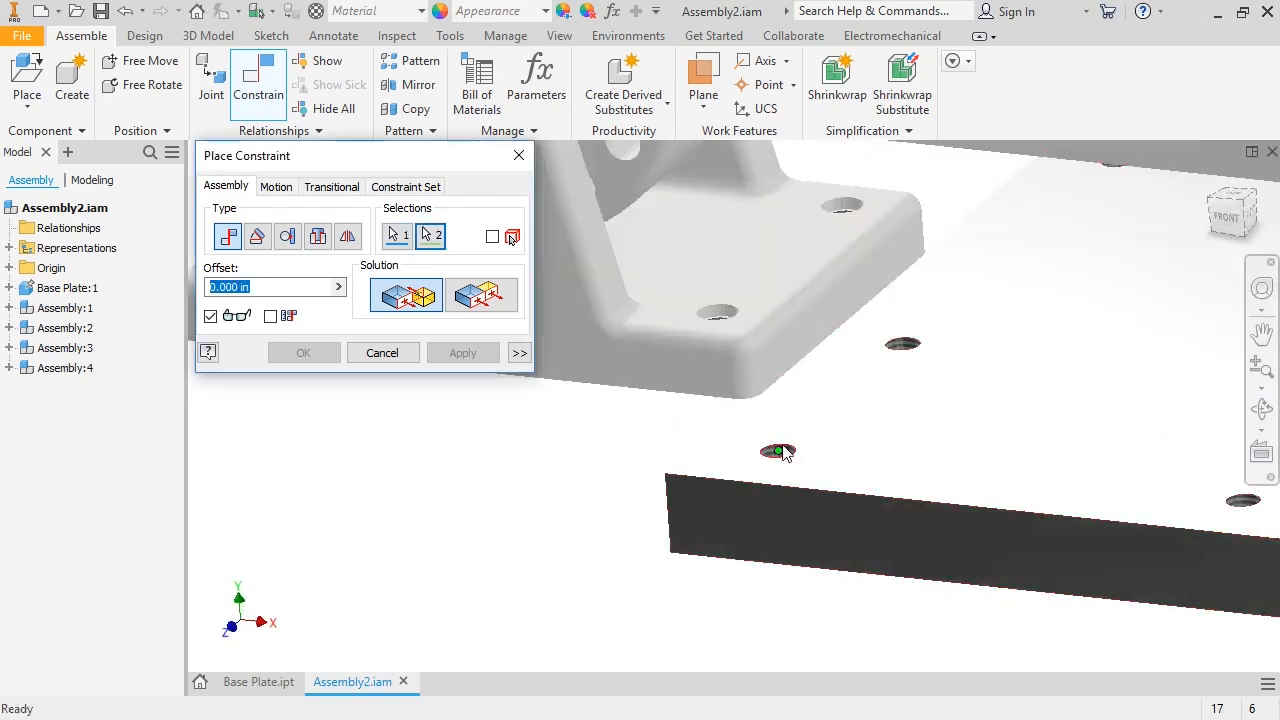
scroll(783, 448, "down", 5)
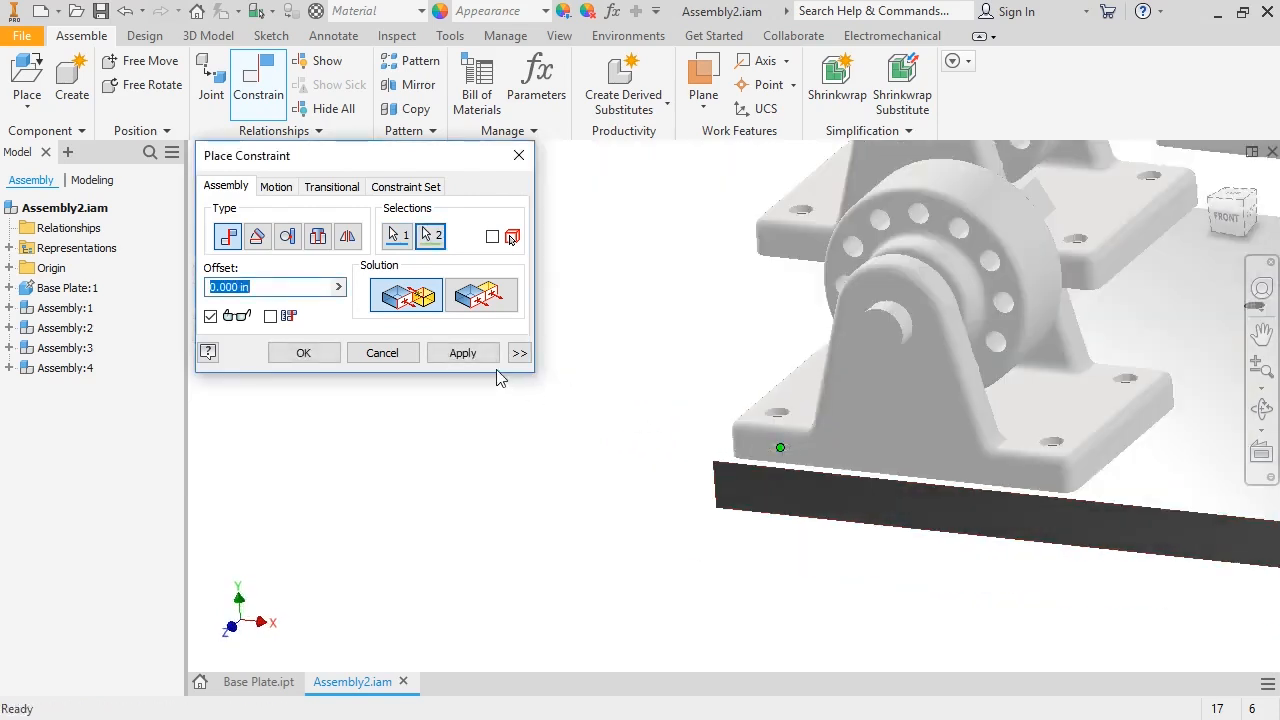
left_click(462, 352)
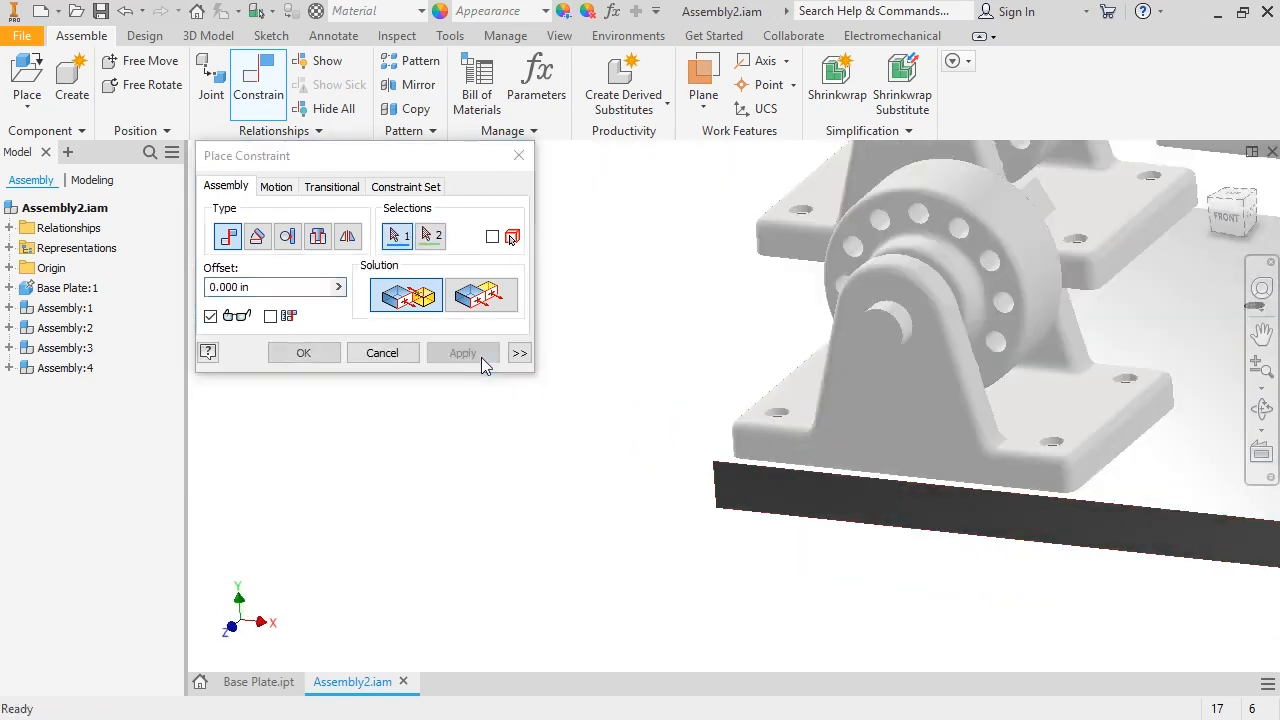
Mate the first bracket assembly's diagonally opposite underside hole to the matching base plate hole with 0.000 in offset.
left_click(1129, 449)
left_click_drag(1058, 374, 868, 319)
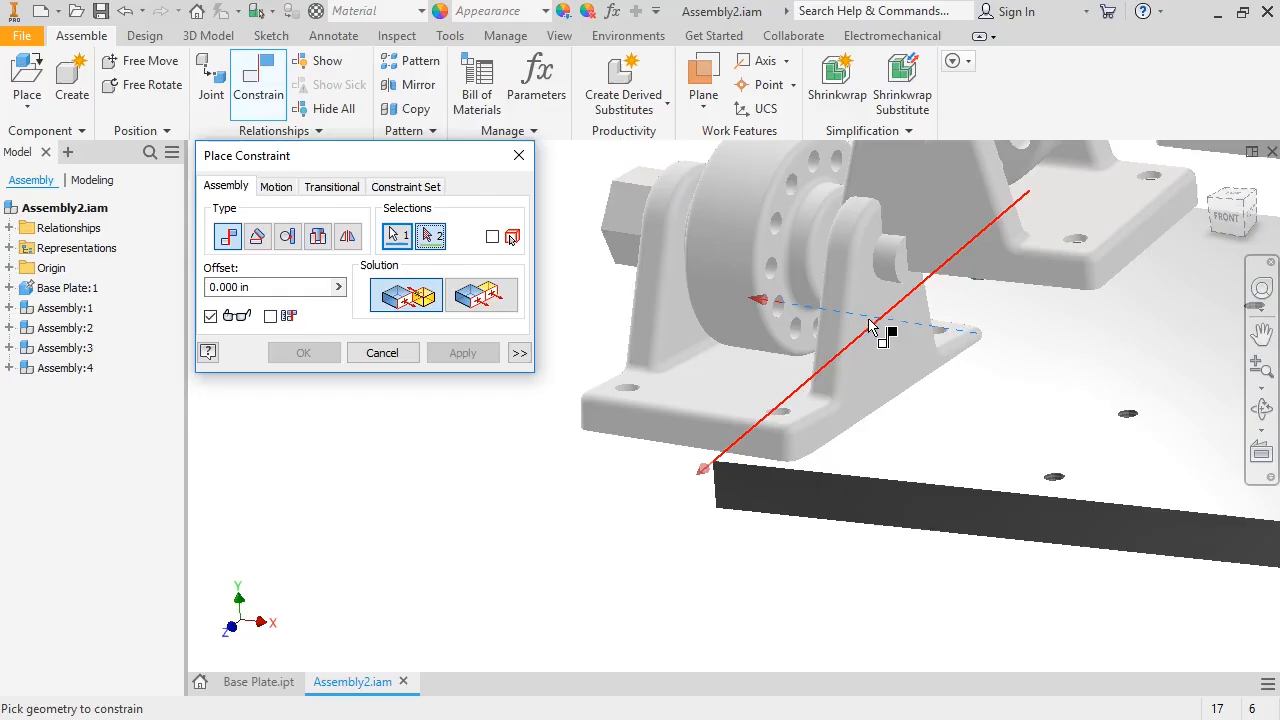
left_click(399, 247)
scroll(543, 491, "down", 5)
middle_click_drag(543, 491, 865, 390, "shift")
scroll(880, 360, "up", 6)
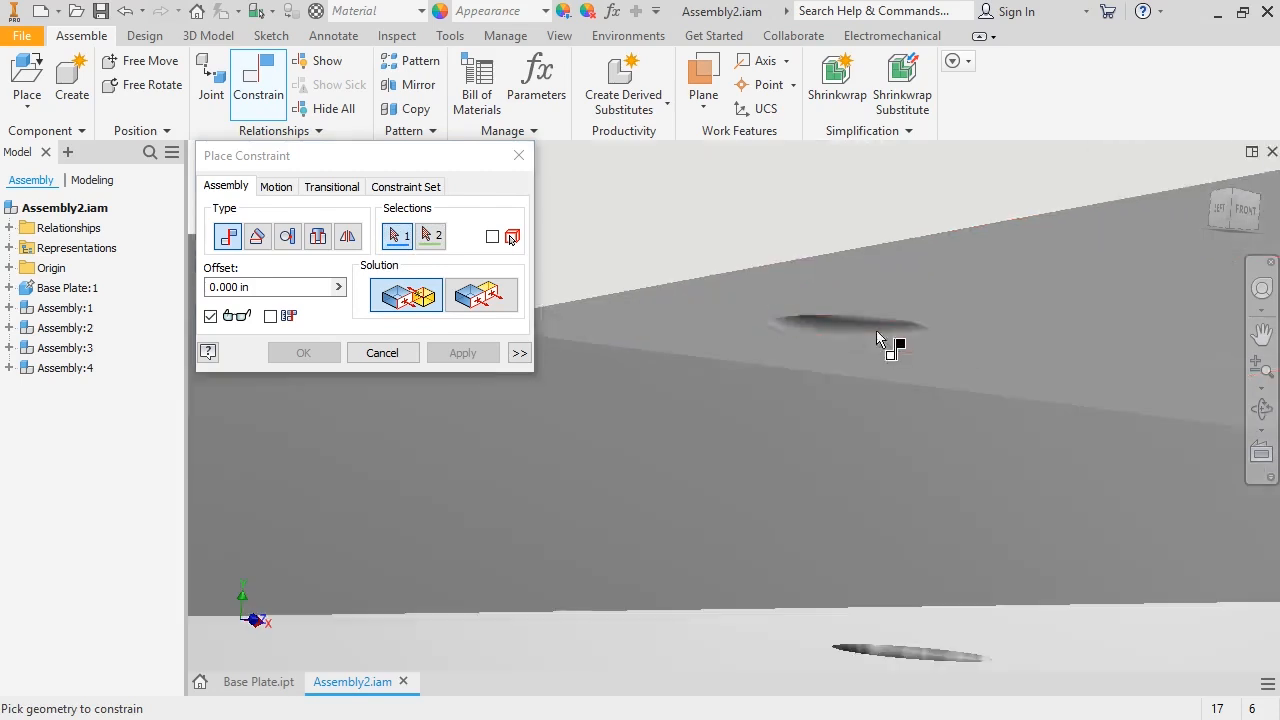
left_click(876, 343)
scroll(875, 343, "down", 6)
middle_click_drag(894, 357, 922, 422, "shift")
scroll(922, 422, "up", 3)
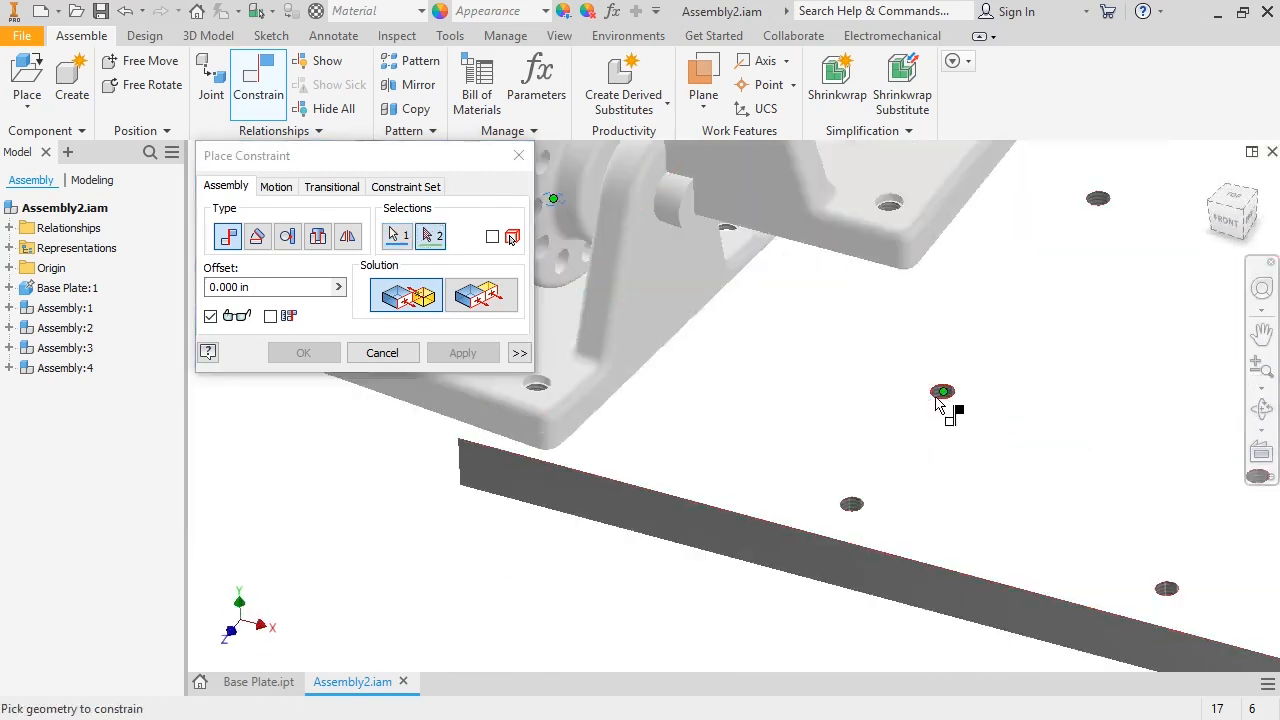
scroll(934, 400, "up", 3)
left_click(936, 397)
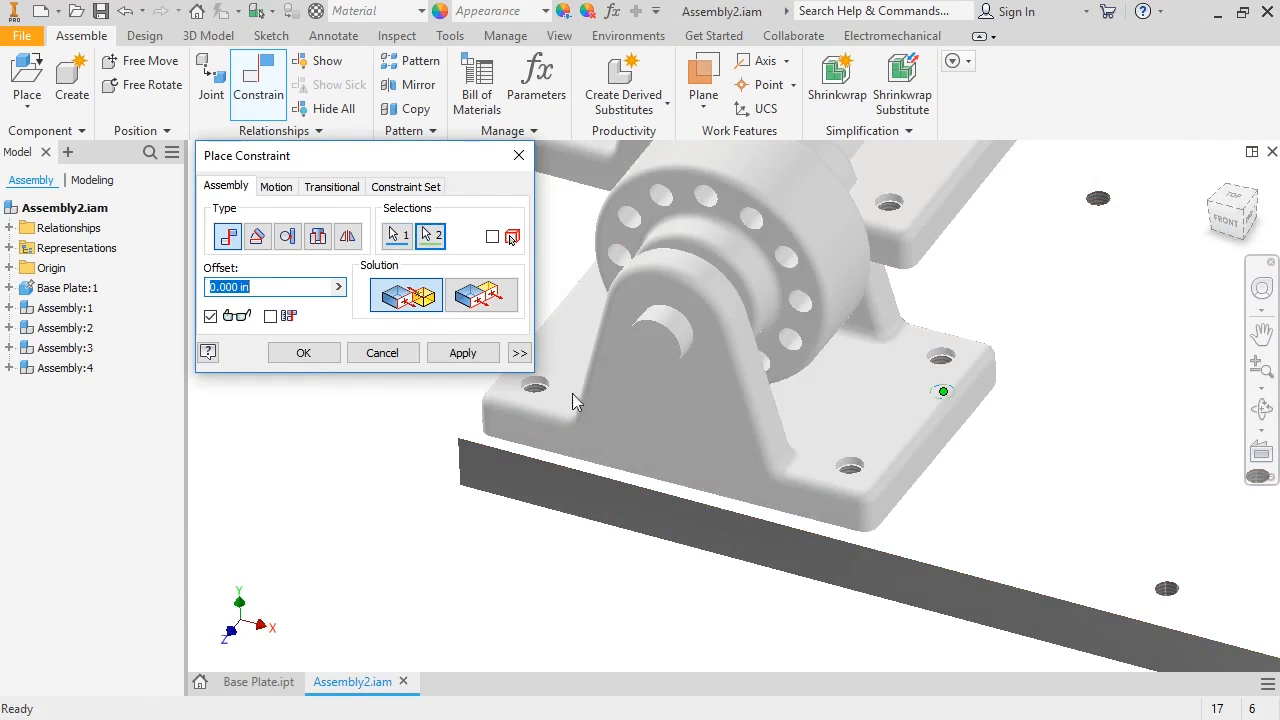
left_click(443, 357)
Mate the underside face of the first bracket assembly to the base plate's top face with 0.000 in offset.
scroll(451, 503, "down", 5)
middle_click_drag(451, 503, 460, 460, "shift")
left_click(530, 402)
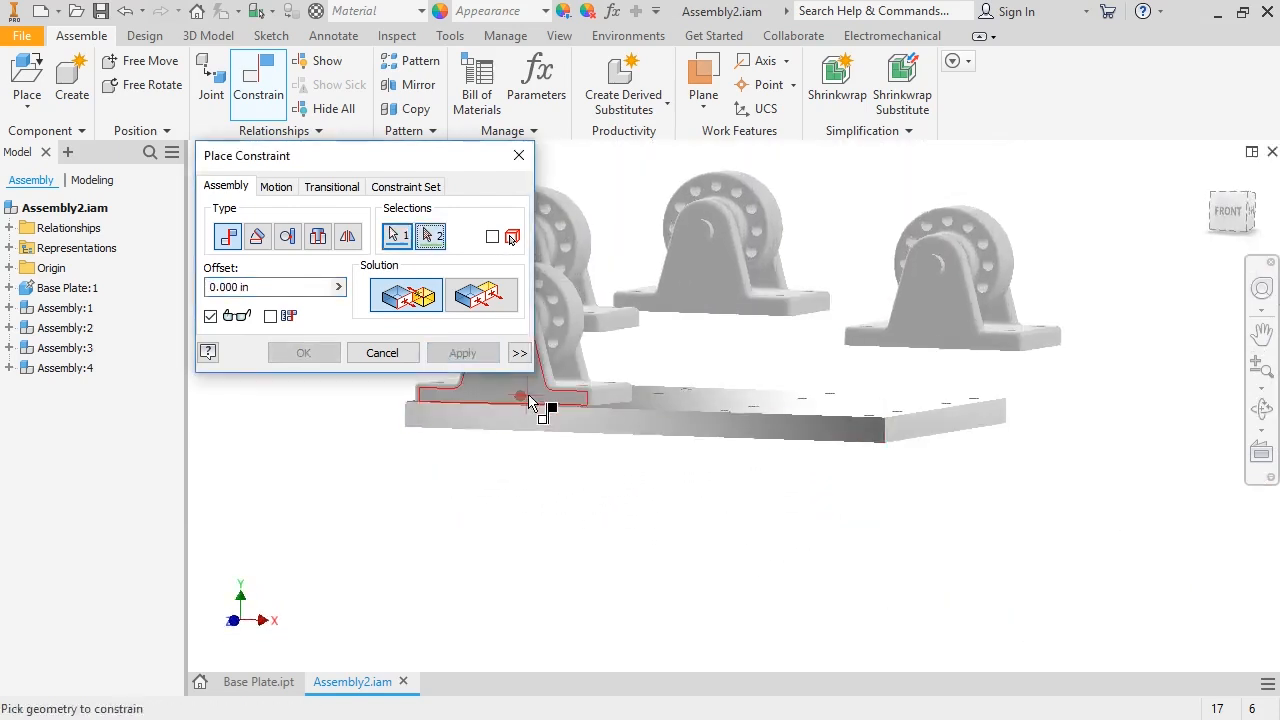
left_click(530, 402)
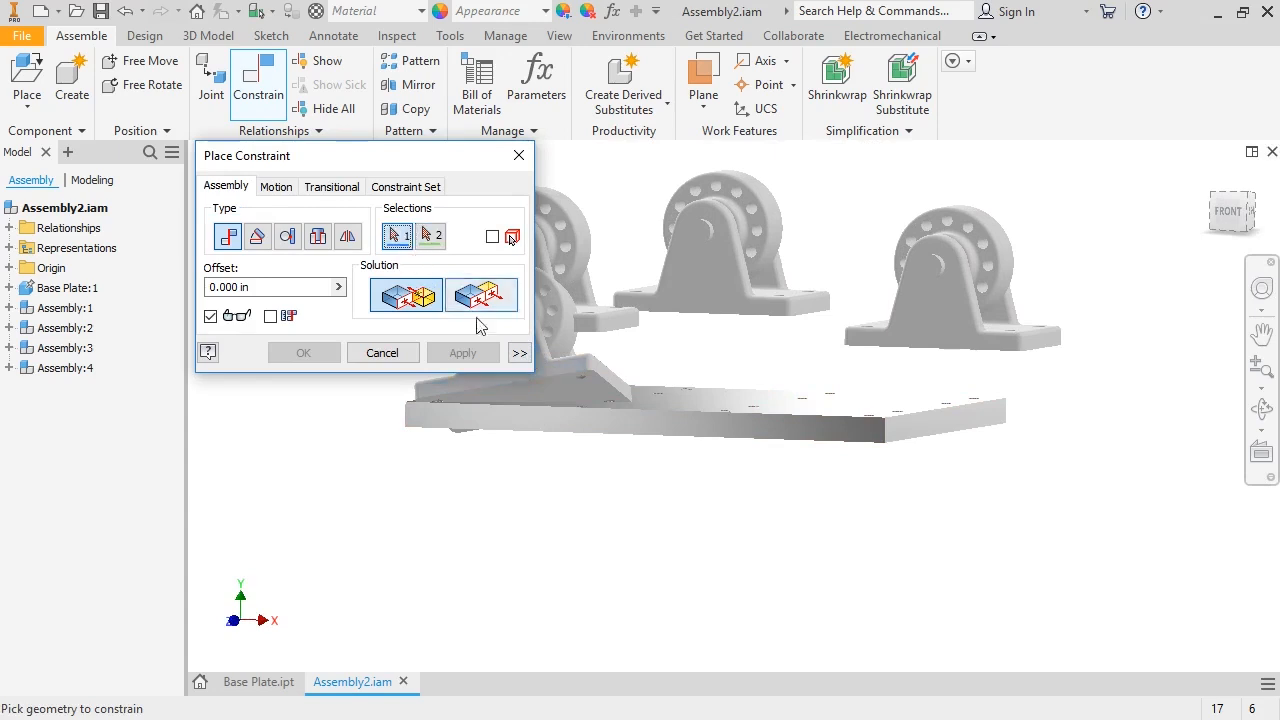
left_click(576, 397)
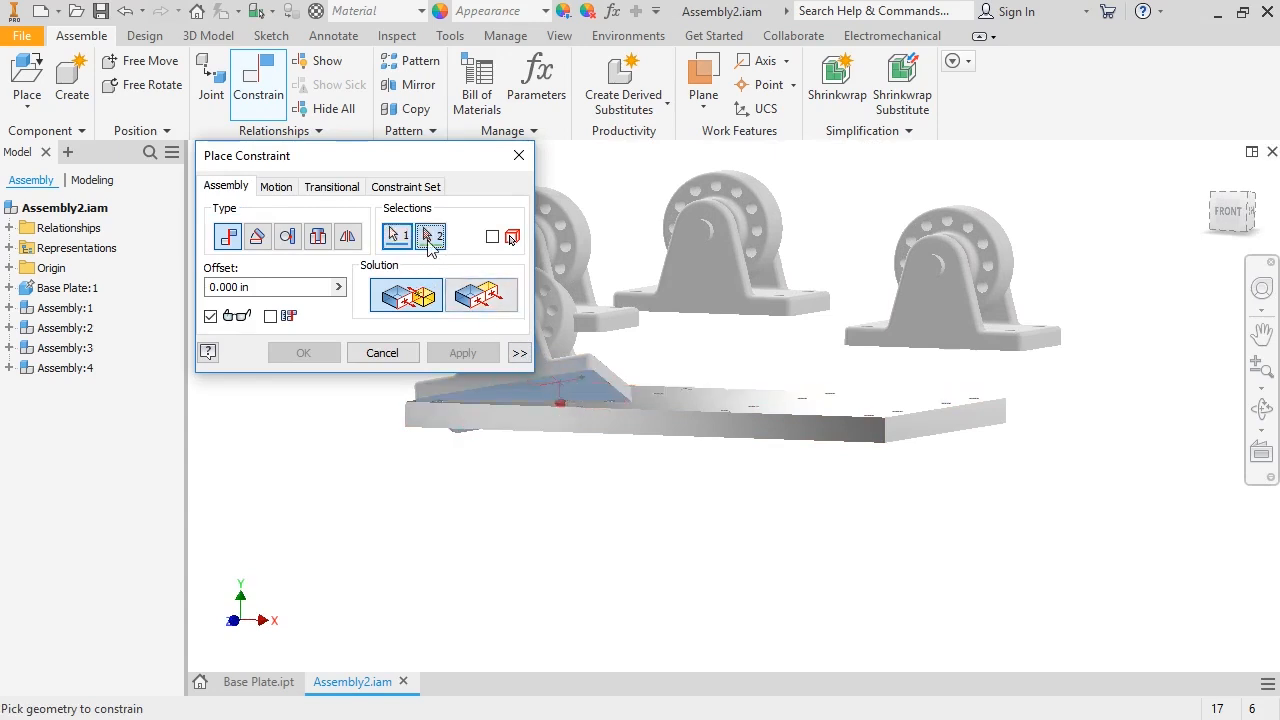
key("F6")
left_click(651, 486)
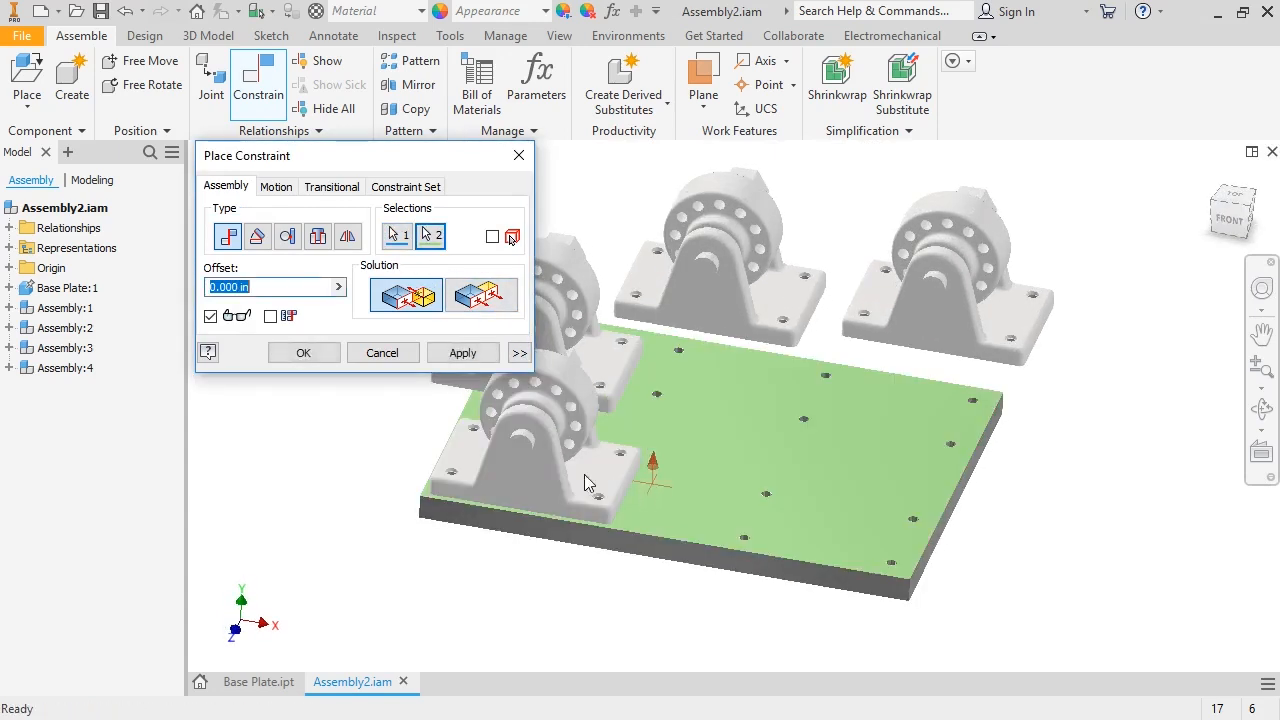
left_click(458, 355)
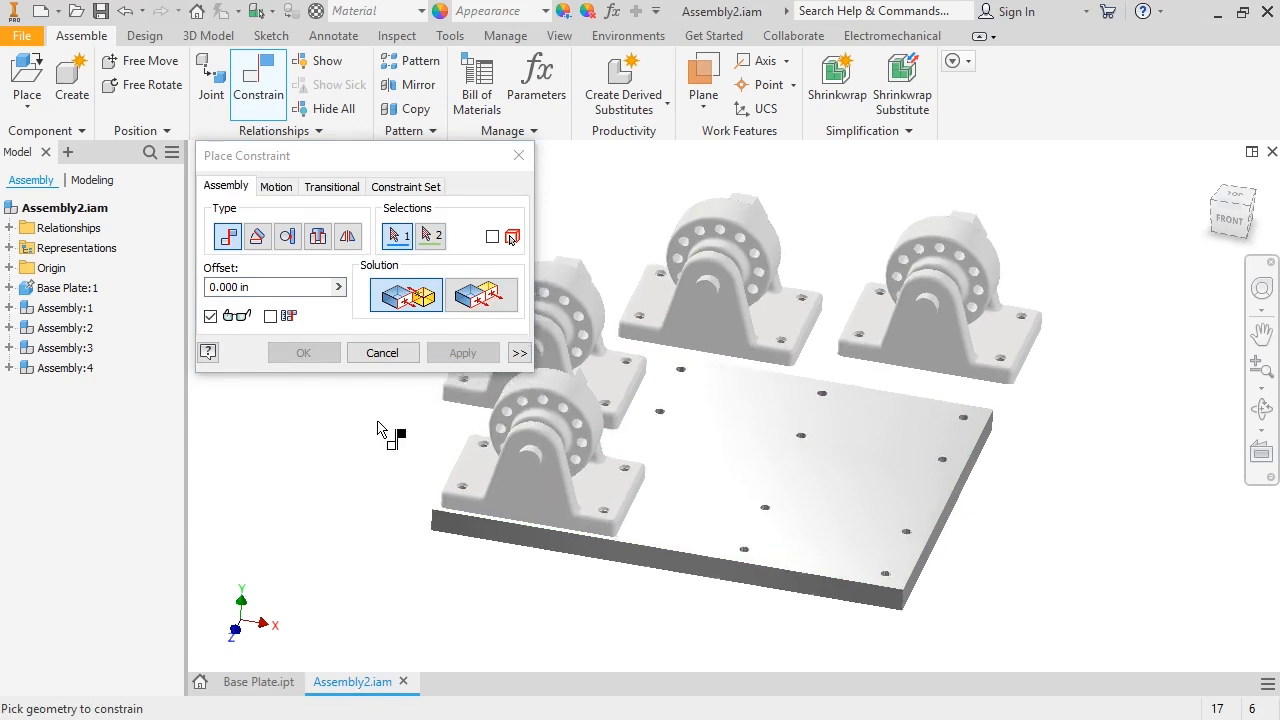
left_click(1243, 214)
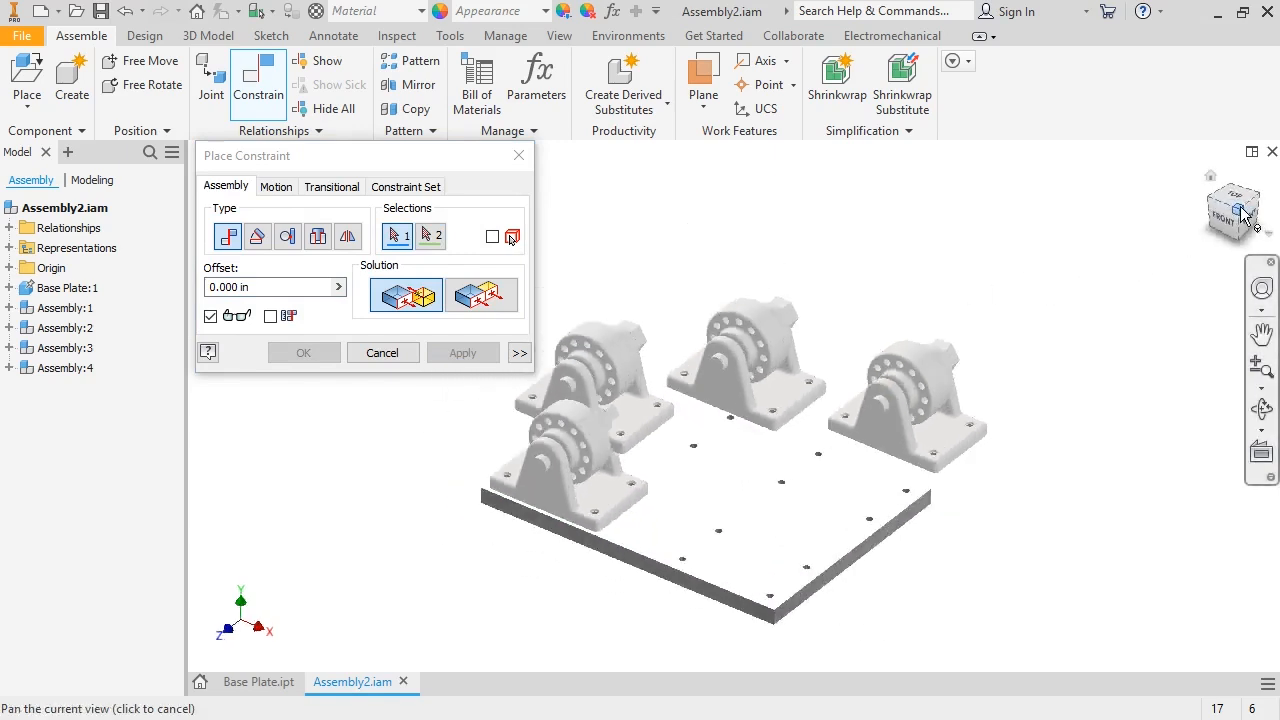
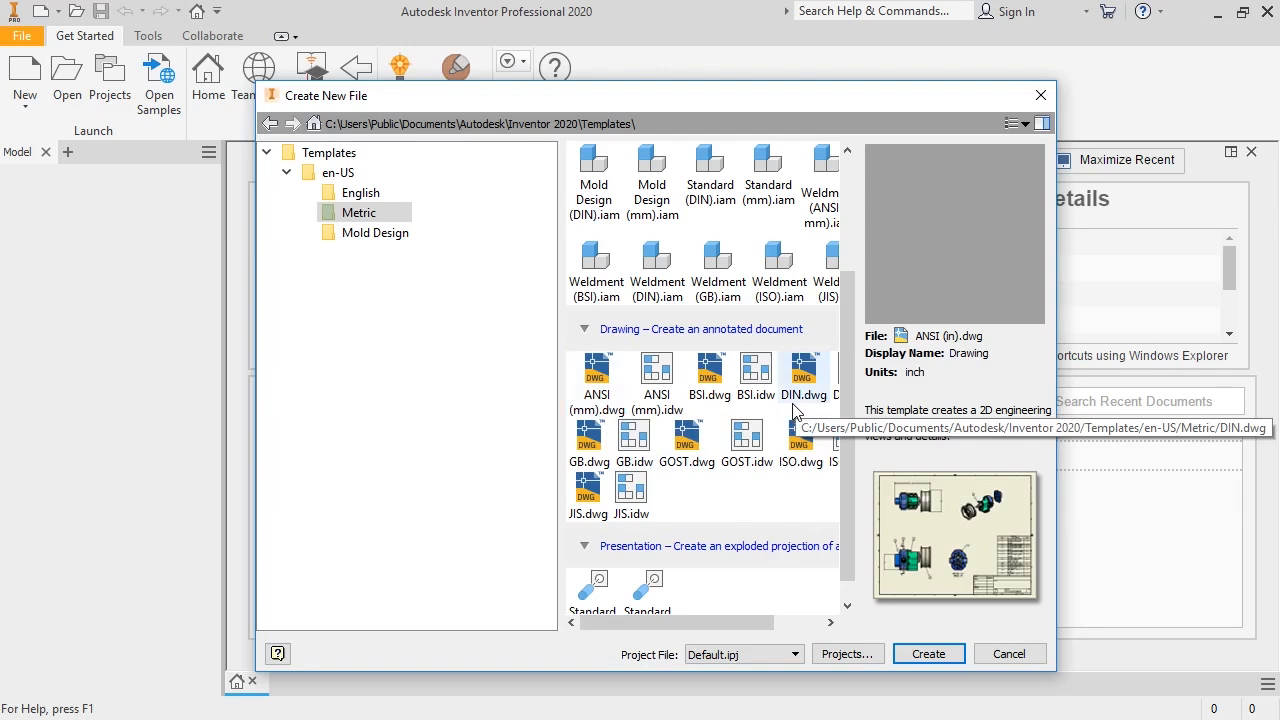
Create a new drawing from the metric ANSI (mm).dwg template and expand its drawing resources.
left_click(612, 395)
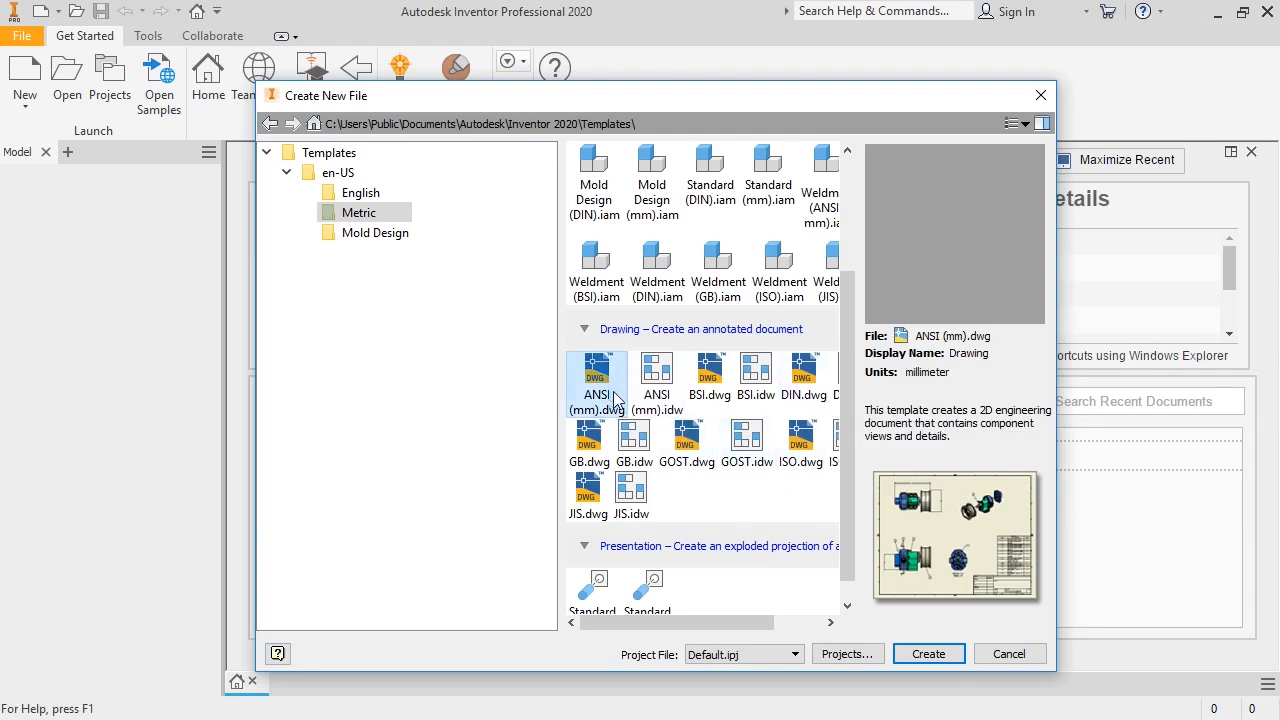
left_click(905, 654)
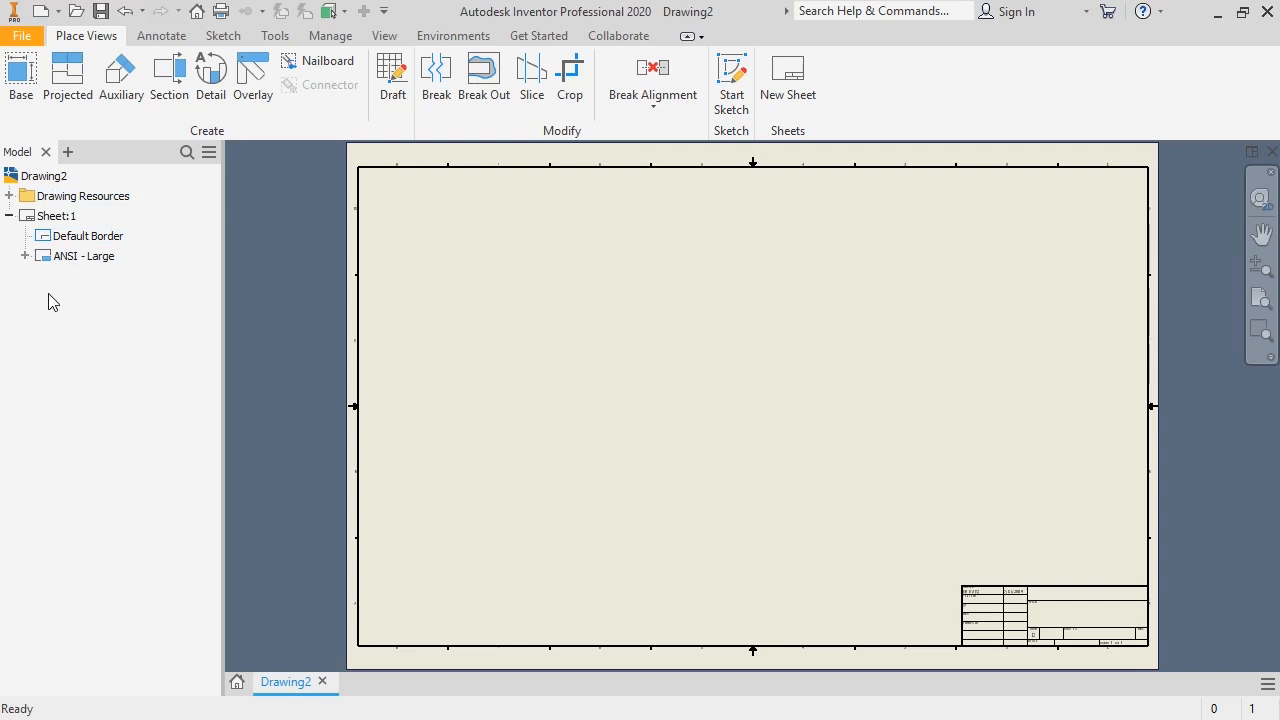
left_click(10, 197)
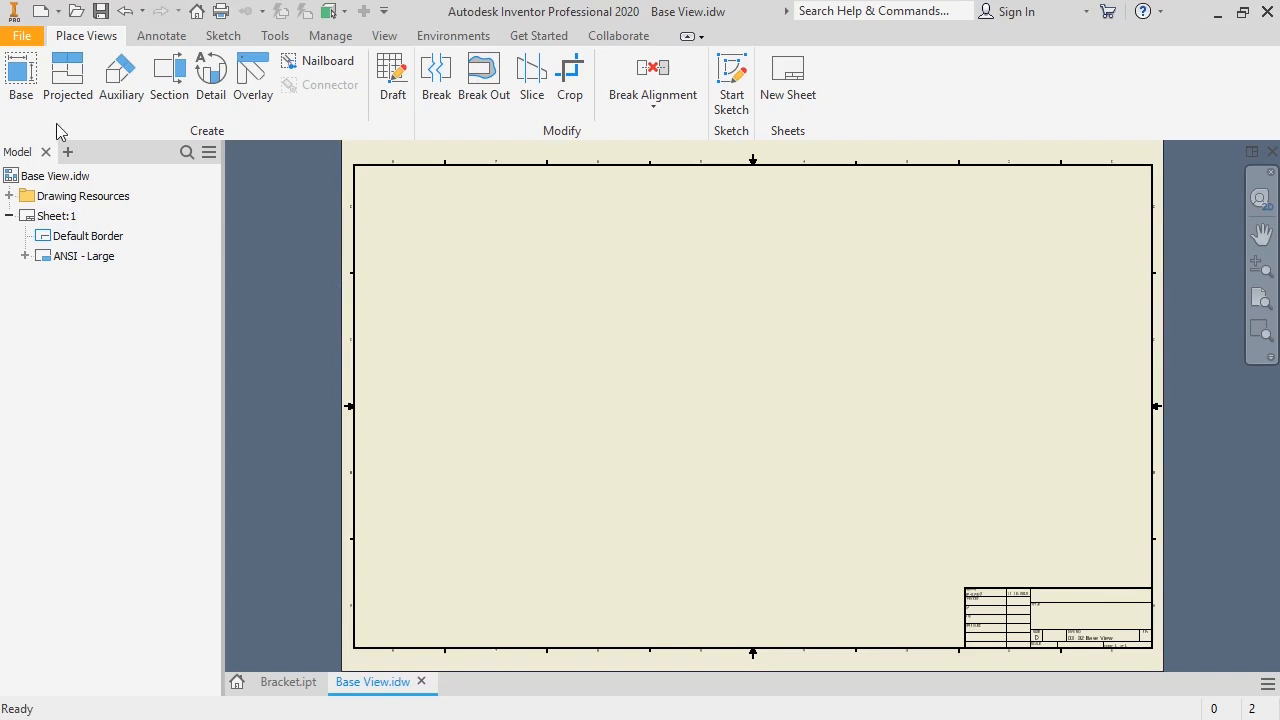
Start a base view in Base View.idw and load Bracket.ipt from the Misc folder as its model.
left_click(29, 110)
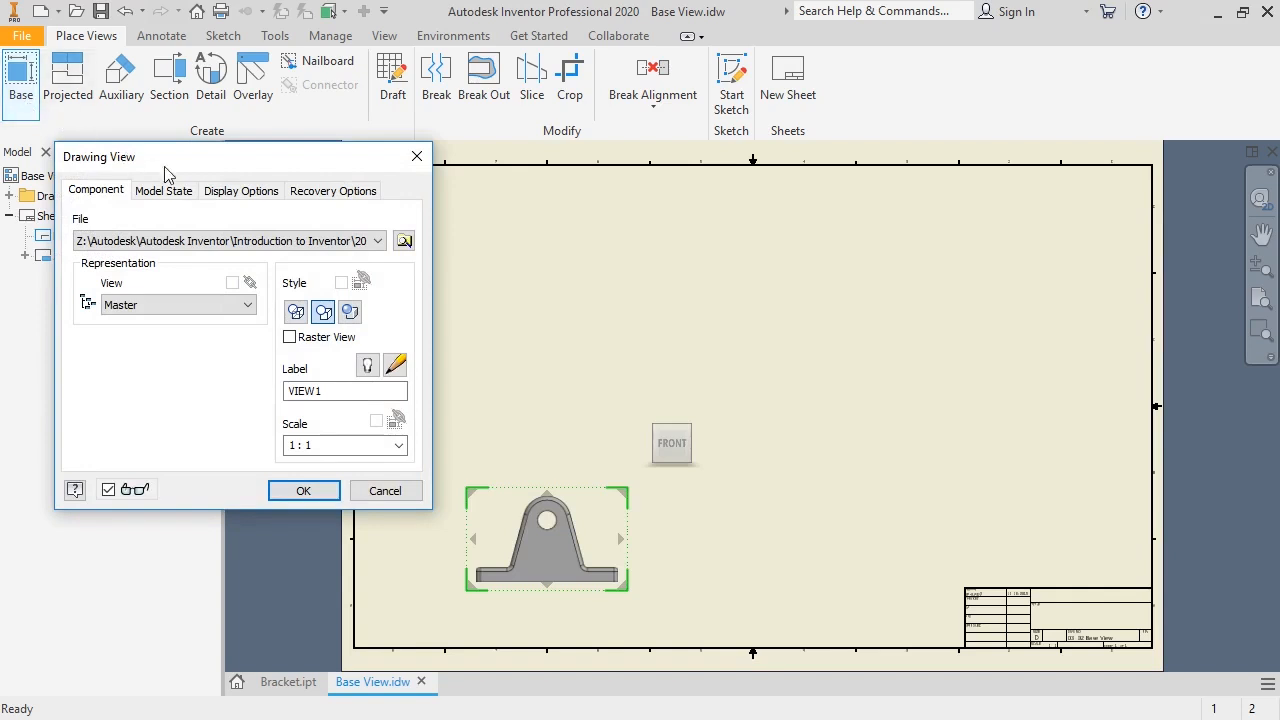
left_click(377, 241)
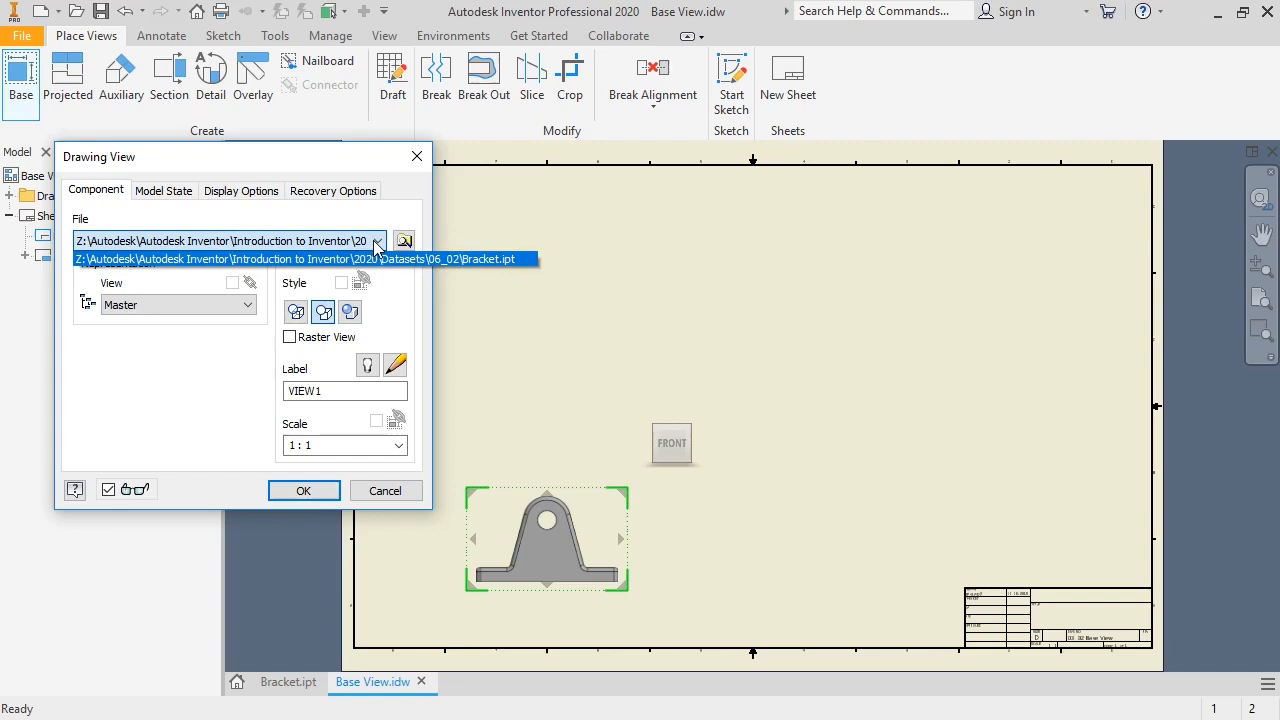
left_click(370, 247)
left_click(404, 243)
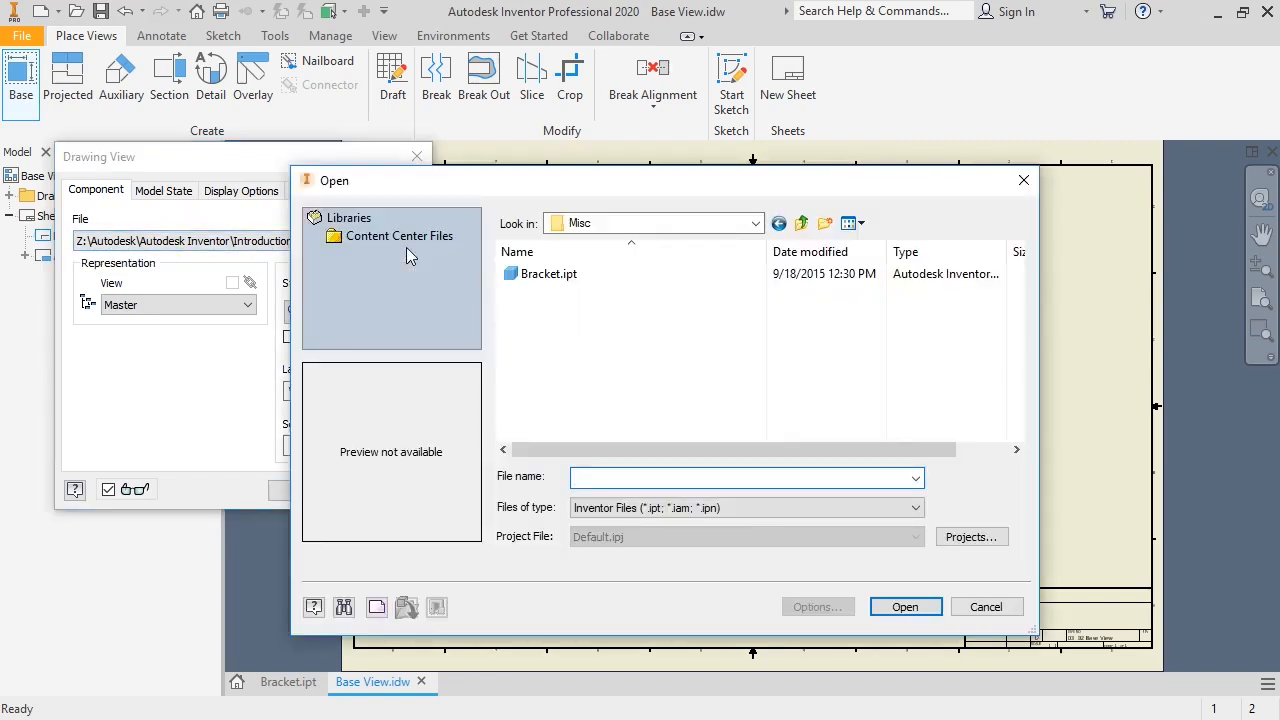
left_click(520, 276)
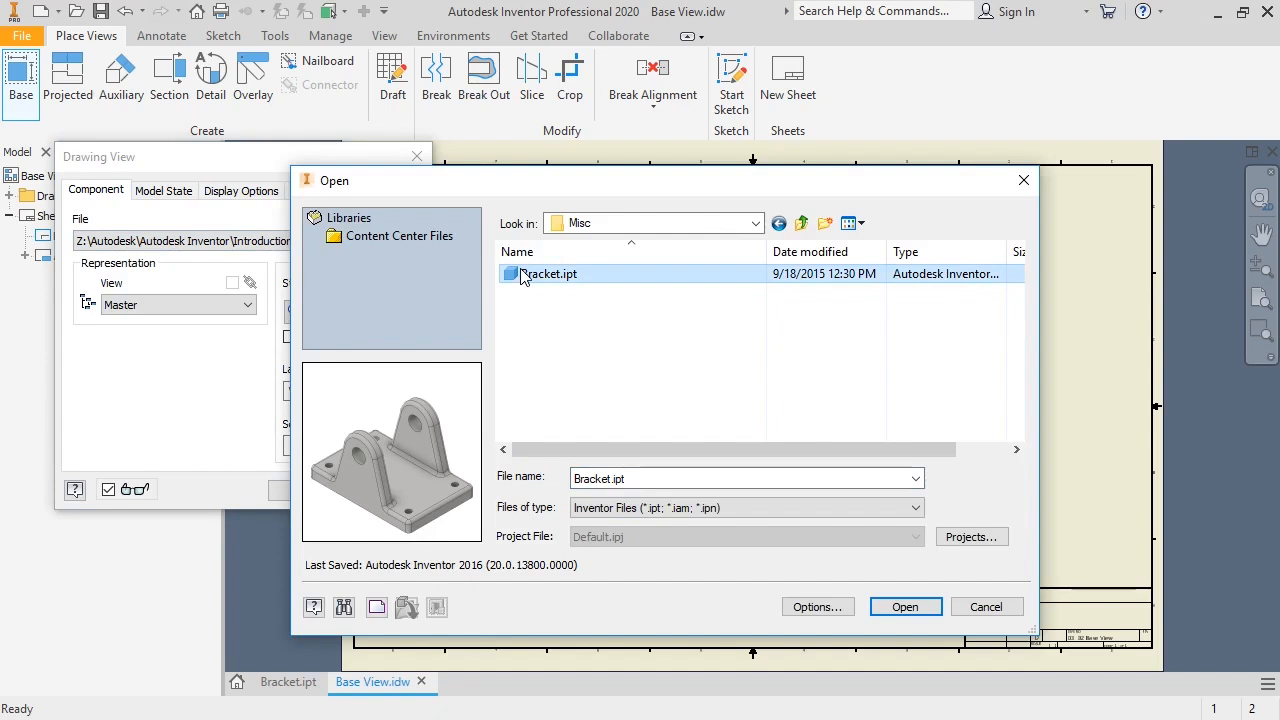
left_click(886, 607)
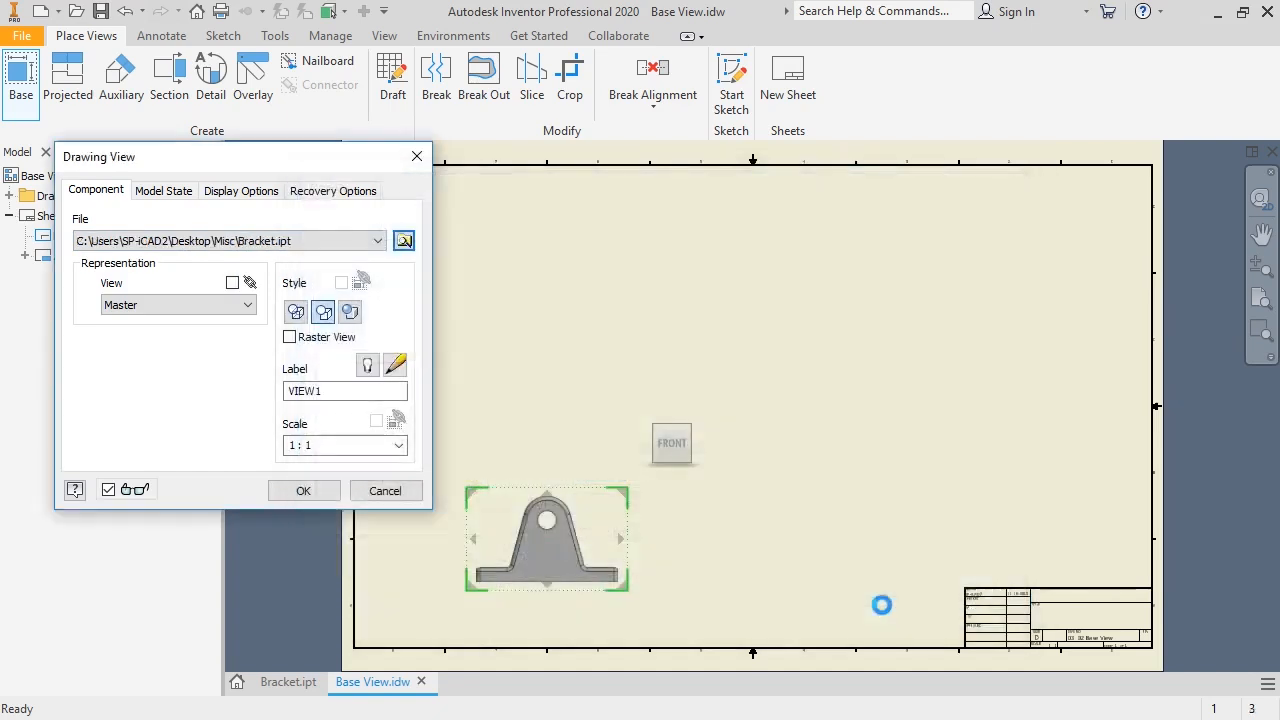
Try the right orientation, return to the front, and create the 1:1 bracket base view in the sheet's upper-left area.
left_click(688, 449)
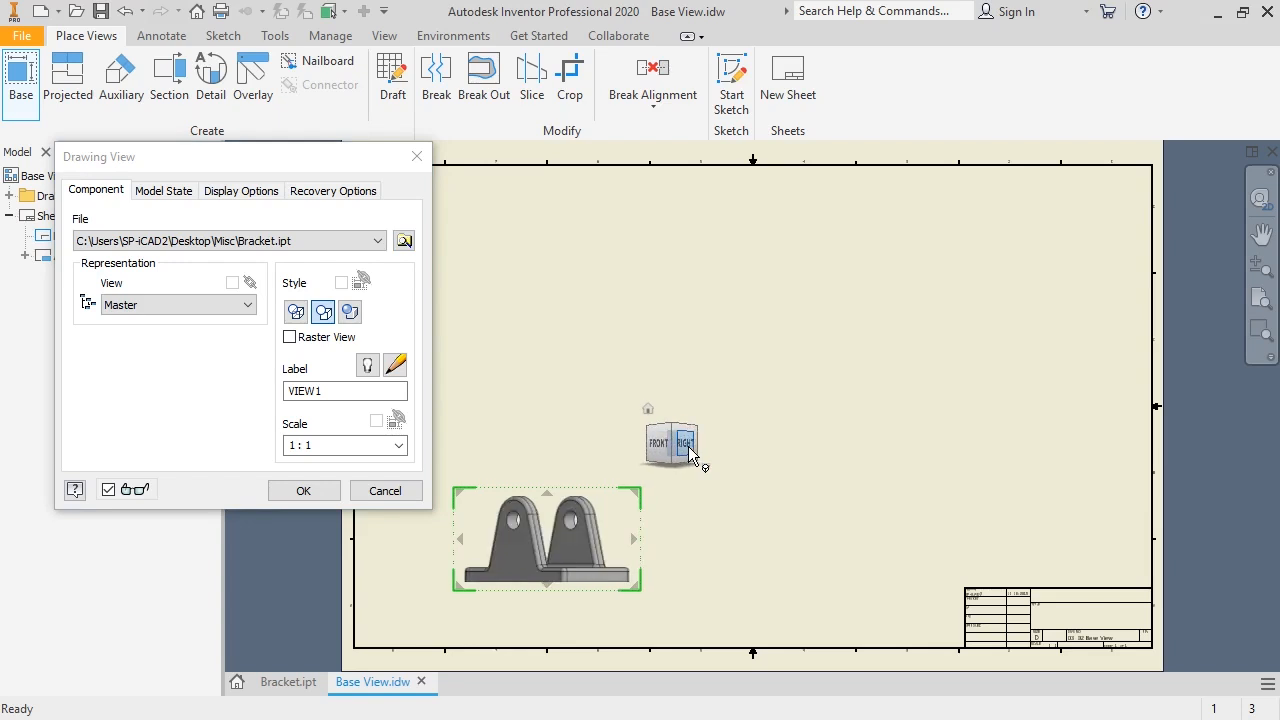
left_click(688, 446)
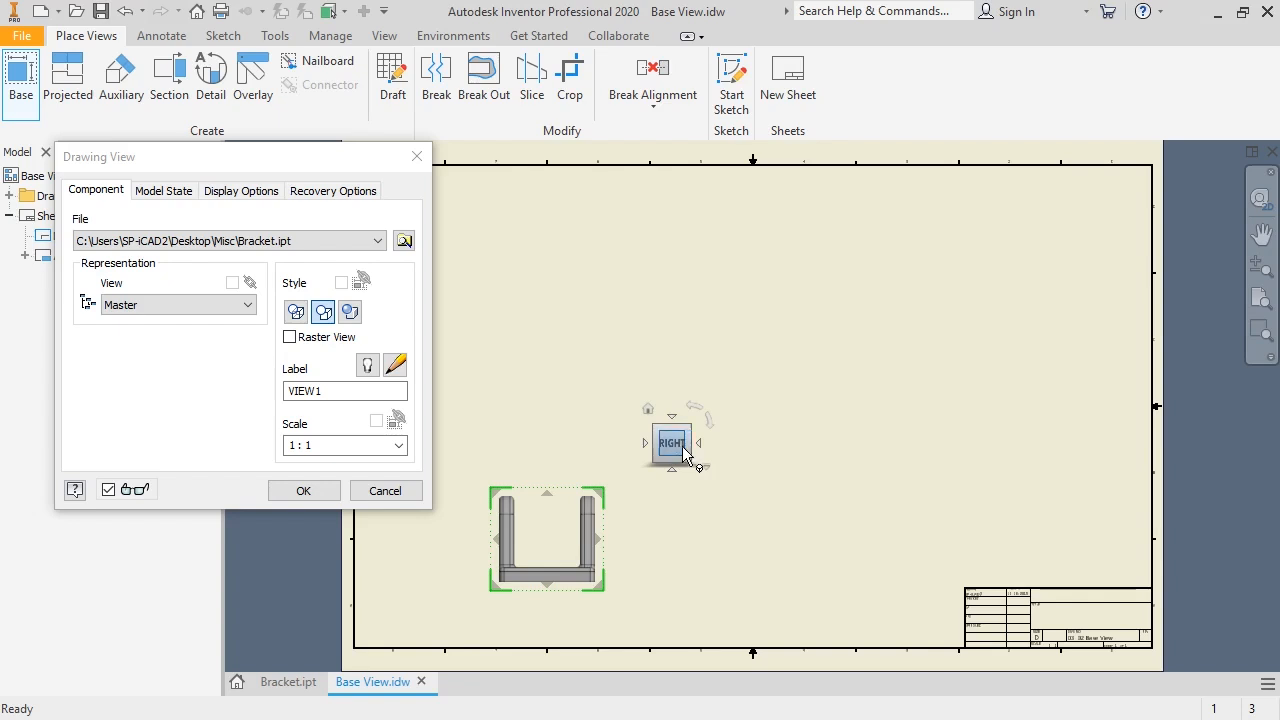
left_click(646, 443)
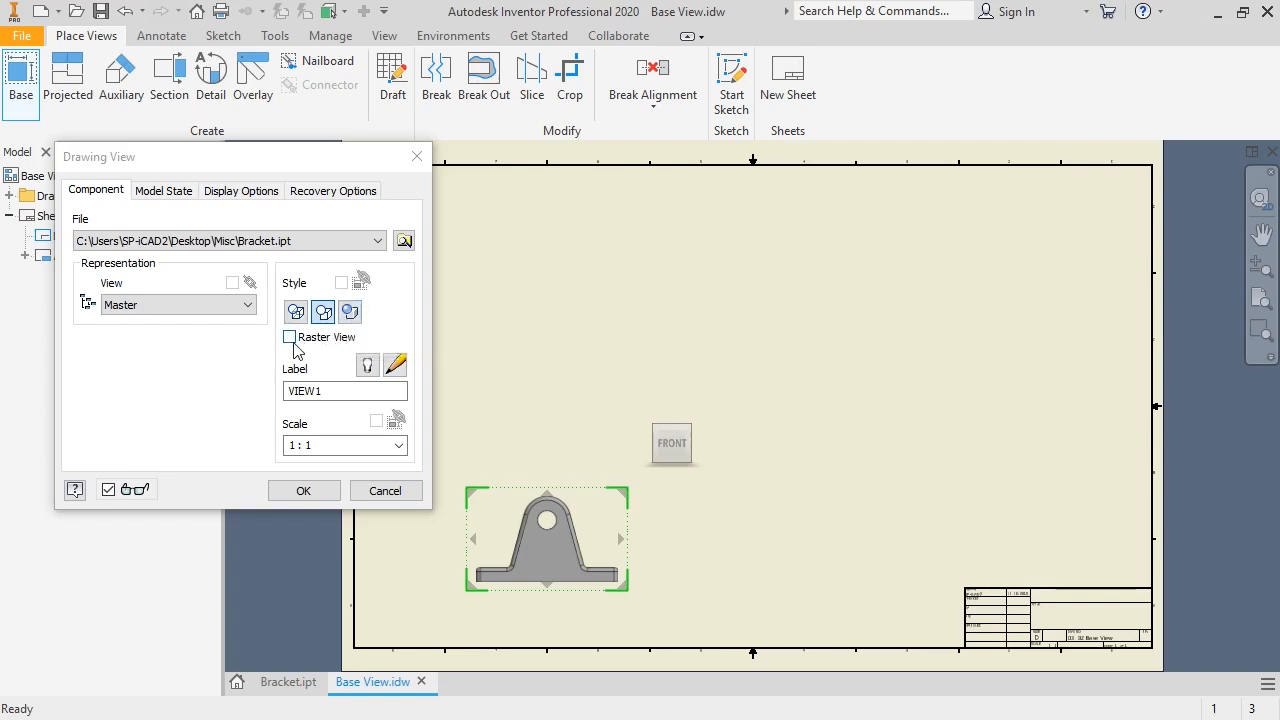
left_click(324, 391)
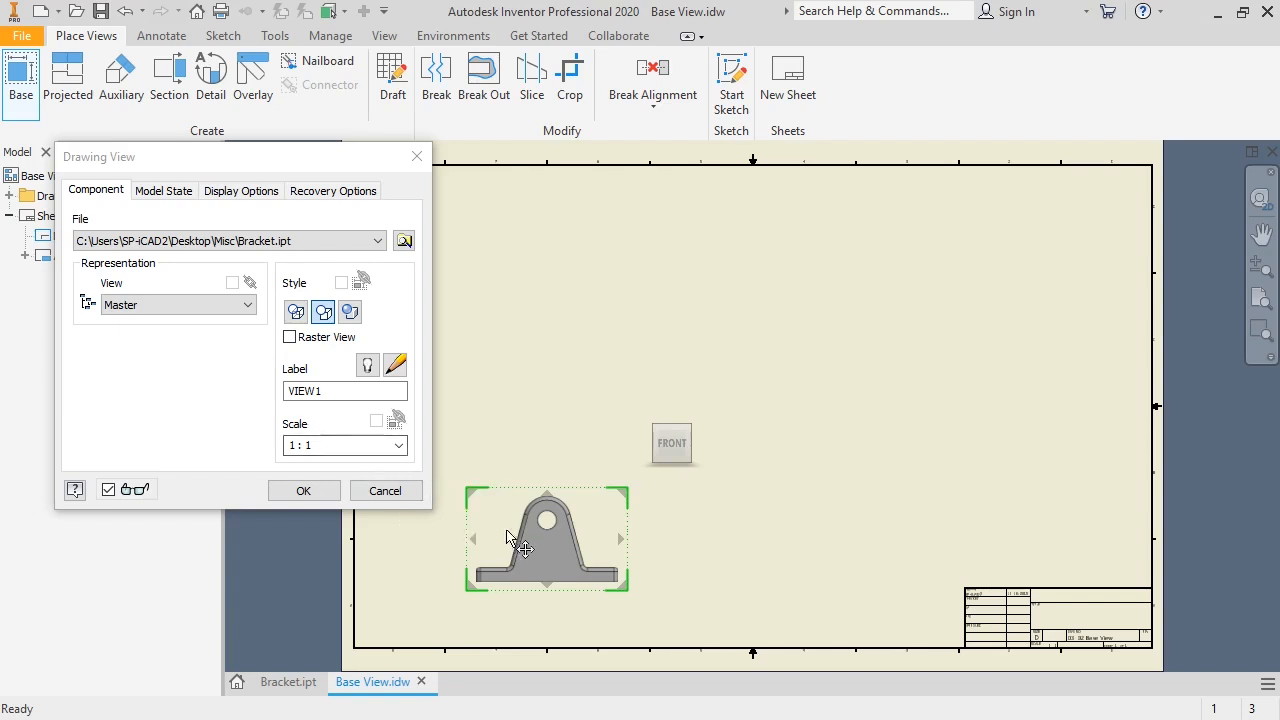
left_click_drag(534, 549, 550, 261)
left_click(304, 490)
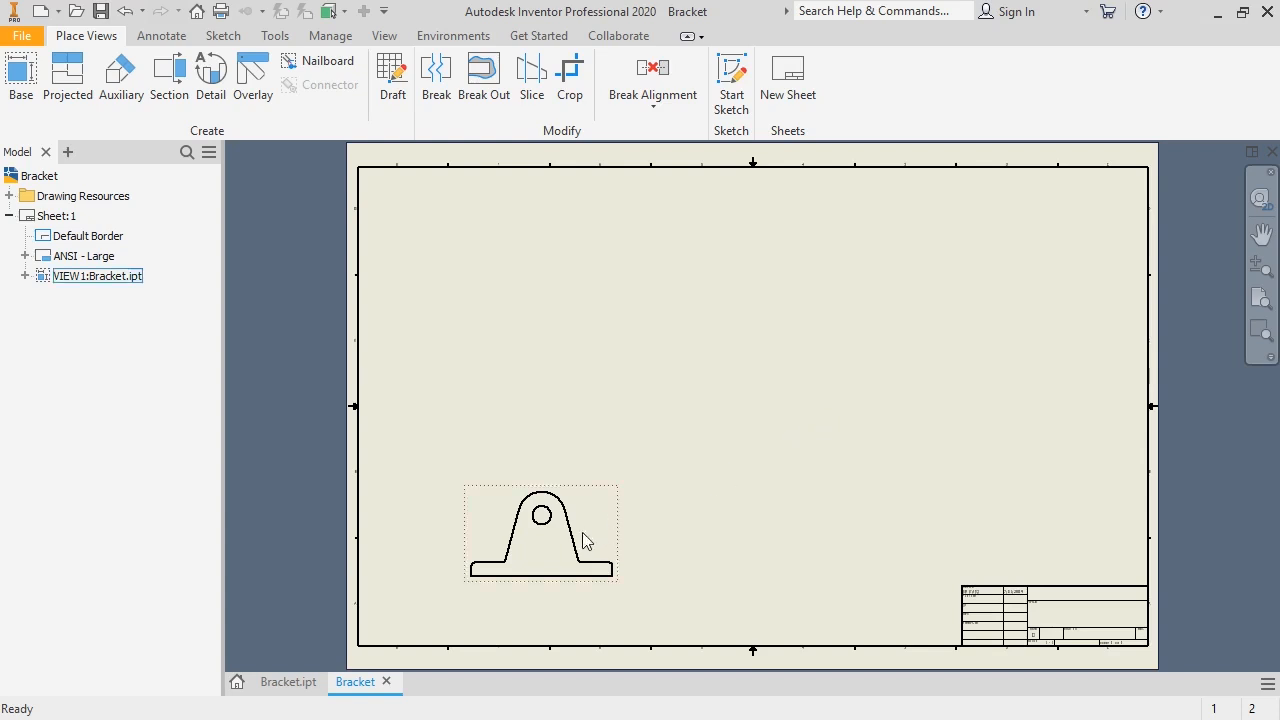
Project a top view, a right side view and an isometric view from the bracket's front view.
left_click(93, 84)
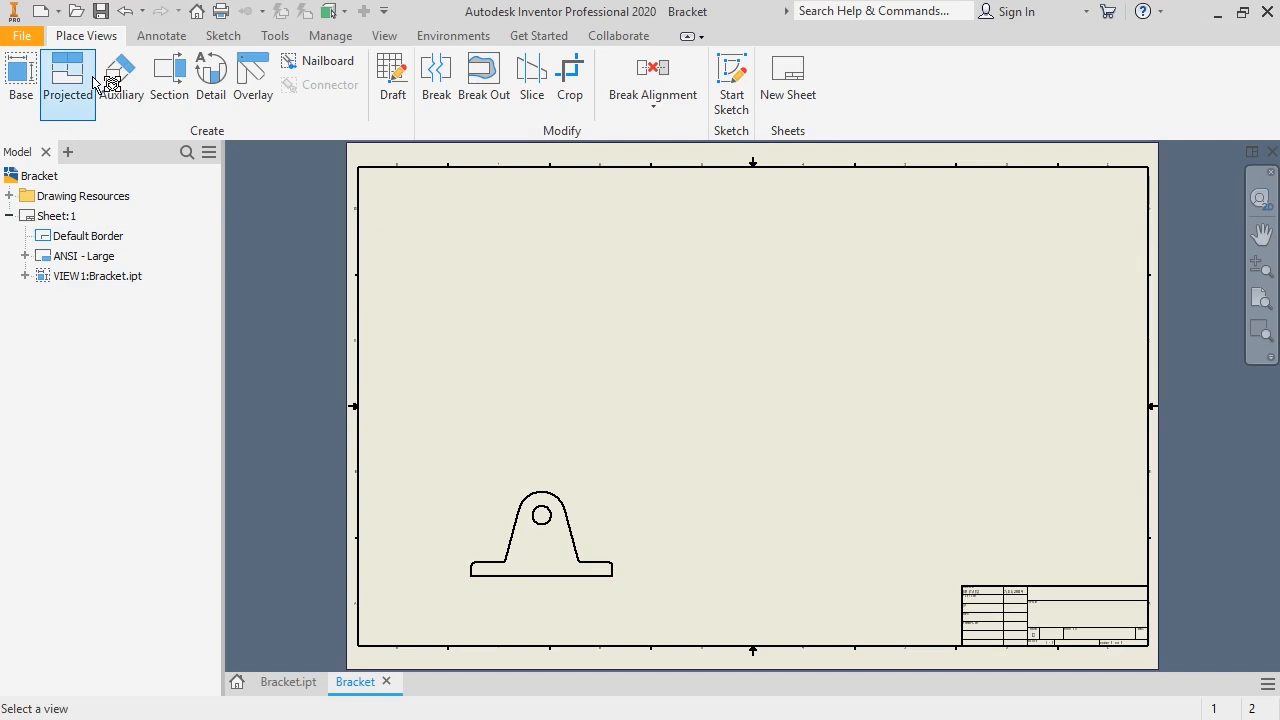
left_click(468, 510)
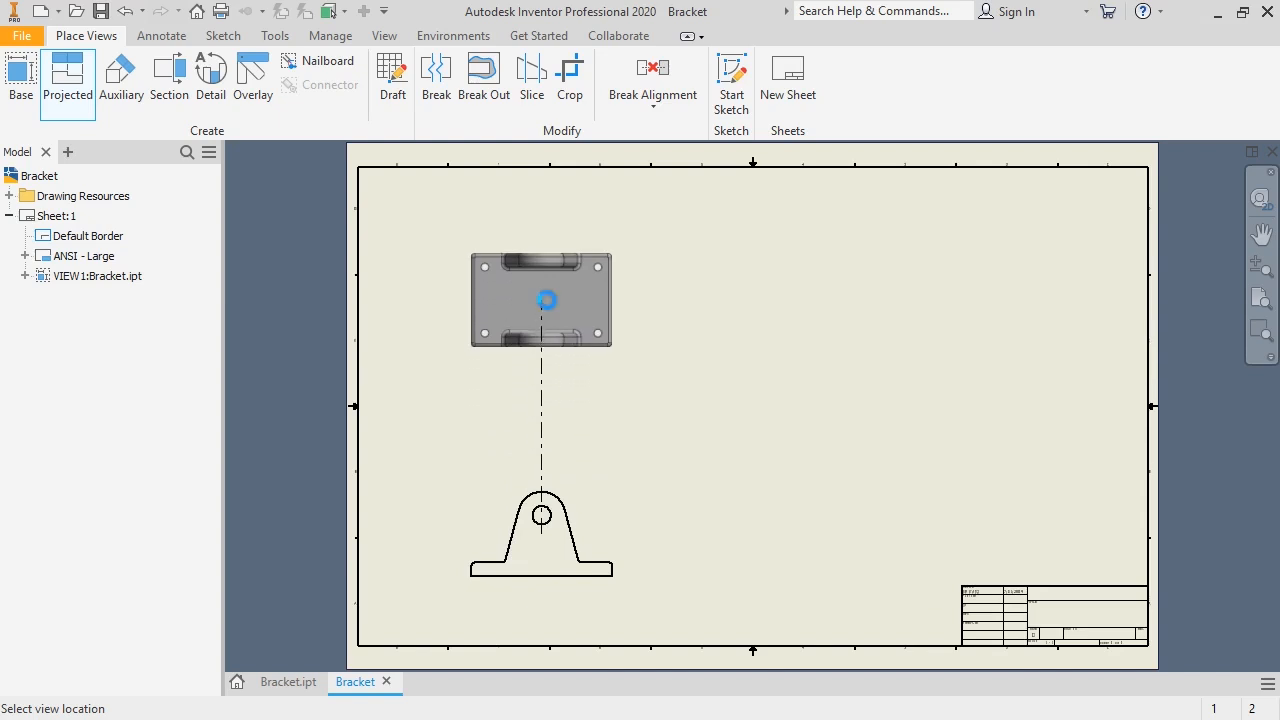
left_click(546, 301)
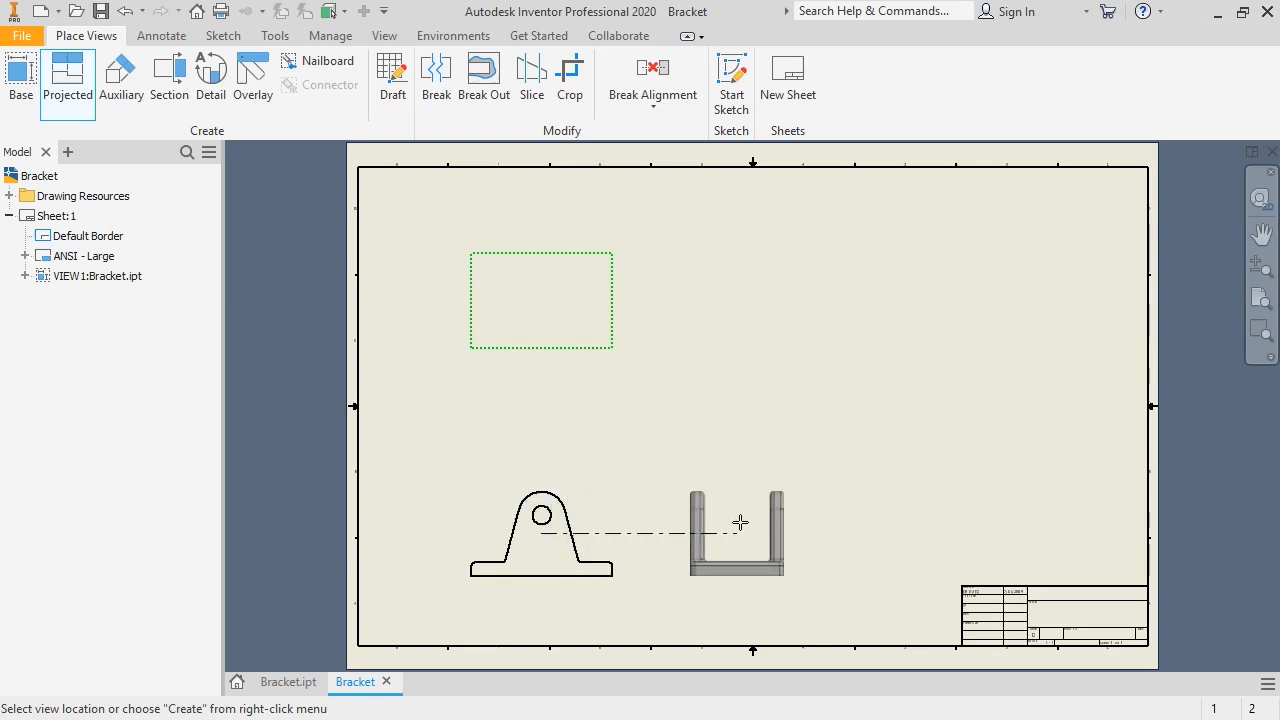
left_click(865, 519)
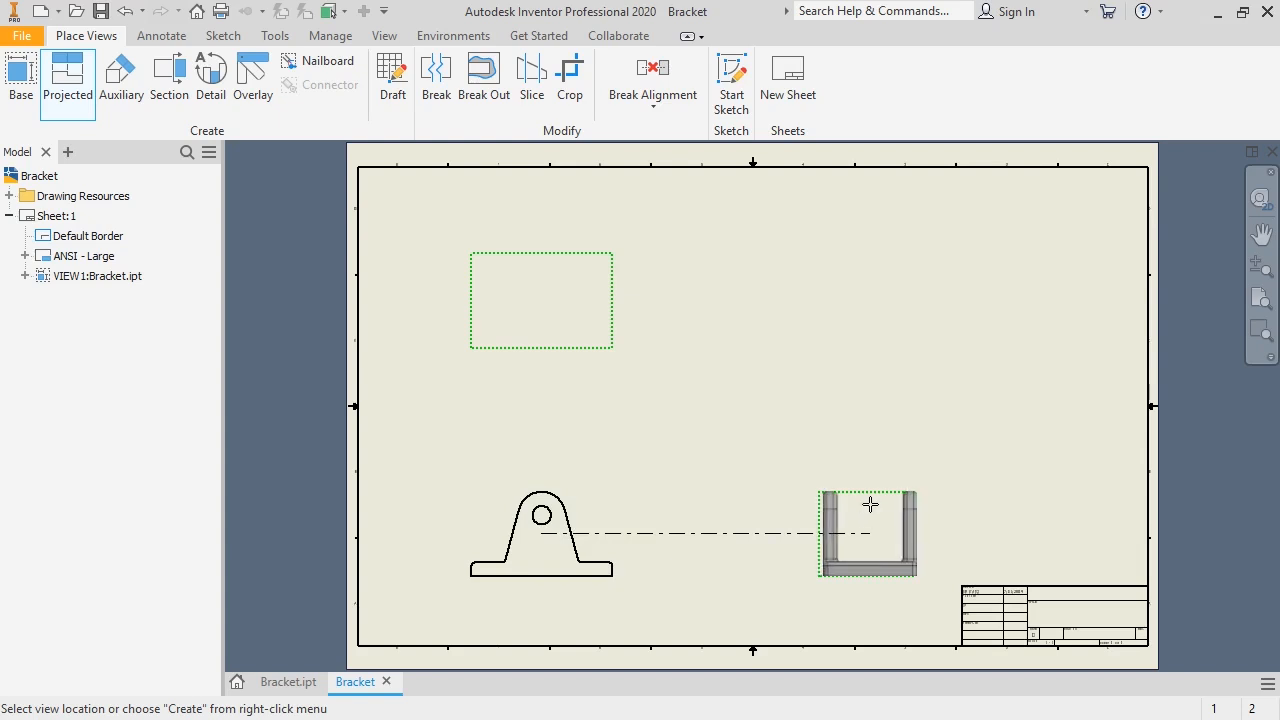
left_click(874, 309)
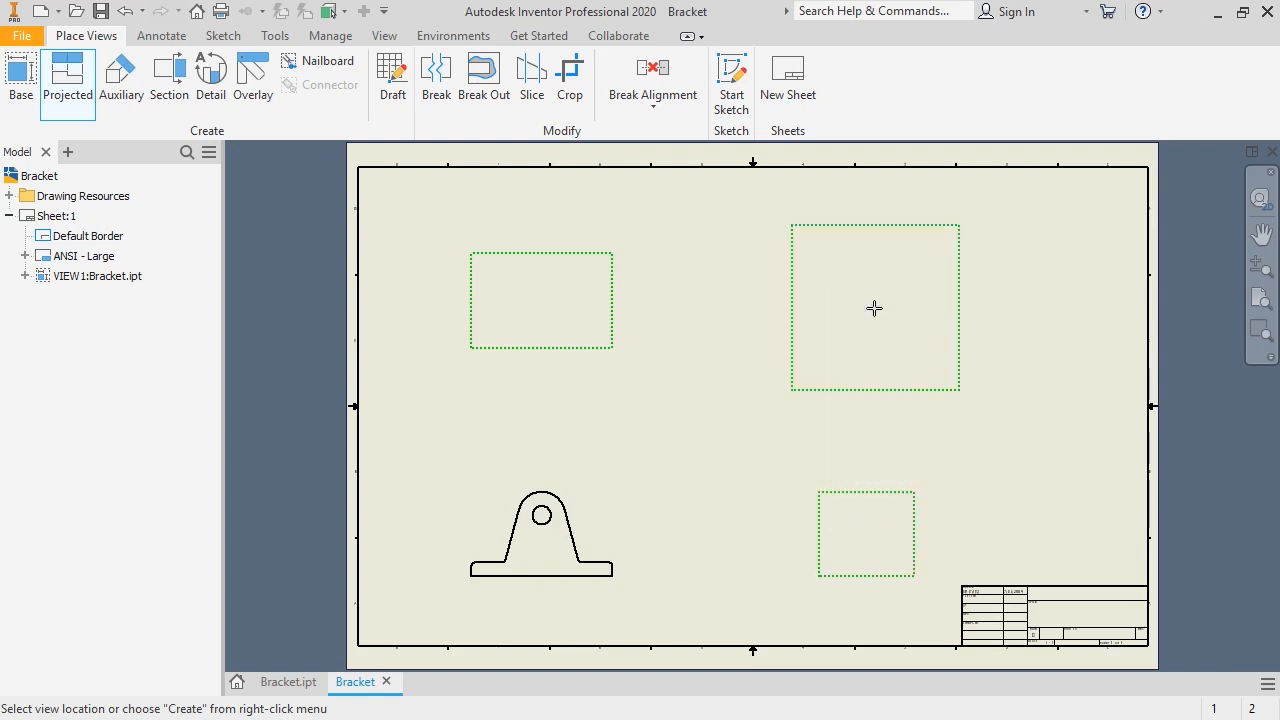
right_click(875, 308)
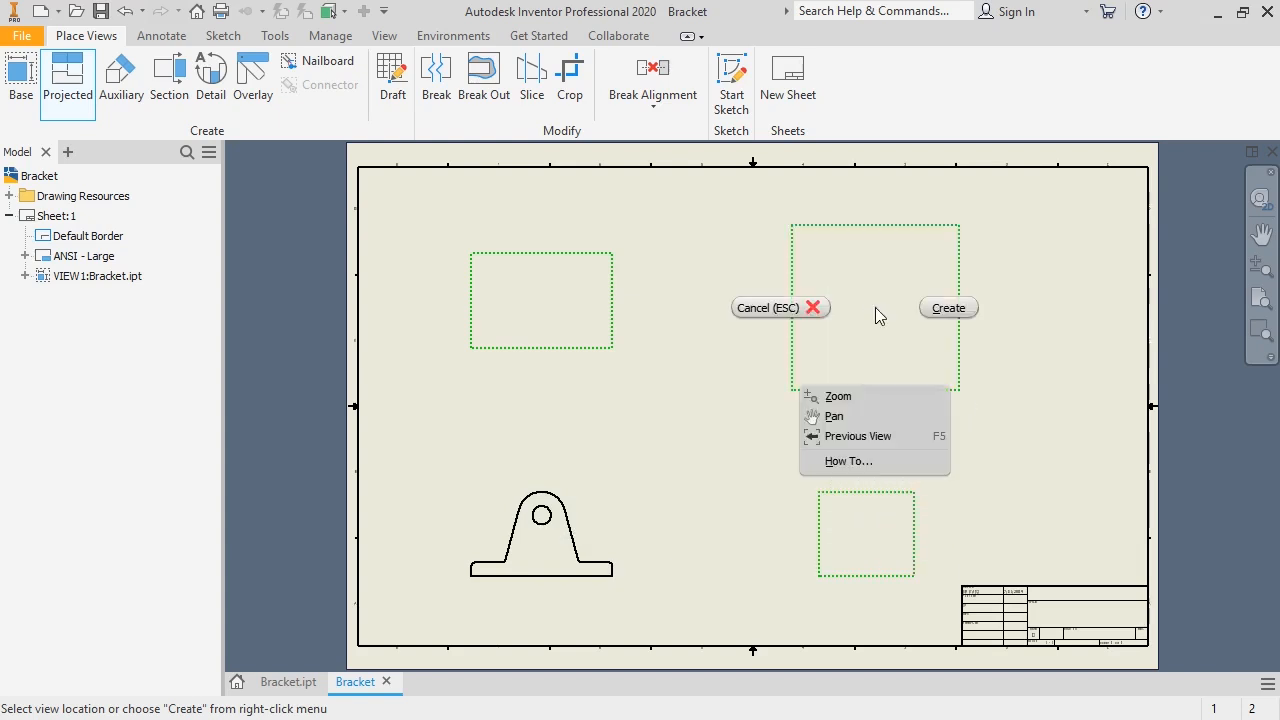
left_click(944, 306)
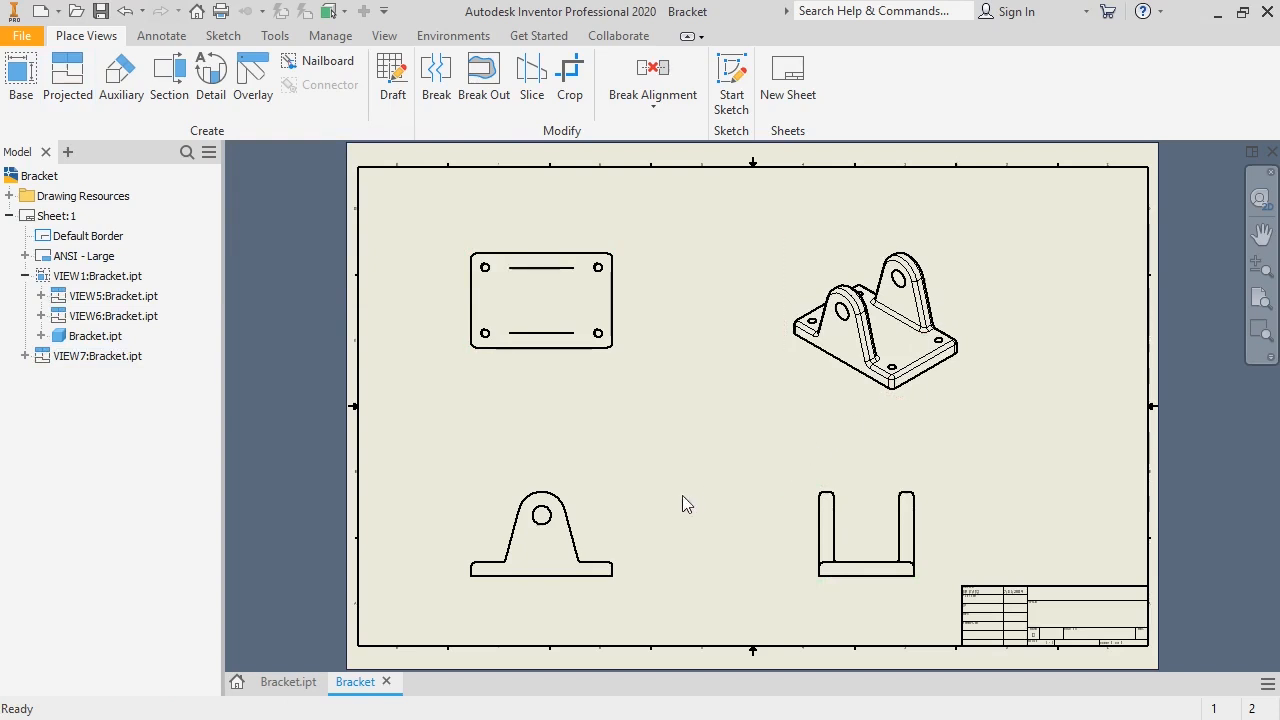
Rearrange the sheet by moving the front view up and to the left and adjusting the projected bracket views.
left_click(609, 507)
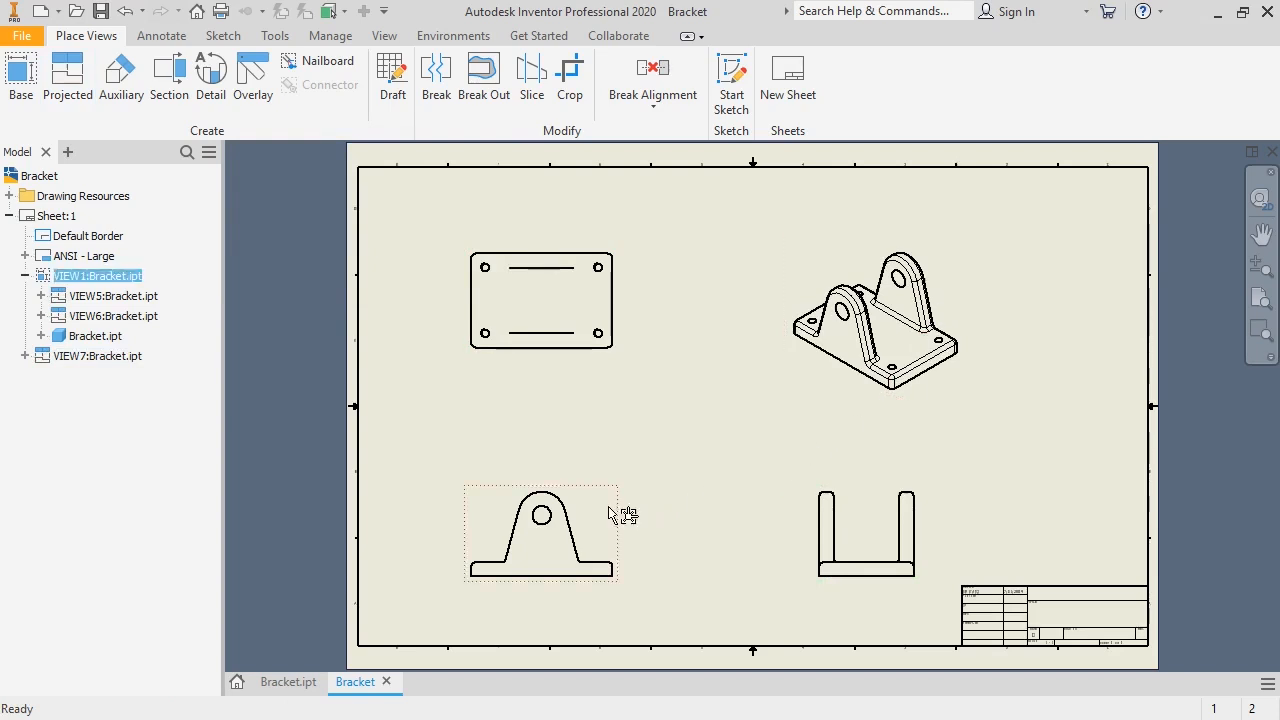
left_click_drag(608, 506, 556, 481)
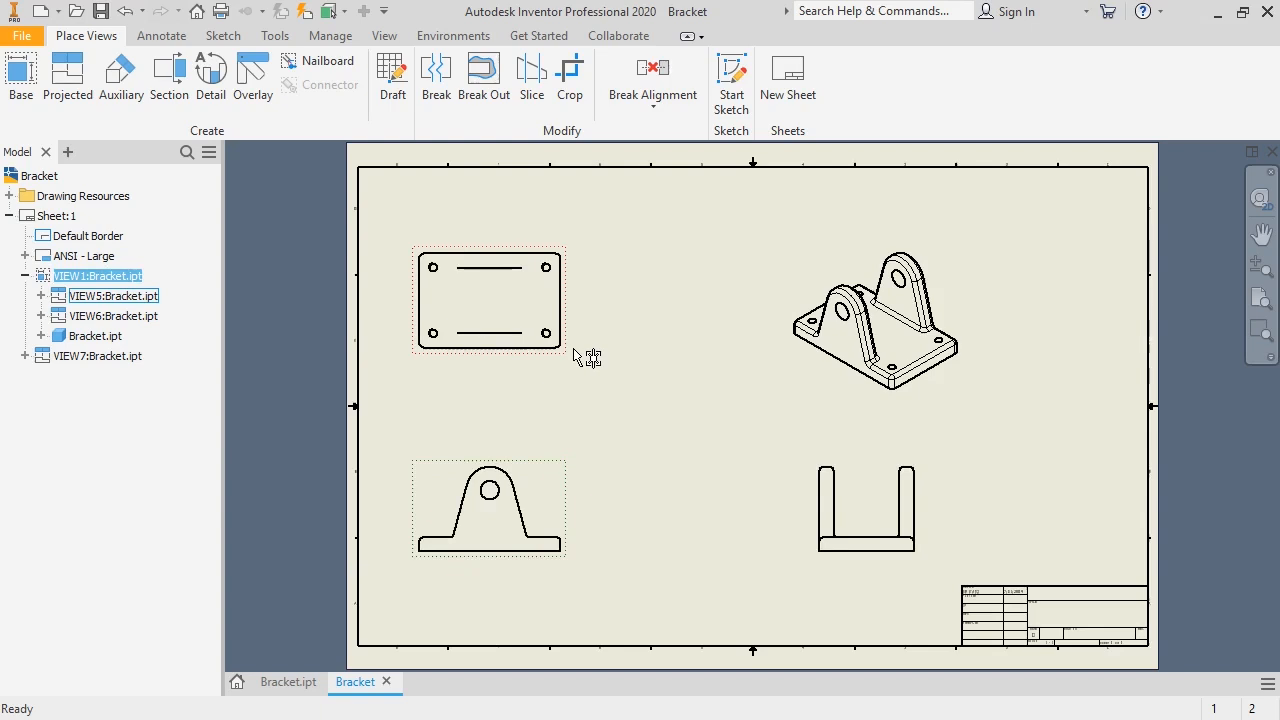
mouse_move(575, 348)
left_mouse_down()
mouse_move(594, 359)
mouse_move(592, 388)
mouse_move(596, 346)
mouse_move(525, 349)
mouse_move(611, 336)
mouse_move(530, 333)
mouse_move(578, 335)
left_mouse_up()
left_click_drag(810, 518, 820, 484)
mouse_move(888, 398)
left_mouse_down()
mouse_move(894, 423)
mouse_move(851, 428)
mouse_move(858, 388)
mouse_move(886, 398)
left_mouse_up()
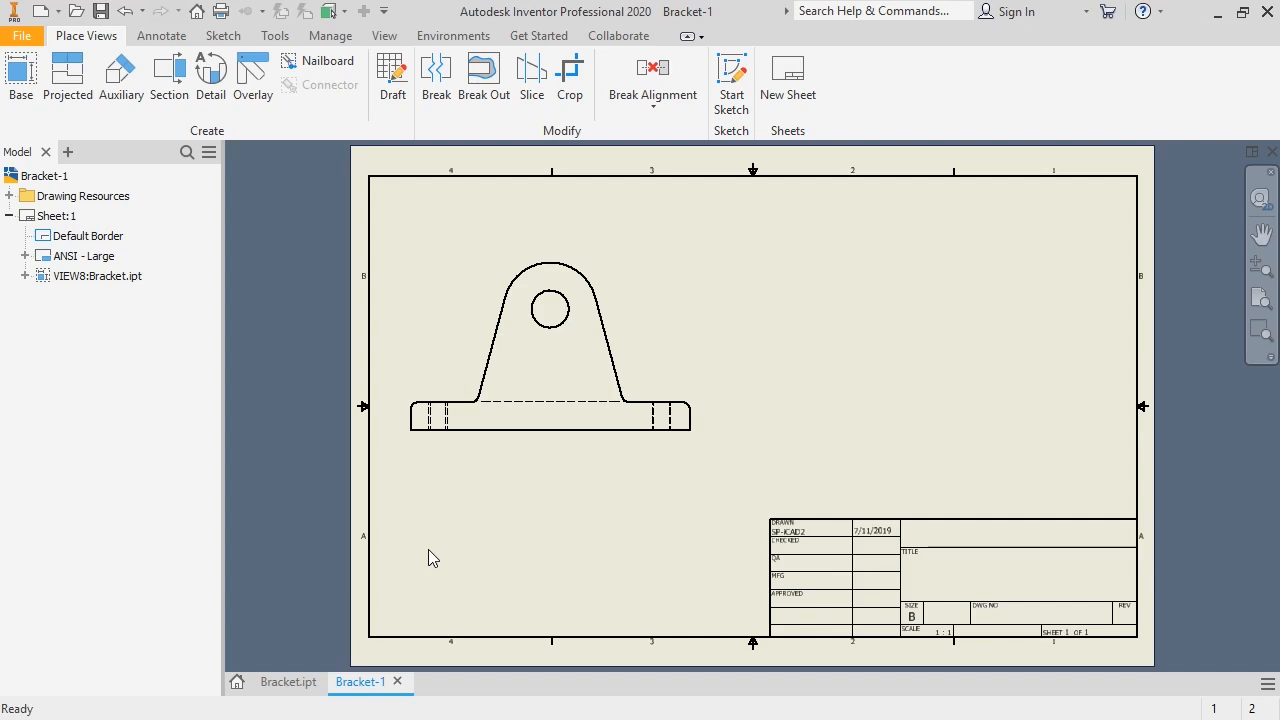
Create full-depth section view A at 1:1 along a vertical line through the bracket's hole centre, placed right of the front view.
left_click(171, 86)
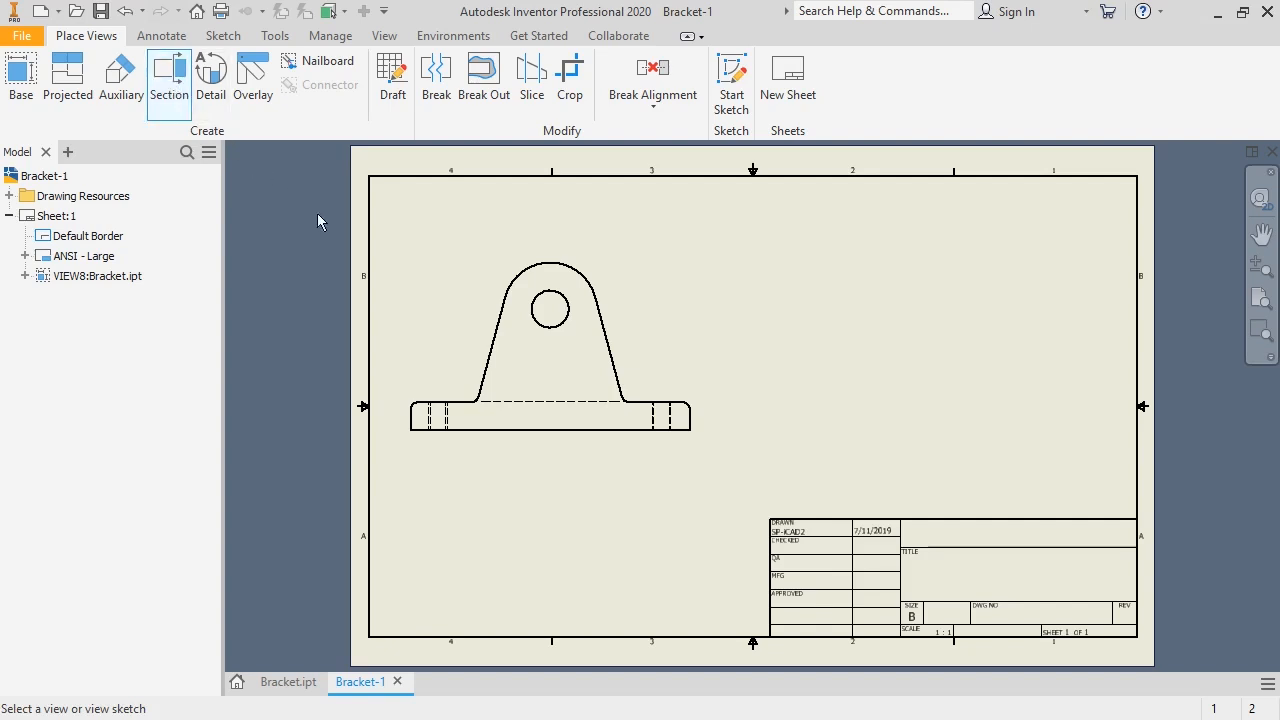
left_click(430, 302)
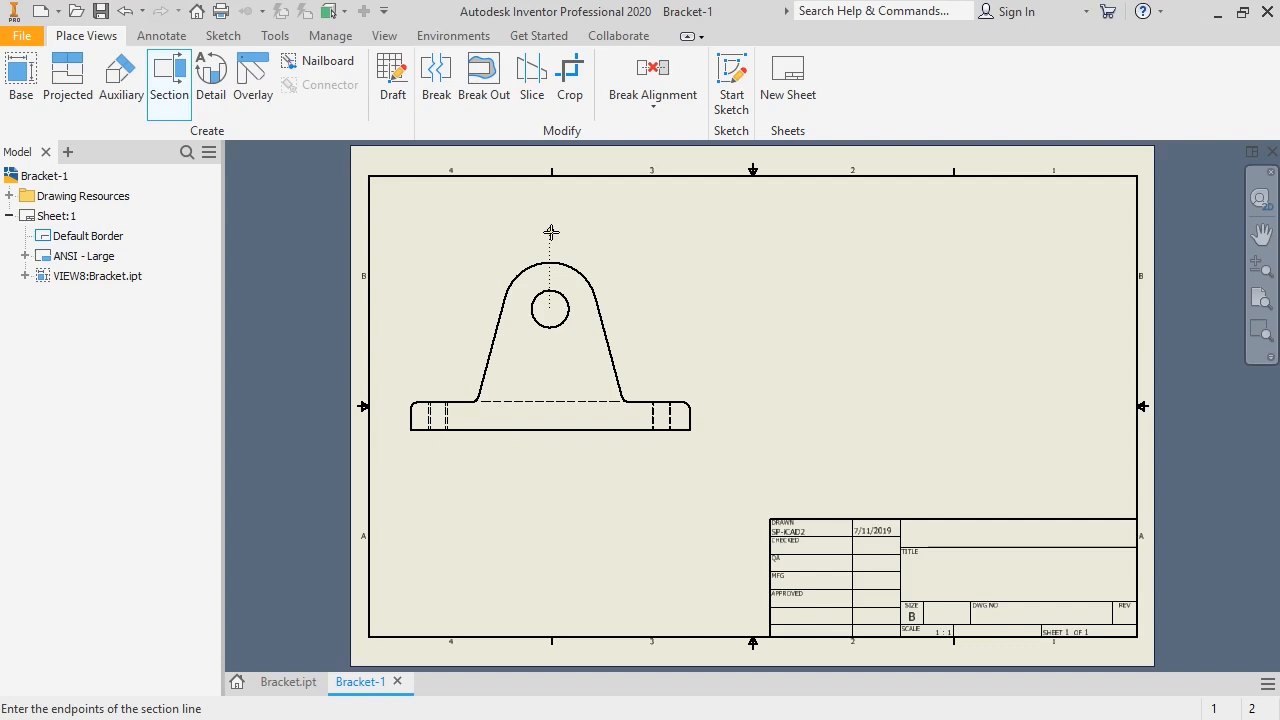
left_click(550, 232)
left_click(546, 486)
right_click(546, 486)
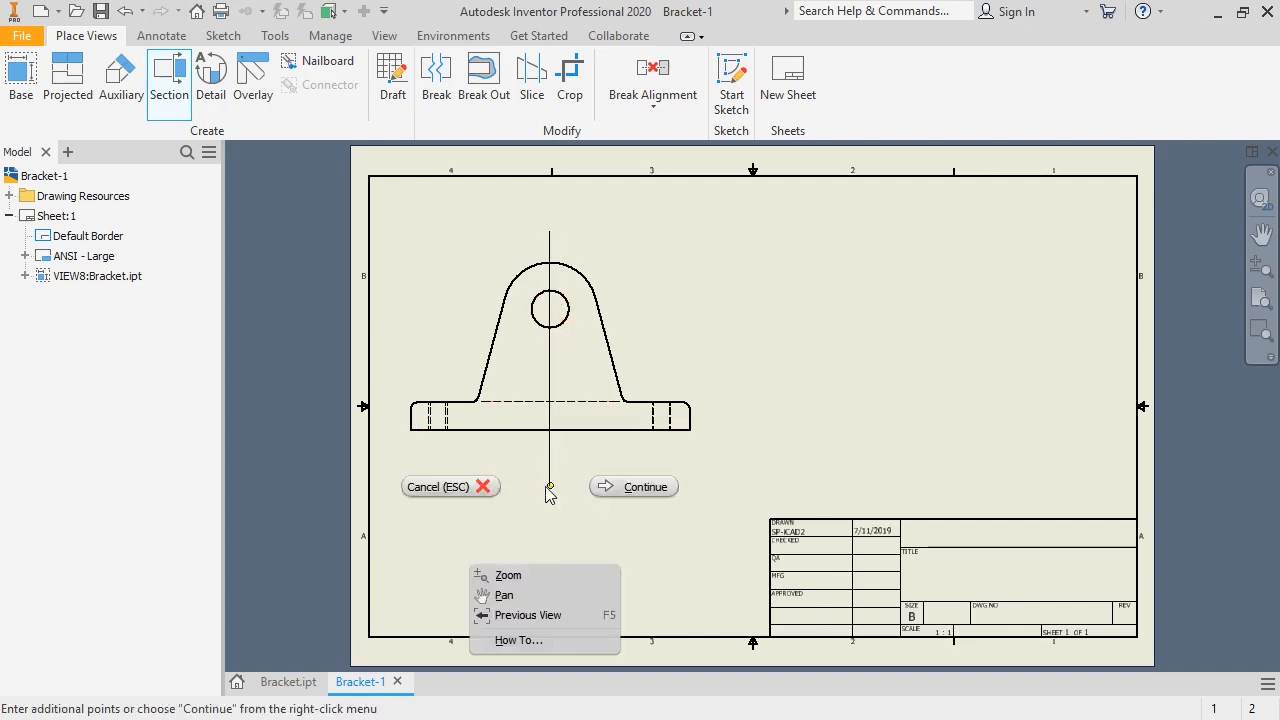
left_click(604, 487)
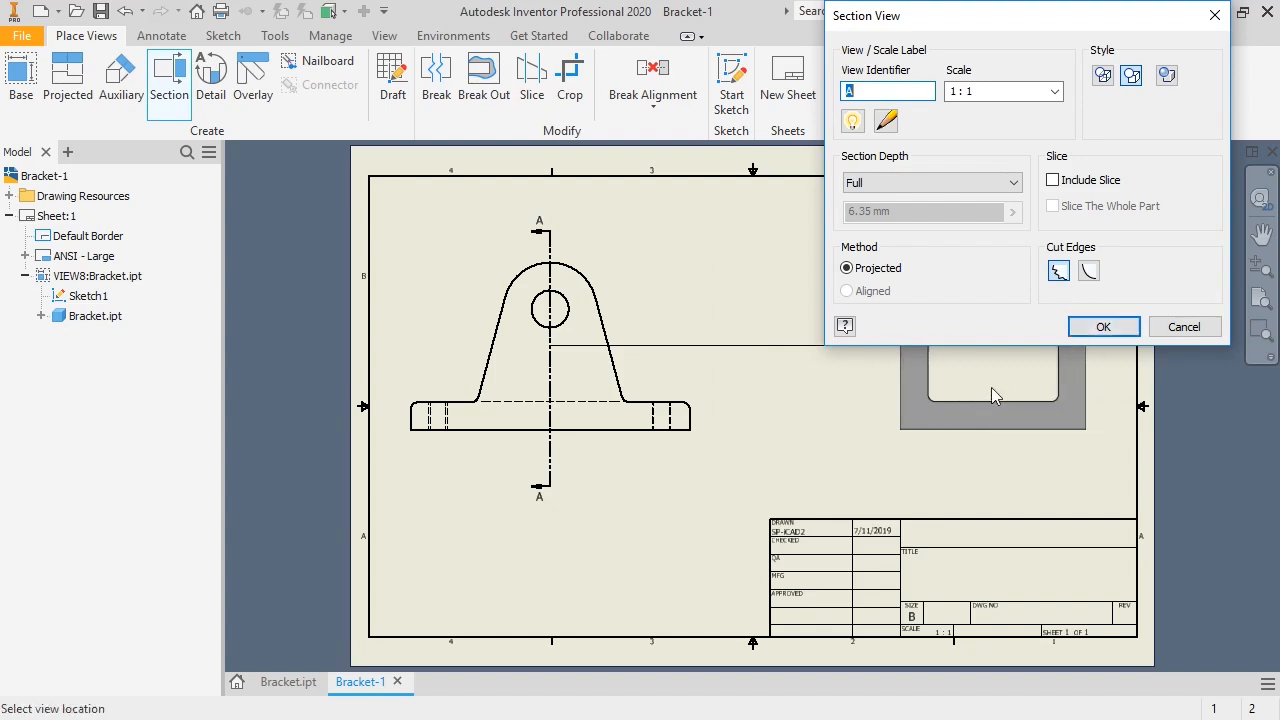
left_click(902, 402)
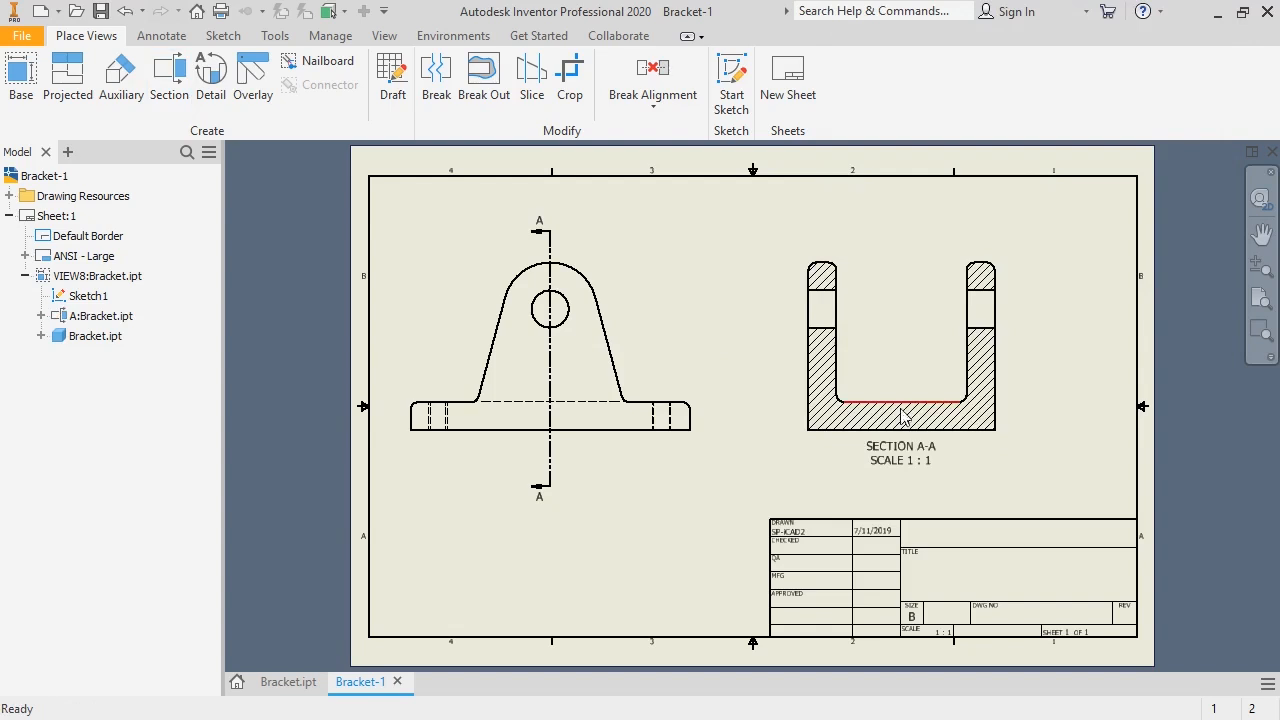
Move section view A-A farther from the front view and open its label for editing.
left_click_drag(896, 441, 925, 455)
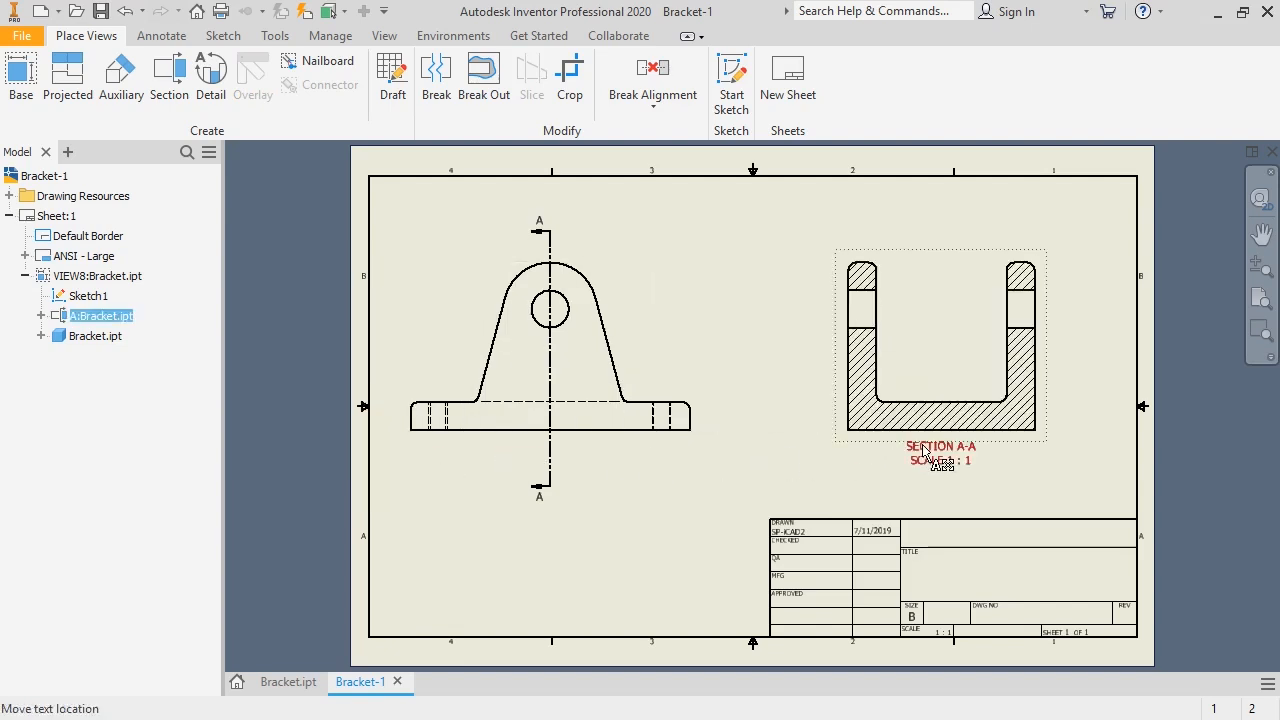
double_click(882, 449)
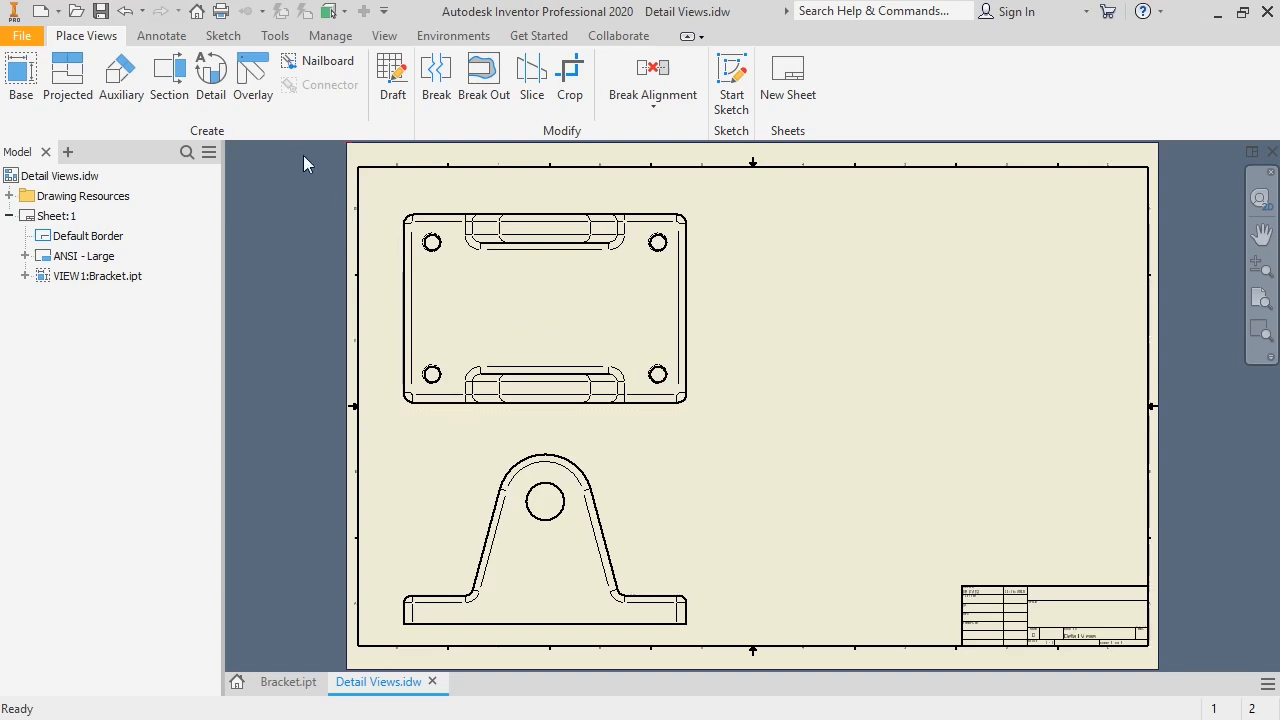
Create detail view A at 4:1 with a circular fence and jagged cutout around the top view's upper-right hole, placed in the sheet's upper-right area.
left_click(218, 88)
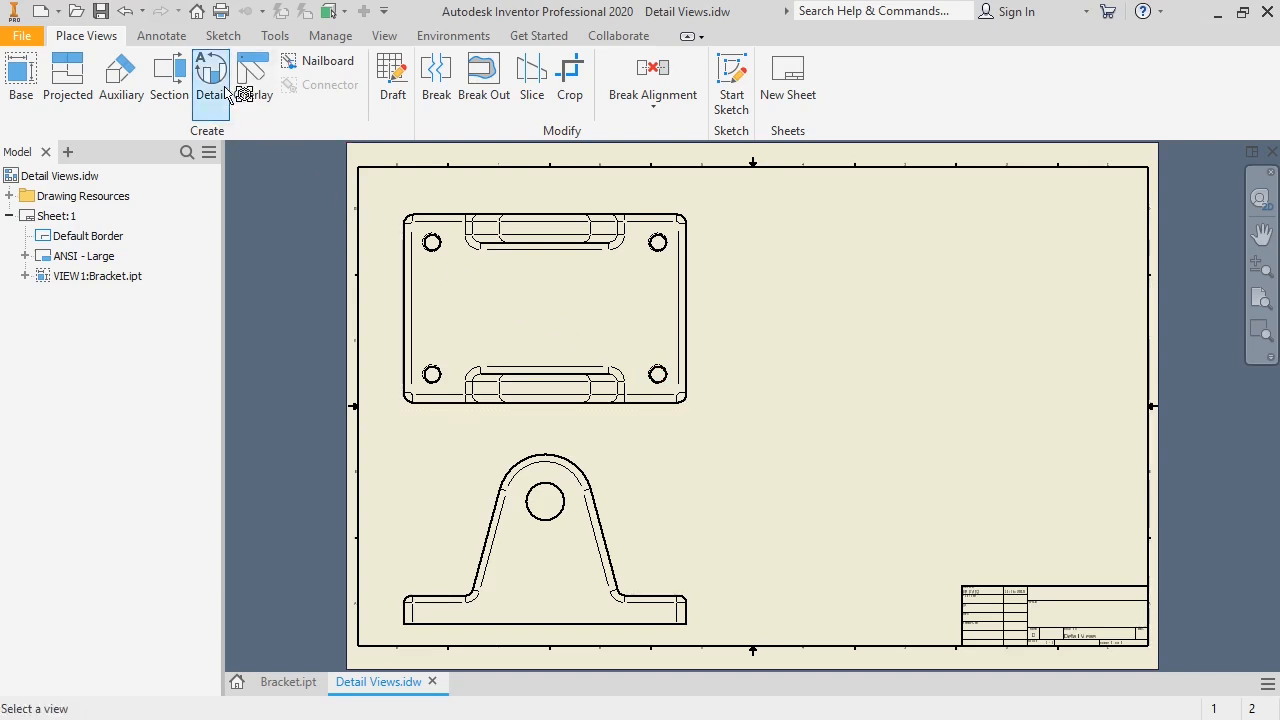
left_click(408, 263)
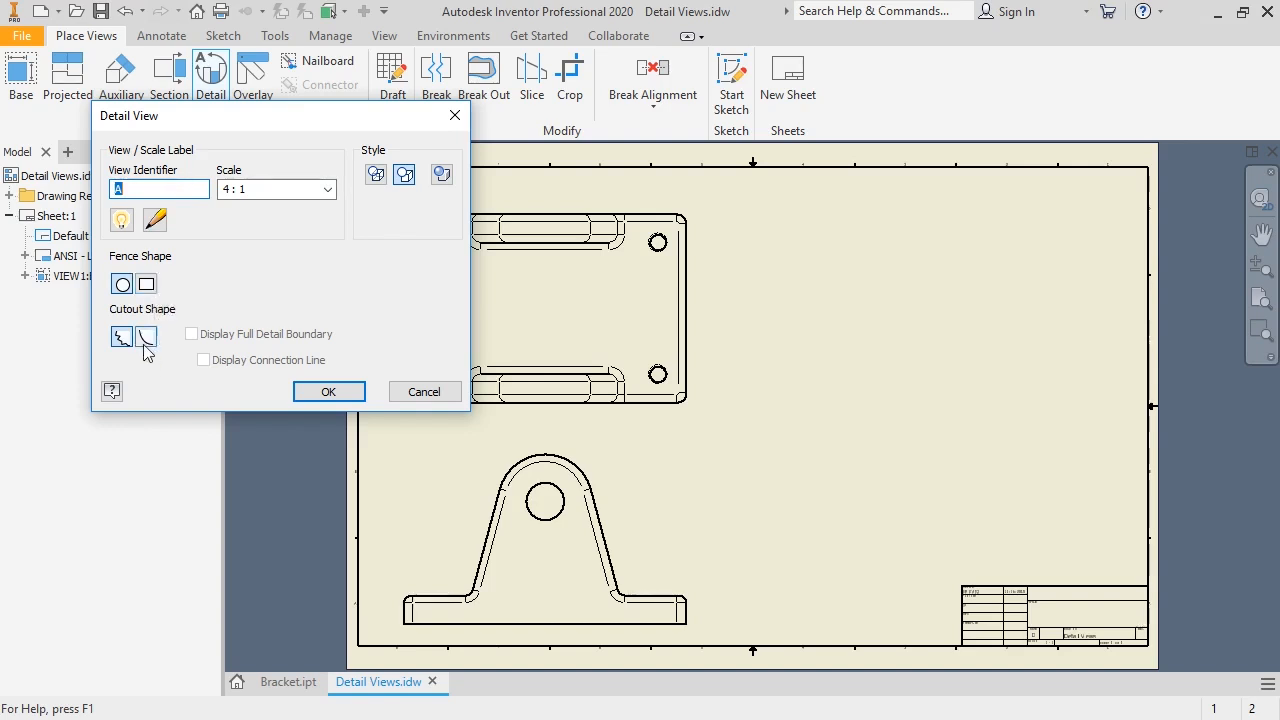
left_click(124, 288)
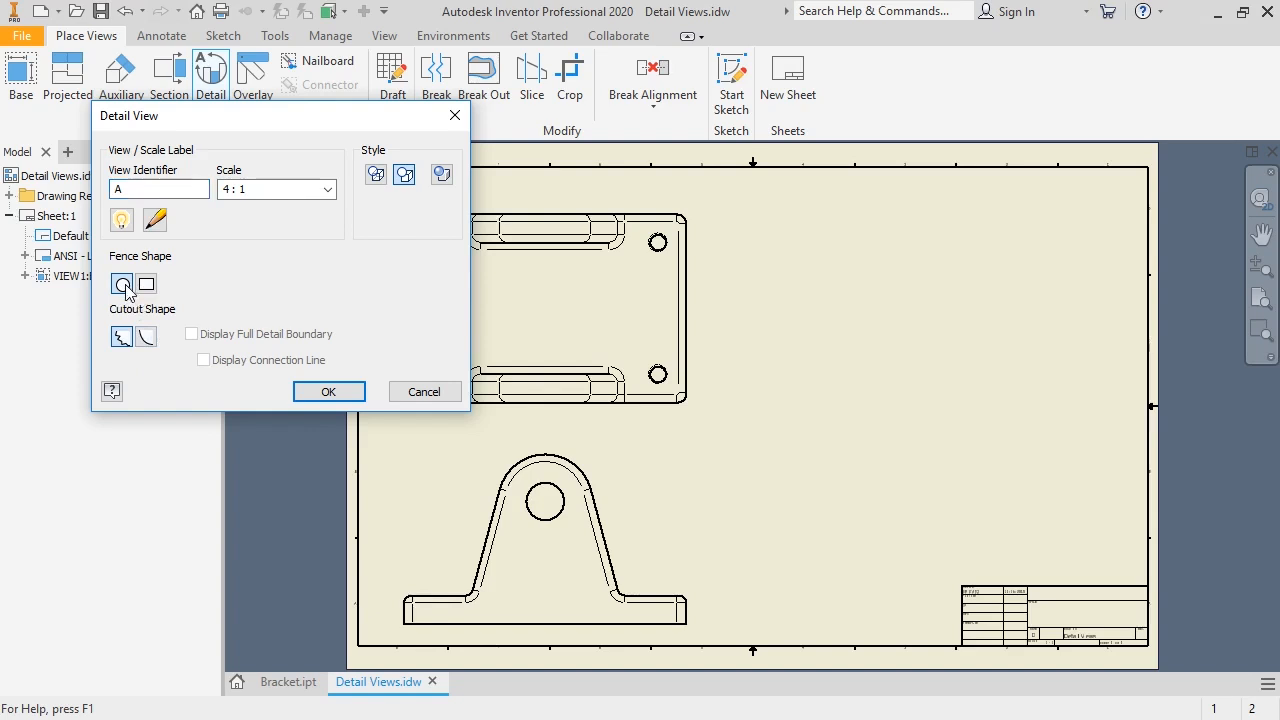
left_click(657, 243)
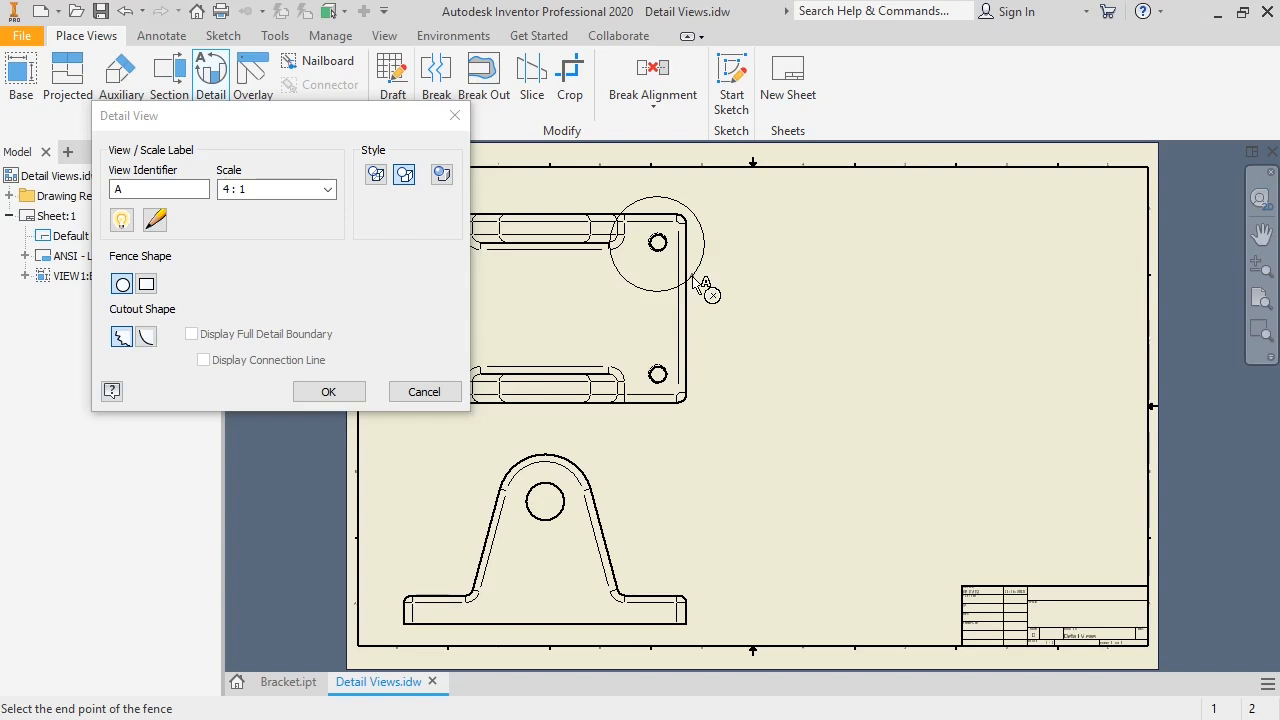
left_click(692, 276)
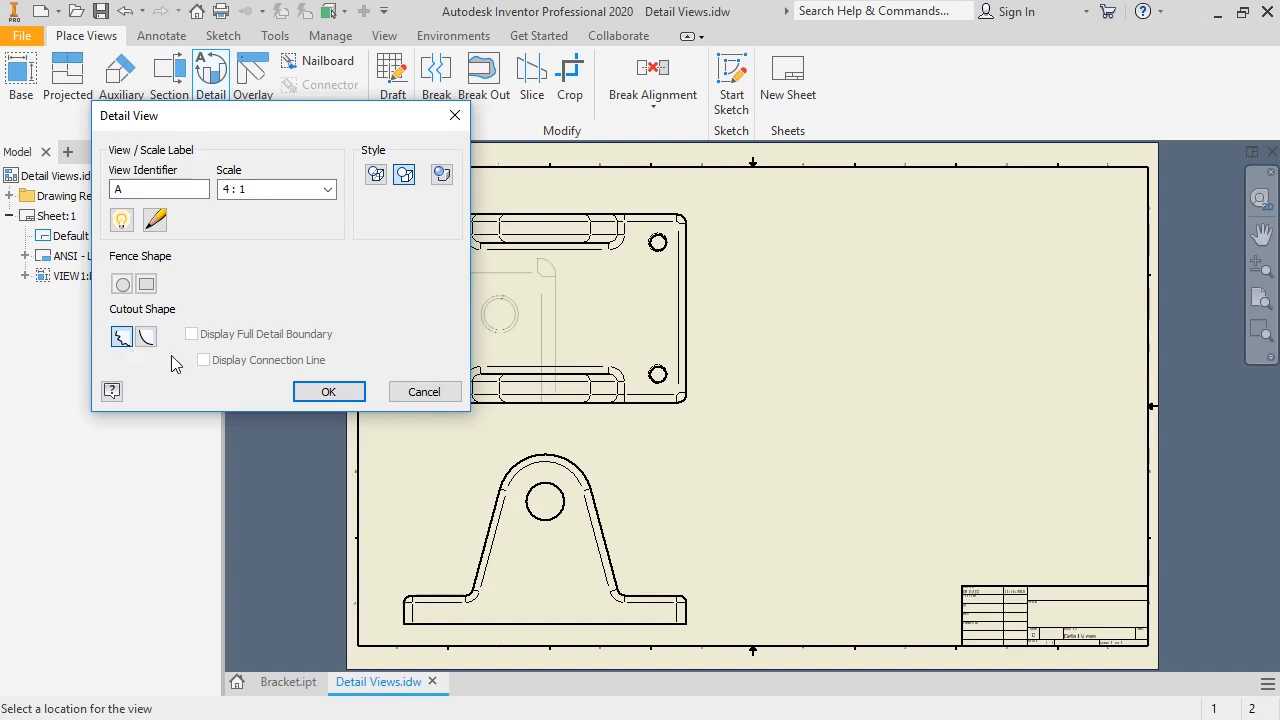
left_click(1010, 274)
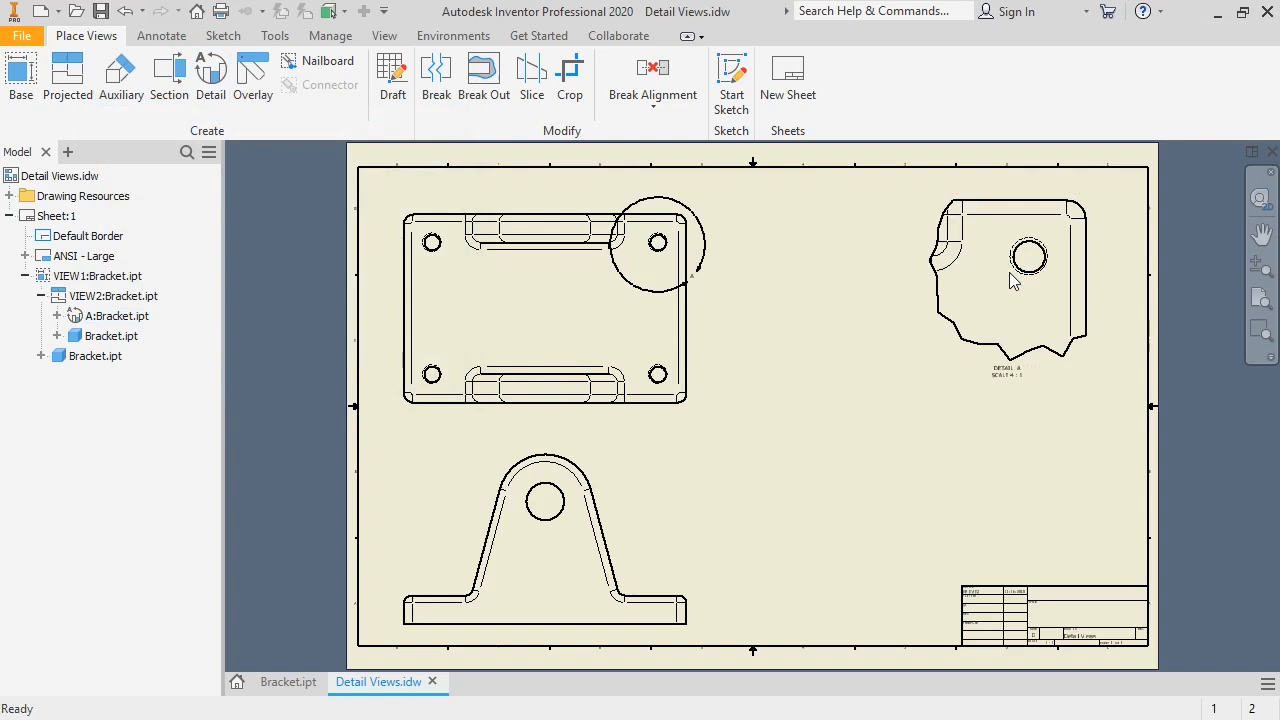
Move the detail A boundary onto the top view's lower-right hole and open the detail view's label for editing.
left_click(703, 268)
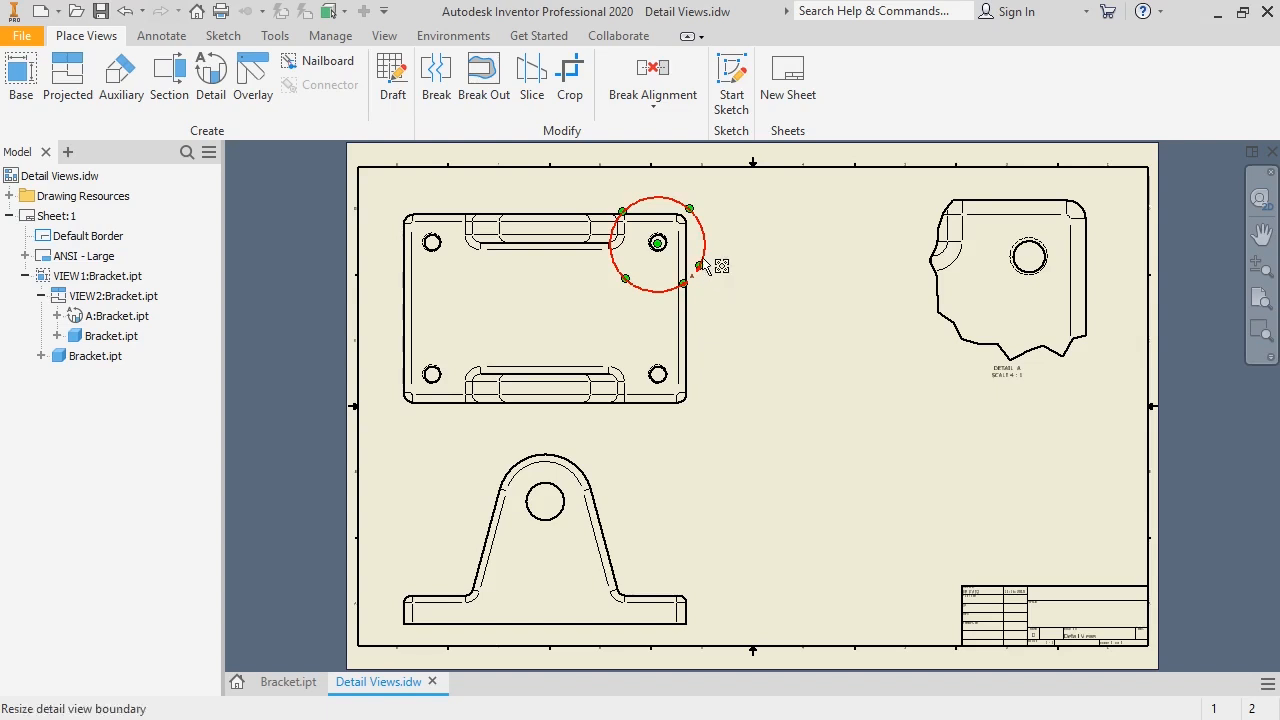
left_click_drag(712, 268, 704, 266)
left_click(716, 268)
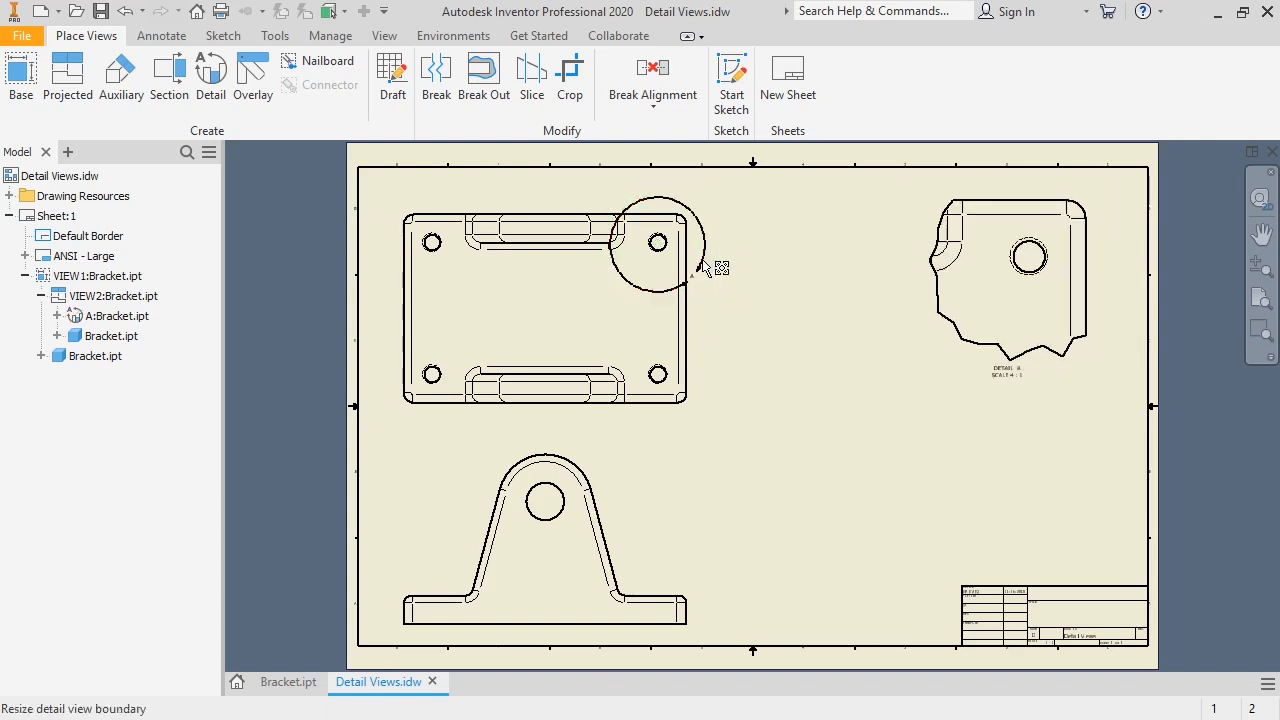
left_click(658, 249)
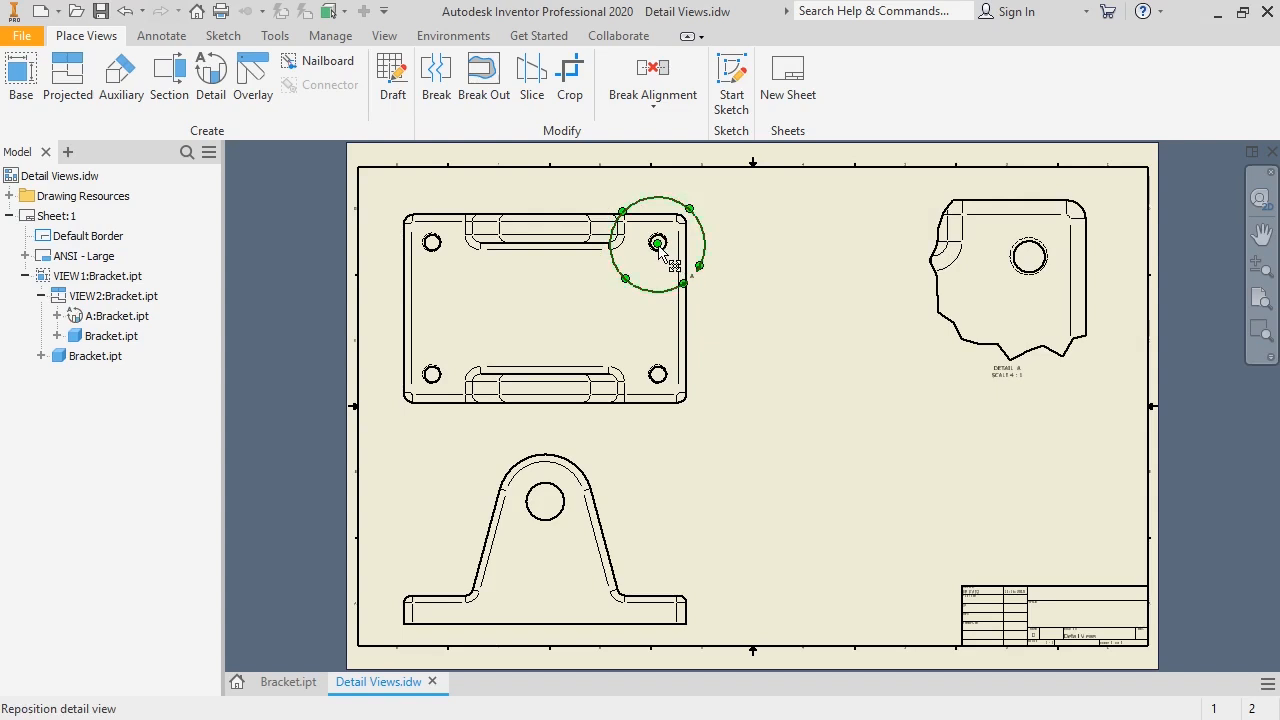
left_click_drag(659, 252, 662, 376)
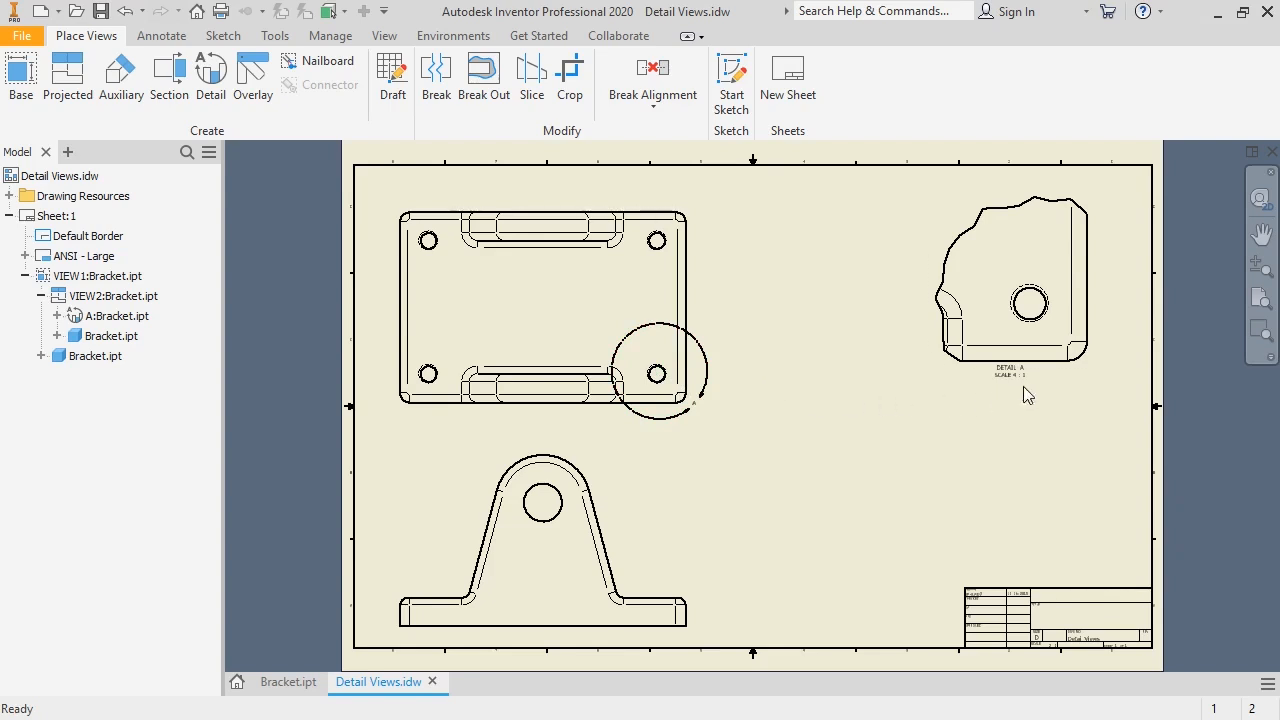
scroll(1012, 378, "up", 3)
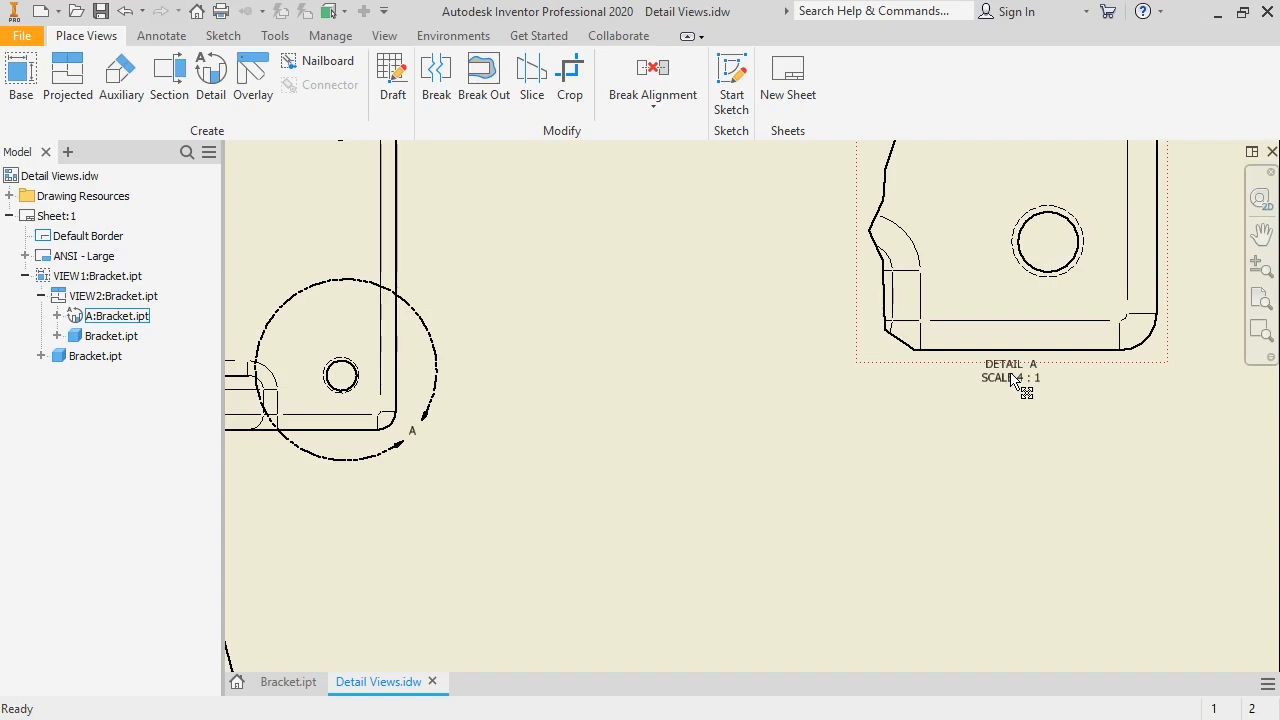
double_click(1002, 378)
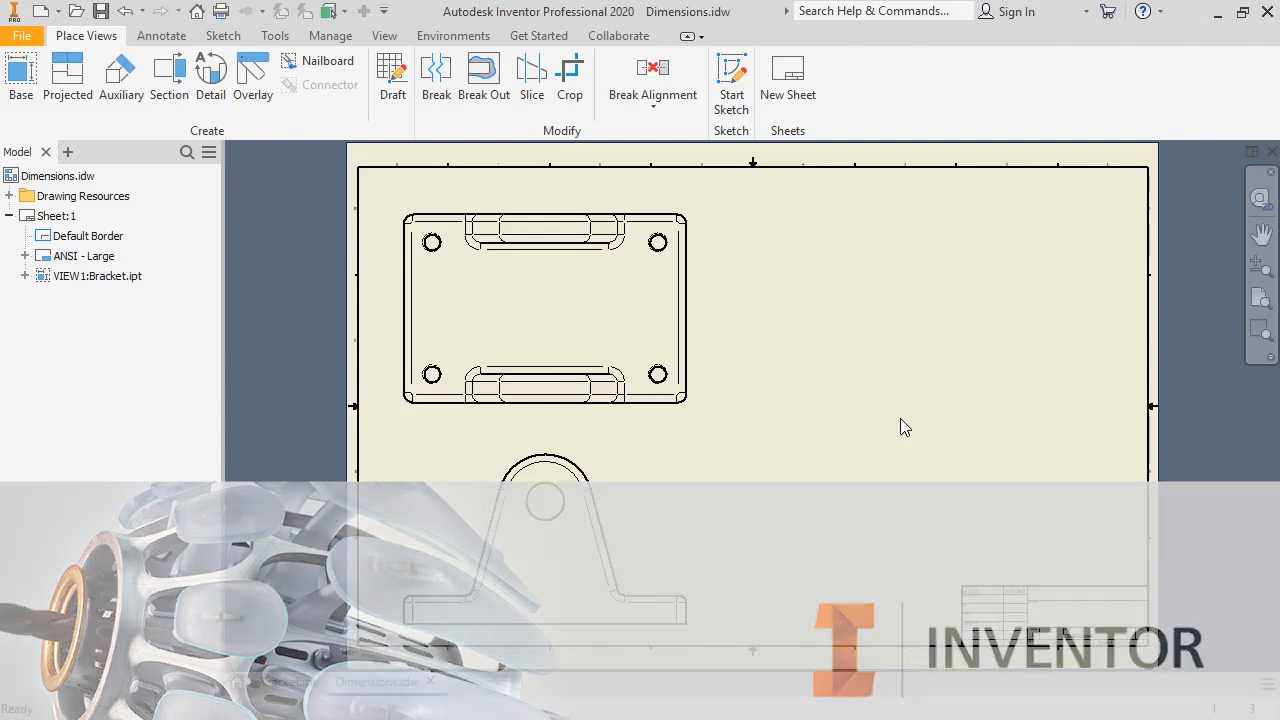
Retrieve the bracket's sketch and feature dimensions from the model into the top view, using features as the source.
left_click(161, 36)
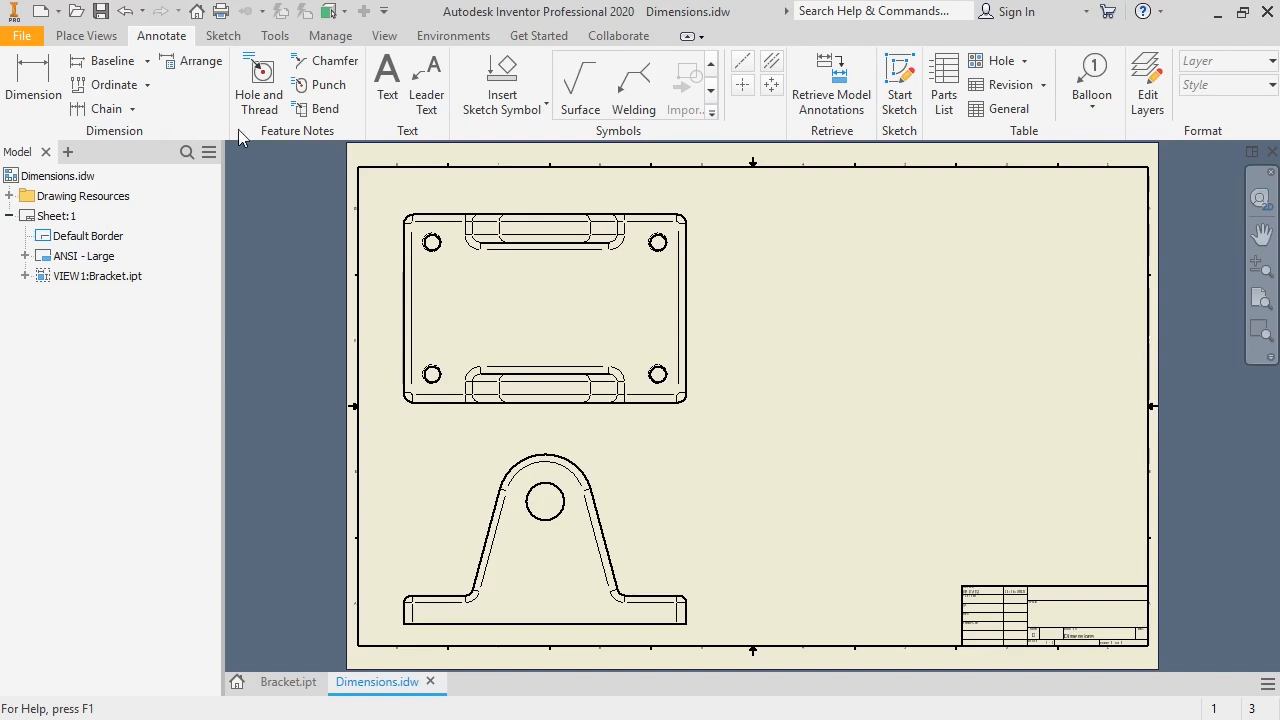
left_click(833, 102)
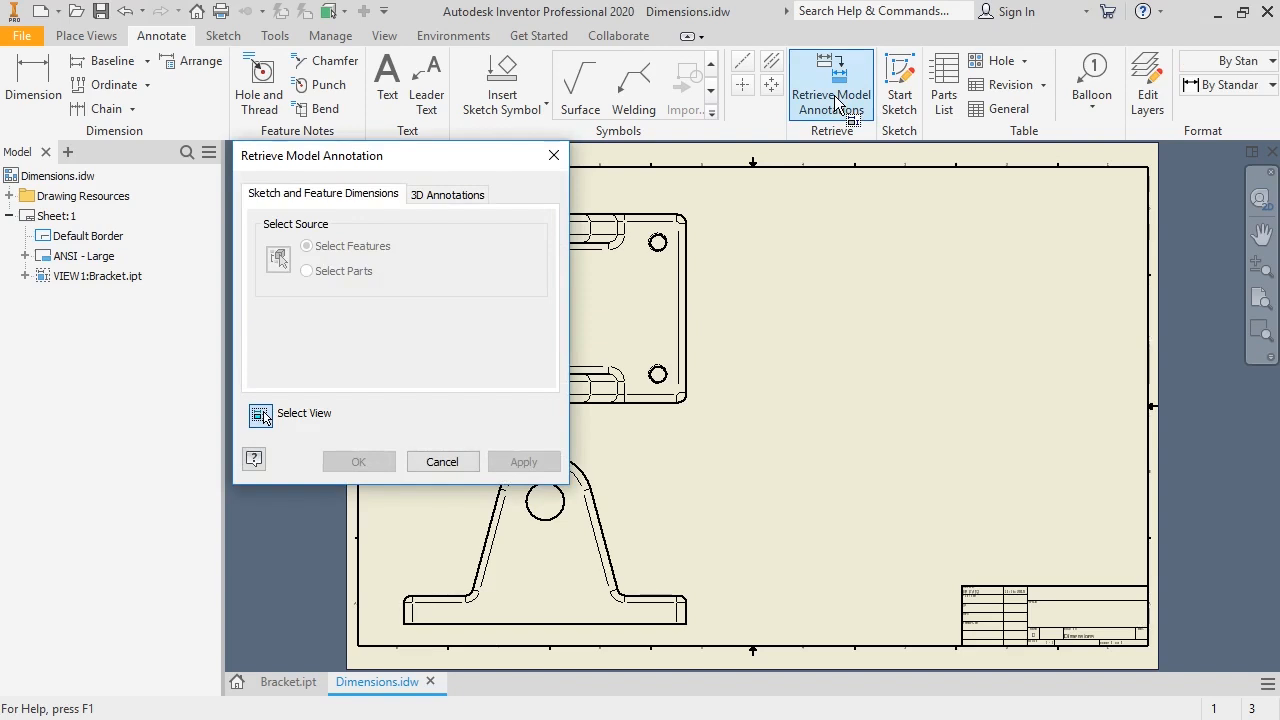
left_click(653, 265)
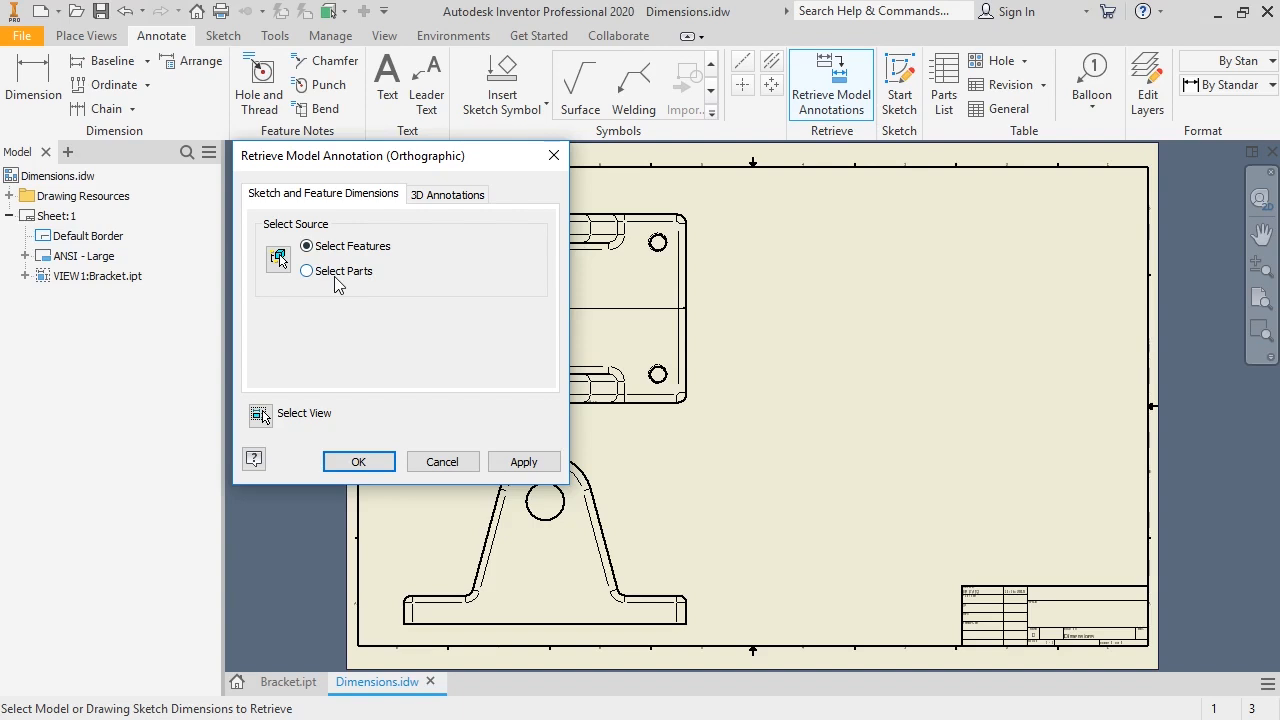
left_click(359, 464)
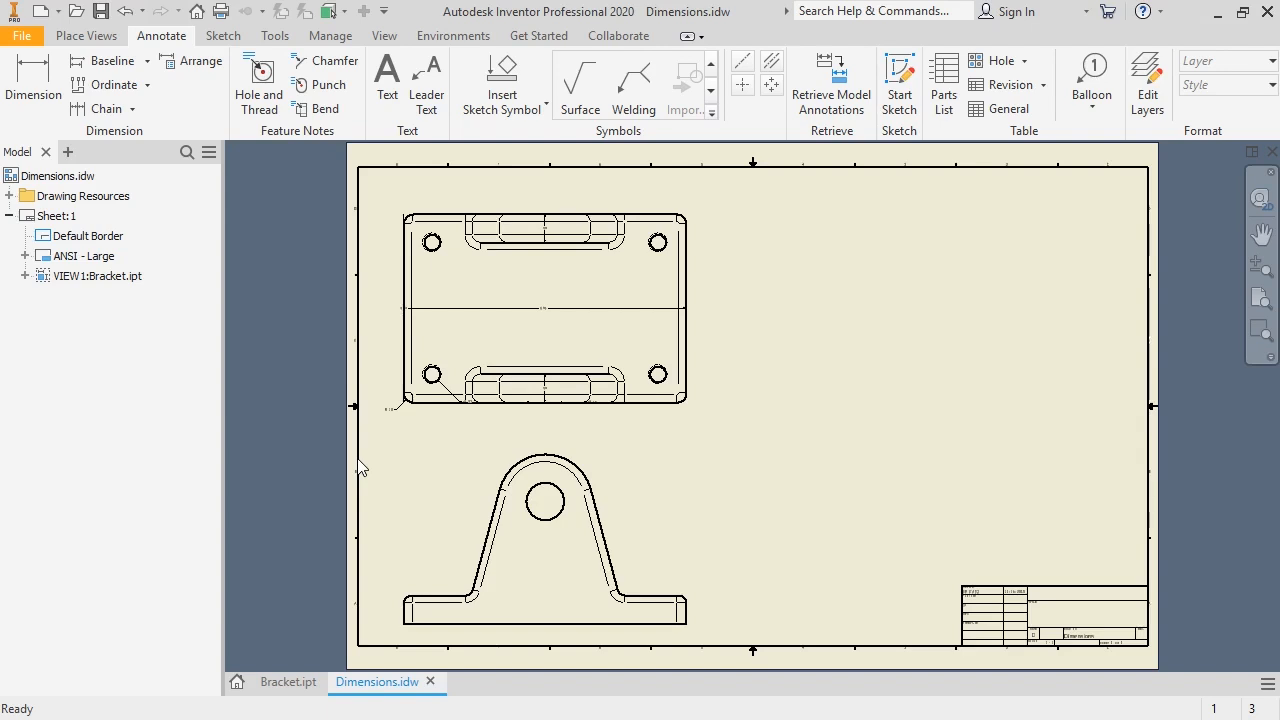
Reposition the retrieved top view dimensions: overall length above, overall width to the left, and the two small offsets to the right of the plate.
middle_click(357, 458)
middle_click(357, 458)
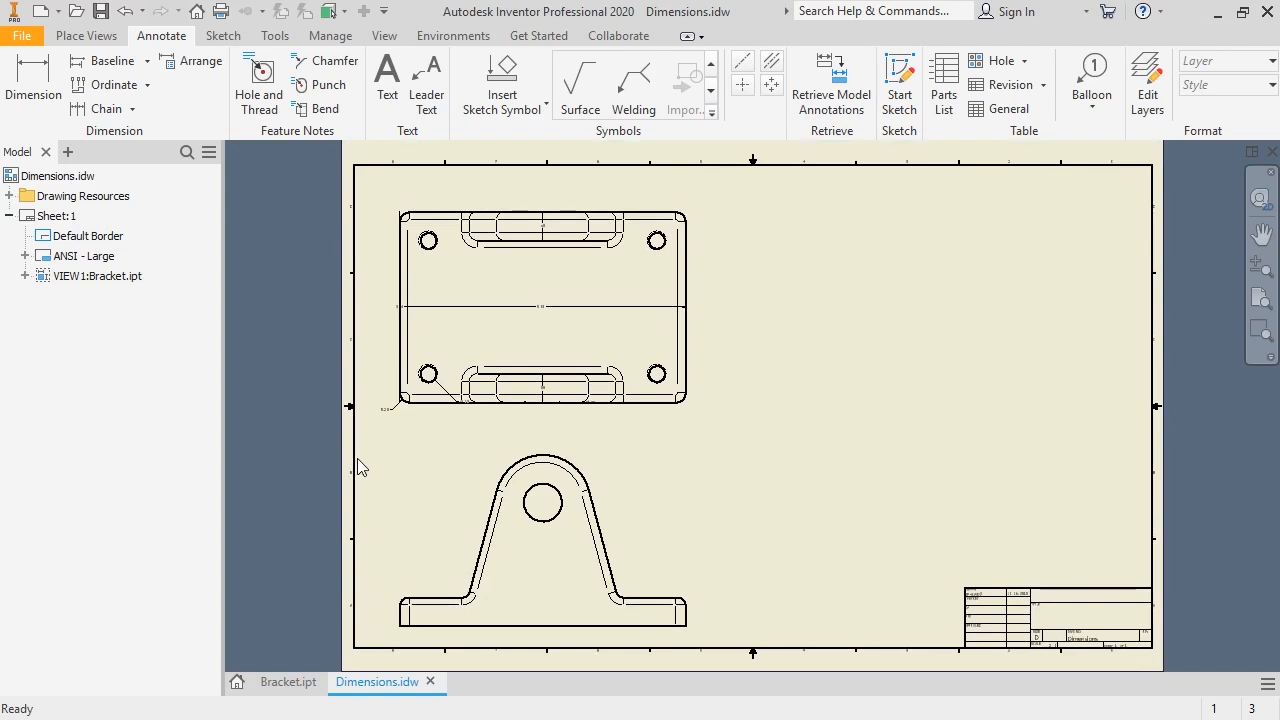
left_click_drag(538, 312, 555, 194)
key("Escape")
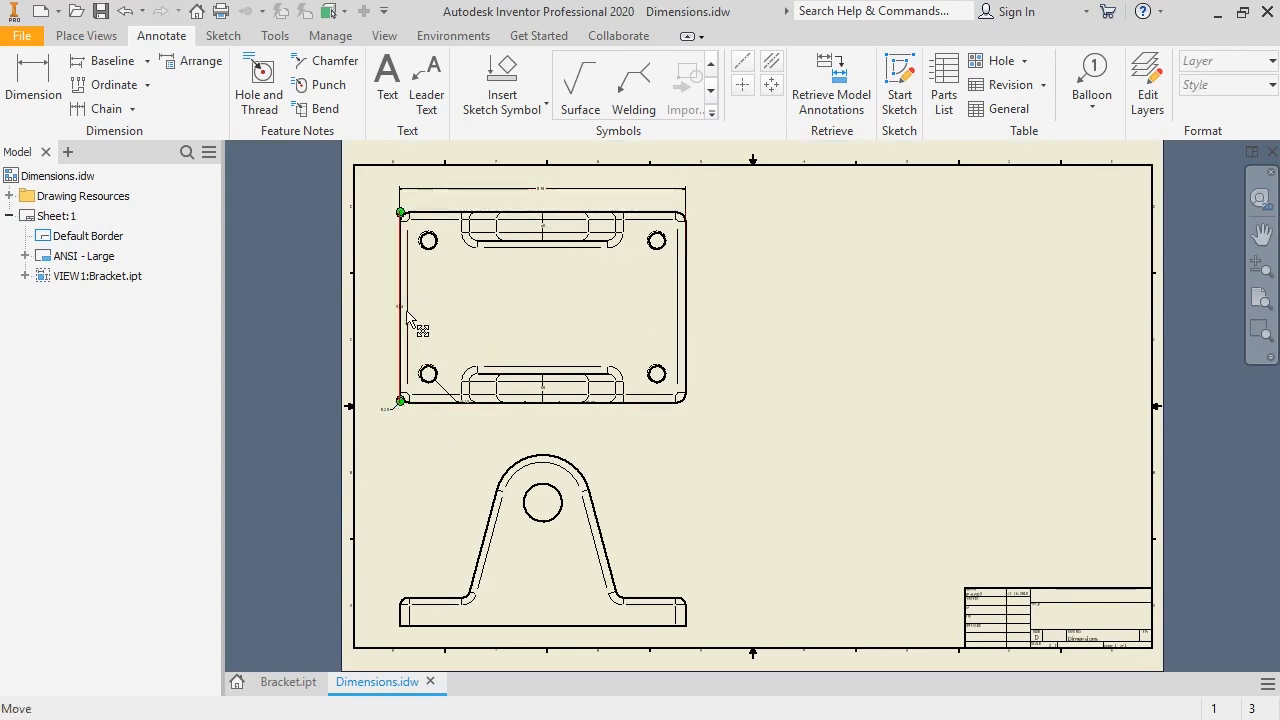
left_click_drag(407, 318, 381, 318)
left_click_drag(545, 388, 733, 396)
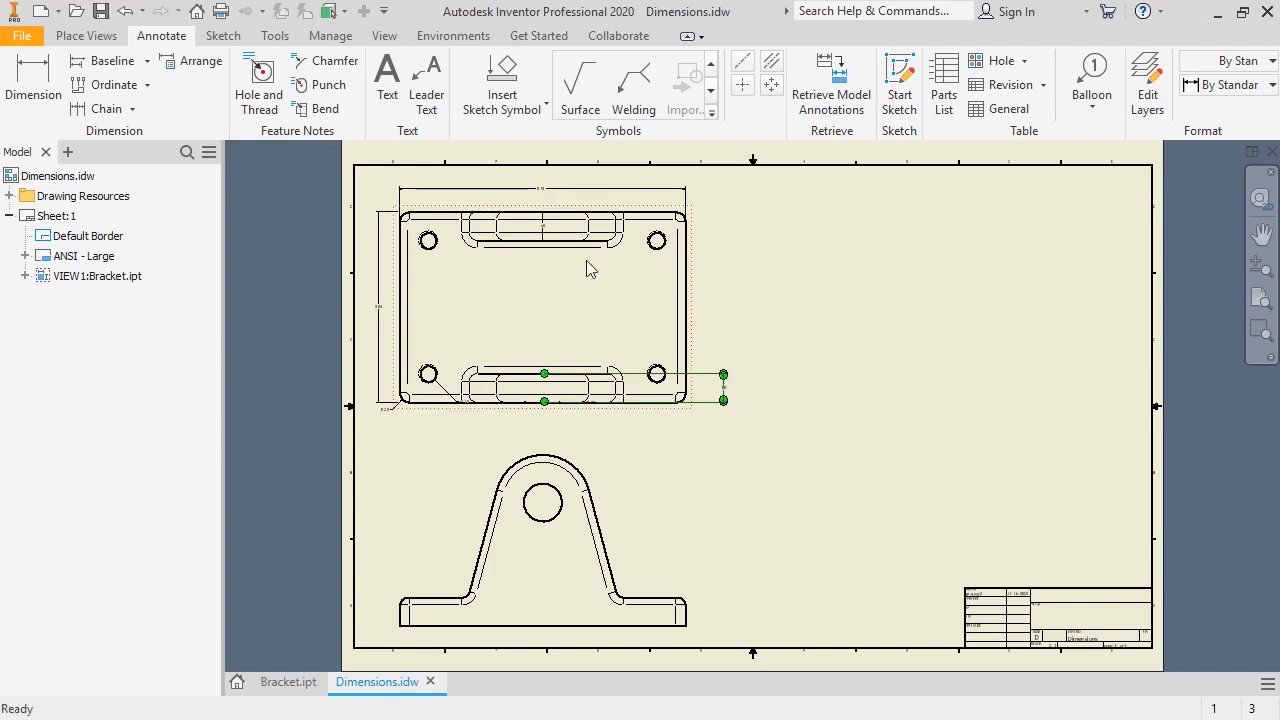
left_click_drag(545, 228, 738, 252)
key("Escape")
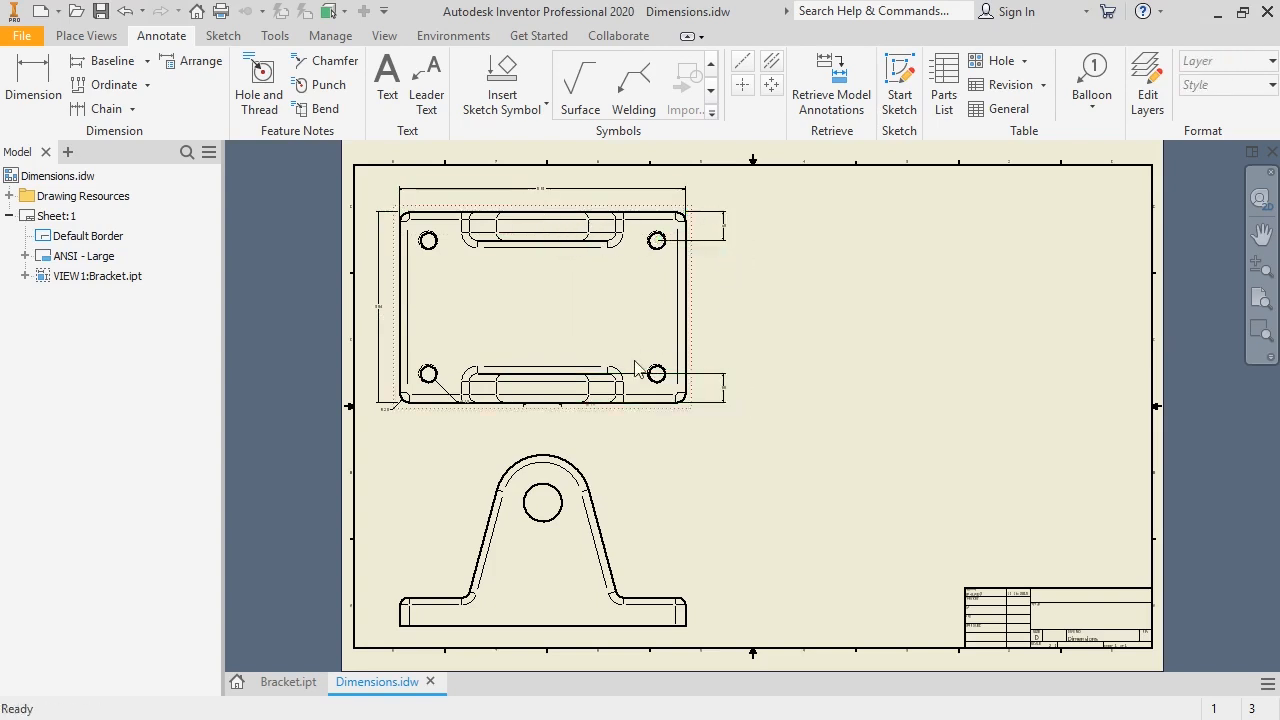
Transfer the retrieved hole dimension from below the top view to the front view and position it above the bracket's rounded top.
left_click_drag(588, 406, 575, 420)
left_click(574, 422)
right_click(572, 413)
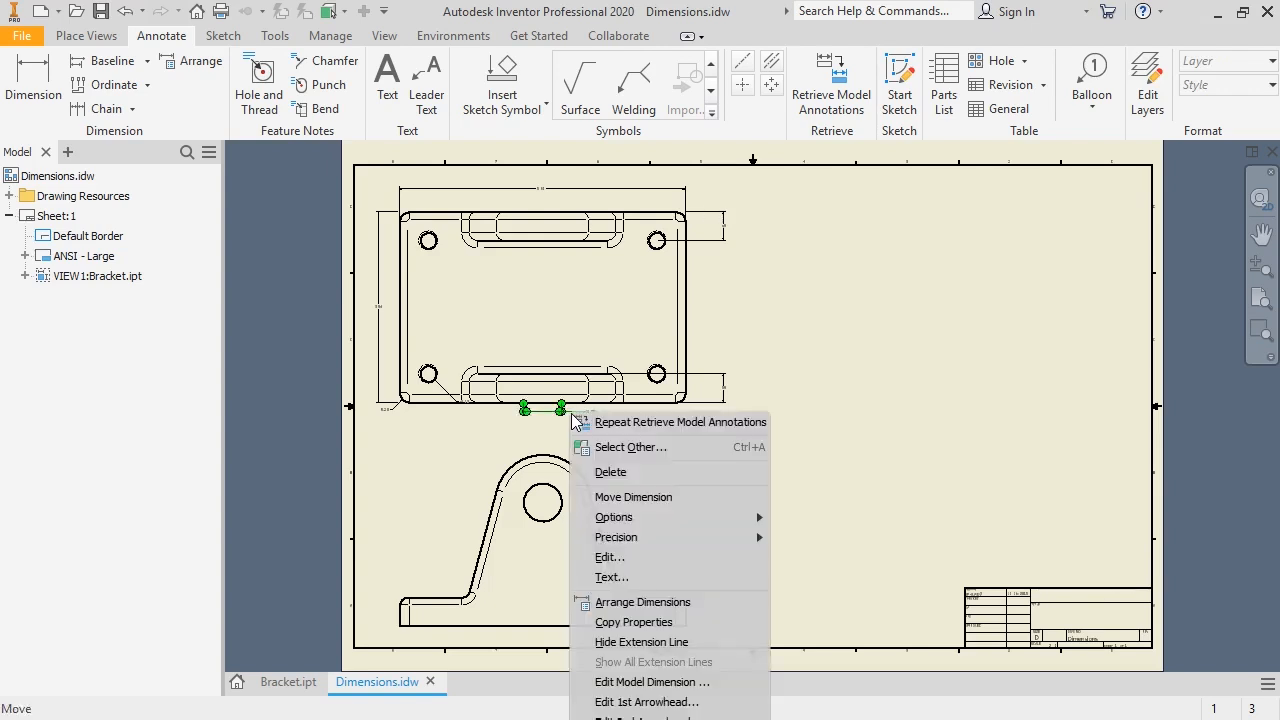
left_click(616, 491)
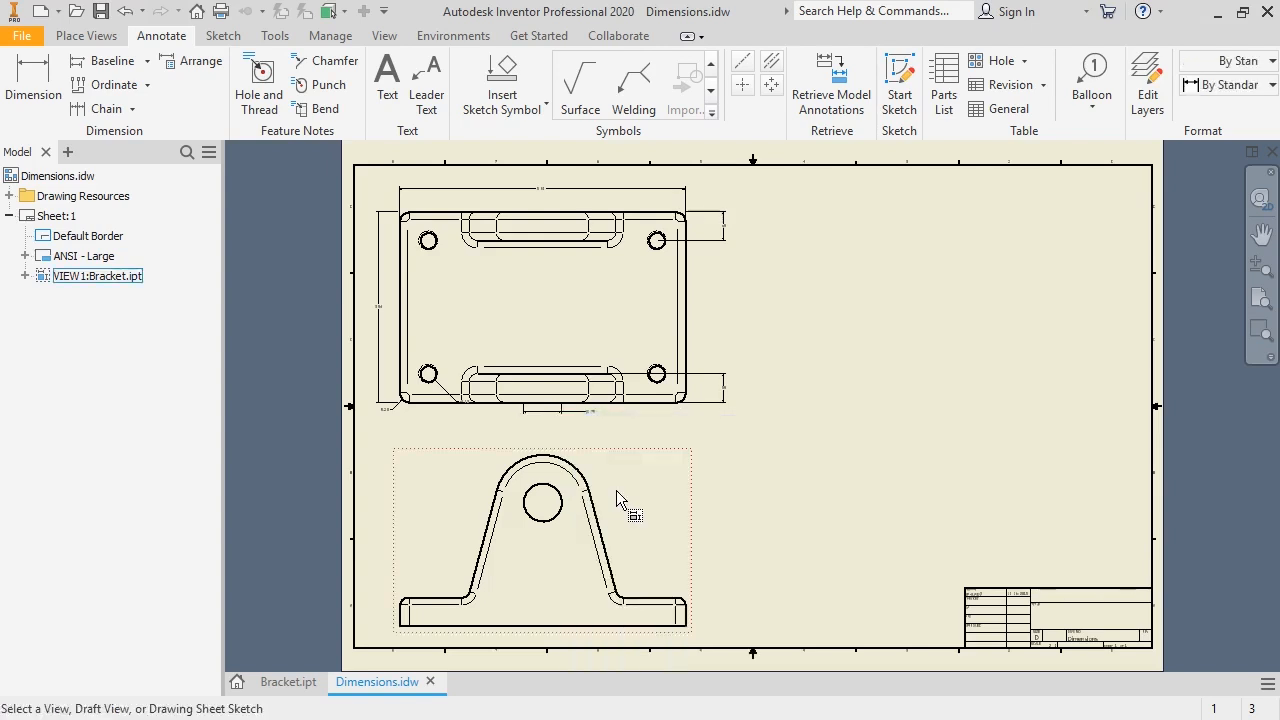
left_click(616, 490)
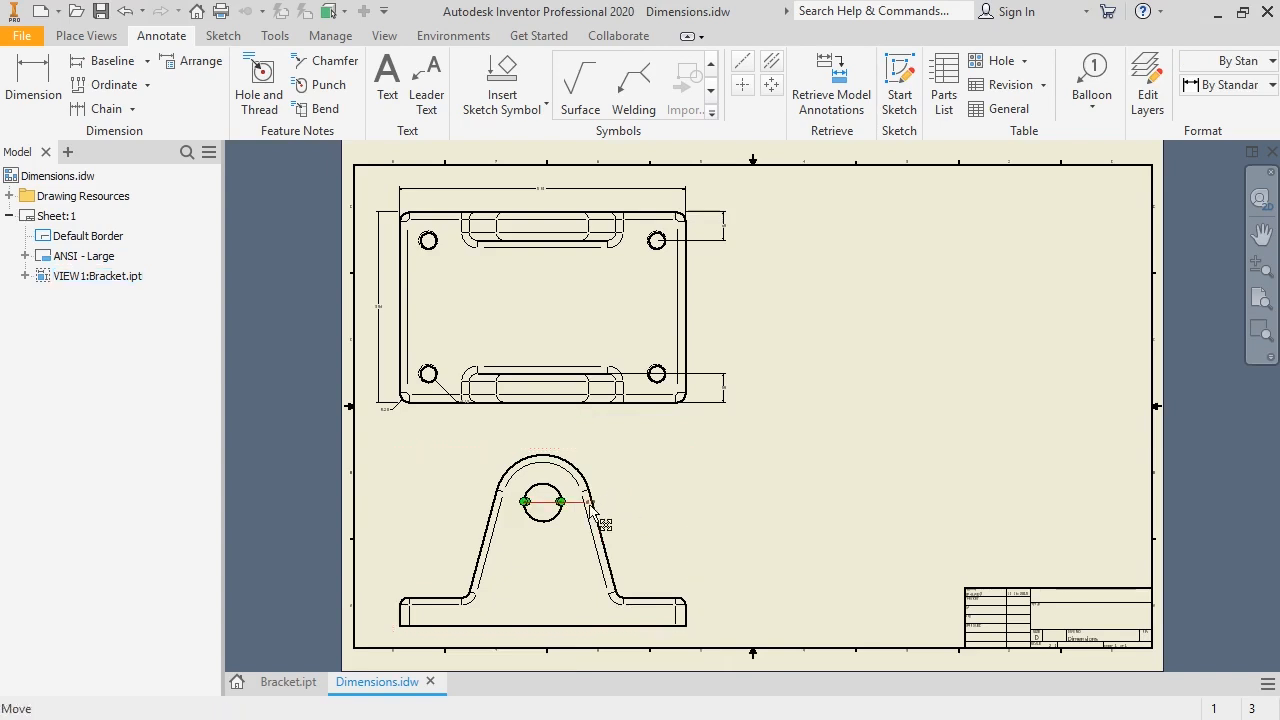
left_click_drag(590, 502, 595, 437)
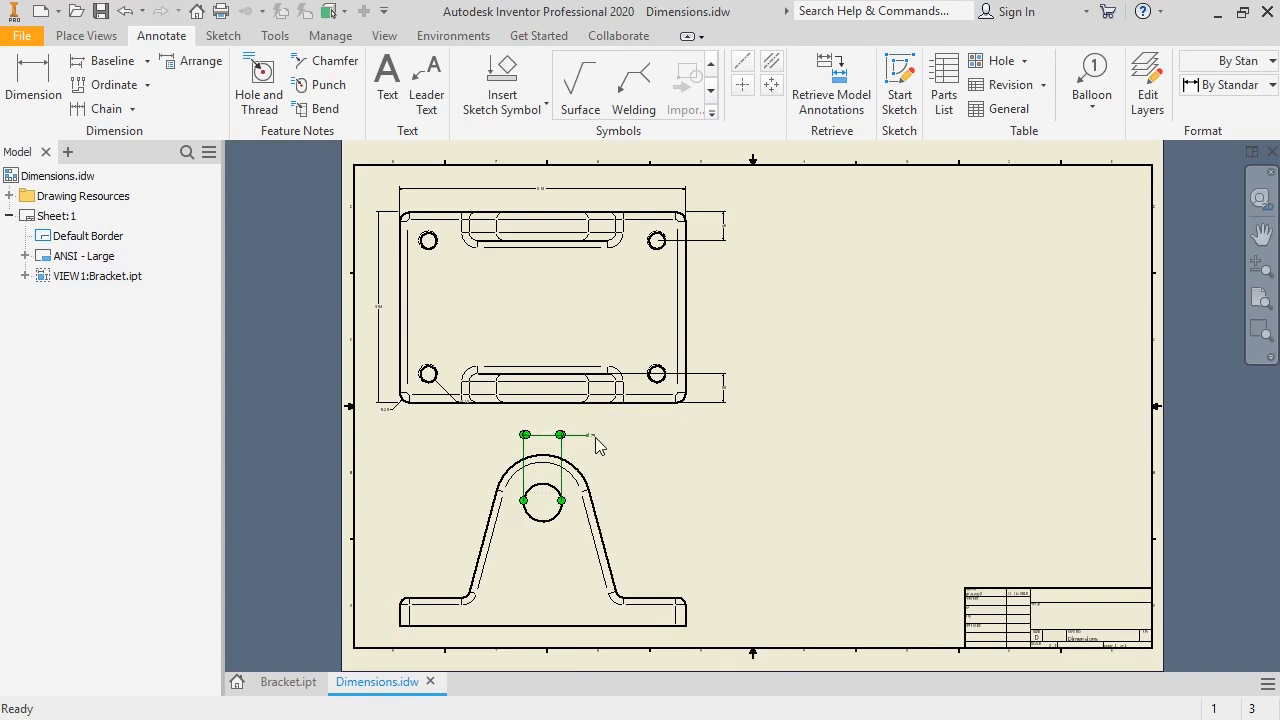
left_click(603, 441)
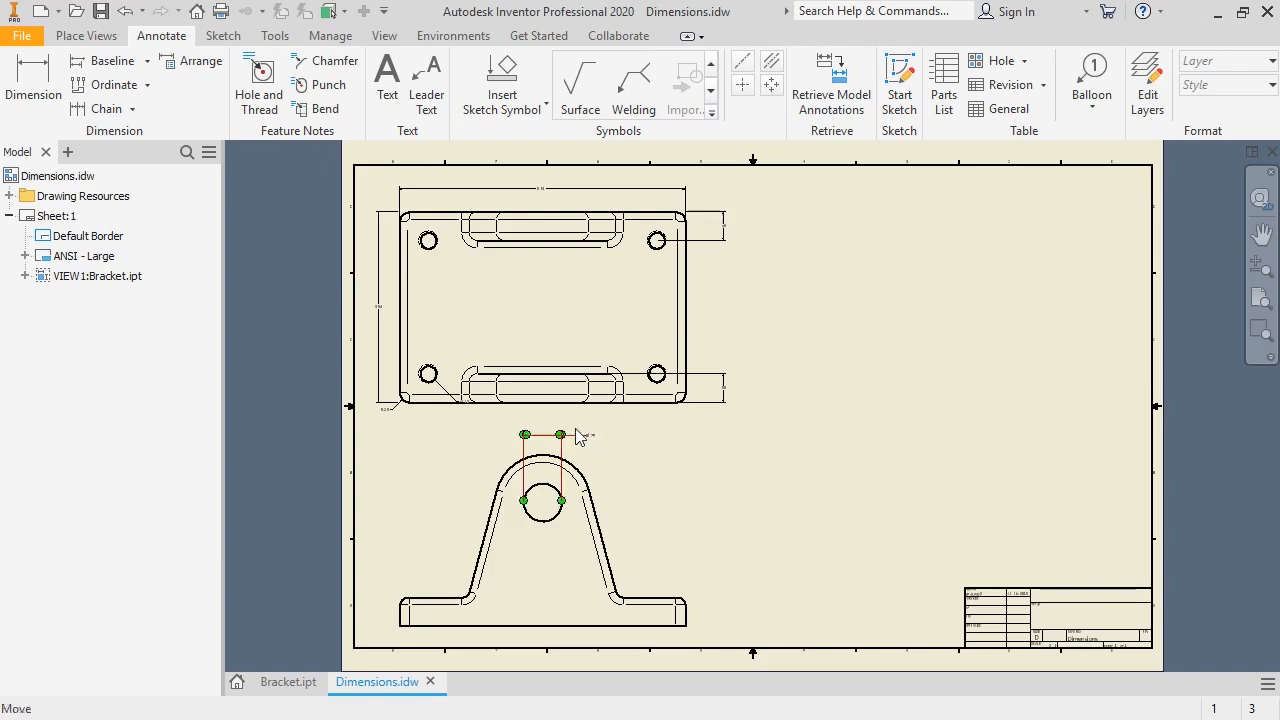
Dimension the base flange's thickness in the front view between its upper and lower edges, placed beyond the flange's right end.
left_click(48, 76)
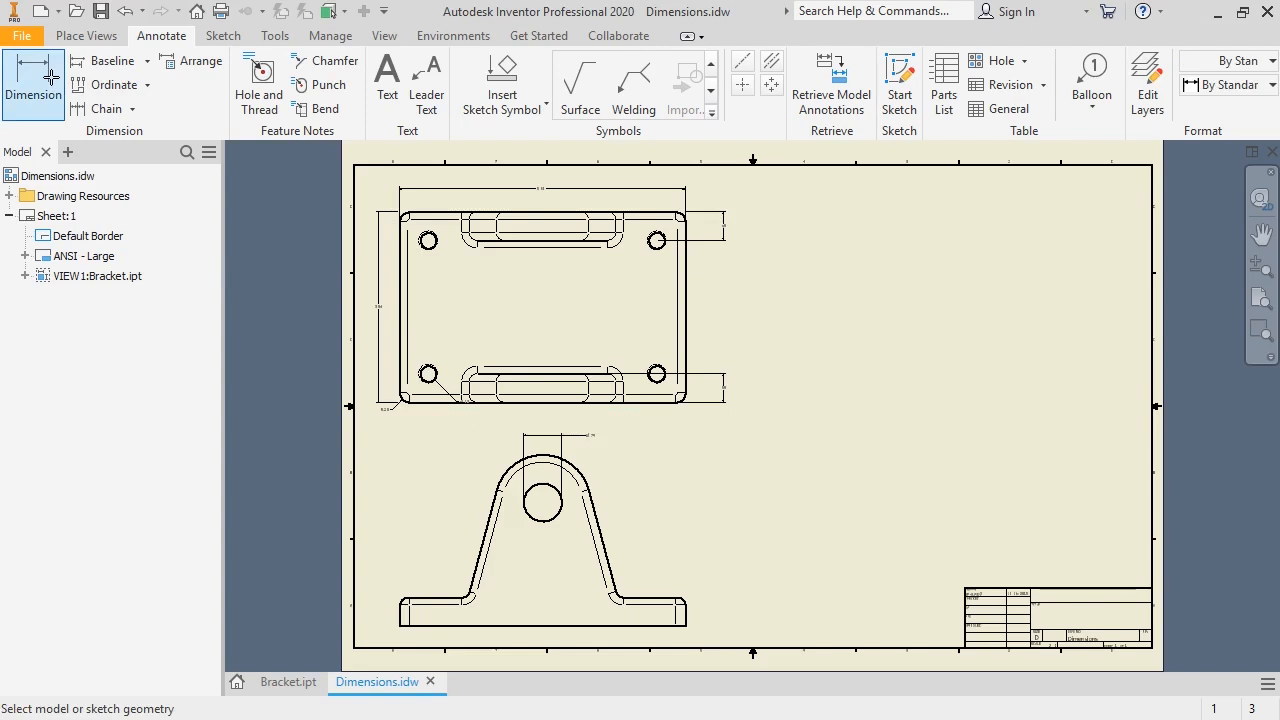
left_click(646, 601)
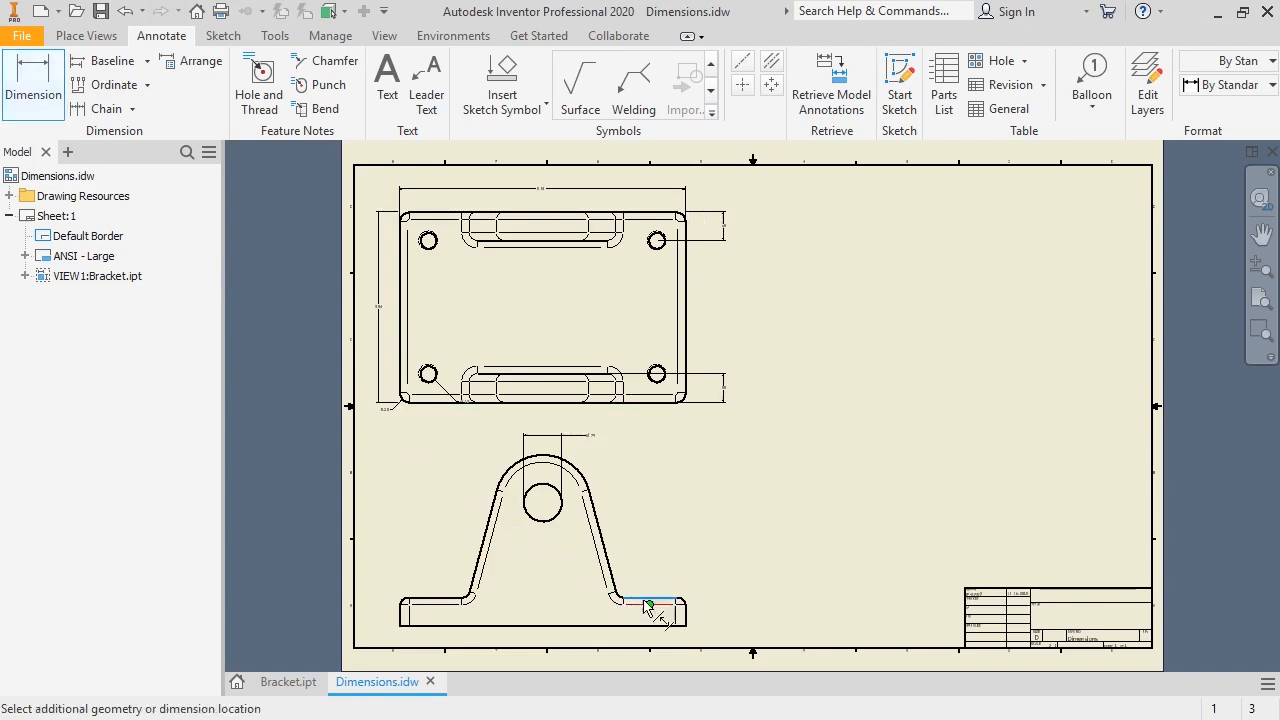
left_click(650, 624)
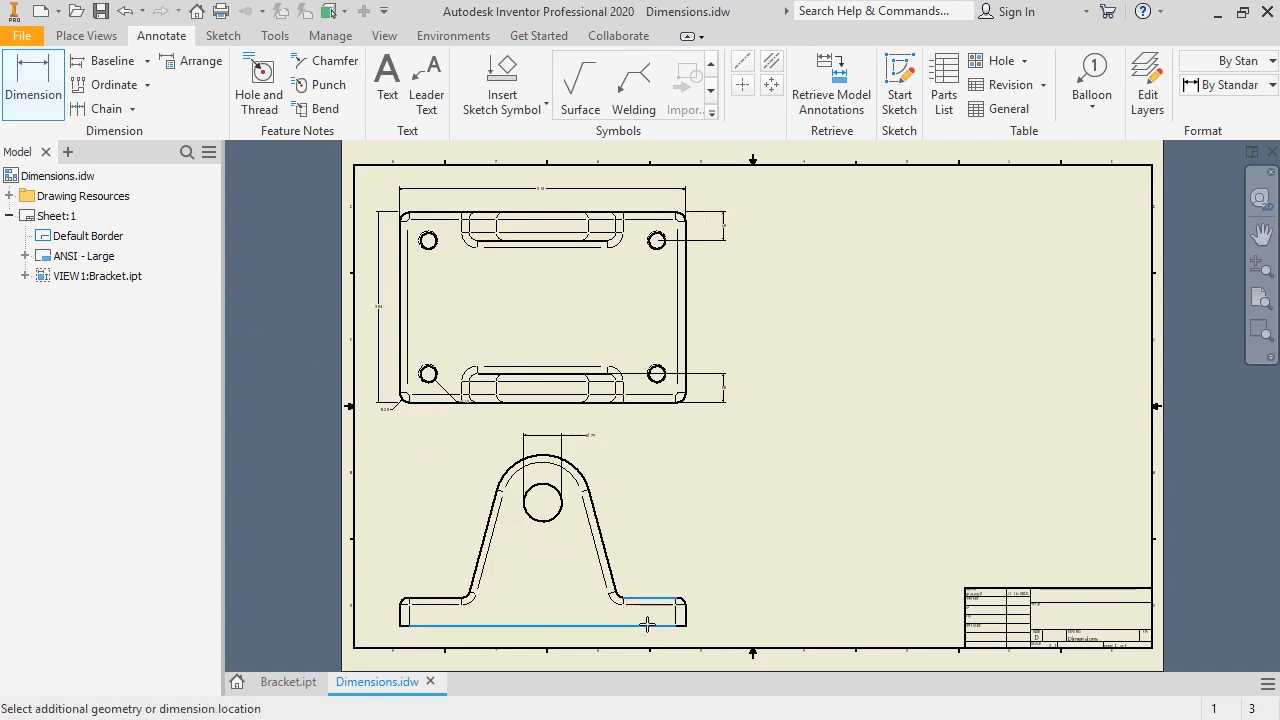
left_click(716, 615)
left_click(684, 508)
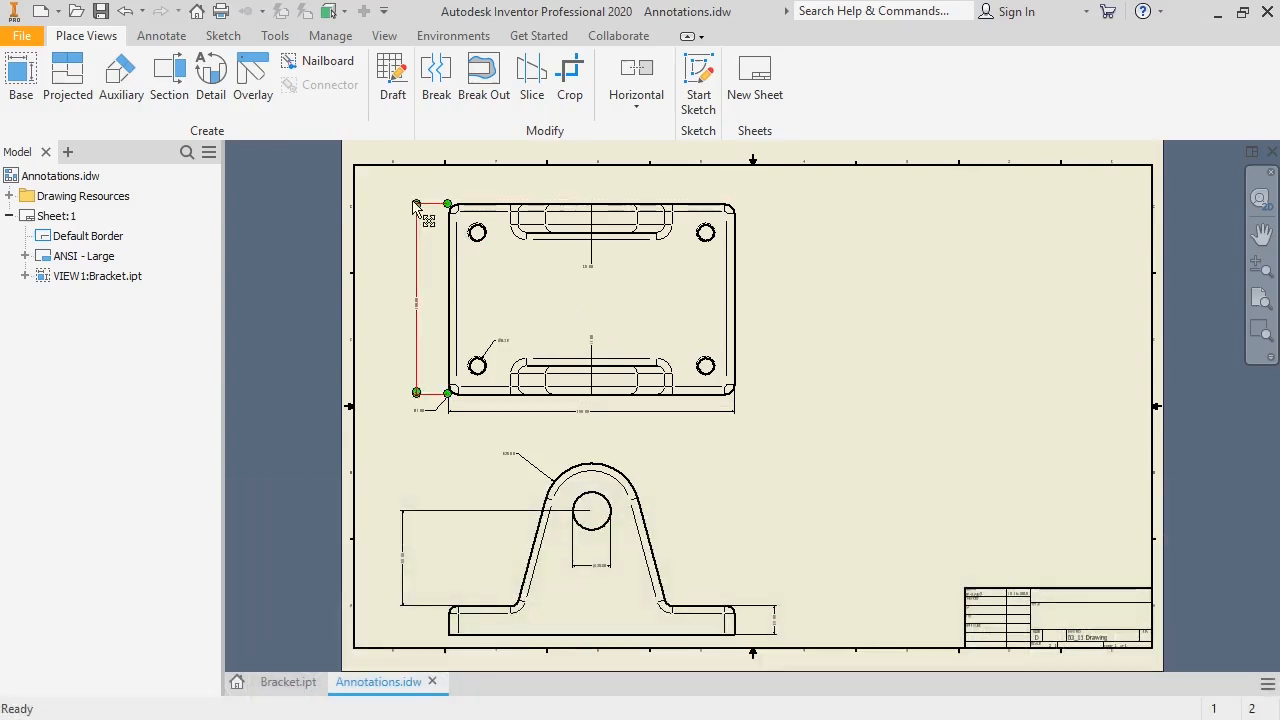
Add the text note "All fillets 4millimeters unless otherwise specified" above the top view of the bracket.
left_click(178, 37)
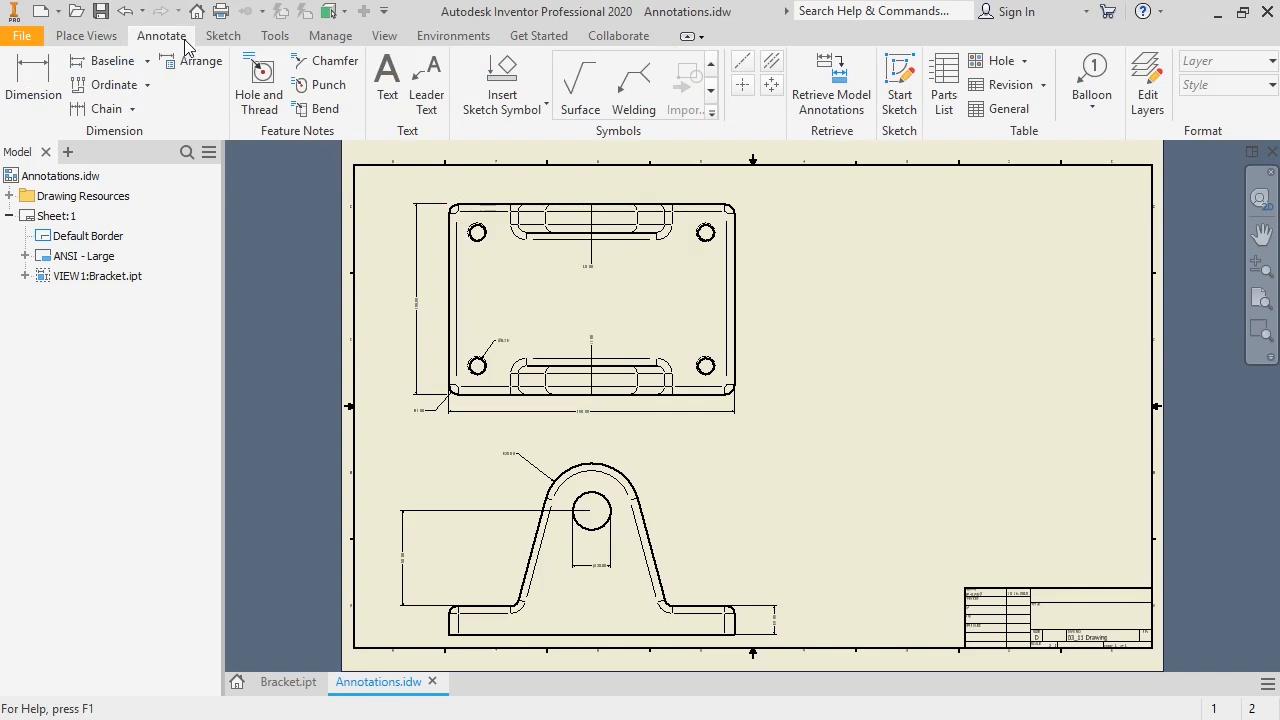
left_click(379, 109)
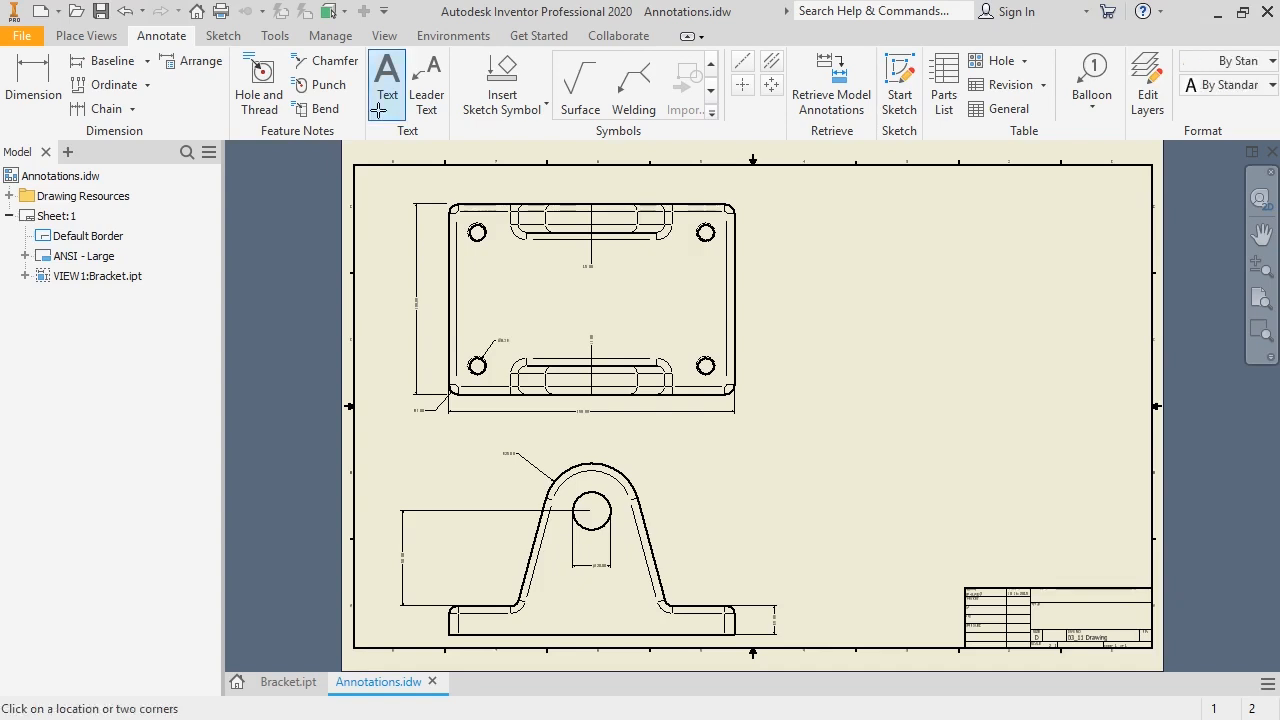
left_click(486, 186)
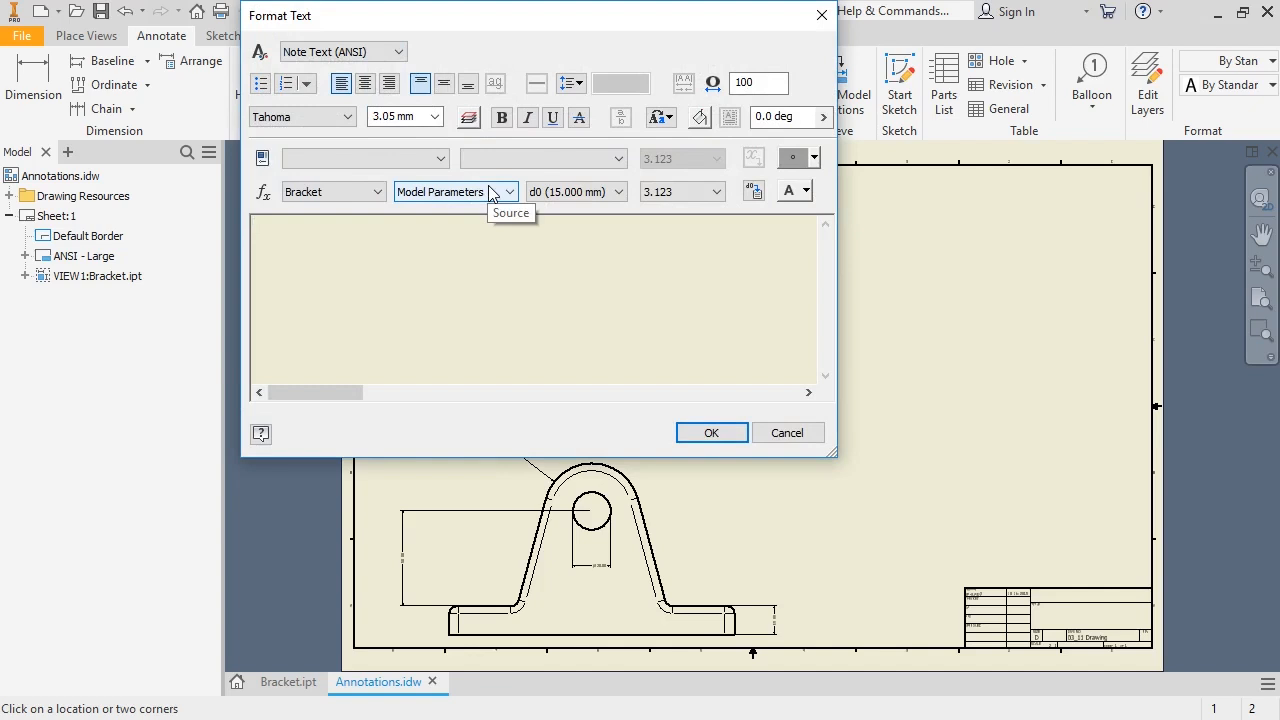
type("All fillets 4millimete")
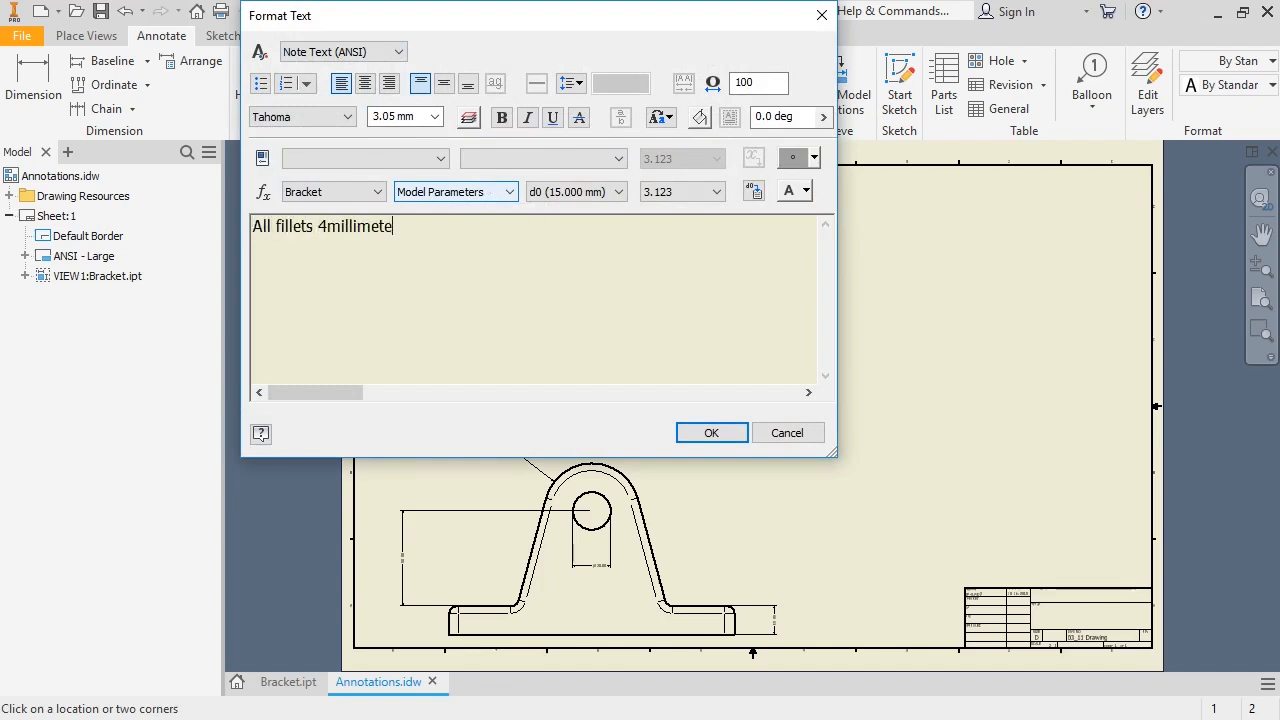
type("rs unless otherwise specified")
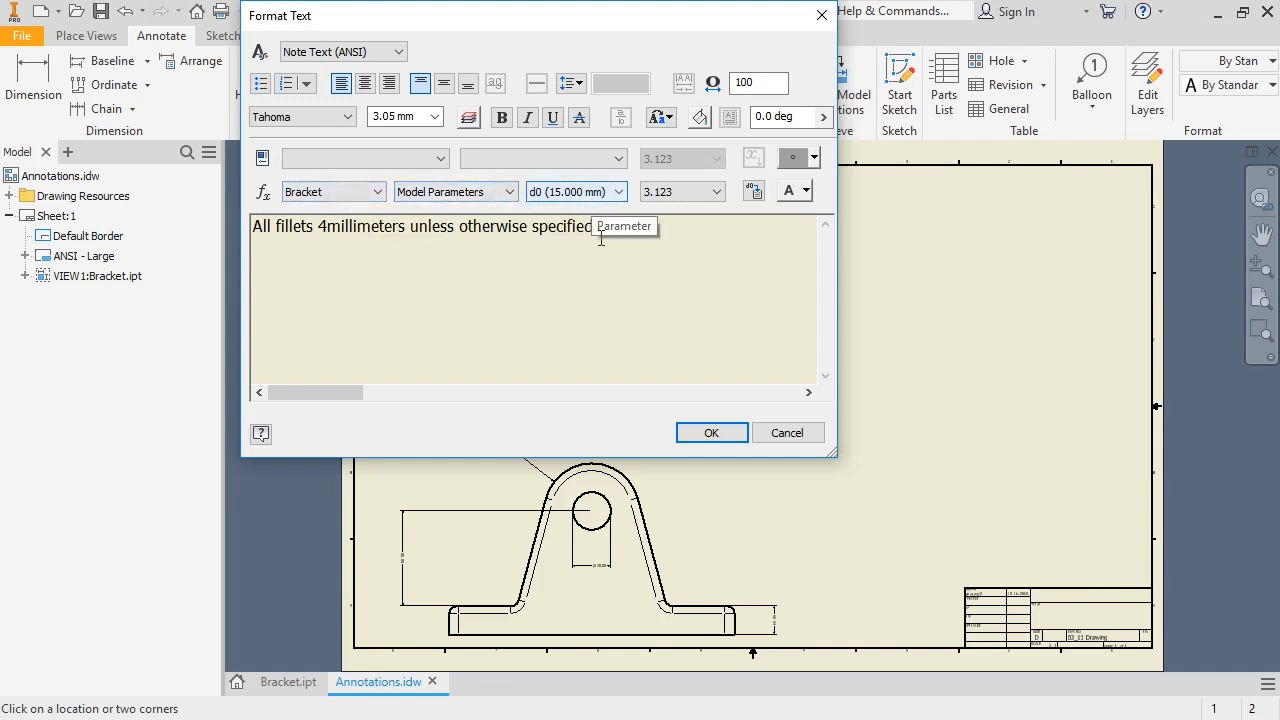
left_click(705, 436)
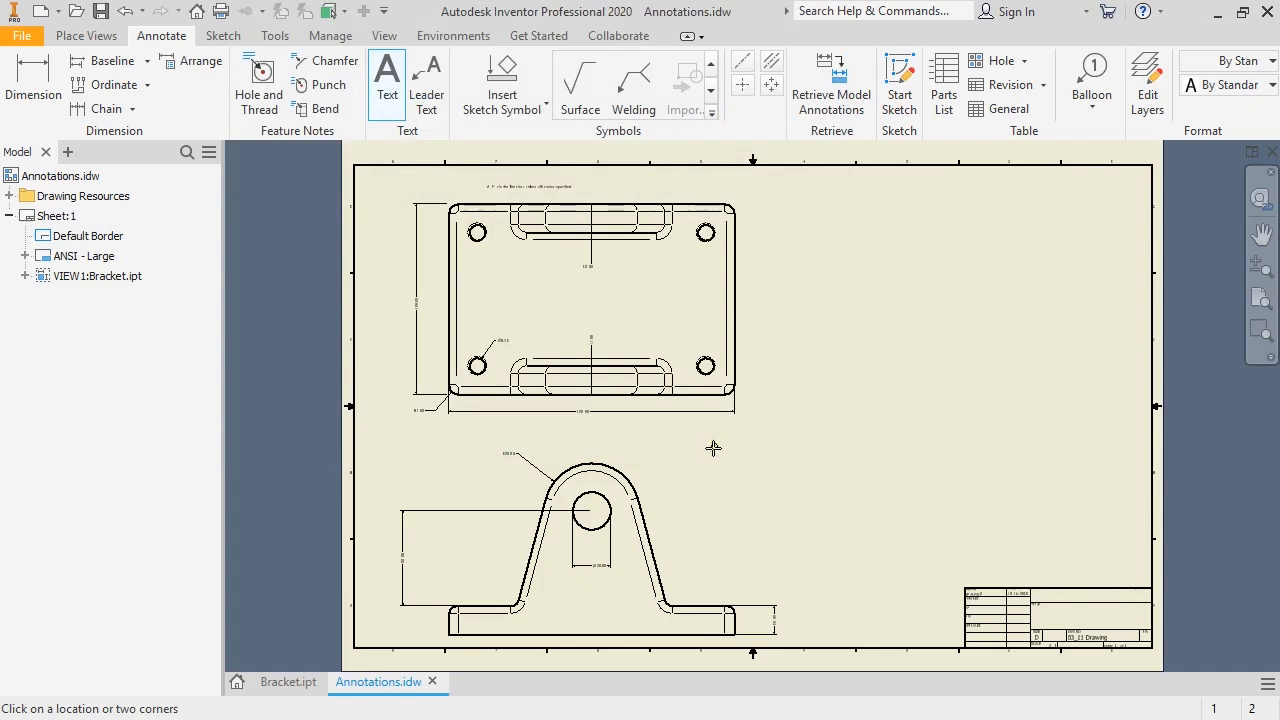
key("Escape")
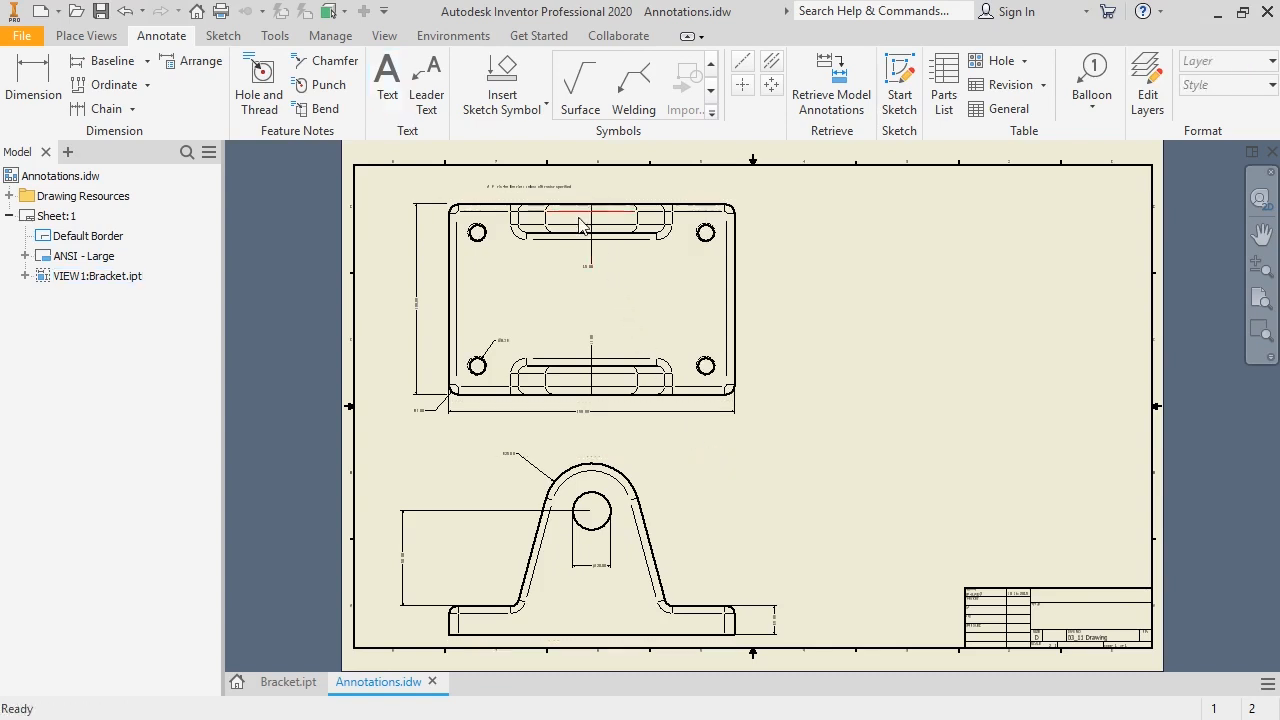
Review the fillet note's text and shift the note to the right so it sits centred above the top view.
scroll(530, 182, "up", 5)
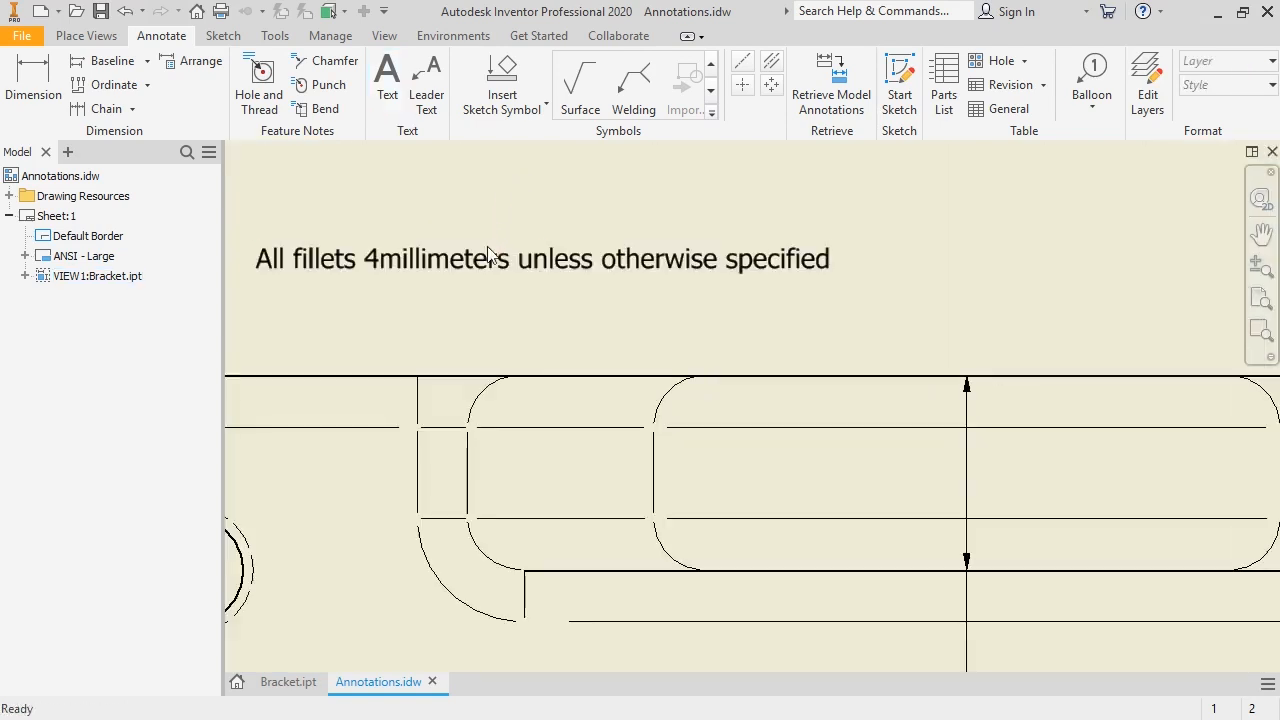
left_click(487, 256)
double_click(487, 256)
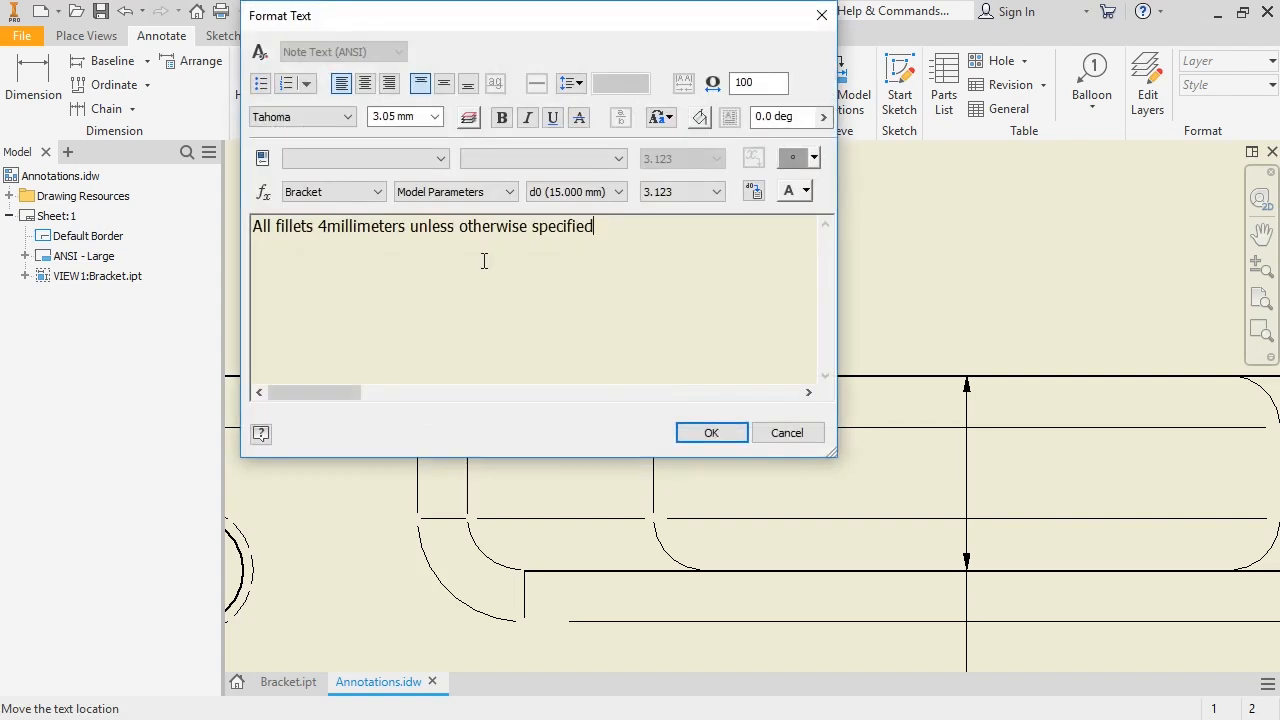
left_click(700, 433)
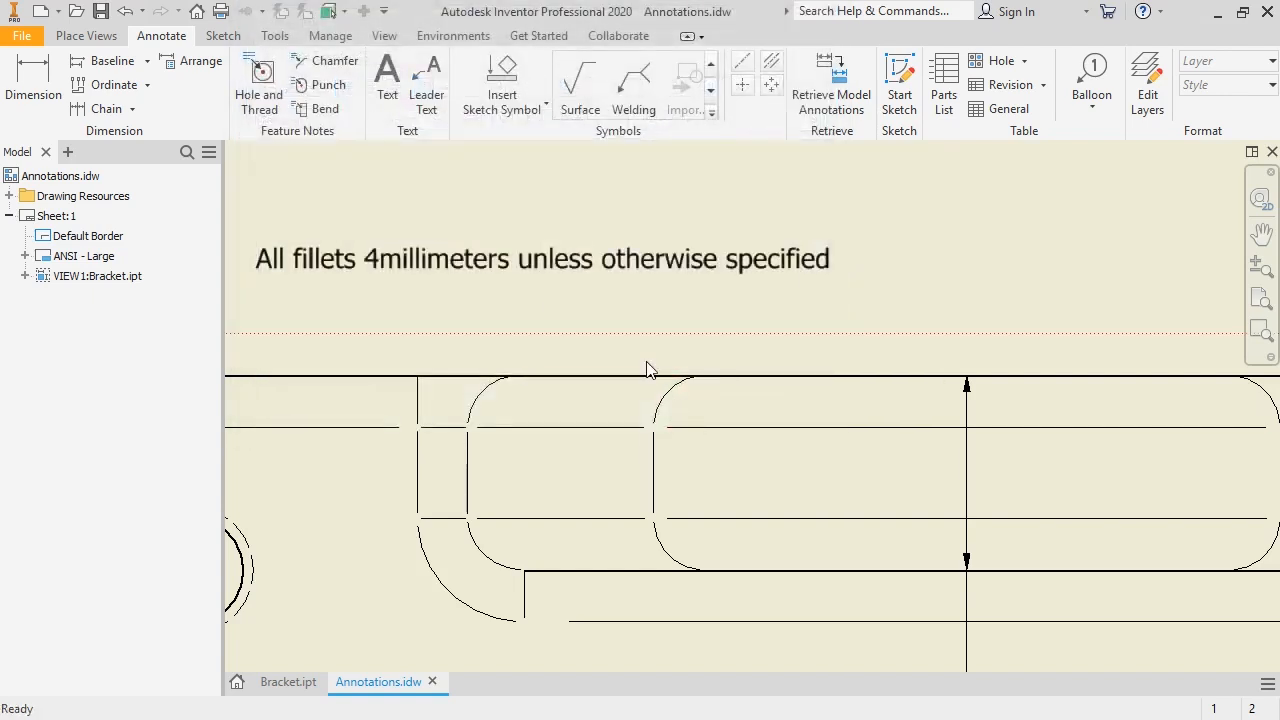
left_click(610, 287)
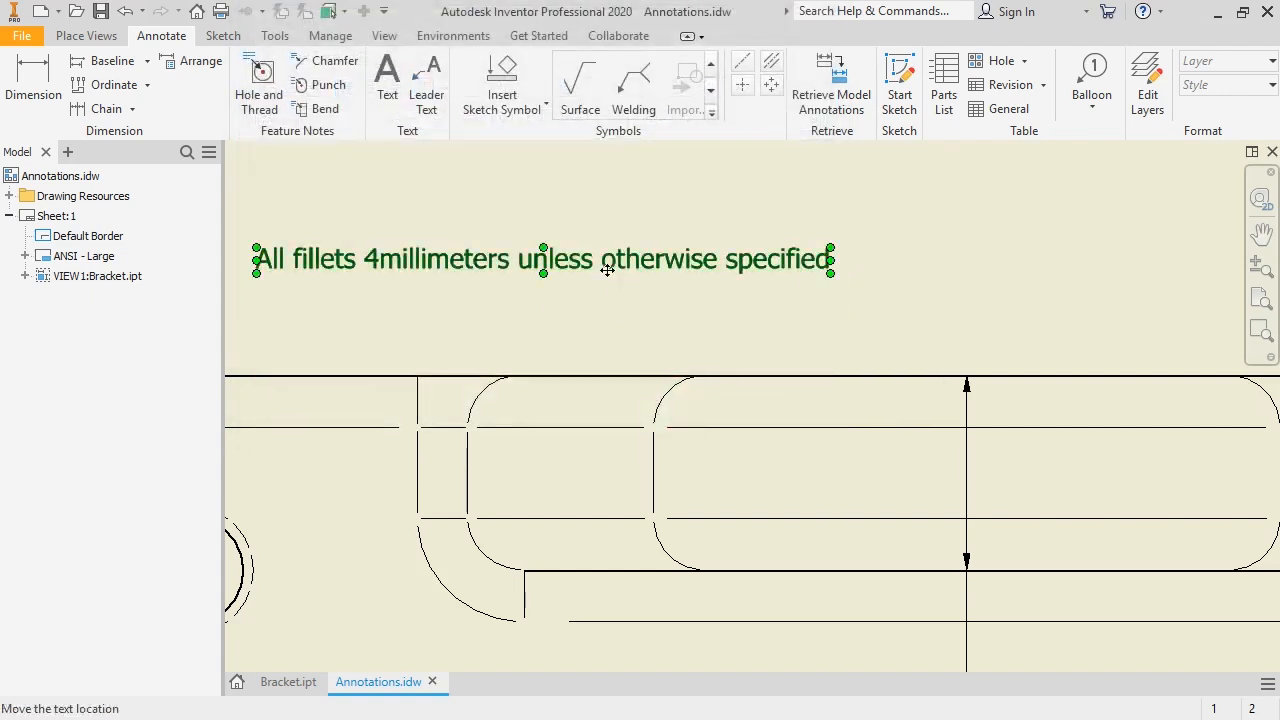
left_click_drag(610, 287, 1038, 301)
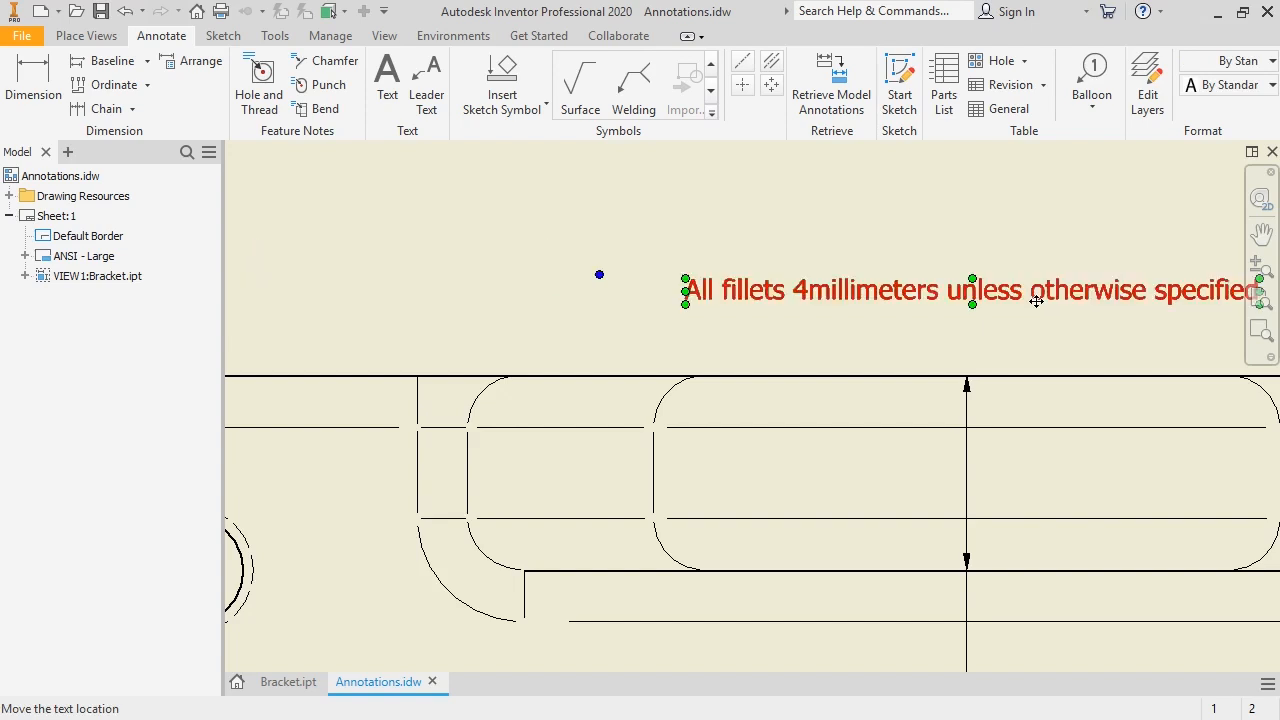
middle_click(1020, 321)
middle_click(1020, 321)
key("Escape")
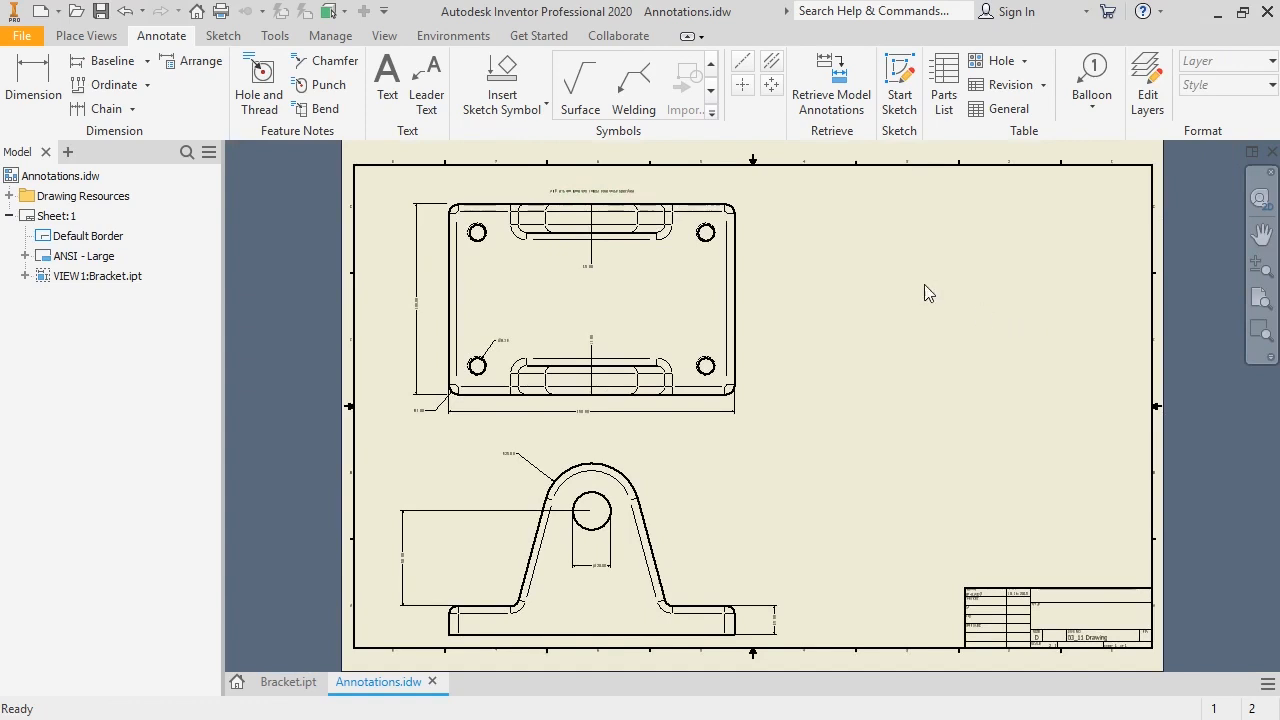
Add a hole and thread note to the top view's upper-left hole, placed above the plate edge.
left_click(278, 95)
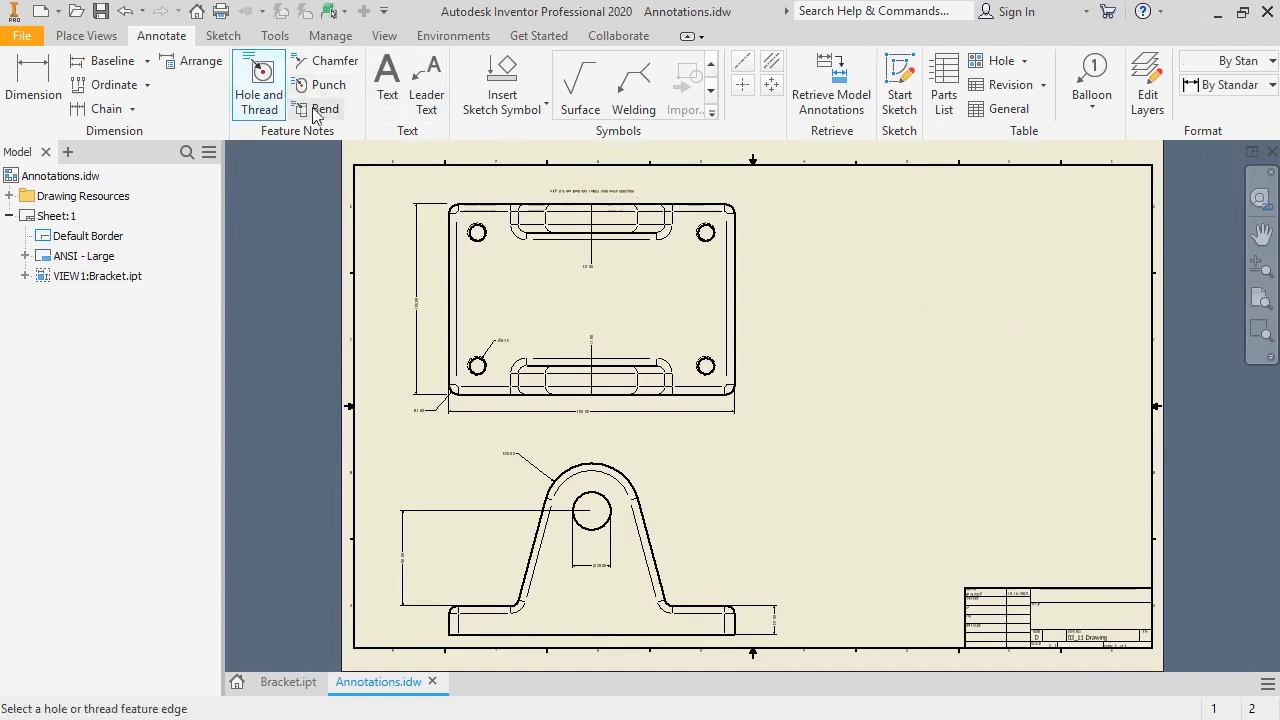
left_click(470, 229)
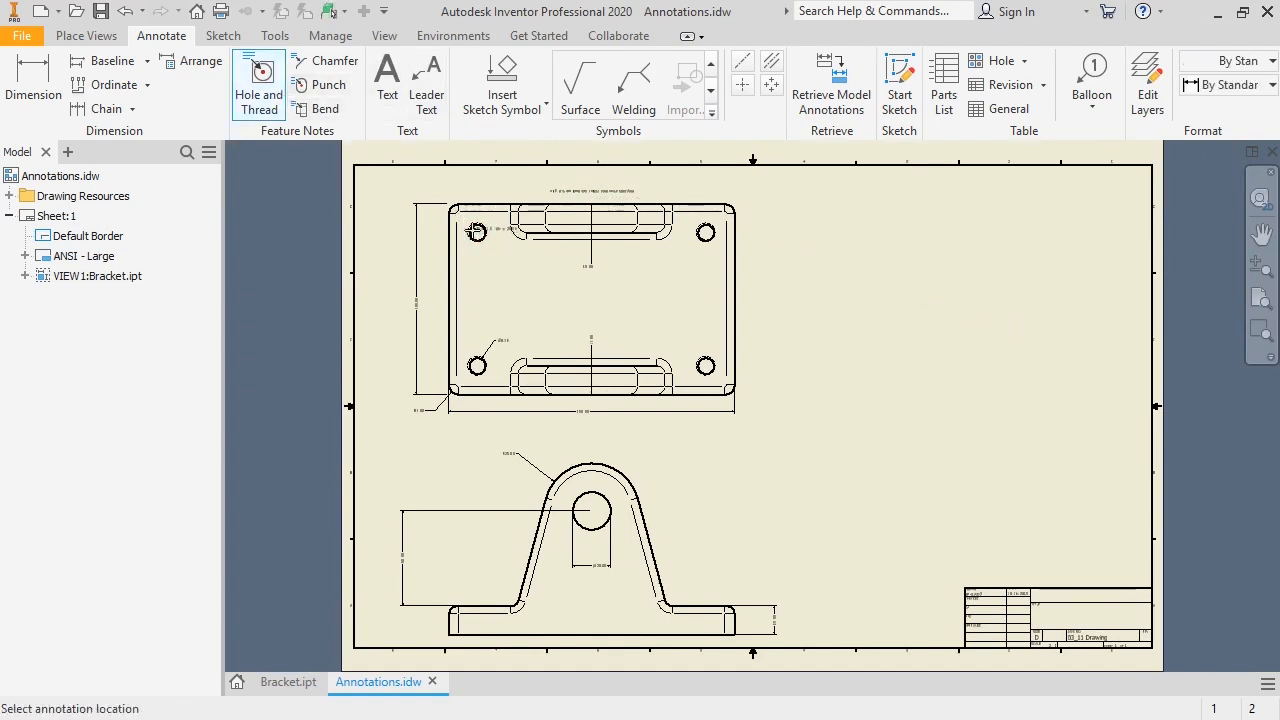
left_click(477, 187)
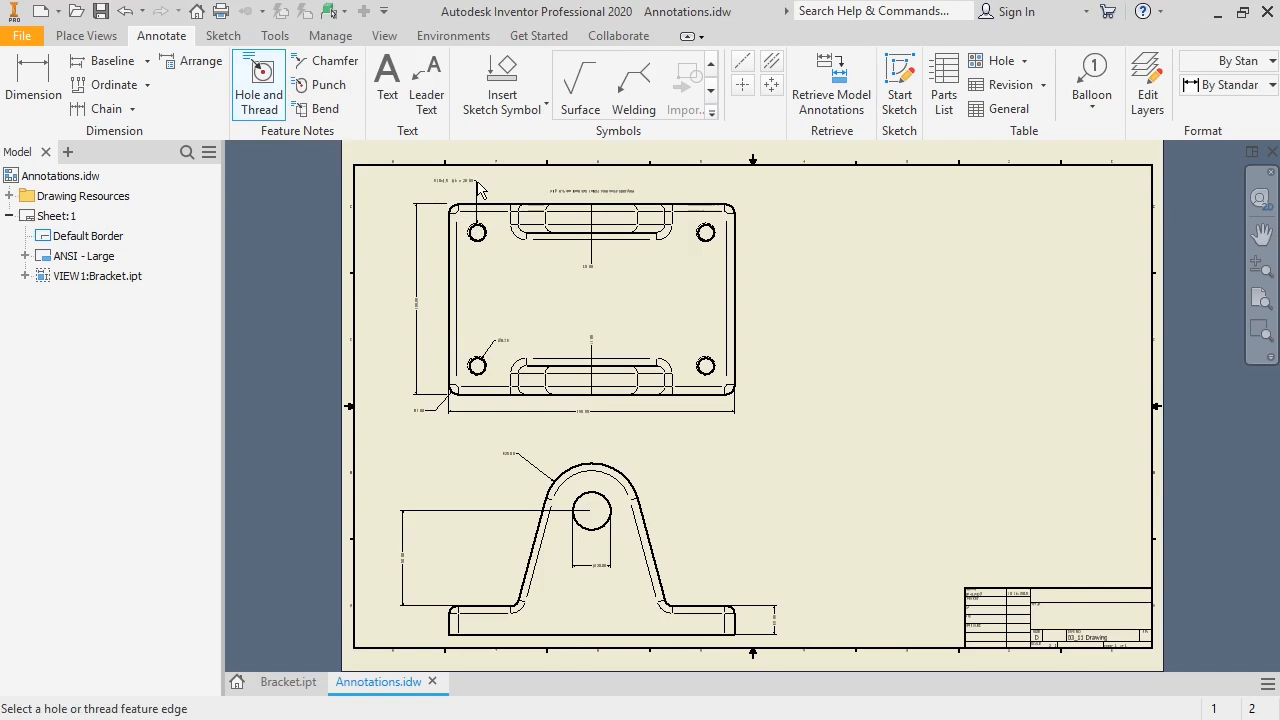
scroll(455, 186, "up", 5)
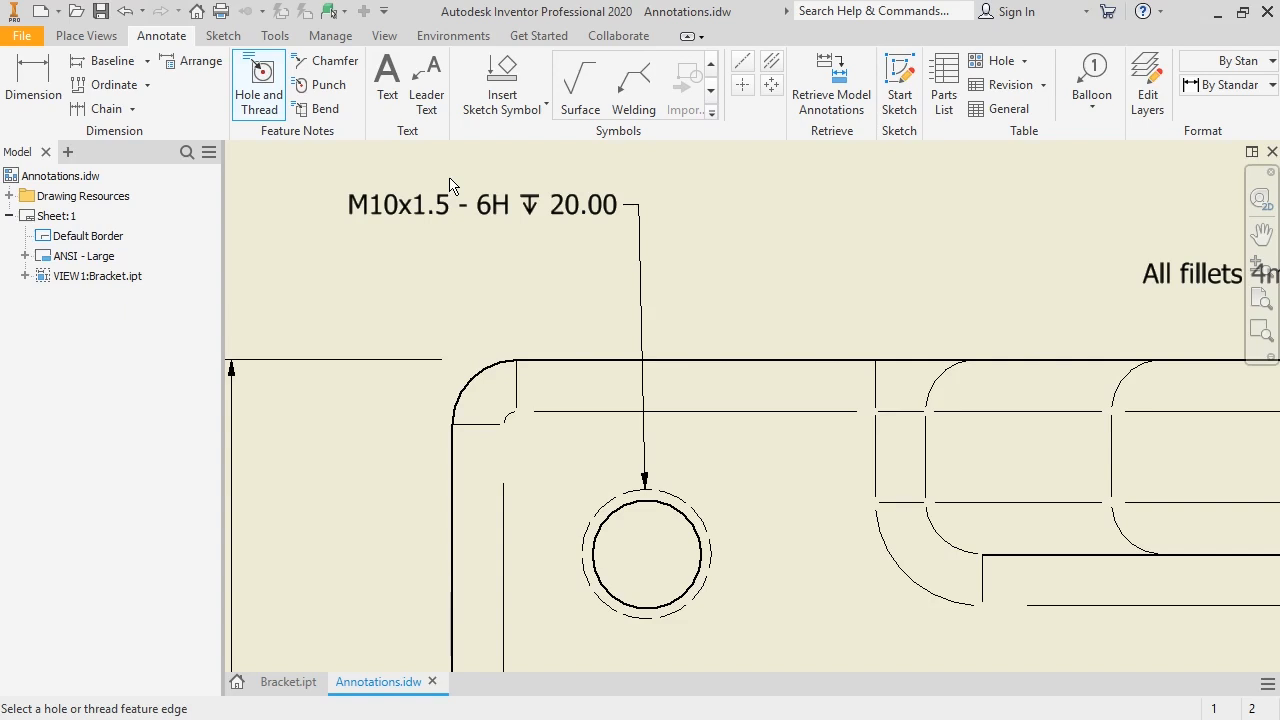
scroll(450, 186, "up", 10)
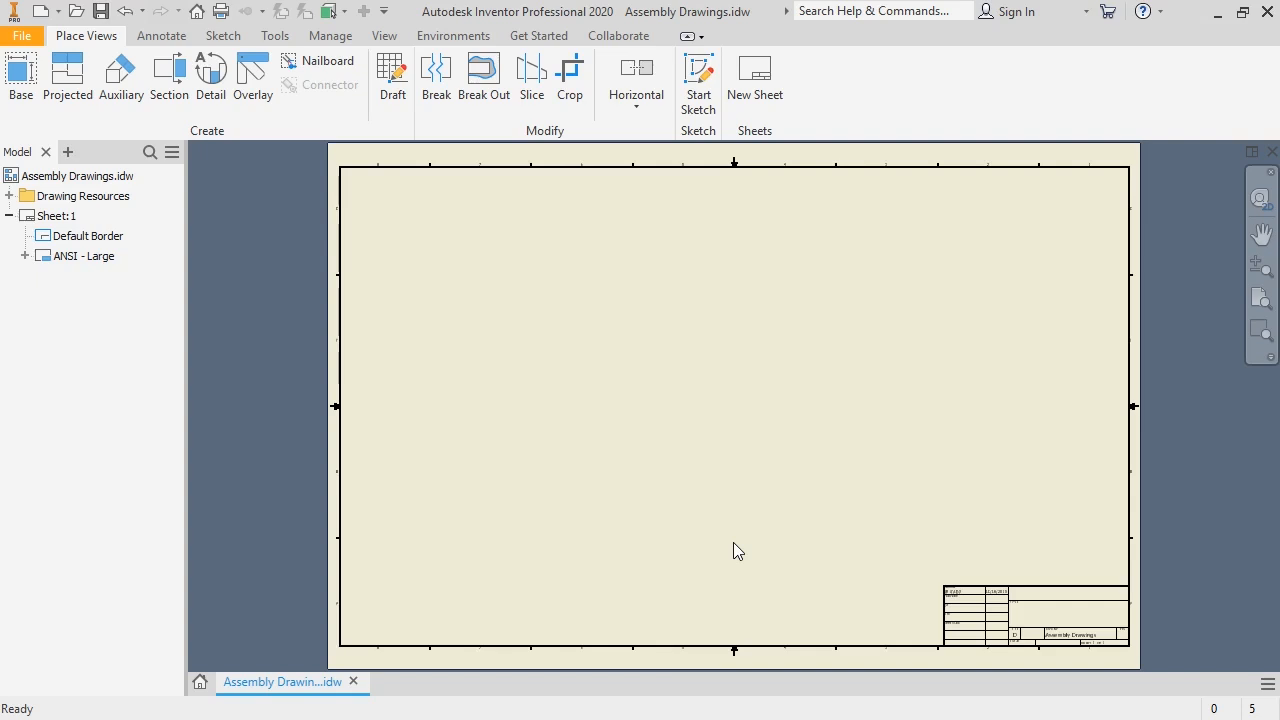
Place an isometric base view of Assembly Drawings.iam at 1:1 scale on the right side of the sheet.
left_click(38, 84)
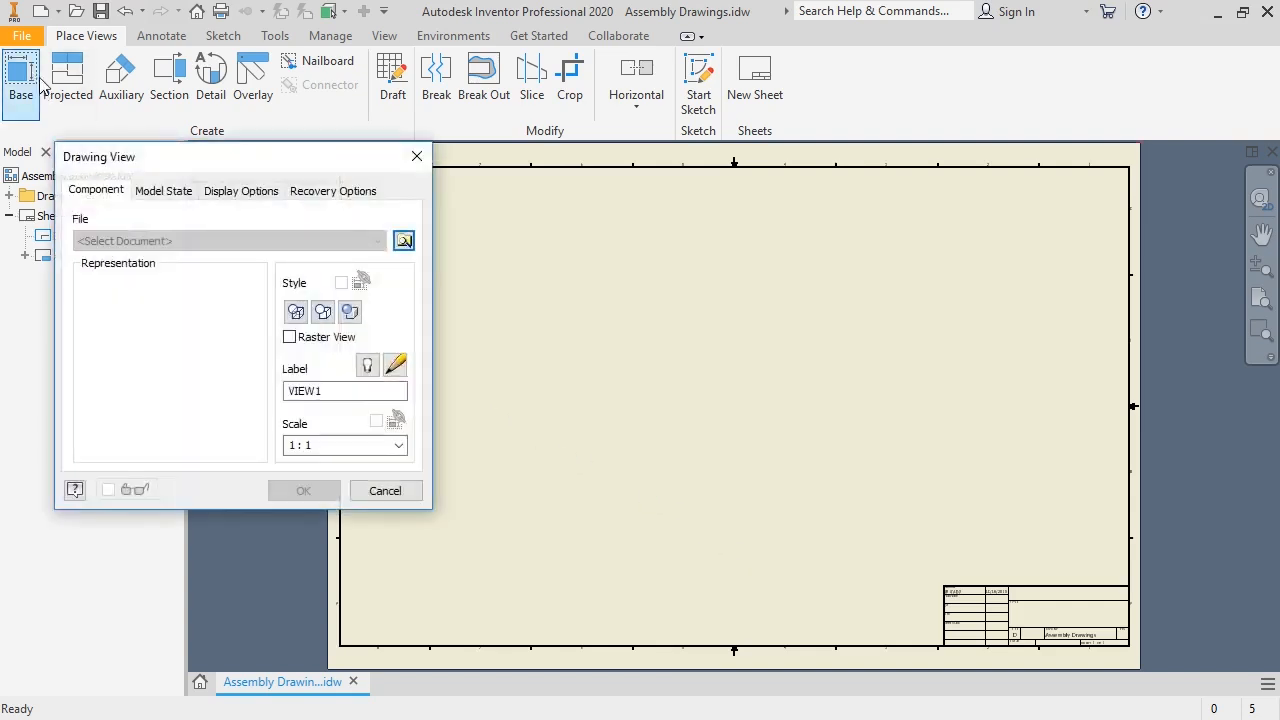
left_click(403, 241)
left_click(620, 256)
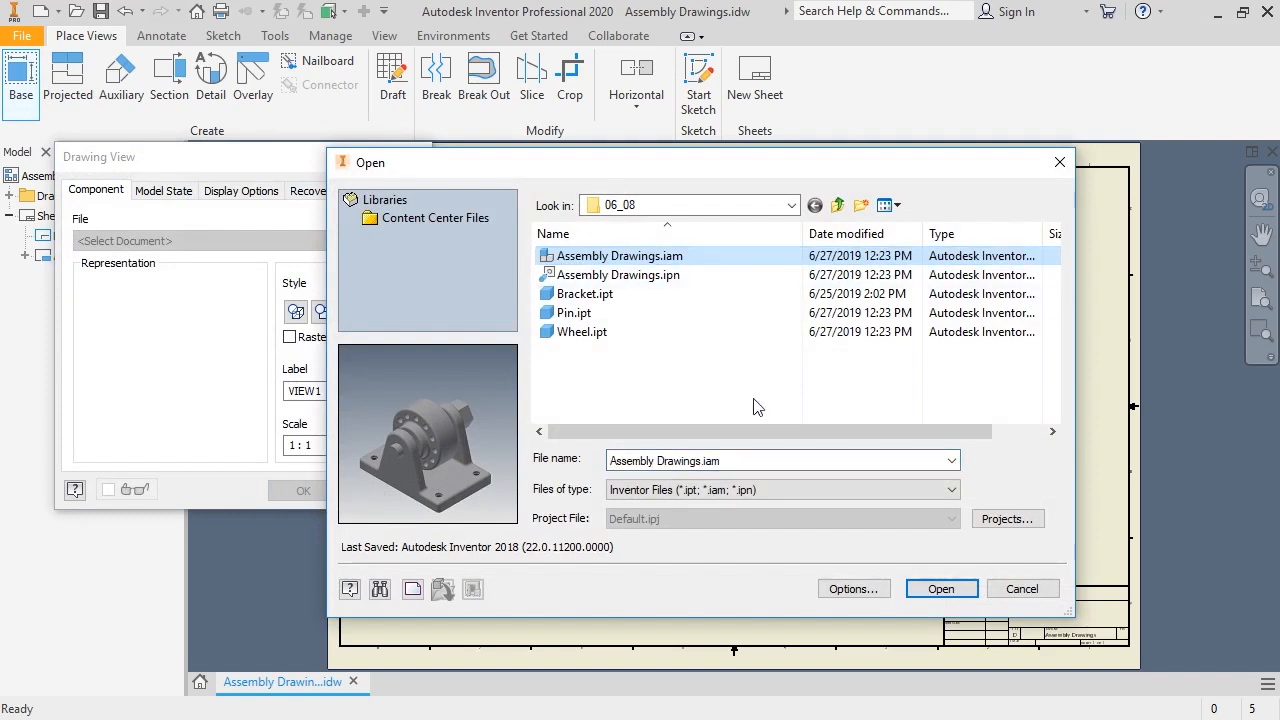
left_click(941, 589)
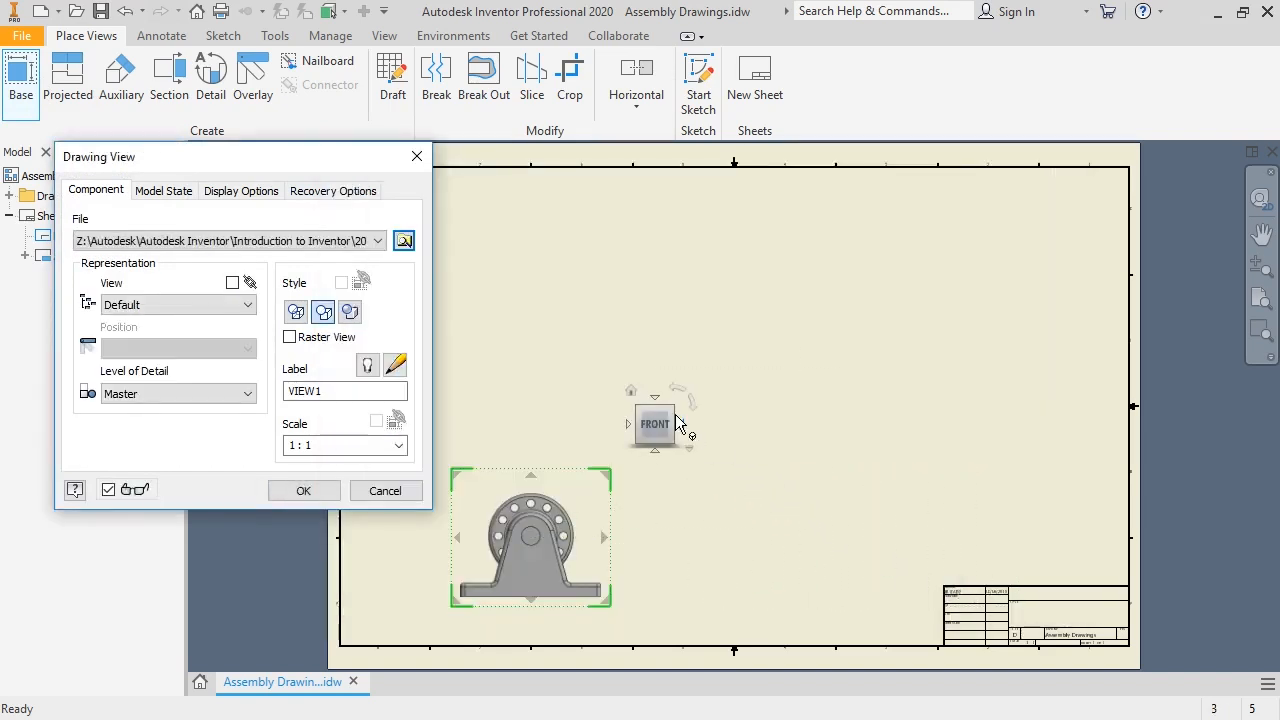
left_click(645, 422)
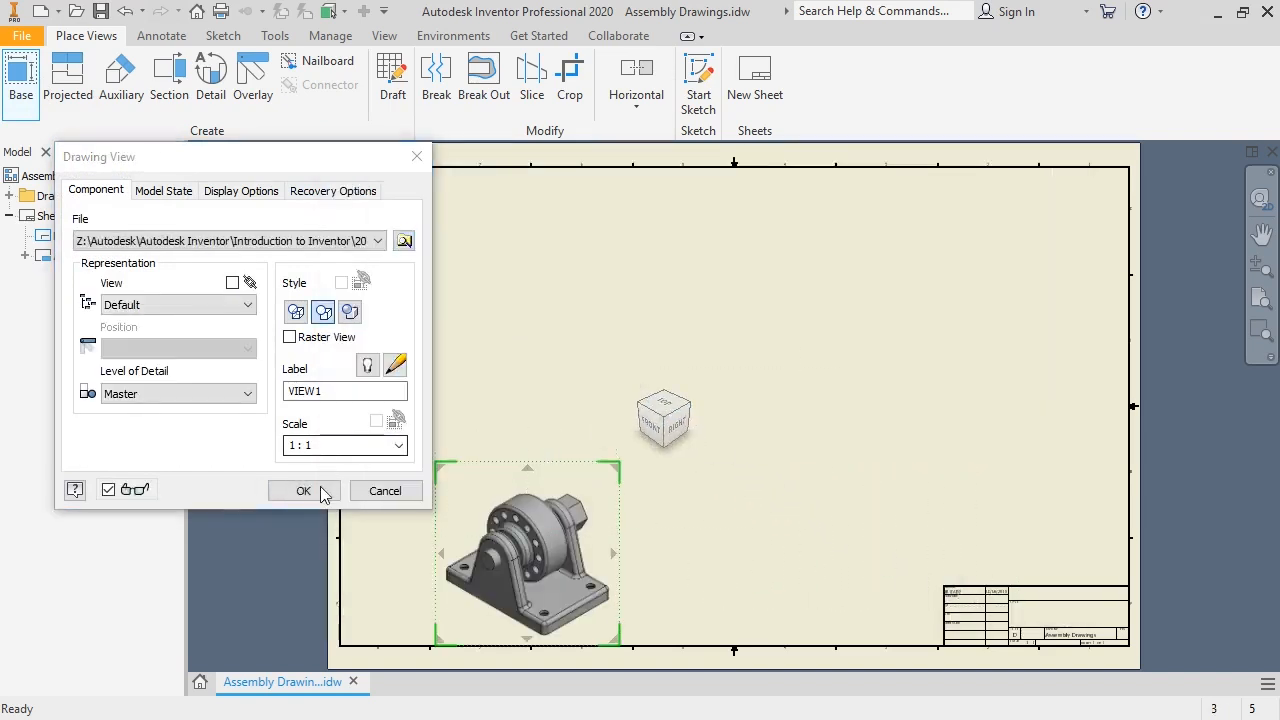
left_click_drag(545, 567, 962, 438)
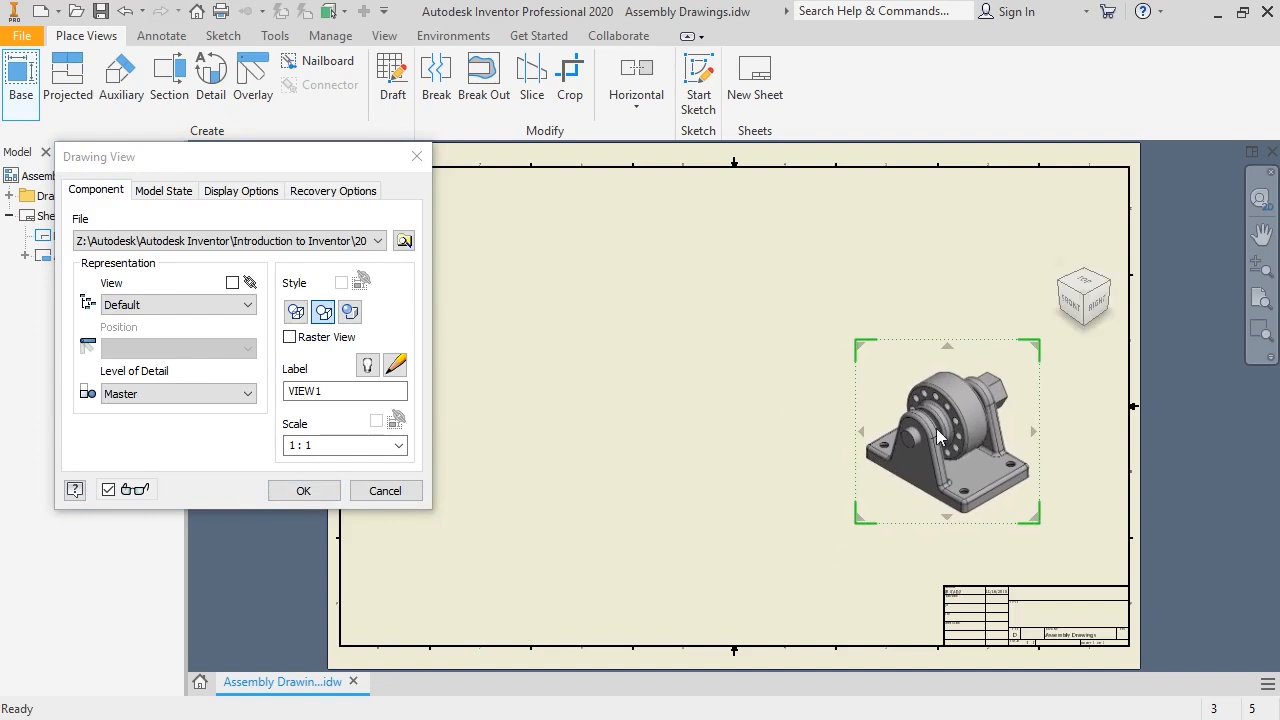
left_click(304, 490)
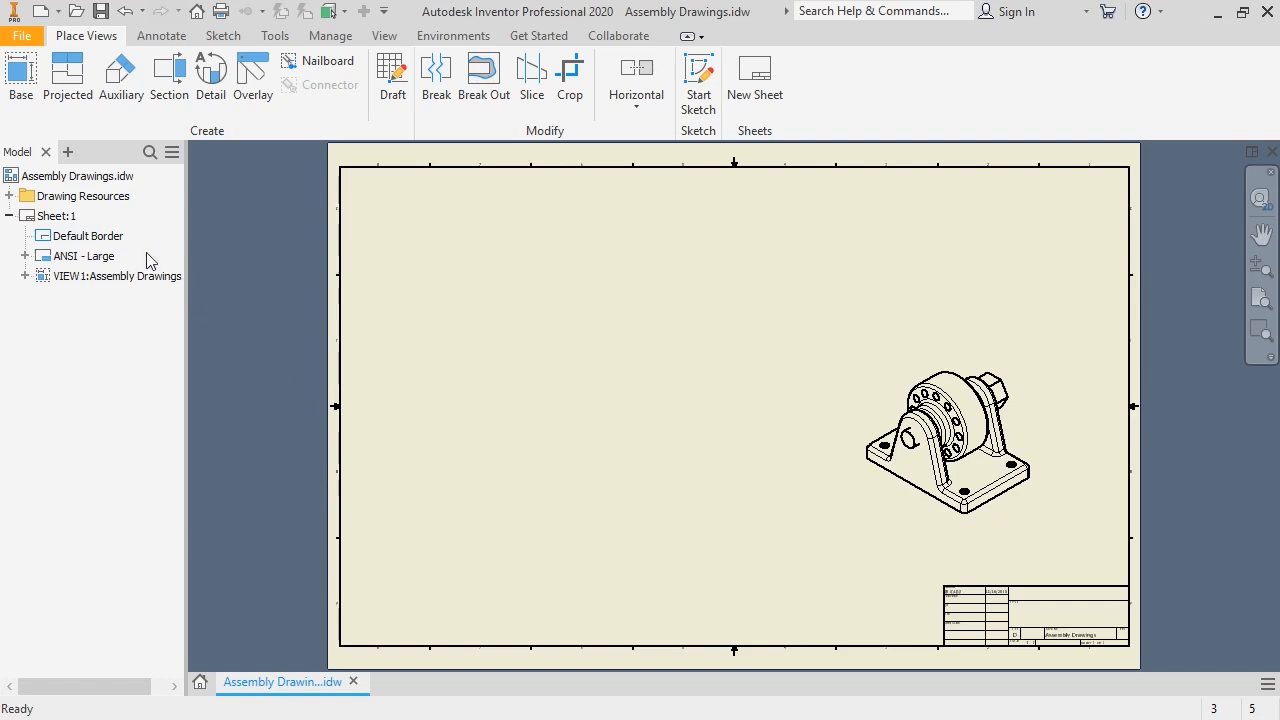
Place an exploded base view from Assembly Drawings.ipn at 1:1 scale on the left part of the sheet.
left_click(25, 90)
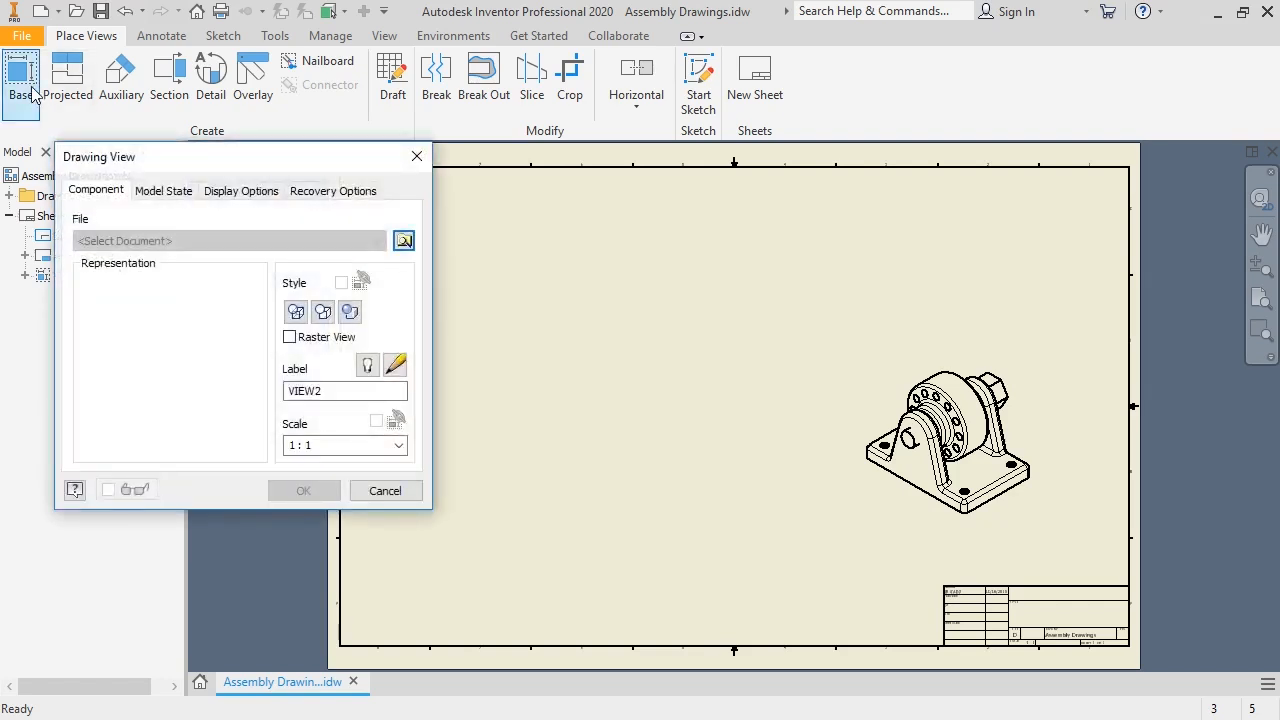
left_click(403, 241)
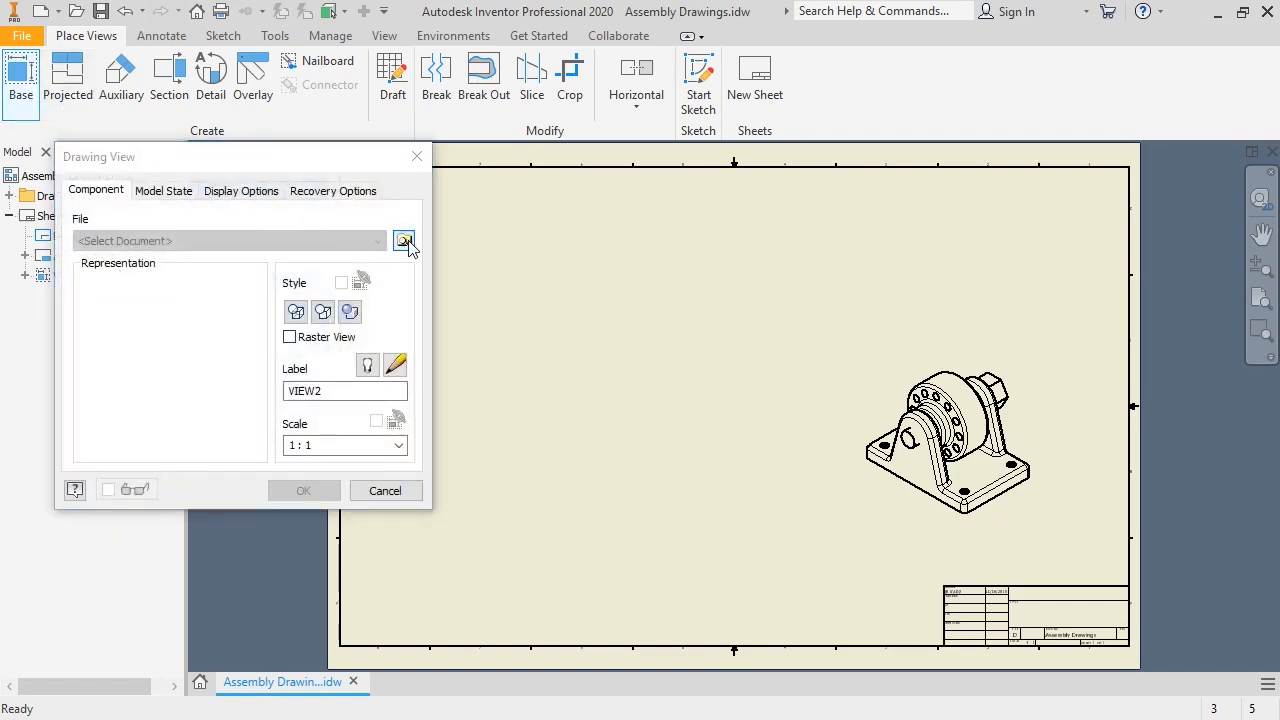
left_click(612, 275)
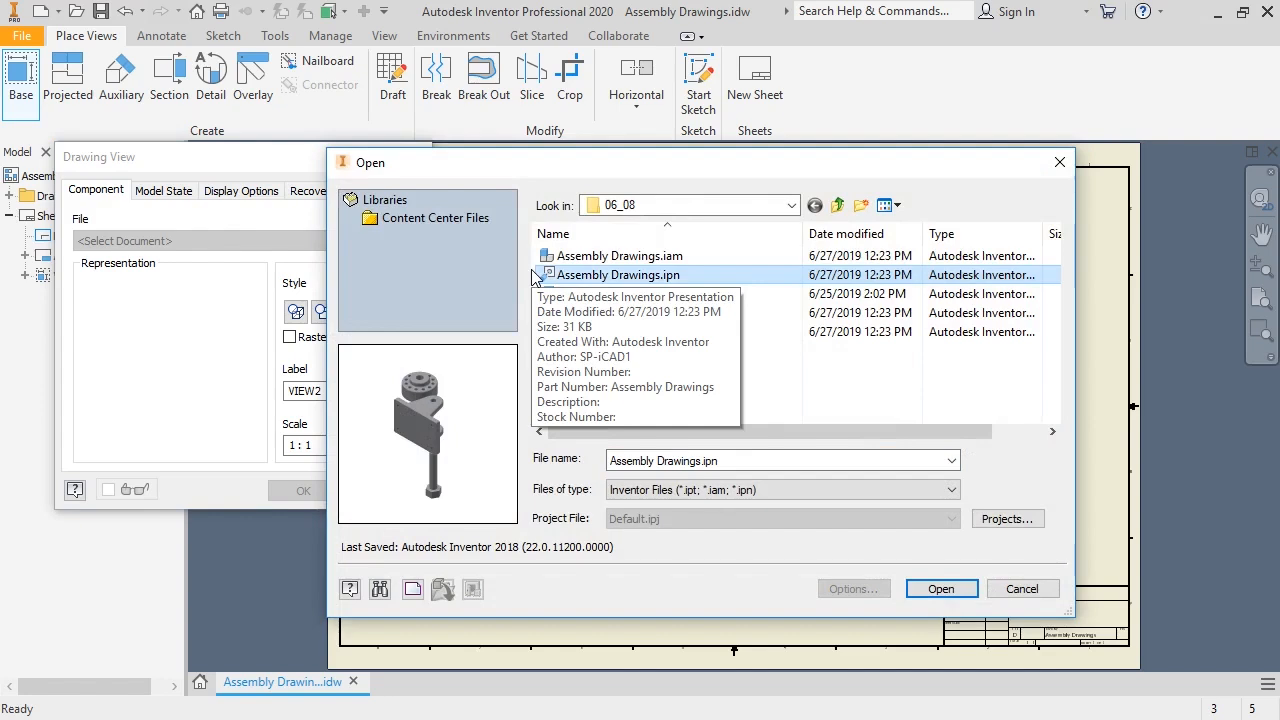
left_click(938, 588)
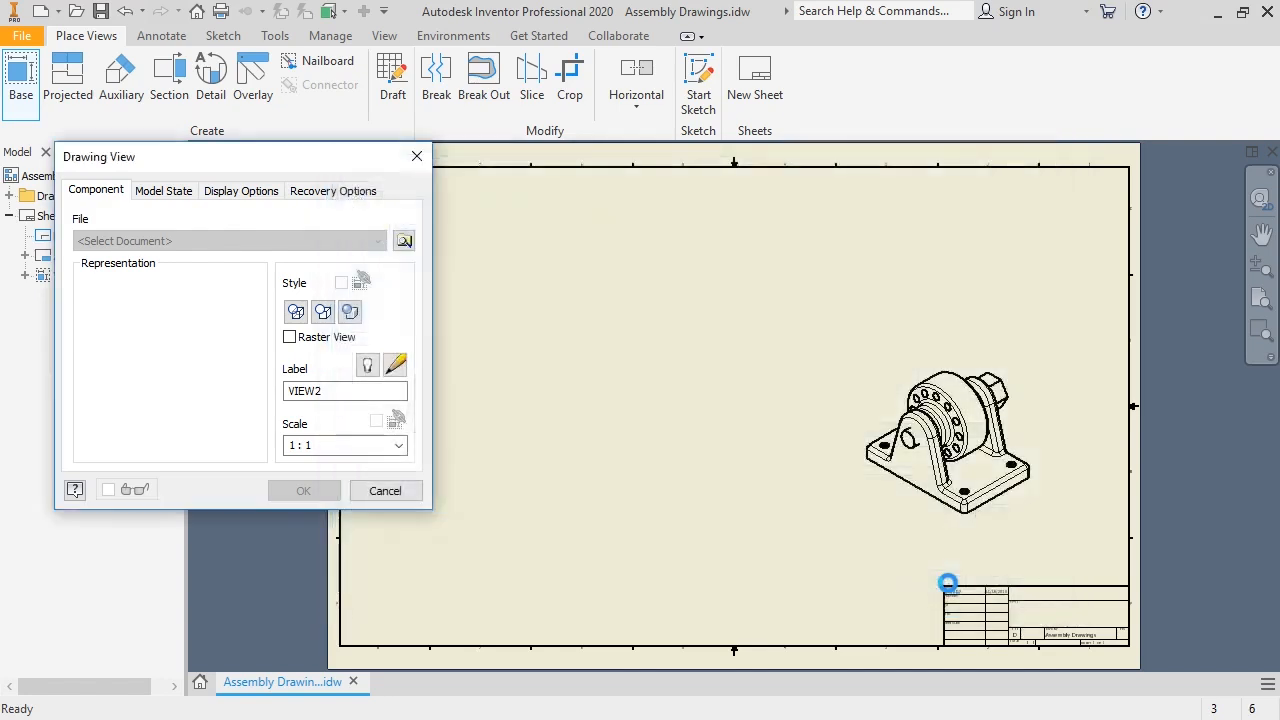
left_click(400, 446)
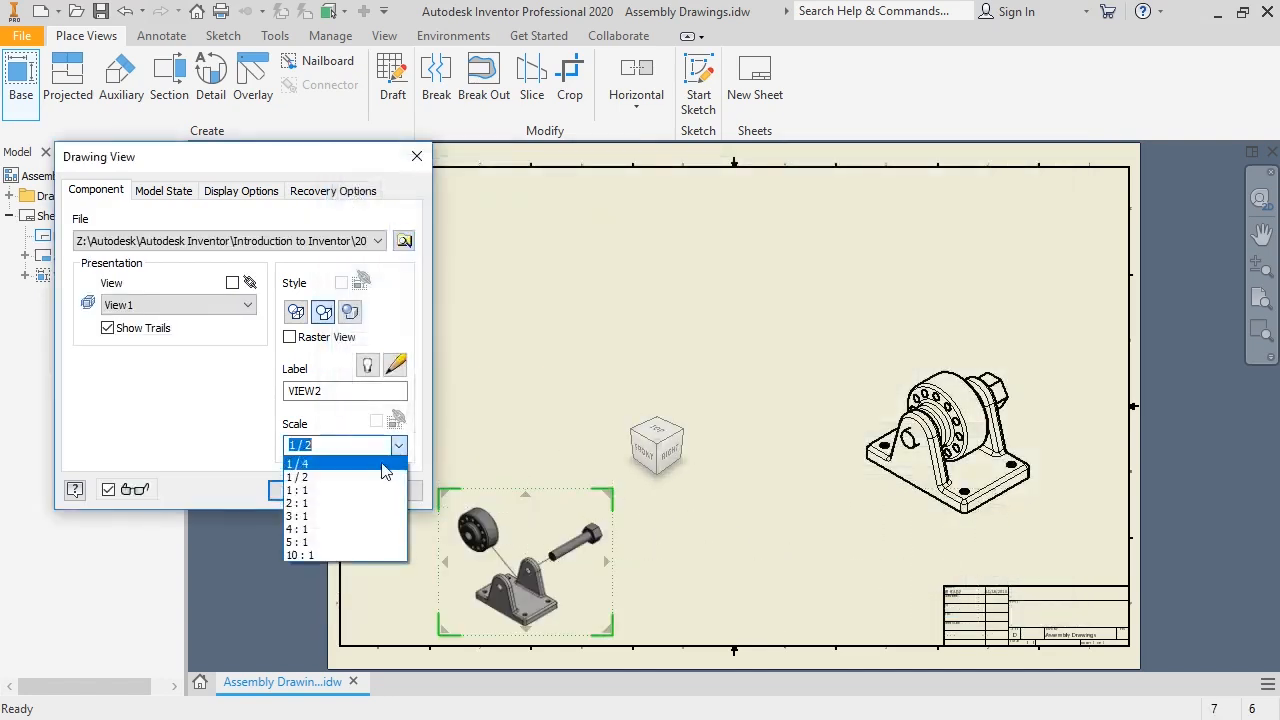
left_click(367, 490)
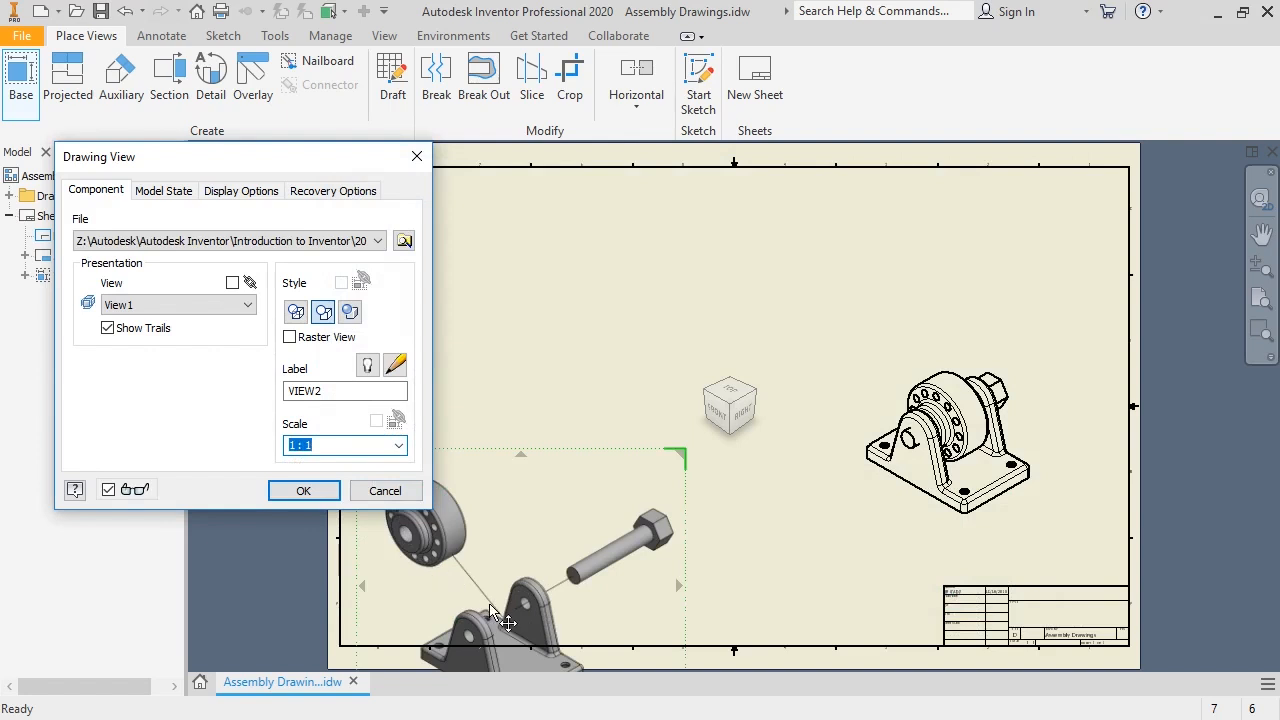
mouse_move(513, 619)
left_mouse_down()
mouse_move(504, 572)
mouse_move(541, 422)
left_mouse_up()
left_click(304, 490)
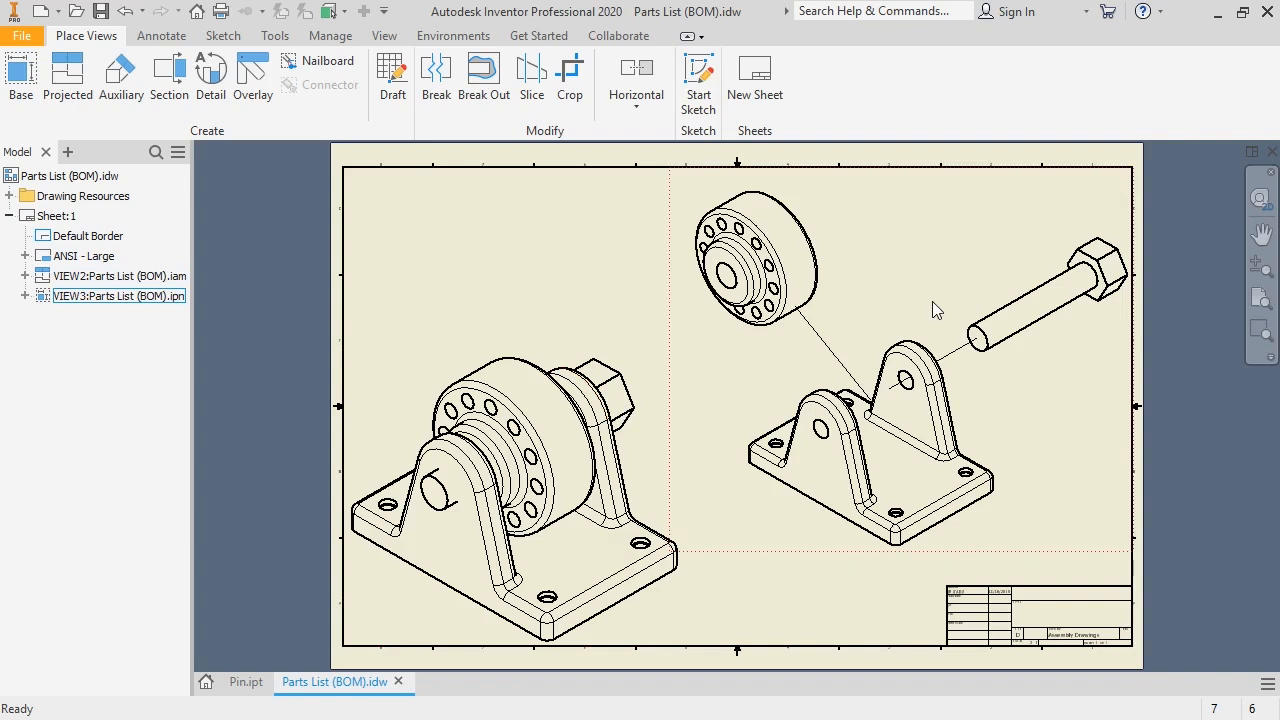
Insert a structured, first-level parts list from the assembled view, enabling the BOM view, and place it above that view near the sheet's upper-left corner.
left_click(181, 37)
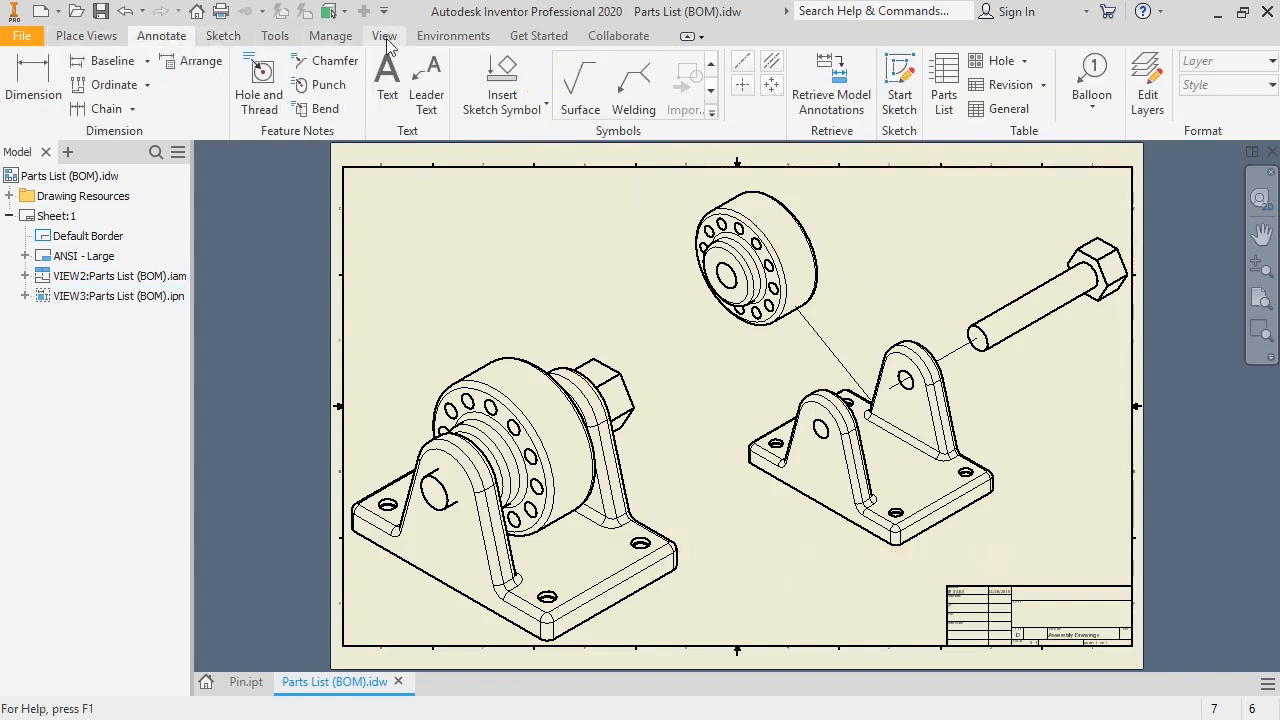
left_click(945, 78)
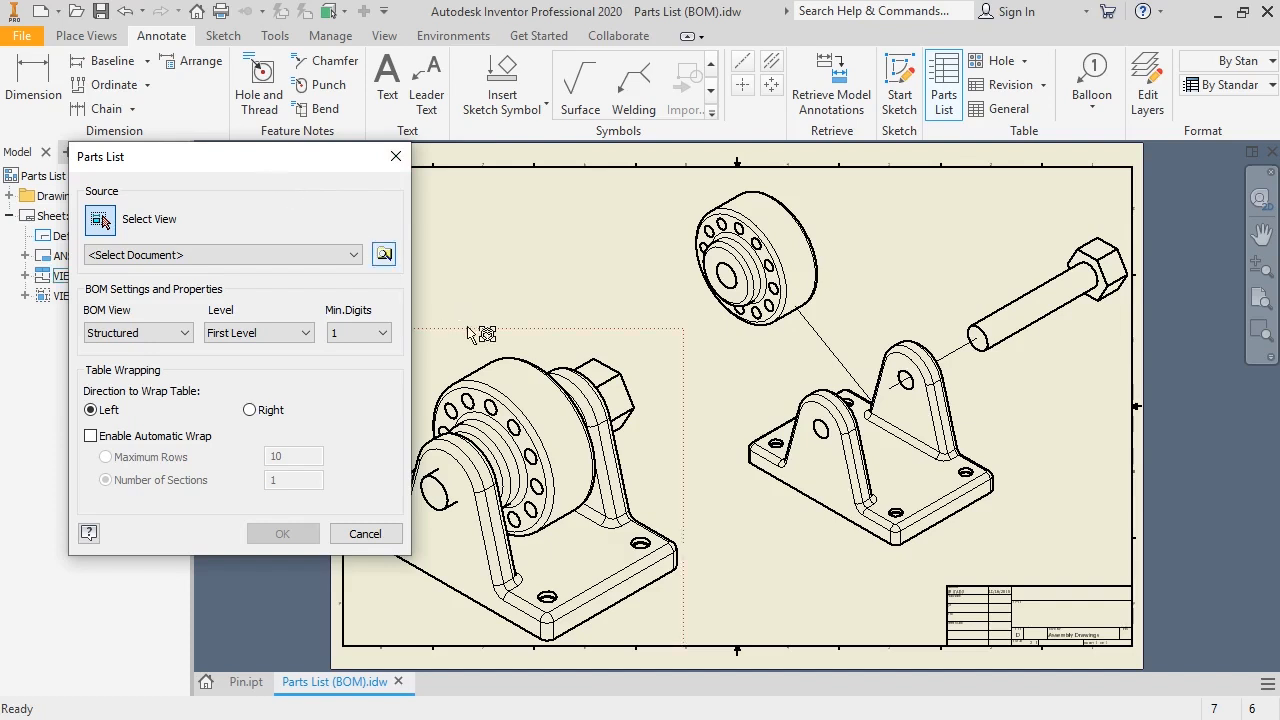
left_click(530, 413)
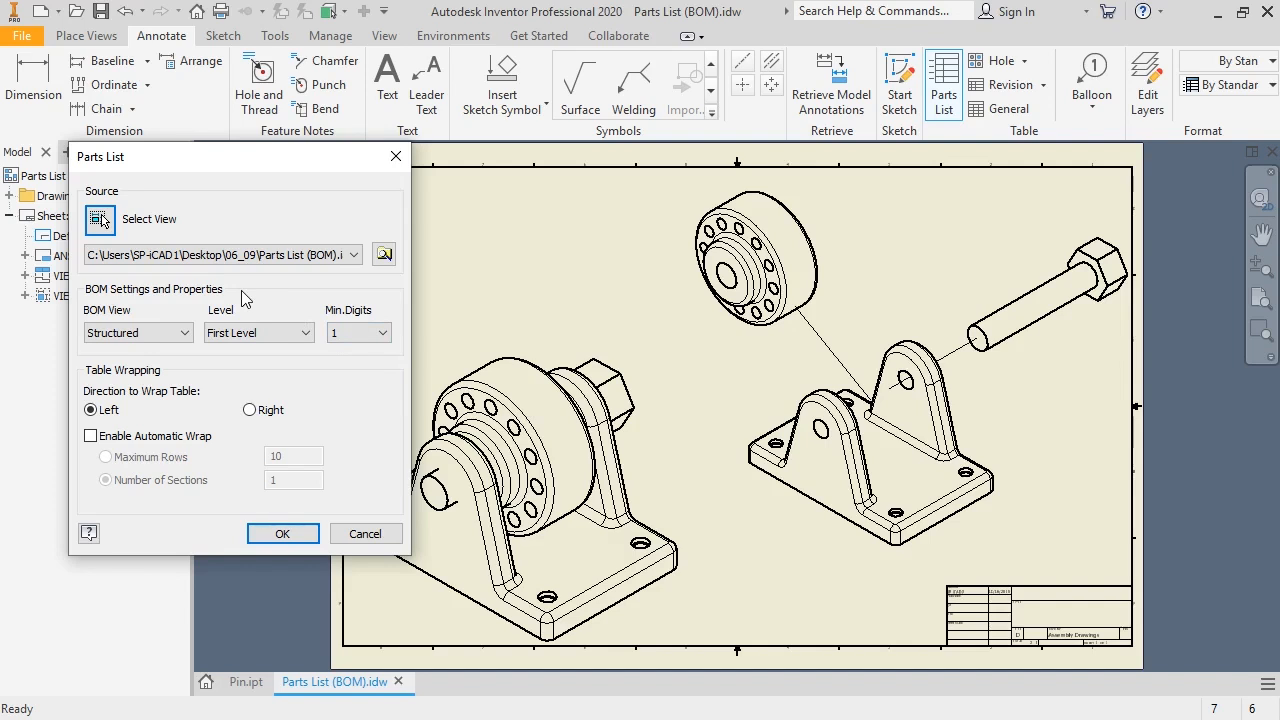
left_click(297, 532)
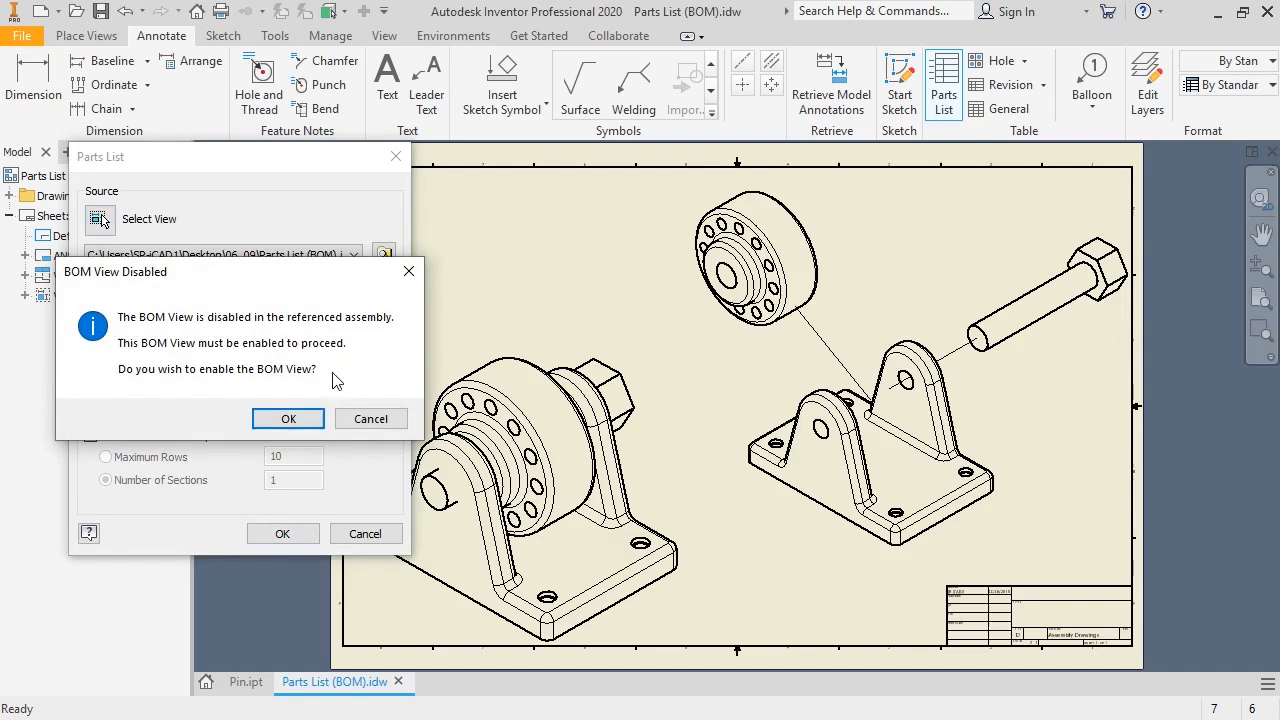
left_click(295, 418)
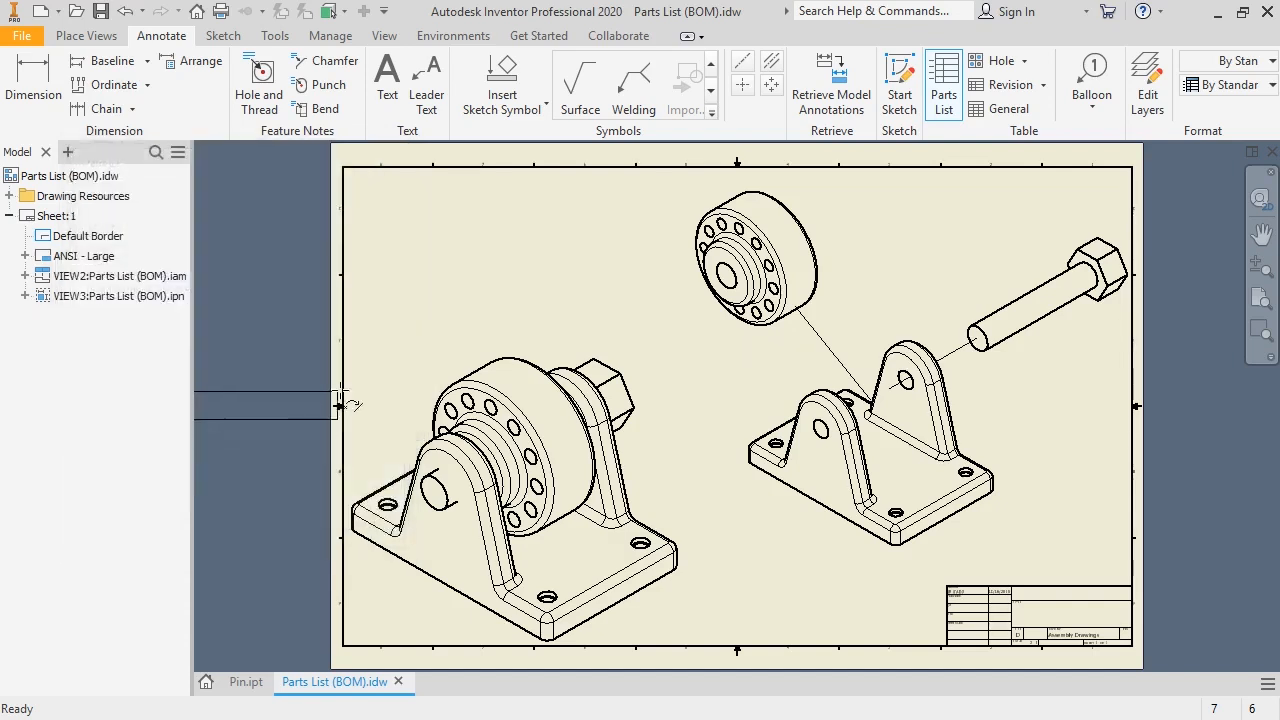
left_click(547, 181)
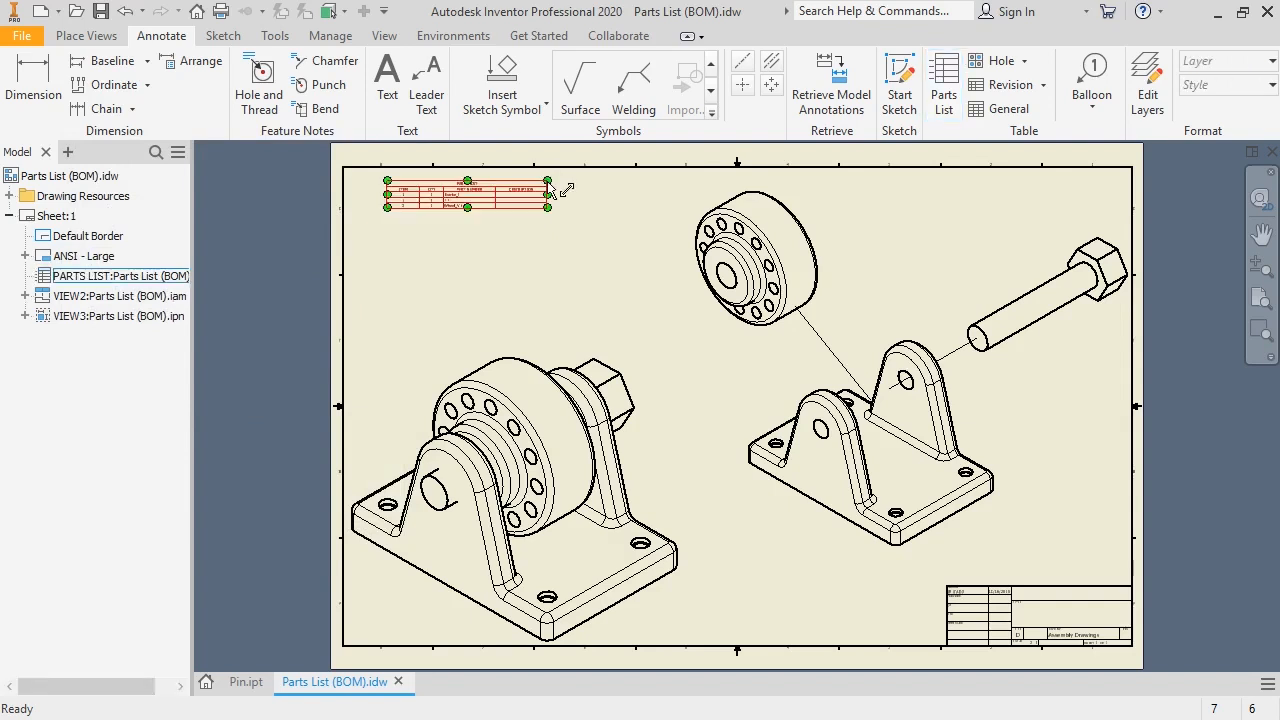
scroll(482, 196, "up", 5)
mouse_move(486, 200)
middle_mouse_down()
mouse_move(486, 280)
mouse_move(654, 386)
mouse_move(777, 401)
middle_mouse_up()
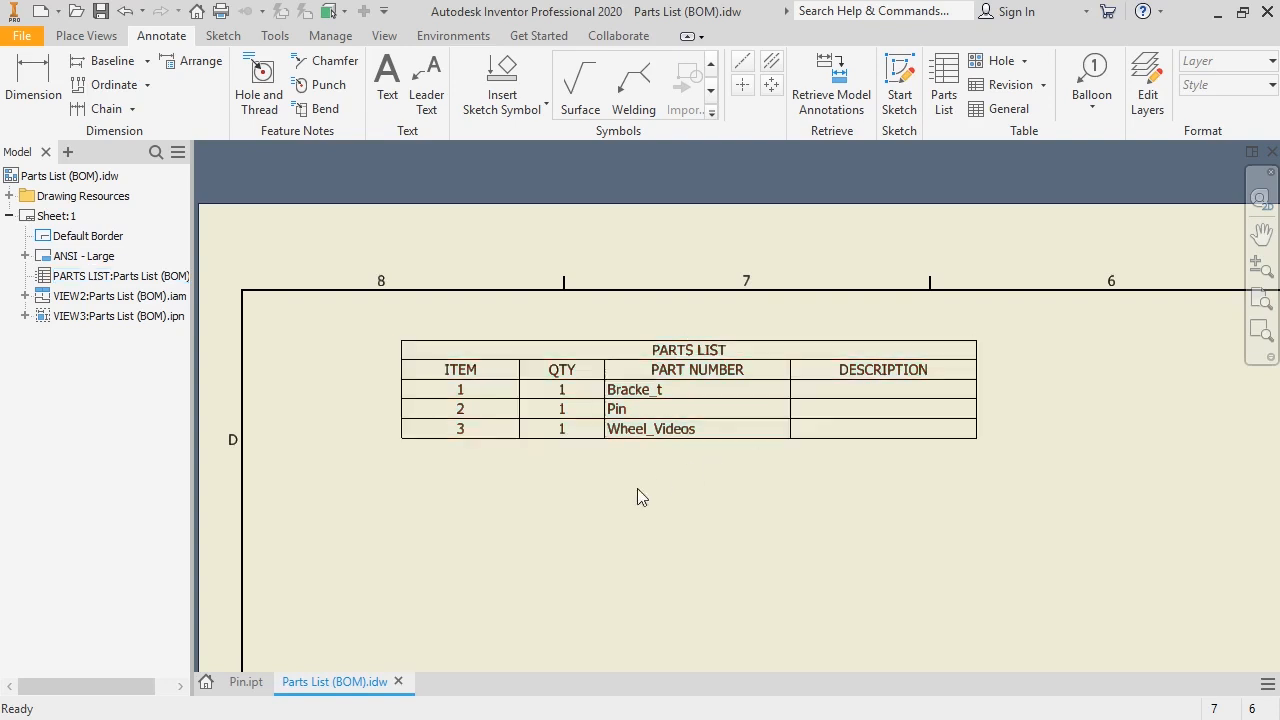
In Pin.ipt's iProperties, set the description to "Standard Pin Component" and return to the Parts List (BOM) drawing.
left_click(246, 681)
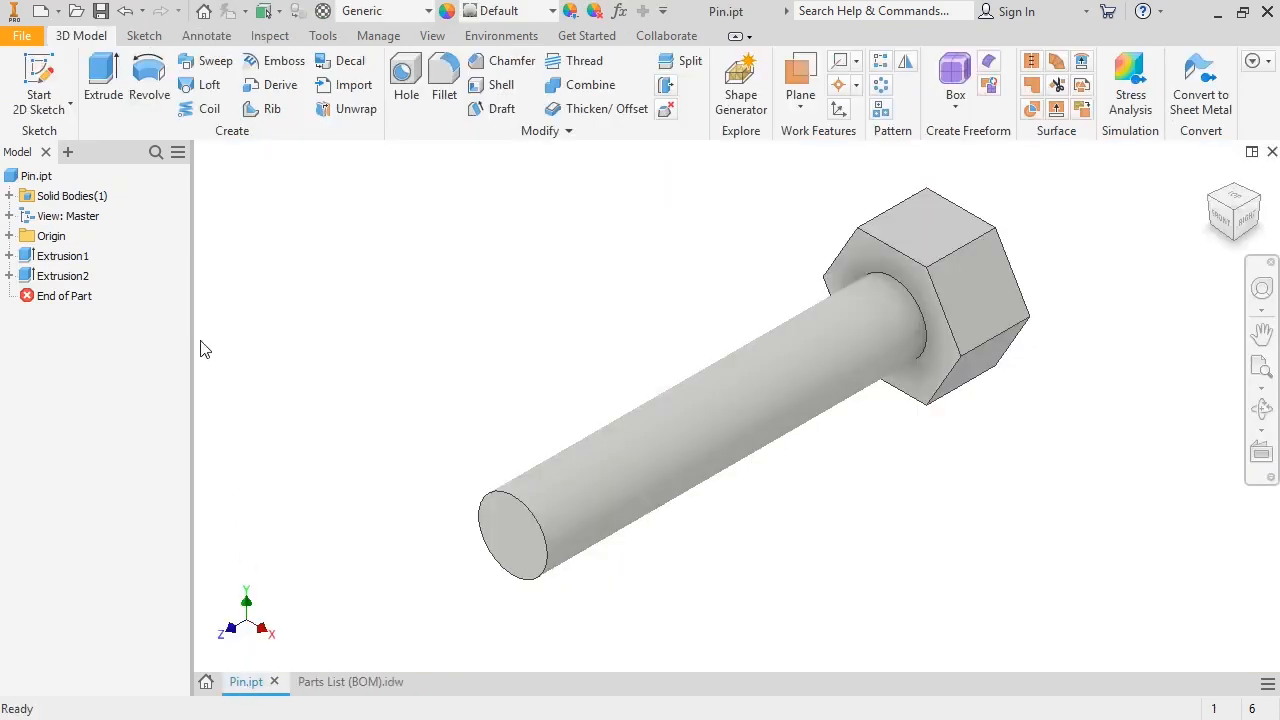
left_click(24, 37)
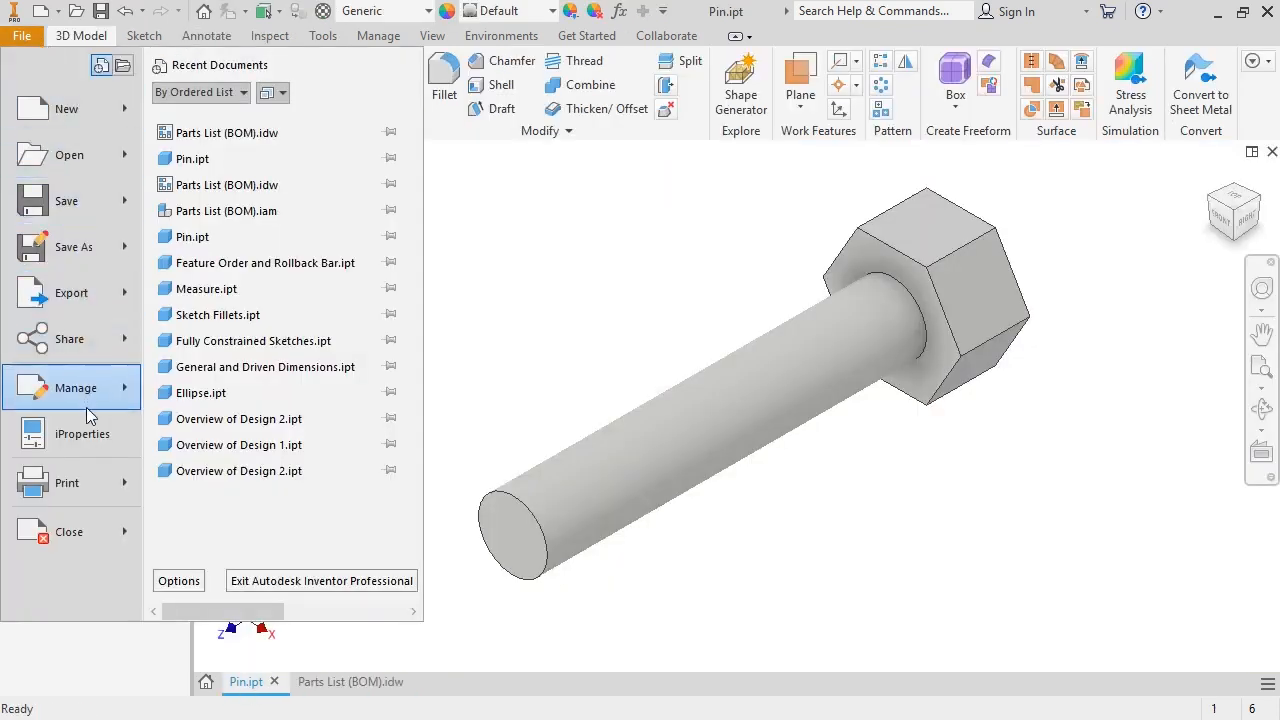
left_click(97, 445)
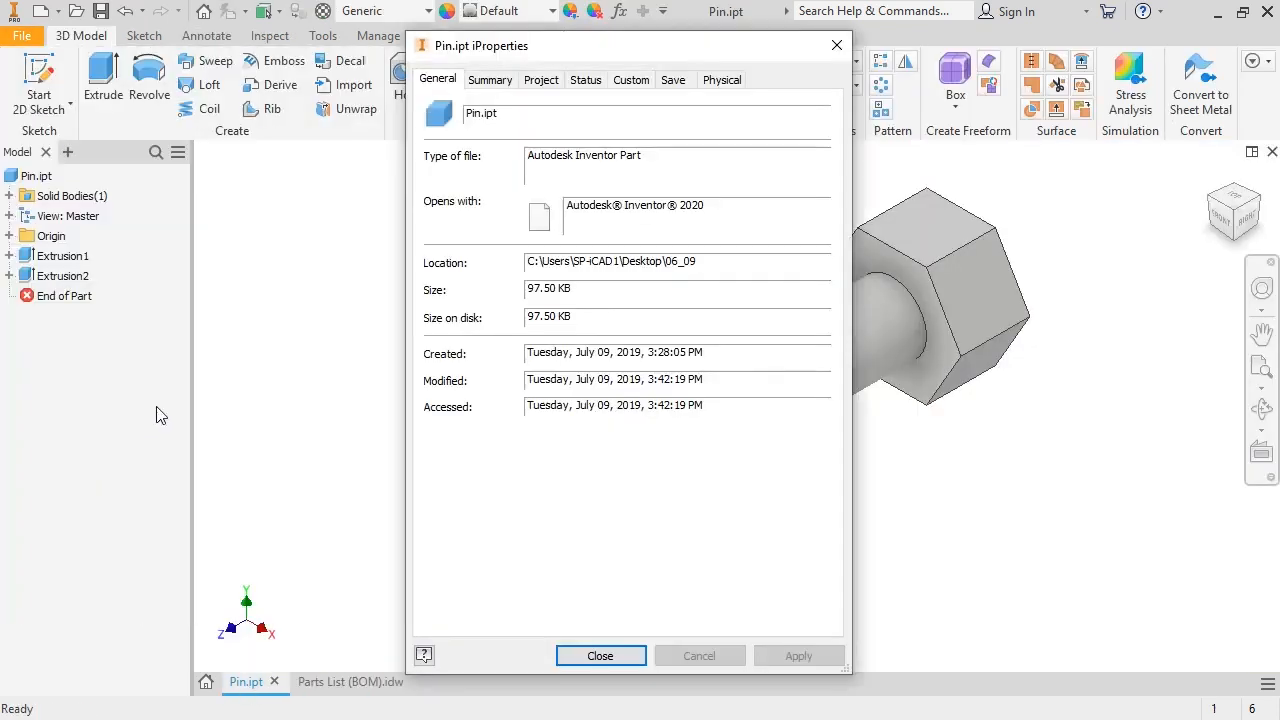
left_click(544, 86)
left_click(594, 215)
type("Sta")
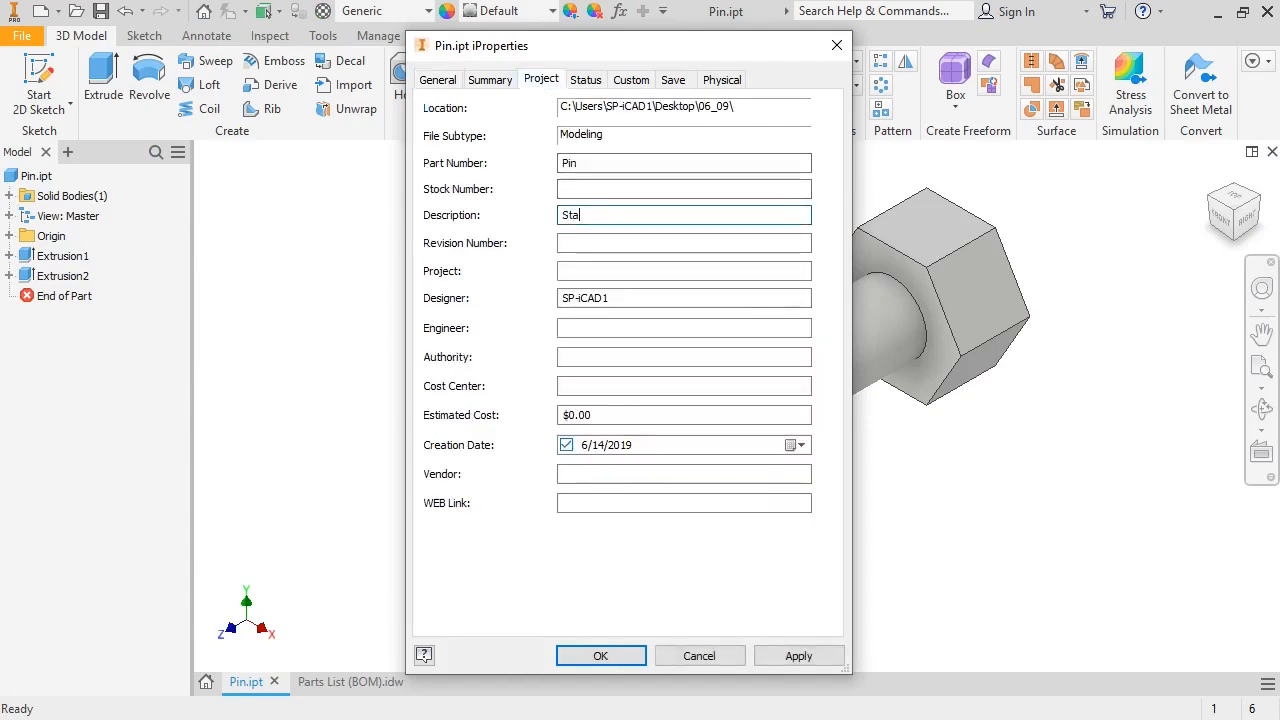
type("ndard Pin Component")
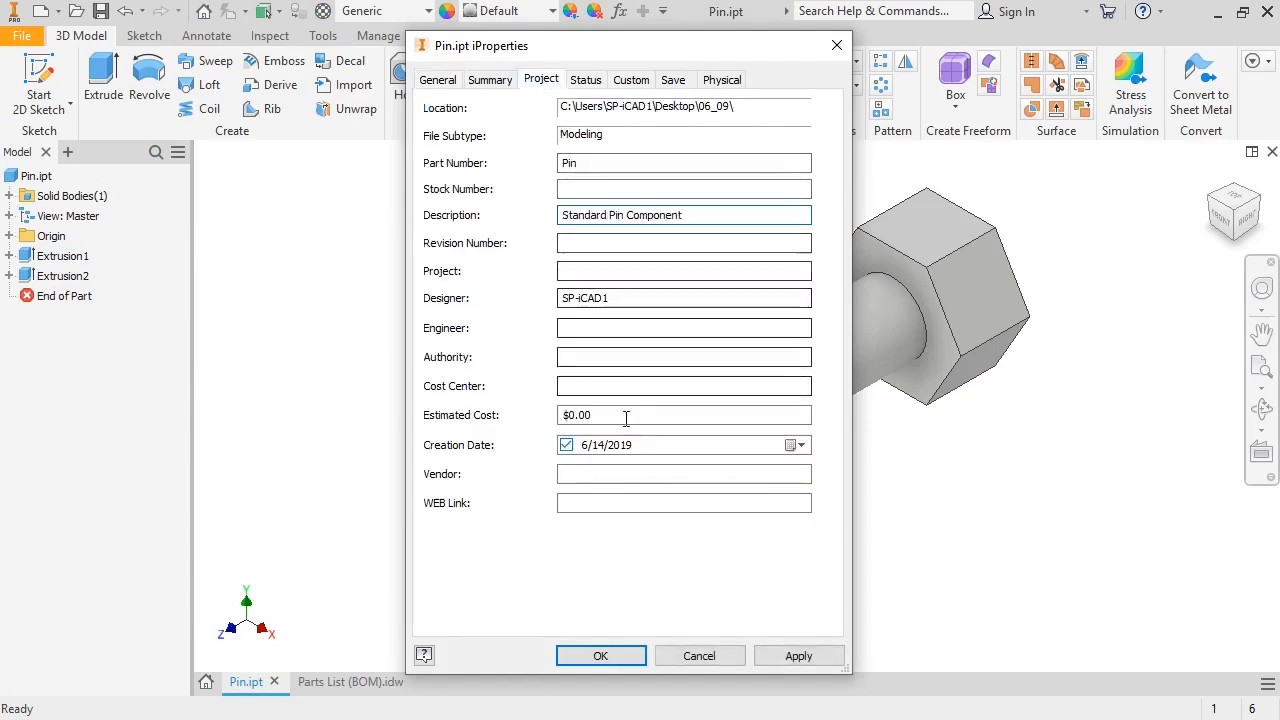
left_click(784, 652)
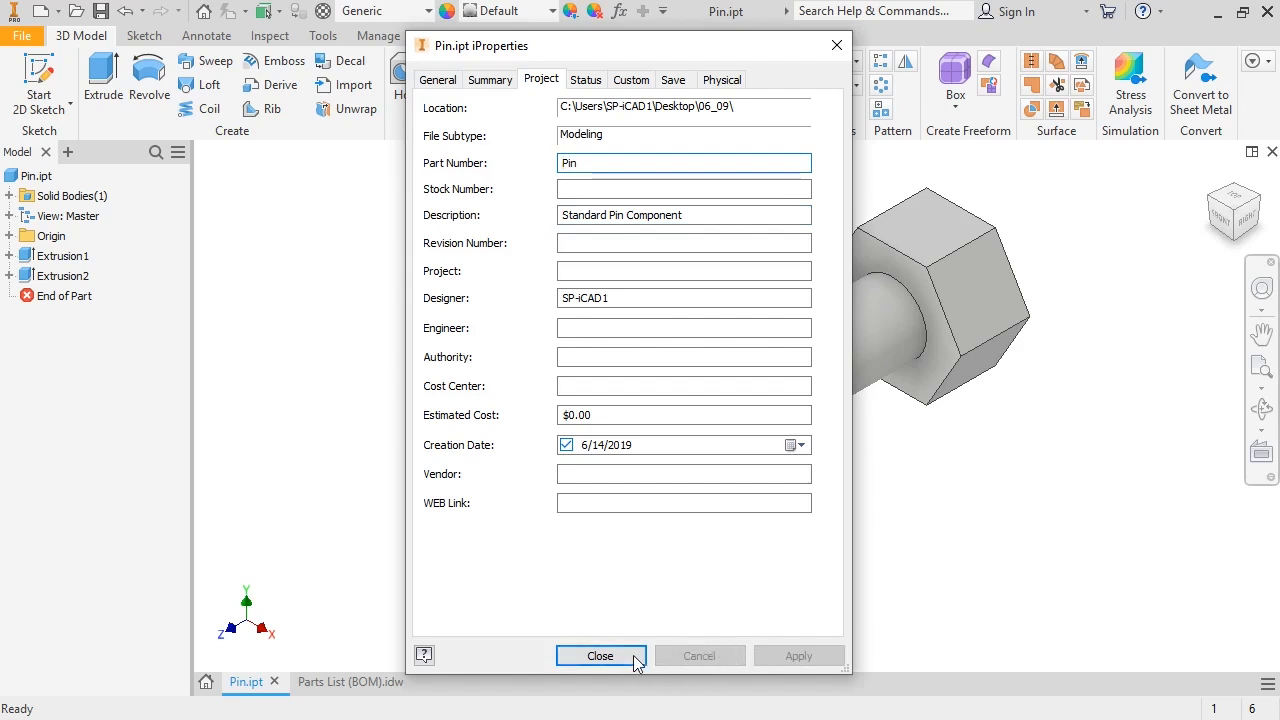
left_click(600, 656)
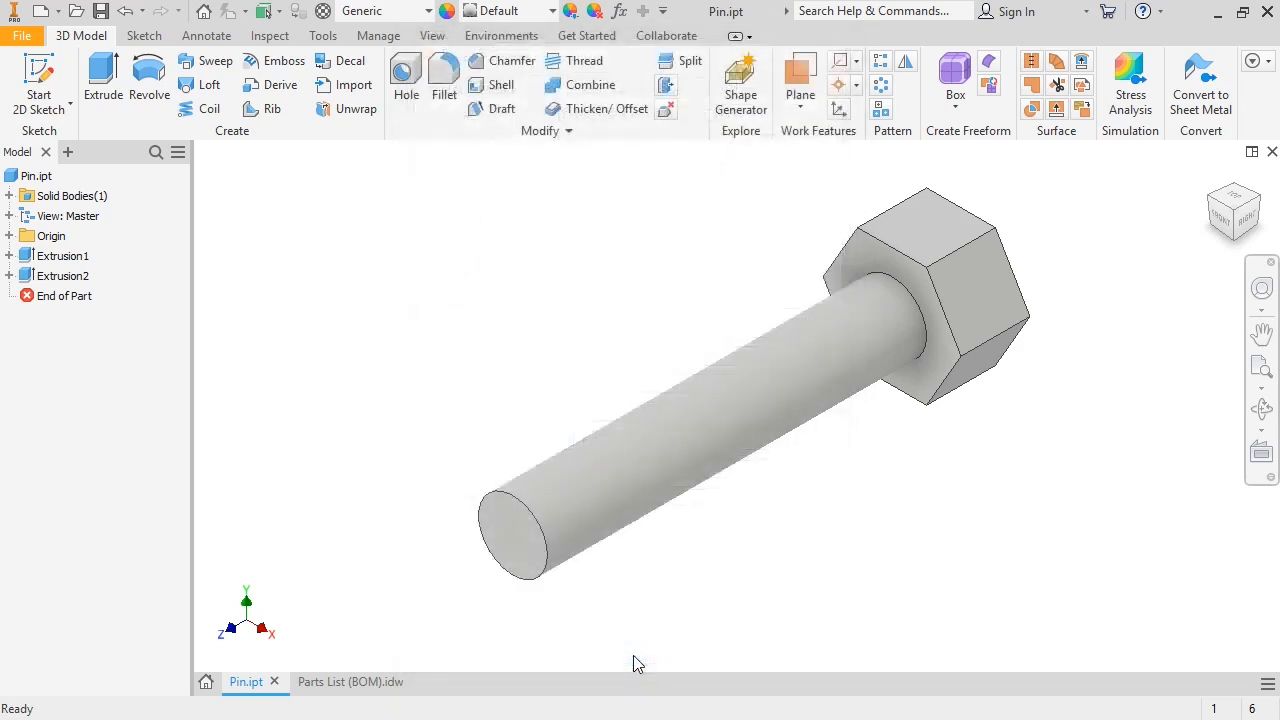
left_click(358, 683)
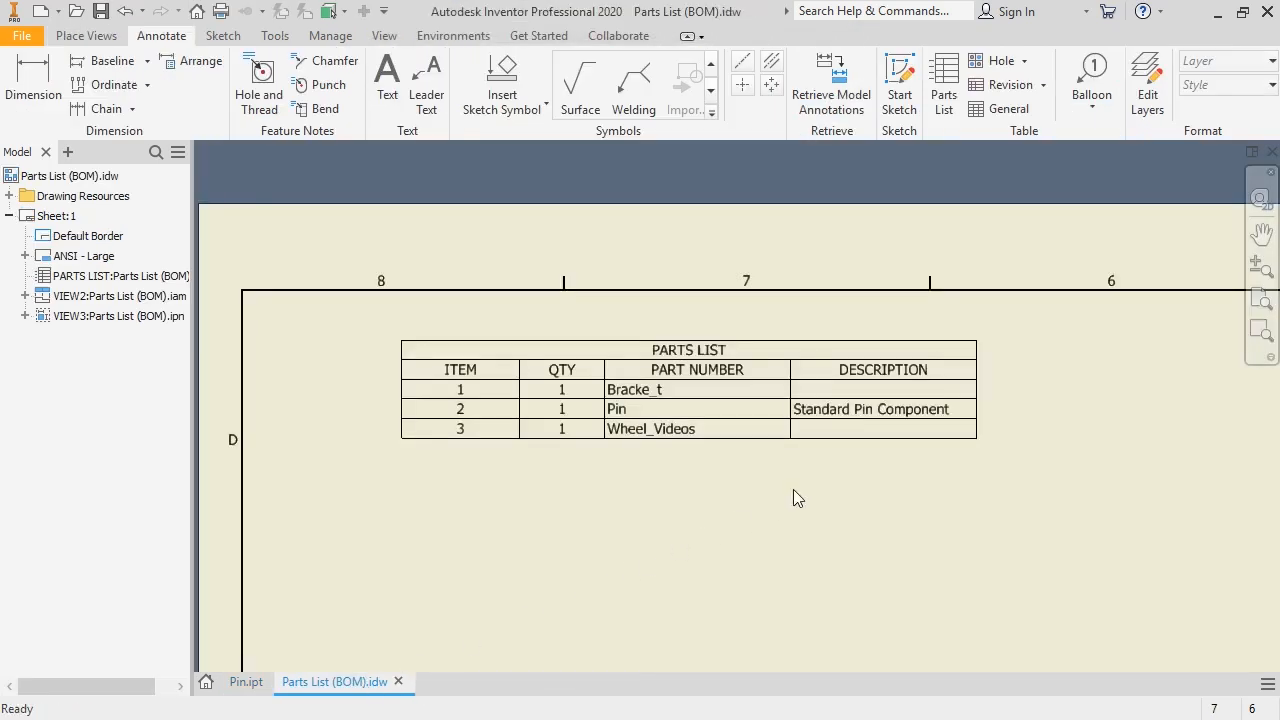
Examine the pin's description in the parts list and the structured bill of materials behind the table.
left_click(952, 418)
left_click(880, 445)
left_click(712, 429)
right_click(712, 428)
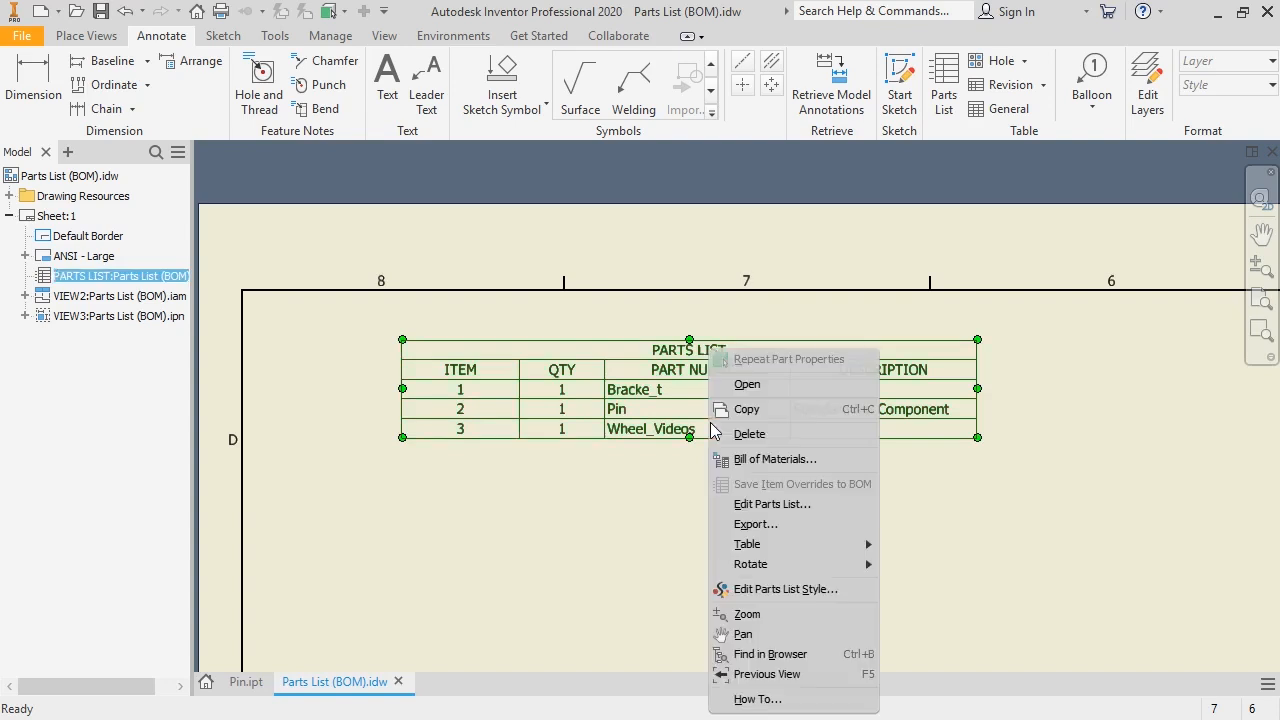
left_click(819, 458)
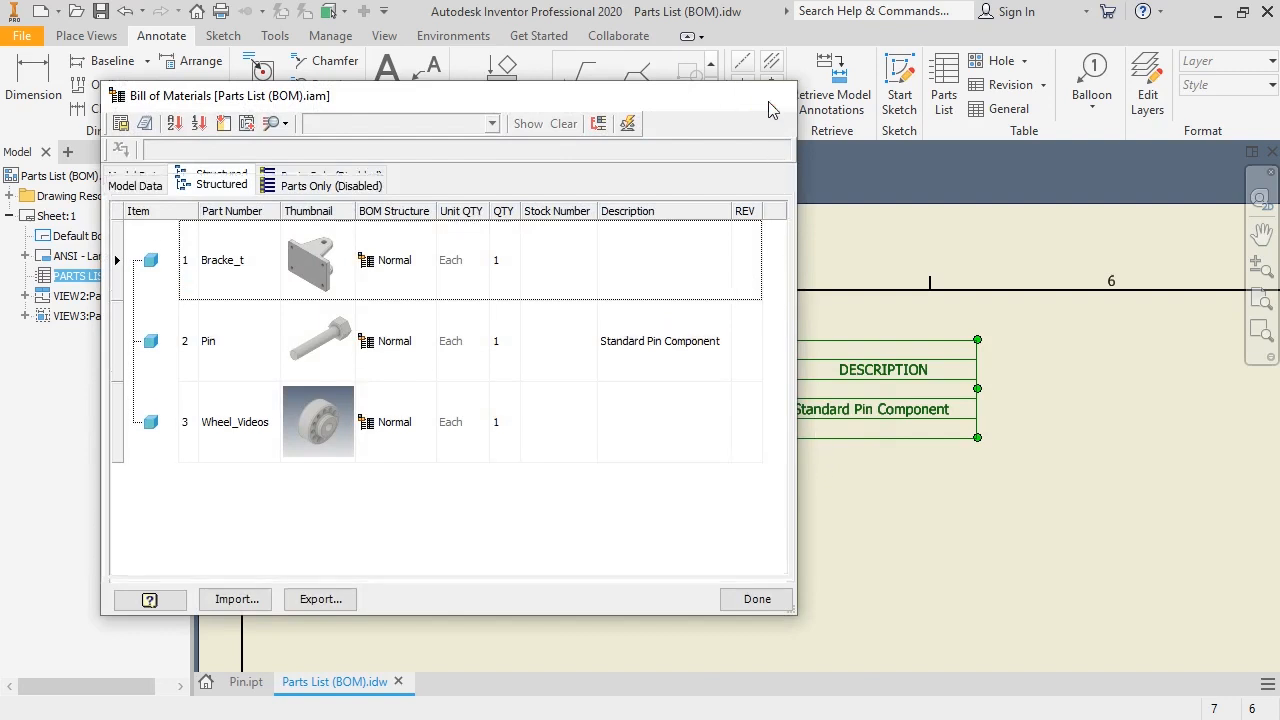
left_click(772, 100)
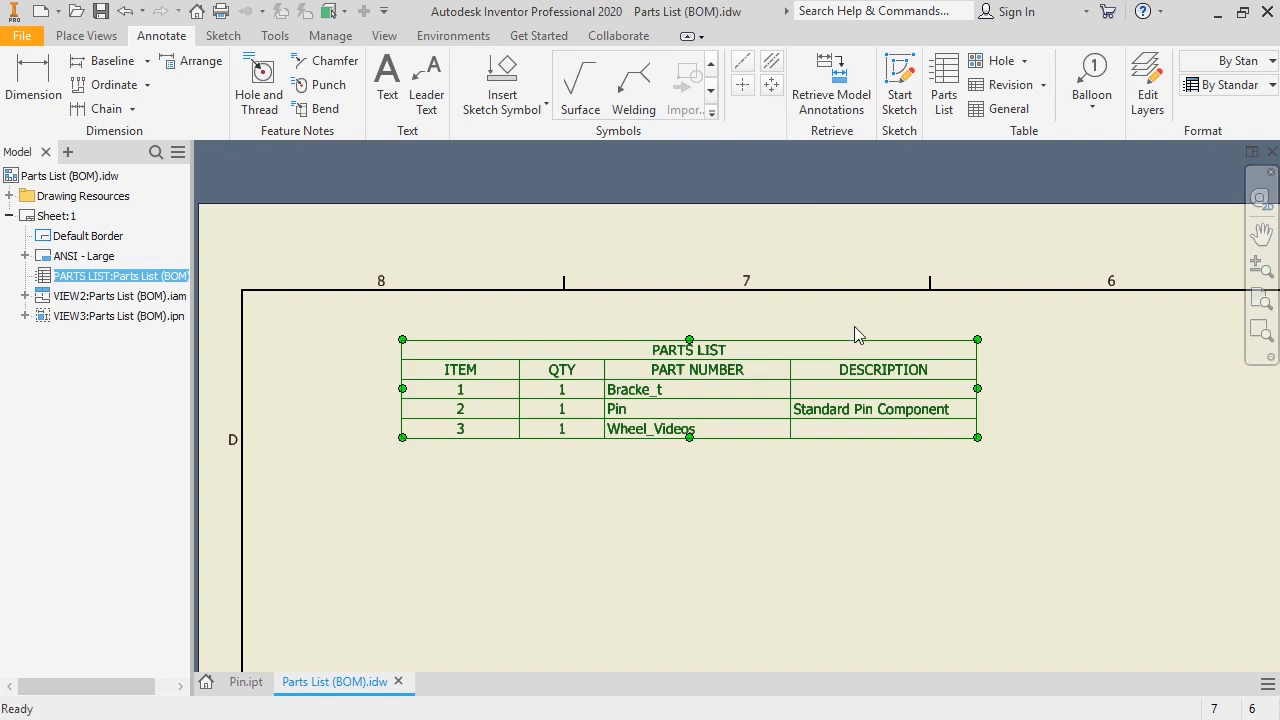
Open the parts list for editing and move the Bracke_t row below the Pin row.
right_click(871, 415)
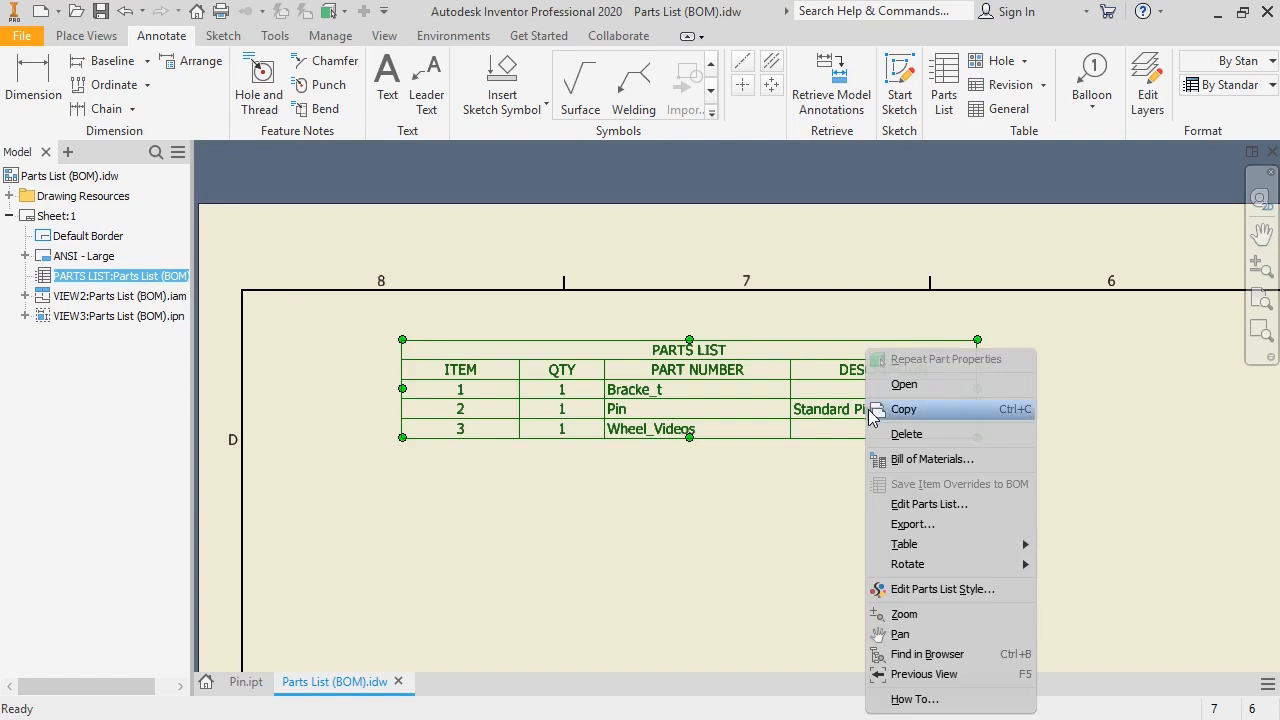
left_click(970, 505)
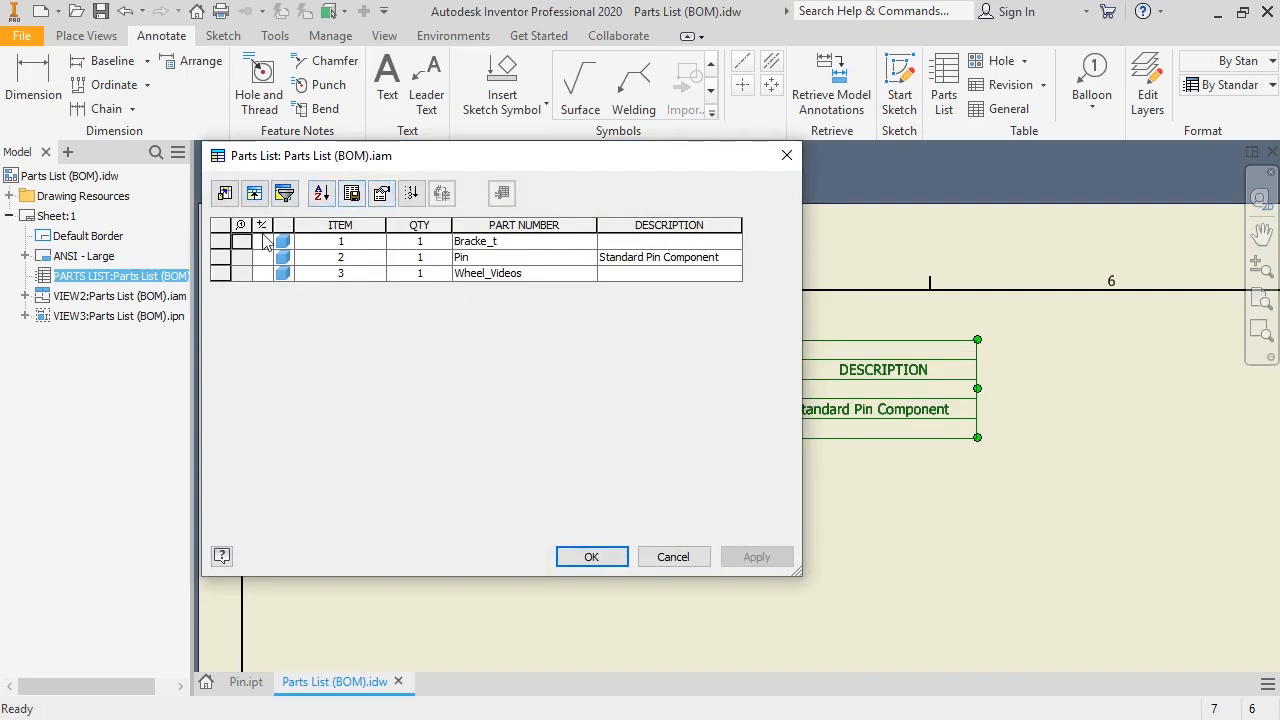
left_click_drag(228, 241, 230, 266)
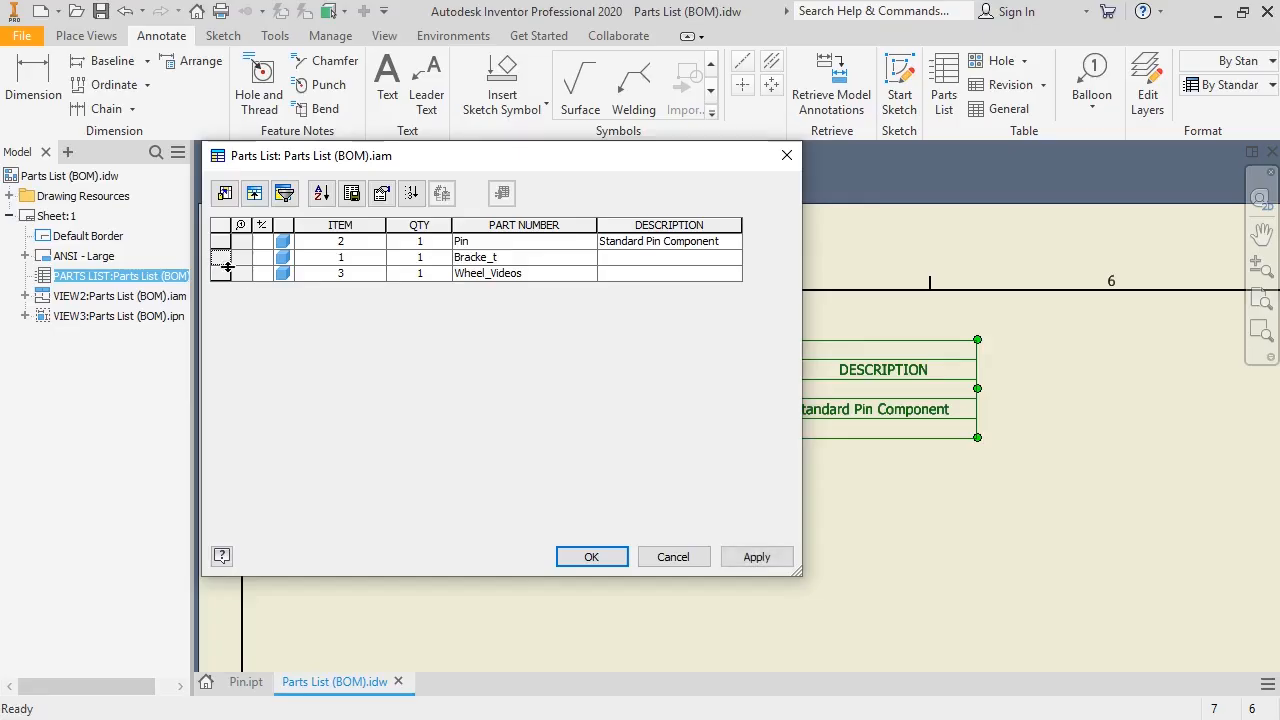
Set the Bracke_t row's item number to 21 and the Wheel_Videos row's quantity to 123.
left_click(339, 259)
type("2")
left_click(428, 275)
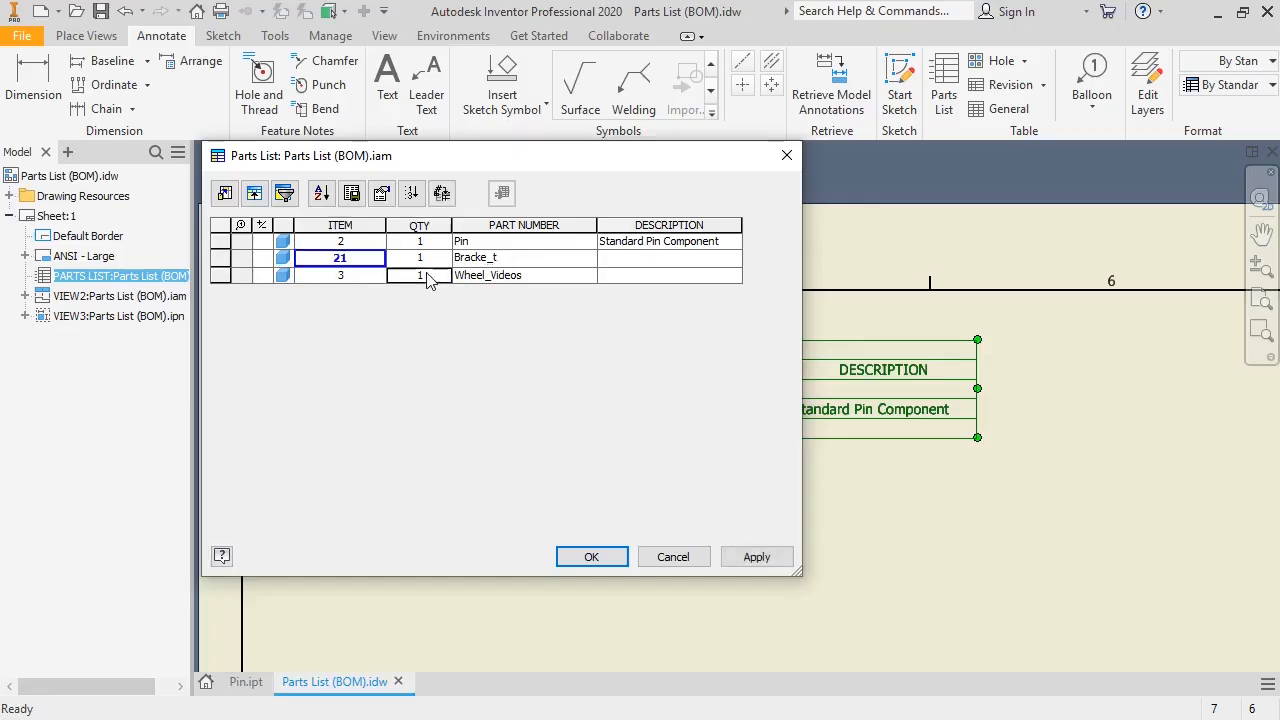
Insert a custom part row with part number Adhesive and description Glue, and apply the parts list edits.
right_click(229, 275)
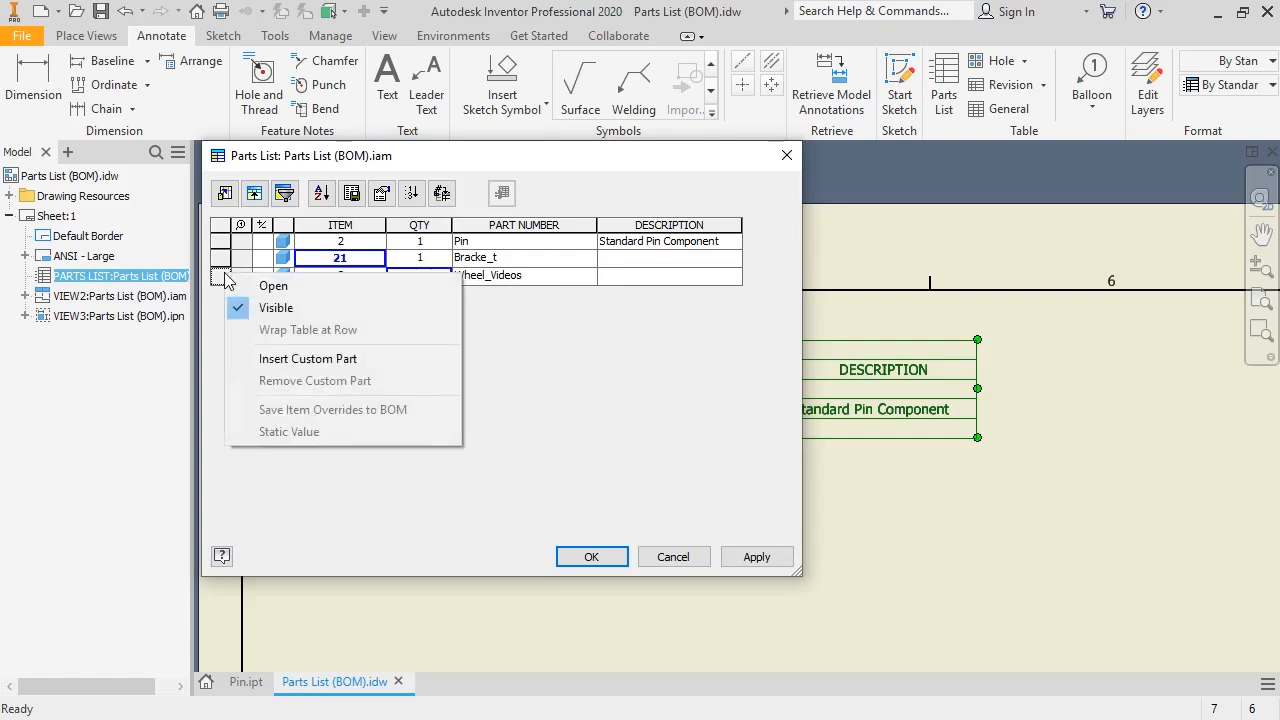
left_click(297, 357)
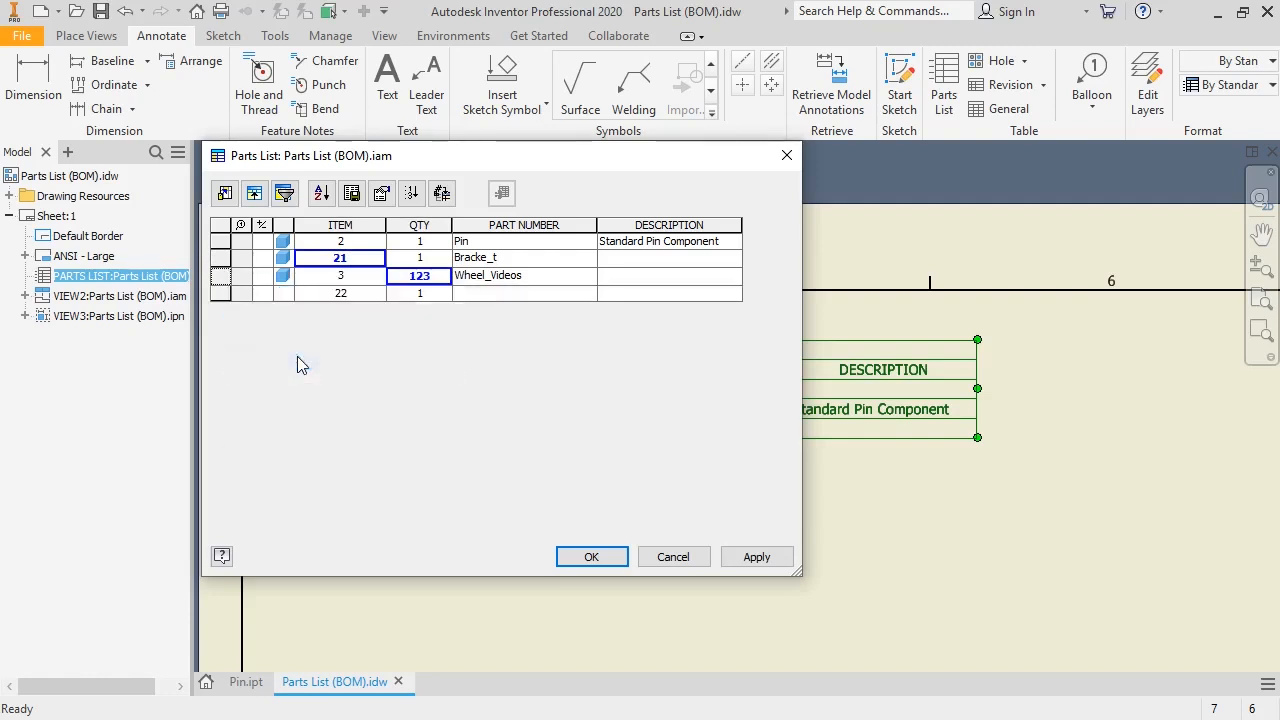
left_click(470, 293)
type("Adhesive")
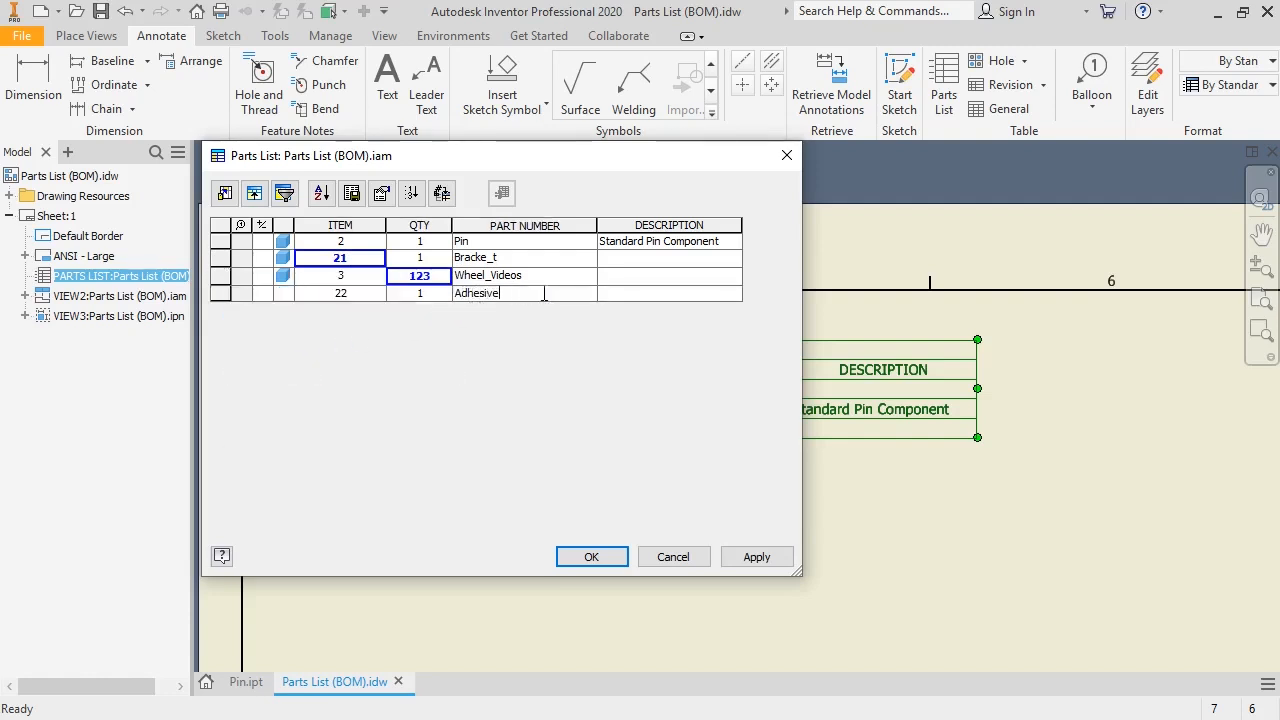
left_click(610, 293)
type("Glue")
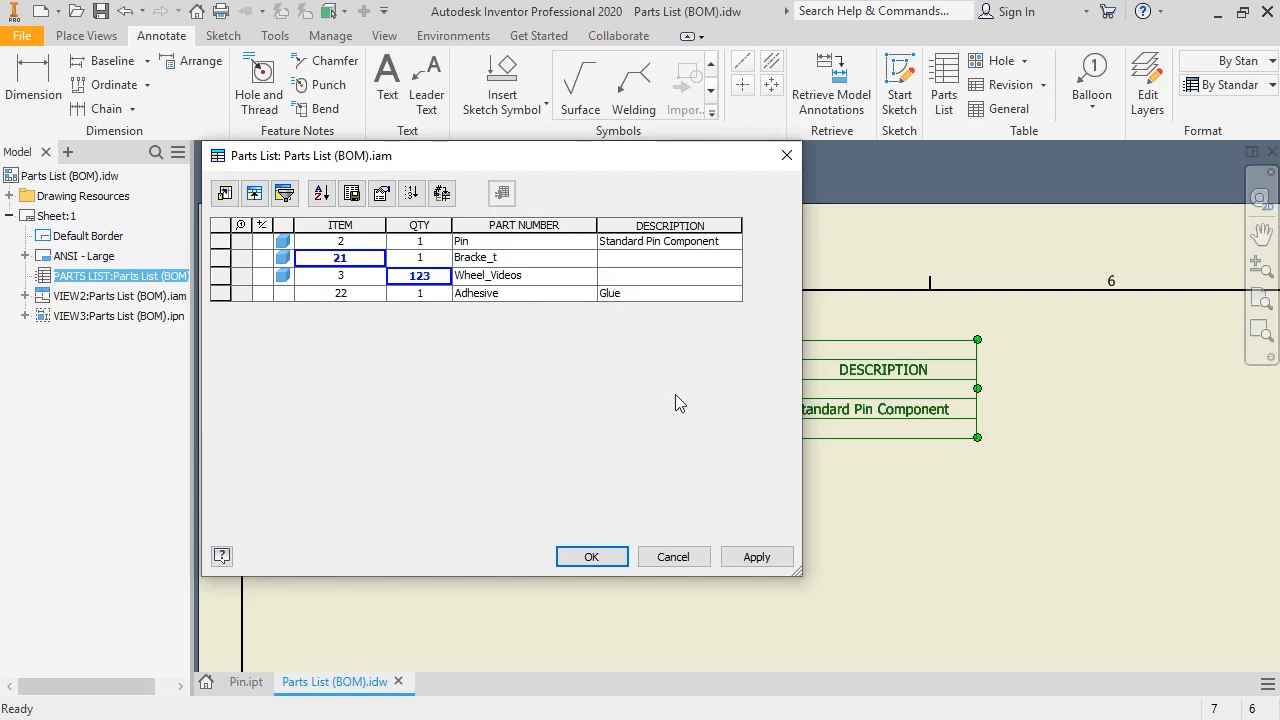
left_click(755, 557)
left_click(607, 560)
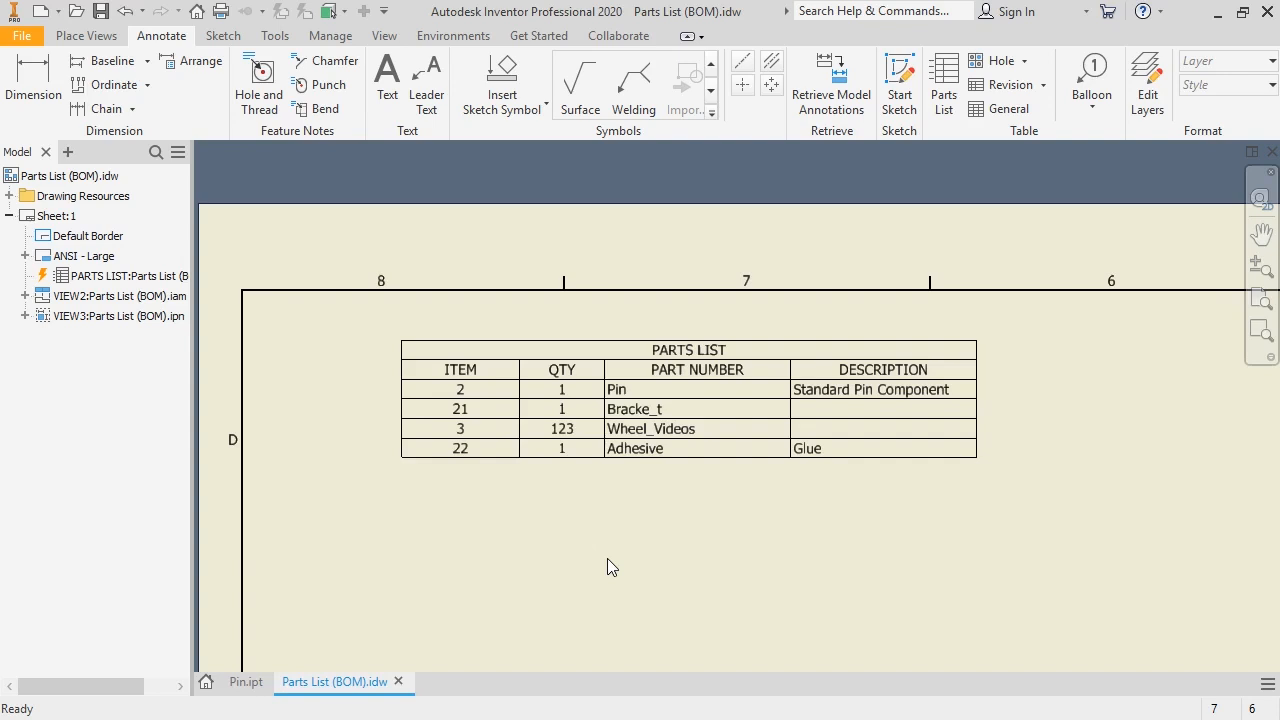
Compare the assembly's bill of materials with the overridden item number, quantity and custom row in the parts list.
left_click(640, 455)
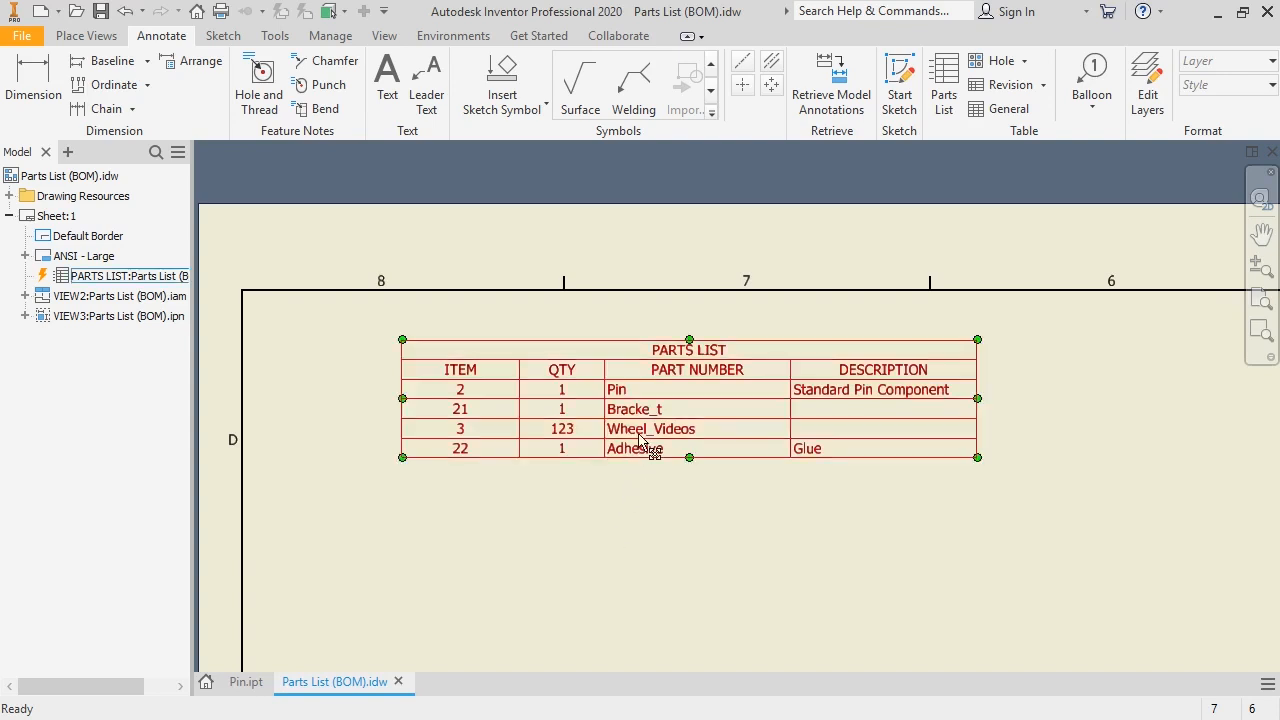
right_click(640, 440)
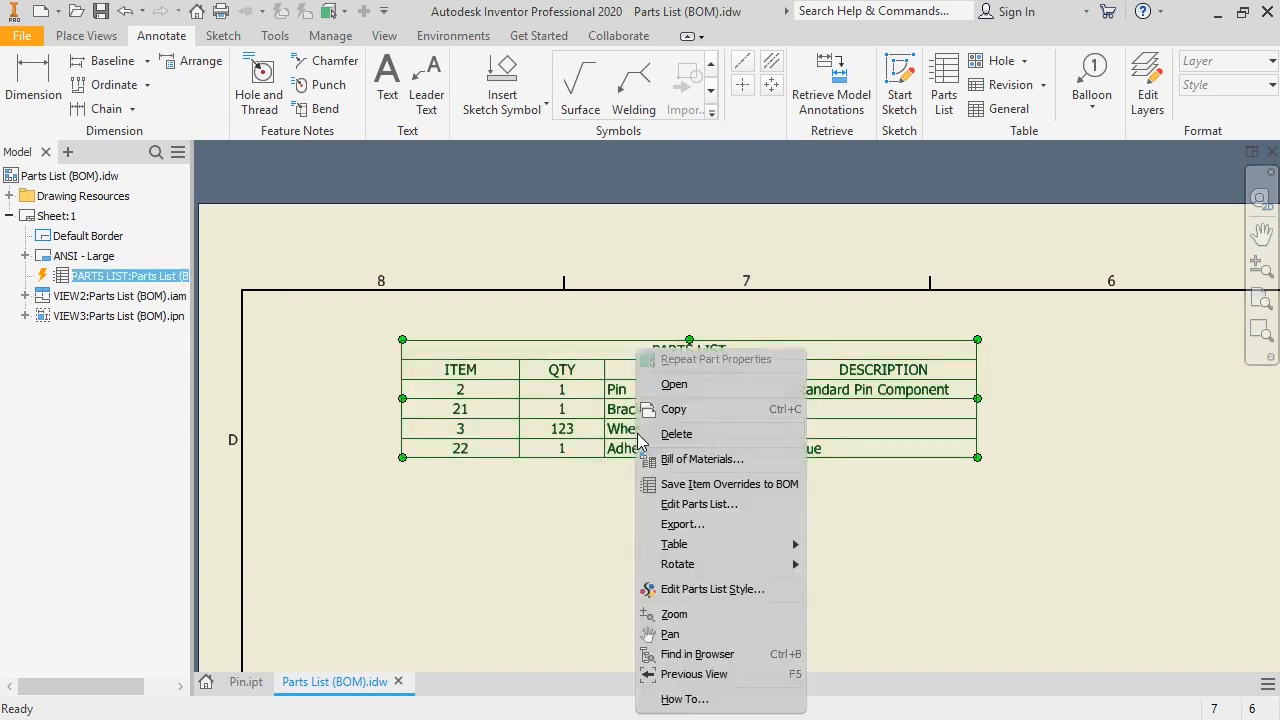
left_click(690, 459)
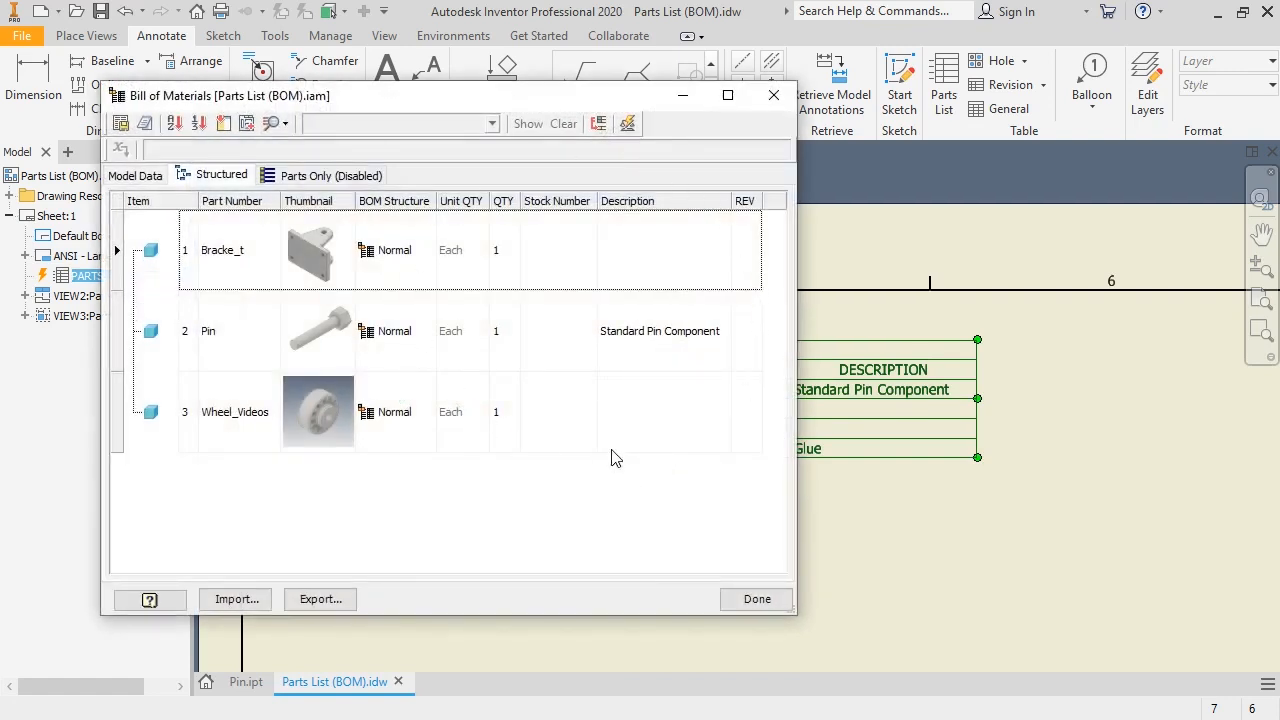
left_click(752, 596)
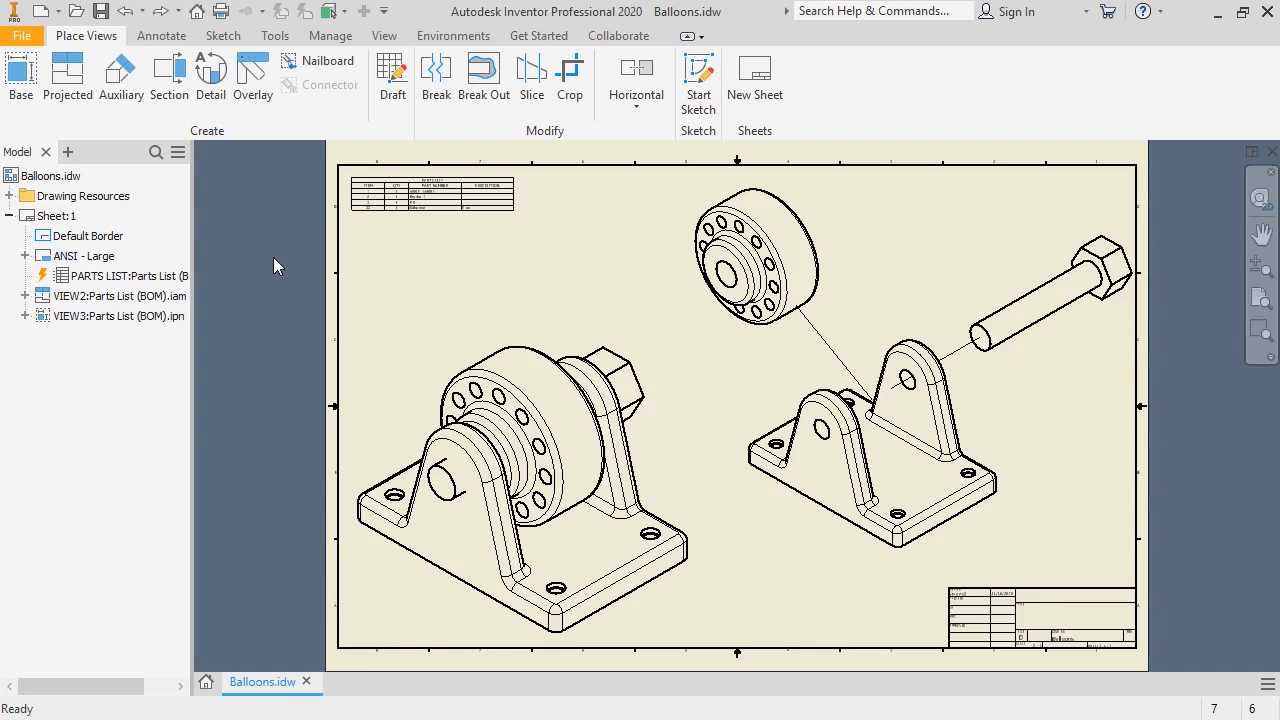
Add an item balloon to the bracket in the exploded view, attached to the base's rear edge with a single-segment leader.
left_click(155, 39)
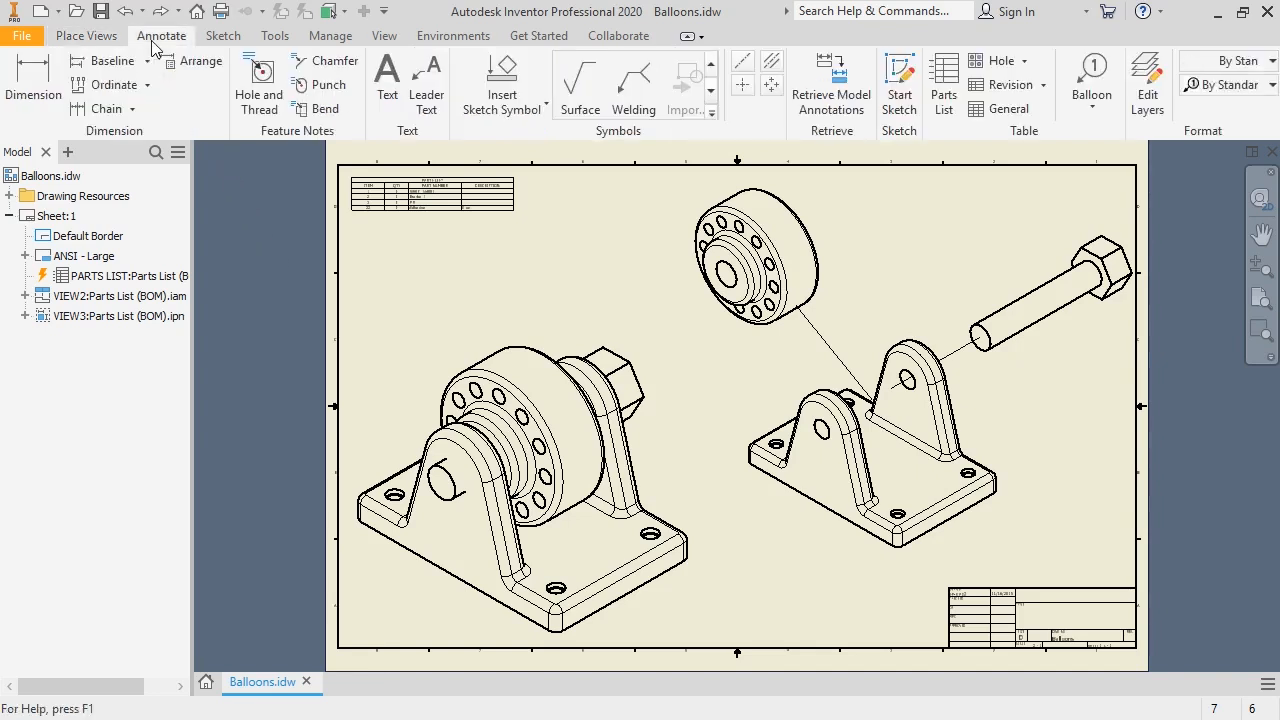
left_click(1093, 104)
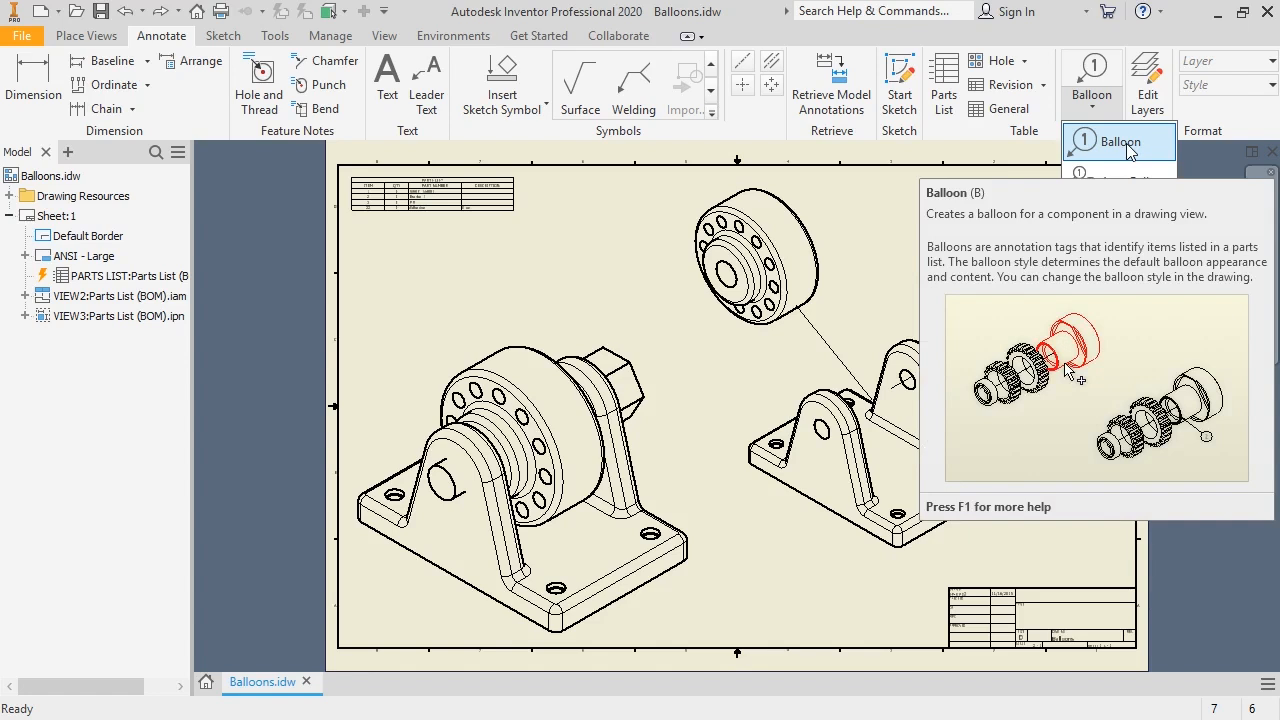
left_click(1121, 143)
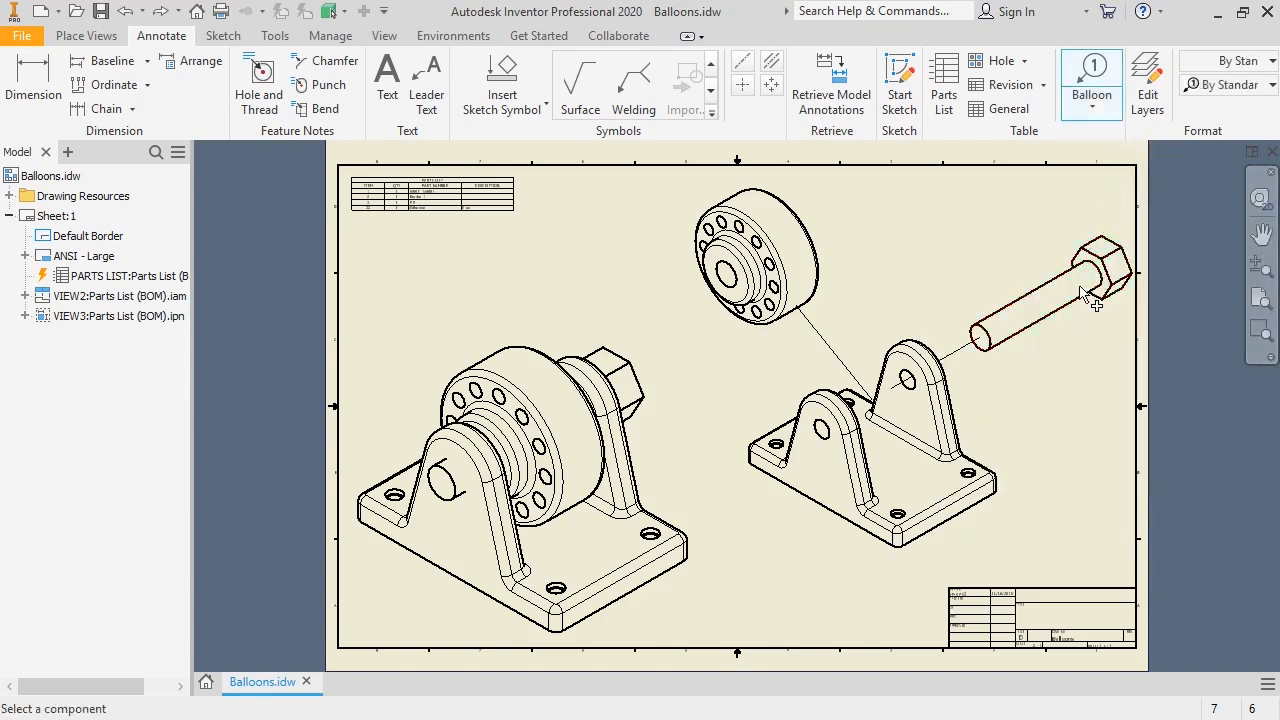
scroll(982, 448, "up", 5)
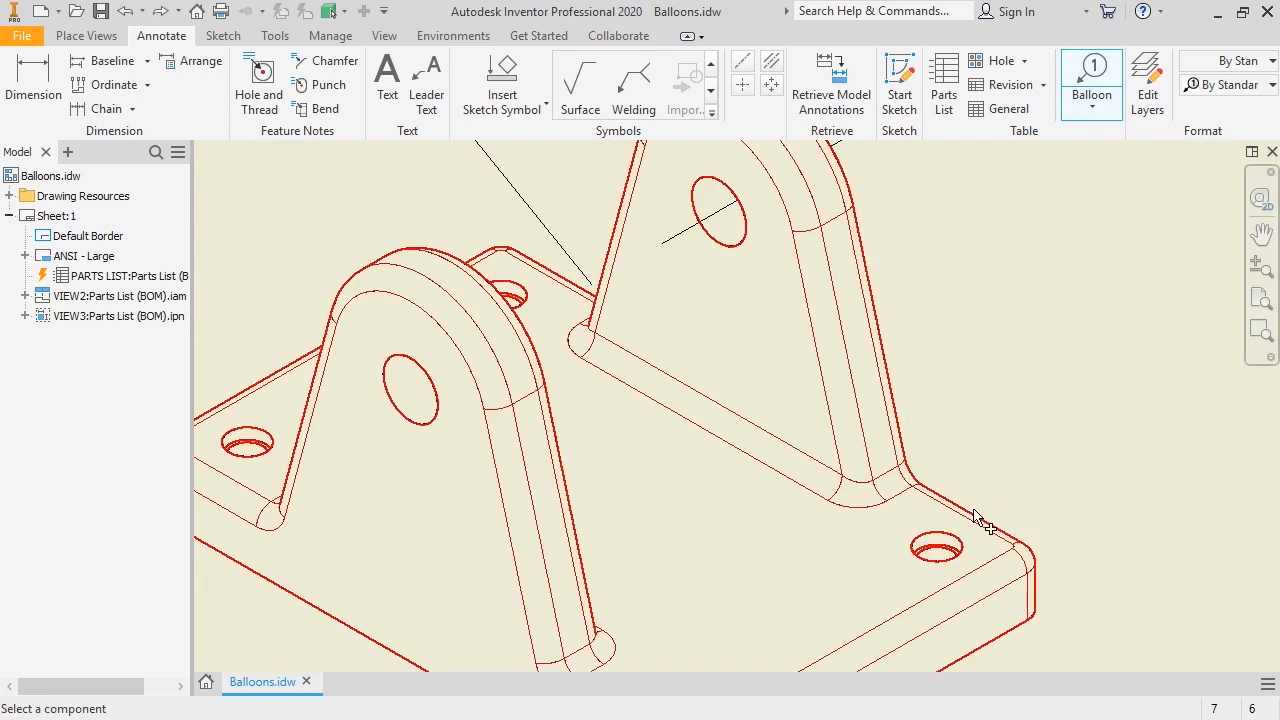
left_click(975, 511)
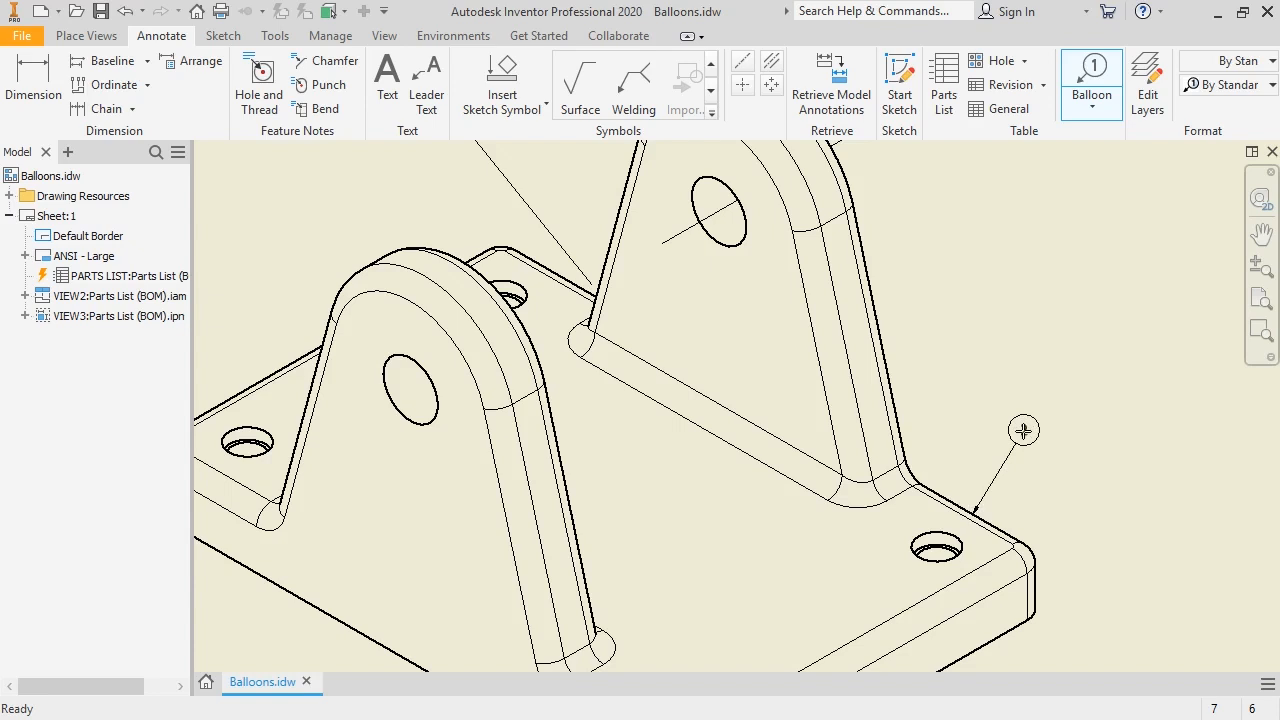
left_click(1023, 430)
right_click(1082, 446)
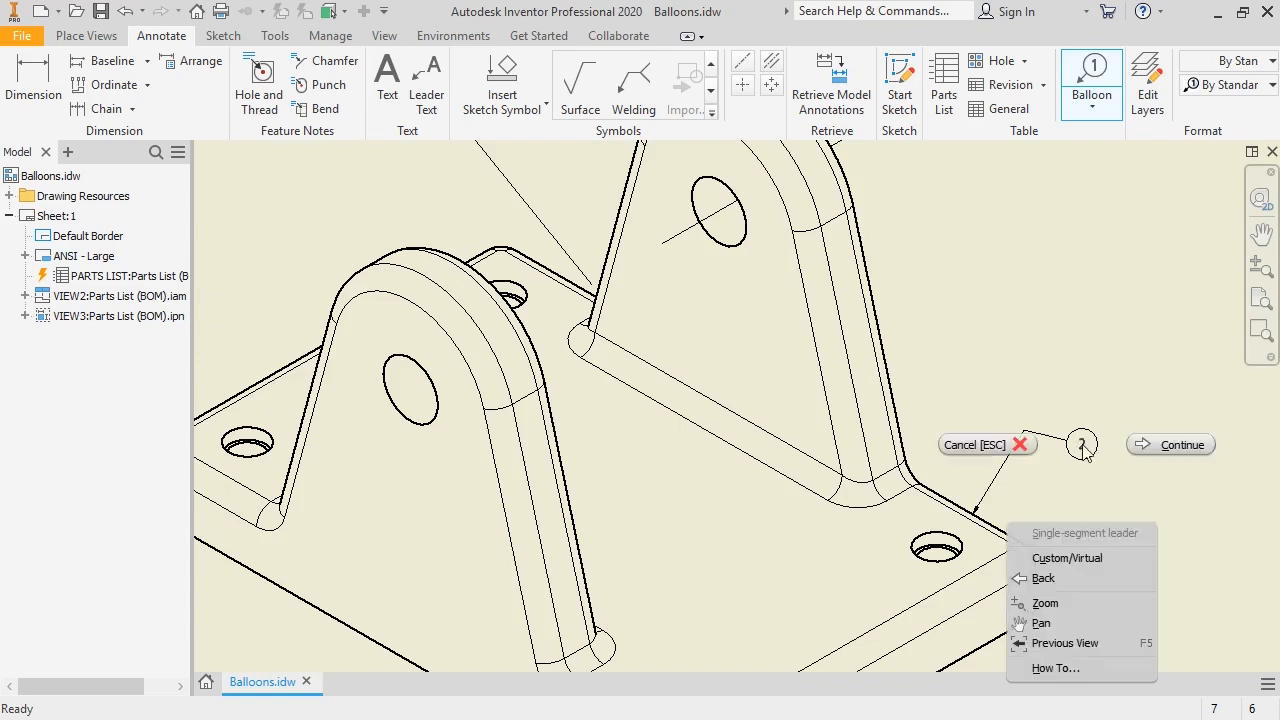
left_click(1155, 444)
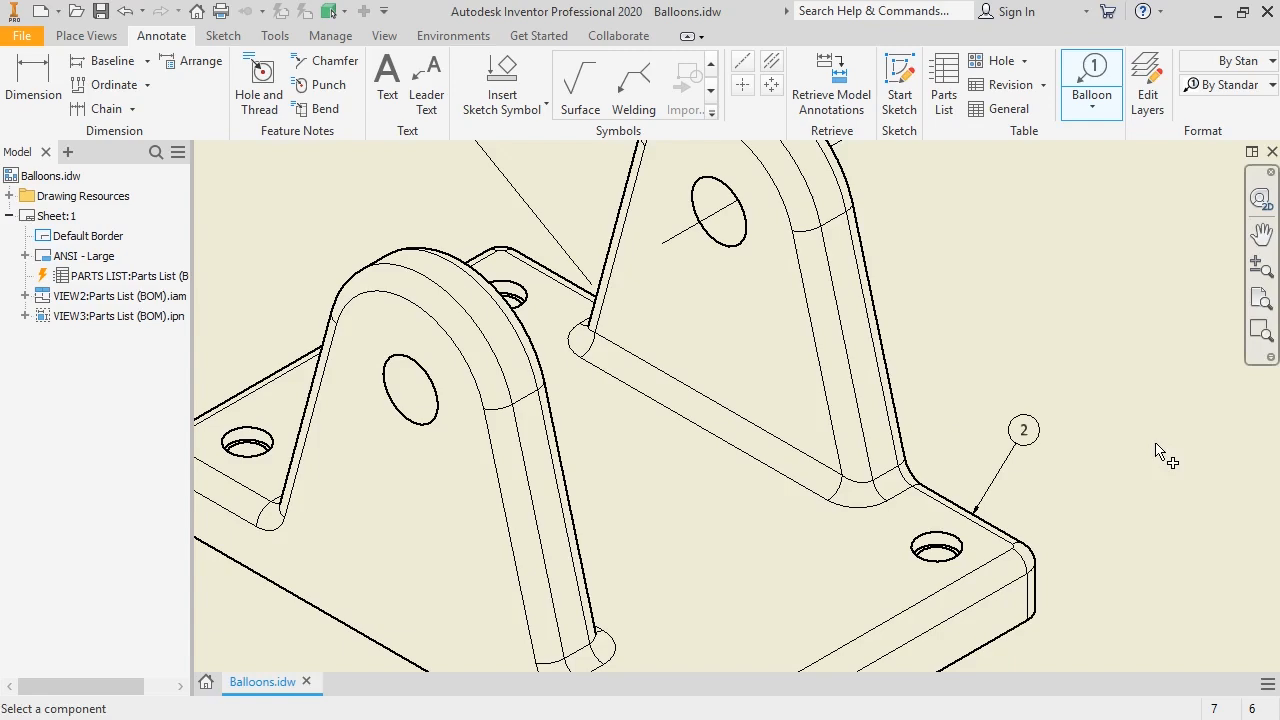
Add a balloon to the wheel in the exploded view, using a two-segment leader from its outer edge.
key("Home")
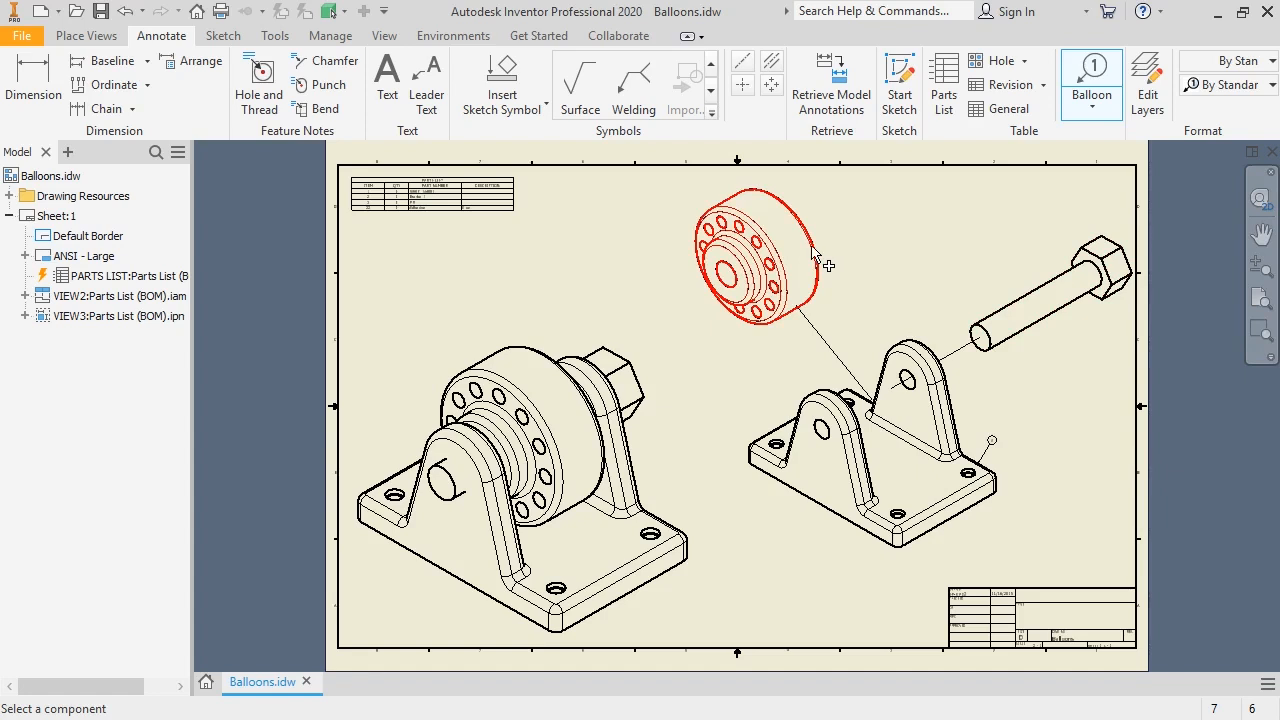
key("Escape")
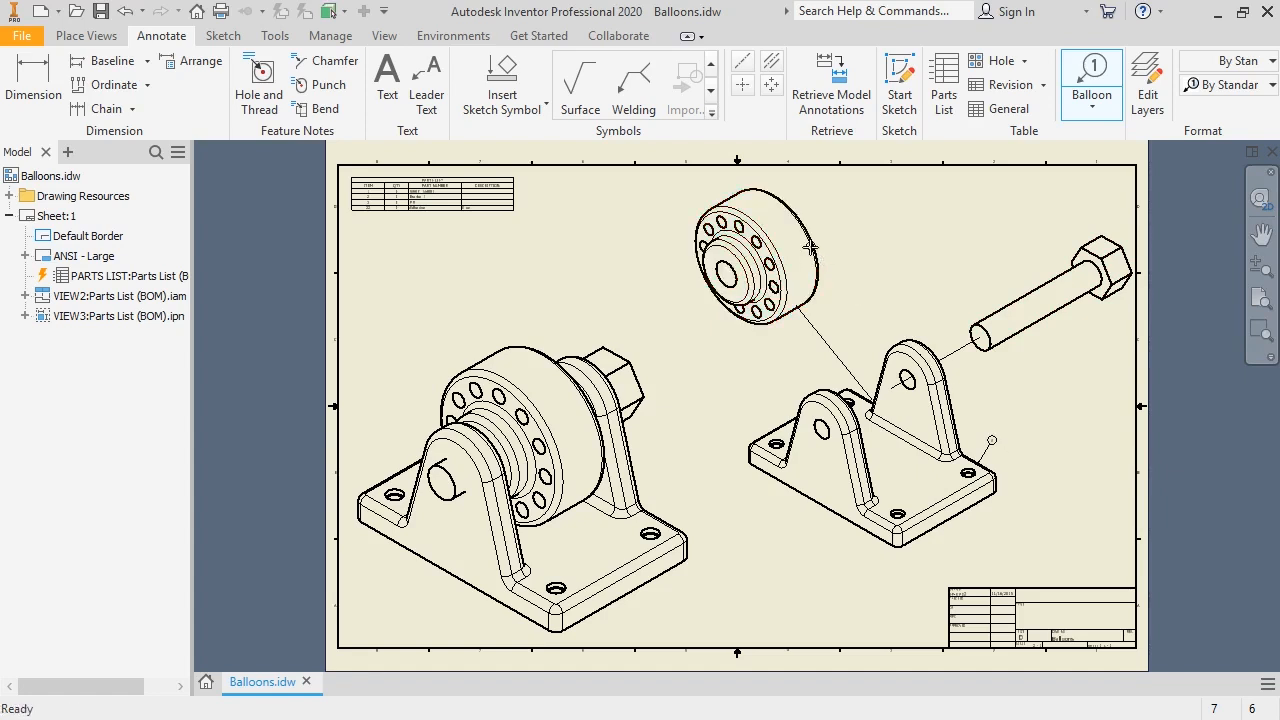
left_click(813, 244)
left_click(848, 216)
right_click(878, 233)
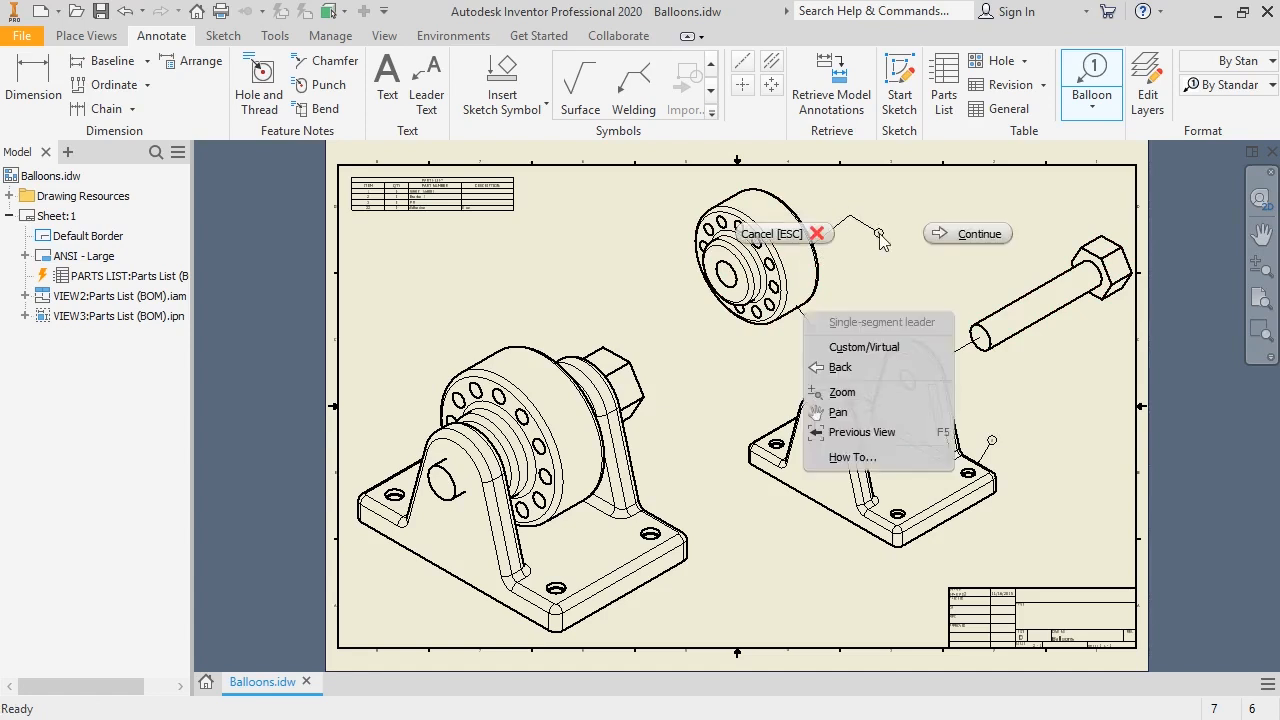
left_click(947, 238)
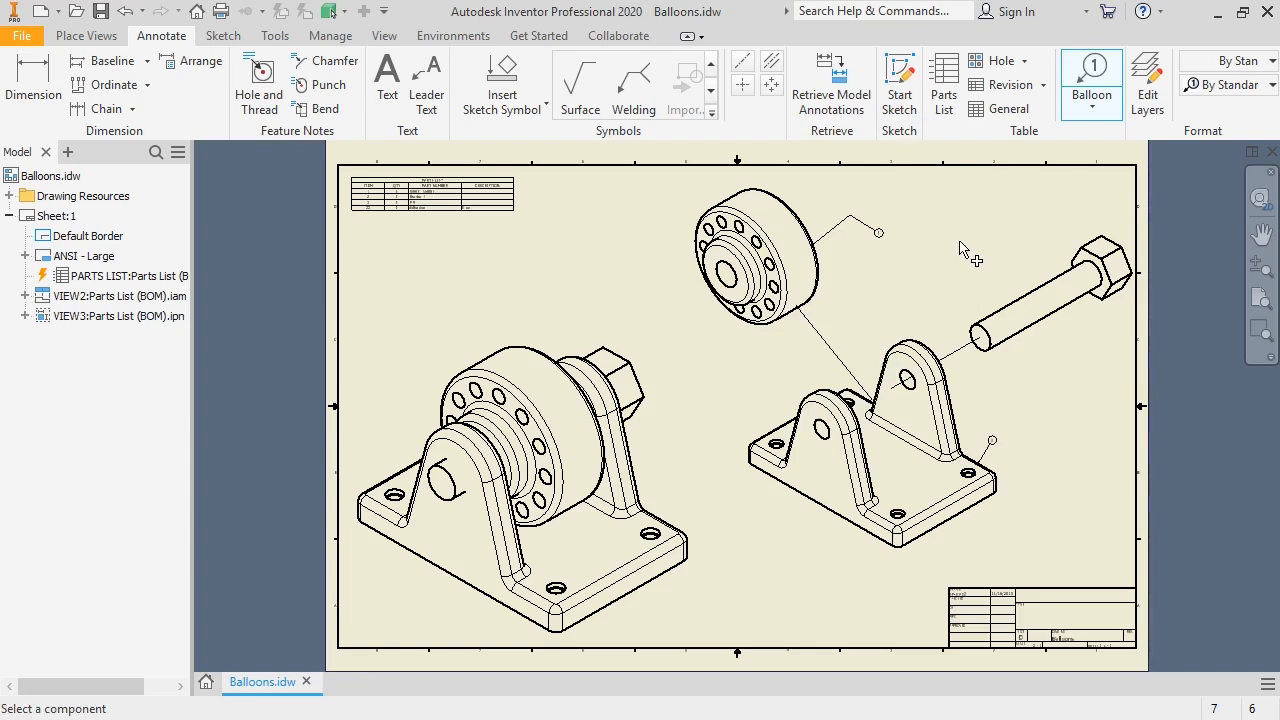
Balloon the pin in the exploded view with a single-segment leader from its shaft edge, and end the Balloon command.
left_click(1017, 296)
right_click(986, 261)
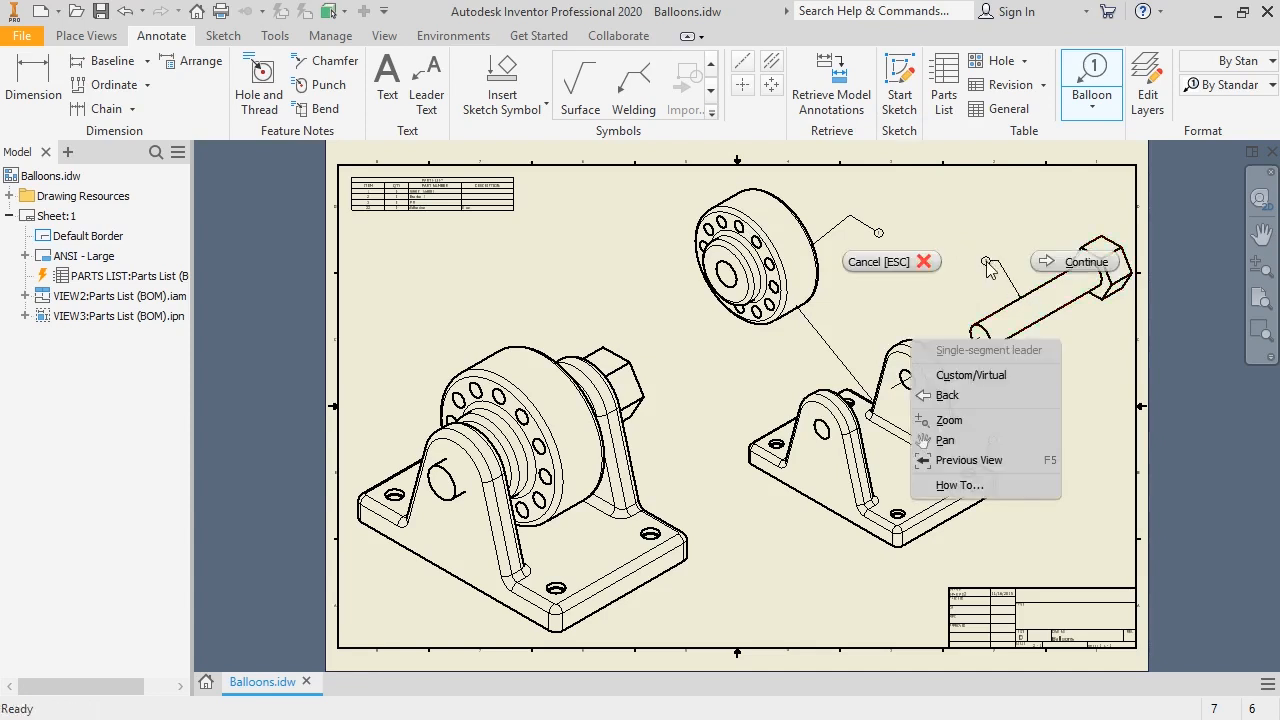
left_click(1040, 265)
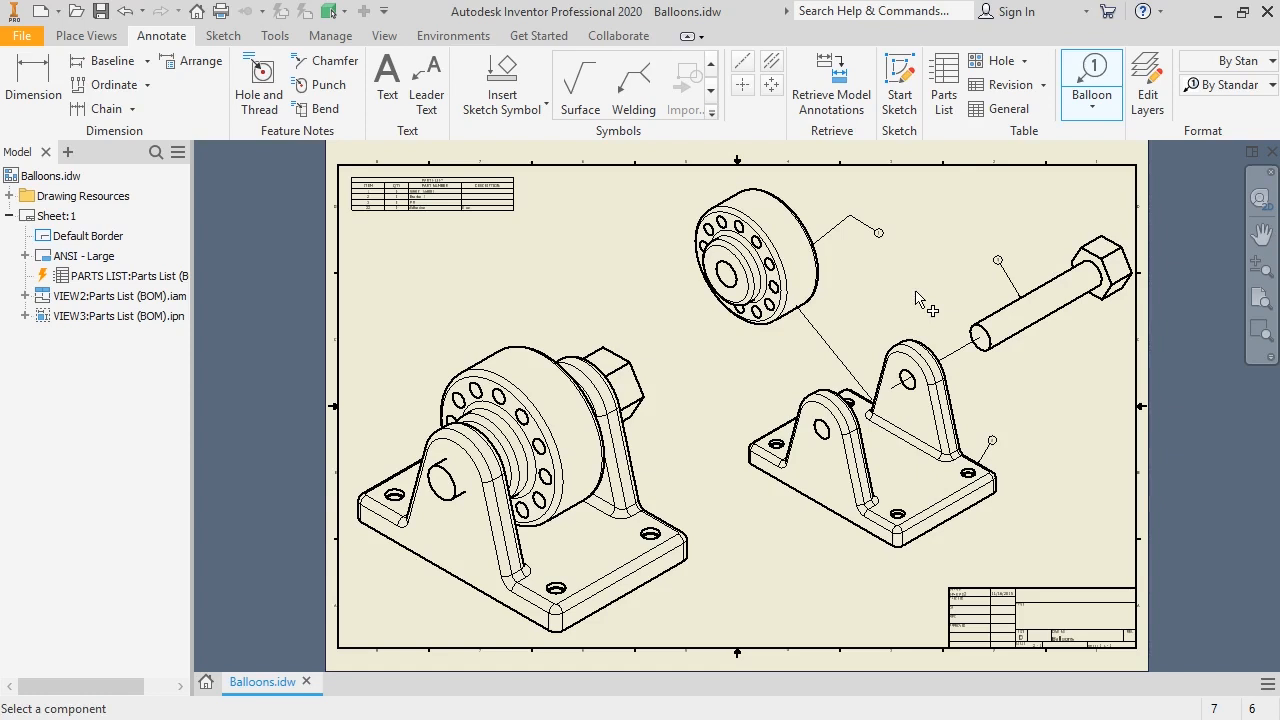
key("Escape")
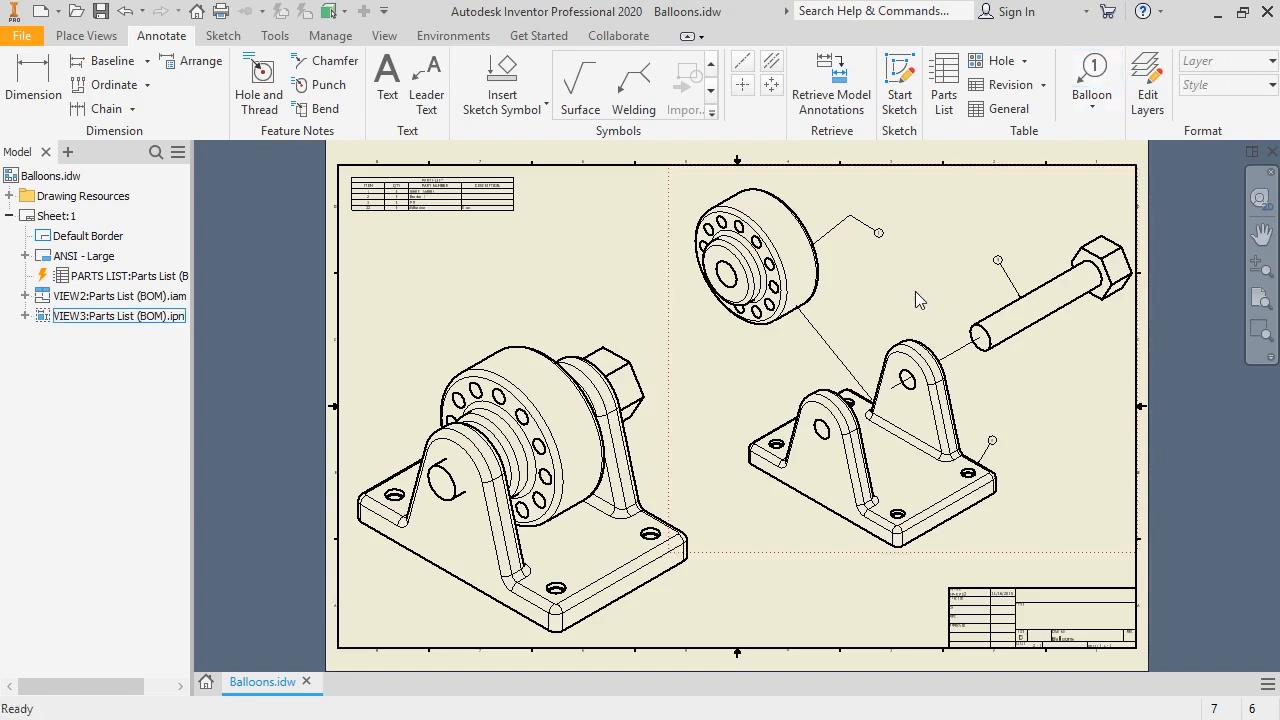
Reshape the wheel balloon's leader and move the pin balloon's leader end from the edge onto the pin's face.
left_click(878, 235)
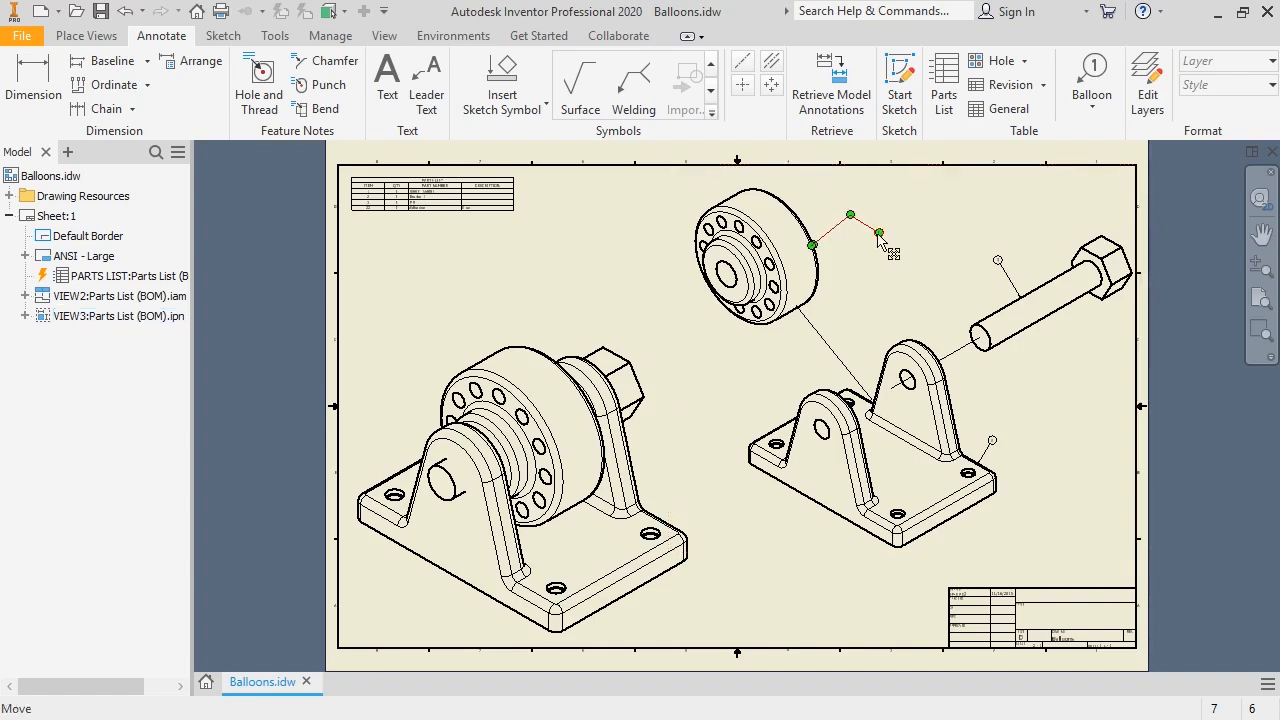
left_click_drag(850, 214, 884, 221)
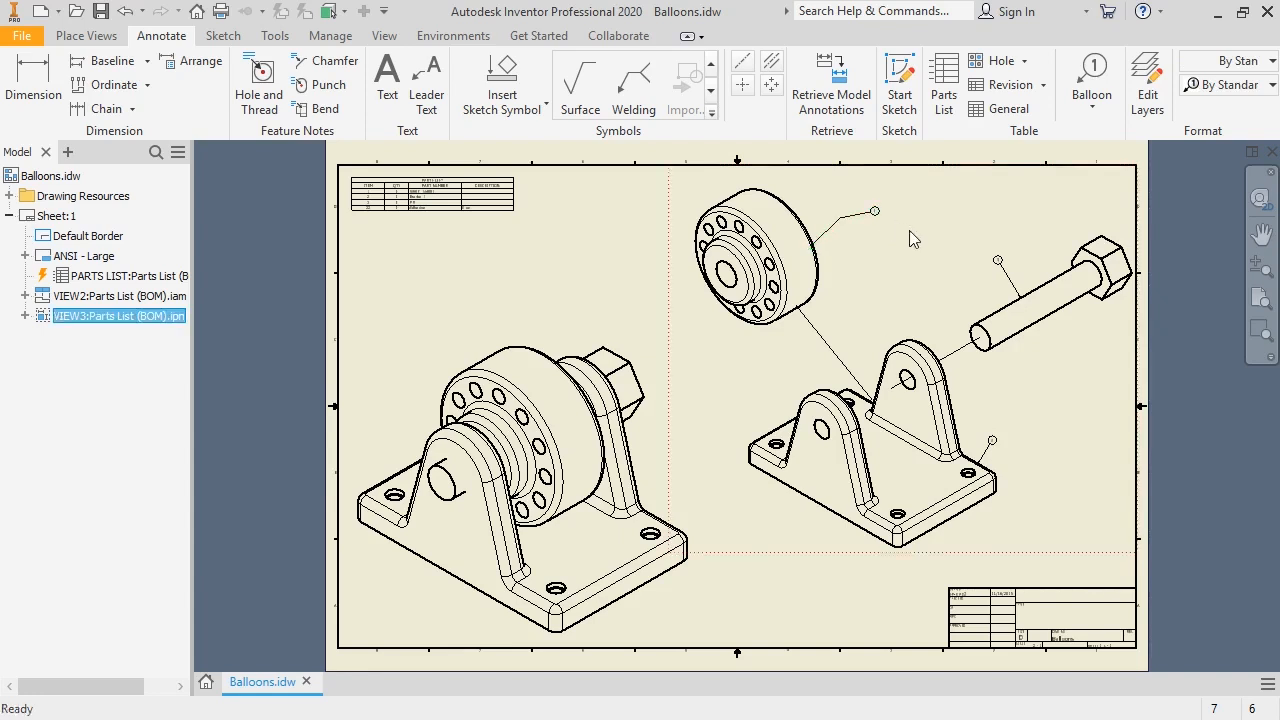
scroll(1008, 306, "up", 5)
mouse_move(1003, 297)
middle_mouse_down()
mouse_move(766, 466)
mouse_move(808, 463)
middle_mouse_up()
left_click_drag(966, 491, 1105, 566)
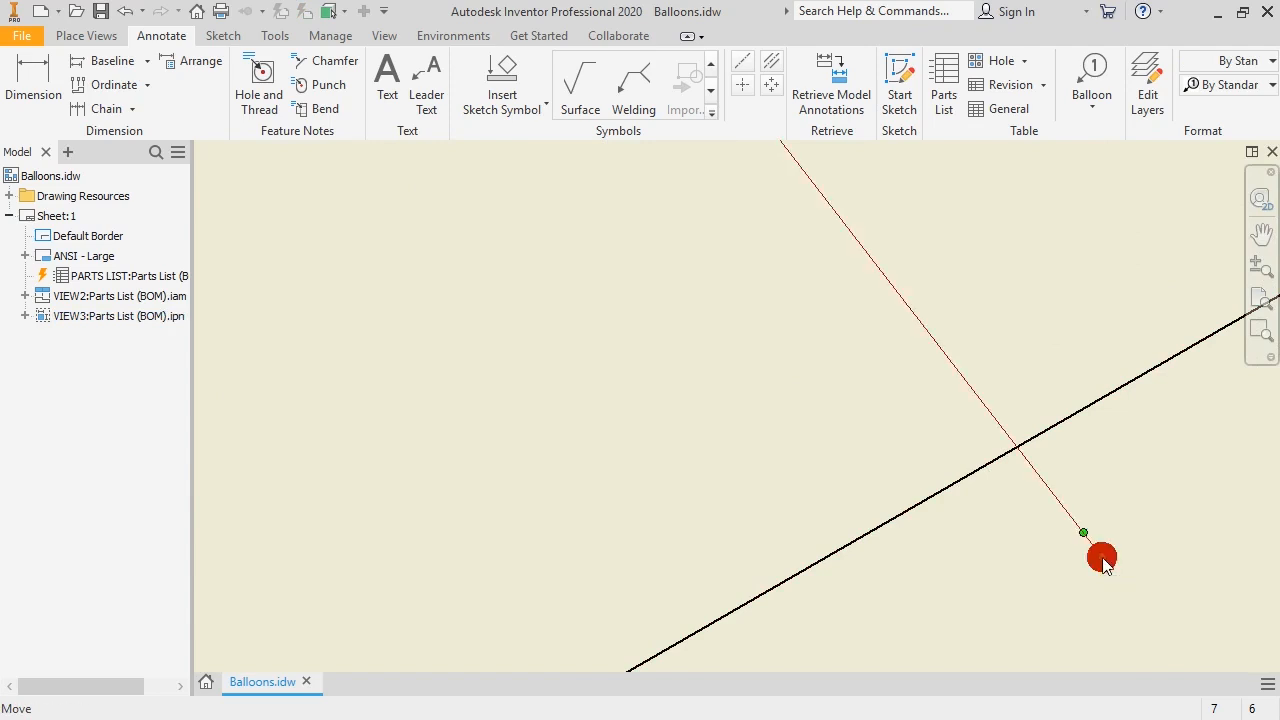
Add a vertex to the pin balloon's leader and move it outward to bend the leader above the pin.
right_click(1104, 564)
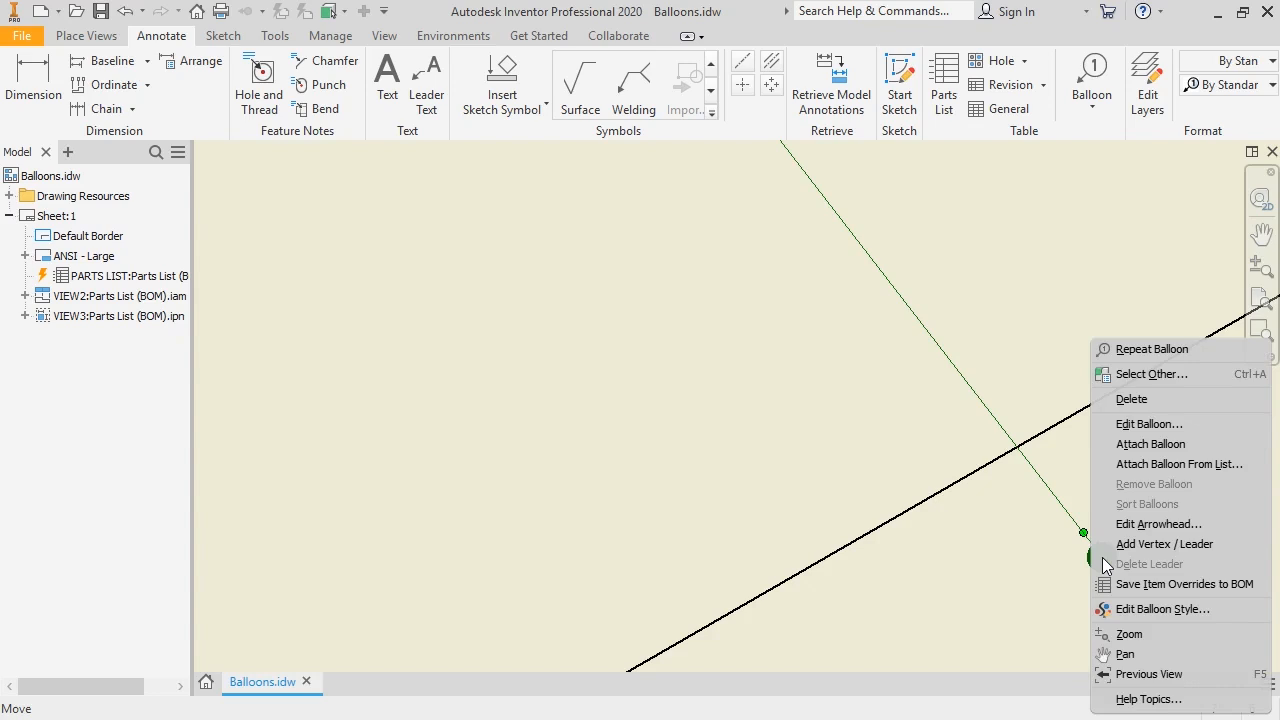
left_click(1236, 546)
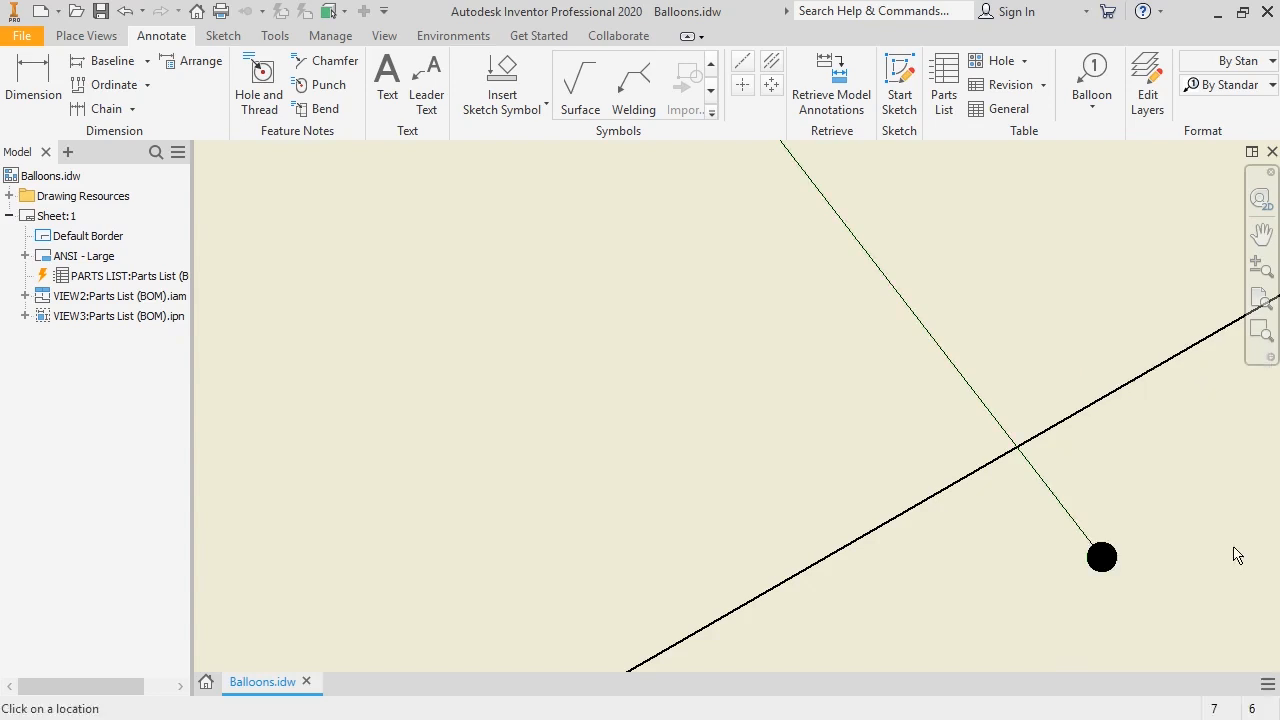
left_click(890, 284)
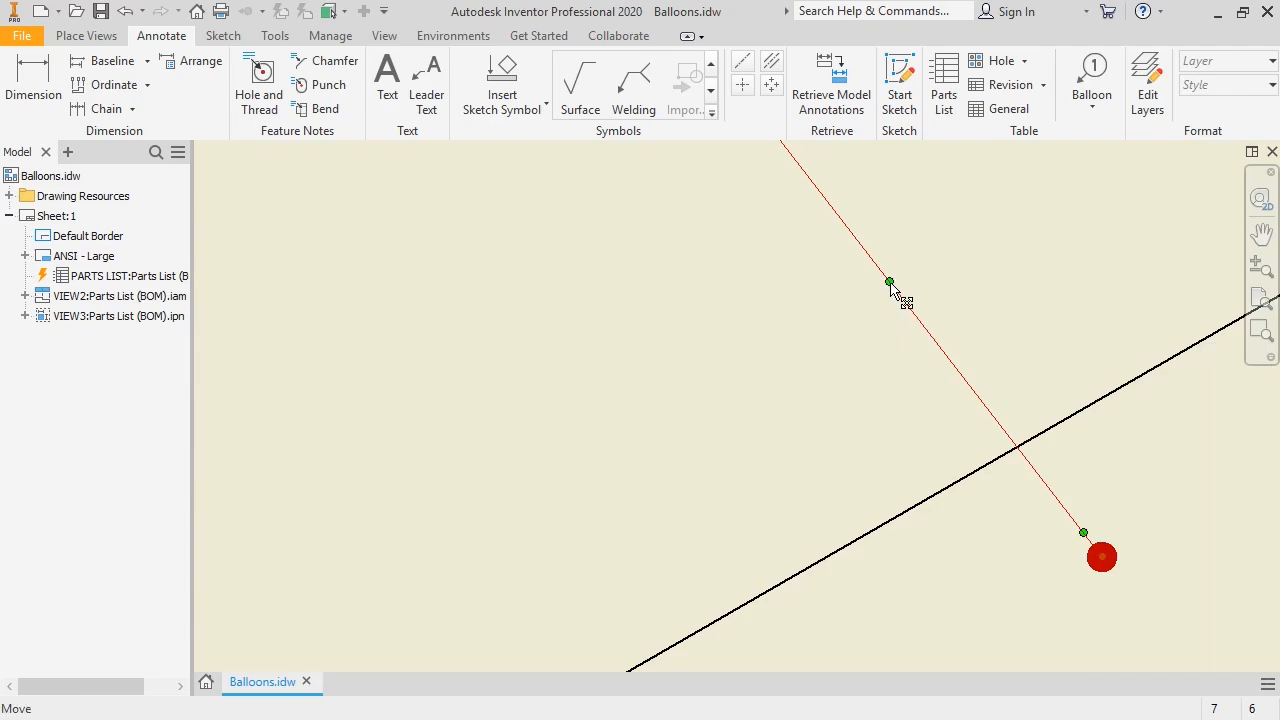
left_click_drag(905, 287, 1083, 192)
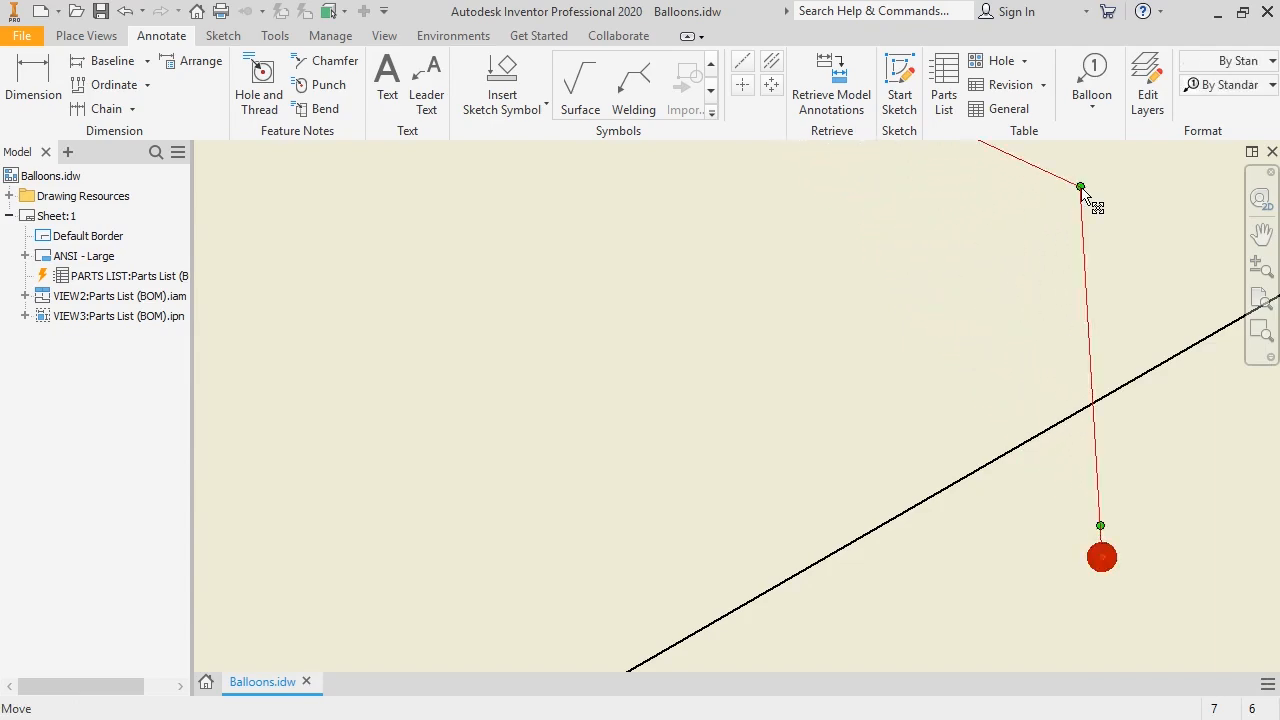
key("Home")
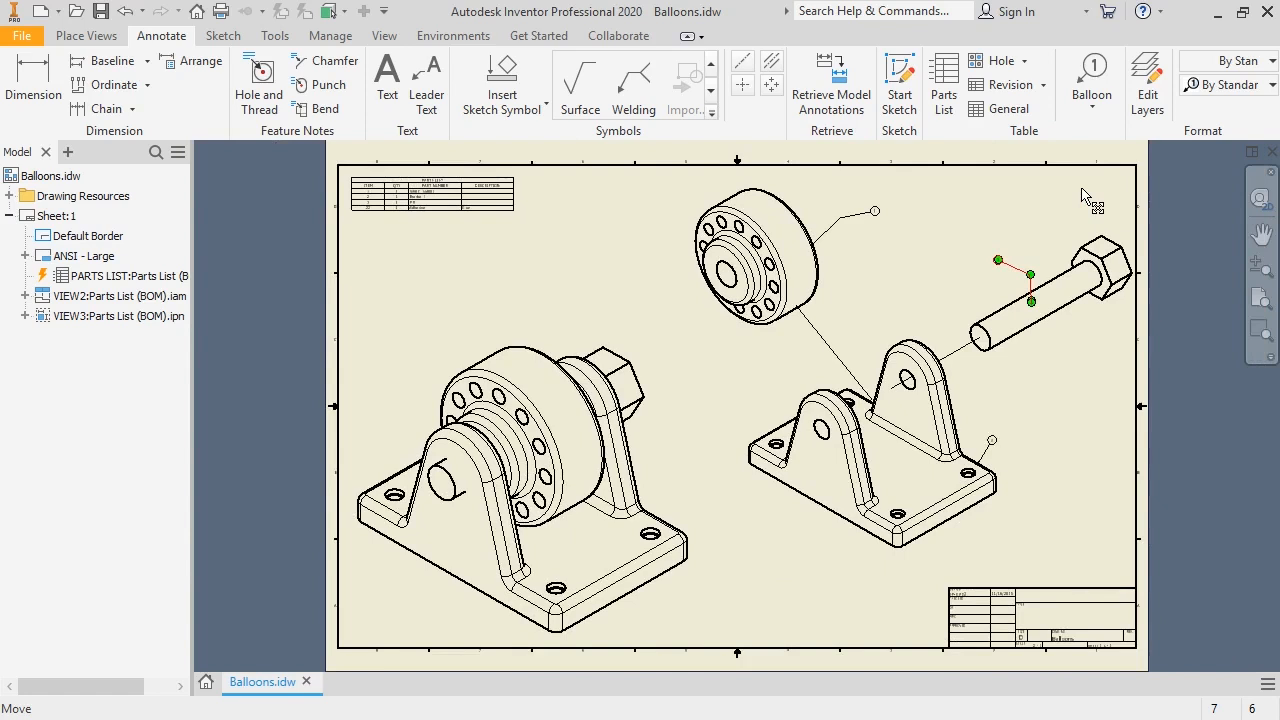
left_click(1081, 188)
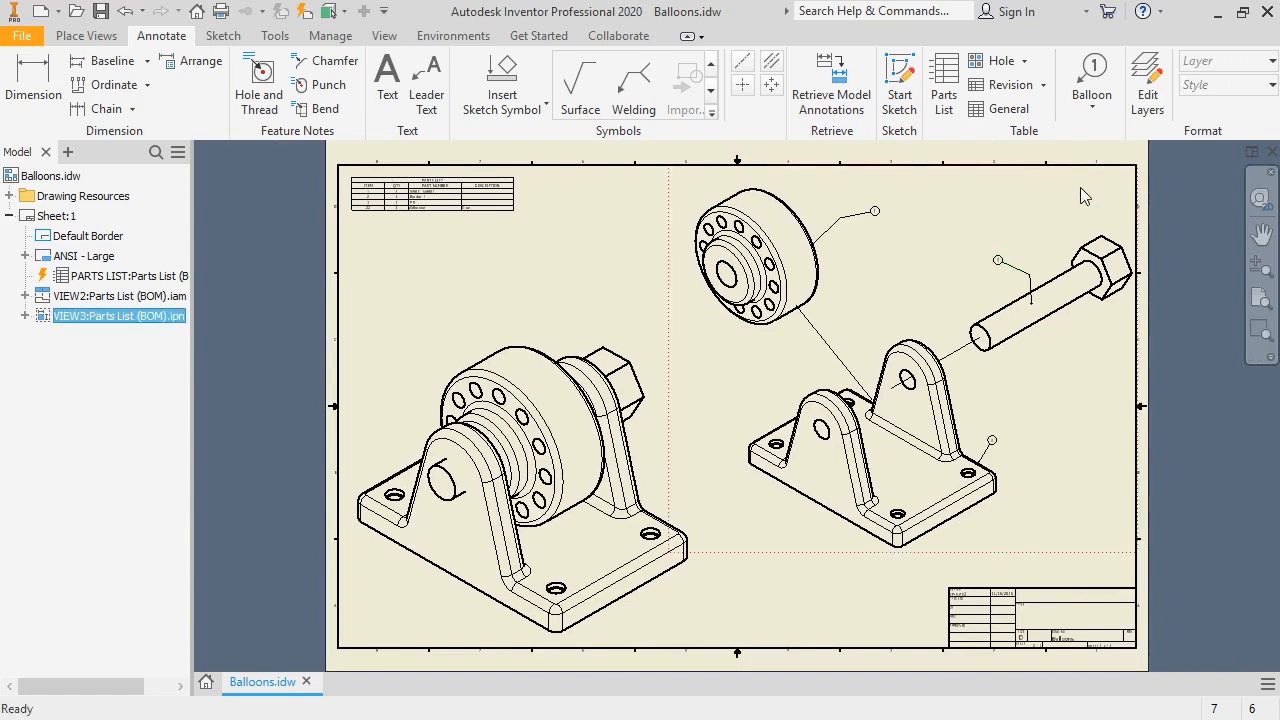
Override the bracket balloon's shape, trying the available balloon types and applying the circular one.
scroll(1003, 445, "up", 6)
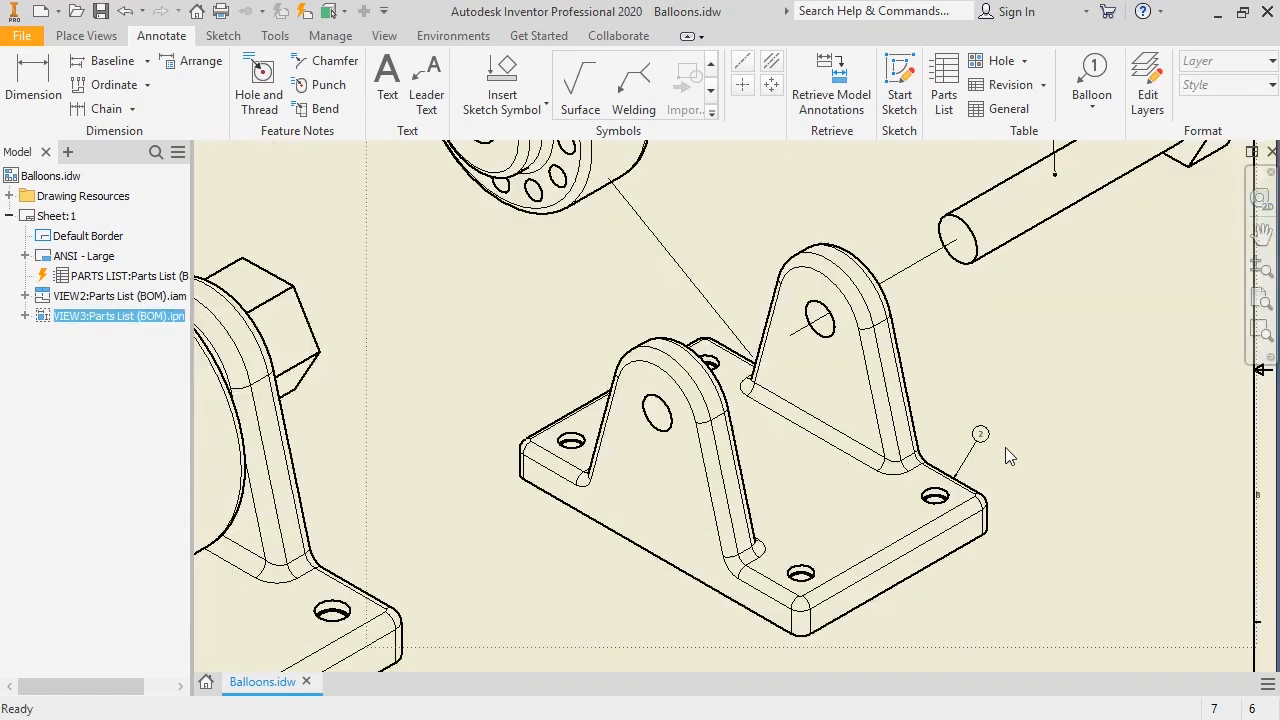
double_click(948, 418)
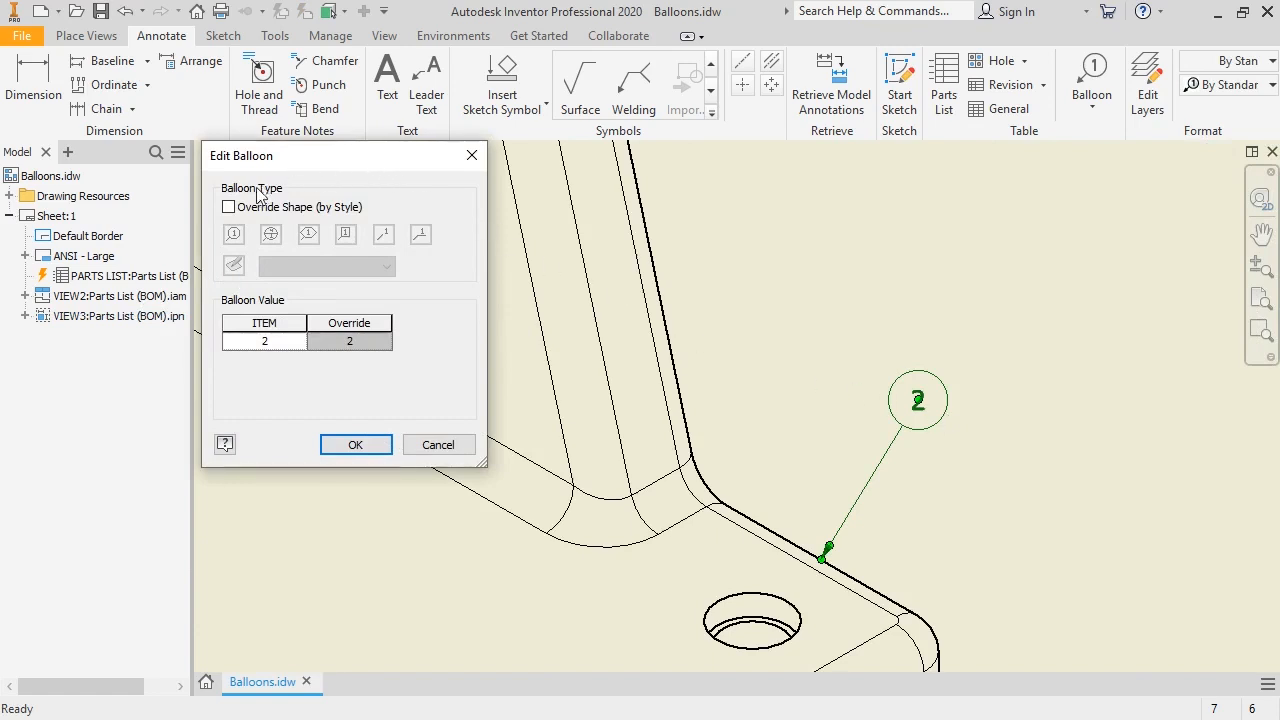
left_click(228, 207)
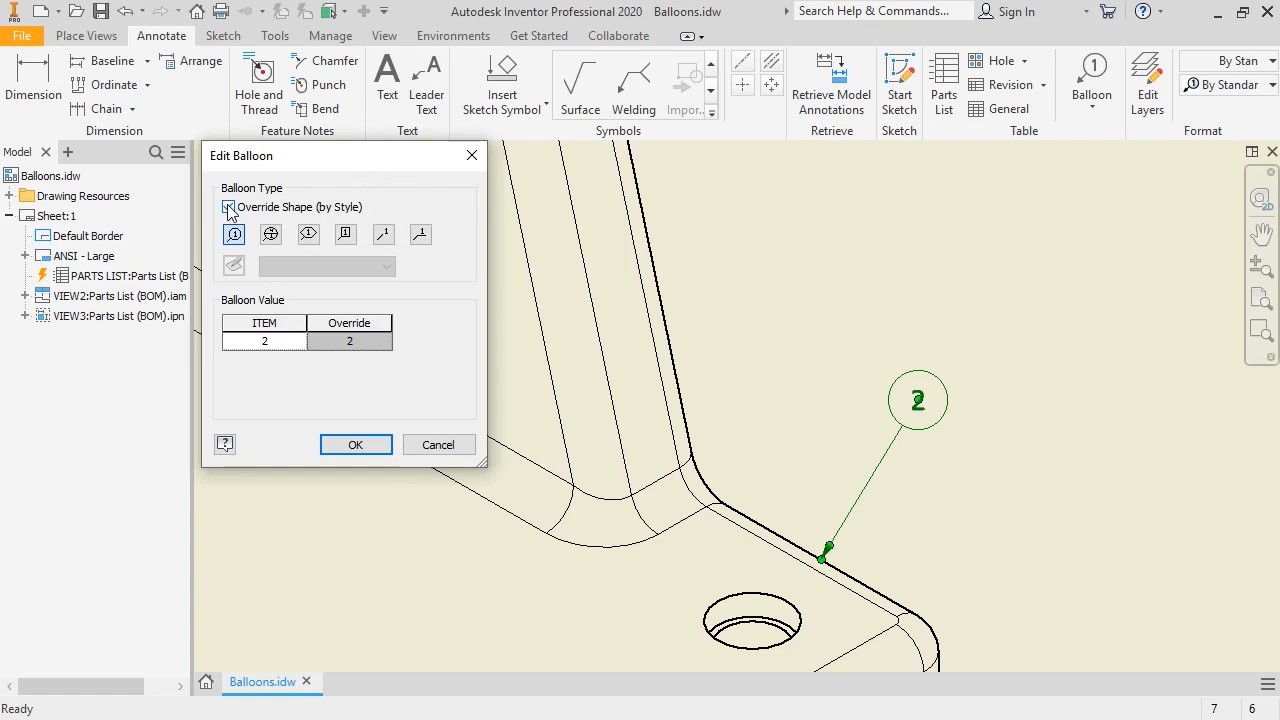
left_click(271, 236)
left_click(309, 238)
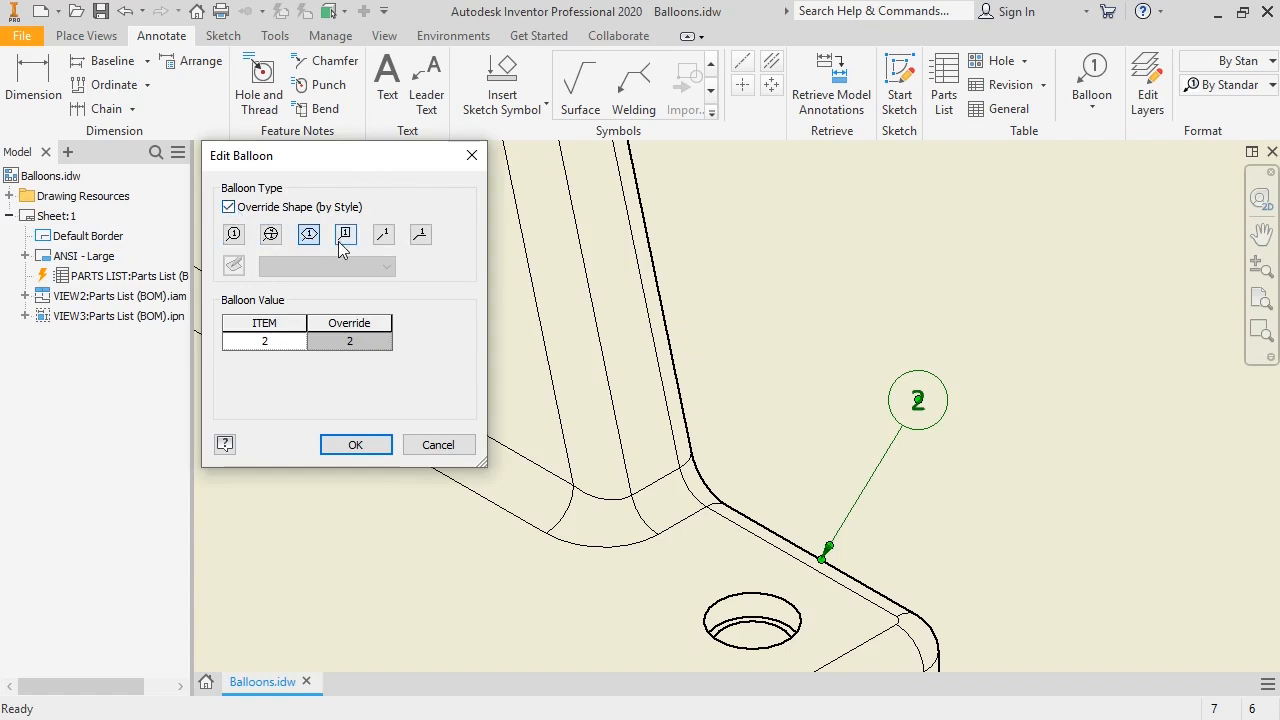
left_click(345, 236)
left_click(383, 238)
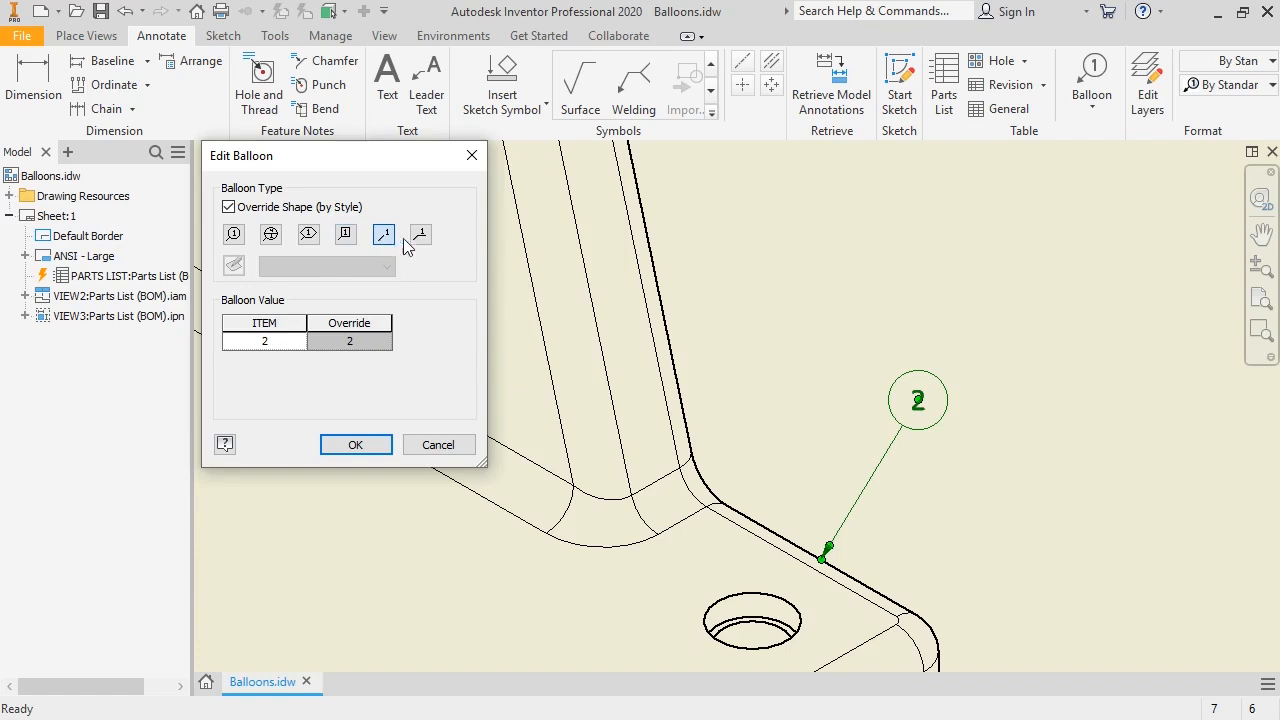
left_click(420, 238)
left_click(235, 240)
left_click(354, 444)
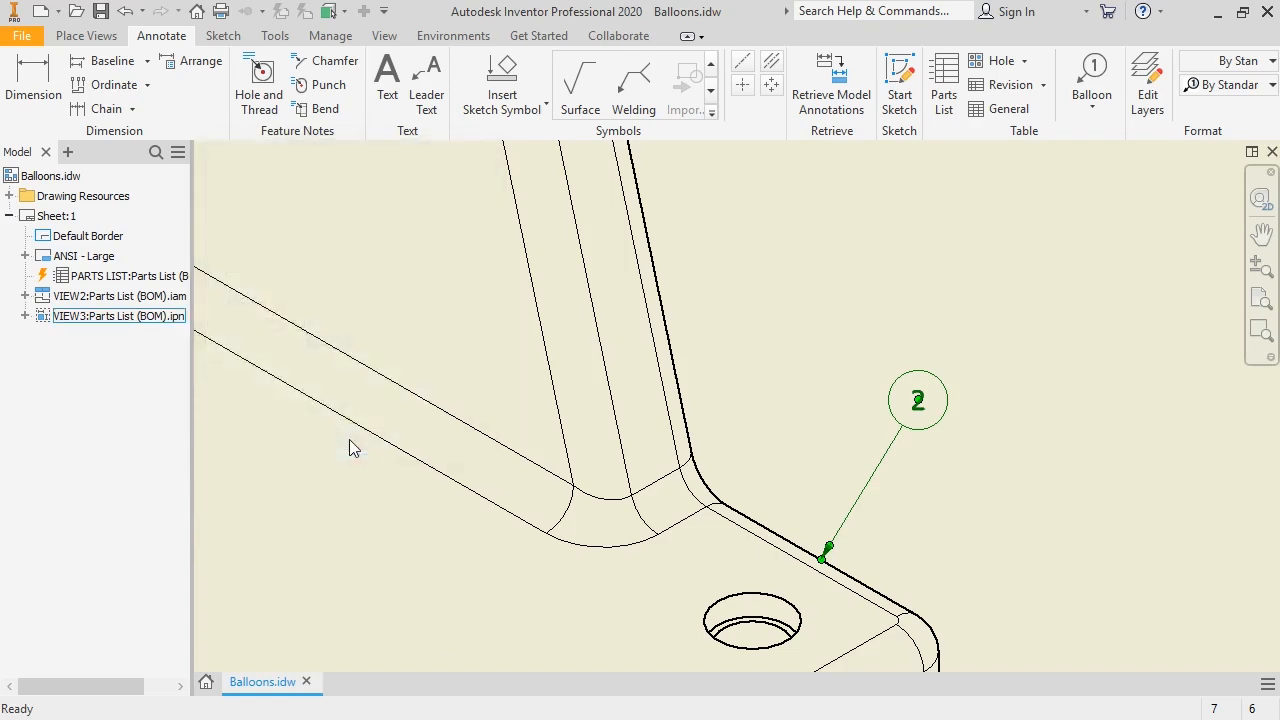
middle_click(349, 441)
middle_click(349, 441)
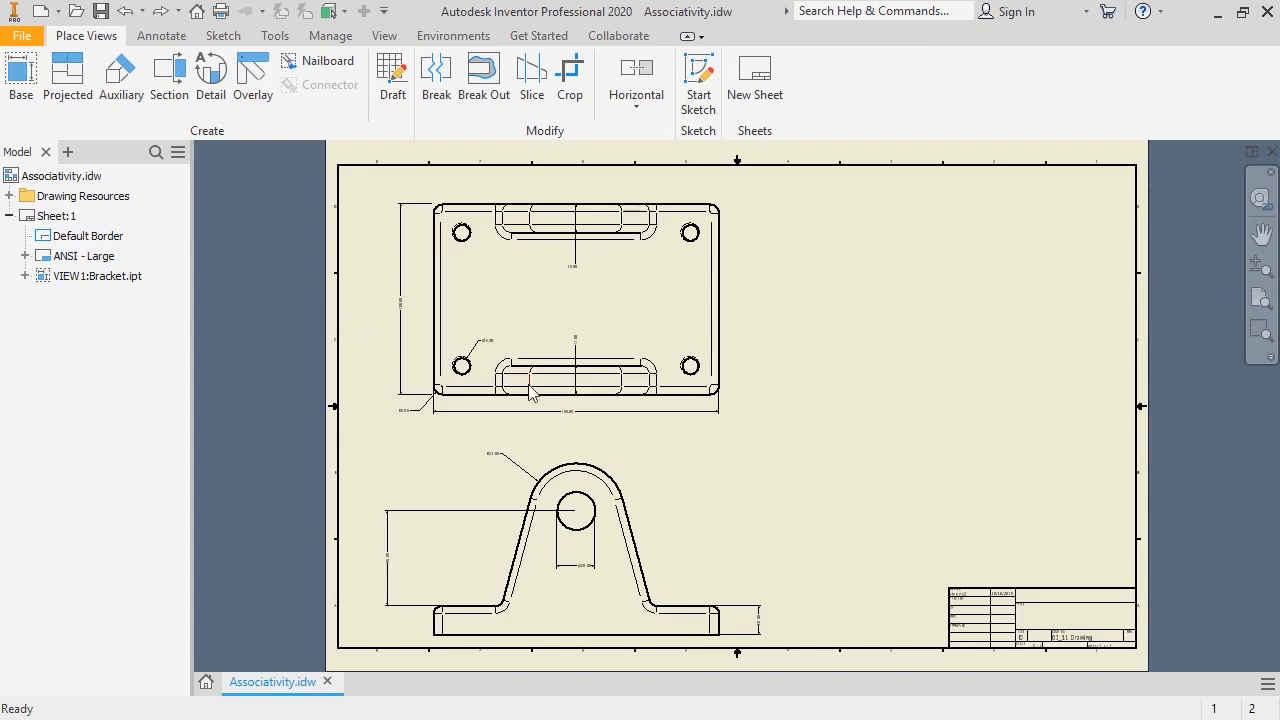
Edit the model dimension behind the overall length below the plan view, setting the bracket's base length to 200 mm.
scroll(587, 420, "up", 6)
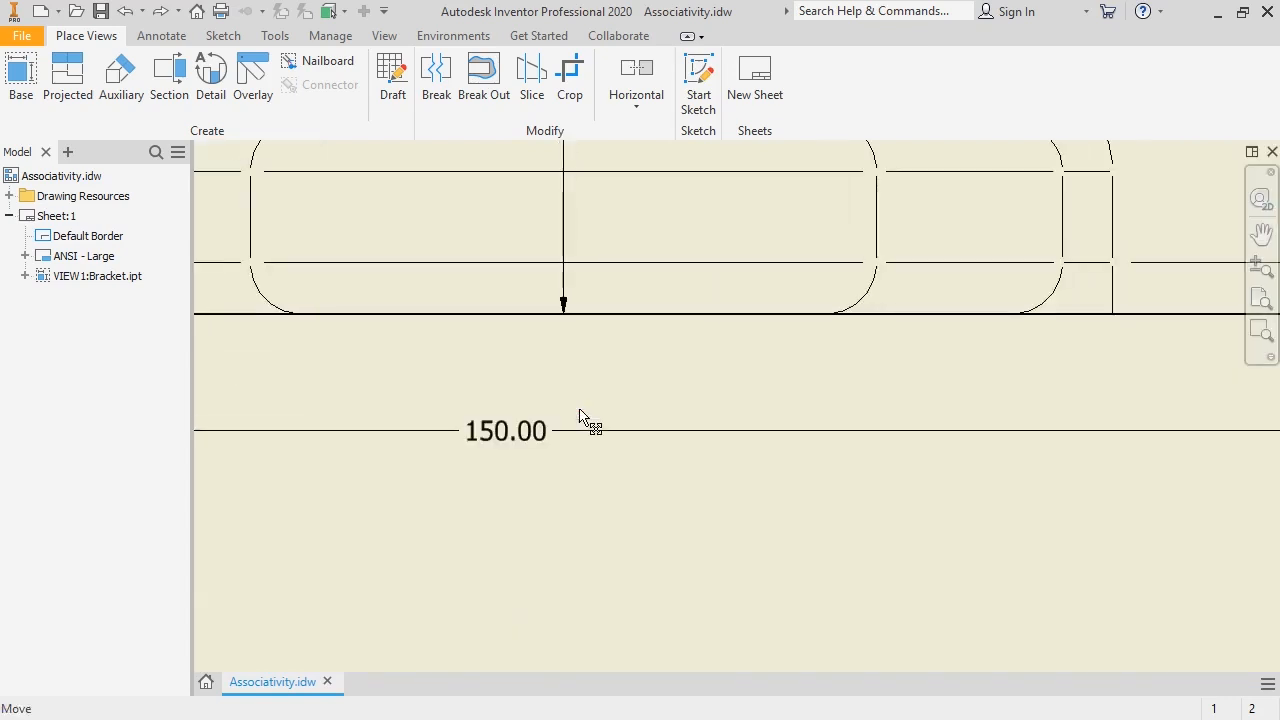
right_click(533, 428)
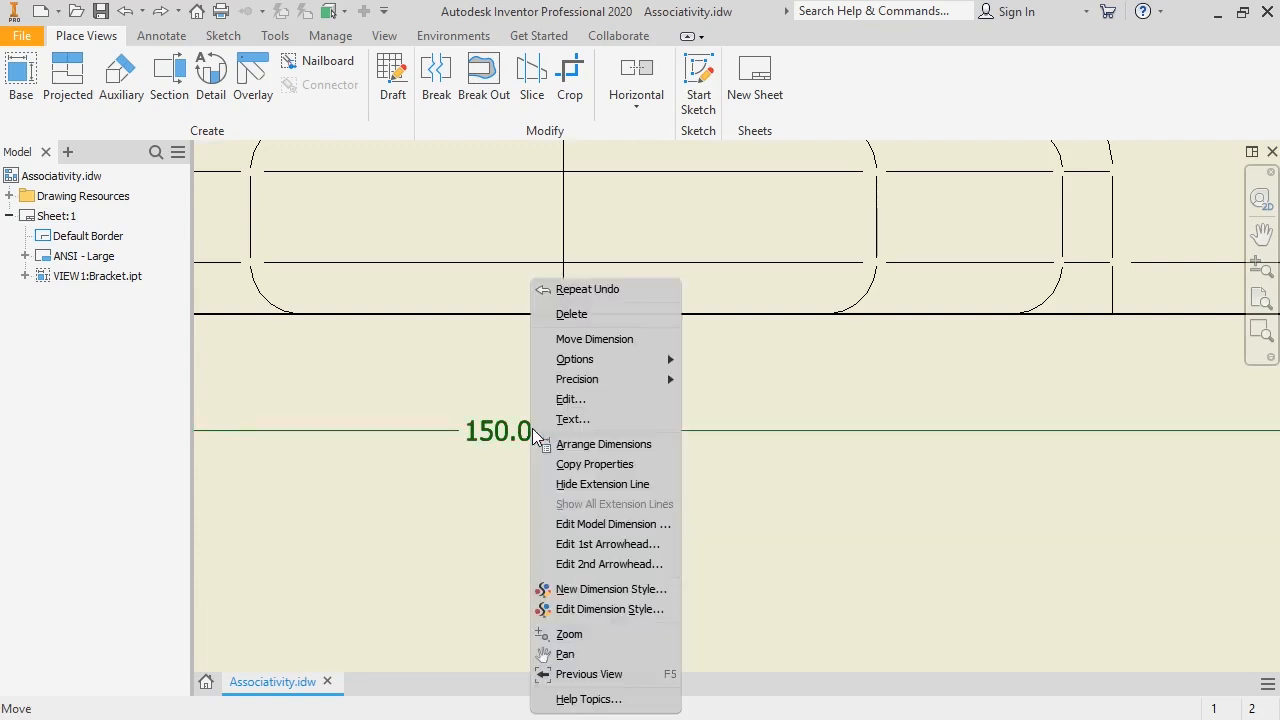
left_click(658, 522)
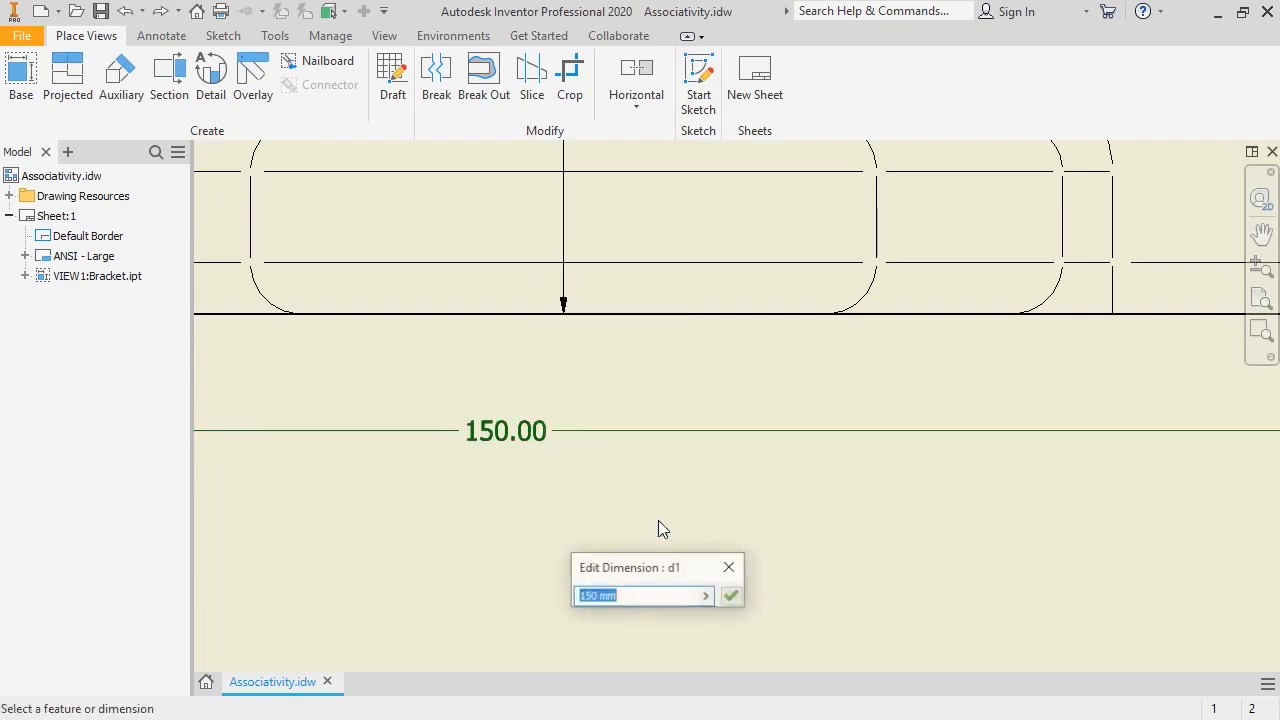
left_click_drag(659, 575, 667, 477)
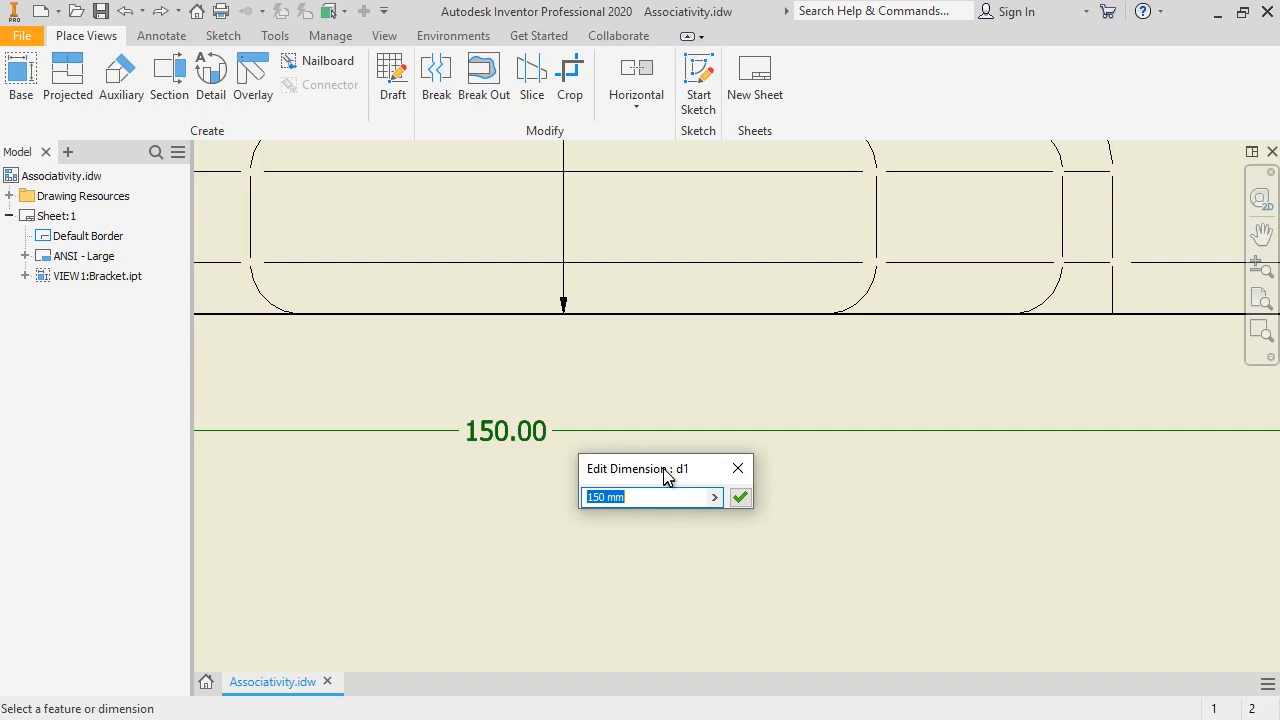
type("200")
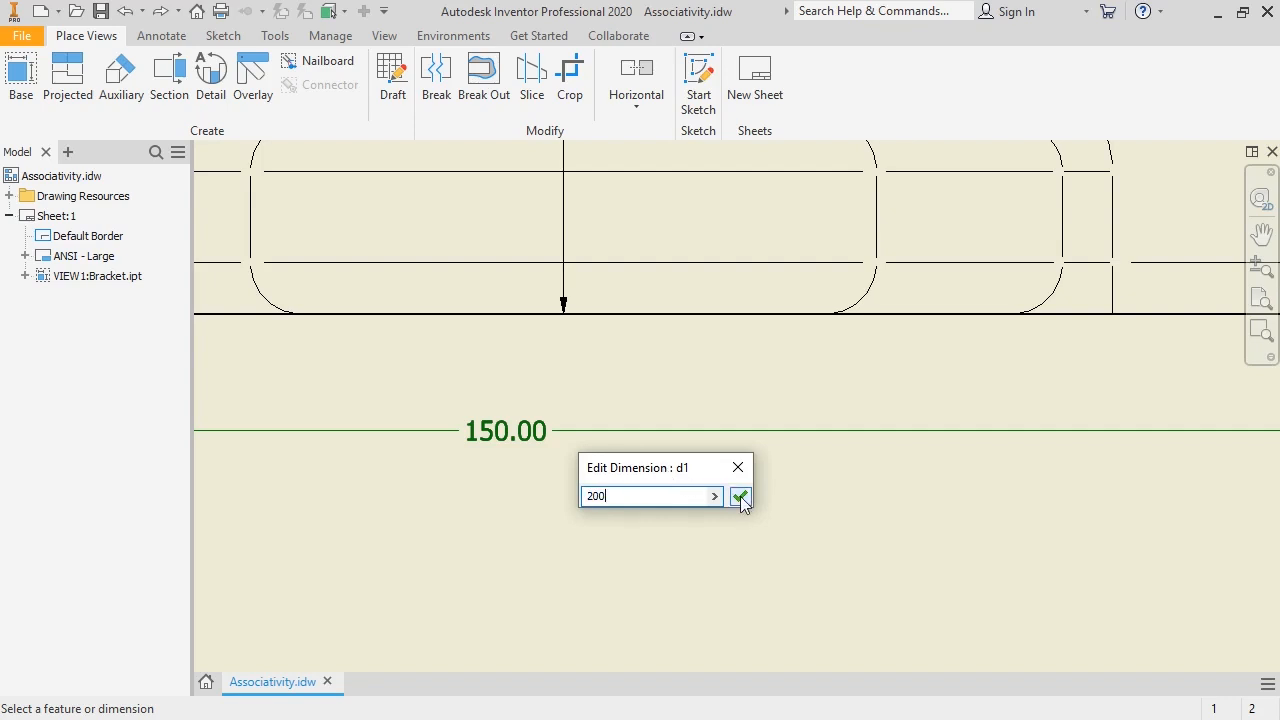
left_click(740, 497)
middle_click(740, 497)
middle_click(740, 497)
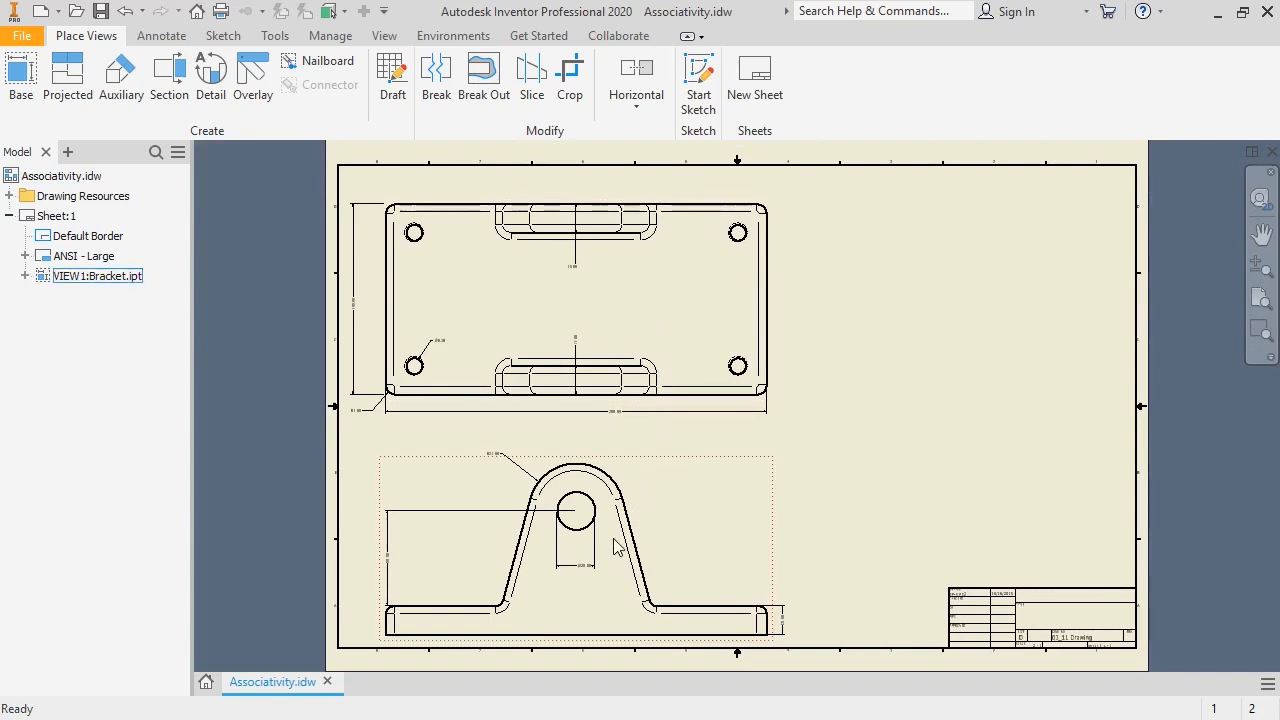
Open the Bracket.ipt part model referenced by the drawing's base view.
left_click(25, 276)
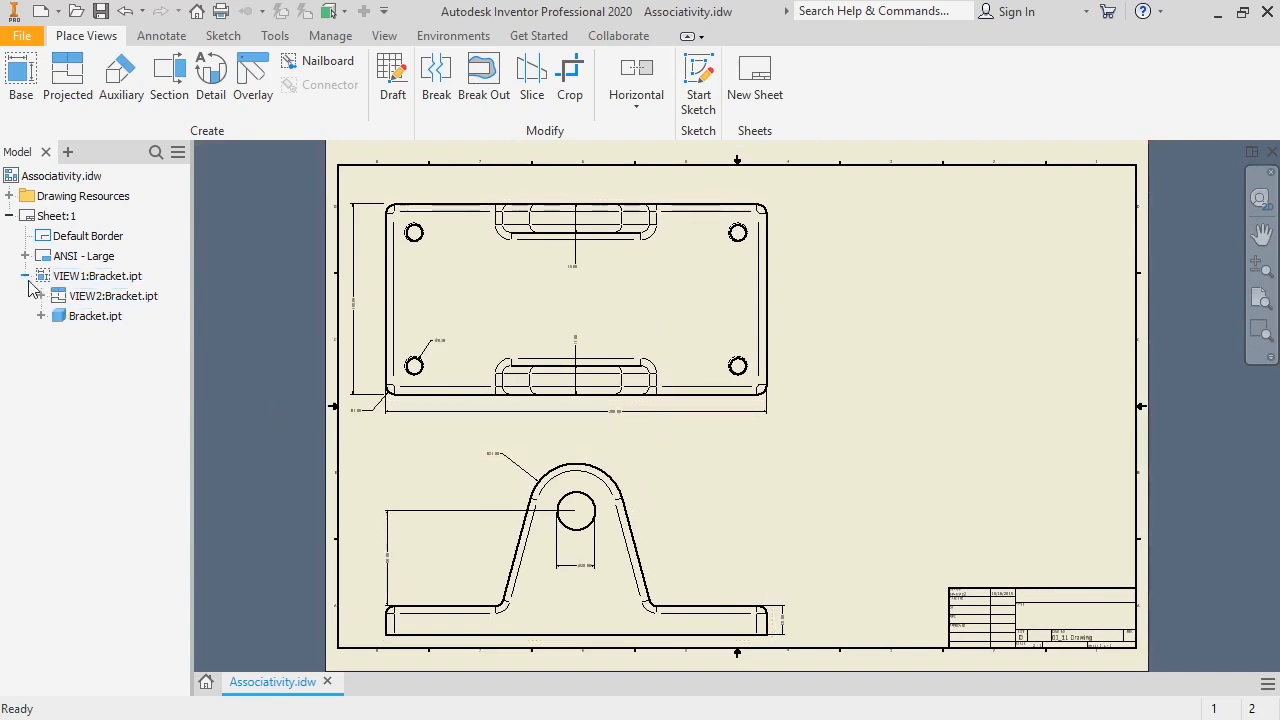
right_click(82, 318)
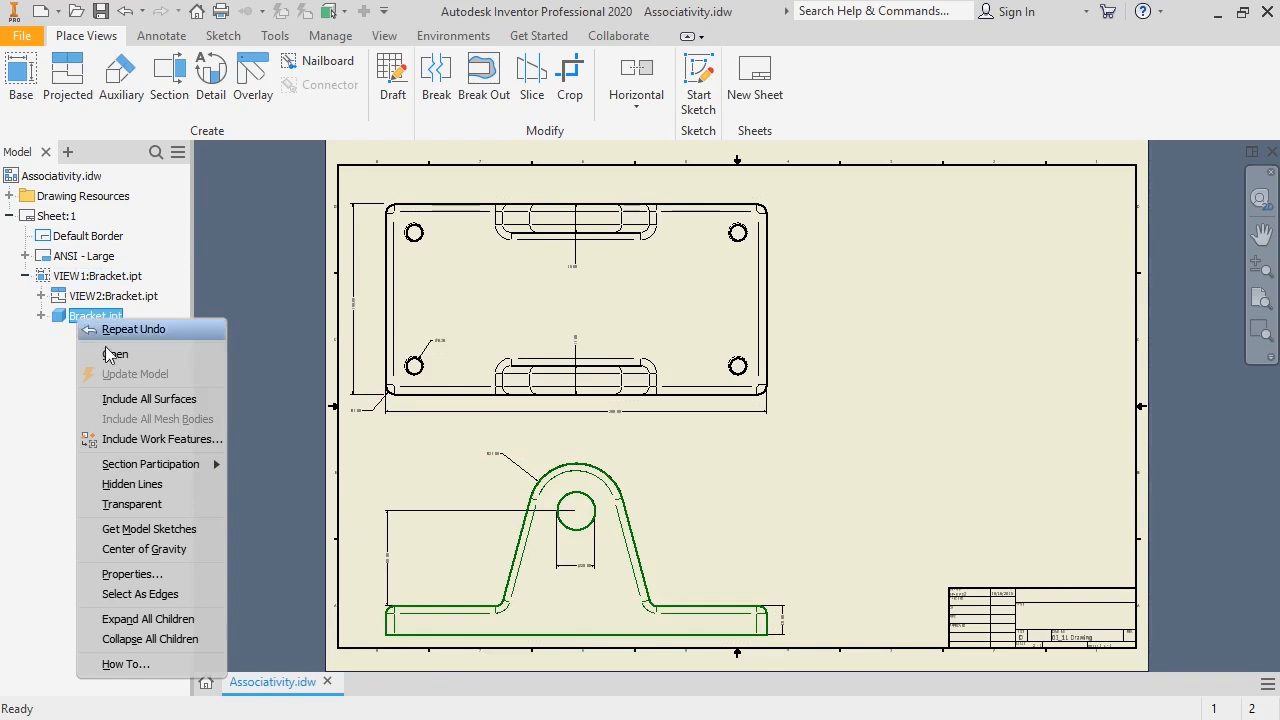
left_click(115, 355)
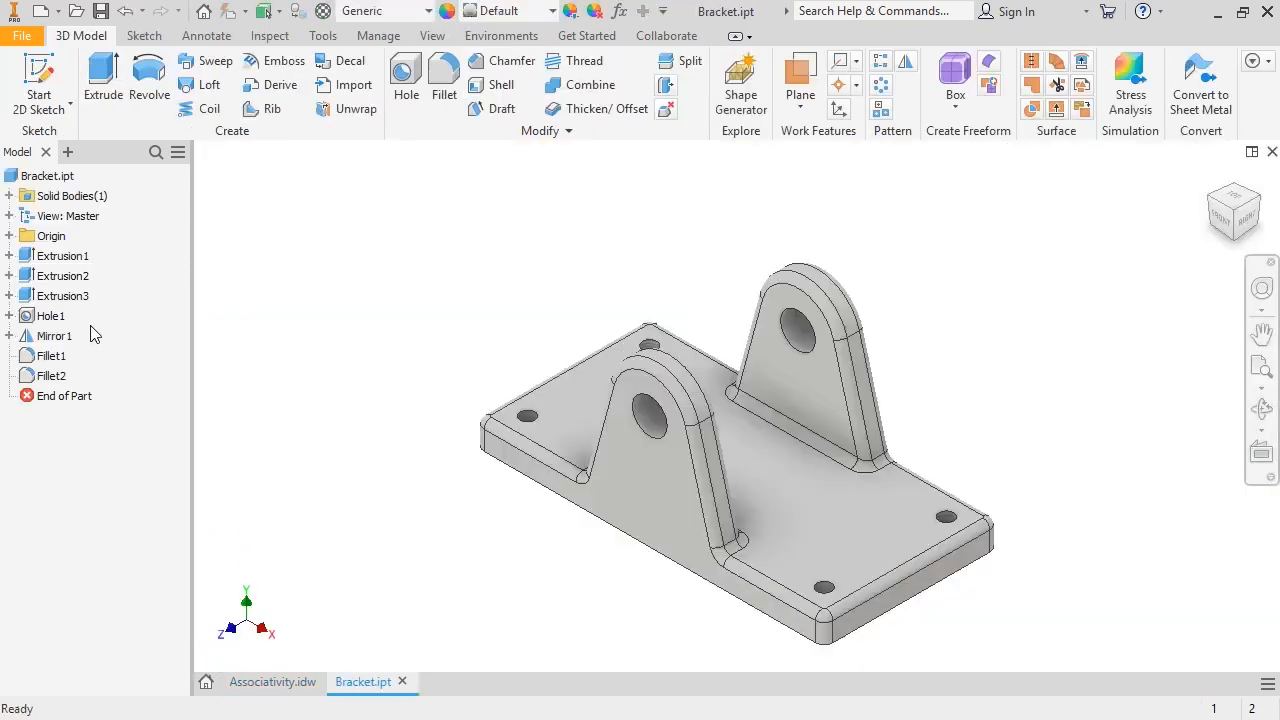
Edit Sketch1 of Extrusion1, set the base profile's horizontal length to 150 mm, and finish the sketch.
left_click(9, 256)
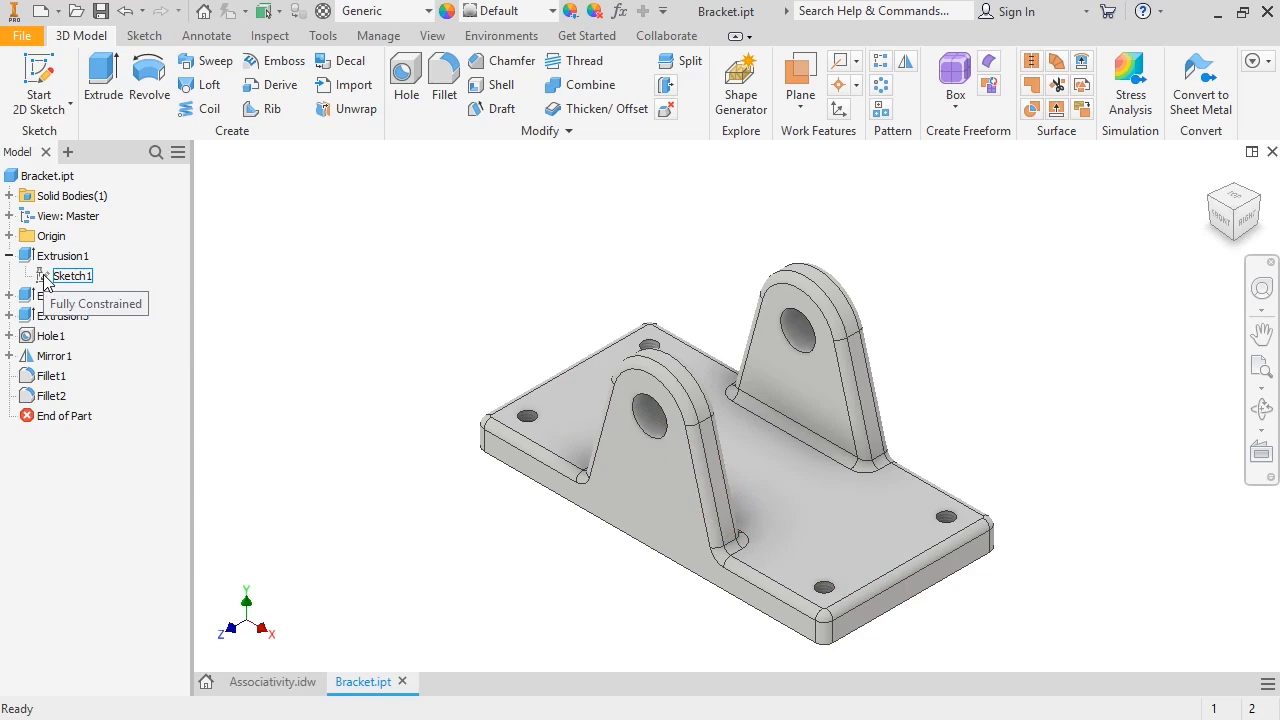
right_click(44, 279)
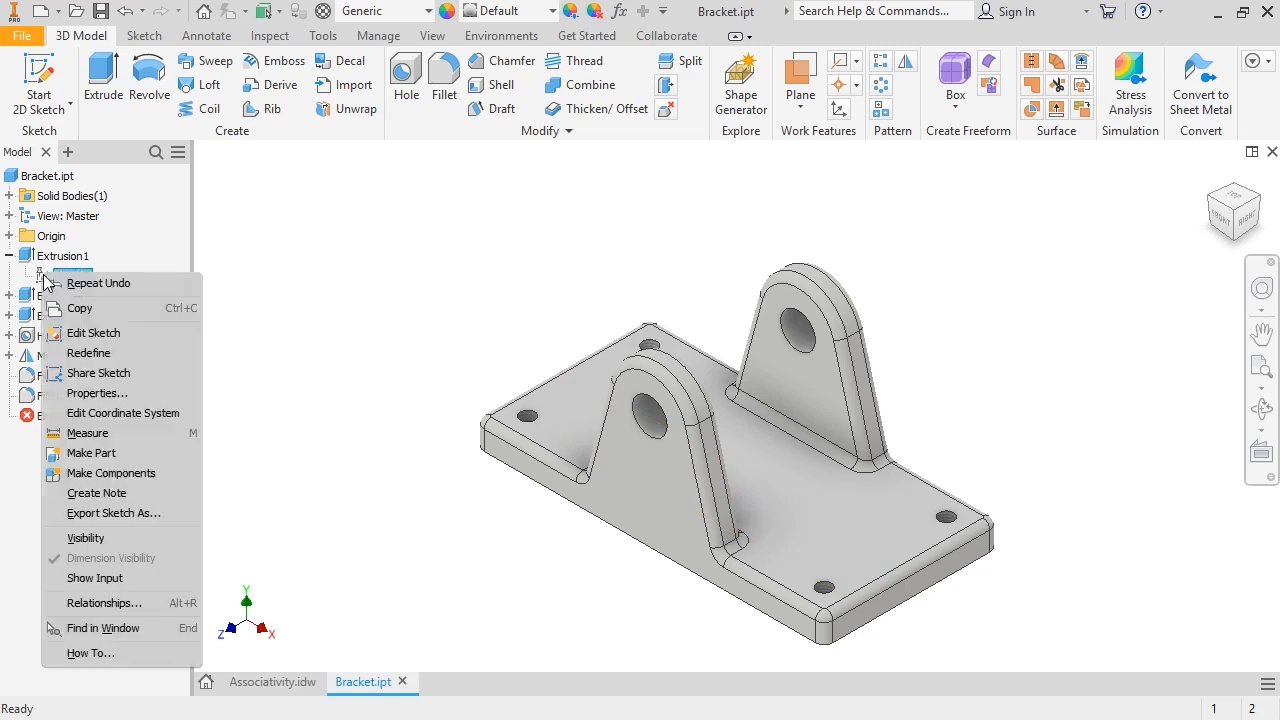
left_click(120, 333)
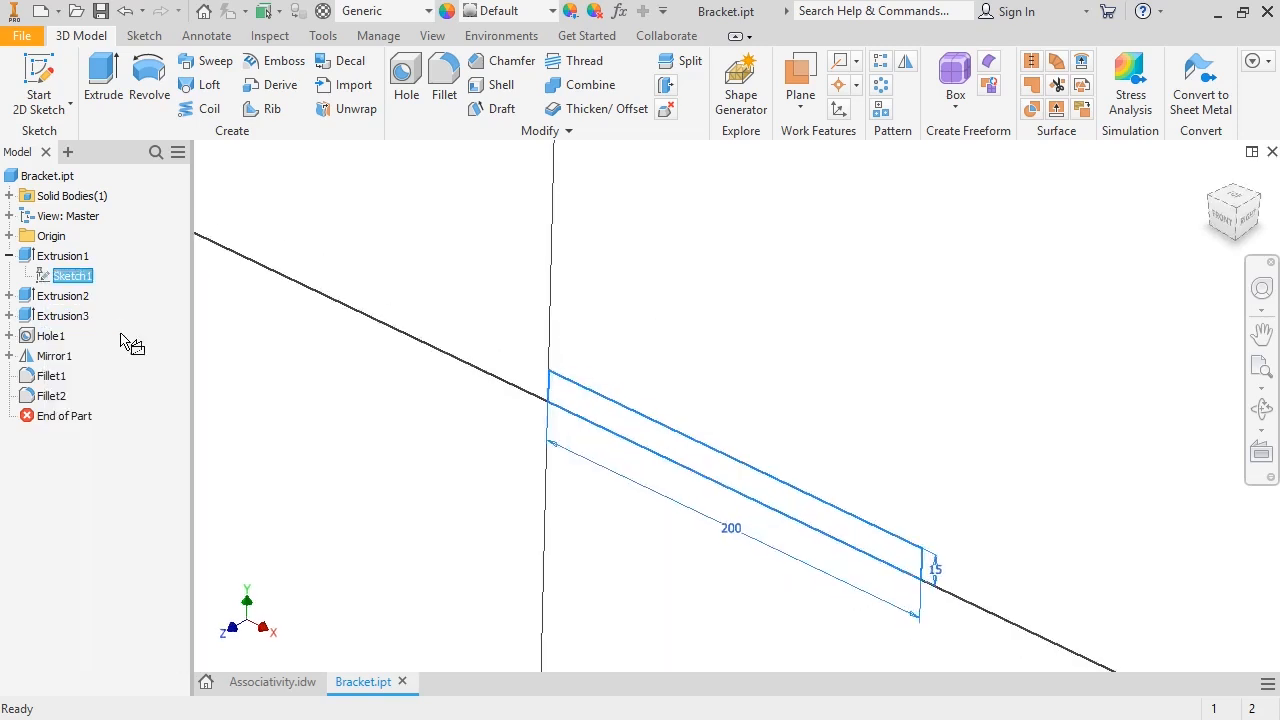
double_click(724, 443)
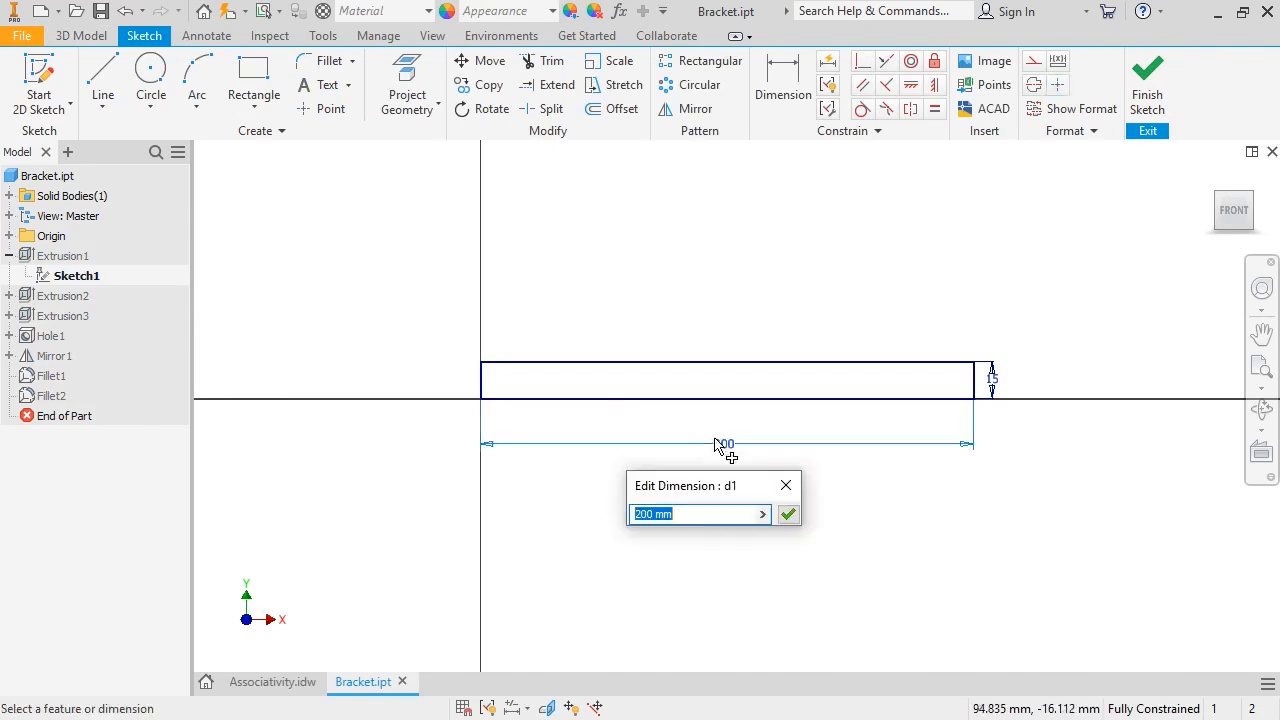
type("150")
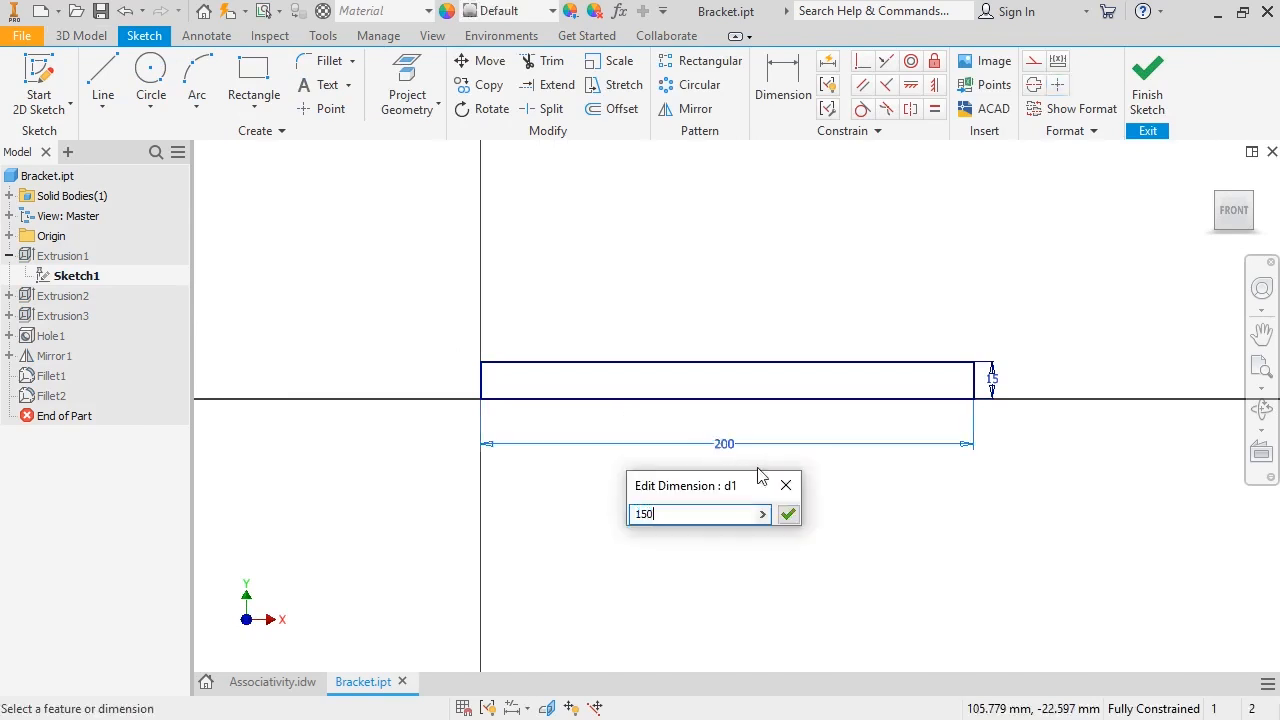
left_click(787, 514)
left_click(1150, 100)
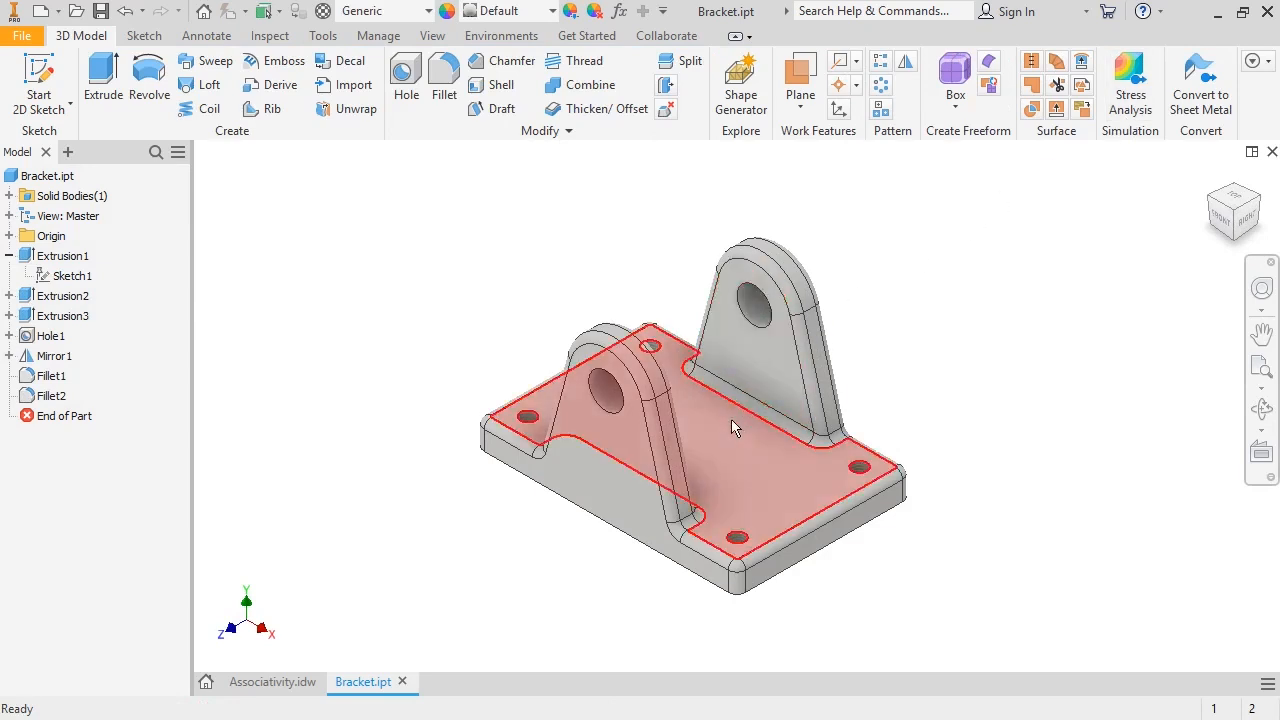
Return to the Associativity.idw drawing and inspect the overall length dimension below the plan view.
left_click(281, 684)
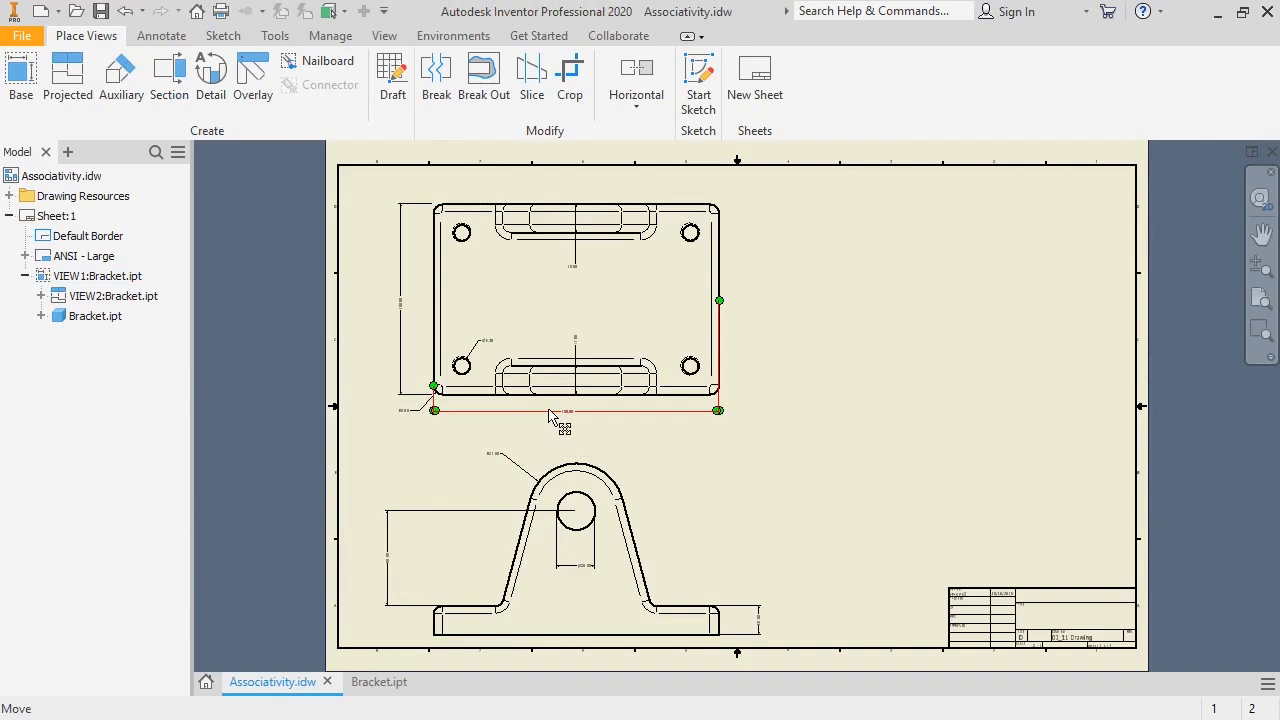
scroll(548, 418, "down", 5)
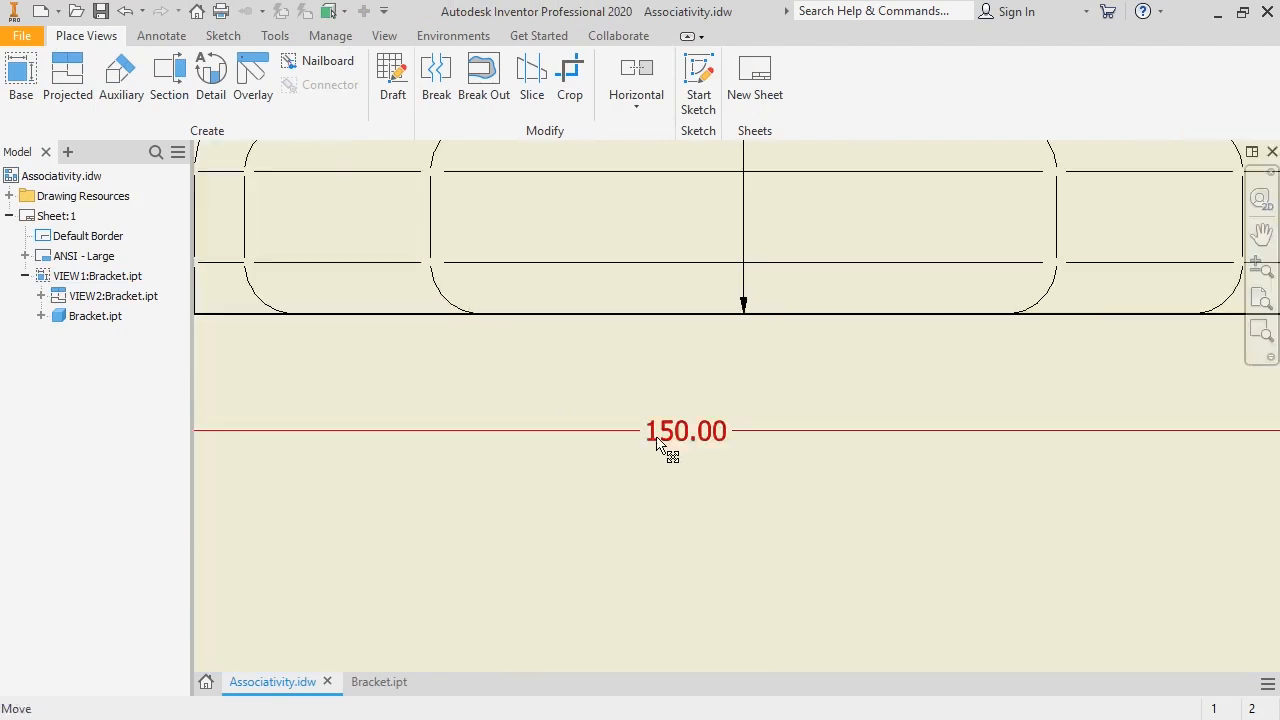
key("Home")
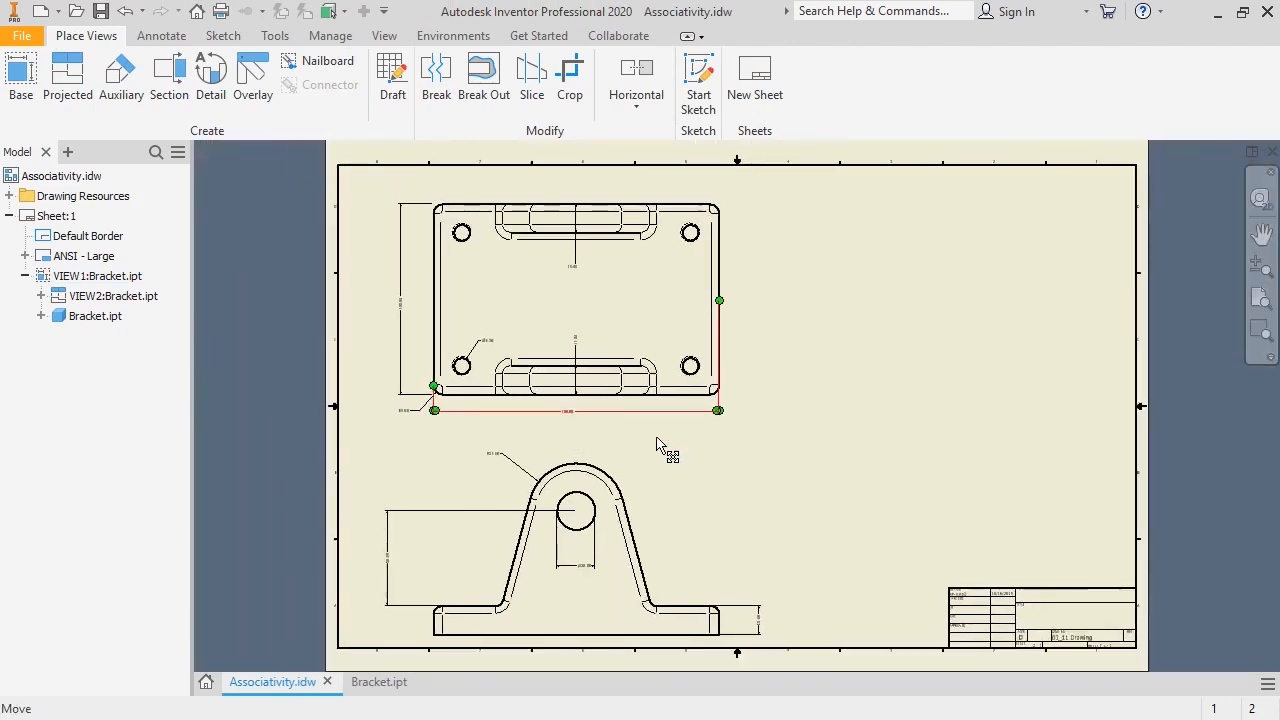